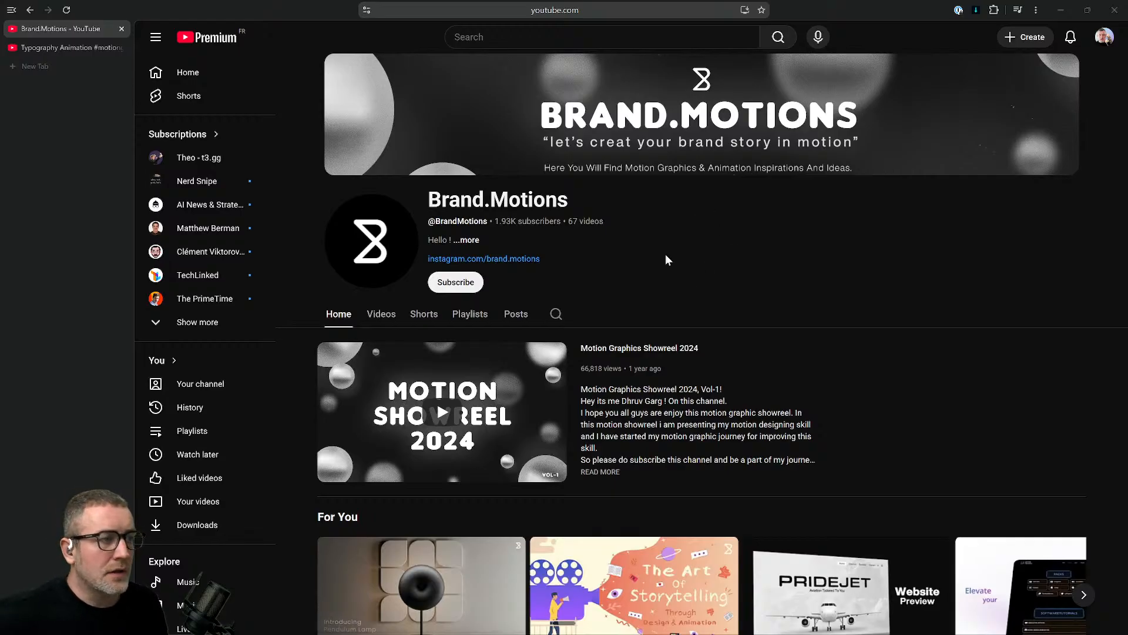
Browse the Brand.Motions channel page to the For You videos and advance that row to its next videos.
{"action": "scroll", "coordinate": [705, 265], "scroll_direction": "down", "scroll_amount": 2}
{"action": "left_click", "coordinate": [1084, 478]}
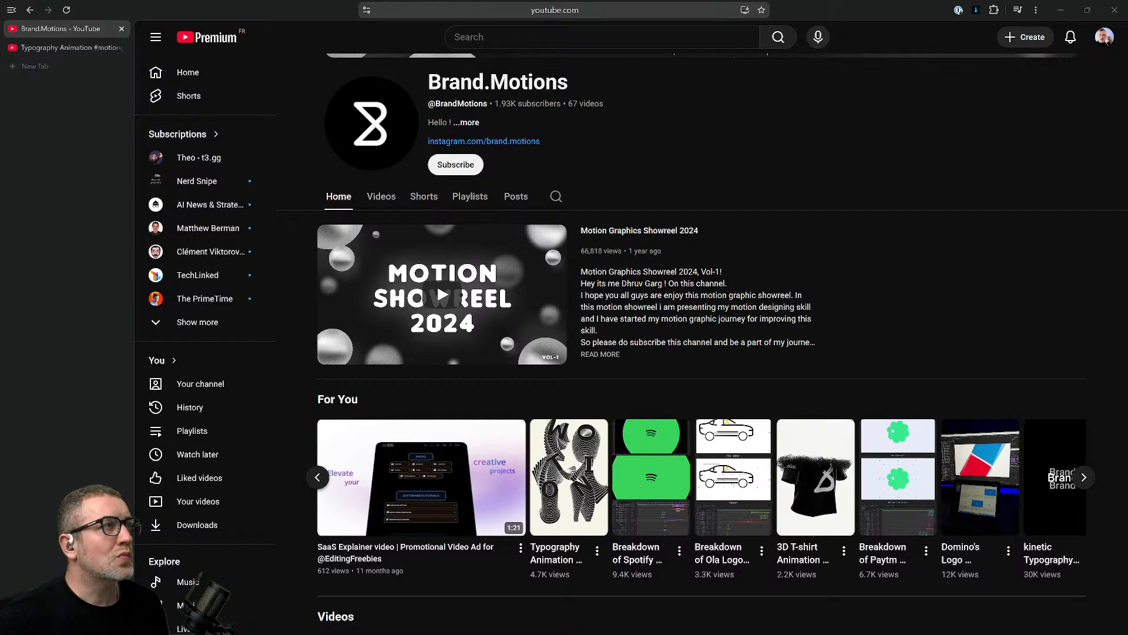
{"action": "key", "text": "alt+Tab"}
{"action": "key", "text": "ctrl+super+Right"}
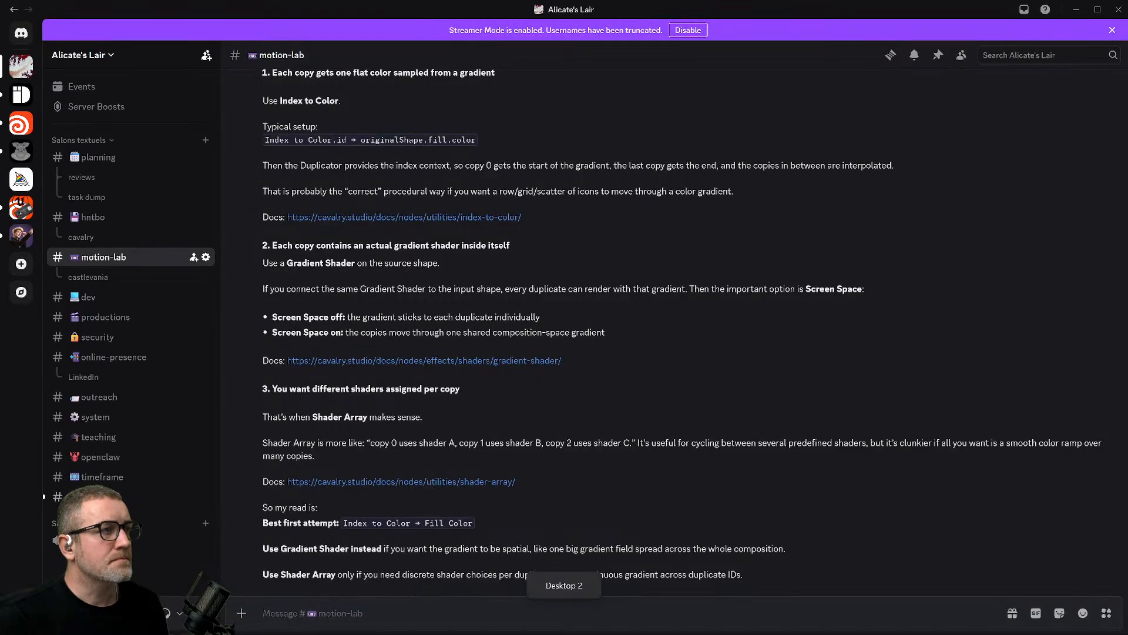
{"action": "key", "text": "ctrl+super+Right"}
{"action": "key", "text": "ctrl+super+Right"}
{"action": "key", "text": "ctrl+super+Right"}
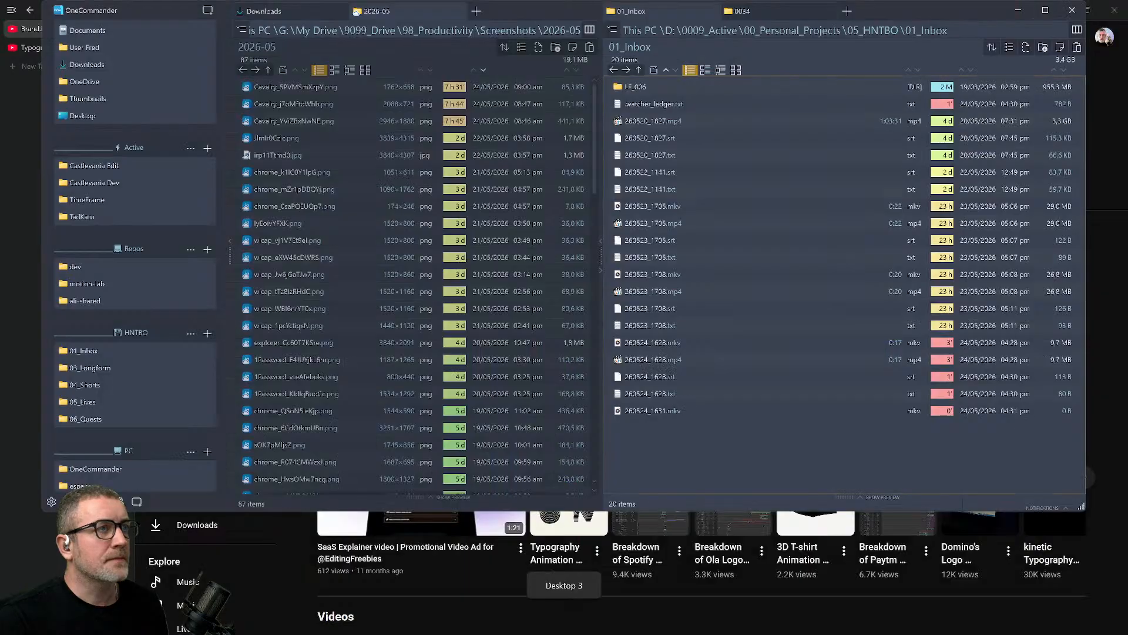
{"action": "key", "text": "ctrl+super+Left"}
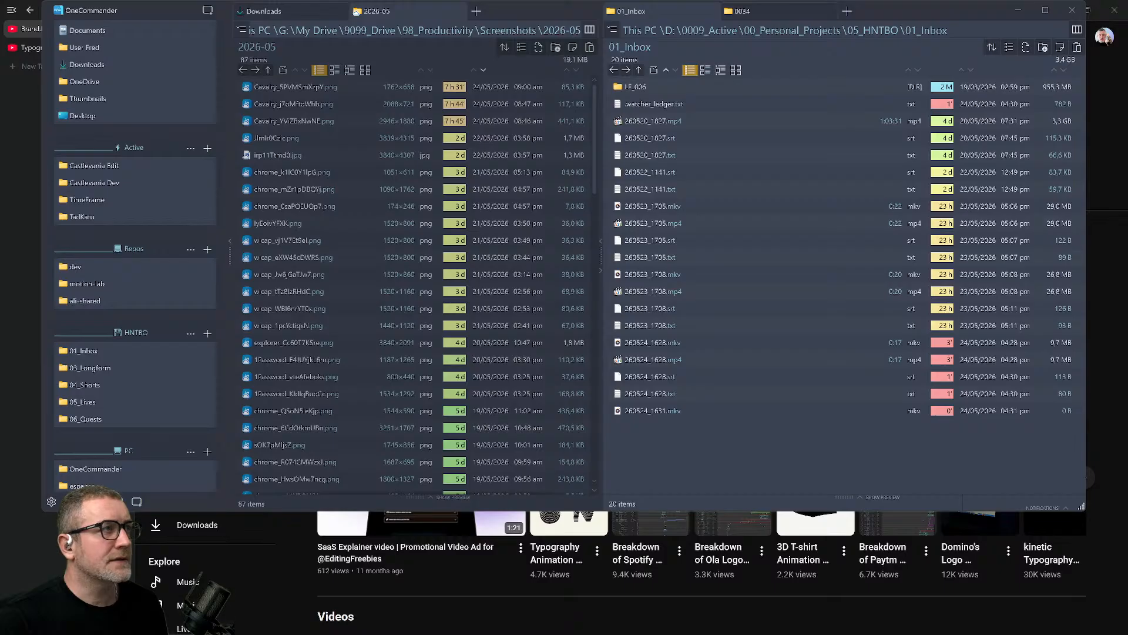
{"action": "key", "text": "alt+Tab"}
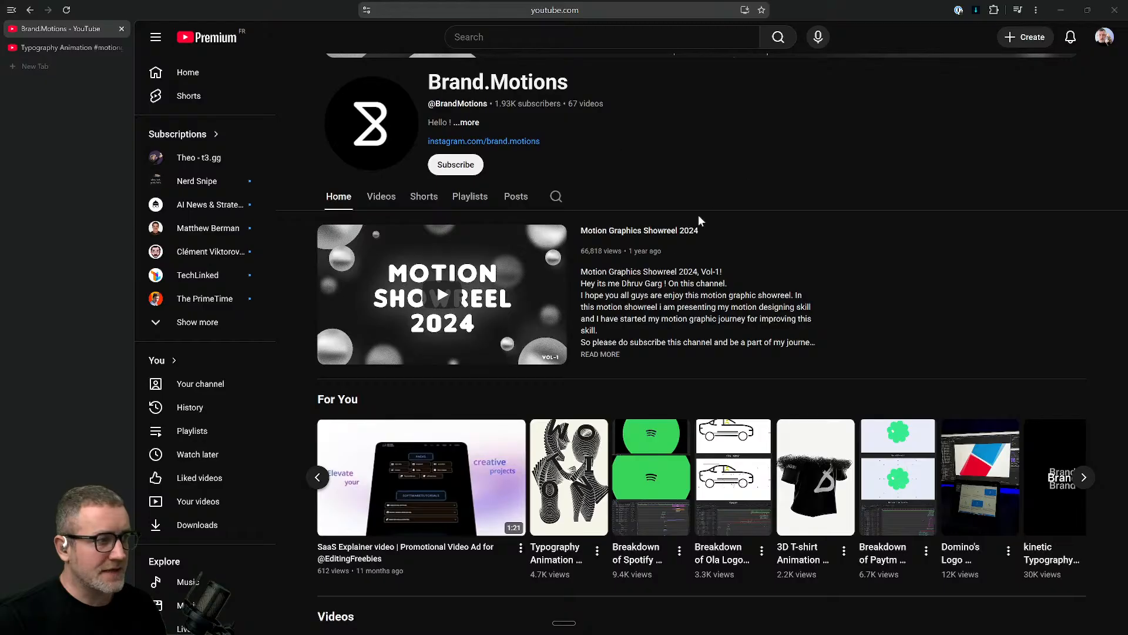
Switch to the Cavalry project and scrub through the Typography_Animation_motiongraphics_cavalry reference composition to examine its shots.
{"action": "key", "text": "alt+Tab"}
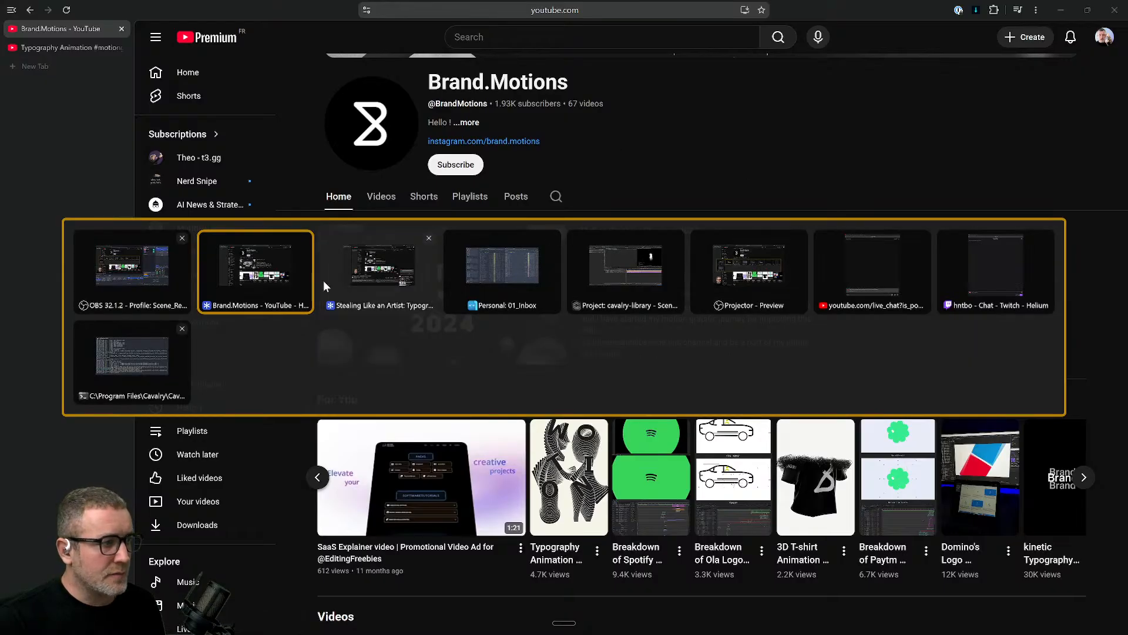
{"action": "left_click", "coordinate": [636, 318]}
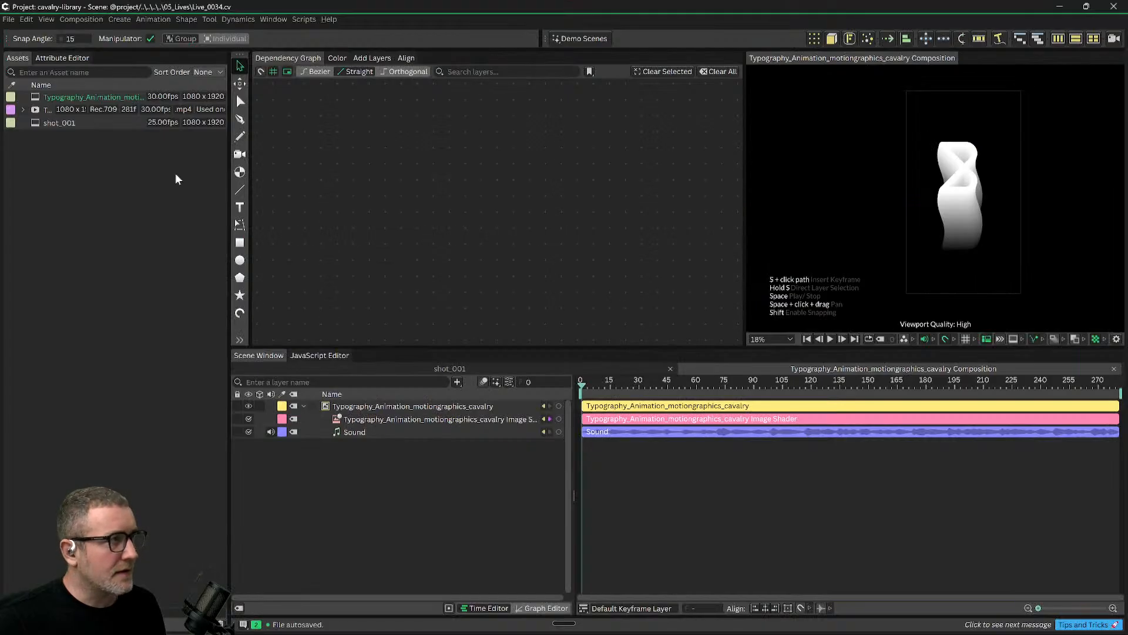
{"action": "left_click", "coordinate": [635, 387]}
{"action": "left_click_drag", "start_coordinate": [658, 393], "coordinate": [559, 434]}
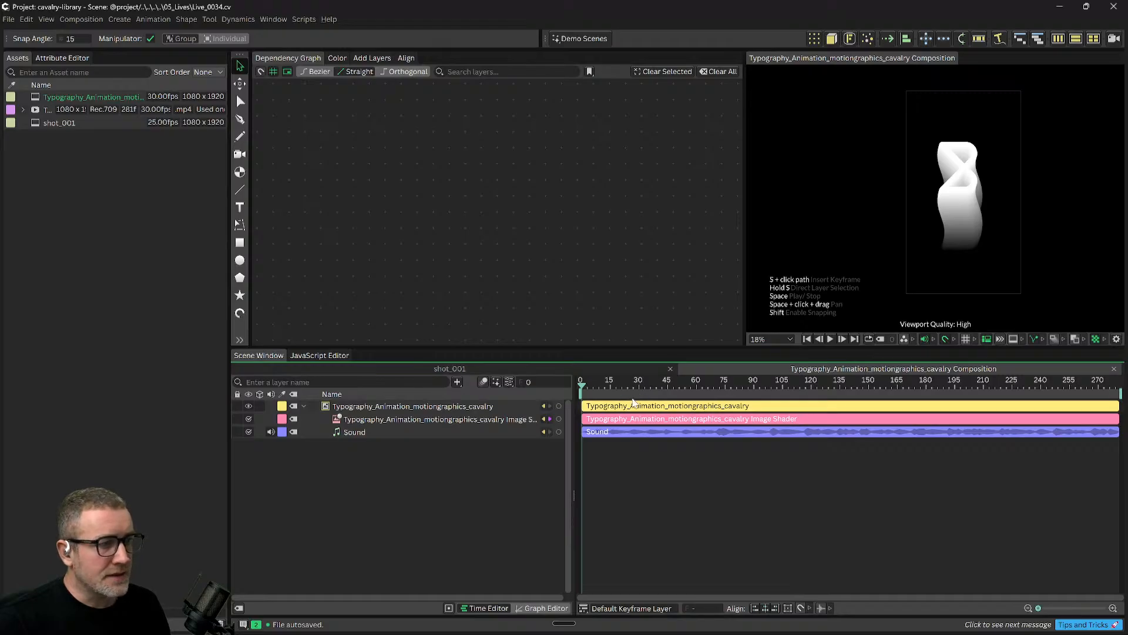
{"action": "left_click_drag", "start_coordinate": [652, 388], "coordinate": [501, 388]}
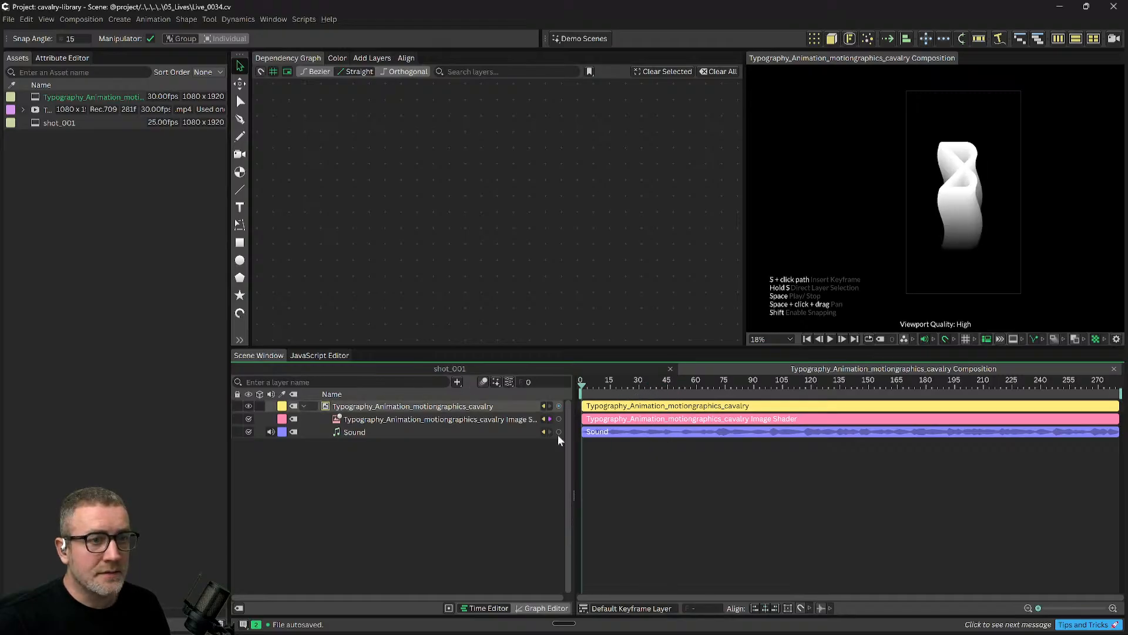
{"action": "left_click_drag", "start_coordinate": [683, 388], "coordinate": [531, 405]}
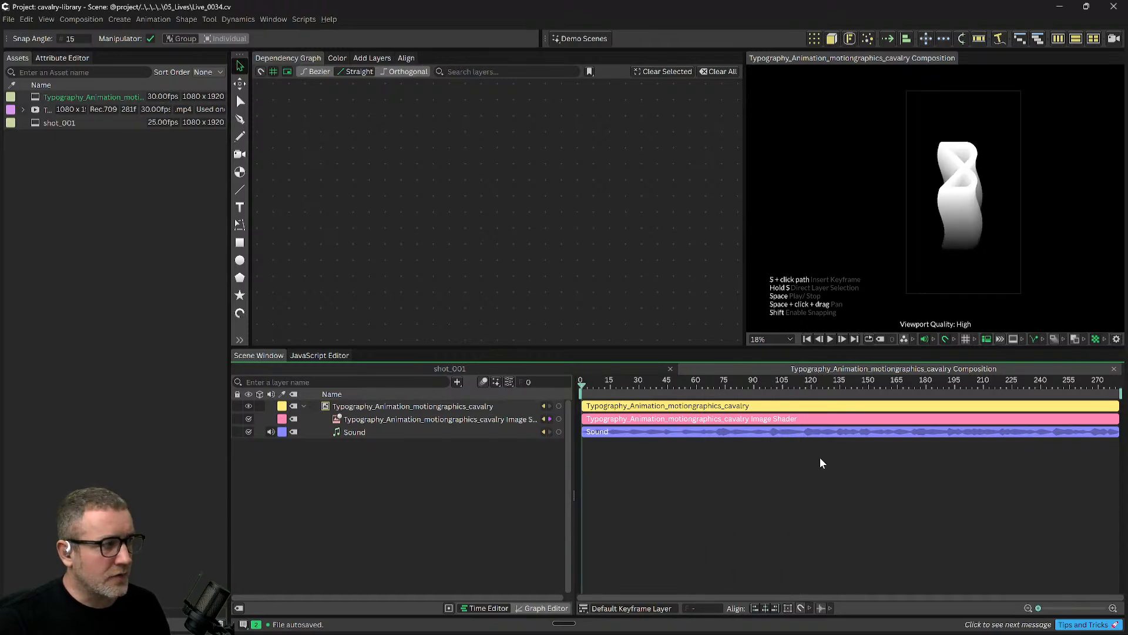
{"action": "mouse_move", "coordinate": [714, 391]}
{"action": "left_mouse_down"}
{"action": "mouse_move", "coordinate": [847, 396]}
{"action": "mouse_move", "coordinate": [656, 394]}
{"action": "mouse_move", "coordinate": [734, 395]}
{"action": "left_mouse_up"}
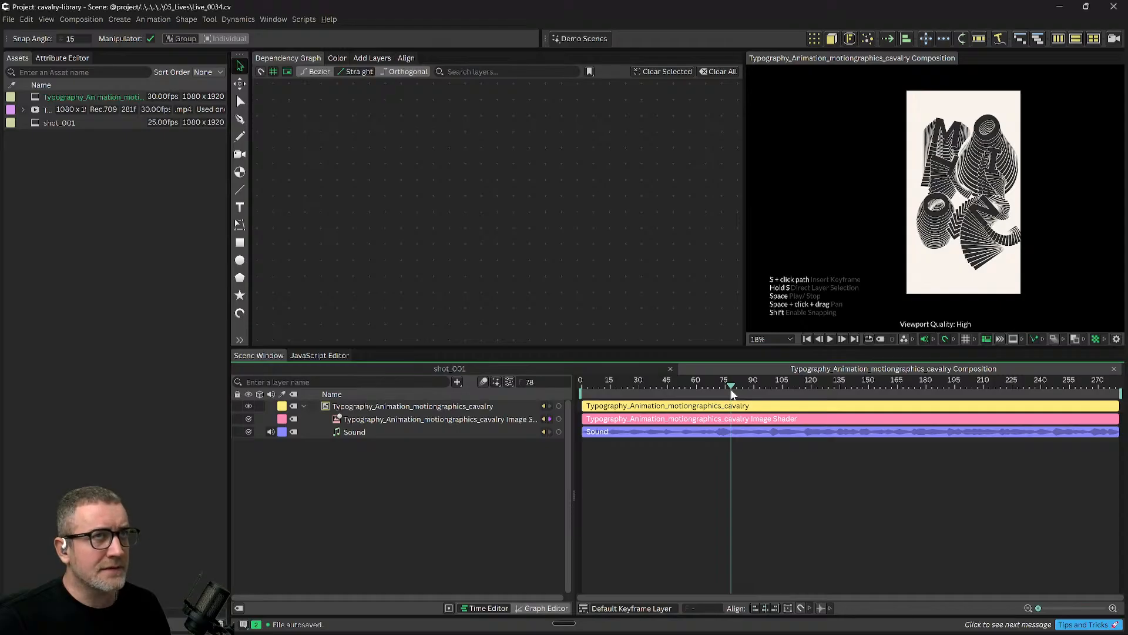
{"action": "left_click_drag", "start_coordinate": [731, 386], "coordinate": [555, 396]}
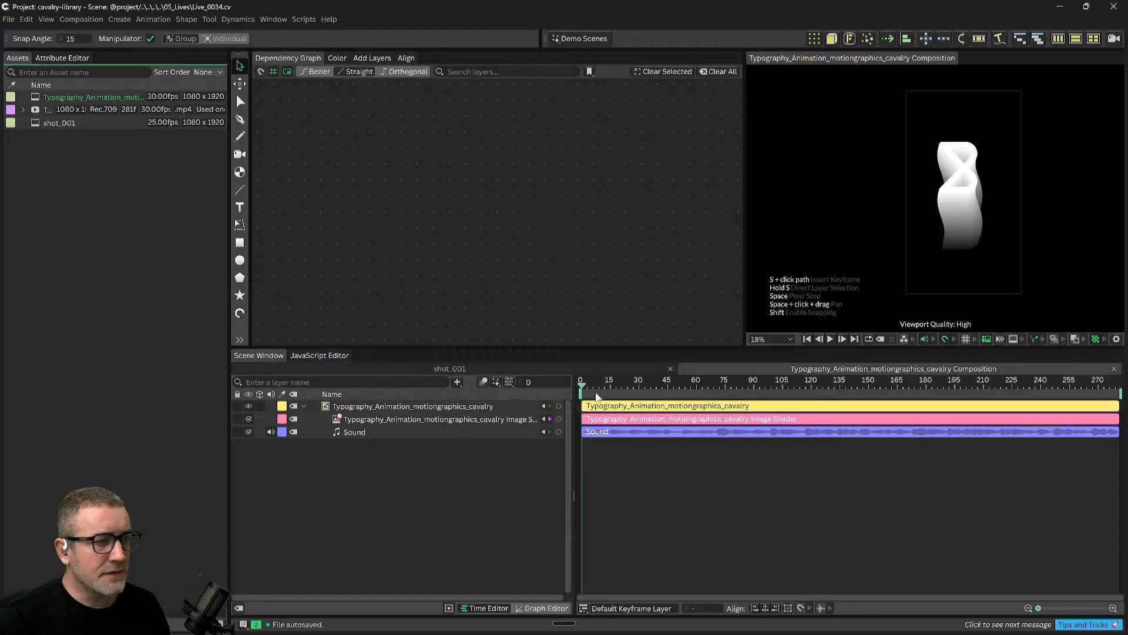
{"action": "left_click", "coordinate": [622, 389]}
{"action": "left_click", "coordinate": [718, 387]}
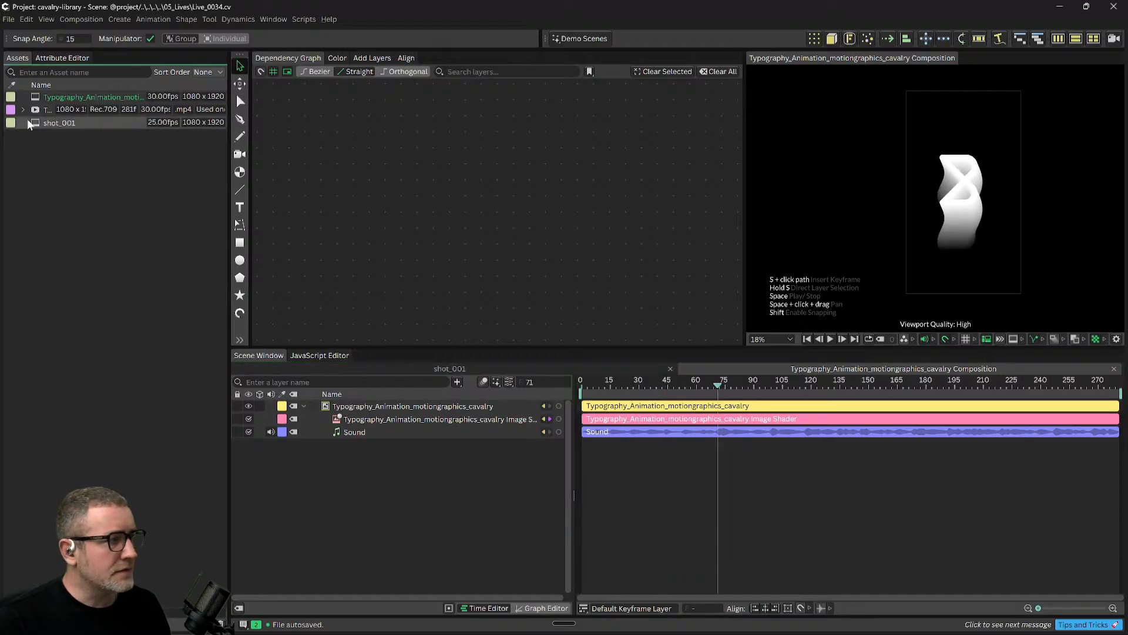
{"action": "double_click", "coordinate": [46, 124]}
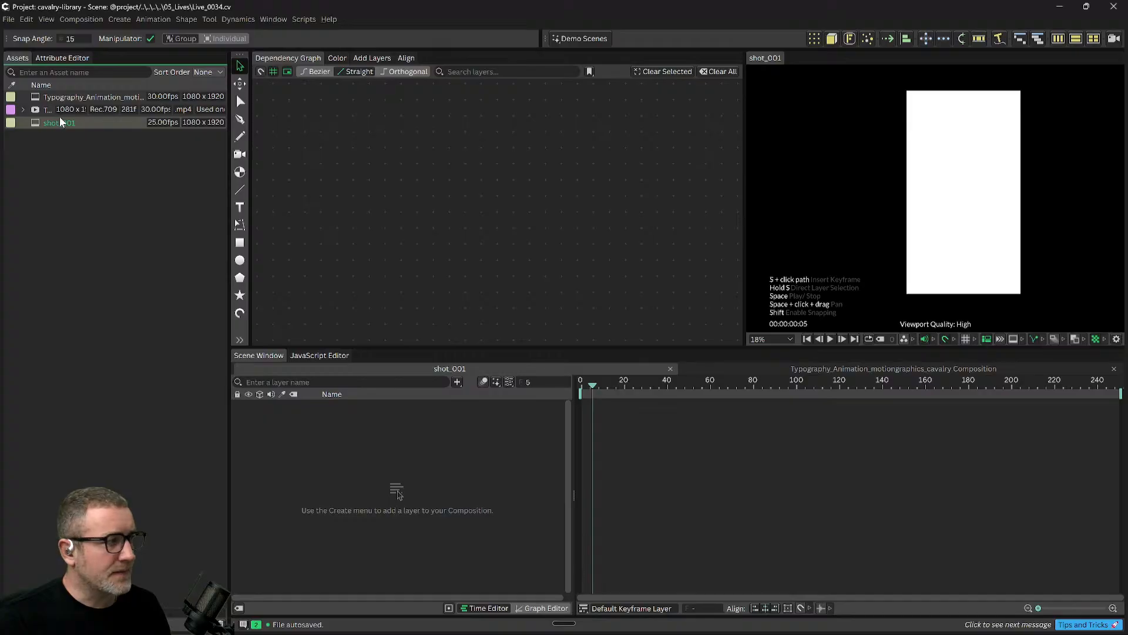
{"action": "left_click", "coordinate": [778, 370]}
{"action": "key", "text": "ctrl+super+Right"}
{"action": "key", "text": "ctrl+super+Right"}
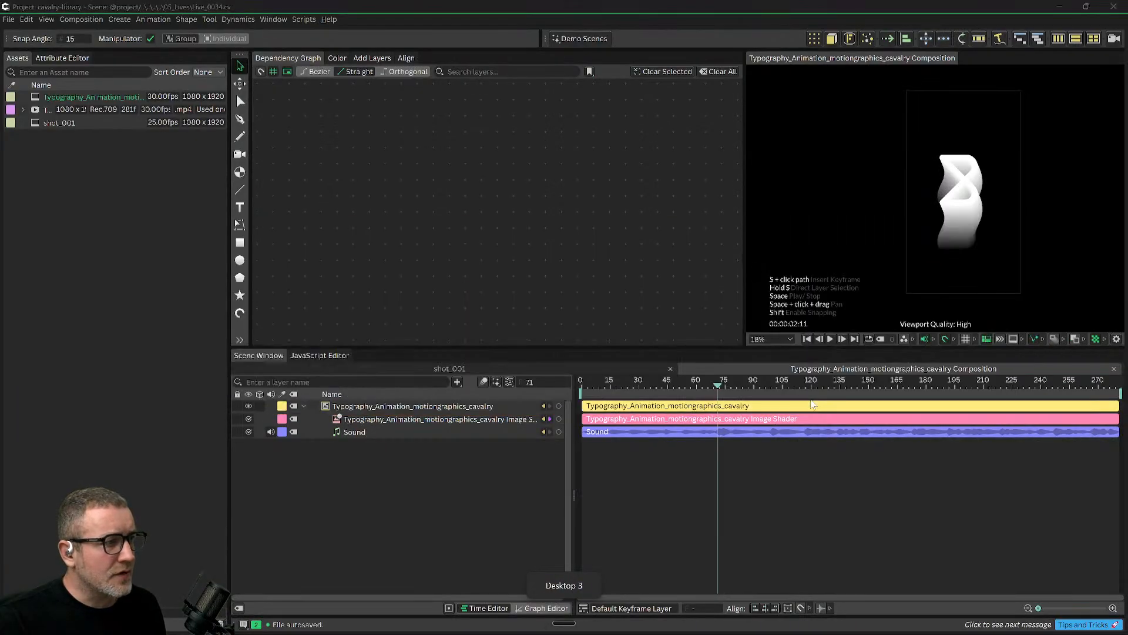
{"action": "key", "text": "alt+Tab"}
{"action": "key", "text": "alt+Tab"}
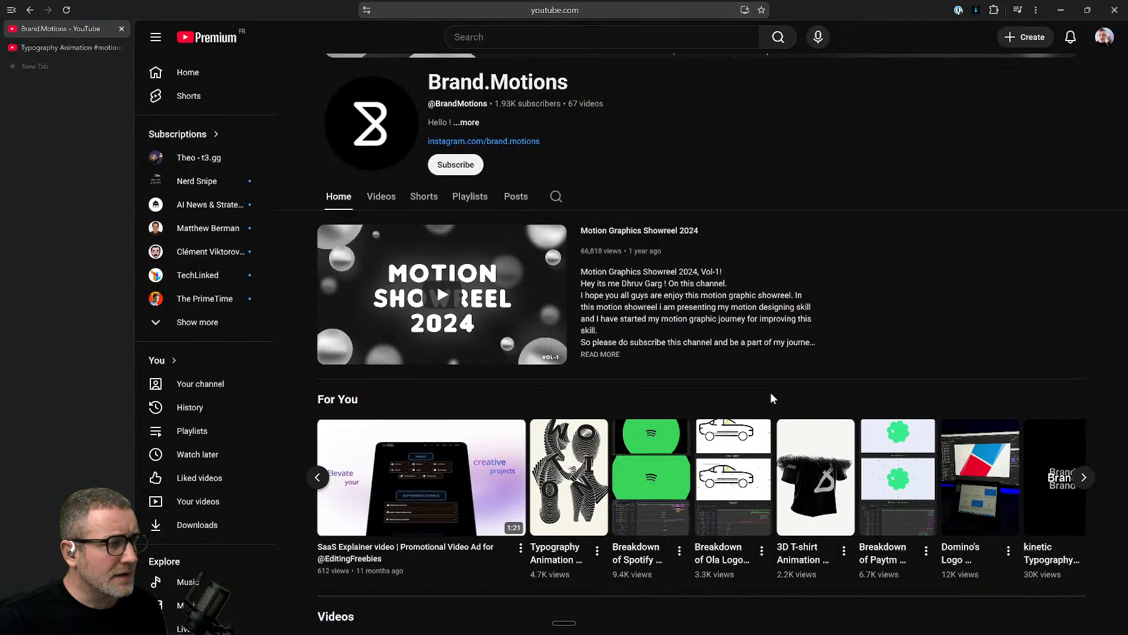
{"action": "key", "text": "alt+Tab"}
{"action": "key", "text": "alt+Tab"}
{"action": "key", "text": "Tab"}
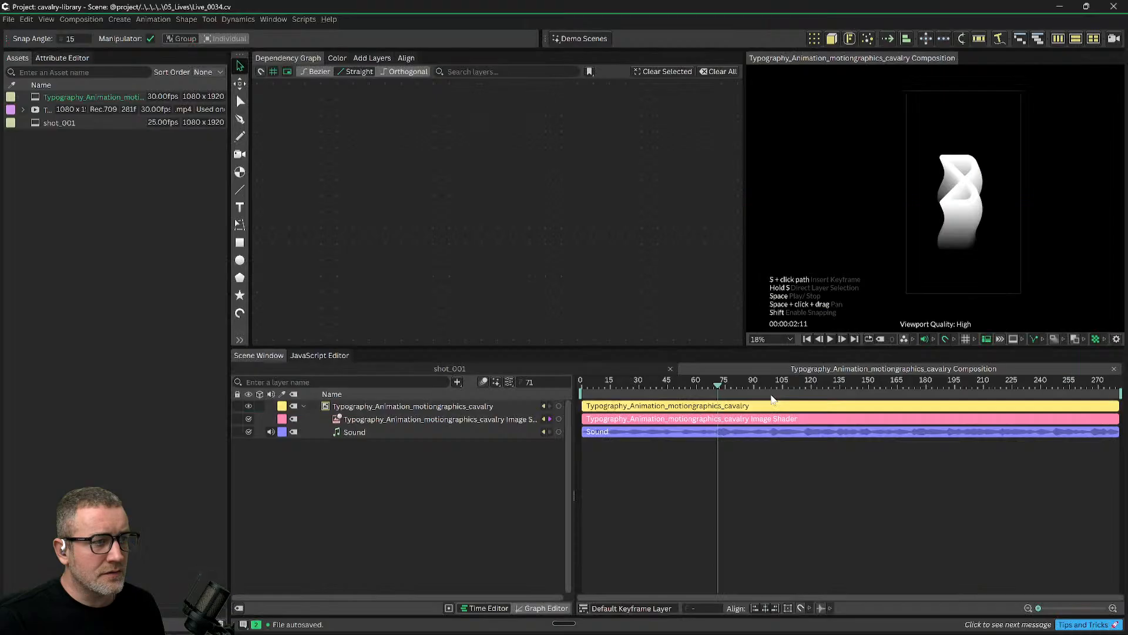
{"action": "left_click", "coordinate": [360, 495]}
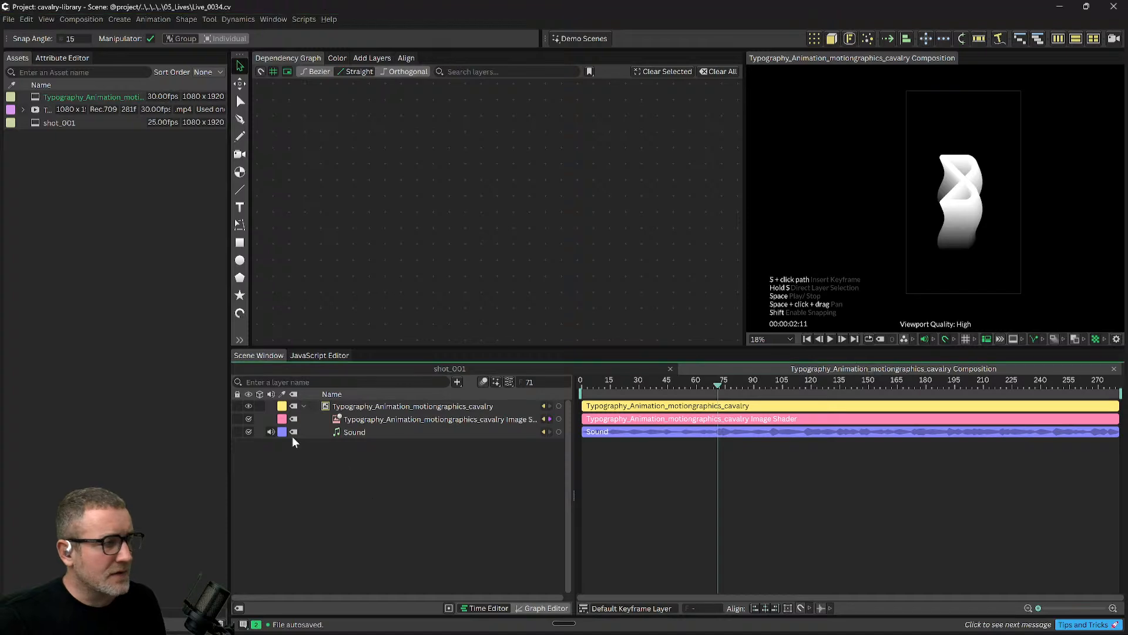
Open the shot_001 composition and enlarge the Scene Window area slightly upward.
{"action": "double_click", "coordinate": [50, 125]}
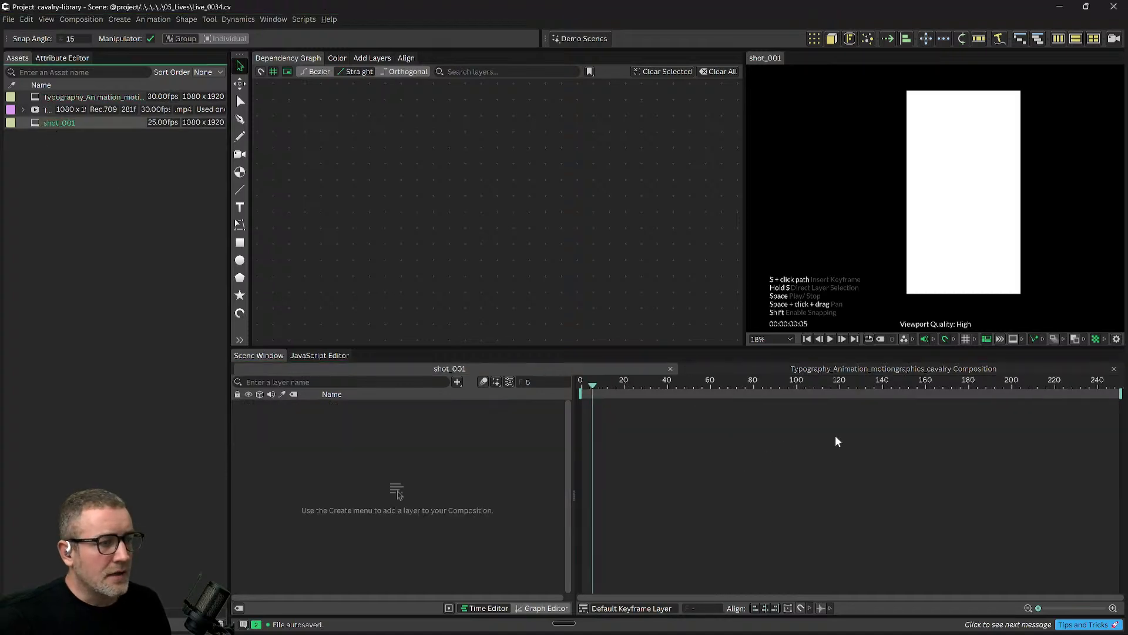
{"action": "left_click", "coordinate": [757, 509]}
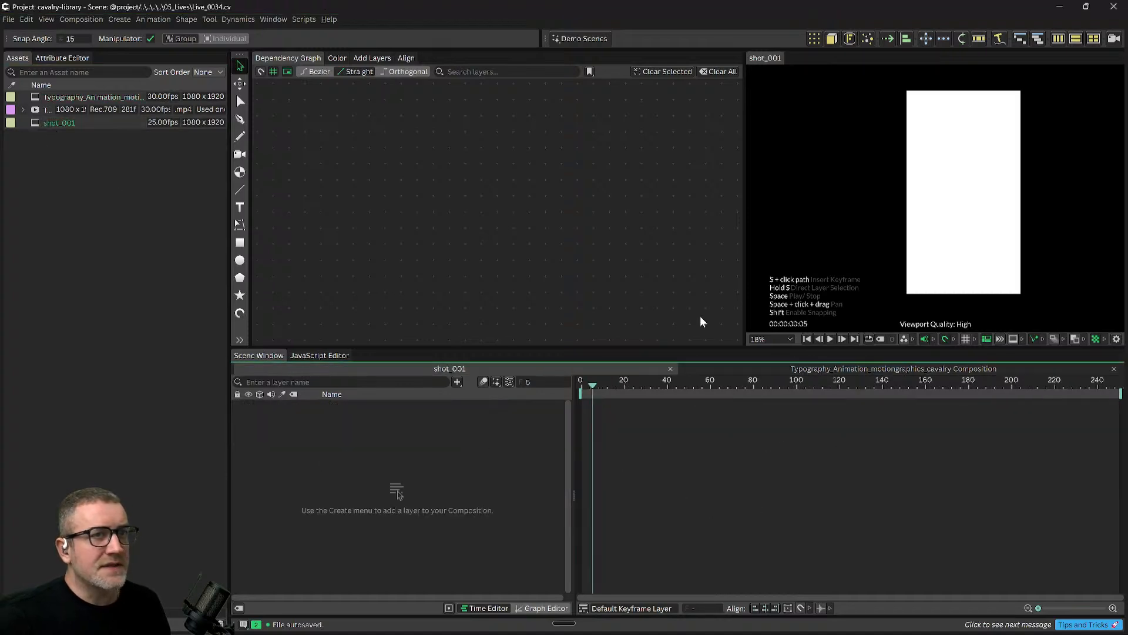
{"action": "right_click", "coordinate": [369, 450]}
{"action": "left_click", "coordinate": [376, 428]}
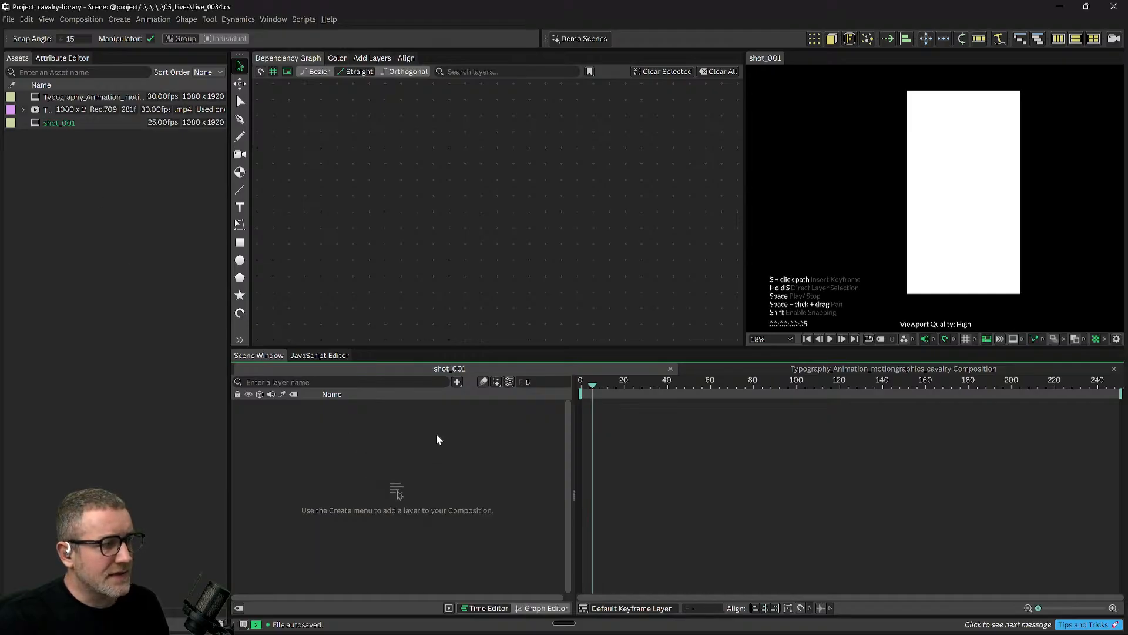
{"action": "left_click_drag", "start_coordinate": [599, 347], "coordinate": [600, 319]}
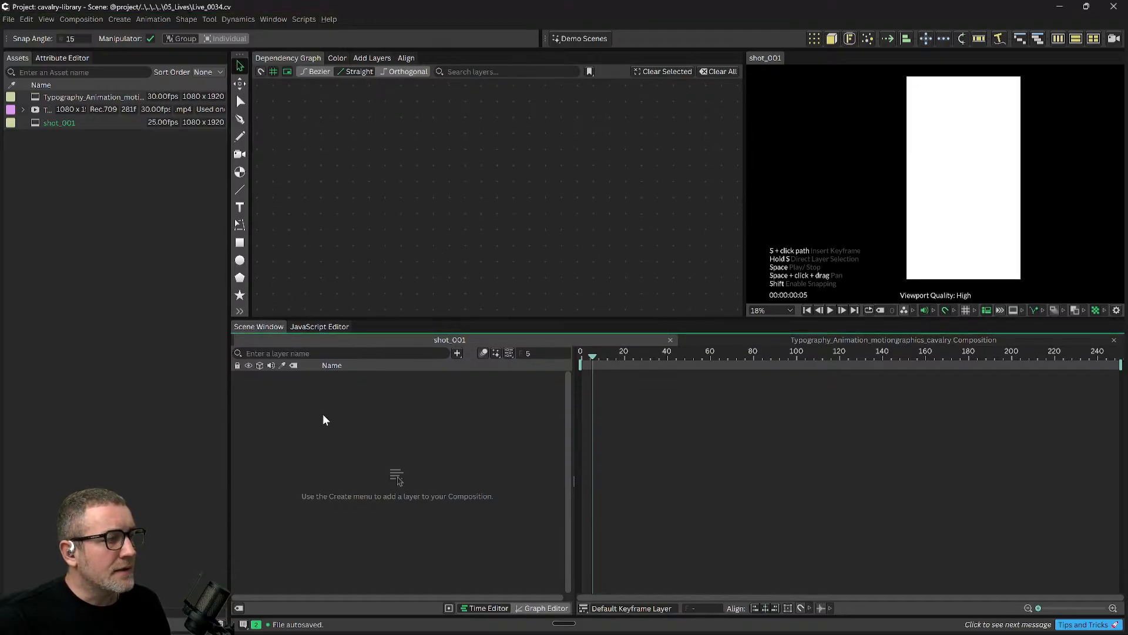
Set the shot_001 composition's background color to pure black (000000) in its composition settings.
{"action": "left_click", "coordinate": [1093, 310]}
{"action": "key", "text": "ctrl+k"}
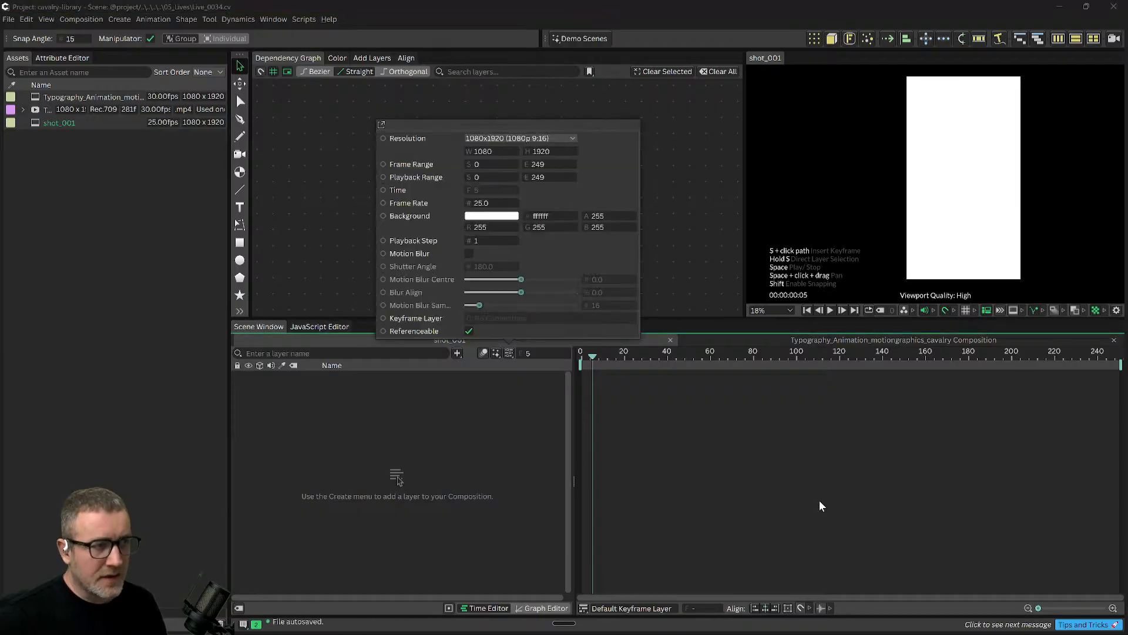
{"action": "left_click", "coordinate": [483, 217]}
{"action": "left_click_drag", "start_coordinate": [496, 324], "coordinate": [446, 274]}
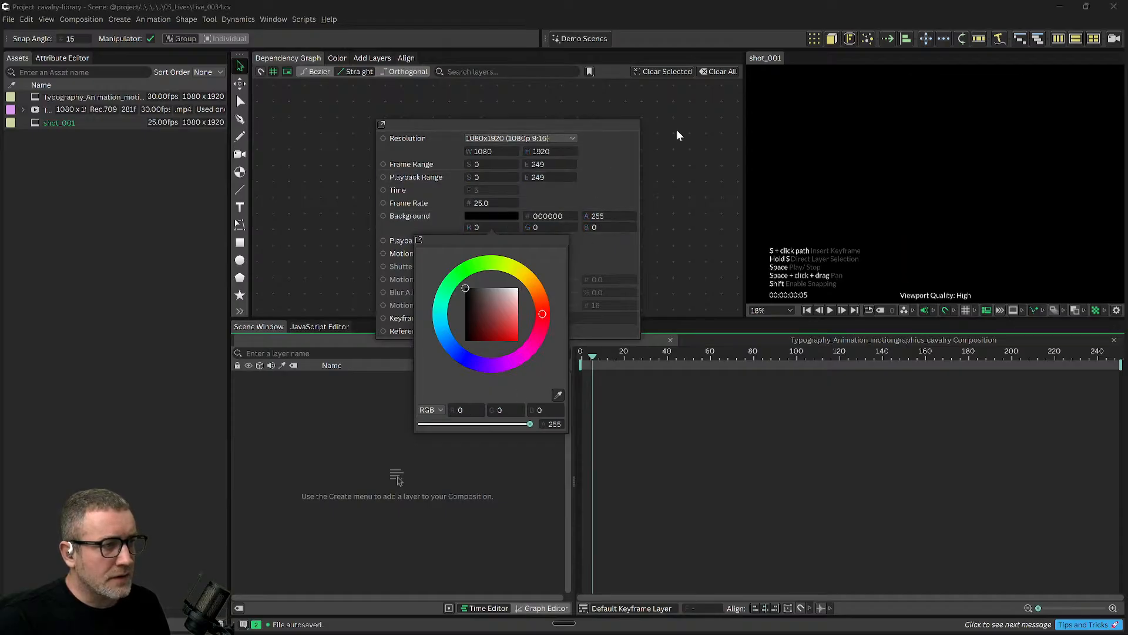
{"action": "left_click", "coordinate": [684, 160]}
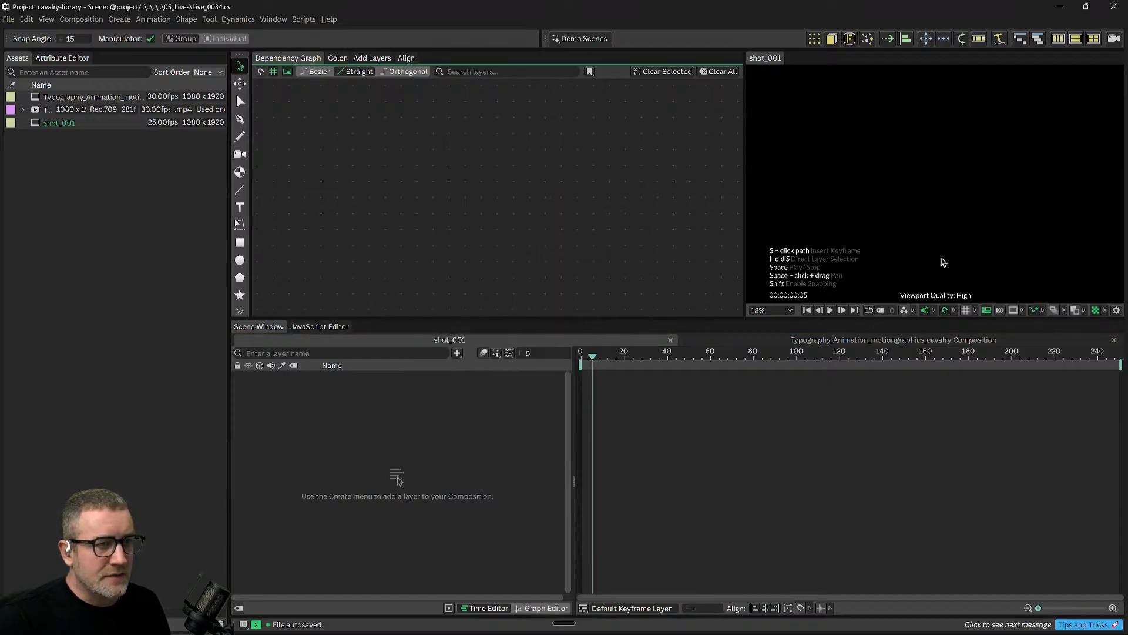
{"action": "left_click", "coordinate": [411, 448]}
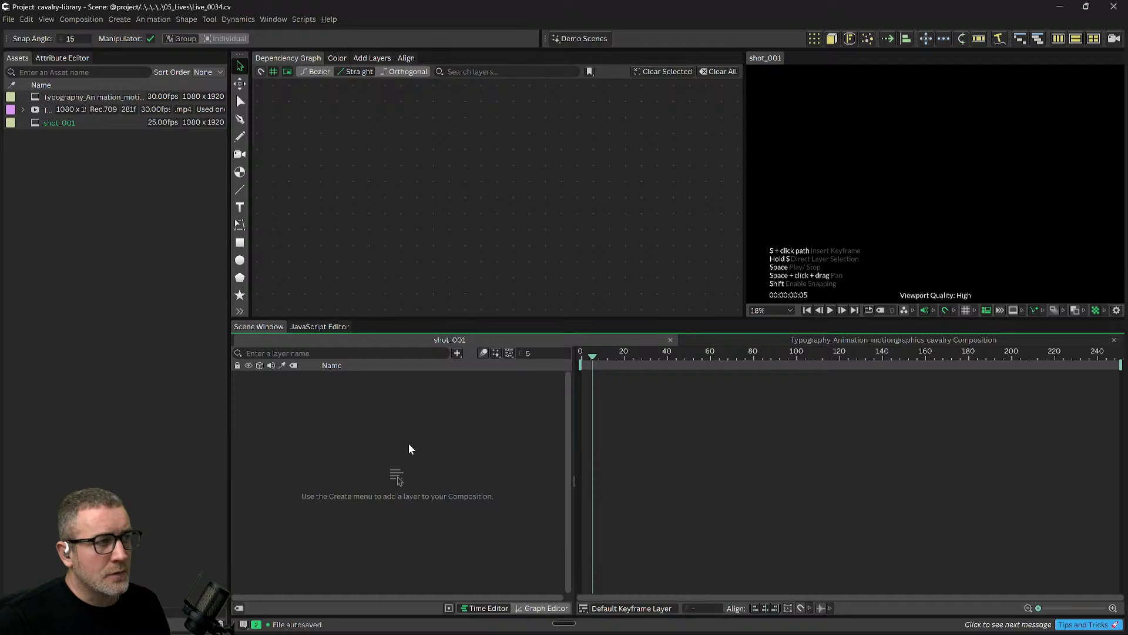
Examine the viewport's context options, transparency display and settings for a way to distinguish the composition frame.
{"action": "right_click", "coordinate": [1028, 189]}
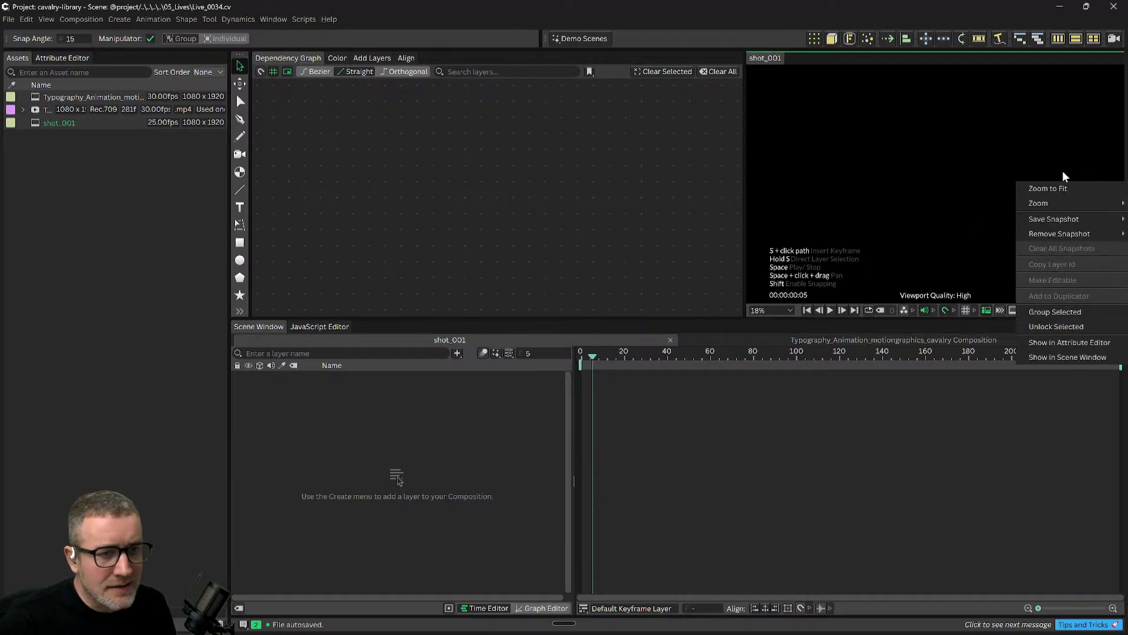
{"action": "left_click", "coordinate": [852, 159]}
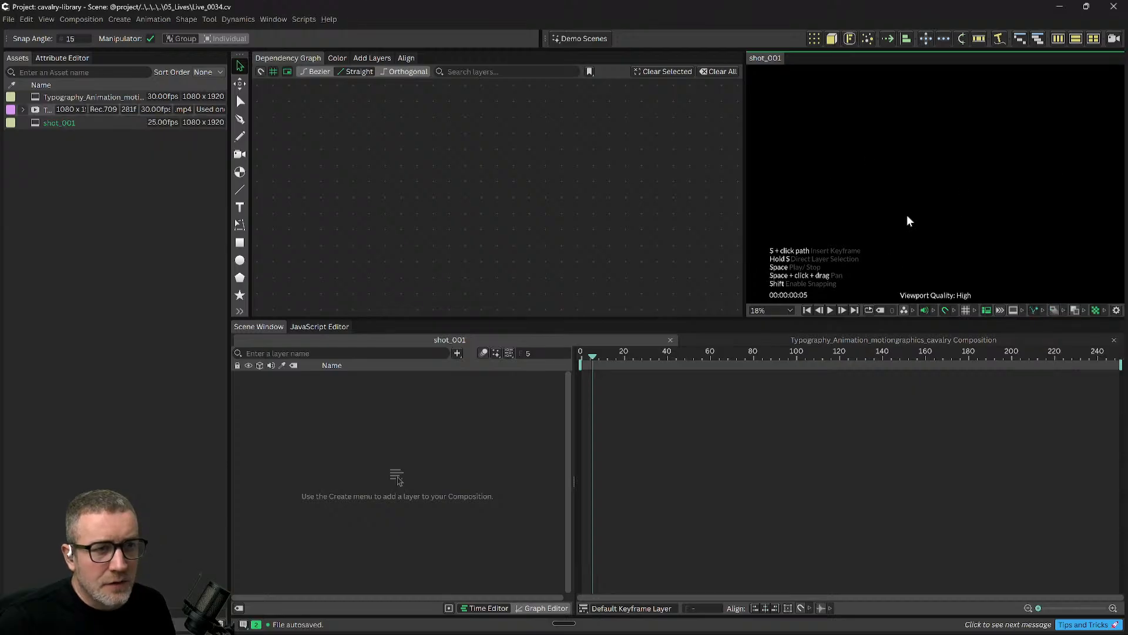
{"action": "left_click", "coordinate": [1097, 311]}
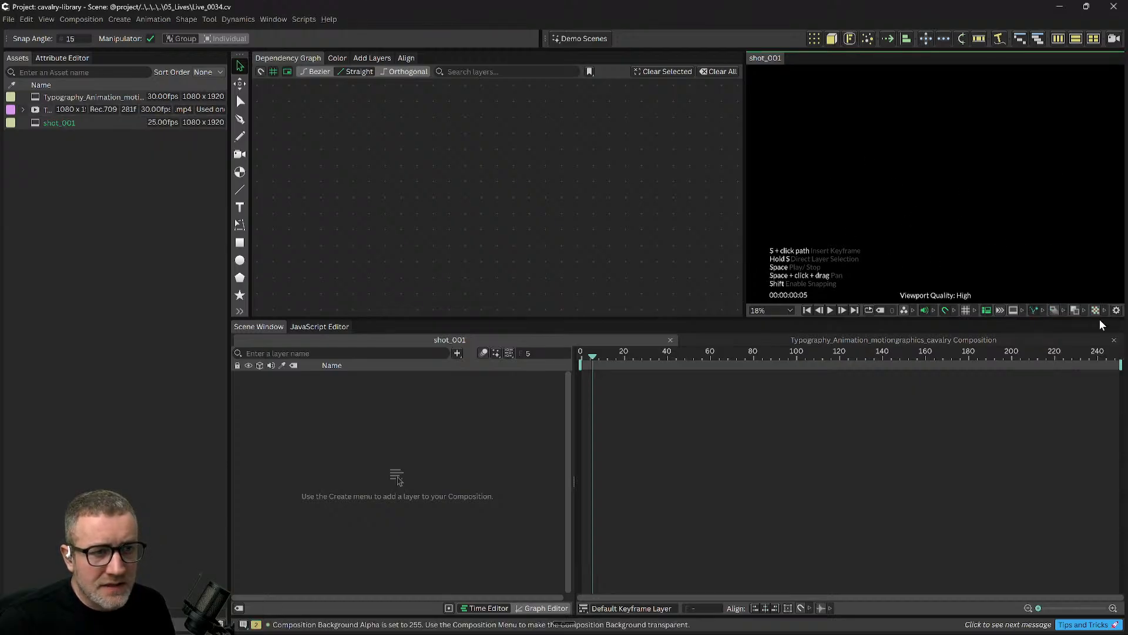
{"action": "right_click", "coordinate": [978, 144]}
{"action": "left_click", "coordinate": [891, 157]}
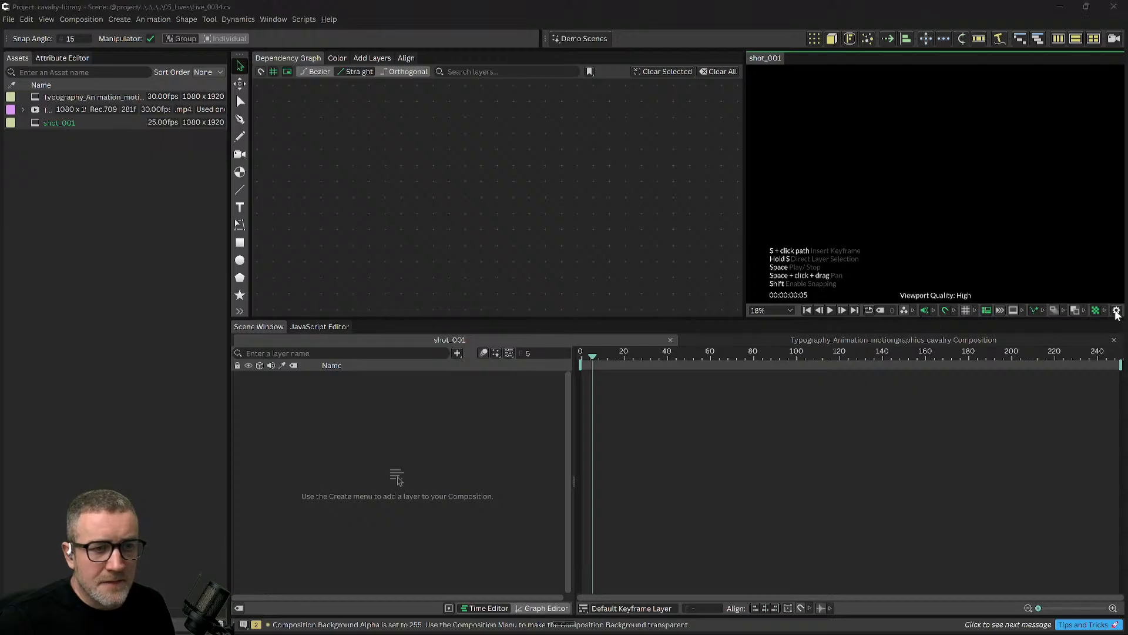
{"action": "left_click", "coordinate": [1116, 312]}
{"action": "left_click", "coordinate": [871, 165]}
{"action": "left_click", "coordinate": [320, 414]}
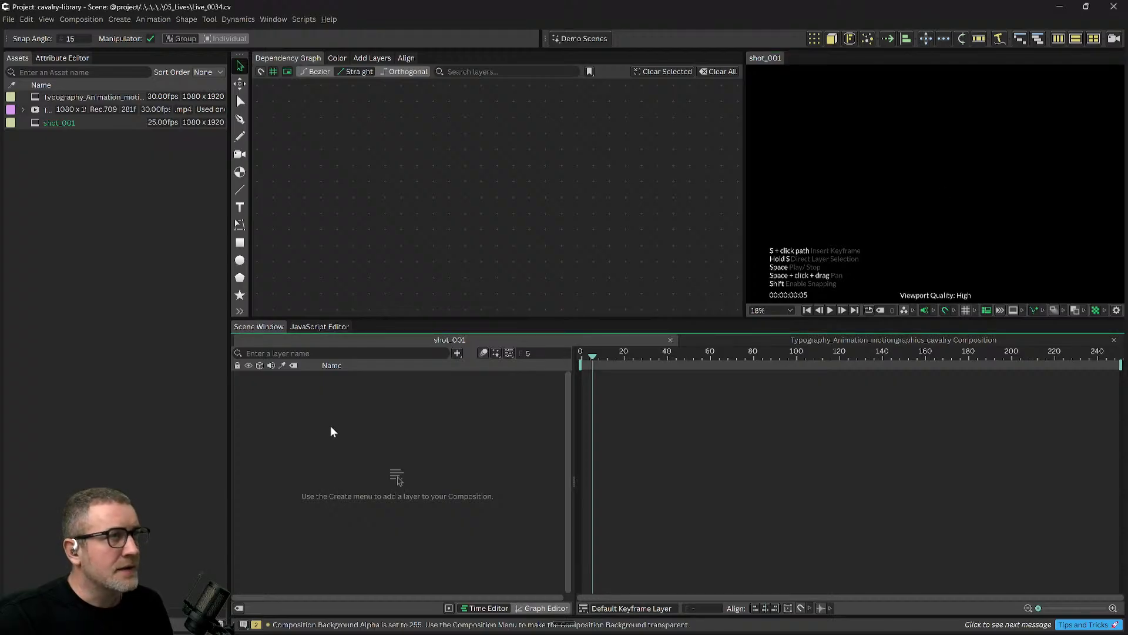
Set the shot_001 composition's background color to near-black 090909 and reposition the frame in the viewport.
{"action": "key", "text": "ctrl+k"}
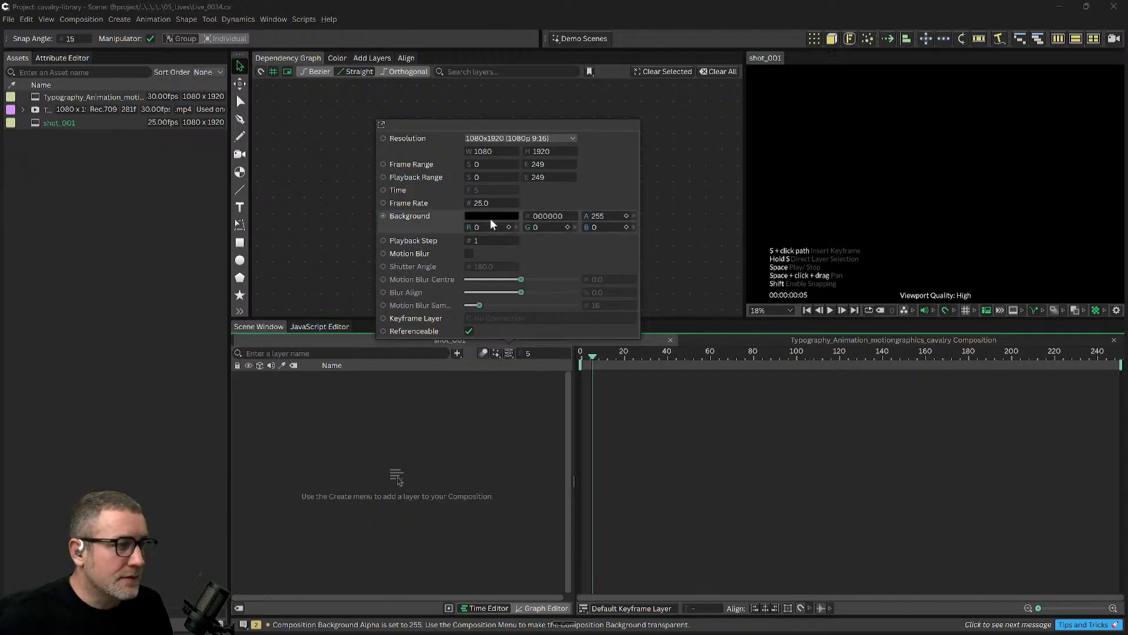
{"action": "left_click", "coordinate": [490, 216]}
{"action": "mouse_move", "coordinate": [471, 296]}
{"action": "left_mouse_down"}
{"action": "mouse_move", "coordinate": [458, 294]}
{"action": "mouse_move", "coordinate": [466, 283]}
{"action": "left_mouse_up"}
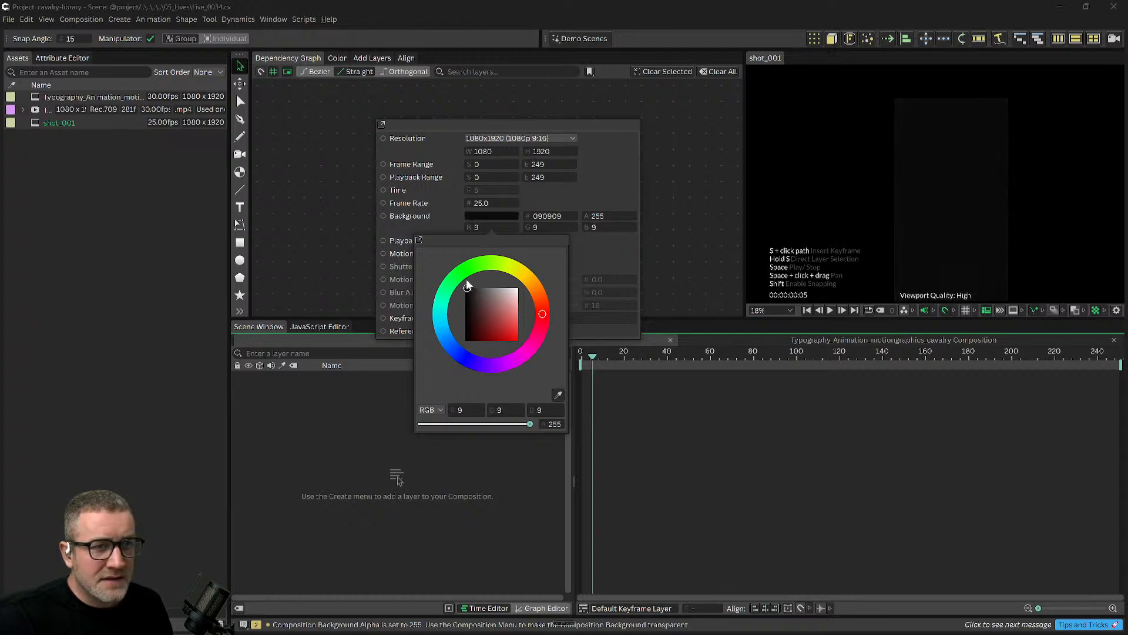
{"action": "left_click", "coordinate": [684, 151]}
{"action": "left_click_drag", "start_coordinate": [1007, 211], "coordinate": [991, 186]}
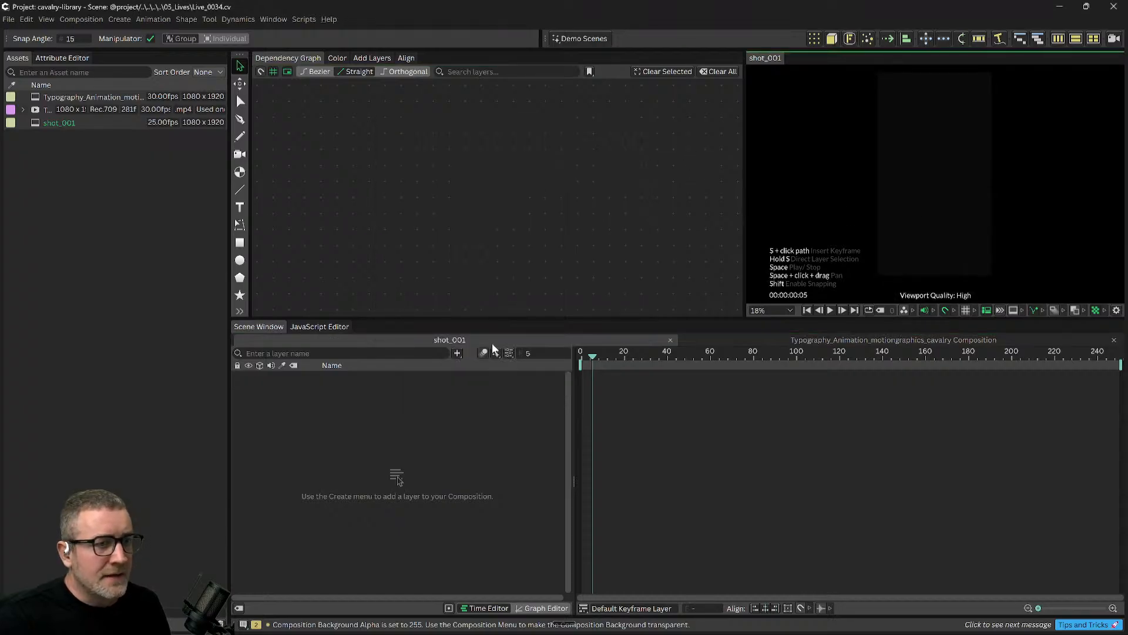
{"action": "left_click", "coordinate": [299, 416]}
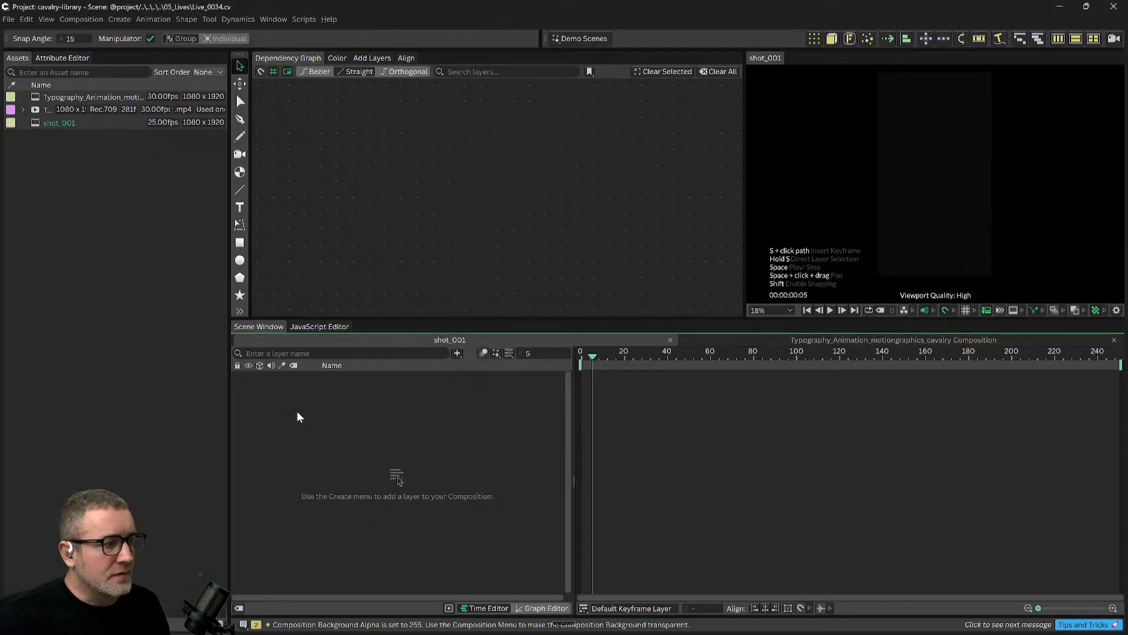
Create a text shape reading "C" slightly above the centre of the shot_001 composition.
{"action": "left_click", "coordinate": [240, 207]}
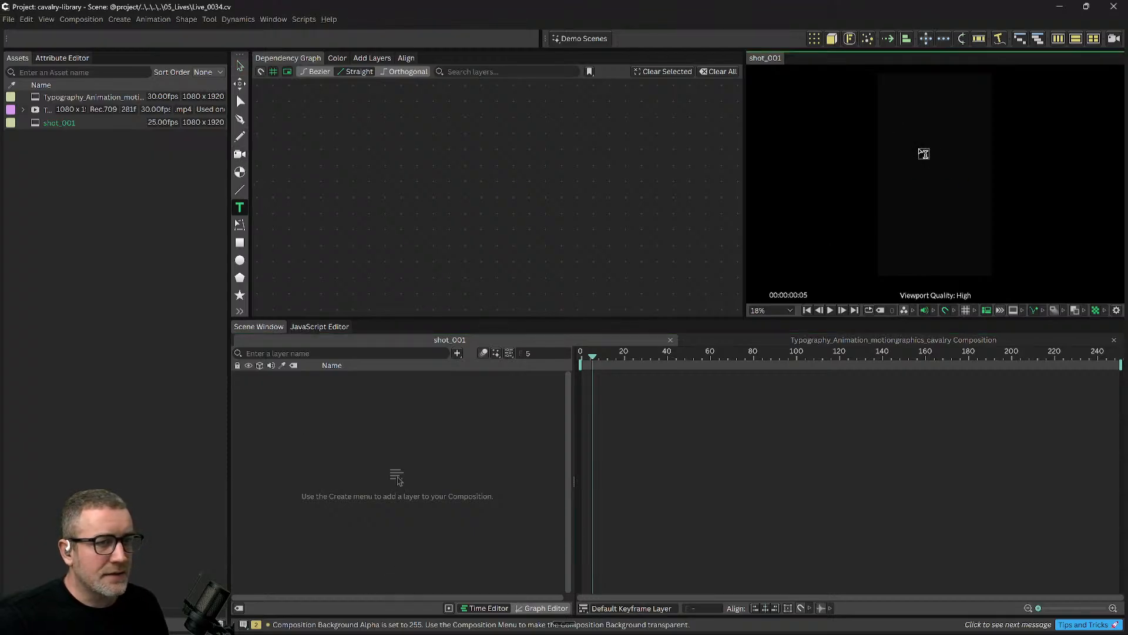
{"action": "left_click", "coordinate": [922, 153]}
{"action": "type", "text": "C"}
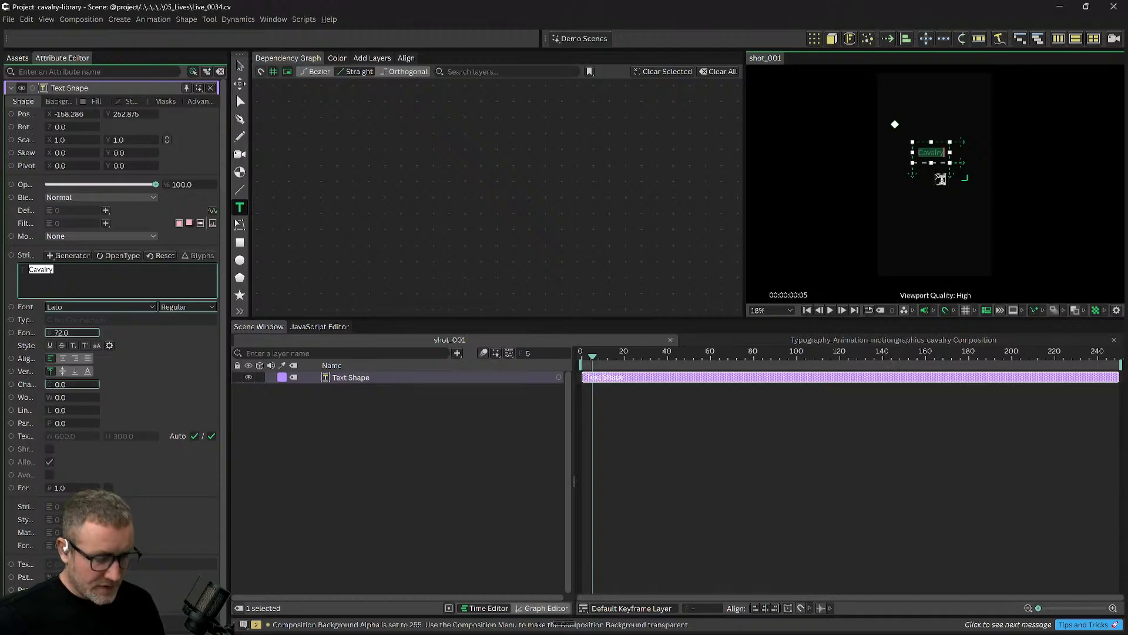
{"action": "left_click", "coordinate": [381, 465]}
{"action": "left_click", "coordinate": [361, 379]}
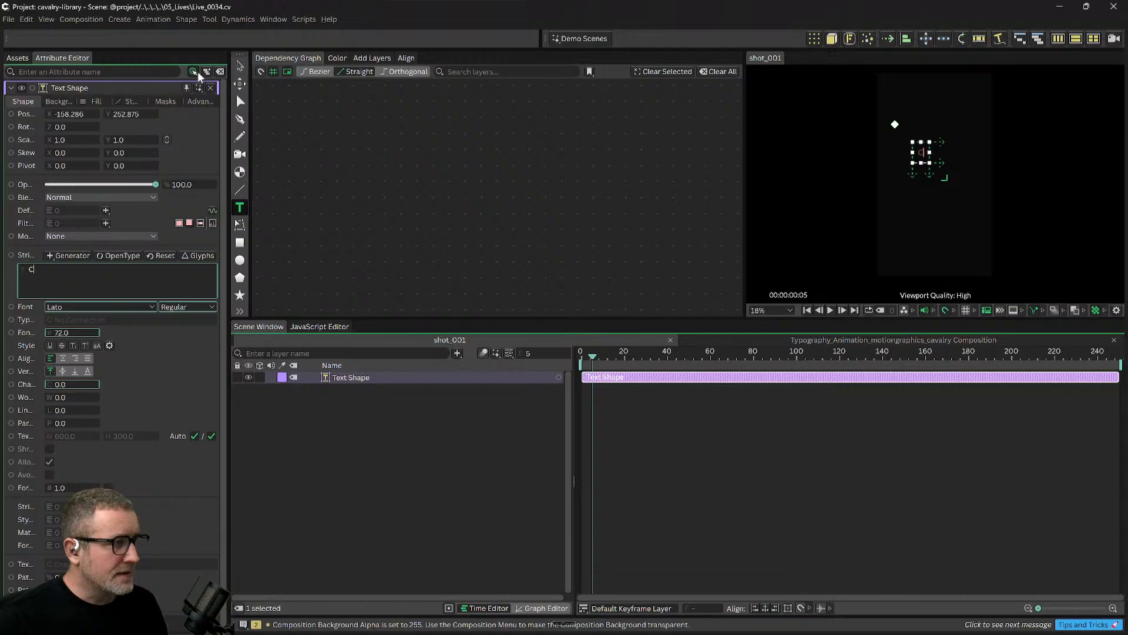
Change the font of the letter C to Outfit.
{"action": "left_click_drag", "start_coordinate": [37, 269], "coordinate": [6, 281]}
{"action": "double_click", "coordinate": [70, 309]}
{"action": "left_click", "coordinate": [70, 309]}
{"action": "double_click", "coordinate": [70, 308]}
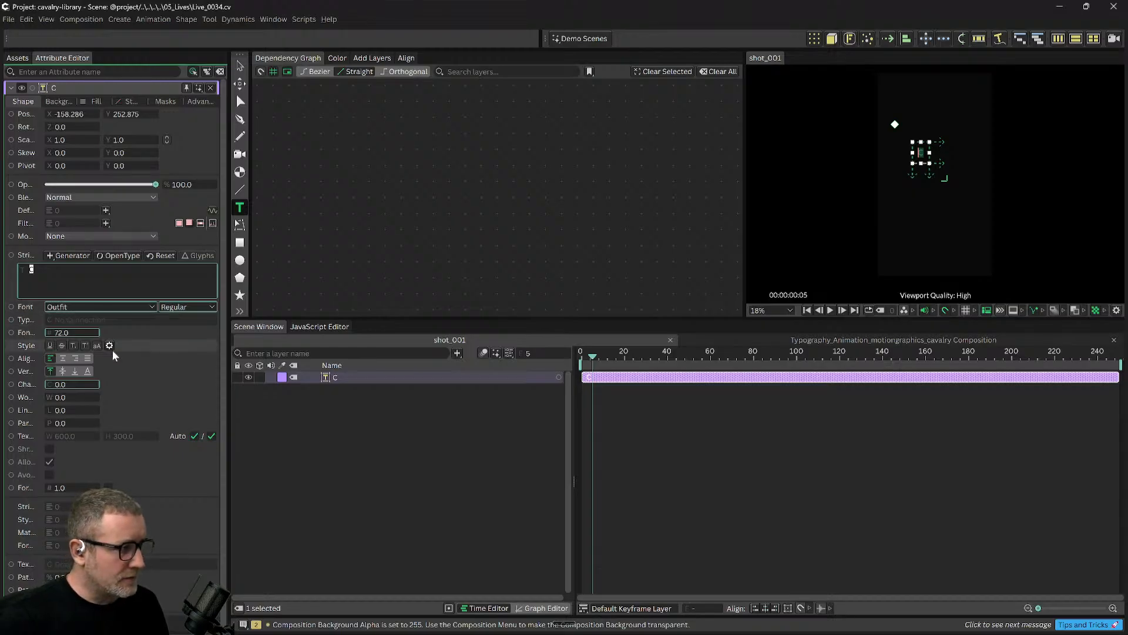
{"action": "left_click", "coordinate": [37, 270]}
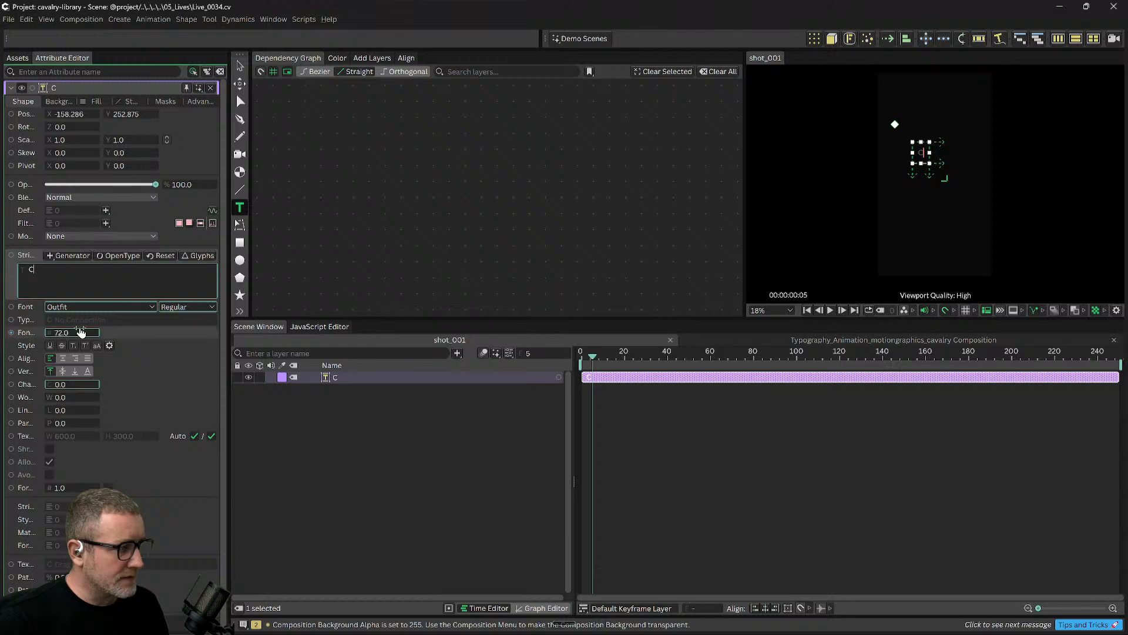
Enlarge the letter C to a font size of about 411 and centre its text alignment horizontally and vertically.
{"action": "left_click_drag", "start_coordinate": [63, 335], "coordinate": [200, 334]}
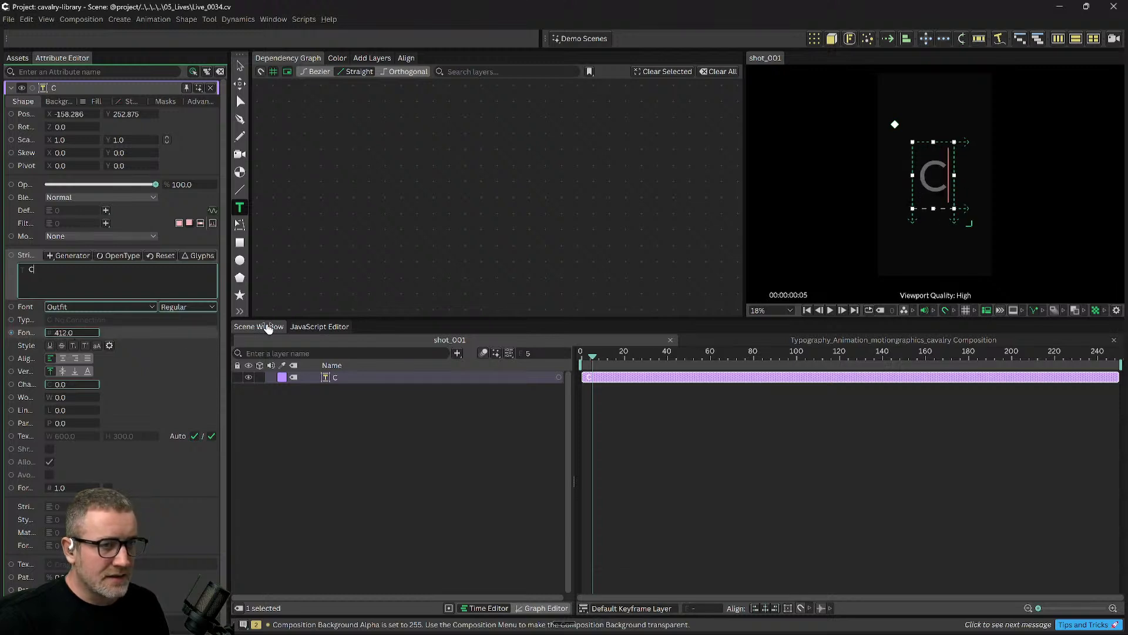
{"action": "left_click", "coordinate": [63, 371]}
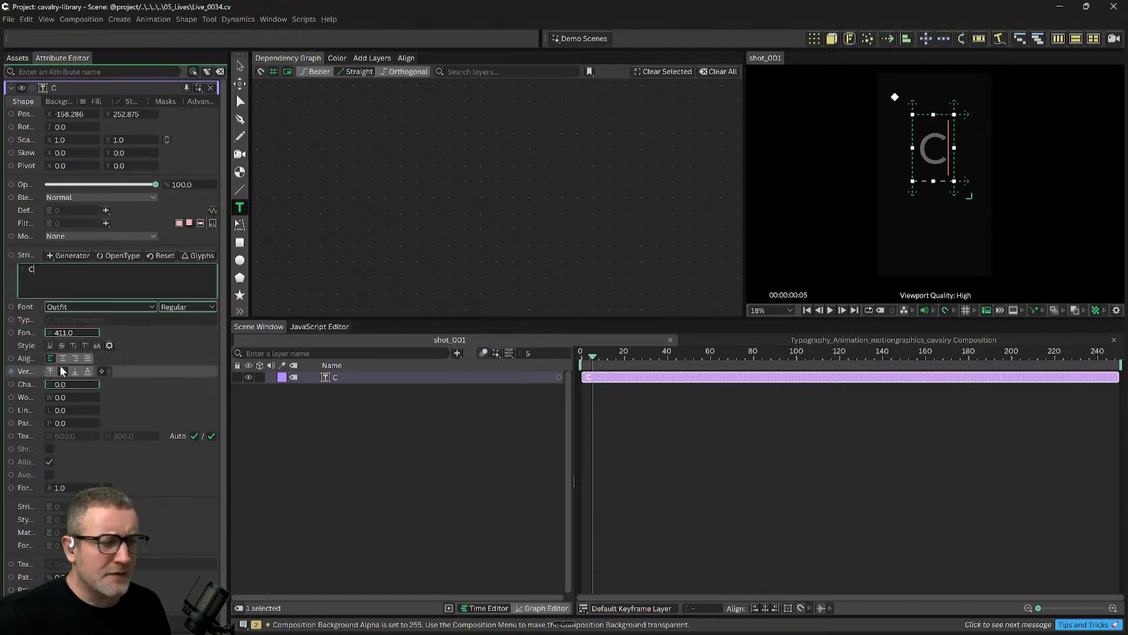
{"action": "left_click", "coordinate": [63, 358]}
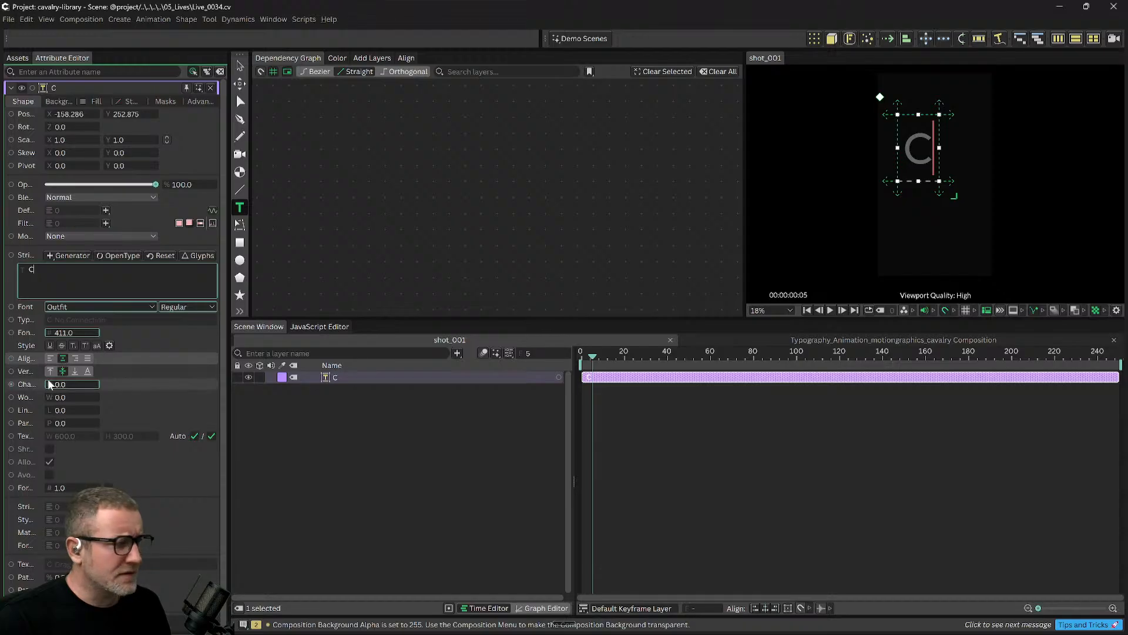
Set the letter C's position to X 0 and Y 0.
{"action": "left_click", "coordinate": [61, 114]}
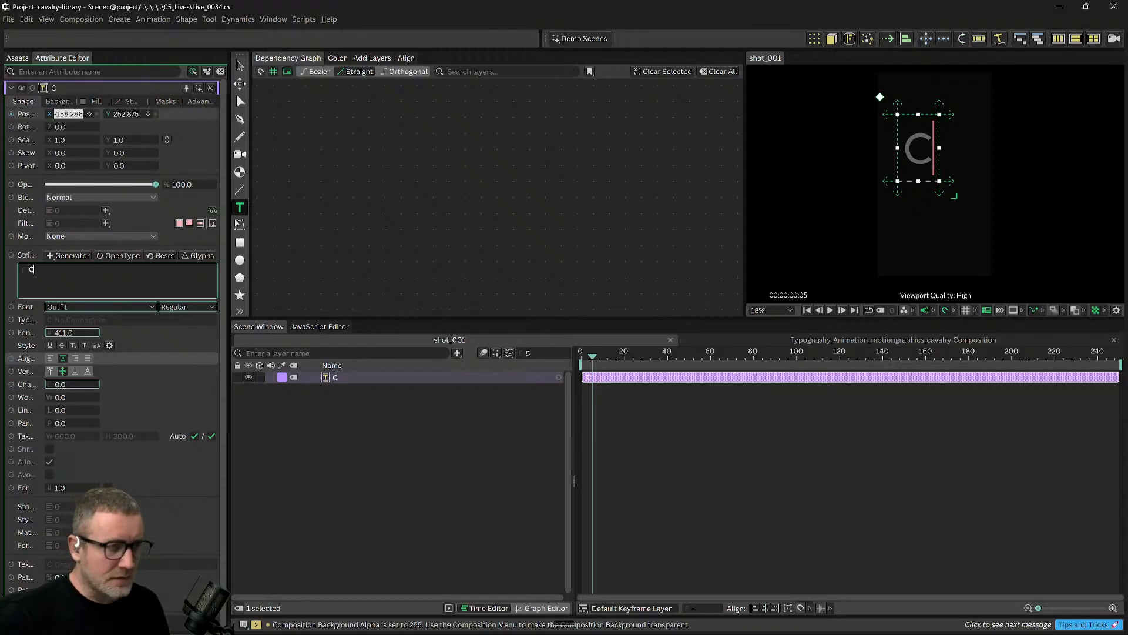
{"action": "type", "text": "0"}
{"action": "key", "text": "Tab"}
{"action": "type", "text": "0"}
{"action": "key", "text": "Return"}
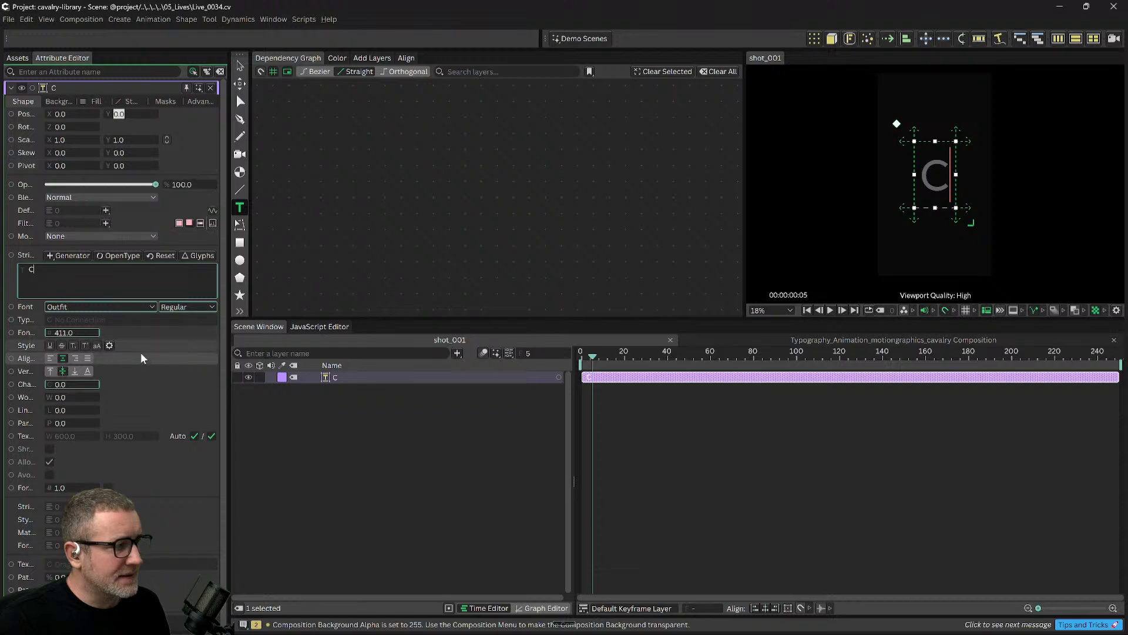
Set the letter C's font weight to Bold and its fill colour to white (ffffff).
{"action": "left_click", "coordinate": [184, 306]}
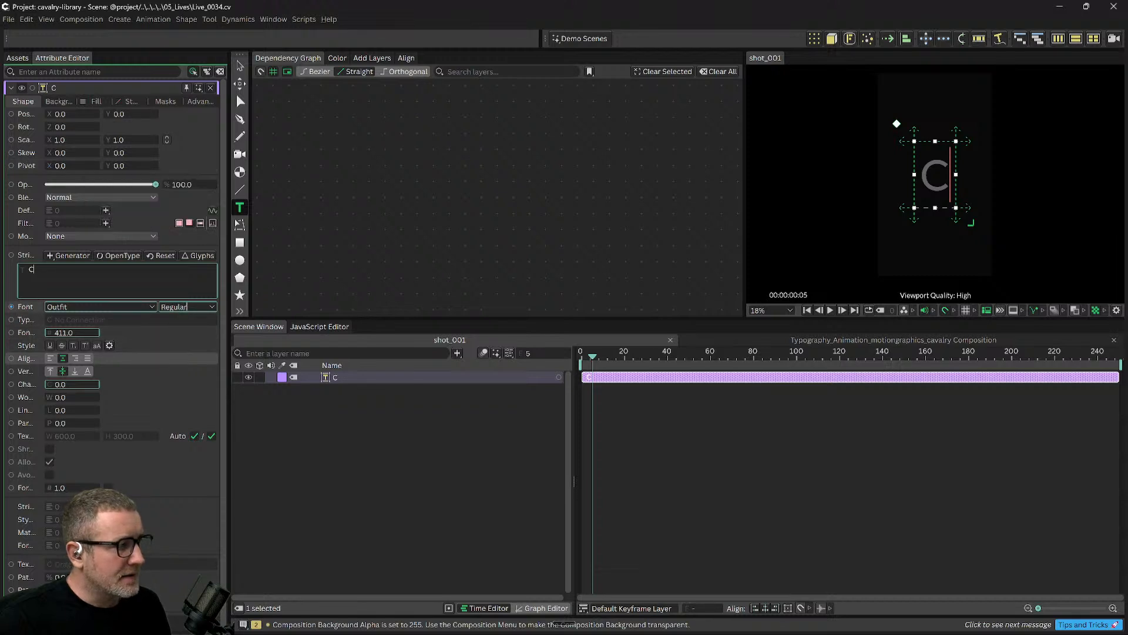
{"action": "left_click", "coordinate": [212, 306]}
{"action": "left_click", "coordinate": [194, 345]}
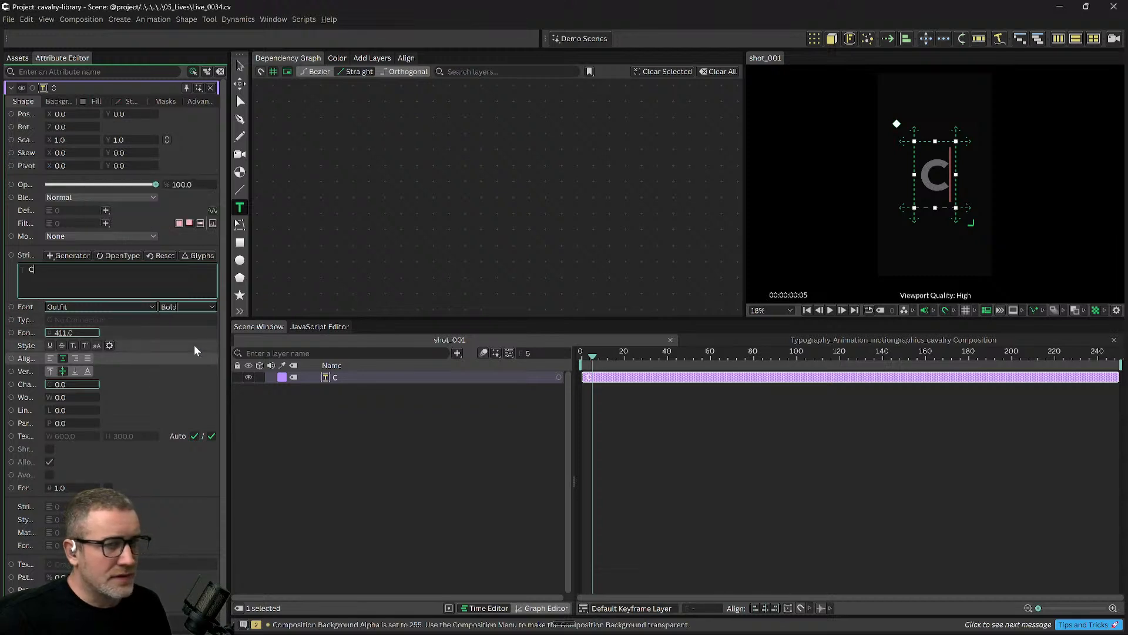
{"action": "left_click", "coordinate": [91, 101]}
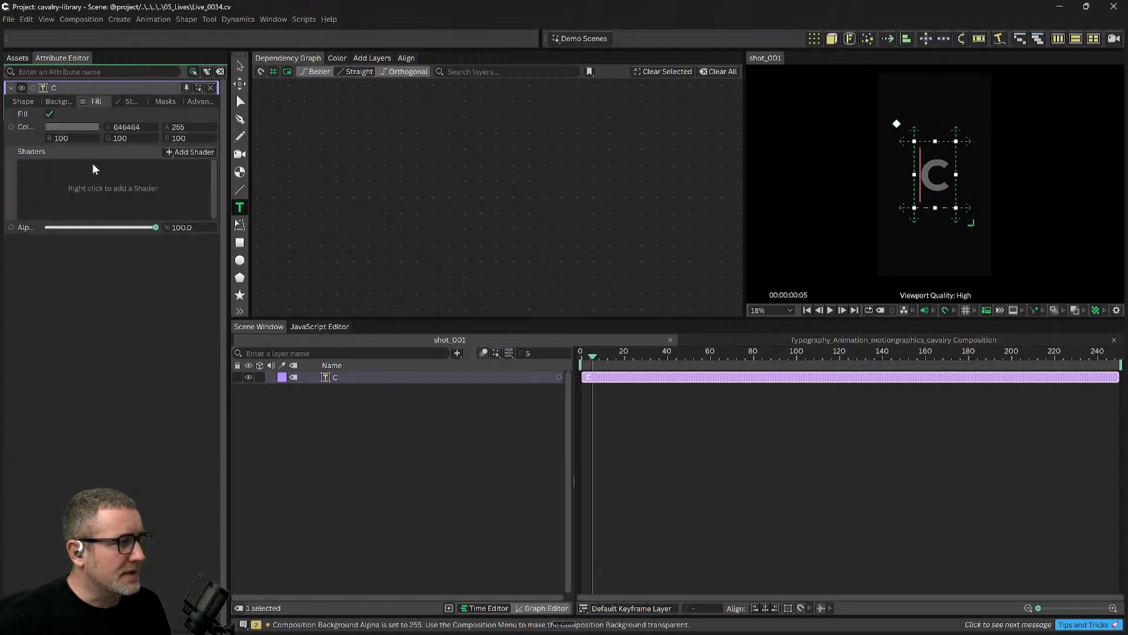
{"action": "left_click", "coordinate": [64, 129]}
{"action": "left_click_drag", "start_coordinate": [100, 219], "coordinate": [139, 181]}
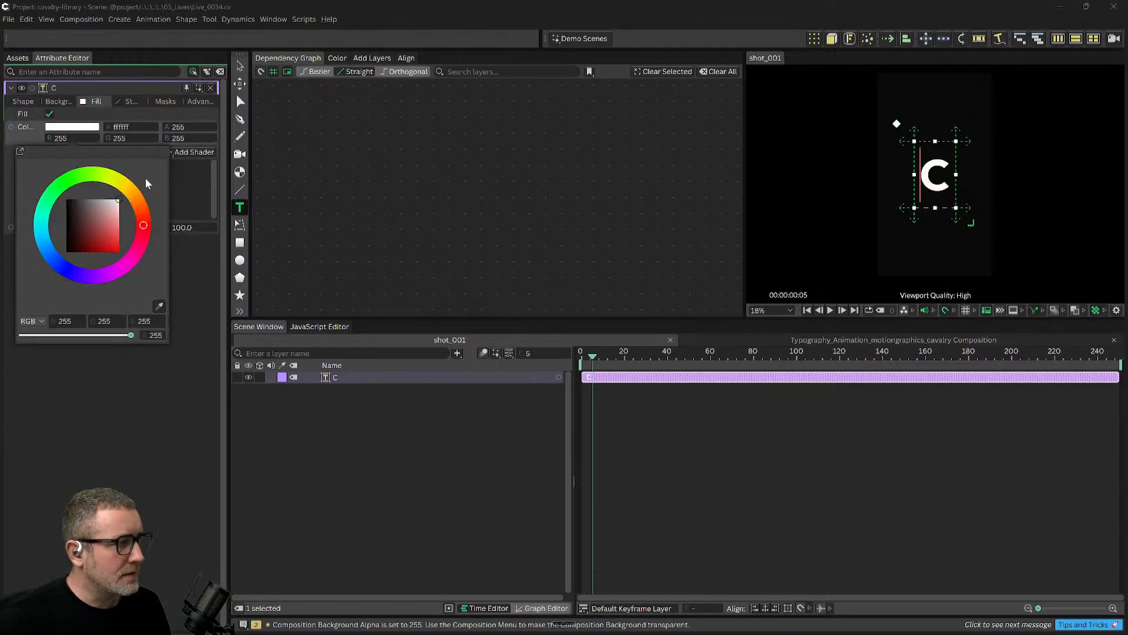
{"action": "left_click", "coordinate": [203, 267]}
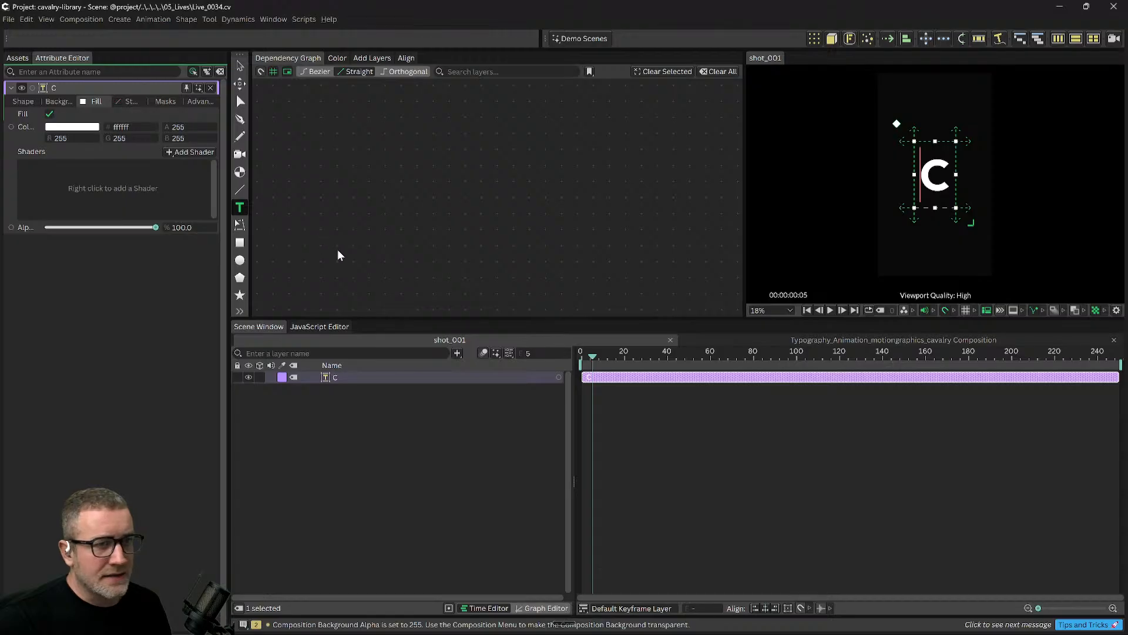
Increase the letter C's font size to 480 and raise it to Y position 415, keeping X at 0.
{"action": "left_click", "coordinate": [25, 102]}
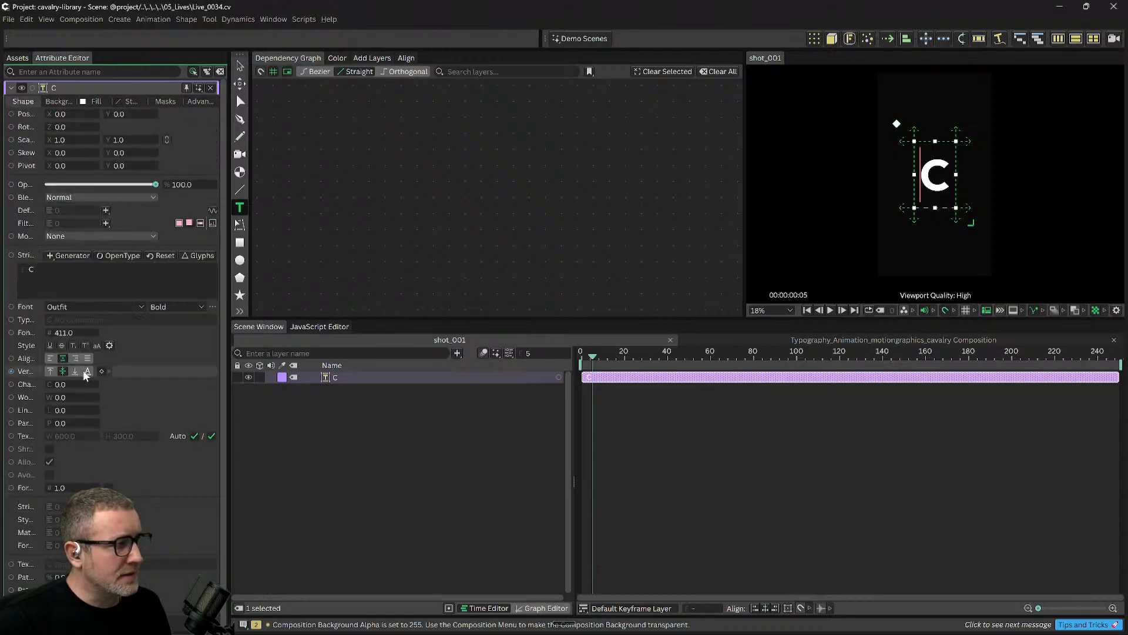
{"action": "left_click_drag", "start_coordinate": [70, 333], "coordinate": [112, 342]}
{"action": "scroll", "coordinate": [961, 182], "scroll_direction": "down", "scroll_amount": 1}
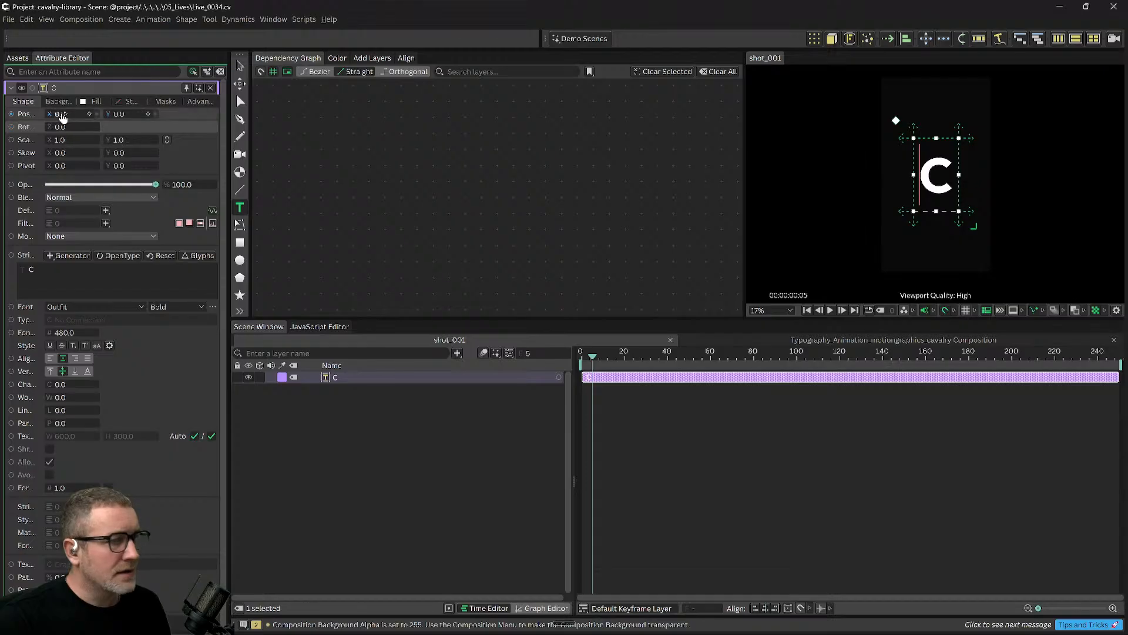
{"action": "left_click_drag", "start_coordinate": [63, 117], "coordinate": [37, 122]}
{"action": "key", "text": "ctrl+z"}
{"action": "left_click_drag", "start_coordinate": [121, 116], "coordinate": [393, 100]}
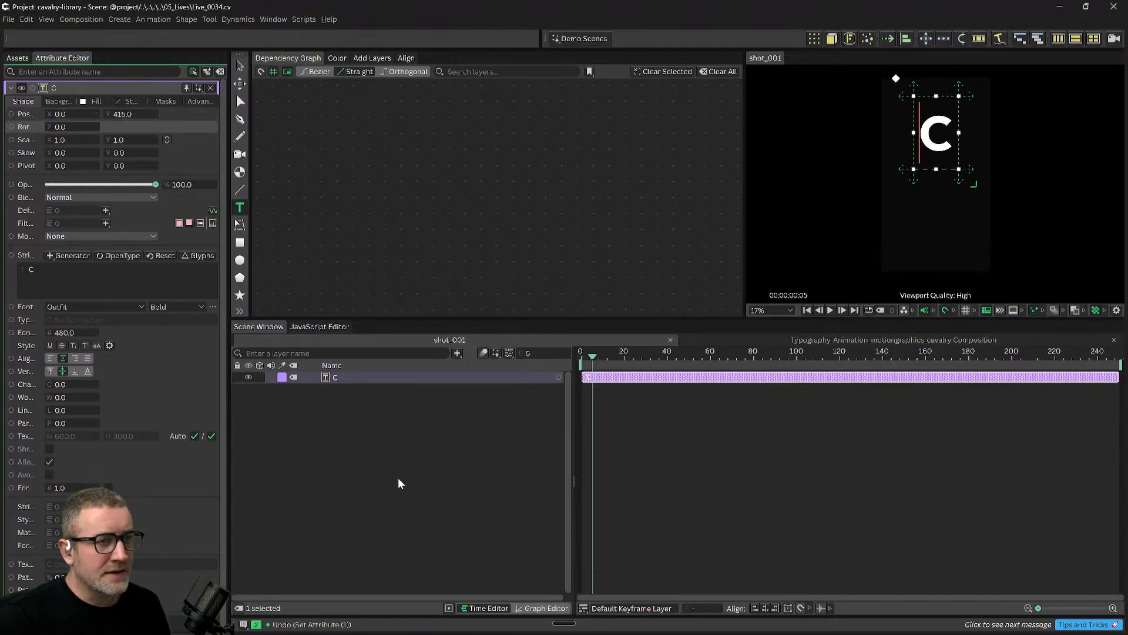
{"action": "left_click", "coordinate": [397, 478]}
Mute the sound in the Typography_Animation_motiongraphics_cavalry composition and scrub the reference animation back to frame 28.
{"action": "left_click", "coordinate": [859, 342]}
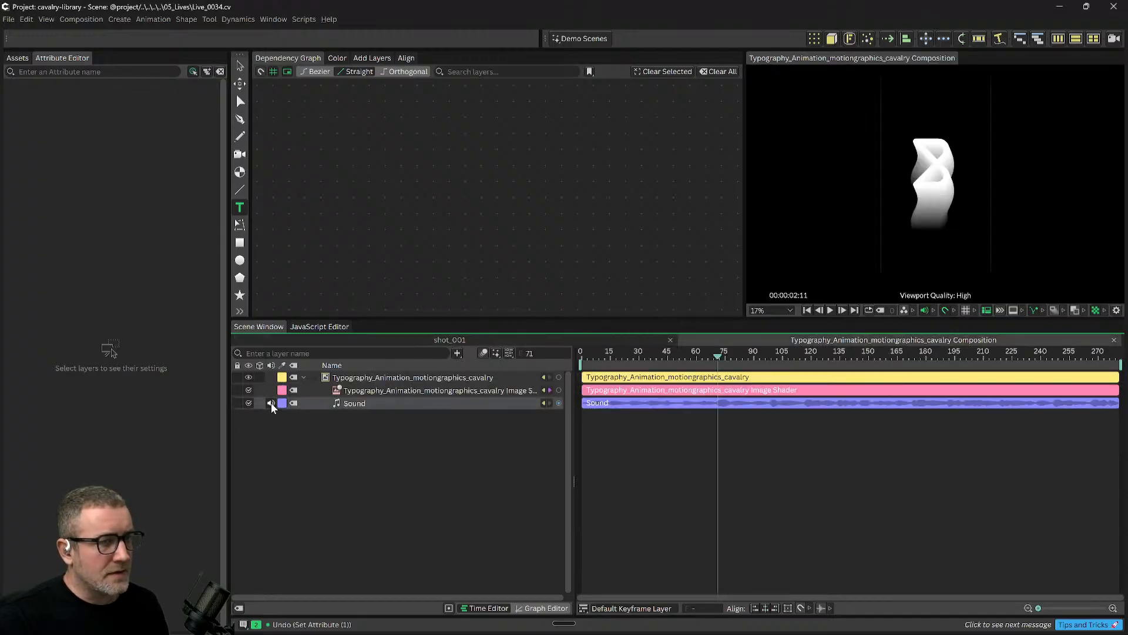
{"action": "left_click_drag", "start_coordinate": [719, 358], "coordinate": [672, 380]}
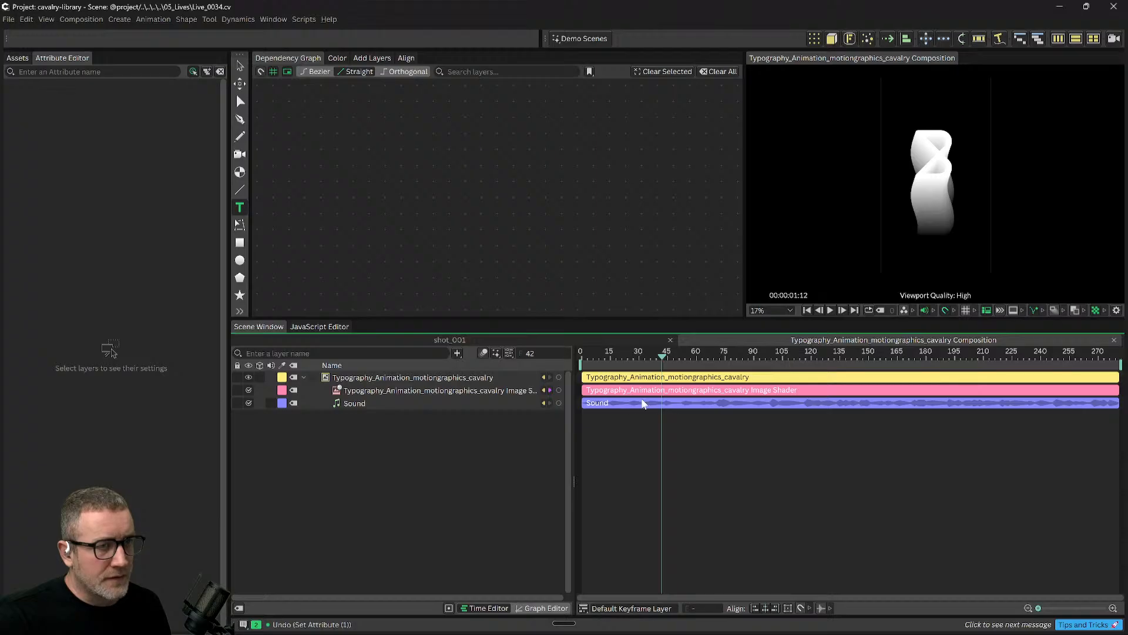
{"action": "left_click_drag", "start_coordinate": [663, 358], "coordinate": [635, 369]}
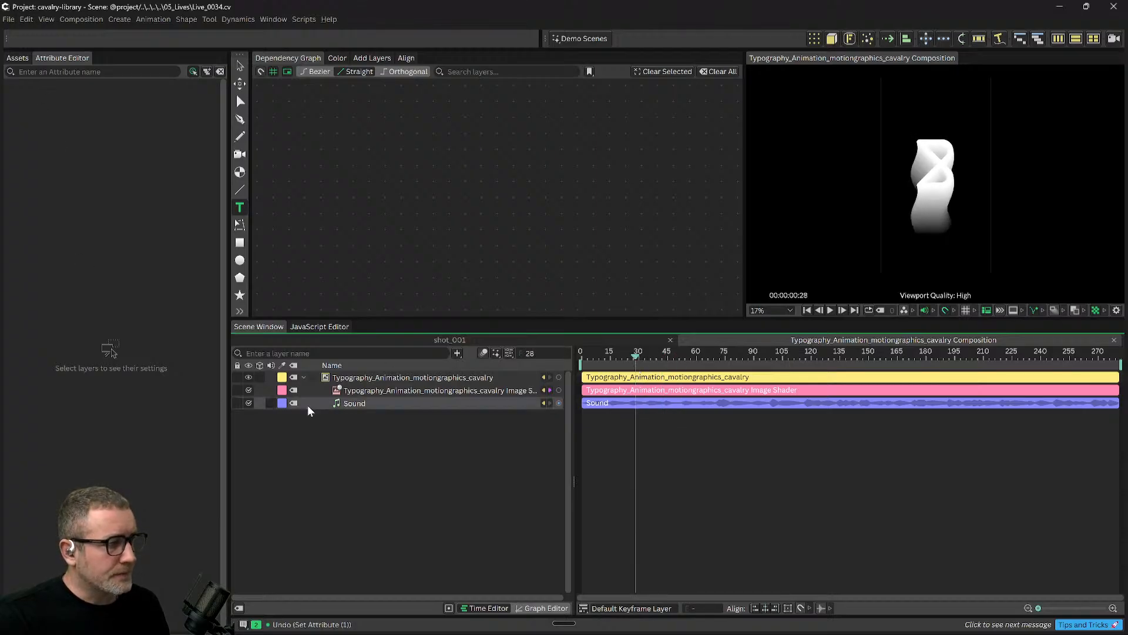
Add a Duplicator to the shot_001 composition with a Linear distribution in the Vertical direction.
{"action": "left_click", "coordinate": [448, 340]}
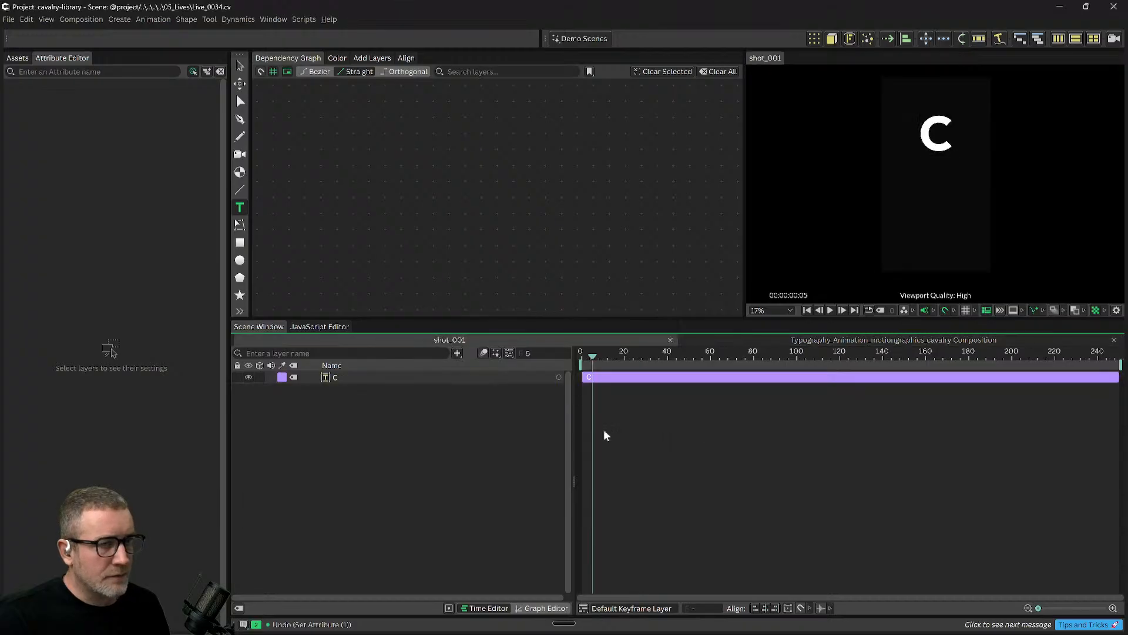
{"action": "left_click", "coordinate": [813, 40]}
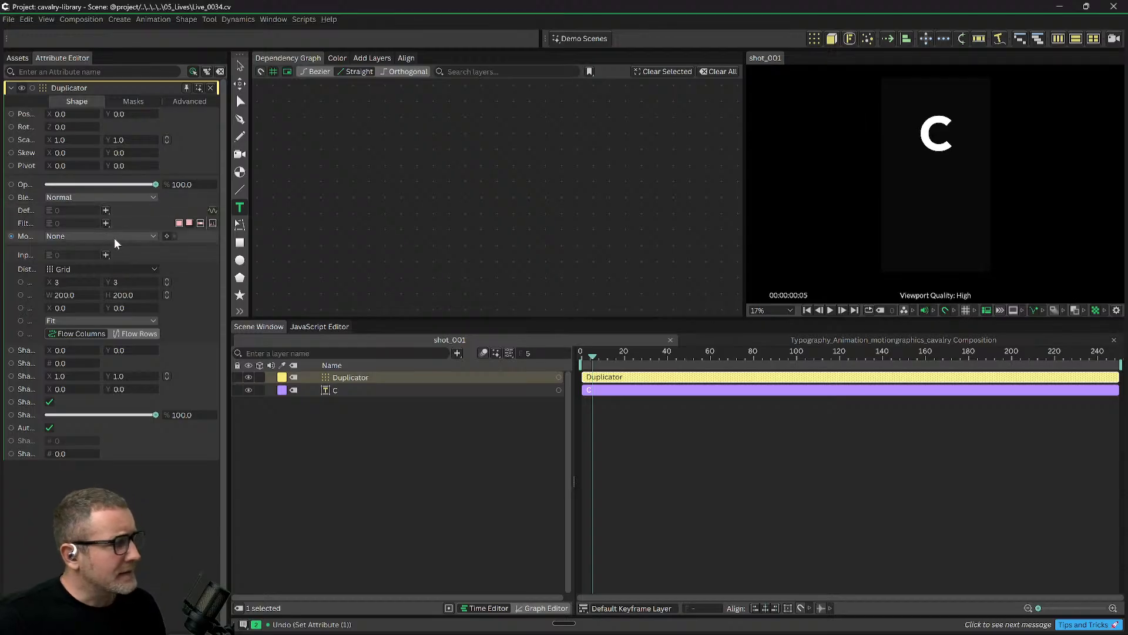
{"action": "left_click", "coordinate": [106, 266]}
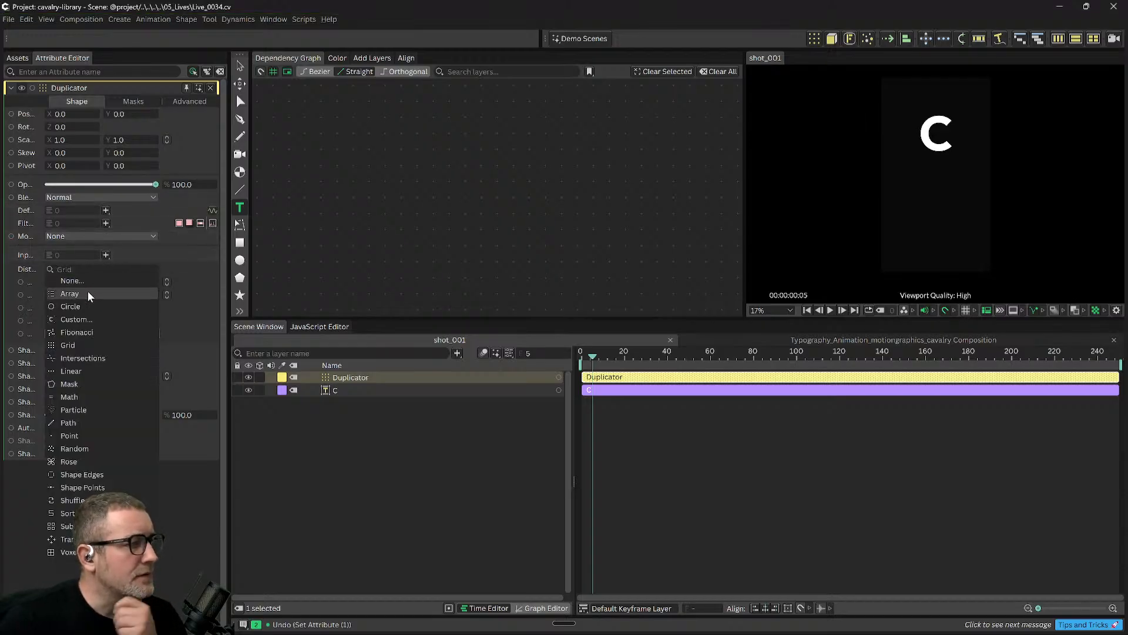
{"action": "left_click", "coordinate": [87, 371]}
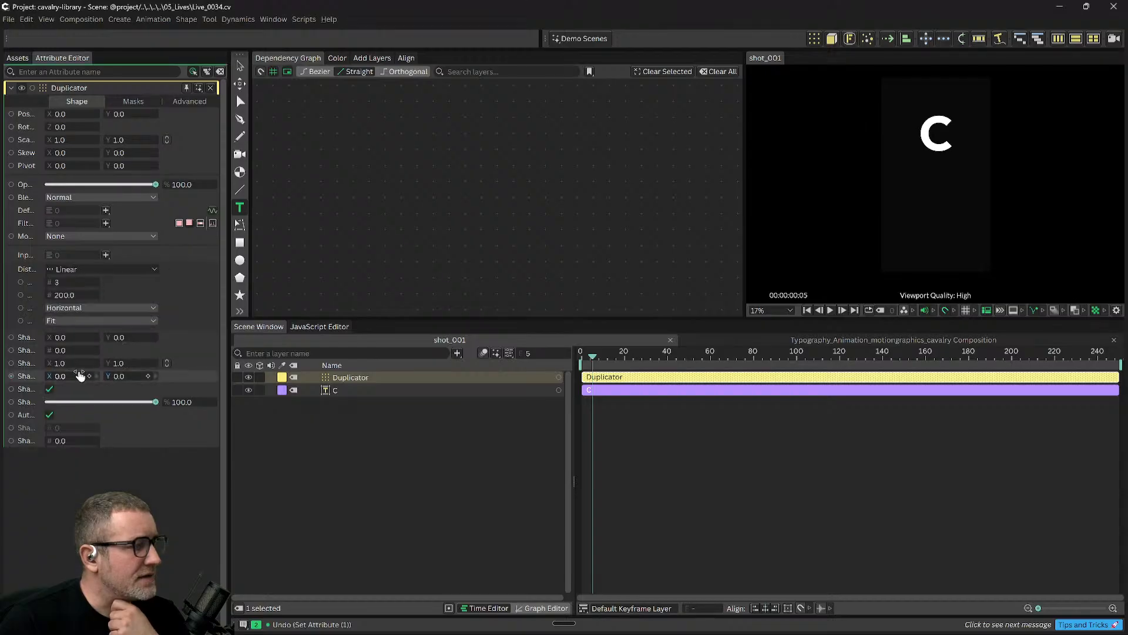
{"action": "left_click", "coordinate": [98, 308]}
{"action": "left_click", "coordinate": [88, 327]}
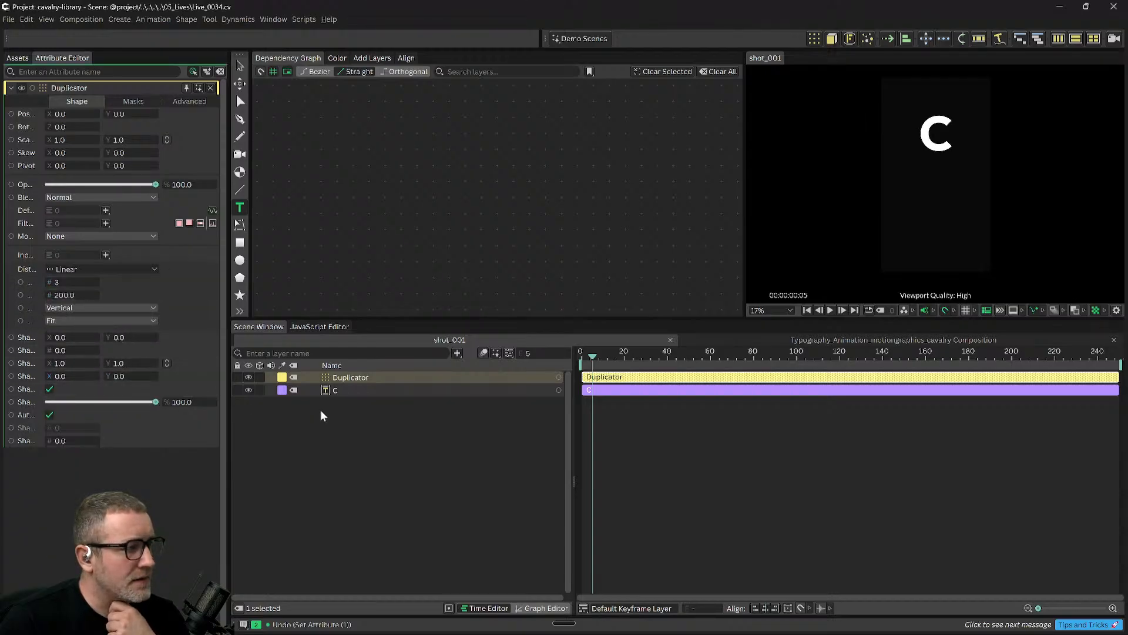
Connect the C text layer to a new index of the Duplicator's Input Shapes.
{"action": "left_click_drag", "start_coordinate": [559, 389], "coordinate": [346, 376]}
{"action": "mouse_move", "coordinate": [389, 383]}
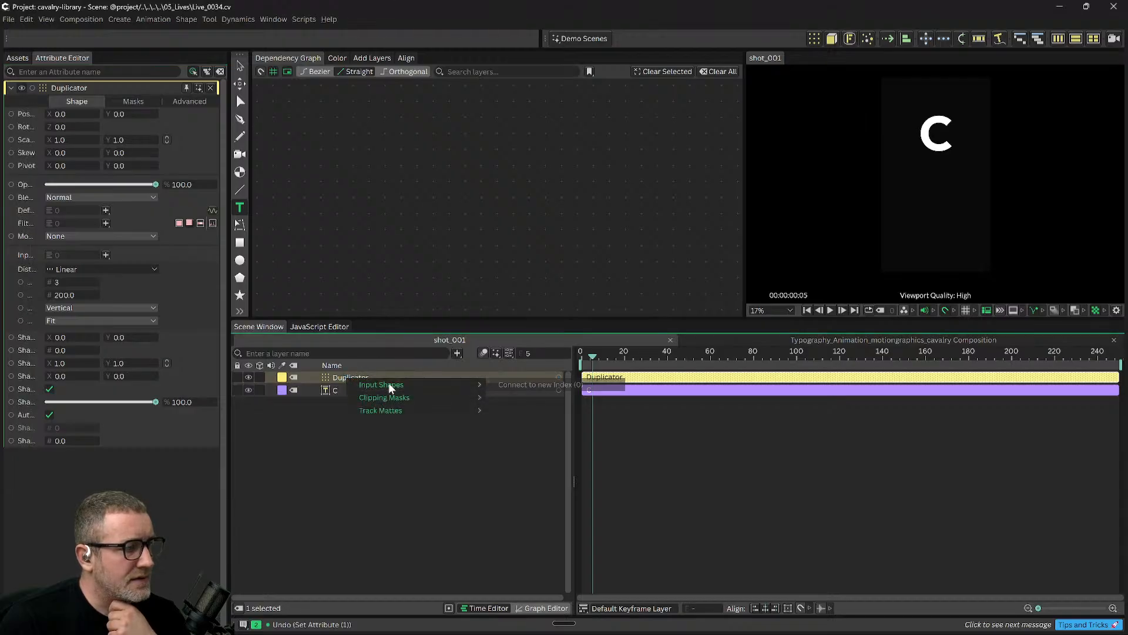
{"action": "left_click", "coordinate": [529, 385]}
{"action": "left_click", "coordinate": [402, 447]}
Show the C text layer and its connected Duplicator in the Dependency Graph and spread their nodes apart.
{"action": "left_click_drag", "start_coordinate": [343, 390], "coordinate": [423, 255]}
{"action": "left_click_drag", "start_coordinate": [536, 253], "coordinate": [569, 260]}
{"action": "left_click_drag", "start_coordinate": [558, 193], "coordinate": [591, 149]}
{"action": "left_click_drag", "start_coordinate": [401, 196], "coordinate": [377, 143]}
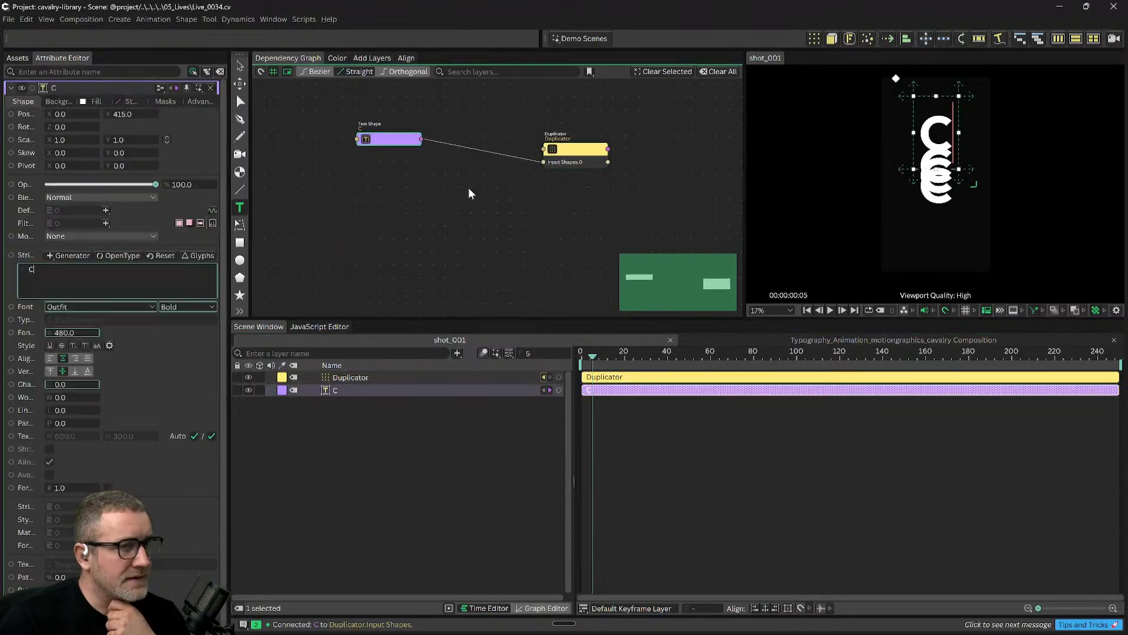
{"action": "left_click", "coordinate": [421, 438]}
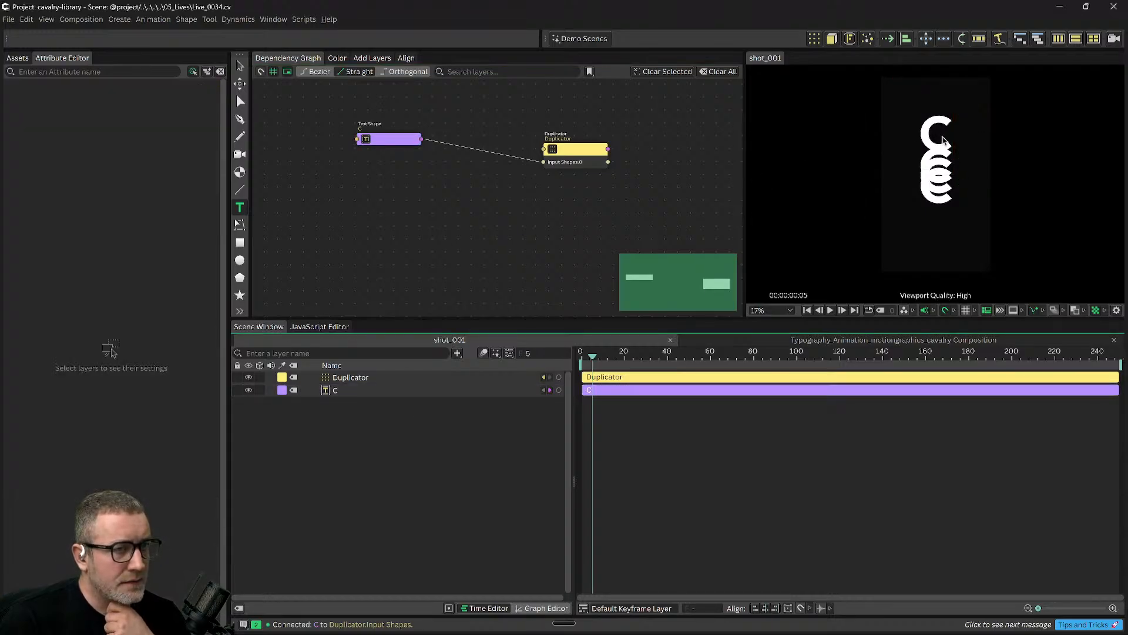
Hide the original C text layer so that only the Duplicator's copies are displayed.
{"action": "left_click", "coordinate": [334, 390]}
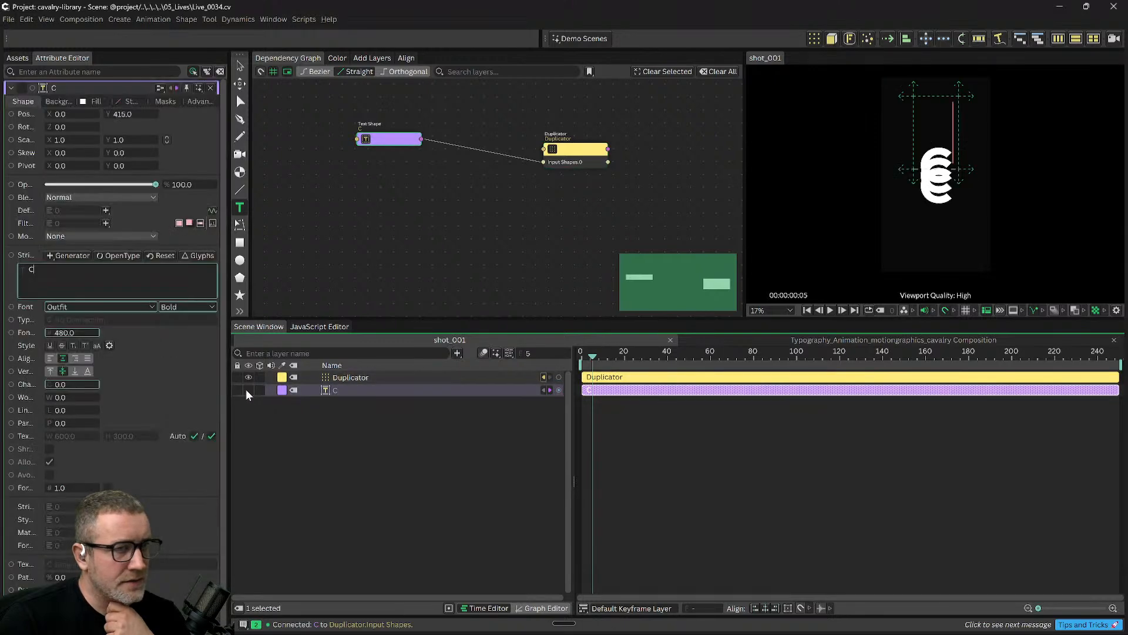
{"action": "left_click", "coordinate": [248, 389]}
{"action": "left_click", "coordinate": [347, 381]}
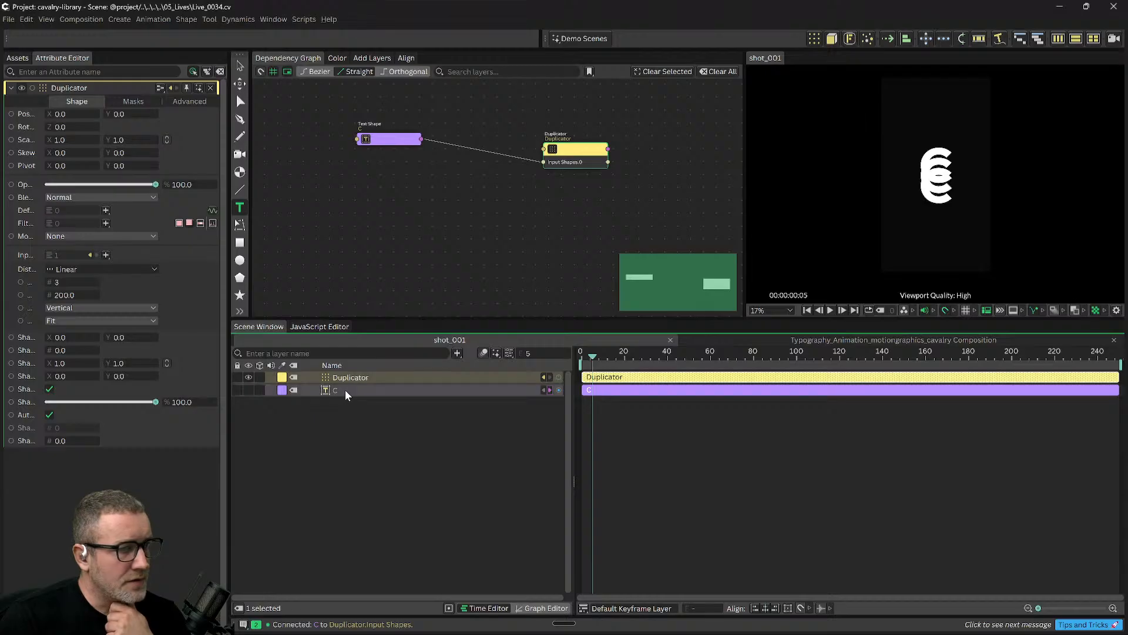
{"action": "left_click", "coordinate": [248, 389]}
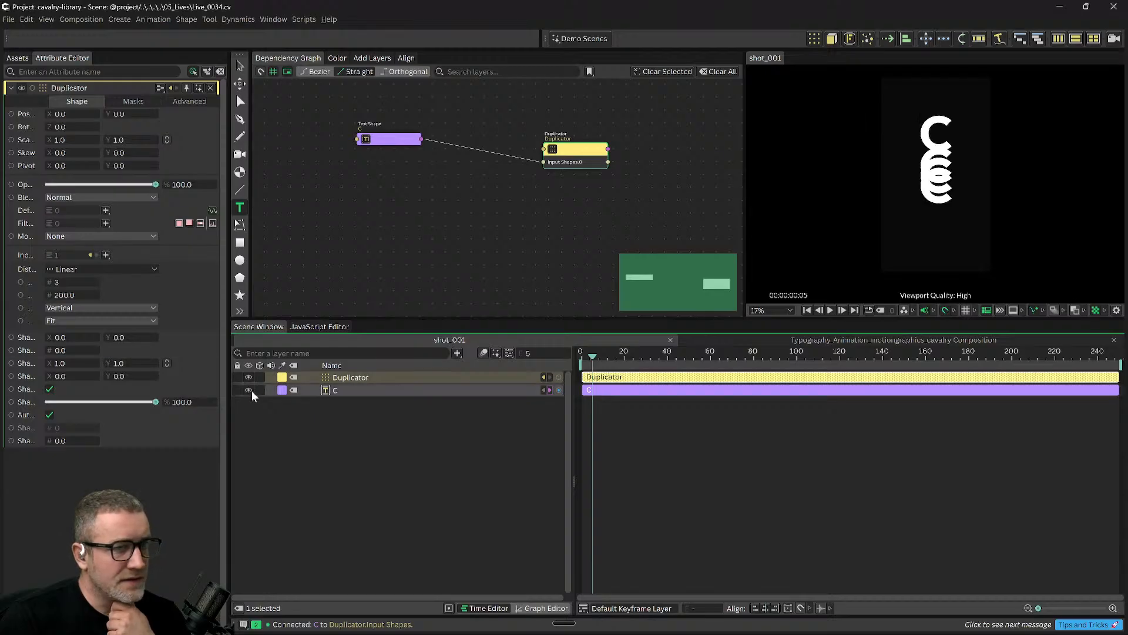
{"action": "left_click", "coordinate": [249, 390]}
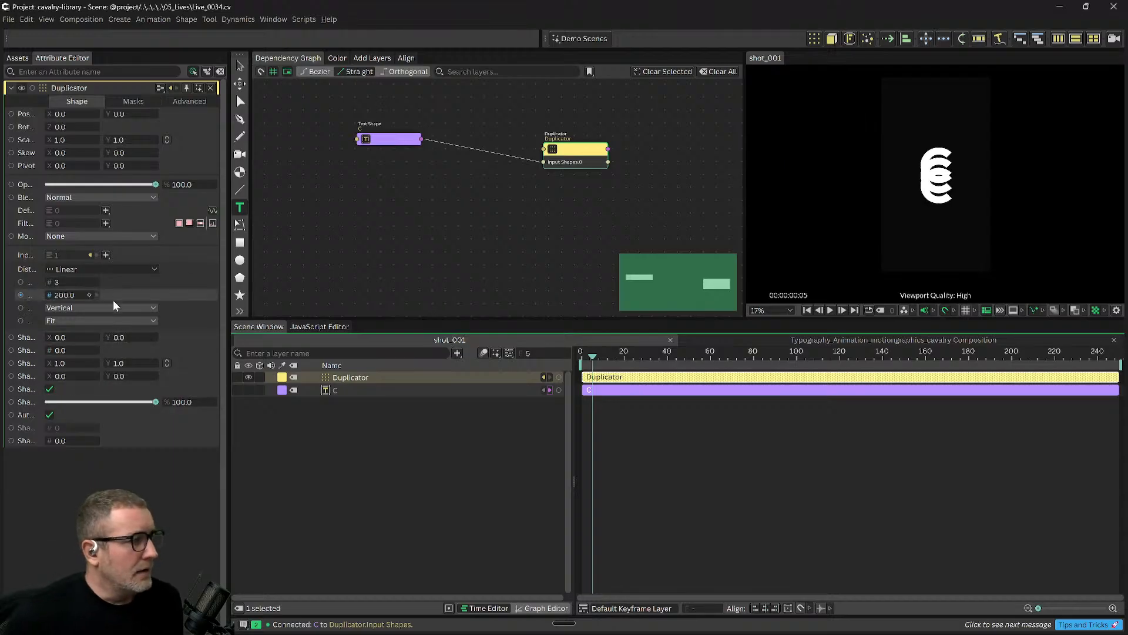
{"action": "left_click_drag", "start_coordinate": [516, 263], "coordinate": [542, 268]}
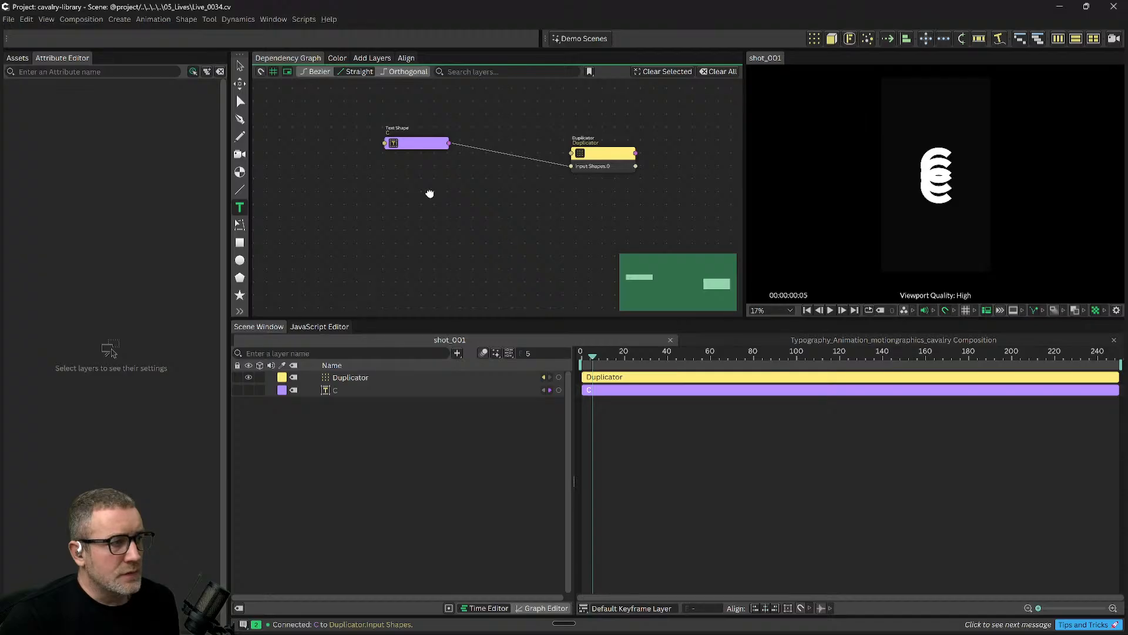
{"action": "left_click_drag", "start_coordinate": [561, 195], "coordinate": [545, 201]}
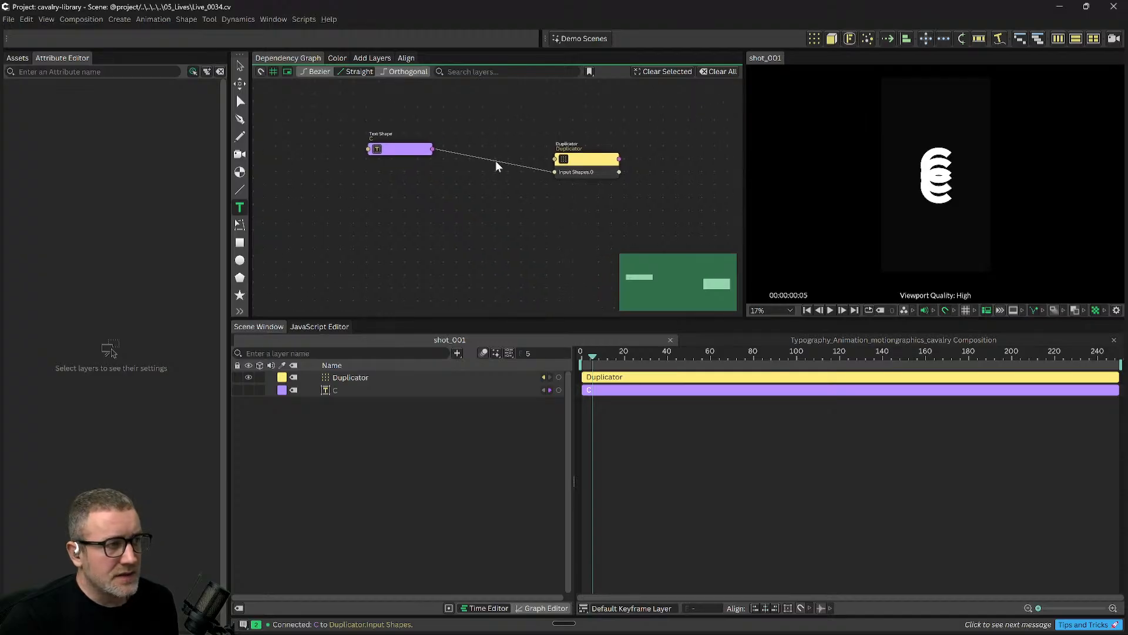
{"action": "left_click", "coordinate": [418, 152]}
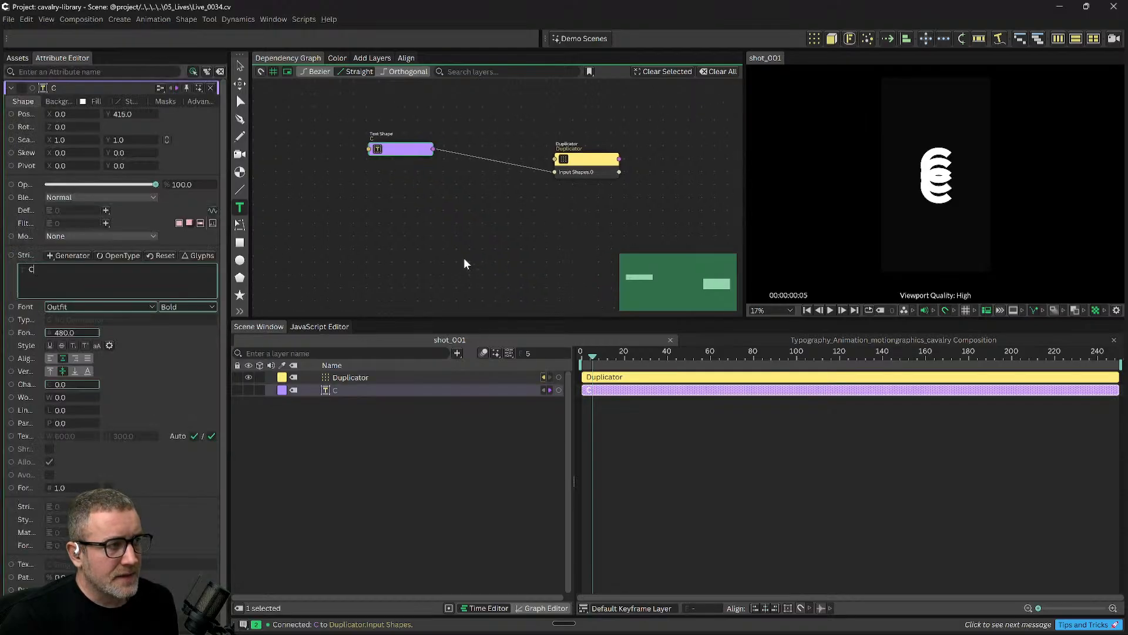
{"action": "left_click", "coordinate": [586, 172]}
{"action": "left_click_drag", "start_coordinate": [539, 192], "coordinate": [556, 185]}
{"action": "left_click", "coordinate": [501, 211]}
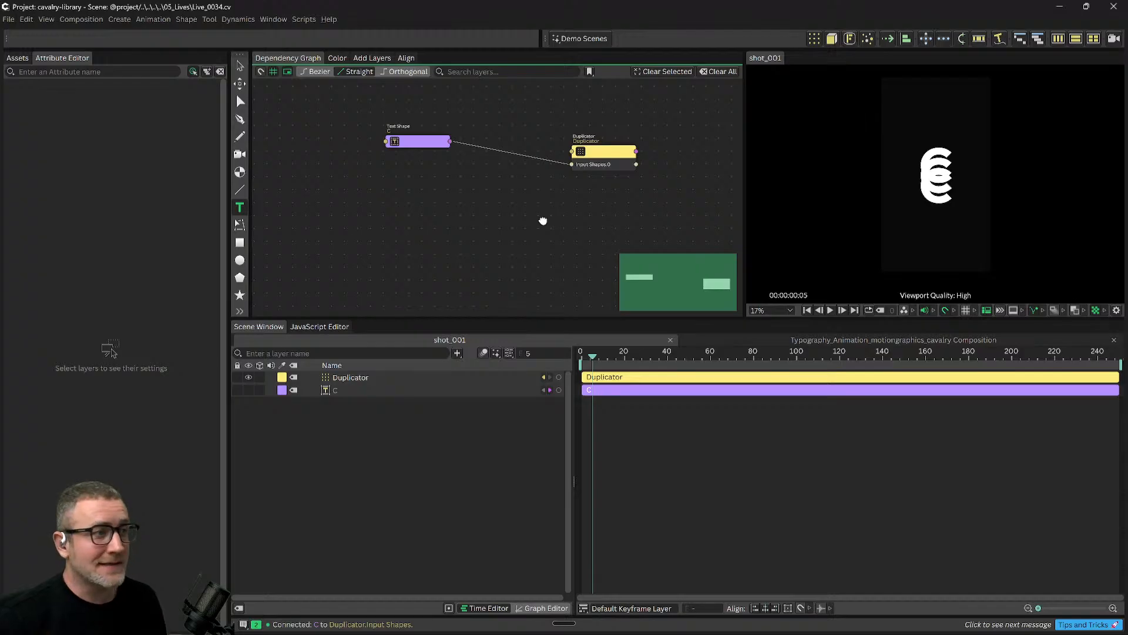
Open the Concentric demo scene from the Generative Art category and scrub through its animation.
{"action": "left_click", "coordinate": [583, 40]}
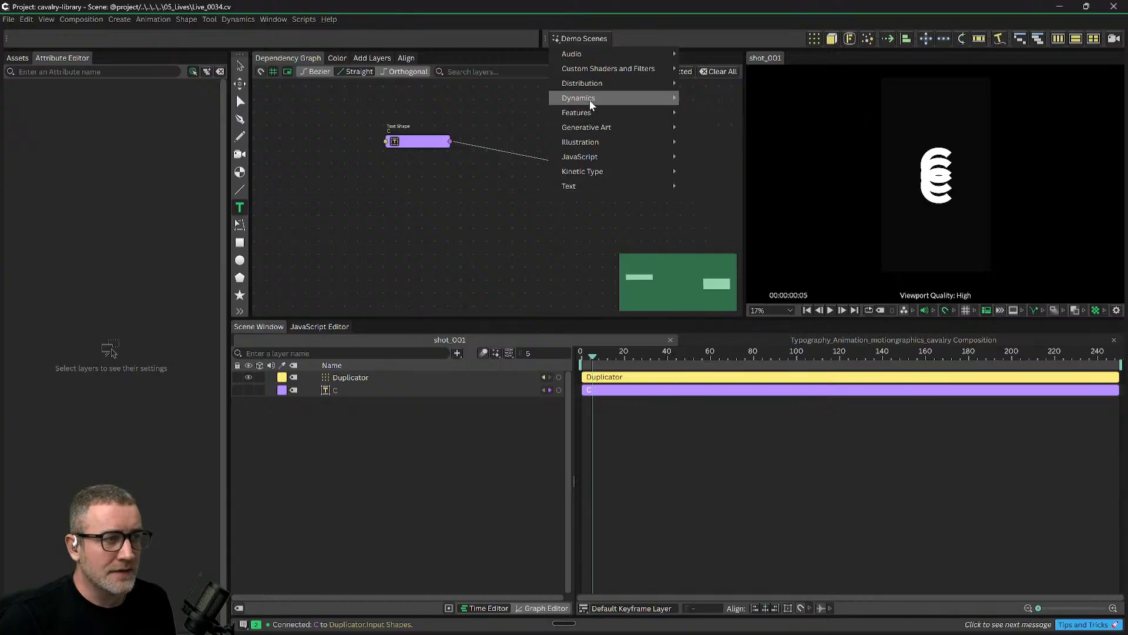
{"action": "mouse_move", "coordinate": [590, 100]}
{"action": "mouse_move", "coordinate": [589, 140]}
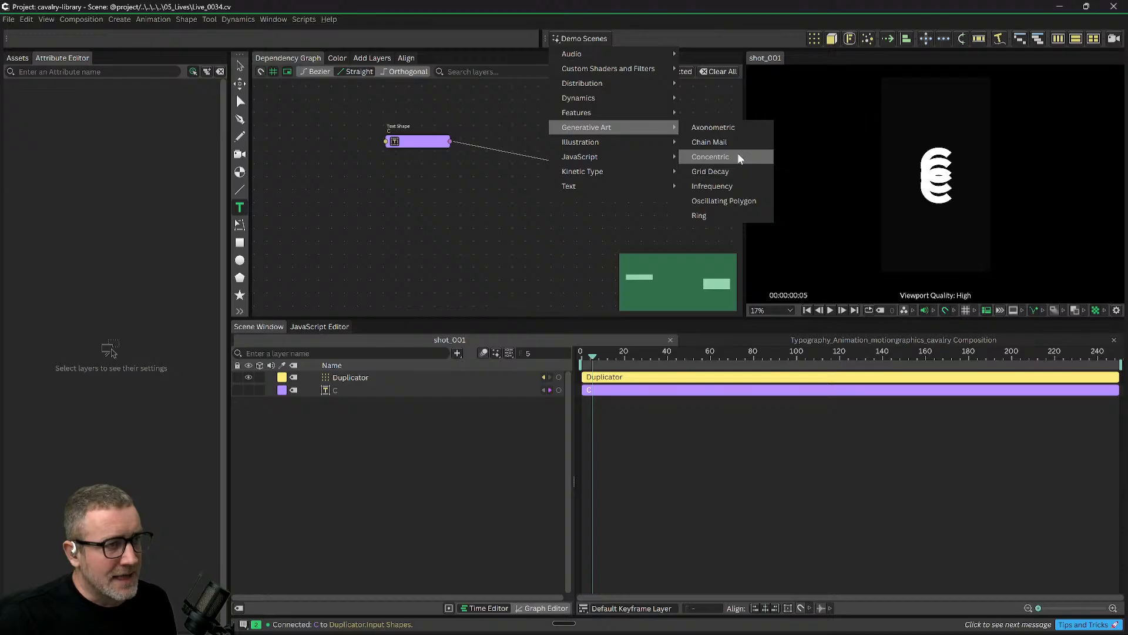
{"action": "left_click", "coordinate": [728, 200]}
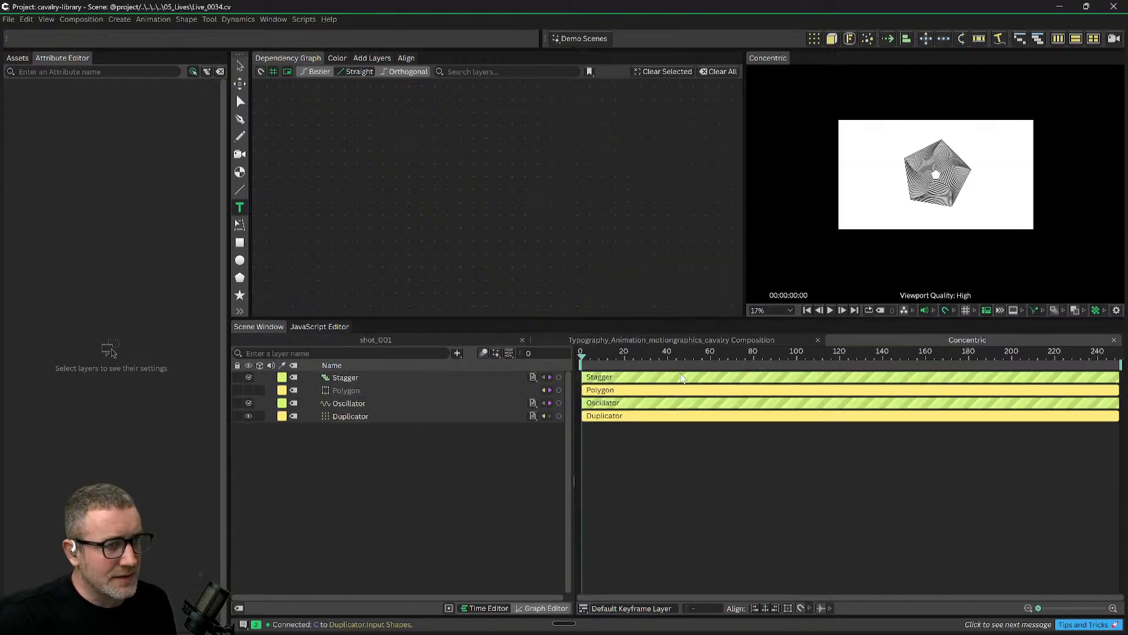
{"action": "left_click_drag", "start_coordinate": [647, 354], "coordinate": [844, 355]}
{"action": "left_click_drag", "start_coordinate": [774, 375], "coordinate": [744, 389]}
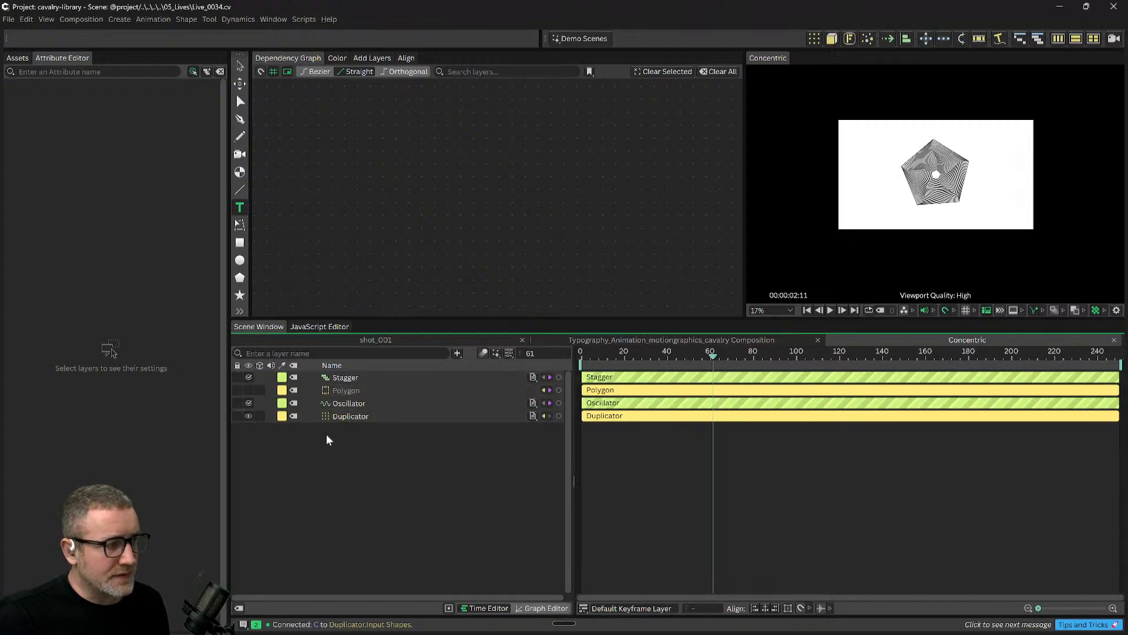
Show the Concentric scene's Duplicator network in the Dependency Graph and examine how the Stagger, Polygon and Oscillator feed the Duplicator.
{"action": "left_click_drag", "start_coordinate": [335, 418], "coordinate": [456, 229]}
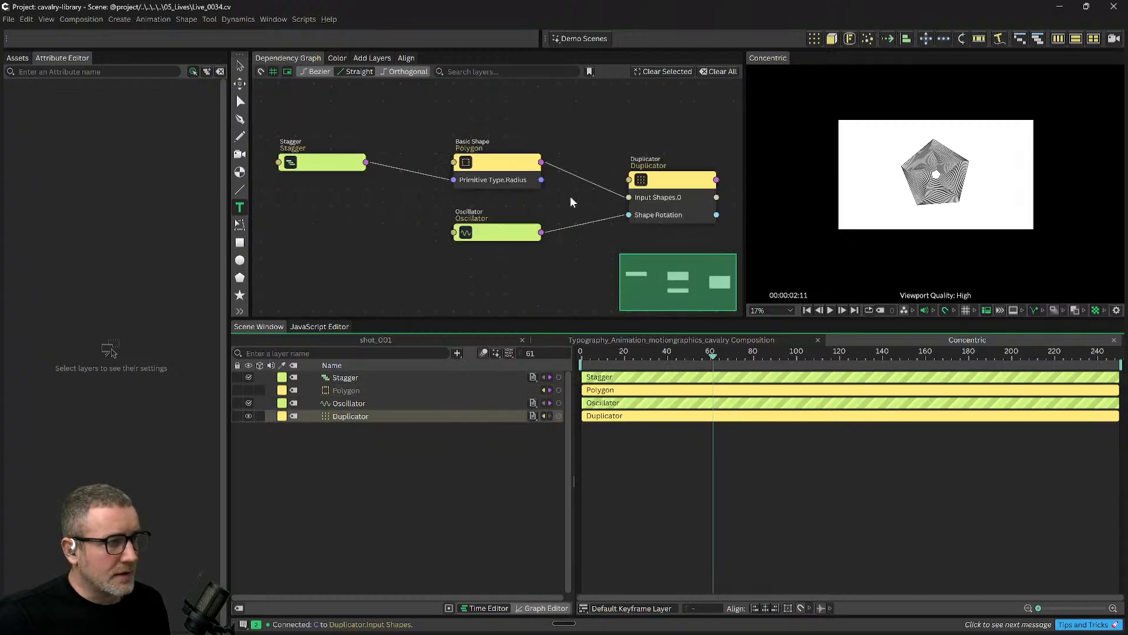
{"action": "left_click_drag", "start_coordinate": [555, 194], "coordinate": [529, 213]}
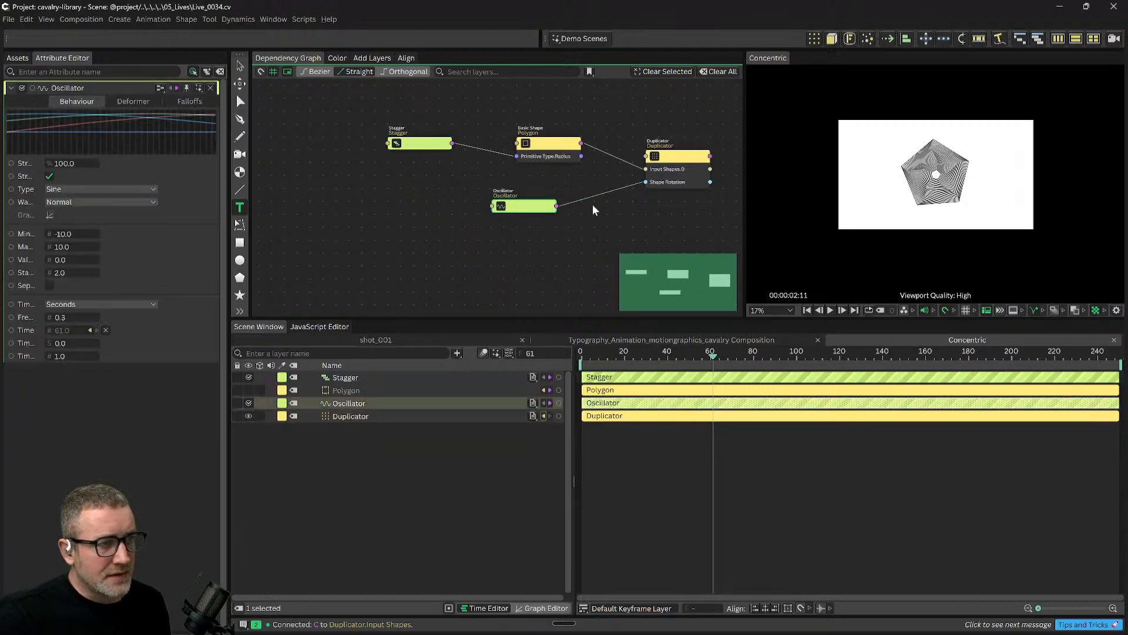
{"action": "left_click_drag", "start_coordinate": [652, 202], "coordinate": [599, 212]}
{"action": "left_click_drag", "start_coordinate": [494, 161], "coordinate": [494, 148]}
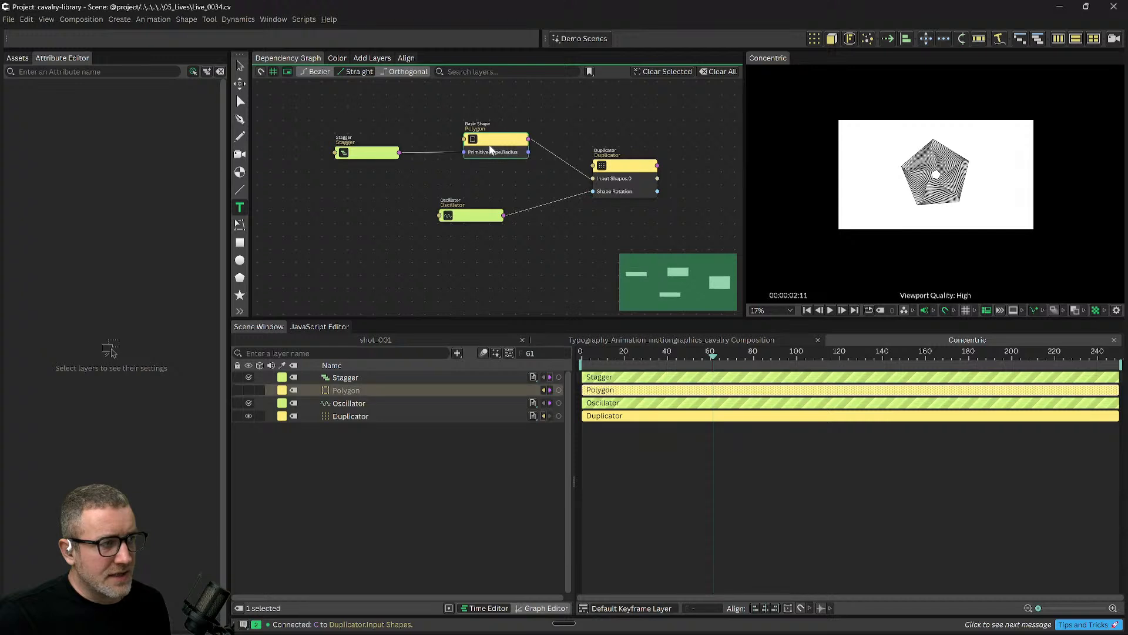
{"action": "left_click", "coordinate": [371, 152]}
{"action": "left_click", "coordinate": [503, 141]}
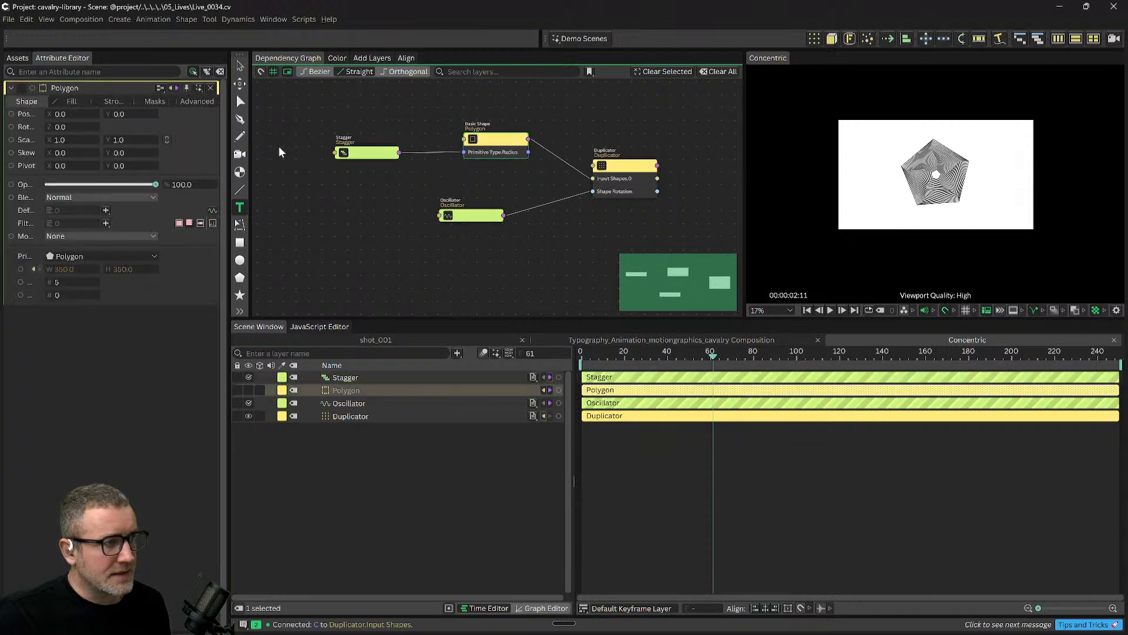
{"action": "left_click_drag", "start_coordinate": [491, 193], "coordinate": [487, 194]}
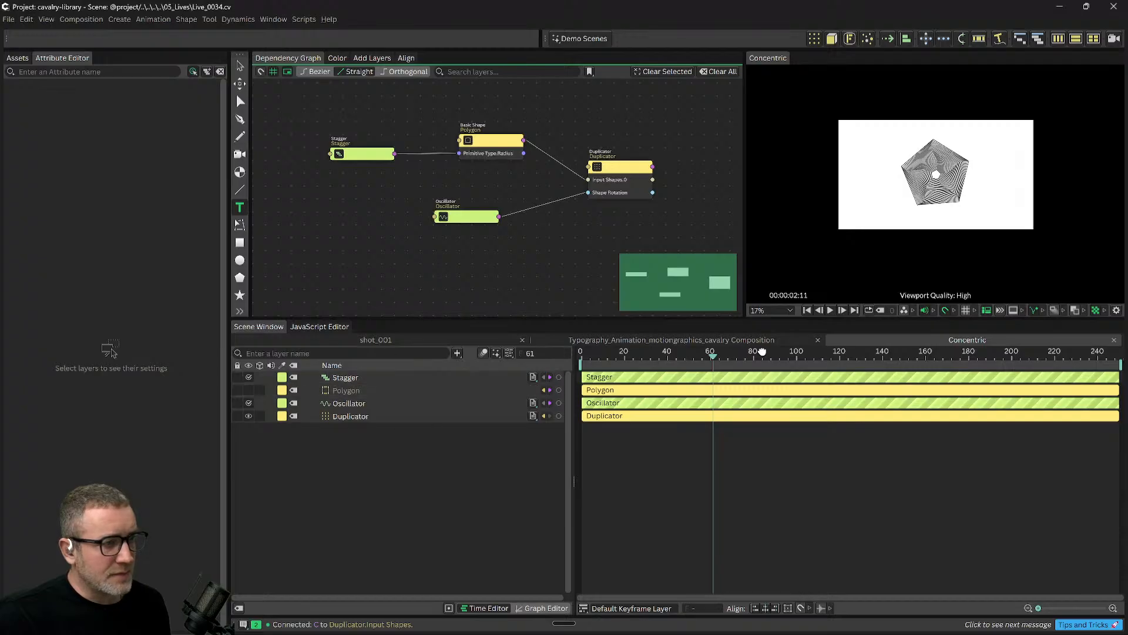
Return to the shot_001 composition and bring its C text and Duplicator nodes into view in the Dependency Graph.
{"action": "left_click", "coordinate": [686, 342]}
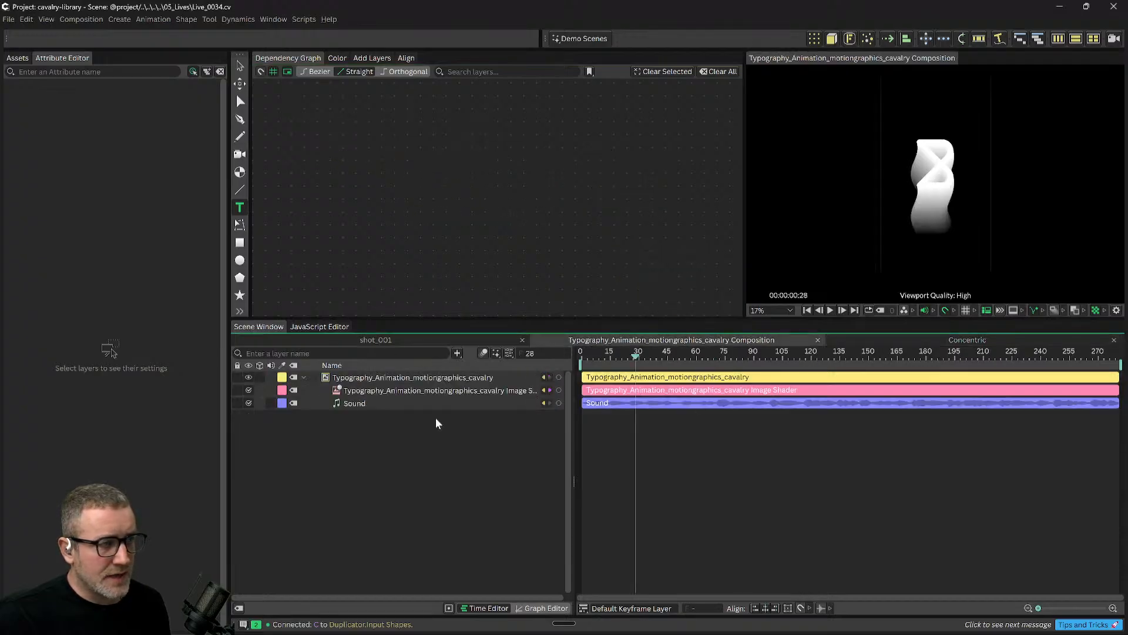
{"action": "left_click", "coordinate": [363, 344]}
{"action": "left_click_drag", "start_coordinate": [537, 135], "coordinate": [388, 142]}
{"action": "scroll", "coordinate": [452, 177], "scroll_direction": "down", "scroll_amount": 2}
{"action": "left_click_drag", "start_coordinate": [499, 206], "coordinate": [478, 222]}
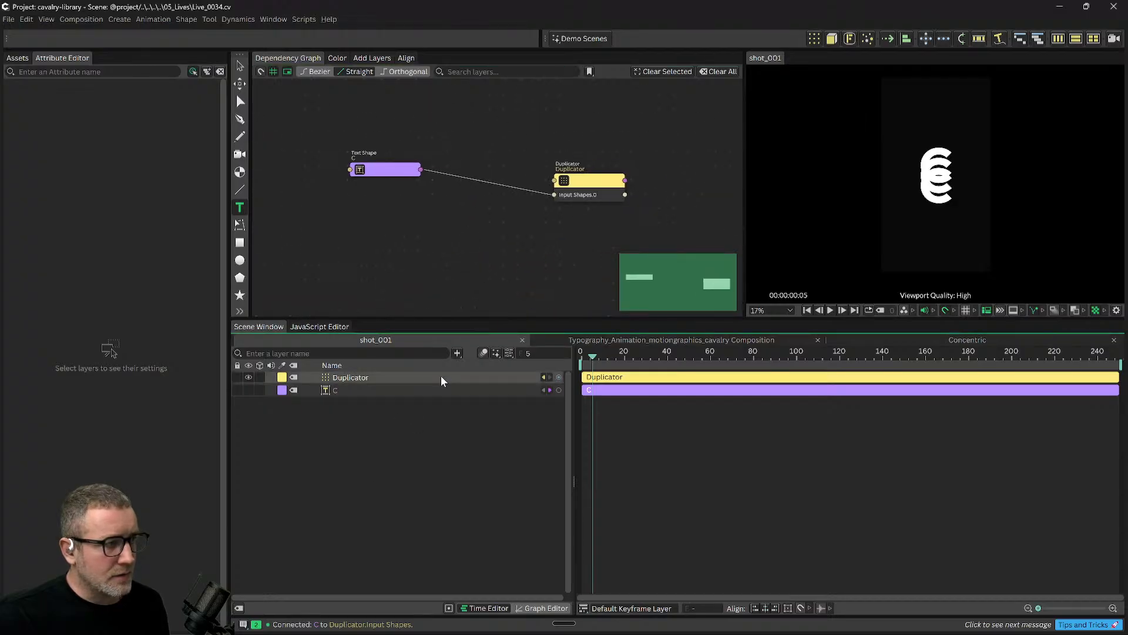
{"action": "left_click", "coordinate": [457, 353]}
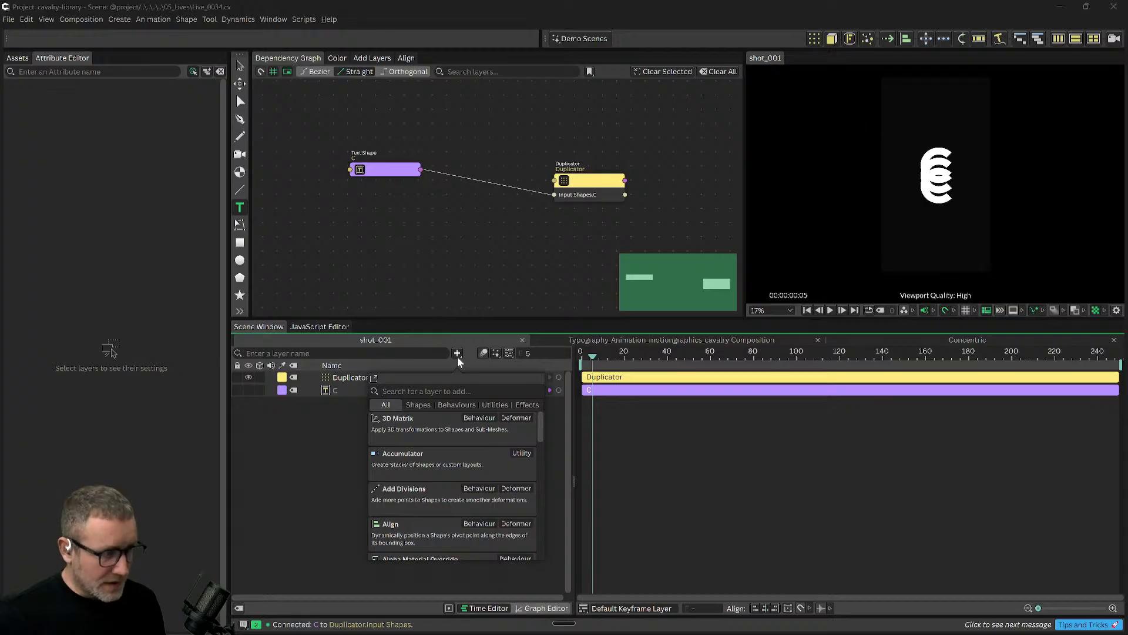
{"action": "left_click", "coordinate": [266, 506]}
{"action": "left_click_drag", "start_coordinate": [409, 245], "coordinate": [422, 246]}
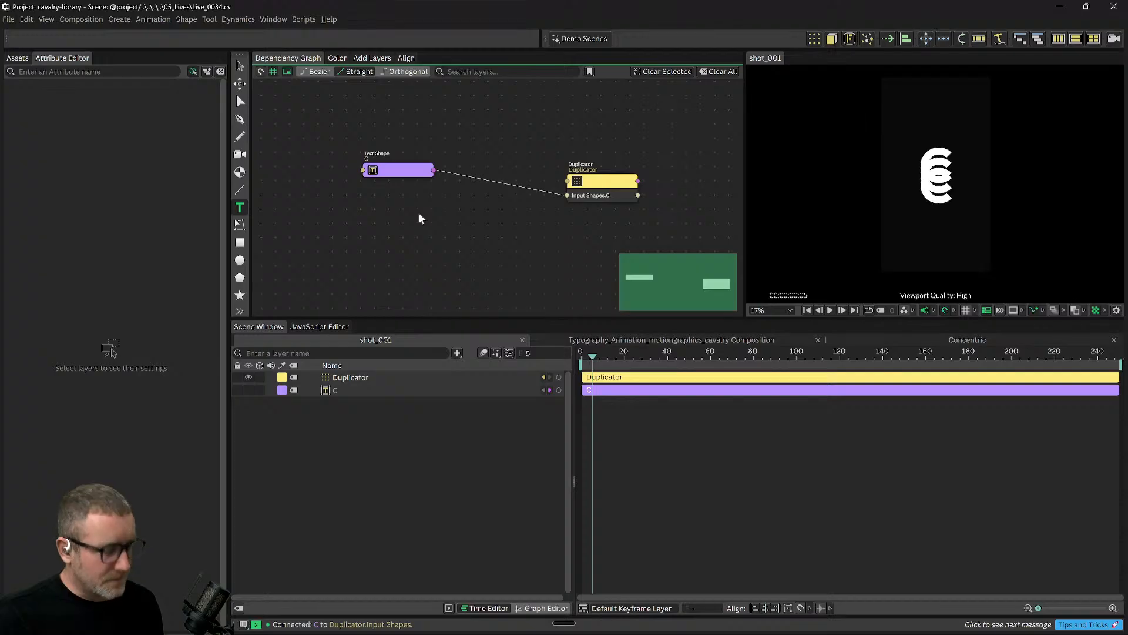
Add a Stagger behaviour to the shot_001 Dependency Graph.
{"action": "key", "text": "Tab"}
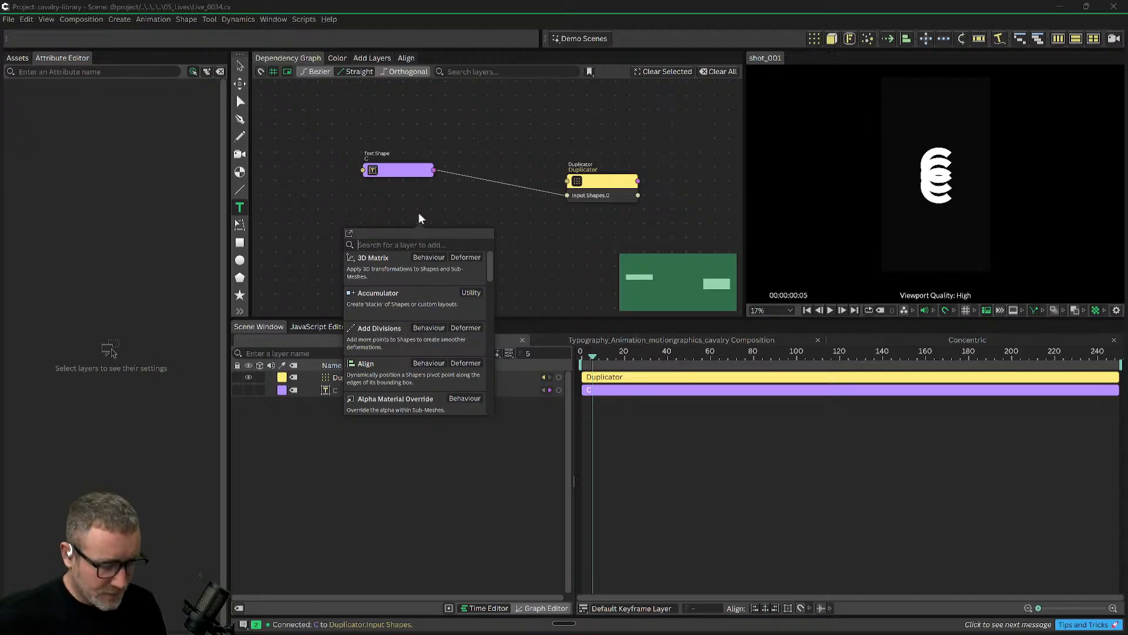
{"action": "type", "text": "scatter"}
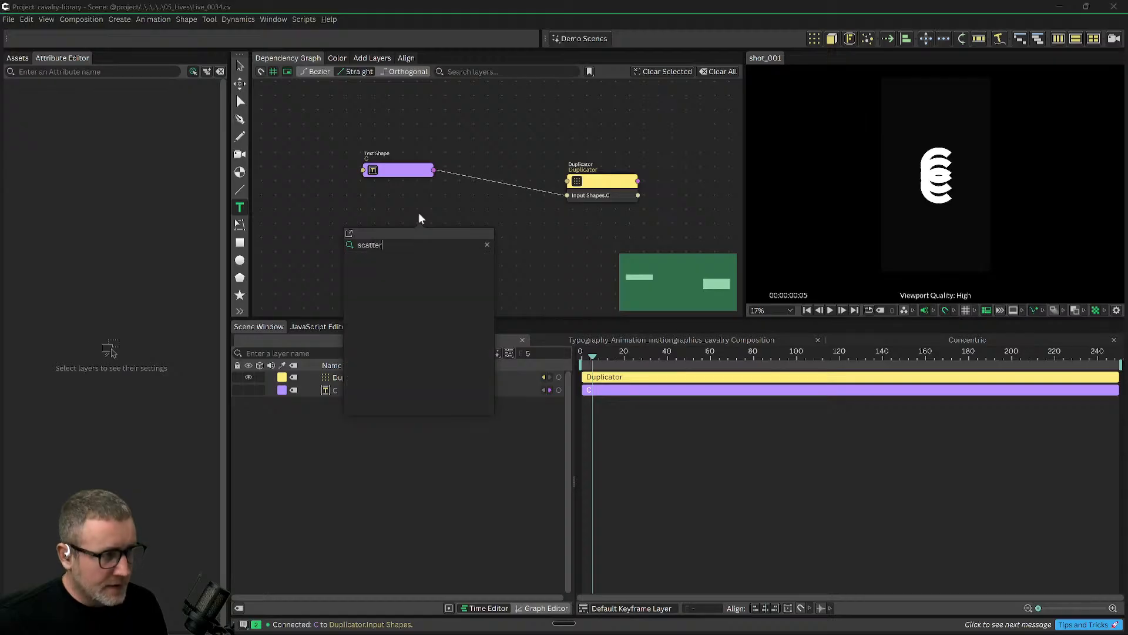
{"action": "key", "text": "BackSpace"}
{"action": "key", "text": "BackSpace"}
{"action": "key", "text": "BackSpace"}
{"action": "key", "text": "BackSpace"}
{"action": "key", "text": "BackSpace"}
{"action": "key", "text": "BackSpace"}
{"action": "key", "text": "BackSpace"}
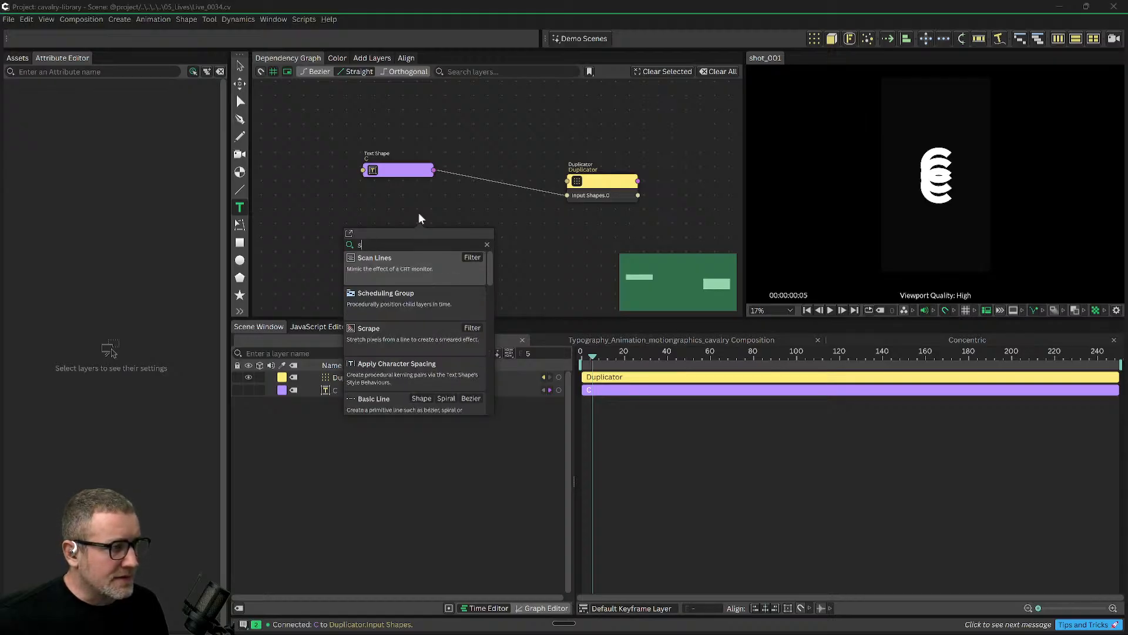
{"action": "type", "text": "stagg"}
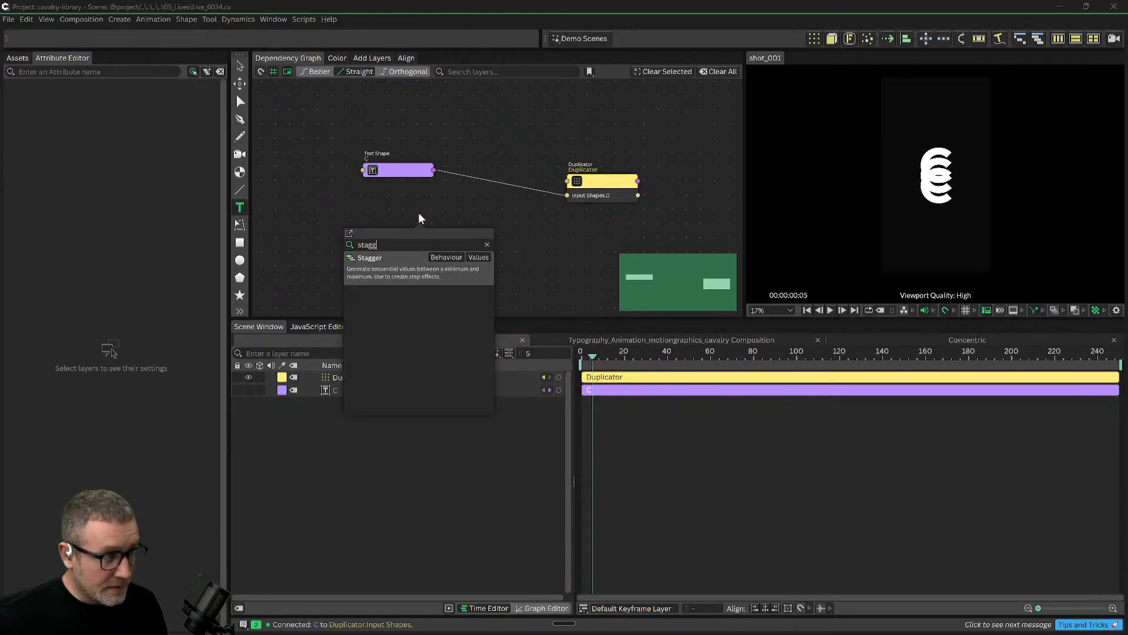
{"action": "key", "text": "Return"}
Add an Oscillator to the shot_001 Dependency Graph.
{"action": "key", "text": "Tab"}
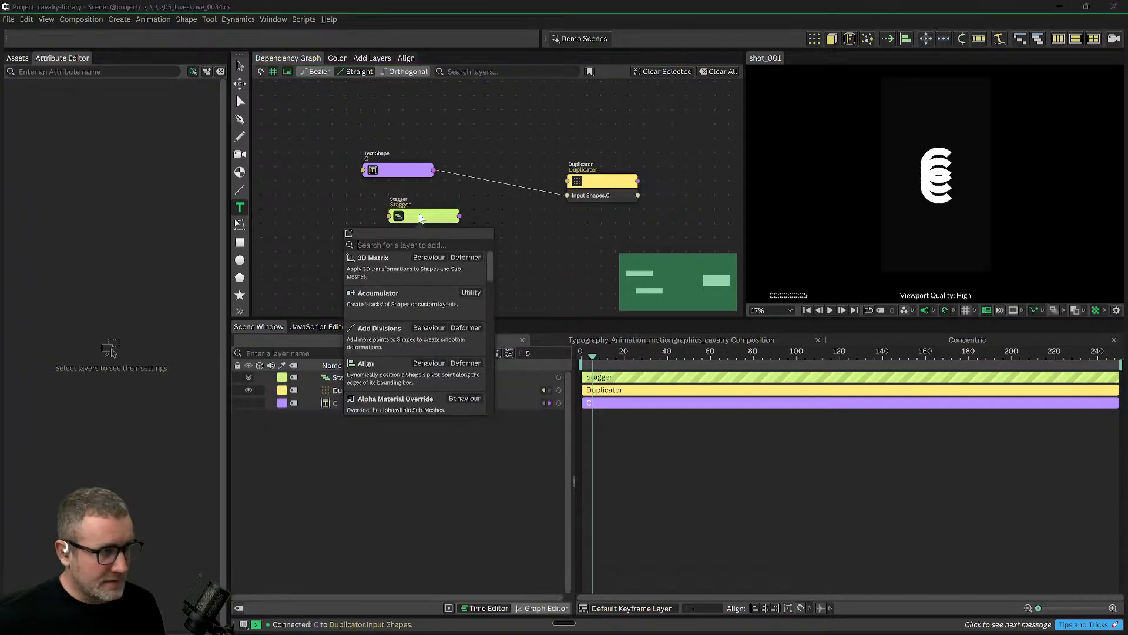
{"action": "type", "text": "osc"}
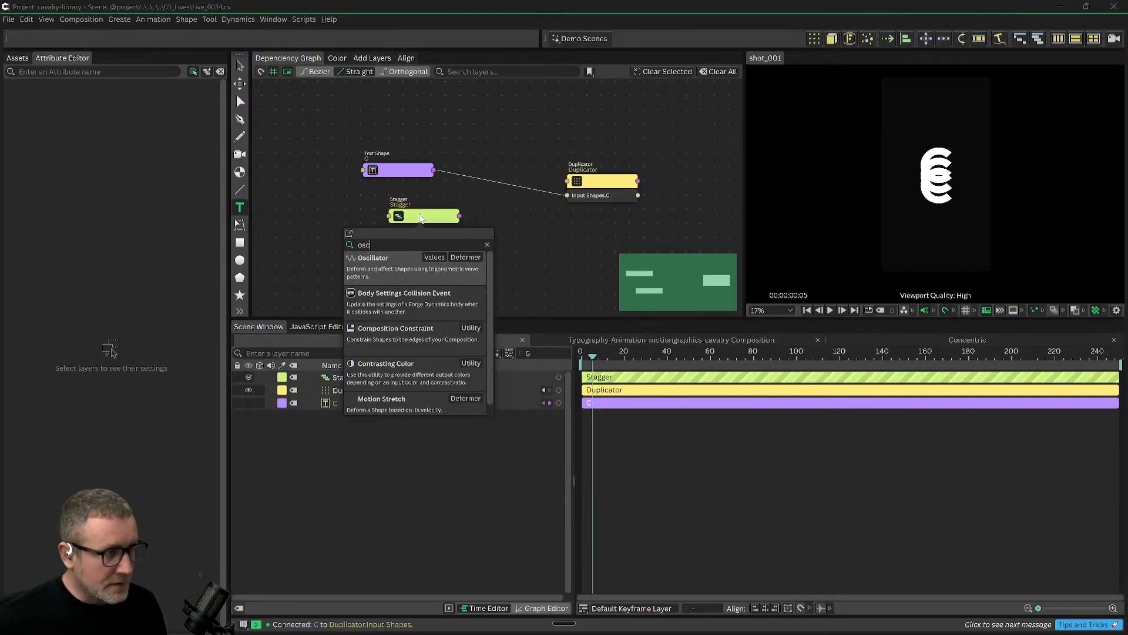
{"action": "key", "text": "Return"}
Arrange the Stagger and Oscillator nodes separately below the C text node, clear of the Duplicator.
{"action": "left_click_drag", "start_coordinate": [503, 263], "coordinate": [541, 260]}
{"action": "left_click_drag", "start_coordinate": [456, 214], "coordinate": [376, 222]}
{"action": "left_click_drag", "start_coordinate": [446, 256], "coordinate": [458, 255]}
{"action": "left_click_drag", "start_coordinate": [387, 267], "coordinate": [371, 262]}
{"action": "left_click_drag", "start_coordinate": [448, 255], "coordinate": [458, 255]}
{"action": "mouse_move", "coordinate": [389, 225]}
{"action": "left_mouse_down"}
{"action": "mouse_move", "coordinate": [398, 228]}
{"action": "mouse_move", "coordinate": [383, 230]}
{"action": "left_mouse_up"}
{"action": "left_click_drag", "start_coordinate": [470, 245], "coordinate": [464, 245]}
{"action": "left_click", "coordinate": [407, 263]}
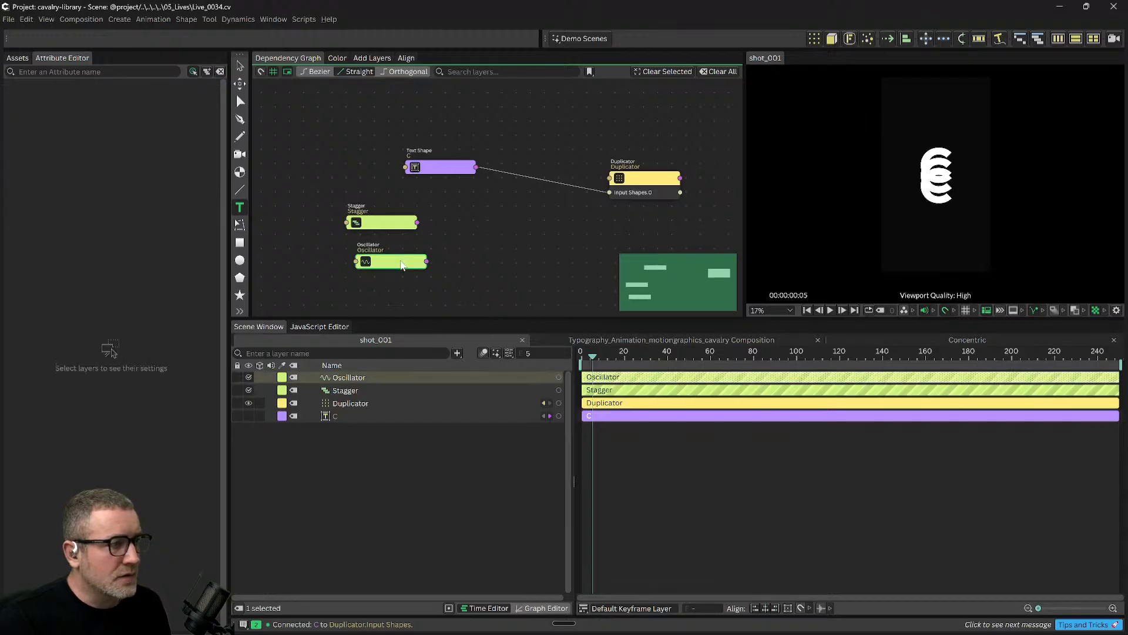
{"action": "left_click", "coordinate": [453, 262]}
{"action": "left_click", "coordinate": [429, 265]}
{"action": "left_click_drag", "start_coordinate": [428, 266], "coordinate": [502, 258]}
{"action": "left_click_drag", "start_coordinate": [409, 232], "coordinate": [388, 218]}
{"action": "left_click_drag", "start_coordinate": [495, 245], "coordinate": [469, 246]}
Try driving the whole Duplicator's Position X with the Oscillator and play back the motion.
{"action": "left_click_drag", "start_coordinate": [409, 268], "coordinate": [538, 181]}
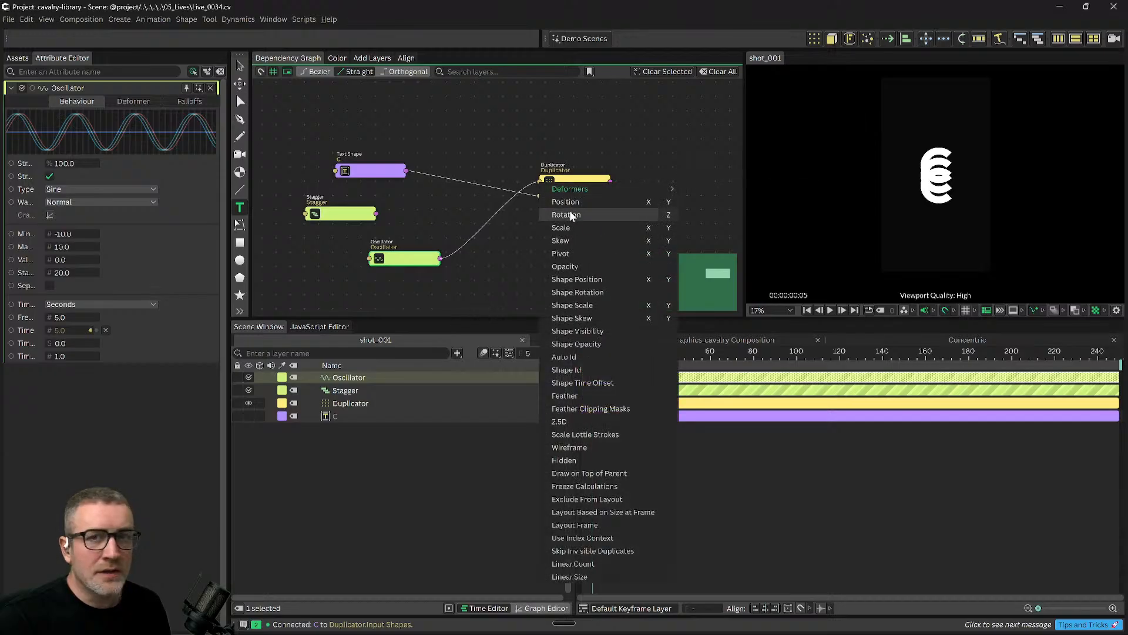
{"action": "left_click", "coordinate": [648, 201]}
{"action": "key", "text": "space"}
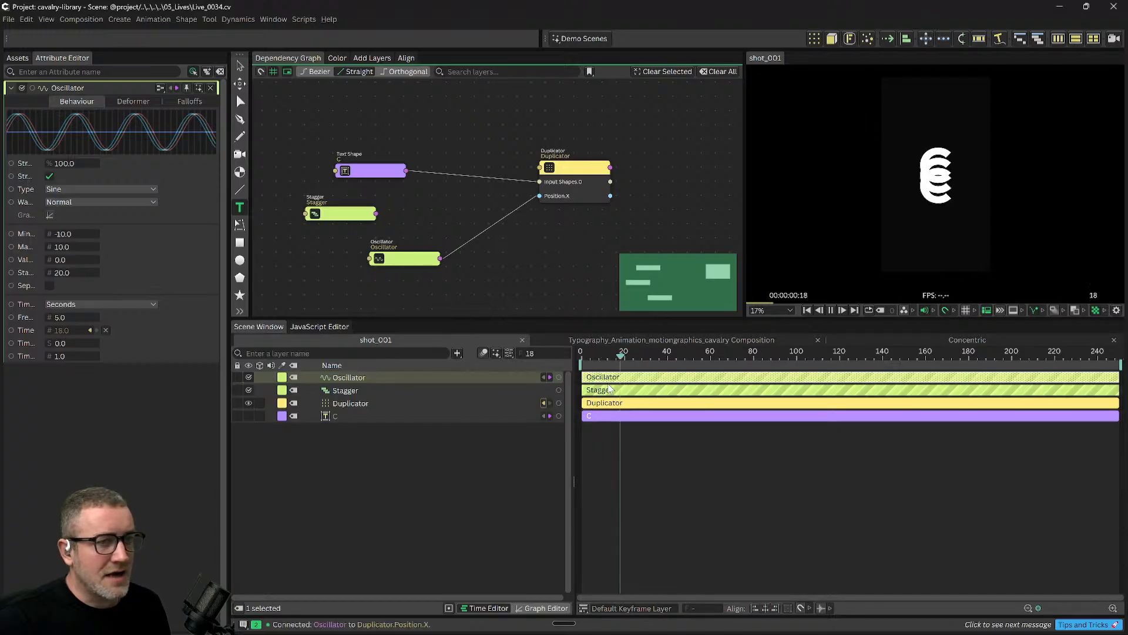
{"action": "key", "text": "space"}
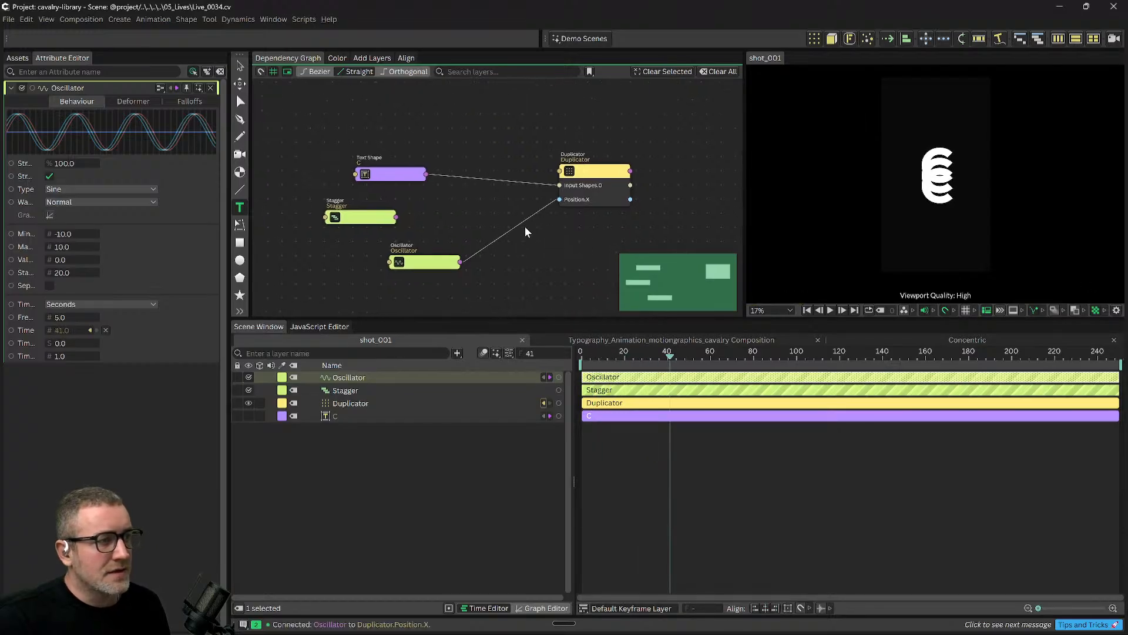
Remove the connection between the Oscillator and the Duplicator's Position X.
{"action": "left_click", "coordinate": [523, 222]}
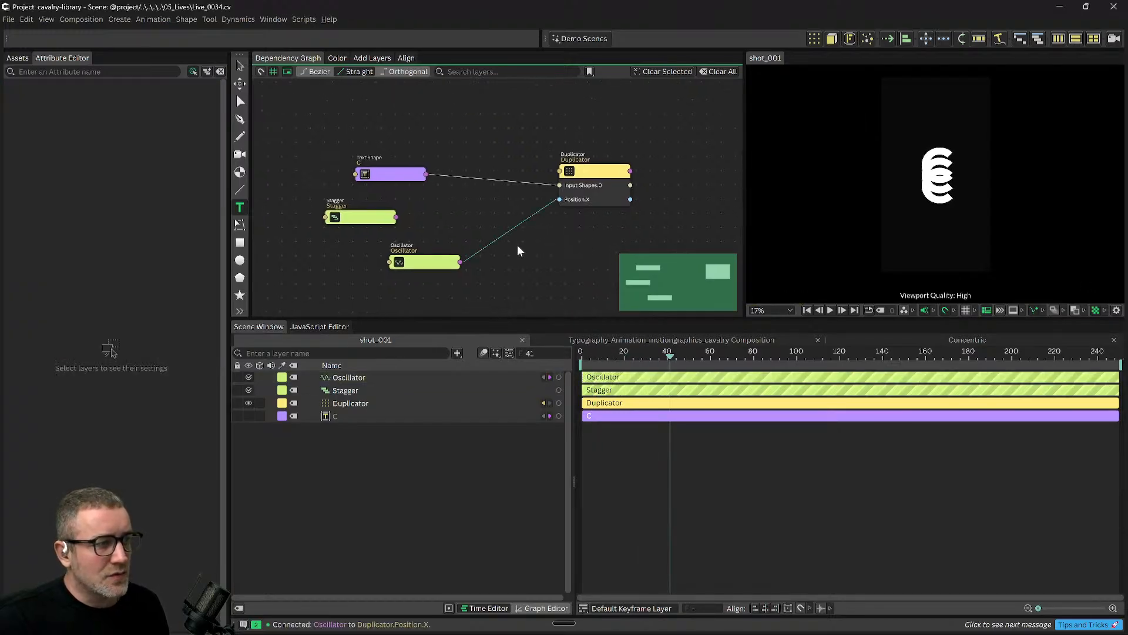
{"action": "left_click", "coordinate": [593, 176]}
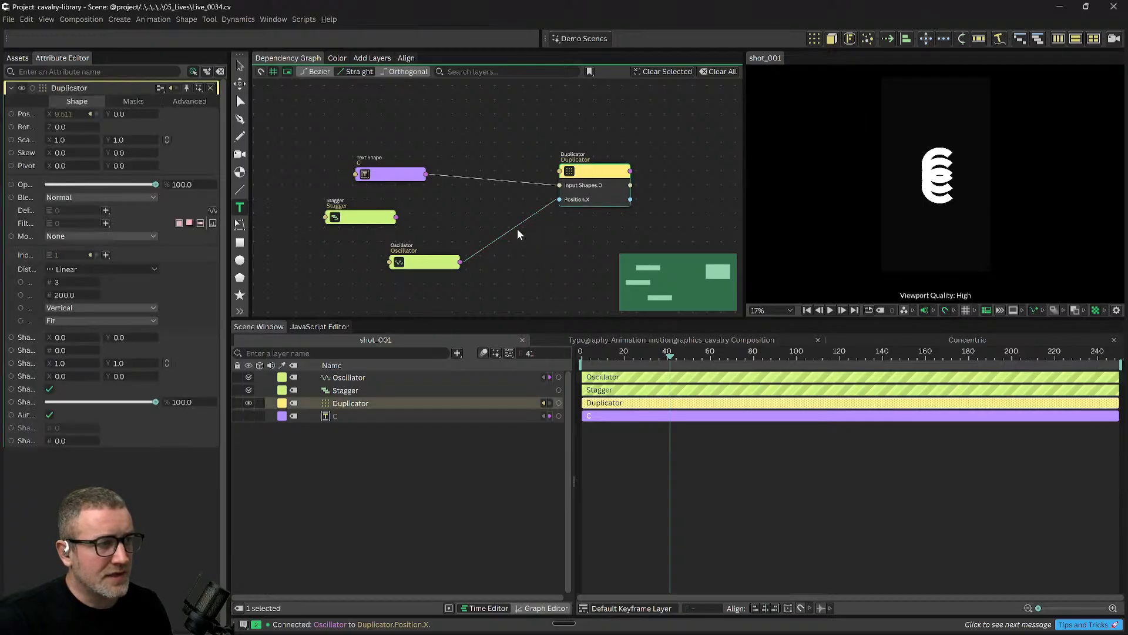
{"action": "left_click", "coordinate": [517, 228]}
{"action": "key", "text": "Delete"}
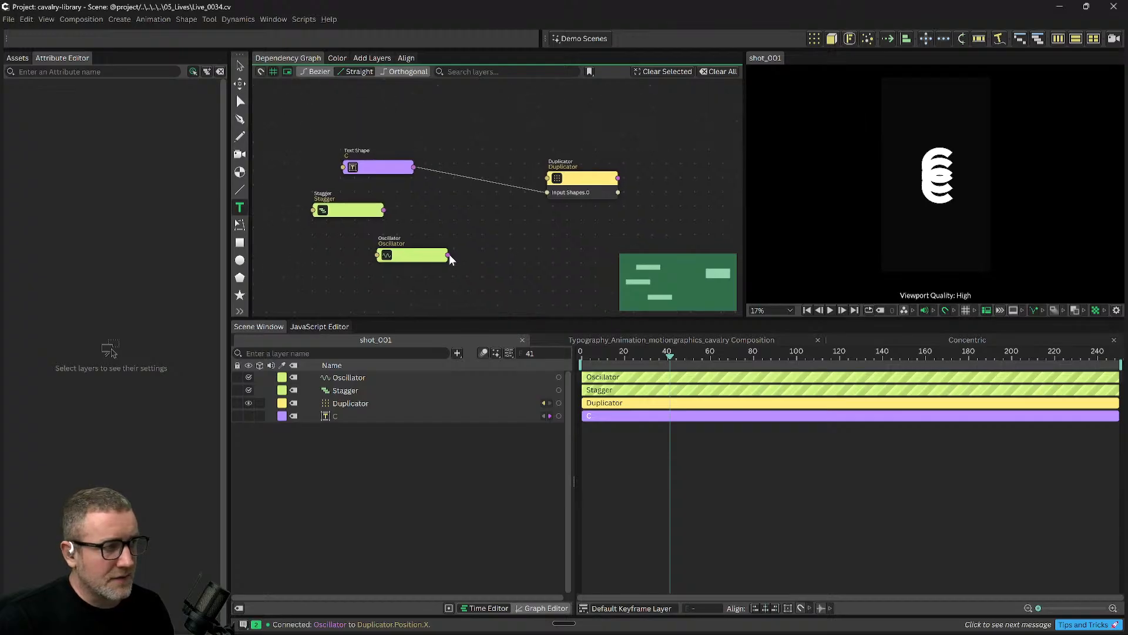
Connect the Oscillator to the Duplicator's Shape Position X and scrub the timeline to check the copies' motion.
{"action": "left_click", "coordinate": [448, 257]}
{"action": "left_click_drag", "start_coordinate": [450, 257], "coordinate": [461, 254]}
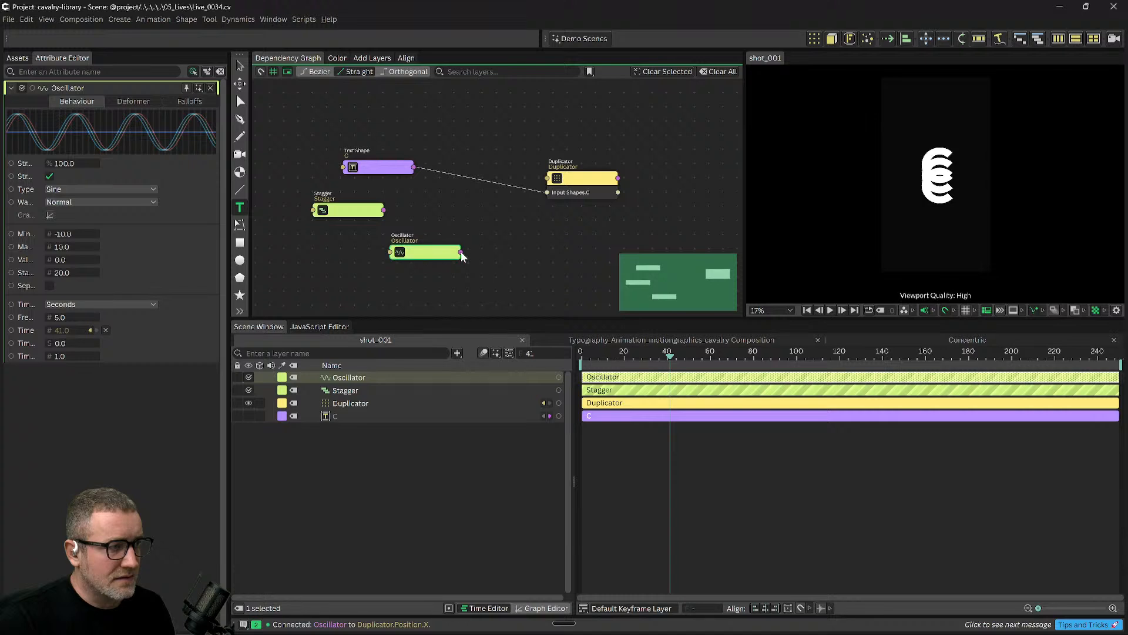
{"action": "left_click_drag", "start_coordinate": [528, 200], "coordinate": [549, 179]}
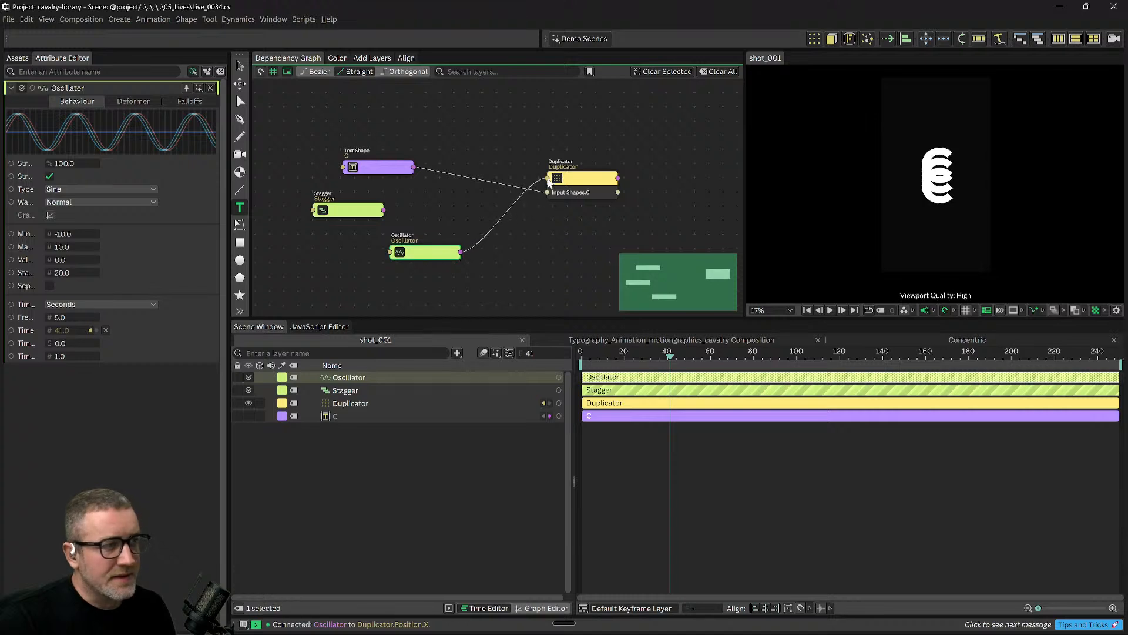
{"action": "left_click", "coordinate": [548, 179]}
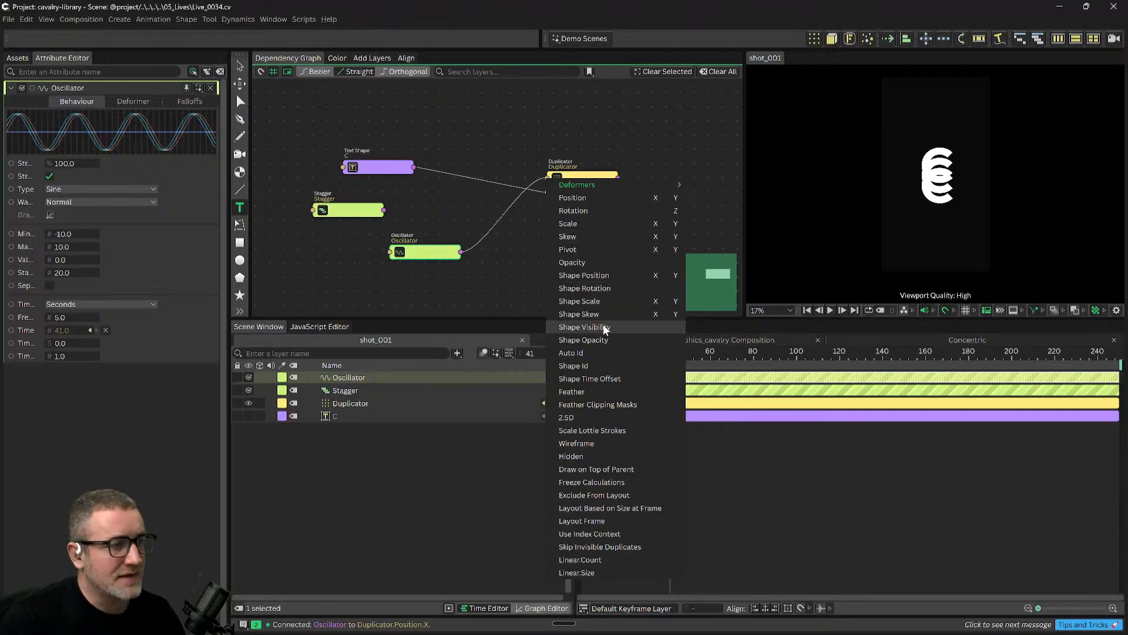
{"action": "left_click", "coordinate": [656, 276]}
{"action": "left_click", "coordinate": [714, 356]}
{"action": "left_click_drag", "start_coordinate": [716, 357], "coordinate": [662, 357]}
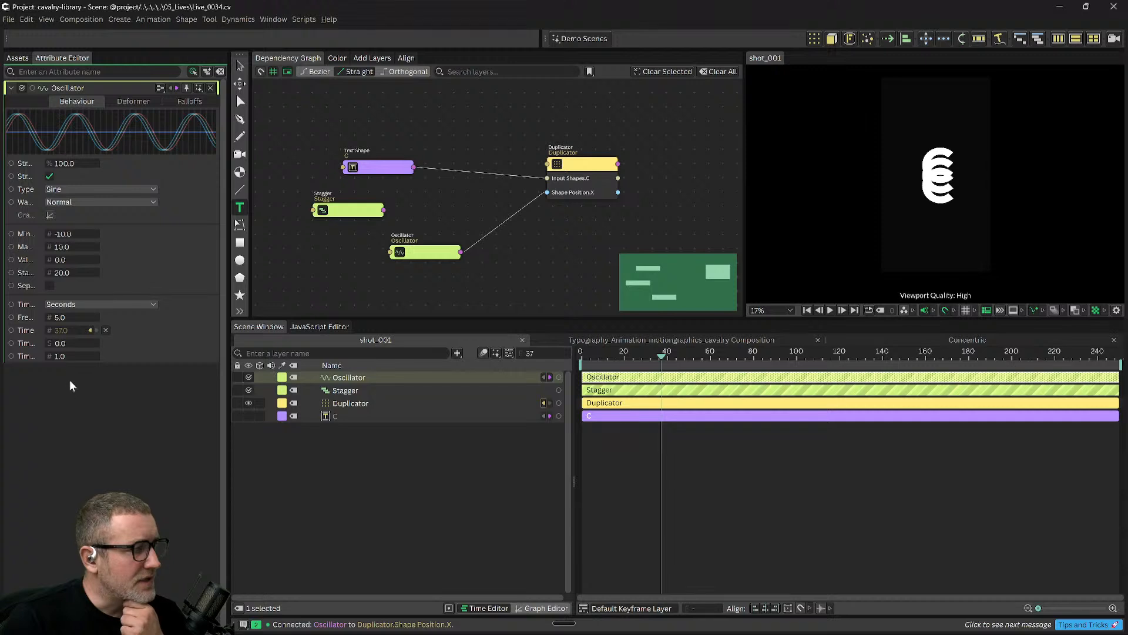
Lower the Oscillator's frequency to 1.58 and play the animation from the start.
{"action": "left_click_drag", "start_coordinate": [61, 318], "coordinate": [5, 330]}
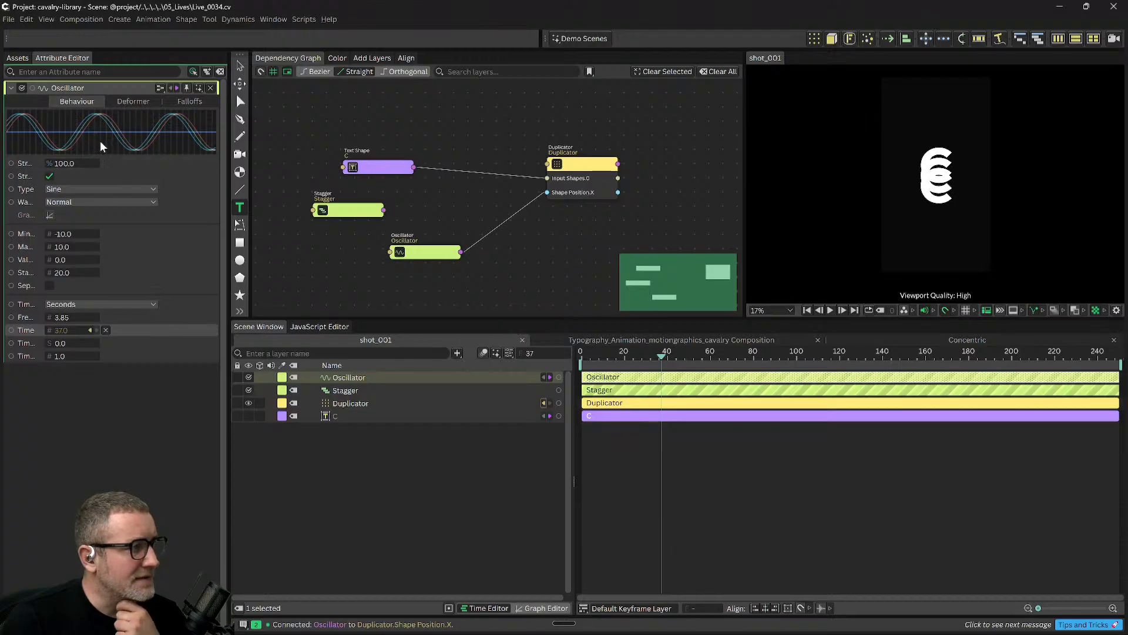
{"action": "left_click_drag", "start_coordinate": [66, 321], "coordinate": [3, 328]}
{"action": "left_click_drag", "start_coordinate": [71, 323], "coordinate": [46, 323]}
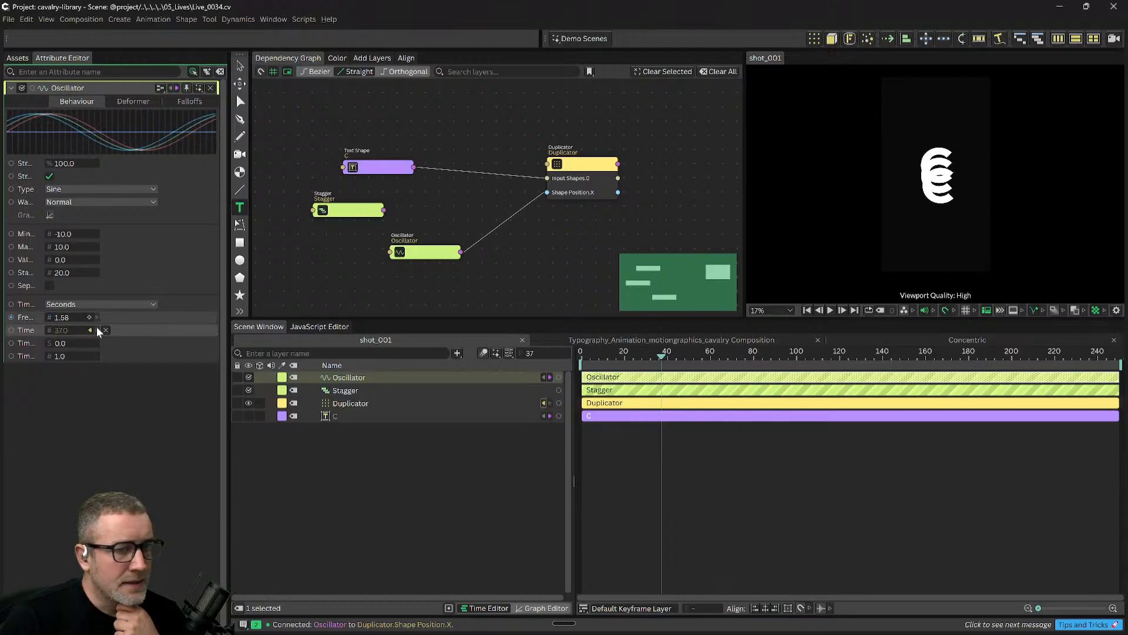
{"action": "left_click_drag", "start_coordinate": [637, 355], "coordinate": [510, 369]}
{"action": "key", "text": "space"}
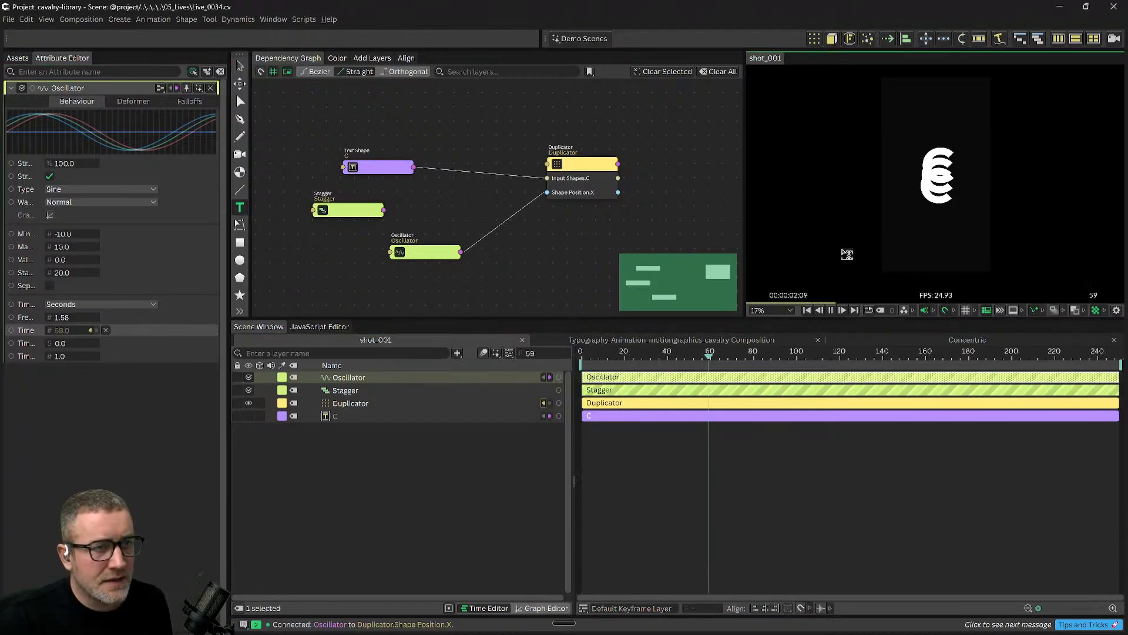
Scrub through the shot_001 timeline and the Concentric composition to compare how their duplicated shapes move.
{"action": "left_click", "coordinate": [667, 360]}
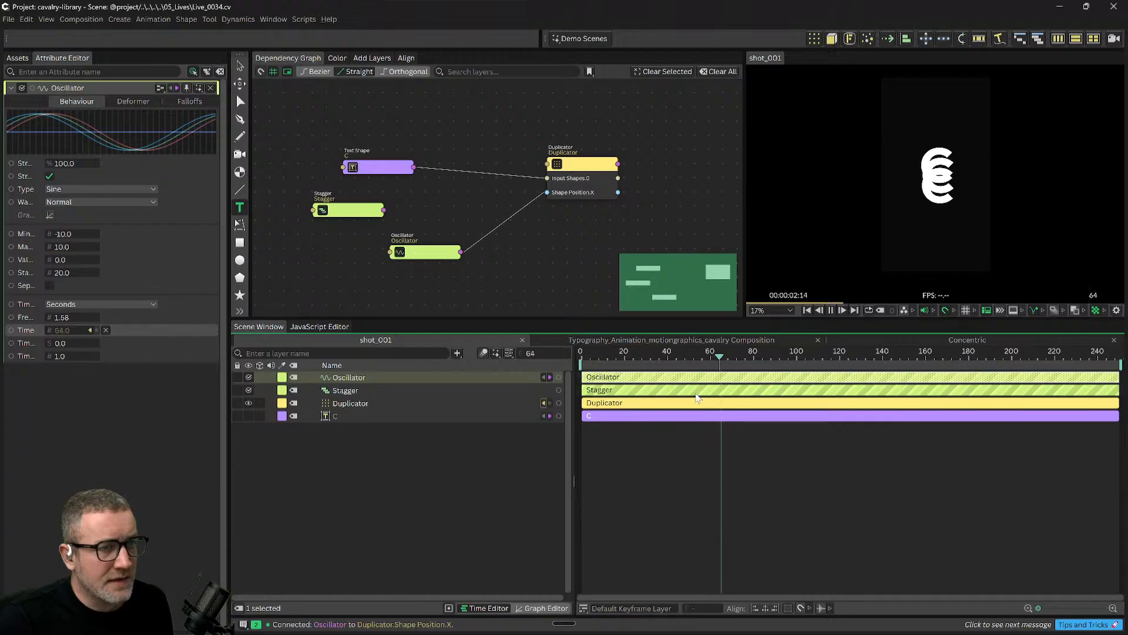
{"action": "key", "text": "space"}
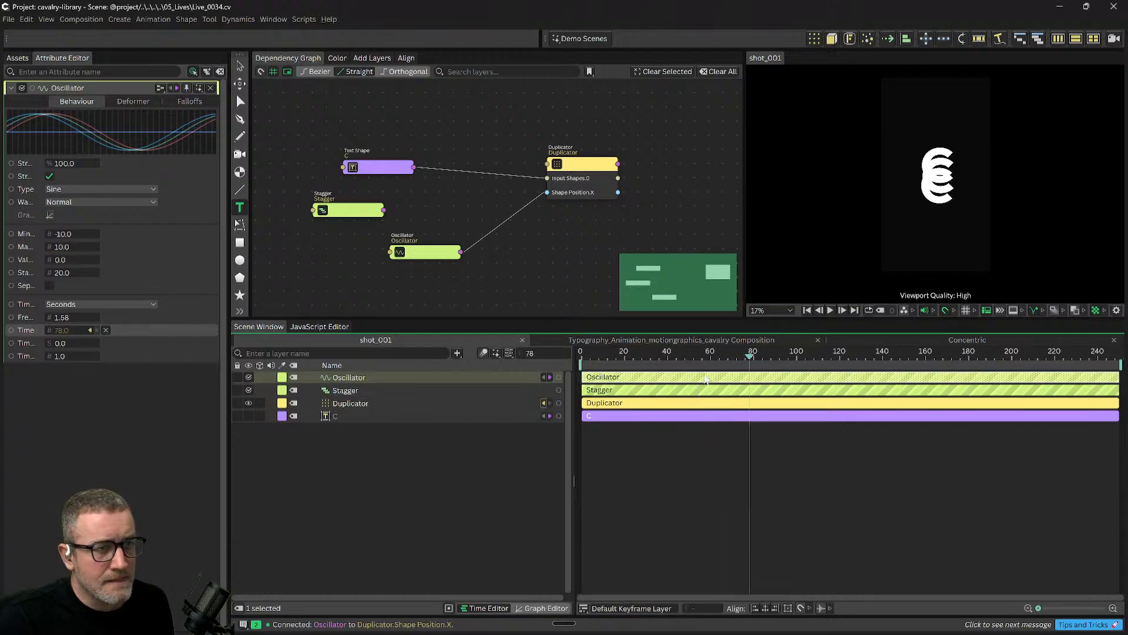
{"action": "left_click_drag", "start_coordinate": [747, 356], "coordinate": [817, 366]}
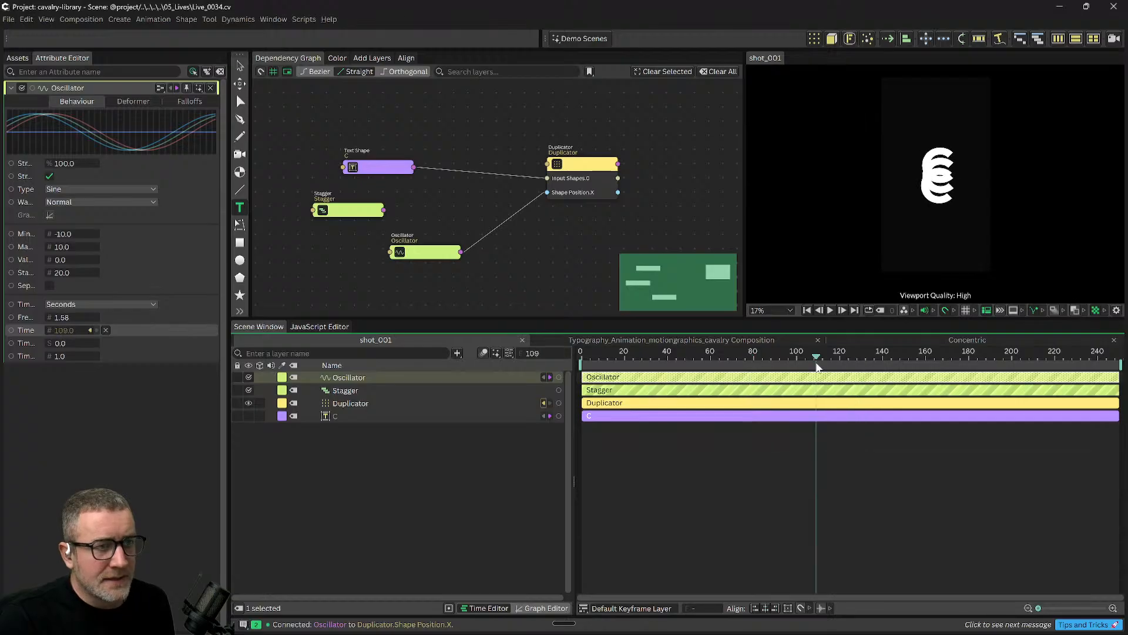
{"action": "left_click", "coordinate": [973, 339]}
{"action": "left_click_drag", "start_coordinate": [715, 364], "coordinate": [925, 356]}
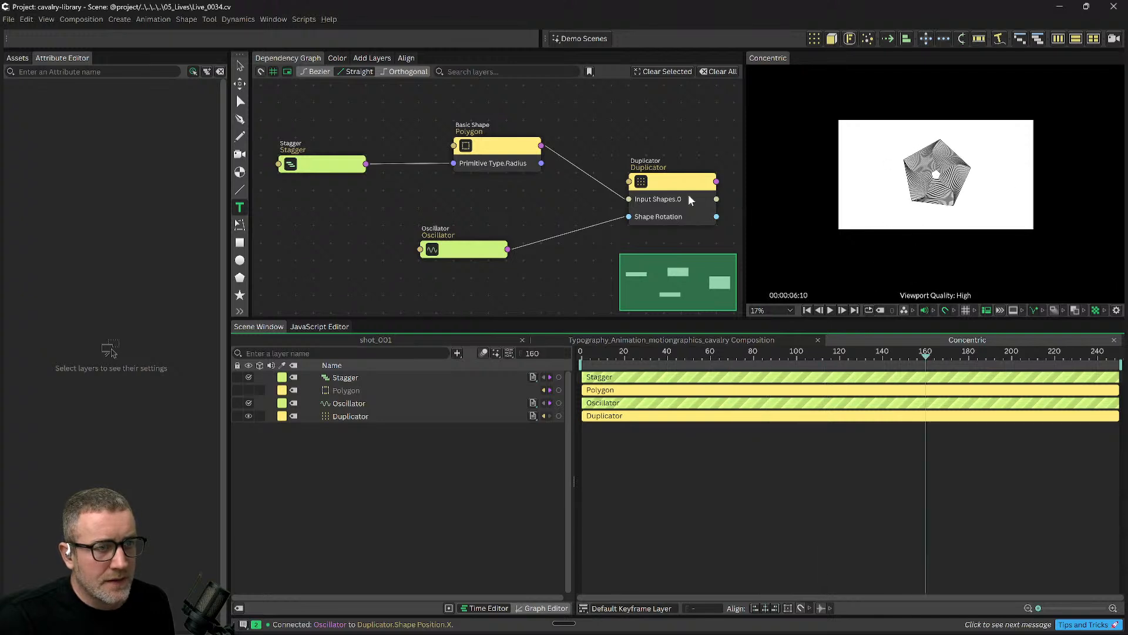
Try Concentric without the Stagger driving the Polygon's radius, scrub the timeline, and undo the disconnection.
{"action": "left_click", "coordinate": [410, 164]}
{"action": "key", "text": "Delete"}
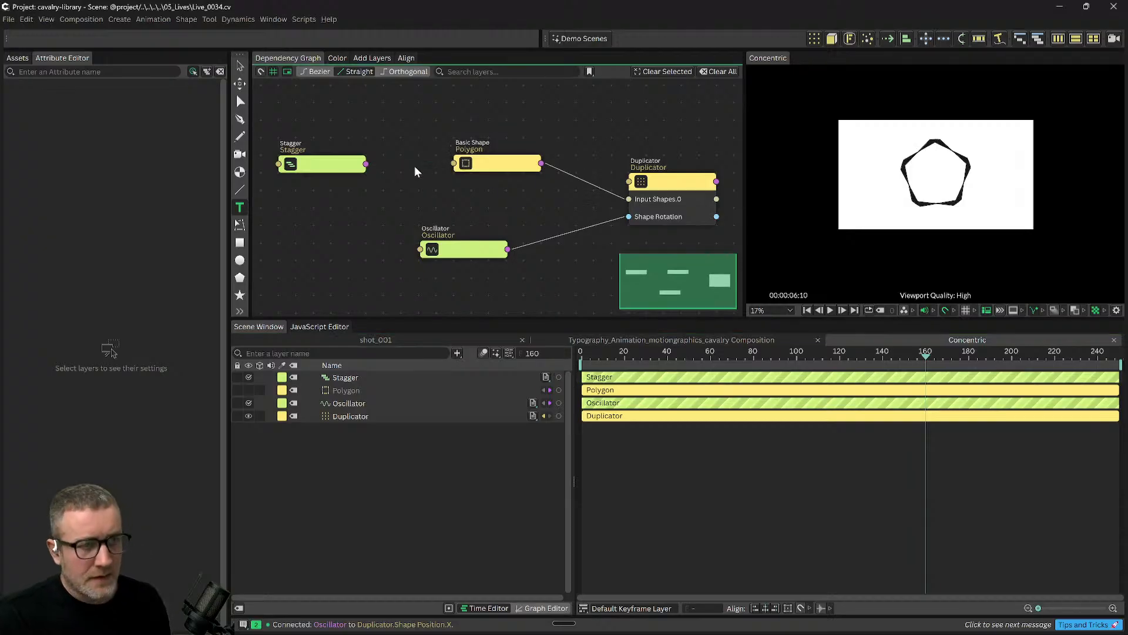
{"action": "left_click_drag", "start_coordinate": [924, 353], "coordinate": [864, 367]}
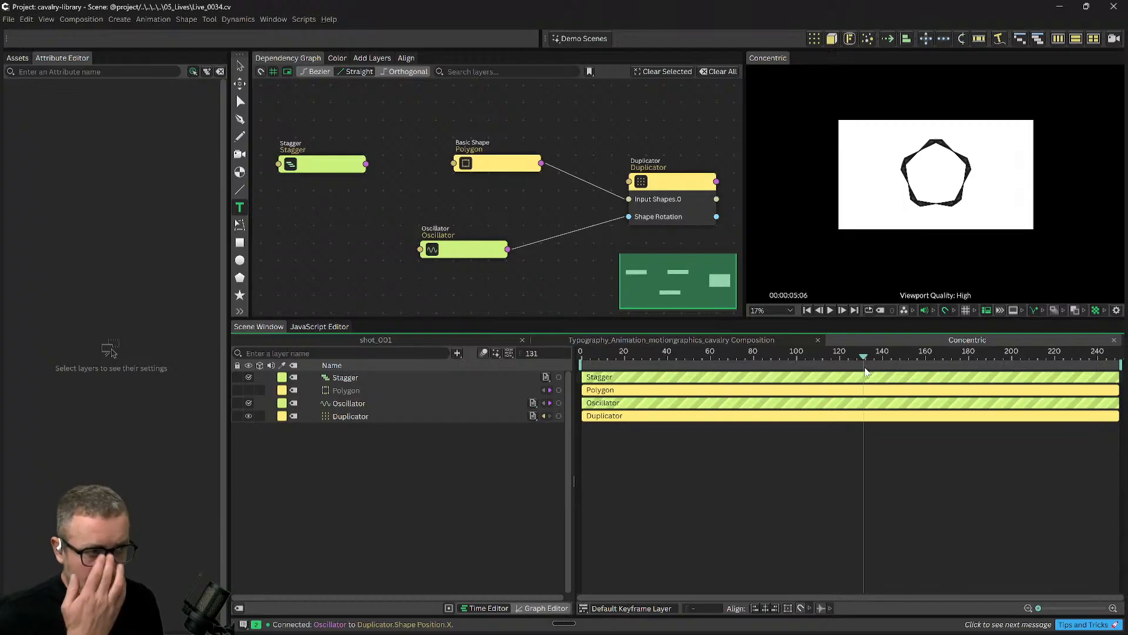
{"action": "key", "text": "ctrl+z"}
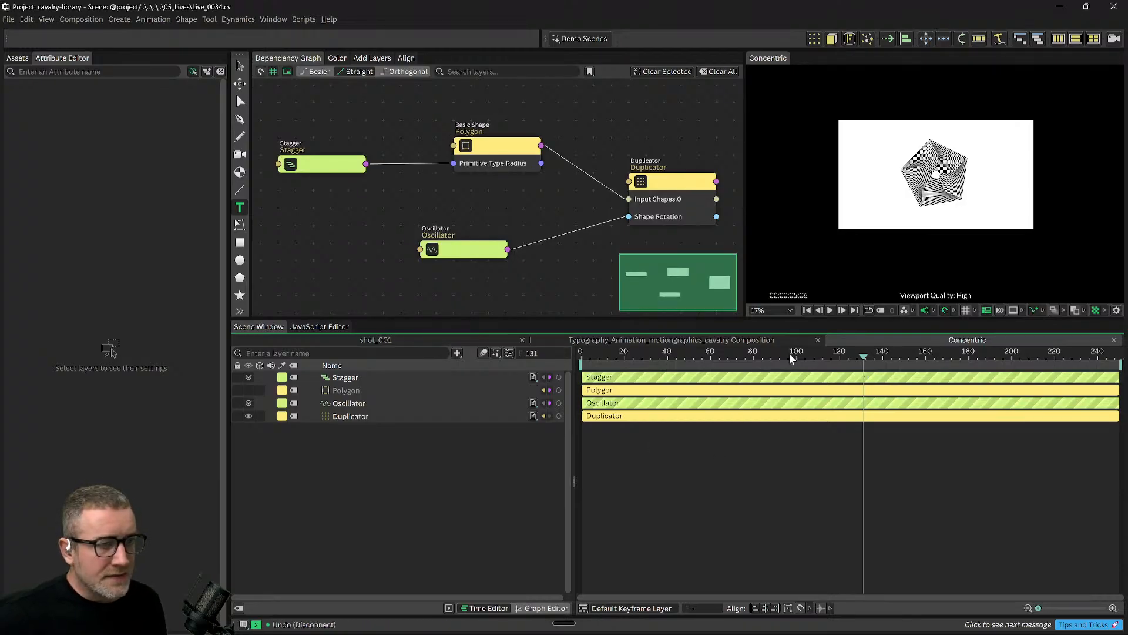
Return to the shot_001 composition and set the Duplicator's Count to 21.
{"action": "left_click", "coordinate": [371, 341]}
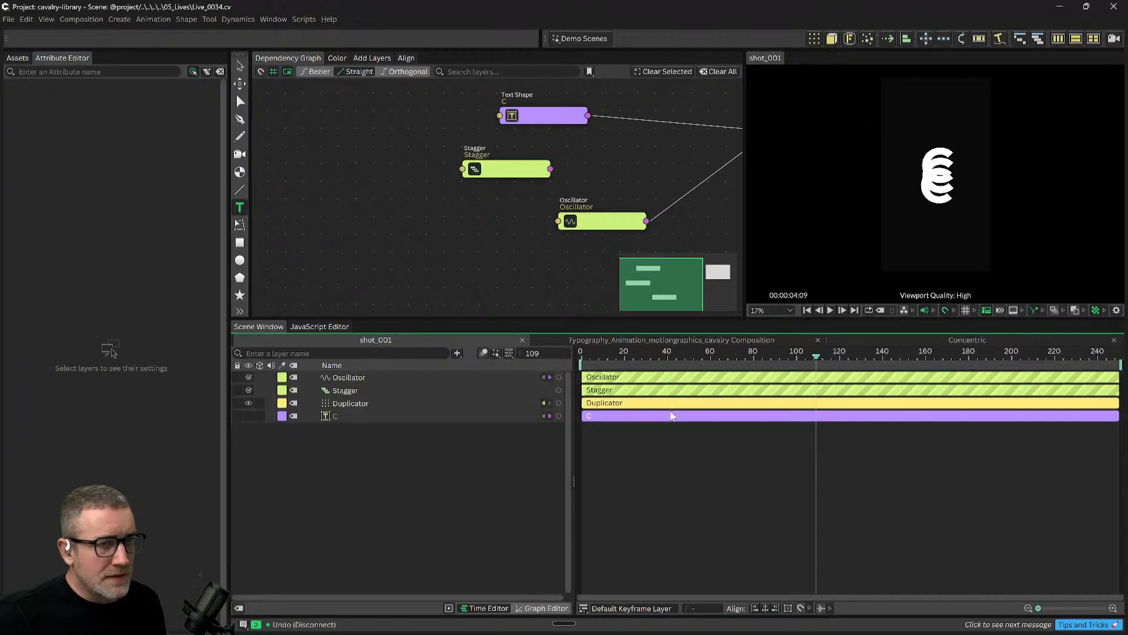
{"action": "left_click", "coordinate": [351, 403]}
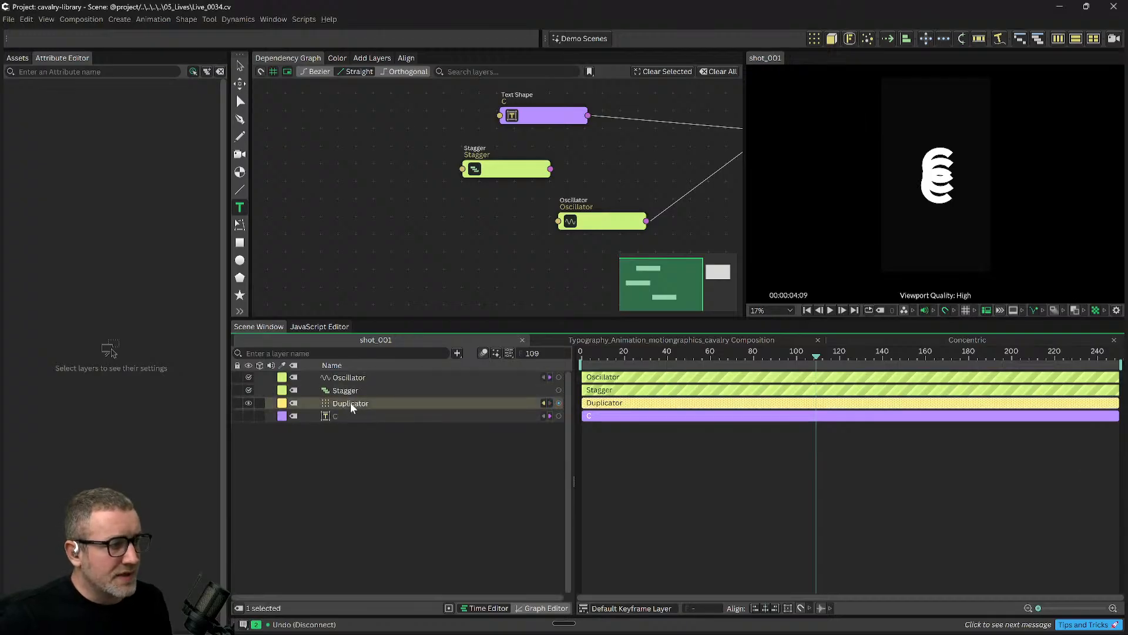
{"action": "double_click", "coordinate": [57, 282]}
{"action": "type", "text": "20"}
{"action": "key", "text": "Return"}
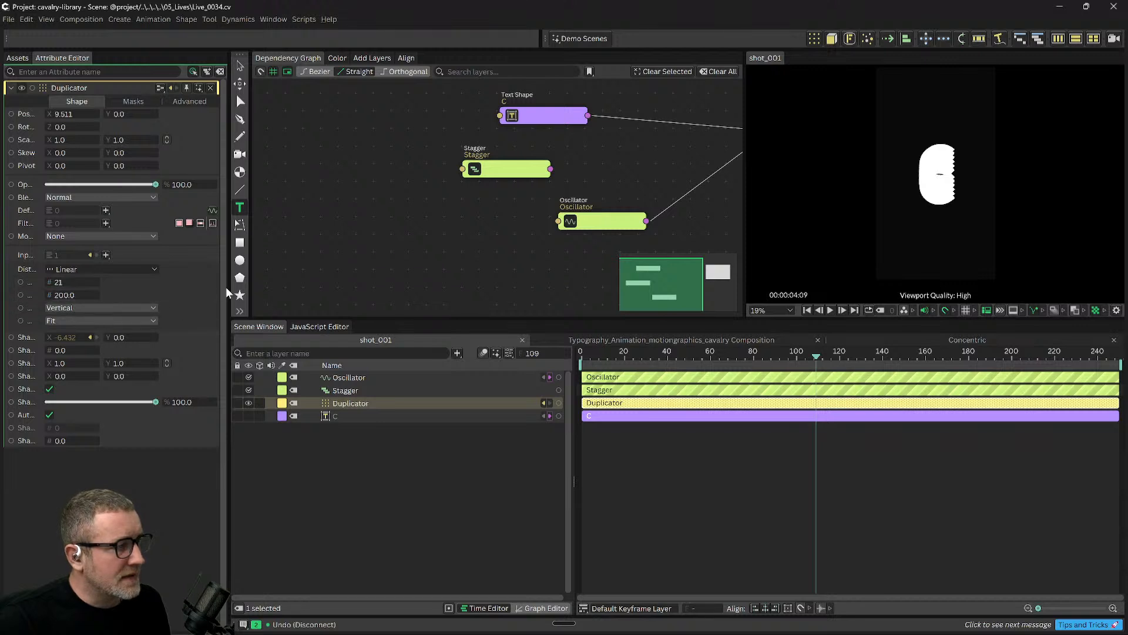
Widen the Attribute Editor, raise the Duplicator's Size to 1193, and play back the vertical stack of letters.
{"action": "left_click_drag", "start_coordinate": [225, 289], "coordinate": [288, 290]}
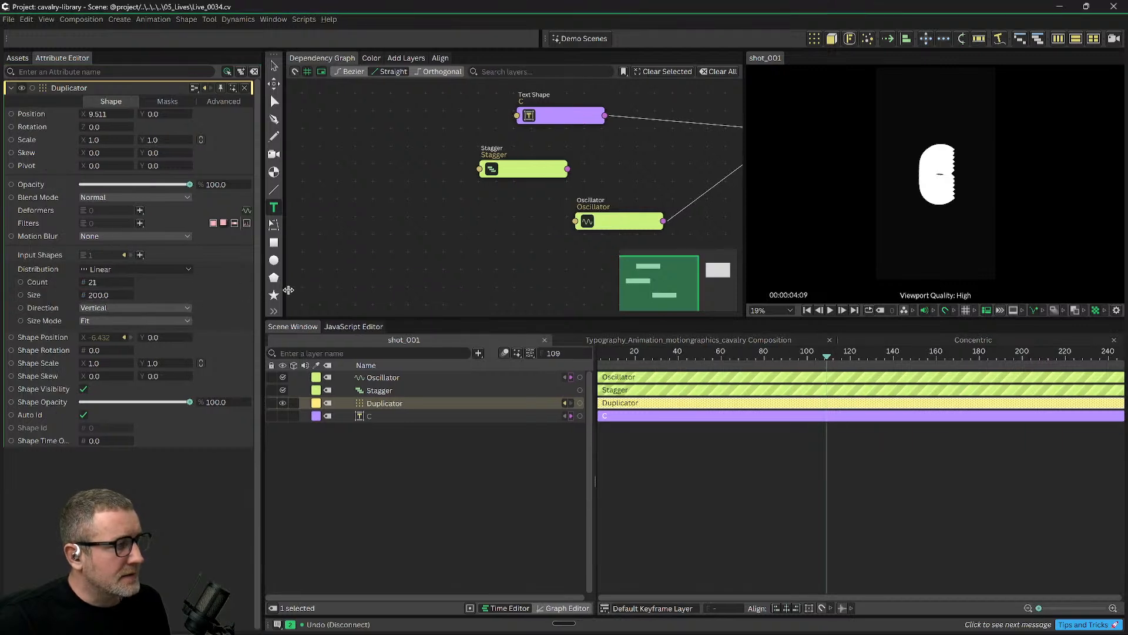
{"action": "left_click_drag", "start_coordinate": [100, 295], "coordinate": [707, 218]}
{"action": "key", "text": "space"}
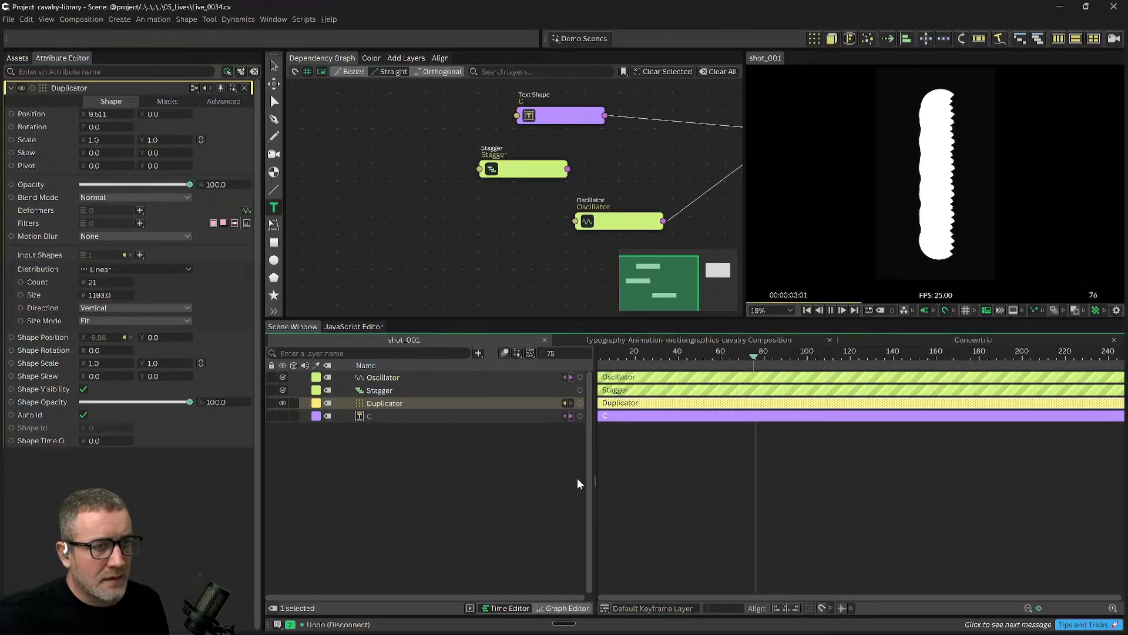
{"action": "key", "text": "space"}
{"action": "left_click", "coordinate": [470, 513]}
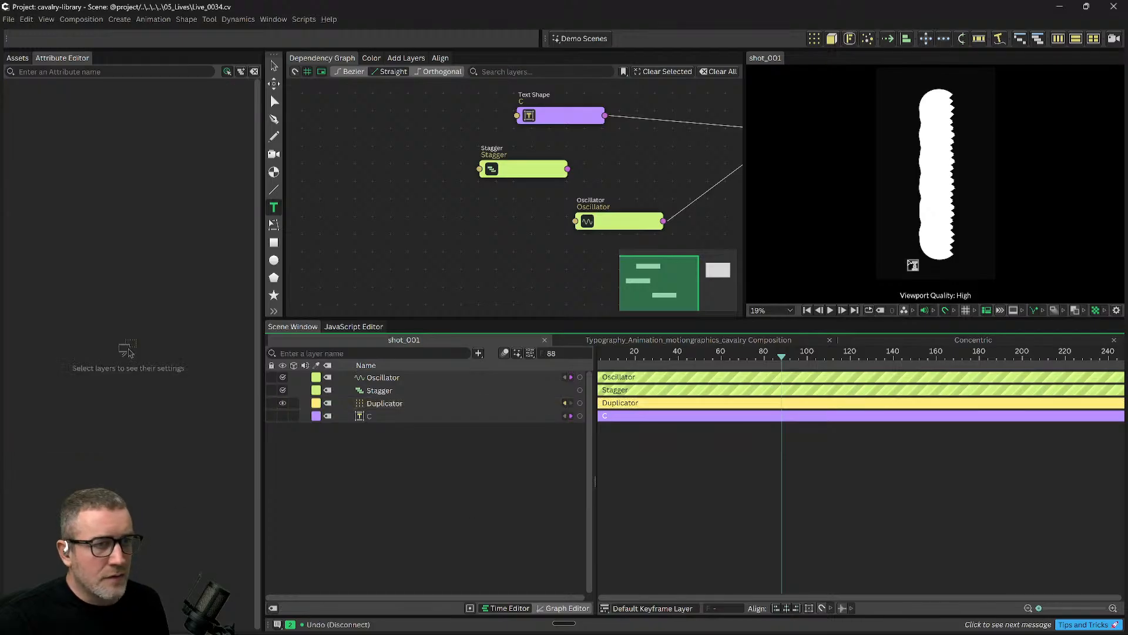
Shift the Stagger node slightly away from the C text node in the Dependency Graph.
{"action": "scroll", "coordinate": [499, 299], "scroll_direction": "down", "scroll_amount": 2}
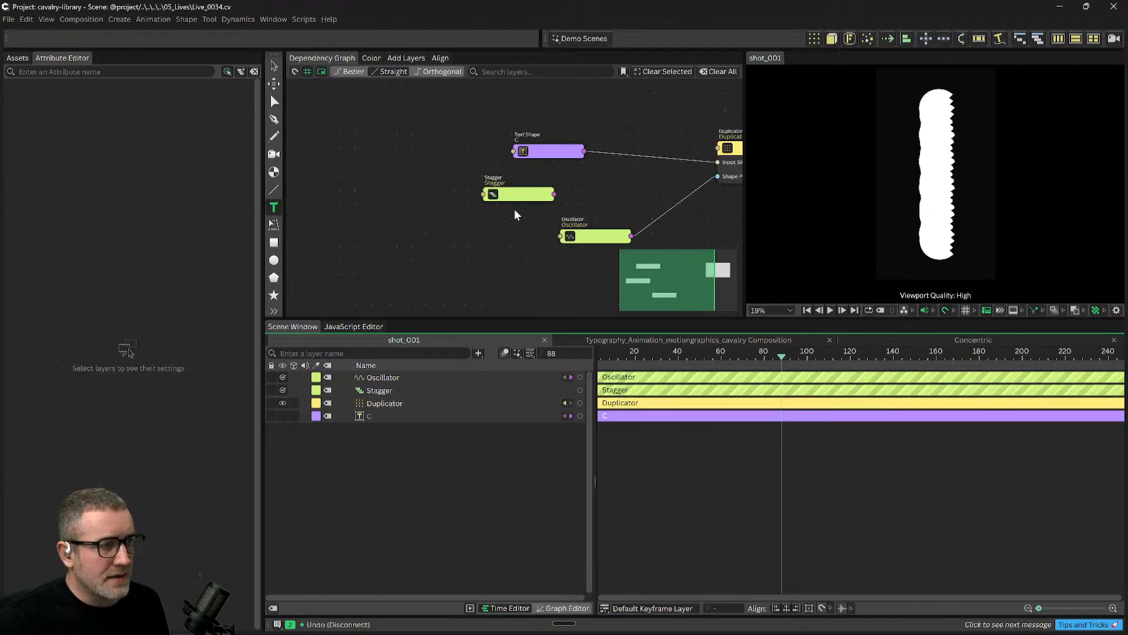
{"action": "left_click_drag", "start_coordinate": [521, 255], "coordinate": [497, 260]}
{"action": "left_click_drag", "start_coordinate": [491, 203], "coordinate": [585, 229]}
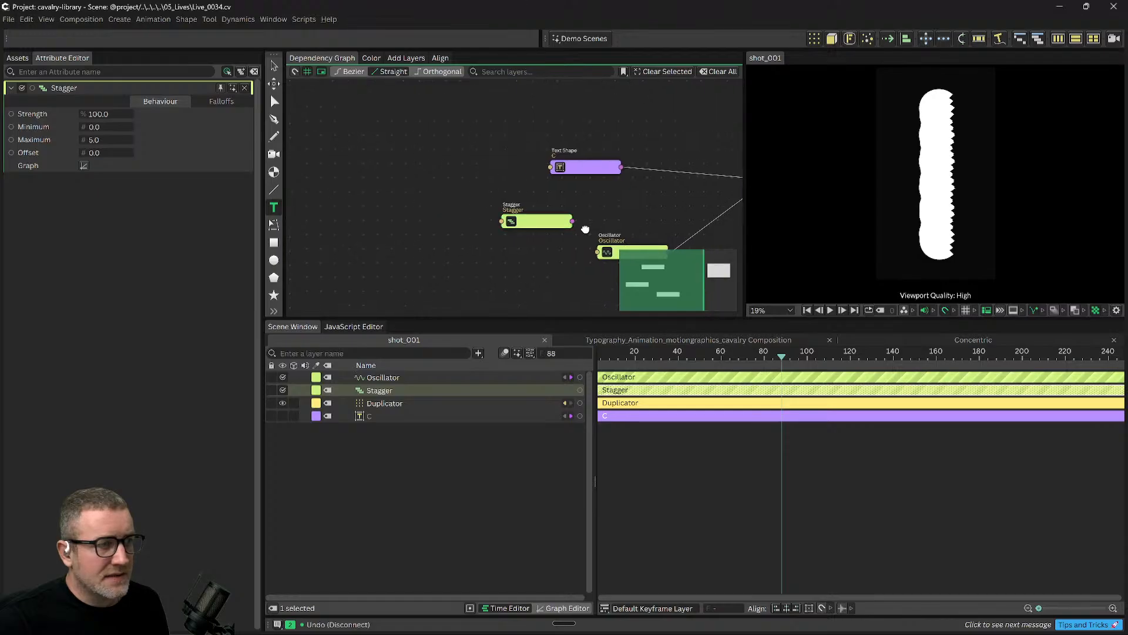
{"action": "left_click", "coordinate": [505, 179]}
{"action": "mouse_move", "coordinate": [551, 179]}
{"action": "left_mouse_down"}
{"action": "mouse_move", "coordinate": [609, 174]}
{"action": "mouse_move", "coordinate": [534, 188]}
{"action": "left_mouse_up"}
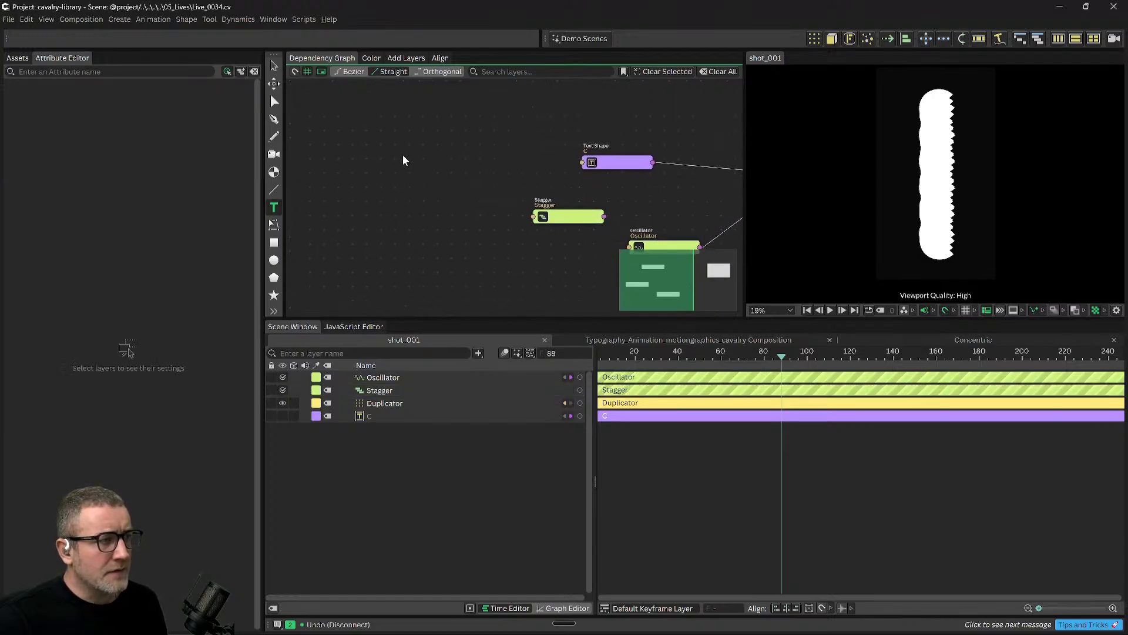
Add a Gradient Shader to shot_001 and place its node ahead of the C text node.
{"action": "key", "text": "Tab"}
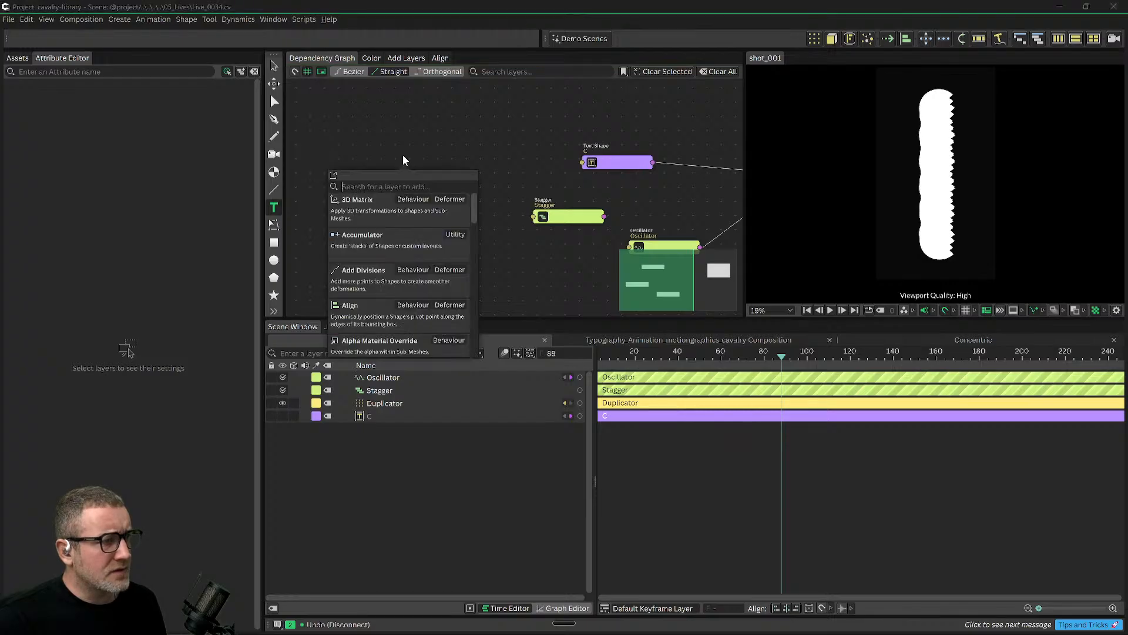
{"action": "key", "text": "Escape"}
{"action": "left_click", "coordinate": [599, 165]}
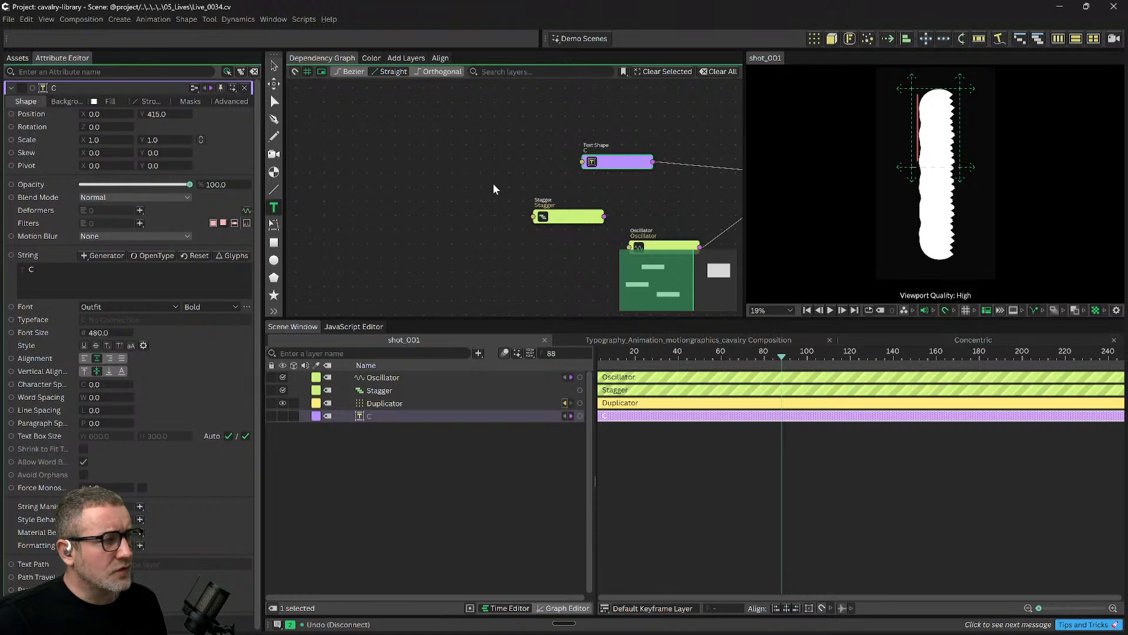
{"action": "left_click_drag", "start_coordinate": [488, 181], "coordinate": [444, 168]}
{"action": "key", "text": "Tab"}
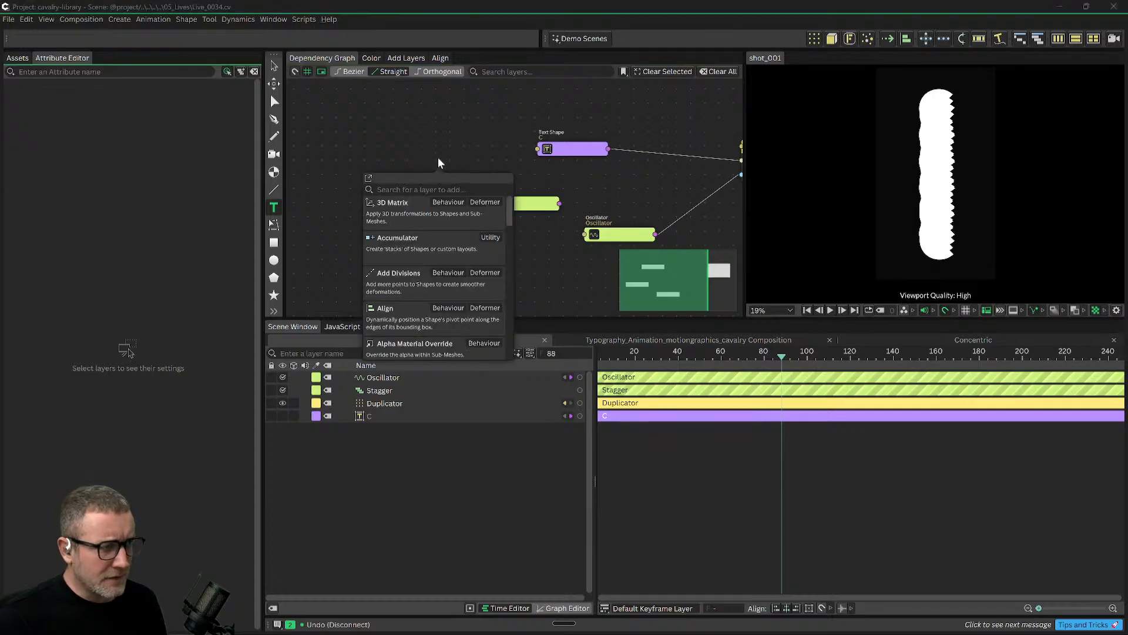
{"action": "type", "text": "grad"}
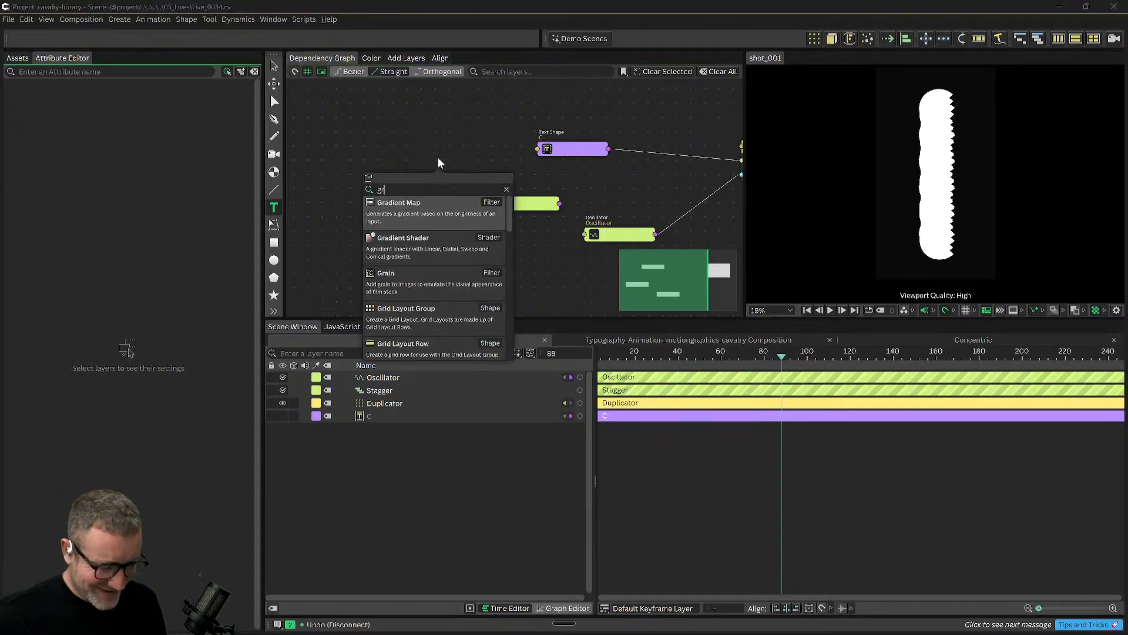
{"action": "left_click", "coordinate": [411, 252]}
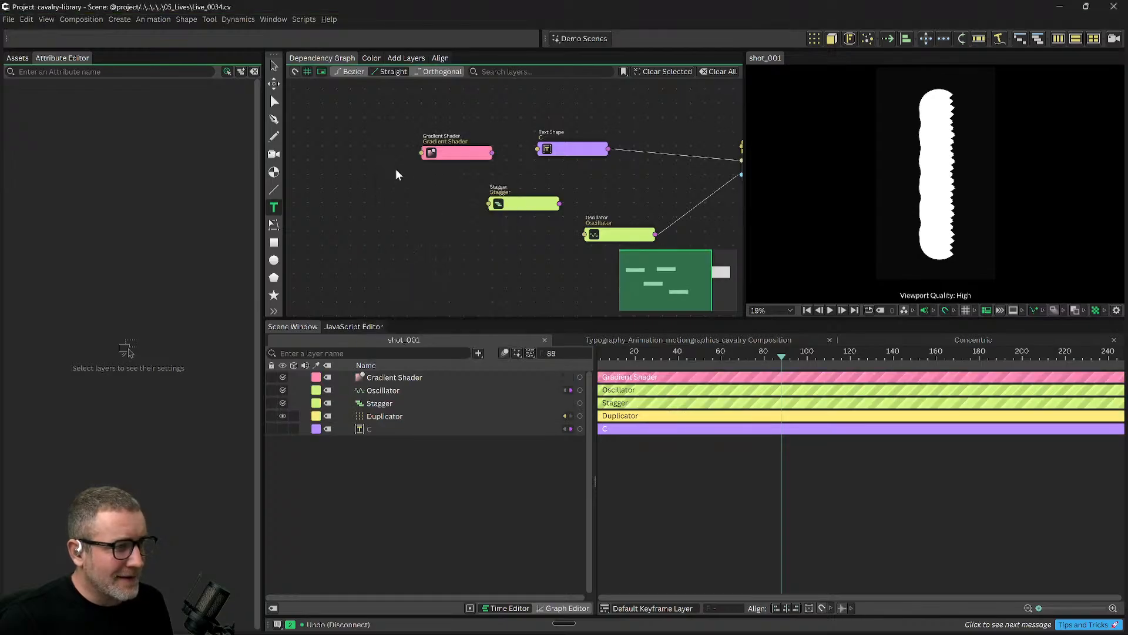
{"action": "left_click_drag", "start_coordinate": [467, 156], "coordinate": [431, 151]}
{"action": "left_click", "coordinate": [464, 166]}
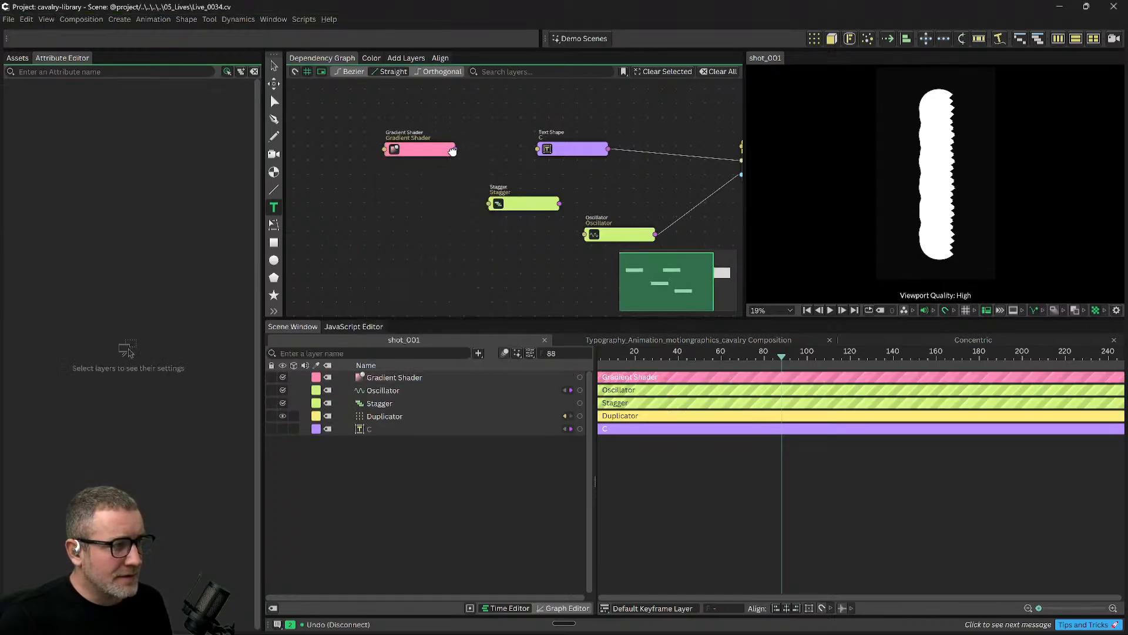
{"action": "left_click", "coordinate": [428, 151]}
{"action": "left_click", "coordinate": [494, 167]}
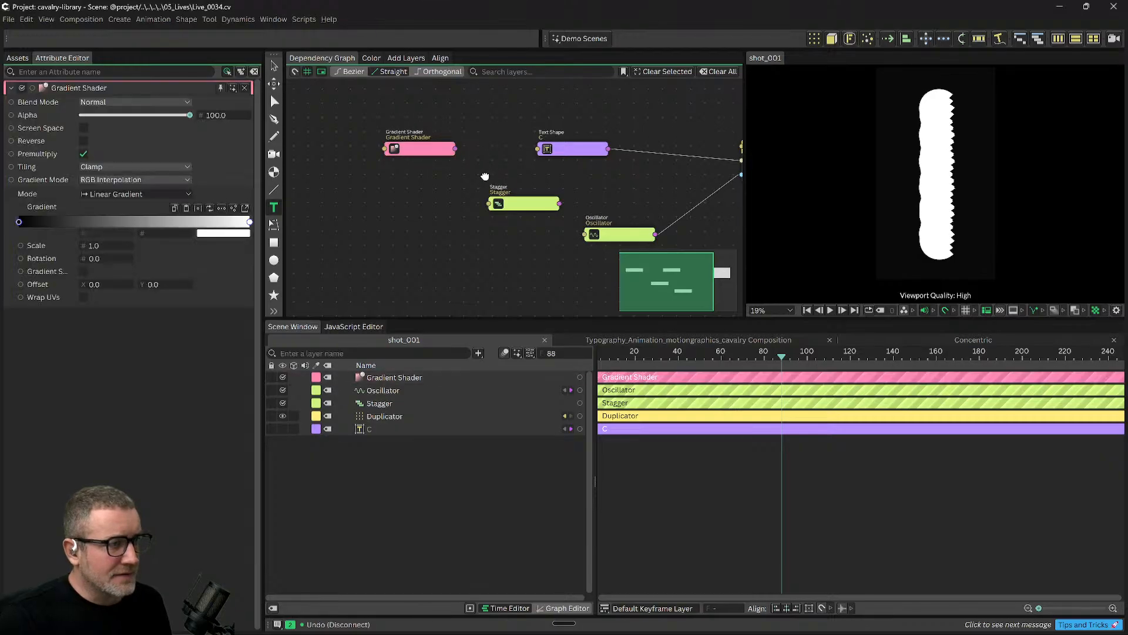
{"action": "left_click_drag", "start_coordinate": [484, 164], "coordinate": [524, 186]}
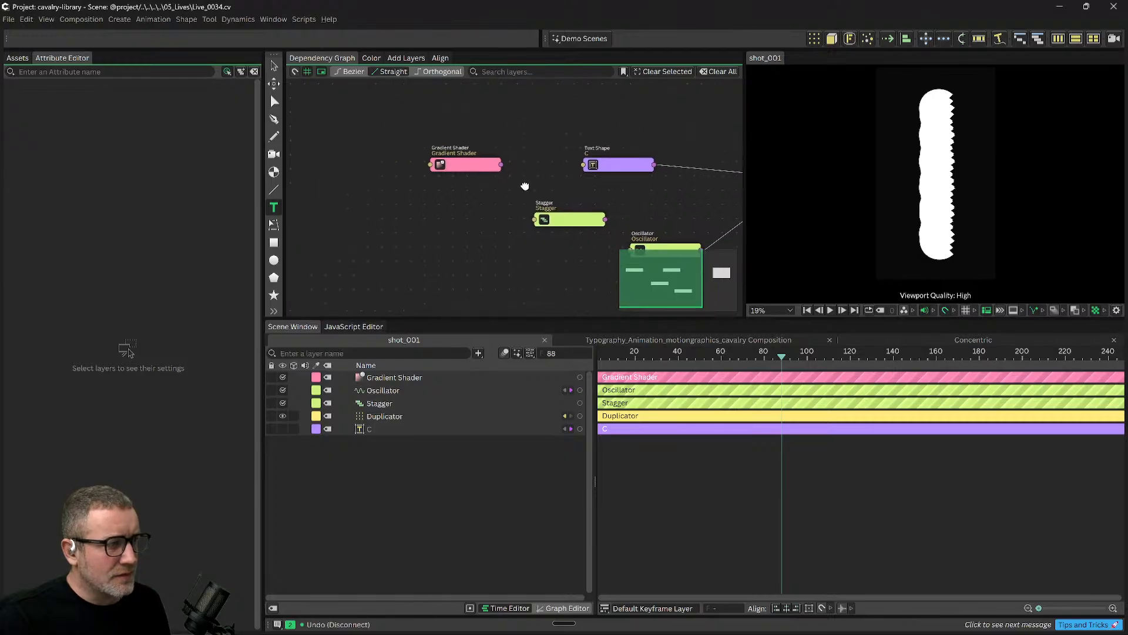
{"action": "left_click", "coordinate": [481, 169]}
{"action": "left_click_drag", "start_coordinate": [501, 165], "coordinate": [523, 181]}
{"action": "left_click_drag", "start_coordinate": [524, 183], "coordinate": [488, 207]}
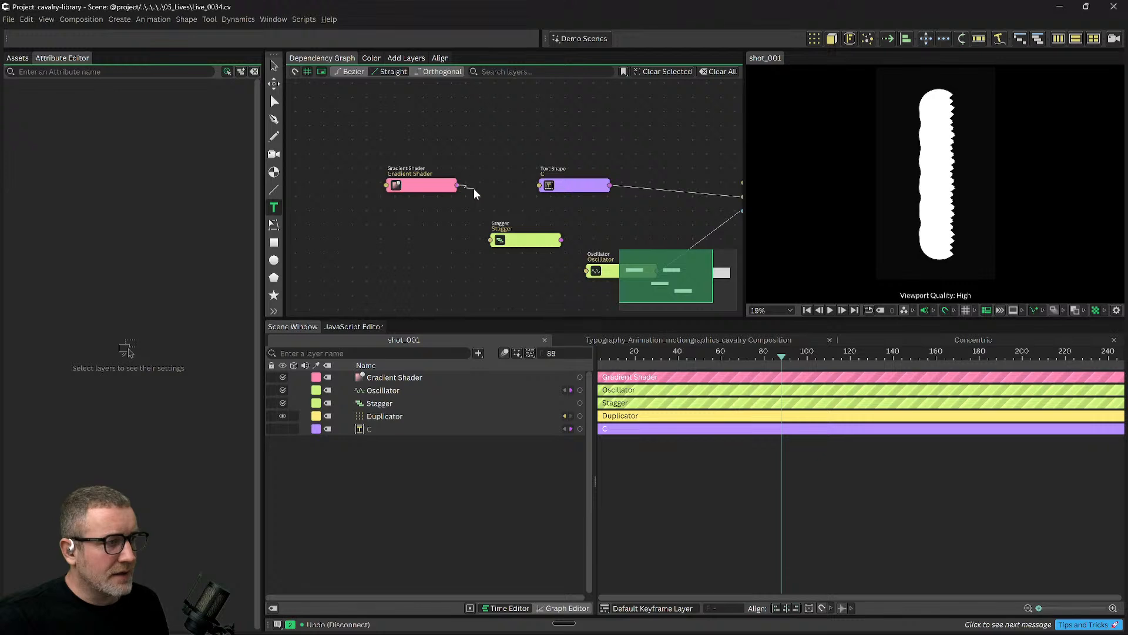
{"action": "left_click_drag", "start_coordinate": [478, 201], "coordinate": [456, 185]}
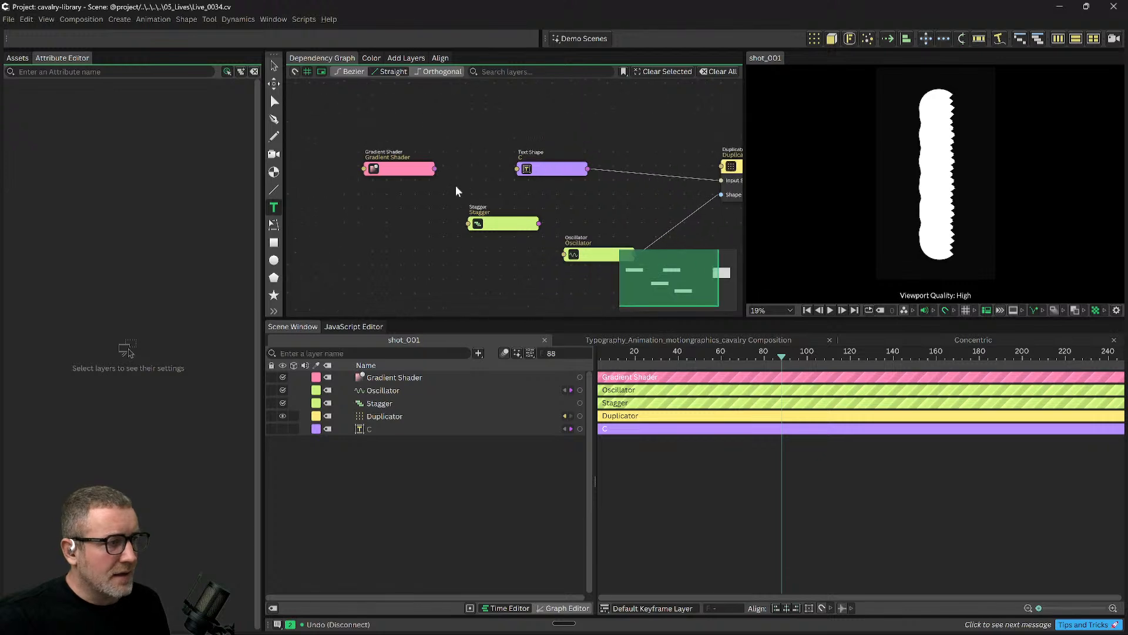
{"action": "left_click_drag", "start_coordinate": [465, 181], "coordinate": [412, 200]}
{"action": "left_click", "coordinate": [415, 177]}
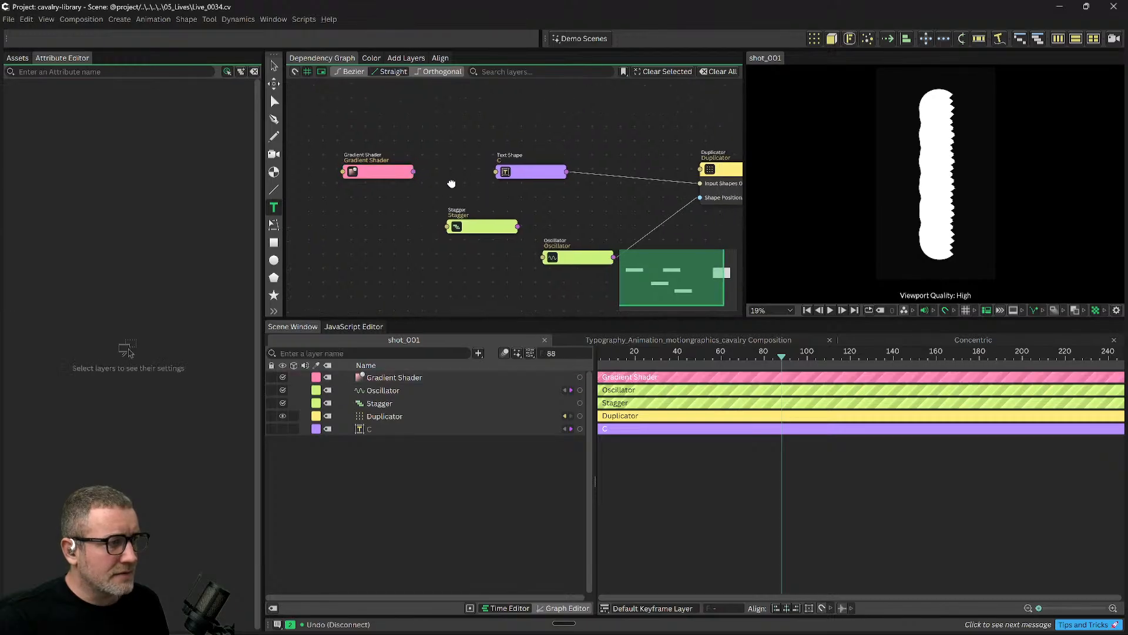
{"action": "left_click", "coordinate": [387, 170]}
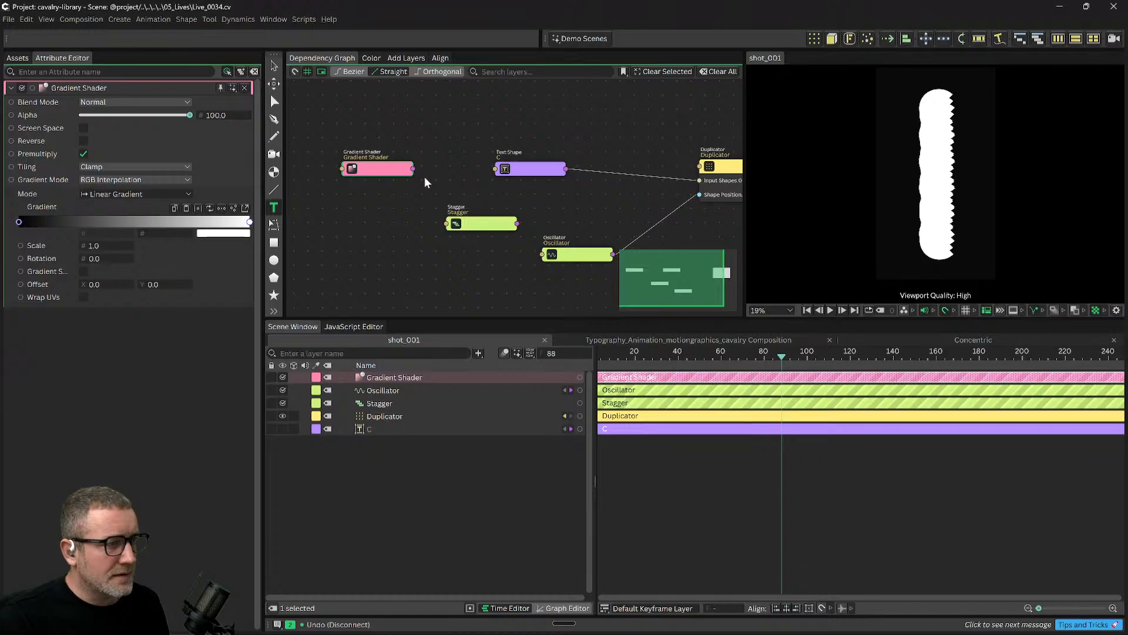
Connect the Gradient Shader to the C text shape's Fill Shaders as a new index and scrub the timeline.
{"action": "left_click_drag", "start_coordinate": [413, 169], "coordinate": [502, 172]}
{"action": "mouse_move", "coordinate": [531, 180]}
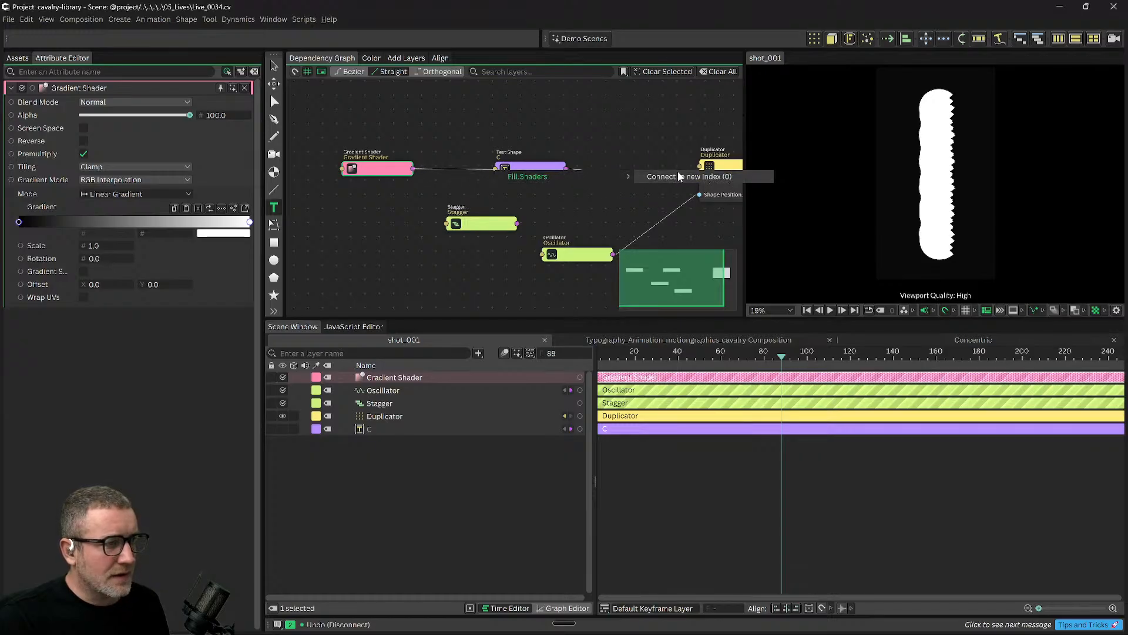
{"action": "left_click", "coordinate": [681, 177]}
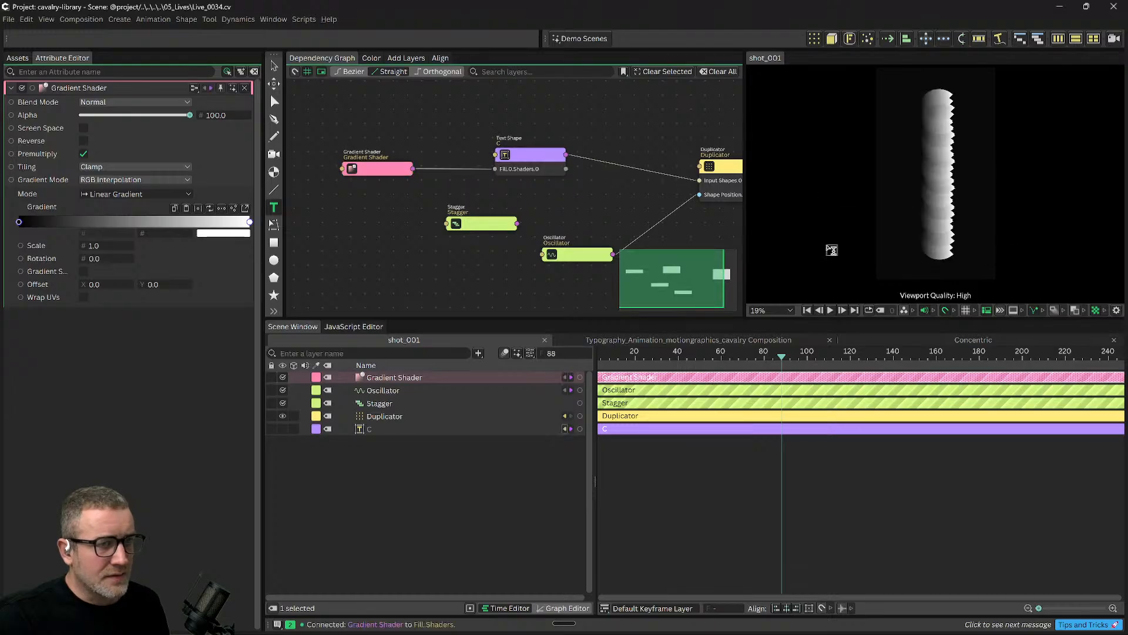
{"action": "left_click_drag", "start_coordinate": [755, 358], "coordinate": [918, 366]}
Move the Stagger node beneath the Gradient Shader and try linking it to the C text shape's fill shader input.
{"action": "scroll", "coordinate": [458, 252], "scroll_direction": "down", "scroll_amount": 1}
{"action": "left_click_drag", "start_coordinate": [459, 252], "coordinate": [473, 271]}
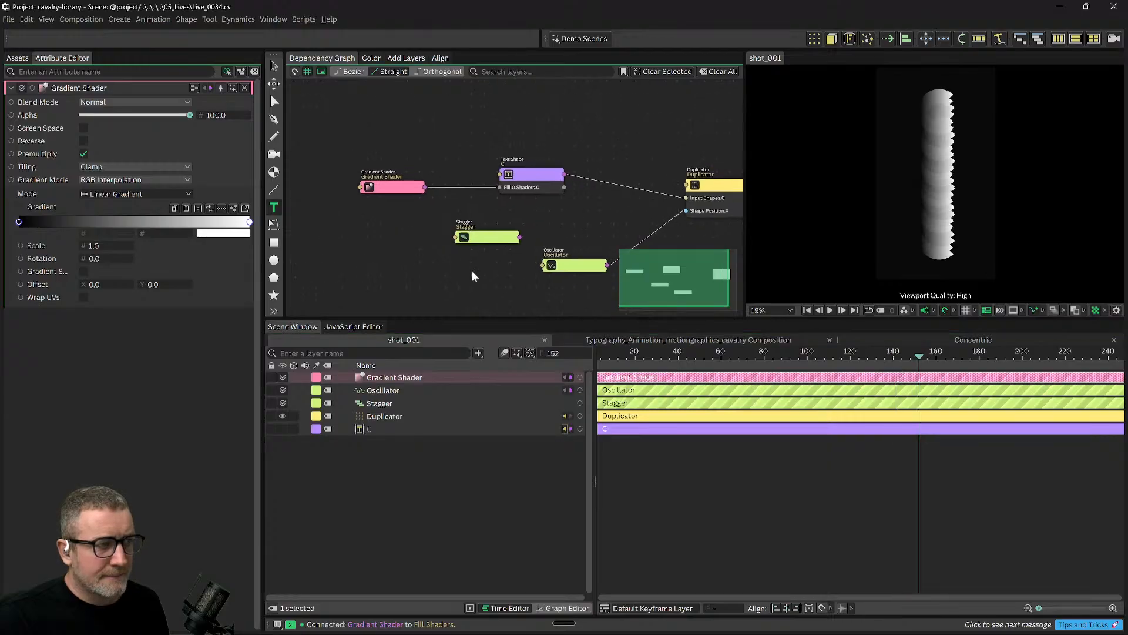
{"action": "left_click_drag", "start_coordinate": [507, 238], "coordinate": [453, 243]}
{"action": "left_click", "coordinate": [472, 241]}
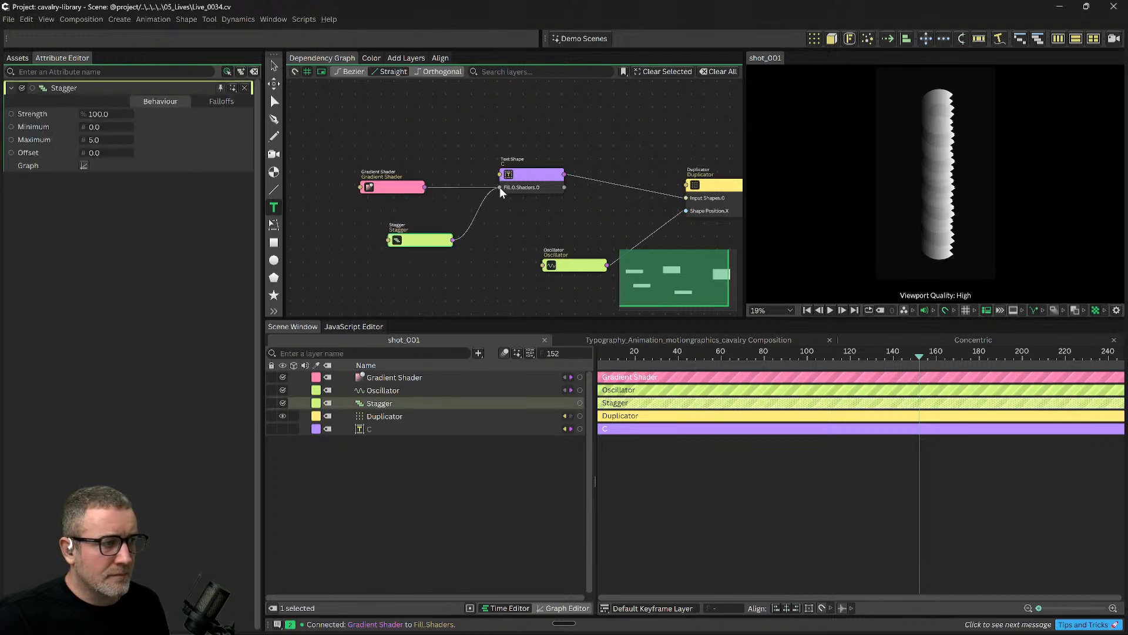
{"action": "left_click_drag", "start_coordinate": [498, 187], "coordinate": [467, 242]}
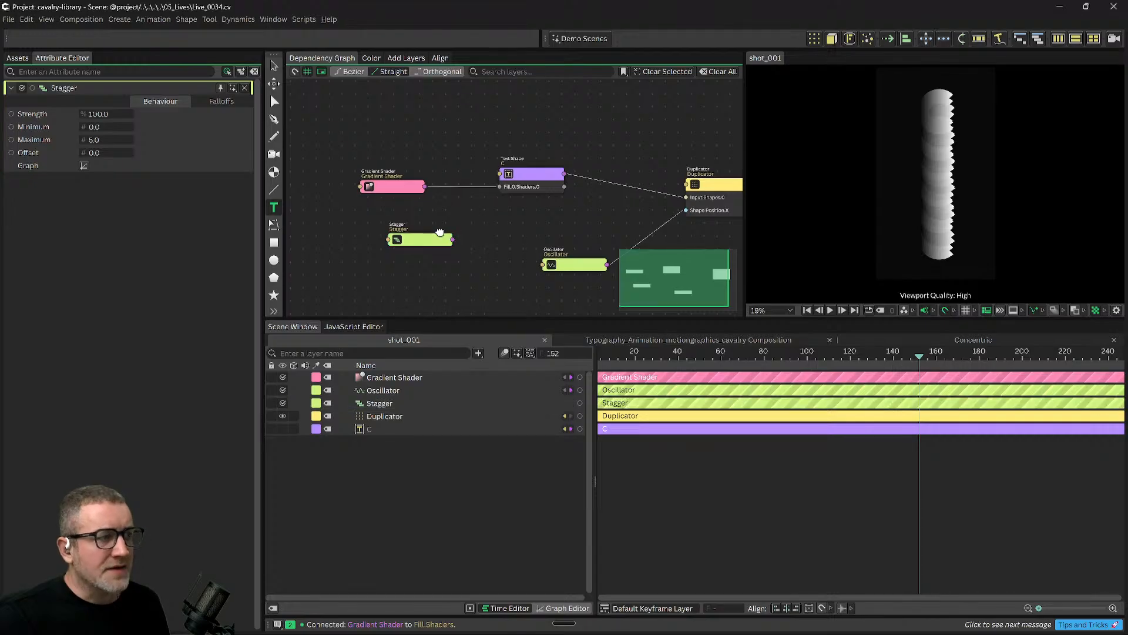
Remove the connection between the Gradient Shader and the C text shape's fill, and select the Gradient Shader.
{"action": "left_click", "coordinate": [409, 188]}
{"action": "left_click", "coordinate": [451, 186]}
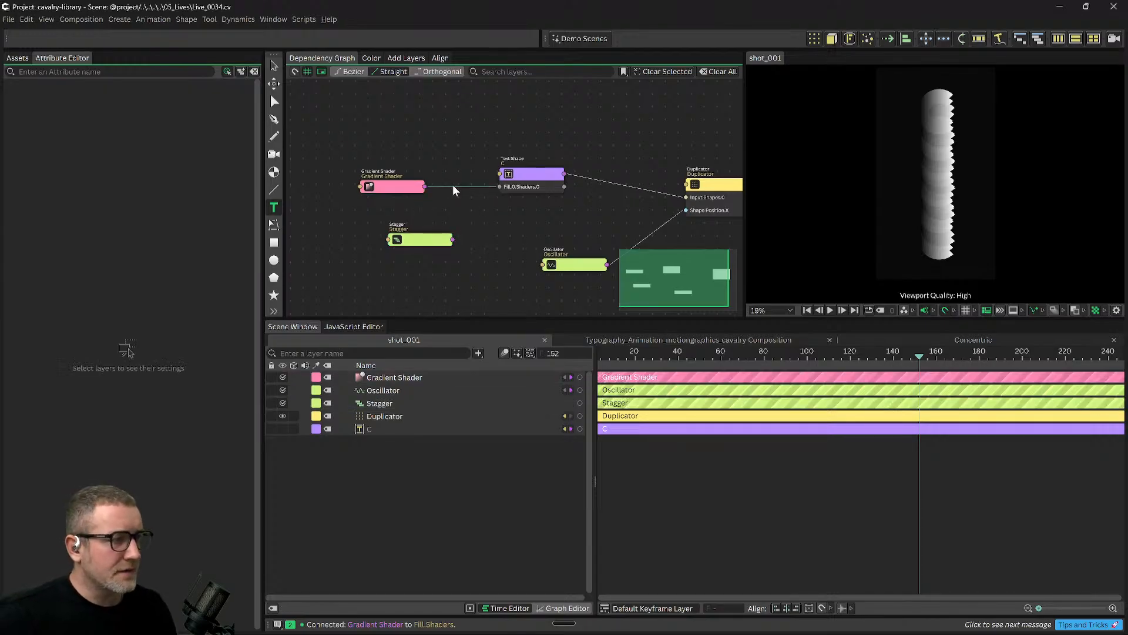
{"action": "key", "text": "Delete"}
{"action": "left_click", "coordinate": [414, 169]}
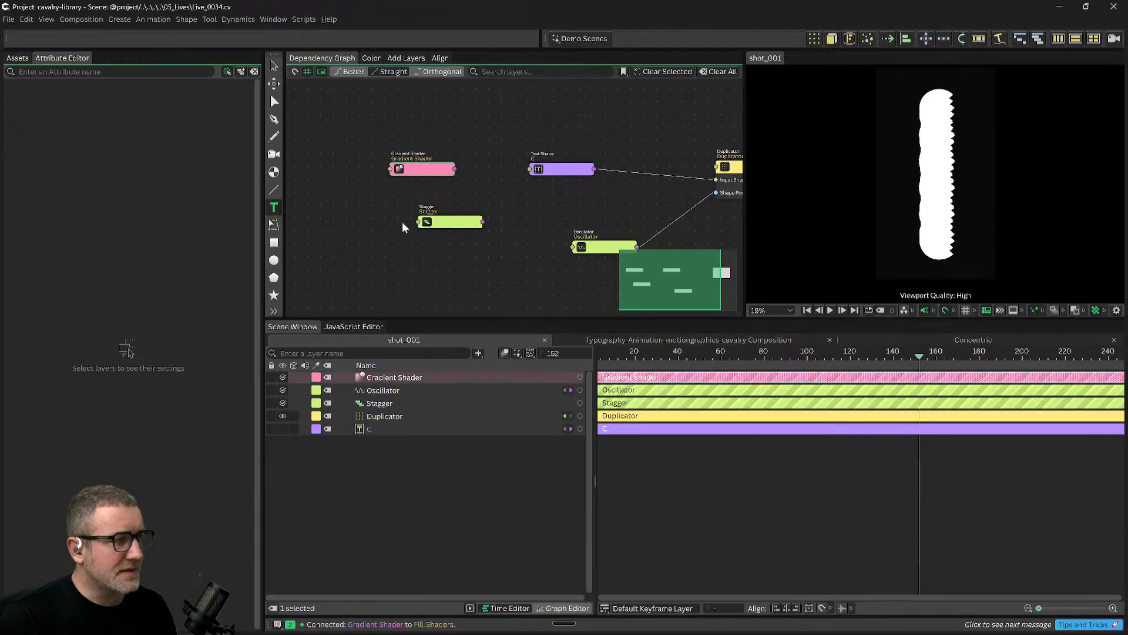
Delete the Gradient Shader and move the Stagger node further down to clear space ahead of the C text node.
{"action": "key", "text": "Delete"}
{"action": "left_click", "coordinate": [440, 229]}
{"action": "mouse_move", "coordinate": [509, 231]}
{"action": "left_mouse_down"}
{"action": "mouse_move", "coordinate": [481, 220]}
{"action": "mouse_move", "coordinate": [518, 230]}
{"action": "left_mouse_up"}
{"action": "left_click_drag", "start_coordinate": [567, 180], "coordinate": [509, 177]}
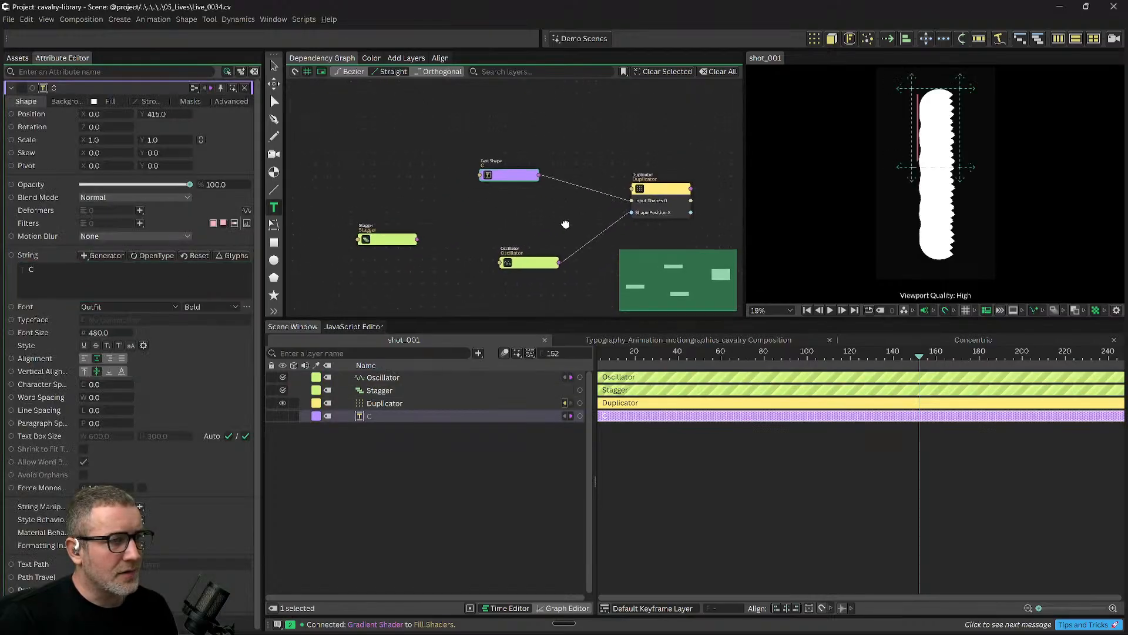
{"action": "left_click_drag", "start_coordinate": [557, 221], "coordinate": [593, 216]}
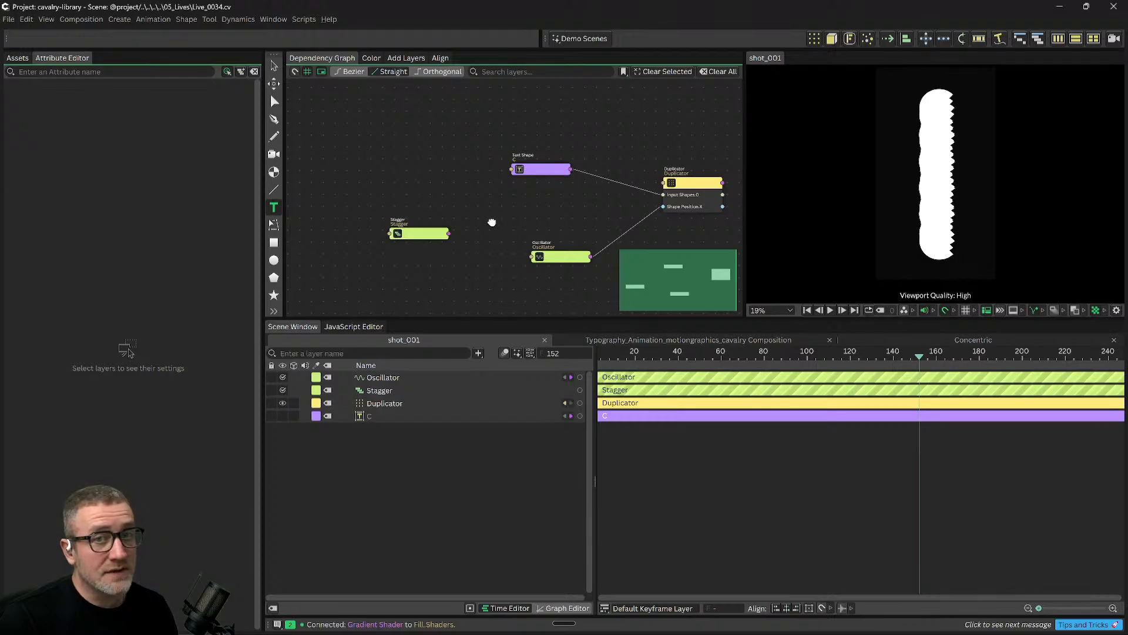
{"action": "left_click_drag", "start_coordinate": [509, 215], "coordinate": [537, 187]}
{"action": "left_click_drag", "start_coordinate": [443, 209], "coordinate": [429, 239]}
{"action": "left_click_drag", "start_coordinate": [452, 193], "coordinate": [506, 200]}
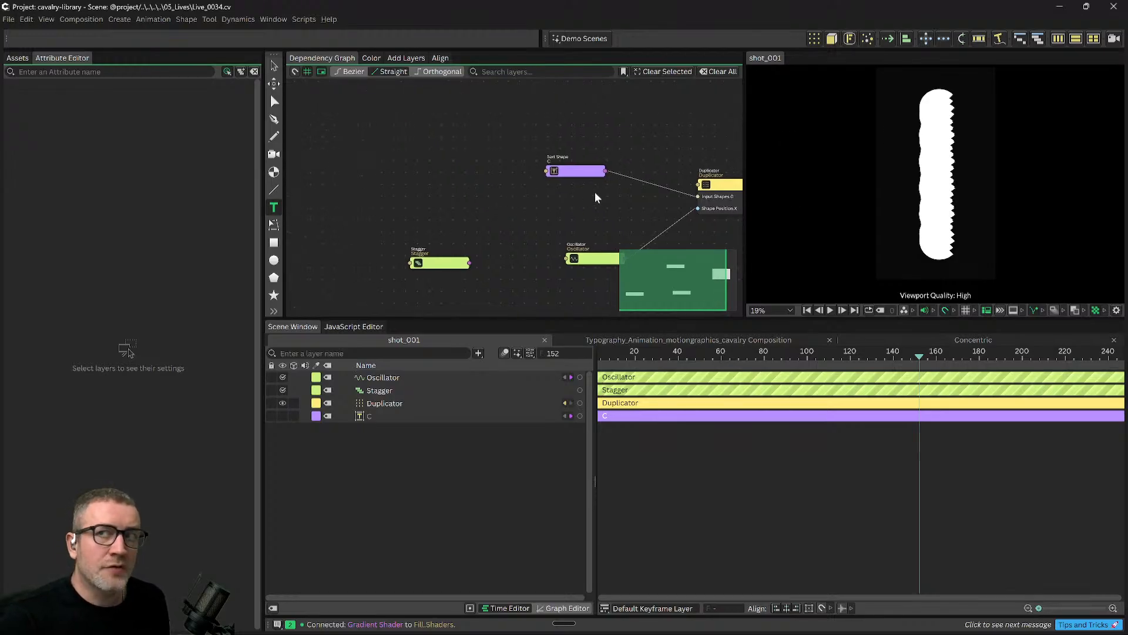
{"action": "left_click_drag", "start_coordinate": [487, 176], "coordinate": [518, 182]}
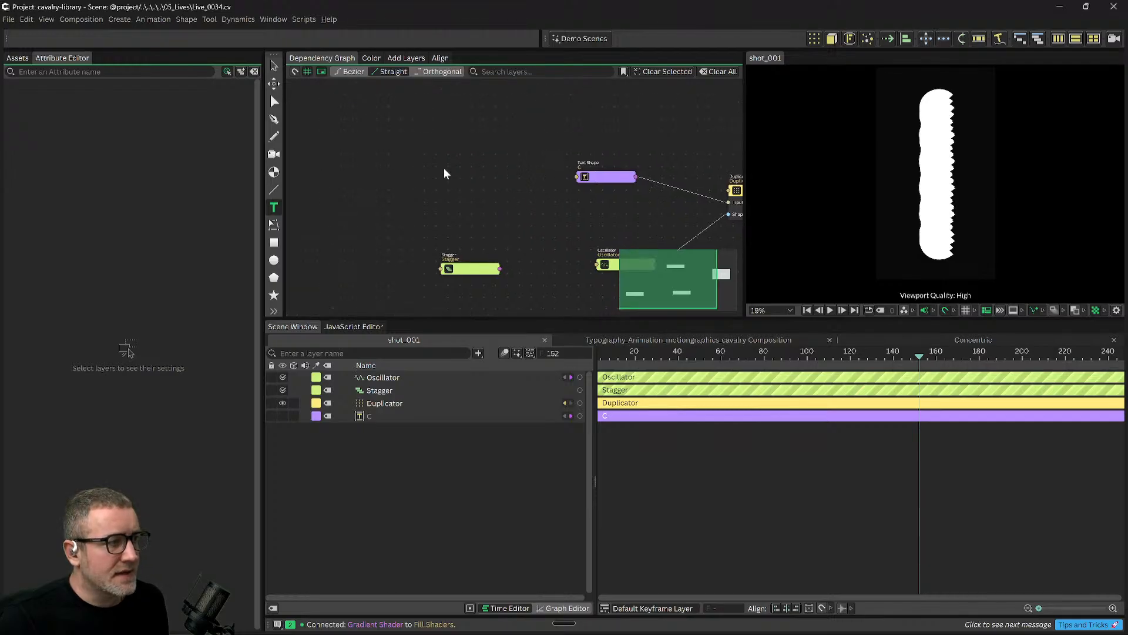
Add an Index To Color utility, connect it to the C text shape's Fill Color, and scrub the timeline.
{"action": "key", "text": "ctrl+period"}
{"action": "type", "text": "in"}
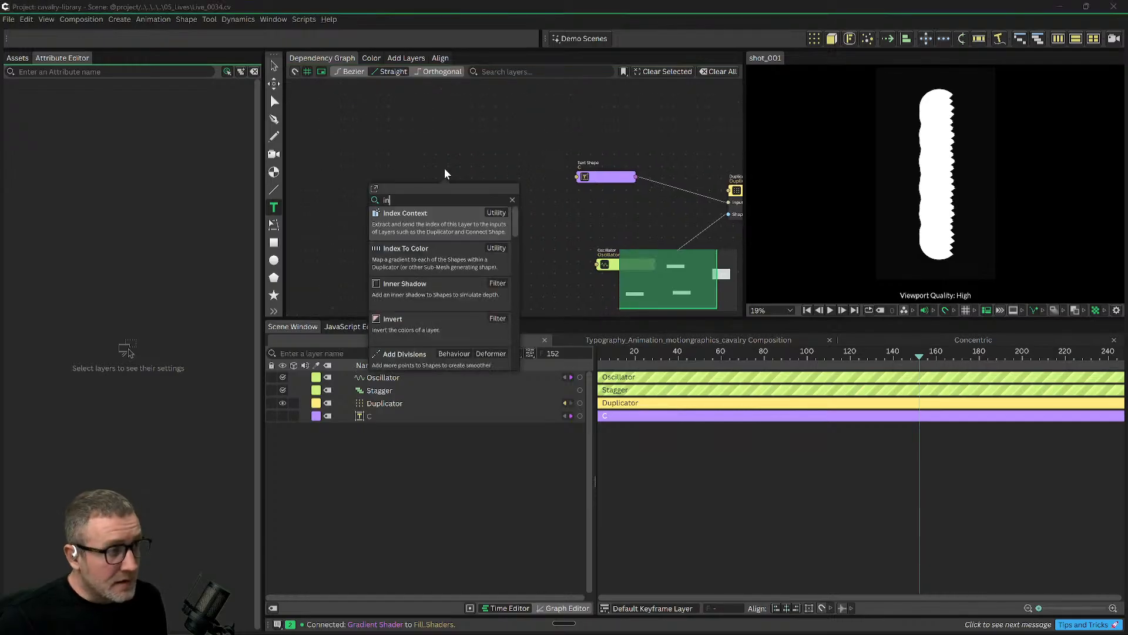
{"action": "left_click", "coordinate": [424, 253]}
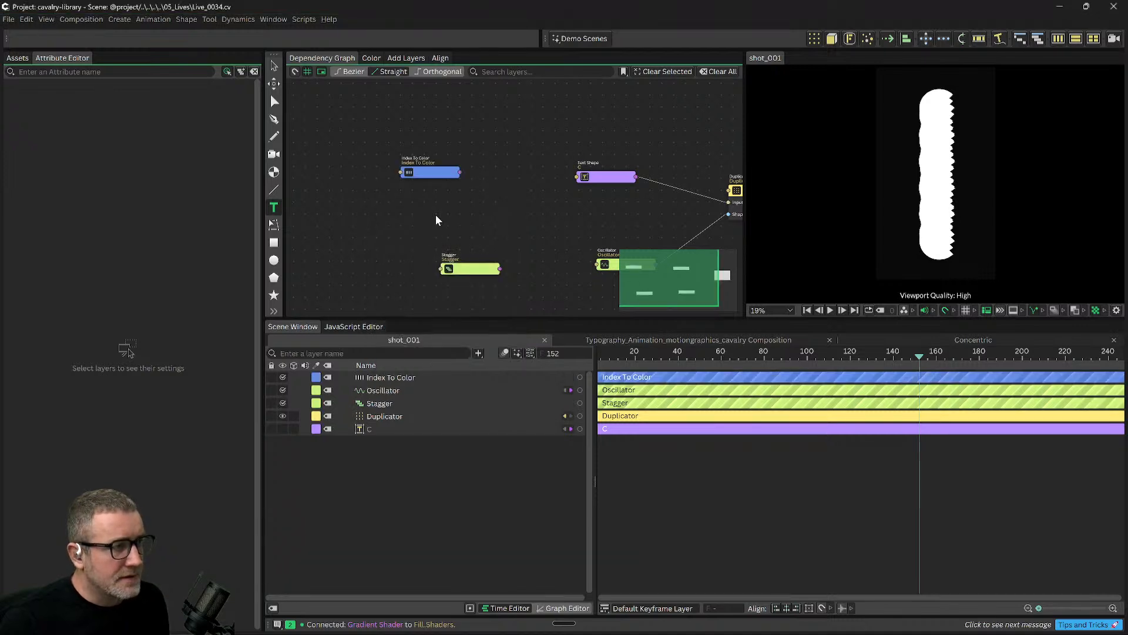
{"action": "mouse_move", "coordinate": [403, 160]}
{"action": "left_mouse_down"}
{"action": "mouse_move", "coordinate": [422, 177]}
{"action": "mouse_move", "coordinate": [544, 161]}
{"action": "left_mouse_up"}
{"action": "left_click", "coordinate": [543, 161]}
{"action": "left_click", "coordinate": [571, 167]}
{"action": "left_click_drag", "start_coordinate": [513, 228], "coordinate": [500, 226]}
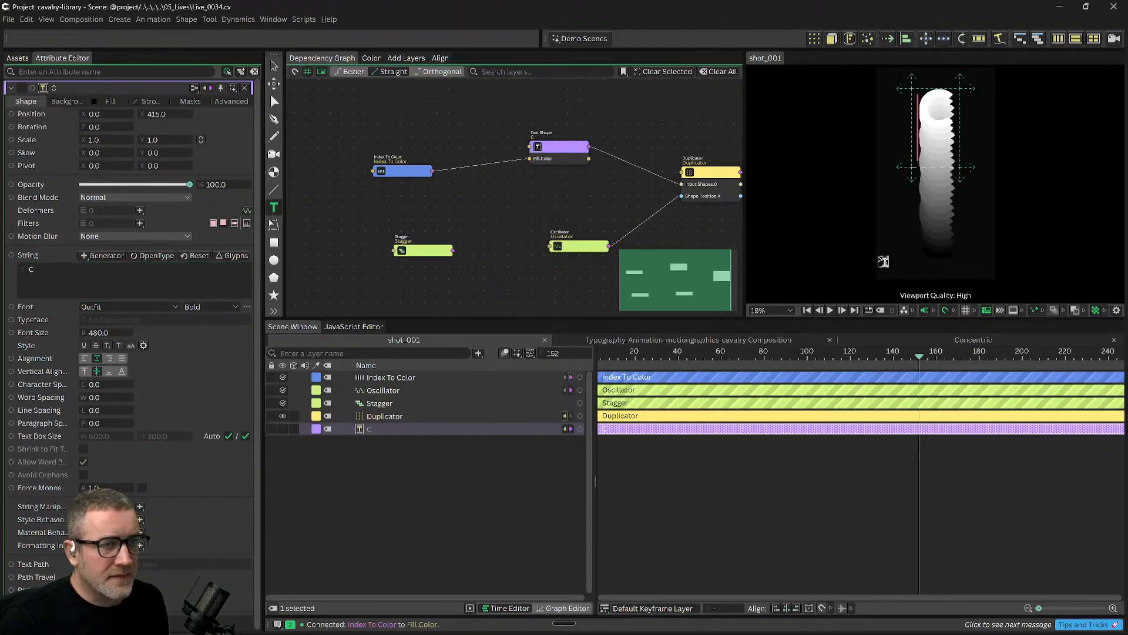
{"action": "left_click_drag", "start_coordinate": [716, 357], "coordinate": [685, 358]}
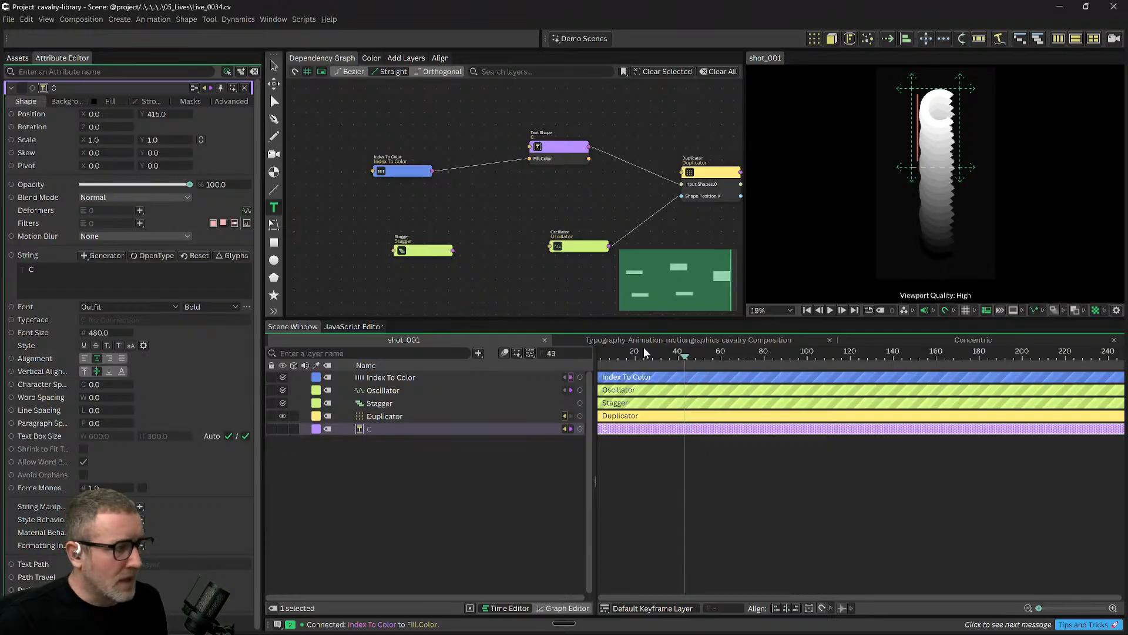
Move the Index To Color node closer to the C text node in the graph.
{"action": "left_click_drag", "start_coordinate": [397, 179], "coordinate": [414, 175]}
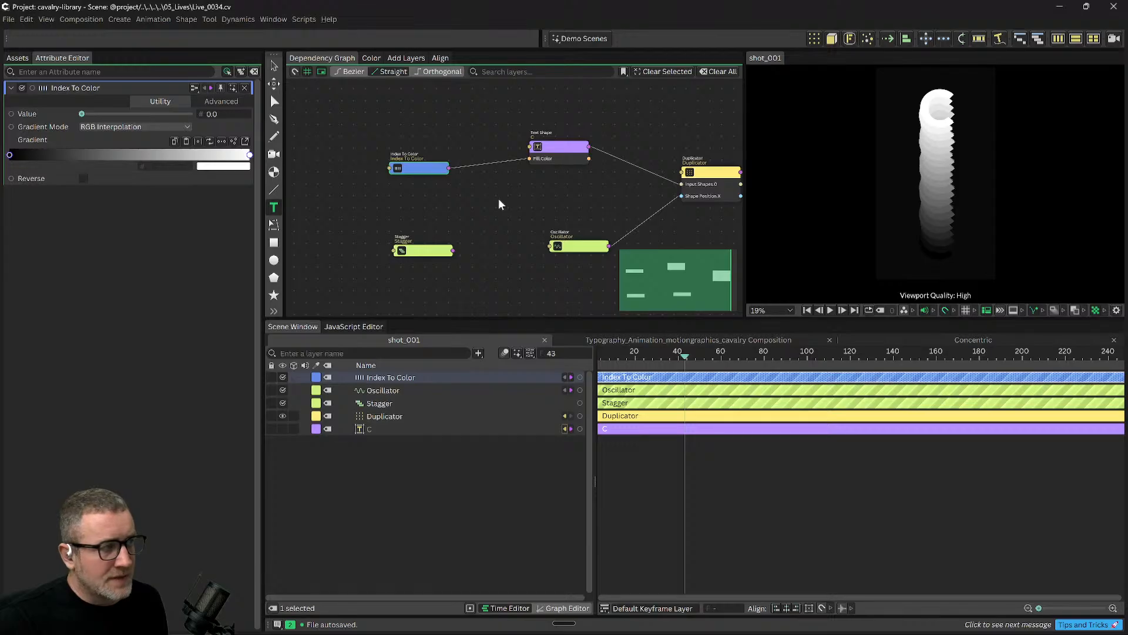
{"action": "left_click", "coordinate": [512, 178]}
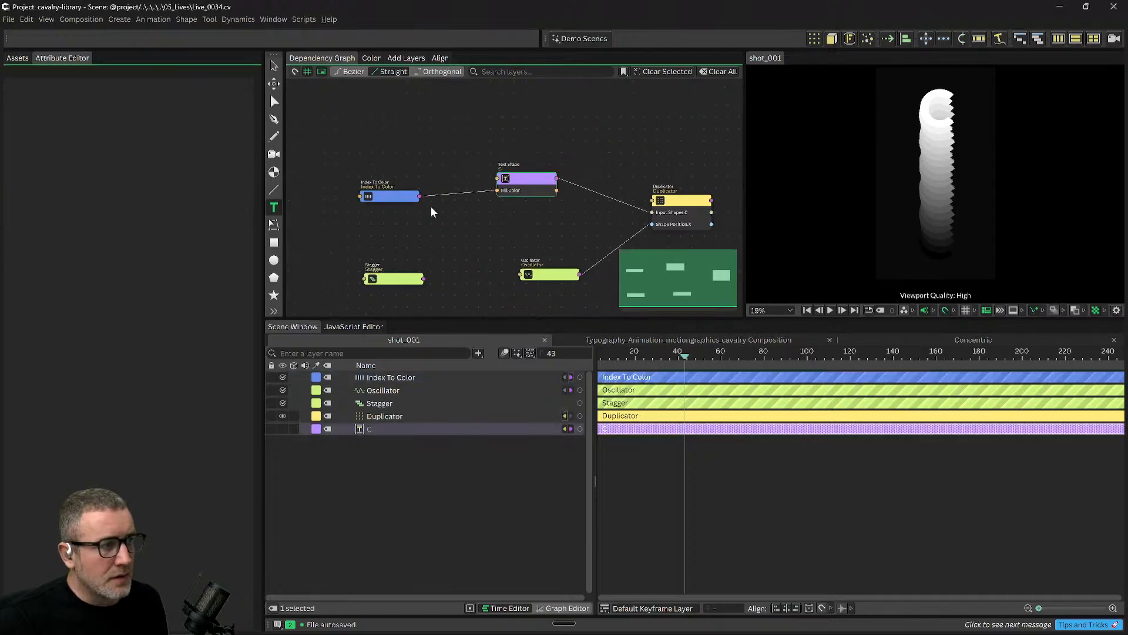
{"action": "left_click_drag", "start_coordinate": [389, 198], "coordinate": [412, 196]}
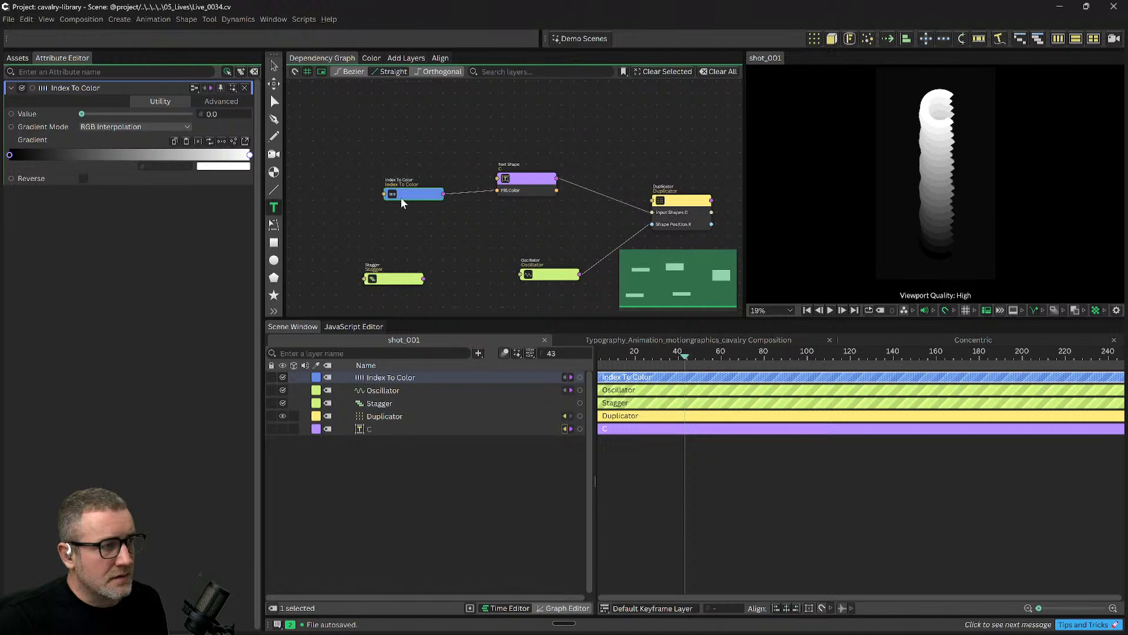
{"action": "left_click_drag", "start_coordinate": [400, 199], "coordinate": [409, 186]}
{"action": "left_click_drag", "start_coordinate": [565, 208], "coordinate": [567, 194]}
{"action": "left_click", "coordinate": [421, 176]}
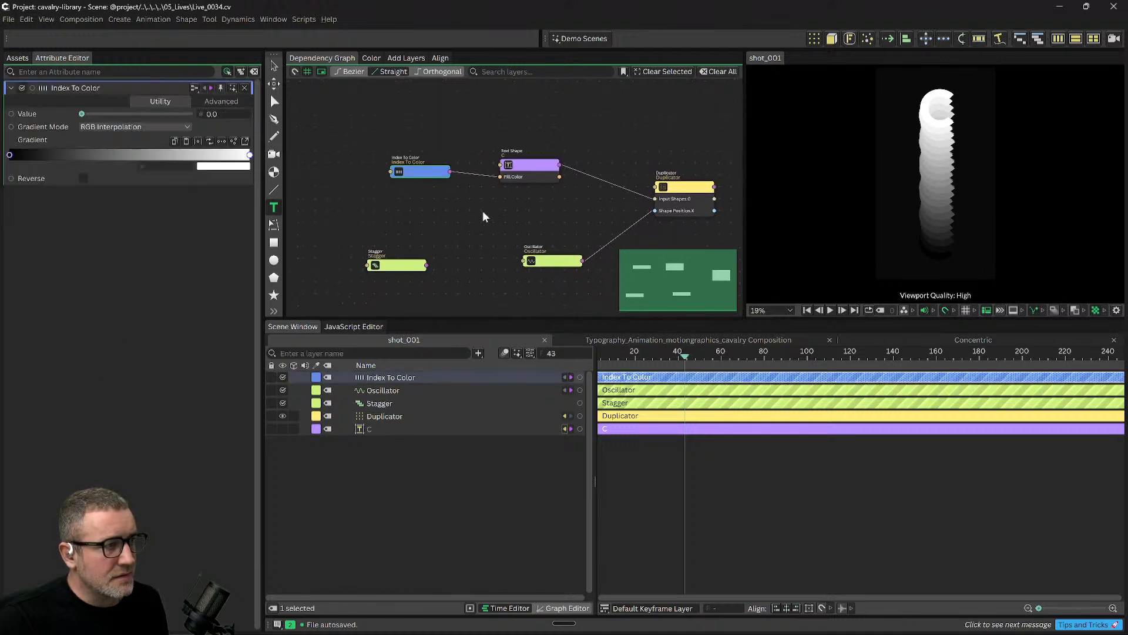
Inspect the gradient shading and the stepped edge of the stacked C letters up close.
{"action": "left_click_drag", "start_coordinate": [482, 210], "coordinate": [480, 242]}
{"action": "left_click", "coordinate": [530, 199]}
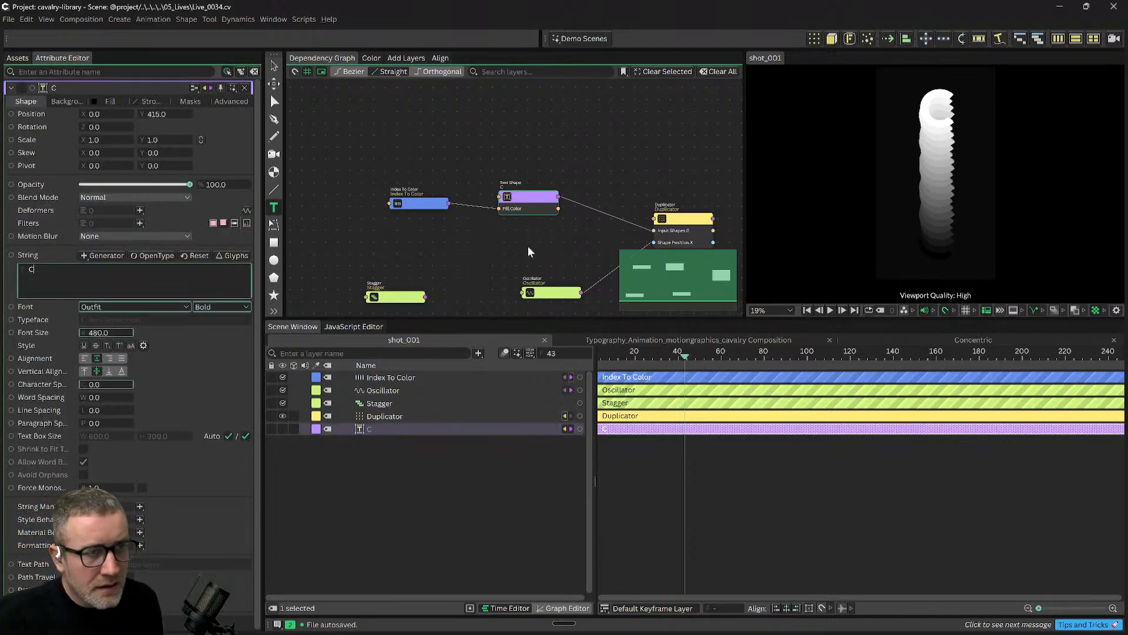
{"action": "scroll", "coordinate": [922, 135], "scroll_direction": "up", "scroll_amount": 1}
{"action": "scroll", "coordinate": [922, 135], "scroll_direction": "up", "scroll_amount": 5}
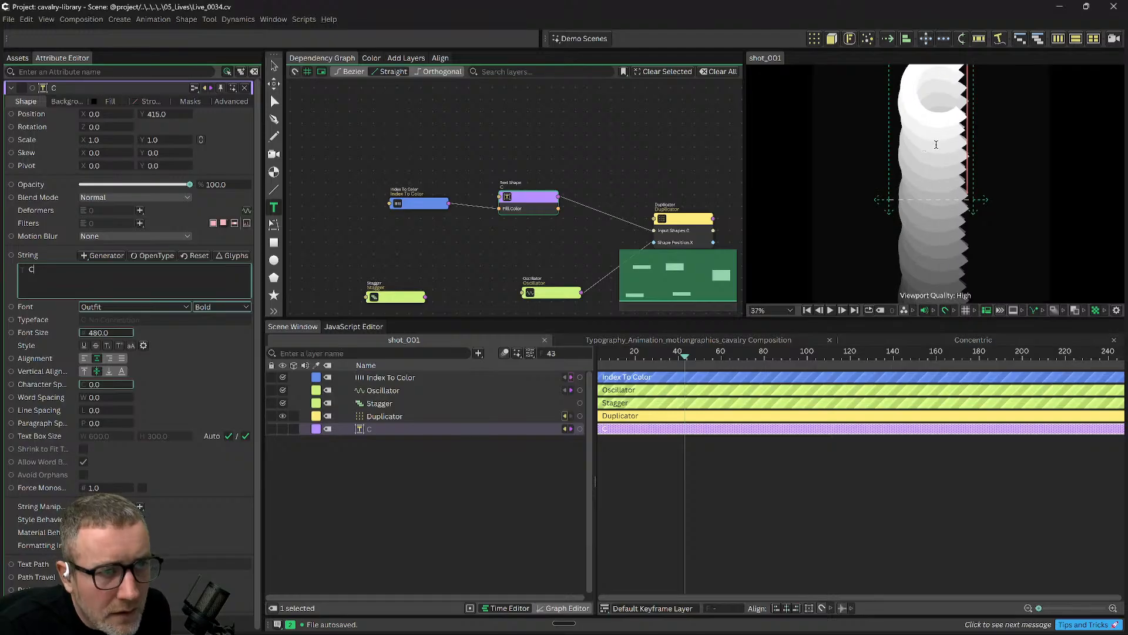
{"action": "scroll", "coordinate": [945, 144], "scroll_direction": "down", "scroll_amount": 3}
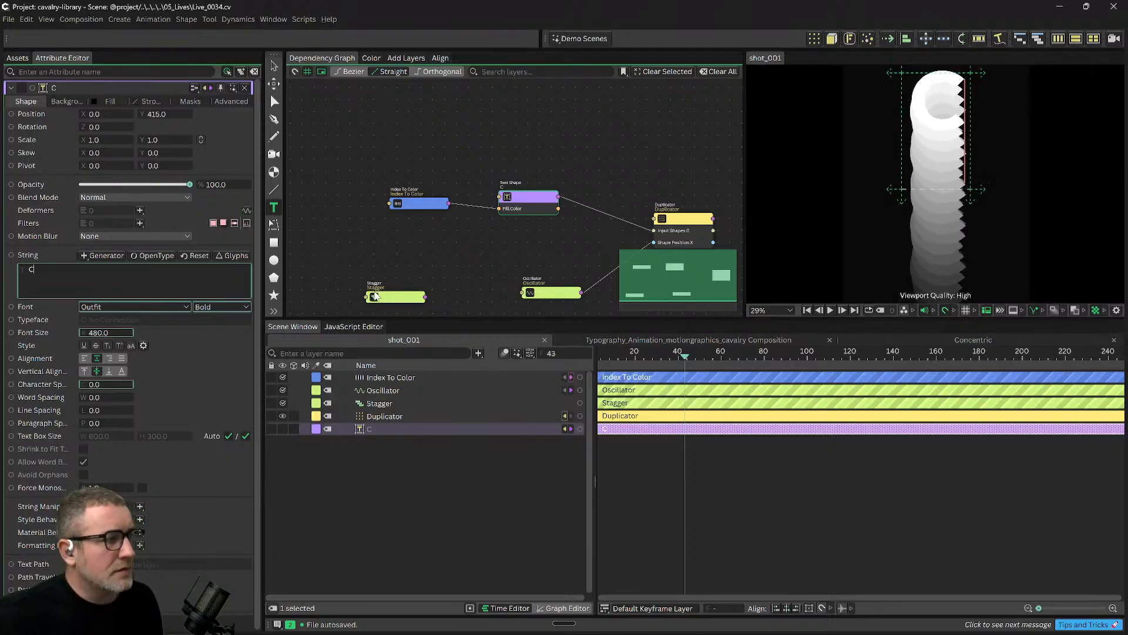
{"action": "left_click_drag", "start_coordinate": [624, 212], "coordinate": [617, 182]}
{"action": "left_click", "coordinate": [617, 182]}
{"action": "left_click", "coordinate": [518, 180]}
{"action": "left_click_drag", "start_coordinate": [504, 228], "coordinate": [535, 206]}
{"action": "left_click", "coordinate": [554, 213]}
{"action": "left_click", "coordinate": [555, 166]}
{"action": "left_click", "coordinate": [534, 207]}
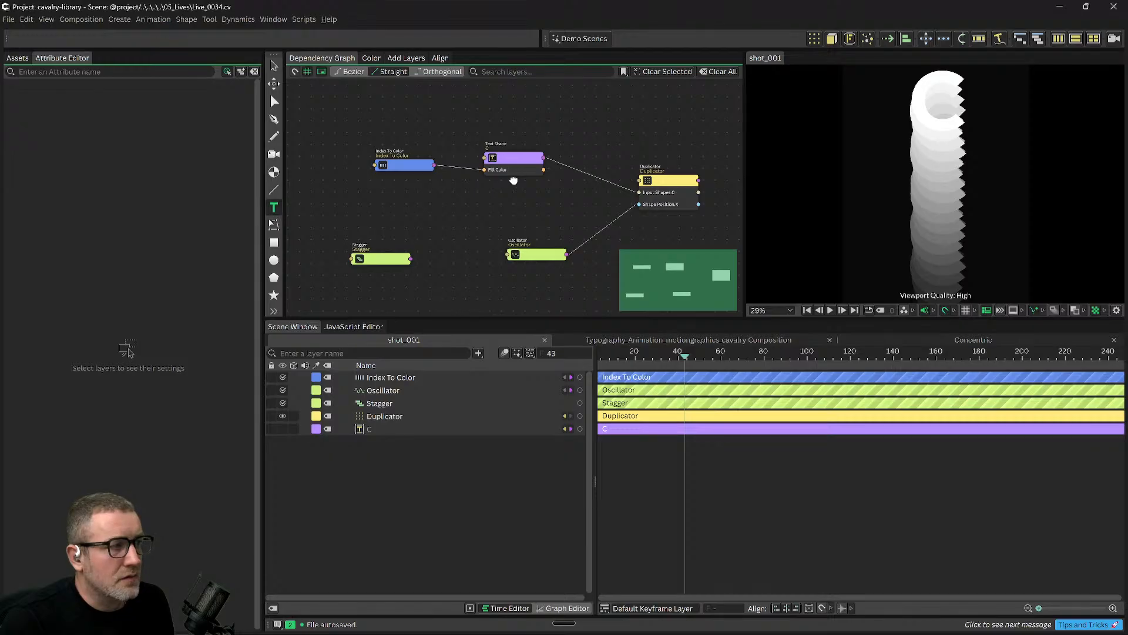
{"action": "left_click_drag", "start_coordinate": [513, 168], "coordinate": [521, 167]}
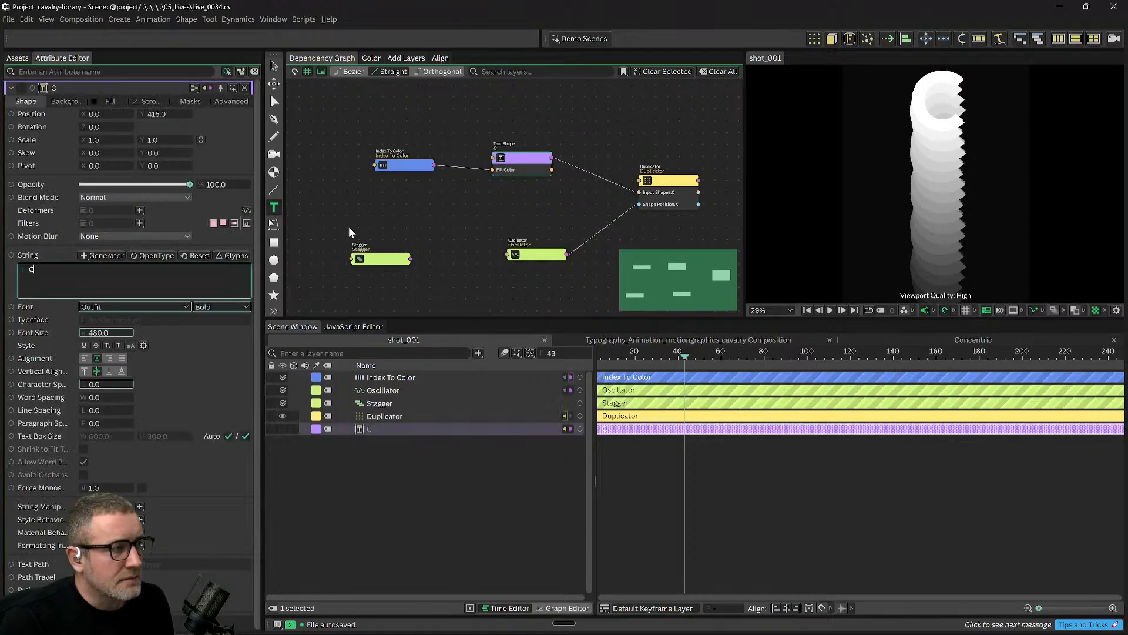
{"action": "left_click_drag", "start_coordinate": [511, 215], "coordinate": [504, 214]}
{"action": "left_click", "coordinate": [504, 213]}
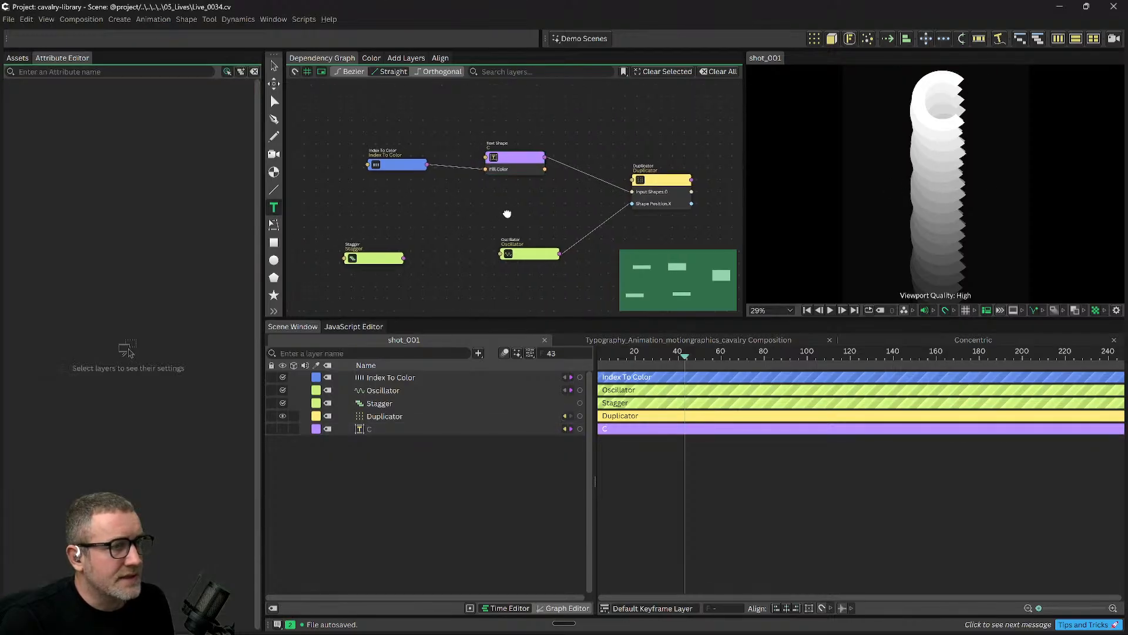
{"action": "left_click", "coordinate": [504, 157]}
{"action": "scroll", "coordinate": [911, 178], "scroll_direction": "up", "scroll_amount": 3}
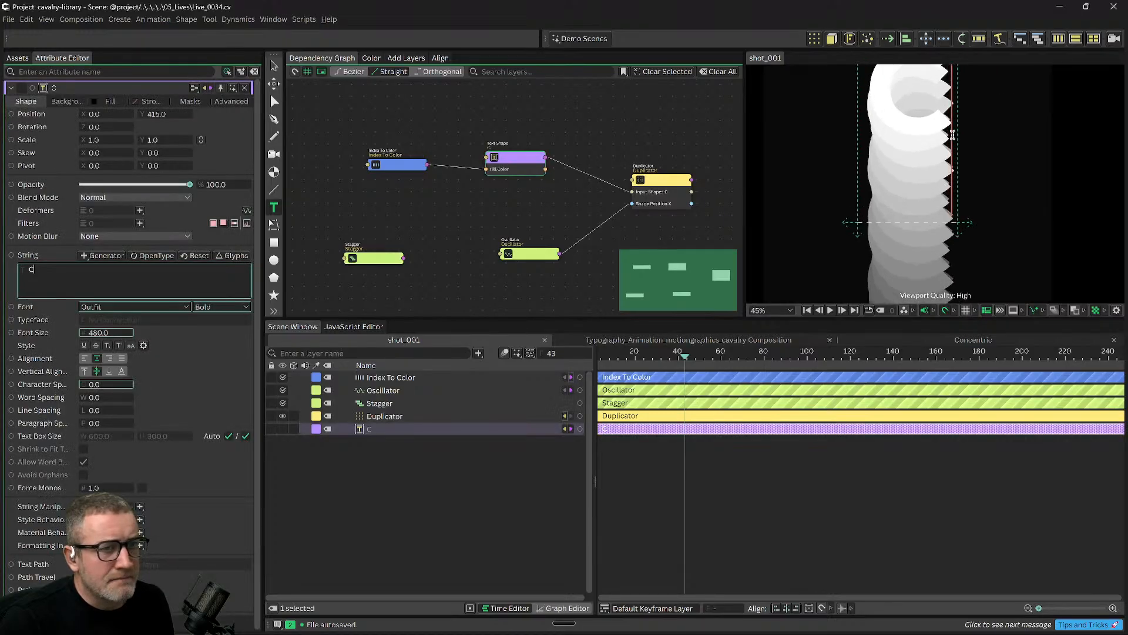
{"action": "scroll", "coordinate": [1008, 151], "scroll_direction": "up", "scroll_amount": 3}
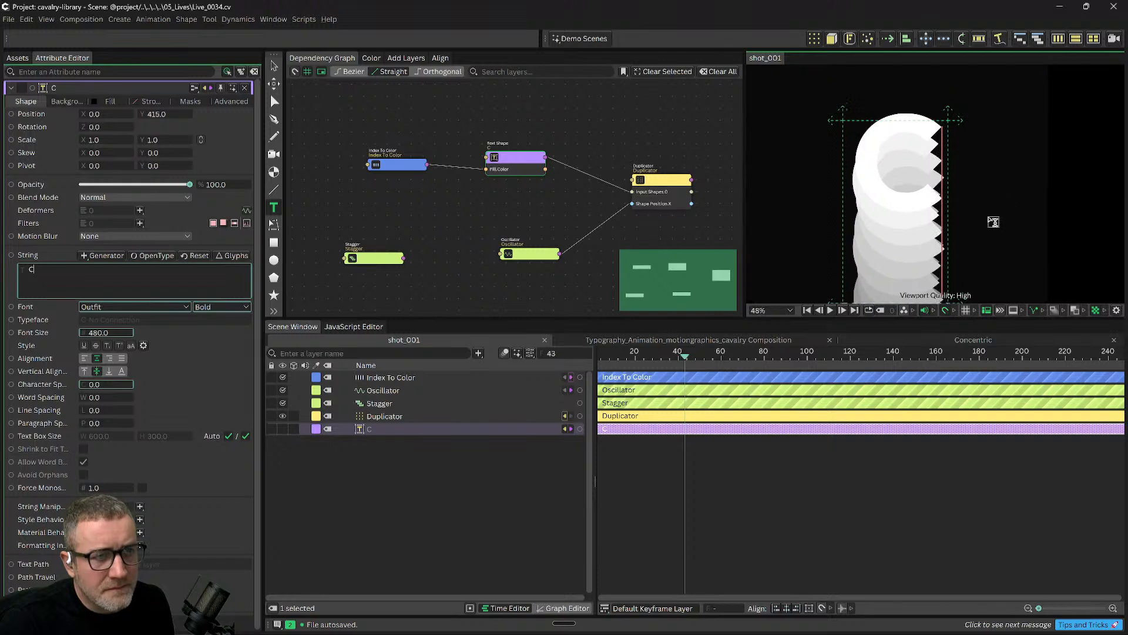
{"action": "scroll", "coordinate": [986, 222], "scroll_direction": "up", "scroll_amount": 1}
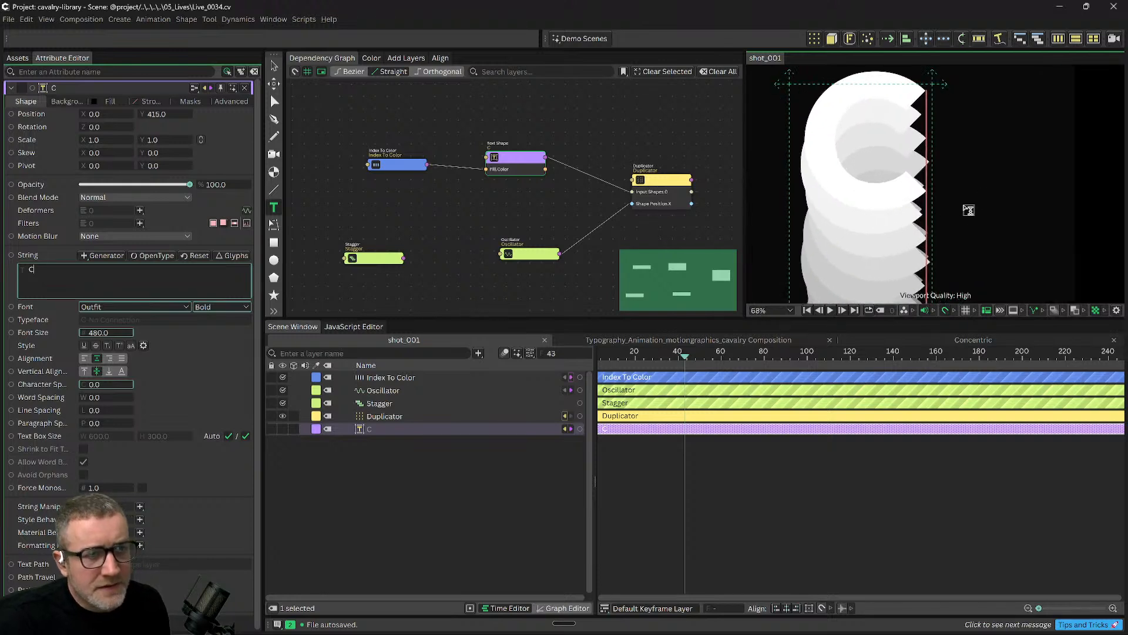
{"action": "scroll", "coordinate": [1008, 222], "scroll_direction": "down", "scroll_amount": 4}
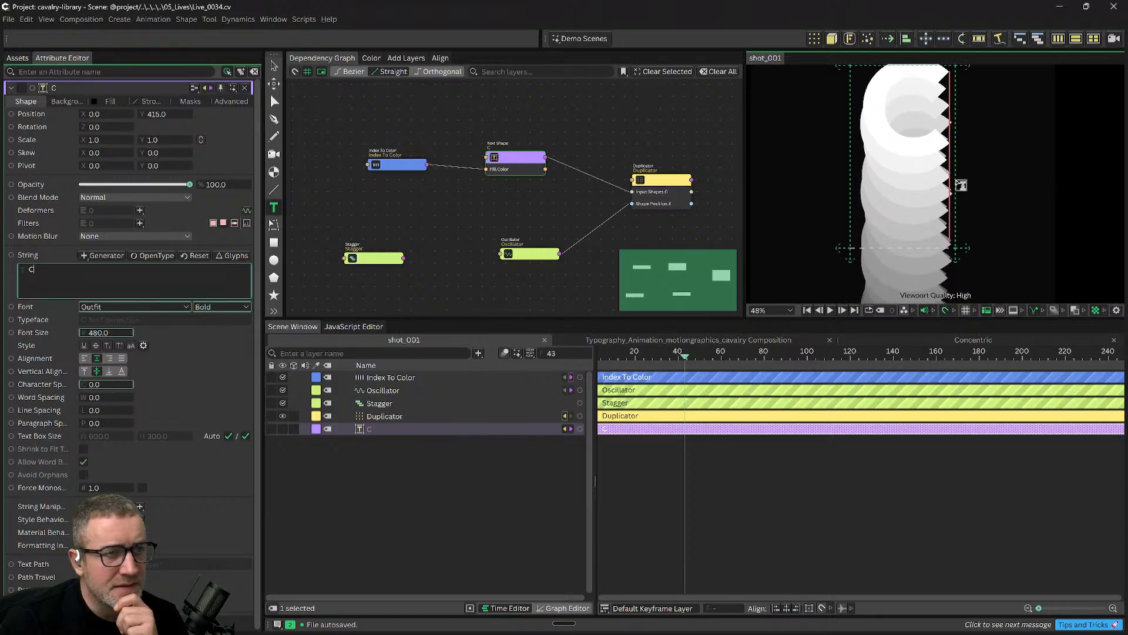
{"action": "scroll", "coordinate": [981, 185], "scroll_direction": "down", "scroll_amount": 2}
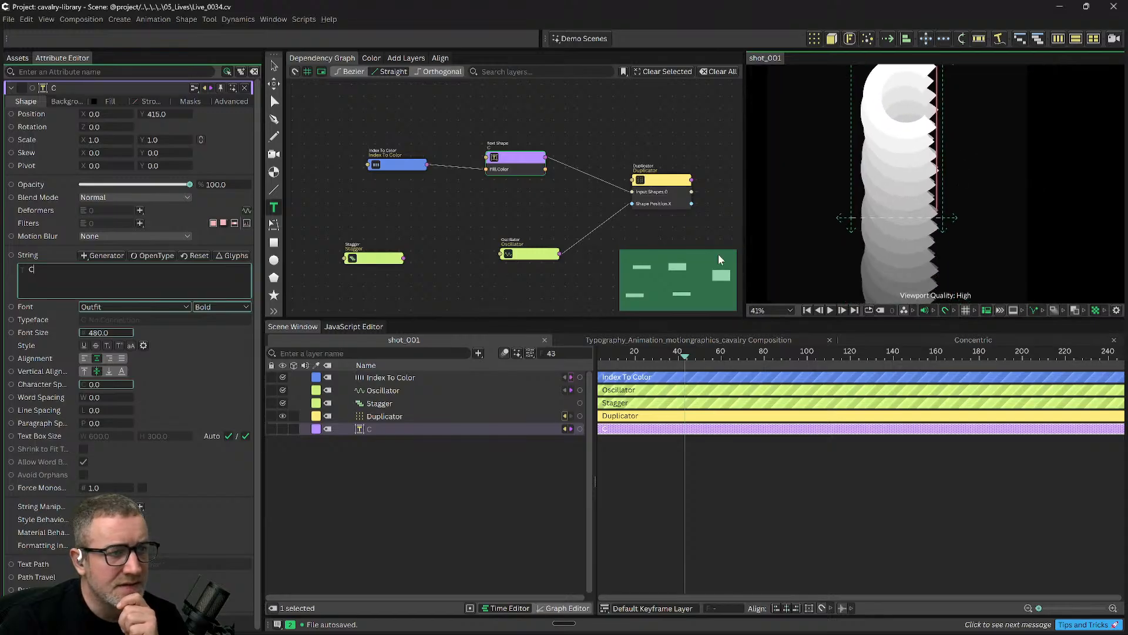
Set the Duplicator's Size to 1011.
{"action": "left_click", "coordinate": [553, 255]}
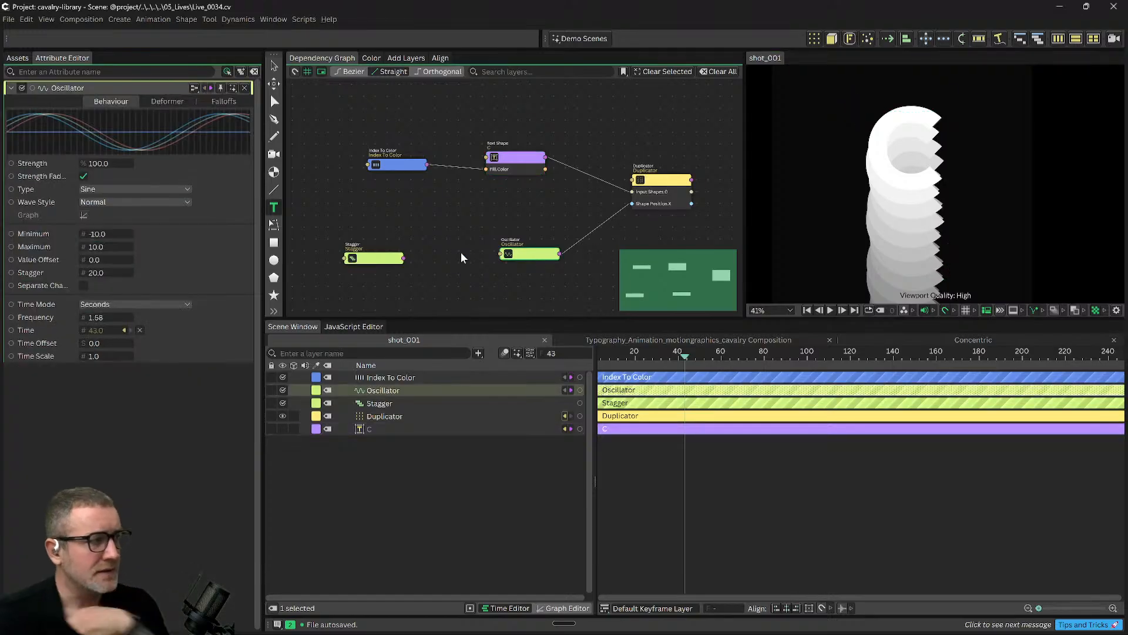
{"action": "left_click", "coordinate": [663, 186]}
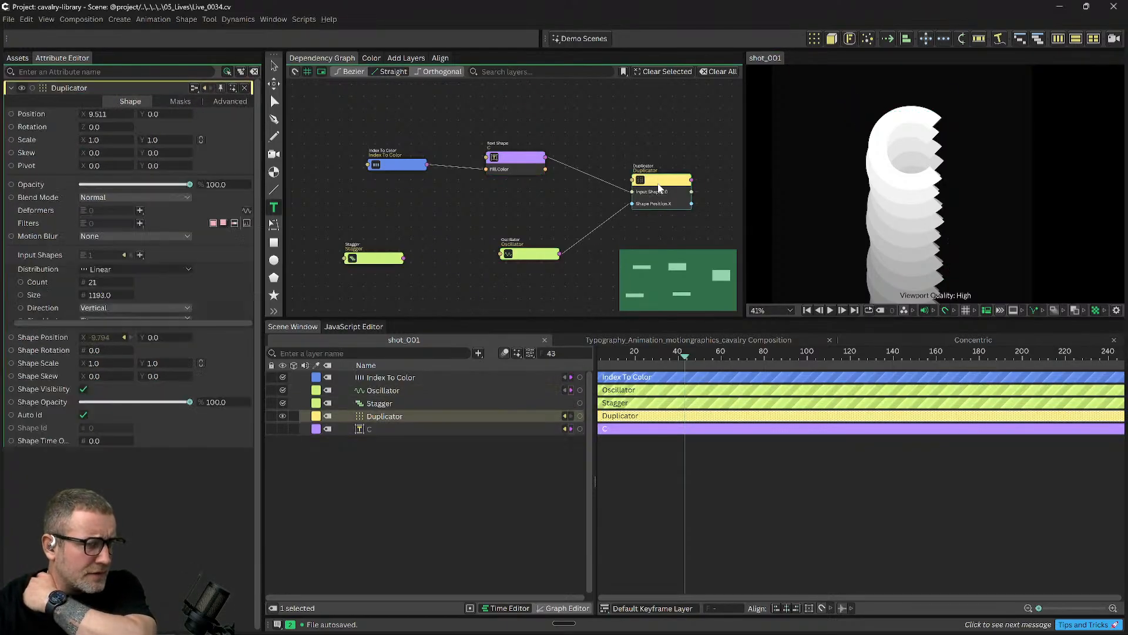
{"action": "left_click_drag", "start_coordinate": [113, 301], "coordinate": [12, 350]}
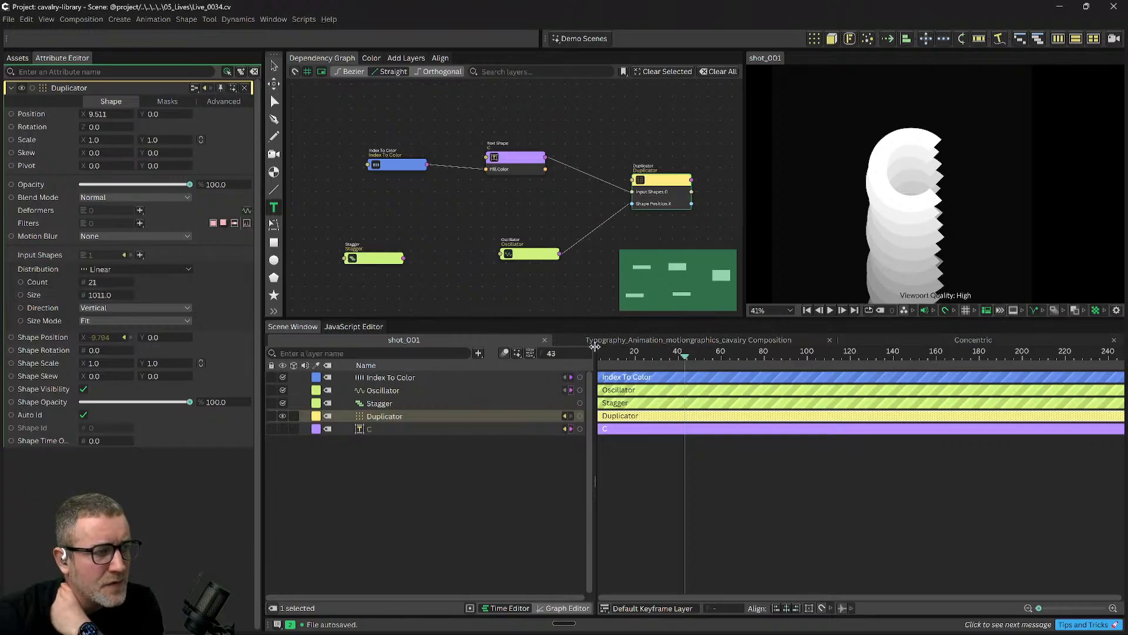
{"action": "scroll", "coordinate": [968, 131], "scroll_direction": "down", "scroll_amount": 3}
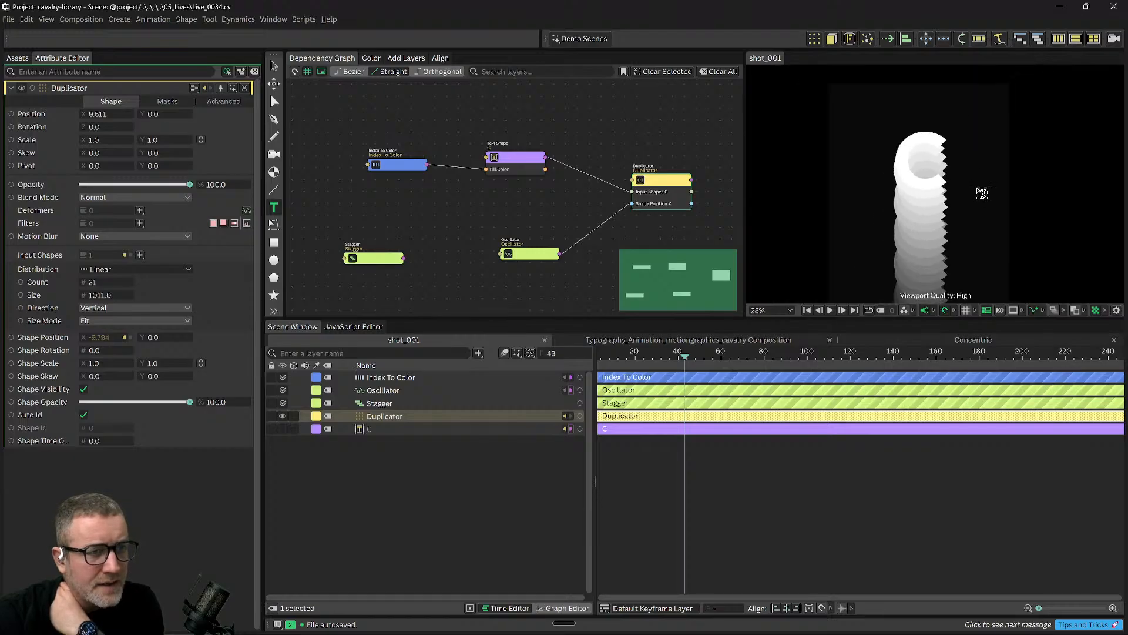
Compare the shot_001 letter stack with the Typography_Animation_motiongraphics_cavalry reference composition.
{"action": "left_click", "coordinate": [778, 340]}
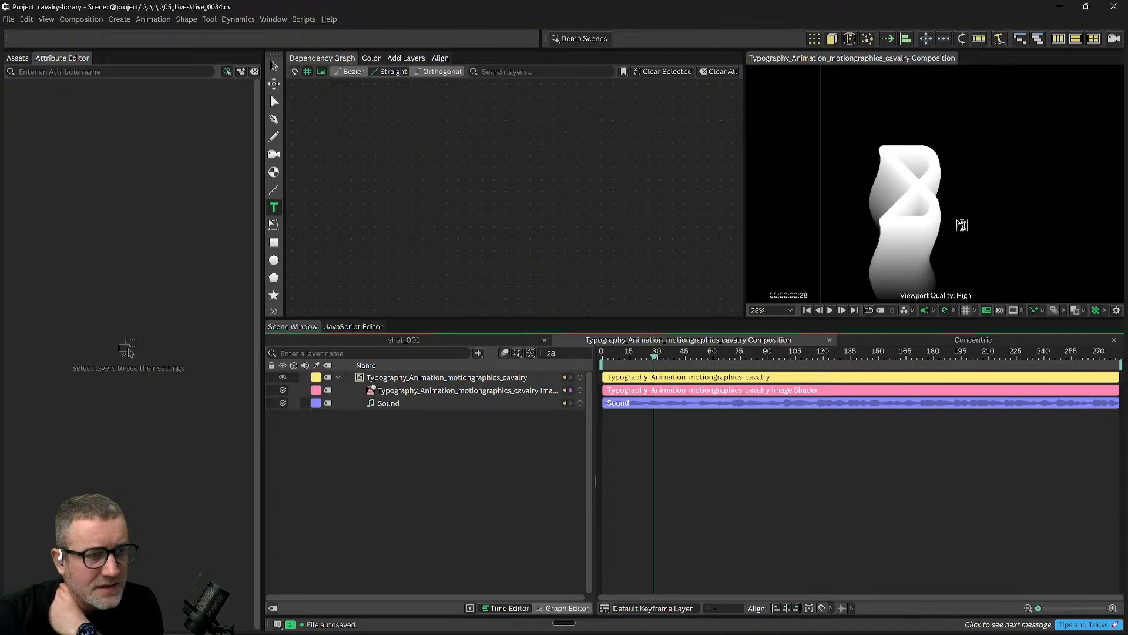
{"action": "left_click", "coordinate": [916, 338]}
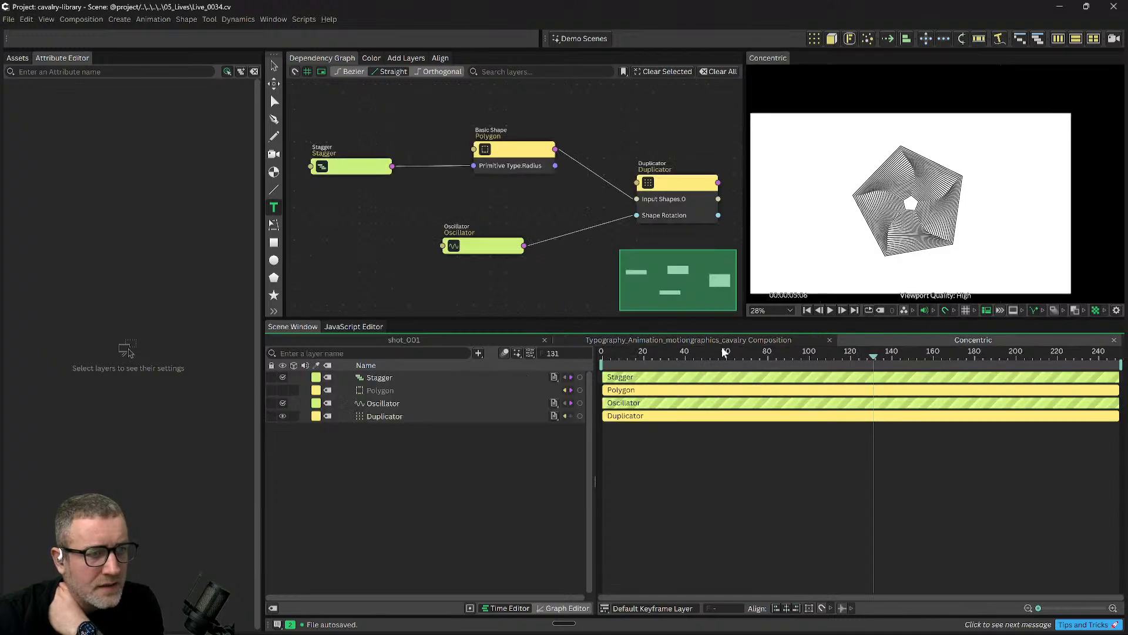
{"action": "left_click", "coordinate": [450, 341]}
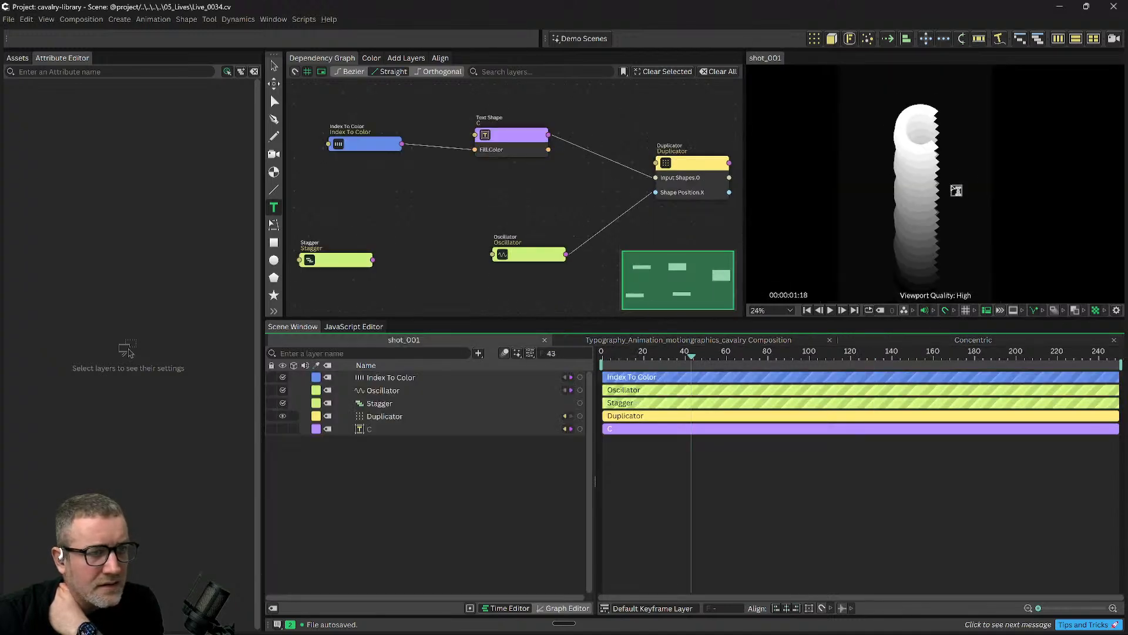
{"action": "left_click", "coordinate": [950, 338]}
{"action": "left_click", "coordinate": [689, 340]}
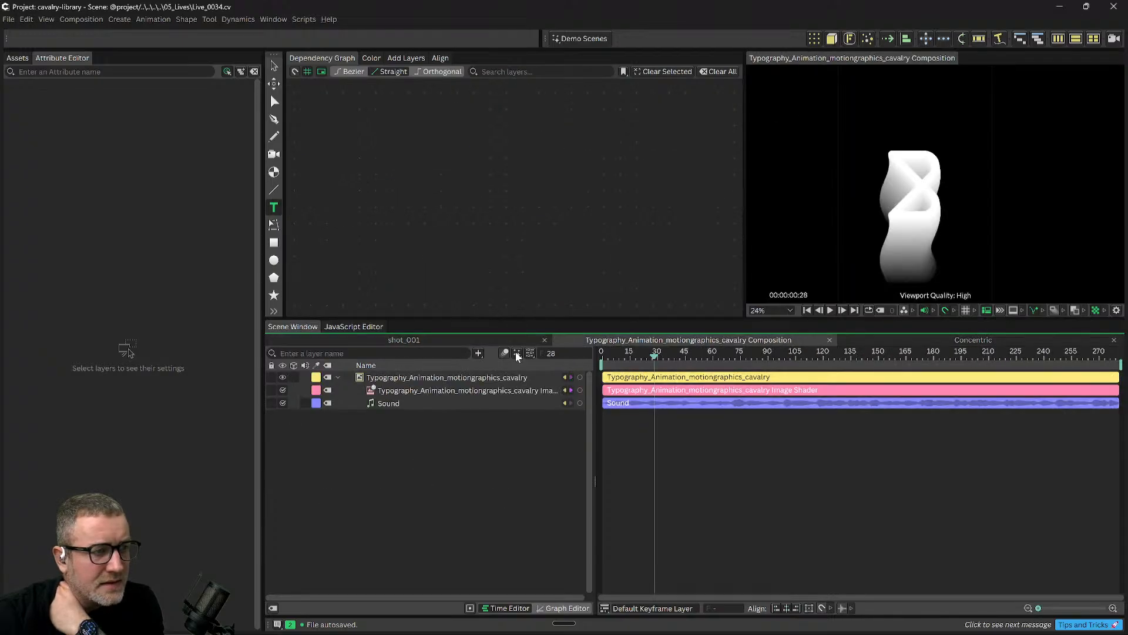
{"action": "left_click", "coordinate": [416, 341]}
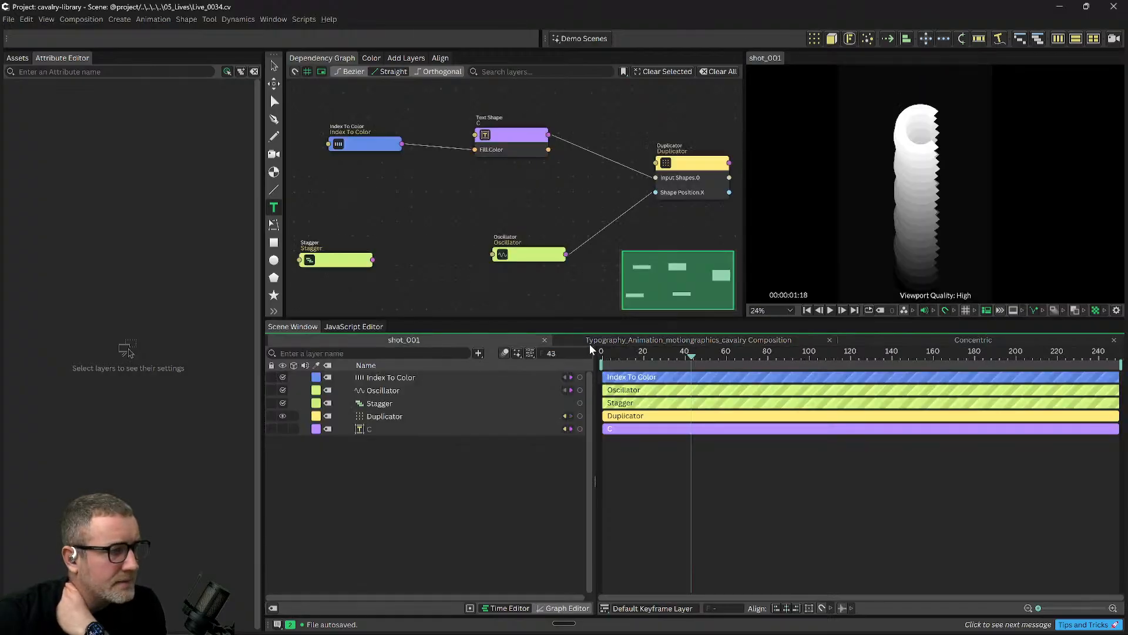
Check the Index To Color settings and shift the Oscillator node slightly toward the Stagger node.
{"action": "left_click", "coordinate": [382, 379]}
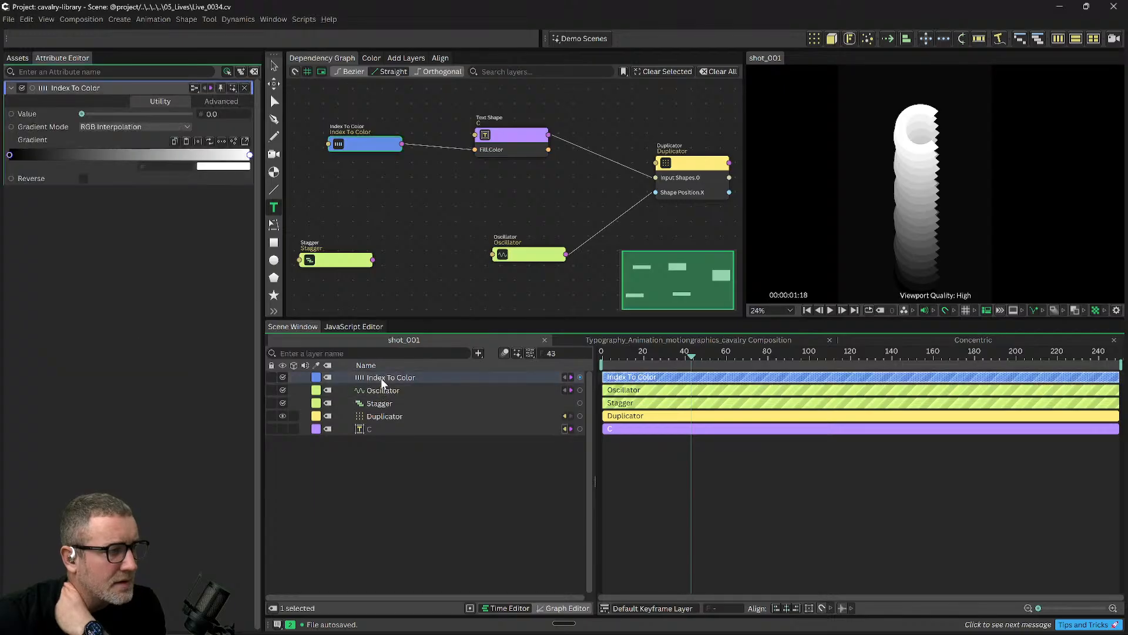
{"action": "scroll", "coordinate": [474, 217], "scroll_direction": "down", "scroll_amount": 2}
{"action": "left_click_drag", "start_coordinate": [339, 189], "coordinate": [356, 207]}
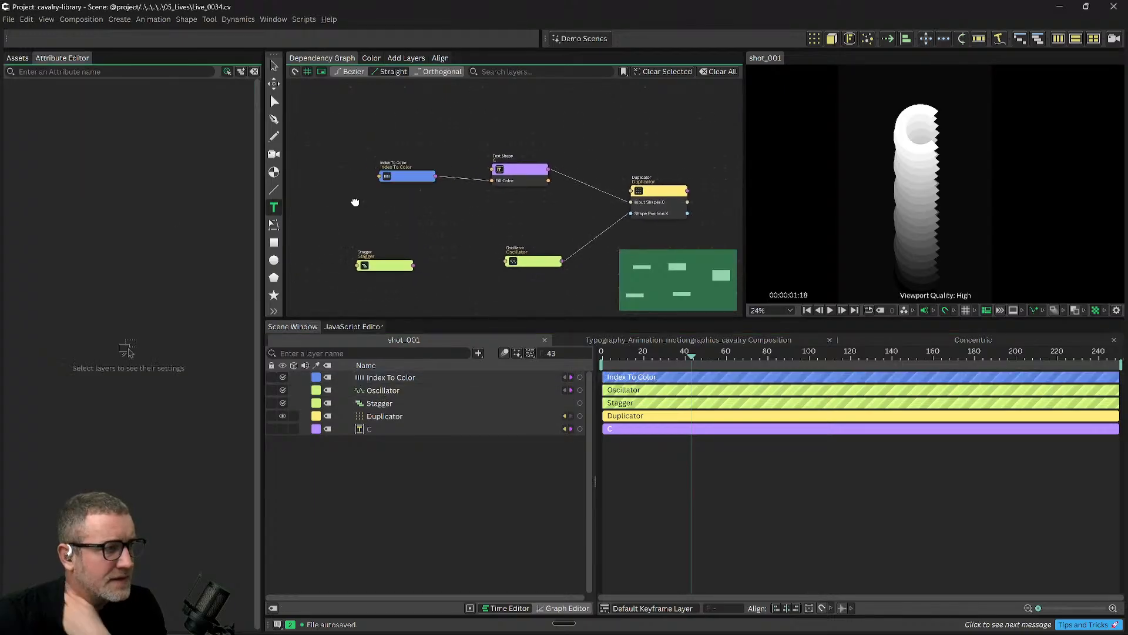
{"action": "left_click_drag", "start_coordinate": [533, 262], "coordinate": [551, 285]}
{"action": "left_click", "coordinate": [502, 260]}
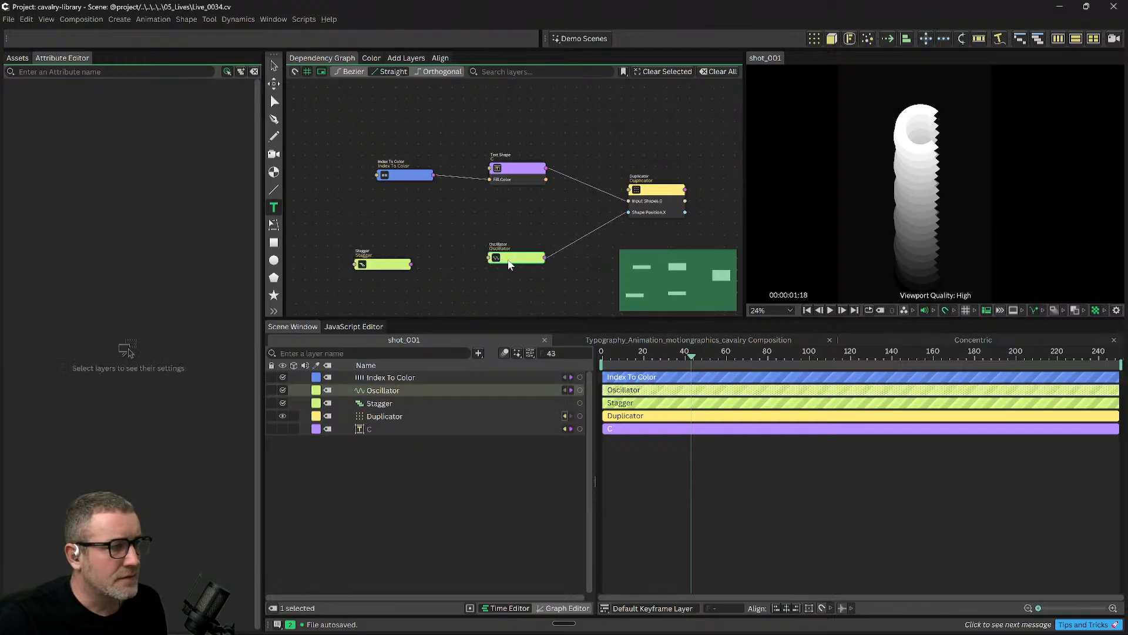
Try a different Maximum on the Oscillator, undo it, and set its Frequency to -0.18.
{"action": "left_click_drag", "start_coordinate": [104, 247], "coordinate": [177, 252]}
{"action": "key", "text": "ctrl+z"}
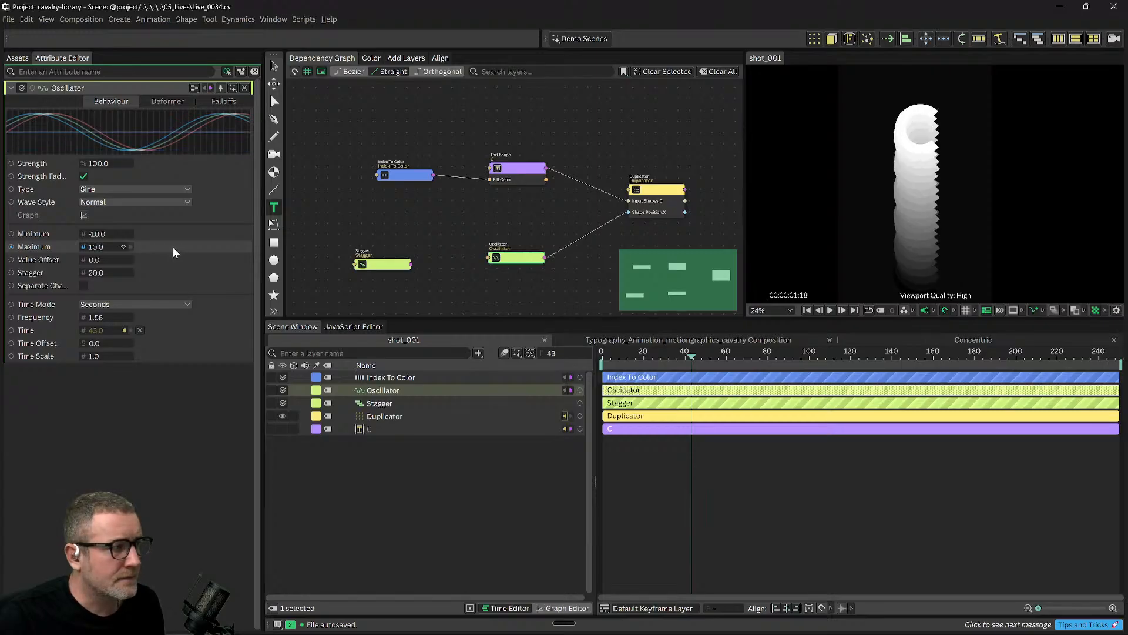
{"action": "mouse_move", "coordinate": [97, 317]}
{"action": "left_mouse_down"}
{"action": "mouse_move", "coordinate": [259, 304]}
{"action": "mouse_move", "coordinate": [5, 322]}
{"action": "left_mouse_up"}
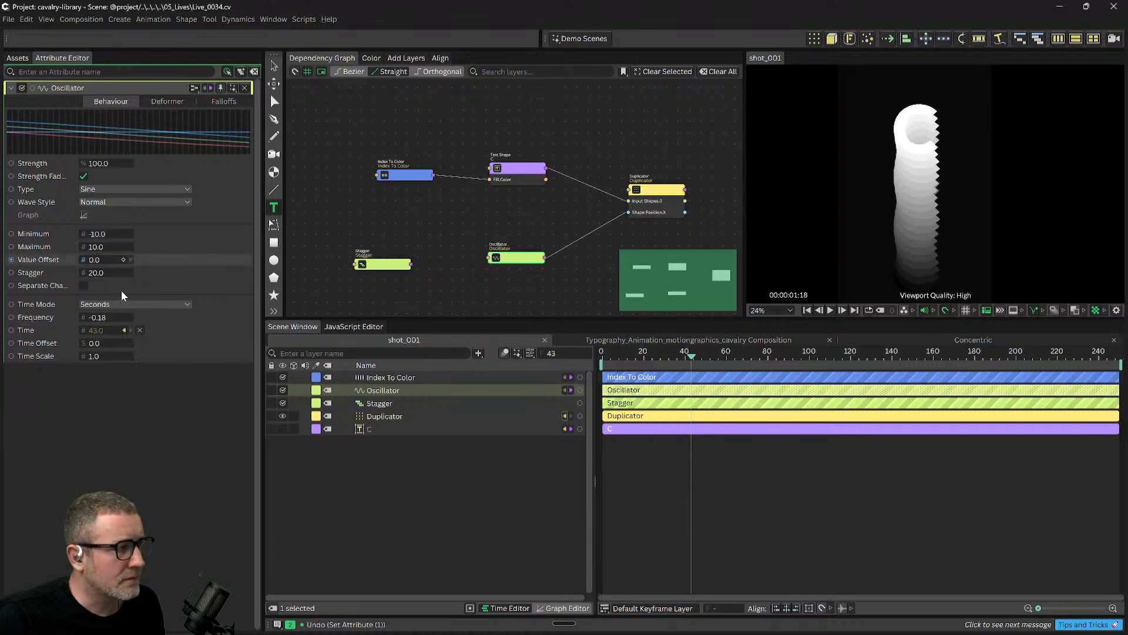
Set the Oscillator's Stagger to 14.74, its Minimum to -14 and its Maximum to 38.
{"action": "left_click_drag", "start_coordinate": [97, 272], "coordinate": [3, 257]}
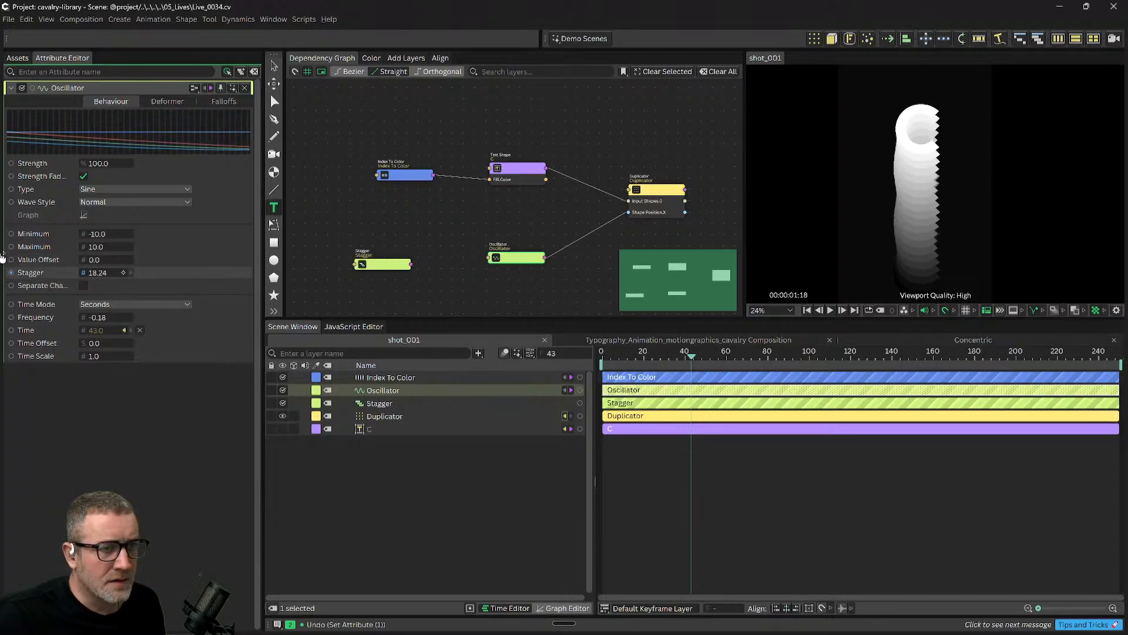
{"action": "left_click_drag", "start_coordinate": [101, 276], "coordinate": [2, 277]}
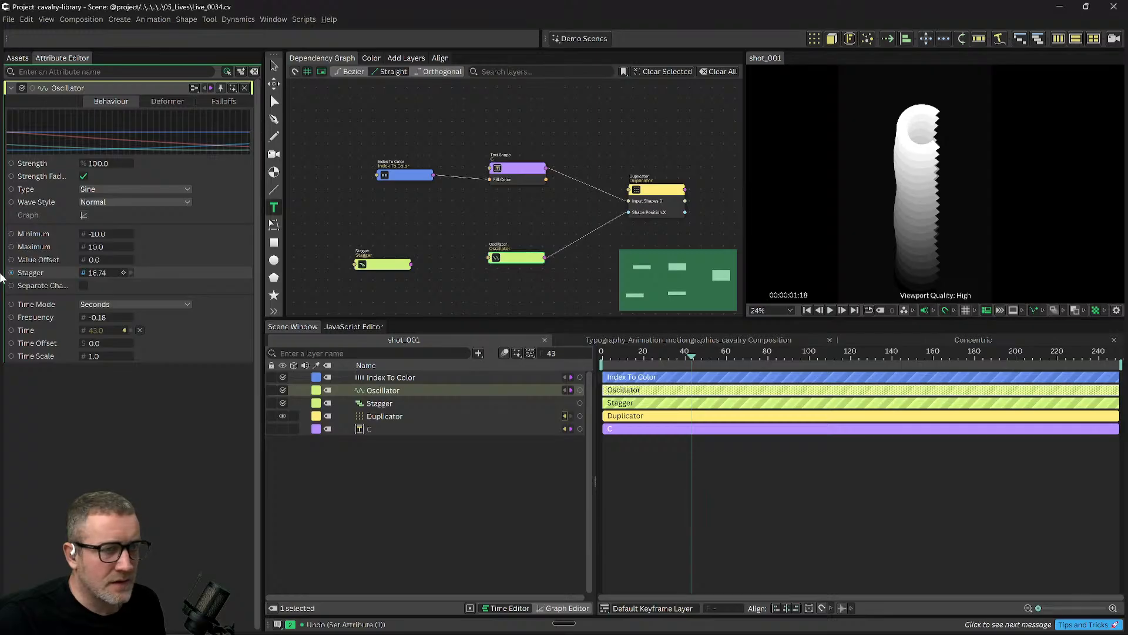
{"action": "left_click_drag", "start_coordinate": [94, 272], "coordinate": [94, 238]}
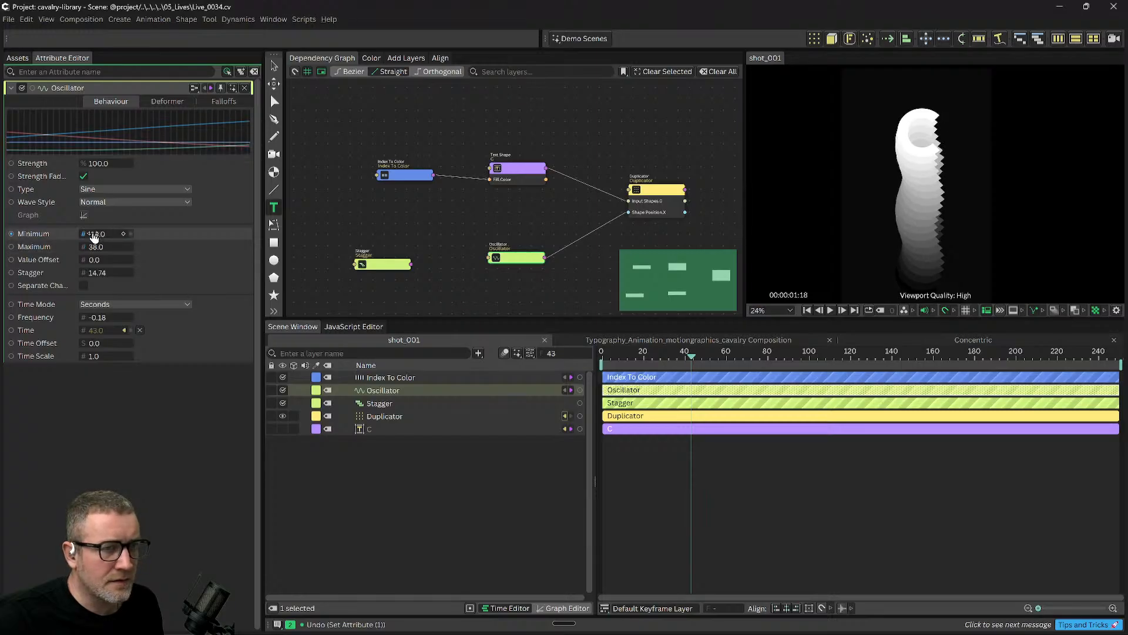
Set the Oscillator's Frequency to 0.07, previewing the letter stack's motion before and after the change.
{"action": "key", "text": "space"}
{"action": "key", "text": "space"}
{"action": "left_click_drag", "start_coordinate": [713, 358], "coordinate": [683, 356]}
{"action": "left_click_drag", "start_coordinate": [101, 320], "coordinate": [121, 325]}
{"action": "key", "text": "space"}
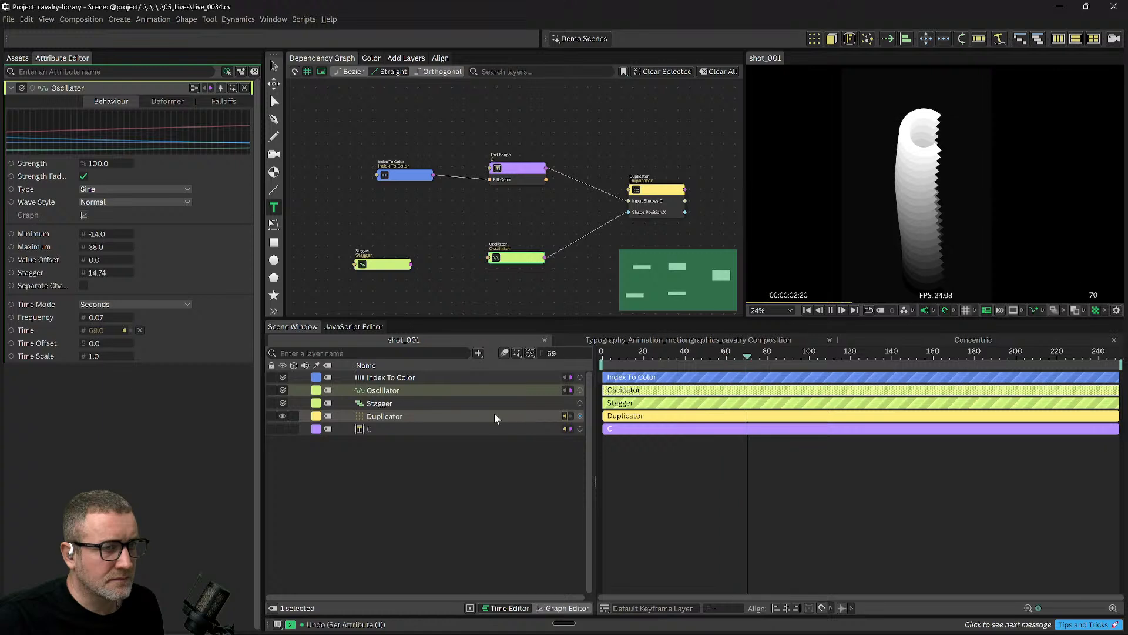
Set the Oscillator's Frequency to 0.2, checking the playback between attempts.
{"action": "left_click", "coordinate": [99, 319]}
{"action": "type", "text": ".2"}
{"action": "key", "text": "Return"}
{"action": "key", "text": "BackSpace"}
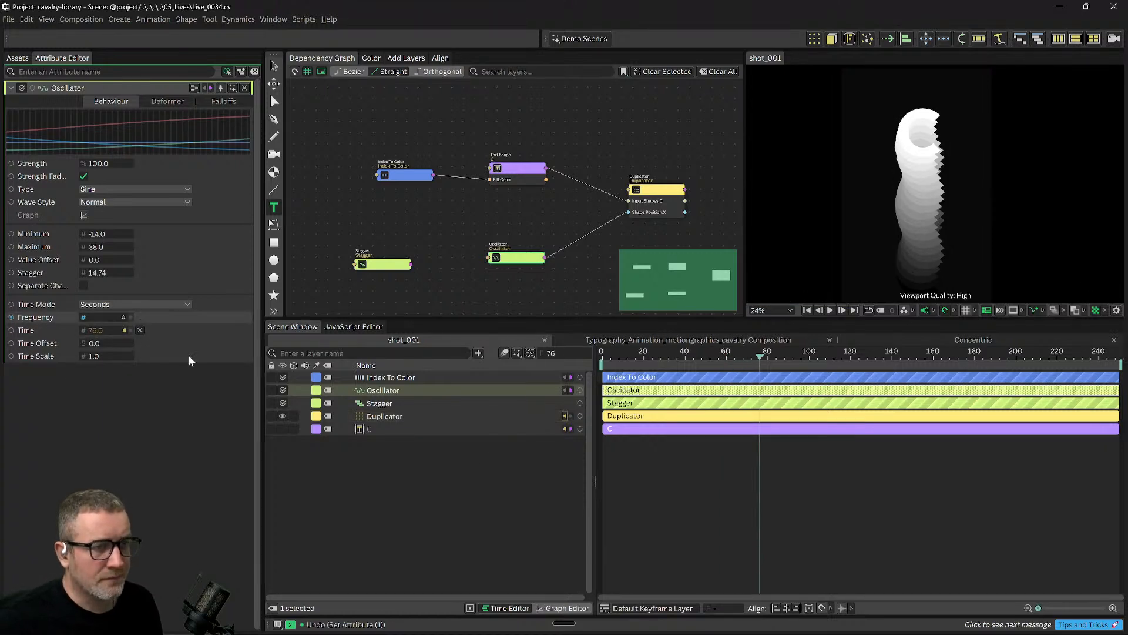
{"action": "left_click_drag", "start_coordinate": [664, 360], "coordinate": [570, 358]}
{"action": "key", "text": "space"}
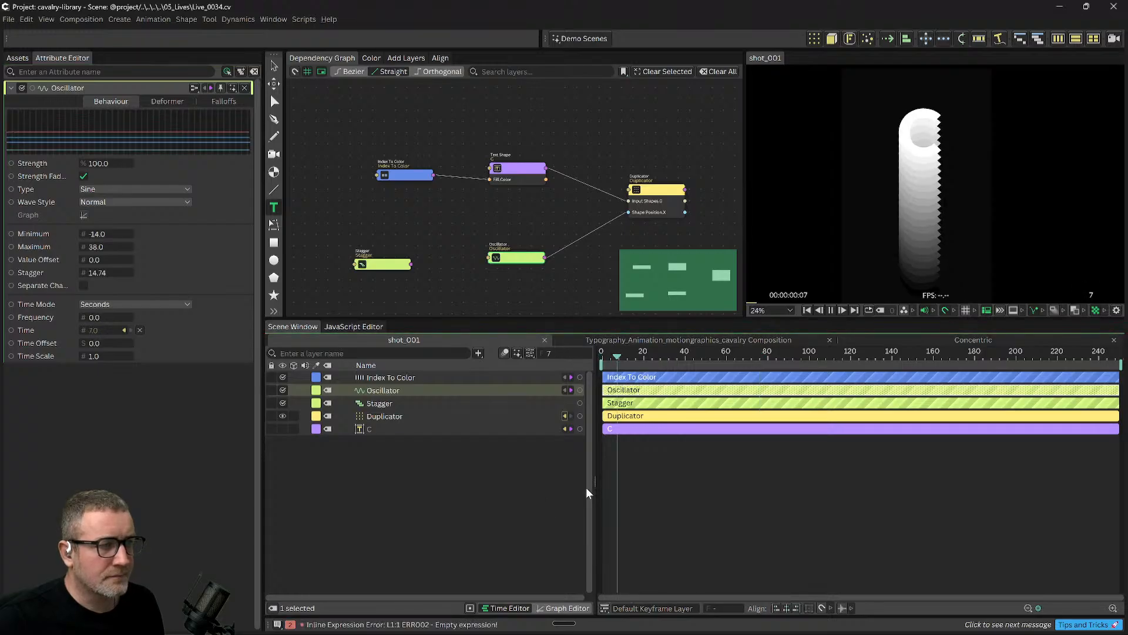
{"action": "left_click", "coordinate": [94, 317]}
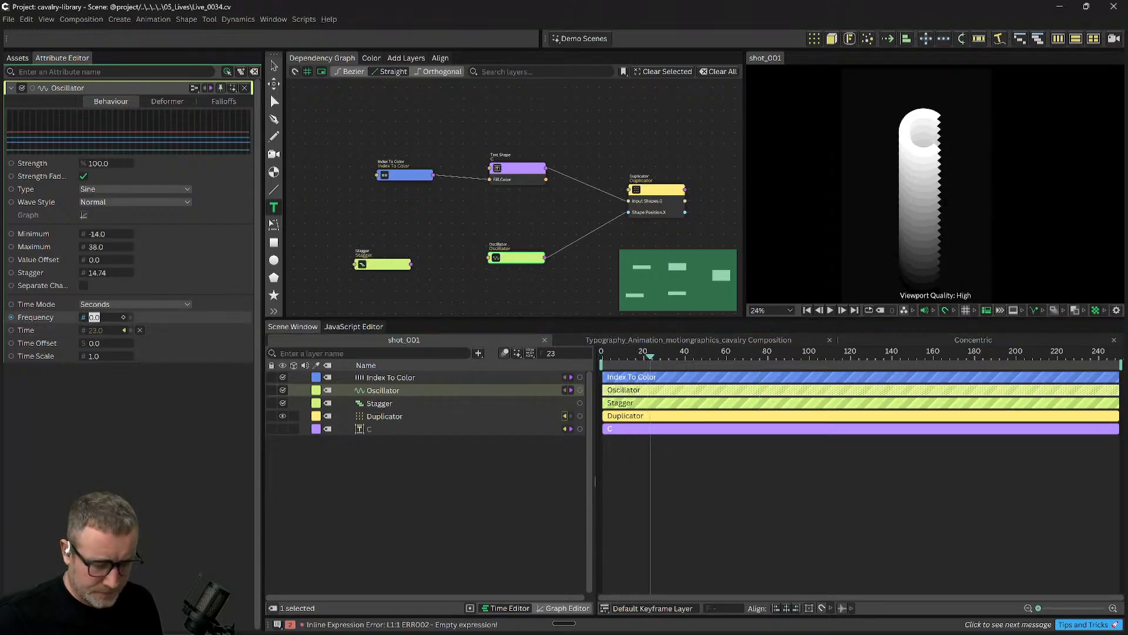
{"action": "type", "text": "0.2"}
{"action": "key", "text": "Return"}
Preview the slower wave over the early frames and review the Duplicator and Oscillator settings.
{"action": "left_click", "coordinate": [359, 502]}
{"action": "key", "text": "space"}
{"action": "left_click", "coordinate": [645, 353]}
{"action": "left_click_drag", "start_coordinate": [645, 354], "coordinate": [661, 352]}
{"action": "left_click", "coordinate": [424, 379]}
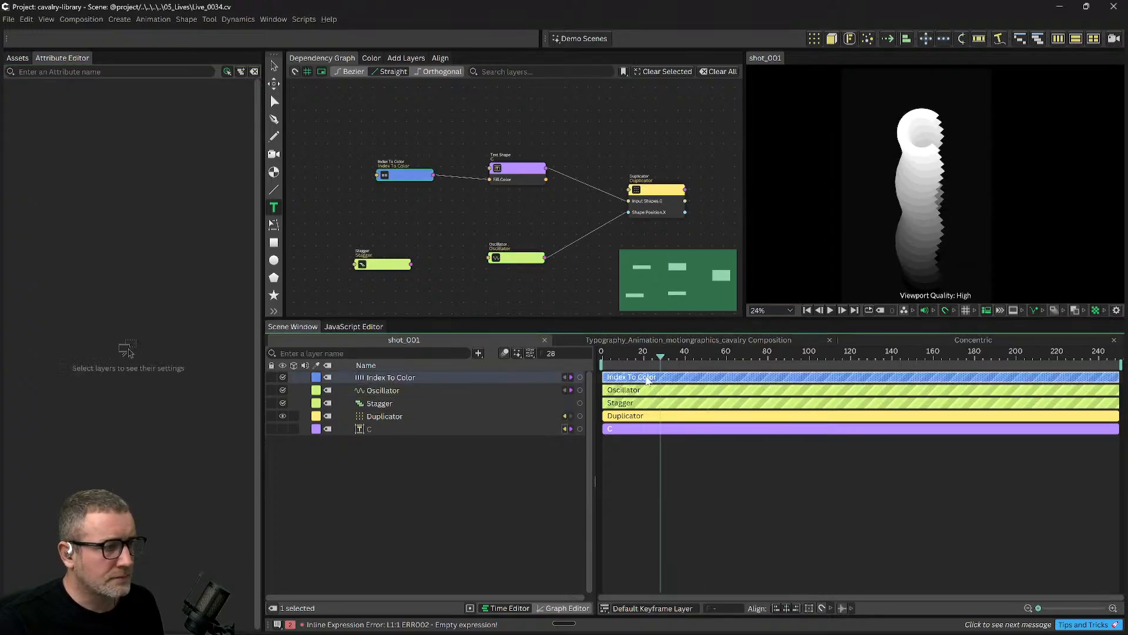
{"action": "left_click", "coordinate": [389, 417]}
{"action": "left_click", "coordinate": [386, 389]}
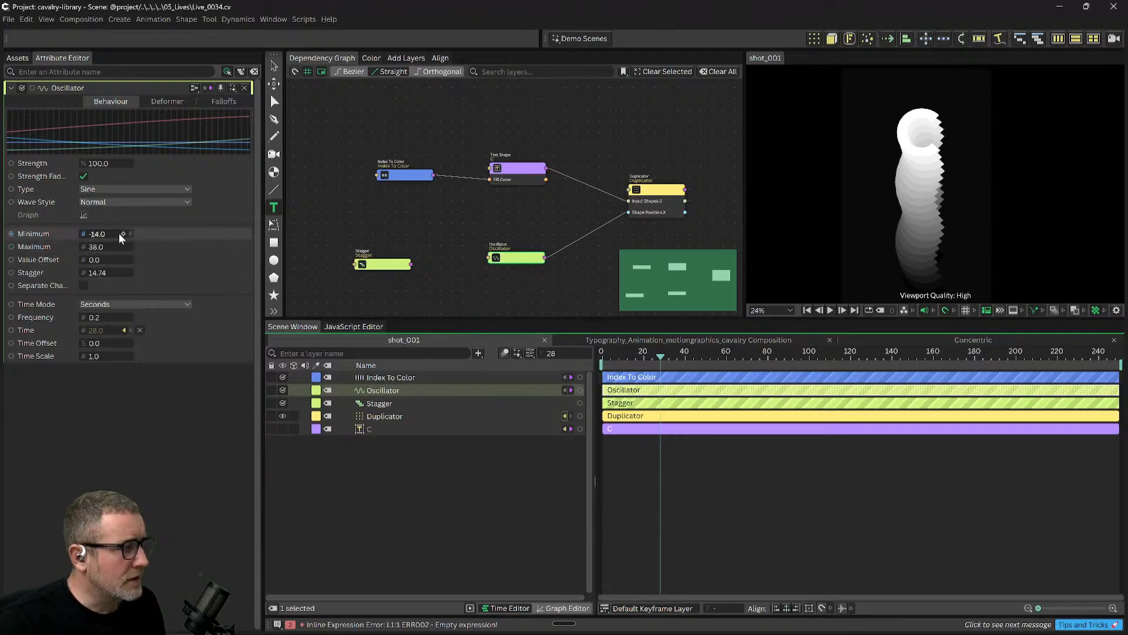
{"action": "left_click", "coordinate": [129, 246]}
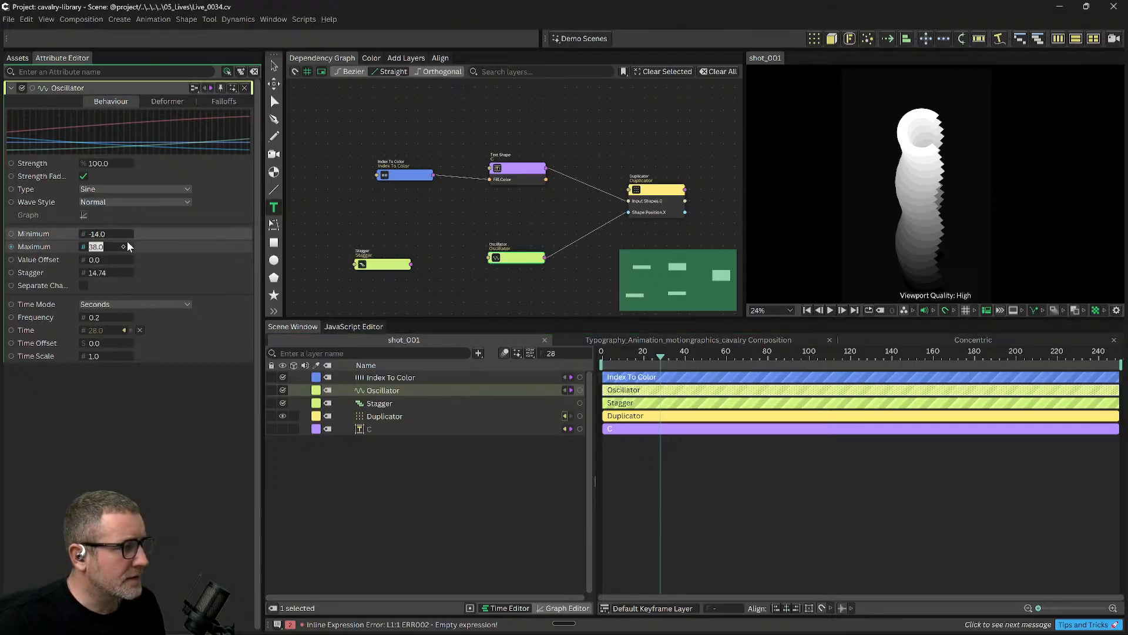
{"action": "left_click", "coordinate": [135, 440]}
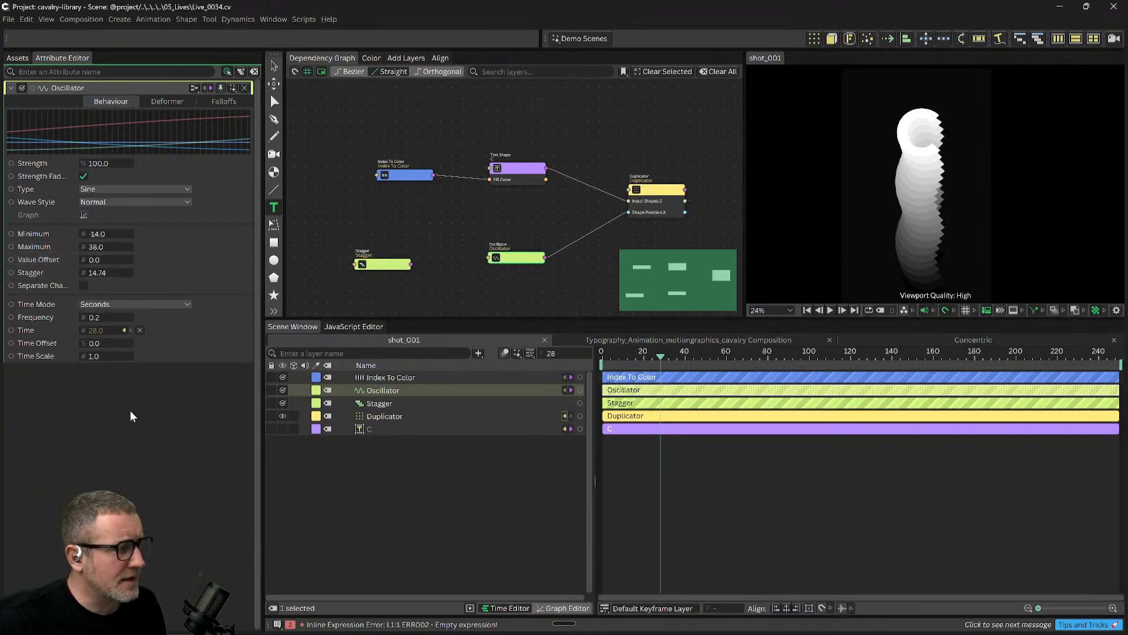
Set the Oscillator's Frequency to 1 and play back the faster sideways motion.
{"action": "left_click", "coordinate": [97, 318]}
{"action": "type", "text": "1"}
{"action": "key", "text": "Return"}
{"action": "key", "text": "space"}
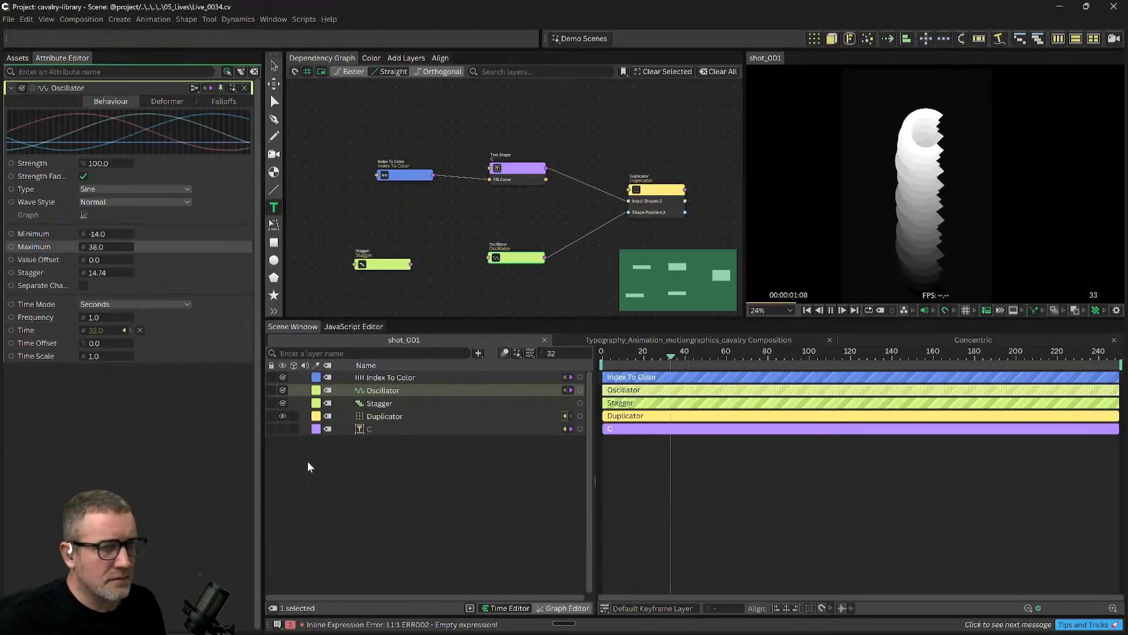
{"action": "key", "text": "space"}
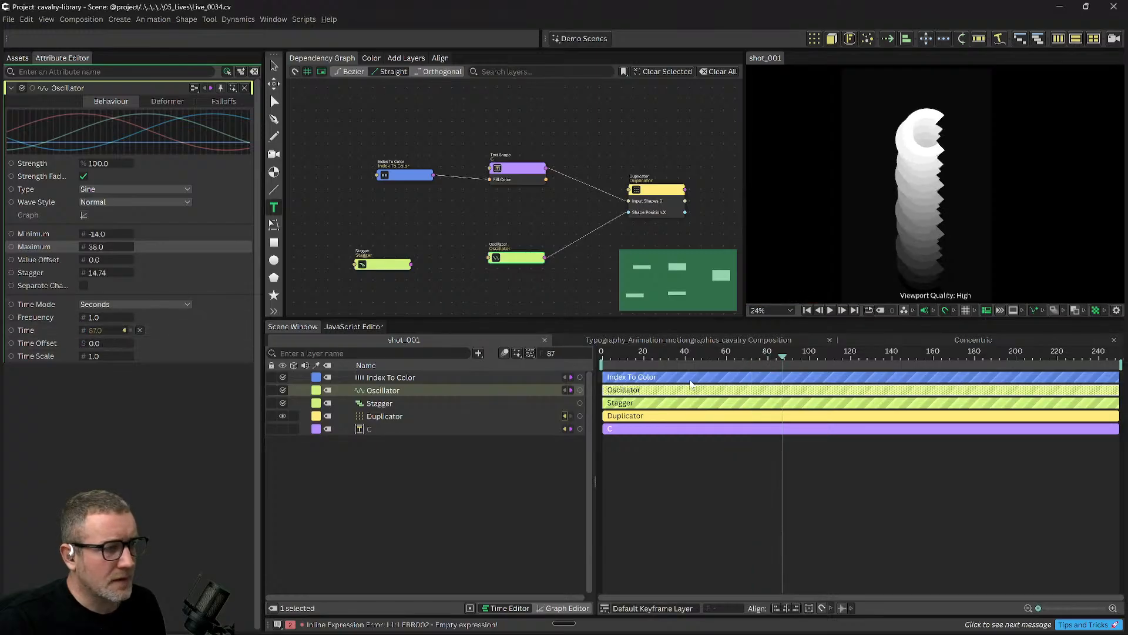
{"action": "left_click", "coordinate": [663, 359]}
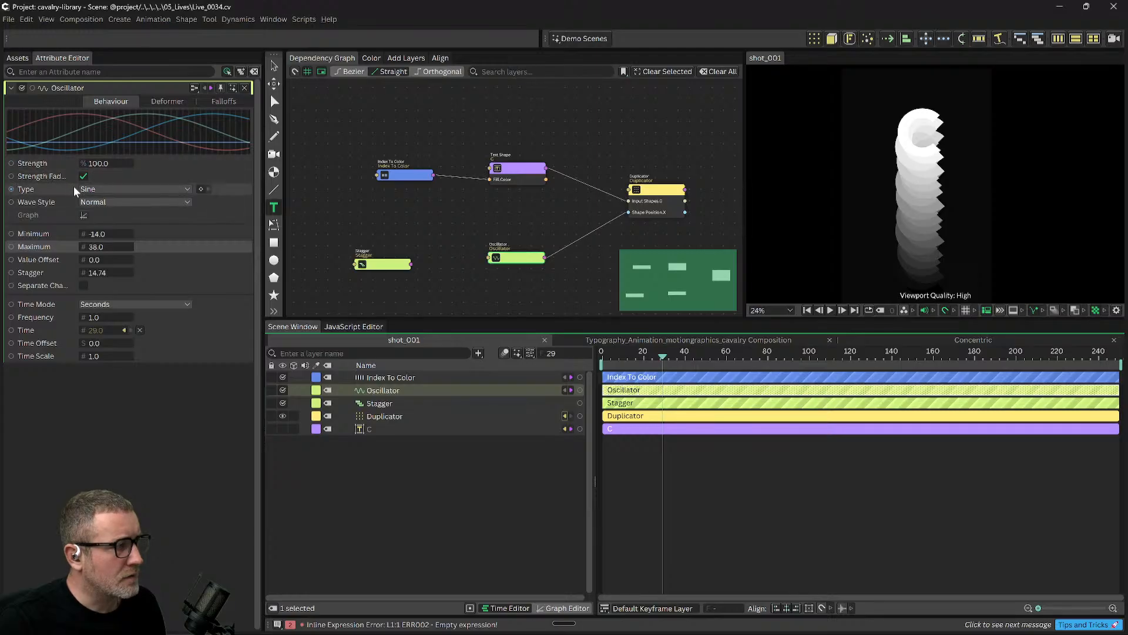
Set the Oscillator's Minimum to -38 and its Stagger to 20.09.
{"action": "left_click", "coordinate": [98, 234]}
{"action": "type", "text": "-38"}
{"action": "key", "text": "Return"}
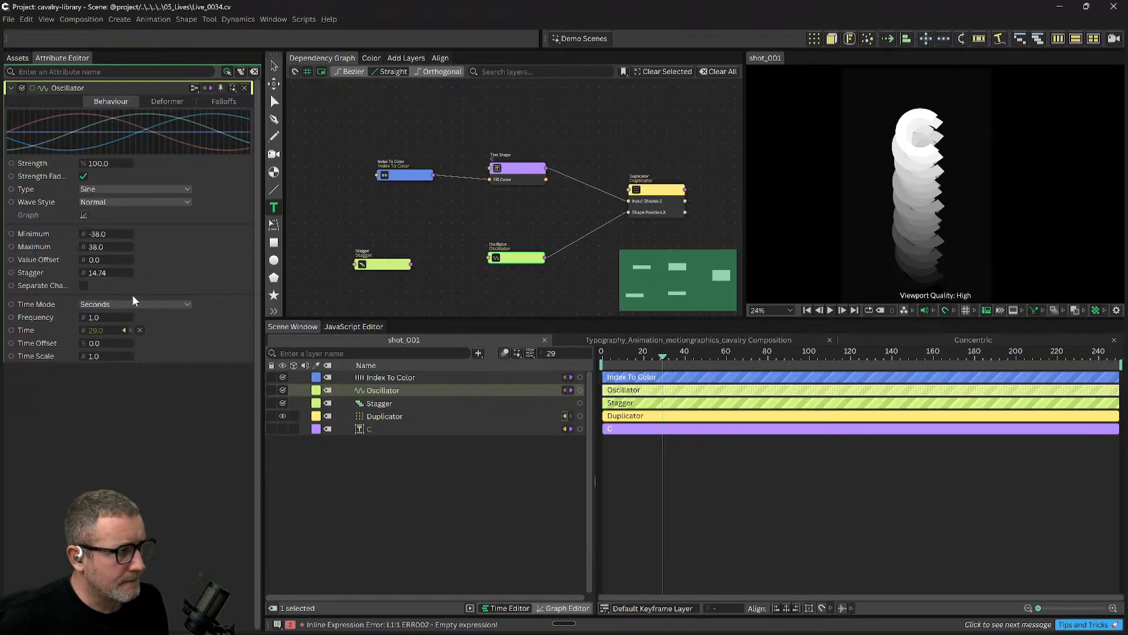
{"action": "left_click_drag", "start_coordinate": [99, 272], "coordinate": [427, 257]}
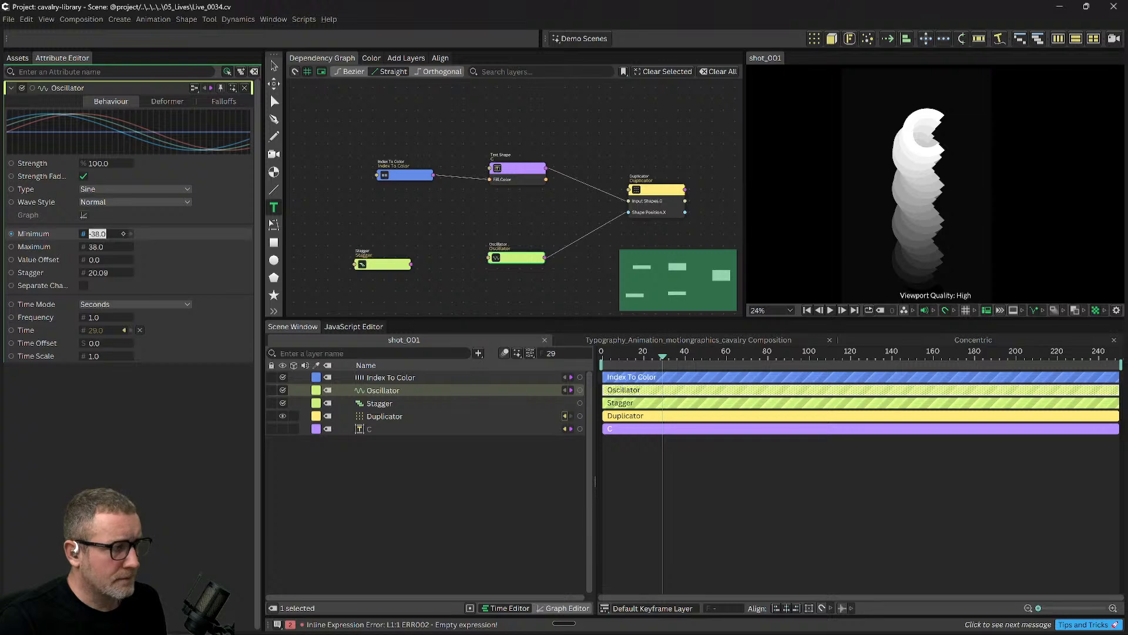
Narrow the Oscillator's range to a Minimum of -15 and a Maximum of 15, and preview the motion.
{"action": "type", "text": "-15"}
{"action": "key", "text": "Return"}
{"action": "key", "text": "Tab"}
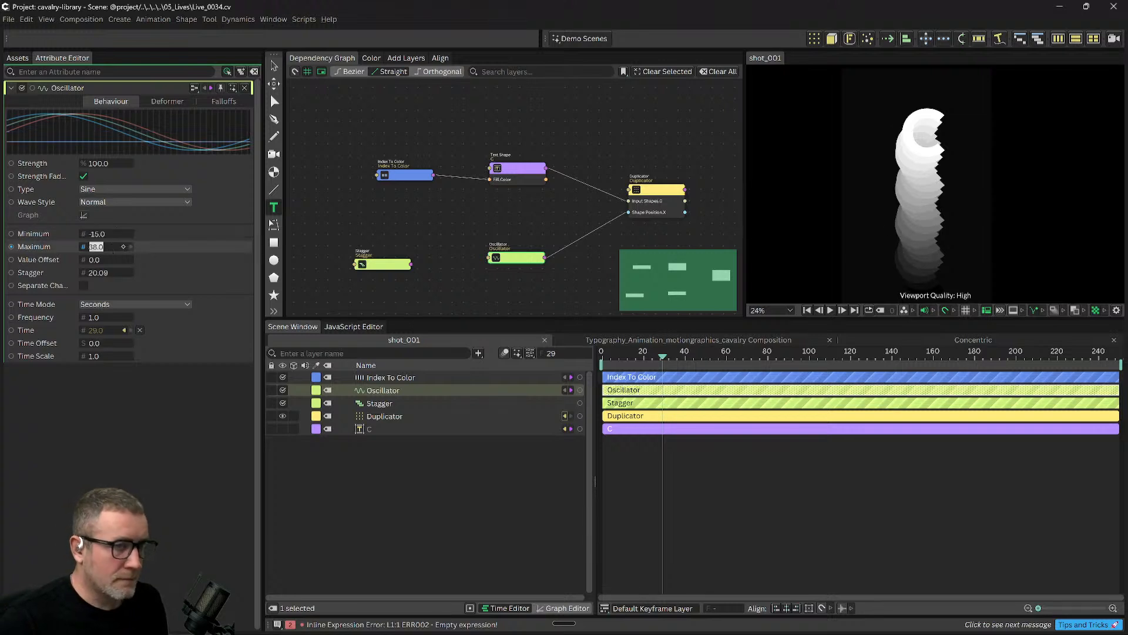
{"action": "type", "text": "15"}
{"action": "key", "text": "Return"}
{"action": "key", "text": "space"}
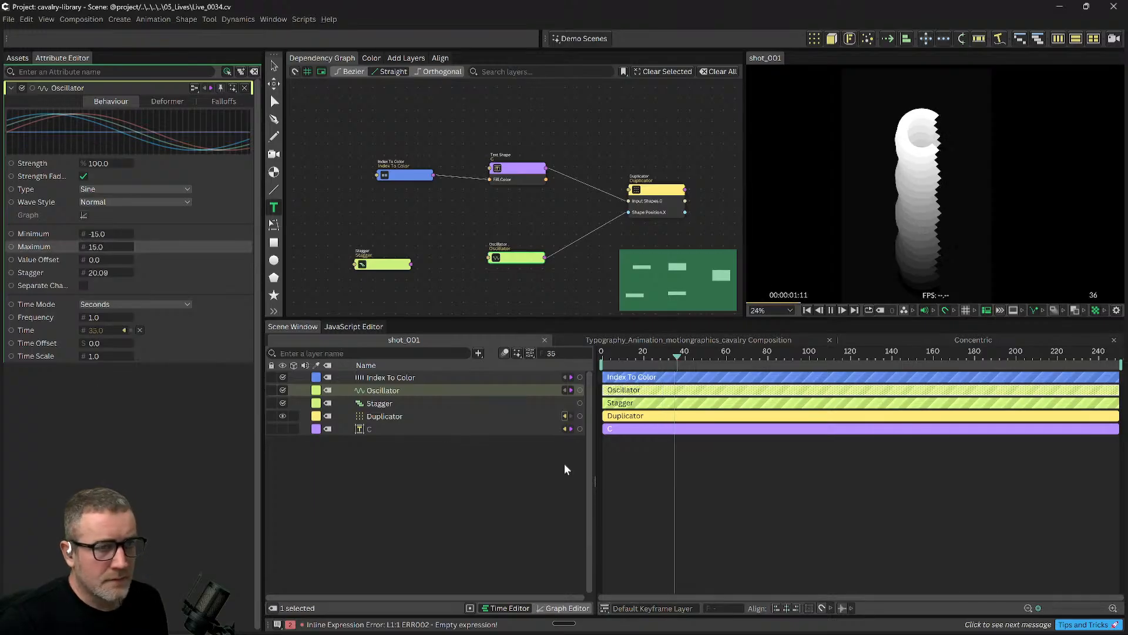
{"action": "key", "text": "space"}
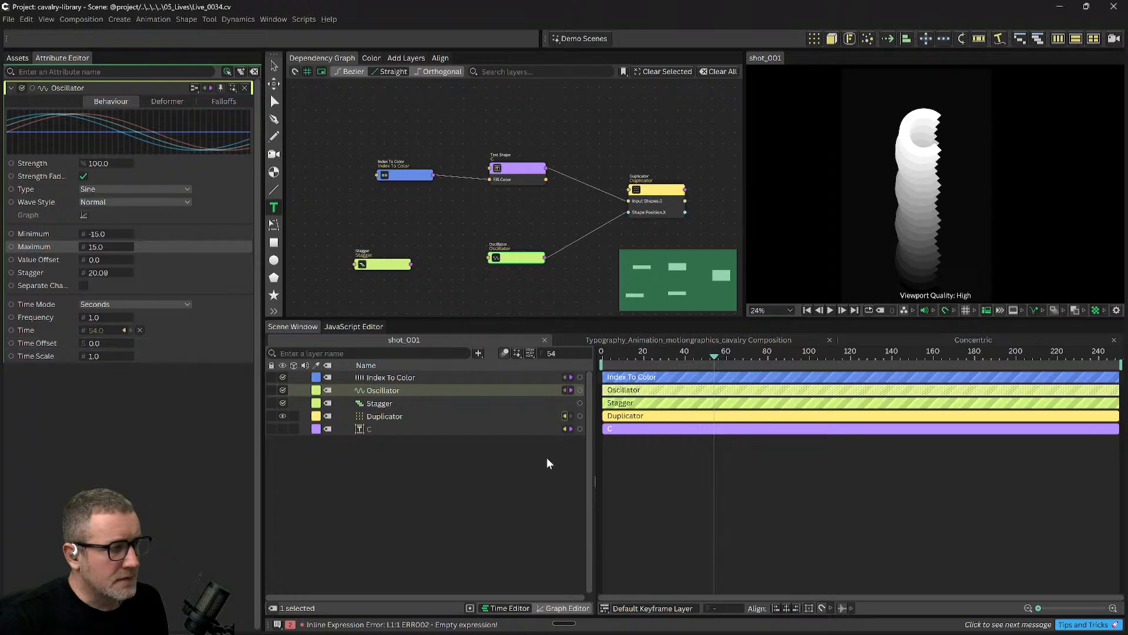
Set the Duplicator's Size to 538 and its Count to 36, and preview the tighter stack.
{"action": "left_click", "coordinate": [386, 415]}
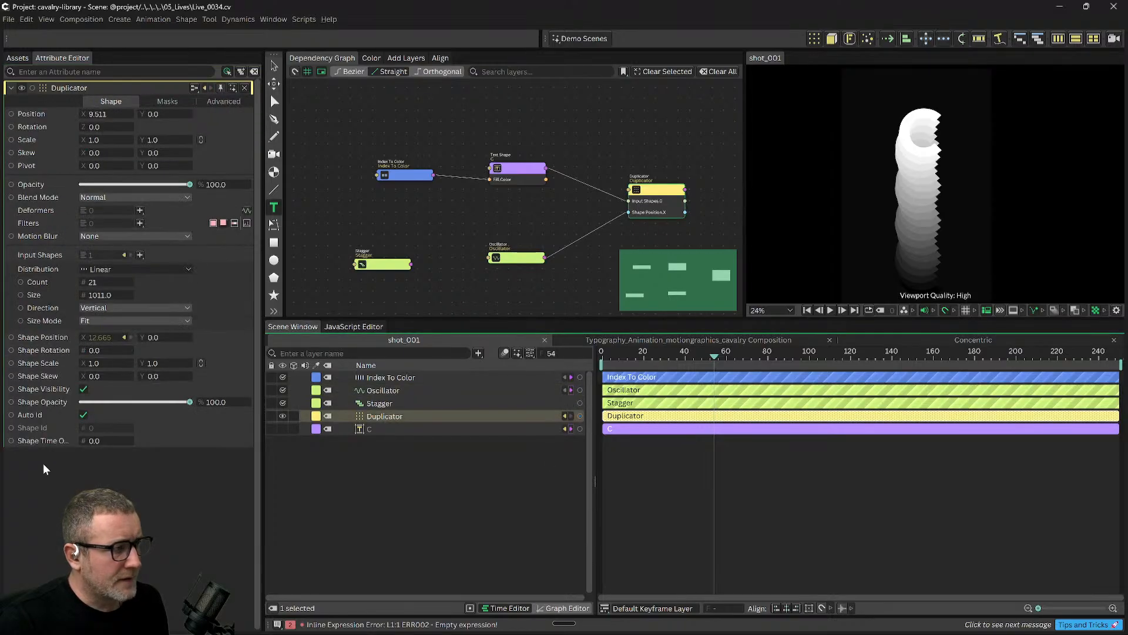
{"action": "left_click_drag", "start_coordinate": [95, 295], "coordinate": [2, 317]}
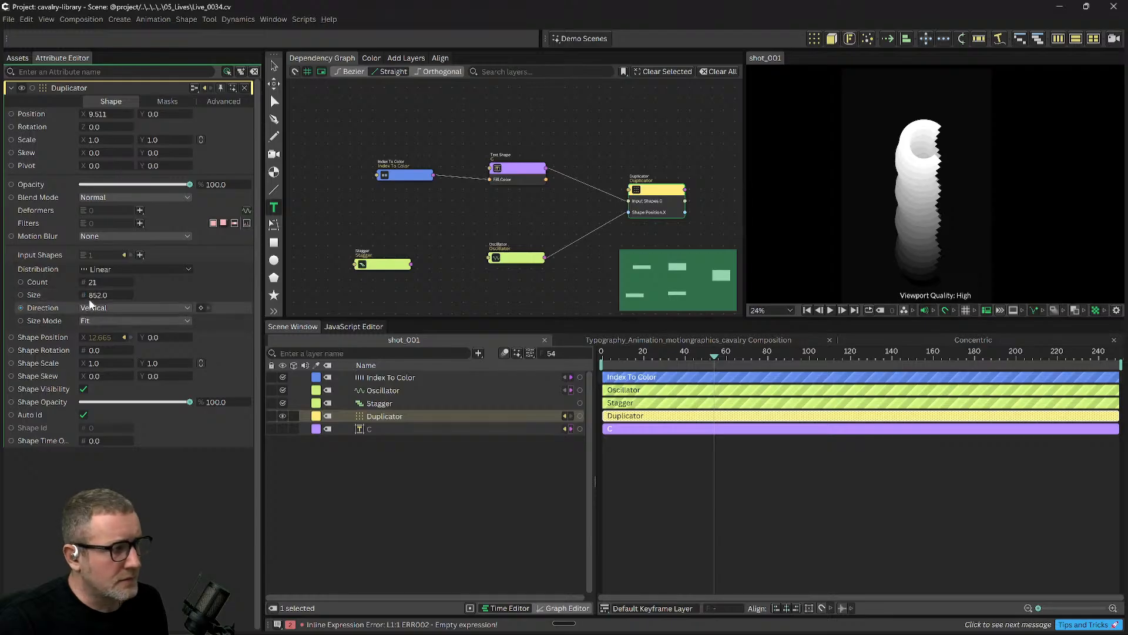
{"action": "left_click_drag", "start_coordinate": [88, 296], "coordinate": [22, 299]}
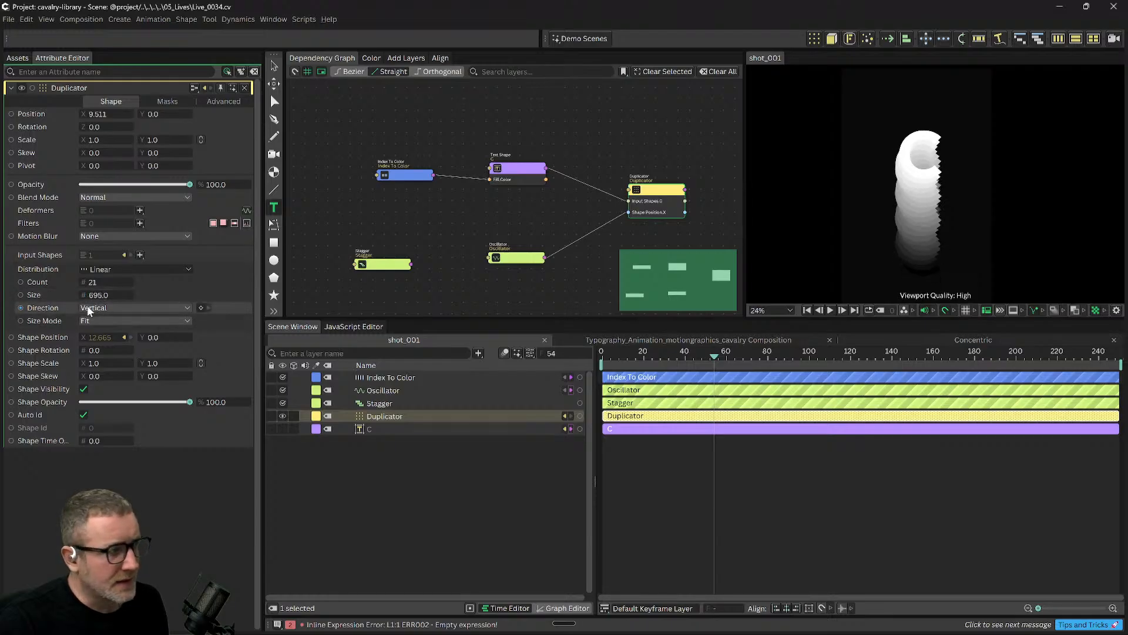
{"action": "left_click_drag", "start_coordinate": [103, 295], "coordinate": [11, 289]}
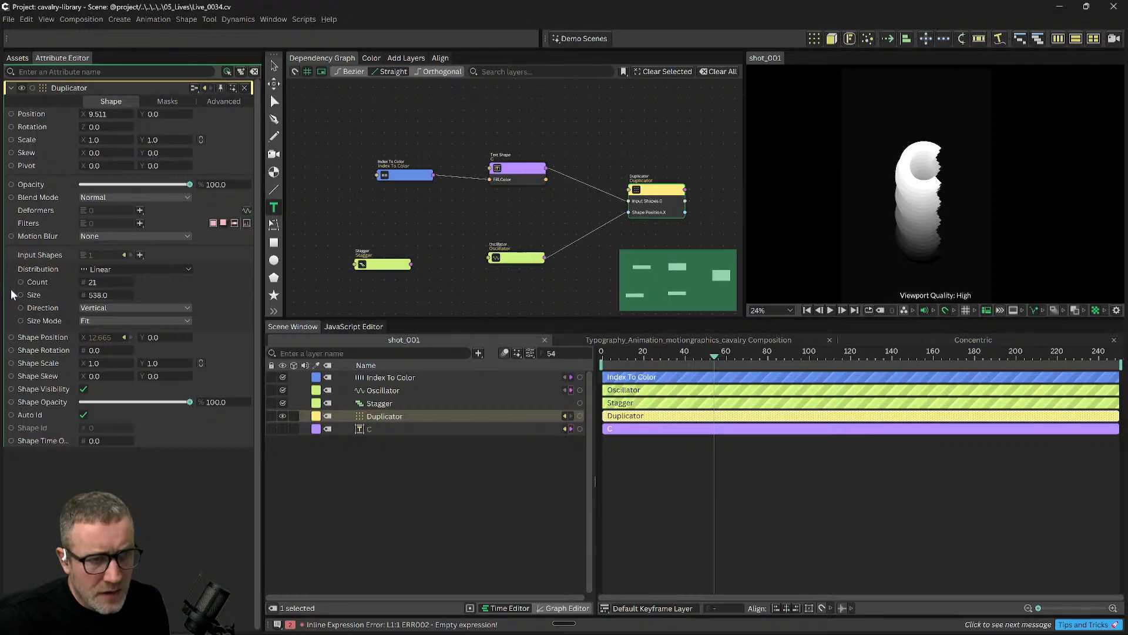
{"action": "mouse_move", "coordinate": [94, 284]}
{"action": "left_mouse_down"}
{"action": "mouse_move", "coordinate": [79, 285]}
{"action": "mouse_move", "coordinate": [97, 284]}
{"action": "left_mouse_up"}
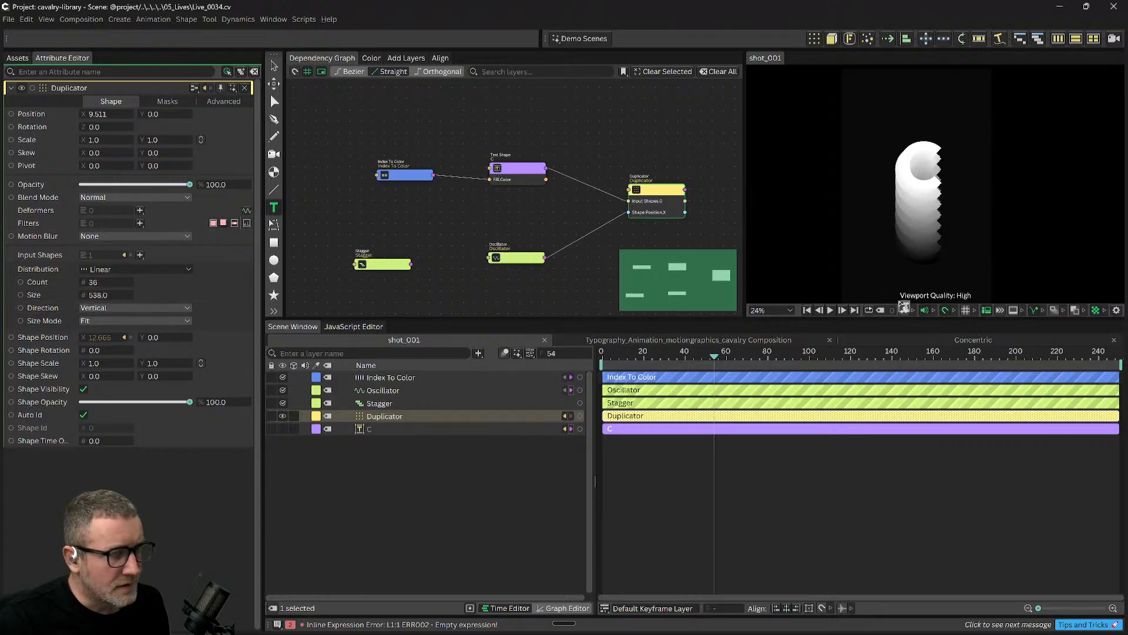
{"action": "mouse_move", "coordinate": [665, 355]}
{"action": "left_mouse_down"}
{"action": "mouse_move", "coordinate": [735, 358]}
{"action": "mouse_move", "coordinate": [622, 360]}
{"action": "mouse_move", "coordinate": [749, 357]}
{"action": "mouse_move", "coordinate": [617, 364]}
{"action": "mouse_move", "coordinate": [647, 361]}
{"action": "left_mouse_up"}
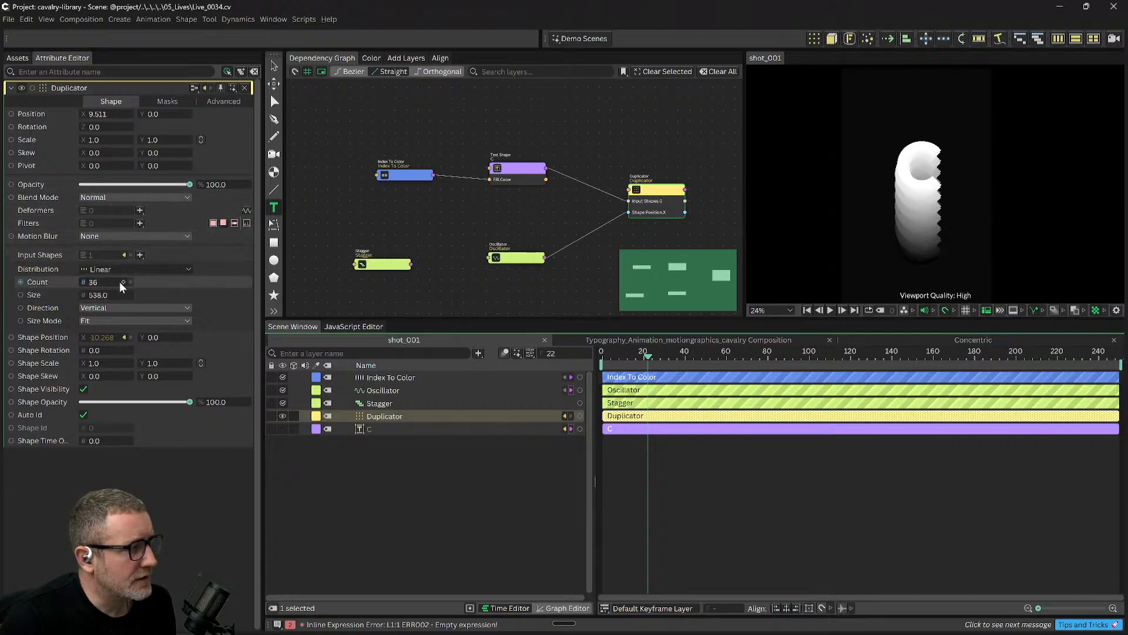
Check the Duplicator's Distribution choices and try the Step size mode before returning to Fit.
{"action": "left_click", "coordinate": [132, 268]}
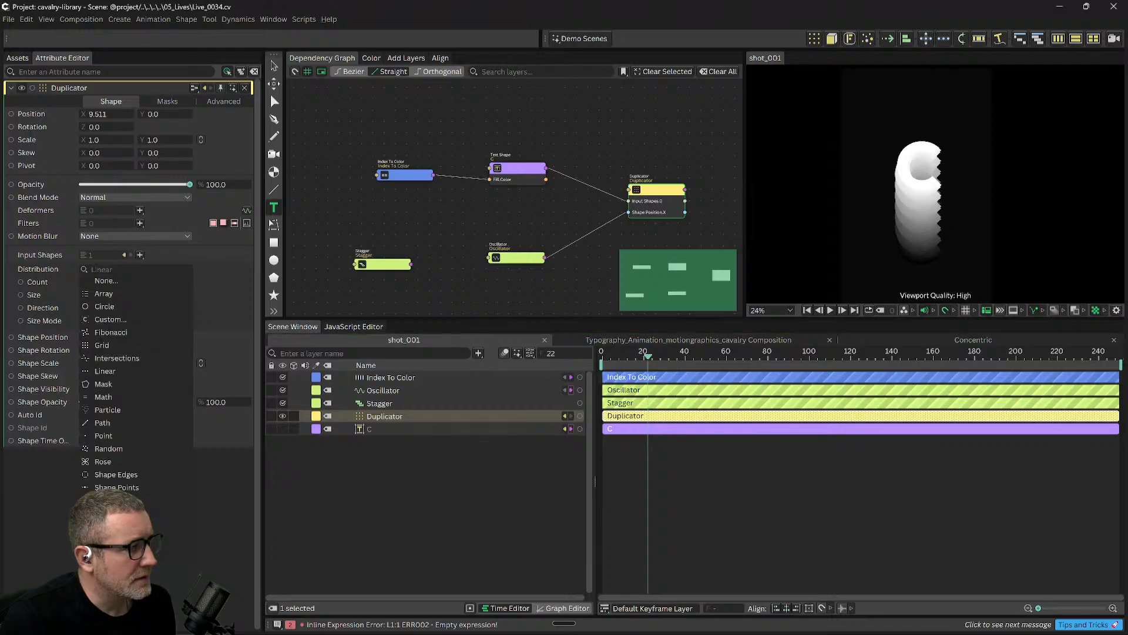
{"action": "left_click", "coordinate": [210, 251]}
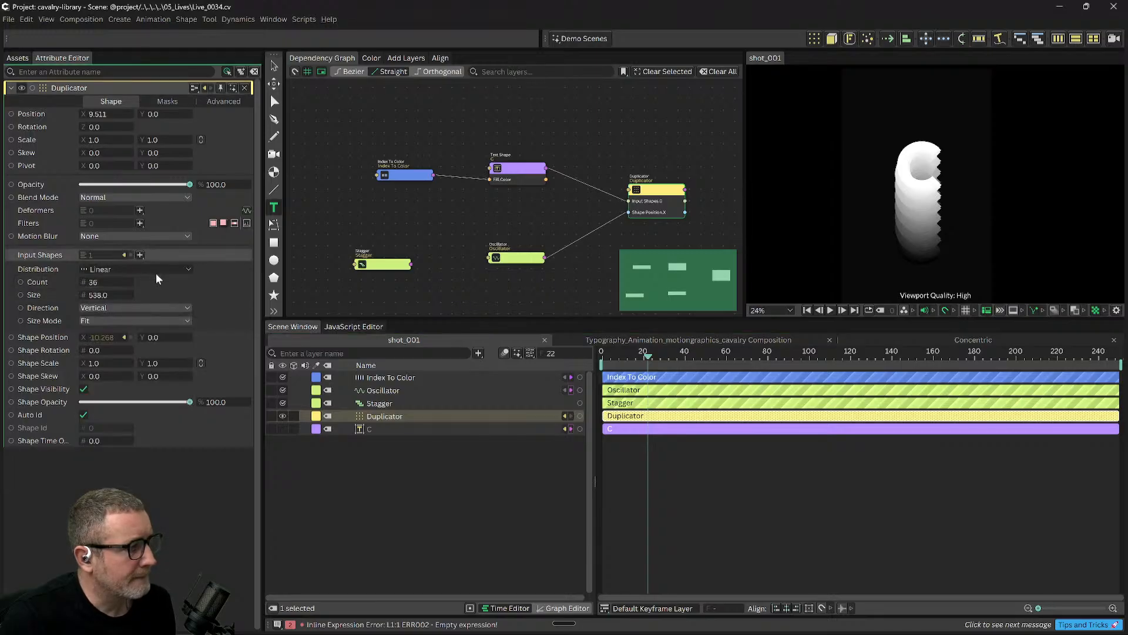
{"action": "left_click", "coordinate": [112, 318]}
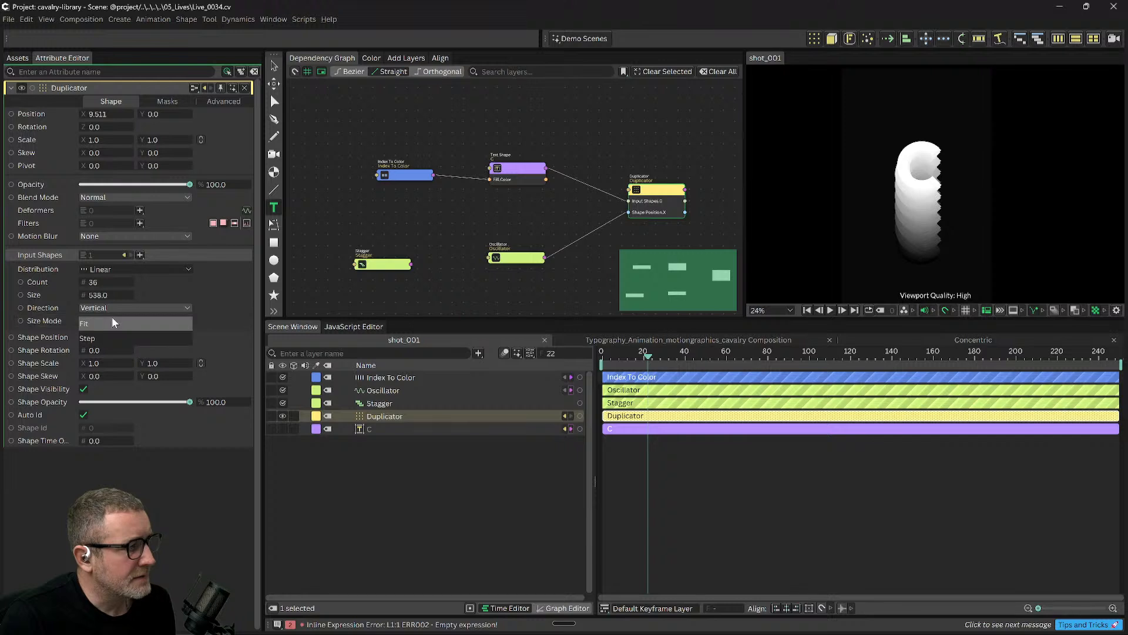
{"action": "left_click", "coordinate": [109, 337]}
{"action": "left_click", "coordinate": [114, 323]}
{"action": "left_click", "coordinate": [108, 309]}
Play the shortened letter stack and jump between frames to check its wave motion.
{"action": "key", "text": "space"}
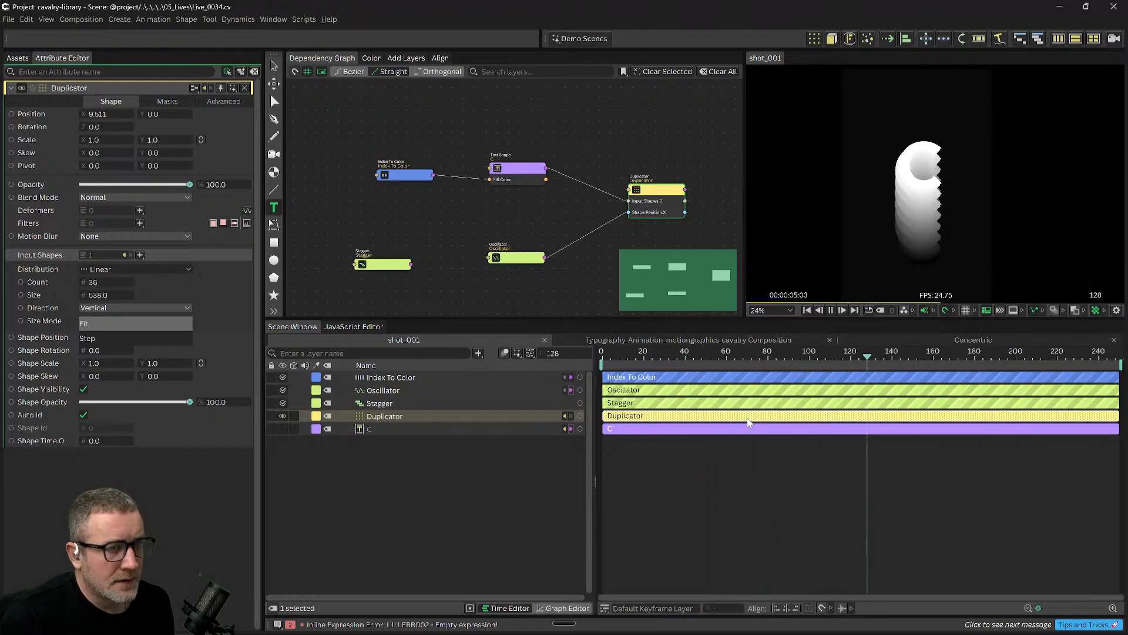
{"action": "left_click", "coordinate": [752, 352]}
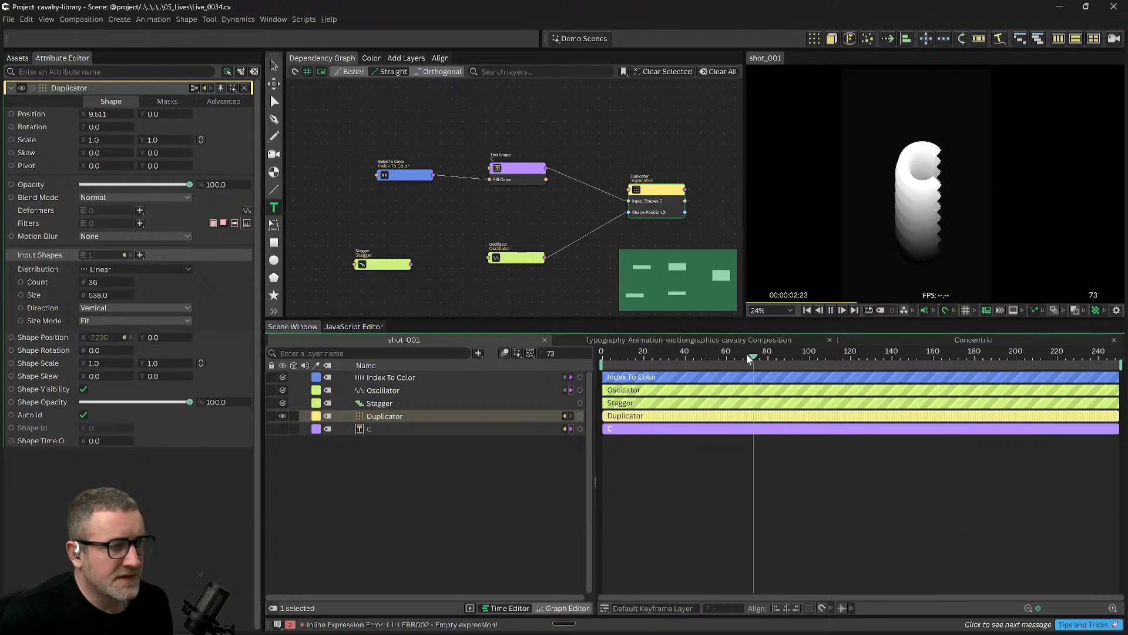
{"action": "left_click", "coordinate": [707, 357]}
{"action": "left_click", "coordinate": [702, 356]}
{"action": "key", "text": "space"}
Delete the unused Stagger layer and open the Oscillator's settings.
{"action": "left_click", "coordinate": [375, 429]}
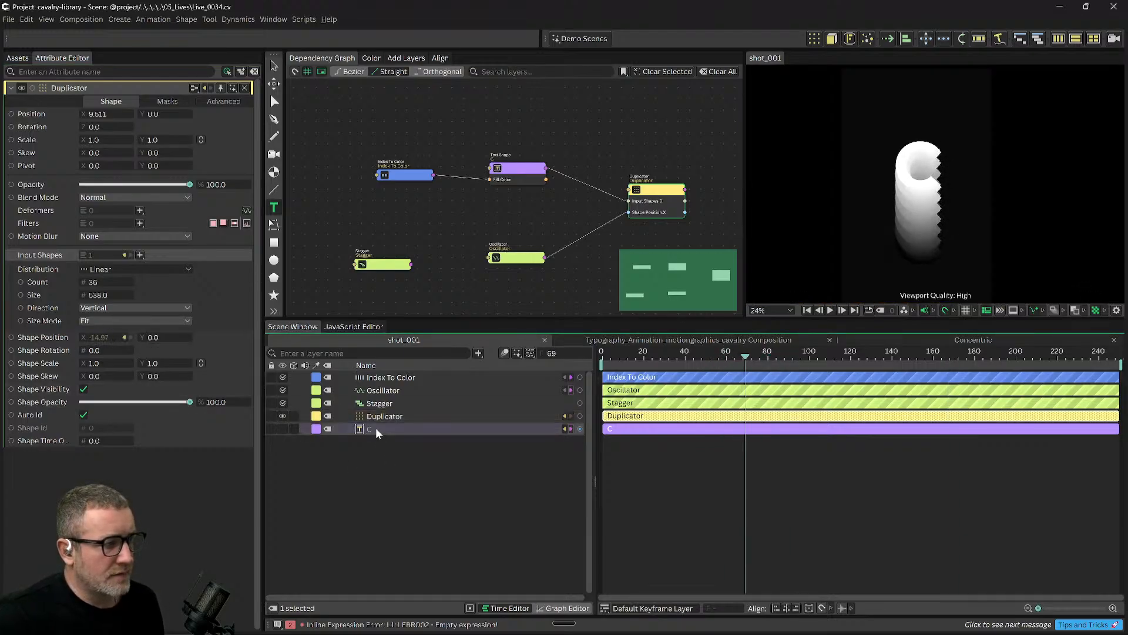
{"action": "left_click", "coordinate": [377, 404]}
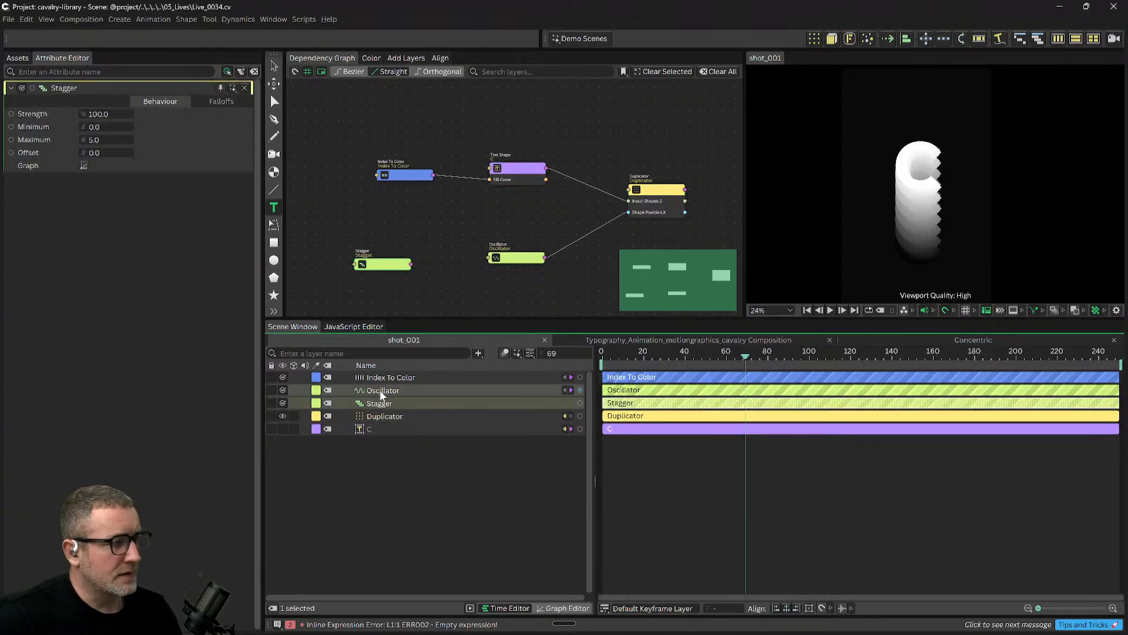
{"action": "key", "text": "Delete"}
{"action": "left_click", "coordinate": [383, 391]}
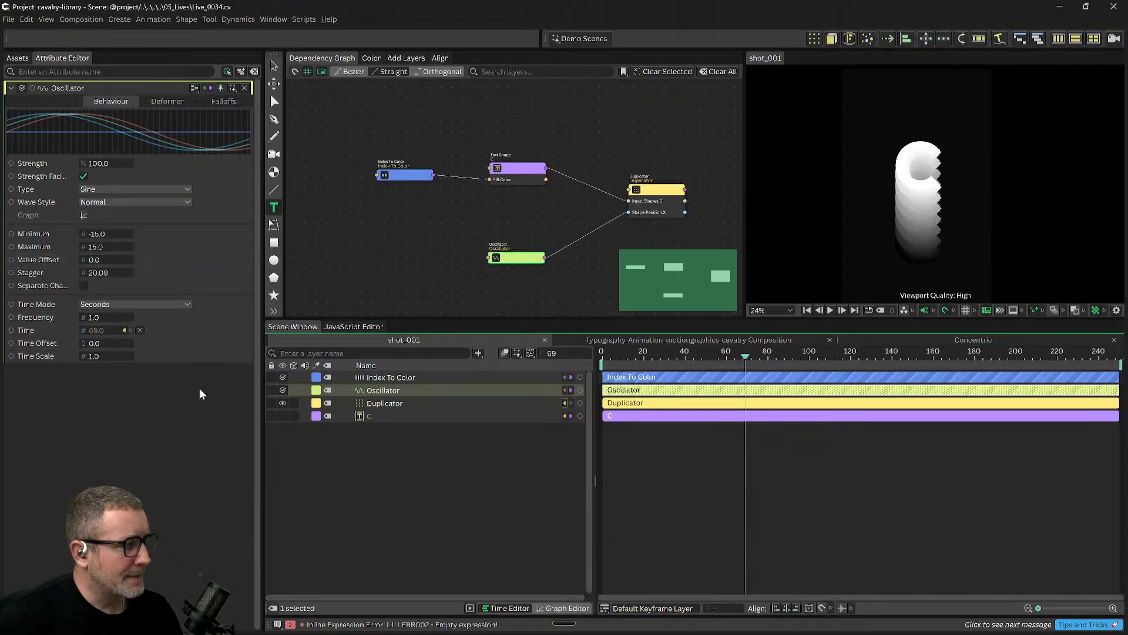
Set the Oscillator's Time Scale to 2.53 and play the letter stack to check the wave speed.
{"action": "left_click_drag", "start_coordinate": [96, 357], "coordinate": [202, 365]}
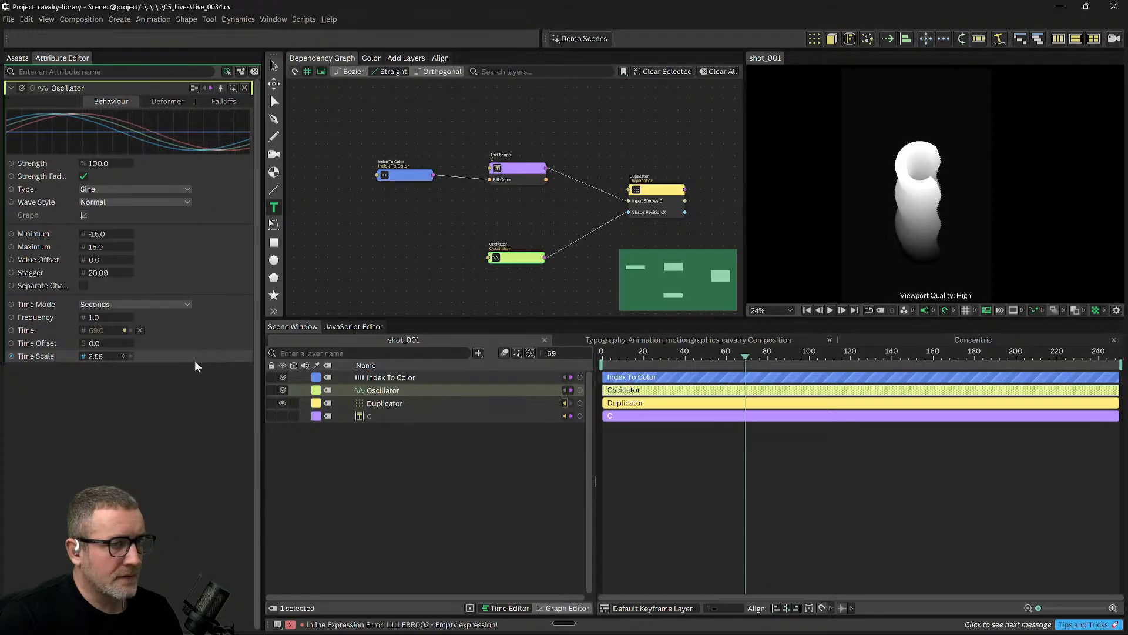
{"action": "key", "text": "space"}
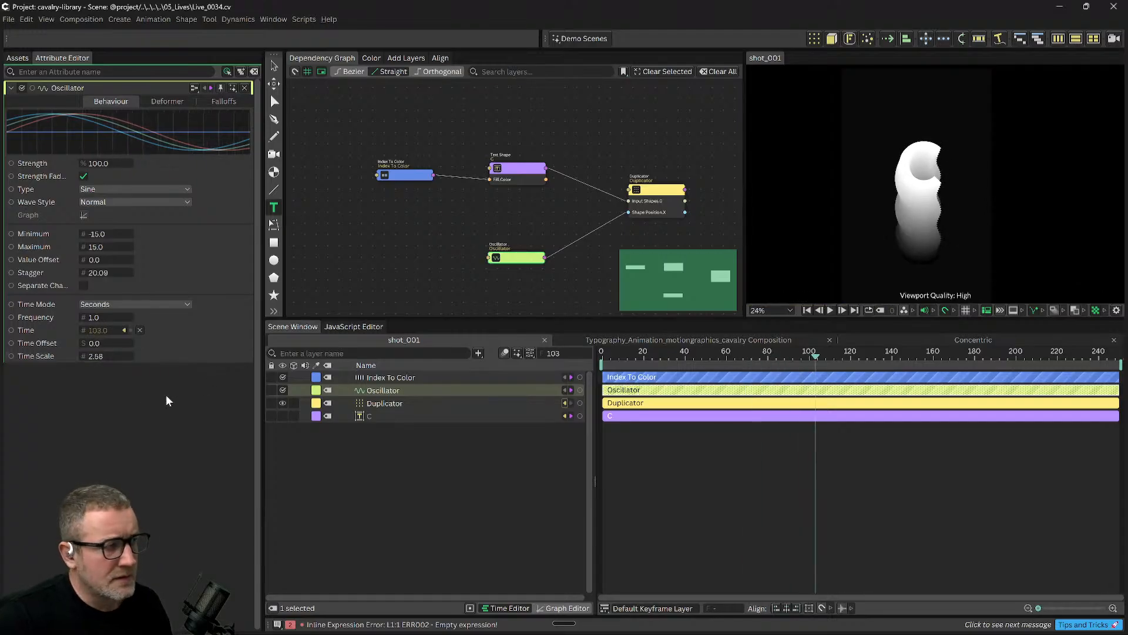
{"action": "mouse_move", "coordinate": [108, 357]}
{"action": "left_mouse_down"}
{"action": "mouse_move", "coordinate": [93, 368]}
{"action": "mouse_move", "coordinate": [100, 376]}
{"action": "mouse_move", "coordinate": [129, 379]}
{"action": "mouse_move", "coordinate": [103, 376]}
{"action": "left_mouse_up"}
{"action": "key", "text": "space"}
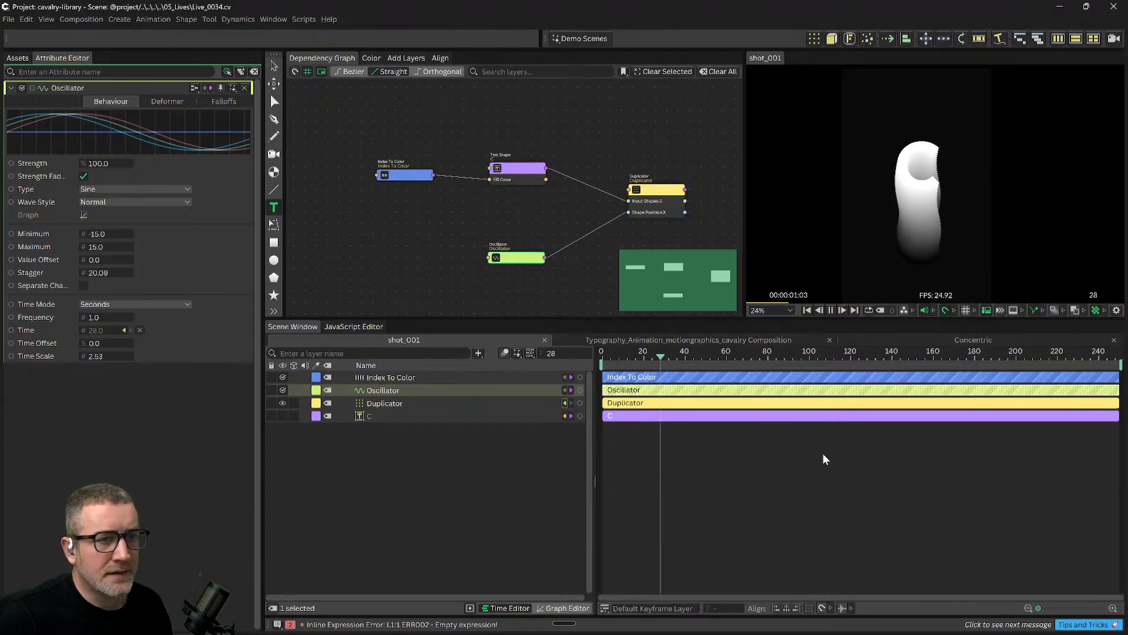
{"action": "key", "text": "space"}
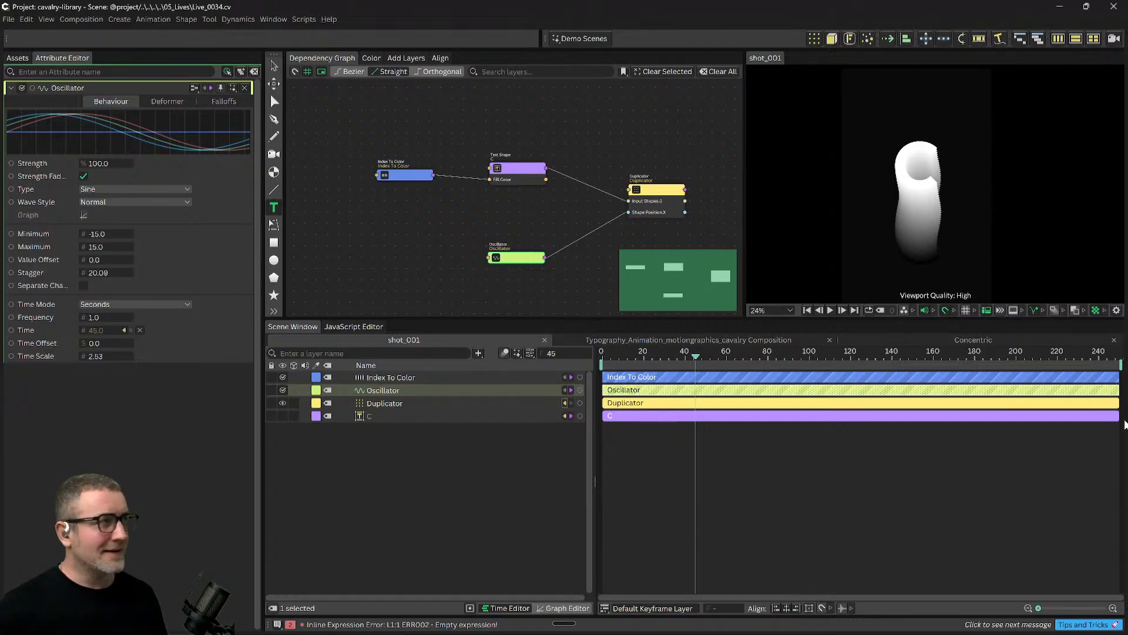
{"action": "left_click_drag", "start_coordinate": [696, 356], "coordinate": [646, 356]}
{"action": "key", "text": "space"}
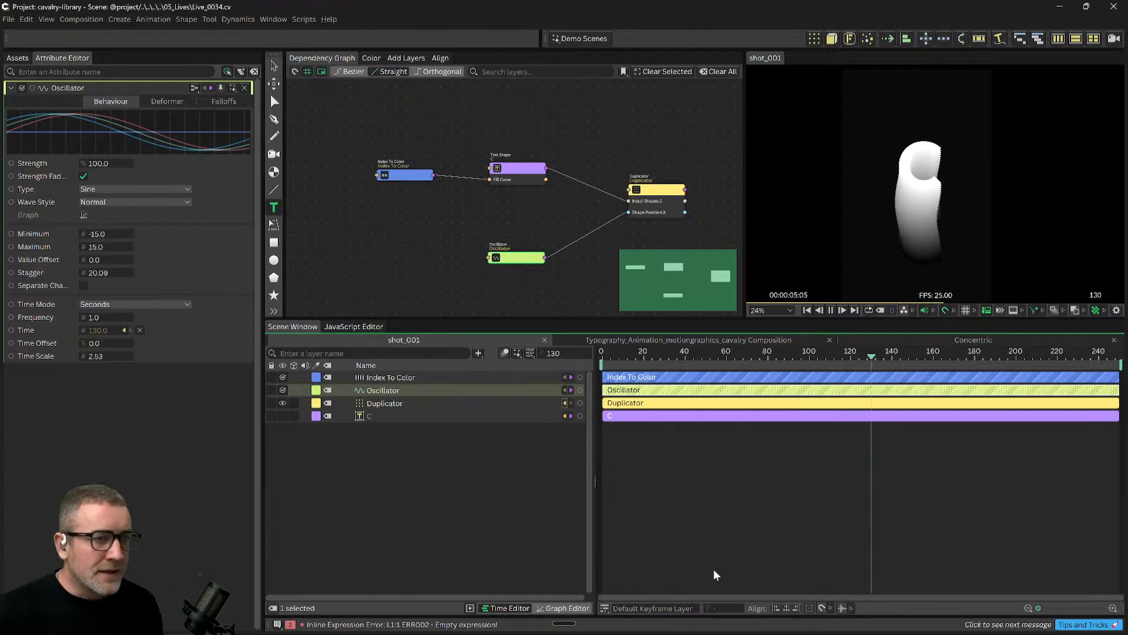
{"action": "key", "text": "space"}
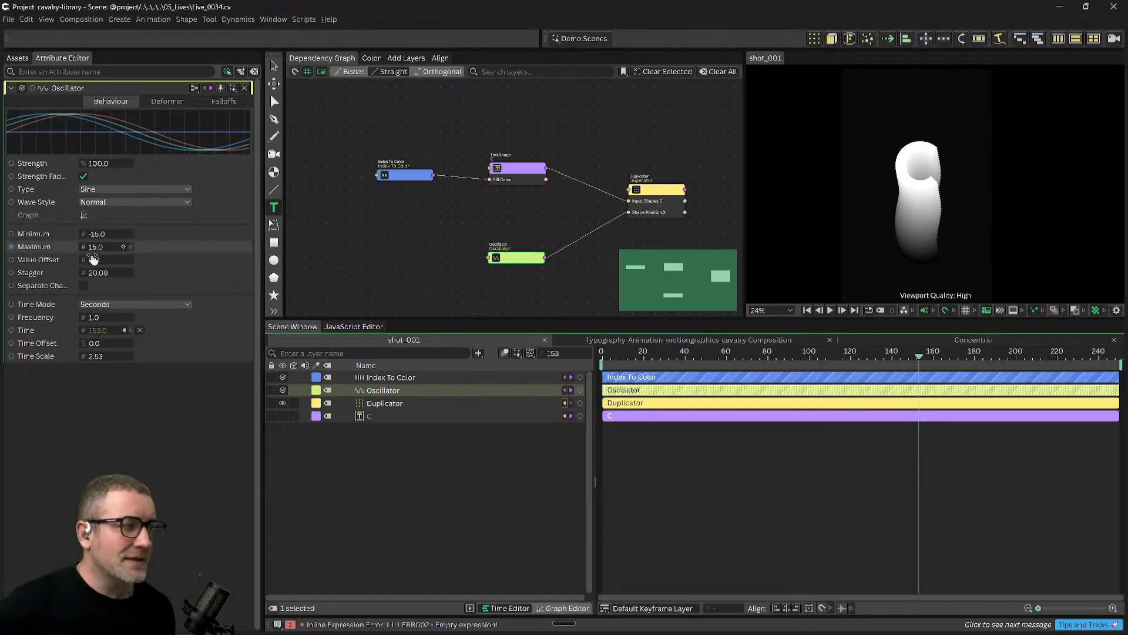
Review the settings of the Index To Color, Duplicator and Oscillator layers one after another.
{"action": "left_click", "coordinate": [443, 556]}
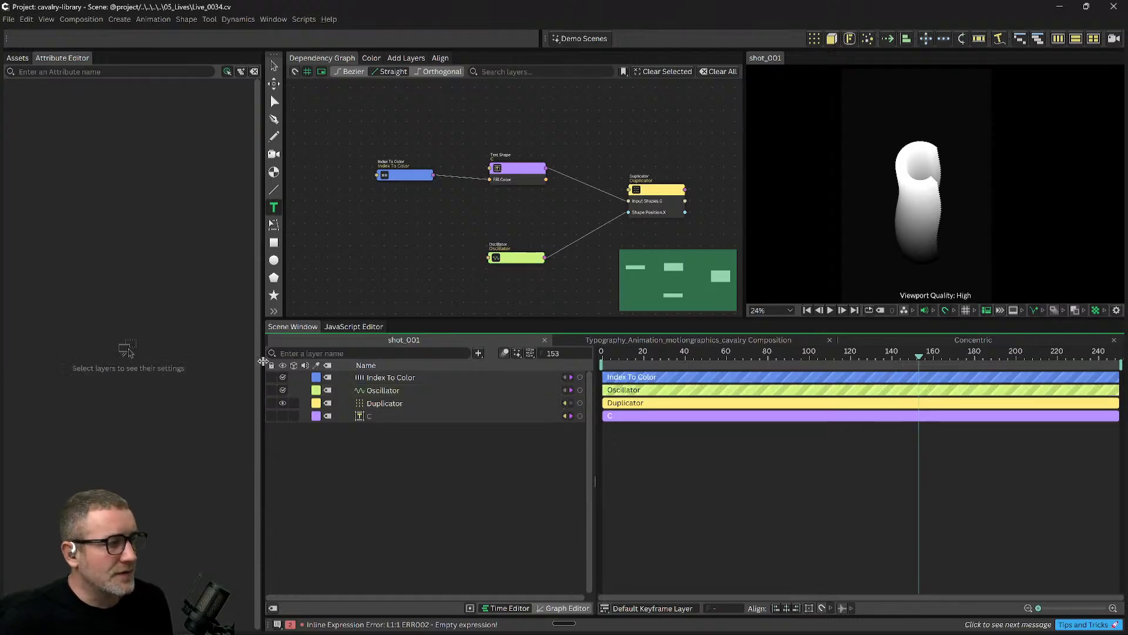
{"action": "left_click", "coordinate": [393, 377]}
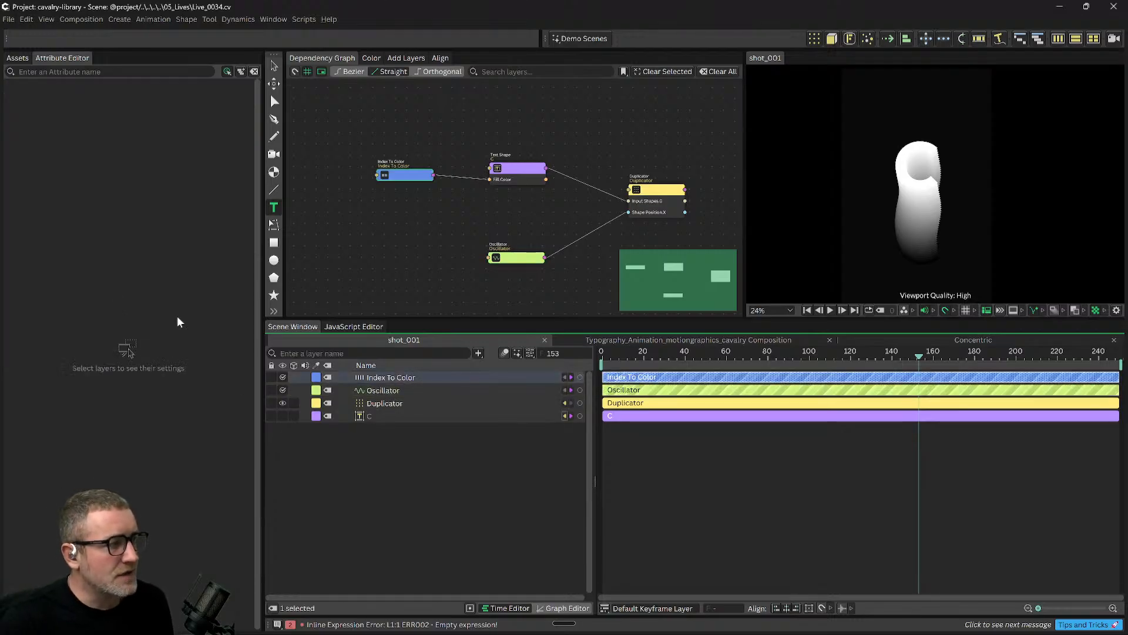
{"action": "left_click", "coordinate": [382, 392]}
{"action": "left_click", "coordinate": [386, 405]}
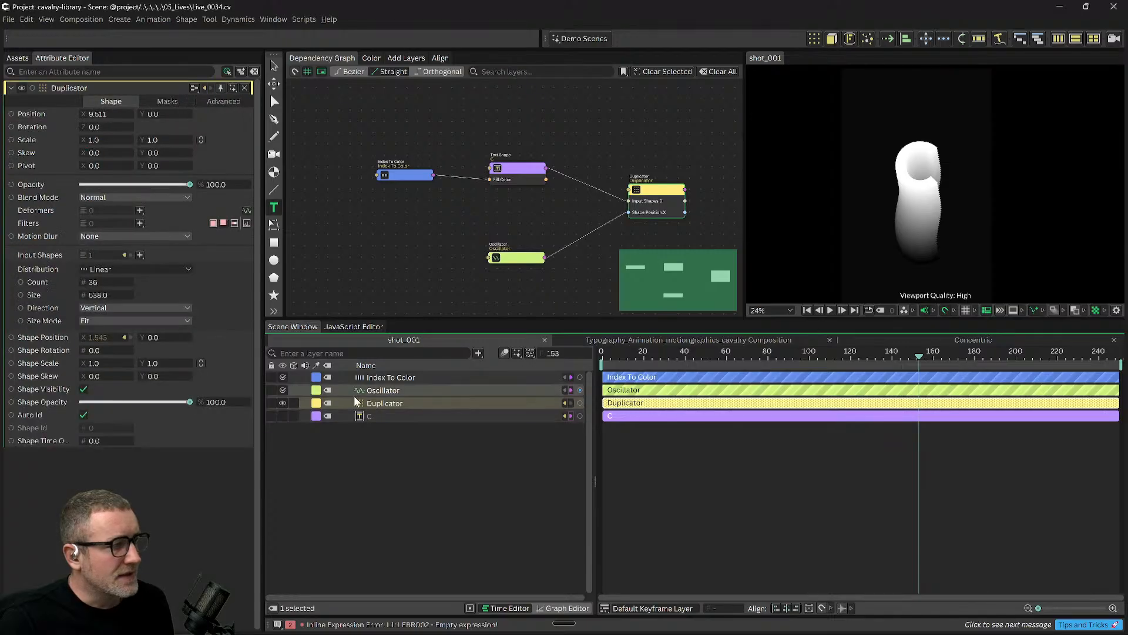
{"action": "left_click", "coordinate": [387, 380]}
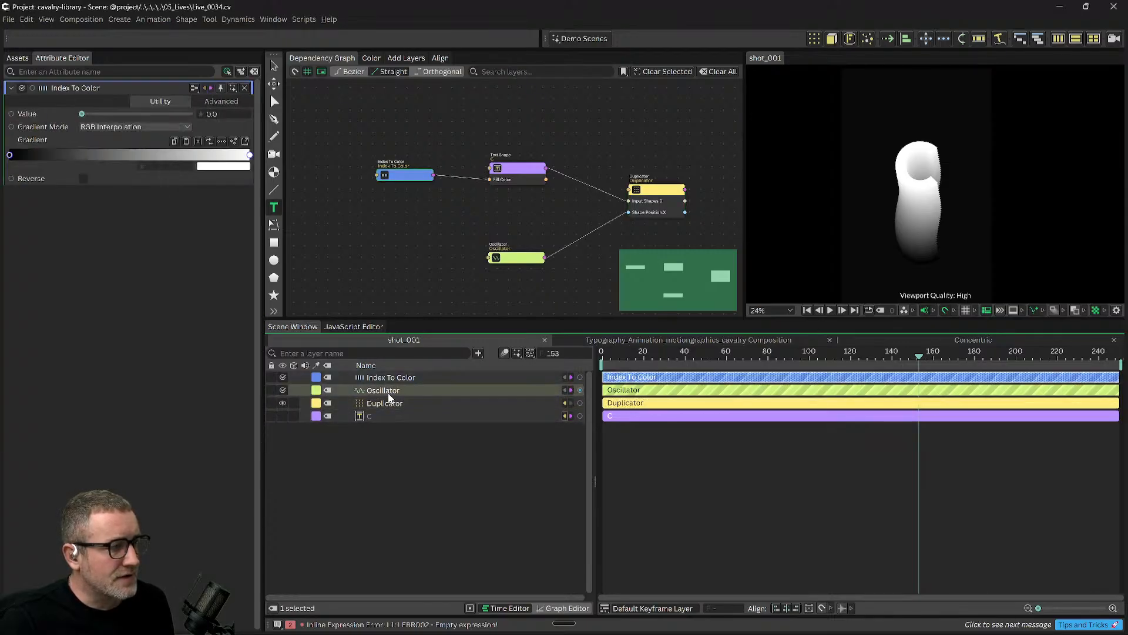
{"action": "left_click", "coordinate": [388, 396]}
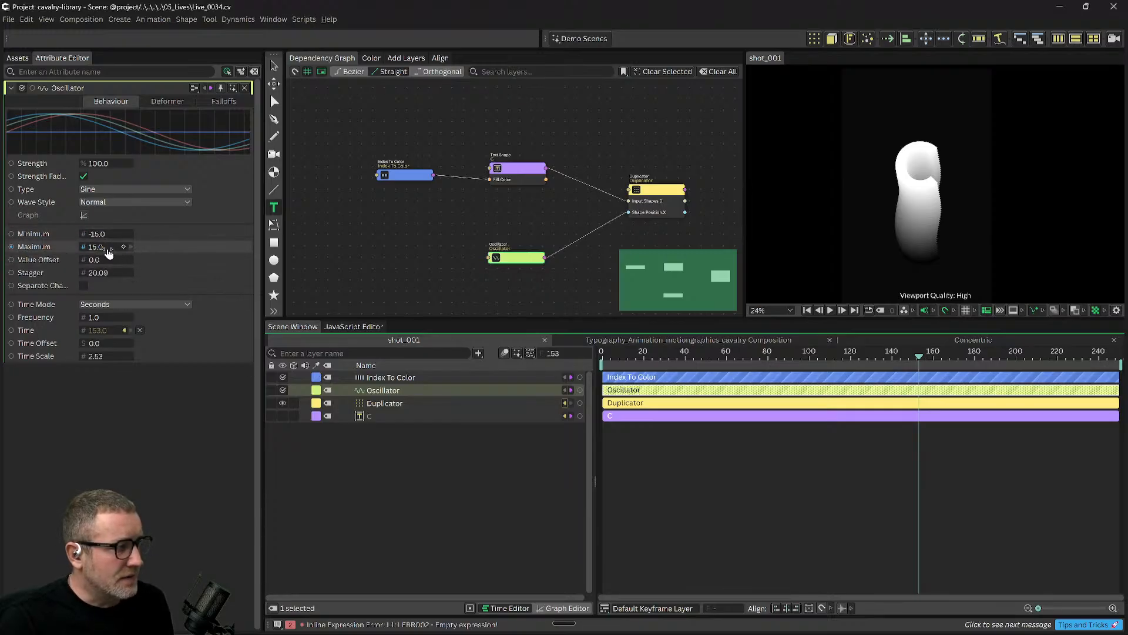
{"action": "left_click", "coordinate": [406, 467]}
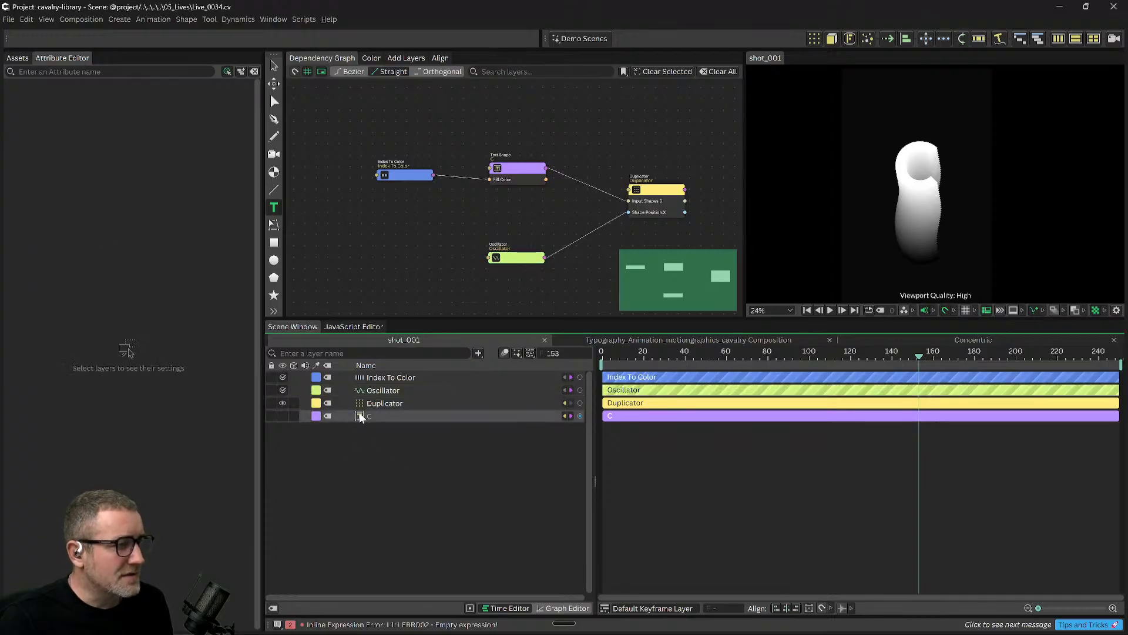
Switch the Attribute Editor to manual loading and load the Duplicator's settings into it.
{"action": "left_click", "coordinate": [227, 72]}
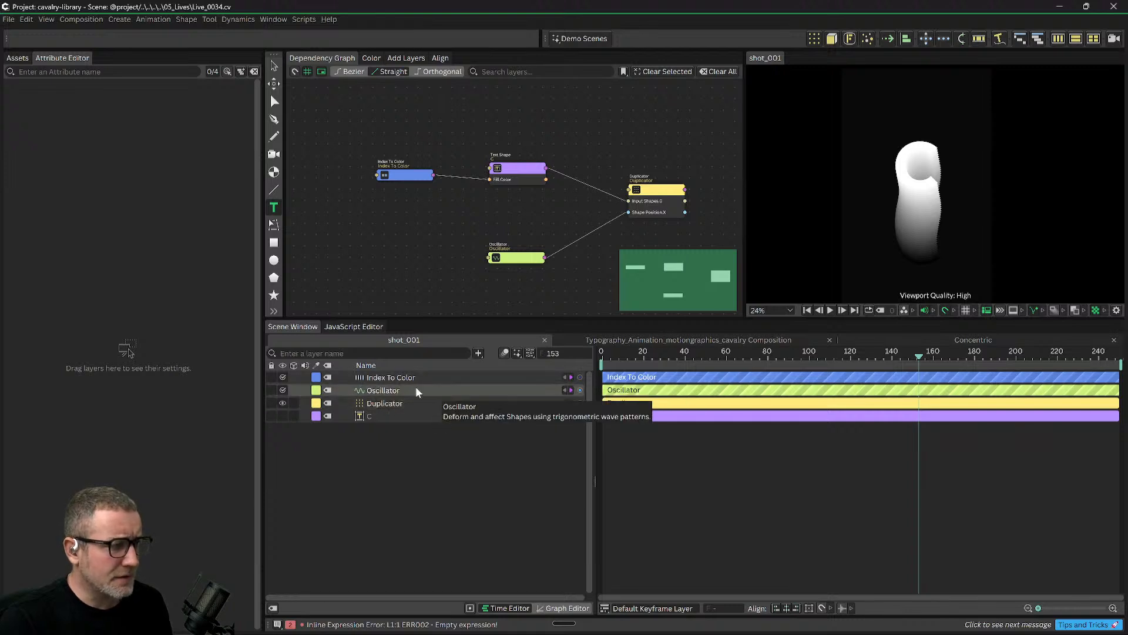
{"action": "left_click", "coordinate": [381, 405]}
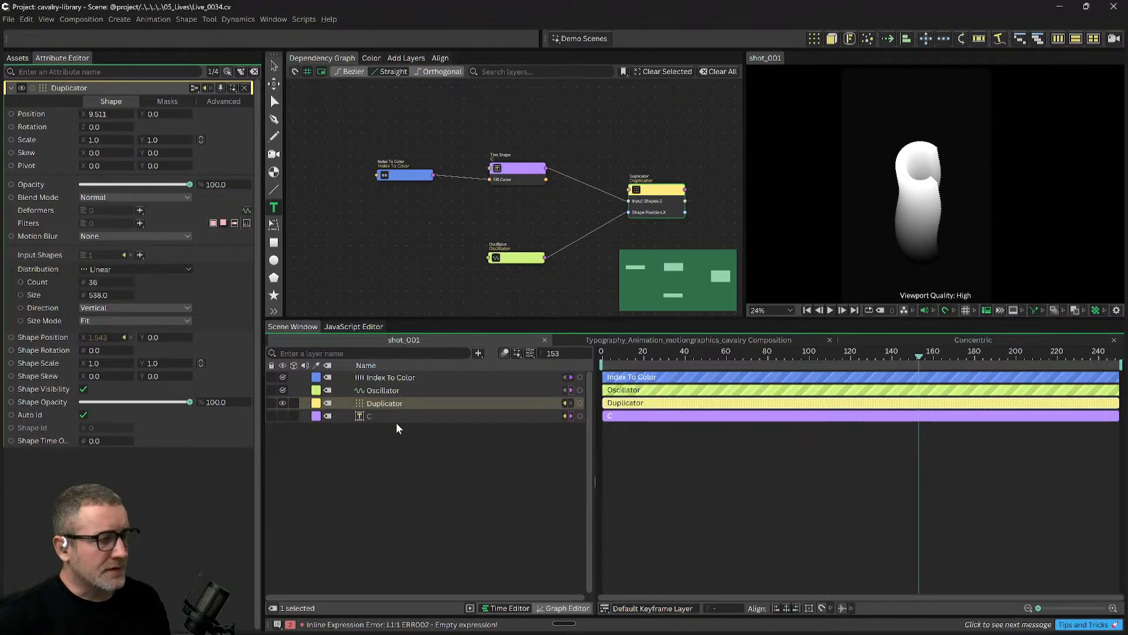
{"action": "left_click", "coordinate": [397, 428]}
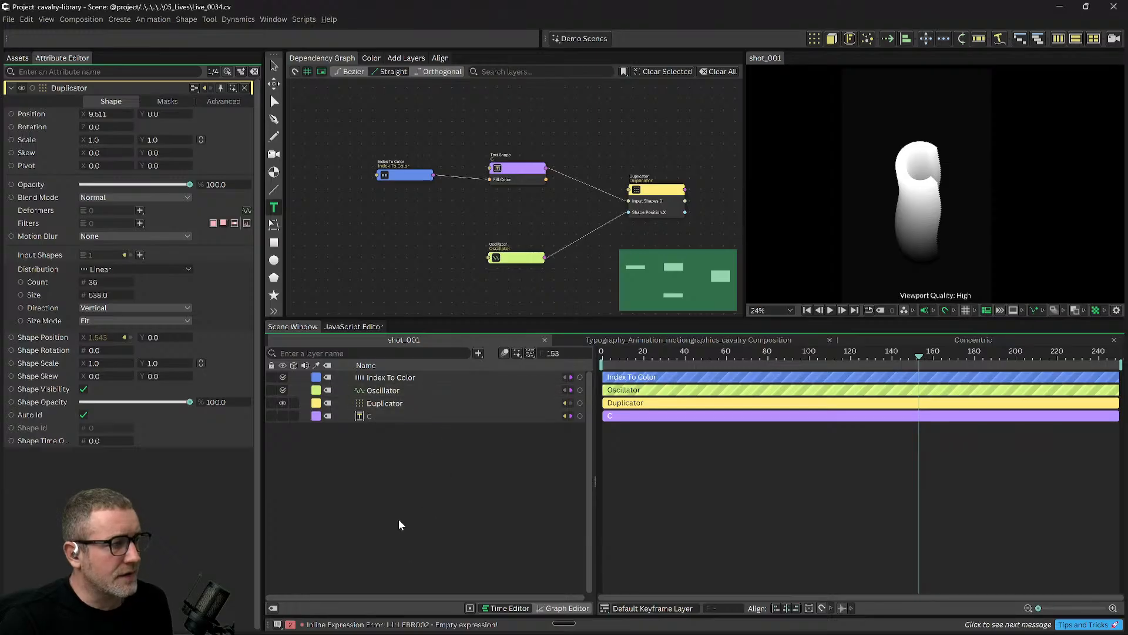
Search the layer library for "val" and add a Value behaviour to shot_001.
{"action": "right_click", "coordinate": [371, 481]}
{"action": "left_click", "coordinate": [393, 476]}
{"action": "left_click", "coordinate": [478, 355]}
{"action": "left_click", "coordinate": [479, 352]}
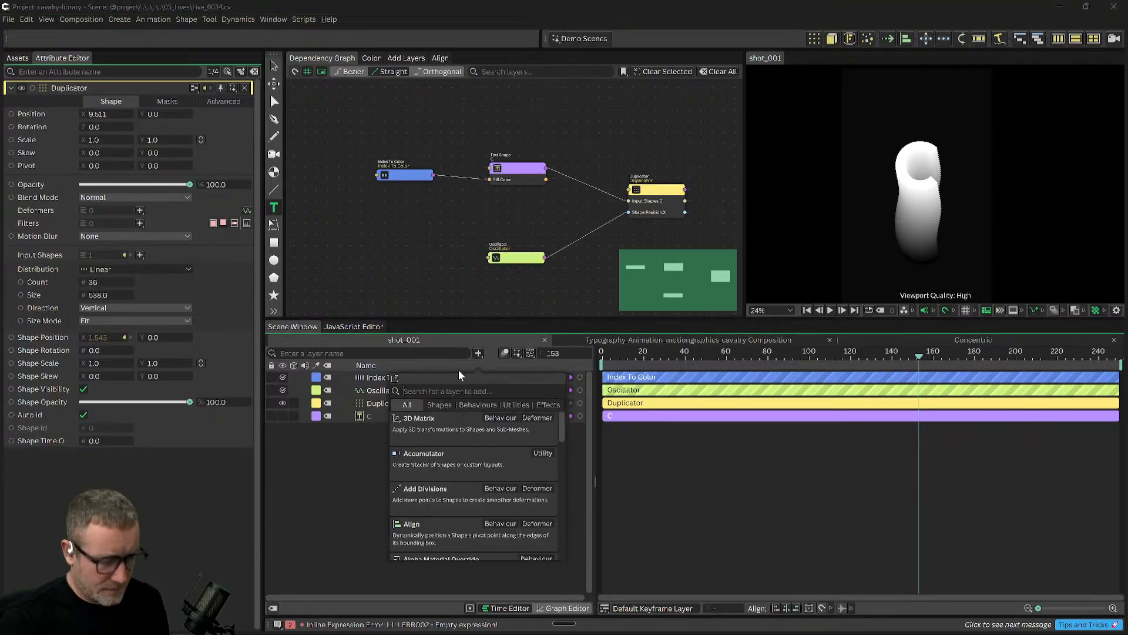
{"action": "type", "text": "val"}
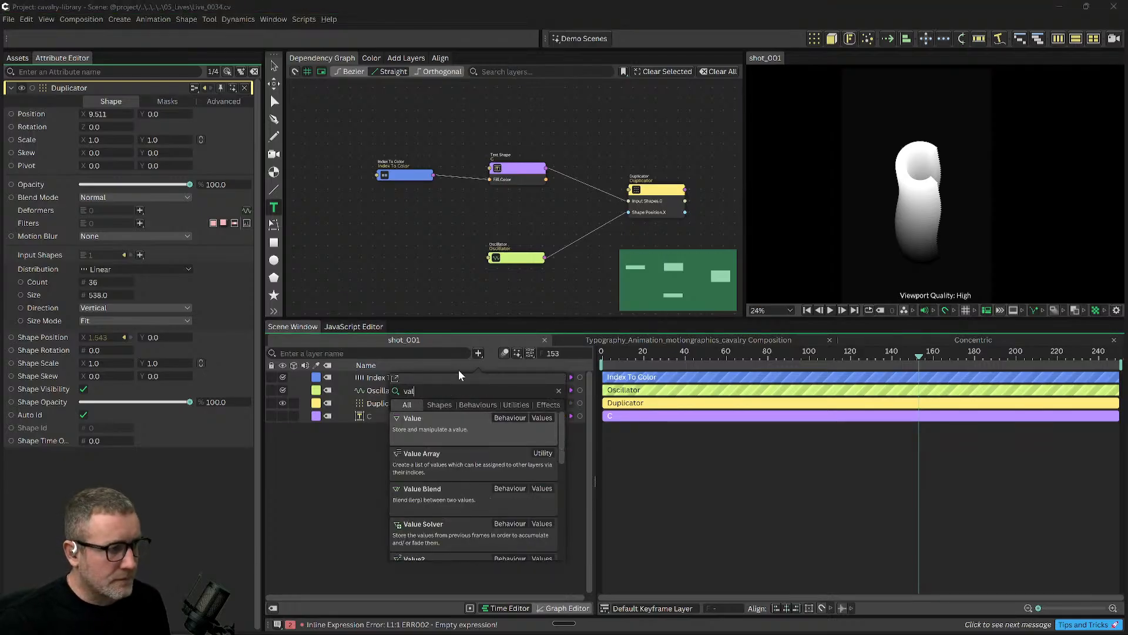
{"action": "key", "text": "Return"}
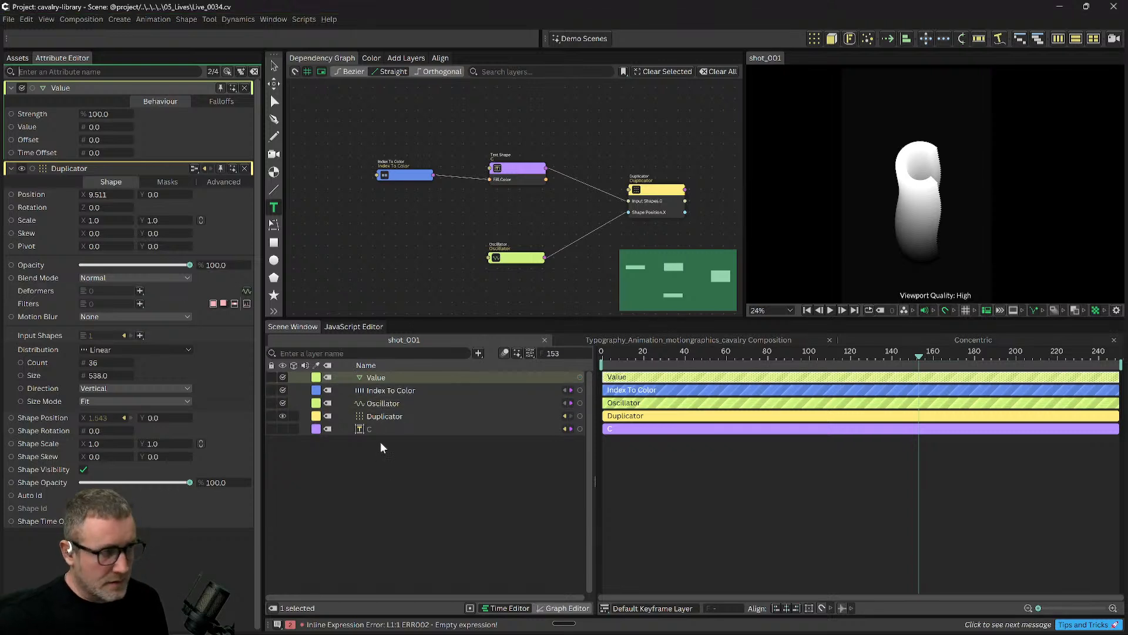
{"action": "left_click", "coordinate": [336, 213]}
{"action": "key", "text": "Tab"}
{"action": "type", "text": "ma"}
{"action": "key", "text": "BackSpace"}
{"action": "key", "text": "BackSpace"}
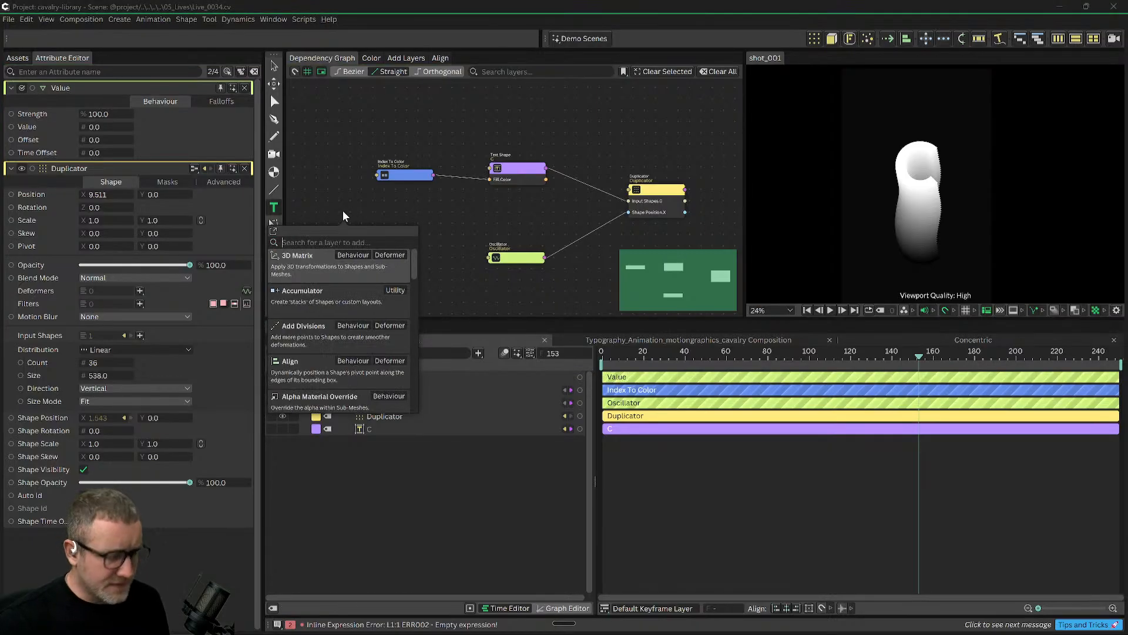
{"action": "type", "text": "inve"}
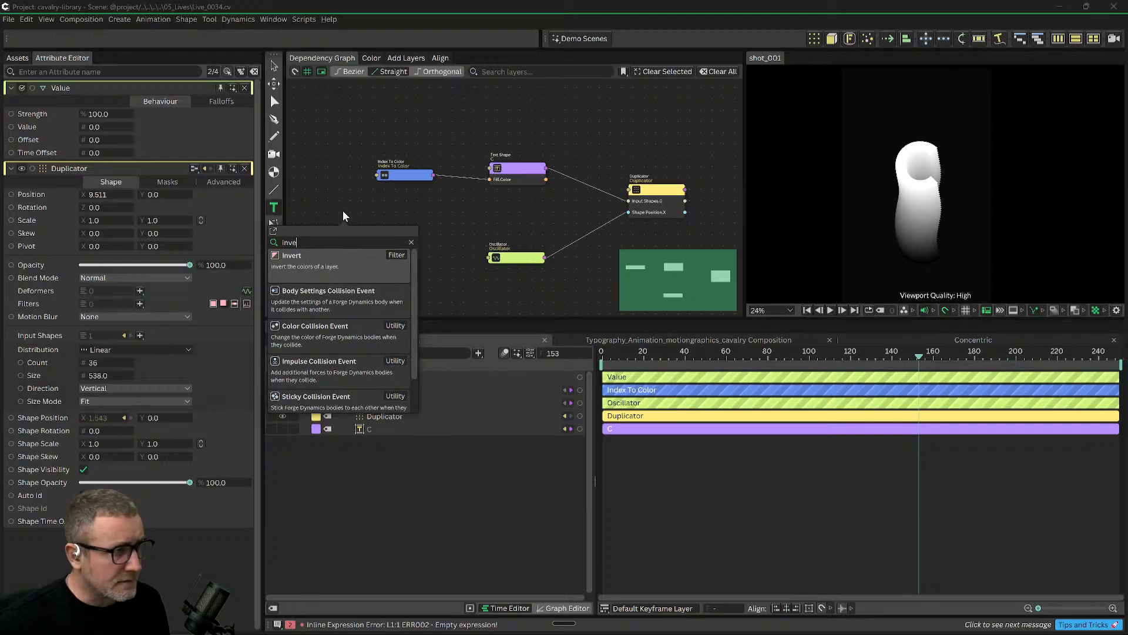
{"action": "key", "text": "Escape"}
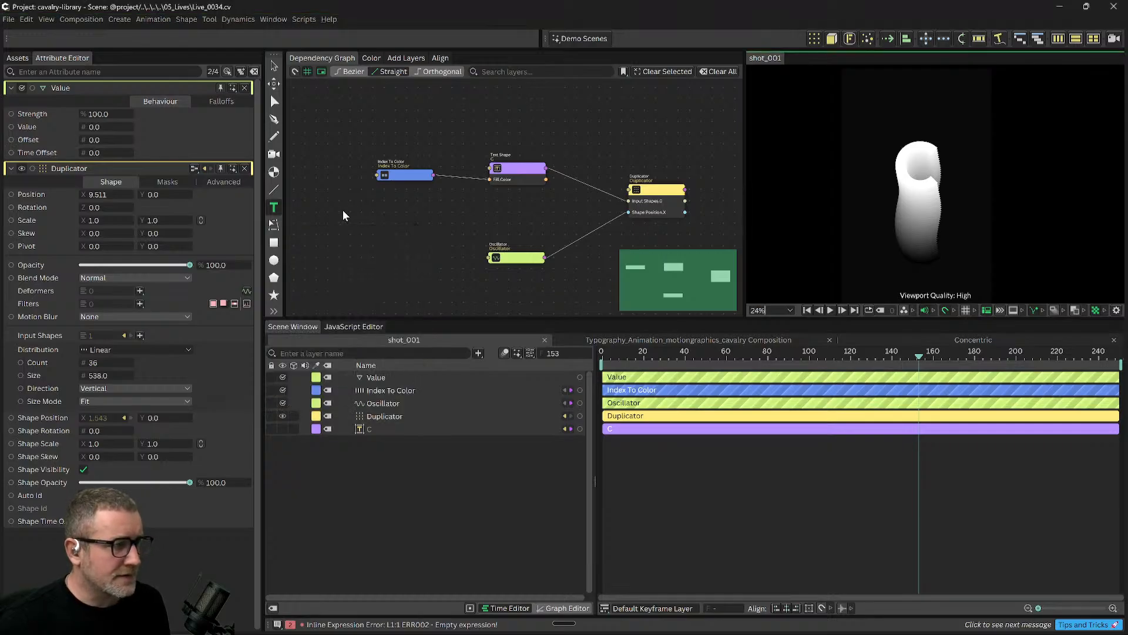
Add a Math utility to the Dependency Graph and place it below the Index To Color node.
{"action": "key", "text": "Tab"}
{"action": "type", "text": "math"}
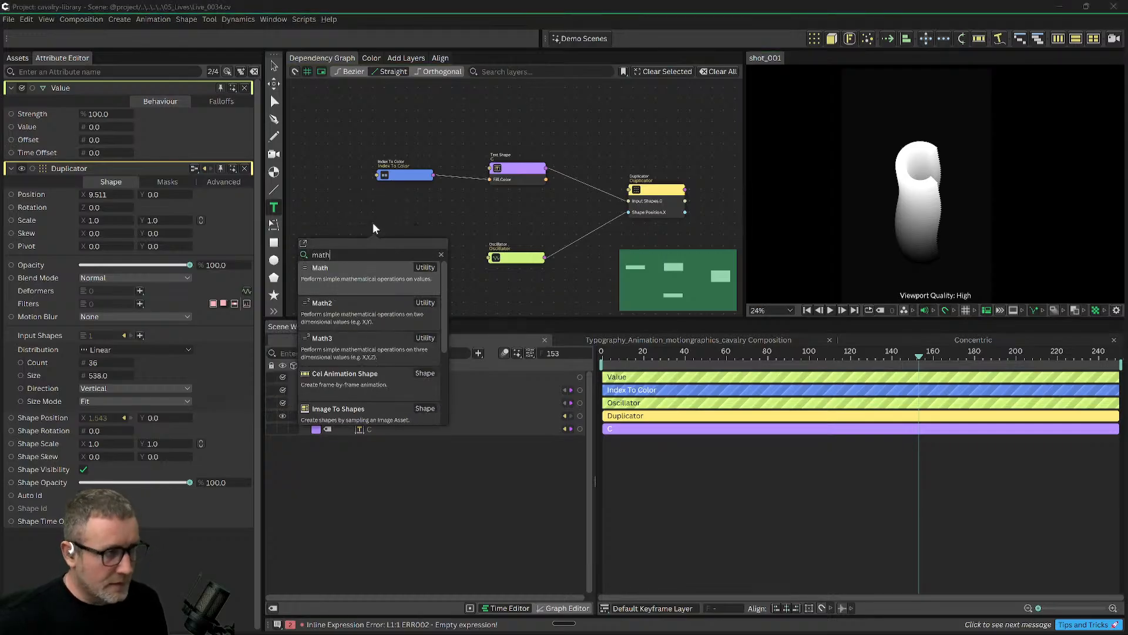
{"action": "key", "text": "Return"}
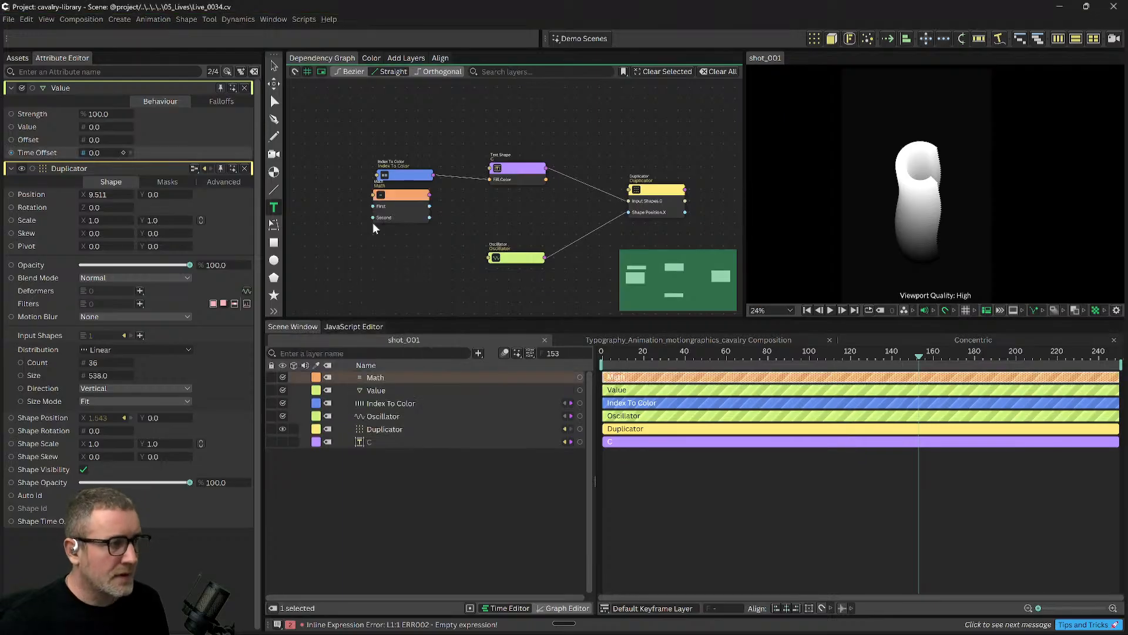
{"action": "left_click_drag", "start_coordinate": [411, 214], "coordinate": [465, 246]}
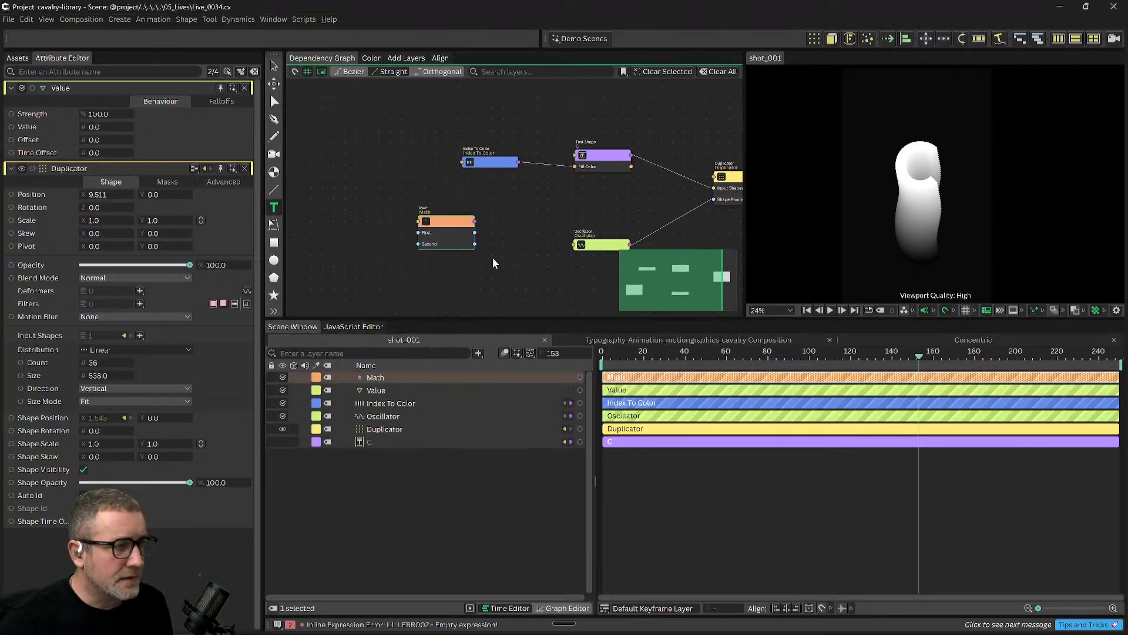
{"action": "scroll", "coordinate": [492, 257], "scroll_direction": "down", "scroll_amount": 1}
Bring the Value node into the graph, set its Value to 15 and connect it to the Math node's First input.
{"action": "left_click_drag", "start_coordinate": [369, 392], "coordinate": [365, 173]}
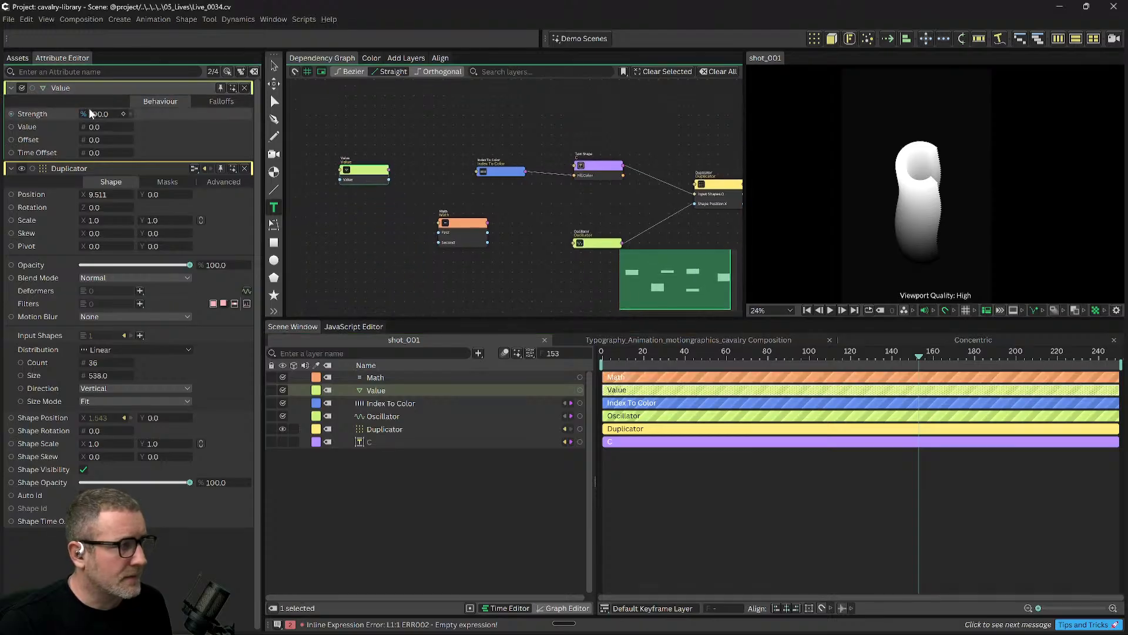
{"action": "left_click_drag", "start_coordinate": [101, 130], "coordinate": [135, 138]}
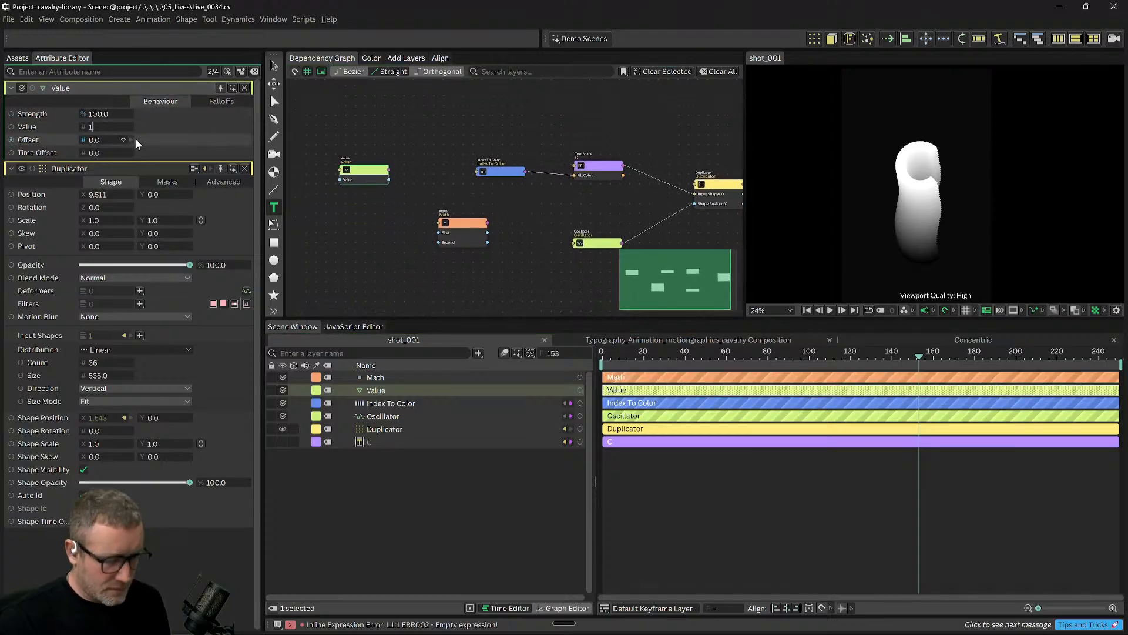
{"action": "left_click_drag", "start_coordinate": [372, 182], "coordinate": [442, 234]}
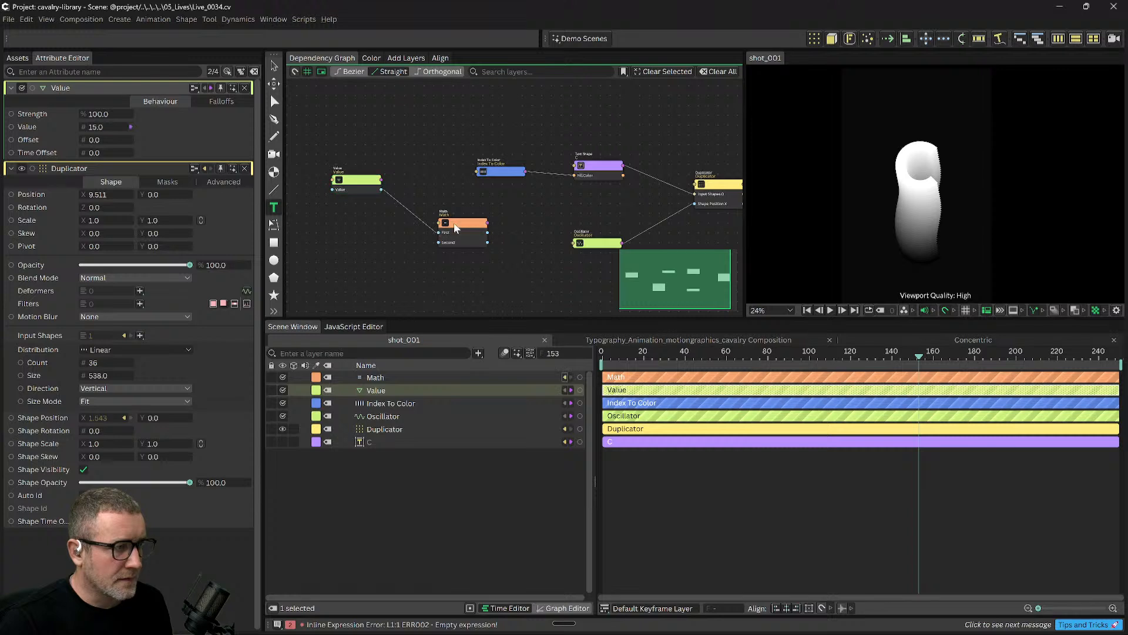
Load the Math utility's settings and set the Second number of its multiplication to -1.
{"action": "left_click", "coordinate": [457, 228]}
{"action": "double_click", "coordinate": [94, 128]}
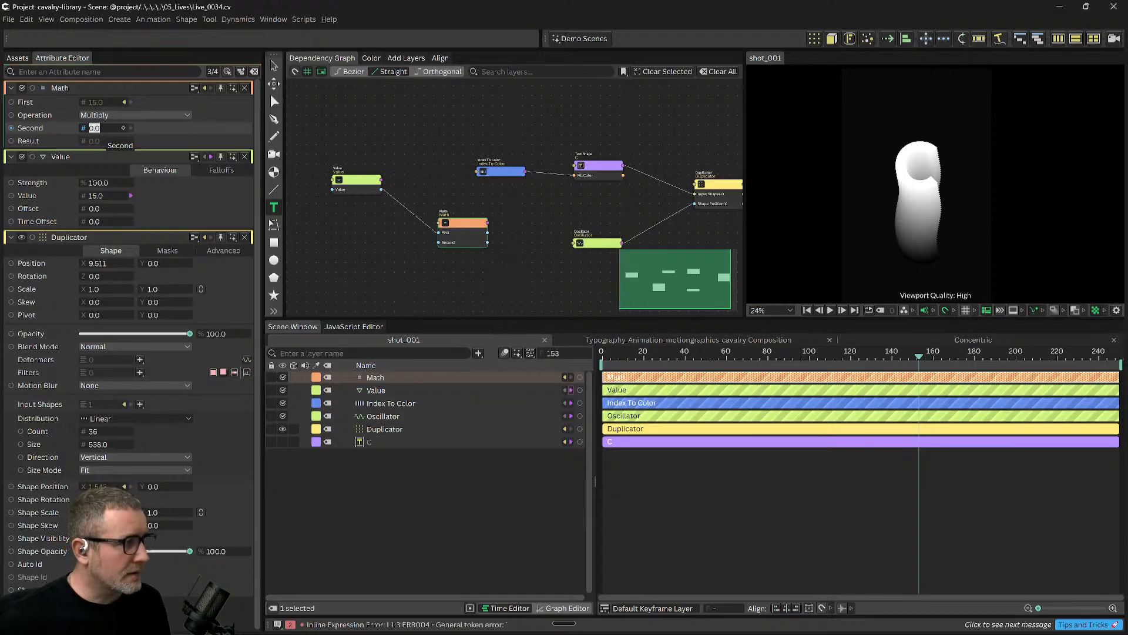
{"action": "key", "text": "Return"}
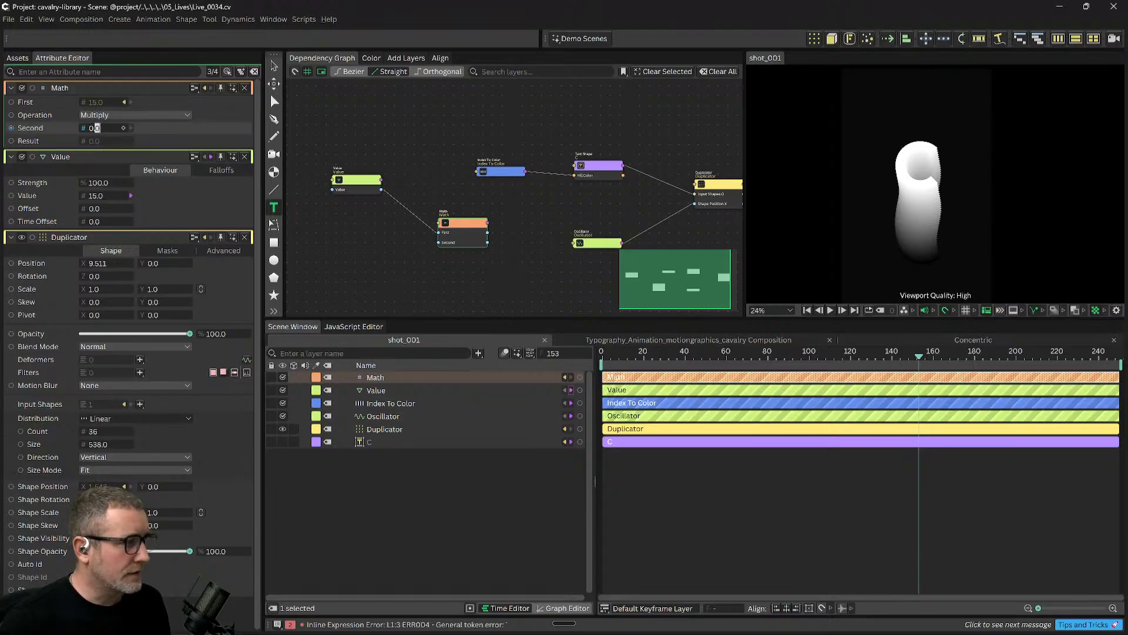
{"action": "type", "text": "-1"}
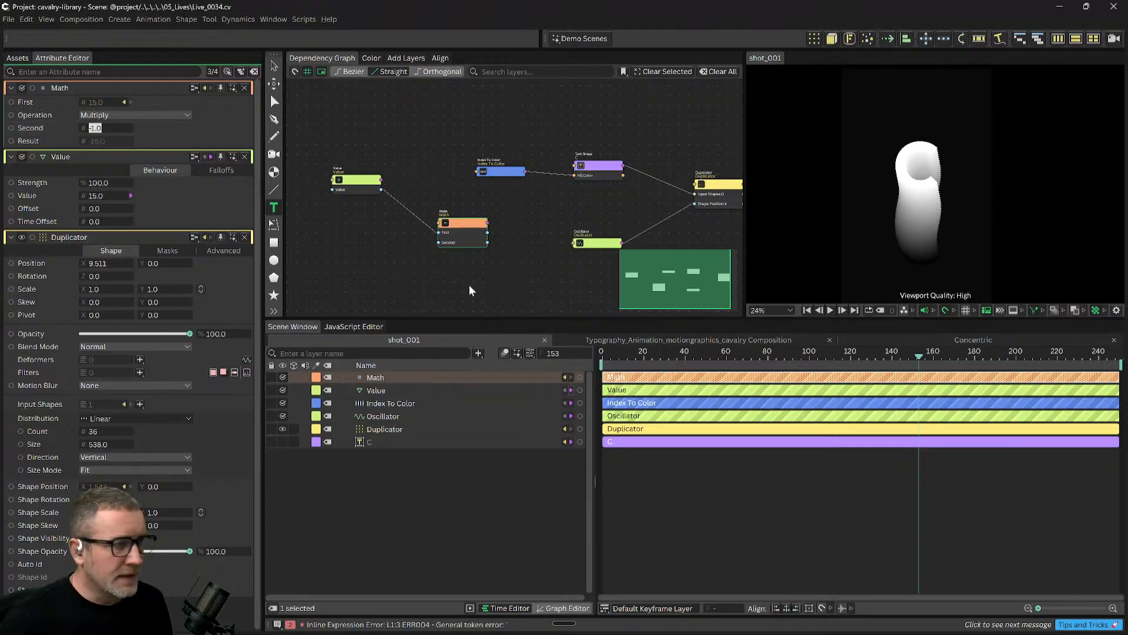
Rearrange the graph nodes and connect the Value node's output to the Oscillator's Maximum.
{"action": "left_click_drag", "start_coordinate": [457, 225], "coordinate": [419, 245]}
{"action": "mouse_move", "coordinate": [512, 247]}
{"action": "left_mouse_down"}
{"action": "mouse_move", "coordinate": [447, 202]}
{"action": "mouse_move", "coordinate": [514, 241]}
{"action": "left_mouse_up"}
{"action": "left_click", "coordinate": [557, 218]}
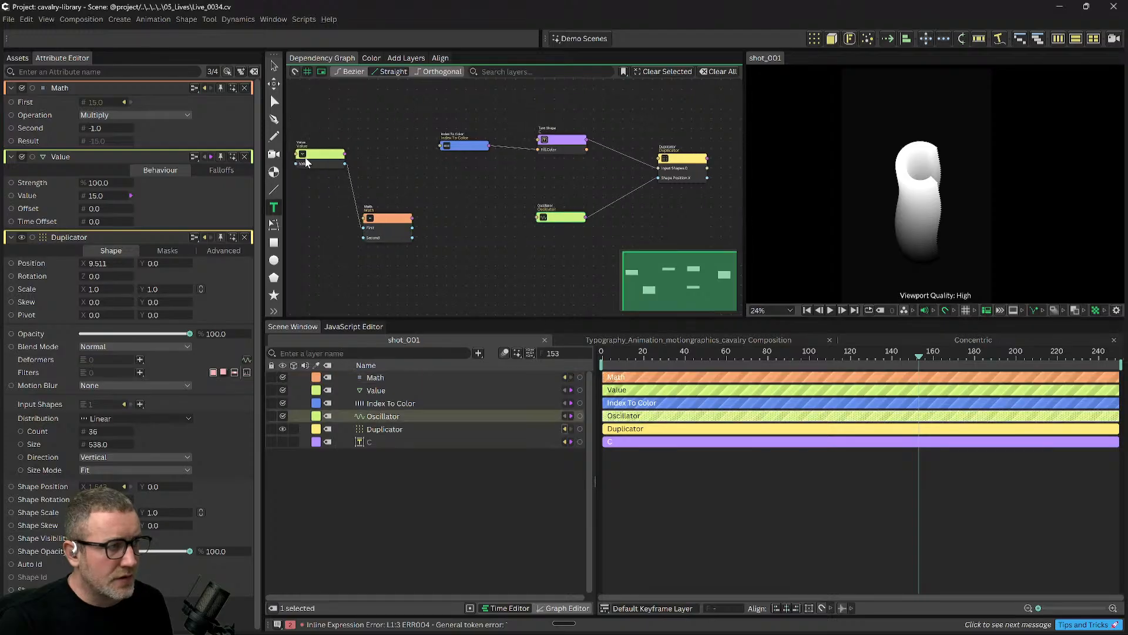
{"action": "left_click_drag", "start_coordinate": [346, 153], "coordinate": [537, 219]}
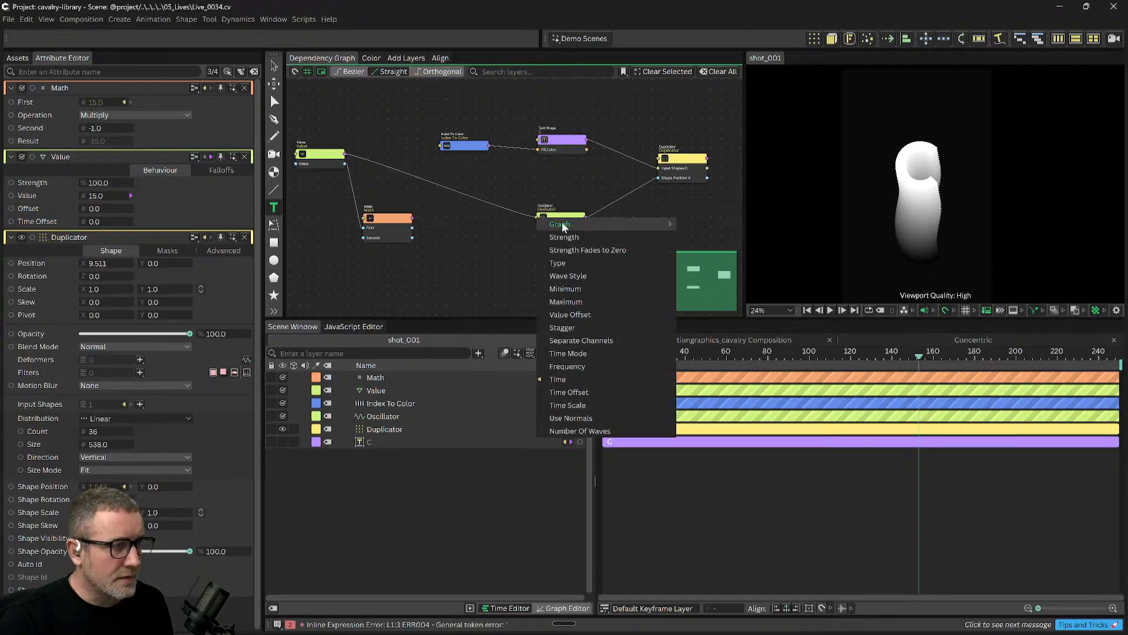
{"action": "left_click", "coordinate": [580, 300]}
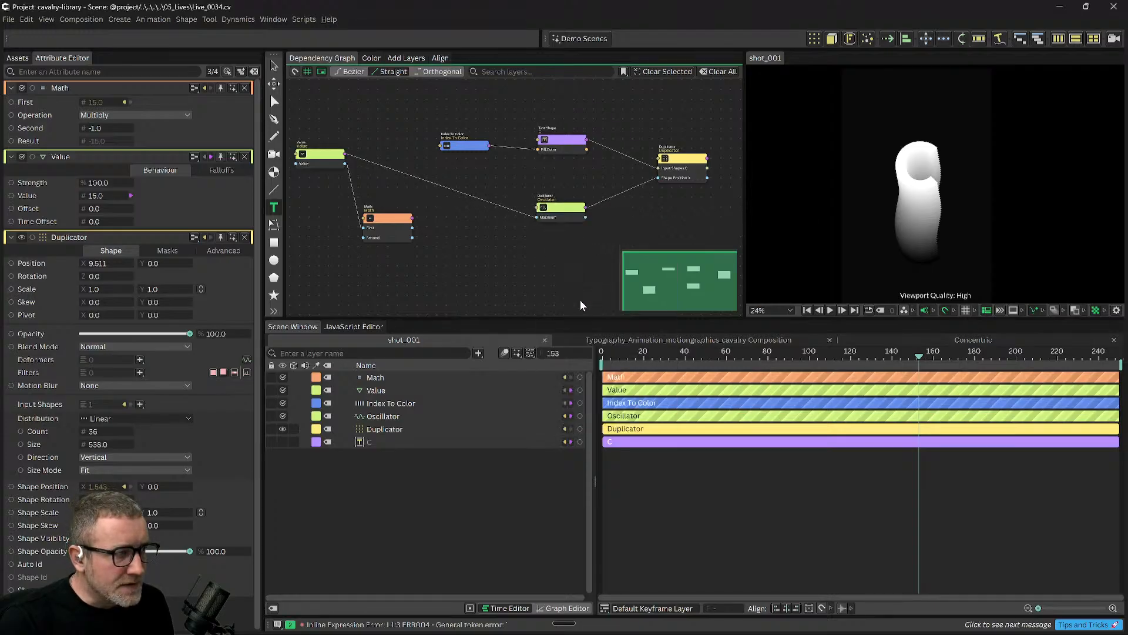
Try connecting the Math utility's result to the Duplicator's Rotation.
{"action": "left_click", "coordinate": [395, 229]}
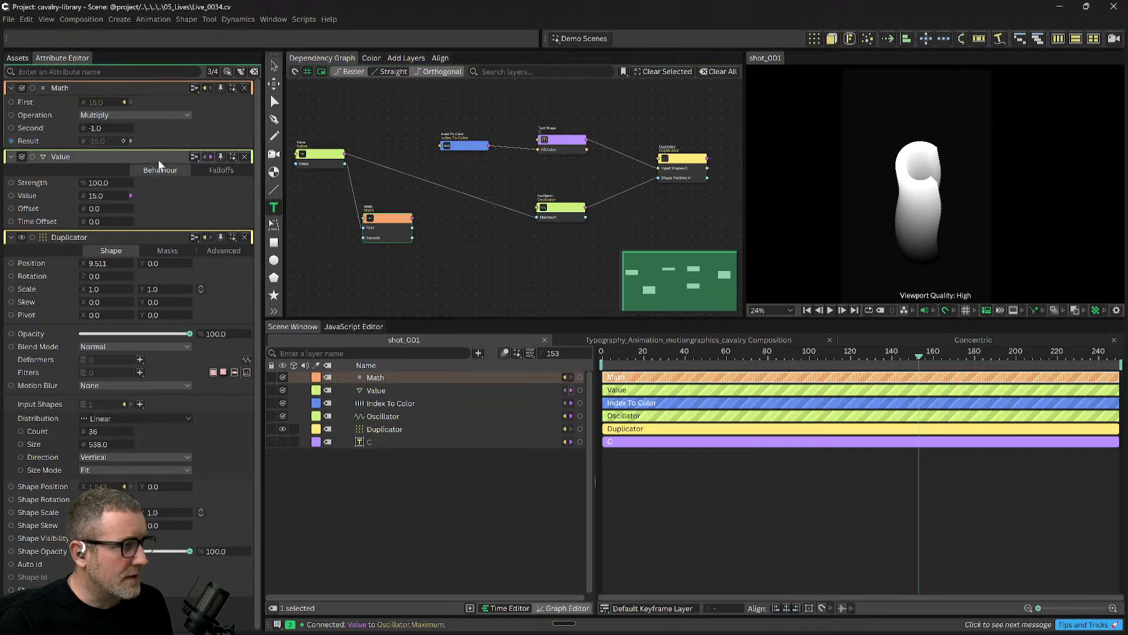
{"action": "left_click_drag", "start_coordinate": [13, 144], "coordinate": [105, 275]}
{"action": "left_click", "coordinate": [441, 220]}
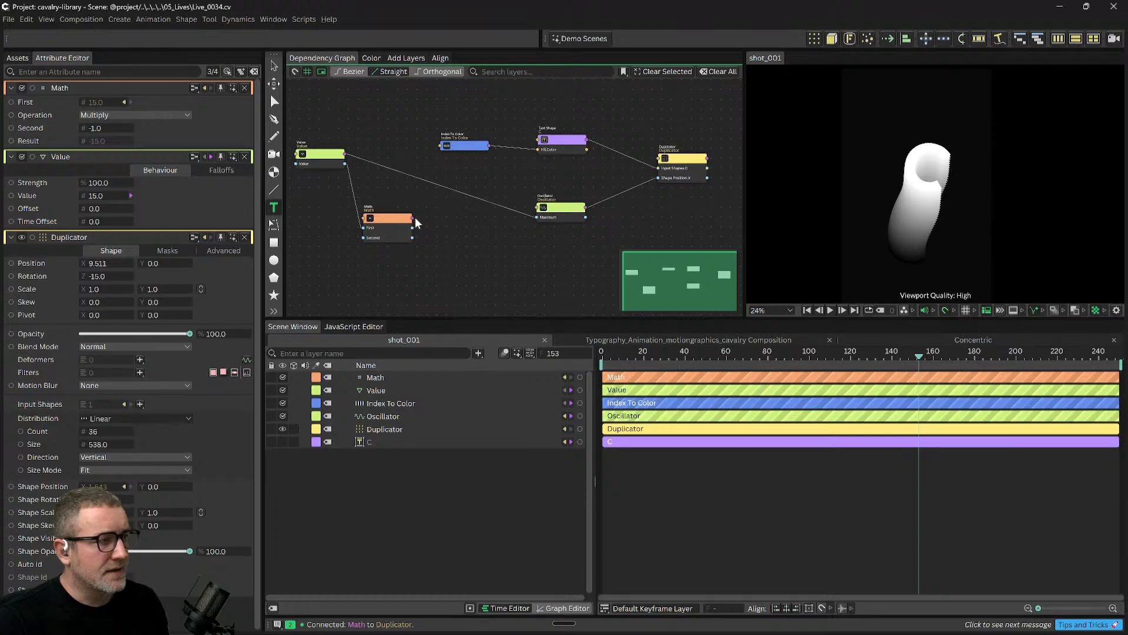
Try connecting the Math node's main output to the Oscillator's Minimum.
{"action": "left_click_drag", "start_coordinate": [412, 219], "coordinate": [449, 233]}
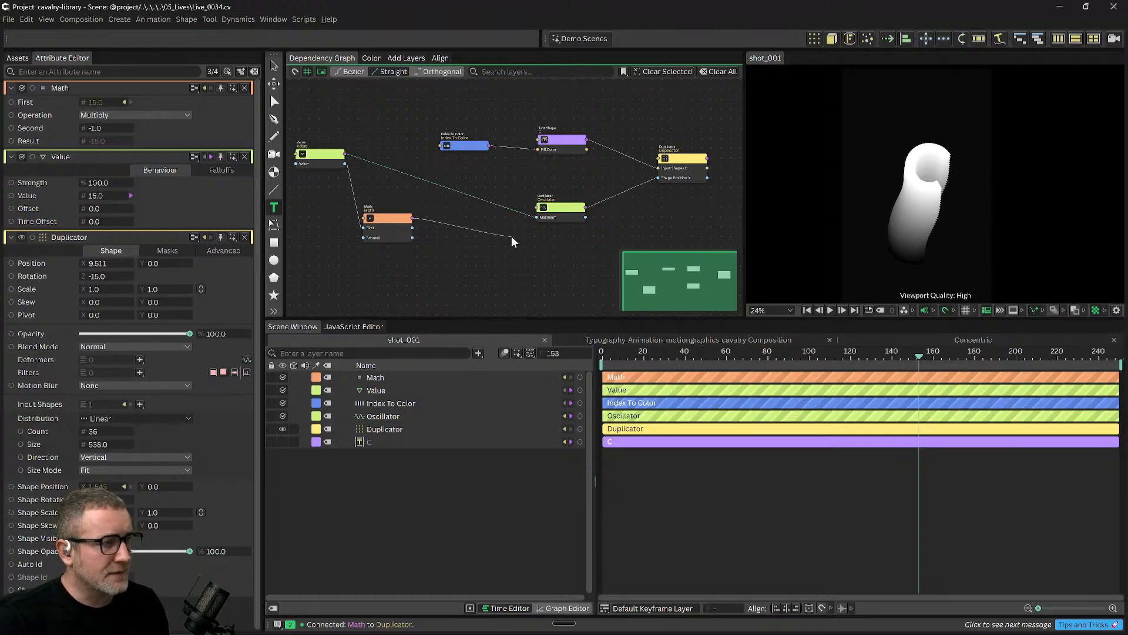
{"action": "left_click_drag", "start_coordinate": [534, 218], "coordinate": [536, 207]}
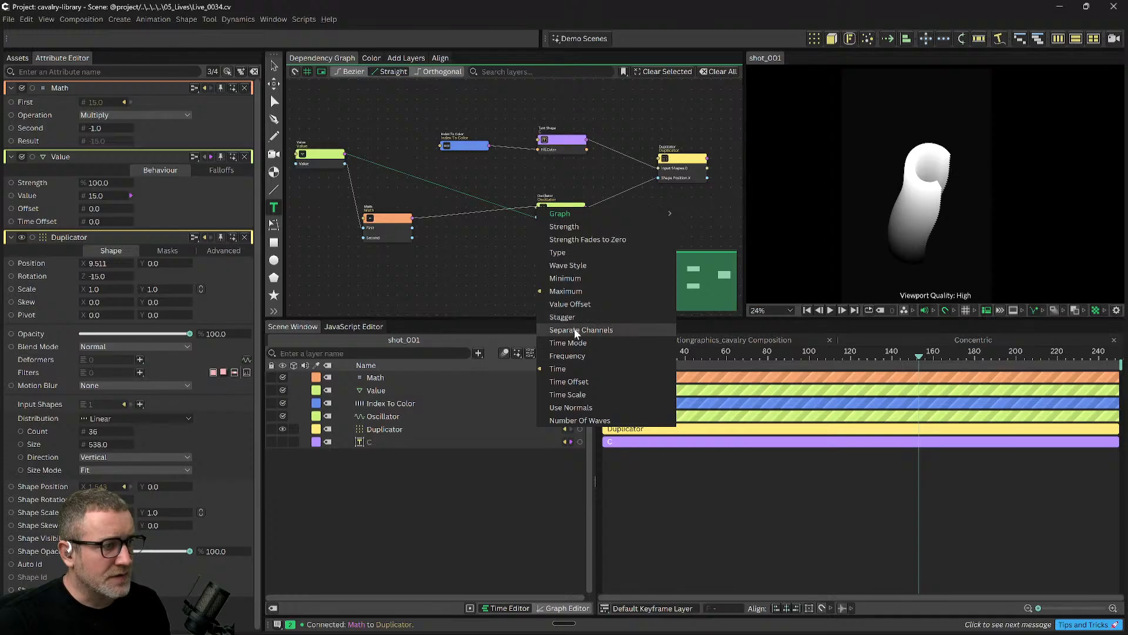
{"action": "left_click", "coordinate": [571, 291]}
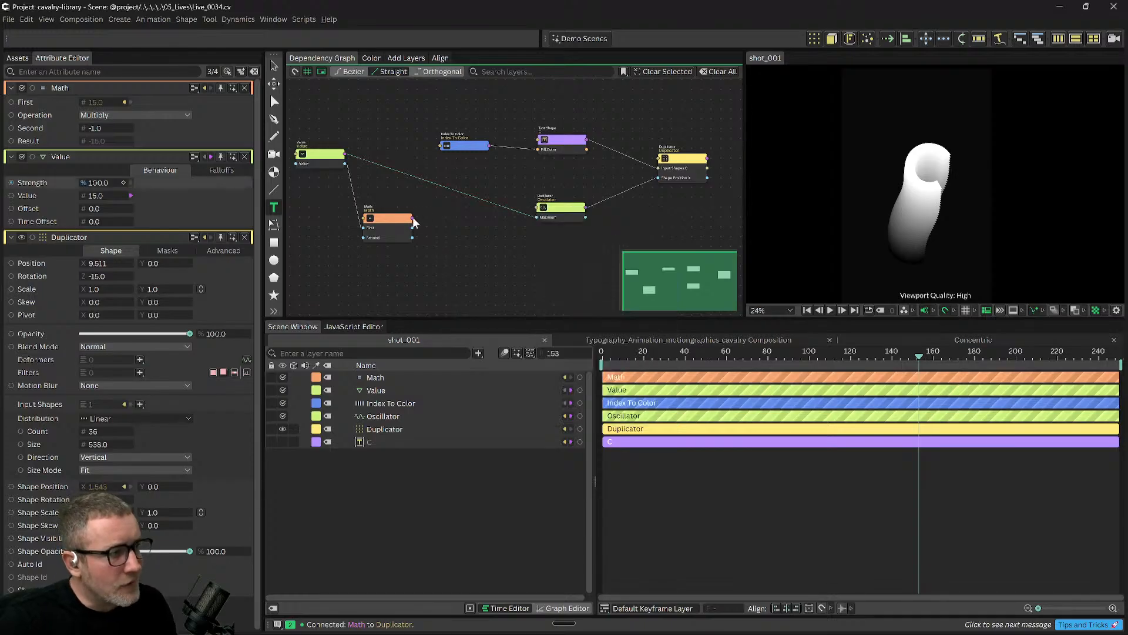
{"action": "left_click", "coordinate": [536, 213]}
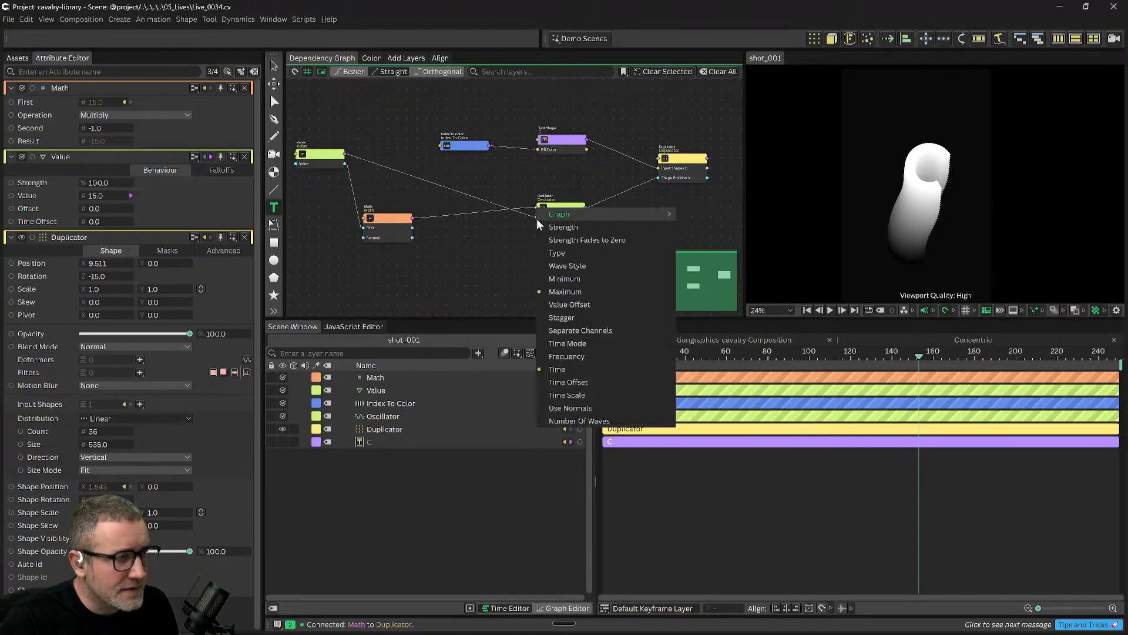
{"action": "left_click", "coordinate": [573, 279]}
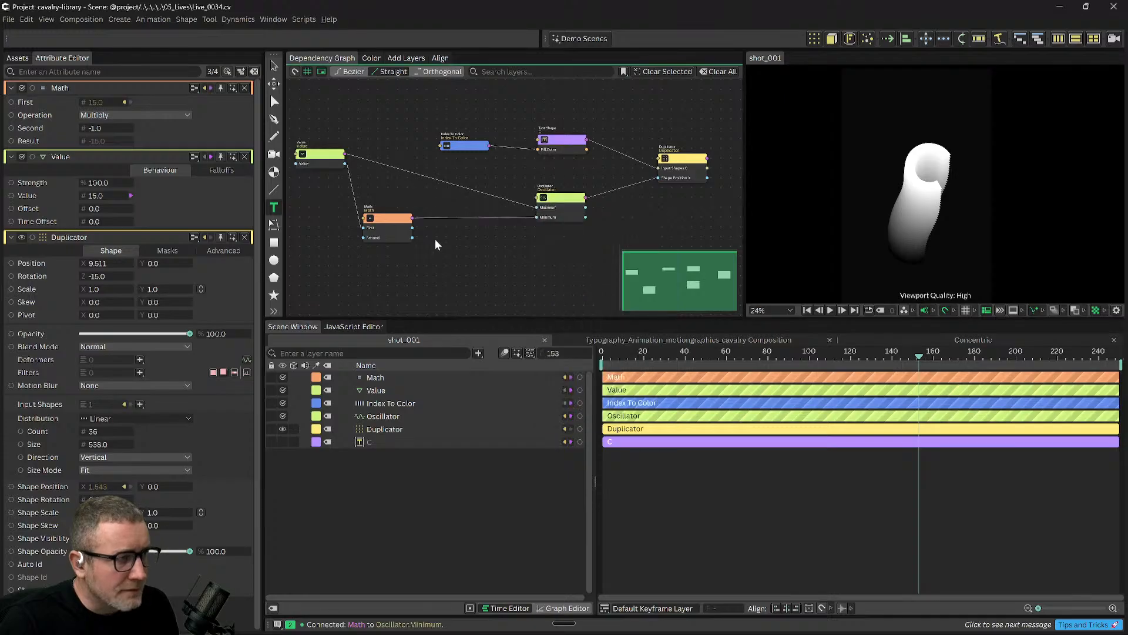
Load the Oscillator's settings and reposition the Math and Value nodes in the graph.
{"action": "left_click", "coordinate": [567, 200]}
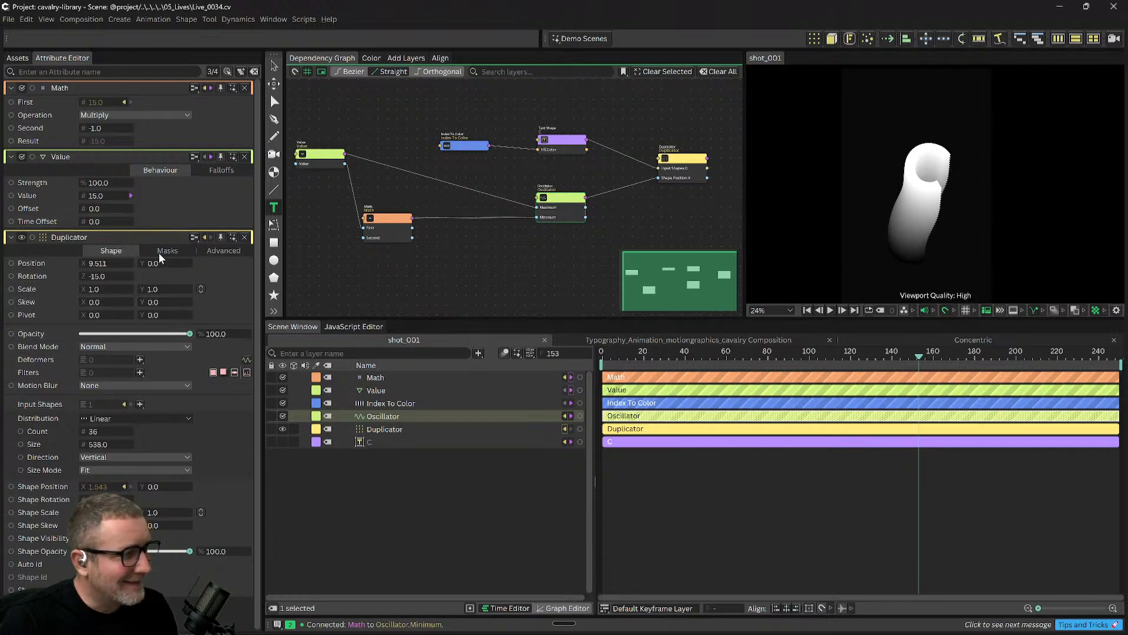
{"action": "left_click", "coordinate": [385, 417]}
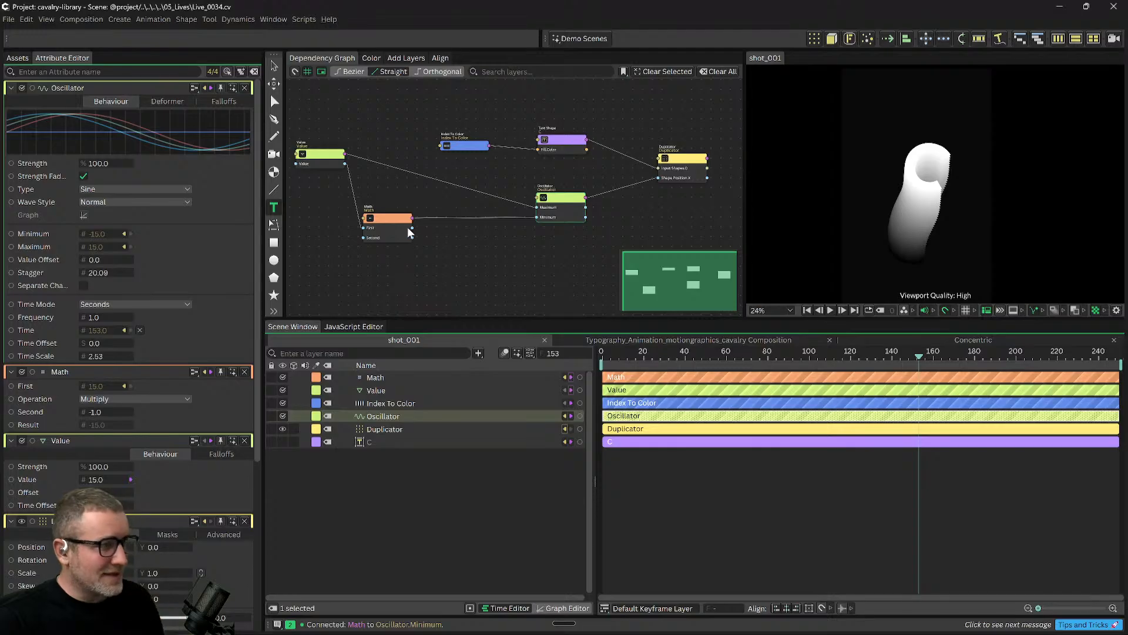
{"action": "left_click_drag", "start_coordinate": [393, 221], "coordinate": [420, 234]}
{"action": "left_click_drag", "start_coordinate": [319, 154], "coordinate": [321, 165]}
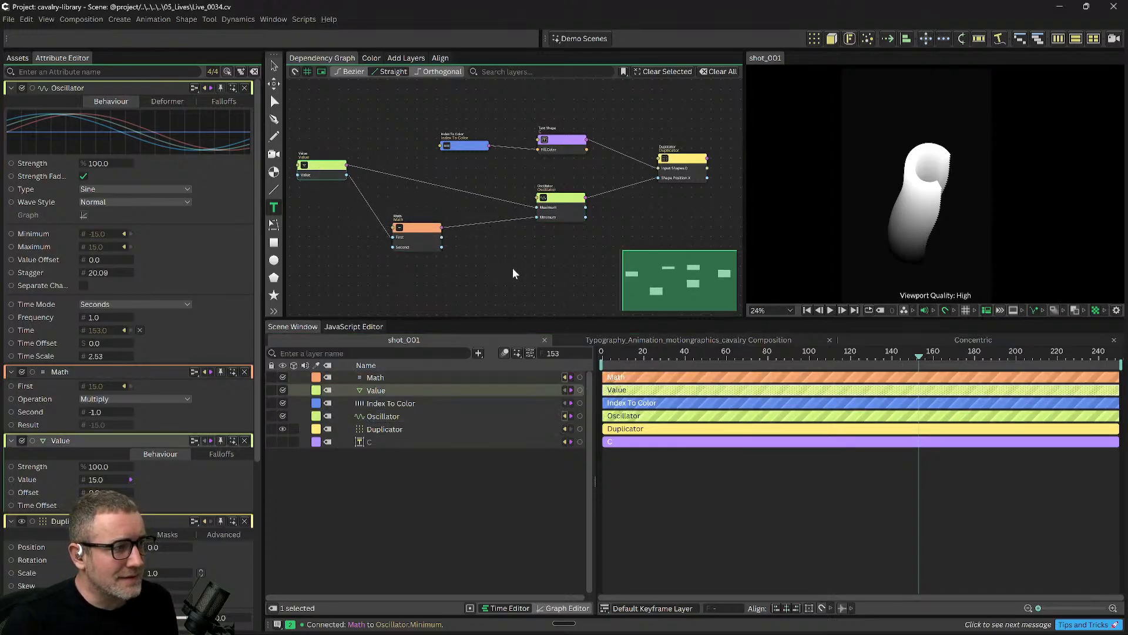
Remove the connection from the Math node to the Oscillator's Minimum.
{"action": "left_click_drag", "start_coordinate": [512, 271], "coordinate": [521, 272]}
{"action": "mouse_move", "coordinate": [445, 225]}
{"action": "left_mouse_down"}
{"action": "mouse_move", "coordinate": [408, 227]}
{"action": "mouse_move", "coordinate": [433, 219]}
{"action": "left_mouse_up"}
{"action": "left_click", "coordinate": [457, 220]}
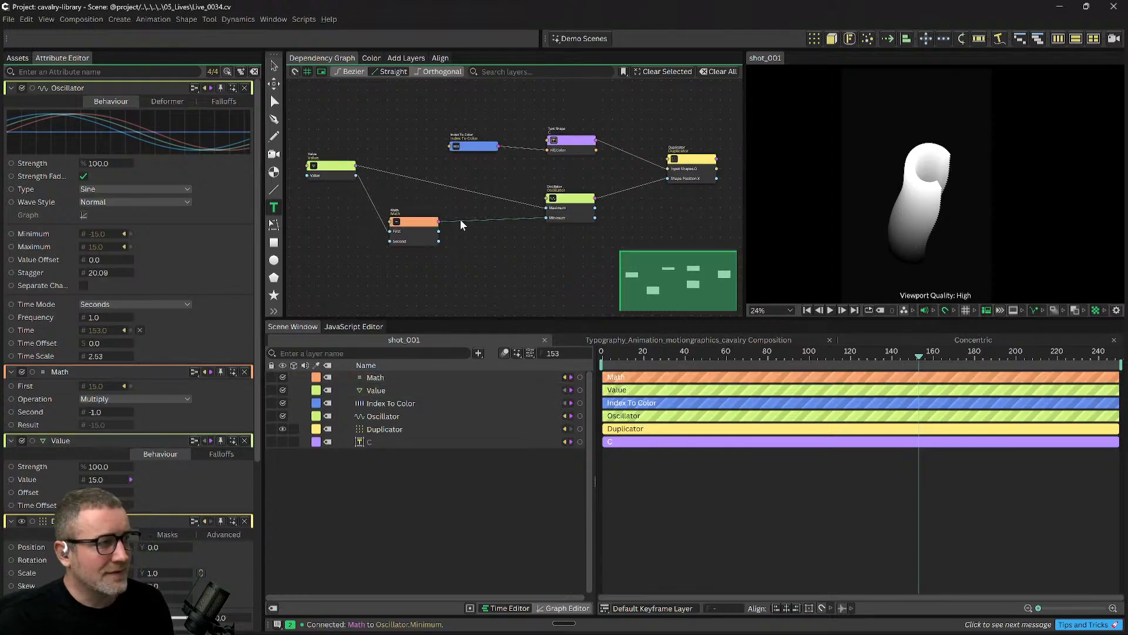
{"action": "key", "text": "Delete"}
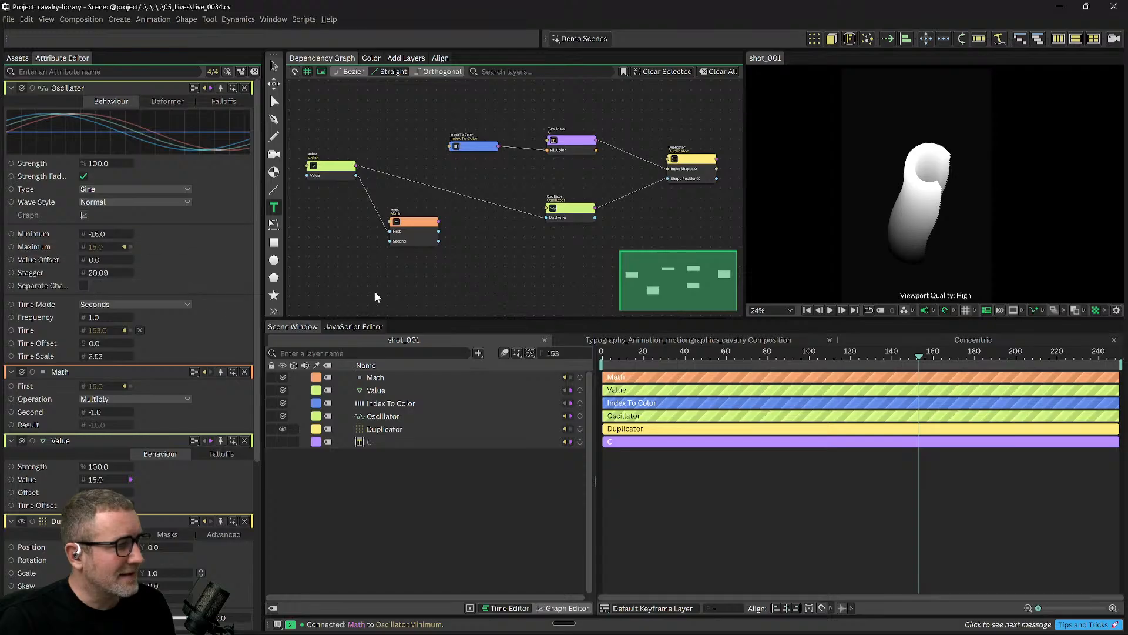
Reduce the loaded attributes to the Math utility's settings only.
{"action": "left_click", "coordinate": [411, 224]}
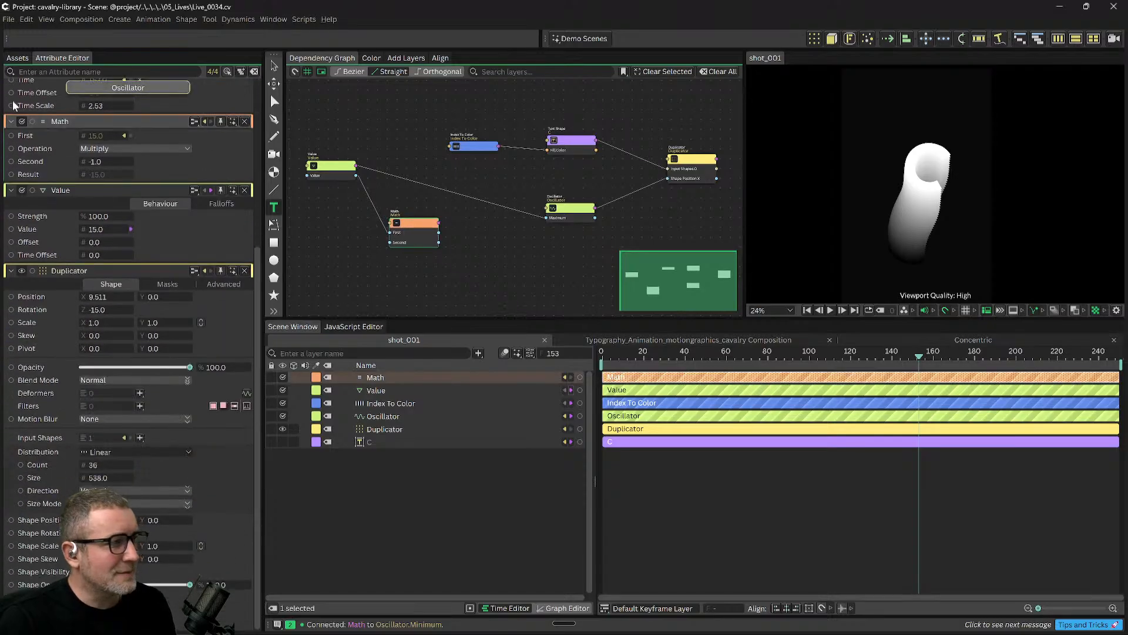
{"action": "scroll", "coordinate": [157, 227], "scroll_direction": "up", "scroll_amount": 3}
{"action": "scroll", "coordinate": [157, 231], "scroll_direction": "up", "scroll_amount": 3}
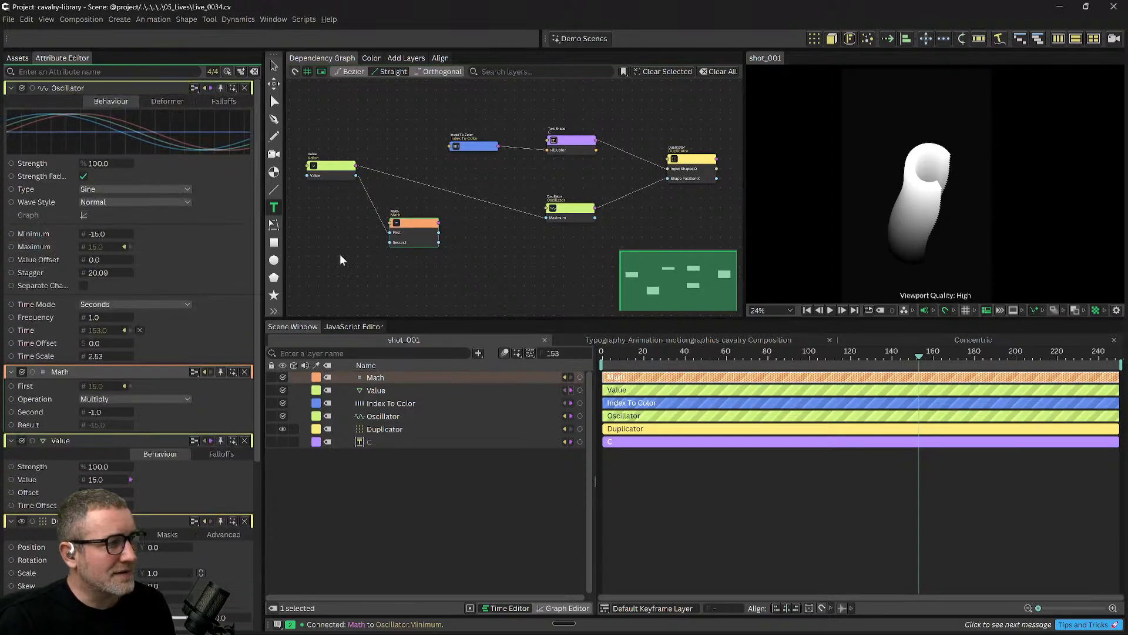
{"action": "scroll", "coordinate": [125, 235], "scroll_direction": "down", "scroll_amount": 2}
{"action": "scroll", "coordinate": [126, 263], "scroll_direction": "up", "scroll_amount": 2}
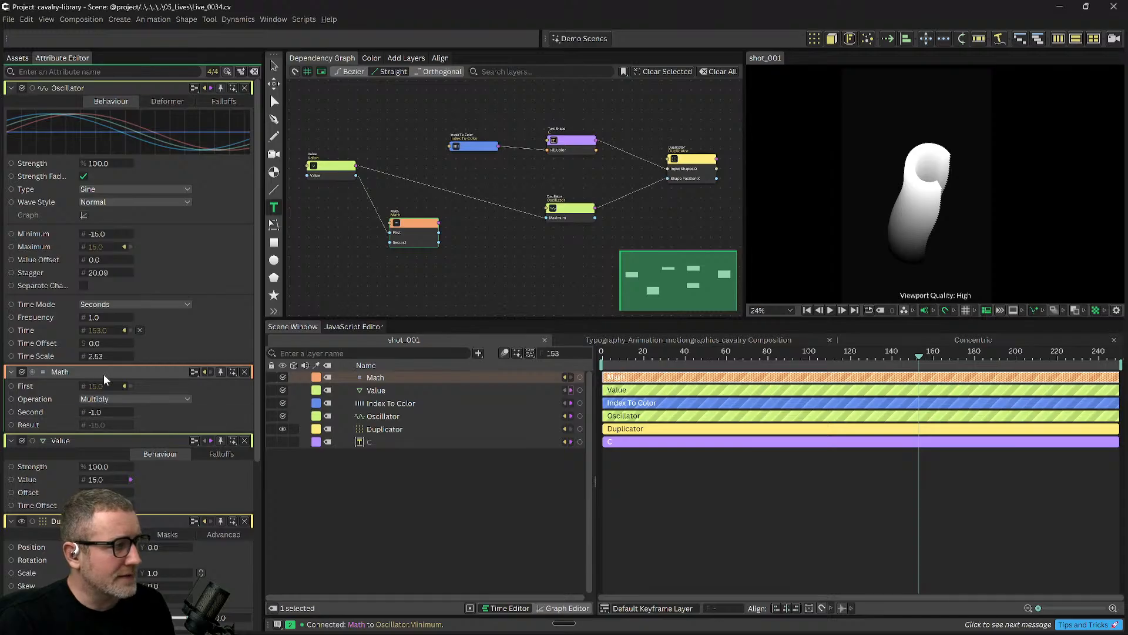
{"action": "left_click", "coordinate": [242, 71]}
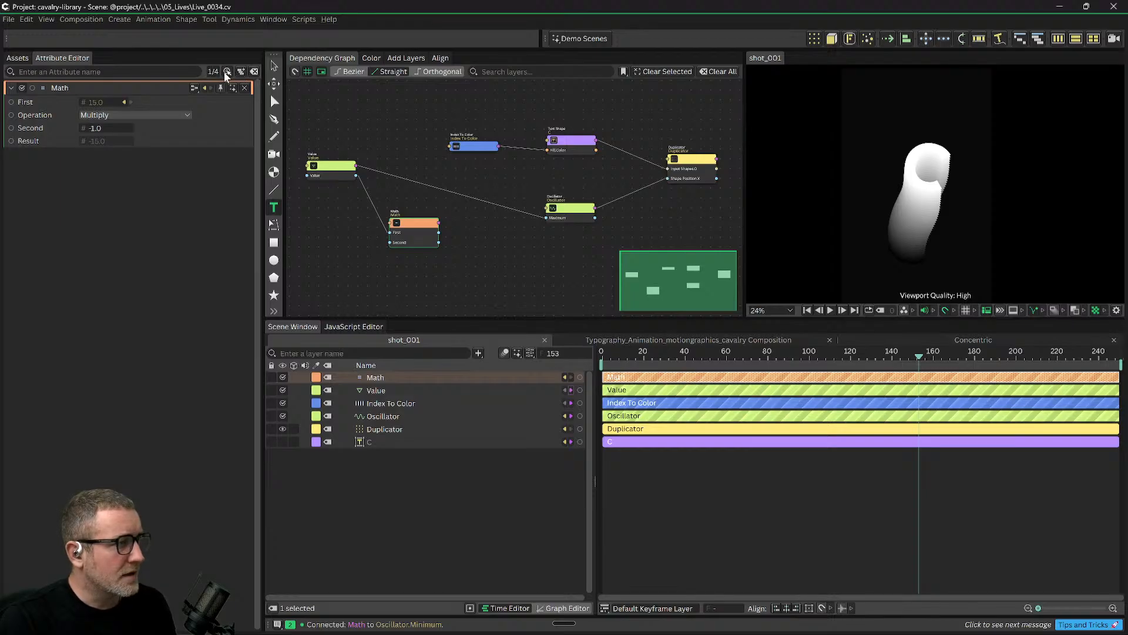
{"action": "left_click", "coordinate": [242, 72]}
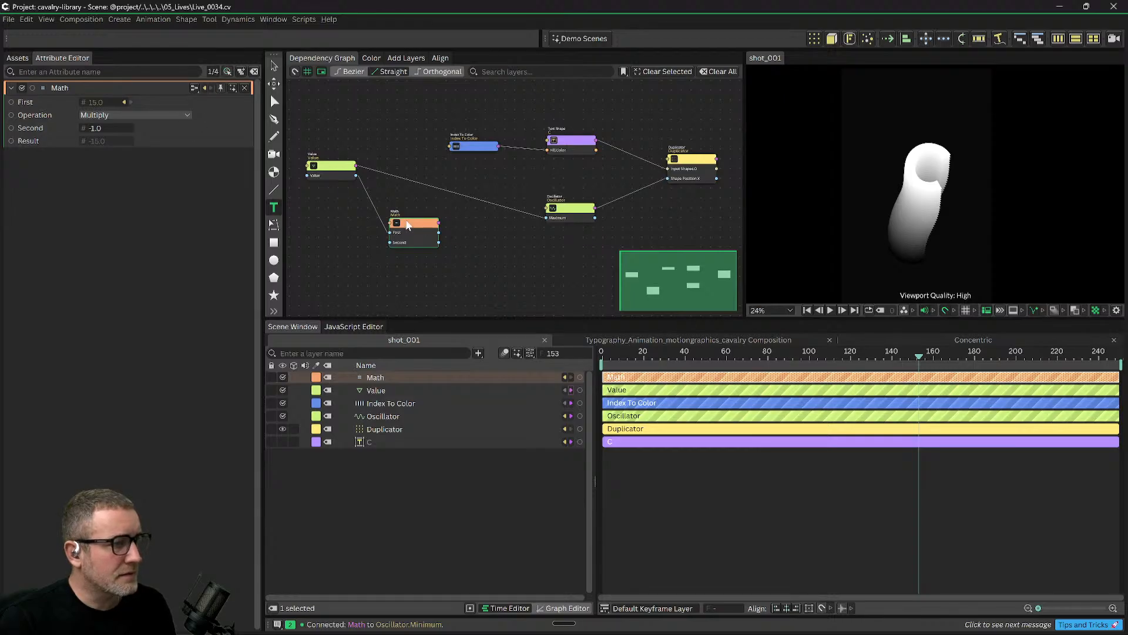
Load the Oscillator's settings, connect the Math utility's Result to the Oscillator's Minimum, and reposition the Math node.
{"action": "left_click", "coordinate": [570, 211]}
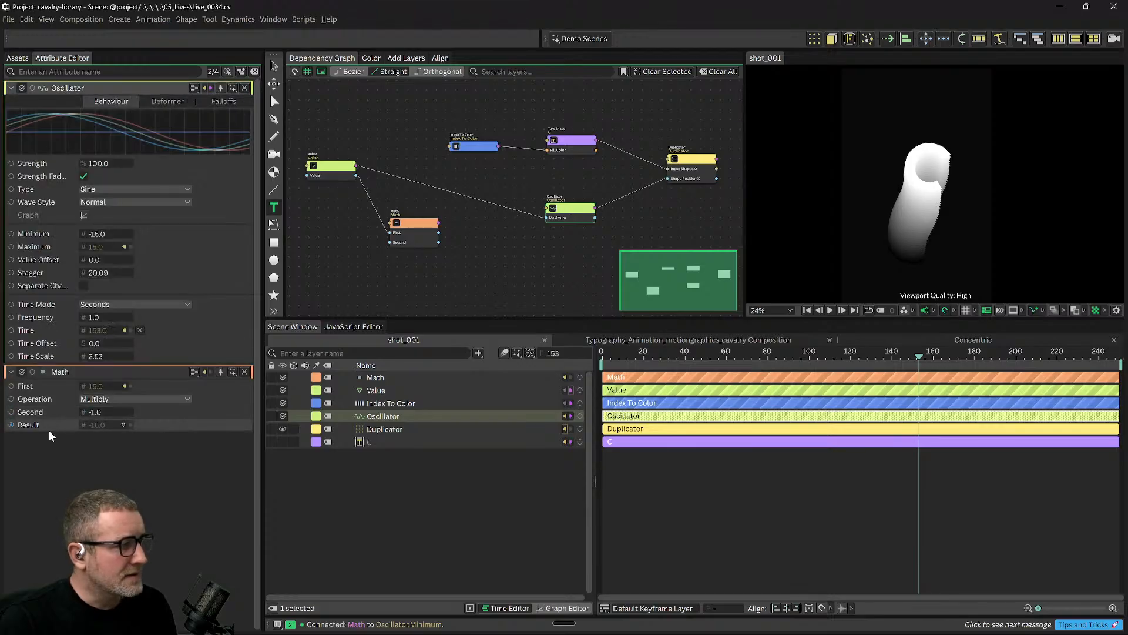
{"action": "left_click_drag", "start_coordinate": [19, 427], "coordinate": [36, 237]}
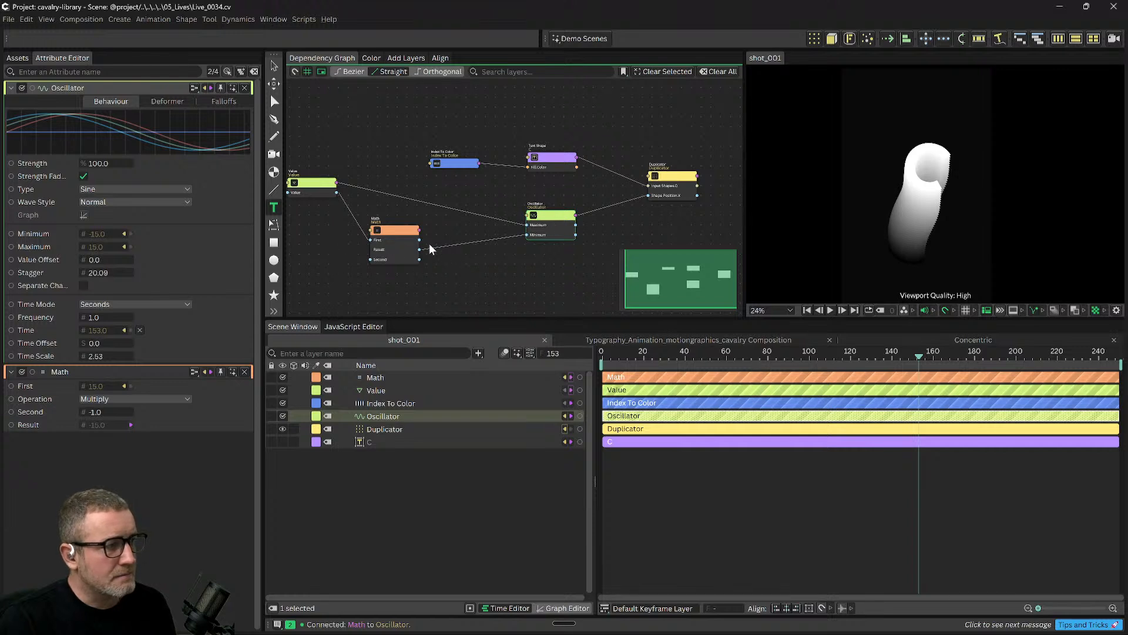
{"action": "left_click_drag", "start_coordinate": [414, 235], "coordinate": [448, 245]}
{"action": "scroll", "coordinate": [440, 246], "scroll_direction": "up", "scroll_amount": 2}
{"action": "scroll", "coordinate": [548, 259], "scroll_direction": "down", "scroll_amount": 1}
{"action": "scroll", "coordinate": [547, 260], "scroll_direction": "up", "scroll_amount": 1}
{"action": "left_click", "coordinate": [548, 260]}
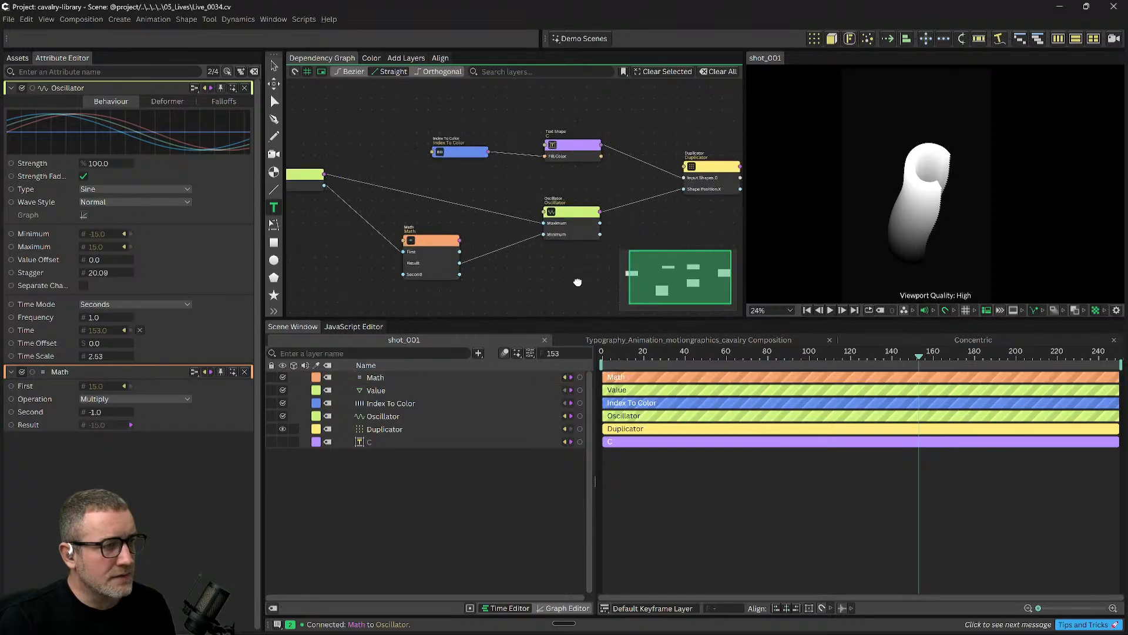
{"action": "mouse_move", "coordinate": [662, 281]}
{"action": "left_mouse_down"}
{"action": "mouse_move", "coordinate": [679, 269]}
{"action": "mouse_move", "coordinate": [655, 290]}
{"action": "left_mouse_up"}
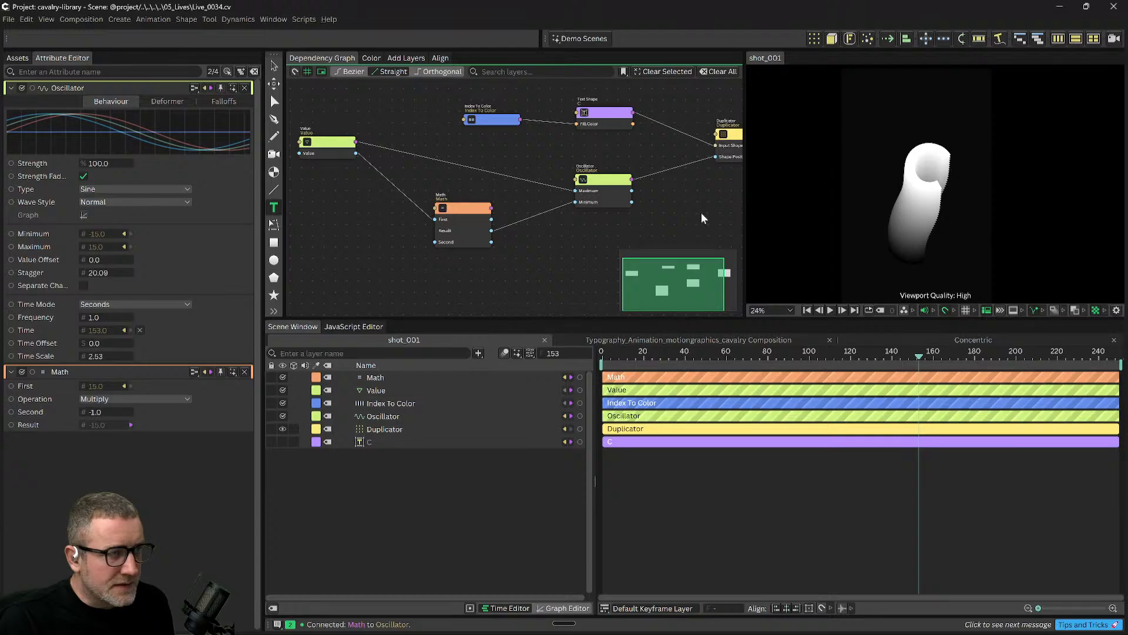
Hide the Dependency Graph's minimap and toggle its grid option.
{"action": "left_click", "coordinate": [323, 72]}
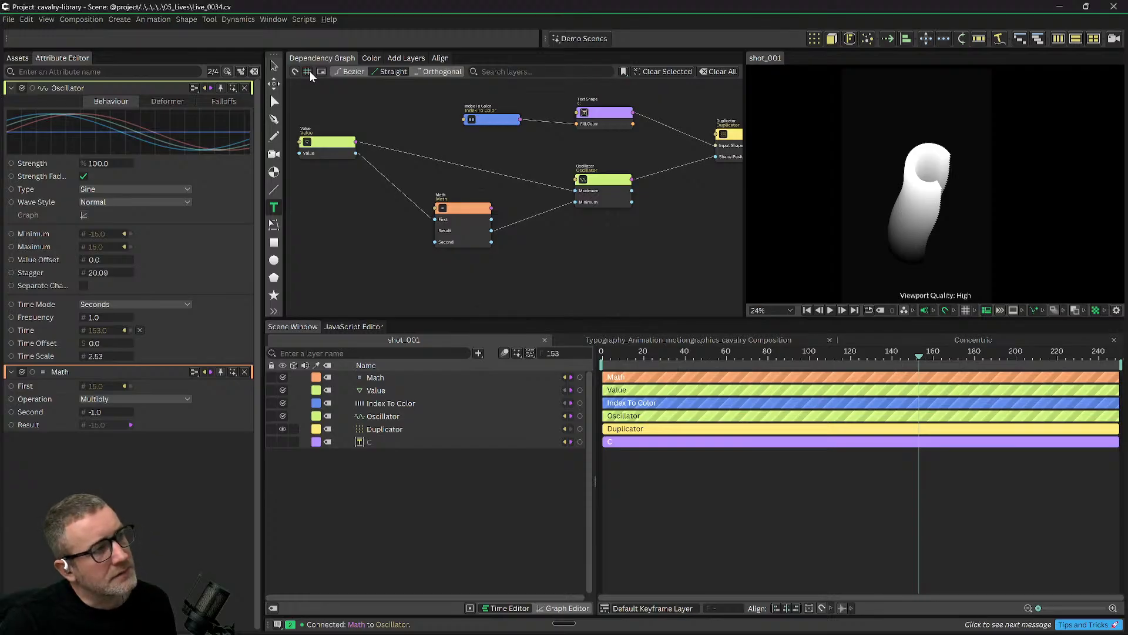
{"action": "left_click", "coordinate": [308, 72]}
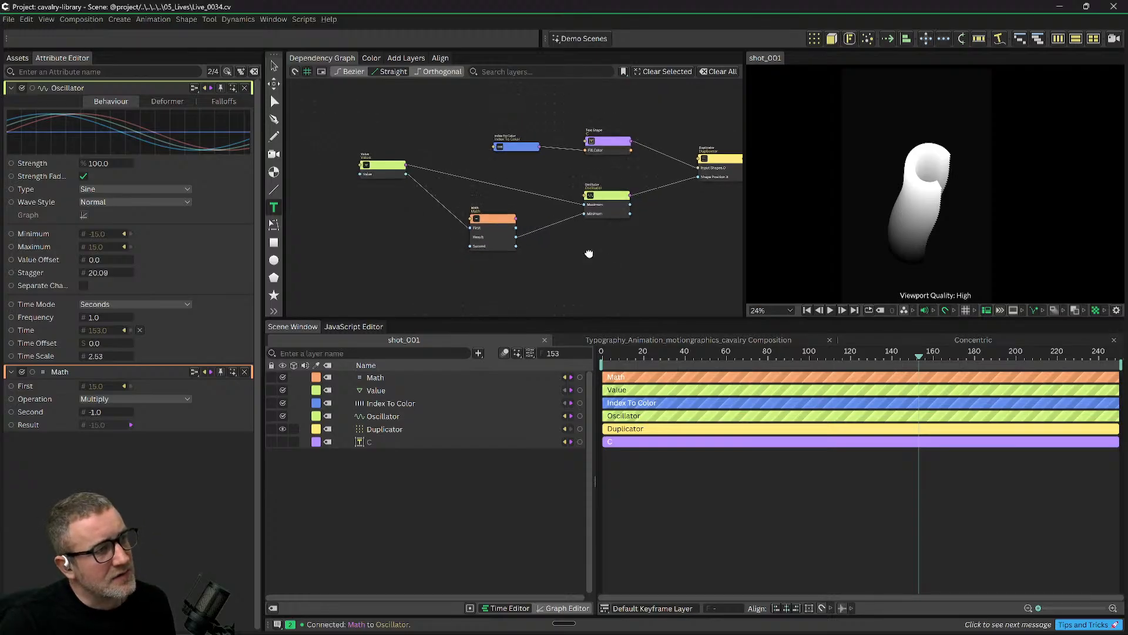
{"action": "scroll", "coordinate": [669, 195], "scroll_direction": "up", "scroll_amount": 10}
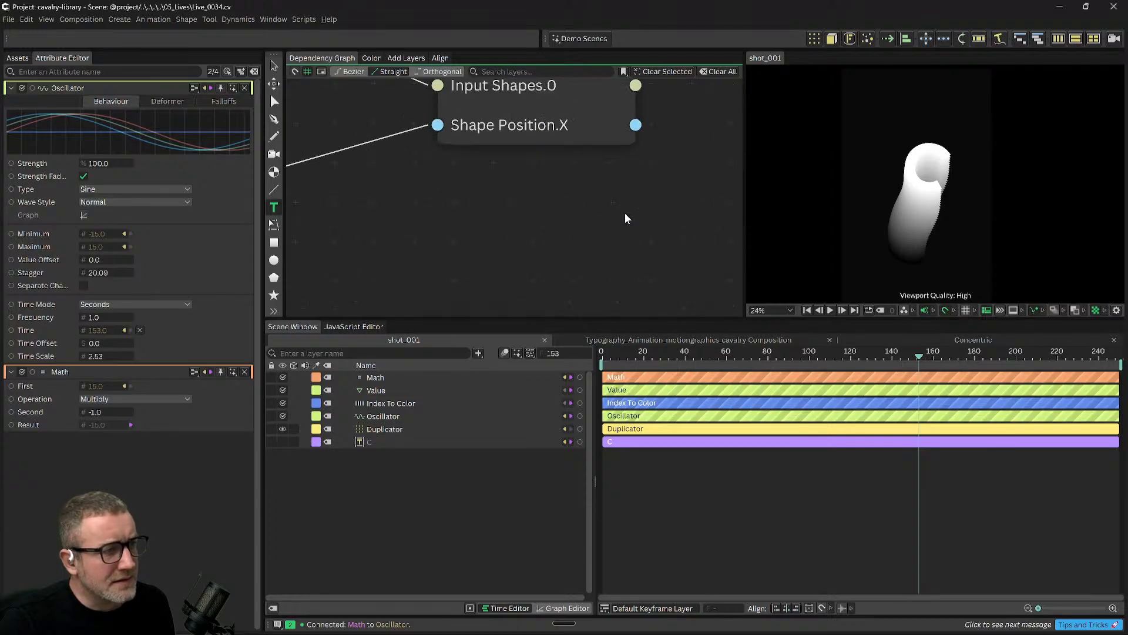
{"action": "scroll", "coordinate": [623, 191], "scroll_direction": "down", "scroll_amount": 10}
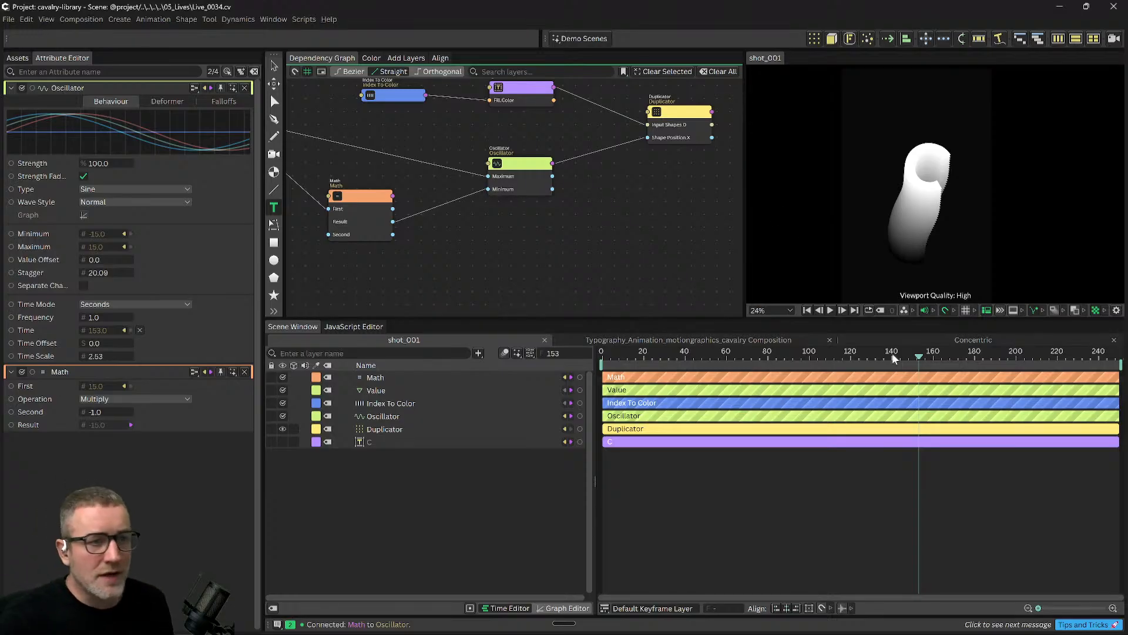
Scrub the timeline to frame 29 and on to frame 38 to preview the letter's wave motion.
{"action": "left_click_drag", "start_coordinate": [700, 358], "coordinate": [663, 359]}
{"action": "scroll", "coordinate": [967, 208], "scroll_direction": "down", "scroll_amount": 1}
{"action": "scroll", "coordinate": [570, 170], "scroll_direction": "down", "scroll_amount": 3}
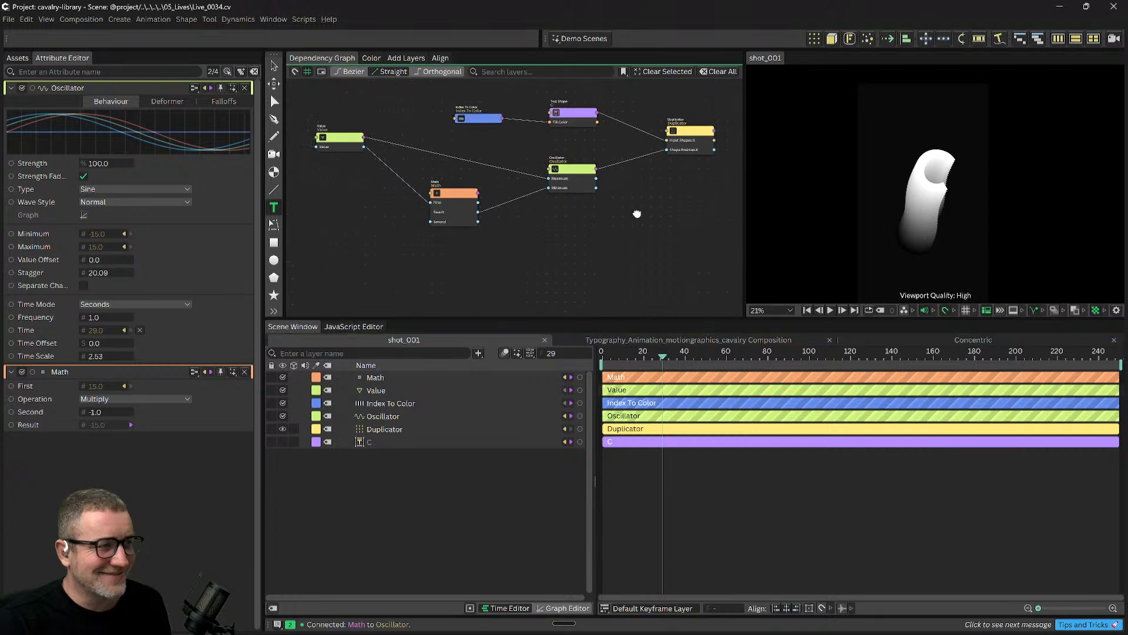
{"action": "mouse_move", "coordinate": [666, 365]}
{"action": "left_mouse_down"}
{"action": "mouse_move", "coordinate": [931, 356]}
{"action": "mouse_move", "coordinate": [681, 364]}
{"action": "left_mouse_up"}
{"action": "left_click_drag", "start_coordinate": [607, 247], "coordinate": [600, 260]}
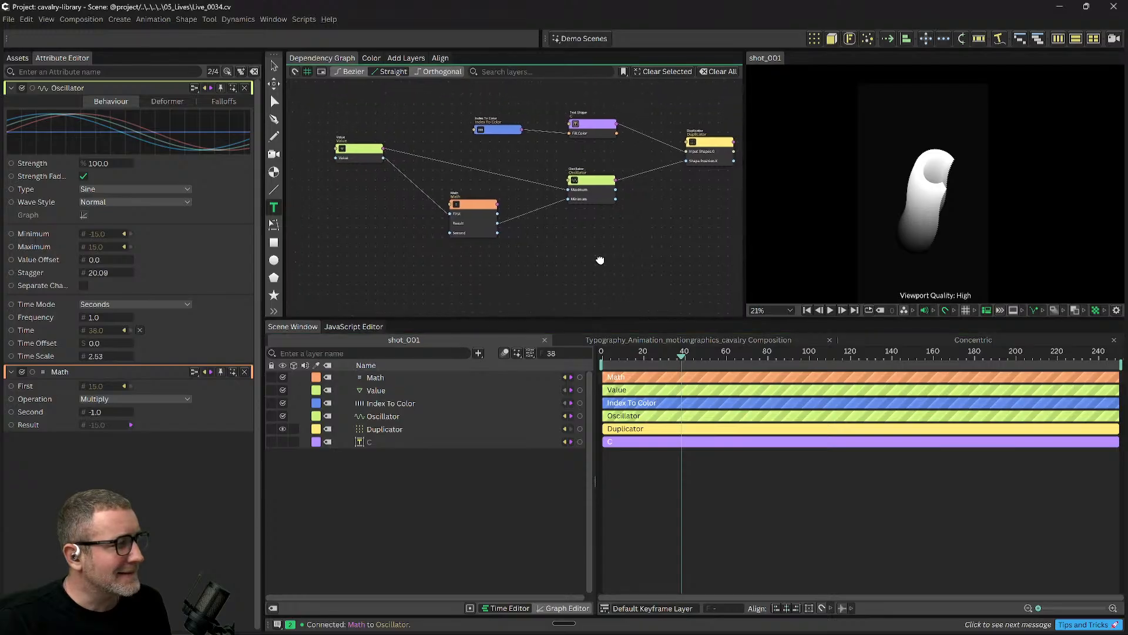
Set the Value node's Value to 63 and scrub the timeline to preview the wave.
{"action": "left_click", "coordinate": [358, 151]}
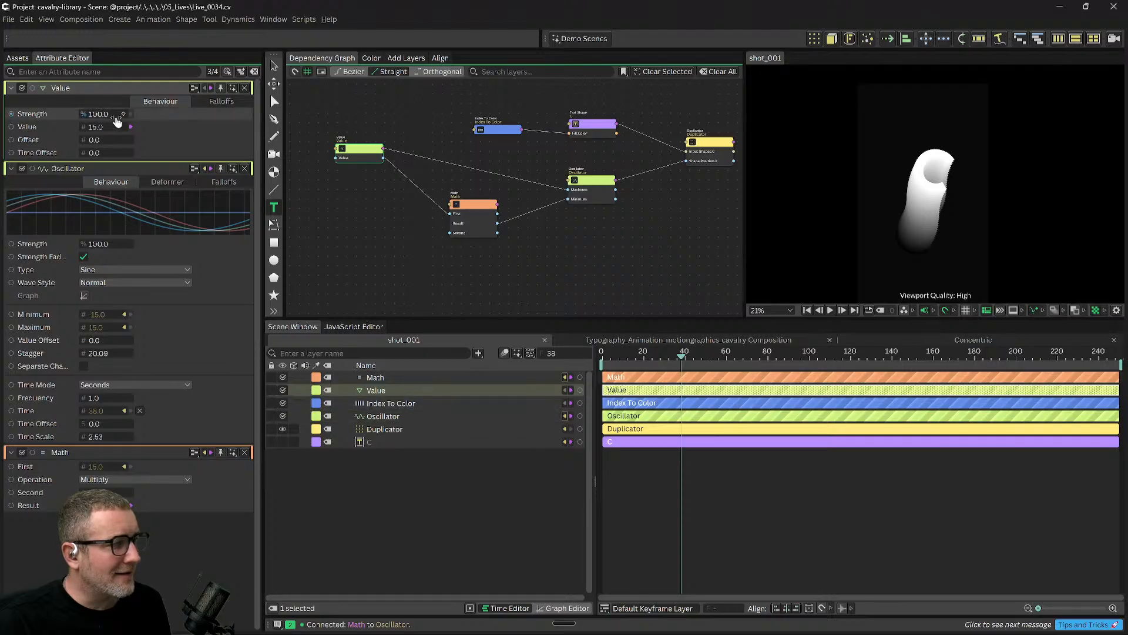
{"action": "left_click_drag", "start_coordinate": [114, 128], "coordinate": [138, 128]}
{"action": "left_click_drag", "start_coordinate": [630, 355], "coordinate": [765, 361]}
Set the Duplicator's Rotation to 0.
{"action": "left_click", "coordinate": [700, 143]}
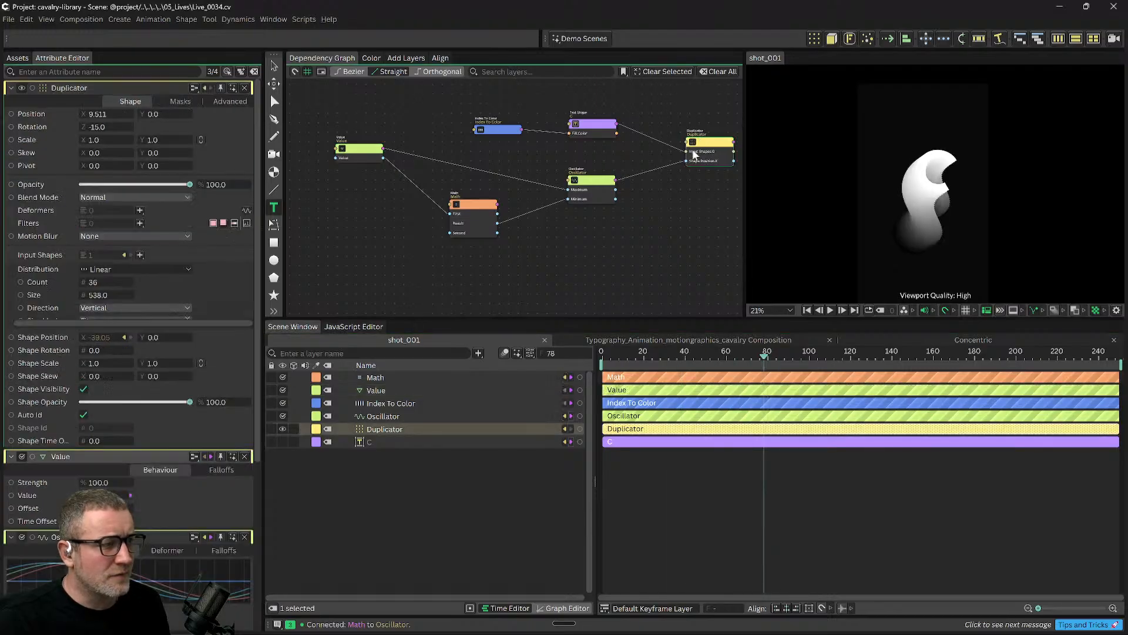
{"action": "left_click", "coordinate": [102, 128]}
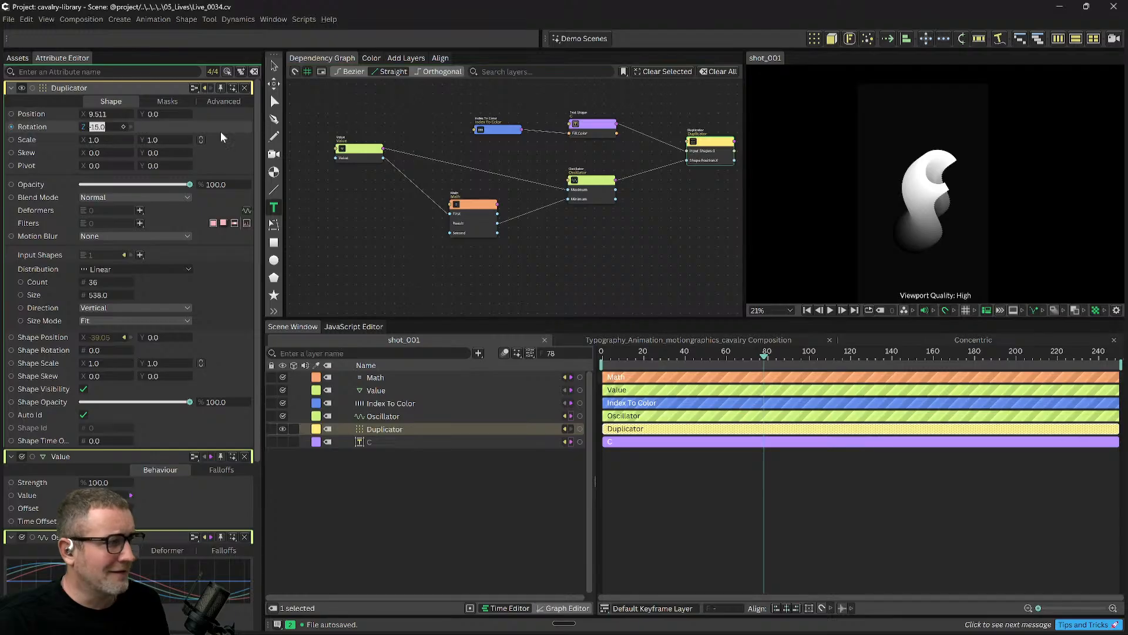
{"action": "type", "text": "0"}
{"action": "key", "text": "Return"}
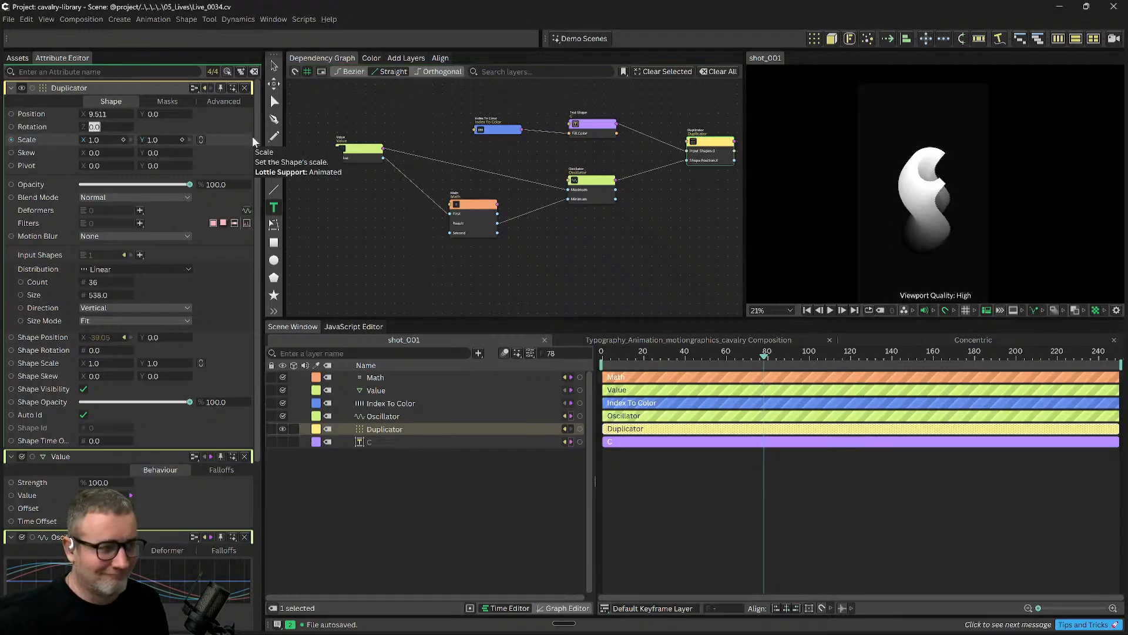
Preview the animation and bring up the Value node's settings to review the linked Oscillator range.
{"action": "left_click", "coordinate": [715, 477]}
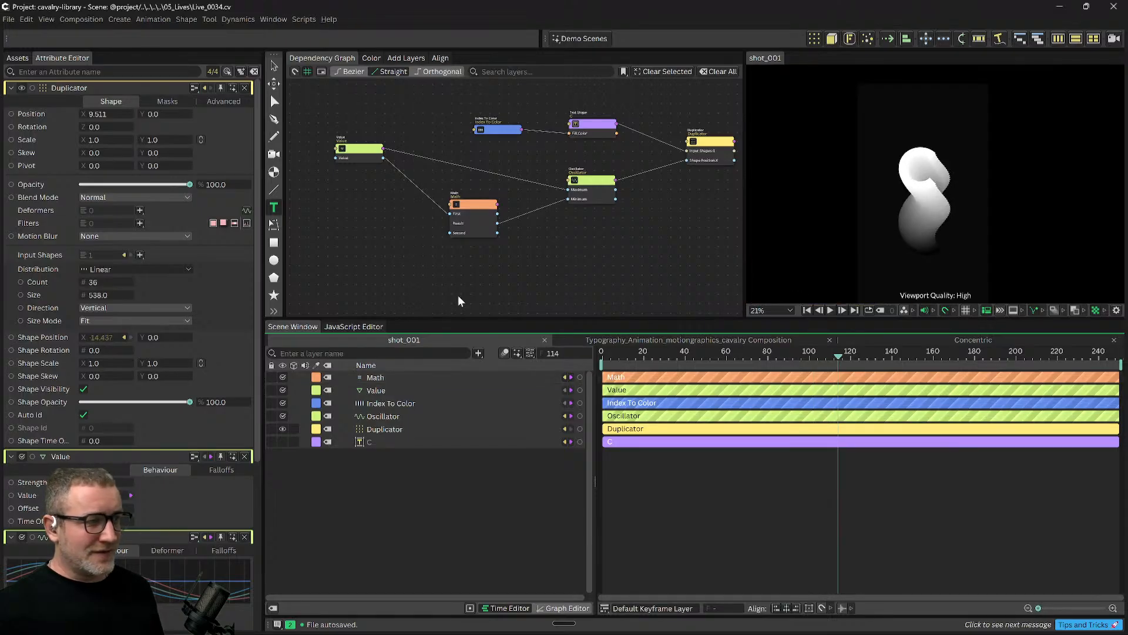
{"action": "left_click", "coordinate": [376, 390]}
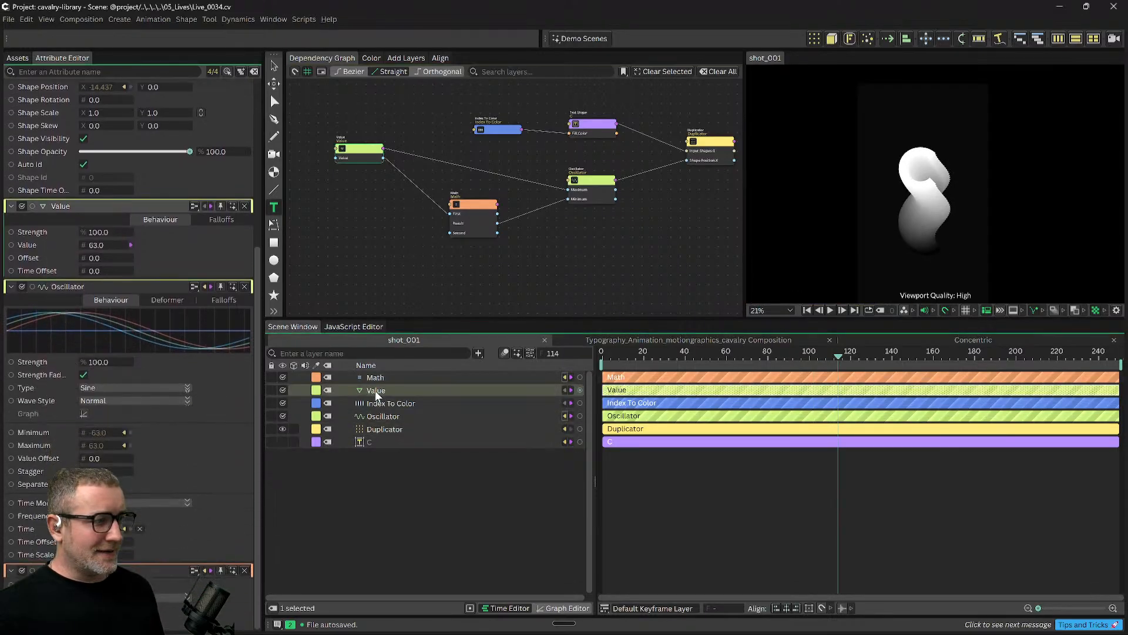
{"action": "left_click", "coordinate": [376, 390]}
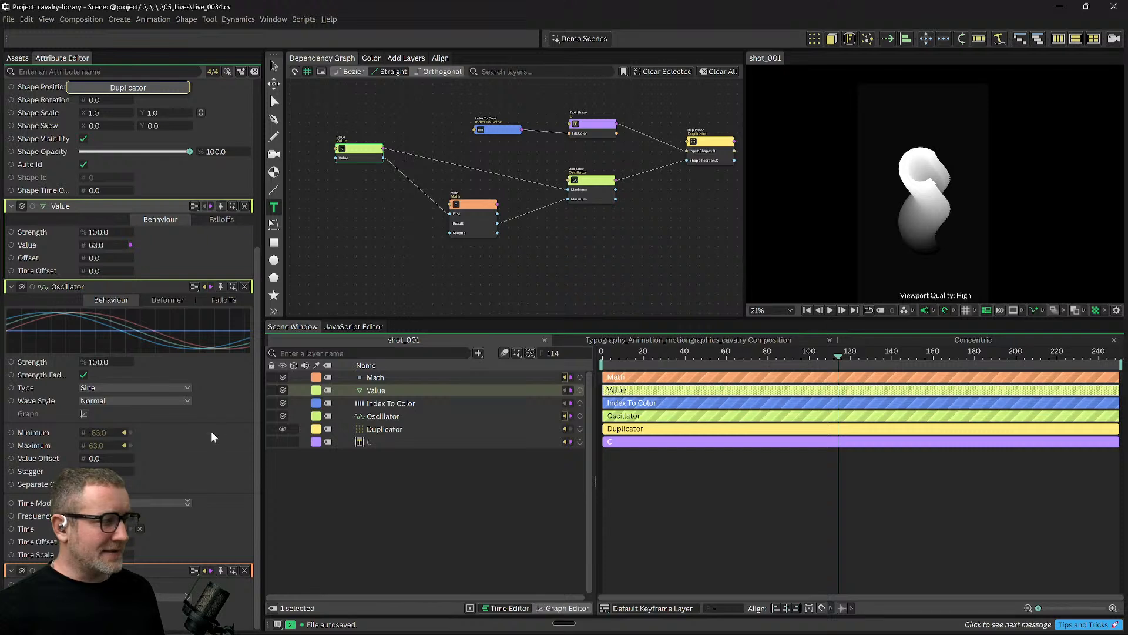
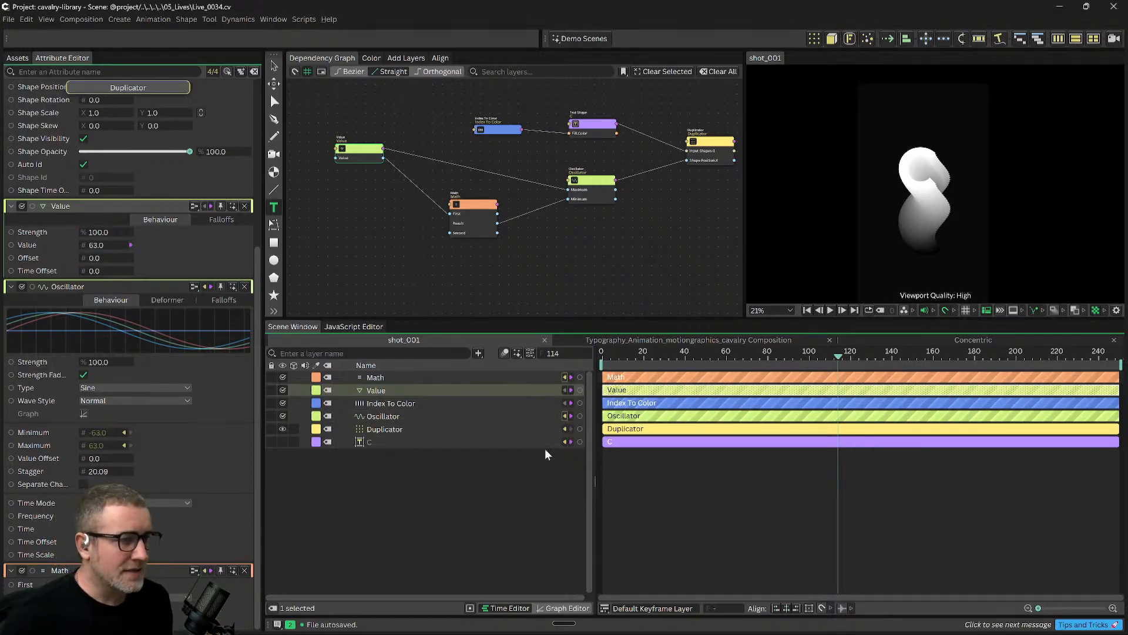
Open the Typography_Animation_motiongraphics_cavalry Composition and scrub its reference footage to the lettering layout at frame 94.
{"action": "left_click", "coordinate": [703, 340]}
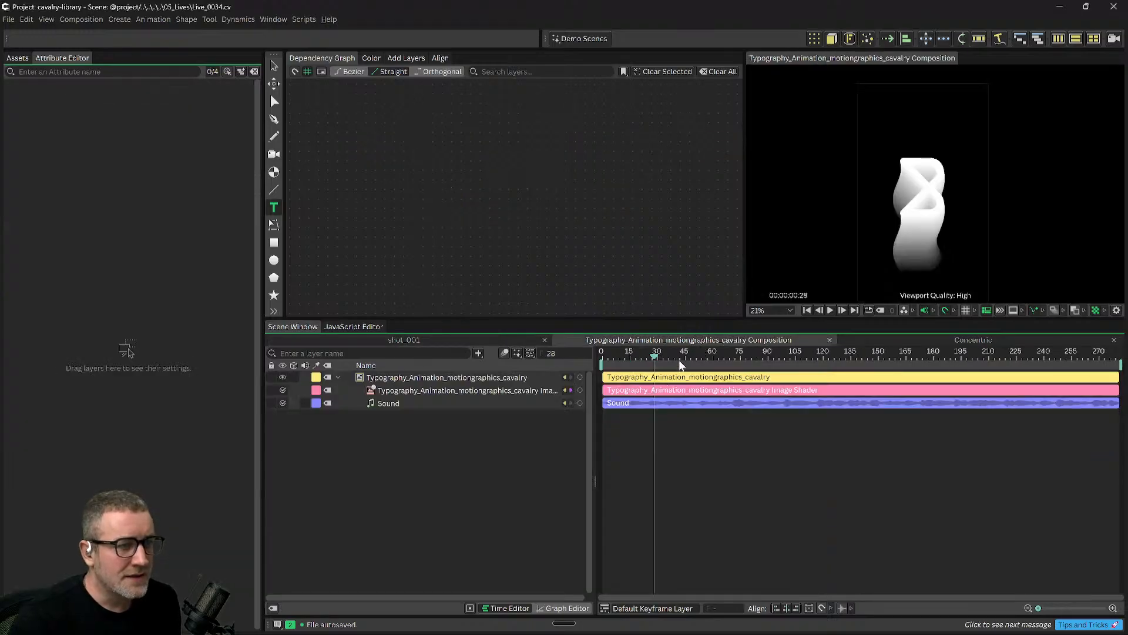
{"action": "left_click", "coordinate": [660, 358]}
{"action": "left_click_drag", "start_coordinate": [661, 358], "coordinate": [837, 366]}
{"action": "left_click_drag", "start_coordinate": [844, 368], "coordinate": [776, 369]}
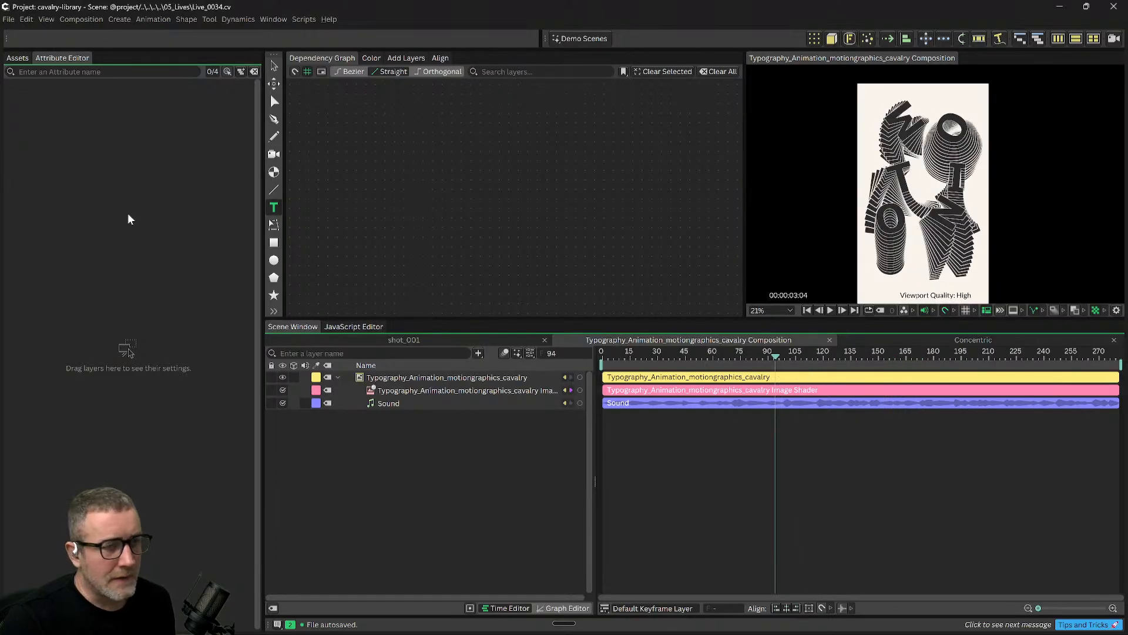
Duplicate the shot_001 composition in the project assets, open the copy and return its playhead to frame 0.
{"action": "left_click", "coordinate": [18, 59]}
{"action": "key", "text": "ctrl+d"}
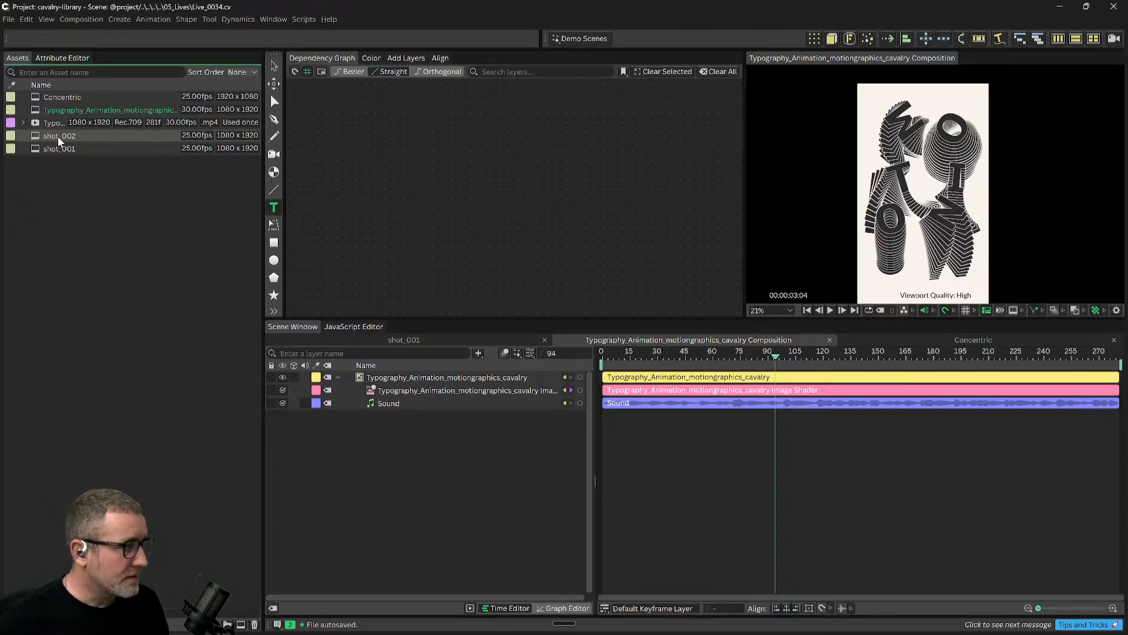
{"action": "double_click", "coordinate": [57, 136]}
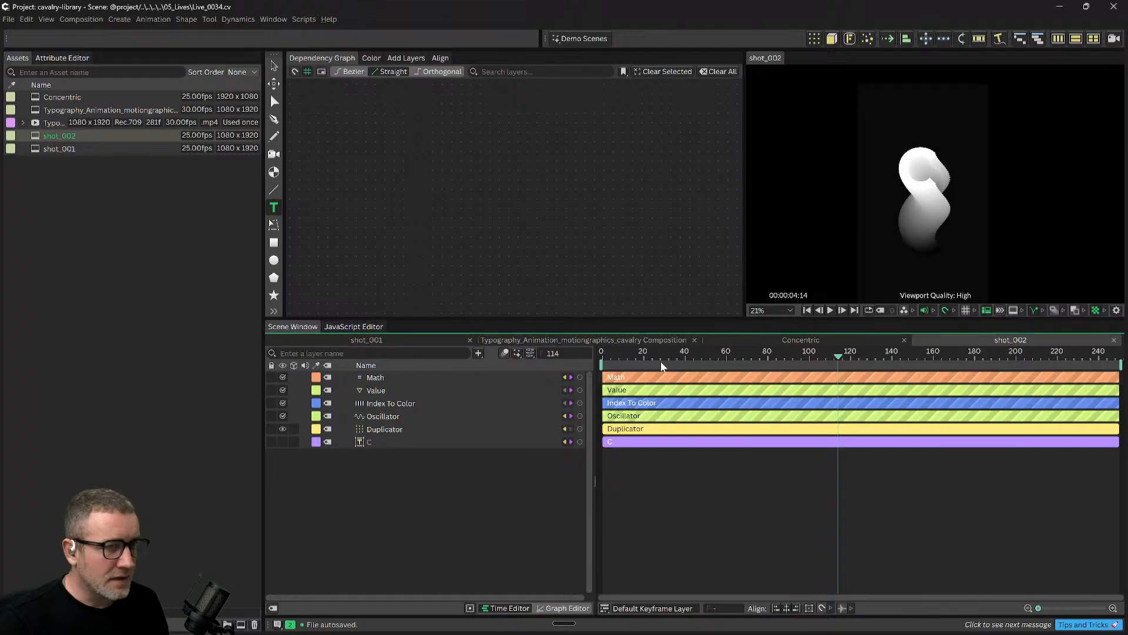
{"action": "left_click_drag", "start_coordinate": [666, 357], "coordinate": [602, 356]}
{"action": "left_click", "coordinate": [499, 467]}
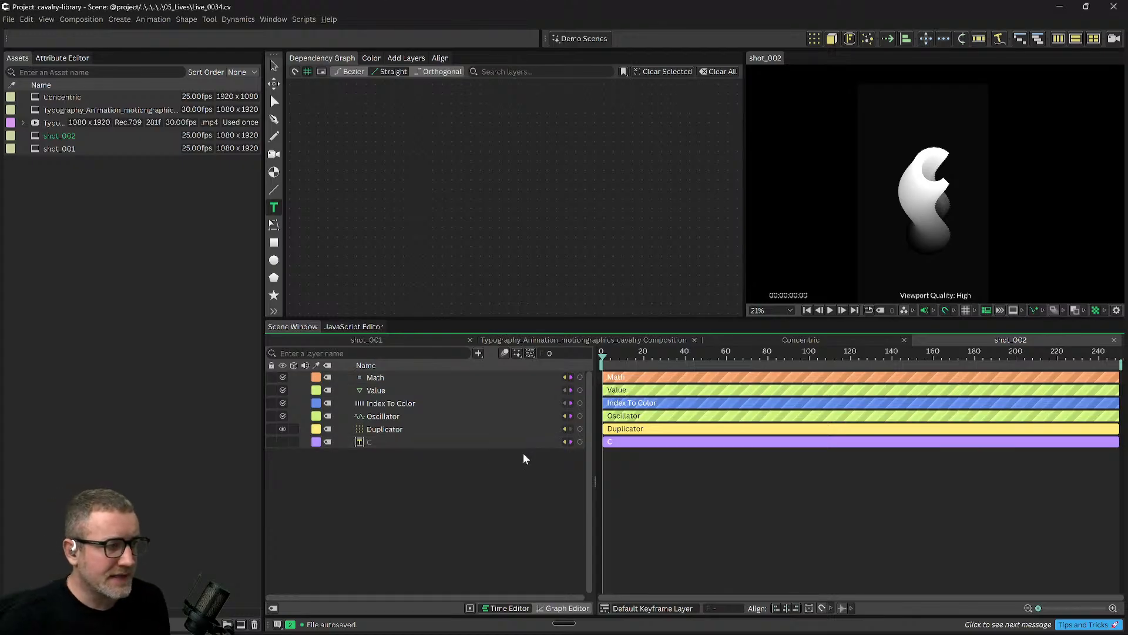
Disable the Index To Color layer and delete it from the duplicated composition.
{"action": "left_click", "coordinate": [379, 404]}
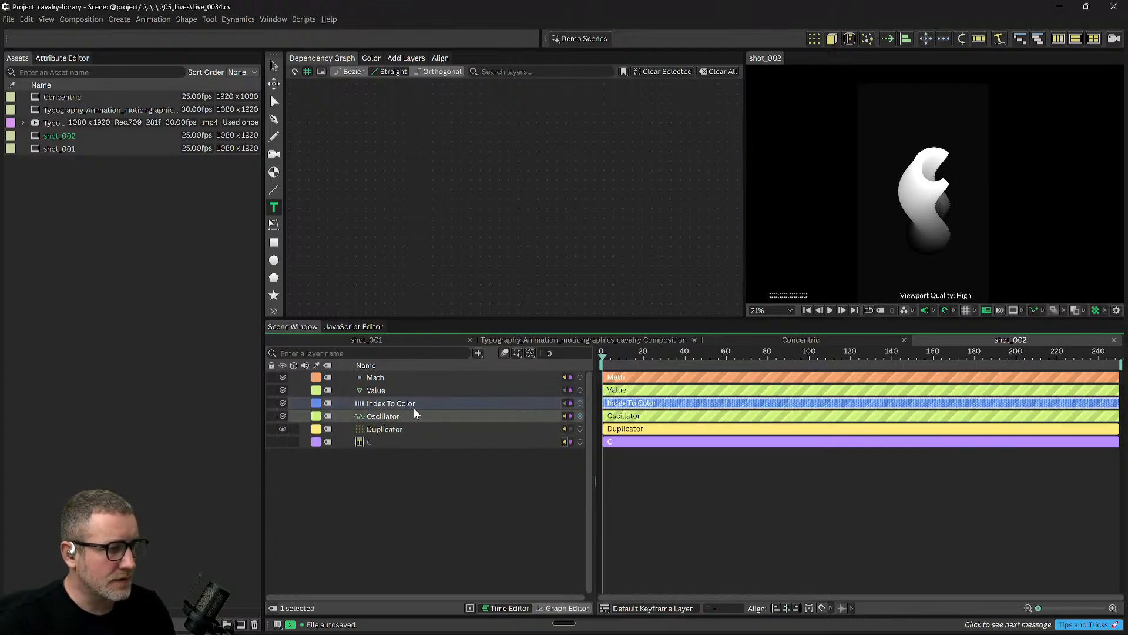
{"action": "left_click", "coordinate": [282, 403]}
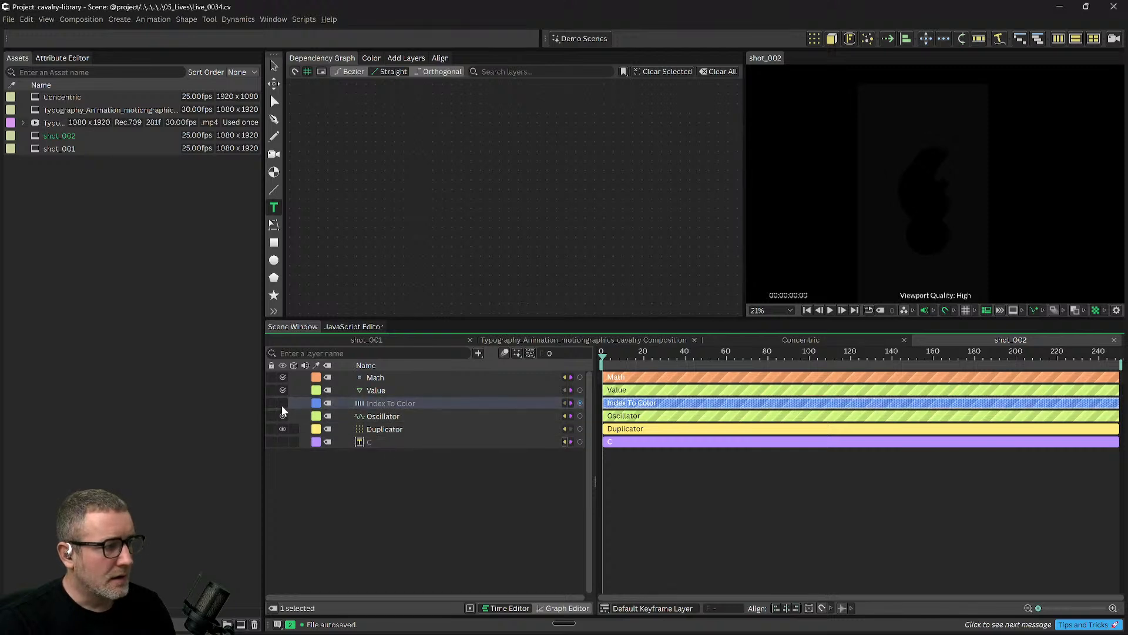
{"action": "key", "text": "Delete"}
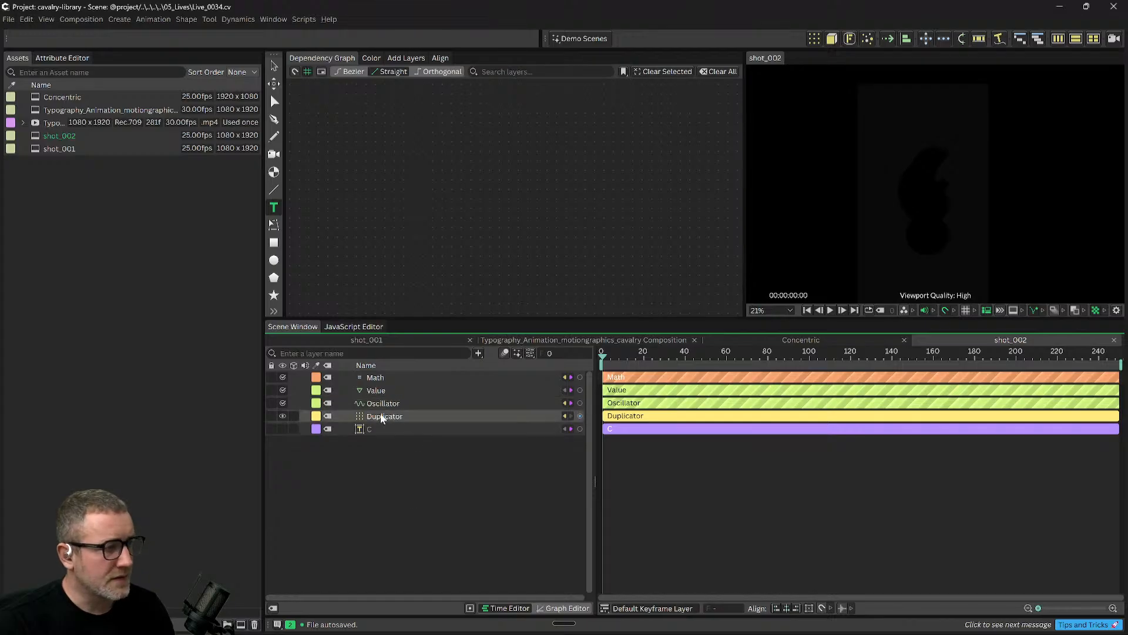
Set the C text shape's fill color to off-white, f1f0e3.
{"action": "left_click", "coordinate": [376, 430]}
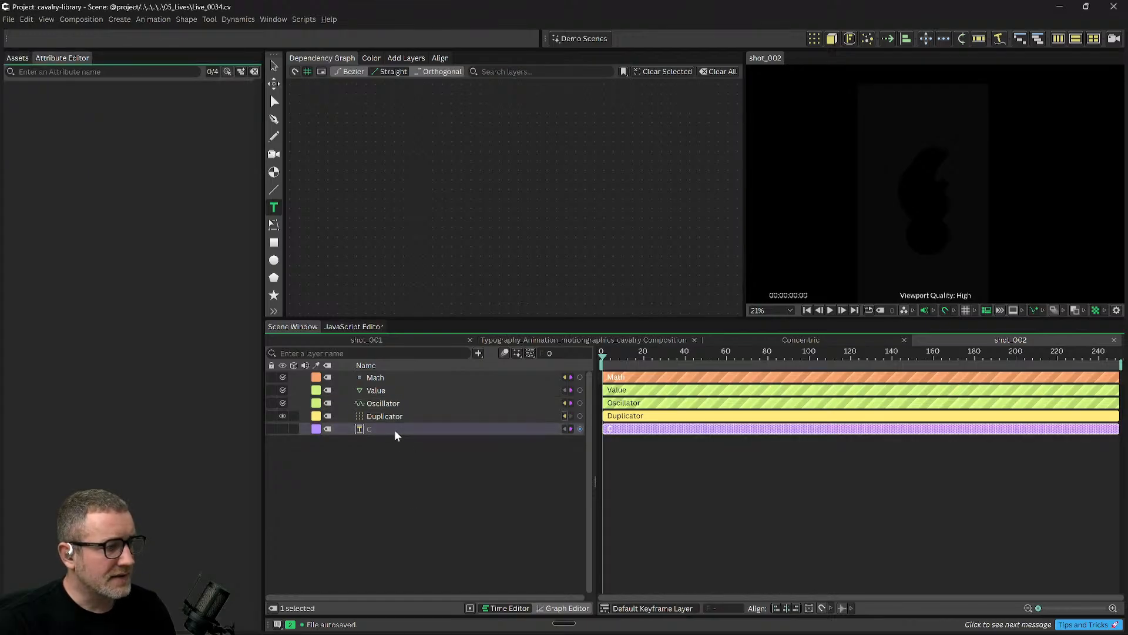
{"action": "left_click", "coordinate": [109, 101]}
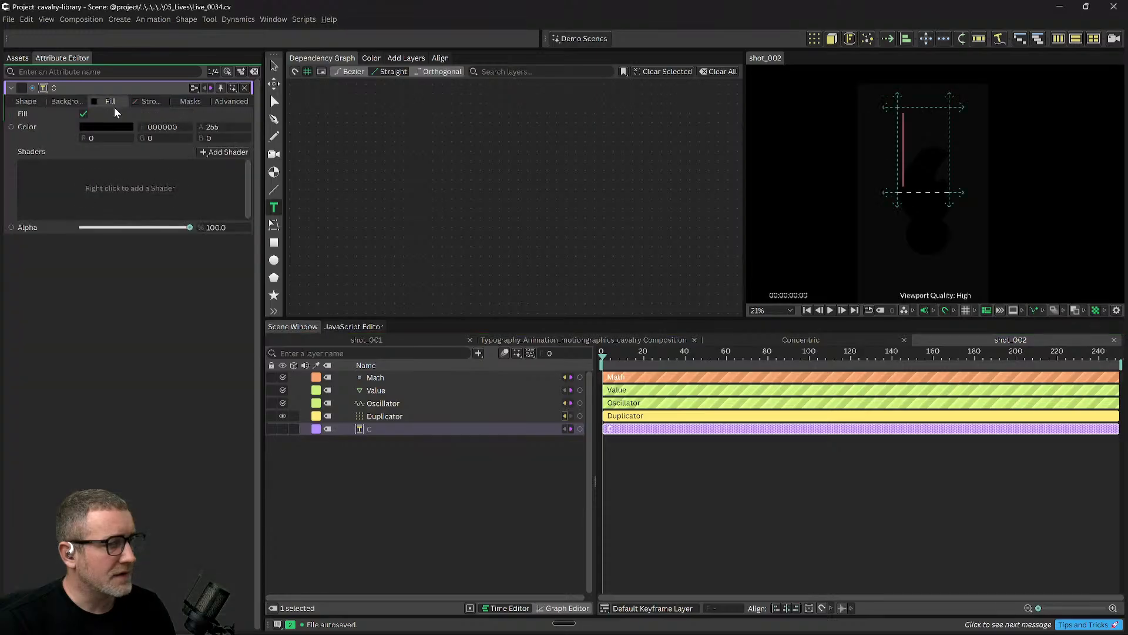
{"action": "left_click", "coordinate": [116, 130]}
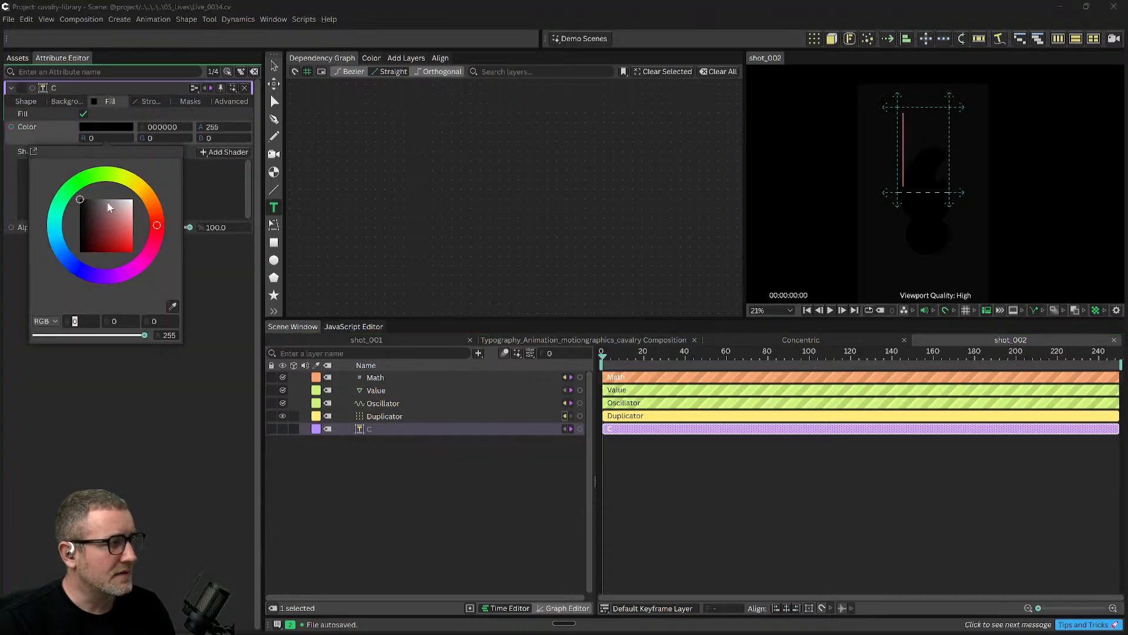
{"action": "mouse_move", "coordinate": [118, 204]}
{"action": "left_mouse_down"}
{"action": "mouse_move", "coordinate": [130, 194]}
{"action": "mouse_move", "coordinate": [130, 204]}
{"action": "left_mouse_up"}
{"action": "left_click", "coordinate": [138, 188]}
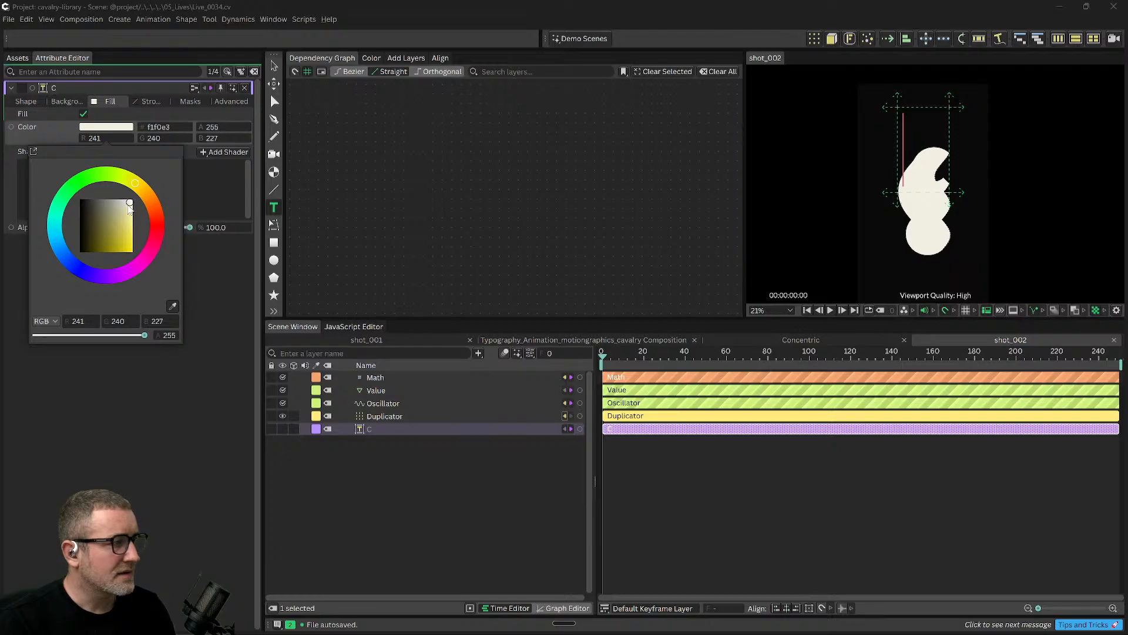
{"action": "left_click", "coordinate": [228, 396]}
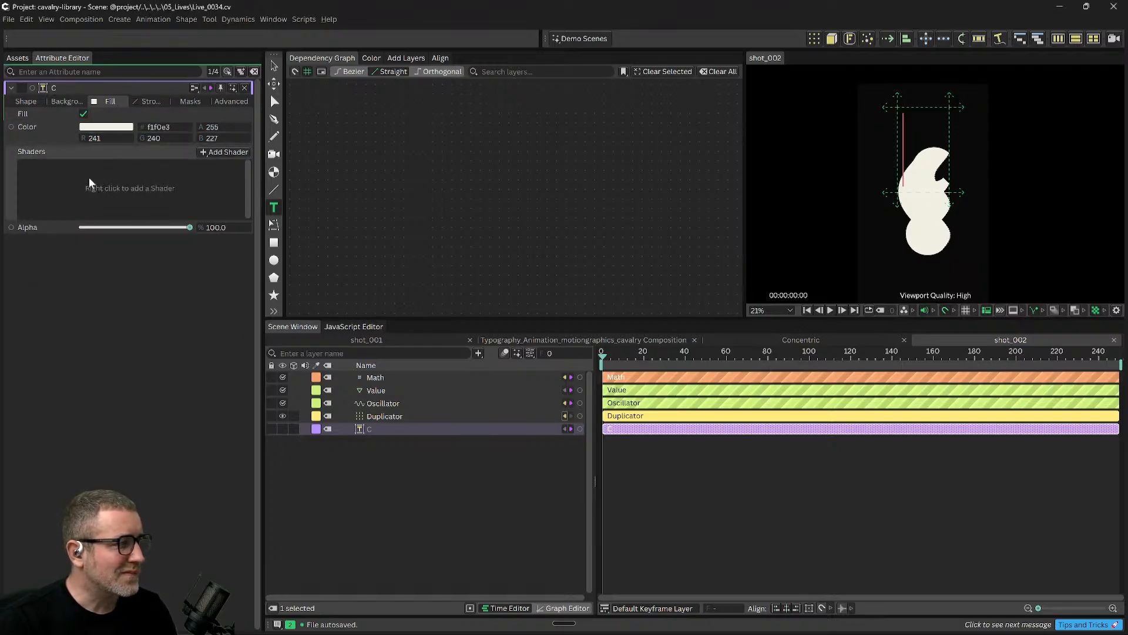
Enable the stroke on the C text shape and play back the outlined duplicates.
{"action": "left_click", "coordinate": [151, 103]}
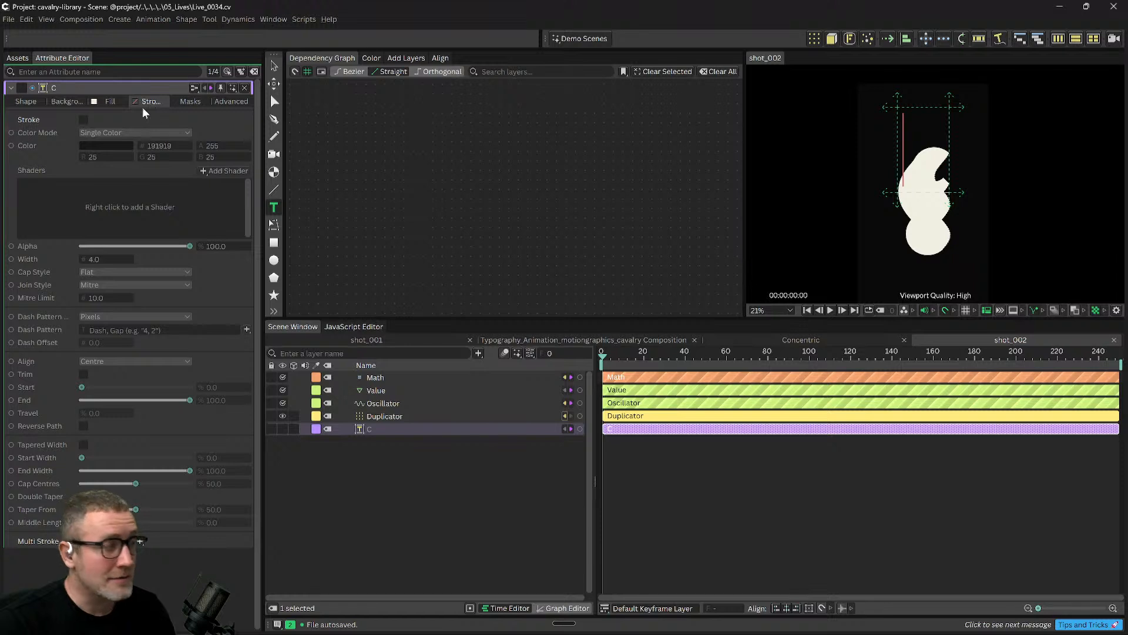
{"action": "left_click", "coordinate": [84, 120]}
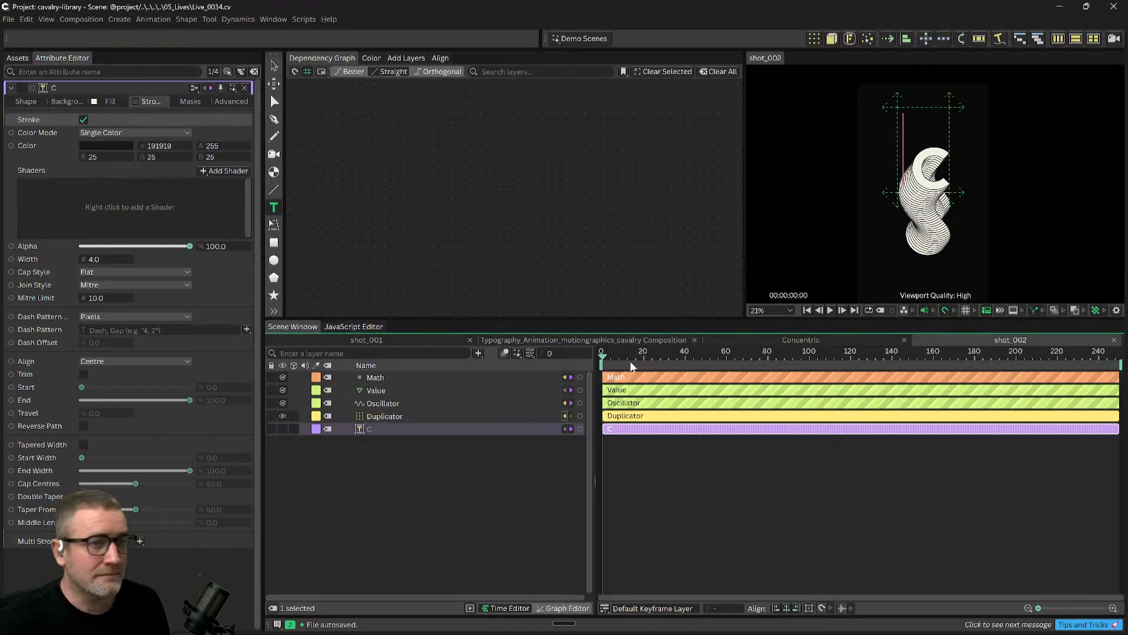
{"action": "key", "text": "space"}
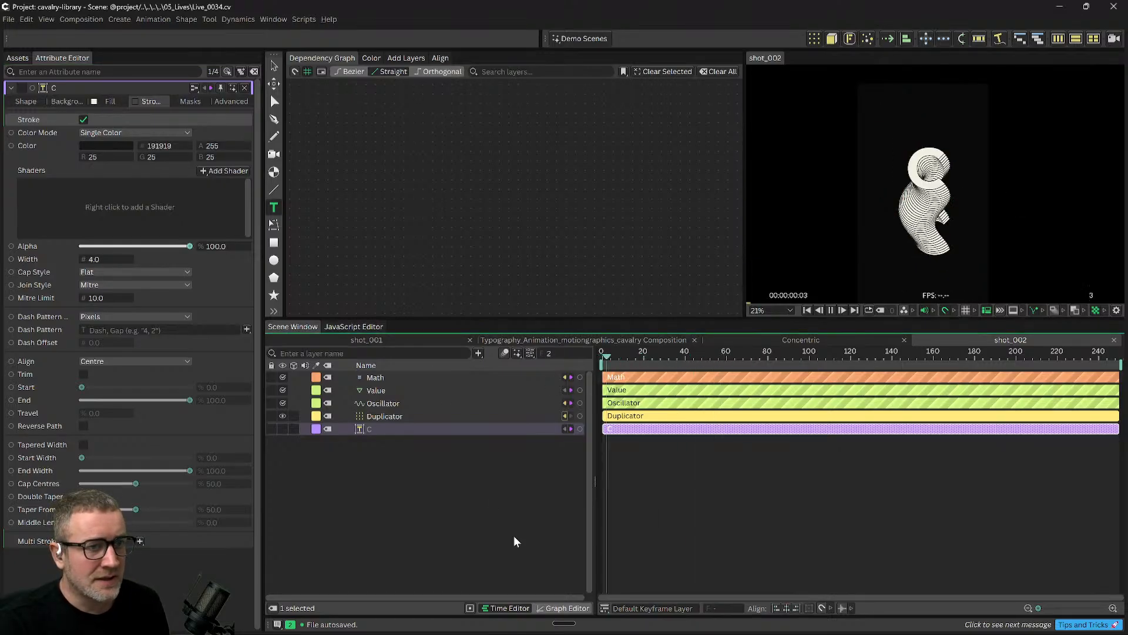
{"action": "key", "text": "space"}
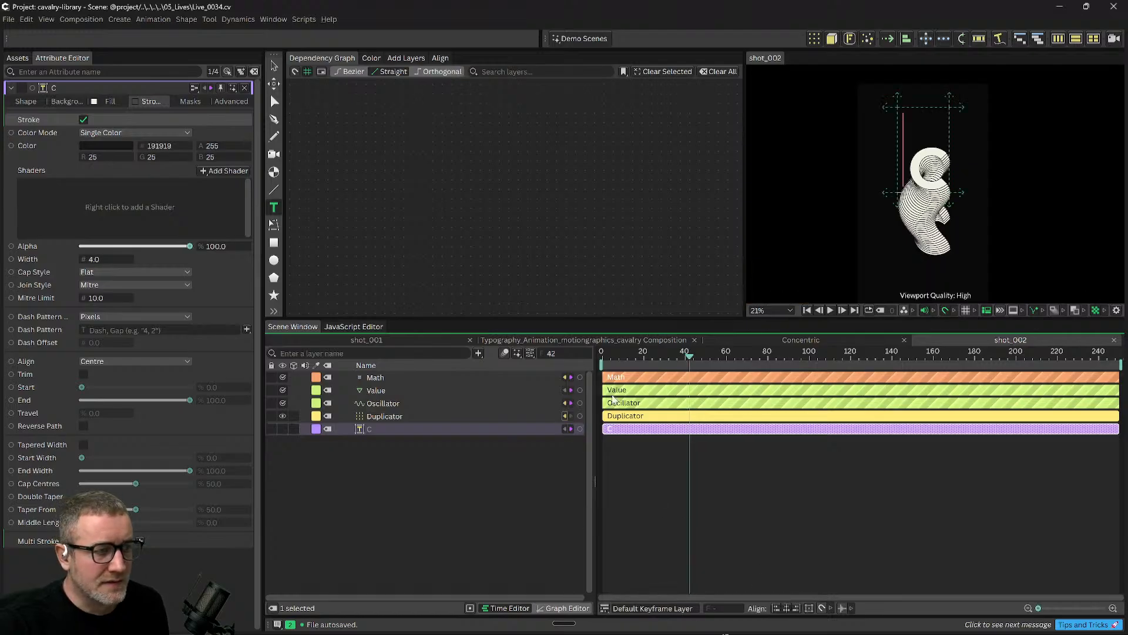
Compare the shot_001 and shot_002 waves with the reference footage's DESIGN lettering between frames 132 and 154.
{"action": "left_click", "coordinate": [577, 338]}
{"action": "left_click_drag", "start_coordinate": [802, 364], "coordinate": [886, 386]}
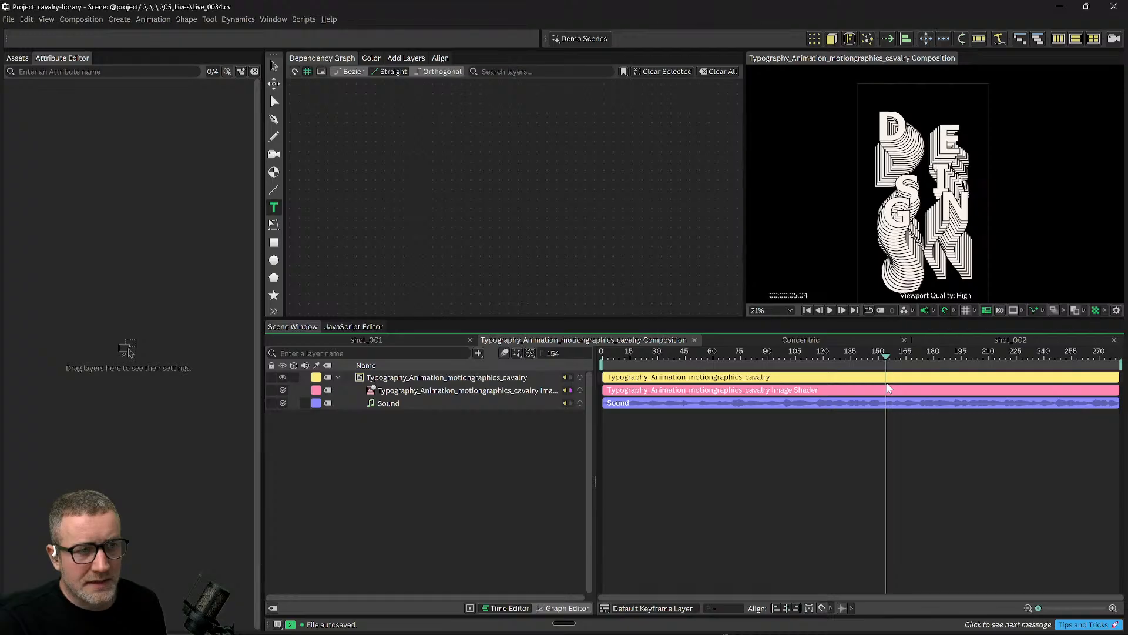
{"action": "left_click", "coordinate": [384, 341]}
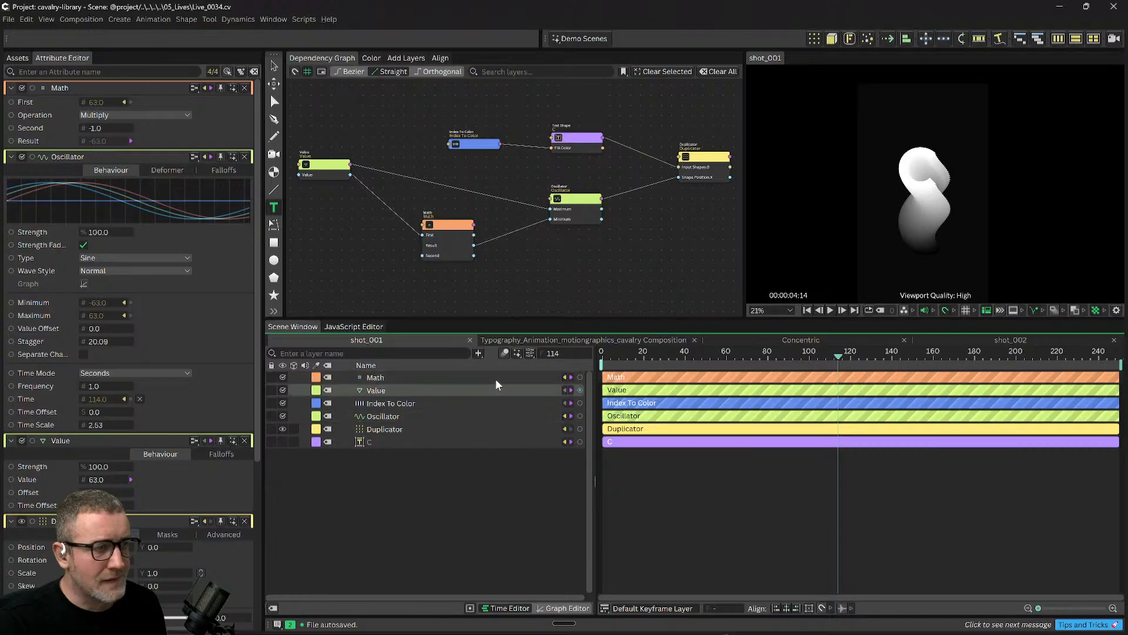
{"action": "left_click", "coordinate": [1045, 339]}
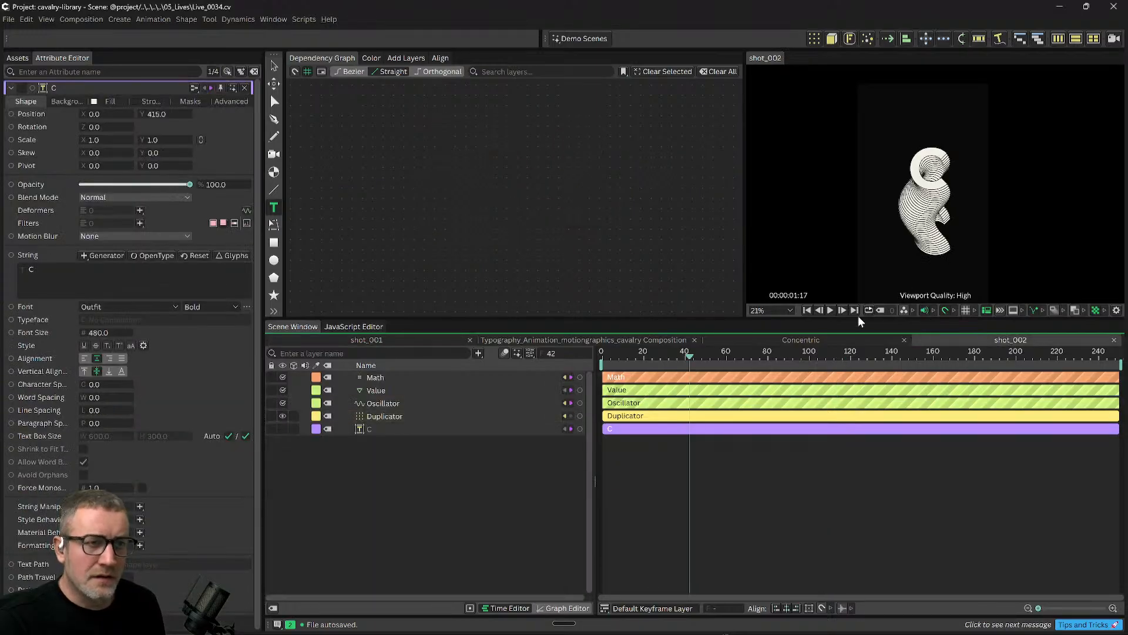
{"action": "left_click_drag", "start_coordinate": [700, 353], "coordinate": [803, 361]}
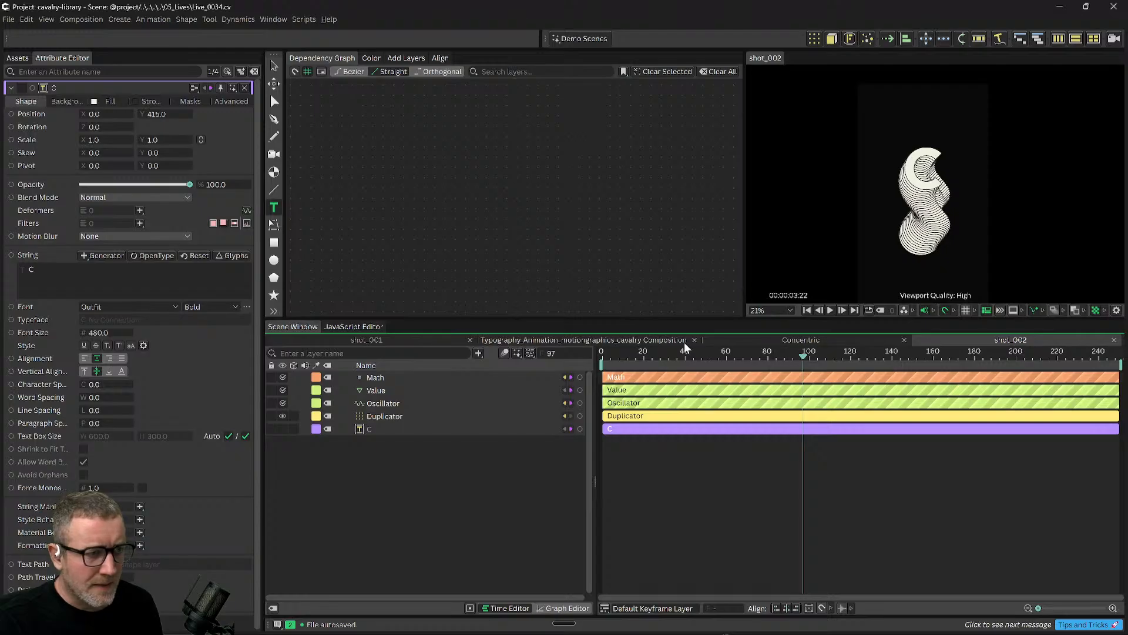
{"action": "left_click", "coordinate": [553, 342]}
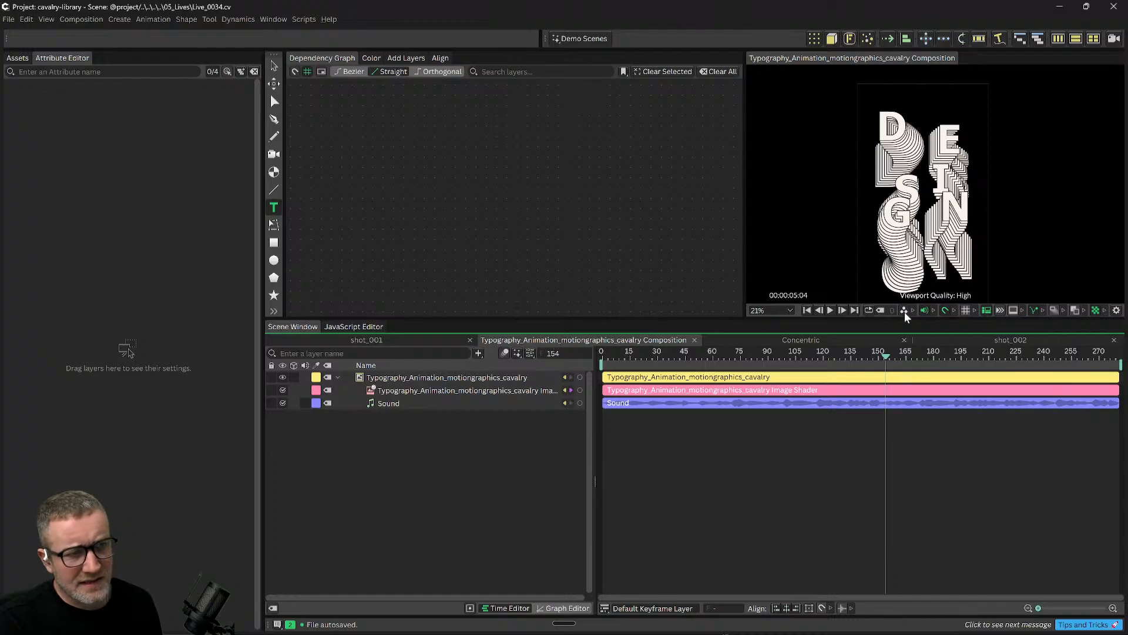
{"action": "left_click_drag", "start_coordinate": [894, 358], "coordinate": [845, 363]}
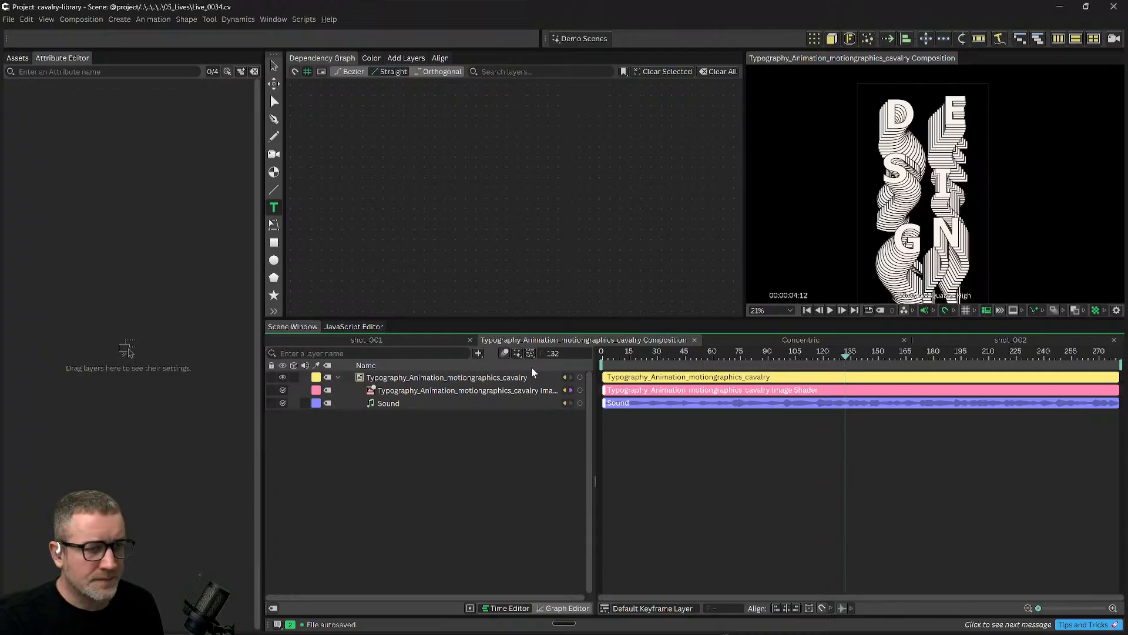
Try connecting shot_002's existing Oscillator to the Duplicator's Shape Position Y and play the animation from the start.
{"action": "left_click", "coordinate": [996, 339]}
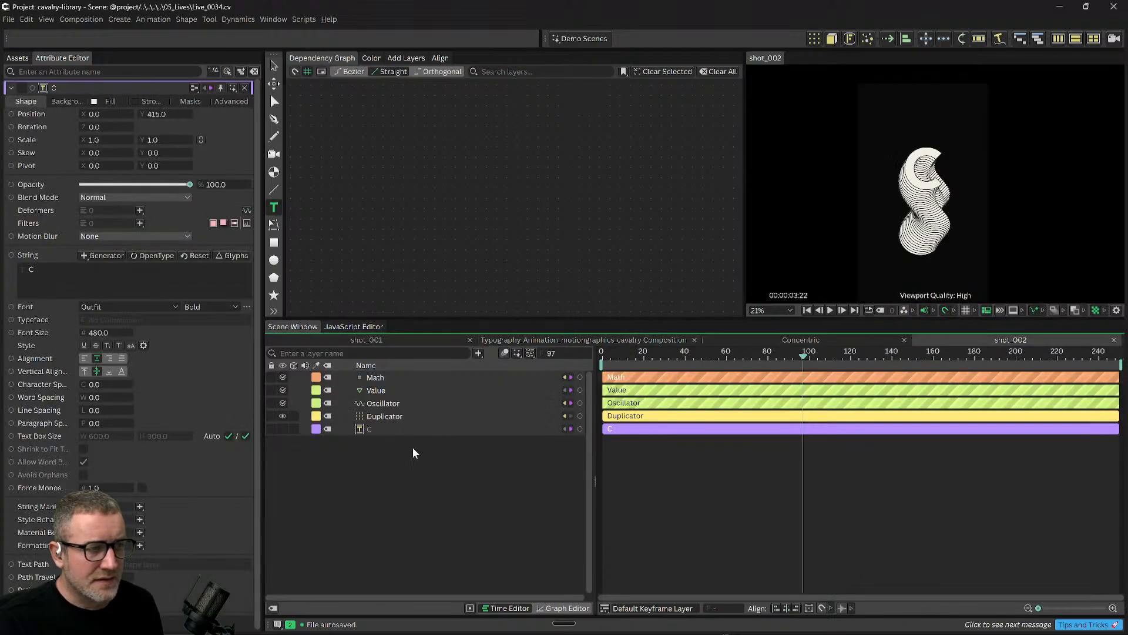
{"action": "left_click", "coordinate": [387, 405]}
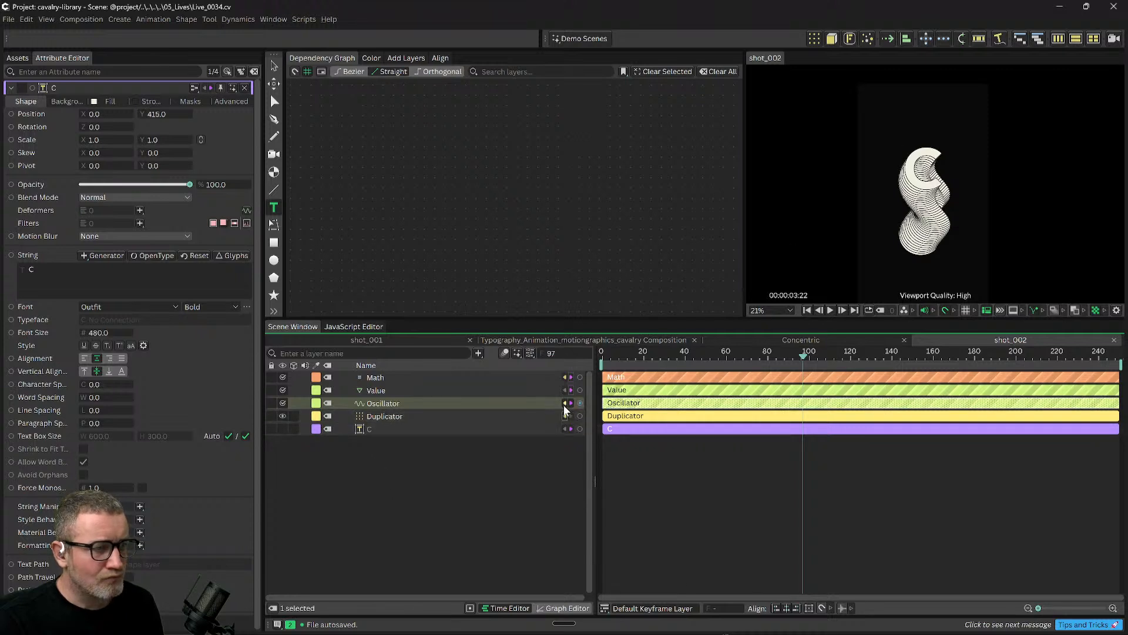
{"action": "left_click_drag", "start_coordinate": [578, 402], "coordinate": [369, 416]}
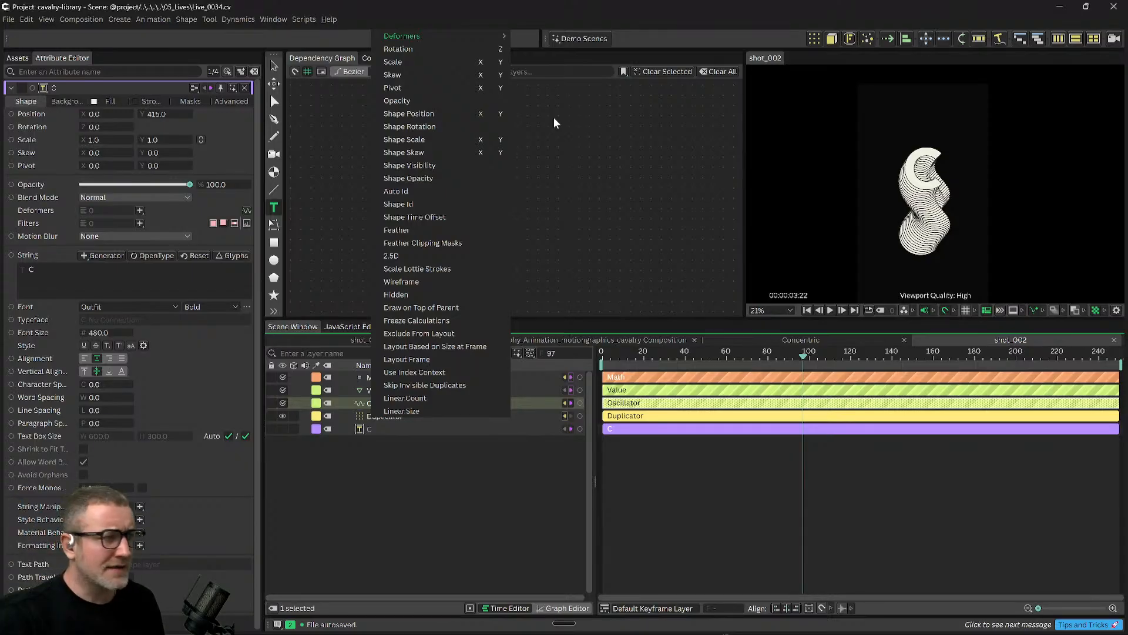
{"action": "left_click", "coordinate": [500, 112]}
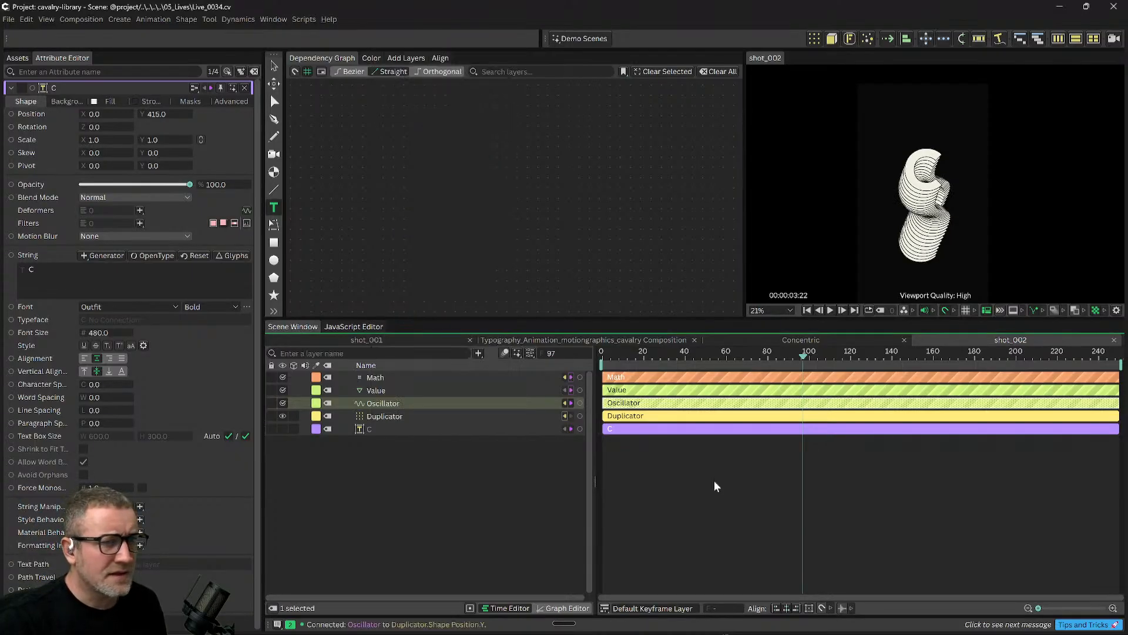
{"action": "left_click_drag", "start_coordinate": [664, 359], "coordinate": [559, 362]}
{"action": "key", "text": "space"}
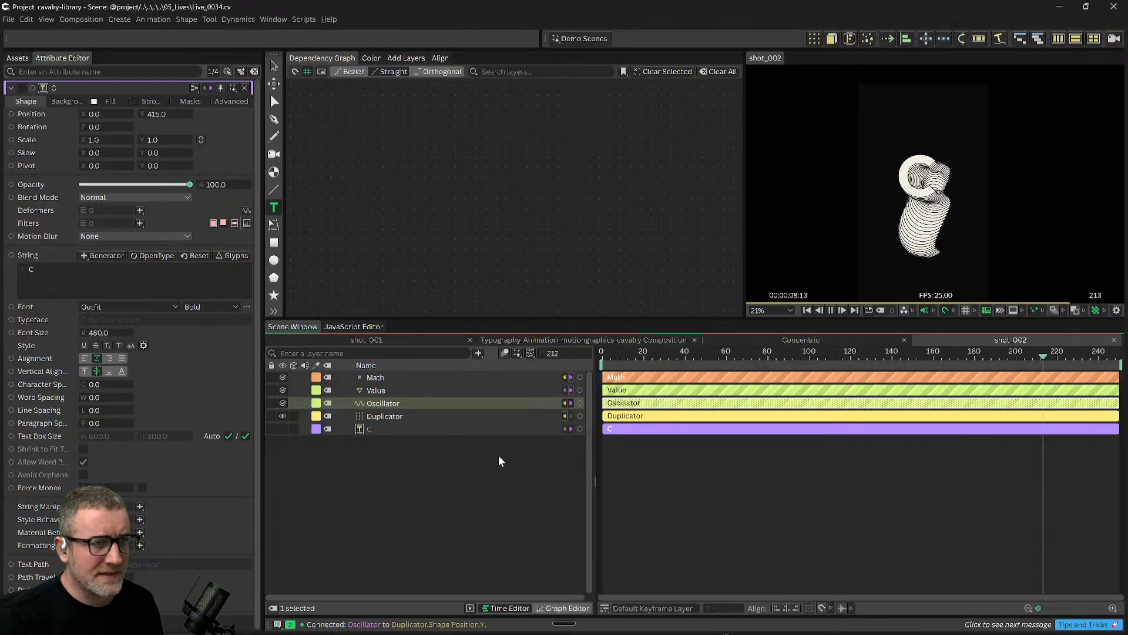
{"action": "key", "text": "space"}
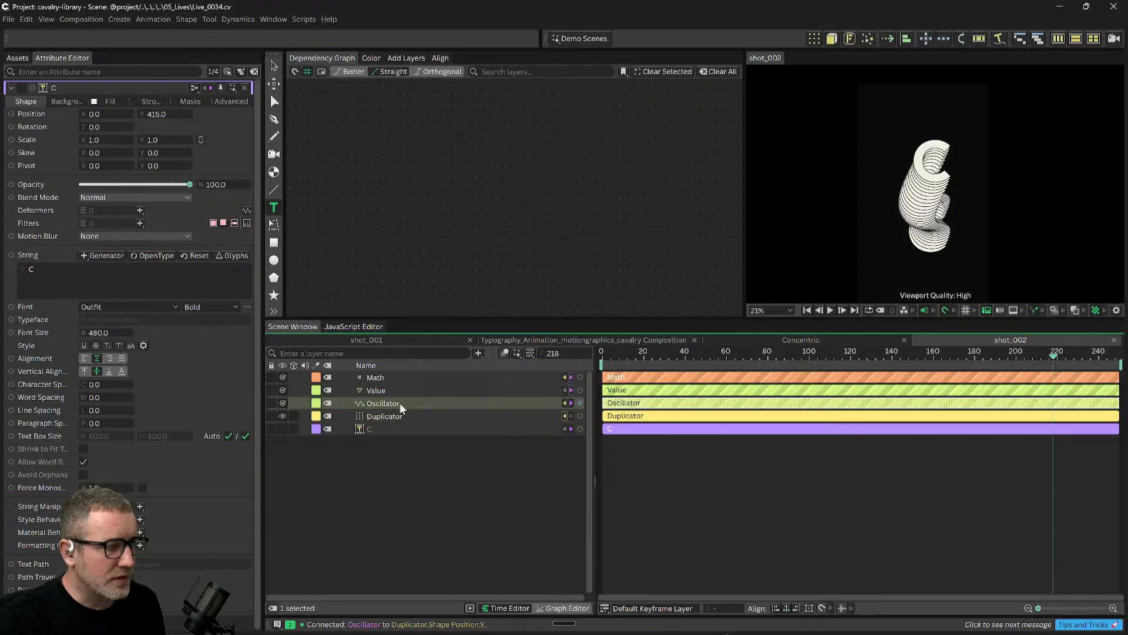
Disconnect the Oscillator from the Duplicator's Shape Position Y.
{"action": "left_click", "coordinate": [570, 402]}
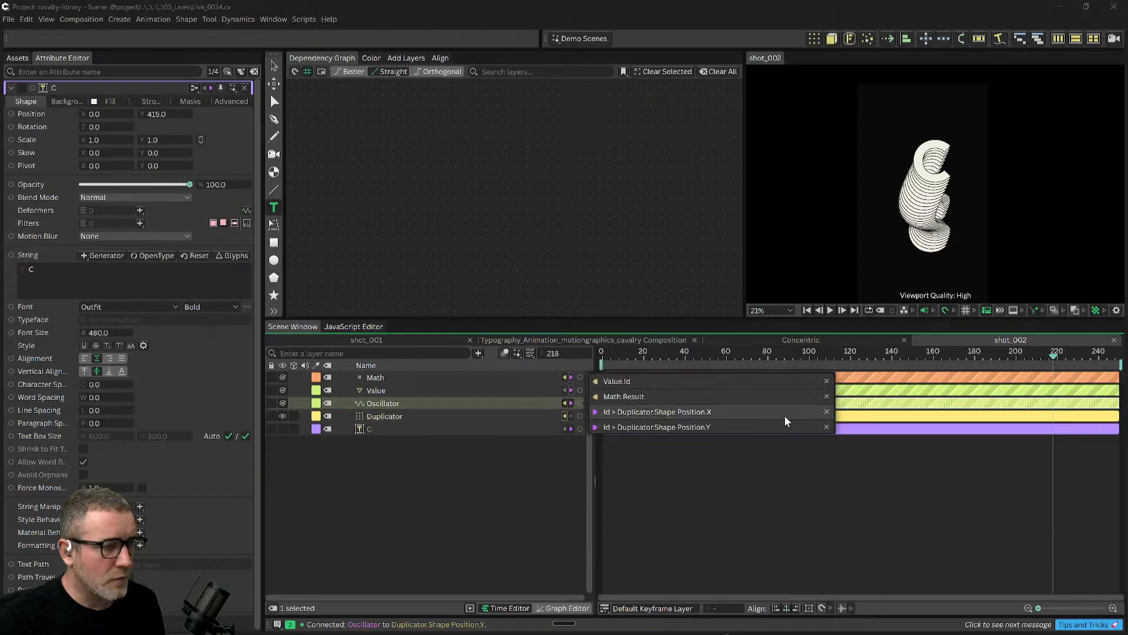
{"action": "left_click", "coordinate": [827, 426]}
{"action": "left_click", "coordinate": [286, 468]}
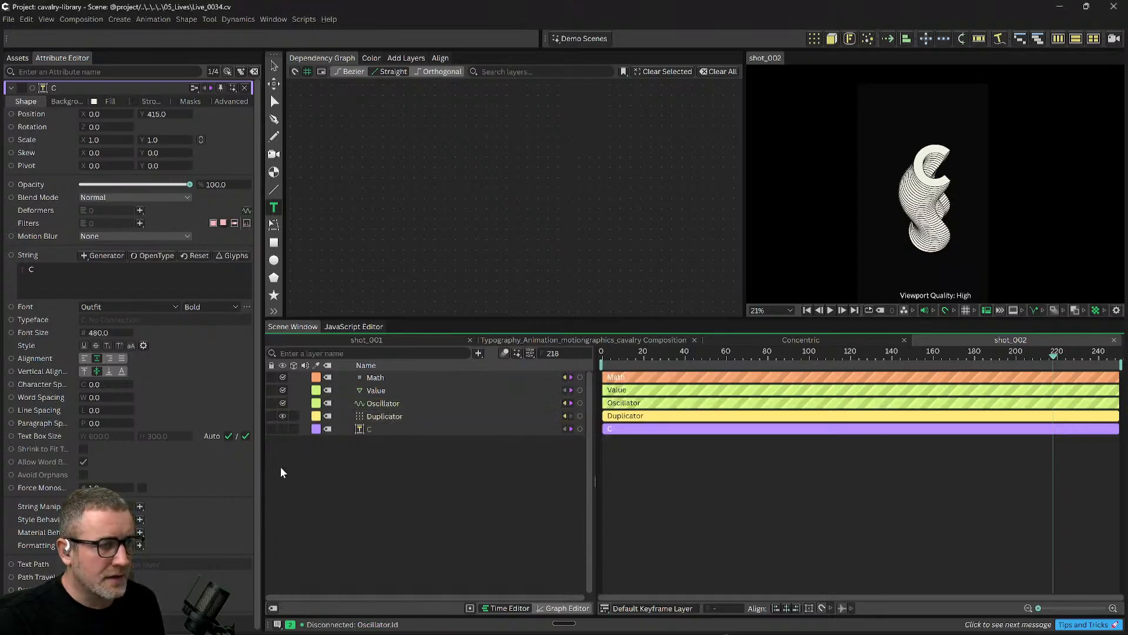
Show the Duplicator's network in the Dependency Graph and spread out its Value, Math, Oscillator, C and Duplicator nodes.
{"action": "left_click", "coordinate": [383, 403]}
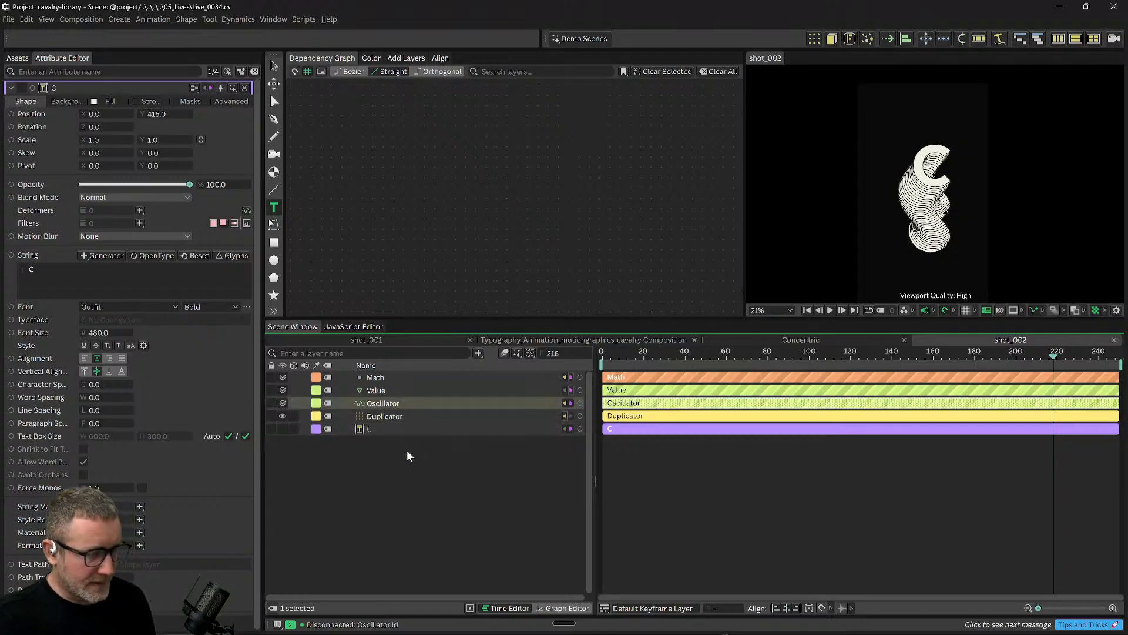
{"action": "left_click", "coordinate": [384, 416]}
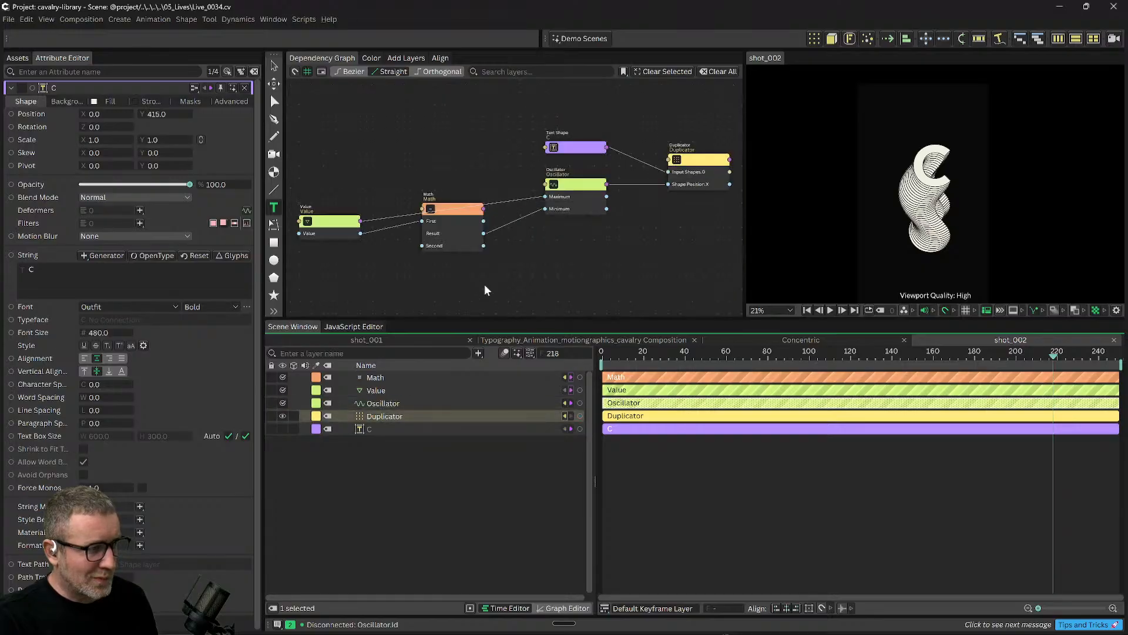
{"action": "left_click_drag", "start_coordinate": [521, 216], "coordinate": [524, 256]}
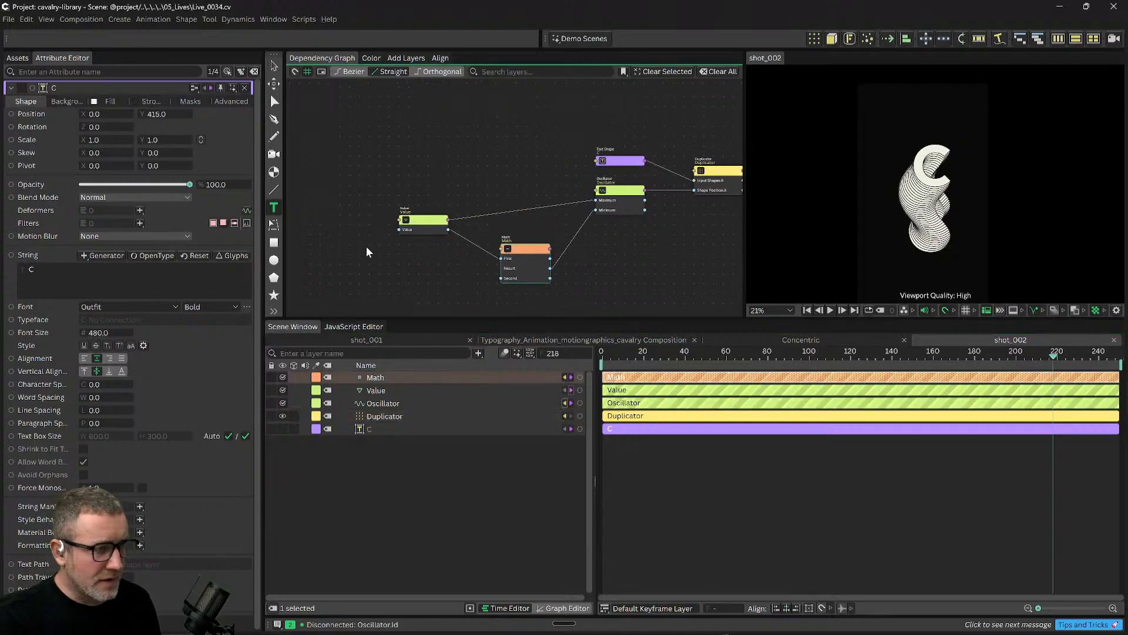
{"action": "left_click_drag", "start_coordinate": [410, 222], "coordinate": [358, 134]}
{"action": "left_click_drag", "start_coordinate": [421, 196], "coordinate": [380, 179]}
{"action": "scroll", "coordinate": [485, 220], "scroll_direction": "down", "scroll_amount": 1}
{"action": "left_click_drag", "start_coordinate": [669, 180], "coordinate": [676, 194]}
{"action": "left_click_drag", "start_coordinate": [555, 167], "coordinate": [548, 128]}
{"action": "left_click_drag", "start_coordinate": [658, 179], "coordinate": [684, 134]}
{"action": "left_click_drag", "start_coordinate": [414, 202], "coordinate": [441, 198]}
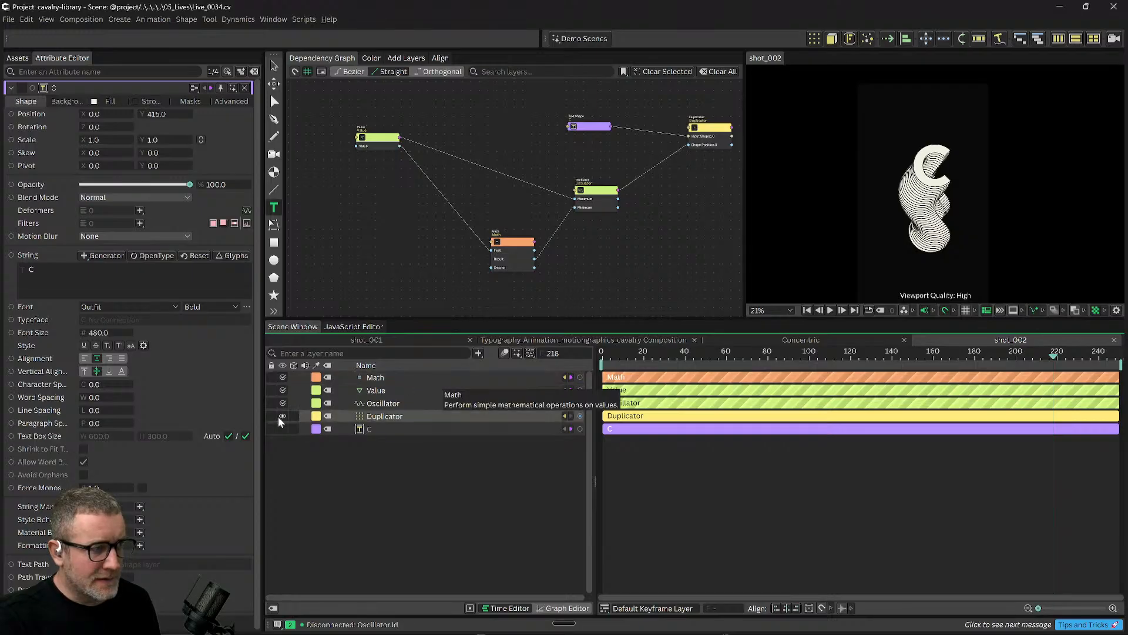
Duplicate the Oscillator layer in shot_002.
{"action": "left_click", "coordinate": [393, 415]}
{"action": "left_click", "coordinate": [380, 403]}
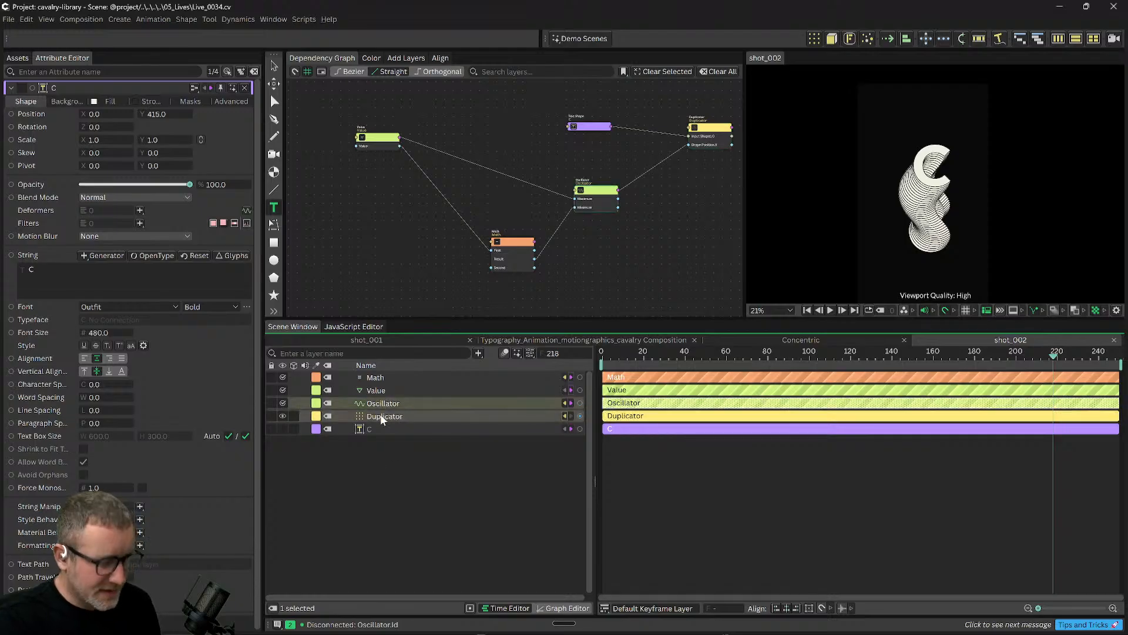
{"action": "key", "text": "ctrl+d"}
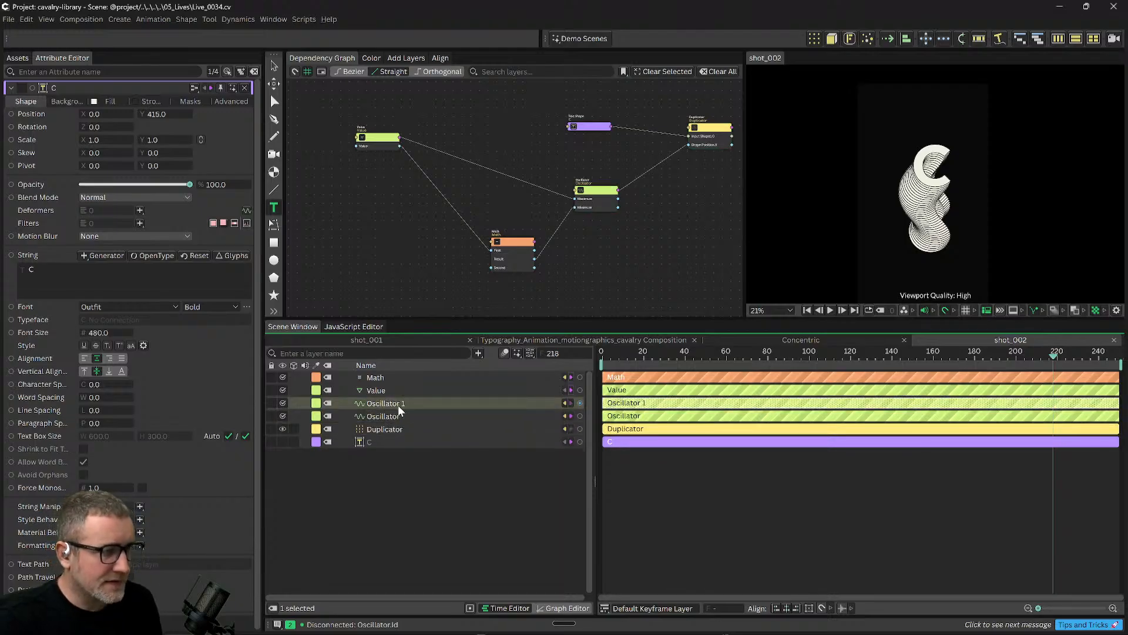
Rename the duplicated Oscillator layer as Oscillator Y and the original one as Oscillator X.
{"action": "left_click", "coordinate": [398, 404]}
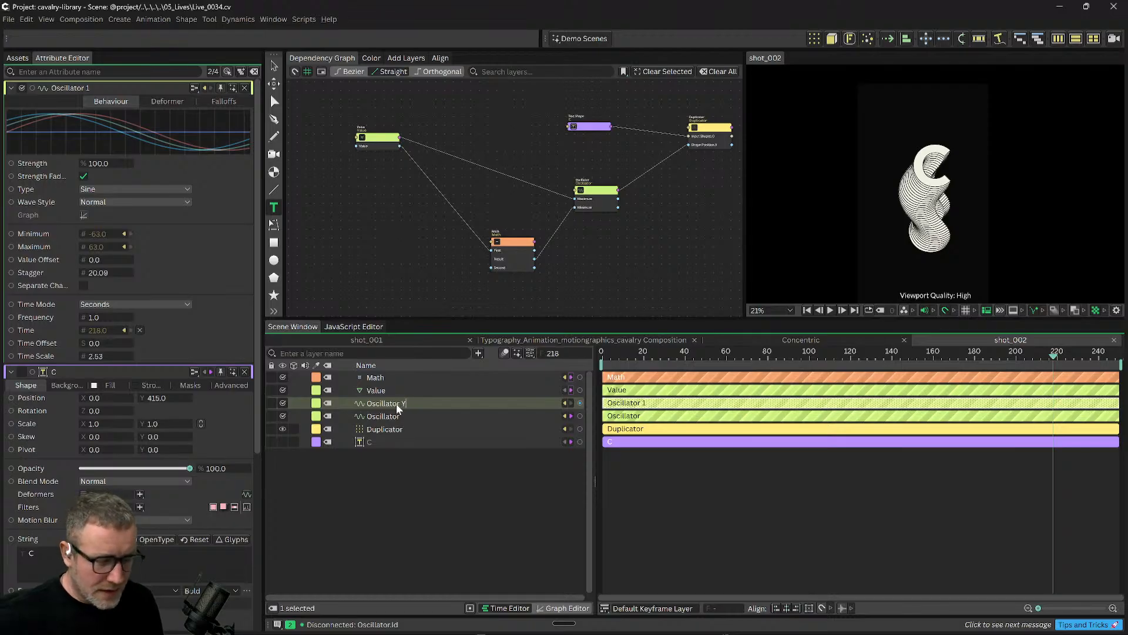
{"action": "type", "text": "Y"}
{"action": "key", "text": "Return"}
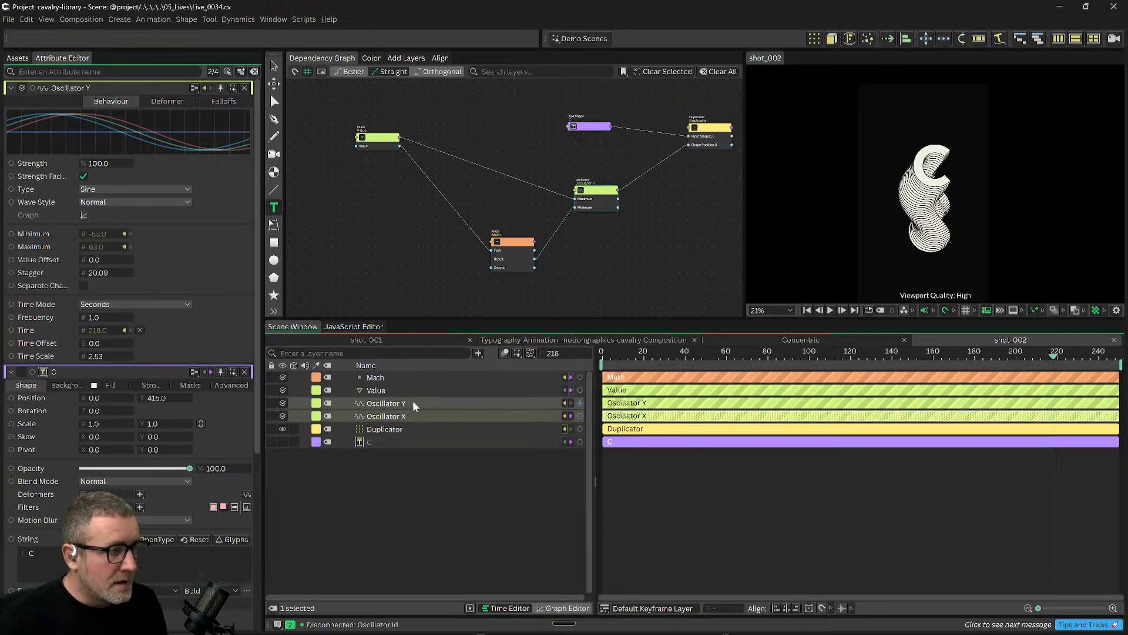
Add the Oscillator Y layer to the Dependency Graph and place its node between the Value and C nodes, above the network.
{"action": "left_click", "coordinate": [413, 402]}
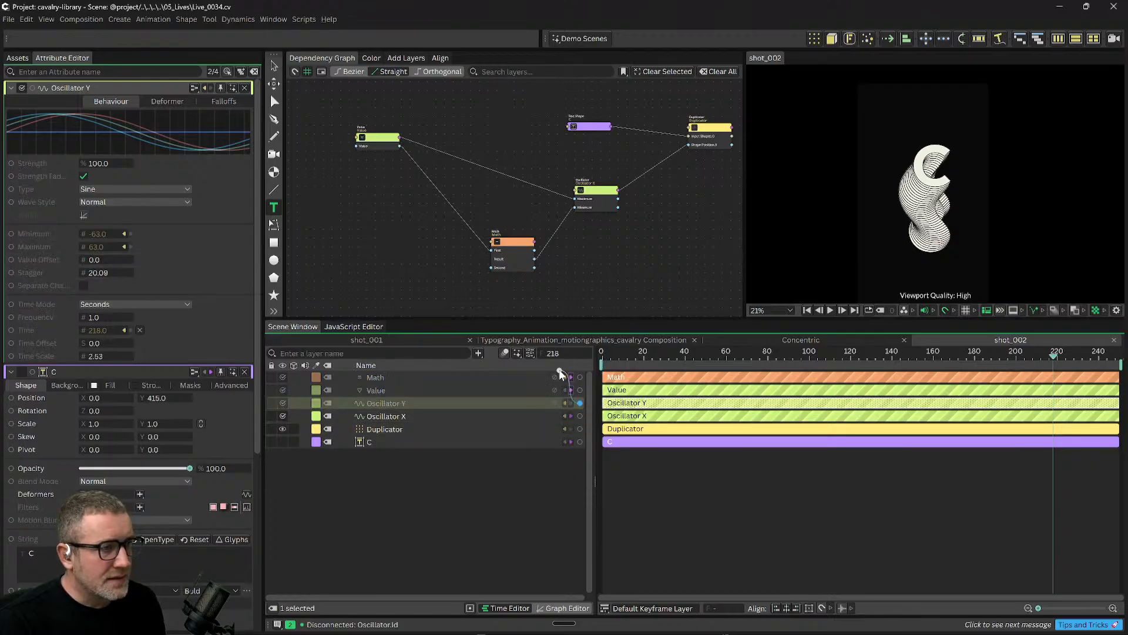
{"action": "left_click_drag", "start_coordinate": [406, 403], "coordinate": [500, 98]}
{"action": "left_click_drag", "start_coordinate": [552, 150], "coordinate": [530, 189]}
{"action": "scroll", "coordinate": [530, 189], "scroll_direction": "up", "scroll_amount": 1}
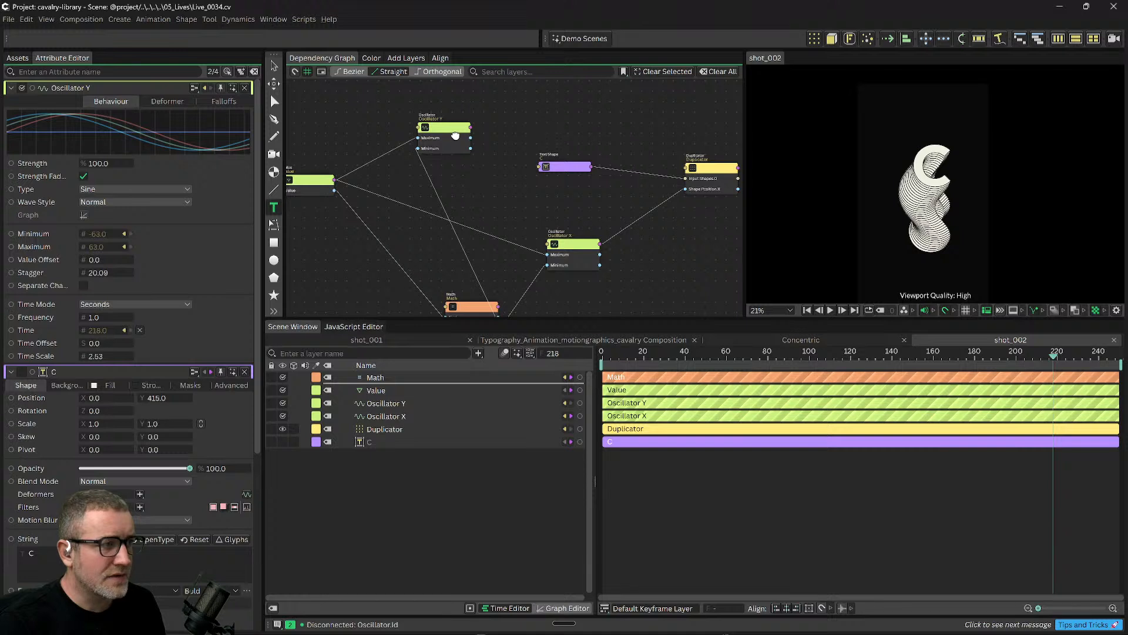
{"action": "left_click_drag", "start_coordinate": [606, 116], "coordinate": [504, 138]}
{"action": "left_click", "coordinate": [403, 156]}
{"action": "left_click_drag", "start_coordinate": [415, 147], "coordinate": [444, 133]}
Connect Oscillator Y's output to the Duplicator's Shape Position Y.
{"action": "left_click", "coordinate": [495, 129]}
{"action": "left_click", "coordinate": [466, 133]}
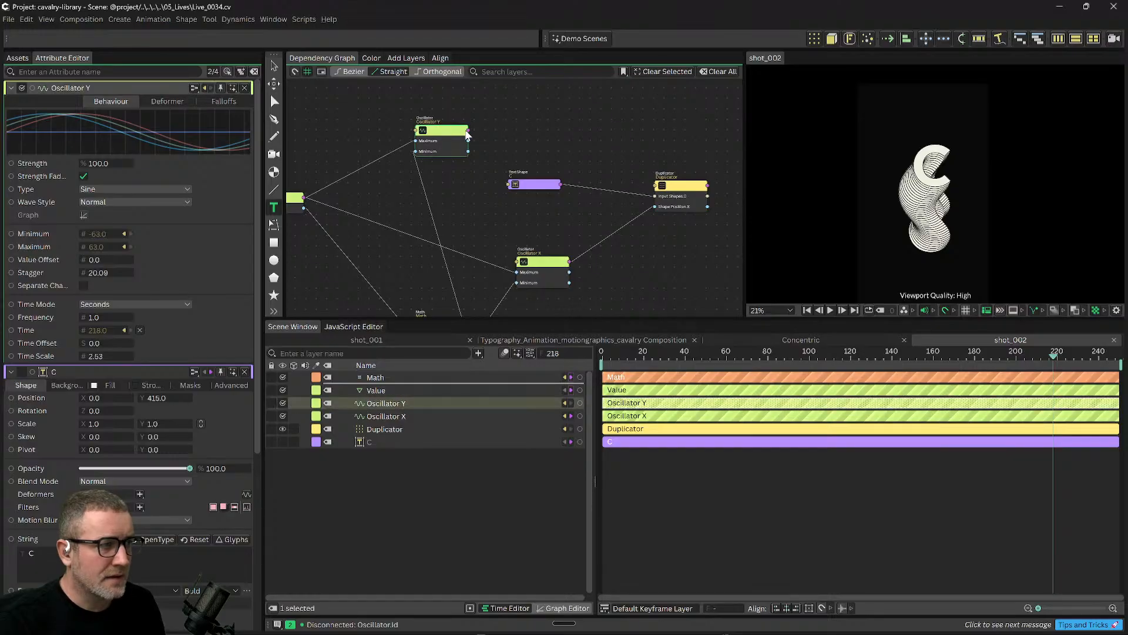
{"action": "left_click_drag", "start_coordinate": [517, 141], "coordinate": [657, 186]}
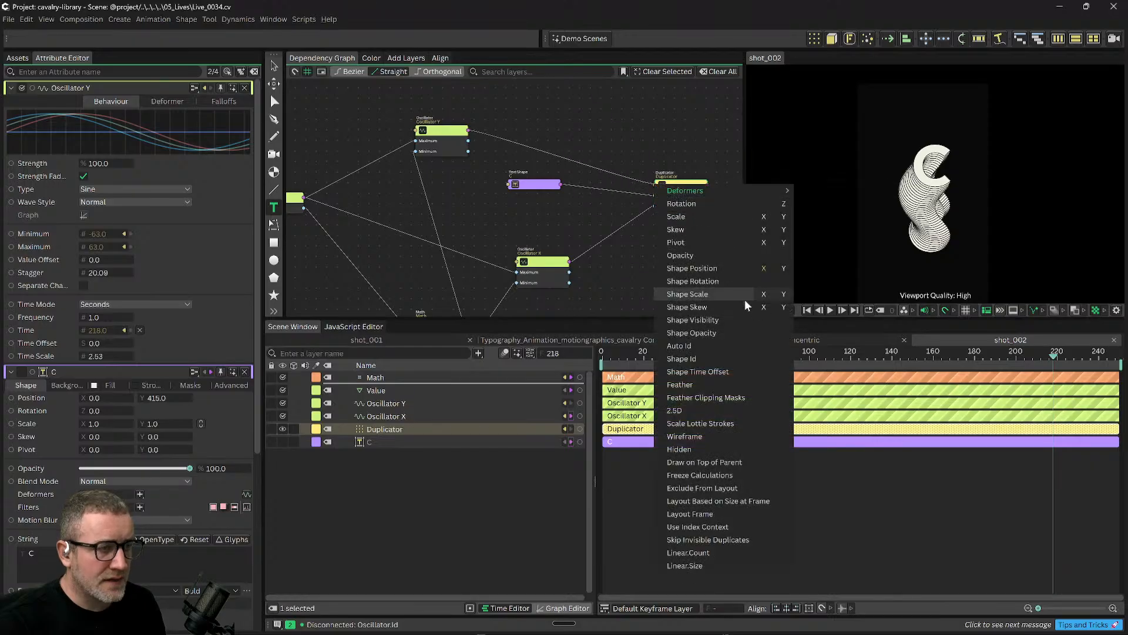
{"action": "left_click", "coordinate": [782, 268]}
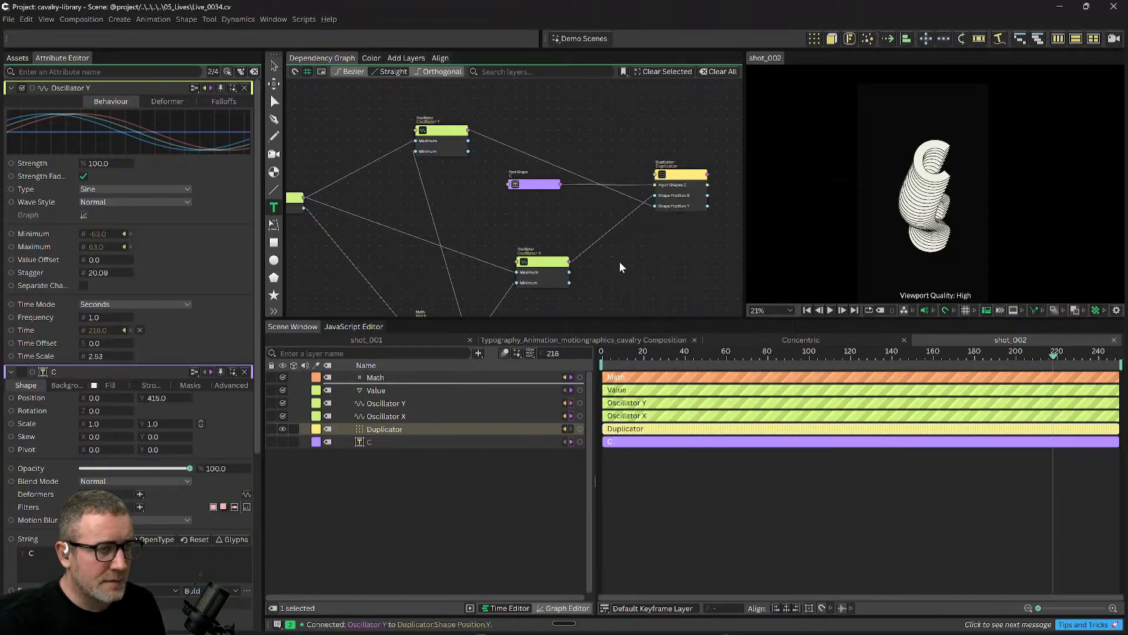
Rearrange the C, Duplicator and Oscillator Y nodes in the Dependency Graph so their connections no longer cross each other.
{"action": "left_click_drag", "start_coordinate": [546, 188], "coordinate": [578, 112]}
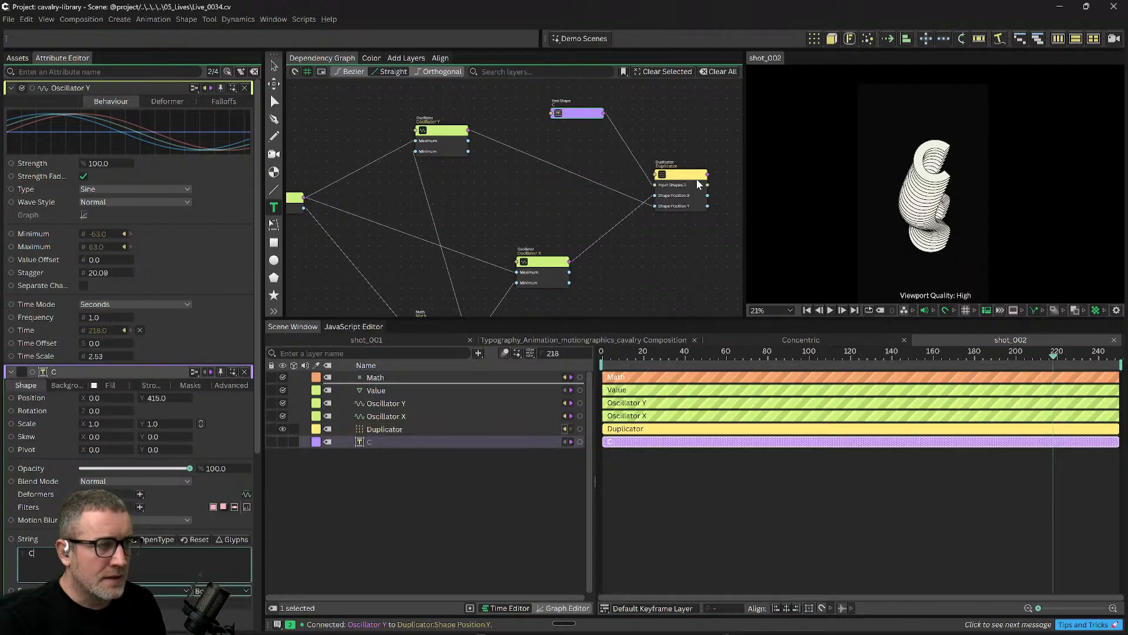
{"action": "left_click_drag", "start_coordinate": [698, 184], "coordinate": [705, 132]}
{"action": "left_click_drag", "start_coordinate": [445, 133], "coordinate": [505, 158]}
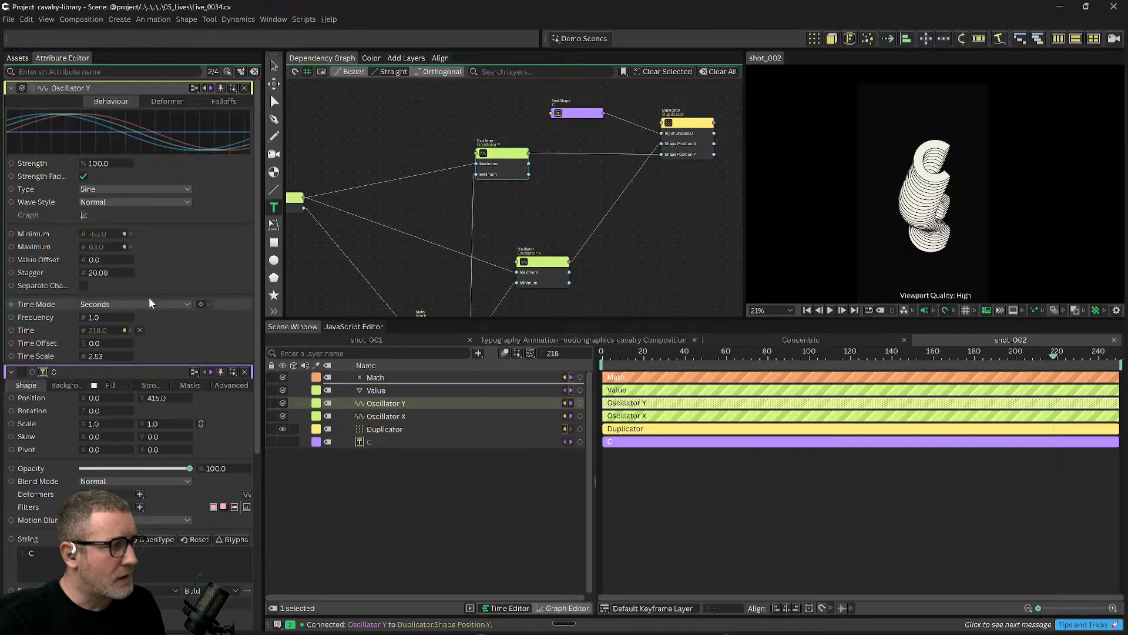
Set Oscillator Y's Time Offset to 0.1 and its Time Scale to 2.56.
{"action": "scroll", "coordinate": [227, 274], "scroll_direction": "down", "scroll_amount": 1}
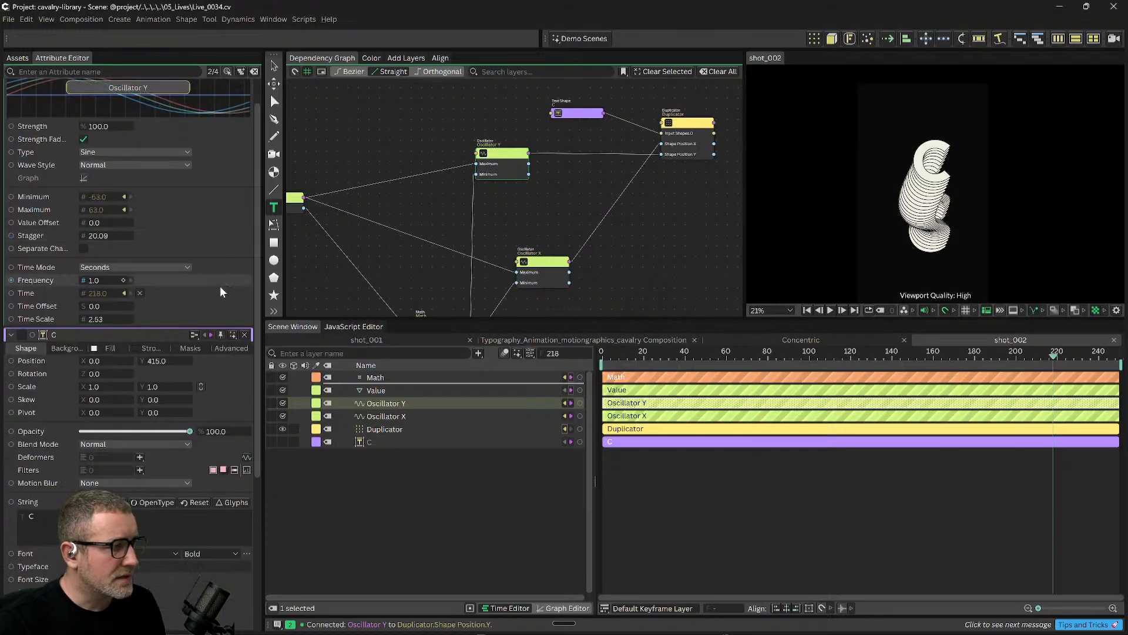
{"action": "left_click_drag", "start_coordinate": [96, 313], "coordinate": [111, 324]}
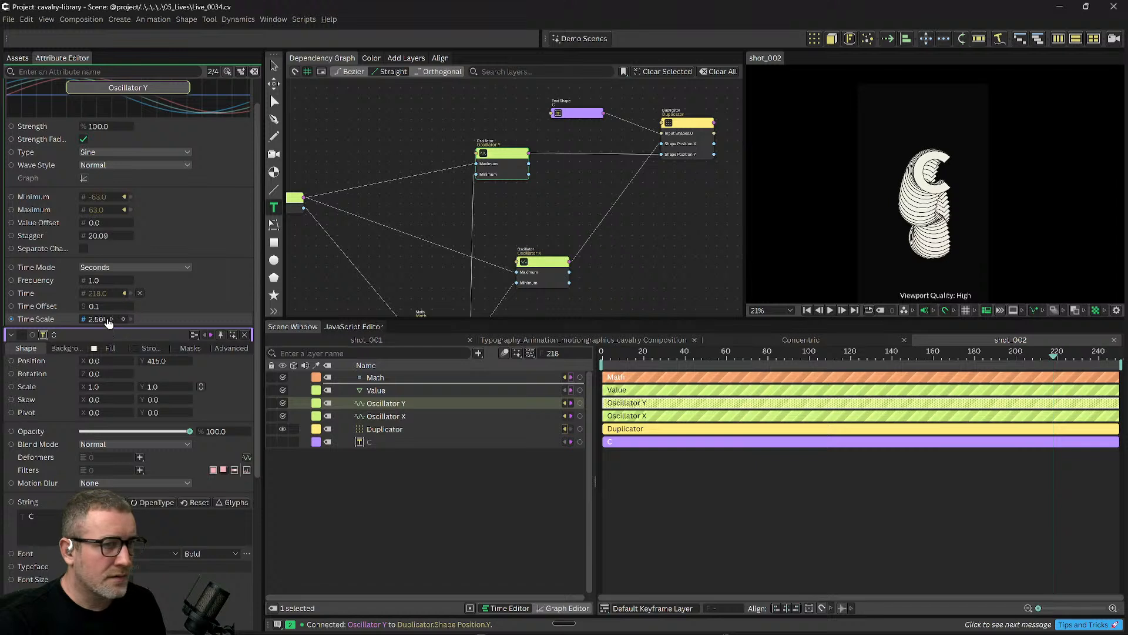
Try a Frequency of 1.4 on Oscillator Y, clear the value and play the animation from the start.
{"action": "left_click", "coordinate": [101, 286]}
{"action": "type", "text": "1.4"}
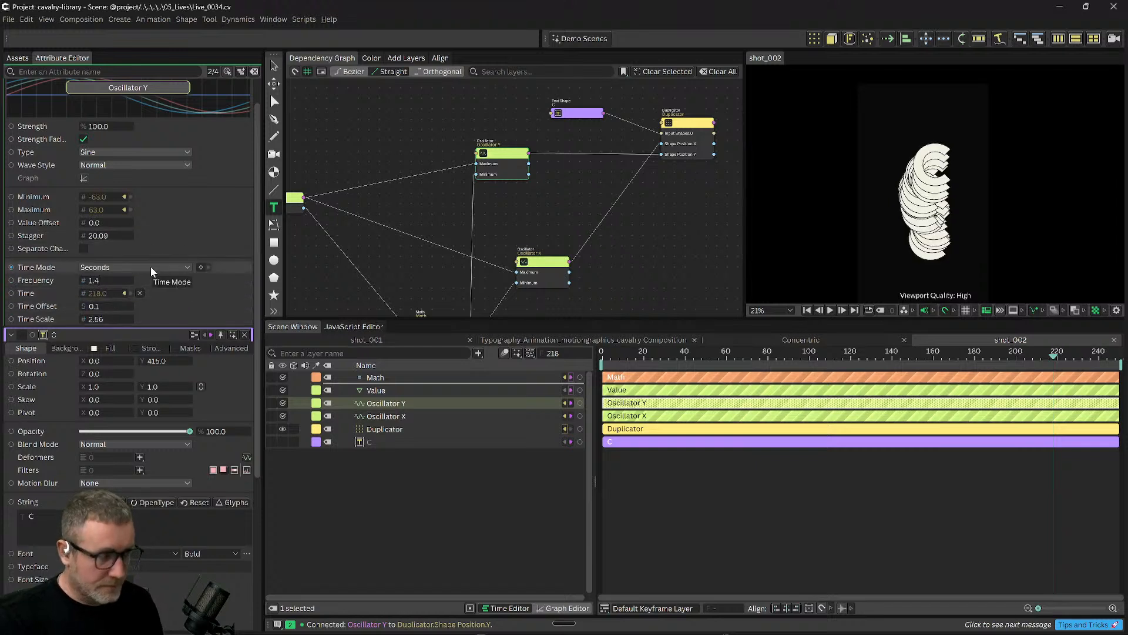
{"action": "key", "text": "BackSpace"}
{"action": "key", "text": "BackSpace"}
{"action": "key", "text": "BackSpace"}
{"action": "left_click", "coordinate": [830, 558]}
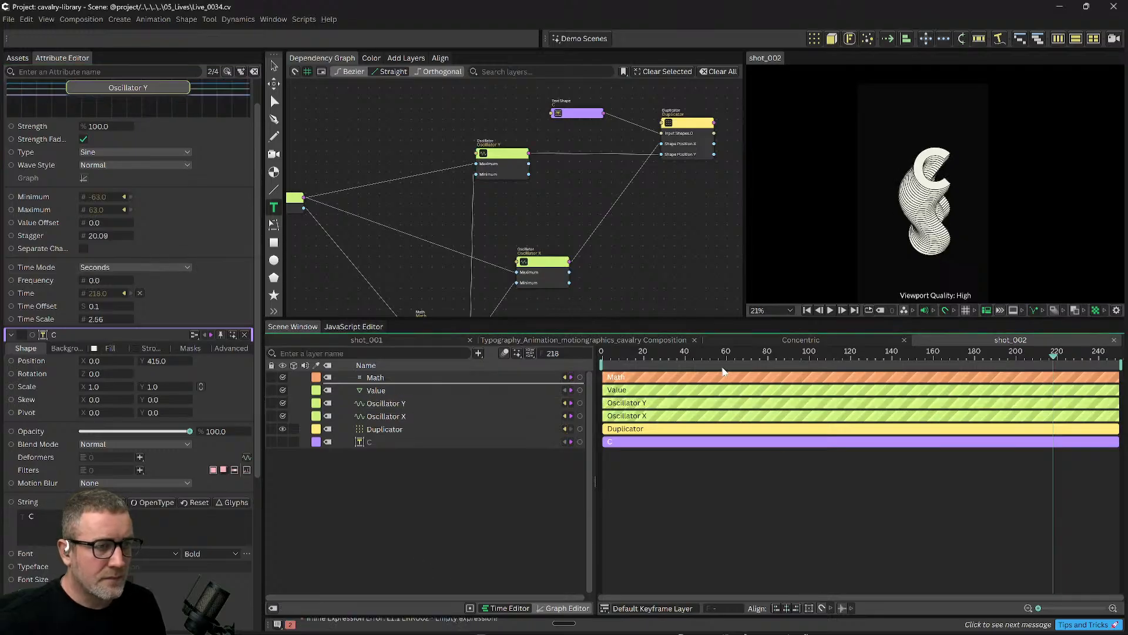
{"action": "left_click_drag", "start_coordinate": [689, 360], "coordinate": [599, 364]}
{"action": "left_click", "coordinate": [540, 502]}
{"action": "key", "text": "space"}
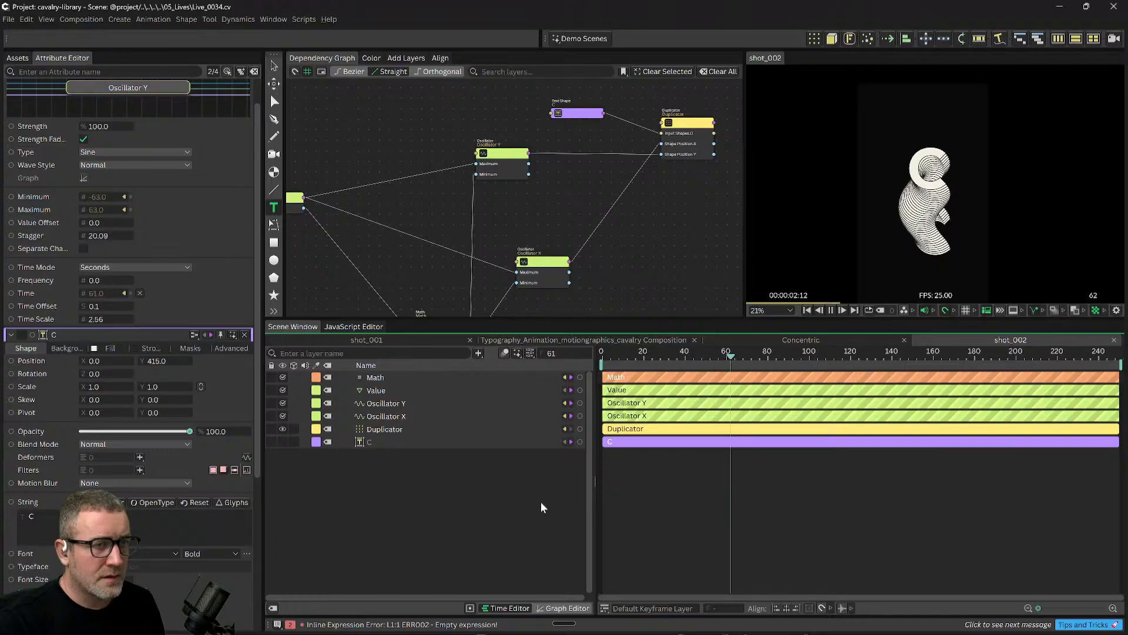
{"action": "key", "text": "space"}
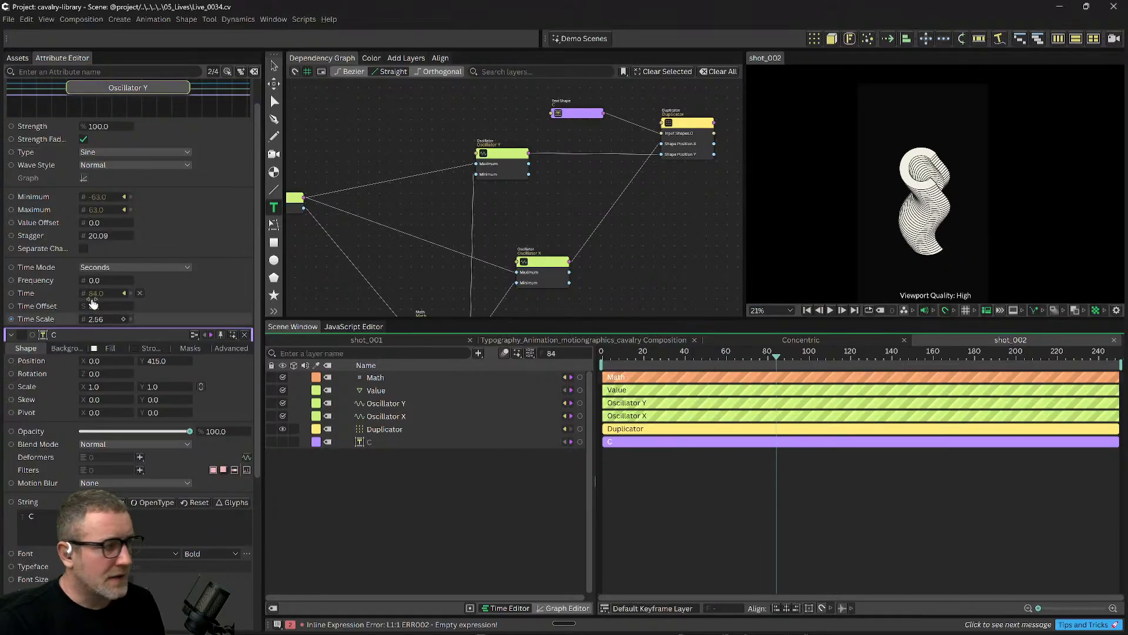
Try a Frequency of 1.2 on Oscillator Y and play the animation to check the letter's wave.
{"action": "left_click", "coordinate": [101, 281]}
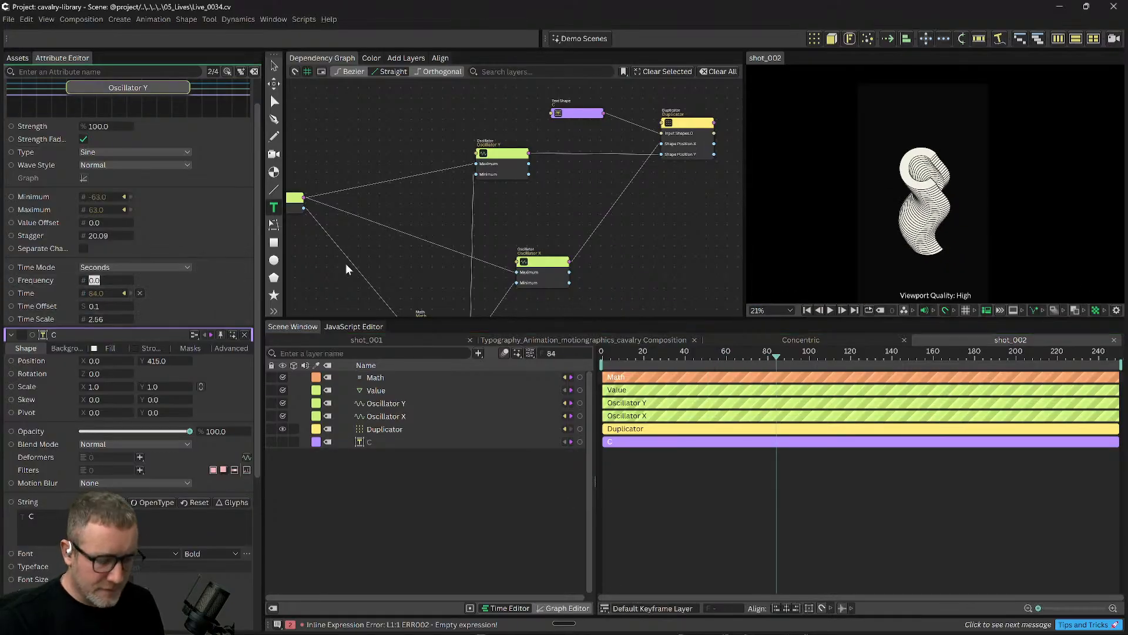
{"action": "type", "text": "1.2"}
{"action": "key", "text": "Return"}
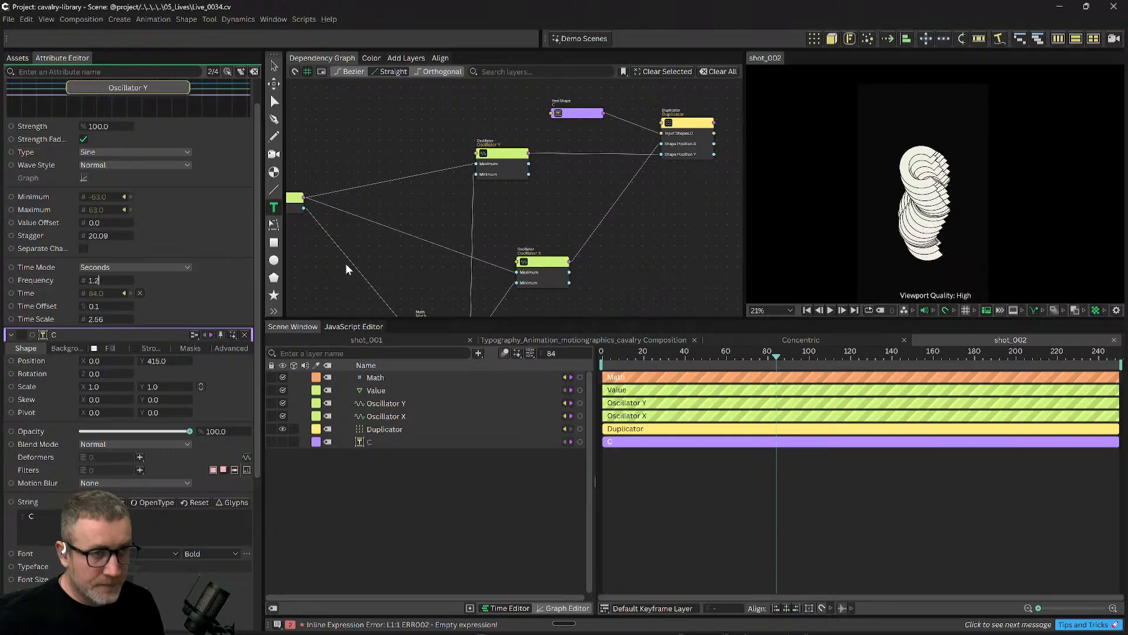
{"action": "key", "text": "space"}
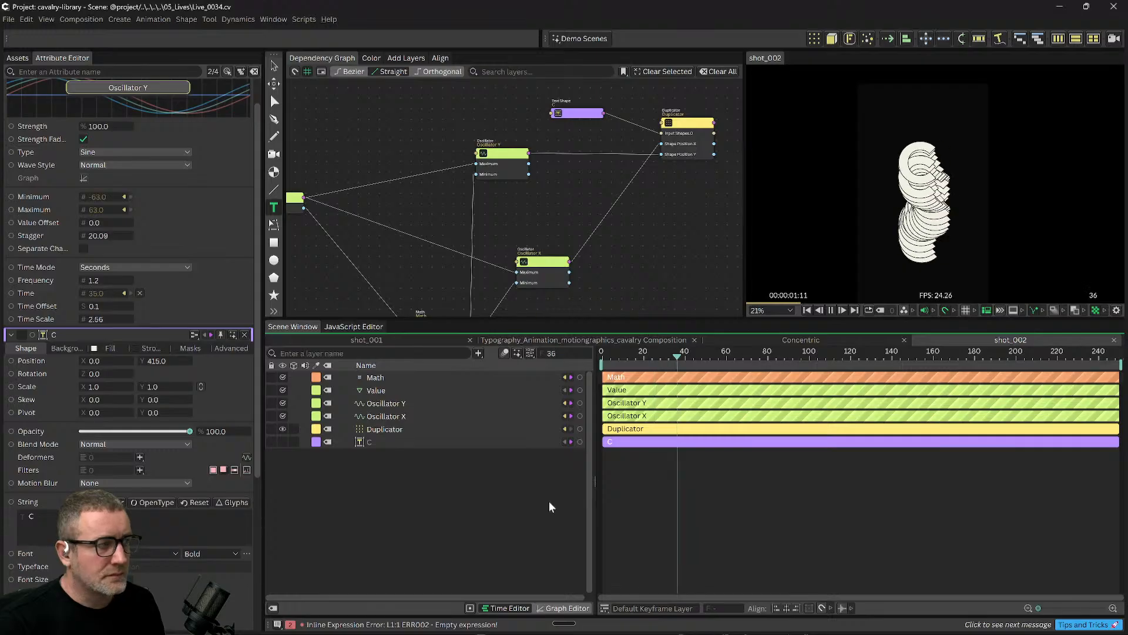
{"action": "key", "text": "space"}
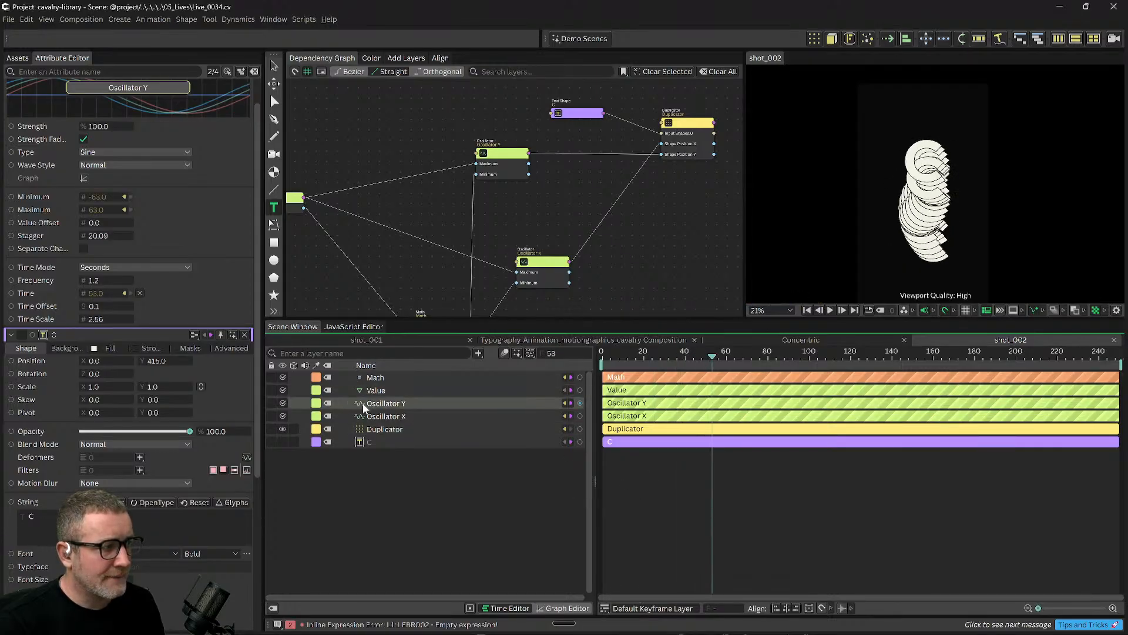
{"action": "scroll", "coordinate": [717, 238], "scroll_direction": "down", "scroll_amount": 2}
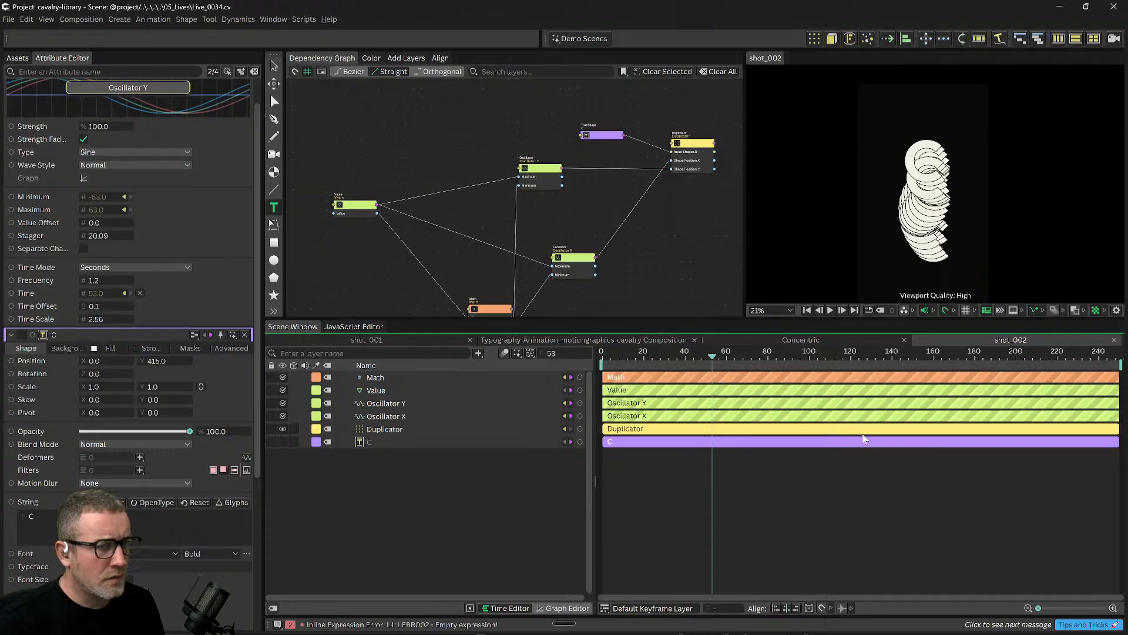
{"action": "key", "text": "space"}
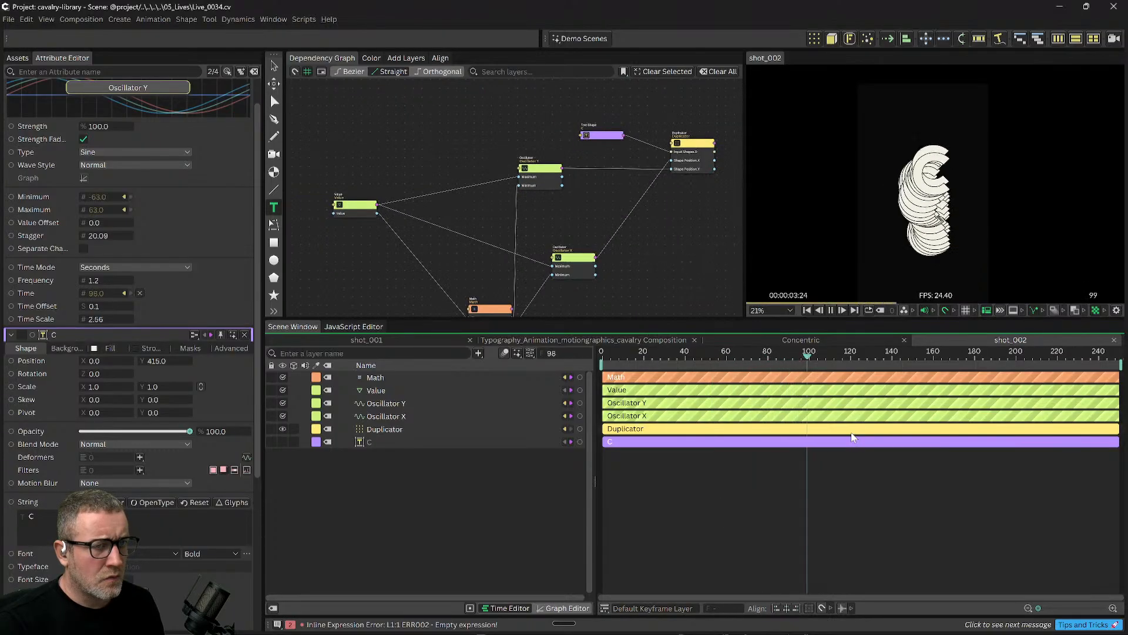
{"action": "key", "text": "space"}
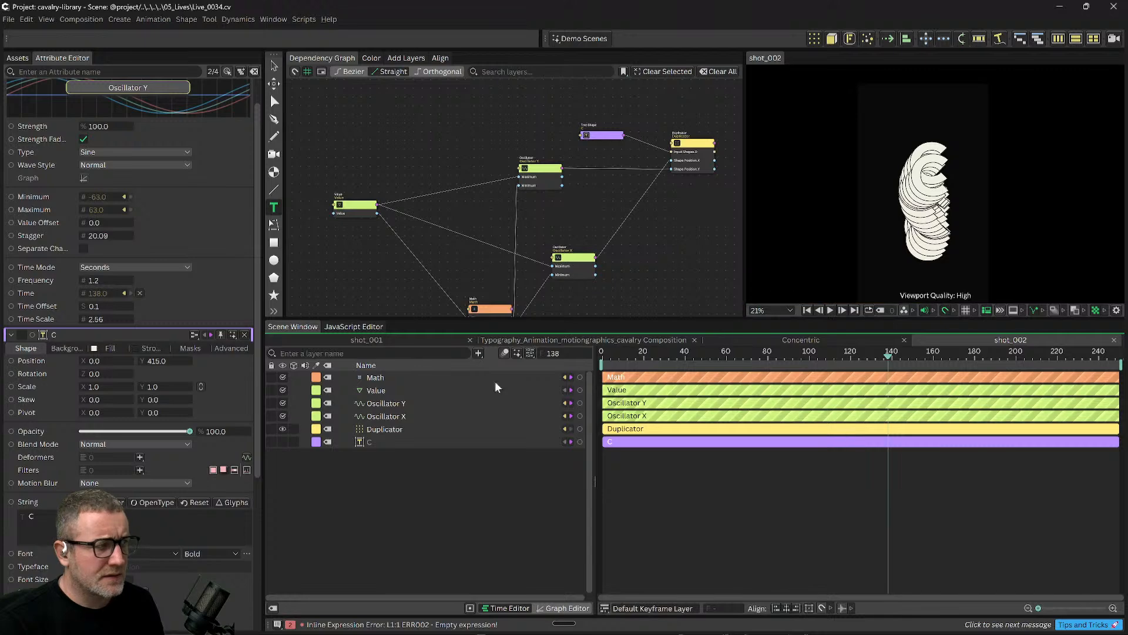
Set Oscillator Y's Frequency to 0.2.
{"action": "scroll", "coordinate": [197, 263], "scroll_direction": "up", "scroll_amount": 2}
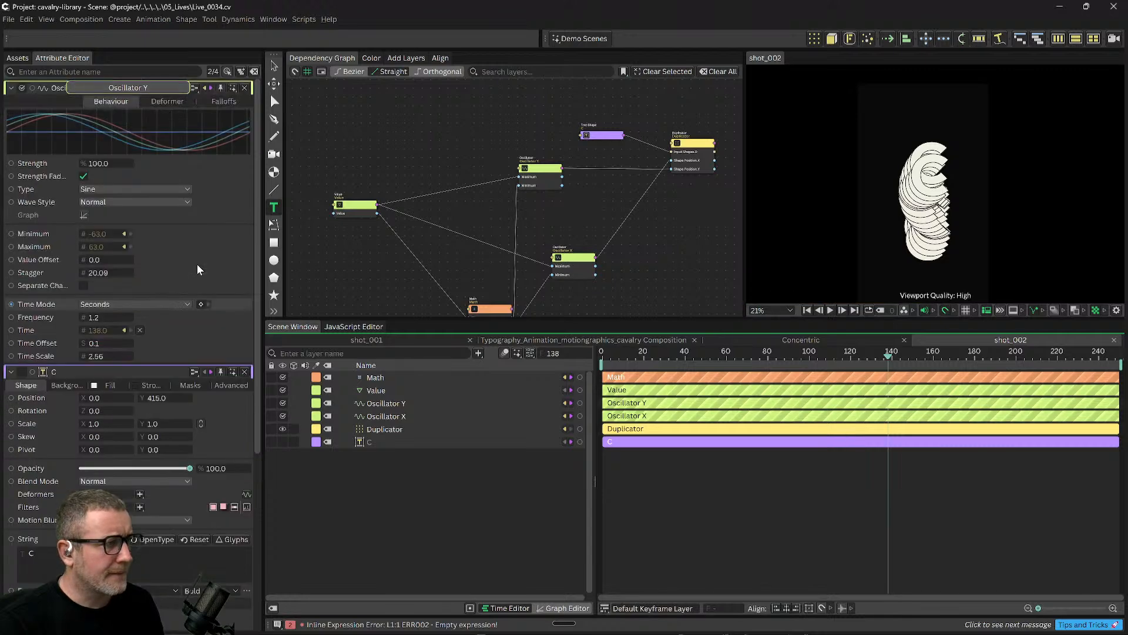
{"action": "left_click_drag", "start_coordinate": [101, 322], "coordinate": [245, 319]}
{"action": "left_click", "coordinate": [103, 319]}
{"action": "type", "text": "0.2"}
{"action": "key", "text": "Return"}
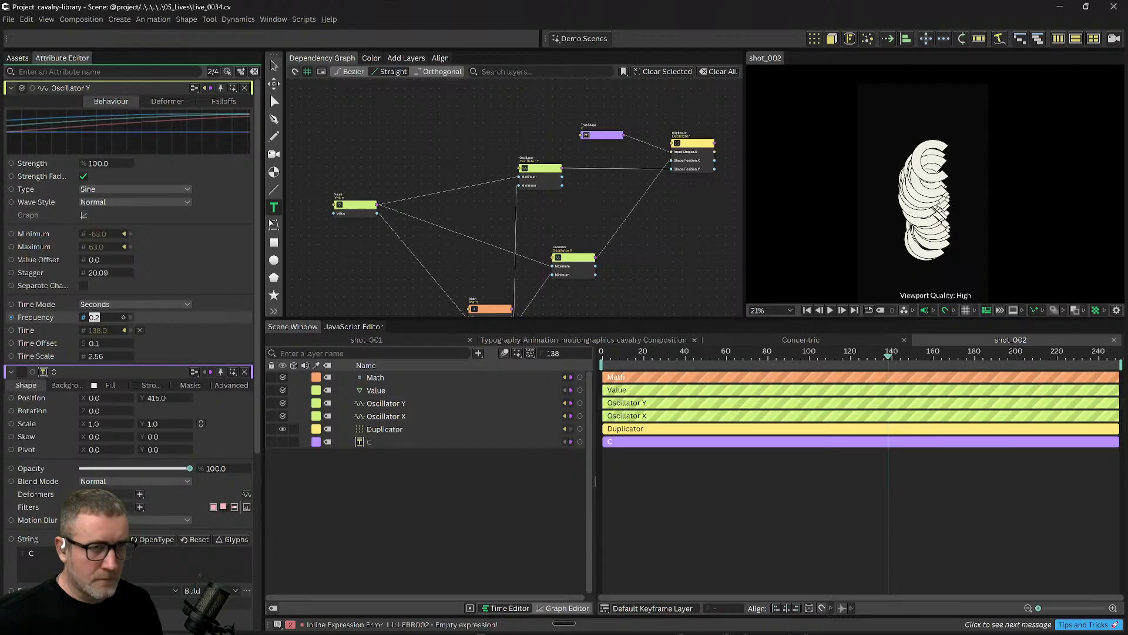
Set Oscillator Y's Frequency to 0 and play back the animation to check the stacked letter C.
{"action": "key", "text": "space"}
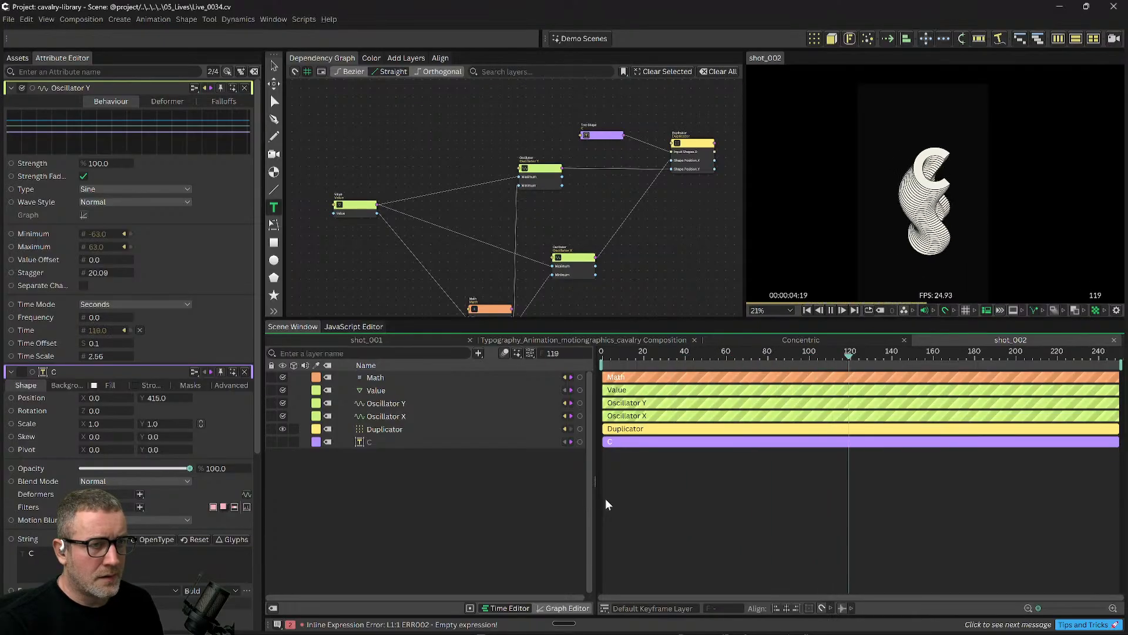
{"action": "key", "text": "space"}
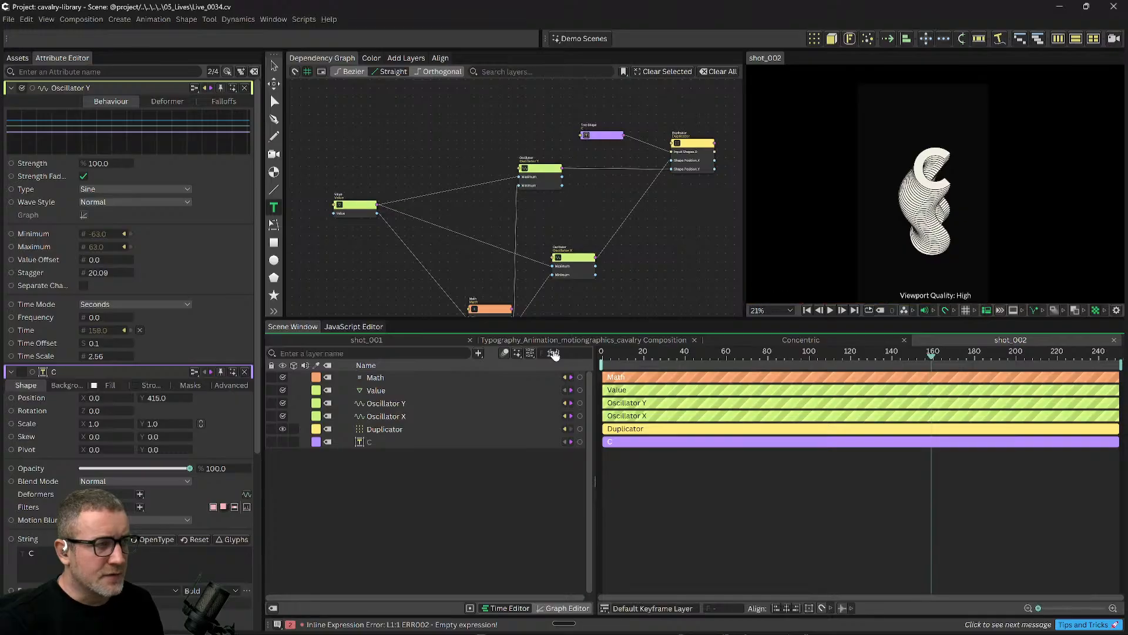
Move the Value node away from the oscillators and add a Math utility above it in the dependency graph.
{"action": "left_click_drag", "start_coordinate": [403, 187], "coordinate": [326, 144]}
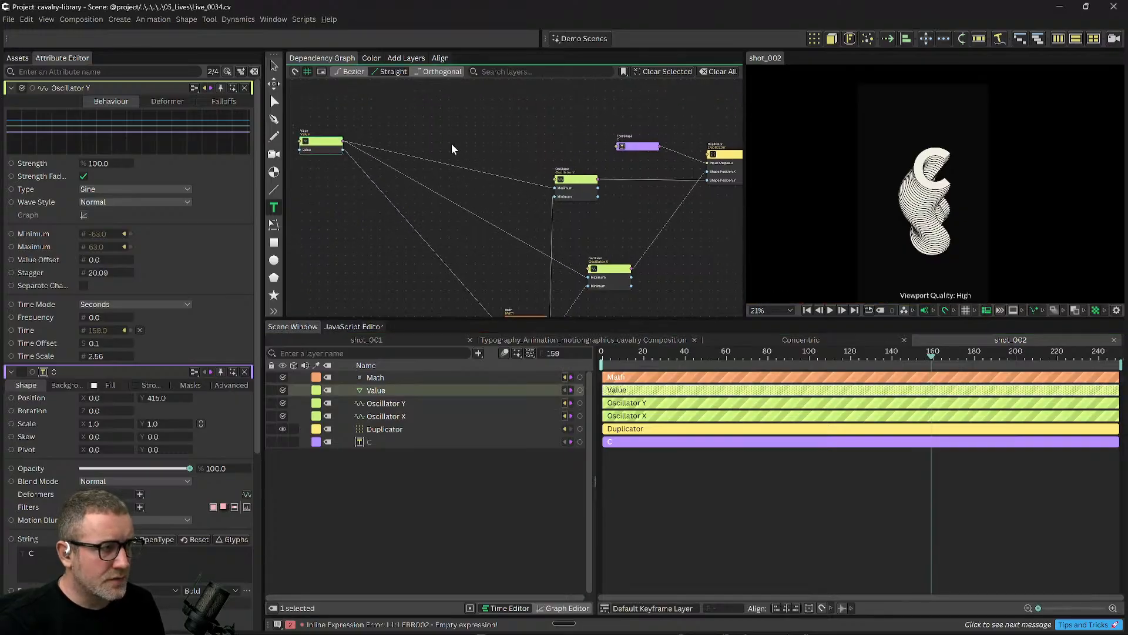
{"action": "left_click_drag", "start_coordinate": [452, 147], "coordinate": [458, 174]}
{"action": "key", "text": "ctrl+."}
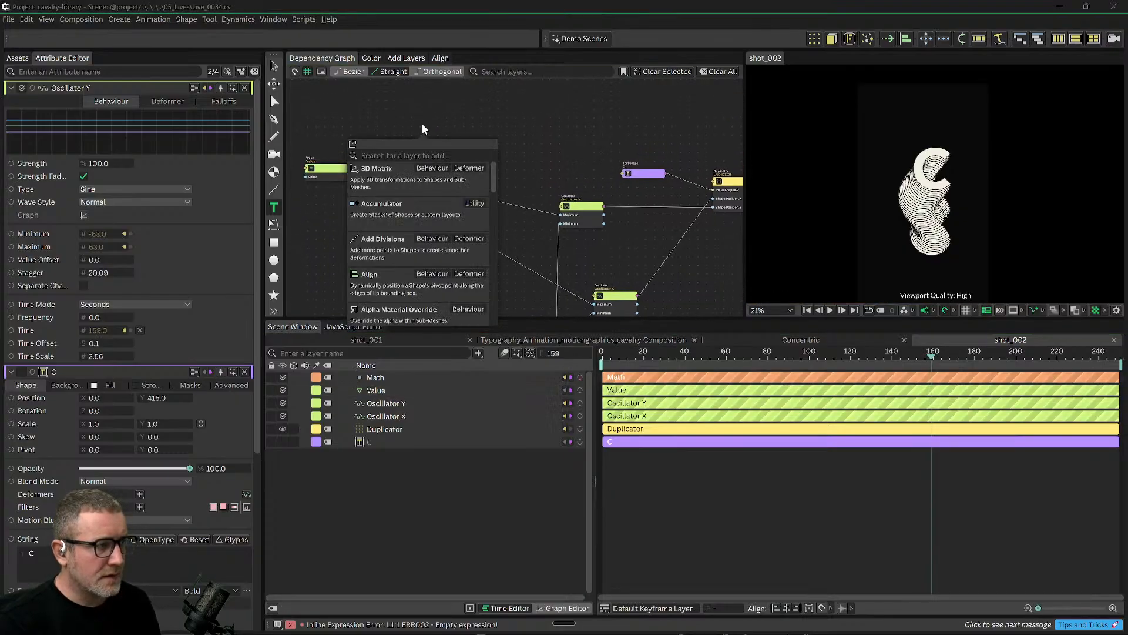
{"action": "type", "text": "m"}
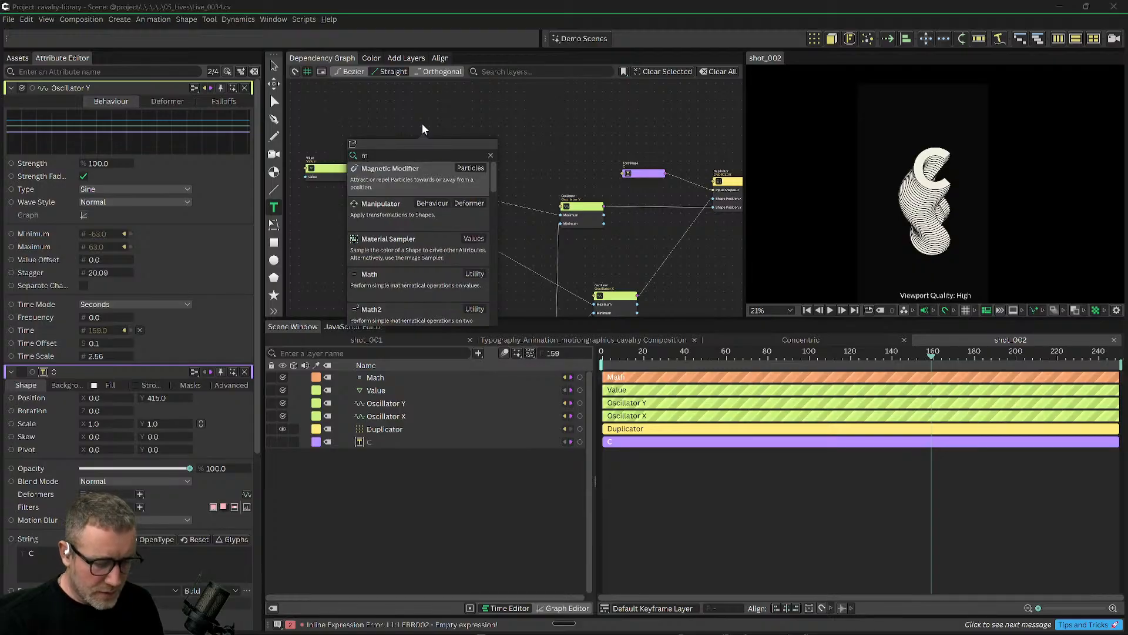
{"action": "type", "text": "ath"}
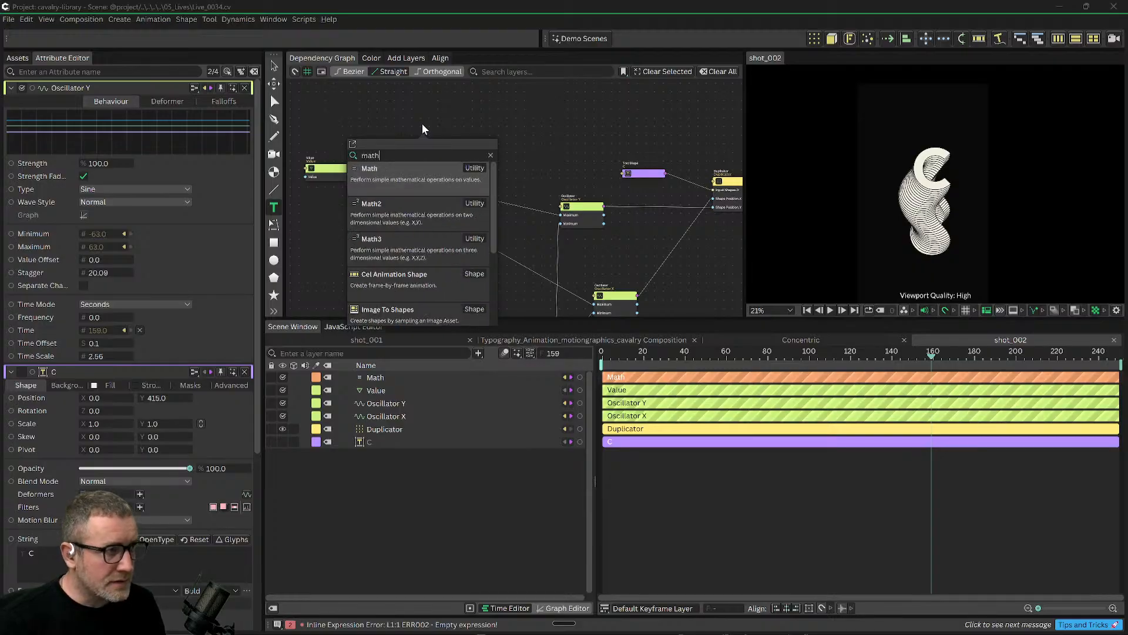
{"action": "key", "text": "Return"}
{"action": "left_click_drag", "start_coordinate": [494, 142], "coordinate": [483, 227]}
{"action": "scroll", "coordinate": [450, 238], "scroll_direction": "up", "scroll_amount": 1}
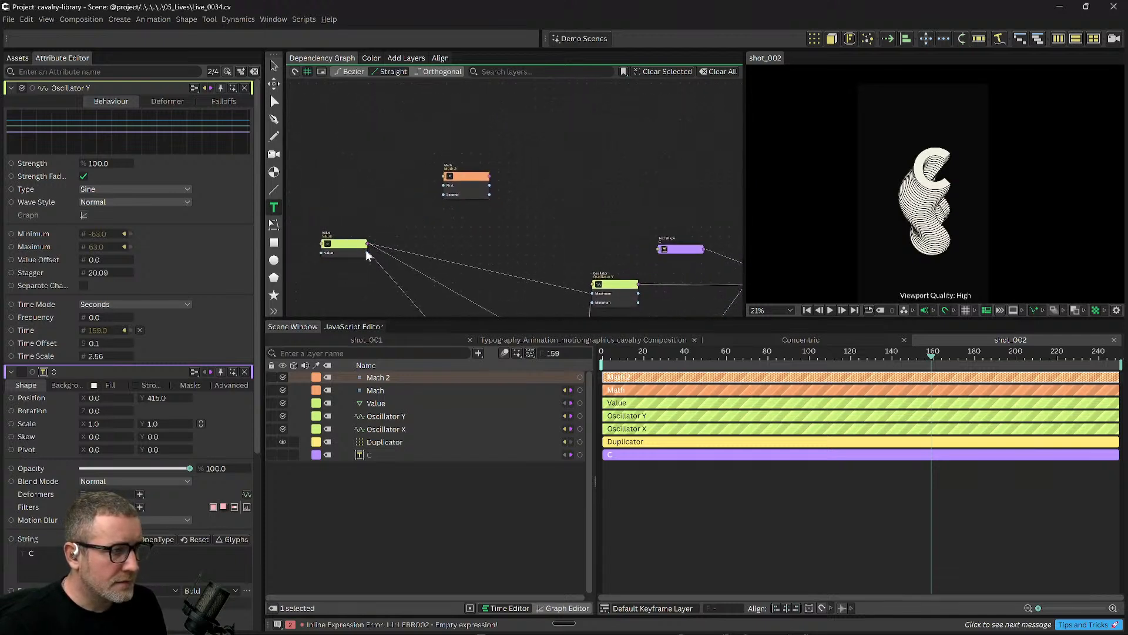
Connect the Value node's output to the First input of the new Math 2 node.
{"action": "left_click_drag", "start_coordinate": [450, 243], "coordinate": [474, 189]}
{"action": "left_click_drag", "start_coordinate": [391, 200], "coordinate": [466, 133]}
{"action": "left_click_drag", "start_coordinate": [515, 176], "coordinate": [458, 197]}
{"action": "scroll", "coordinate": [482, 173], "scroll_direction": "down", "scroll_amount": 2}
{"action": "left_click_drag", "start_coordinate": [531, 194], "coordinate": [685, 144]}
{"action": "left_click_drag", "start_coordinate": [612, 284], "coordinate": [535, 228]}
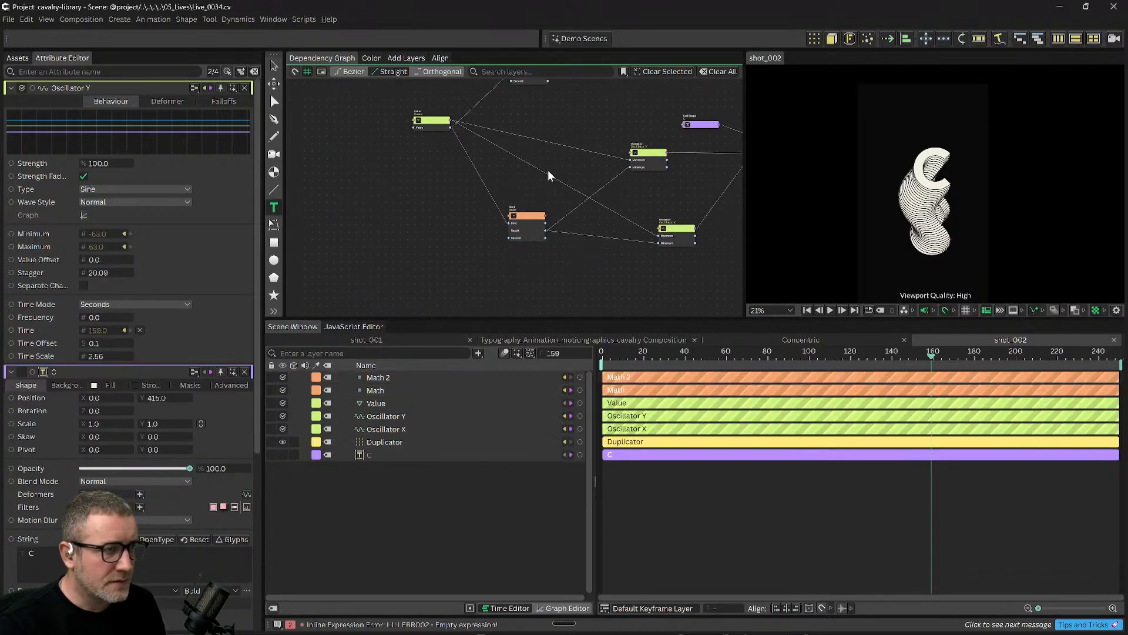
{"action": "left_click_drag", "start_coordinate": [549, 171], "coordinate": [521, 195]}
{"action": "left_click_drag", "start_coordinate": [502, 237], "coordinate": [464, 236]}
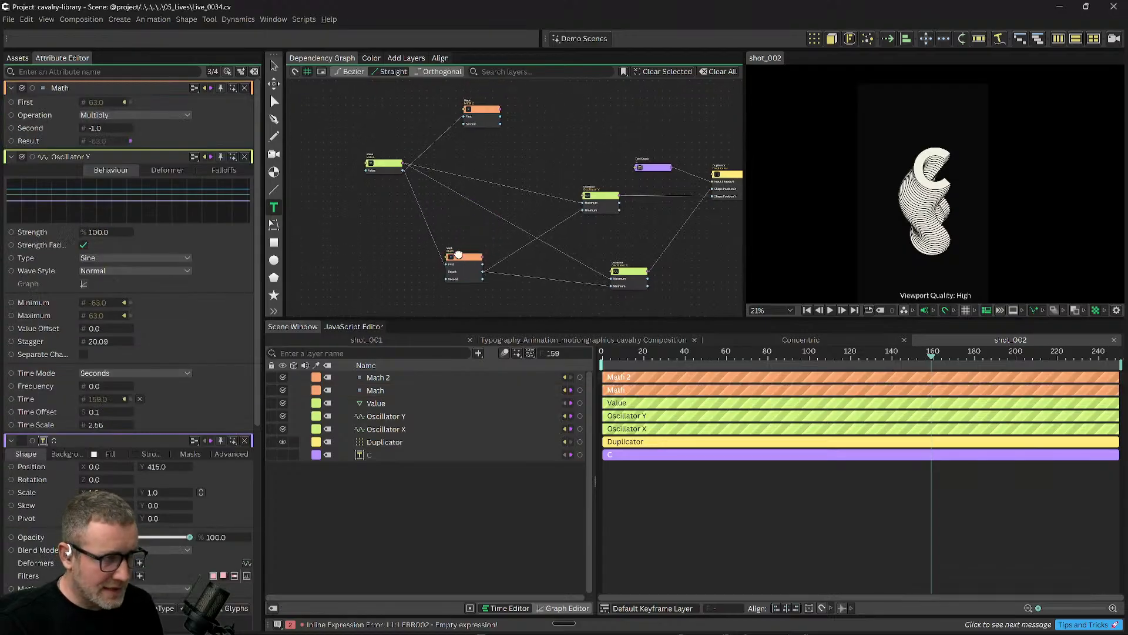
{"action": "left_click", "coordinate": [466, 257]}
{"action": "key", "text": "ctrl+c"}
{"action": "key", "text": "ctrl+v"}
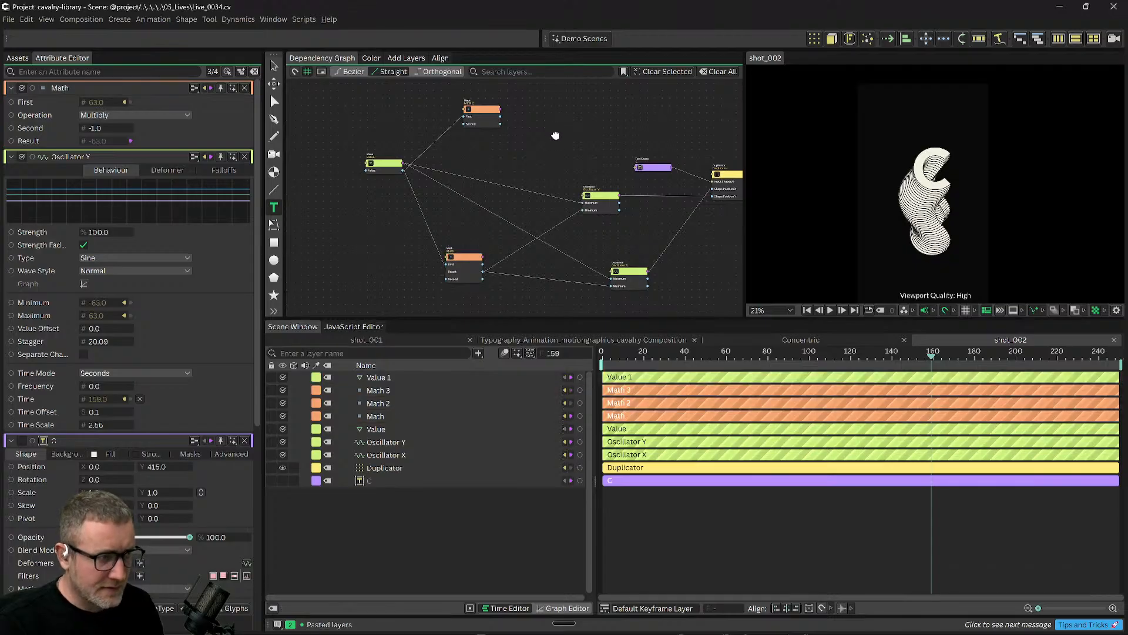
{"action": "key", "text": "ctrl+z"}
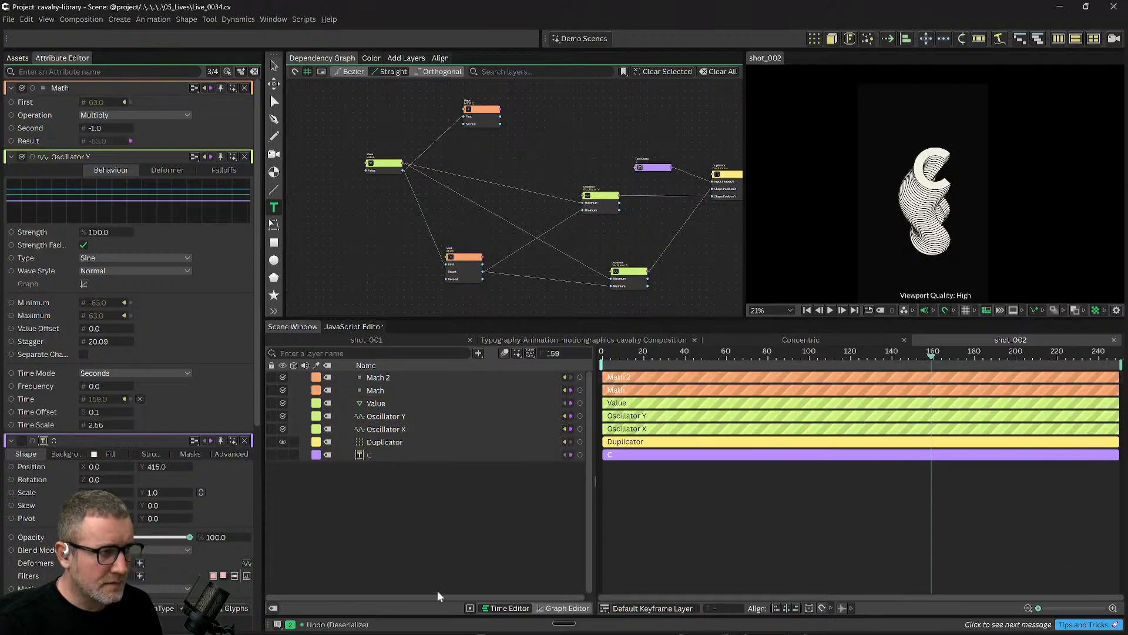
Spread out the dependency graph by shifting the Value and Math 2 nodes farther from the oscillators.
{"action": "left_click", "coordinate": [385, 390]}
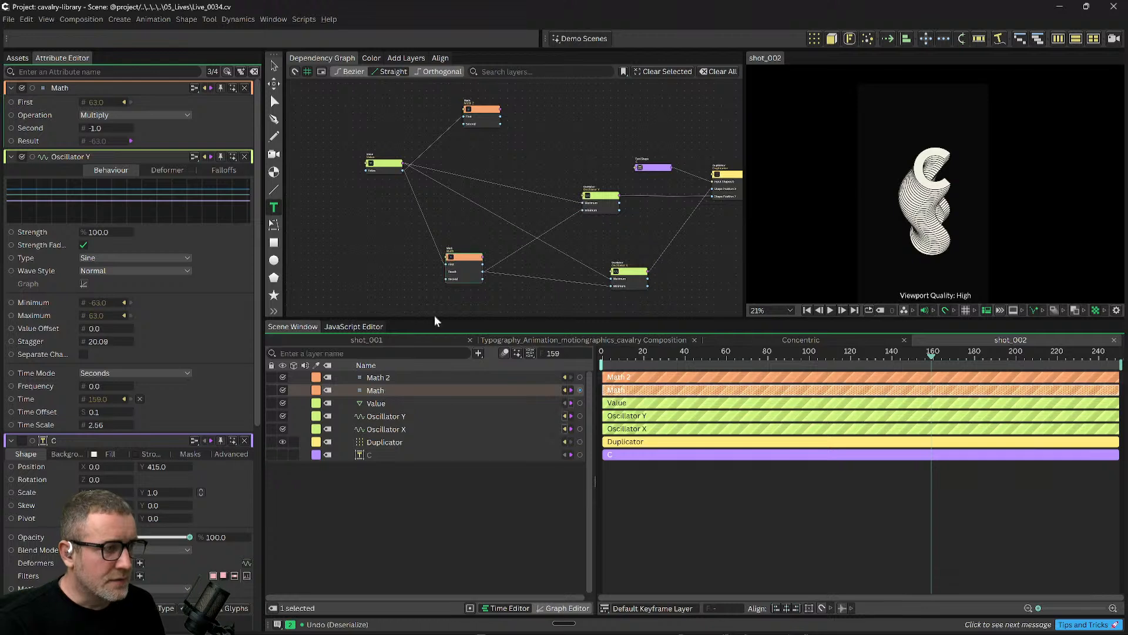
{"action": "left_click", "coordinate": [382, 404]}
{"action": "left_click", "coordinate": [379, 391]}
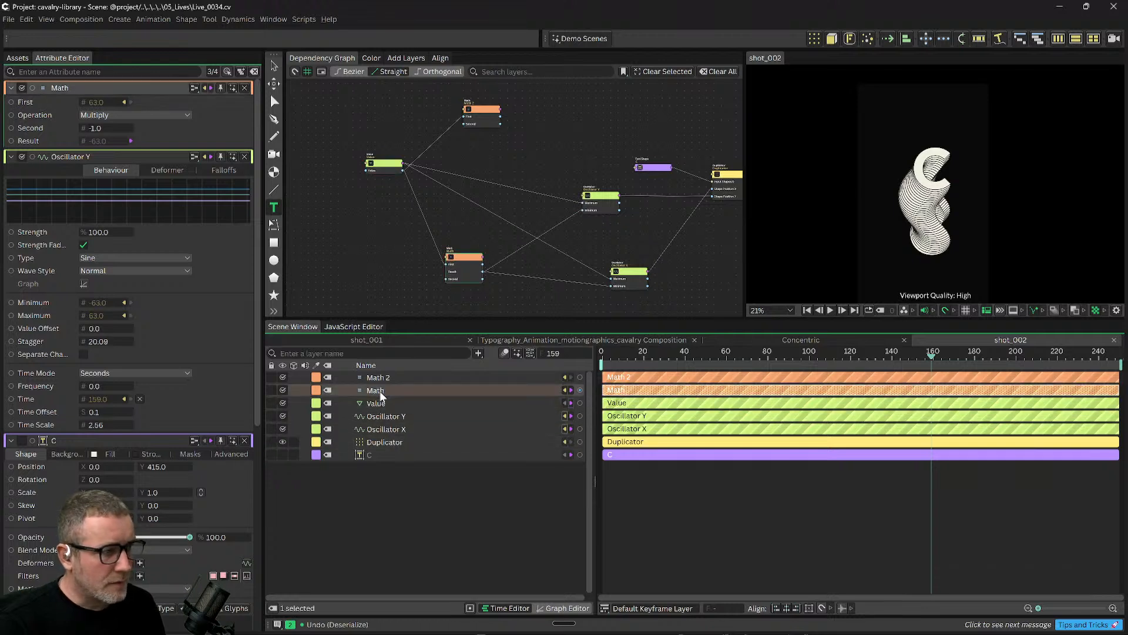
{"action": "left_click_drag", "start_coordinate": [530, 193], "coordinate": [520, 204]}
{"action": "left_click", "coordinate": [520, 204]}
{"action": "left_click_drag", "start_coordinate": [367, 179], "coordinate": [336, 181]}
{"action": "left_click", "coordinate": [476, 176]}
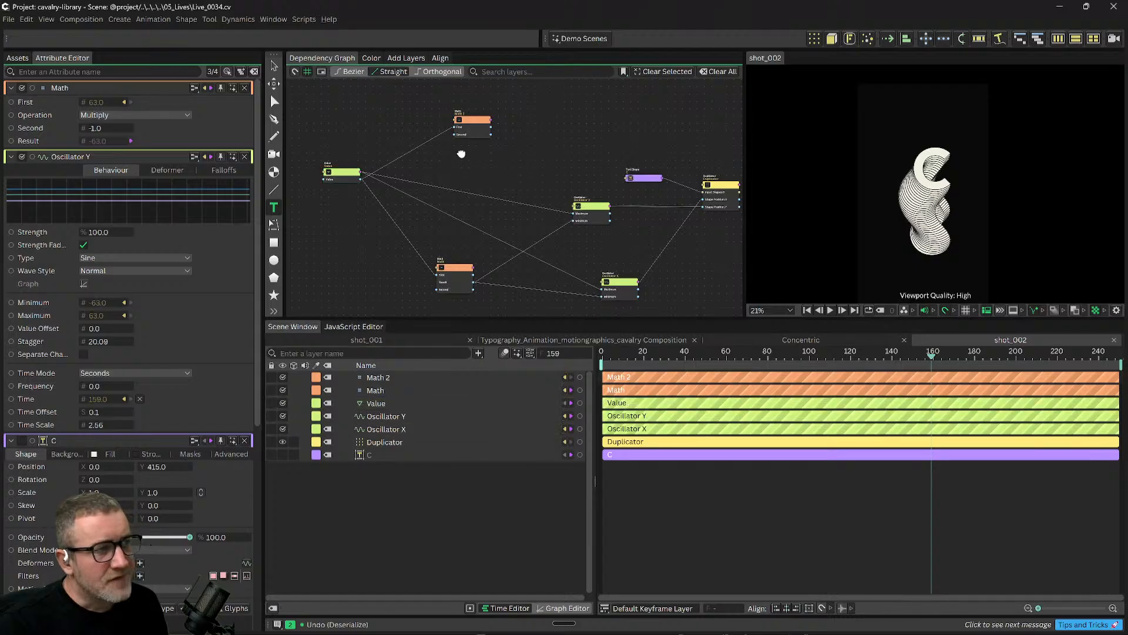
{"action": "left_click_drag", "start_coordinate": [467, 120], "coordinate": [456, 126]}
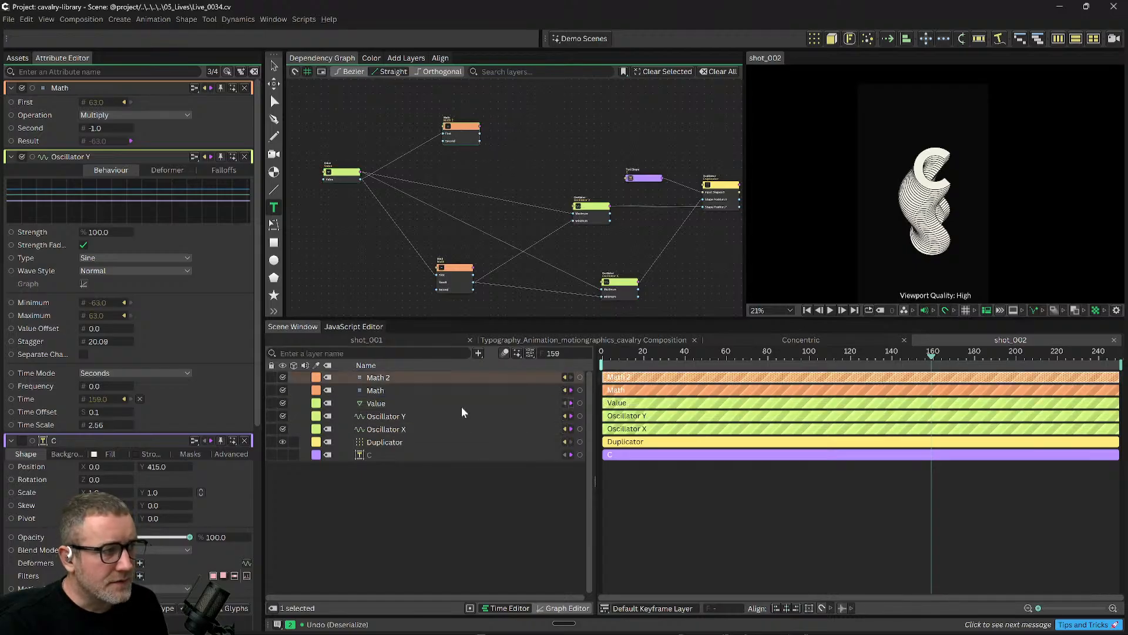
Rename the Math layer that feeds the oscillators' Minimum inputs as Invert X.
{"action": "left_click", "coordinate": [454, 276]}
{"action": "scroll", "coordinate": [447, 266], "scroll_direction": "up", "scroll_amount": 3}
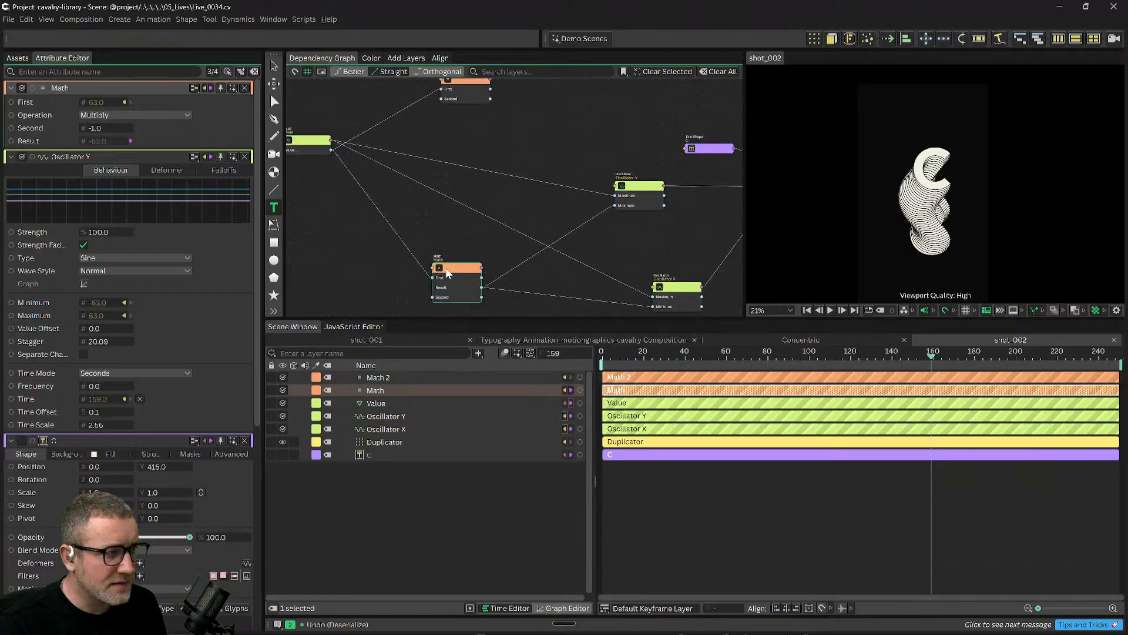
{"action": "scroll", "coordinate": [478, 237], "scroll_direction": "up", "scroll_amount": 1}
{"action": "left_click_drag", "start_coordinate": [464, 253], "coordinate": [518, 221]}
{"action": "left_click", "coordinate": [495, 256]}
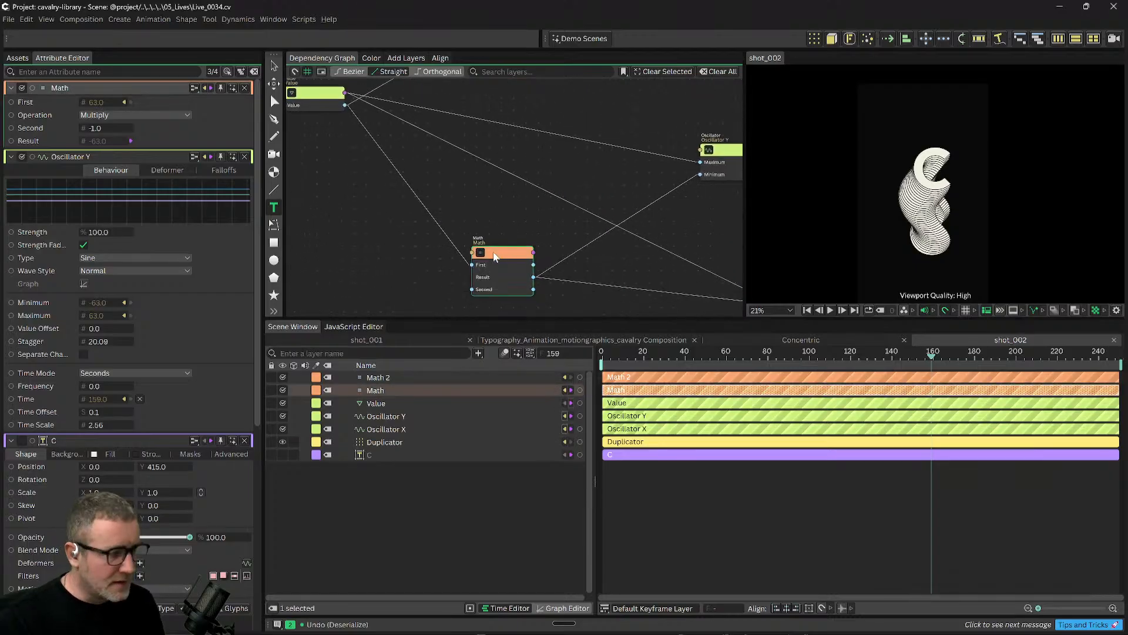
{"action": "left_click", "coordinate": [374, 400]}
{"action": "left_click", "coordinate": [376, 391]}
{"action": "double_click", "coordinate": [376, 391]}
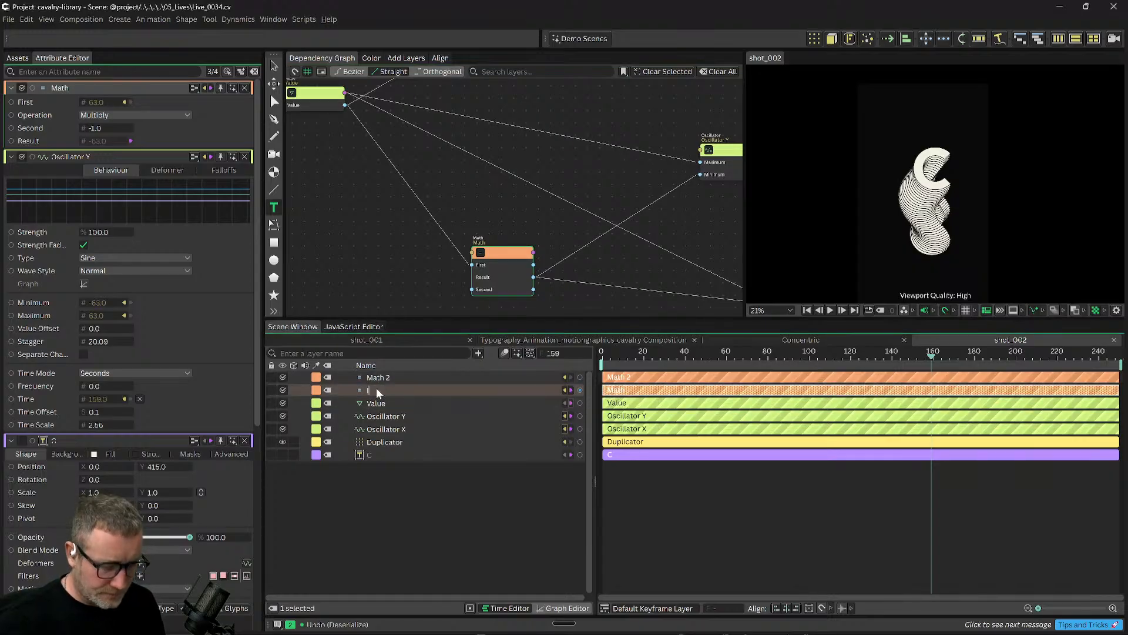
{"action": "type", "text": "Invert X"}
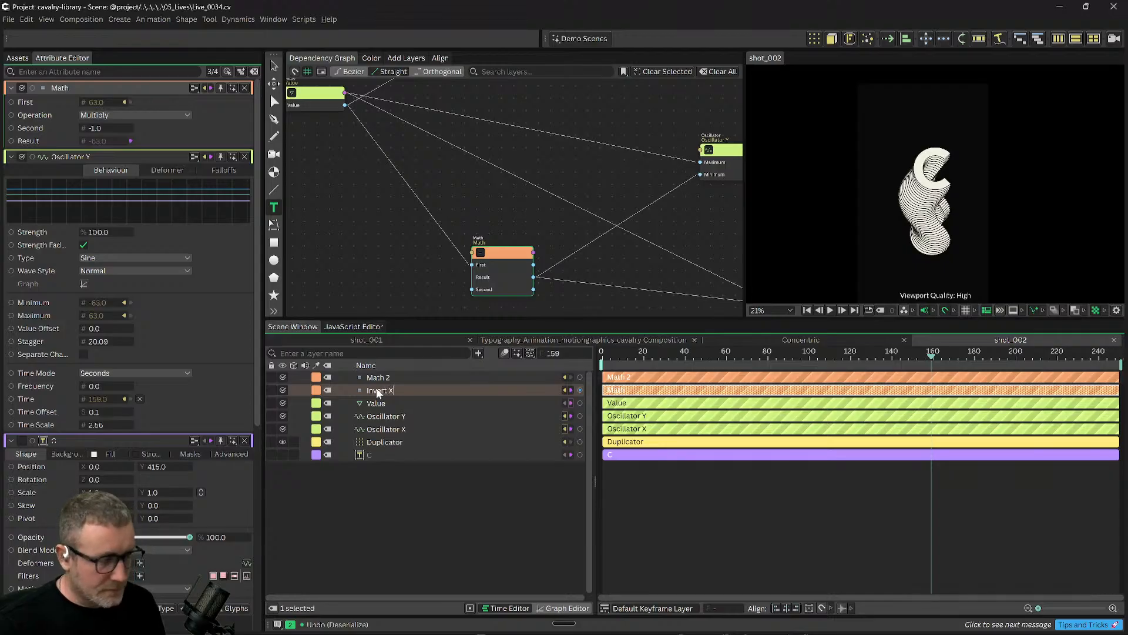
{"action": "key", "text": "Return"}
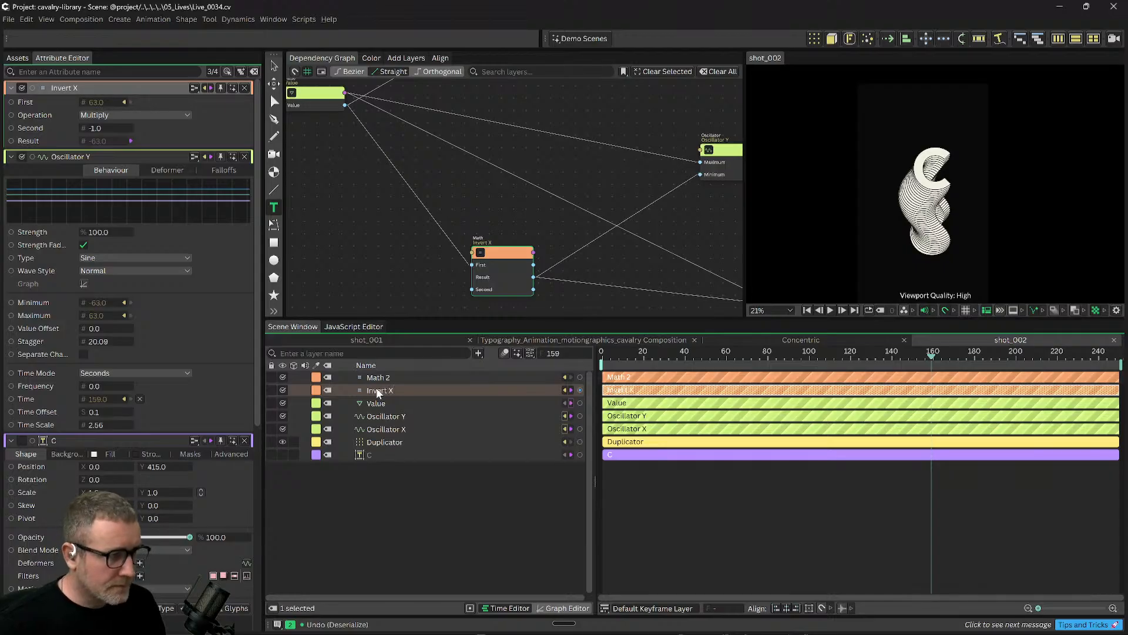
Rename the Math 2 layer as Mult Y, restoring the layer if it is deleted by accident.
{"action": "left_click", "coordinate": [379, 379]}
{"action": "double_click", "coordinate": [382, 379]}
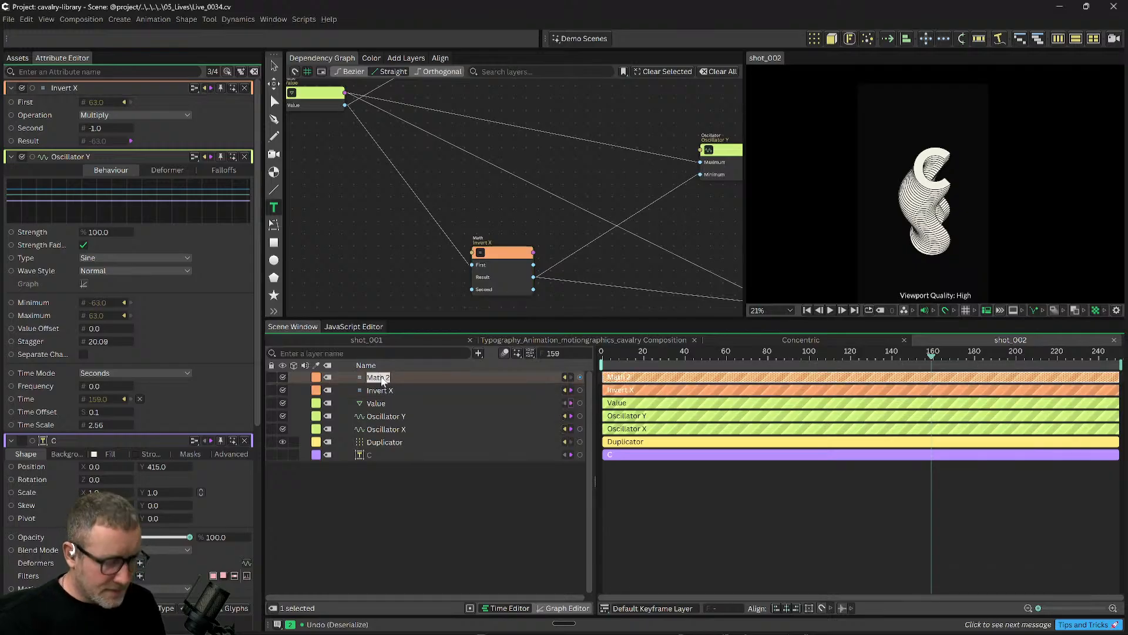
{"action": "type", "text": "Mul"}
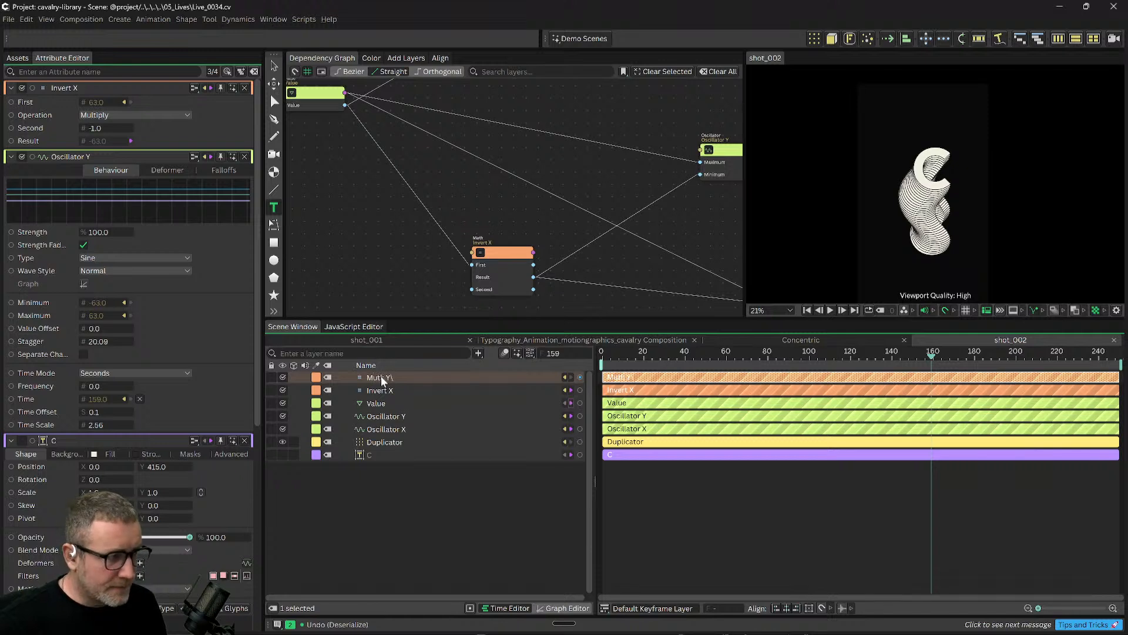
{"action": "key", "text": "Delete"}
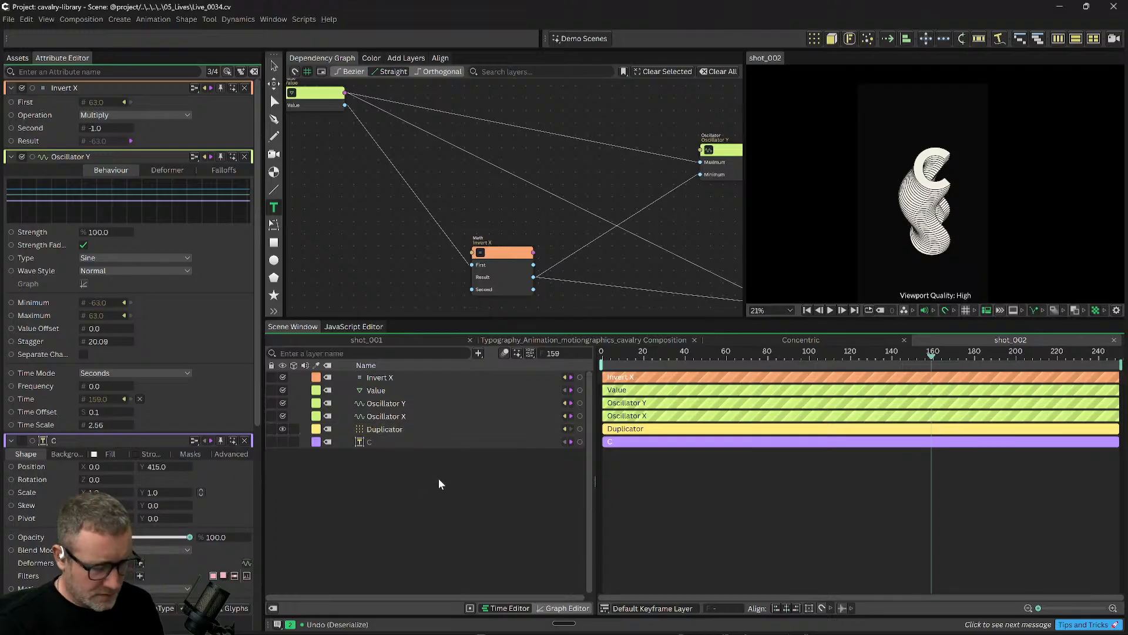
{"action": "key", "text": "ctrl+z"}
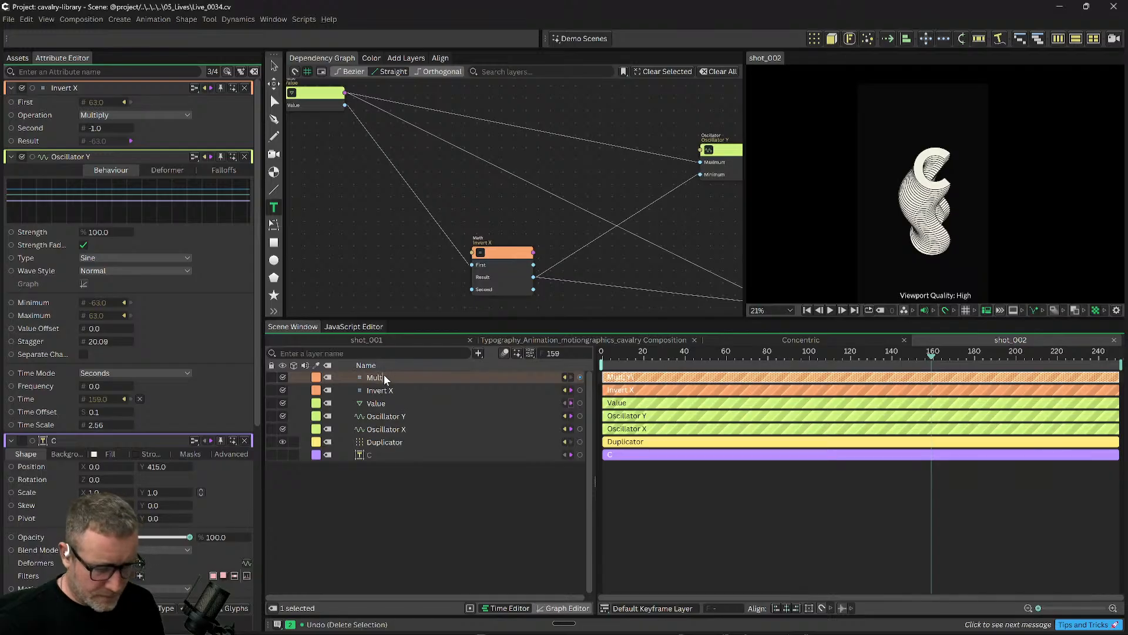
{"action": "double_click", "coordinate": [385, 379]}
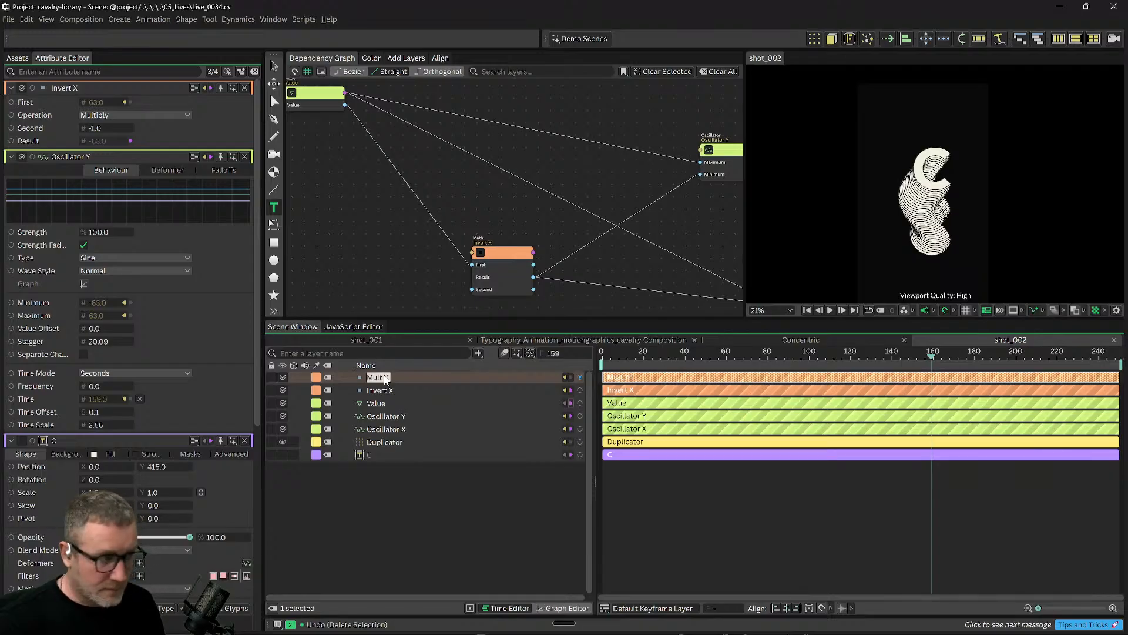
{"action": "left_click", "coordinate": [401, 518]}
{"action": "left_click", "coordinate": [381, 379]}
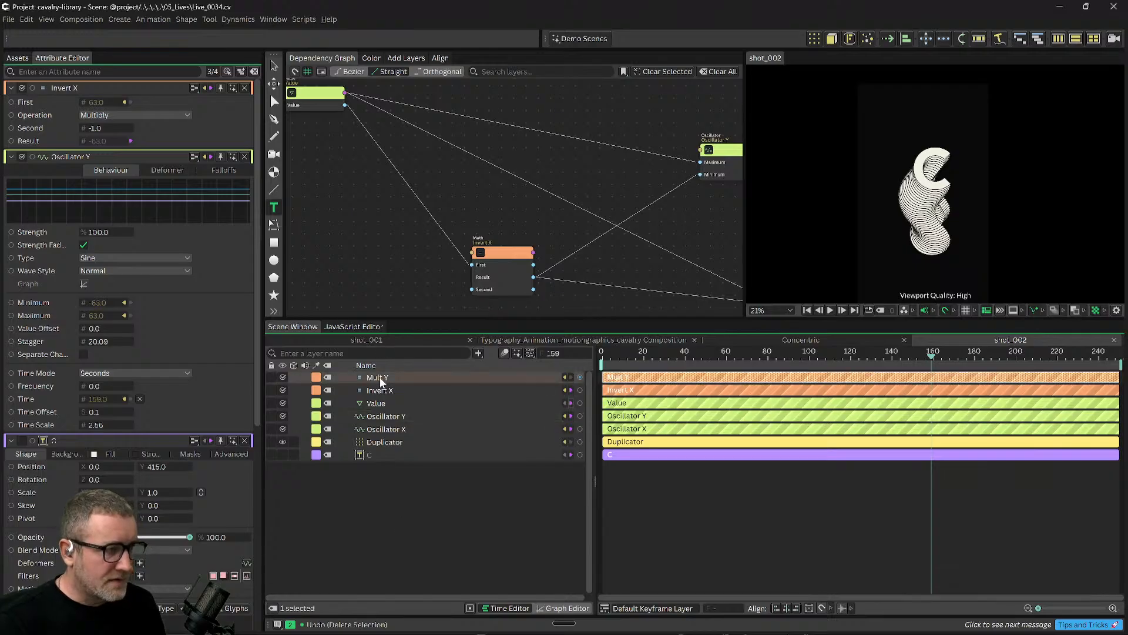
Duplicate the Invert X layer and rename the copy Invert Y.
{"action": "left_click", "coordinate": [382, 388]}
{"action": "key", "text": "ctrl+d"}
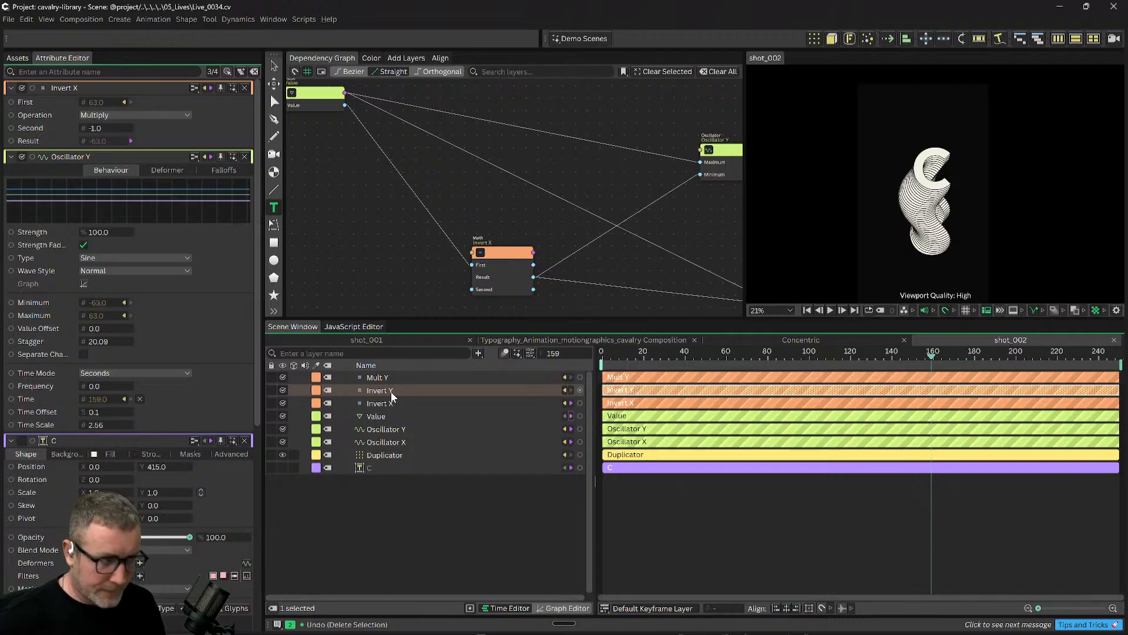
Bring the Invert Y and Mult Y layers into the dependency graph, placing Invert Y downstream of Mult Y.
{"action": "scroll", "coordinate": [588, 254], "scroll_direction": "down", "scroll_amount": 1}
{"action": "left_click", "coordinate": [617, 199]}
{"action": "left_click_drag", "start_coordinate": [617, 199], "coordinate": [587, 246]}
{"action": "scroll", "coordinate": [587, 245], "scroll_direction": "down", "scroll_amount": 1}
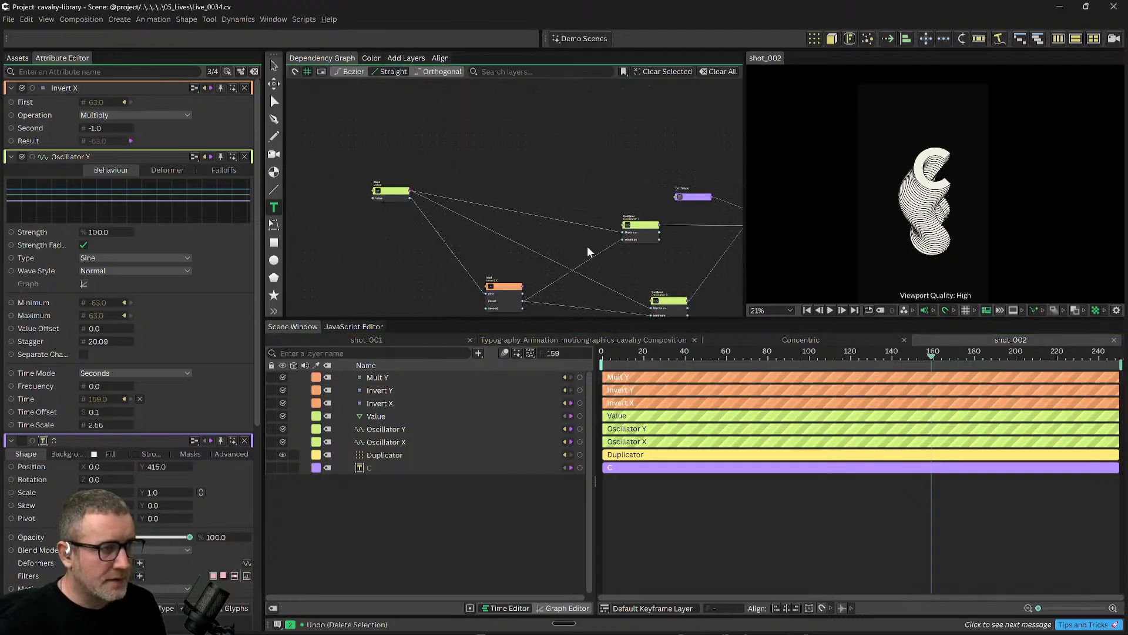
{"action": "left_click_drag", "start_coordinate": [376, 390], "coordinate": [576, 188]}
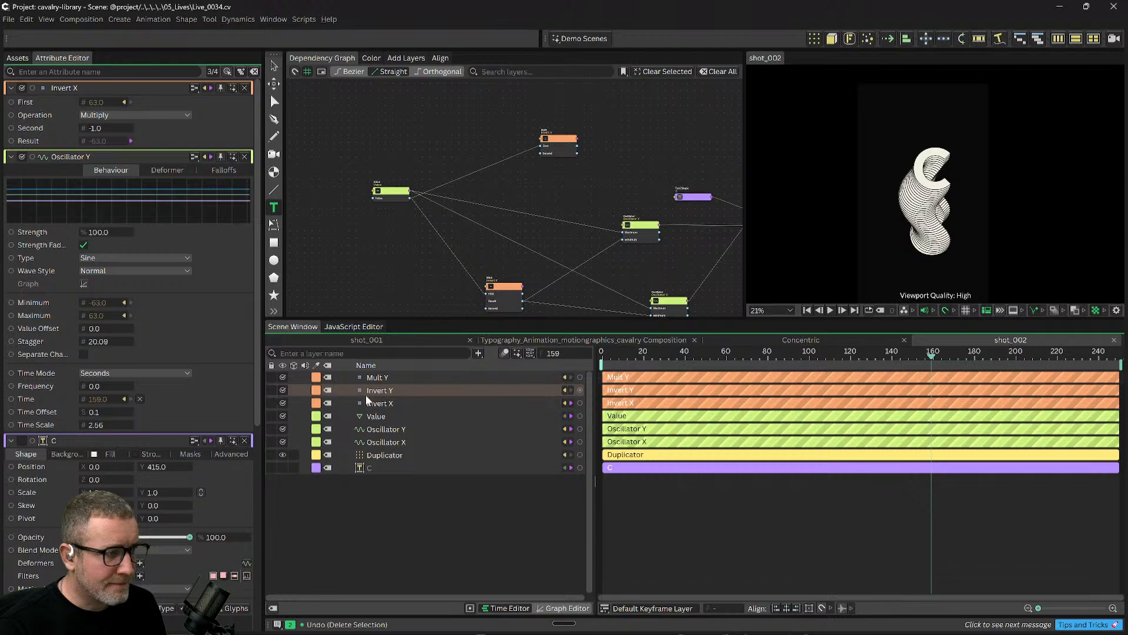
{"action": "left_click_drag", "start_coordinate": [373, 379], "coordinate": [520, 94]}
{"action": "left_click_drag", "start_coordinate": [619, 197], "coordinate": [569, 264]}
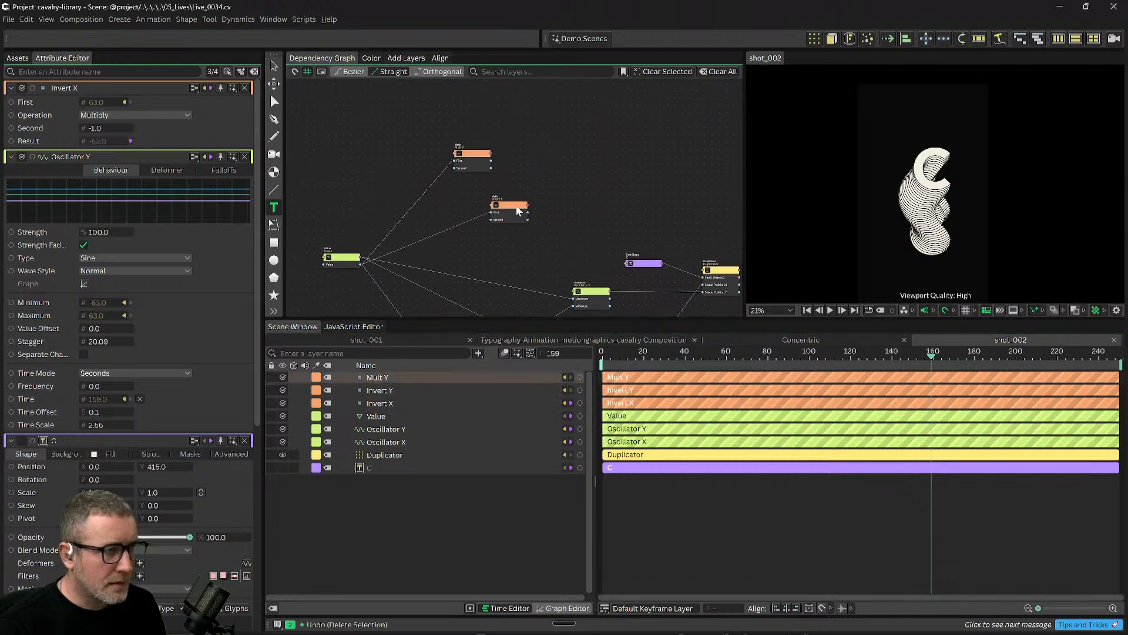
{"action": "left_click_drag", "start_coordinate": [515, 205], "coordinate": [580, 183]}
{"action": "scroll", "coordinate": [549, 196], "scroll_direction": "up", "scroll_amount": 4}
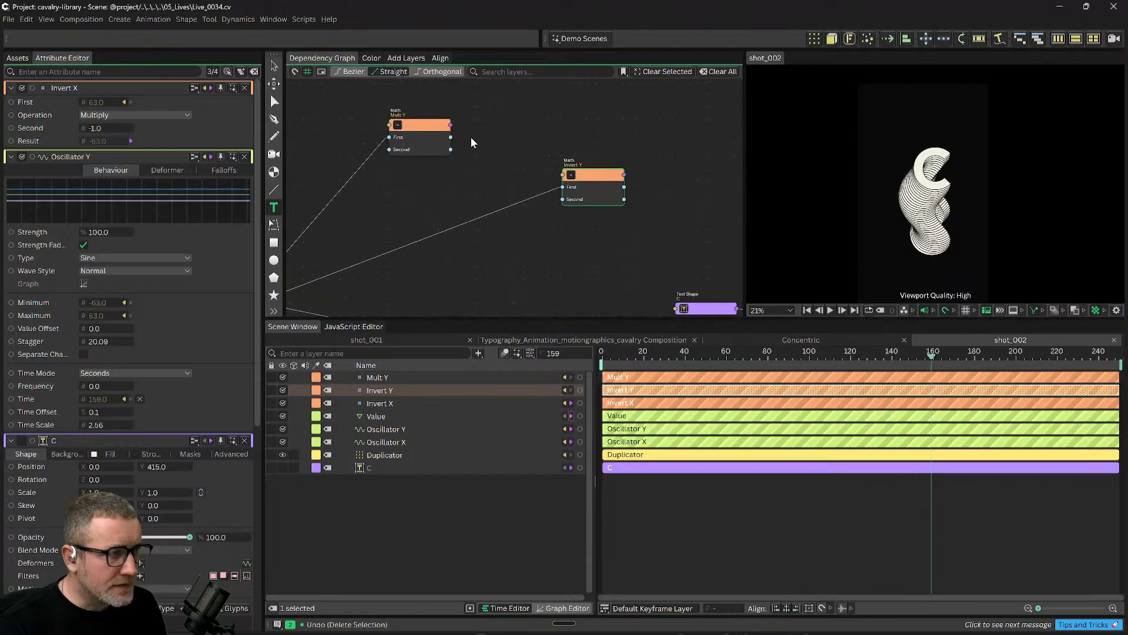
Remove the existing link into Invert Y's First input and feed it from Mult Y's First output instead.
{"action": "left_click", "coordinate": [545, 195]}
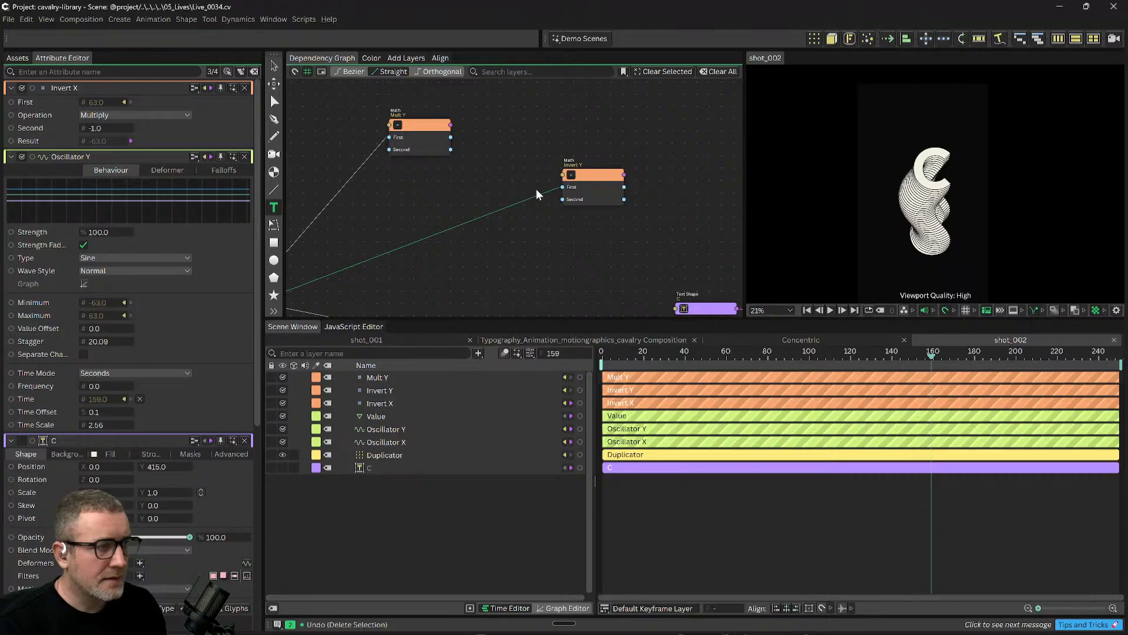
{"action": "key", "text": "Delete"}
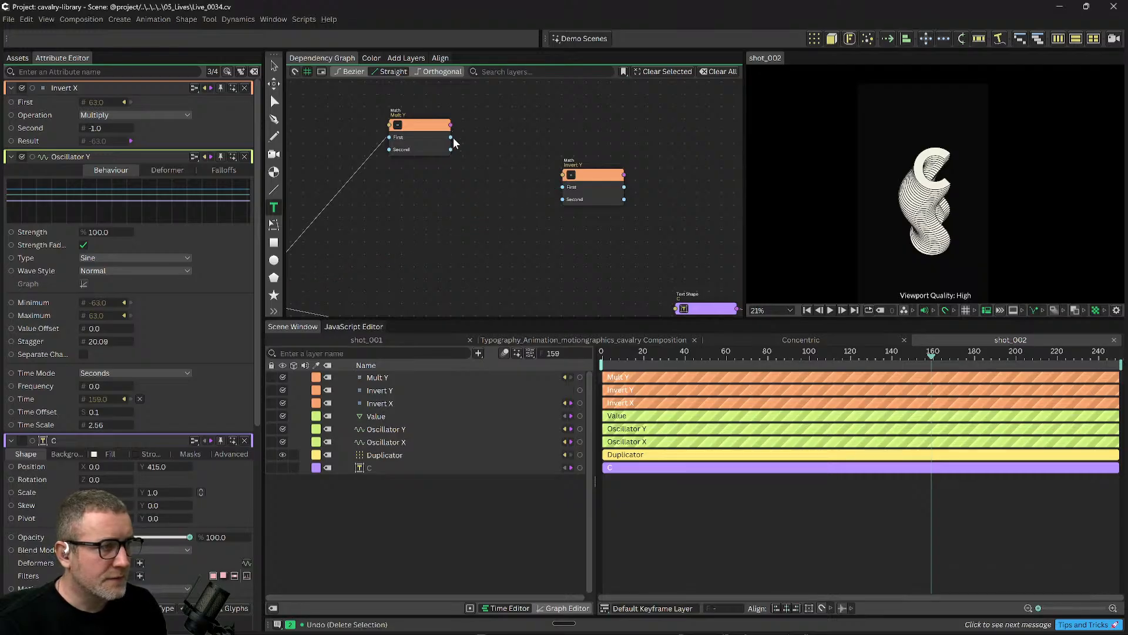
{"action": "left_click_drag", "start_coordinate": [452, 137], "coordinate": [563, 187]}
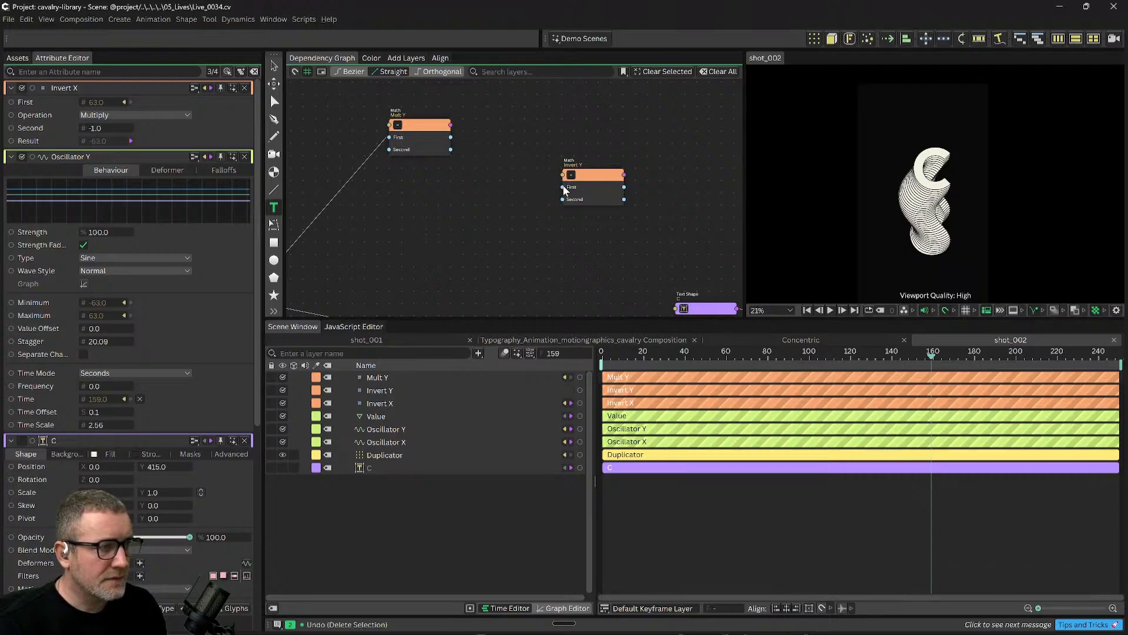
{"action": "left_click_drag", "start_coordinate": [450, 135], "coordinate": [483, 158]}
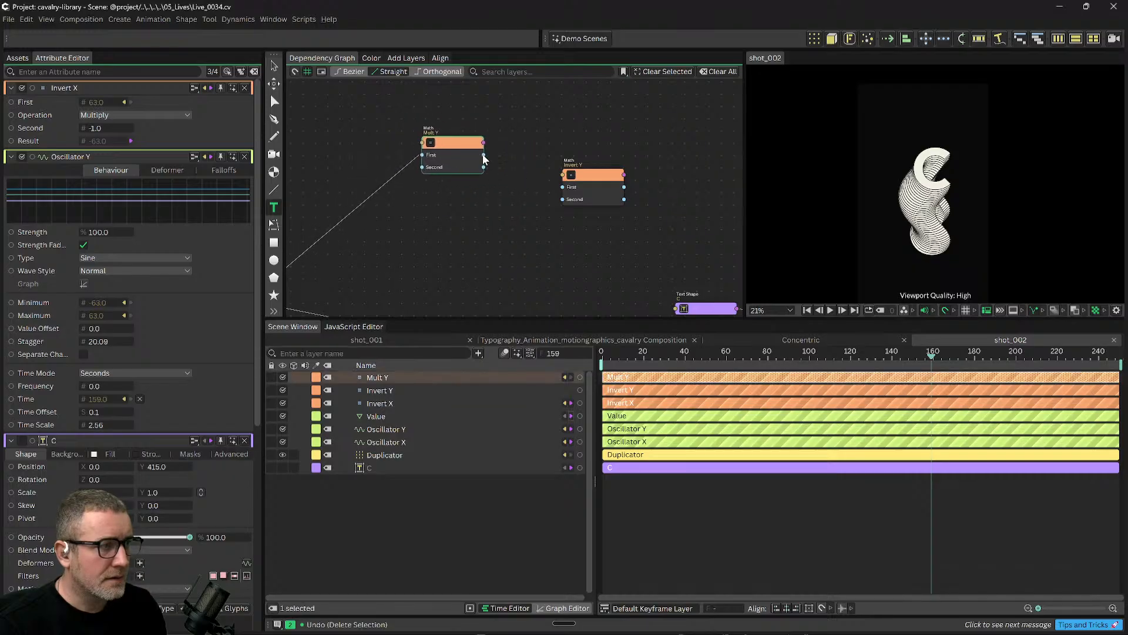
{"action": "left_click_drag", "start_coordinate": [568, 195], "coordinate": [568, 195]}
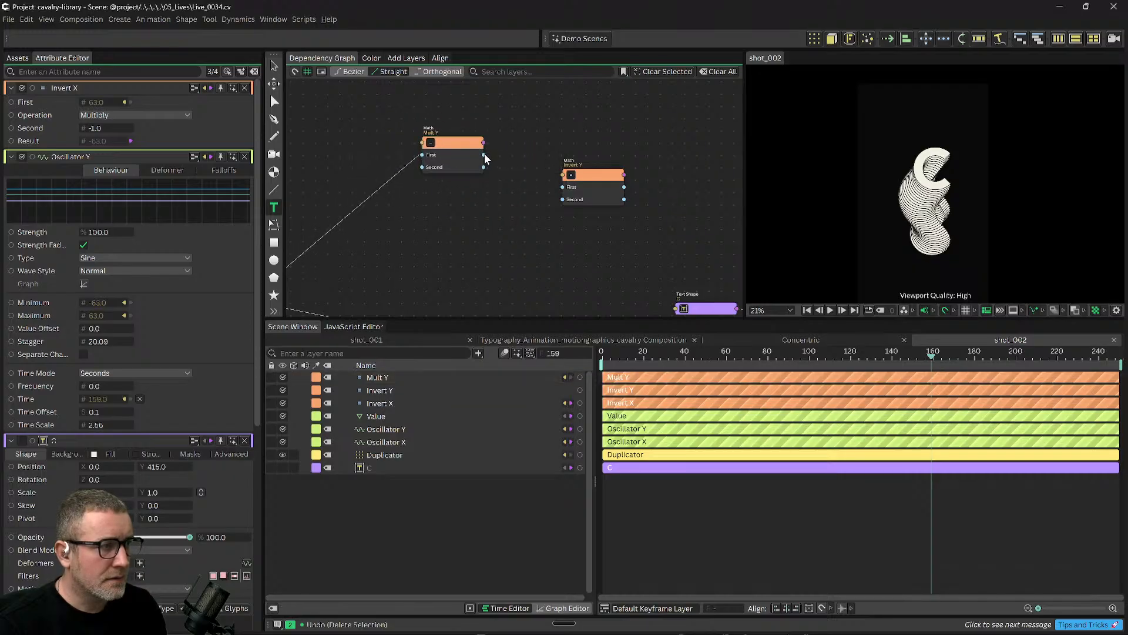
{"action": "left_click", "coordinate": [564, 188]}
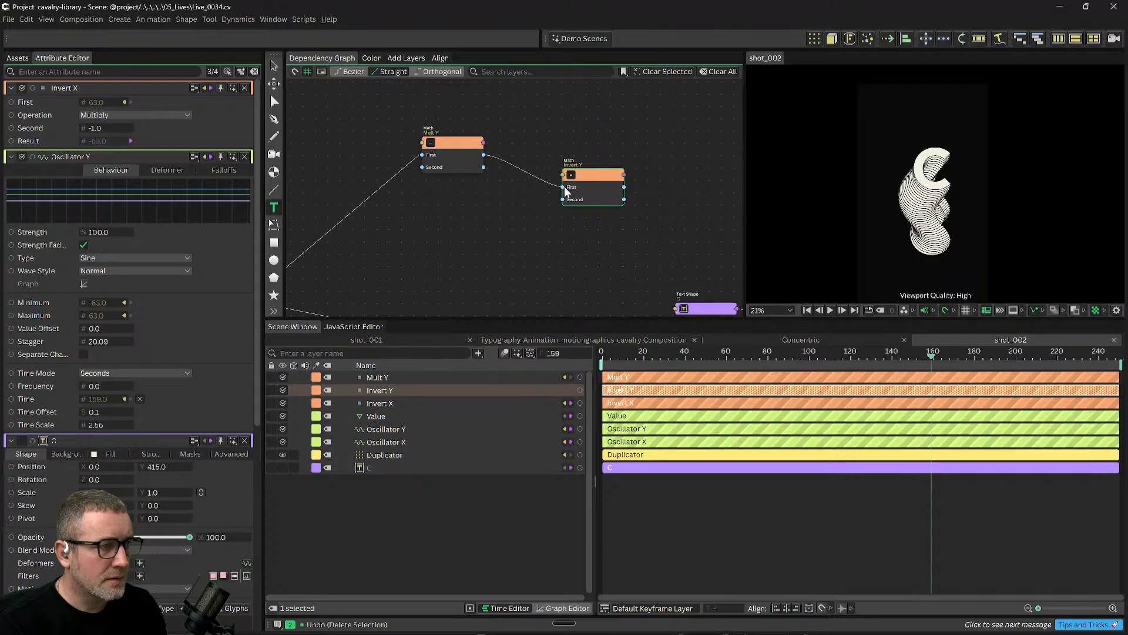
Connect Invert Y's output to Oscillator Y's Minimum input and tidy the Mult Y and Invert Y nodes side by side.
{"action": "left_click_drag", "start_coordinate": [562, 186], "coordinate": [532, 153]}
{"action": "scroll", "coordinate": [615, 221], "scroll_direction": "down", "scroll_amount": 3}
{"action": "scroll", "coordinate": [588, 178], "scroll_direction": "down", "scroll_amount": 2}
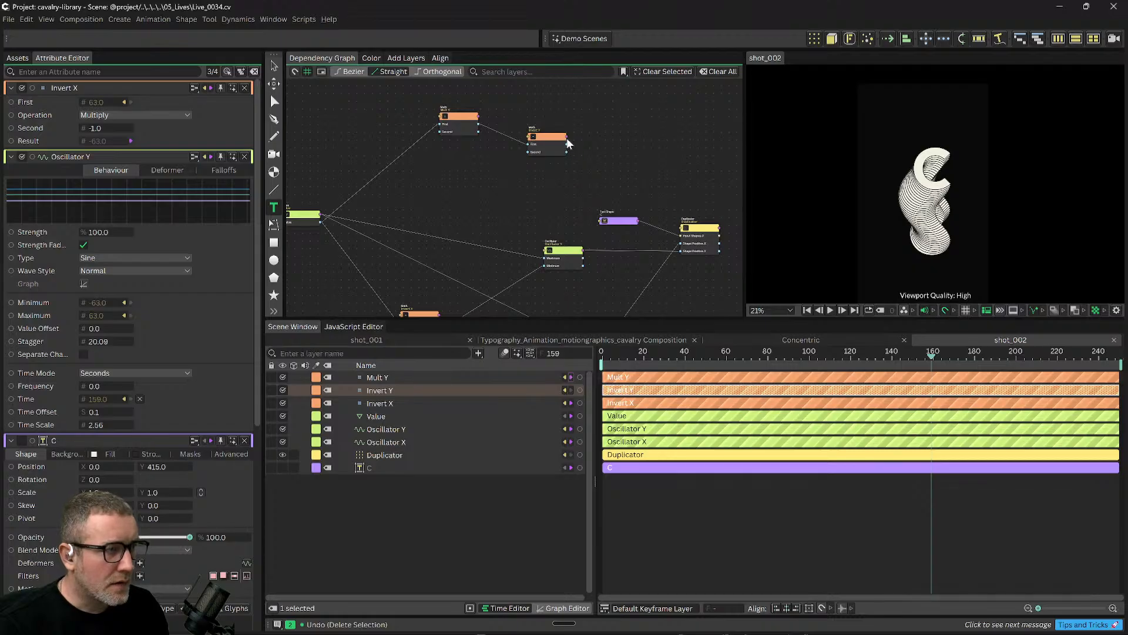
{"action": "left_click_drag", "start_coordinate": [554, 141], "coordinate": [611, 262]}
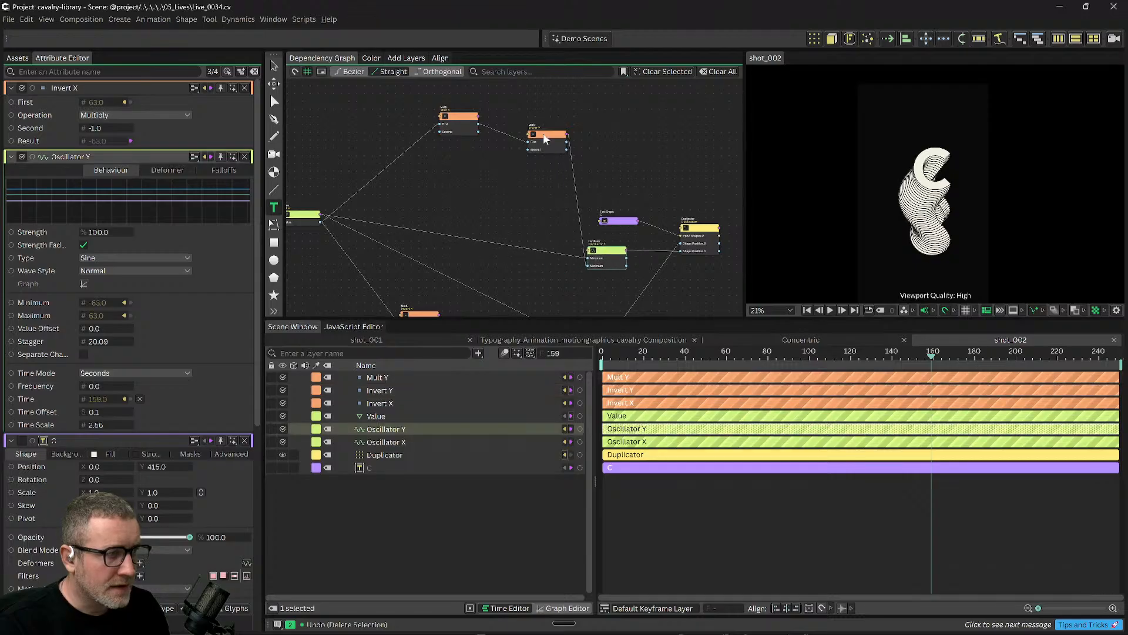
{"action": "left_click", "coordinate": [547, 105]}
{"action": "left_click_drag", "start_coordinate": [469, 117], "coordinate": [451, 134]}
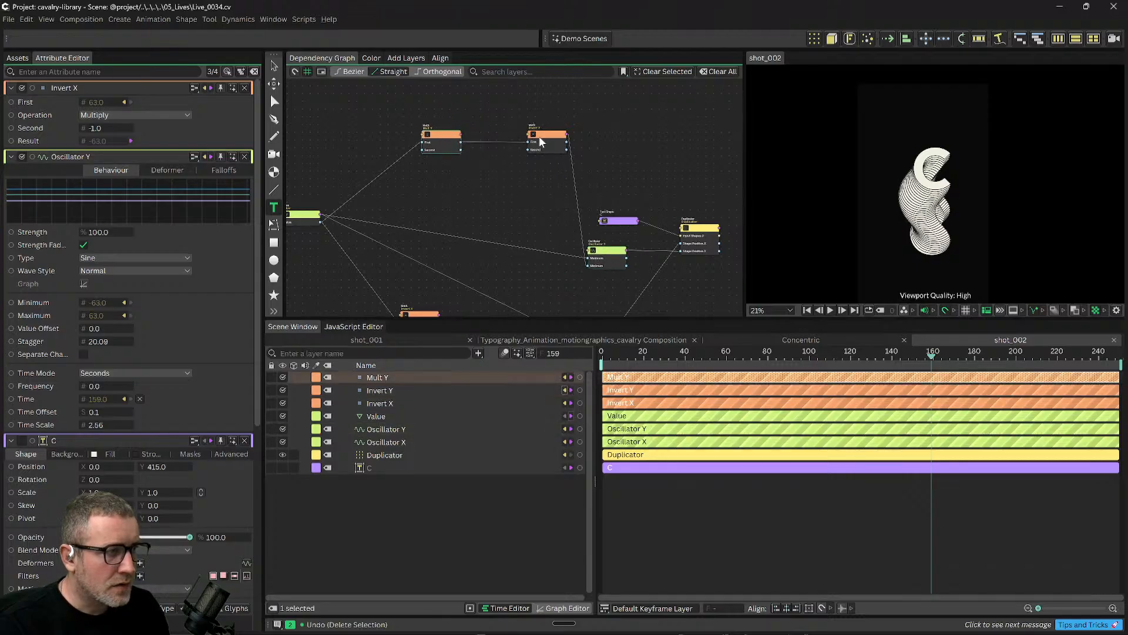
{"action": "left_click_drag", "start_coordinate": [538, 136], "coordinate": [501, 142]}
Set Mult Y's Second value to 3 and return the playhead to frame 0.
{"action": "double_click", "coordinate": [432, 138]}
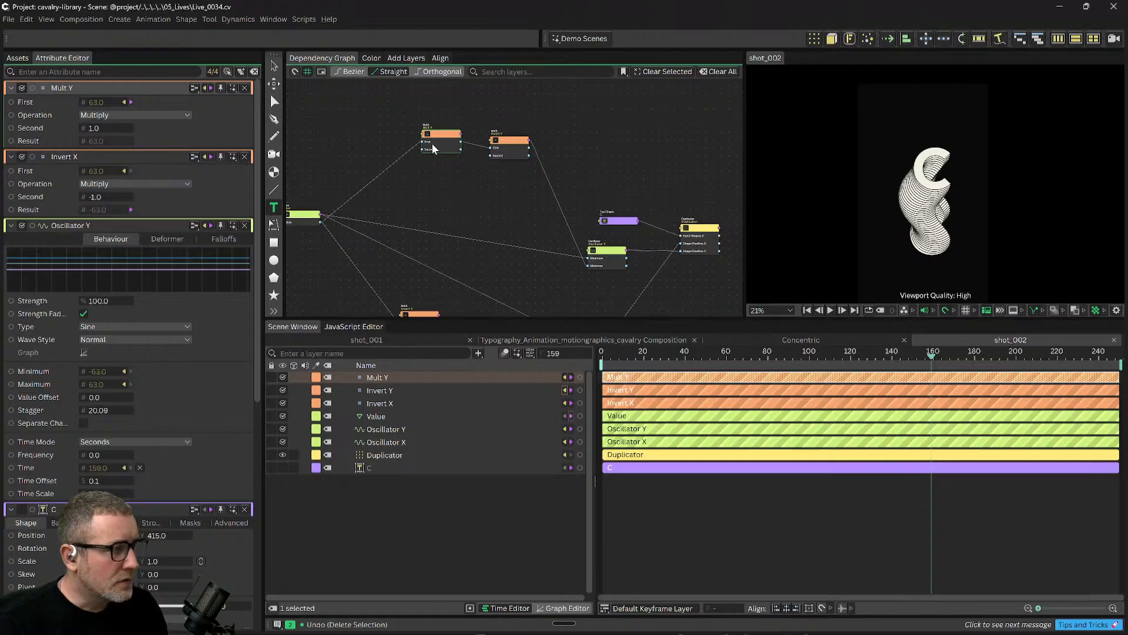
{"action": "left_click_drag", "start_coordinate": [460, 200], "coordinate": [519, 212]}
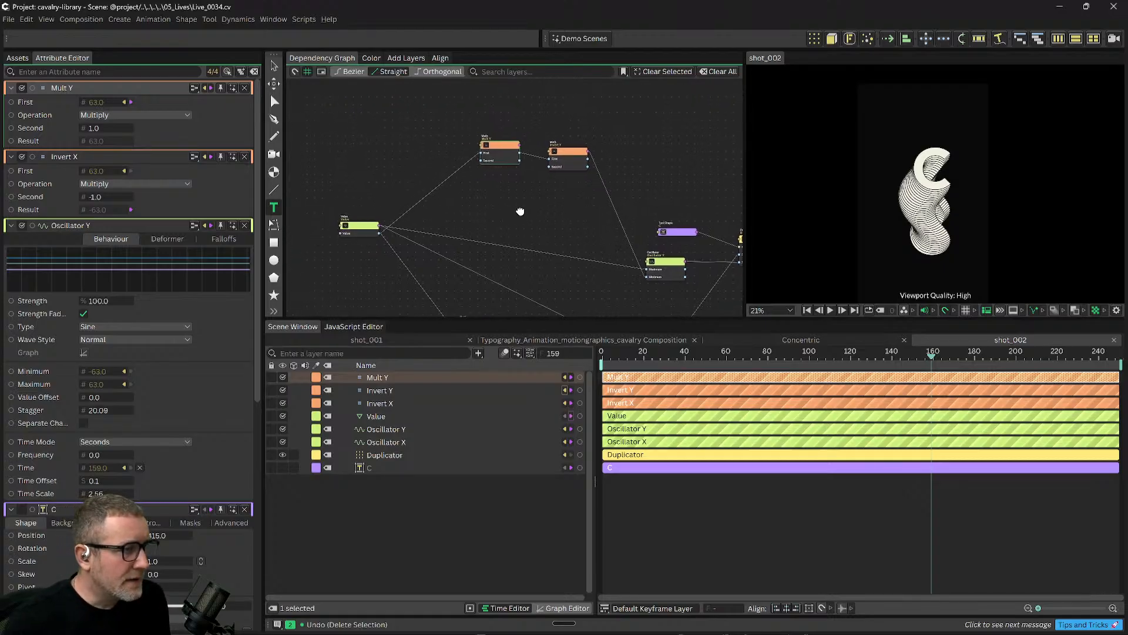
{"action": "left_click", "coordinate": [519, 212]}
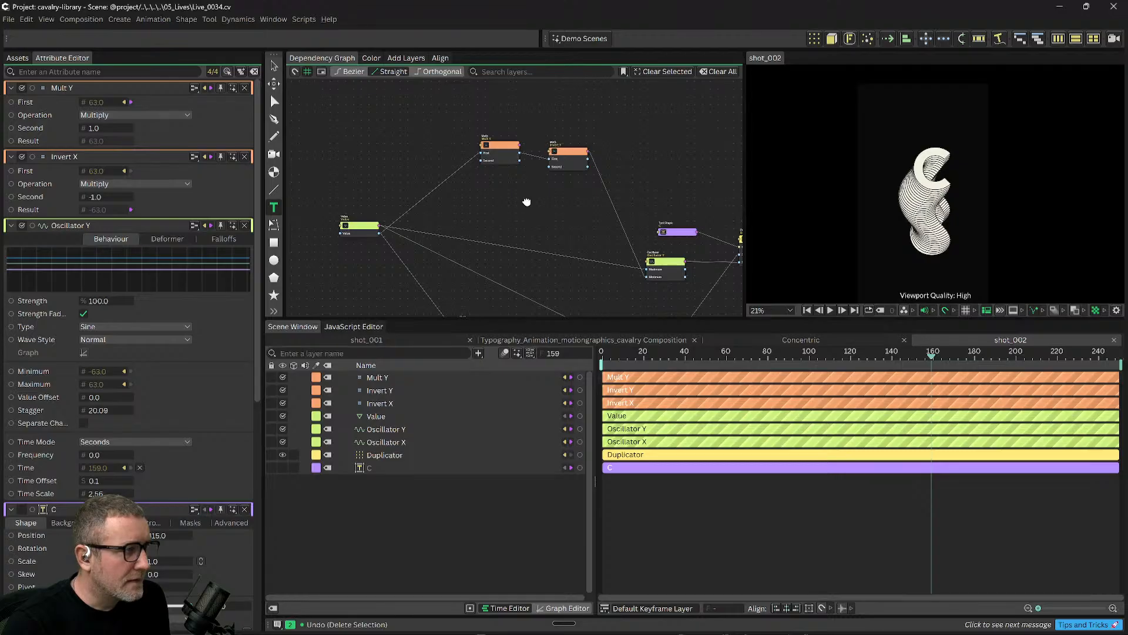
{"action": "left_click", "coordinate": [509, 154]}
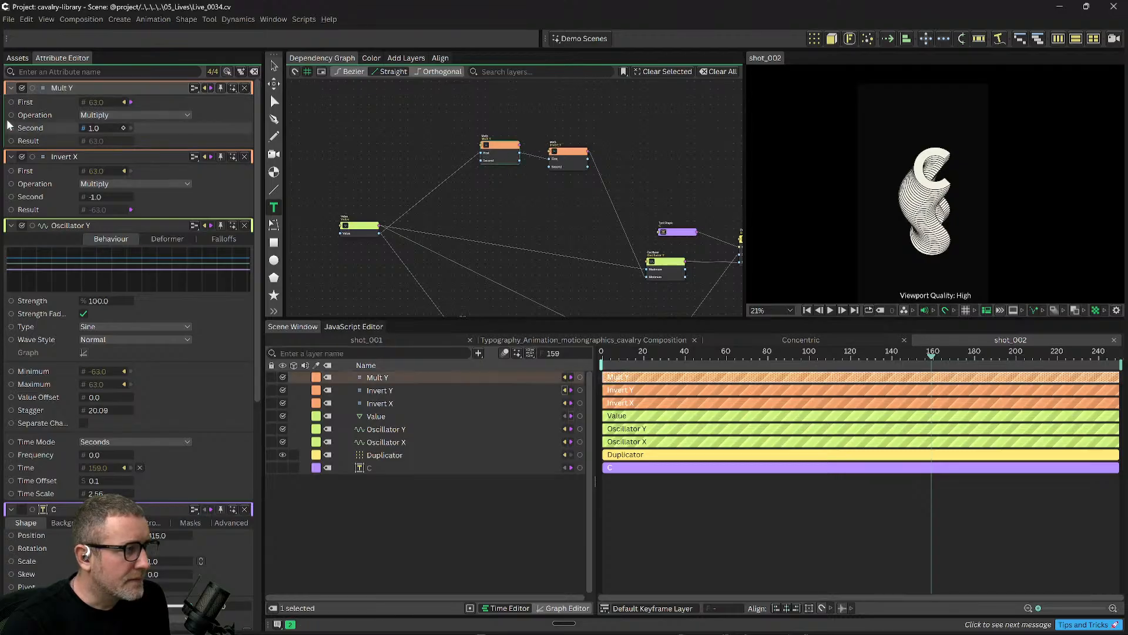
{"action": "left_click", "coordinate": [95, 128]}
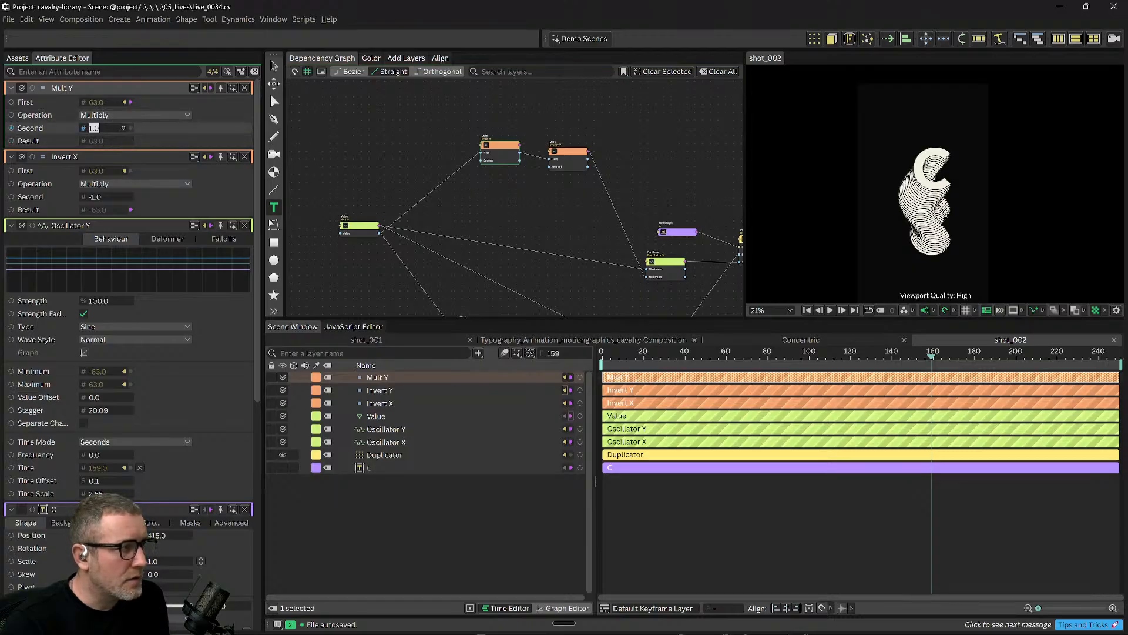
{"action": "type", "text": "3"}
{"action": "key", "text": "Return"}
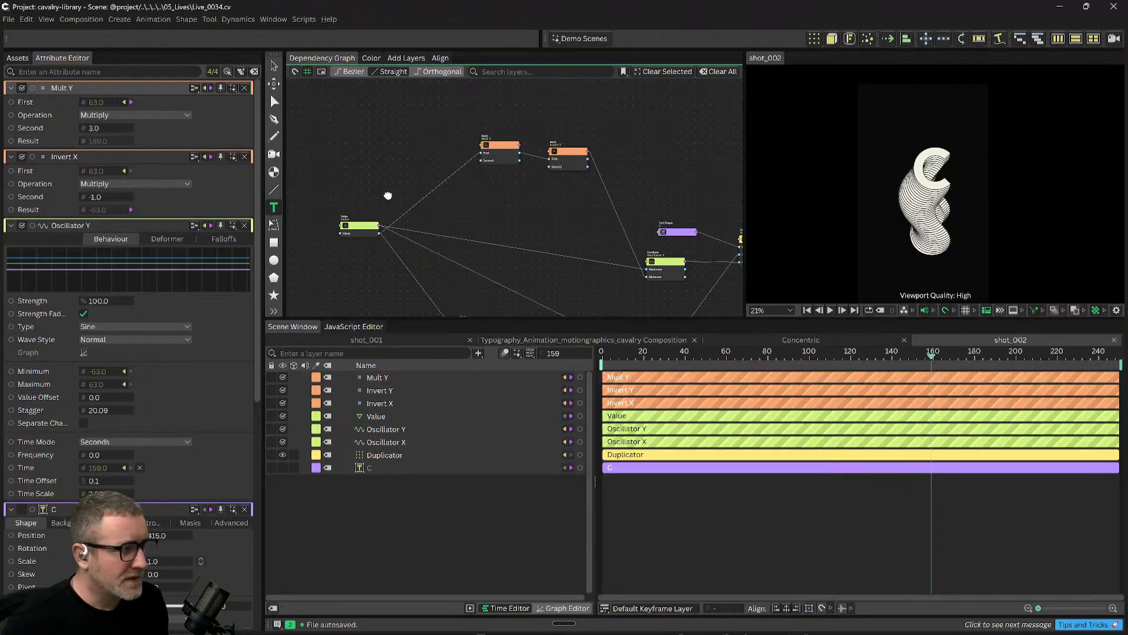
{"action": "left_click", "coordinate": [640, 357]}
{"action": "left_click_drag", "start_coordinate": [641, 357], "coordinate": [560, 366]}
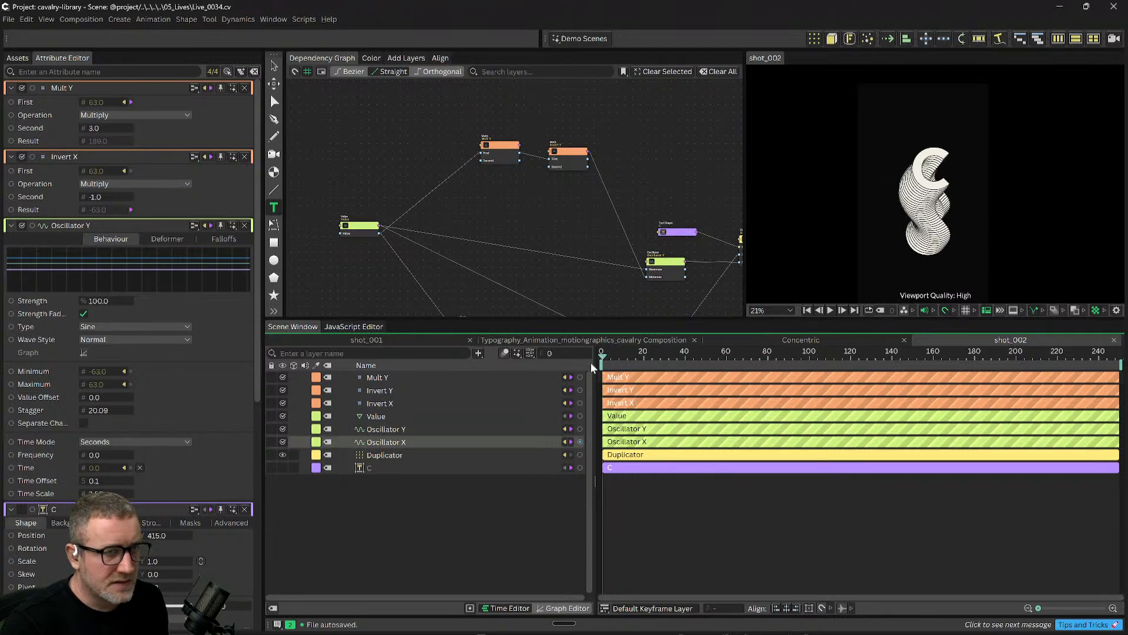
Set Oscillator Y's Value Offset to 0.2 and play the animation to check the motion.
{"action": "scroll", "coordinate": [82, 362], "scroll_direction": "down", "scroll_amount": 3}
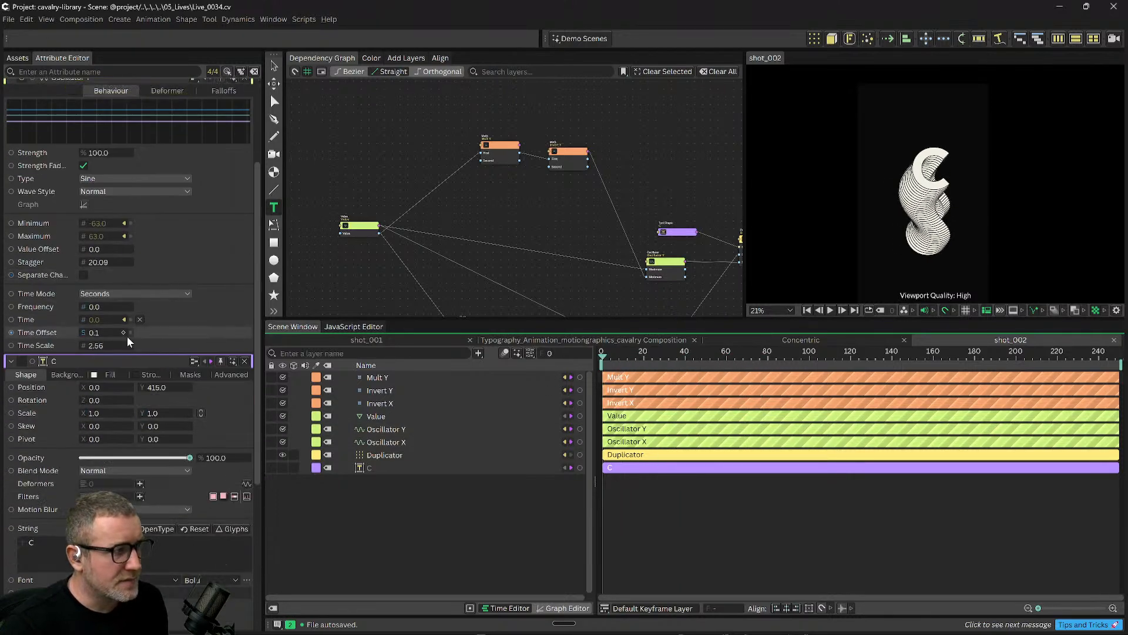
{"action": "scroll", "coordinate": [184, 299], "scroll_direction": "up", "scroll_amount": 2}
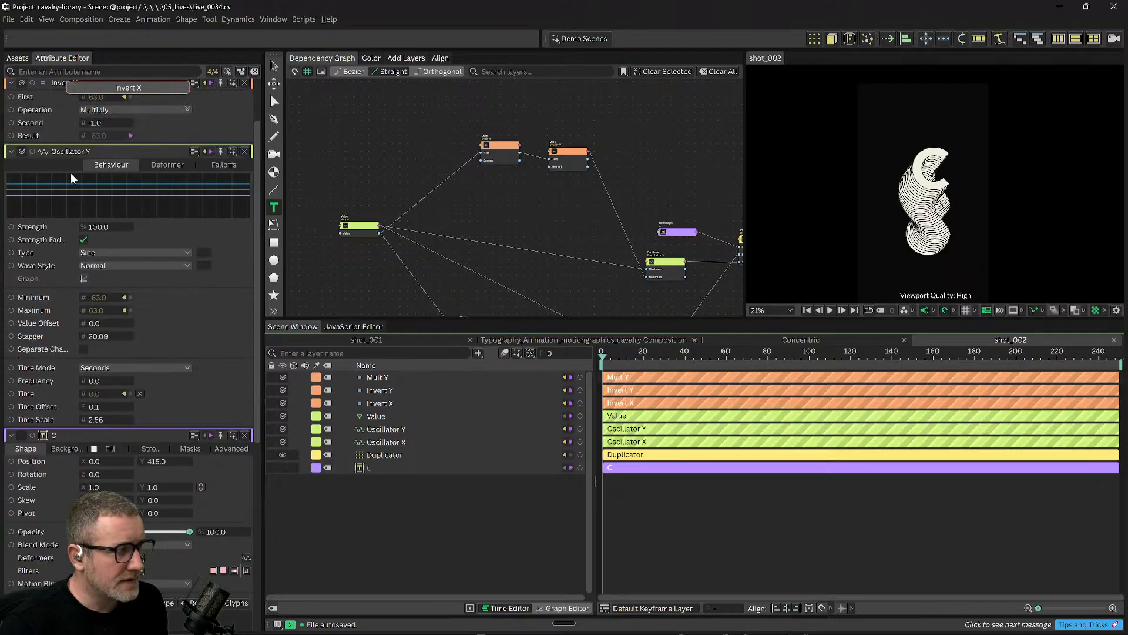
{"action": "left_click_drag", "start_coordinate": [534, 224], "coordinate": [504, 214]}
{"action": "left_click", "coordinate": [594, 248]}
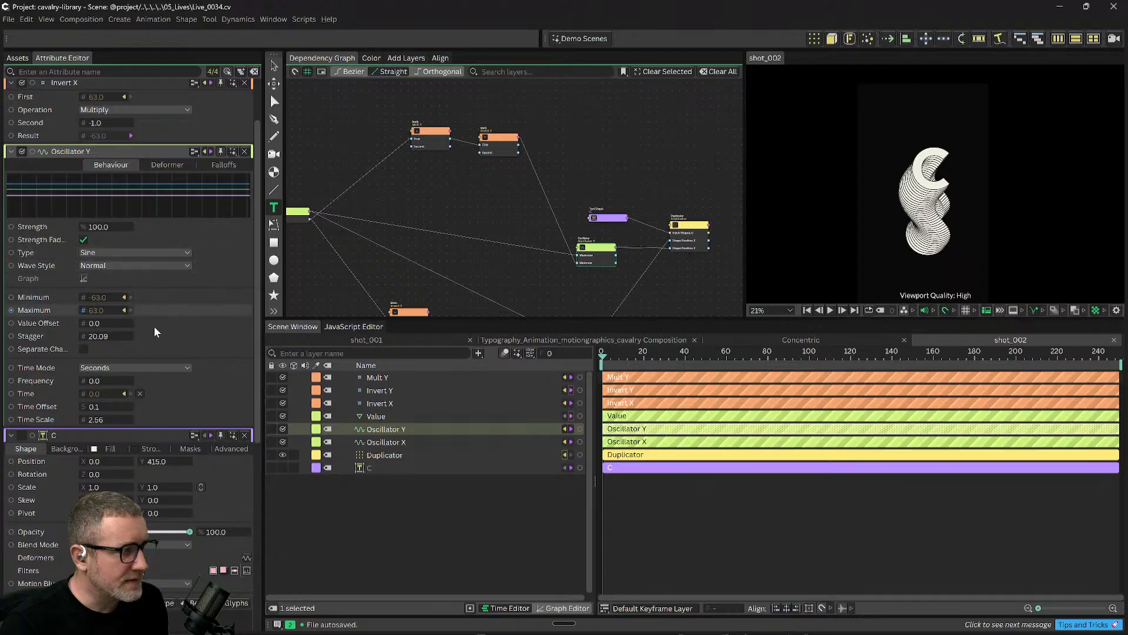
{"action": "left_click", "coordinate": [94, 322]}
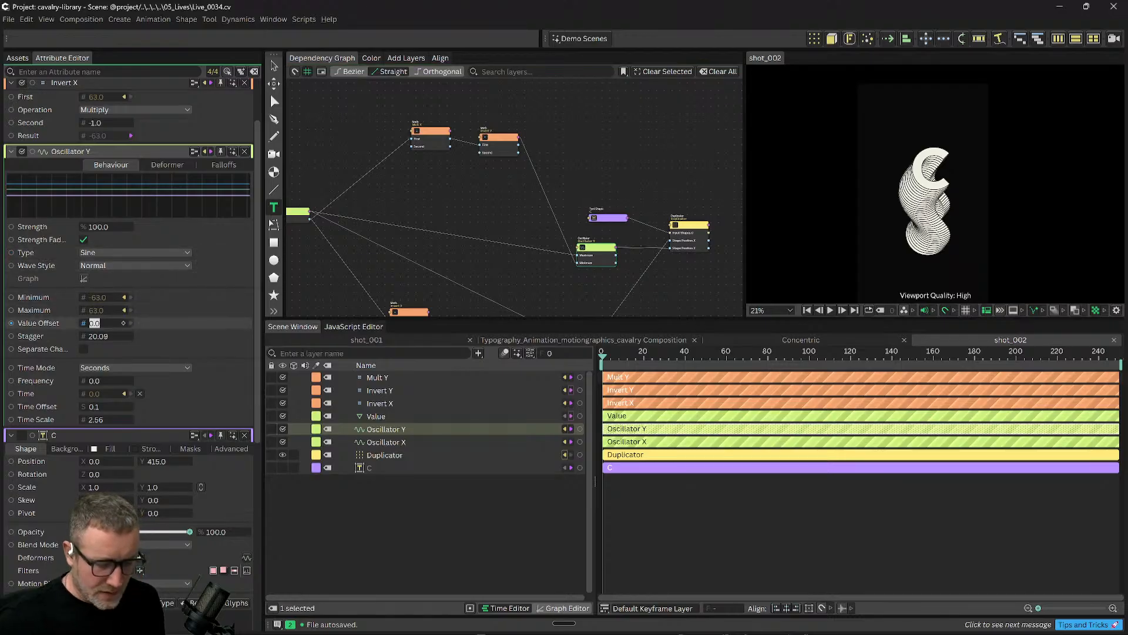
{"action": "type", "text": "0.2"}
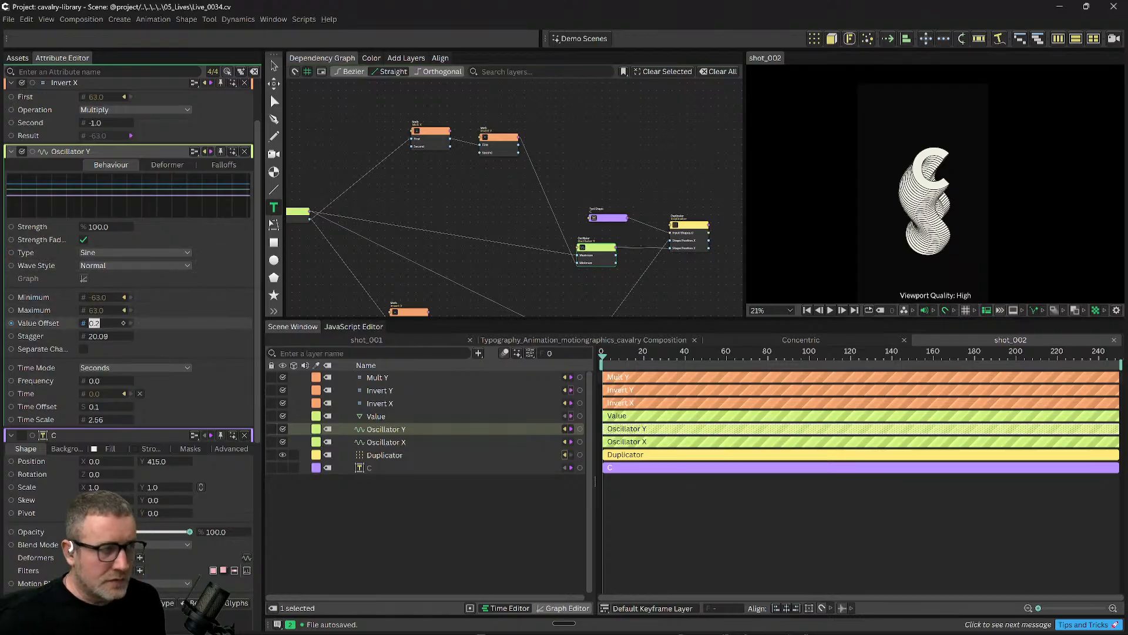
{"action": "key", "text": "Return"}
{"action": "left_click", "coordinate": [366, 560]}
{"action": "key", "text": "space"}
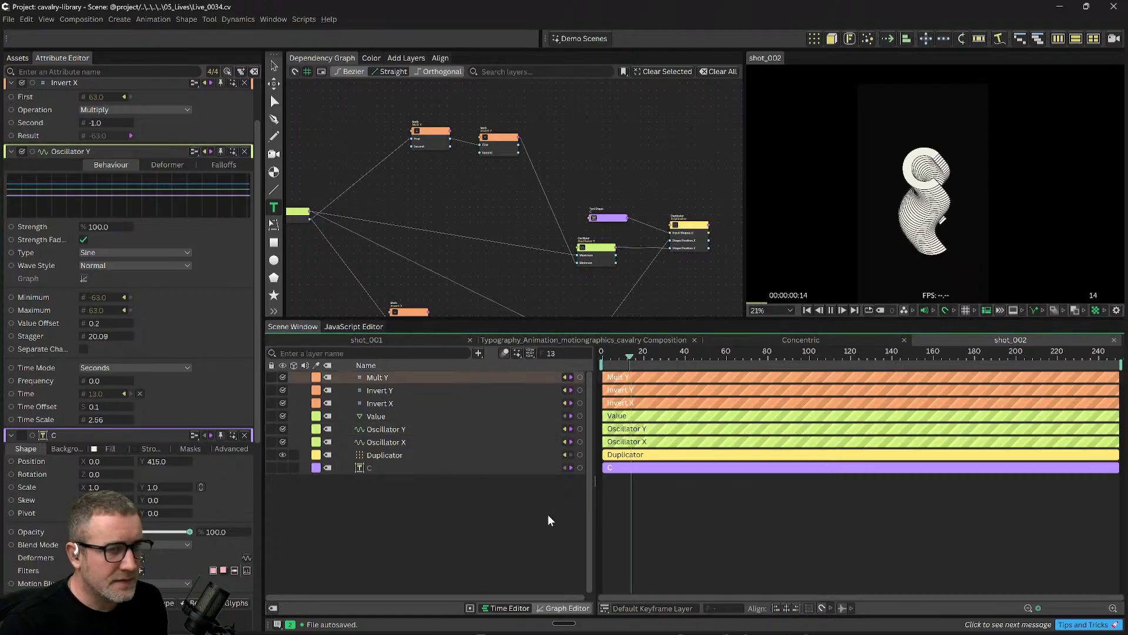
{"action": "key", "text": "space"}
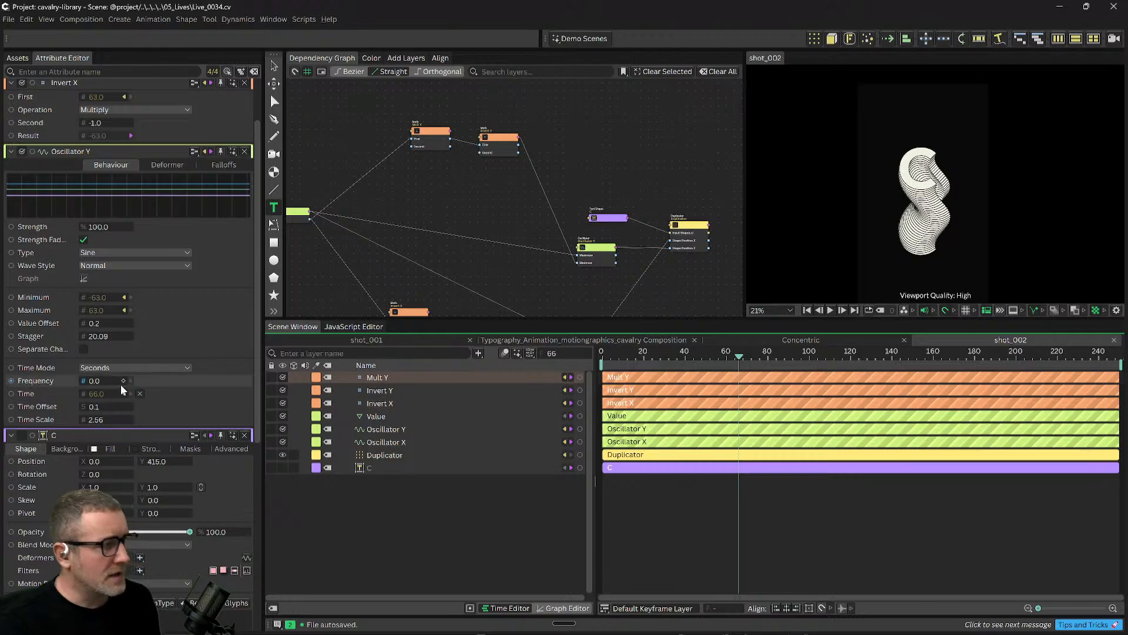
Set Oscillator Y's Frequency to 0.2, entering it again if the value does not hold.
{"action": "left_click", "coordinate": [94, 380]}
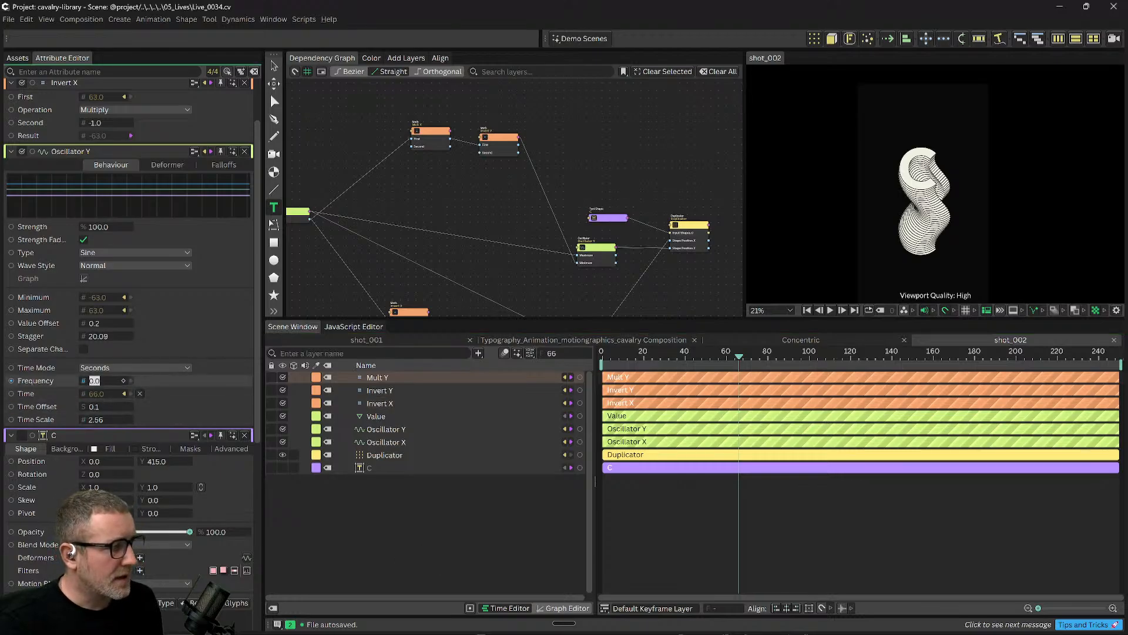
{"action": "type", "text": "./2"}
{"action": "key", "text": "BackSpace"}
{"action": "key", "text": "Return"}
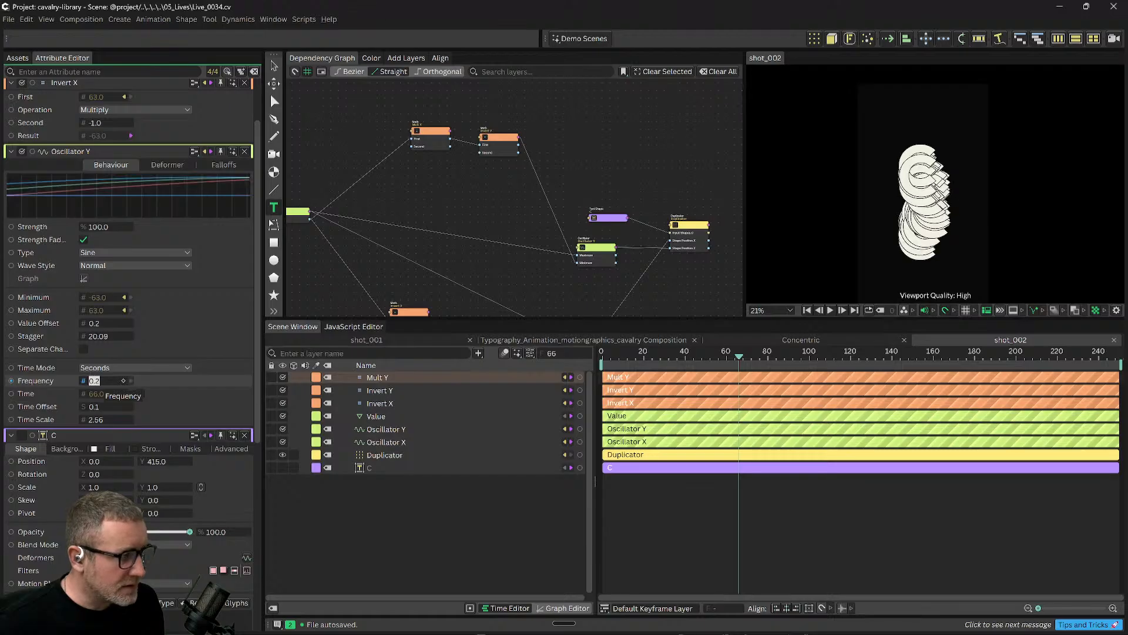
{"action": "left_click", "coordinate": [752, 573]}
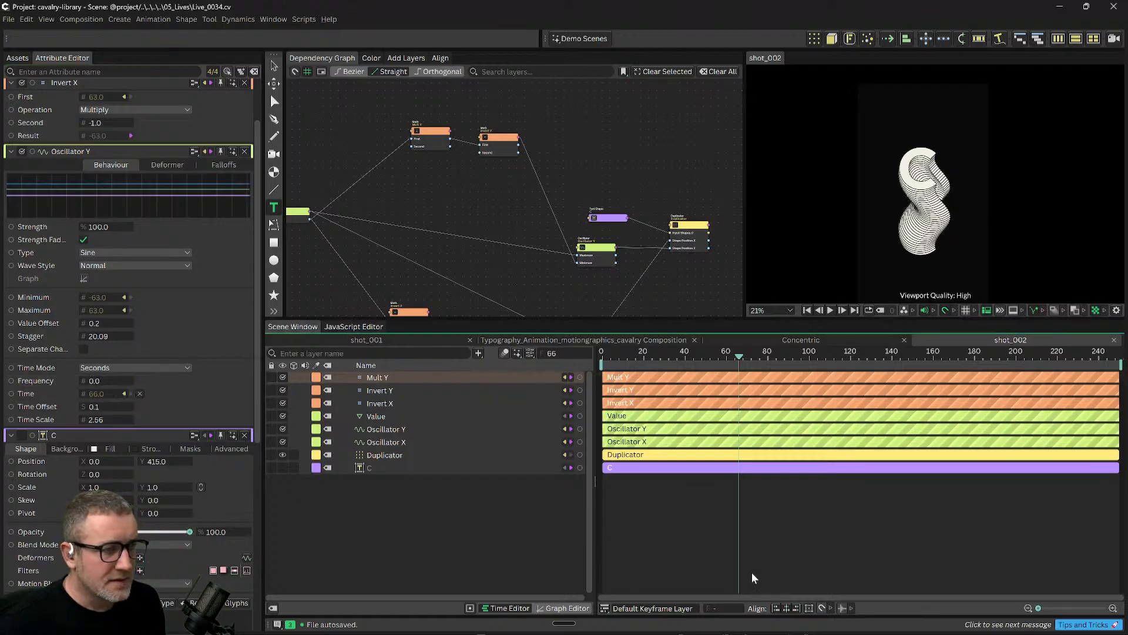
{"action": "left_click", "coordinate": [94, 381]}
{"action": "type", "text": ".2"}
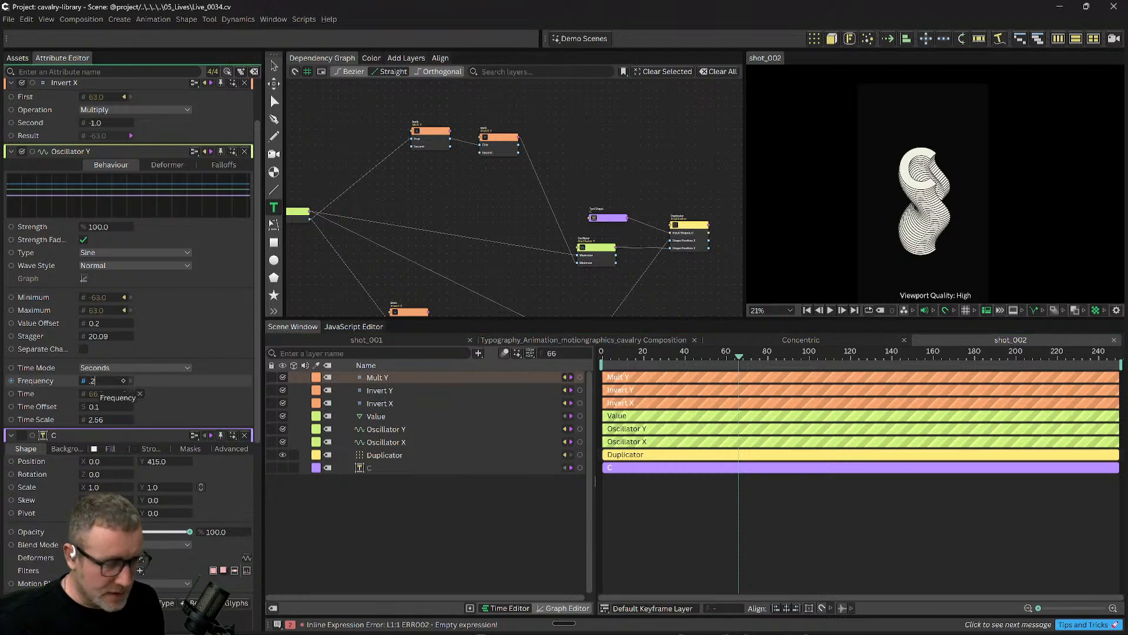
{"action": "key", "text": "Return"}
{"action": "left_click", "coordinate": [297, 524]}
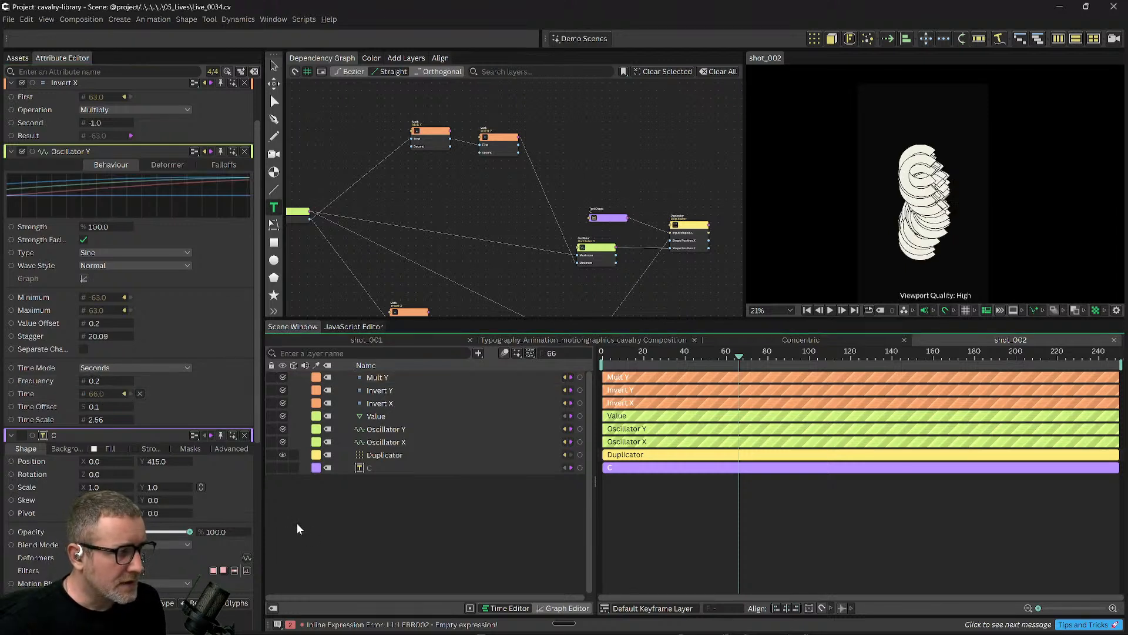
Play and scrub through the animation, examining the motion of the duplicated C up close.
{"action": "key", "text": "space"}
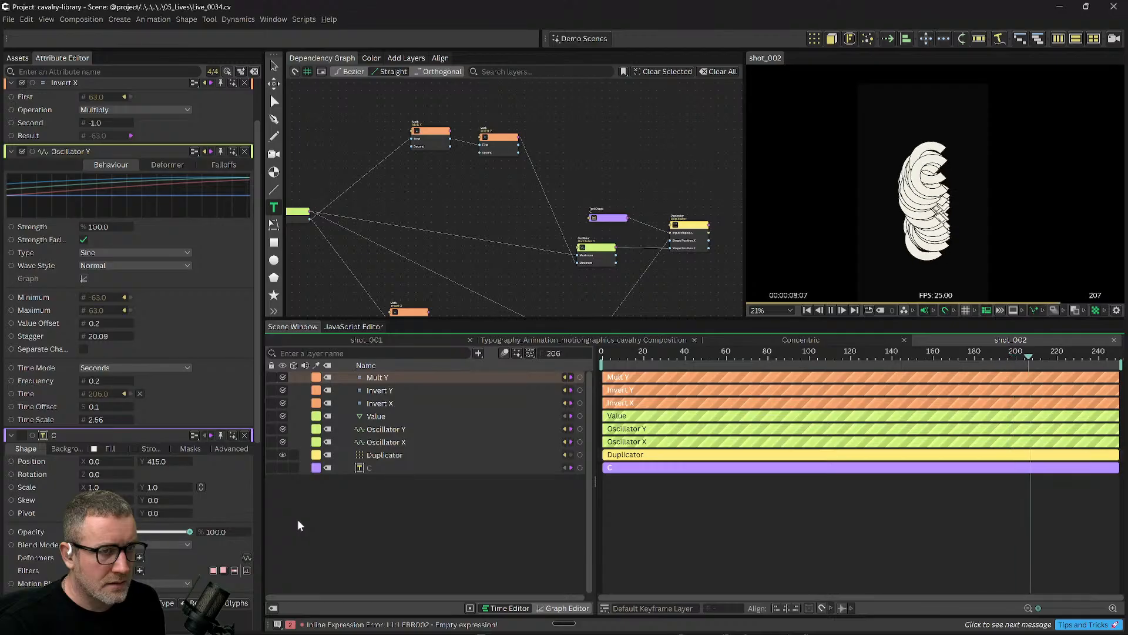
{"action": "key", "text": "space"}
{"action": "left_click_drag", "start_coordinate": [643, 358], "coordinate": [673, 358]}
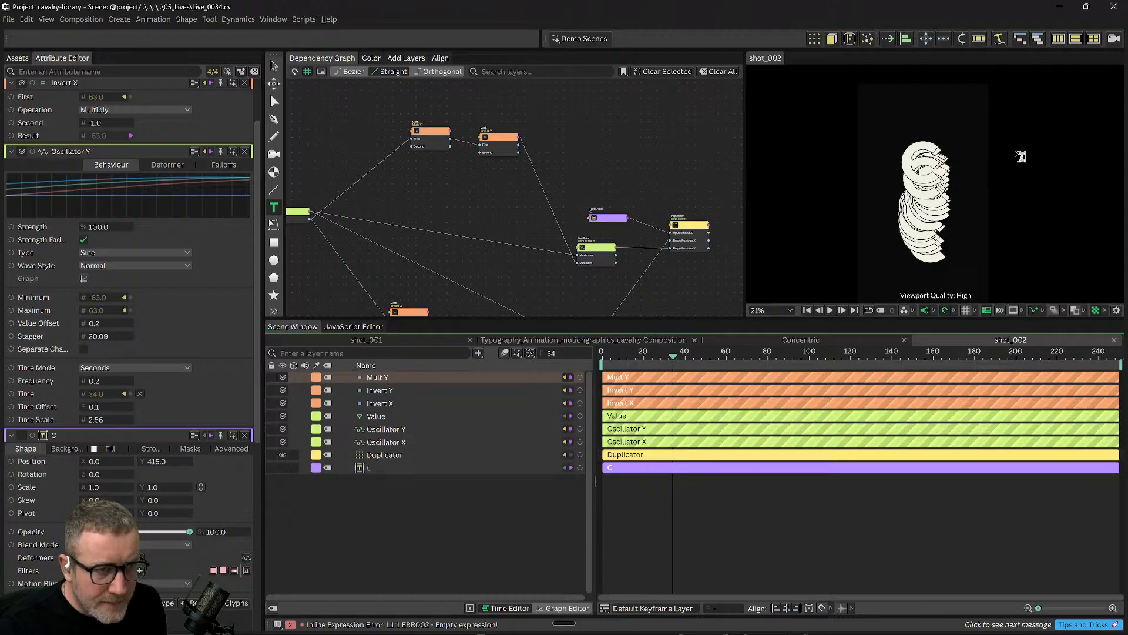
{"action": "left_click", "coordinate": [488, 139]}
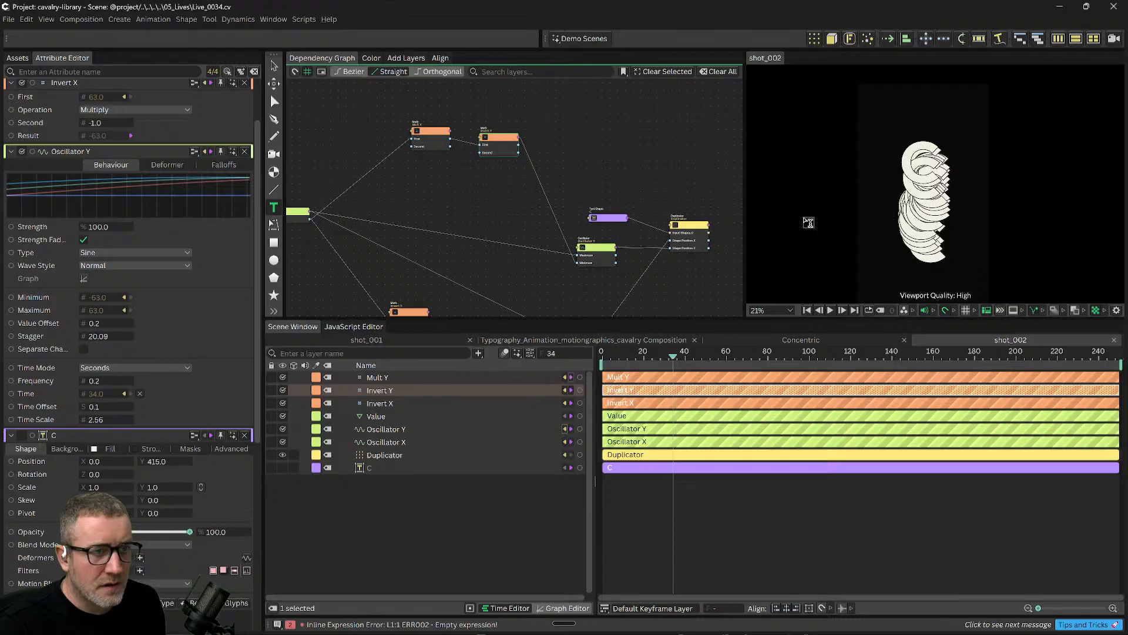
{"action": "left_click_drag", "start_coordinate": [664, 366], "coordinate": [852, 359]}
{"action": "scroll", "coordinate": [909, 199], "scroll_direction": "up", "scroll_amount": 5}
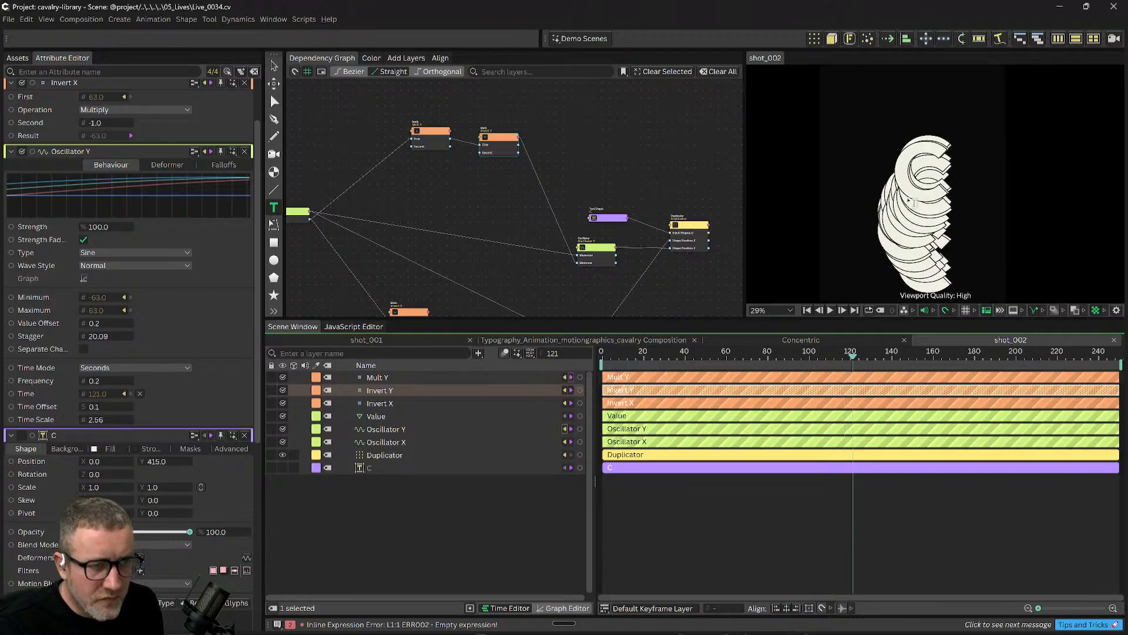
{"action": "scroll", "coordinate": [911, 200], "scroll_direction": "up", "scroll_amount": 2}
{"action": "left_click_drag", "start_coordinate": [798, 355], "coordinate": [773, 361]}
{"action": "left_click_drag", "start_coordinate": [751, 360], "coordinate": [728, 350]}
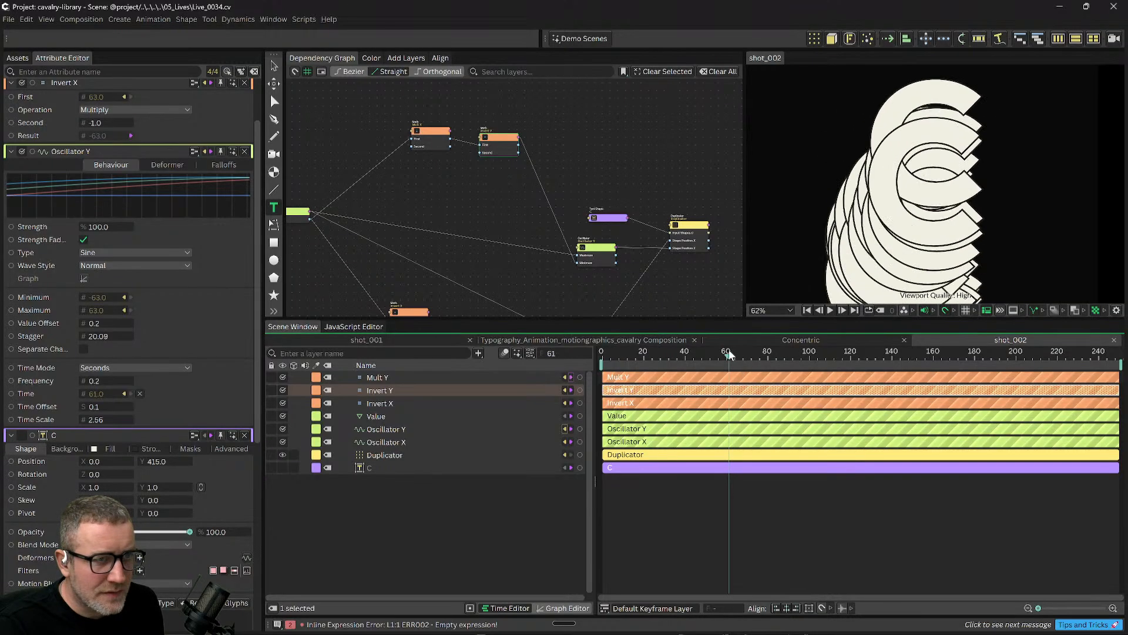
Set Oscillator Y's Value Offset to 1.3 and scrub the timeline to check the motion of the stacked C.
{"action": "scroll", "coordinate": [497, 185], "scroll_direction": "down", "scroll_amount": 2}
{"action": "left_click_drag", "start_coordinate": [516, 191], "coordinate": [590, 207]}
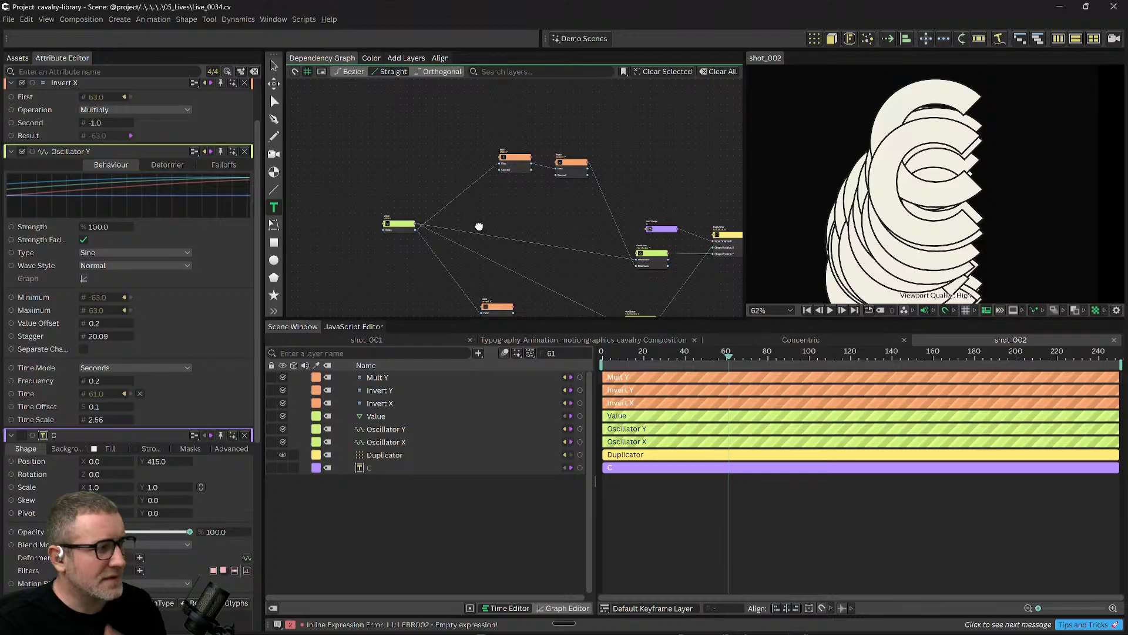
{"action": "left_click", "coordinate": [94, 324]}
{"action": "type", "text": "1"}
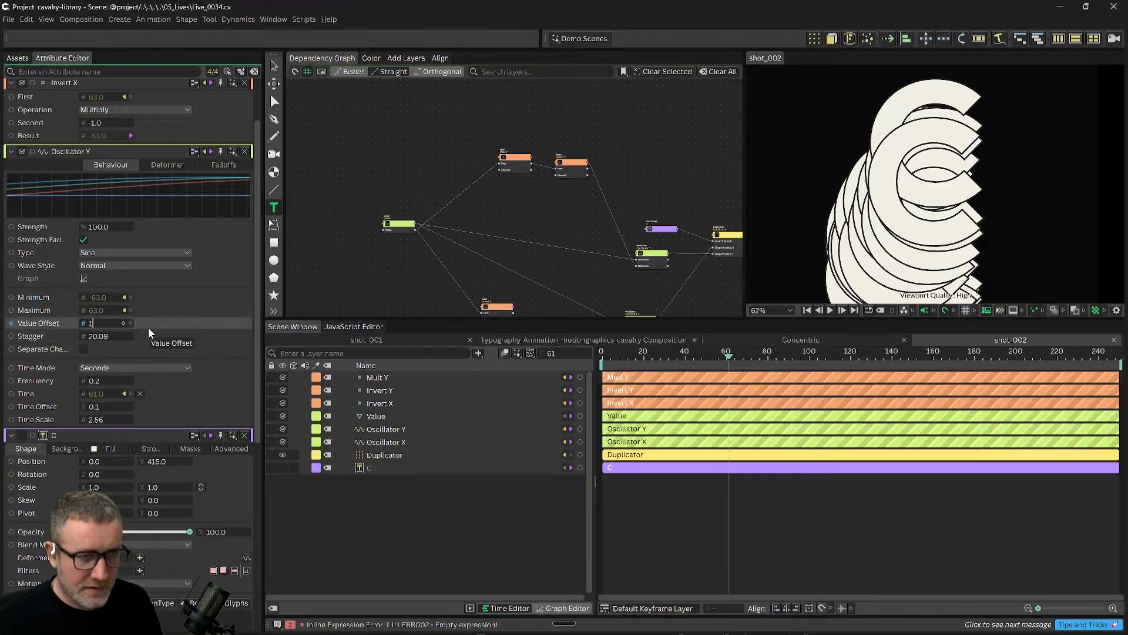
{"action": "type", "text": ".3"}
{"action": "key", "text": "Return"}
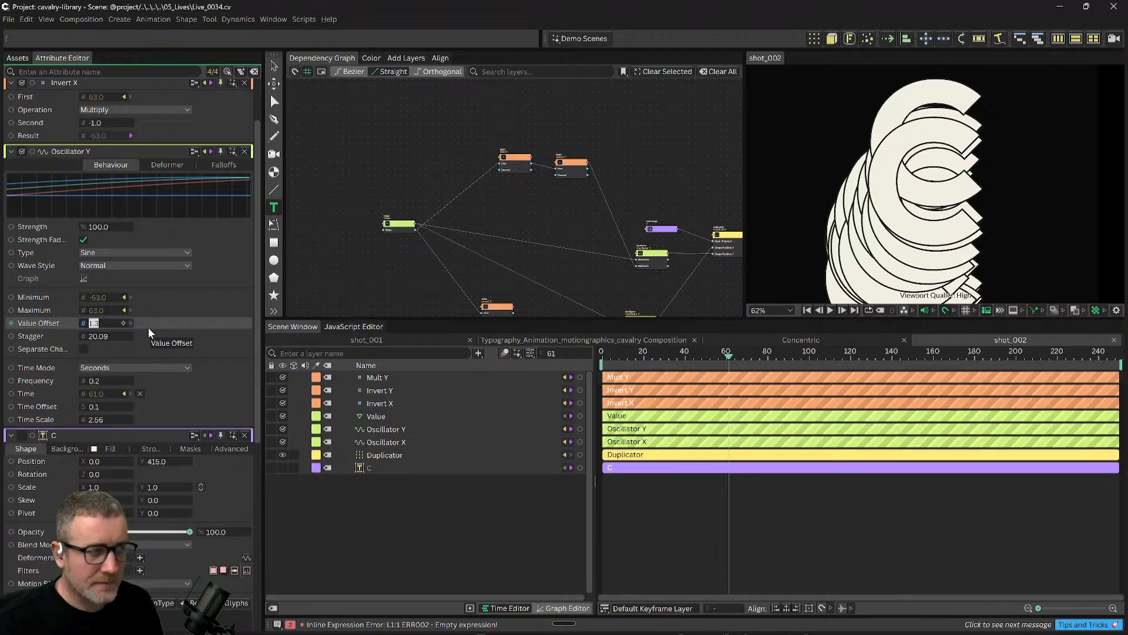
{"action": "left_click", "coordinate": [370, 289]}
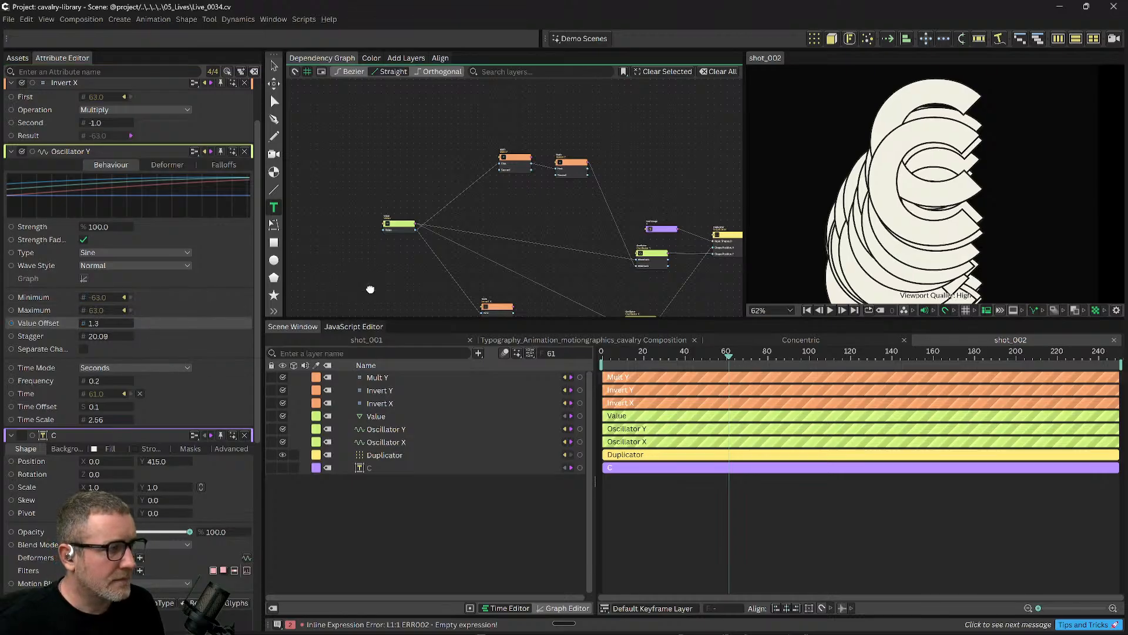
{"action": "left_click_drag", "start_coordinate": [697, 357], "coordinate": [756, 367]}
{"action": "scroll", "coordinate": [910, 221], "scroll_direction": "down", "scroll_amount": 4}
{"action": "scroll", "coordinate": [570, 206], "scroll_direction": "down", "scroll_amount": 1}
Raise Mult Y's Second value to 305 to test its effect on the Y oscillation.
{"action": "left_click", "coordinate": [569, 169]}
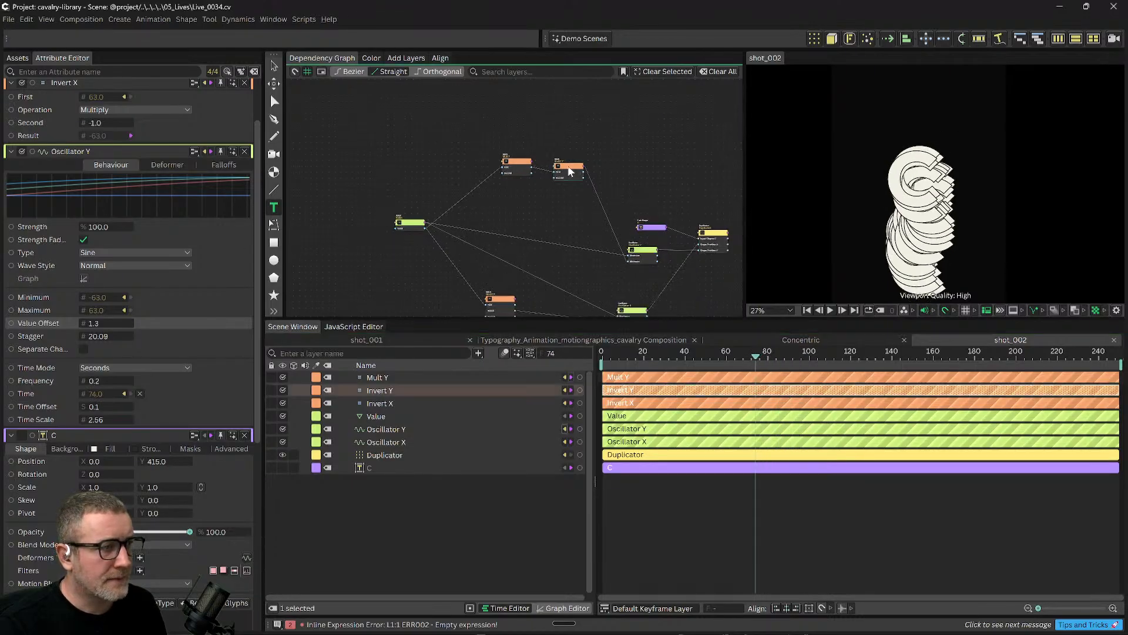
{"action": "left_click", "coordinate": [523, 163]}
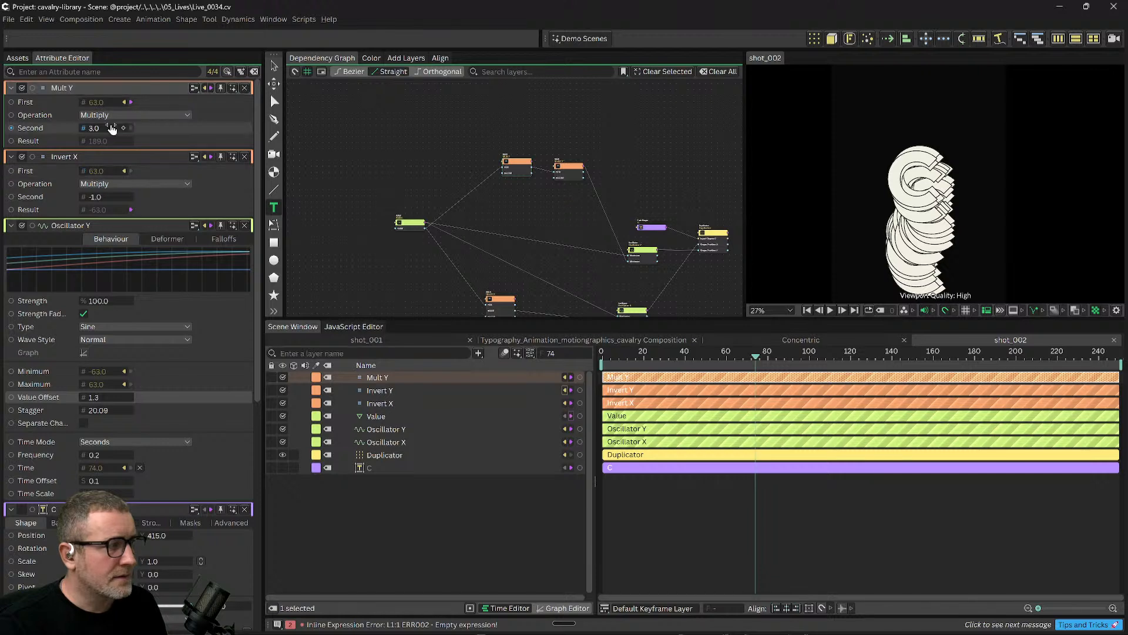
{"action": "left_click_drag", "start_coordinate": [100, 130], "coordinate": [240, 134]}
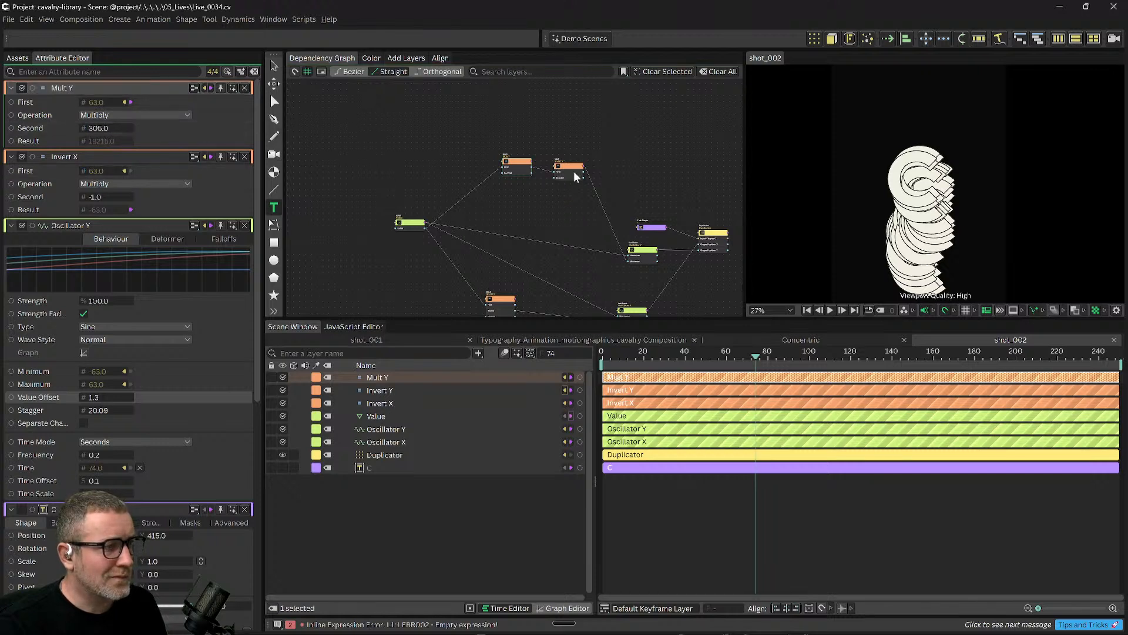
Remove the direct connection from the Value node to Oscillator Y's Maximum in the dependency graph.
{"action": "scroll", "coordinate": [646, 251], "scroll_direction": "up", "scroll_amount": 3}
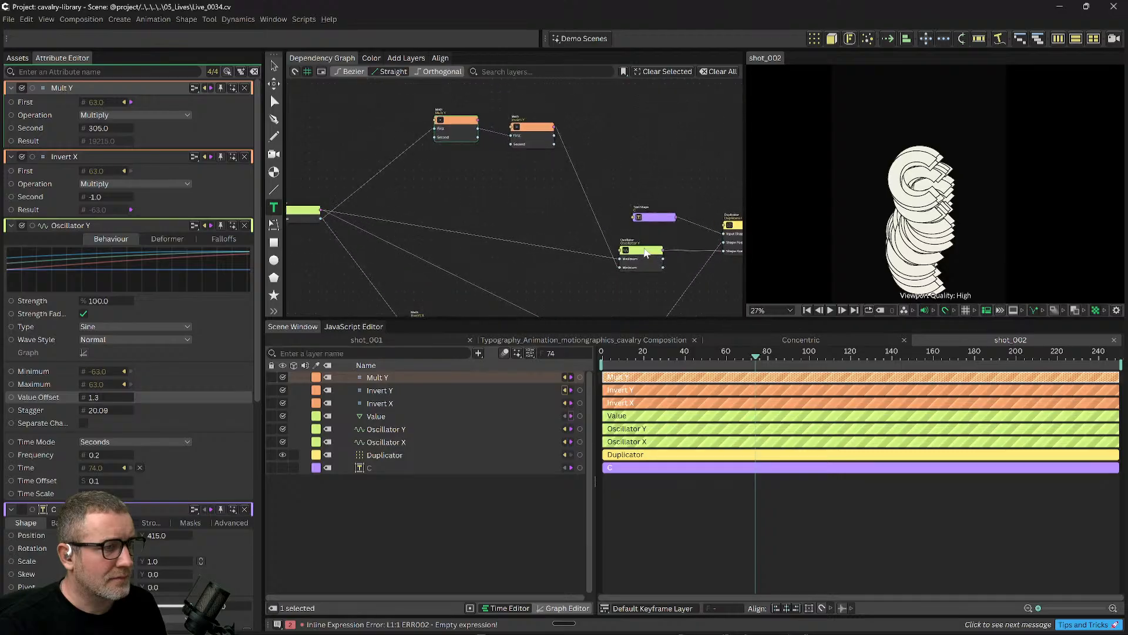
{"action": "left_click", "coordinate": [646, 251]}
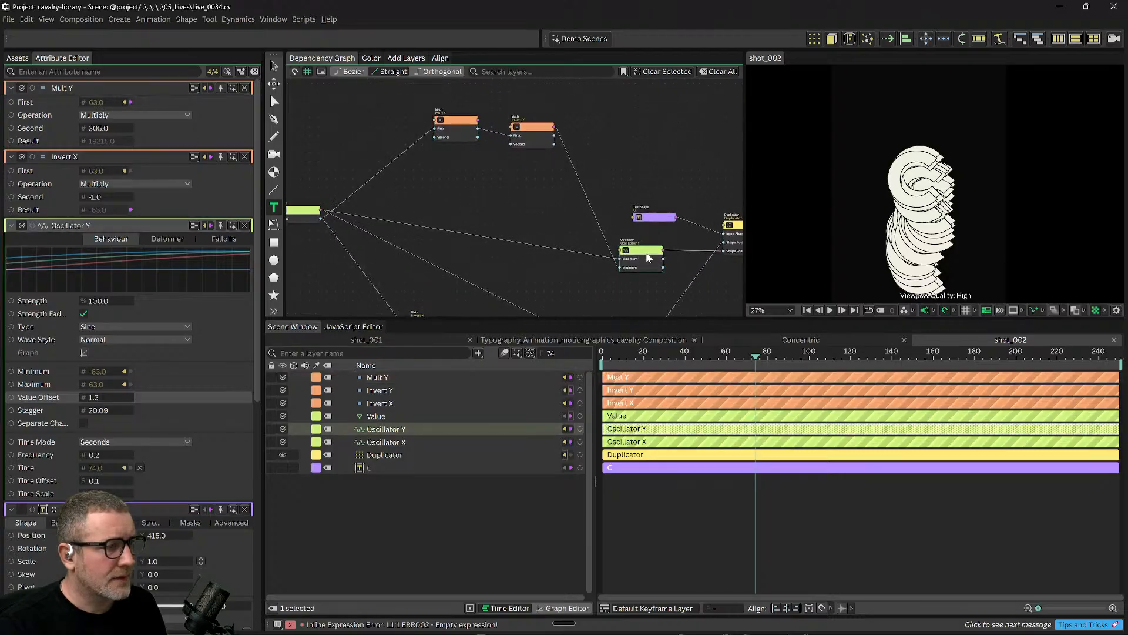
{"action": "left_click_drag", "start_coordinate": [479, 208], "coordinate": [500, 225]}
{"action": "left_click", "coordinate": [476, 136]}
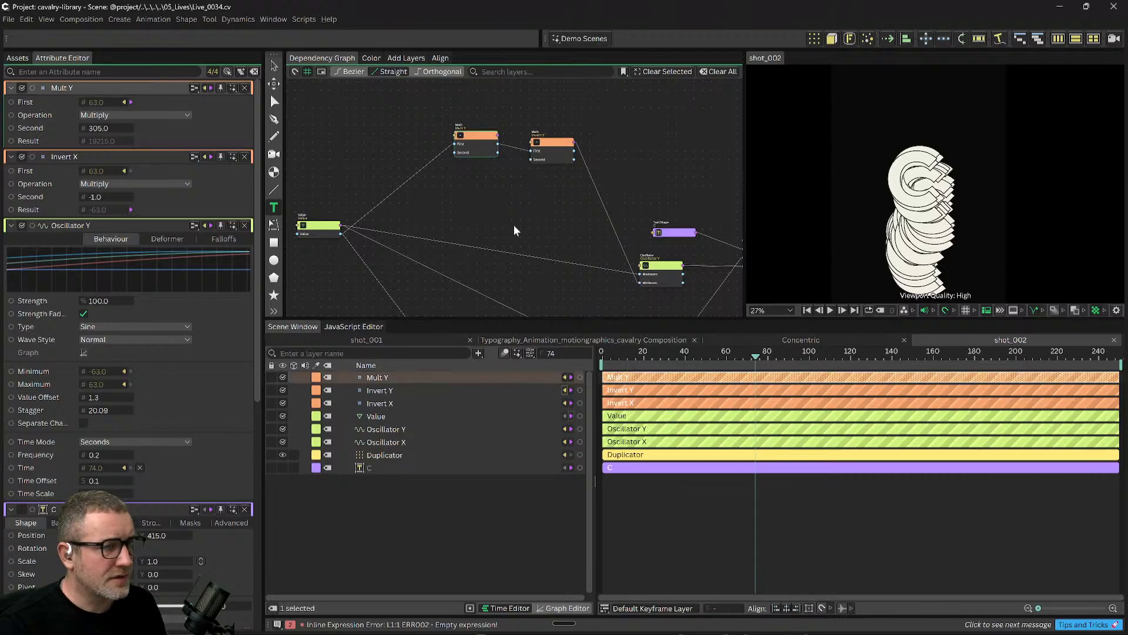
{"action": "left_click_drag", "start_coordinate": [587, 206], "coordinate": [594, 209]}
{"action": "left_click_drag", "start_coordinate": [668, 295], "coordinate": [664, 287]}
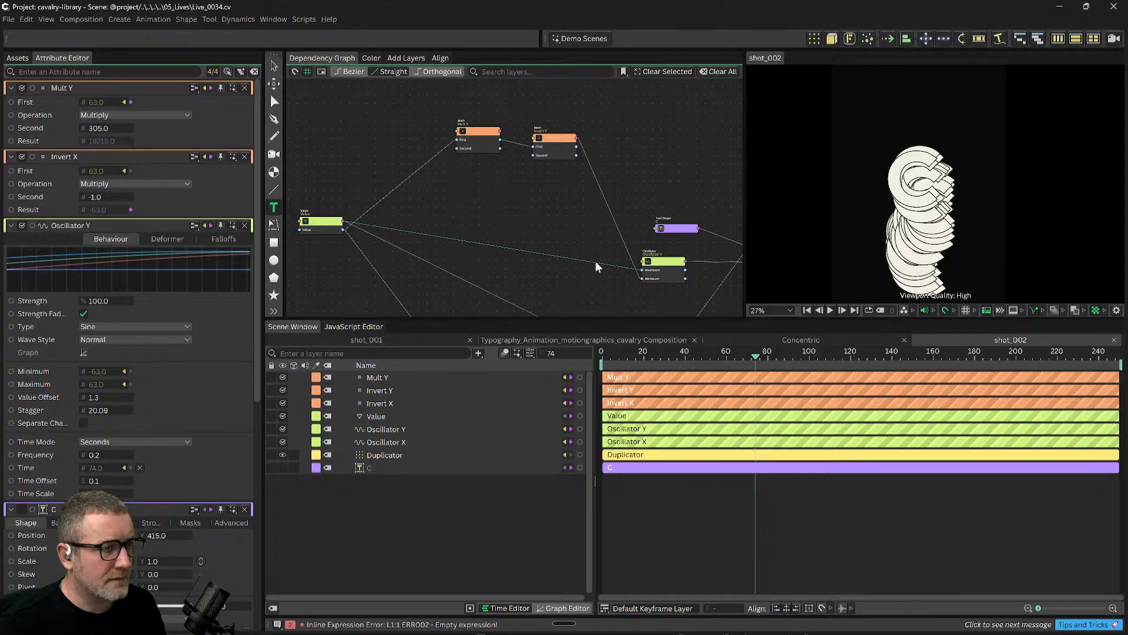
{"action": "key", "text": "Delete"}
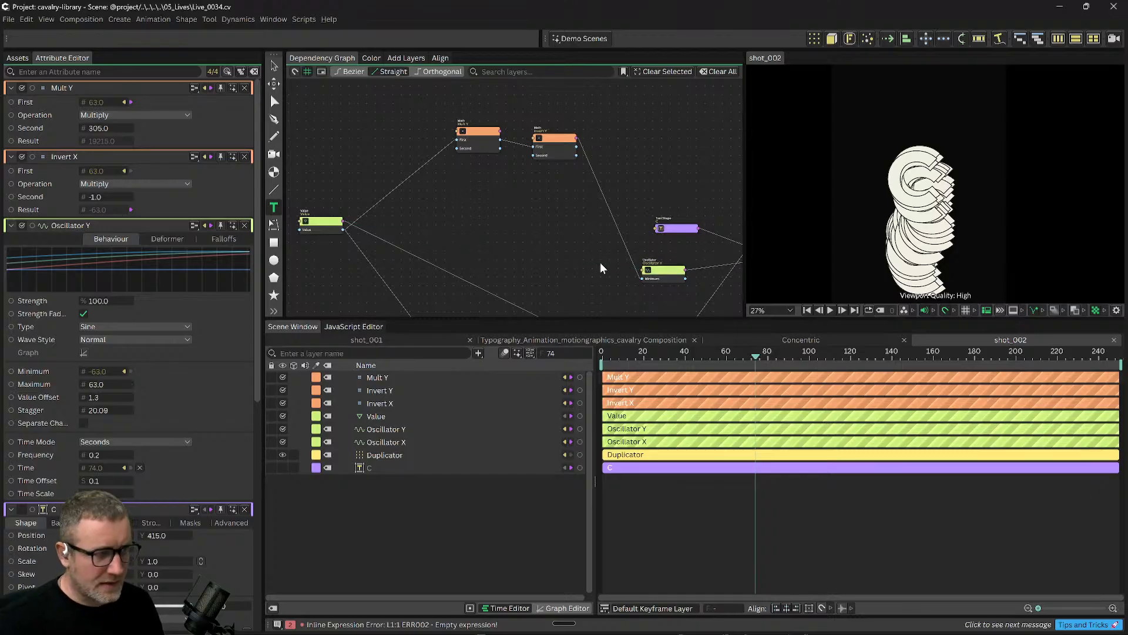
Connect the Mult Y node's output to Oscillator Y's Maximum and scrub the timeline to check the spread of the letters.
{"action": "left_click_drag", "start_coordinate": [499, 130], "coordinate": [640, 269]}
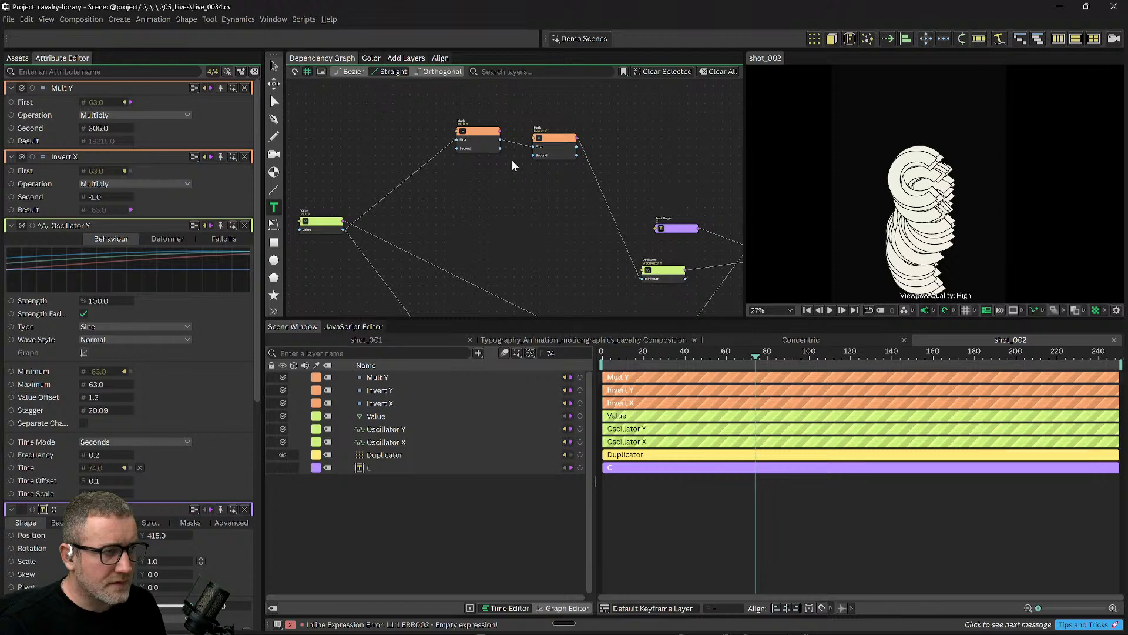
{"action": "mouse_move", "coordinate": [500, 130]}
{"action": "left_mouse_down"}
{"action": "mouse_move", "coordinate": [516, 174]}
{"action": "mouse_move", "coordinate": [485, 136]}
{"action": "left_mouse_up"}
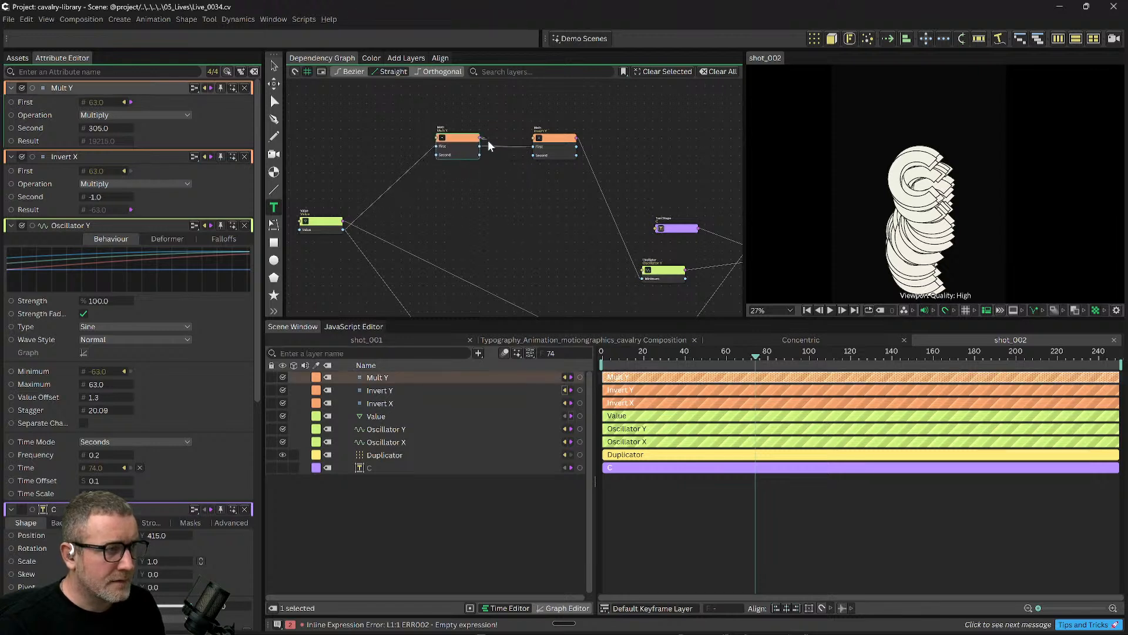
{"action": "left_click_drag", "start_coordinate": [618, 274], "coordinate": [641, 268]}
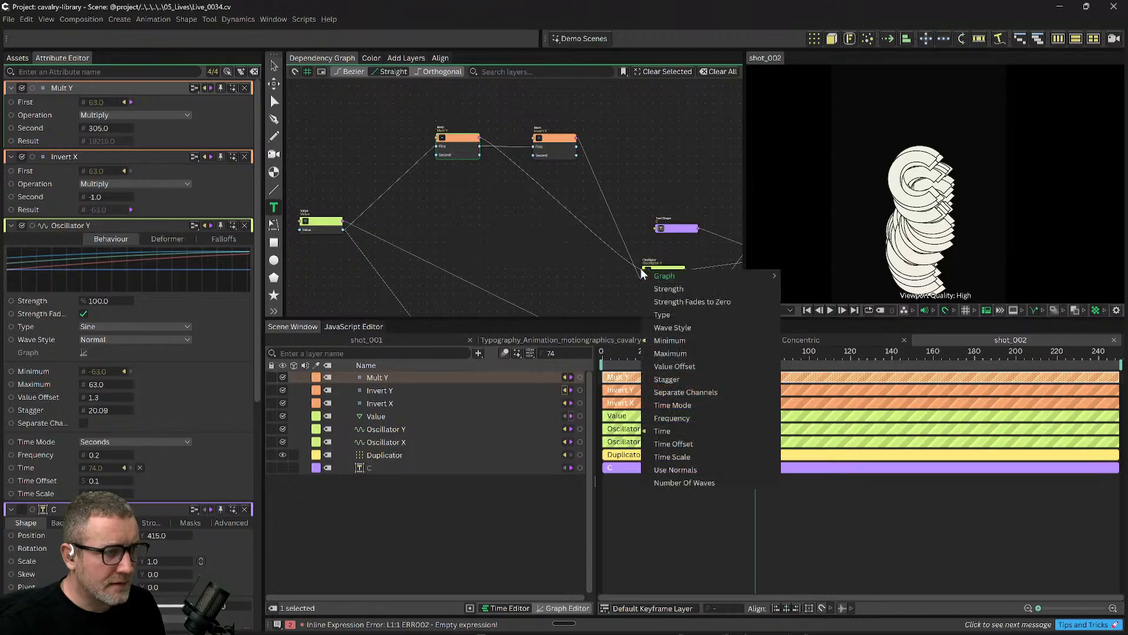
{"action": "left_click", "coordinate": [681, 353]}
{"action": "scroll", "coordinate": [936, 228], "scroll_direction": "down", "scroll_amount": 1}
{"action": "scroll", "coordinate": [533, 225], "scroll_direction": "down", "scroll_amount": 2}
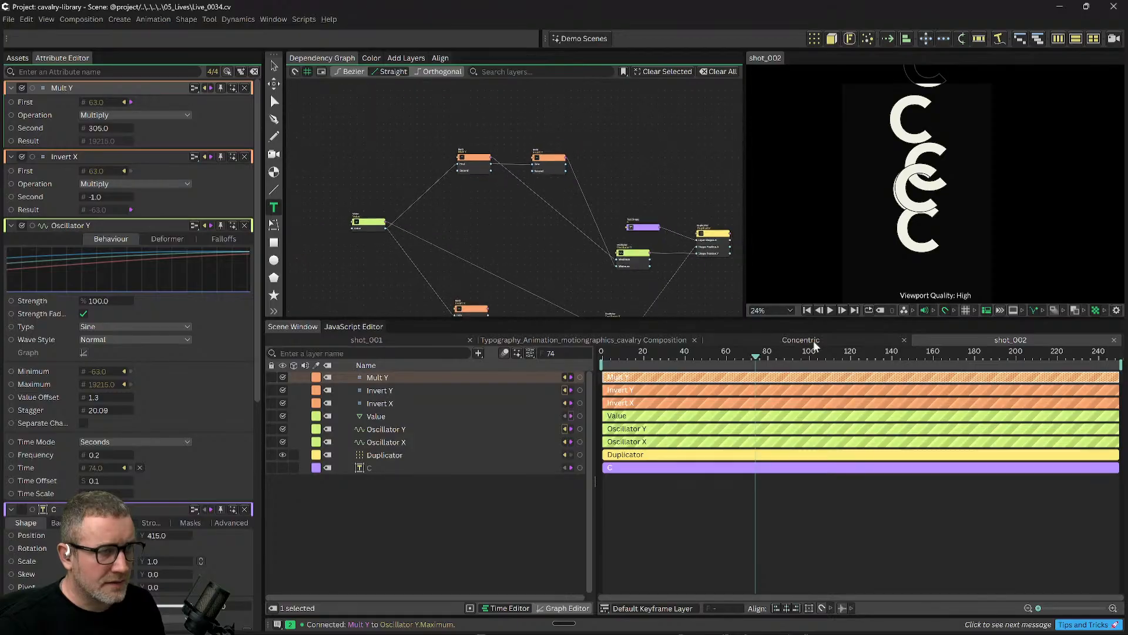
{"action": "scroll", "coordinate": [944, 262], "scroll_direction": "down", "scroll_amount": 1}
{"action": "left_click_drag", "start_coordinate": [738, 355], "coordinate": [692, 355]}
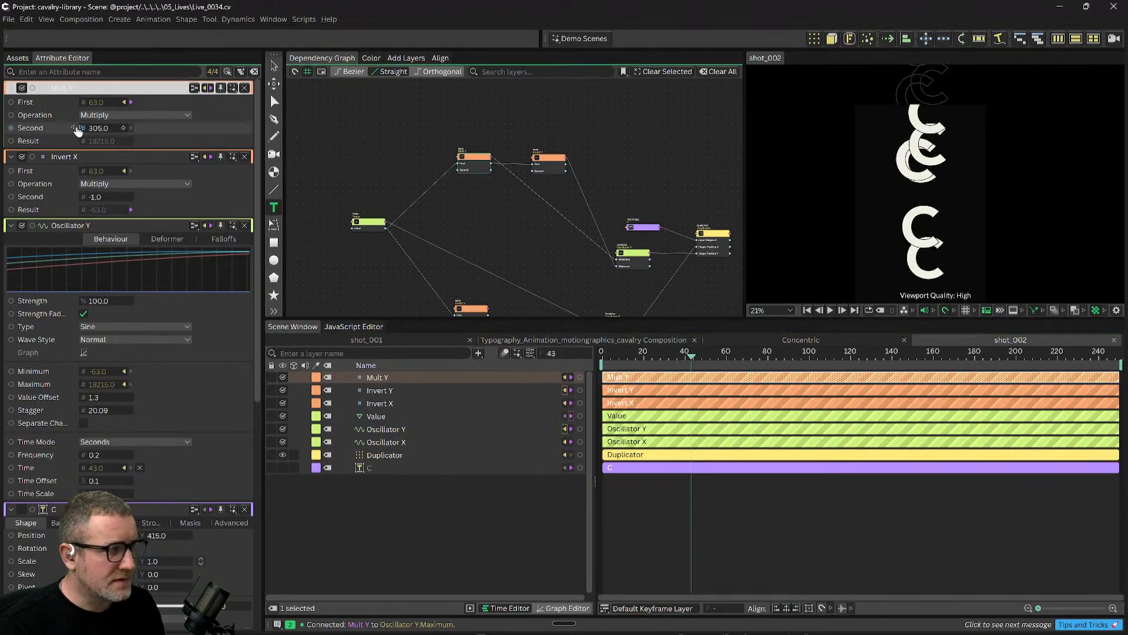
Set Mult Y's Second value to 3, clear the field again and scrub through the animation.
{"action": "left_click", "coordinate": [97, 128]}
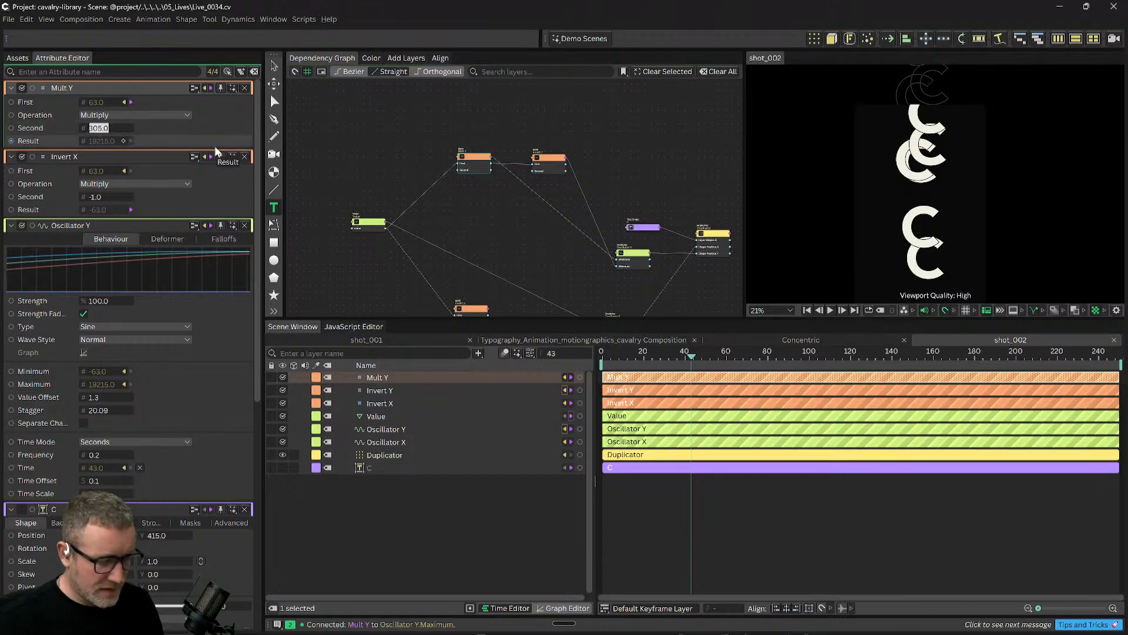
{"action": "type", "text": "3"}
{"action": "key", "text": "Return"}
{"action": "key", "text": "BackSpace"}
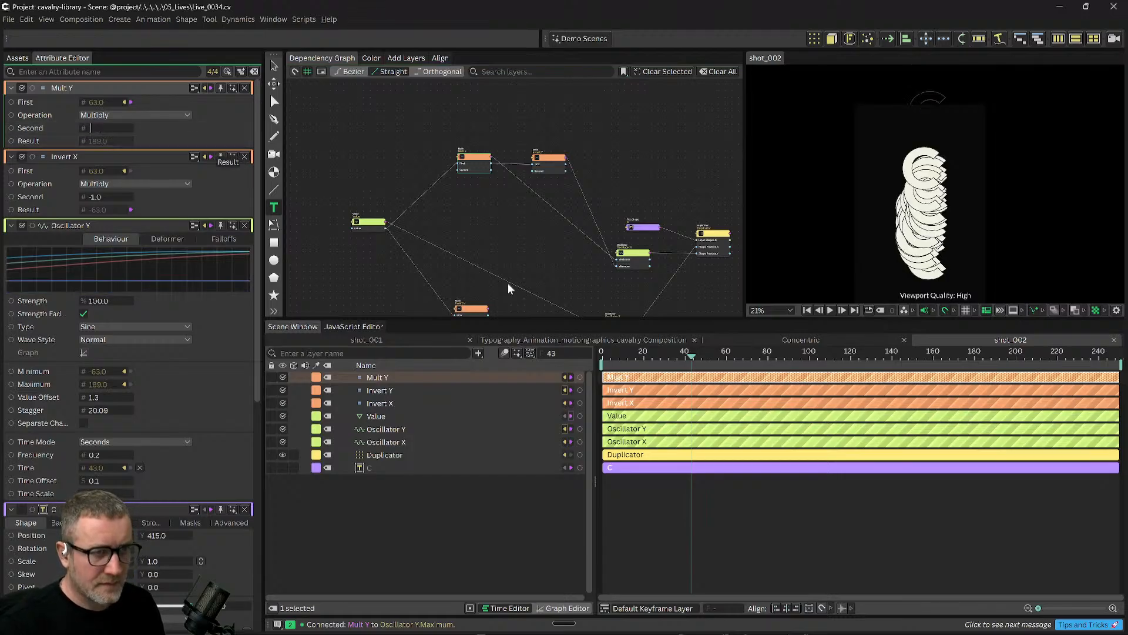
{"action": "left_click_drag", "start_coordinate": [630, 352], "coordinate": [787, 361]}
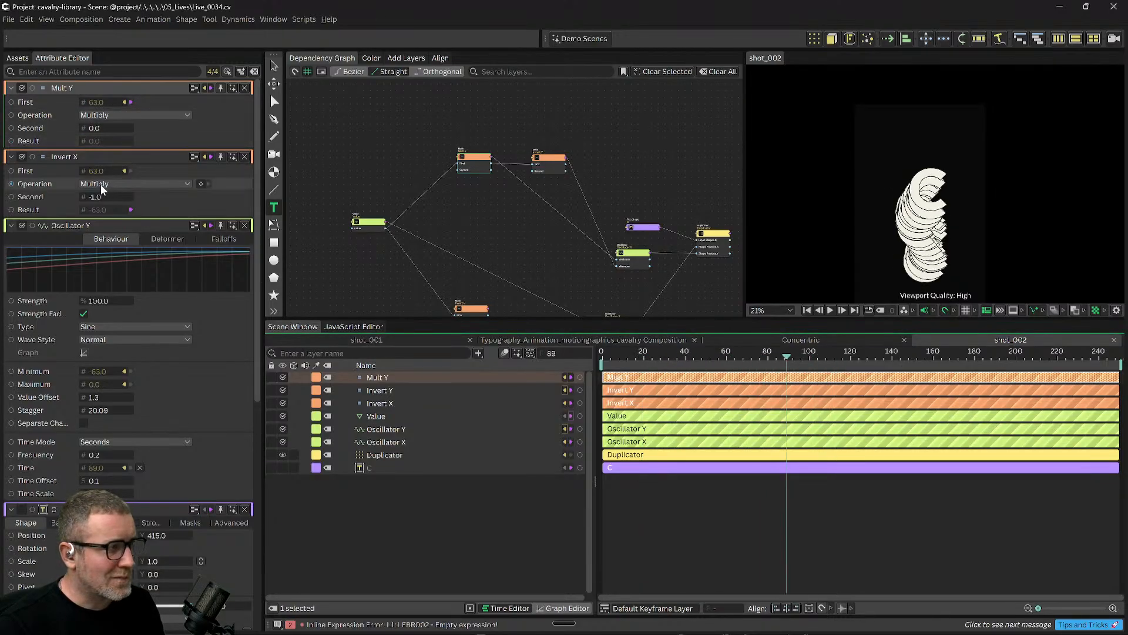
Set Mult Y's Second value to 4 and scrub through the animation to review the vertical motion.
{"action": "left_click", "coordinate": [477, 159]}
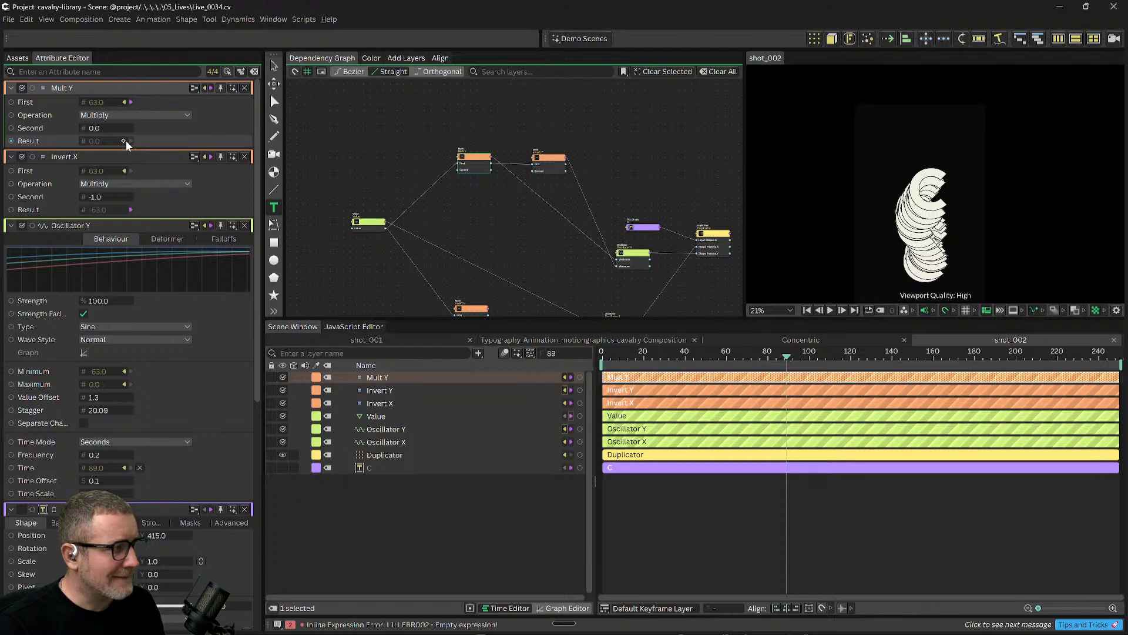
{"action": "left_click_drag", "start_coordinate": [101, 129], "coordinate": [128, 134]}
{"action": "left_click", "coordinate": [636, 359]}
{"action": "left_click_drag", "start_coordinate": [636, 359], "coordinate": [586, 361]}
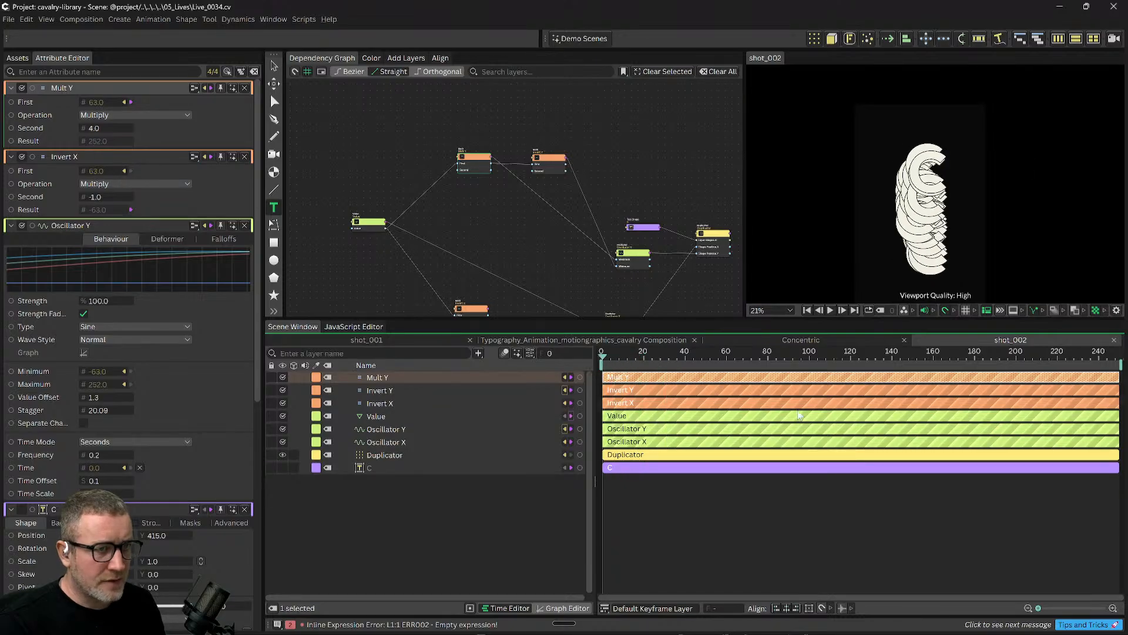
{"action": "left_click_drag", "start_coordinate": [654, 353], "coordinate": [733, 356]}
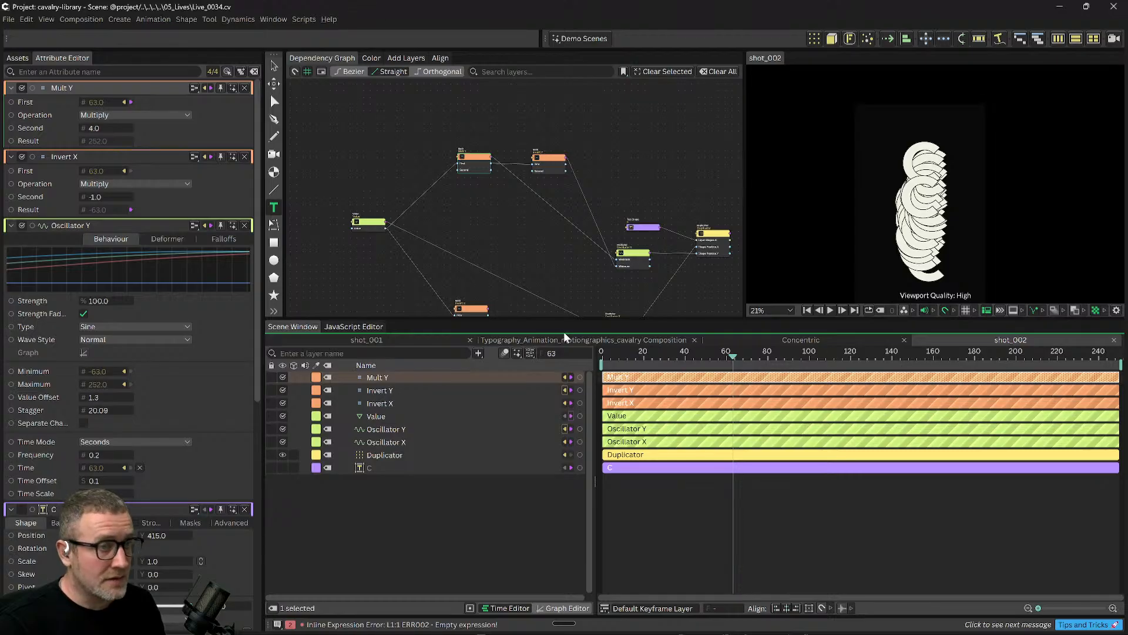
{"action": "left_click_drag", "start_coordinate": [733, 355], "coordinate": [662, 358]}
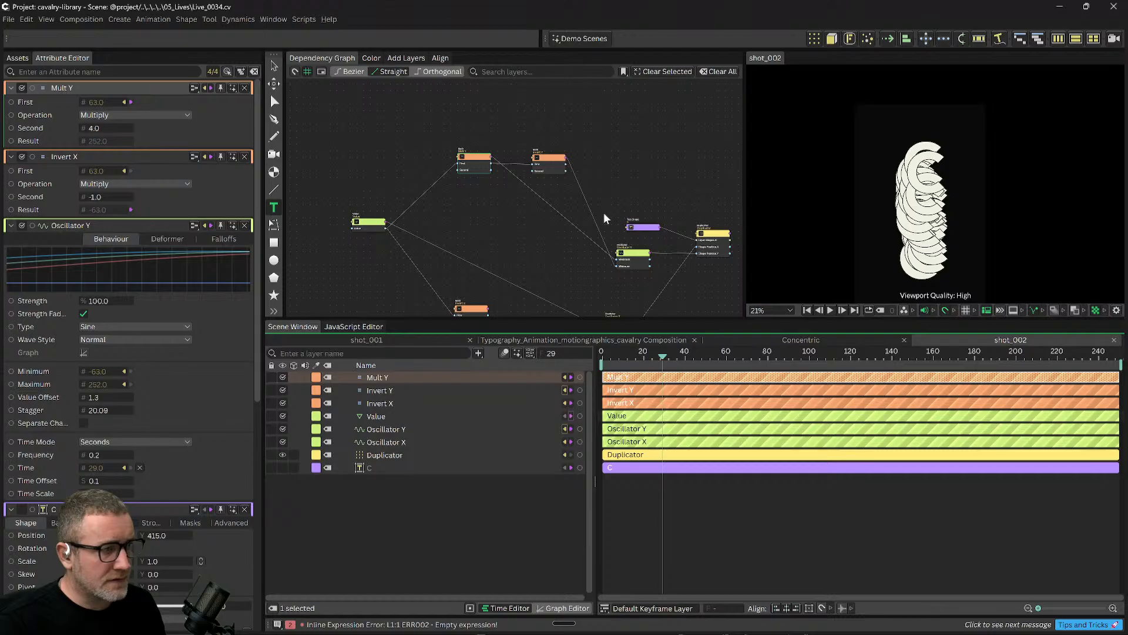
Rearrange the Text Shape, Duplicator and Oscillator Y nodes slightly higher in the dependency graph.
{"action": "left_click_drag", "start_coordinate": [642, 232], "coordinate": [655, 209]}
{"action": "left_click_drag", "start_coordinate": [718, 235], "coordinate": [727, 215]}
{"action": "left_click_drag", "start_coordinate": [633, 254], "coordinate": [639, 240]}
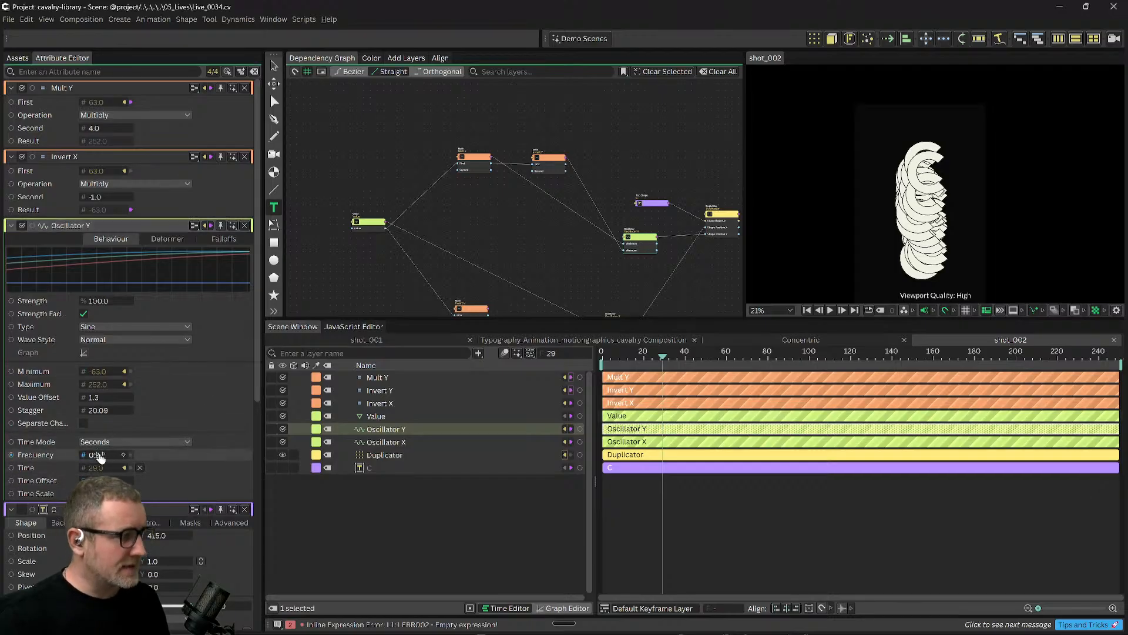
Reduce Oscillator Y's Stagger to 0.35, then play and scrub the animation to check the motion.
{"action": "left_click_drag", "start_coordinate": [88, 410], "coordinate": [0, 420]}
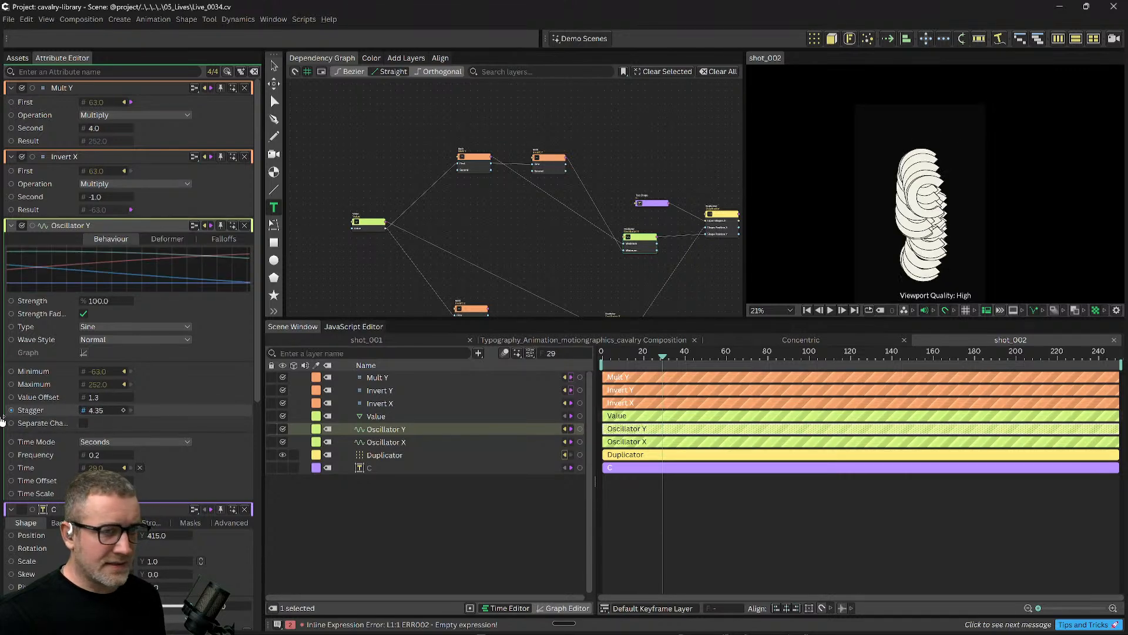
{"action": "mouse_move", "coordinate": [92, 417]}
{"action": "left_mouse_down"}
{"action": "mouse_move", "coordinate": [61, 419]}
{"action": "mouse_move", "coordinate": [71, 416]}
{"action": "left_mouse_up"}
{"action": "key", "text": "space"}
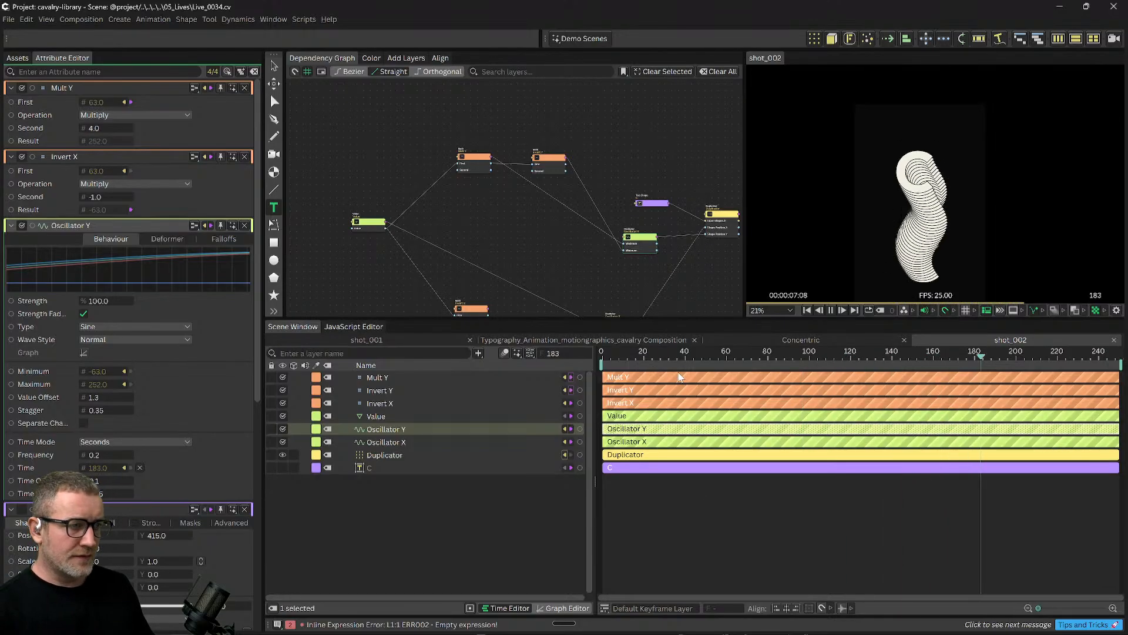
{"action": "key", "text": "space"}
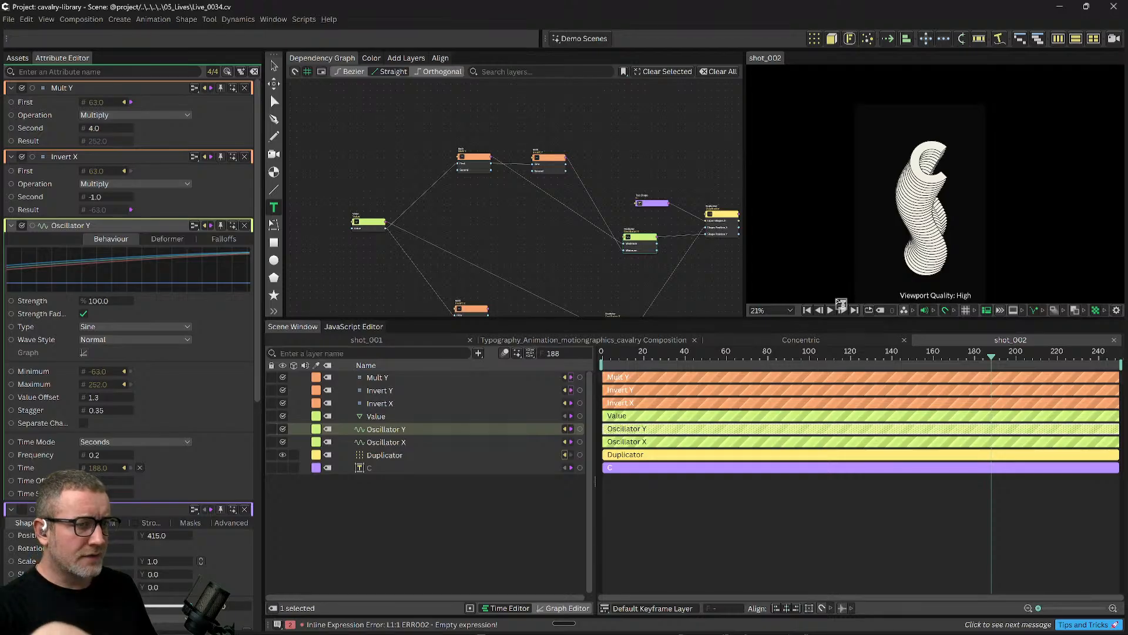
{"action": "mouse_move", "coordinate": [689, 356]}
{"action": "left_mouse_down"}
{"action": "mouse_move", "coordinate": [815, 369]}
{"action": "mouse_move", "coordinate": [685, 357]}
{"action": "left_mouse_up"}
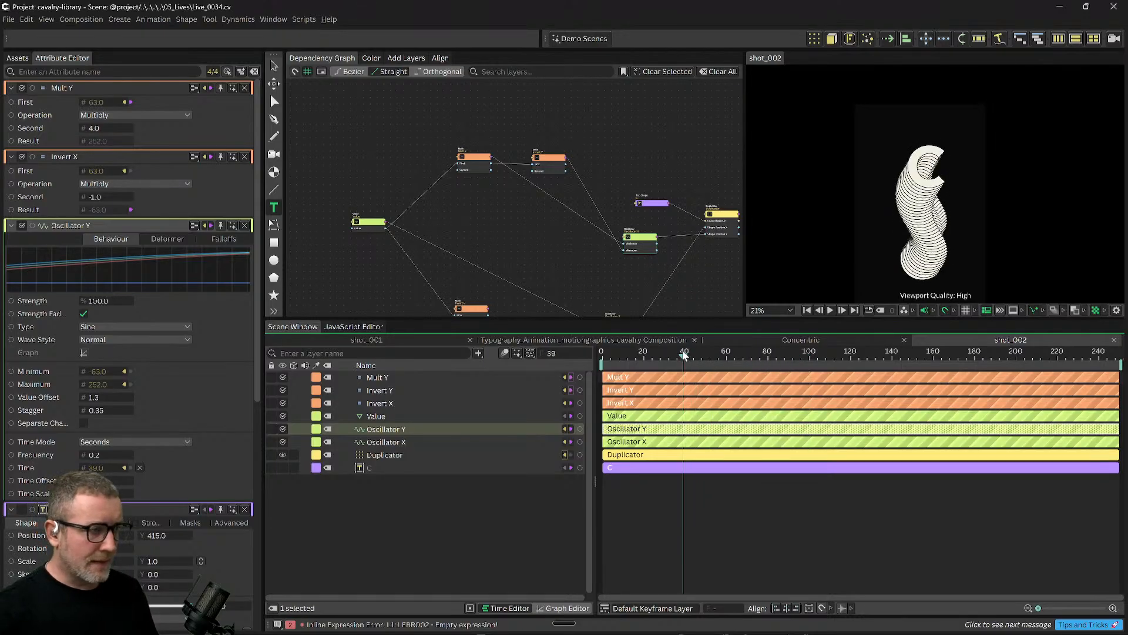
{"action": "mouse_move", "coordinate": [664, 357]}
{"action": "left_mouse_down"}
{"action": "mouse_move", "coordinate": [751, 361]}
{"action": "mouse_move", "coordinate": [643, 357]}
{"action": "left_mouse_up"}
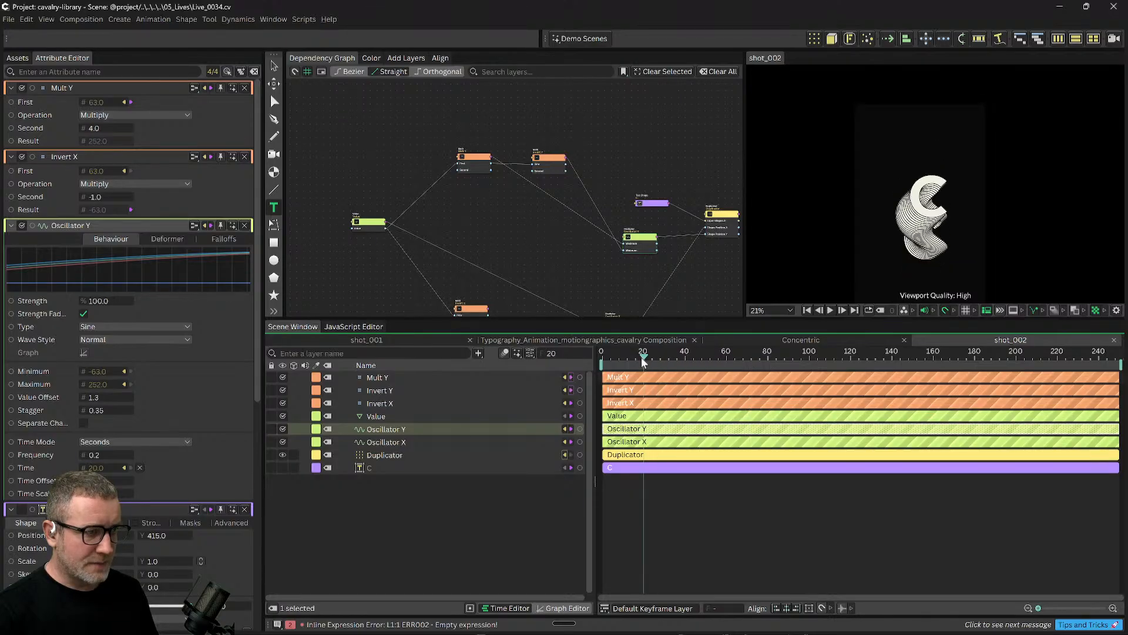
Add a Stagger behaviour node in the empty area above the Value node in the dependency graph.
{"action": "left_click", "coordinate": [394, 494]}
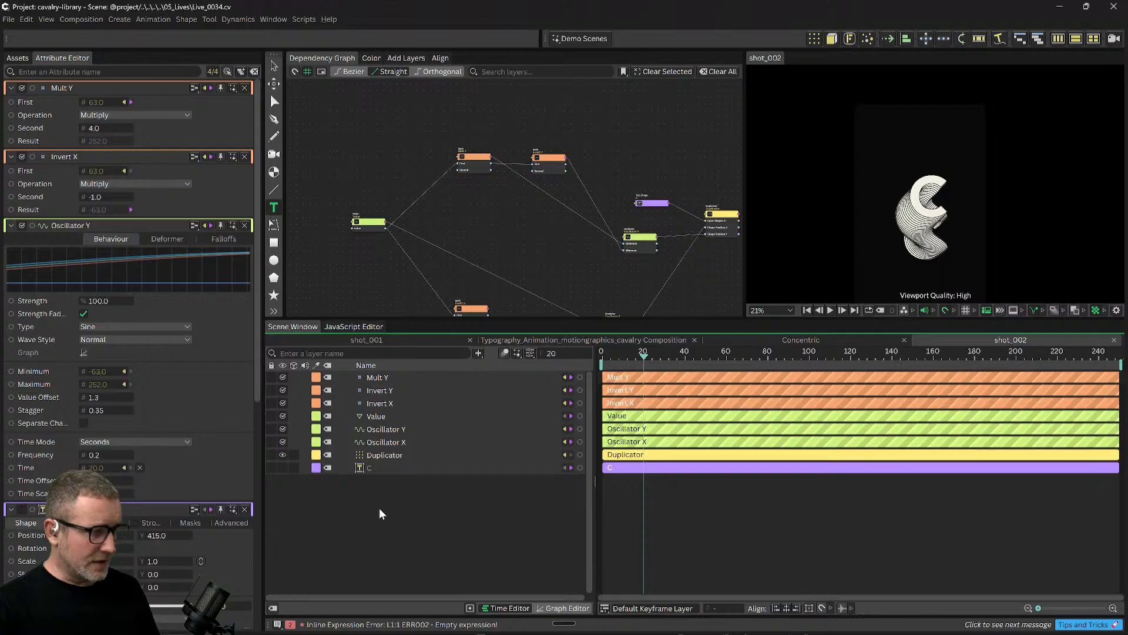
{"action": "double_click", "coordinate": [393, 108]}
{"action": "type", "text": "stagger"}
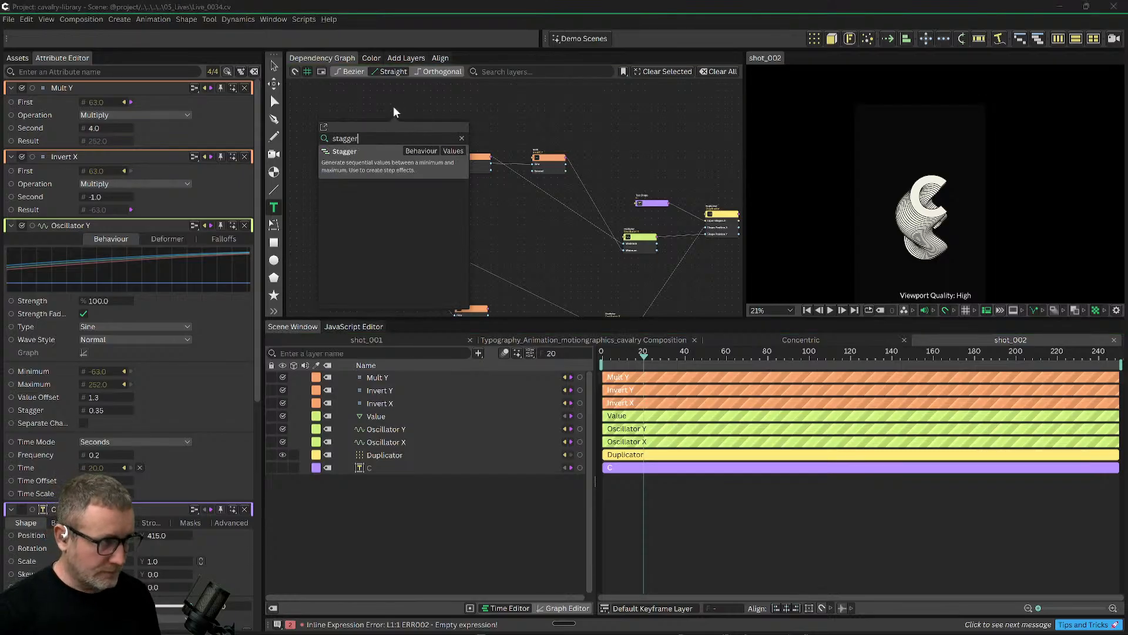
{"action": "key", "text": "Return"}
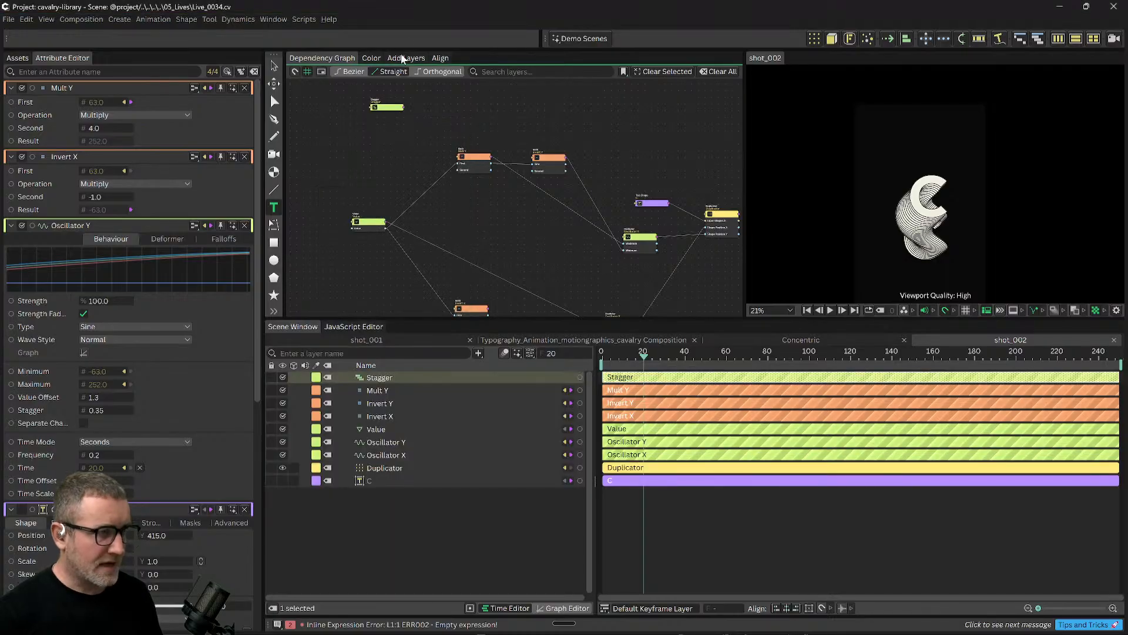
{"action": "scroll", "coordinate": [432, 112], "scroll_direction": "up", "scroll_amount": 2}
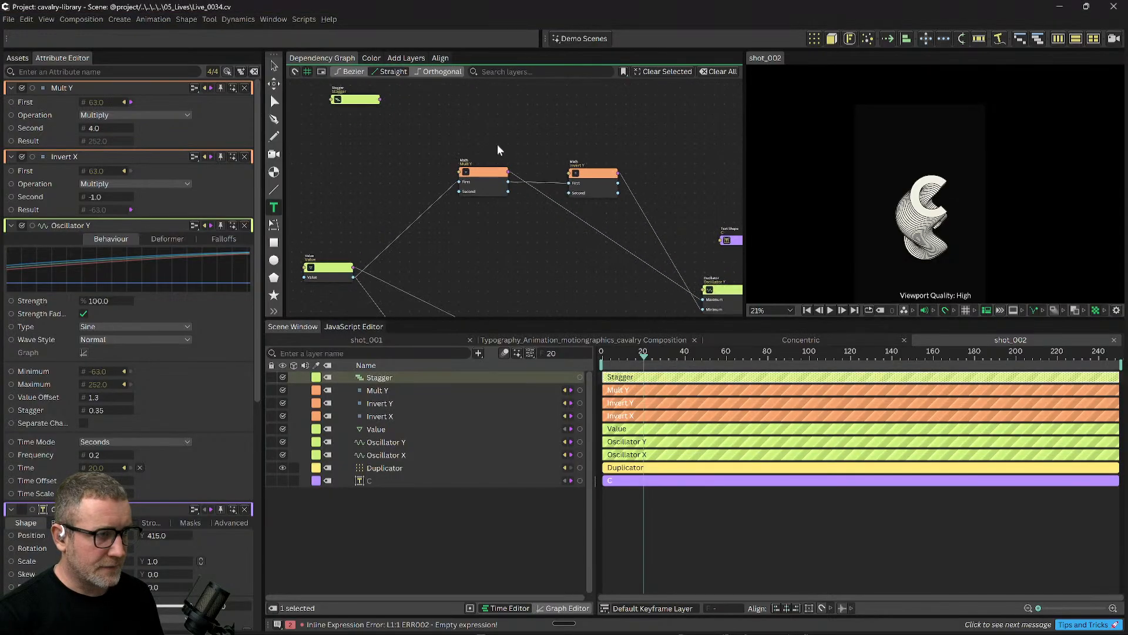
{"action": "scroll", "coordinate": [504, 172], "scroll_direction": "down", "scroll_amount": 1}
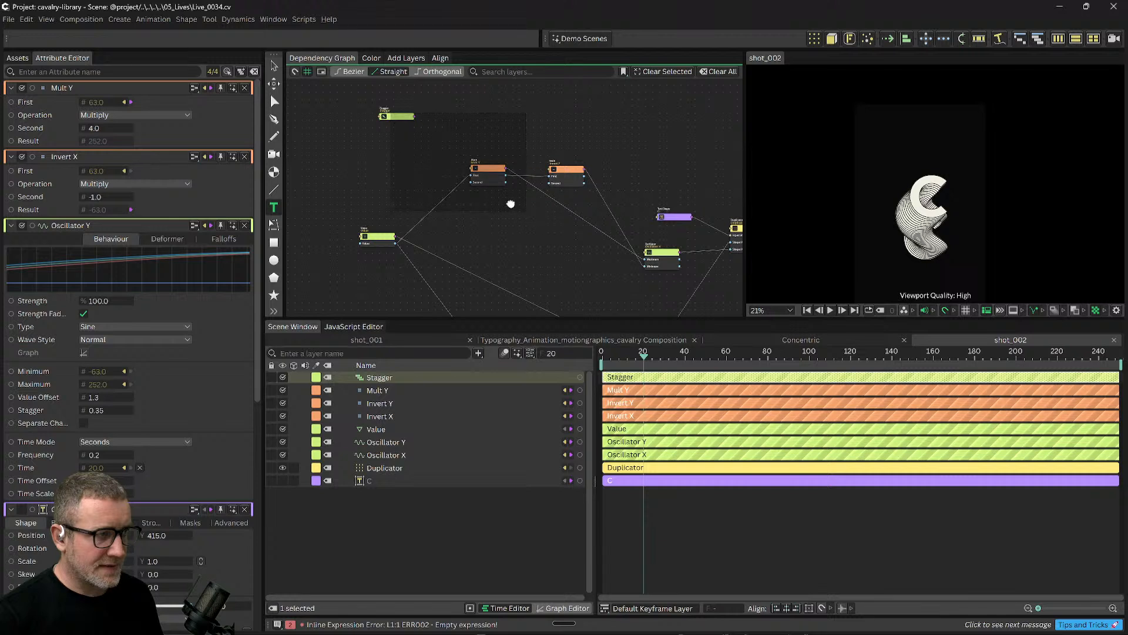
Place the Stagger node beside the Text Shape and spread out the Text Shape and Duplicator nodes in the dependency graph.
{"action": "left_click_drag", "start_coordinate": [399, 122], "coordinate": [526, 170]}
{"action": "left_click_drag", "start_coordinate": [603, 204], "coordinate": [553, 222]}
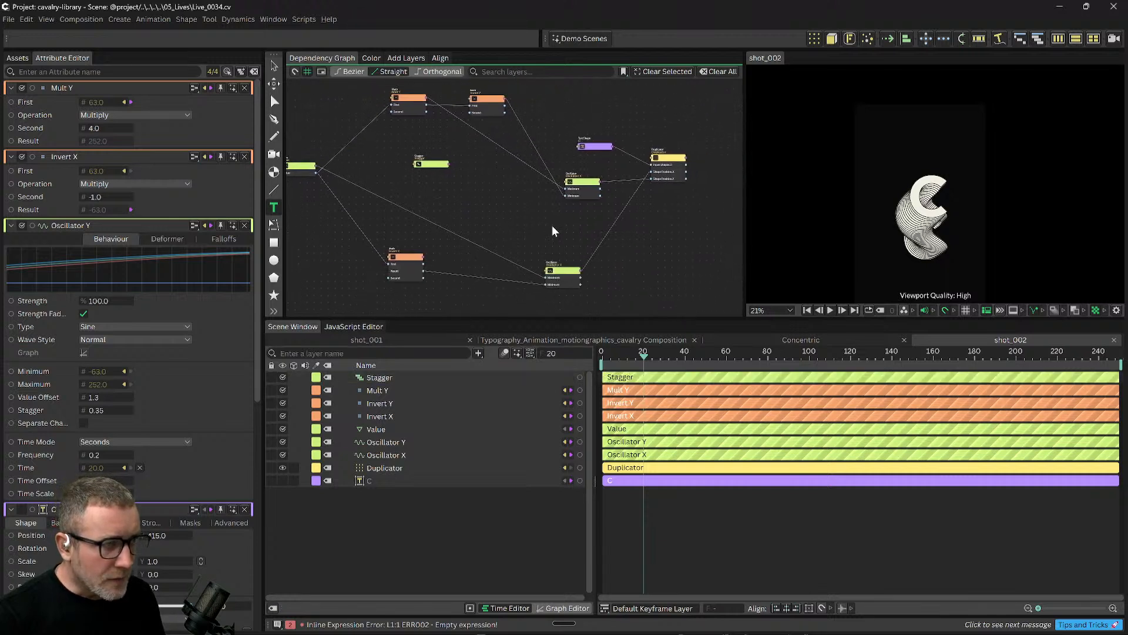
{"action": "left_click_drag", "start_coordinate": [419, 164], "coordinate": [447, 162]}
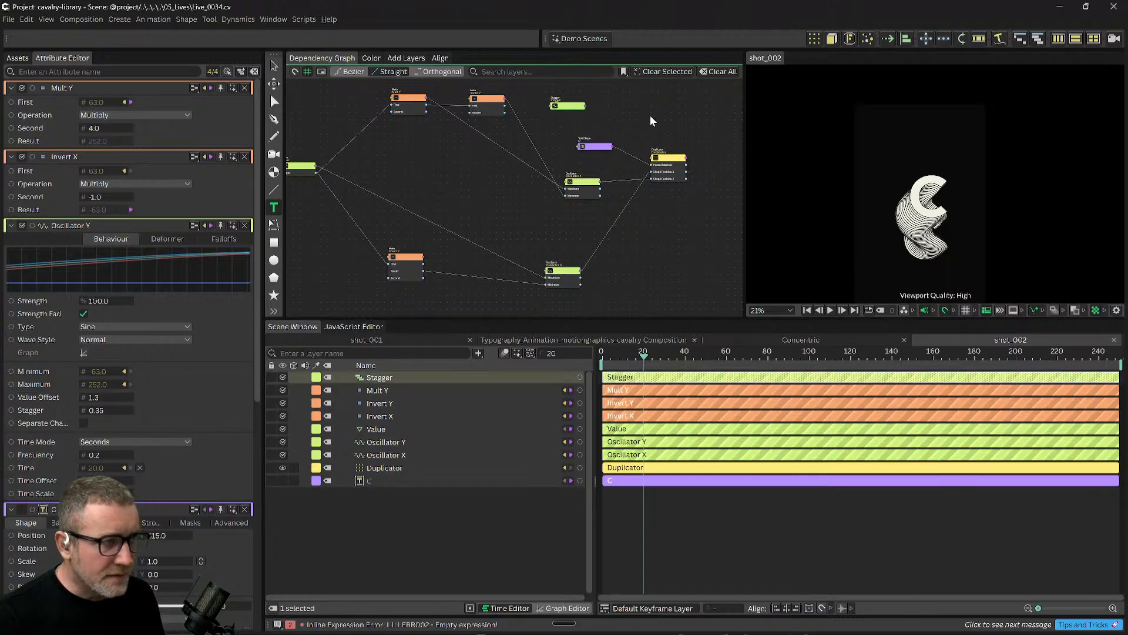
{"action": "left_click_drag", "start_coordinate": [592, 147], "coordinate": [615, 117]}
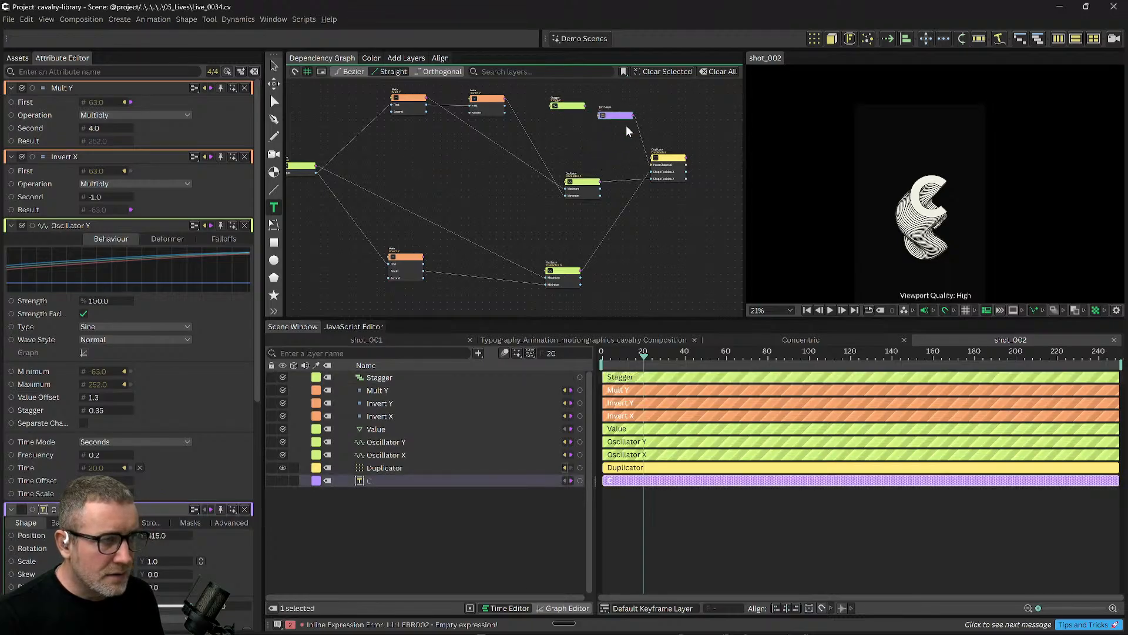
{"action": "left_click_drag", "start_coordinate": [664, 161], "coordinate": [691, 151]}
{"action": "scroll", "coordinate": [658, 111], "scroll_direction": "up", "scroll_amount": 3}
{"action": "mouse_move", "coordinate": [658, 111]}
{"action": "left_mouse_down"}
{"action": "mouse_move", "coordinate": [666, 141]}
{"action": "mouse_move", "coordinate": [649, 129]}
{"action": "left_mouse_up"}
{"action": "left_click", "coordinate": [665, 144]}
{"action": "left_click_drag", "start_coordinate": [507, 136], "coordinate": [536, 128]}
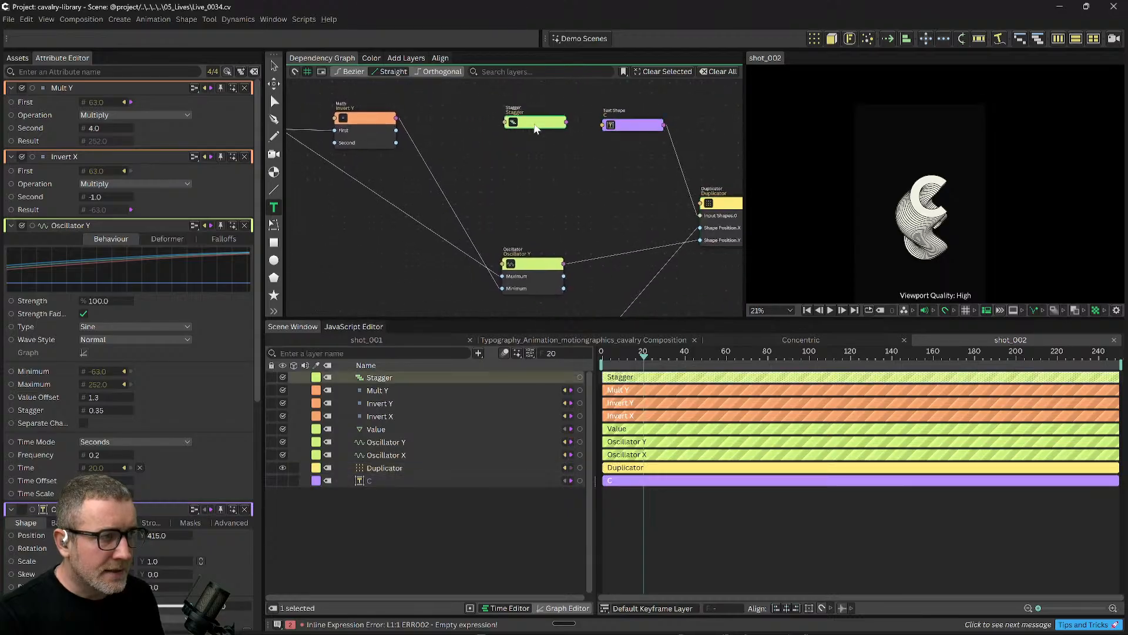
Connect the Stagger to the letter C's Scale and scrub the animation to check the result.
{"action": "left_click", "coordinate": [605, 128]}
{"action": "left_click", "coordinate": [602, 126]}
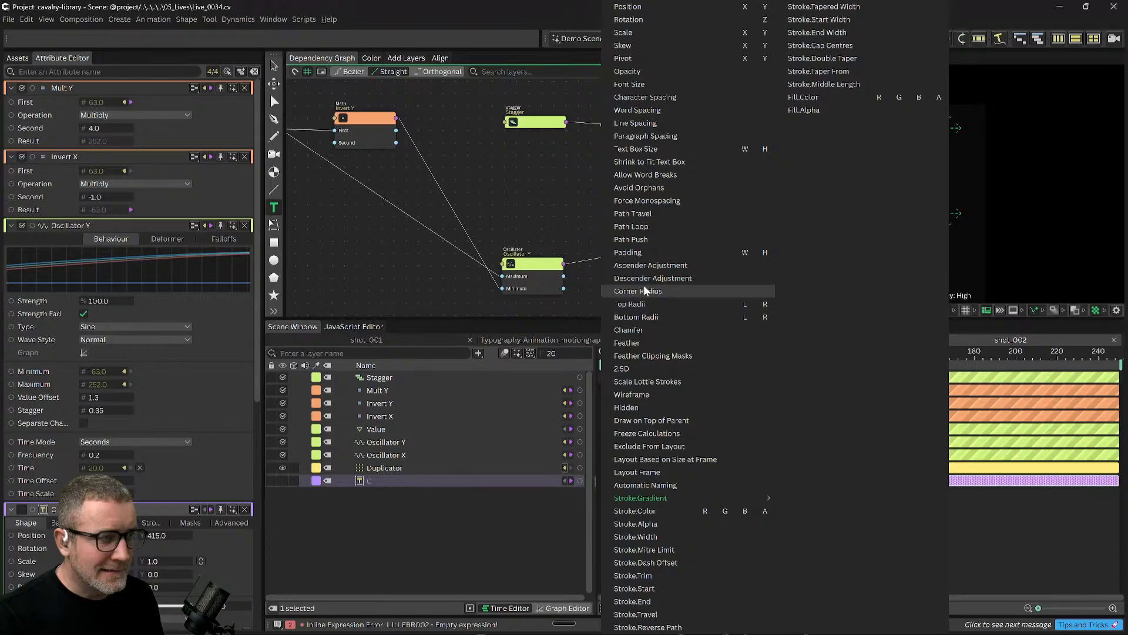
{"action": "left_click", "coordinate": [622, 33]}
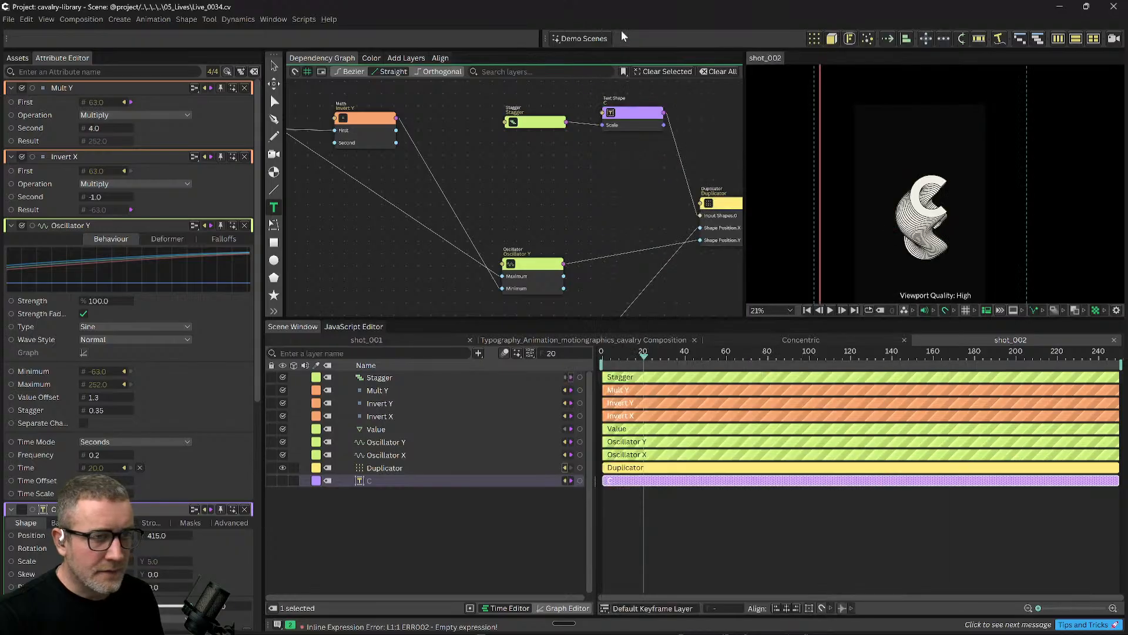
{"action": "left_click_drag", "start_coordinate": [667, 354], "coordinate": [713, 358]}
Move the Stagger node slightly lower and the Duplicator farther from the Text Shape, and show the Stagger's attributes.
{"action": "left_click_drag", "start_coordinate": [554, 124], "coordinate": [533, 148]}
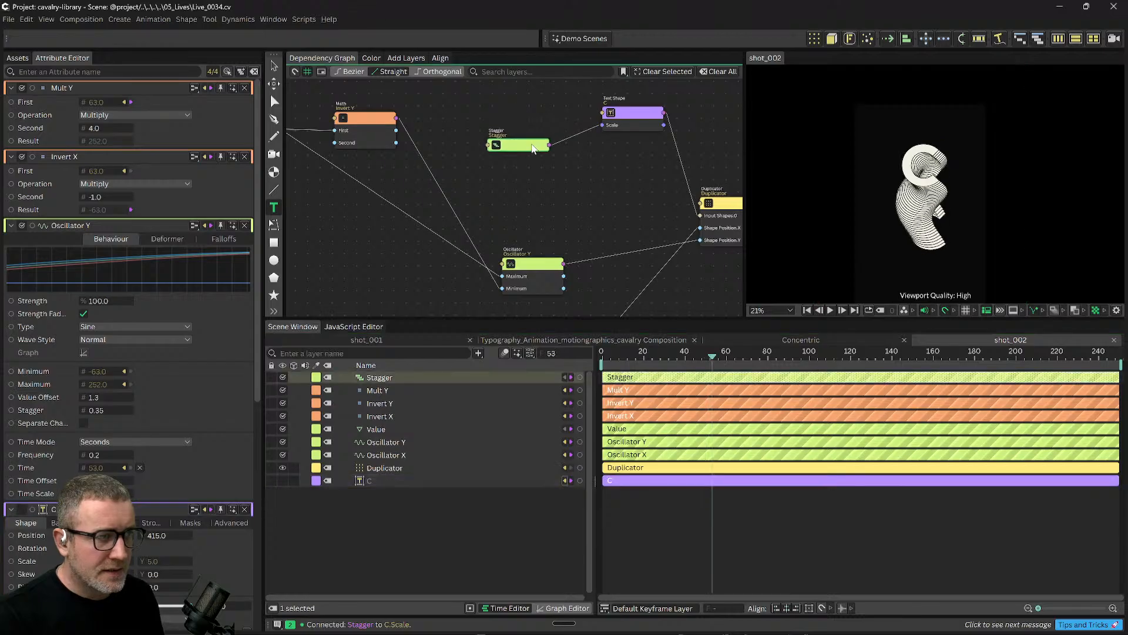
{"action": "left_click_drag", "start_coordinate": [610, 184], "coordinate": [531, 187]}
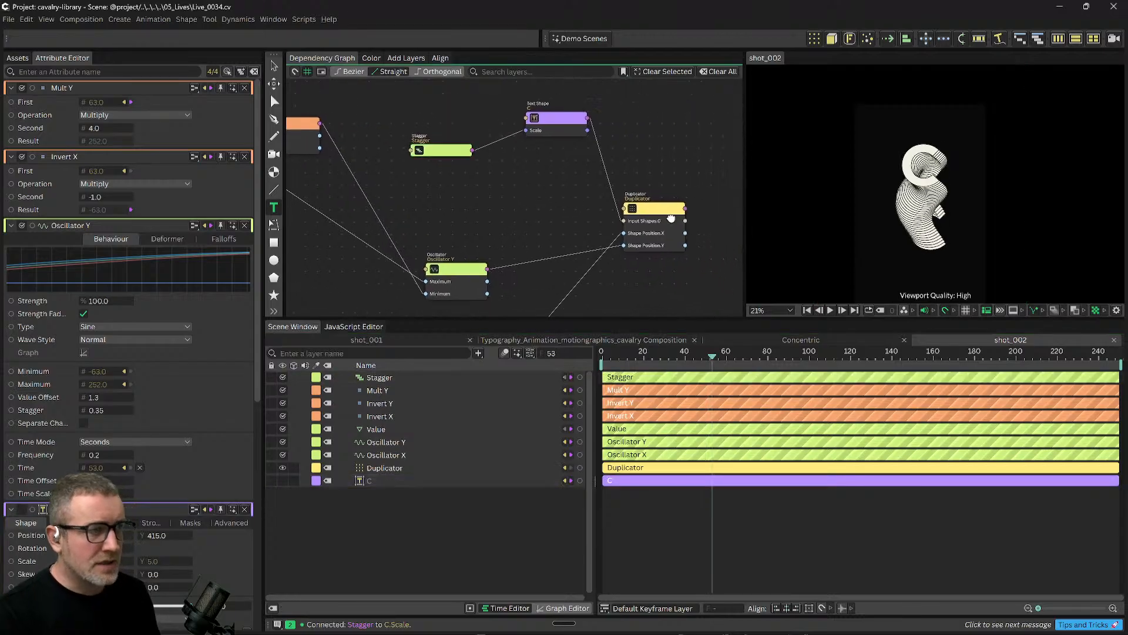
{"action": "left_click_drag", "start_coordinate": [651, 213], "coordinate": [697, 191]}
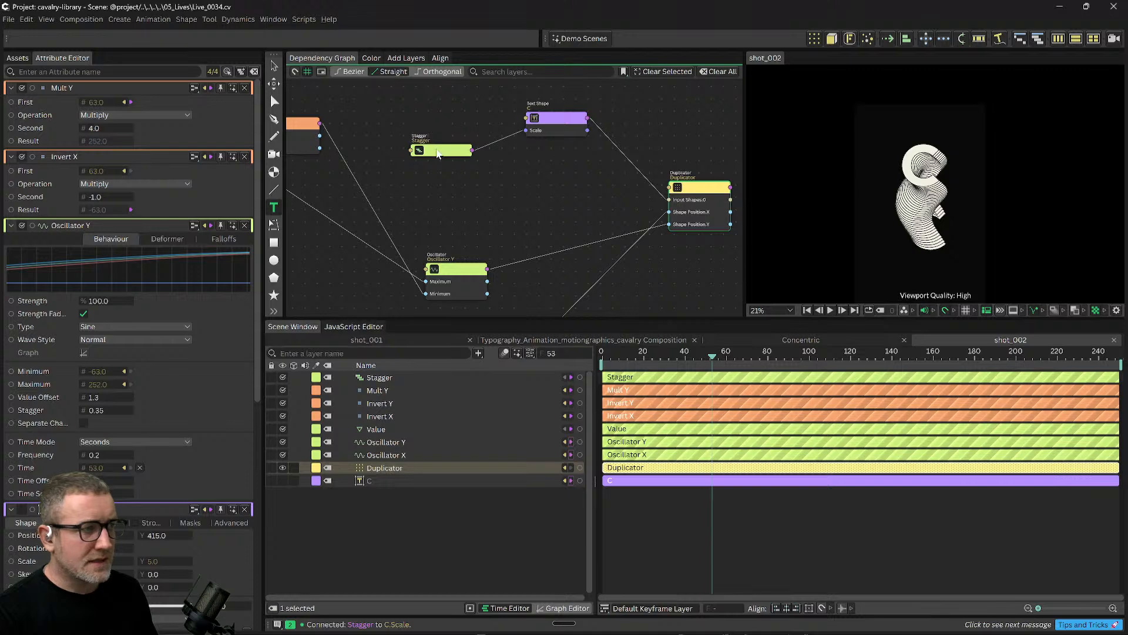
{"action": "left_click", "coordinate": [438, 154]}
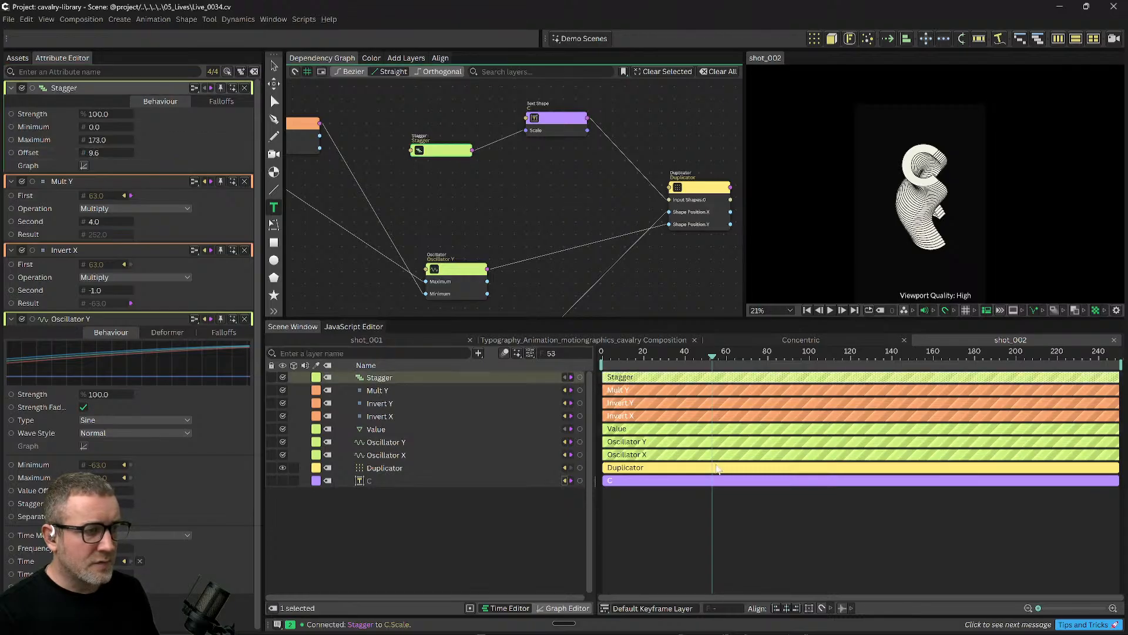
Examine the Polygon and Stagger setup in the Concentric composition and view the typography reference composition.
{"action": "left_click", "coordinate": [823, 338]}
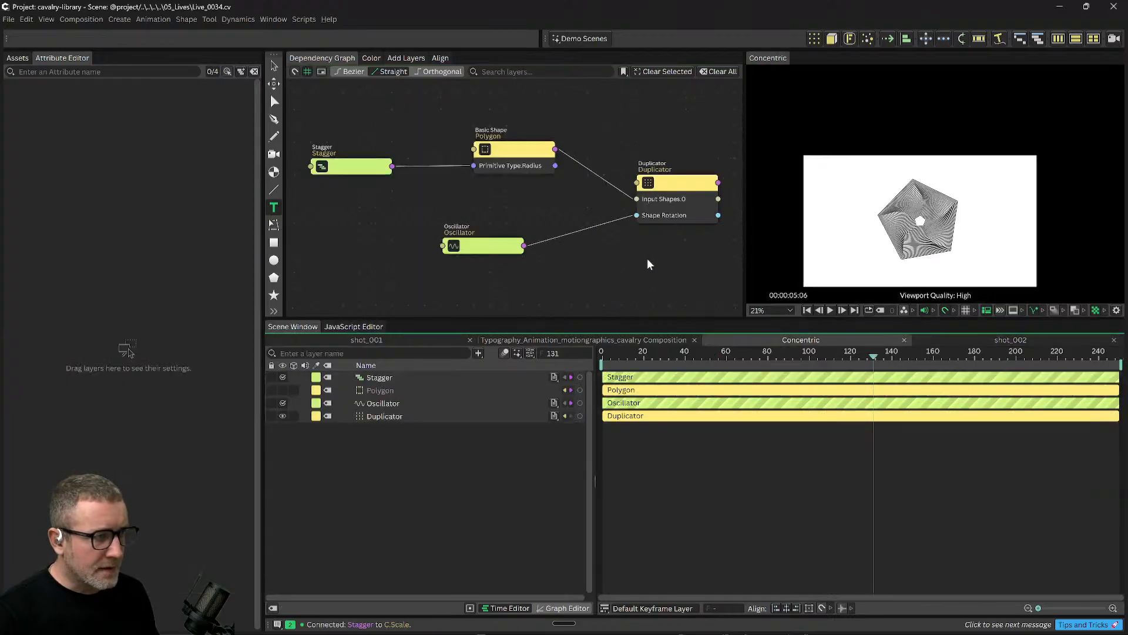
{"action": "left_click", "coordinate": [528, 181]}
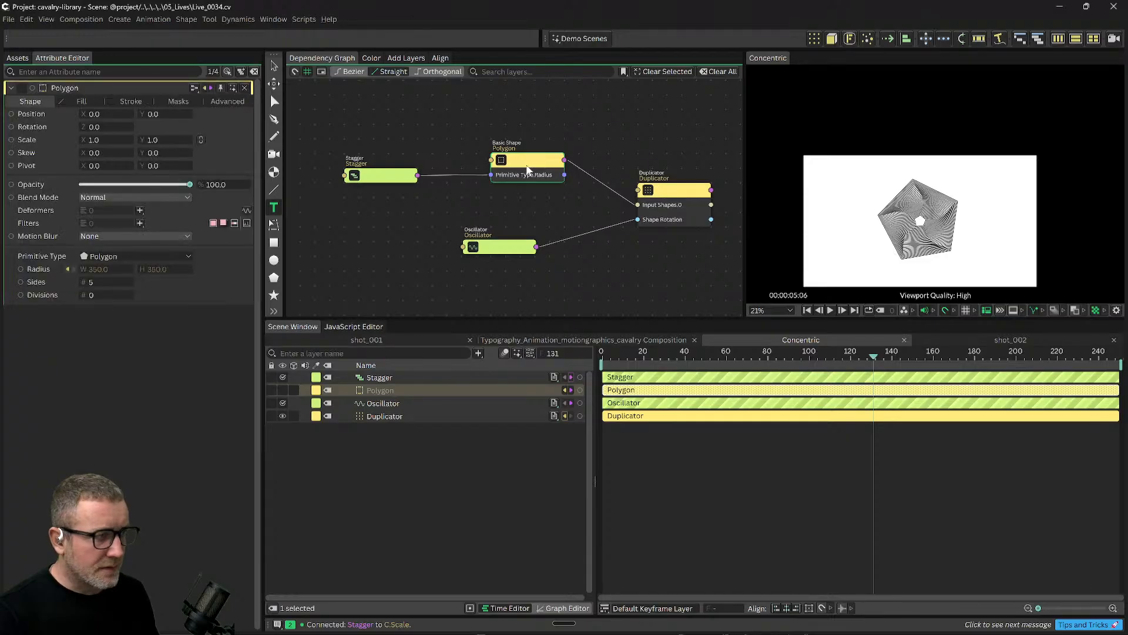
{"action": "left_click", "coordinate": [381, 179]}
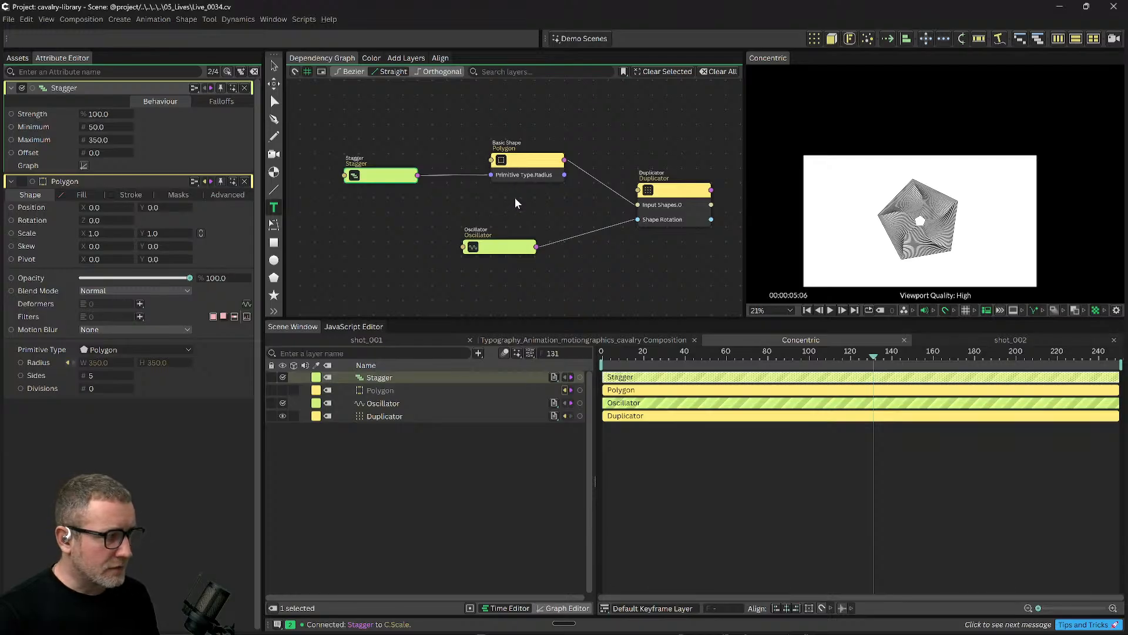
{"action": "left_click_drag", "start_coordinate": [517, 195], "coordinate": [522, 202]}
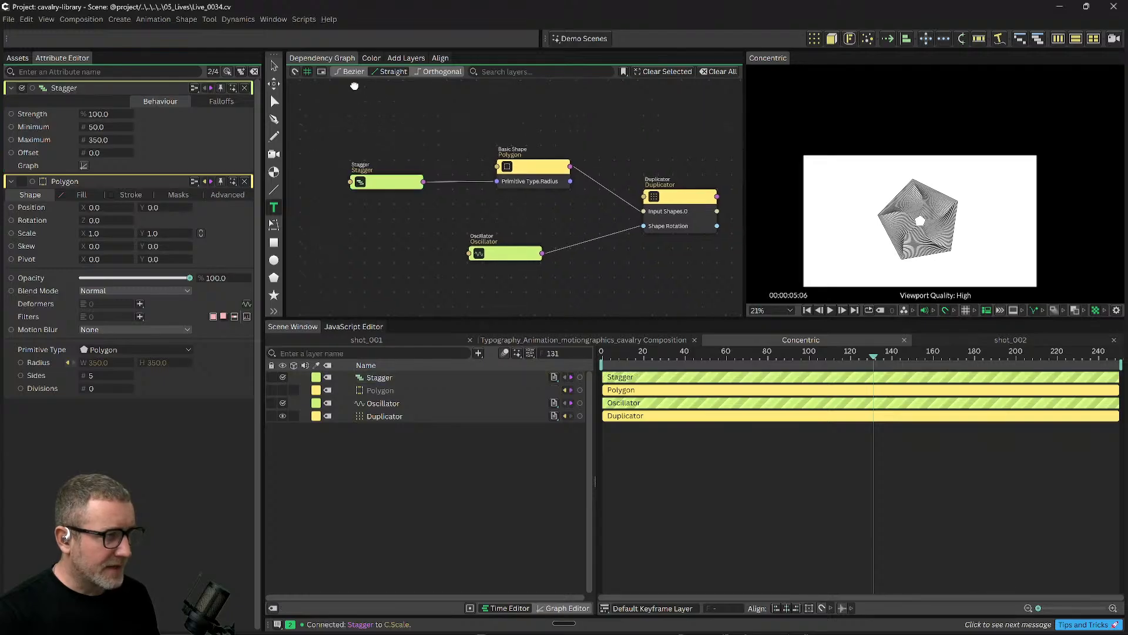
{"action": "left_click_drag", "start_coordinate": [470, 144], "coordinate": [505, 145]}
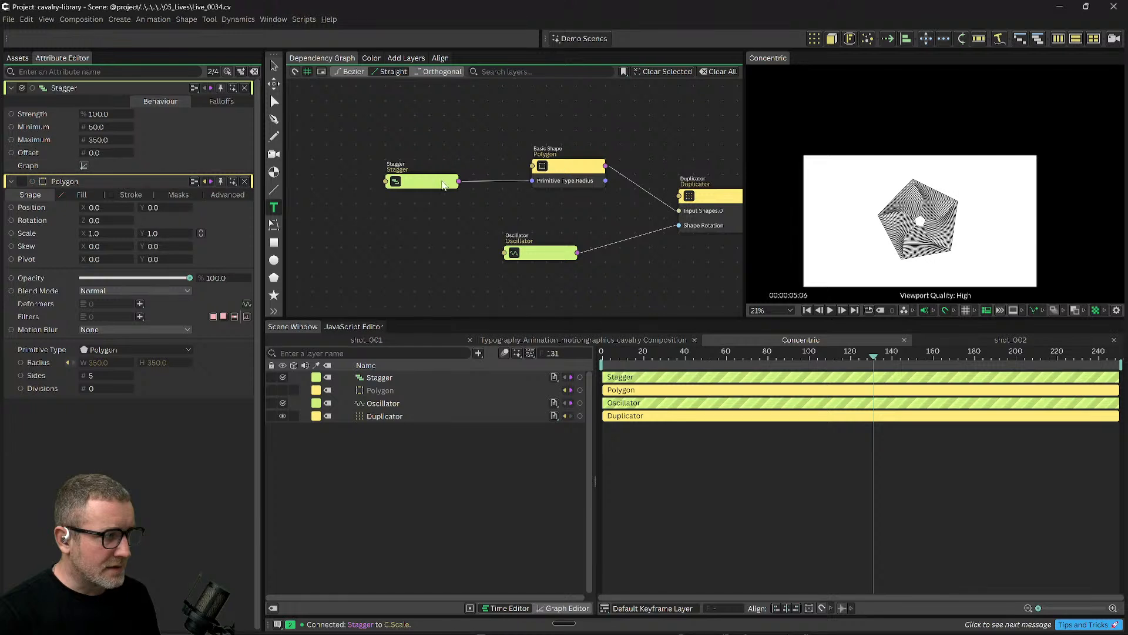
{"action": "left_click", "coordinate": [651, 338]}
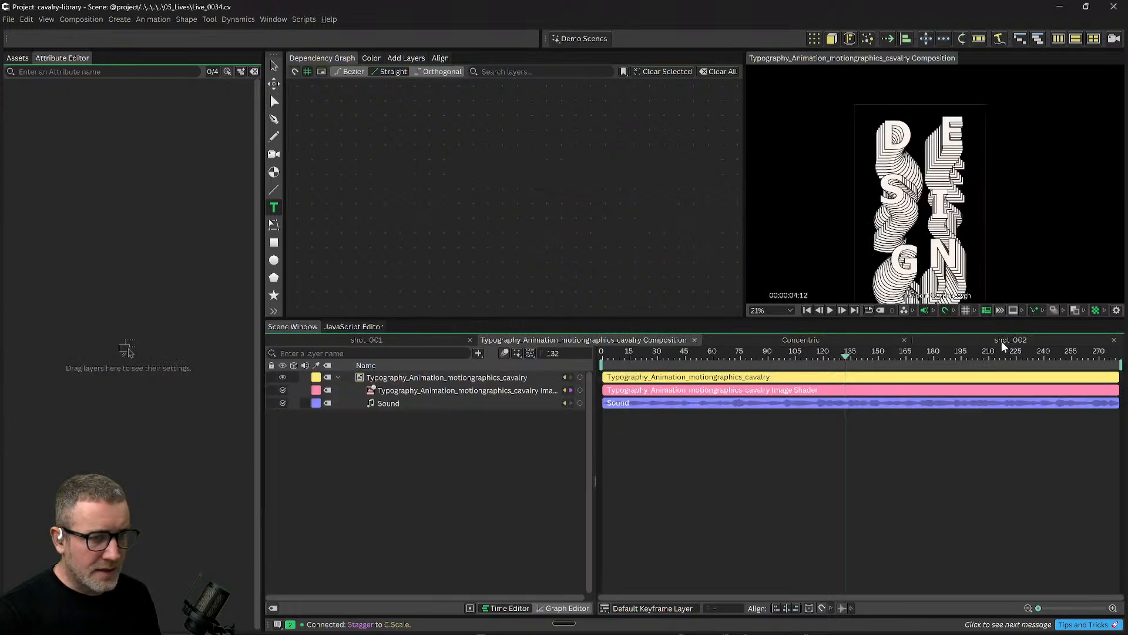
Return to shot_002 and replace the Stagger's Scale connection with one to the letter C's Font Size.
{"action": "left_click", "coordinate": [1002, 341]}
{"action": "left_click_drag", "start_coordinate": [608, 115], "coordinate": [605, 150]}
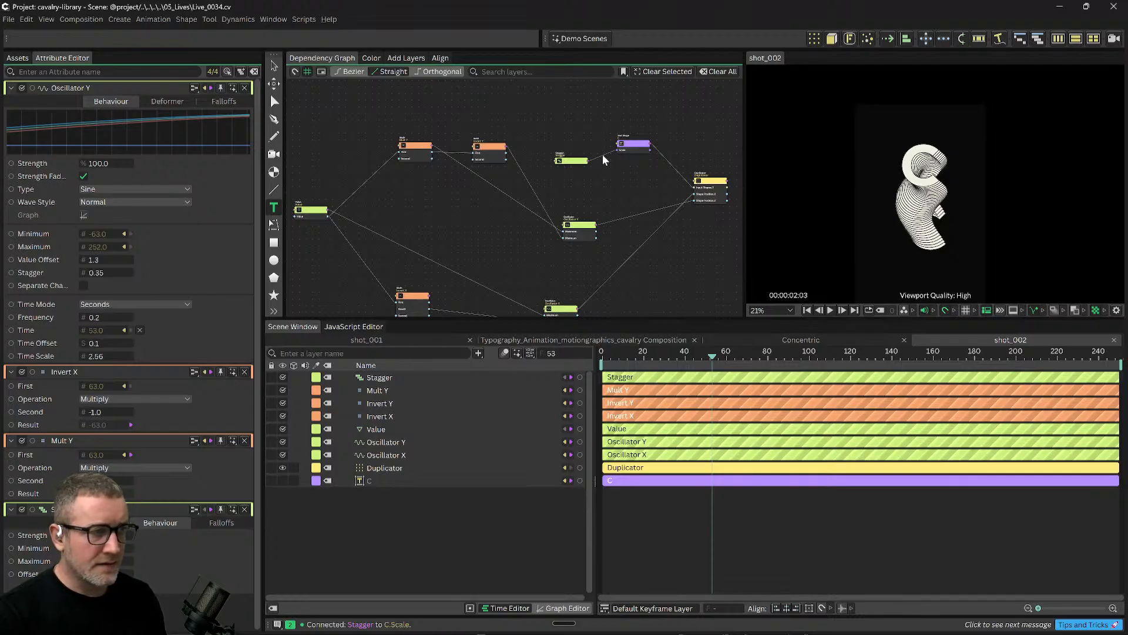
{"action": "scroll", "coordinate": [603, 158], "scroll_direction": "up", "scroll_amount": 5}
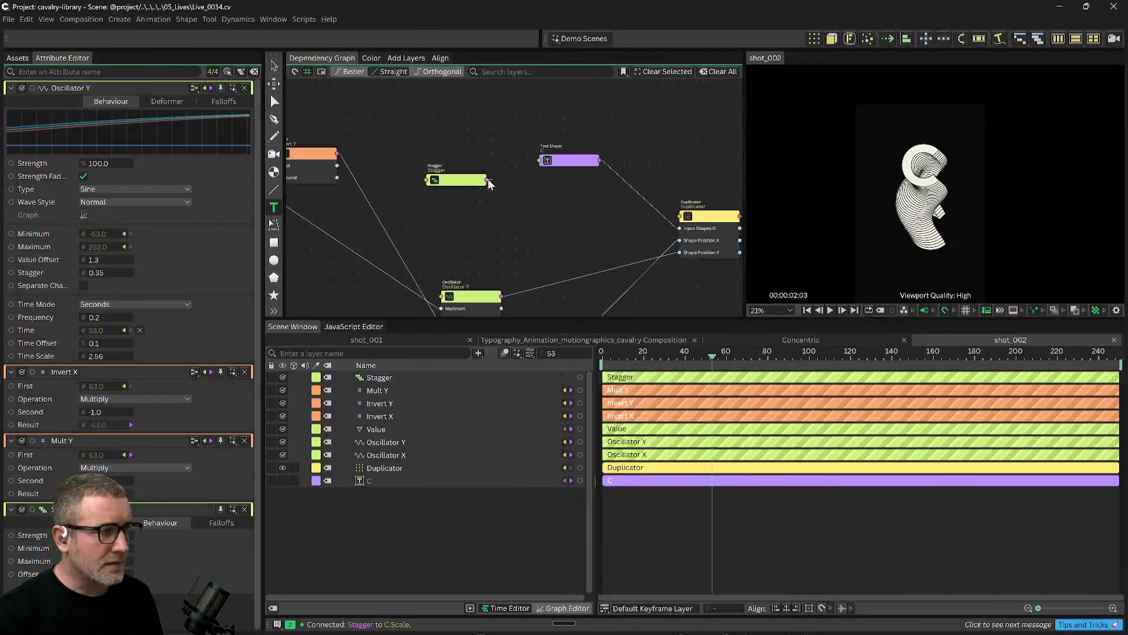
{"action": "left_click", "coordinate": [538, 160]}
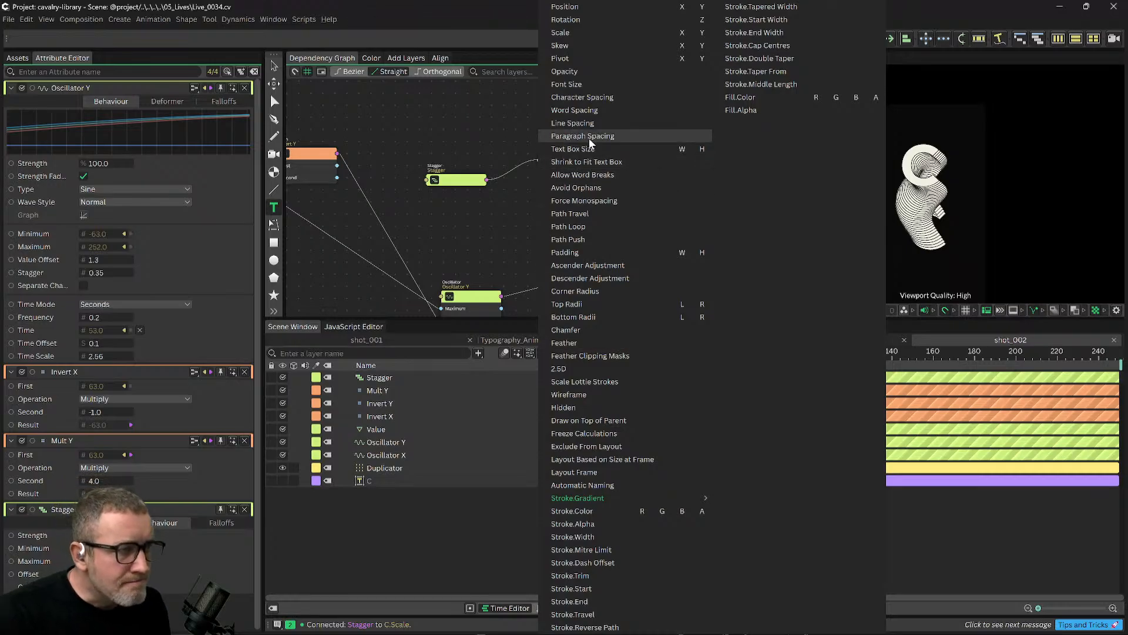
{"action": "left_click", "coordinate": [577, 83]}
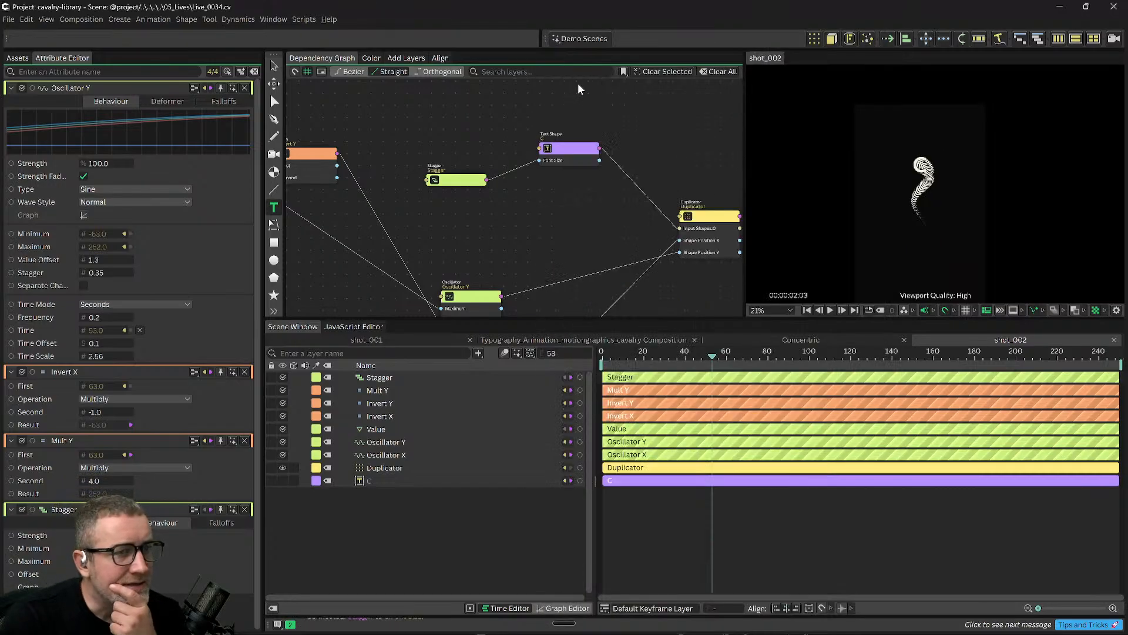
Scrub to frame 85 to check the tapered shape, and tidy the positions of the Text Shape and Stagger nodes.
{"action": "left_click_drag", "start_coordinate": [714, 369], "coordinate": [779, 358]}
{"action": "scroll", "coordinate": [905, 249], "scroll_direction": "up", "scroll_amount": 2}
{"action": "scroll", "coordinate": [905, 249], "scroll_direction": "up", "scroll_amount": 1}
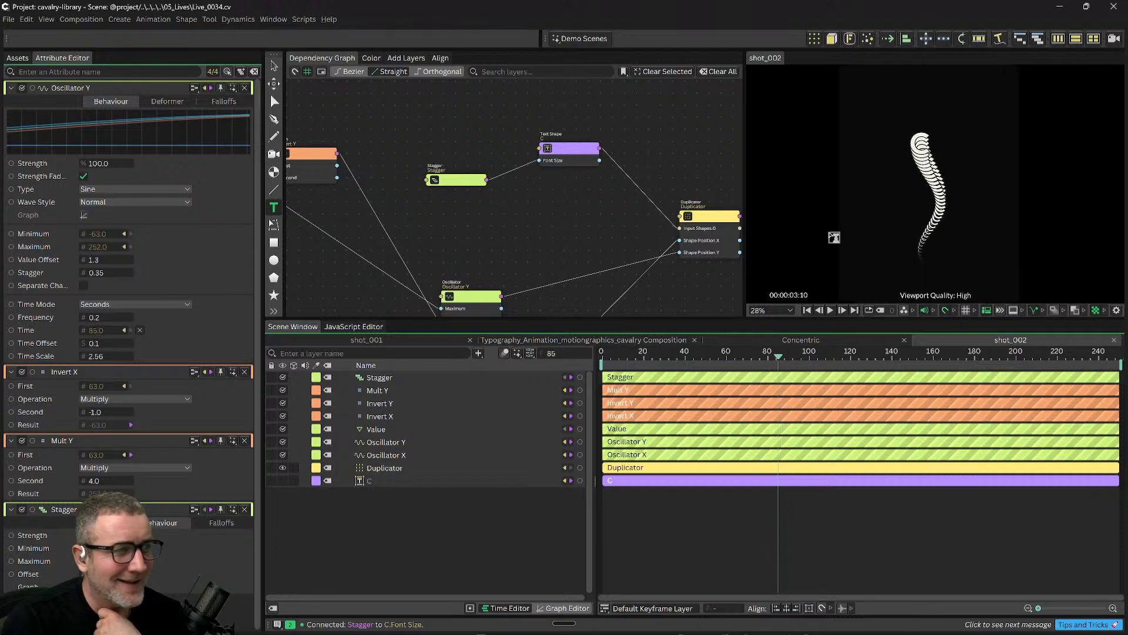
{"action": "left_click_drag", "start_coordinate": [573, 145], "coordinate": [585, 145]}
{"action": "left_click_drag", "start_coordinate": [459, 184], "coordinate": [454, 169]}
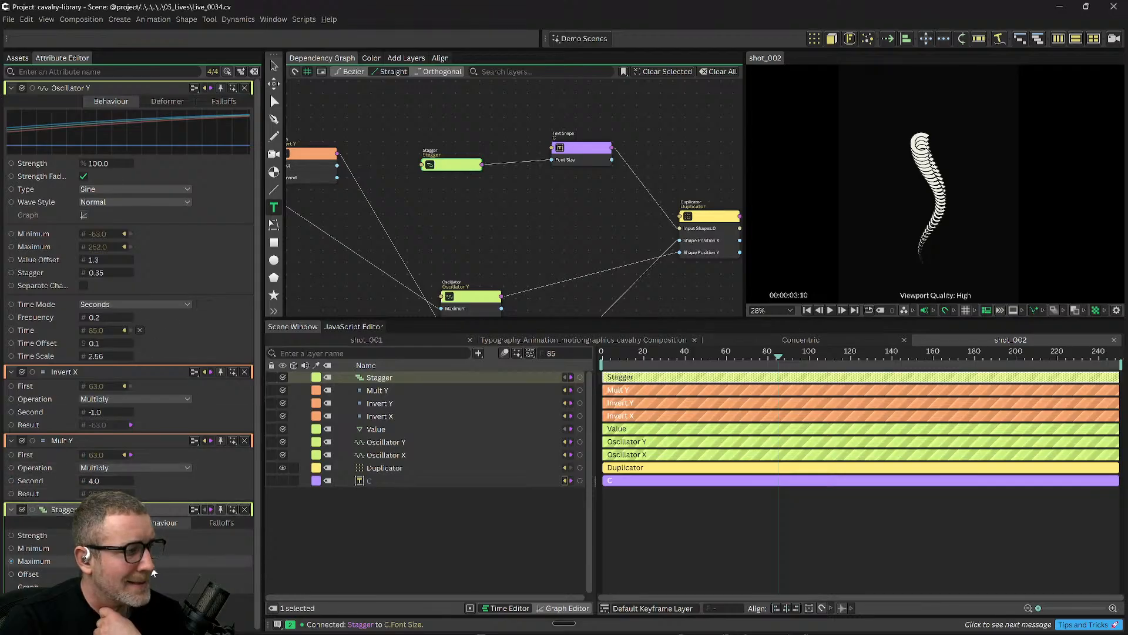
Try different Minimum and Maximum values on the Stagger, including a Minimum of 0, to compare the size range.
{"action": "left_click_drag", "start_coordinate": [107, 548], "coordinate": [183, 542]}
{"action": "left_click_drag", "start_coordinate": [107, 561], "coordinate": [197, 557]}
{"action": "mouse_move", "coordinate": [108, 560]}
{"action": "left_mouse_down"}
{"action": "mouse_move", "coordinate": [158, 562]}
{"action": "mouse_move", "coordinate": [110, 561]}
{"action": "left_mouse_up"}
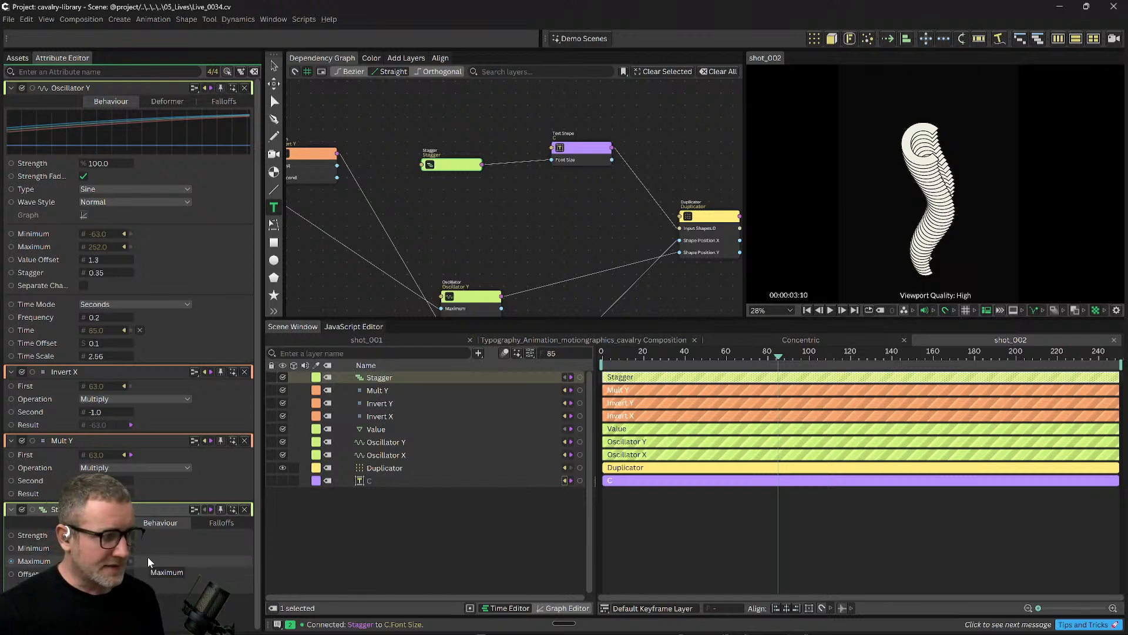
{"action": "key", "text": "Return"}
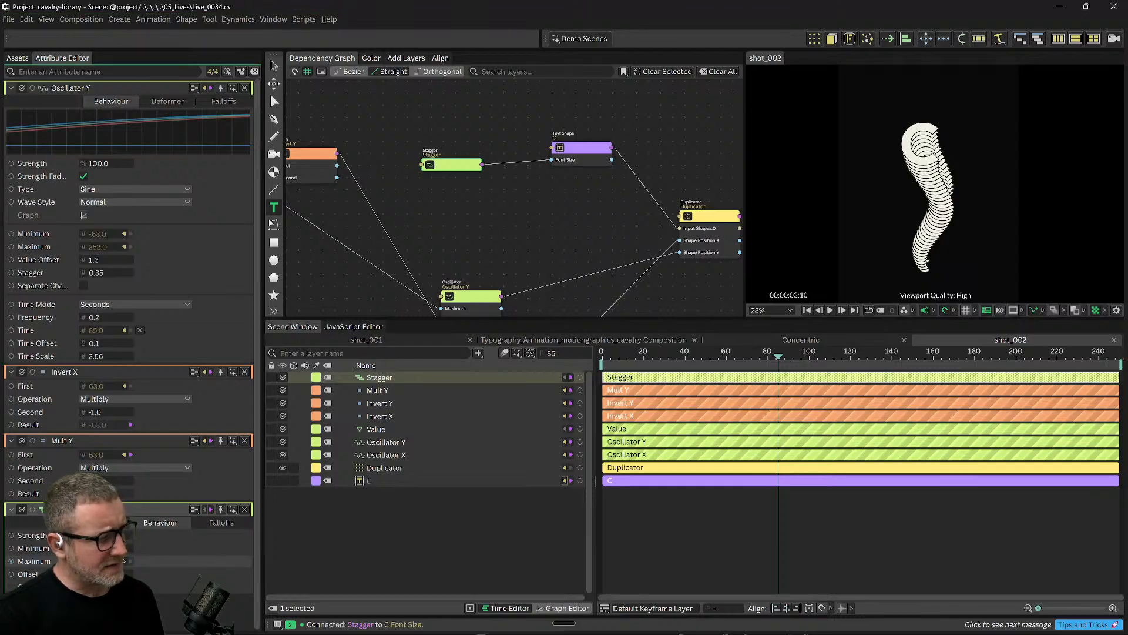
{"action": "key", "text": "Return"}
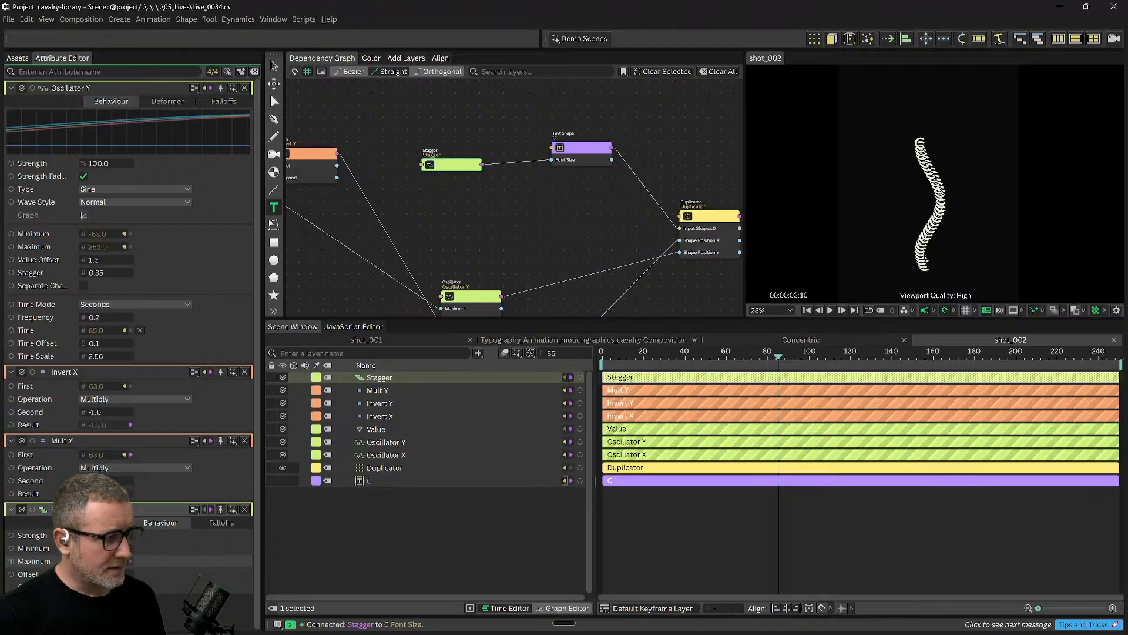
{"action": "type", "text": "0"}
{"action": "key", "text": "Return"}
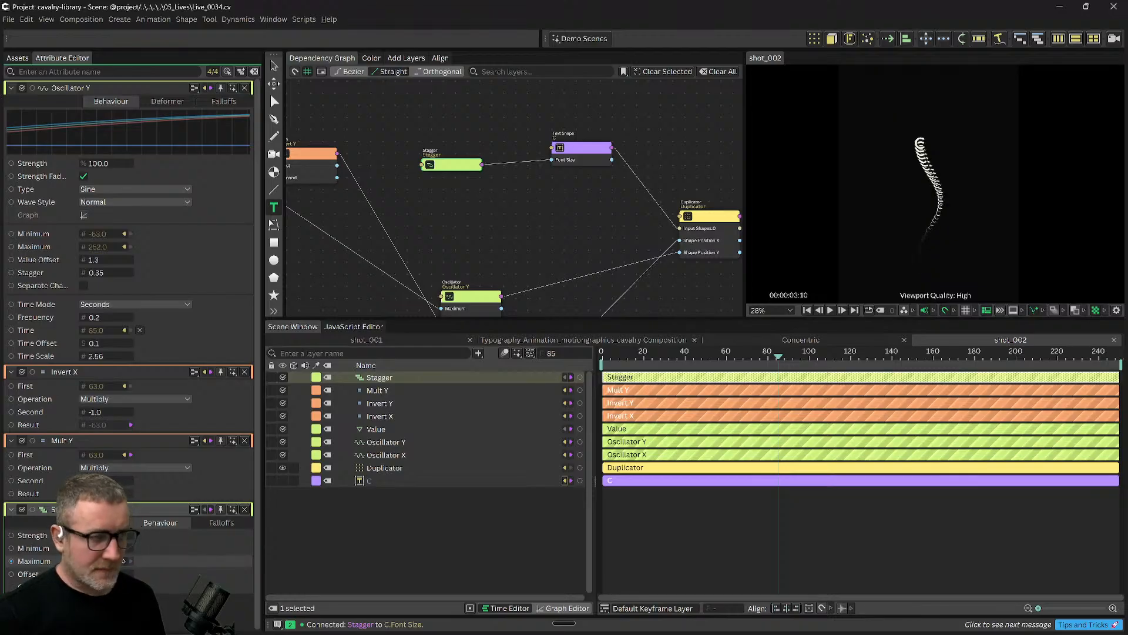
Adjust the Stagger's size range to enlarge the copies of C along the whole trail.
{"action": "left_click_drag", "start_coordinate": [107, 548], "coordinate": [77, 550]}
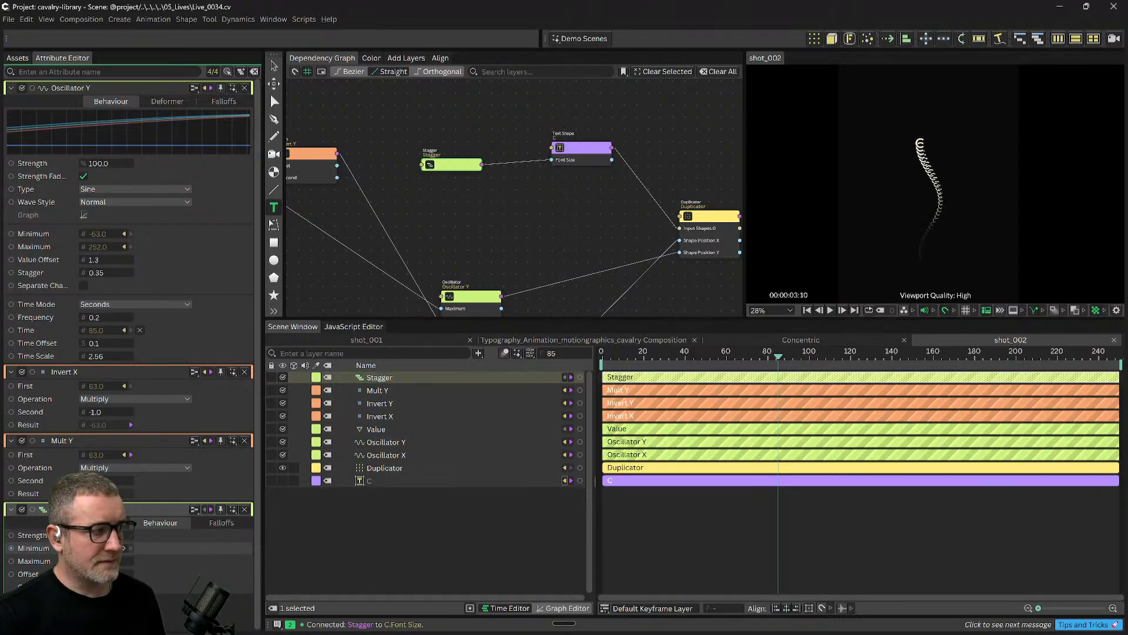
{"action": "mouse_move", "coordinate": [219, 548]}
{"action": "left_mouse_down"}
{"action": "mouse_move", "coordinate": [265, 541]}
{"action": "mouse_move", "coordinate": [214, 548]}
{"action": "left_mouse_up"}
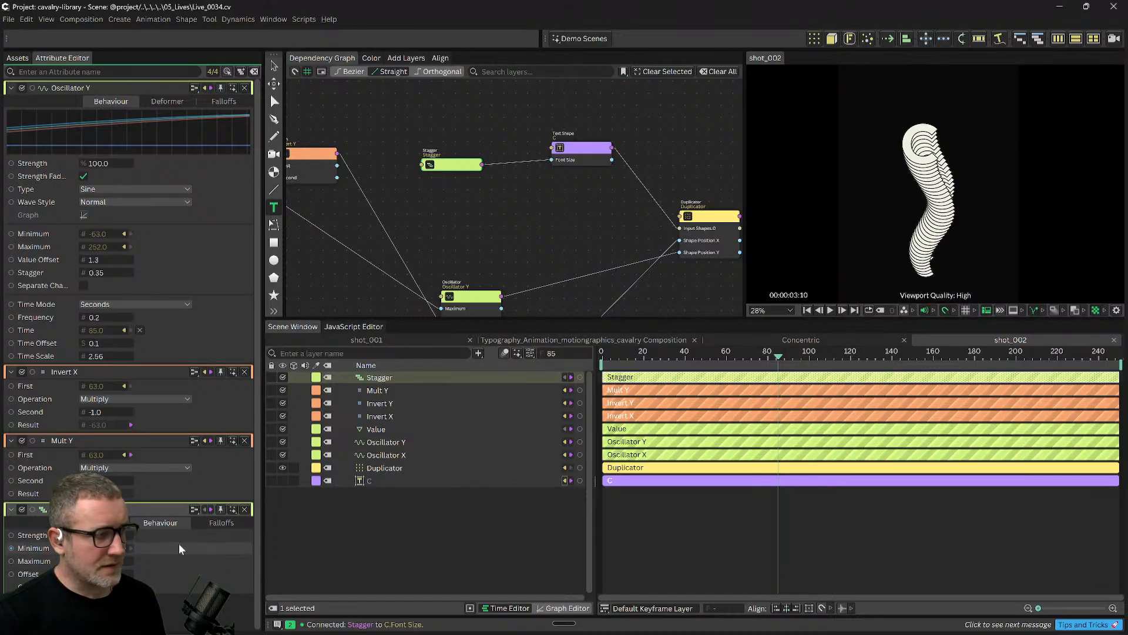
{"action": "left_click_drag", "start_coordinate": [106, 547], "coordinate": [2, 529]}
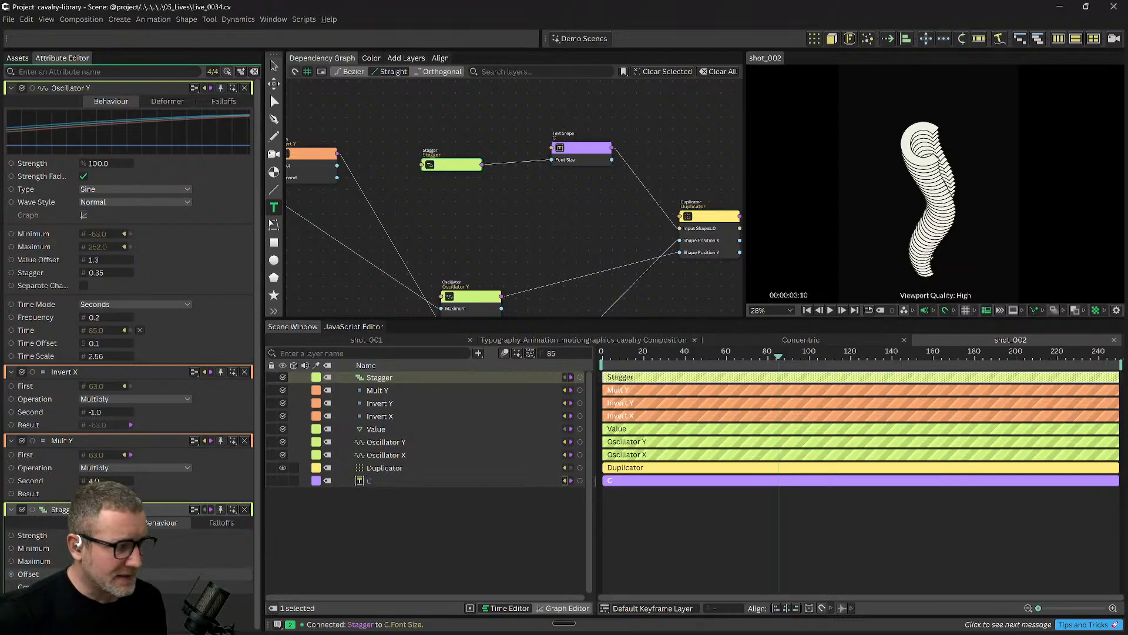
Try lower Strength values on the Stagger to compare the effect on the letter size.
{"action": "left_click_drag", "start_coordinate": [118, 536], "coordinate": [44, 540]}
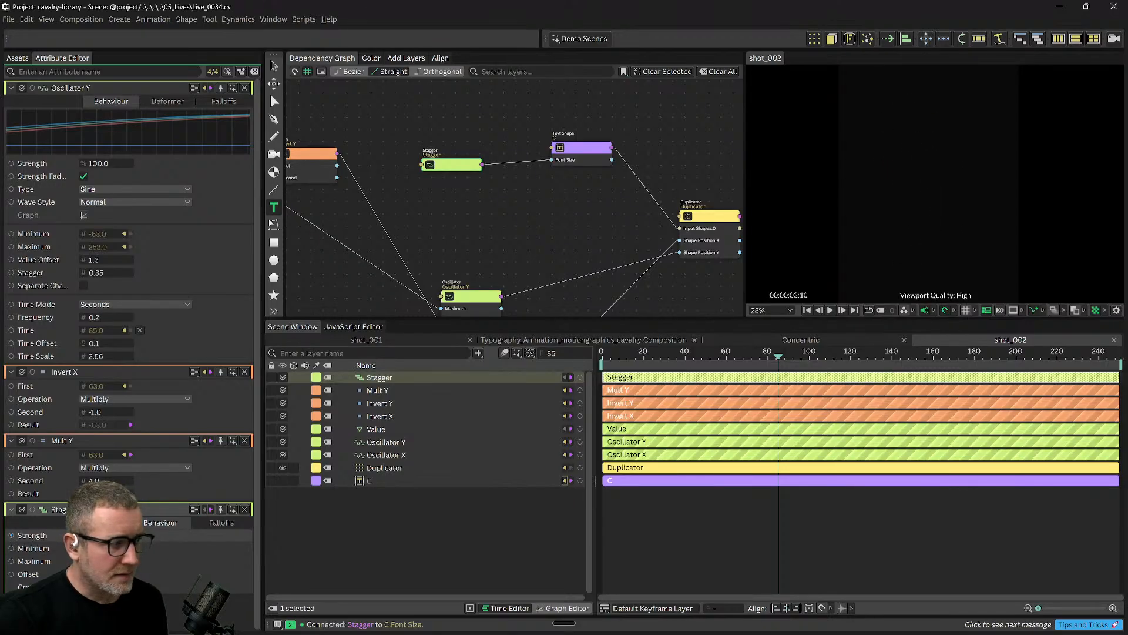
{"action": "key", "text": "Return"}
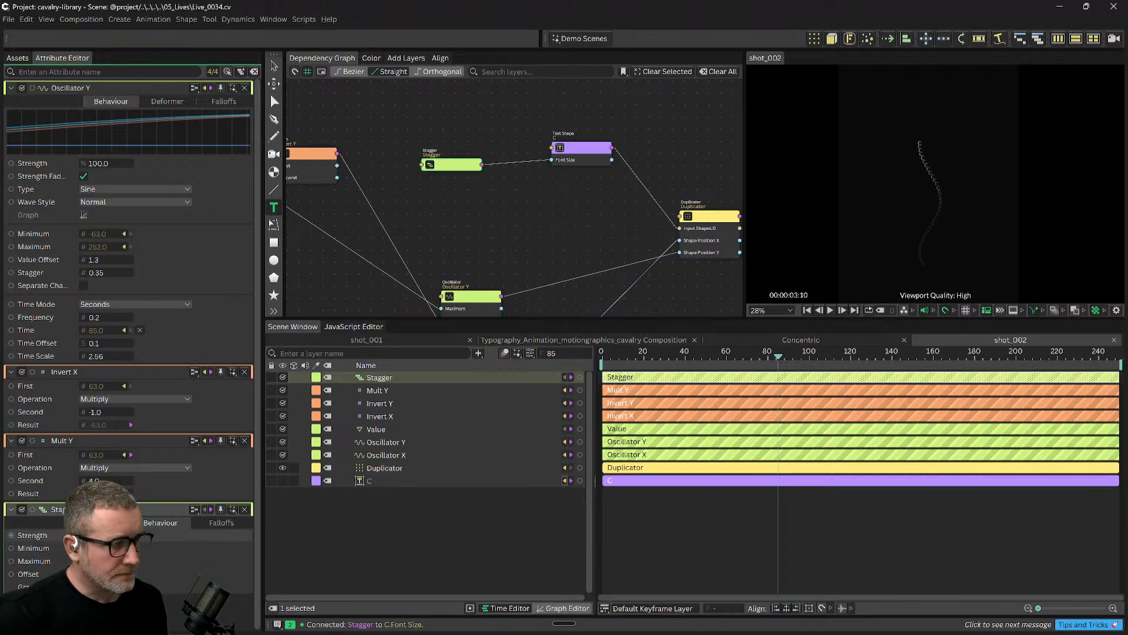
{"action": "key", "text": "Return"}
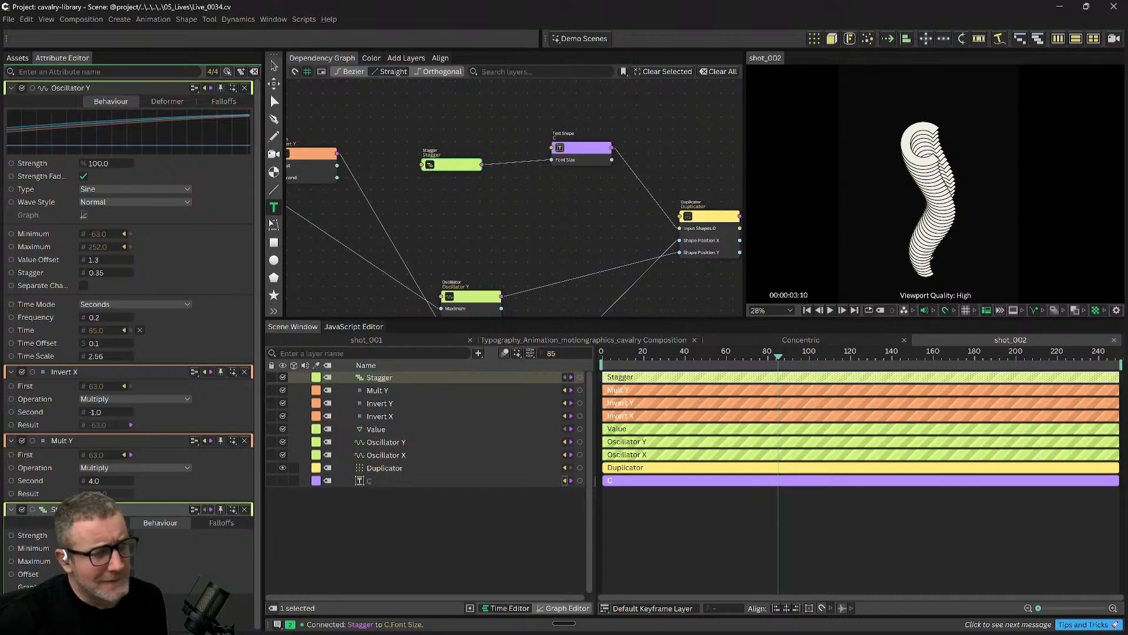
Fine-tune the Stagger's Minimum and Maximum for slightly larger letters at both ends of the trail, and clear the selection.
{"action": "left_click_drag", "start_coordinate": [106, 560], "coordinate": [61, 565]}
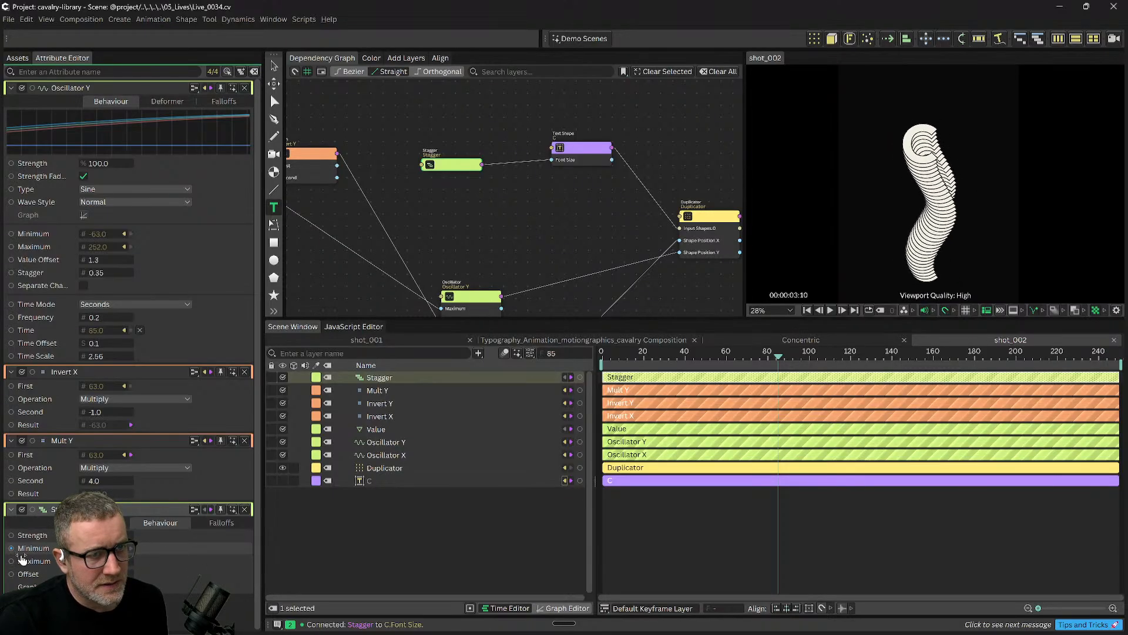
{"action": "mouse_move", "coordinate": [121, 549]}
{"action": "left_mouse_down"}
{"action": "mouse_move", "coordinate": [230, 566]}
{"action": "mouse_move", "coordinate": [120, 562]}
{"action": "left_mouse_up"}
{"action": "left_click", "coordinate": [403, 513]}
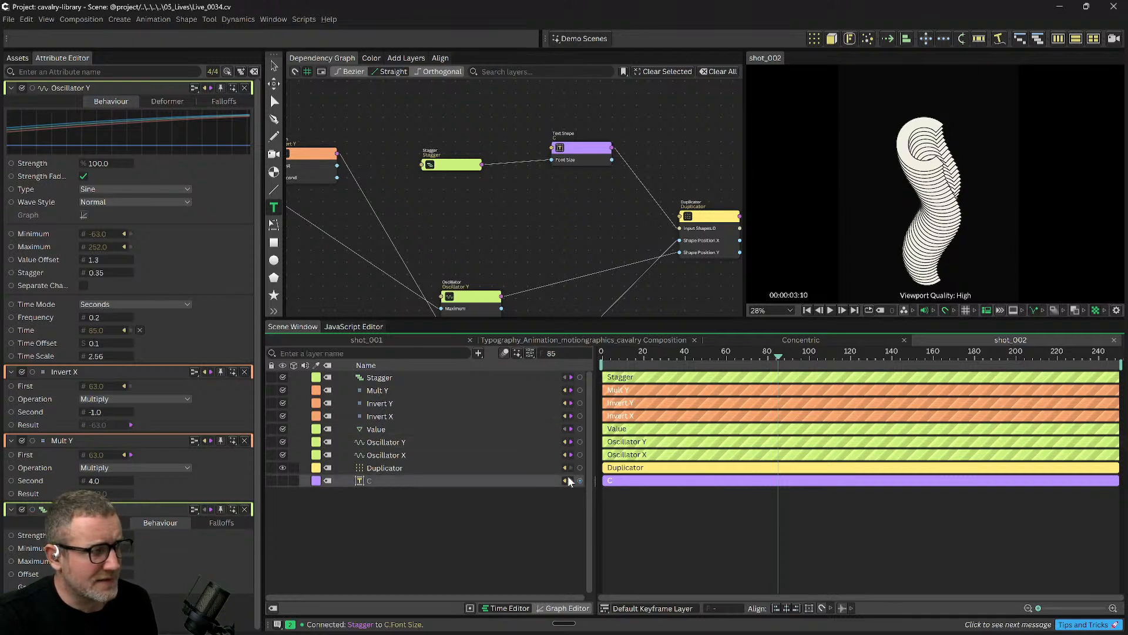
{"action": "scroll", "coordinate": [571, 180], "scroll_direction": "down", "scroll_amount": 4}
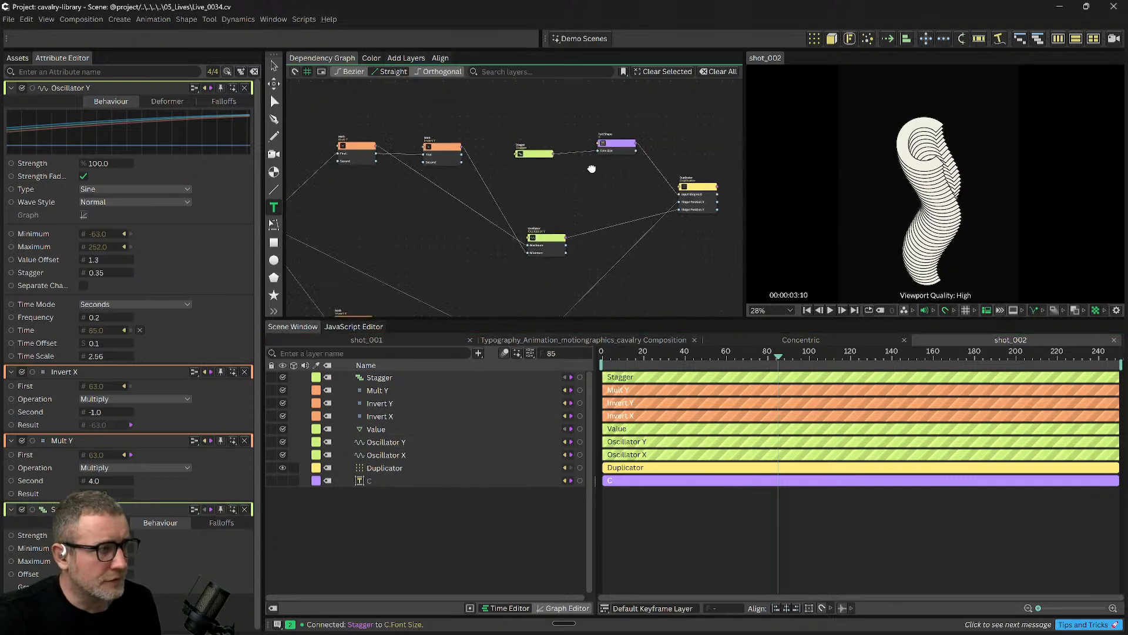
Duplicate Oscillator X, rename the copy as Oscillator StMin, and connect it to the Stagger's Minimum.
{"action": "left_click_drag", "start_coordinate": [570, 180], "coordinate": [665, 110]}
{"action": "mouse_move", "coordinate": [496, 612]}
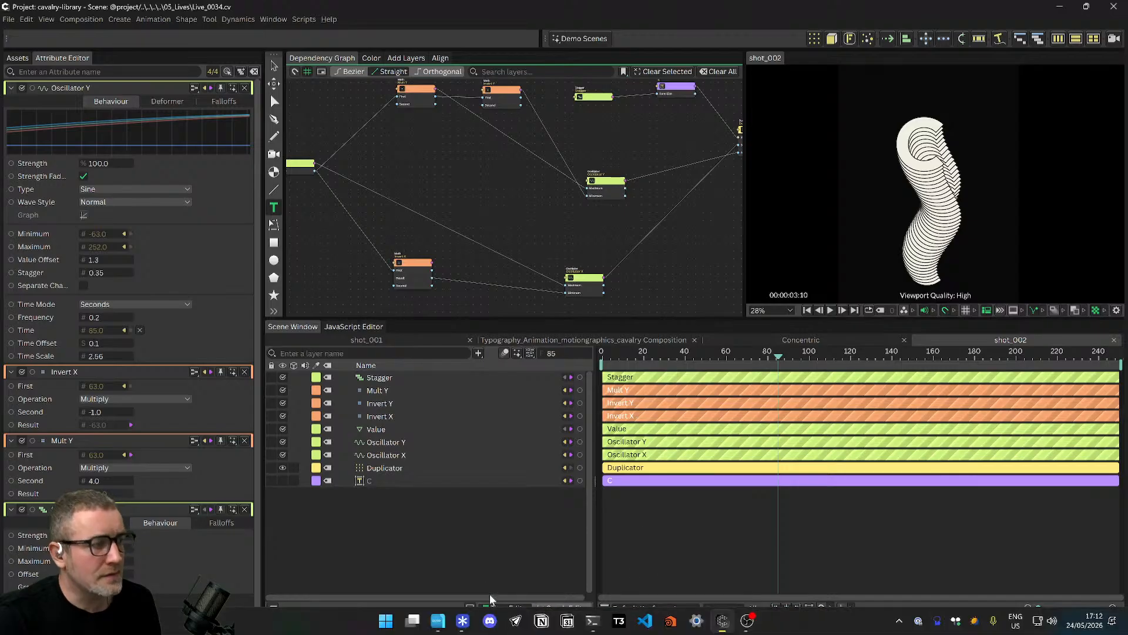
{"action": "left_click", "coordinate": [386, 455]}
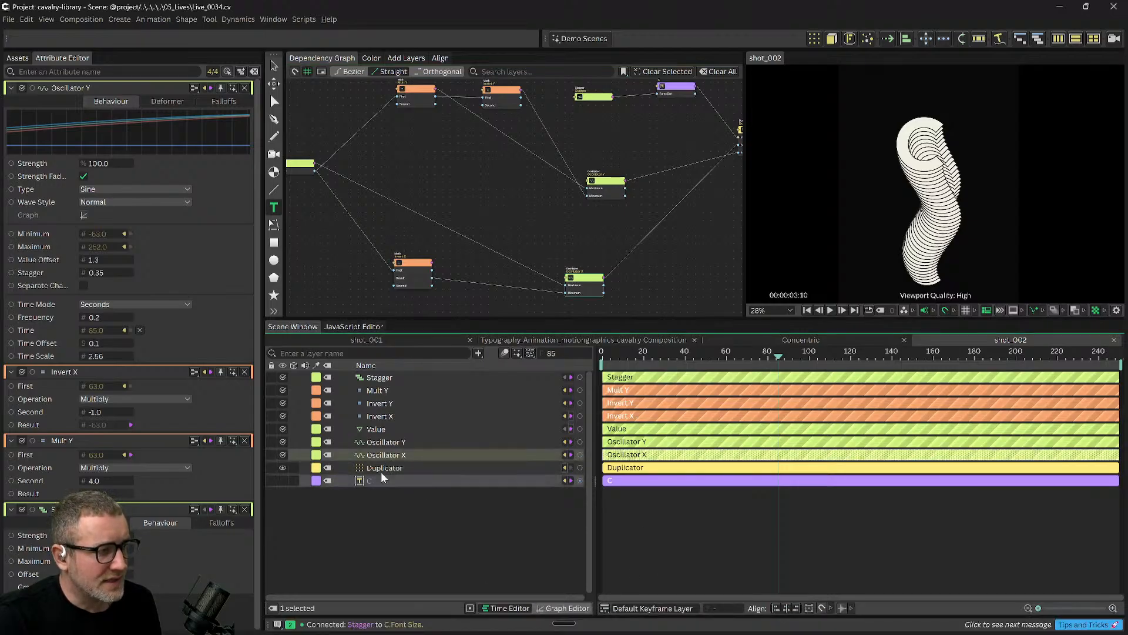
{"action": "key", "text": "ctrl+d"}
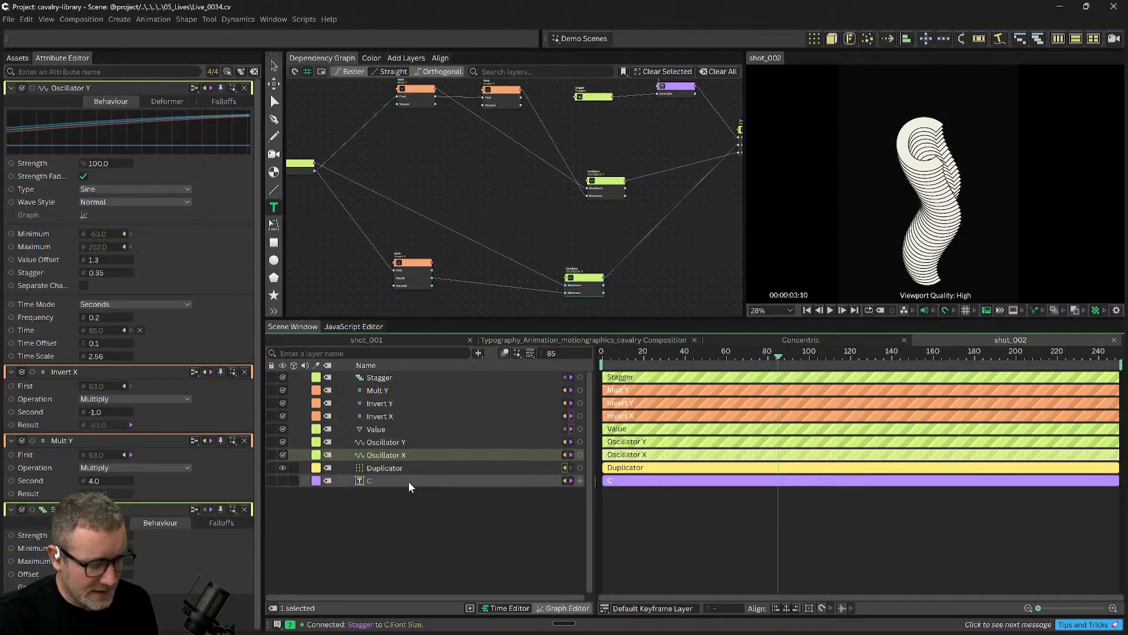
{"action": "left_click_drag", "start_coordinate": [389, 455], "coordinate": [403, 371]}
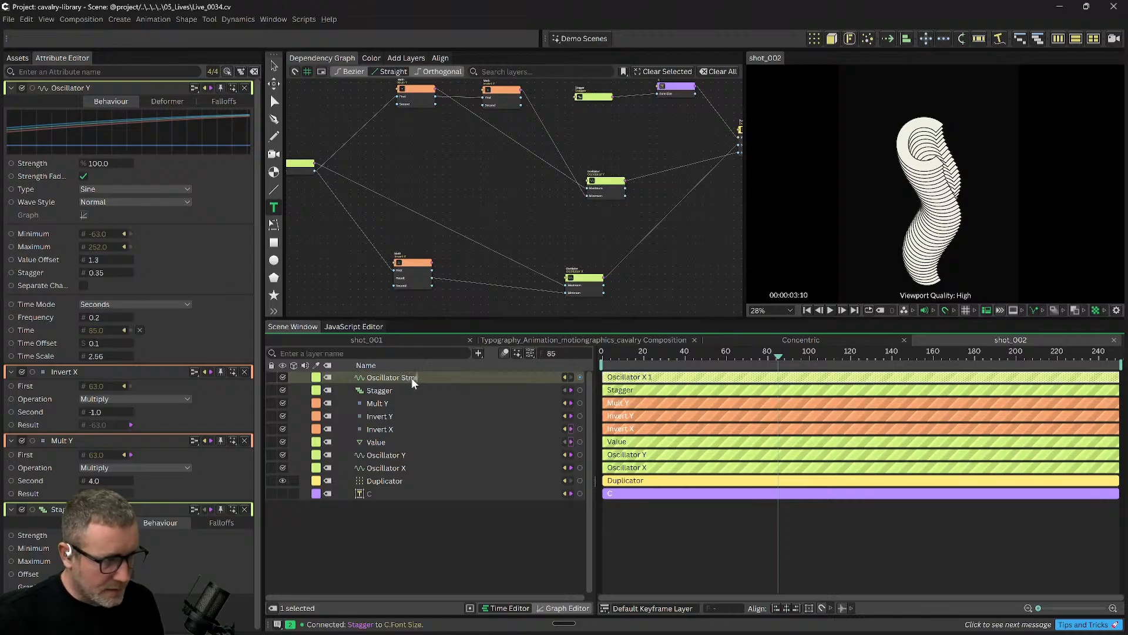
{"action": "type", "text": "in"}
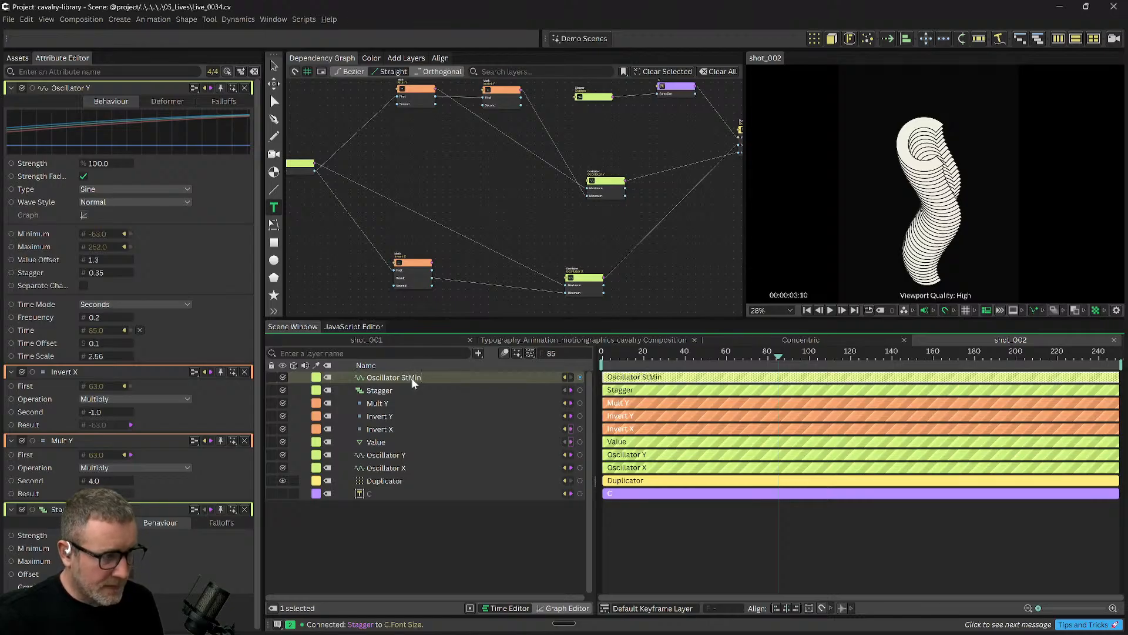
{"action": "left_click_drag", "start_coordinate": [580, 377], "coordinate": [393, 393]}
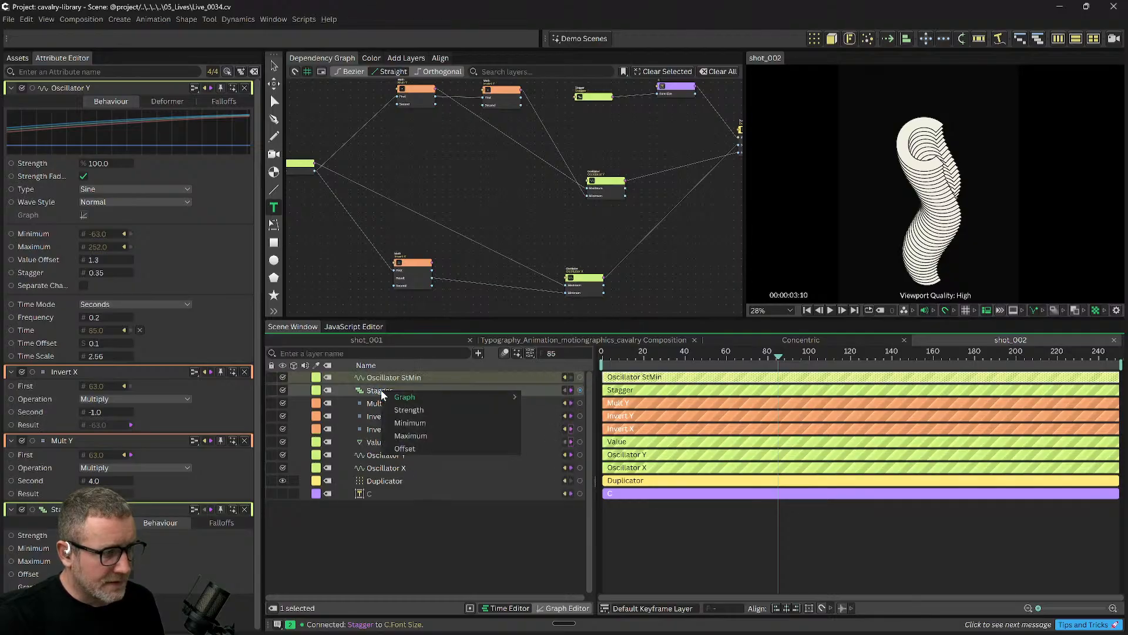
{"action": "left_click", "coordinate": [421, 422]}
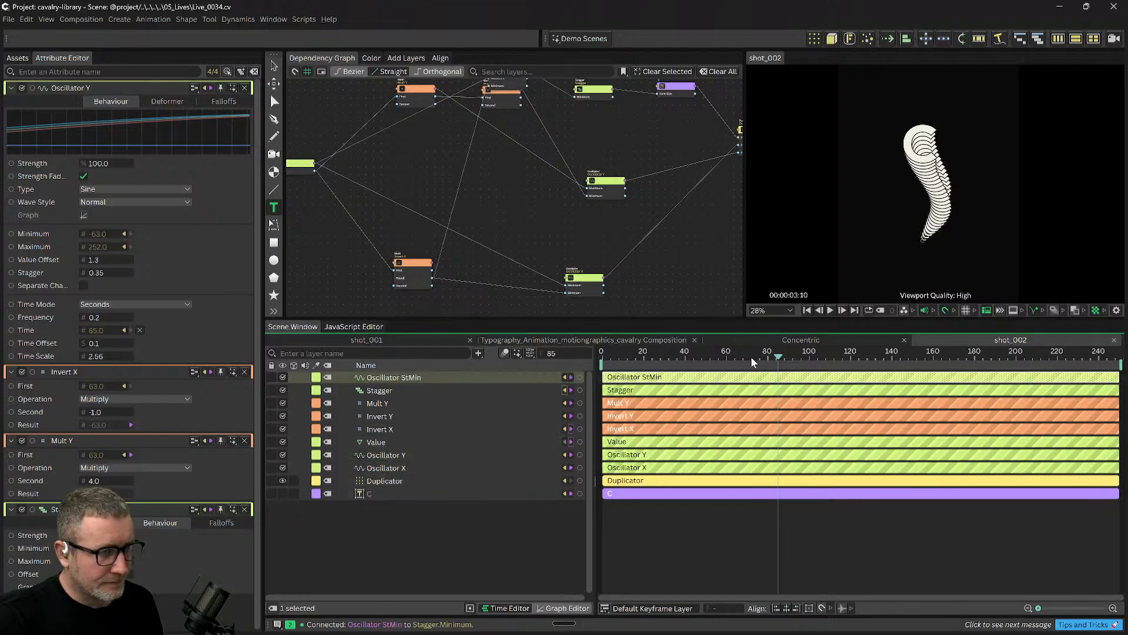
Spread the Oscillator StMin, Invert X and Value nodes apart in the dependency graph to make their connections readable.
{"action": "scroll", "coordinate": [594, 283], "scroll_direction": "down", "scroll_amount": 1}
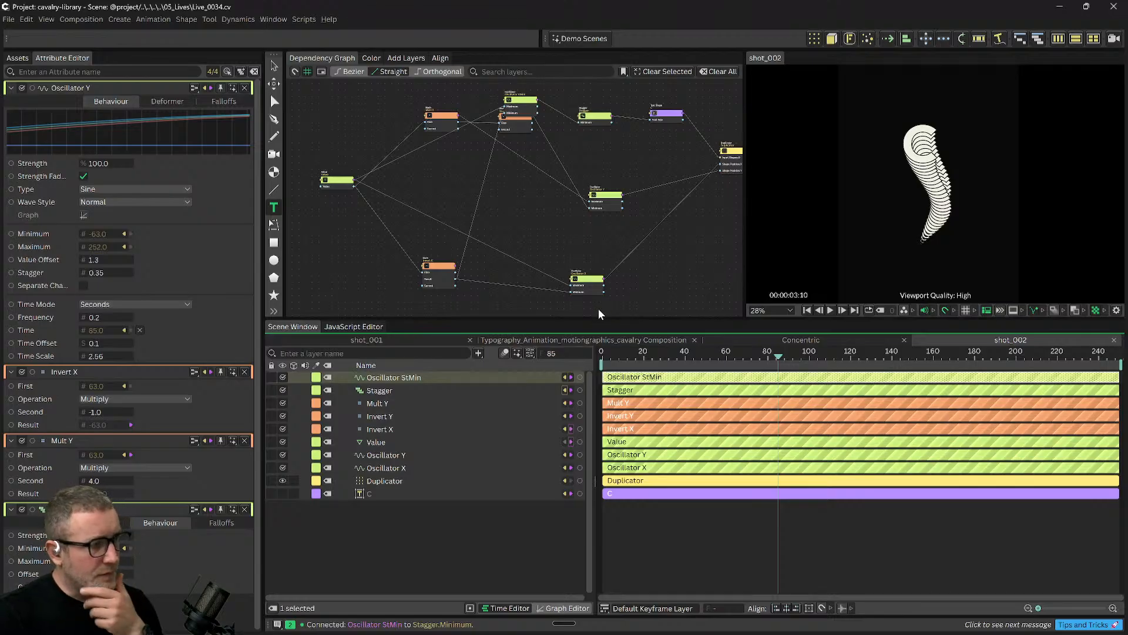
{"action": "scroll", "coordinate": [590, 262], "scroll_direction": "down", "scroll_amount": 2}
{"action": "left_click_drag", "start_coordinate": [536, 184], "coordinate": [608, 236]}
{"action": "left_click_drag", "start_coordinate": [605, 177], "coordinate": [645, 222]}
{"action": "left_click", "coordinate": [602, 274]}
{"action": "left_click_drag", "start_coordinate": [612, 261], "coordinate": [563, 260]}
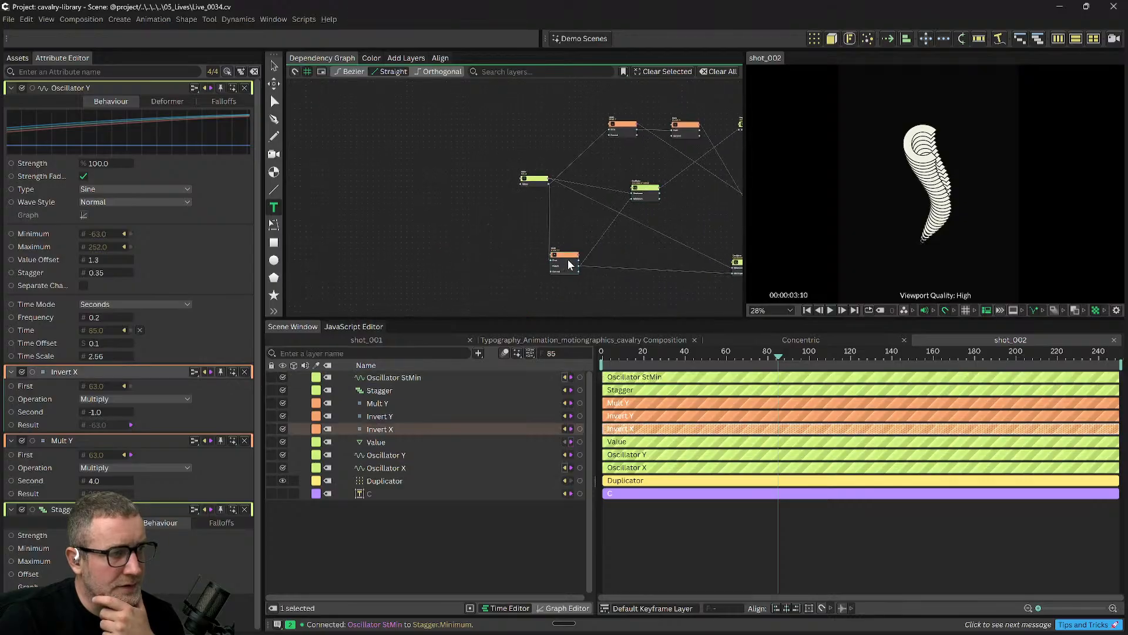
{"action": "left_click_drag", "start_coordinate": [522, 181], "coordinate": [428, 180]}
{"action": "scroll", "coordinate": [654, 198], "scroll_direction": "up", "scroll_amount": 3}
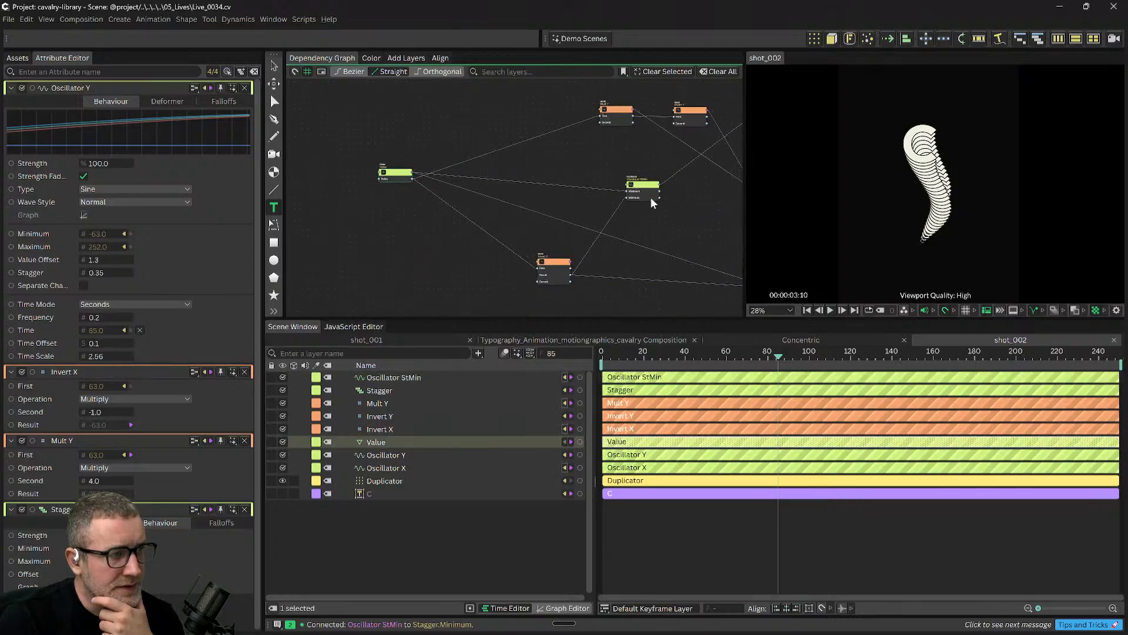
{"action": "left_click", "coordinate": [617, 192]}
{"action": "left_click_drag", "start_coordinate": [682, 231], "coordinate": [590, 204]}
{"action": "scroll", "coordinate": [579, 137], "scroll_direction": "down", "scroll_amount": 1}
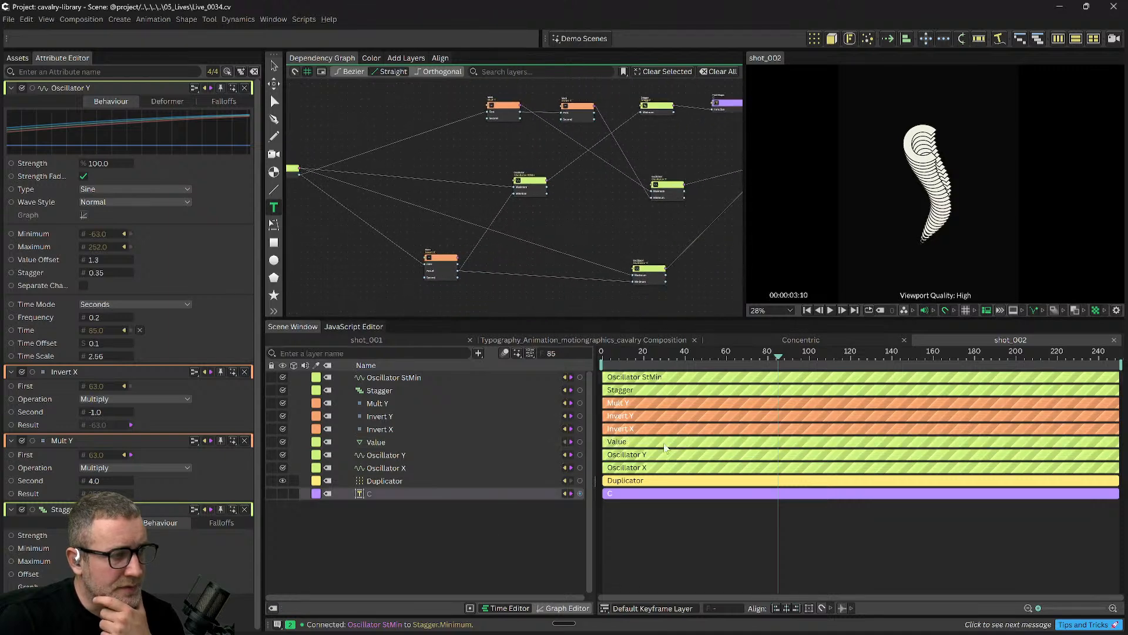
Scrub the timeline to frame 86 to preview the varying letter size, and shift the Invert X node farther from Oscillator StMin.
{"action": "left_click_drag", "start_coordinate": [661, 358], "coordinate": [781, 371]}
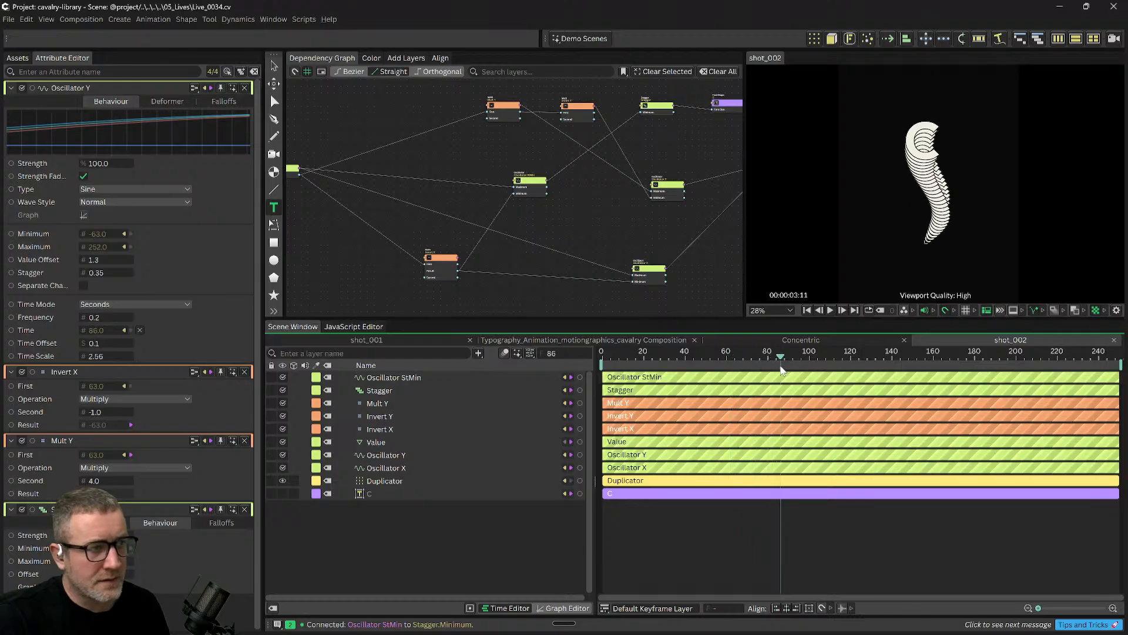
{"action": "scroll", "coordinate": [588, 221], "scroll_direction": "down", "scroll_amount": 1}
{"action": "left_click_drag", "start_coordinate": [587, 221], "coordinate": [649, 239]}
{"action": "left_click_drag", "start_coordinate": [520, 267], "coordinate": [492, 266]}
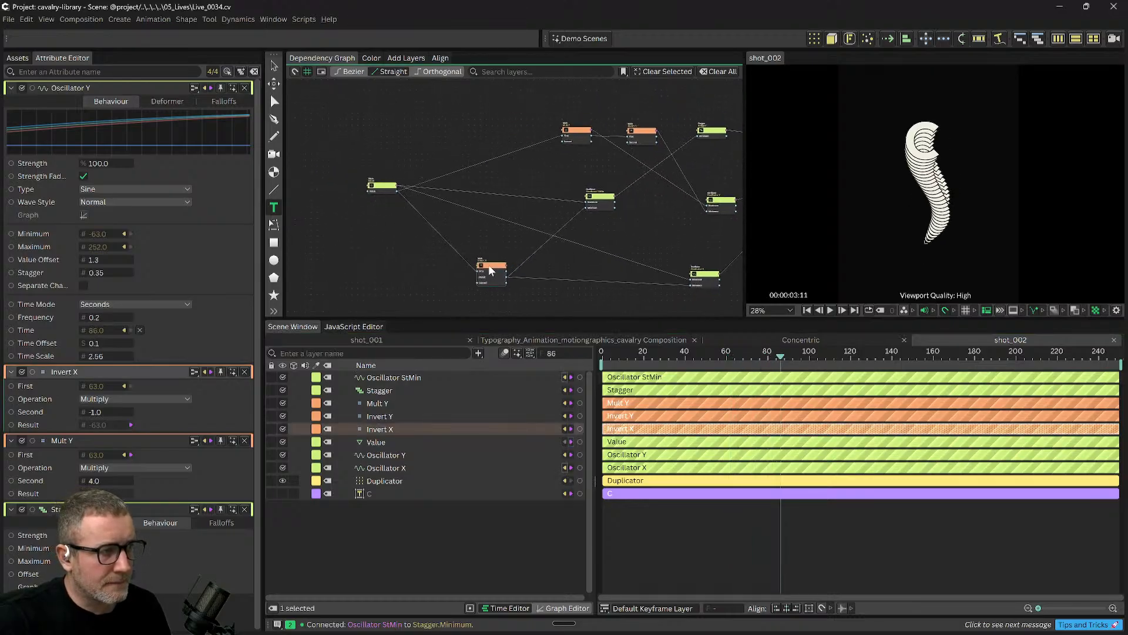
{"action": "scroll", "coordinate": [619, 222], "scroll_direction": "down", "scroll_amount": 1}
Inspect the attributes of Oscillator StMin and the Stagger while scrubbing to frame 0 and on to frame 86.
{"action": "left_click", "coordinate": [390, 377]}
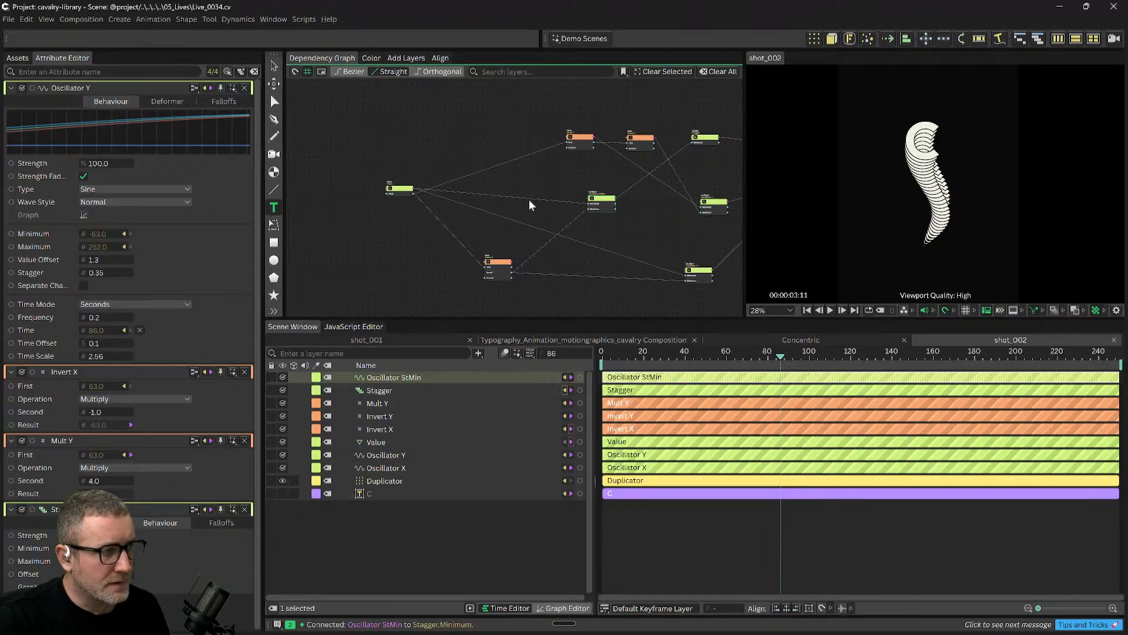
{"action": "left_click", "coordinate": [603, 203]}
{"action": "left_click_drag", "start_coordinate": [714, 356], "coordinate": [573, 366]}
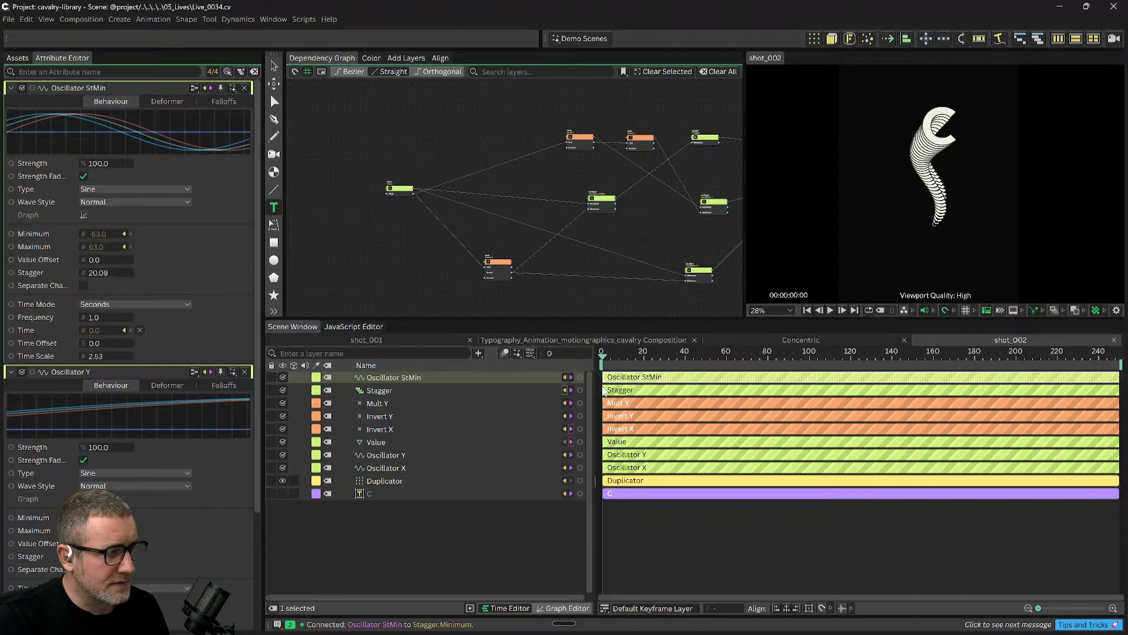
{"action": "left_click_drag", "start_coordinate": [664, 214], "coordinate": [586, 242]}
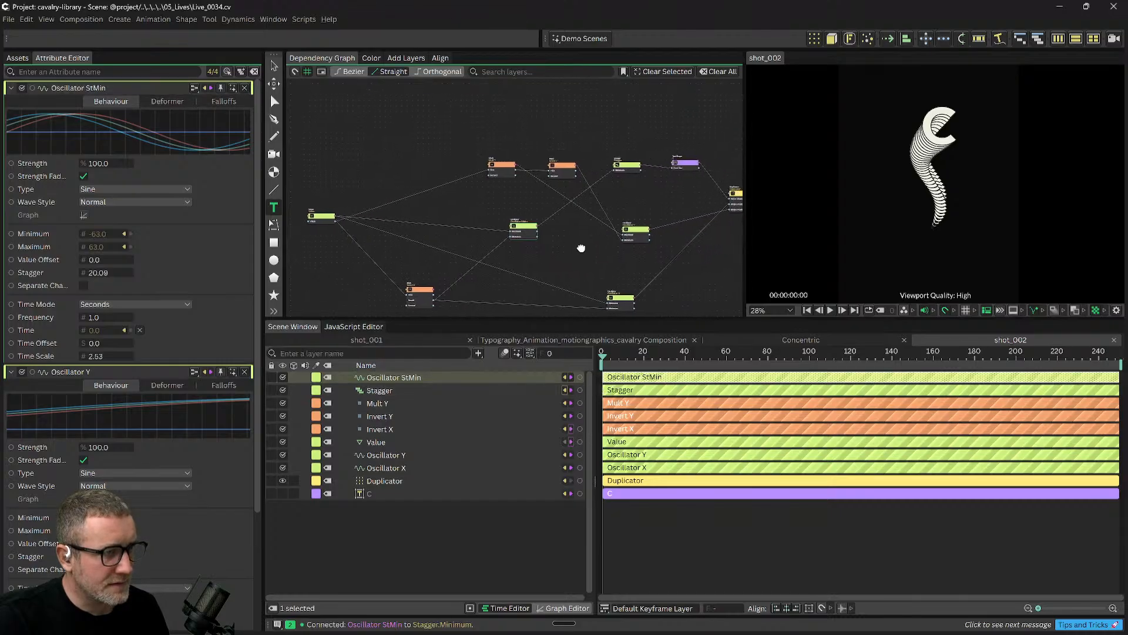
{"action": "scroll", "coordinate": [615, 186], "scroll_direction": "up", "scroll_amount": 2}
{"action": "left_click", "coordinate": [630, 160]}
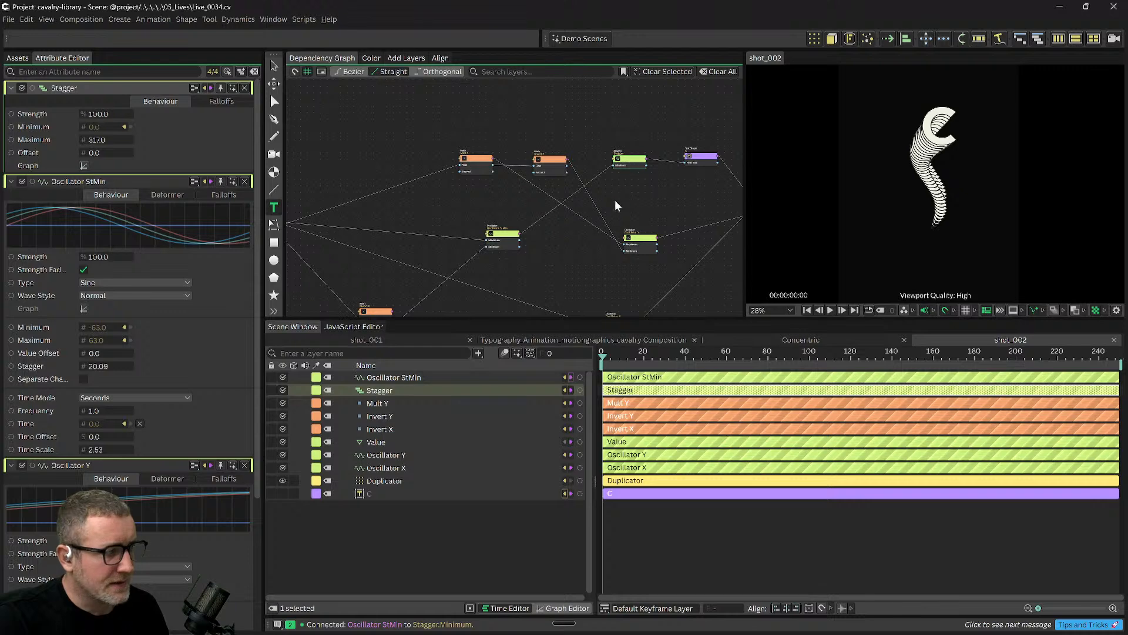
{"action": "scroll", "coordinate": [135, 563], "scroll_direction": "down", "scroll_amount": 6}
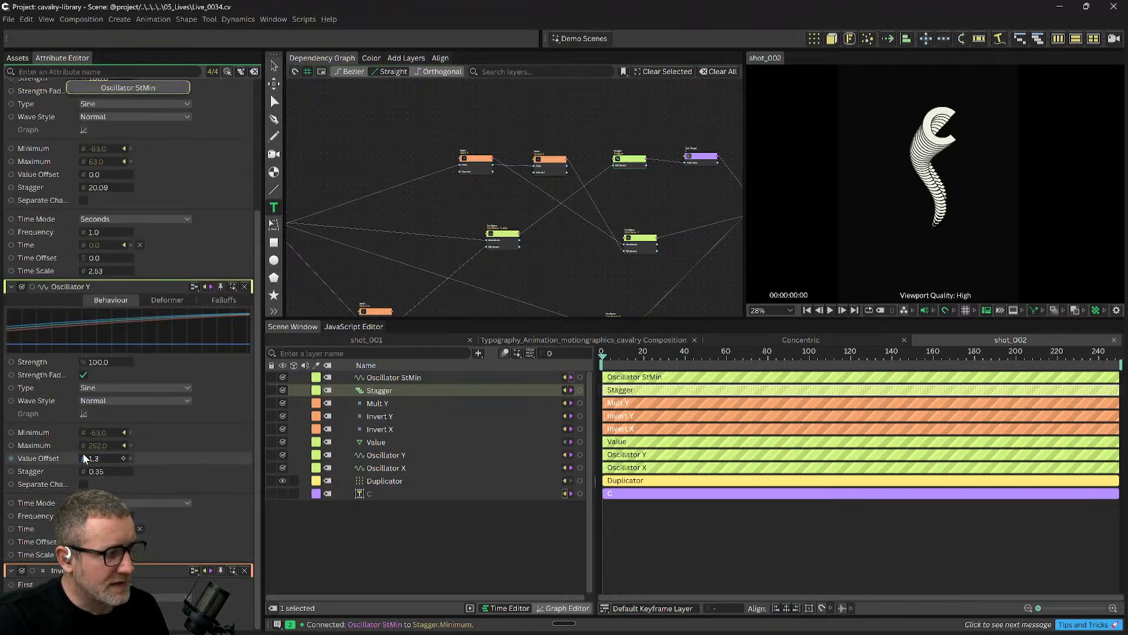
{"action": "scroll", "coordinate": [141, 456], "scroll_direction": "up", "scroll_amount": 6}
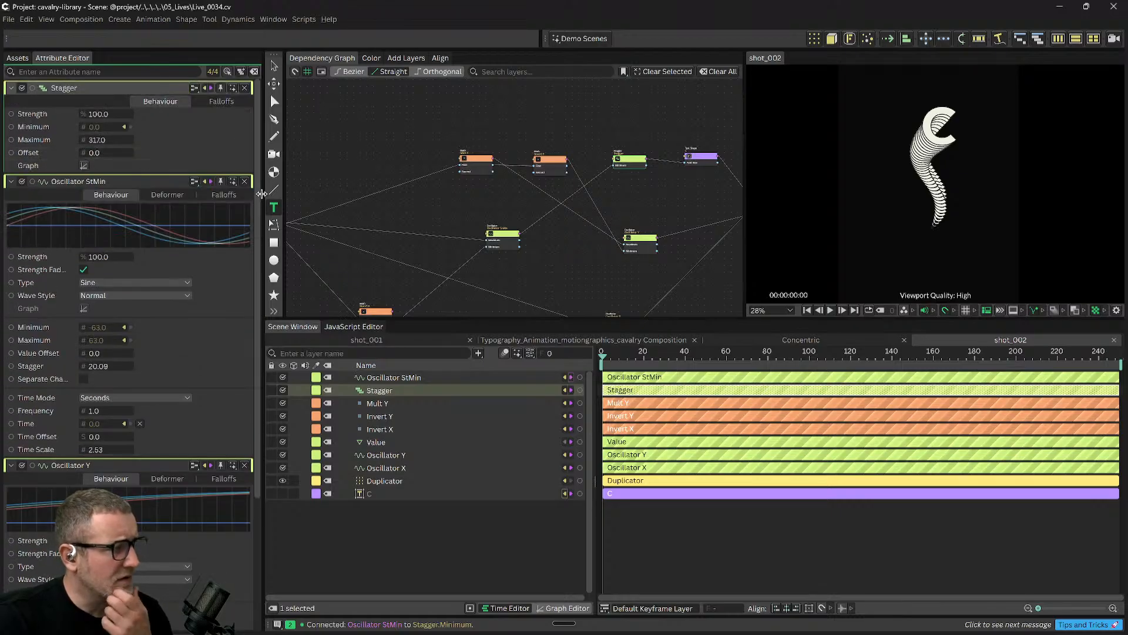
{"action": "left_click_drag", "start_coordinate": [644, 358], "coordinate": [781, 374]}
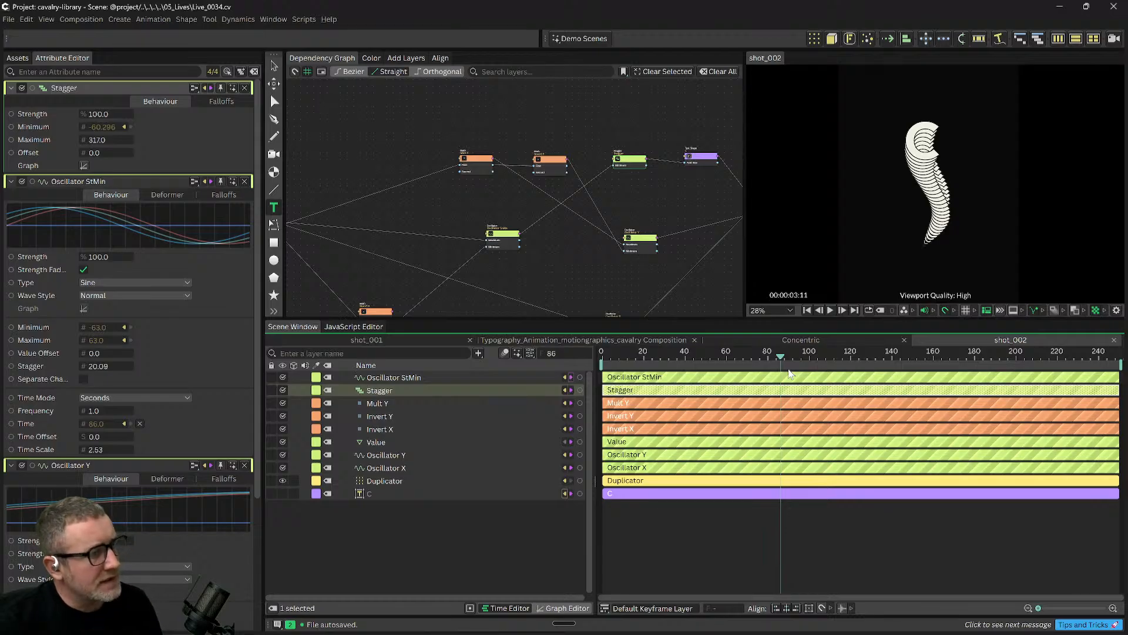
{"action": "left_click_drag", "start_coordinate": [347, 141], "coordinate": [551, 171]}
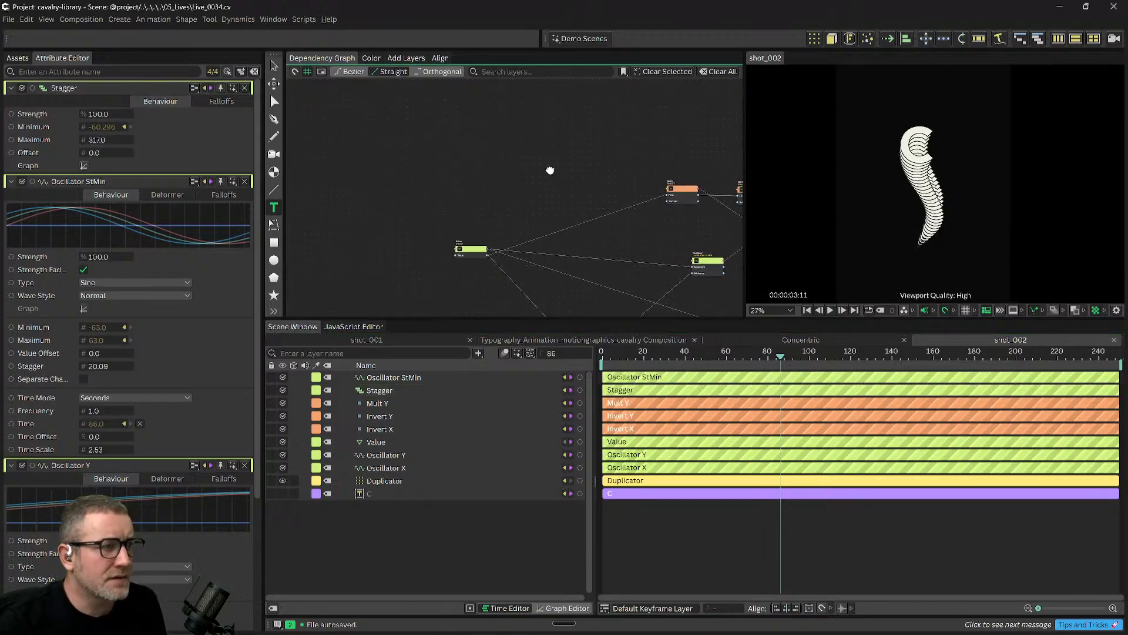
{"action": "double_click", "coordinate": [550, 170]}
{"action": "type", "text": "fit"}
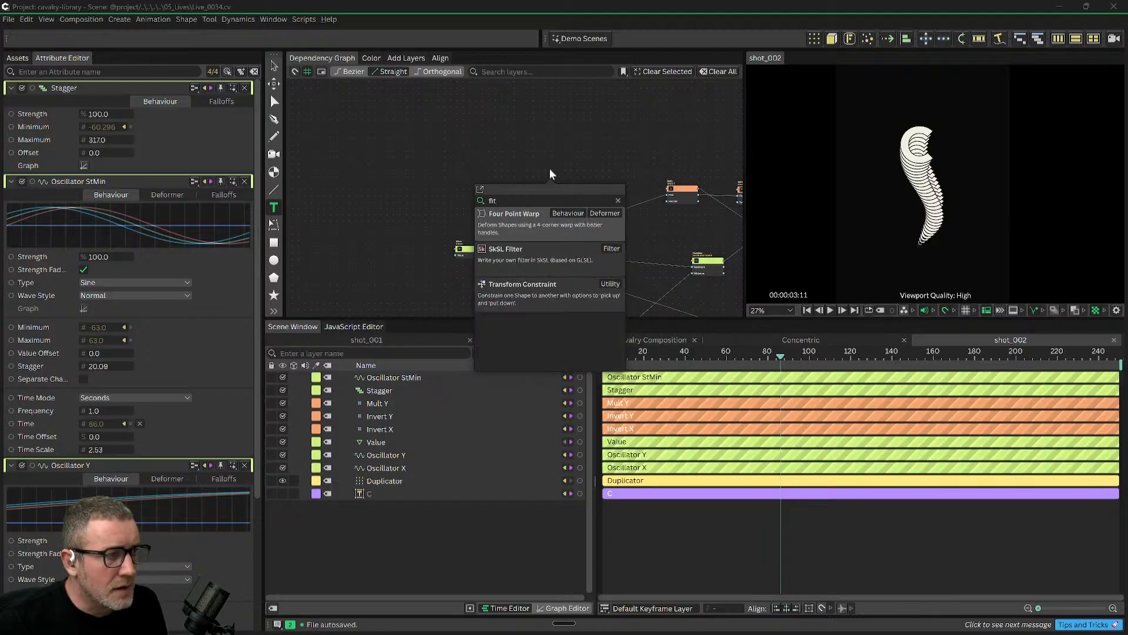
{"action": "key", "text": "Escape"}
Rearrange the Value, Duplicator, C and Stagger nodes to open up space between Oscillator StMin and the Stagger.
{"action": "left_click_drag", "start_coordinate": [559, 164], "coordinate": [548, 157]}
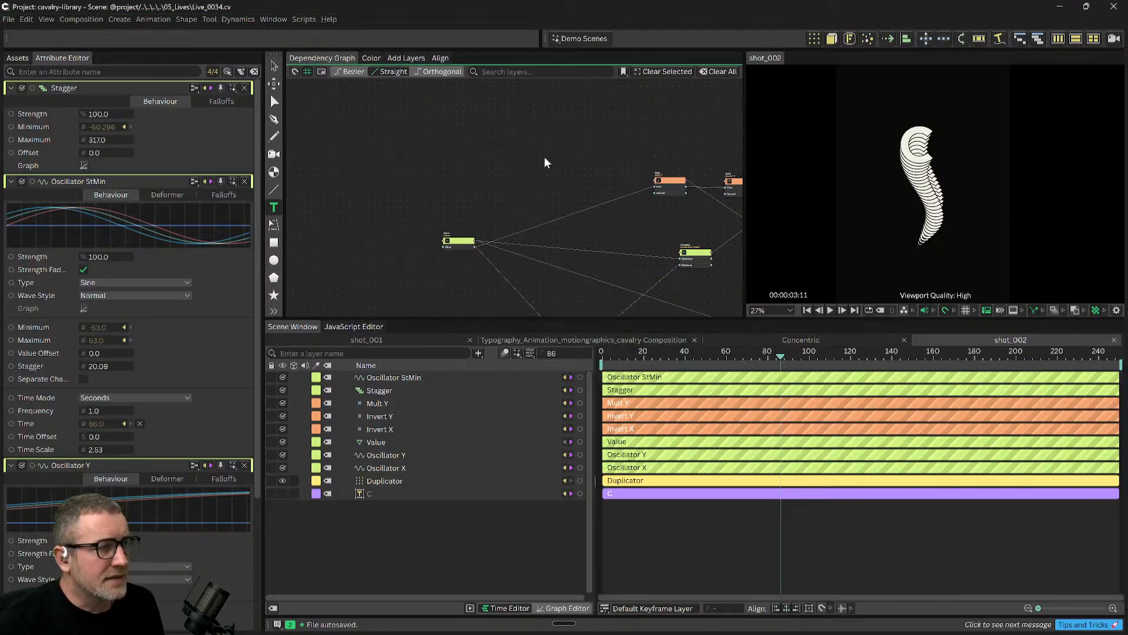
{"action": "left_click_drag", "start_coordinate": [460, 242], "coordinate": [428, 227]}
{"action": "left_click_drag", "start_coordinate": [555, 159], "coordinate": [553, 161]}
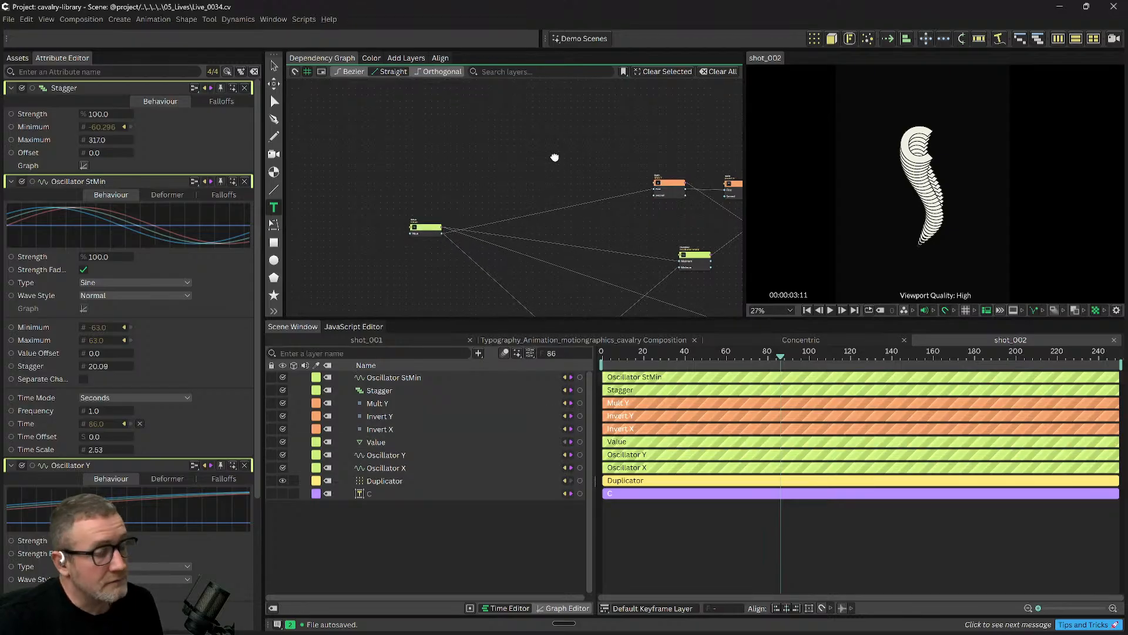
{"action": "left_click_drag", "start_coordinate": [660, 212], "coordinate": [548, 190]}
{"action": "scroll", "coordinate": [578, 196], "scroll_direction": "down", "scroll_amount": 2}
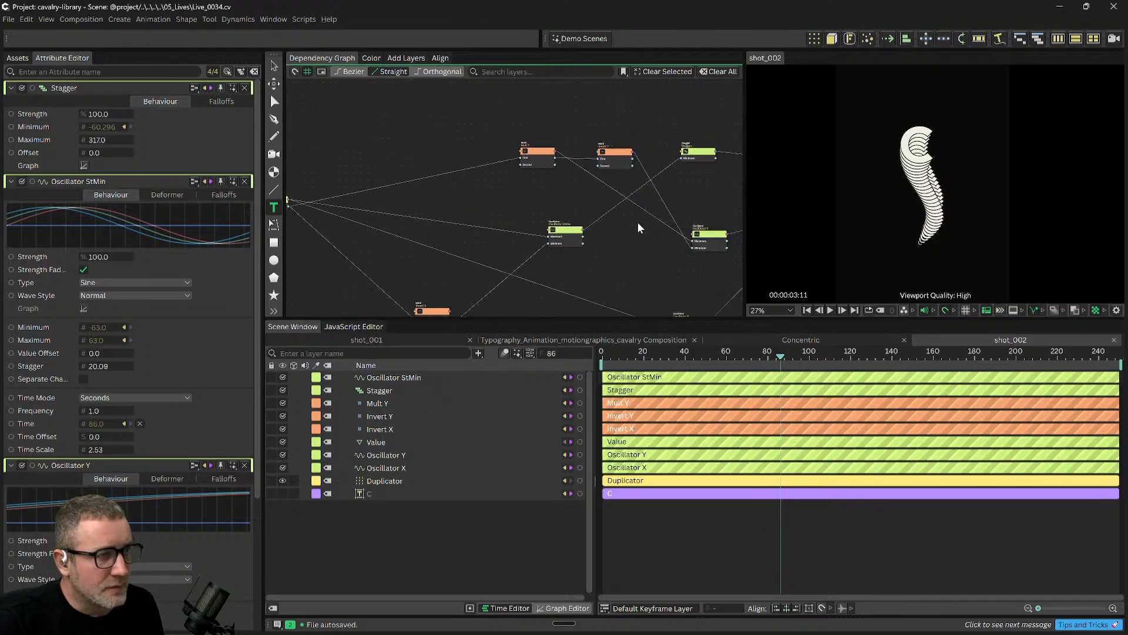
{"action": "left_click_drag", "start_coordinate": [637, 221], "coordinate": [501, 251]}
{"action": "scroll", "coordinate": [679, 170], "scroll_direction": "down", "scroll_amount": 1}
{"action": "mouse_move", "coordinate": [679, 180]}
{"action": "left_mouse_down"}
{"action": "mouse_move", "coordinate": [575, 181]}
{"action": "mouse_move", "coordinate": [682, 196]}
{"action": "left_mouse_up"}
{"action": "left_click_drag", "start_coordinate": [530, 179], "coordinate": [583, 180]}
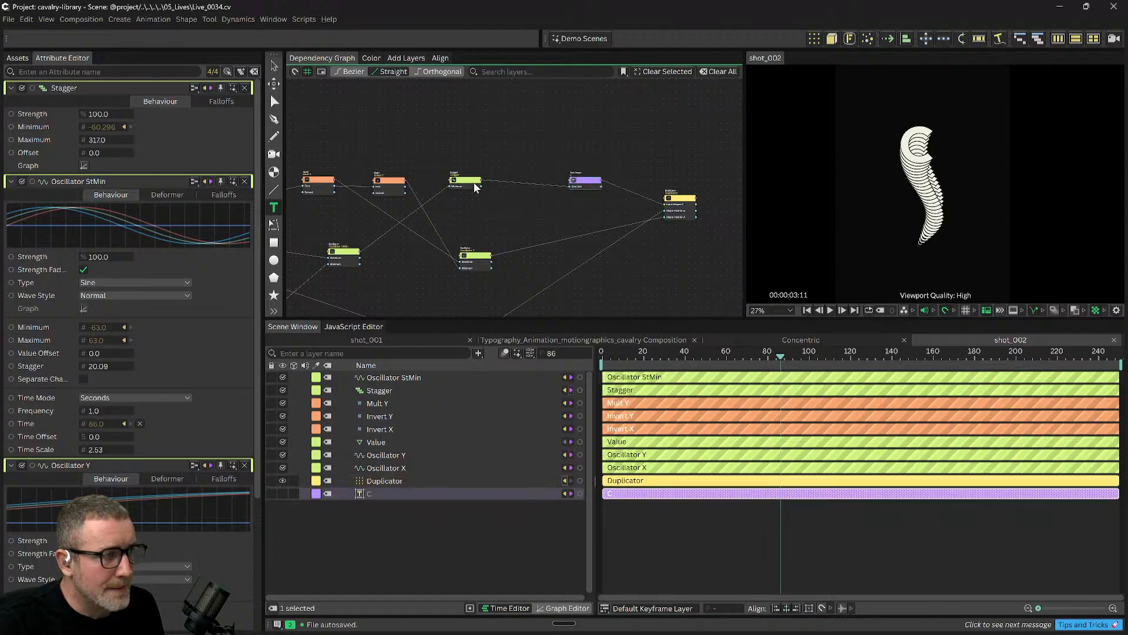
{"action": "left_click_drag", "start_coordinate": [470, 181], "coordinate": [507, 183]}
Add a new Math node in the empty area of the graph above the Invert Y and Stagger nodes.
{"action": "scroll", "coordinate": [503, 183], "scroll_direction": "up", "scroll_amount": 3}
{"action": "scroll", "coordinate": [504, 188], "scroll_direction": "up", "scroll_amount": 1}
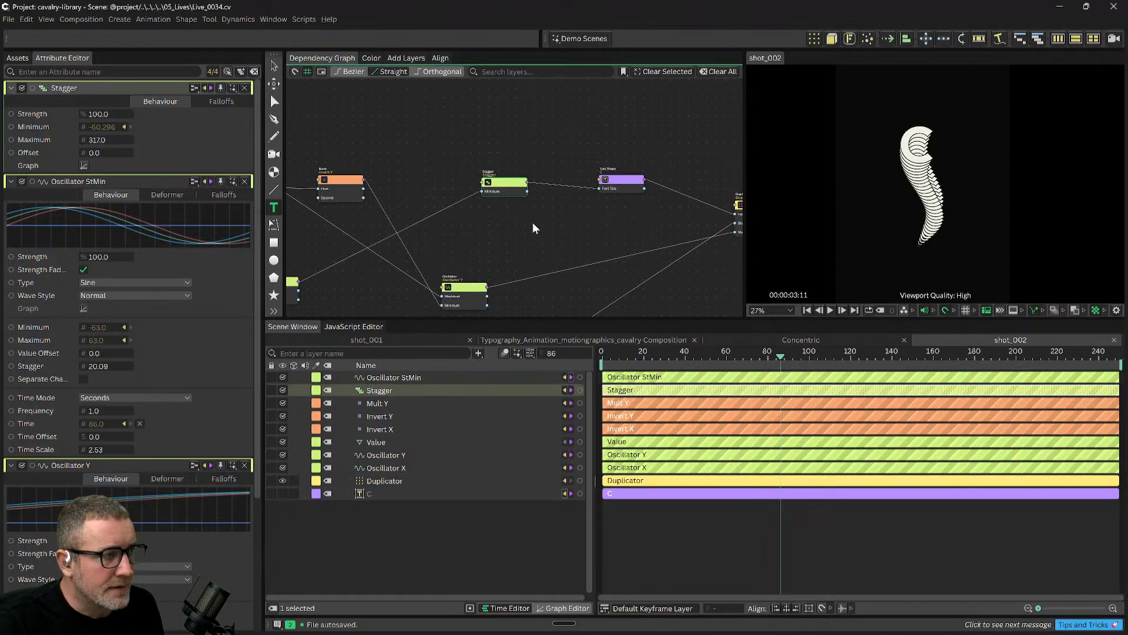
{"action": "left_click_drag", "start_coordinate": [530, 225], "coordinate": [628, 165]}
{"action": "left_click_drag", "start_coordinate": [524, 111], "coordinate": [498, 194]}
{"action": "scroll", "coordinate": [494, 176], "scroll_direction": "down", "scroll_amount": 1}
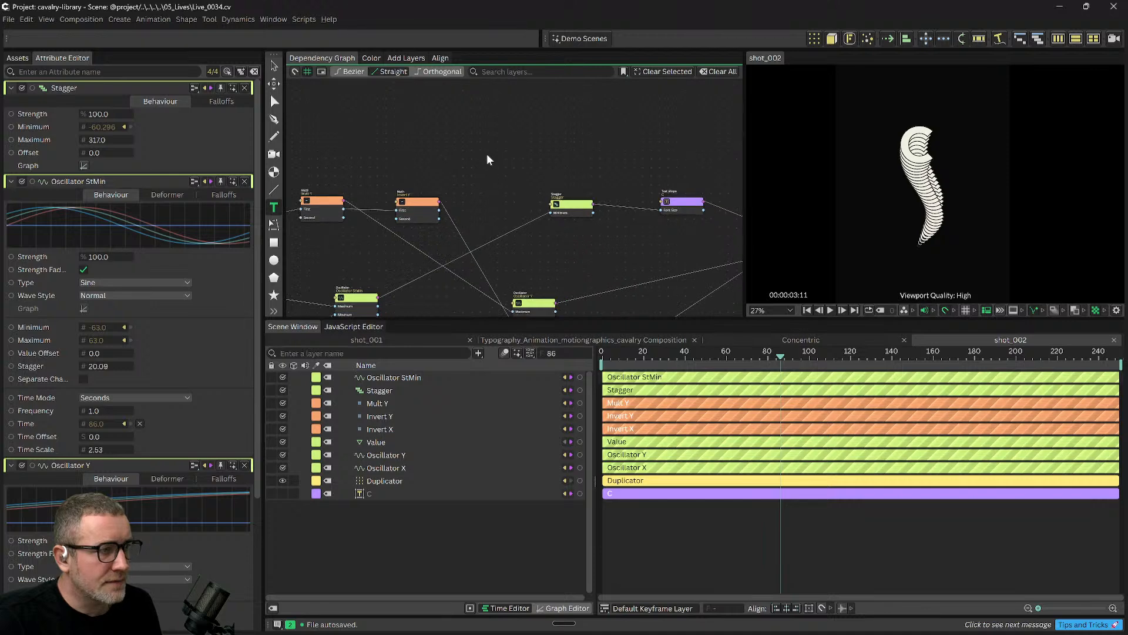
{"action": "key", "text": "Tab"}
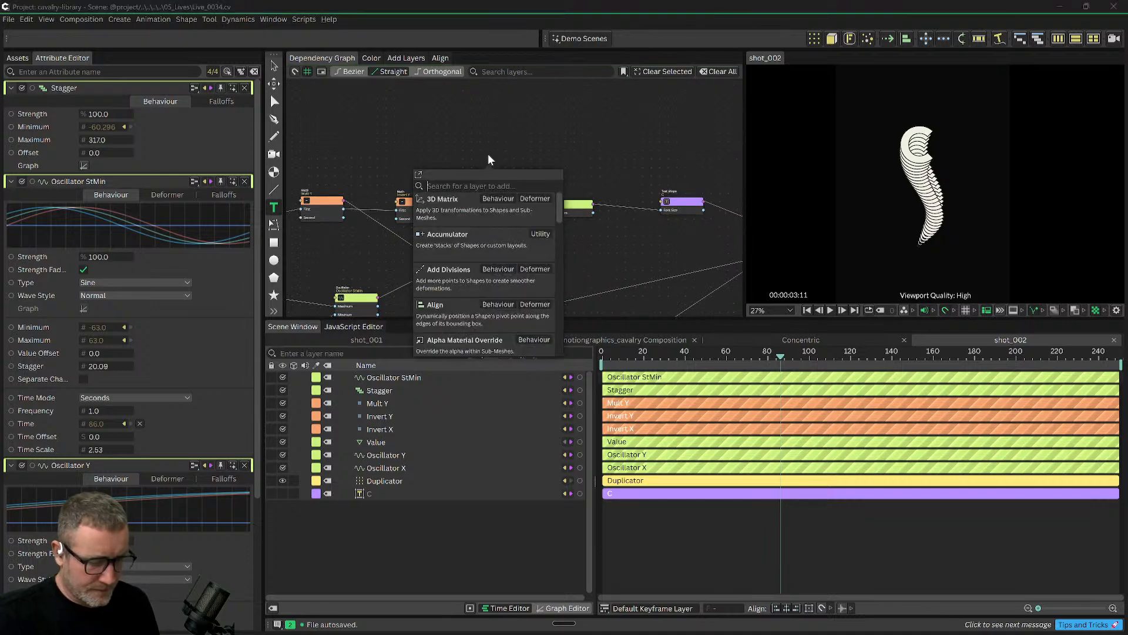
{"action": "type", "text": "mat"}
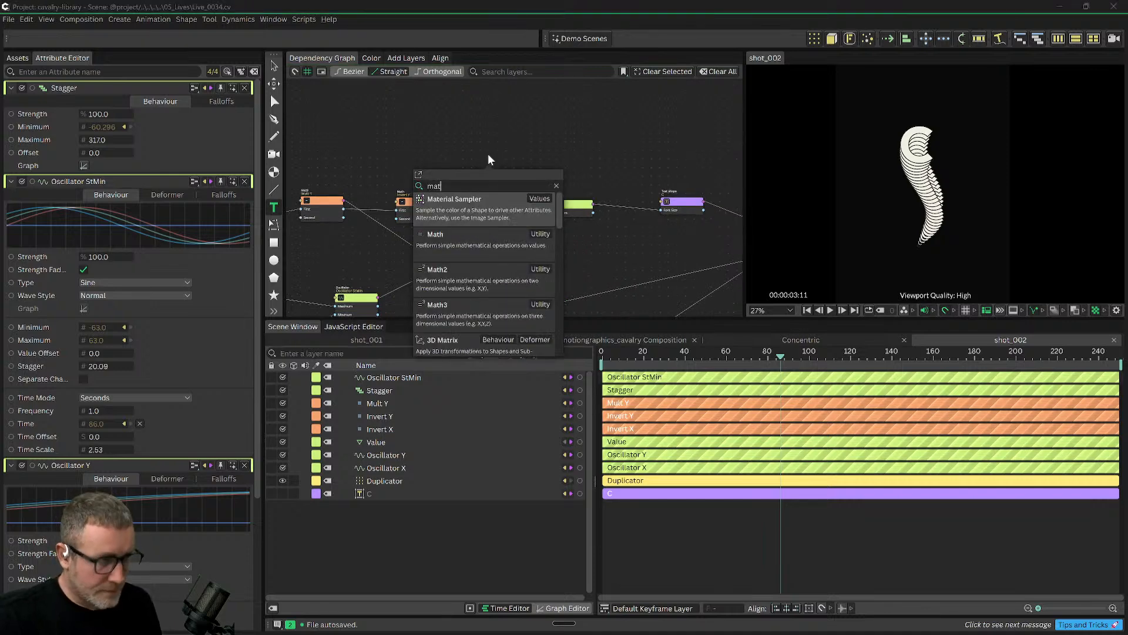
{"action": "type", "text": "h"}
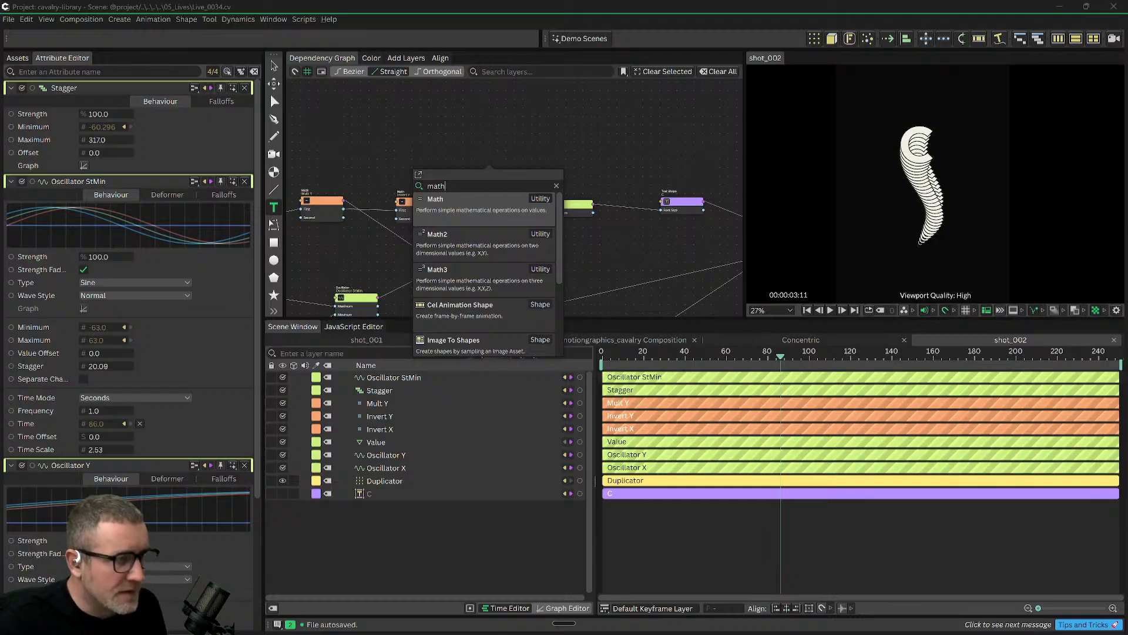
{"action": "left_click", "coordinate": [451, 203]}
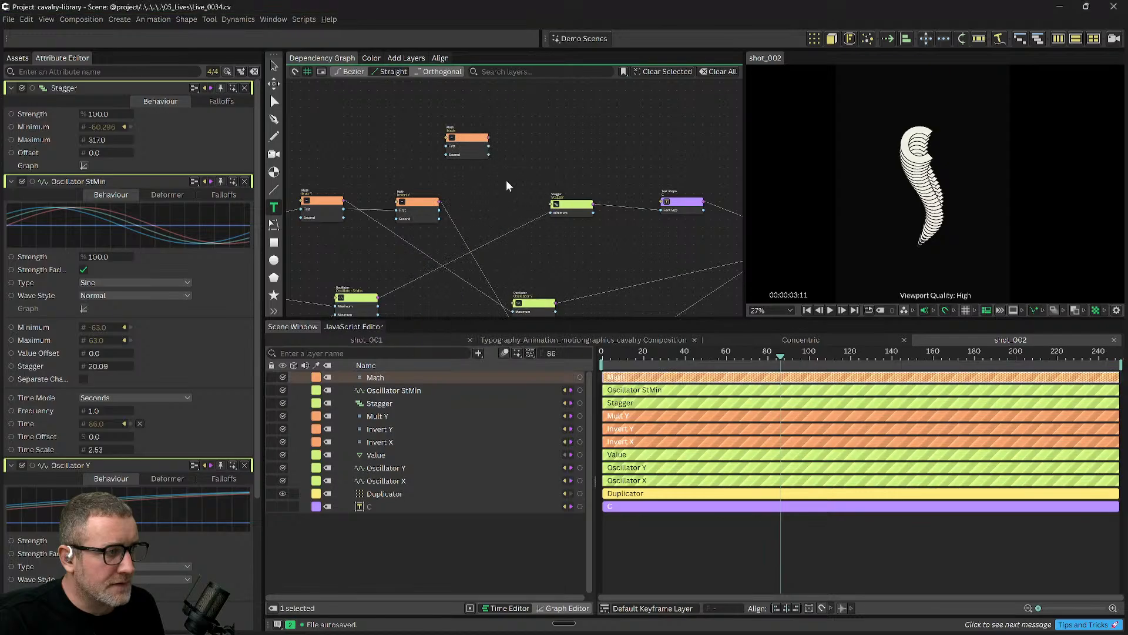
Move the C and Stagger nodes closer together and place the new Math node above the Oscillator StMin to Stagger connection.
{"action": "left_click_drag", "start_coordinate": [473, 143], "coordinate": [518, 140]}
{"action": "left_click_drag", "start_coordinate": [670, 158], "coordinate": [638, 159]}
{"action": "left_click_drag", "start_coordinate": [650, 204], "coordinate": [669, 190]}
{"action": "left_click_drag", "start_coordinate": [533, 207], "coordinate": [598, 194]}
{"action": "left_click_drag", "start_coordinate": [474, 125], "coordinate": [515, 238]}
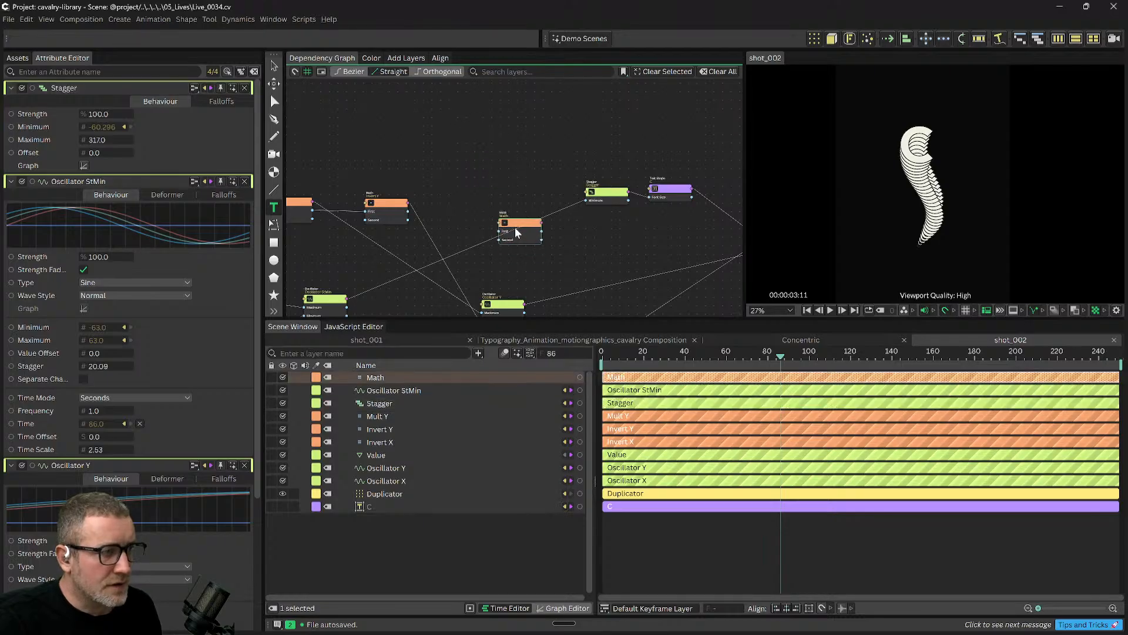
{"action": "left_click_drag", "start_coordinate": [508, 205], "coordinate": [487, 165]}
{"action": "scroll", "coordinate": [536, 186], "scroll_direction": "up", "scroll_amount": 2}
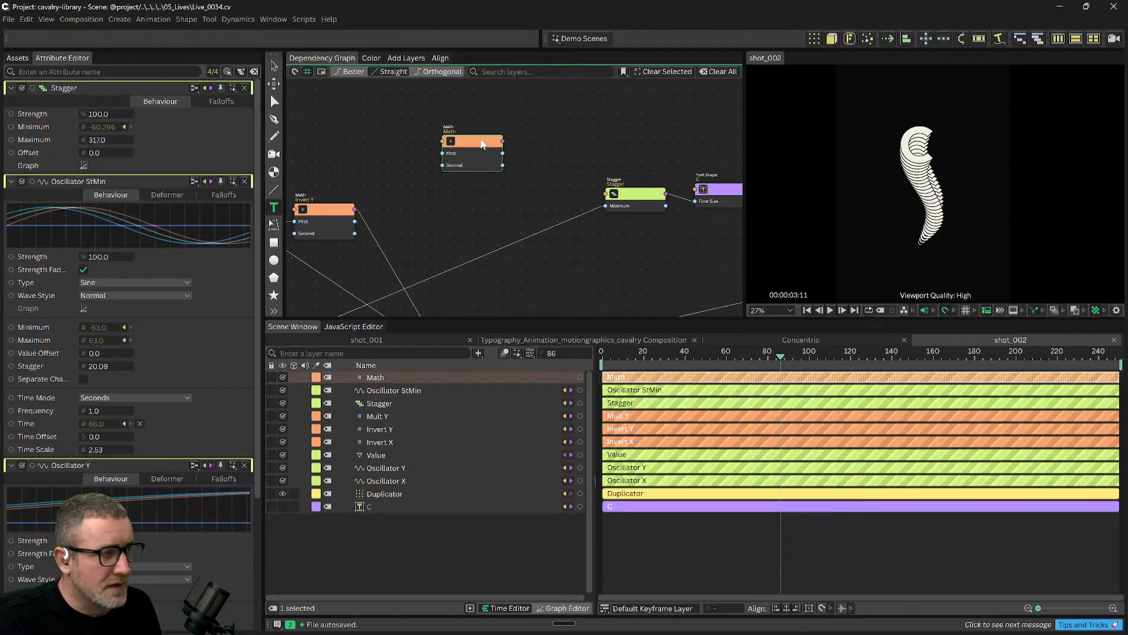
{"action": "scroll", "coordinate": [505, 231], "scroll_direction": "down", "scroll_amount": 3}
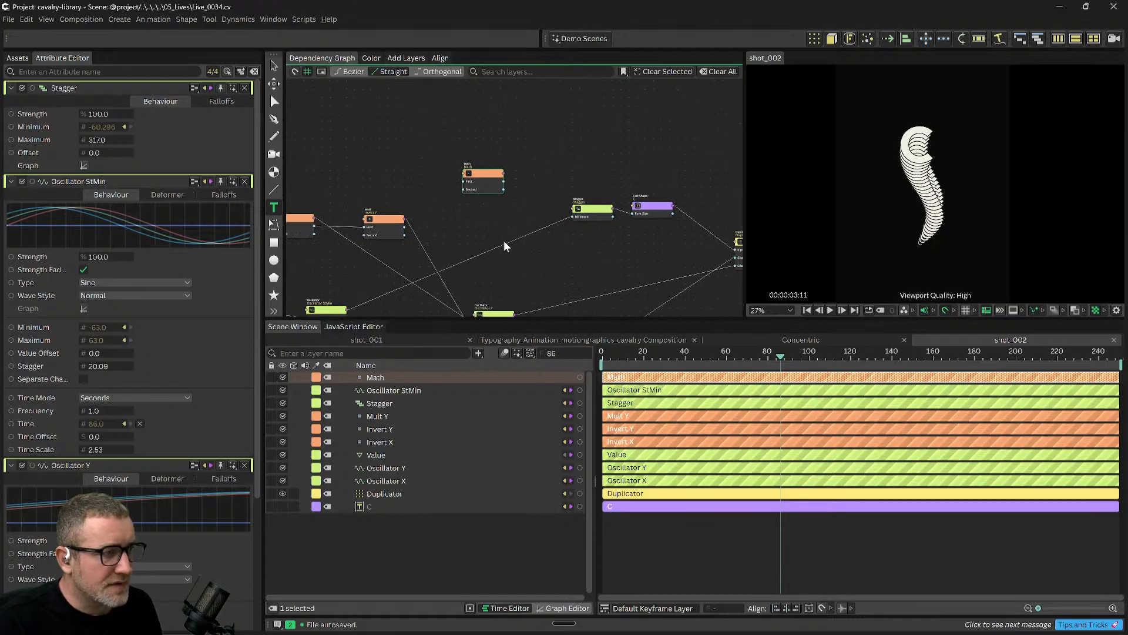
Reposition Oscillator StMin in the graph and connect it to the First input of the new Math node.
{"action": "left_click", "coordinate": [313, 308]}
{"action": "left_click_drag", "start_coordinate": [456, 286], "coordinate": [537, 245]}
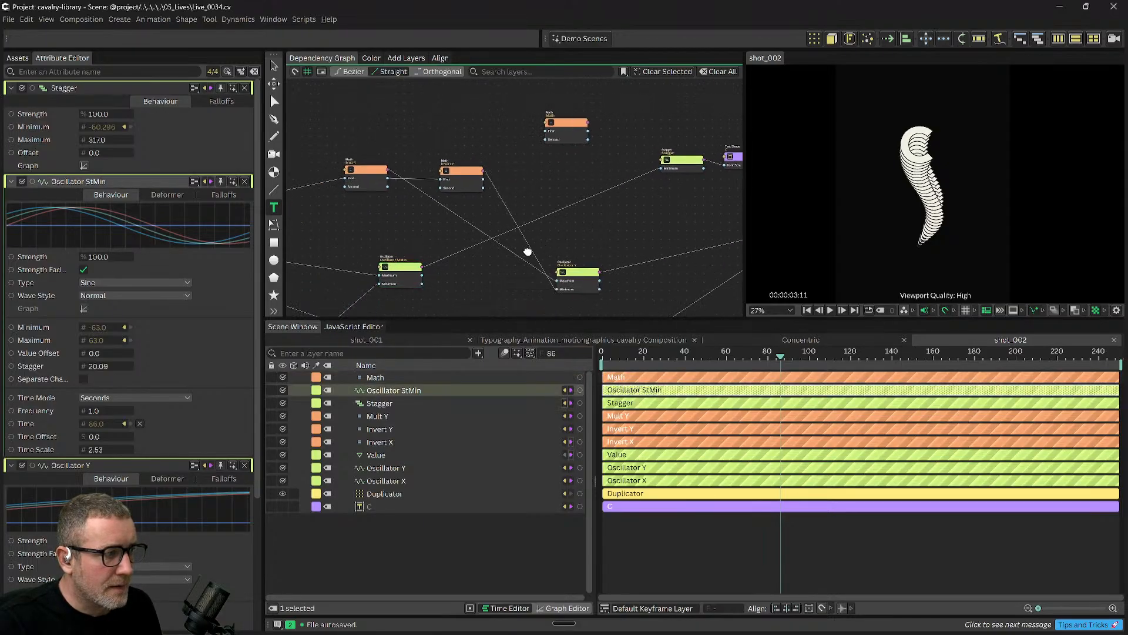
{"action": "left_click", "coordinate": [388, 270]}
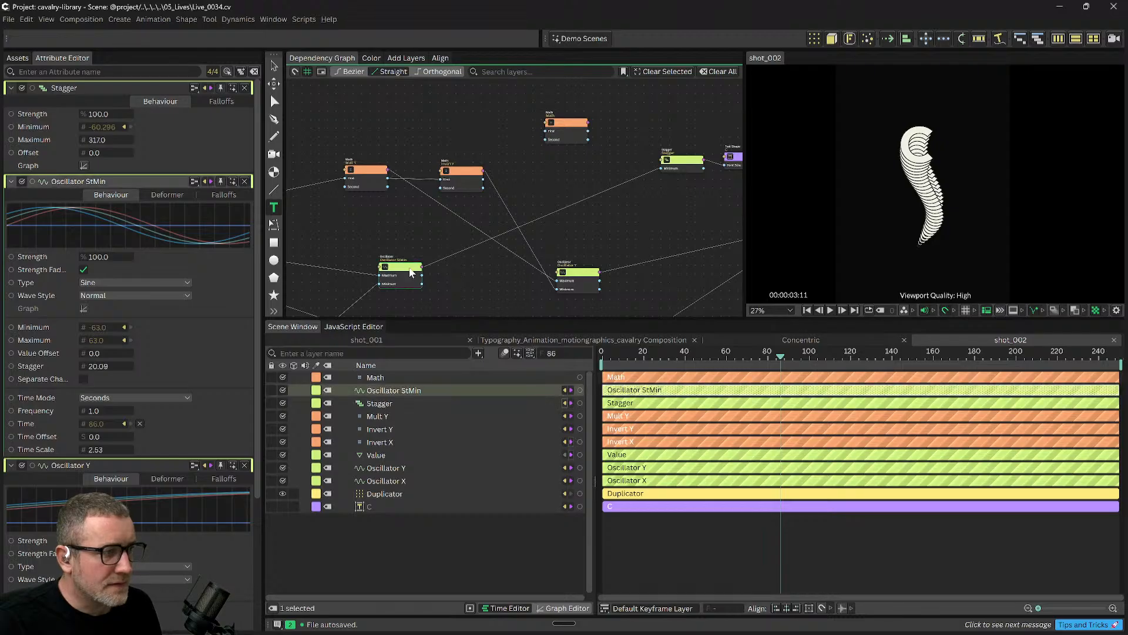
{"action": "left_click_drag", "start_coordinate": [422, 269], "coordinate": [395, 271]}
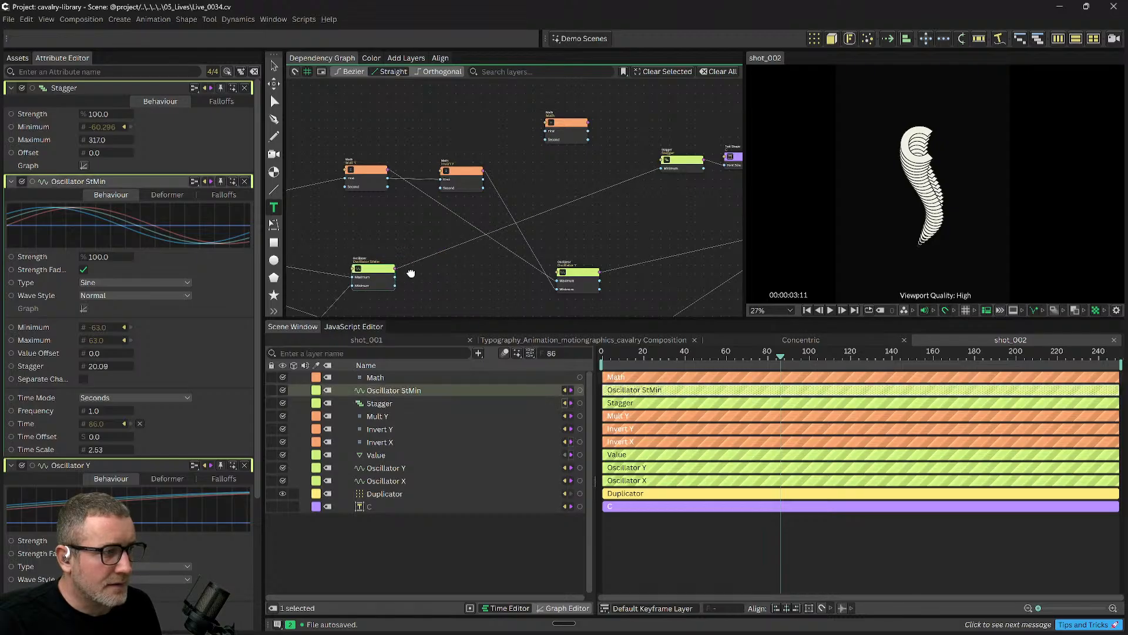
{"action": "left_click", "coordinate": [410, 274]}
{"action": "left_click_drag", "start_coordinate": [395, 274], "coordinate": [415, 256]}
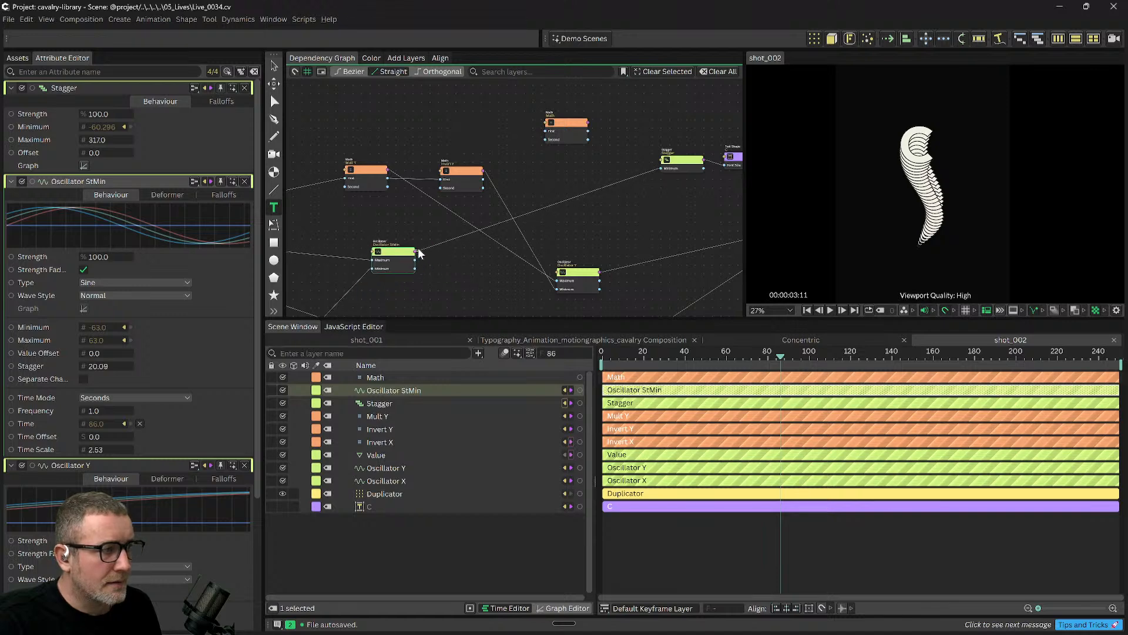
{"action": "left_click_drag", "start_coordinate": [529, 150], "coordinate": [575, 132]}
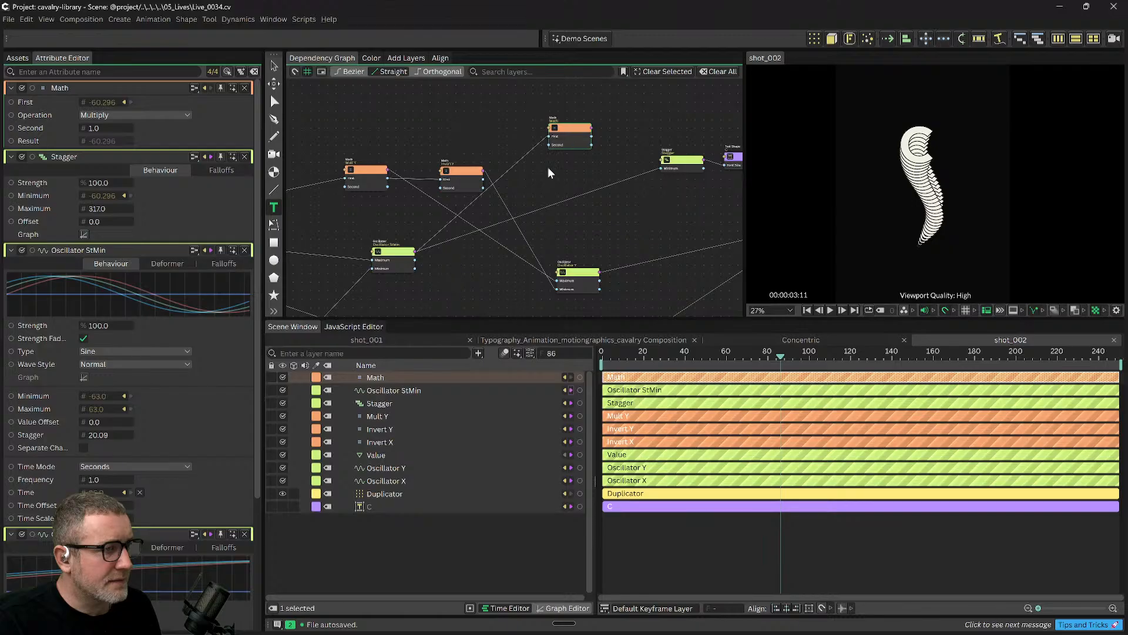
Move the Invert Y node closer to Mult Y to clear space around the new Math node.
{"action": "left_click_drag", "start_coordinate": [563, 182], "coordinate": [561, 195]}
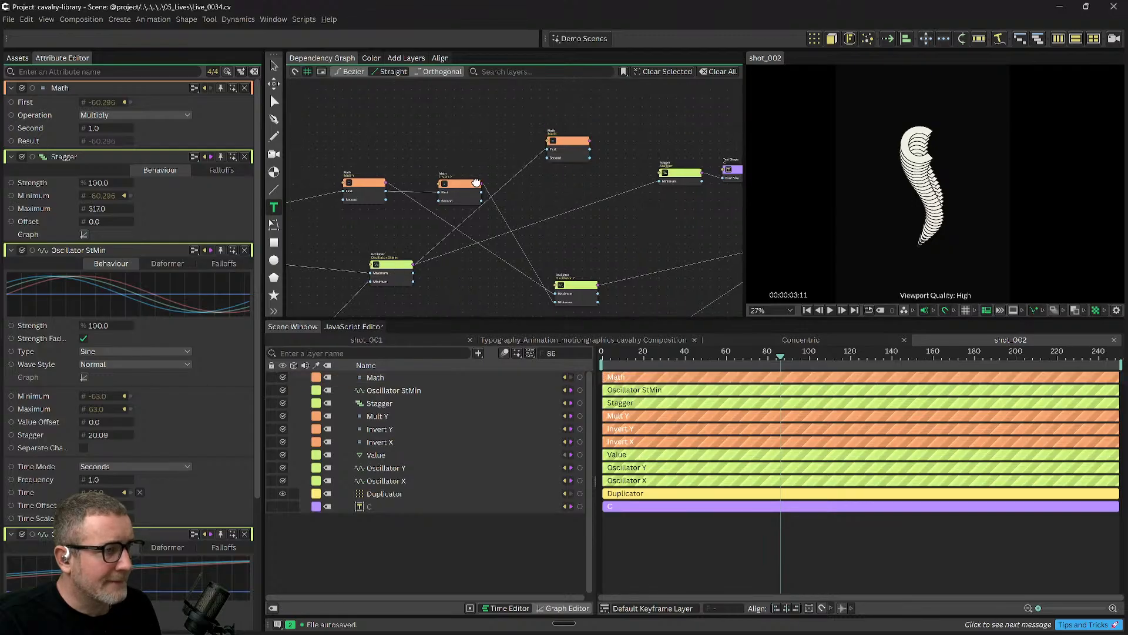
{"action": "left_click_drag", "start_coordinate": [457, 184], "coordinate": [429, 181]}
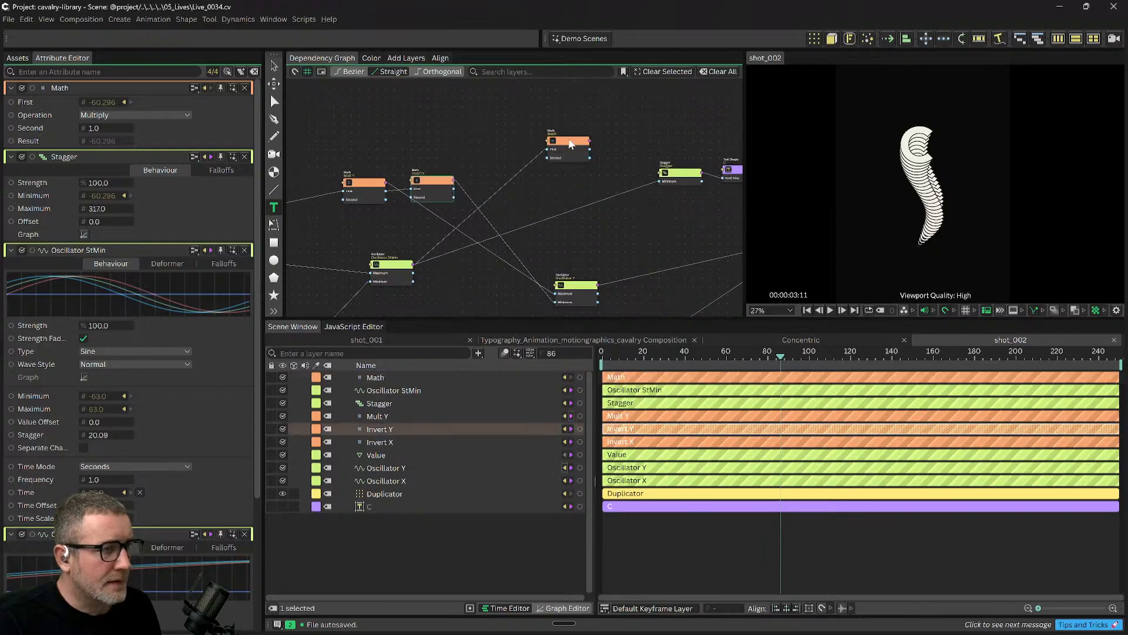
{"action": "left_click_drag", "start_coordinate": [611, 170], "coordinate": [588, 175]}
{"action": "left_click", "coordinate": [556, 149]}
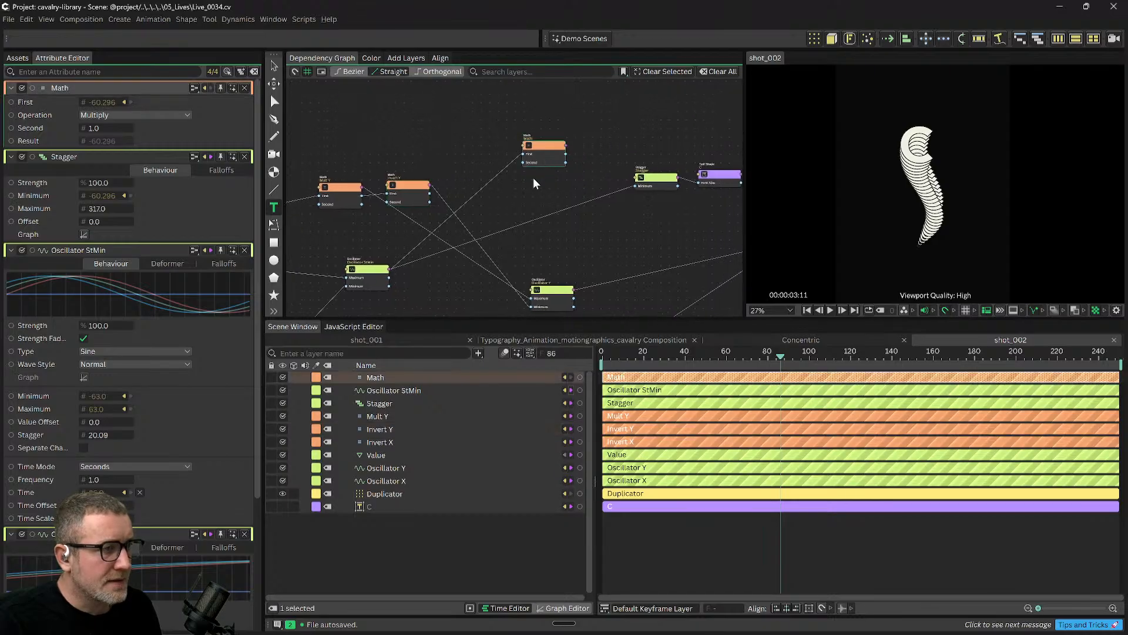
Rename the Value layer that feeds the position oscillators as Base P.
{"action": "scroll", "coordinate": [534, 181], "scroll_direction": "down", "scroll_amount": 1}
{"action": "left_click_drag", "start_coordinate": [507, 194], "coordinate": [576, 201]}
{"action": "scroll", "coordinate": [536, 235], "scroll_direction": "down", "scroll_amount": 1}
{"action": "left_click_drag", "start_coordinate": [472, 238], "coordinate": [705, 207]}
{"action": "scroll", "coordinate": [618, 166], "scroll_direction": "down", "scroll_amount": 1}
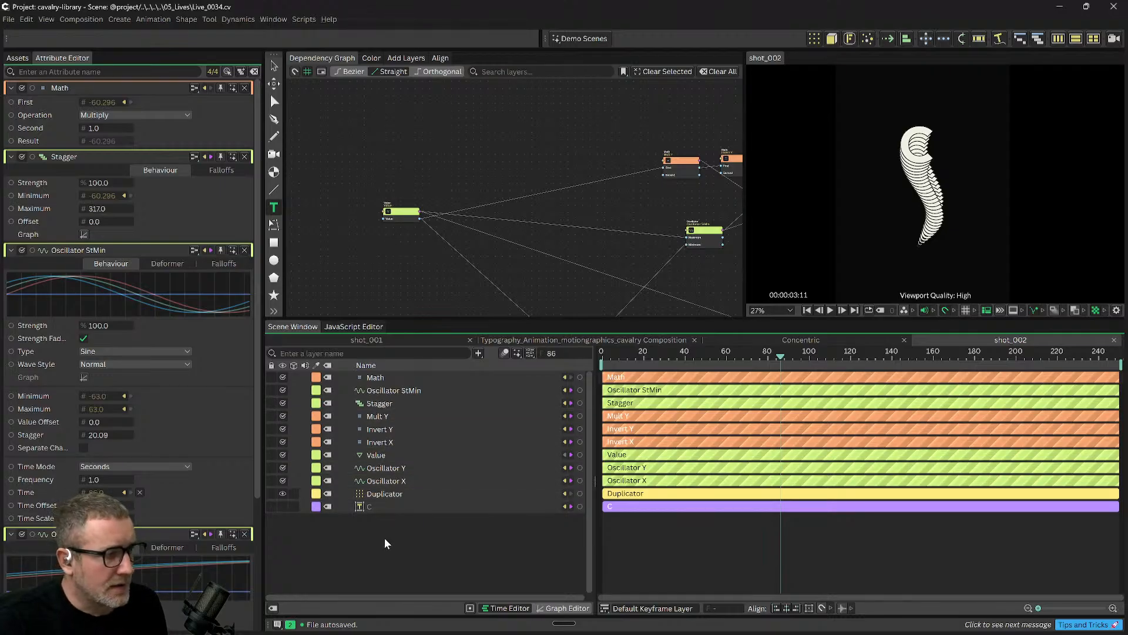
{"action": "left_click", "coordinate": [381, 457]}
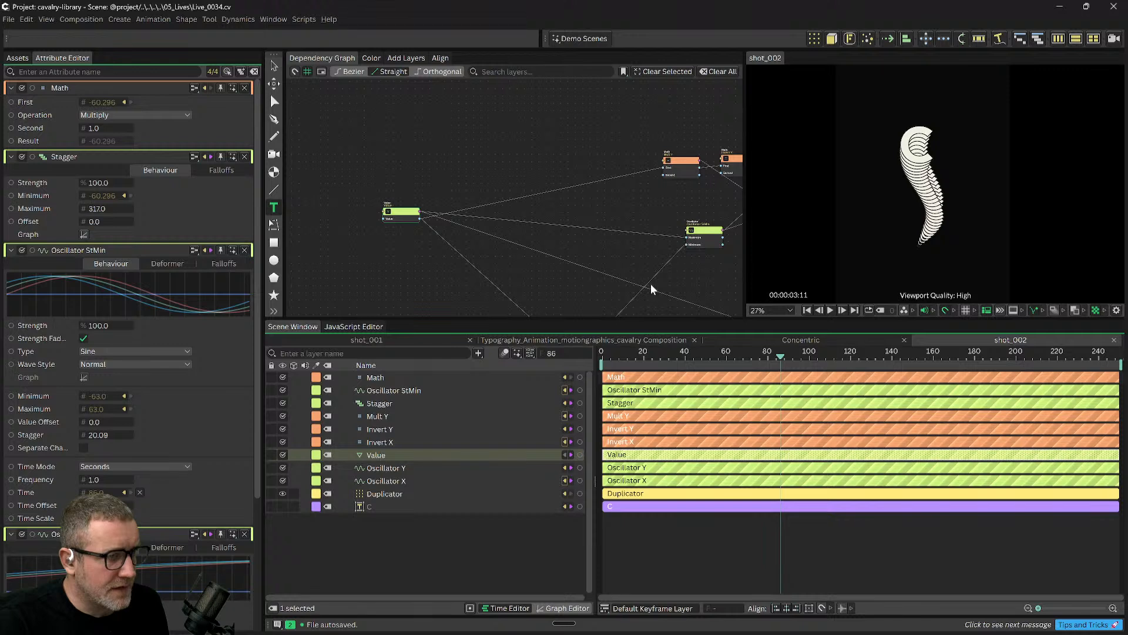
{"action": "left_click_drag", "start_coordinate": [652, 285], "coordinate": [592, 247]}
{"action": "left_click", "coordinate": [591, 247]}
{"action": "left_click", "coordinate": [380, 459]}
{"action": "double_click", "coordinate": [385, 456]}
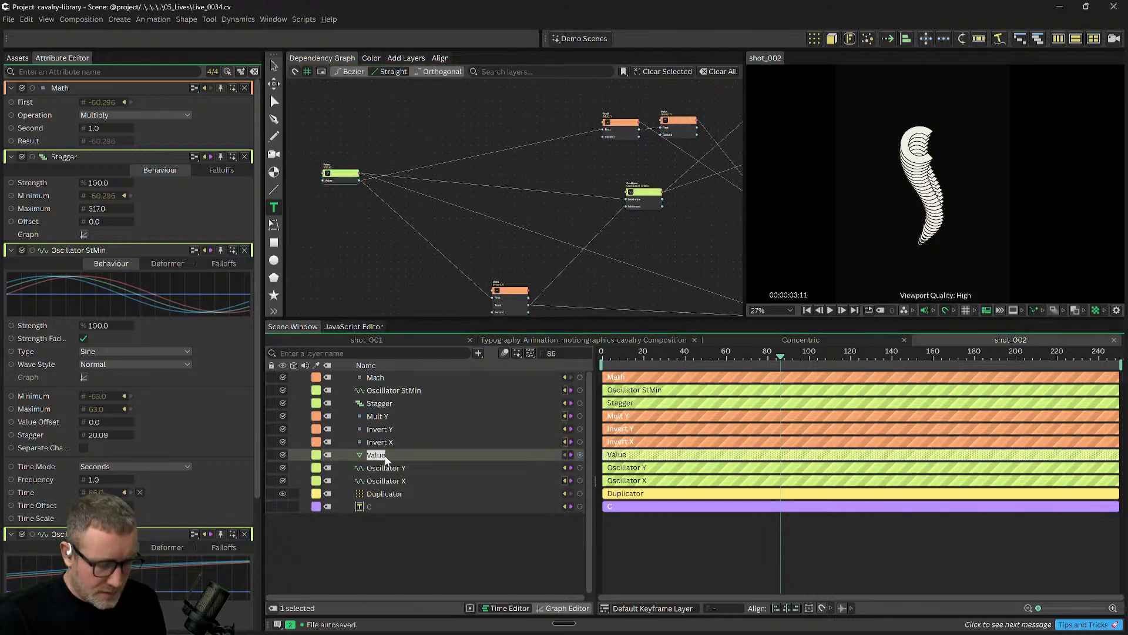
{"action": "type", "text": "BASE"}
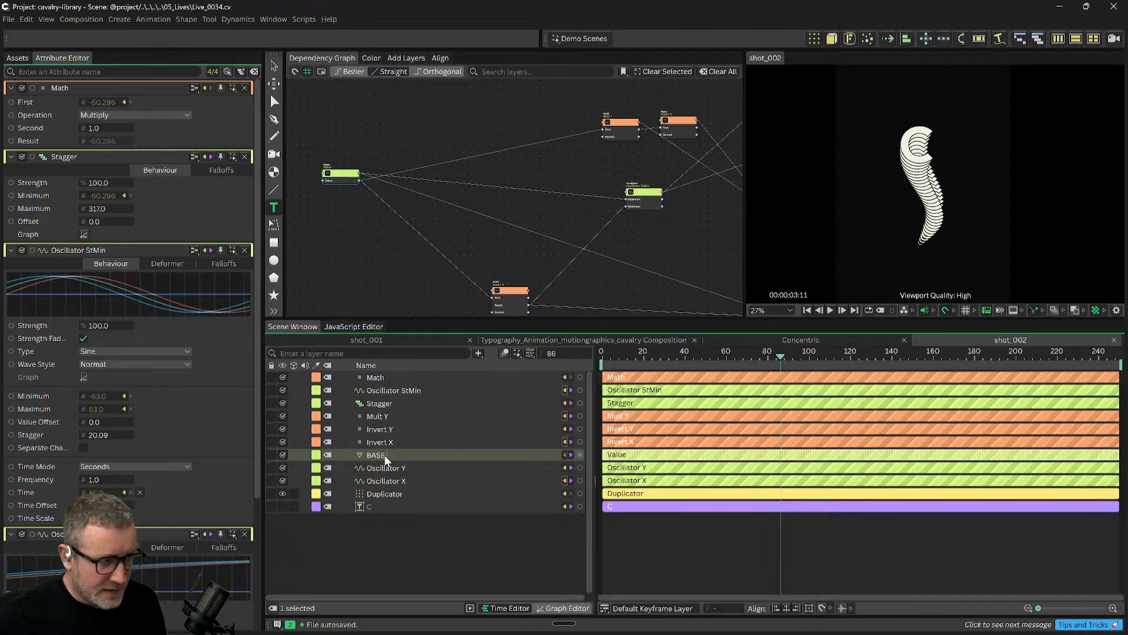
{"action": "key", "text": "BackSpace"}
{"action": "type", "text": "E"}
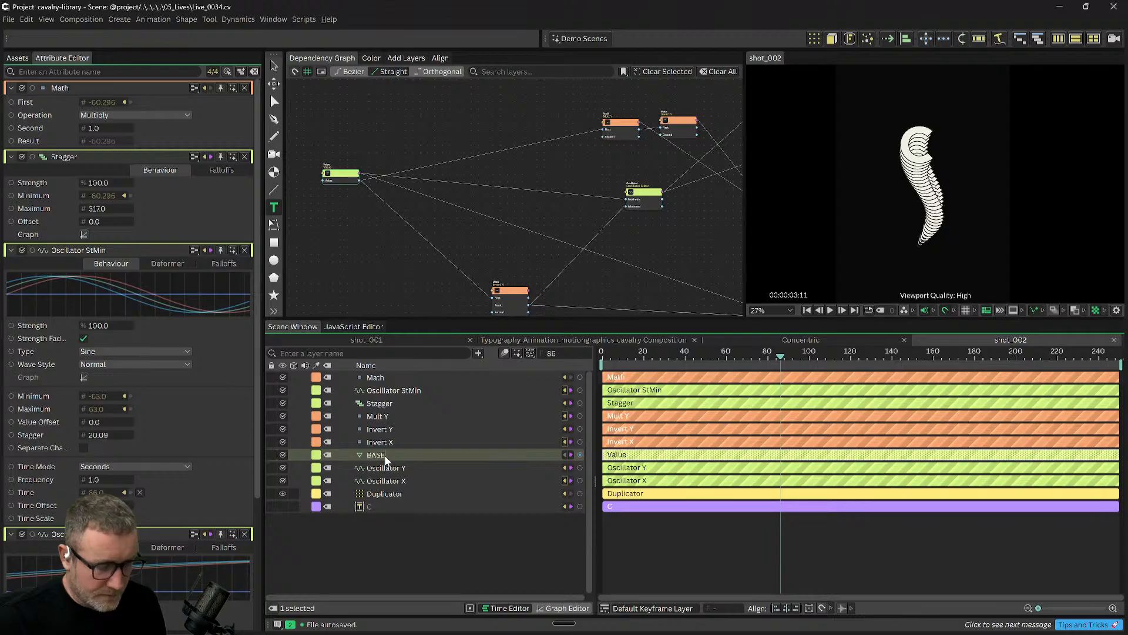
{"action": "type", "text": " P"}
{"action": "key", "text": "Return"}
Duplicate Base P, rename the copy Base St and place it above Math in the layer list.
{"action": "left_click", "coordinate": [374, 460]}
{"action": "key", "text": "ctrl+d"}
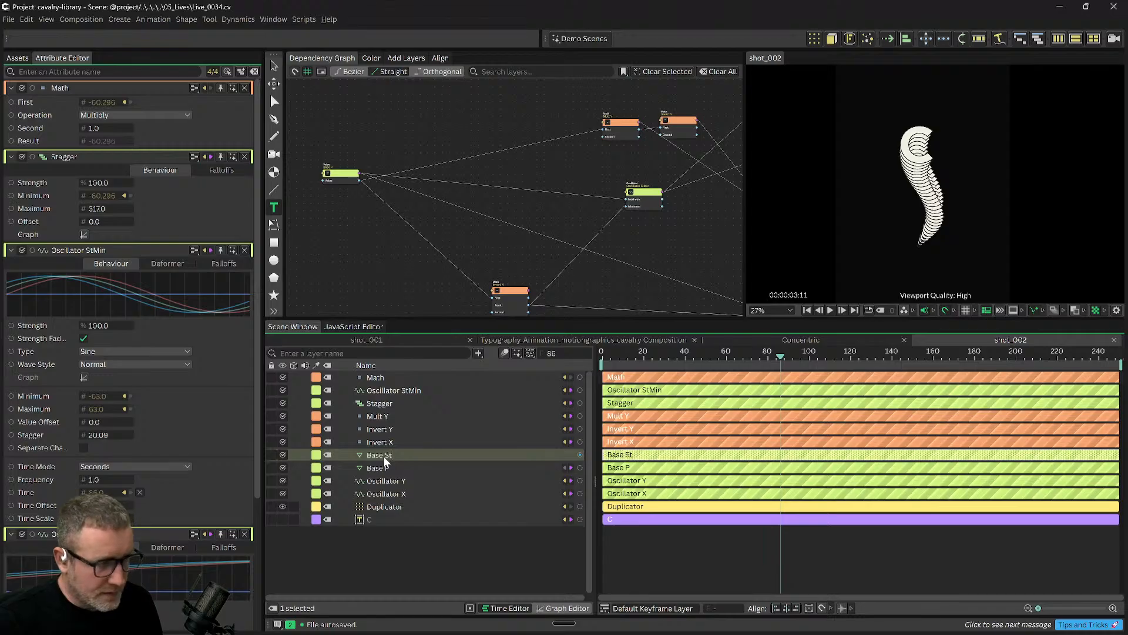
{"action": "key", "text": "Return"}
{"action": "left_click_drag", "start_coordinate": [383, 457], "coordinate": [379, 393]}
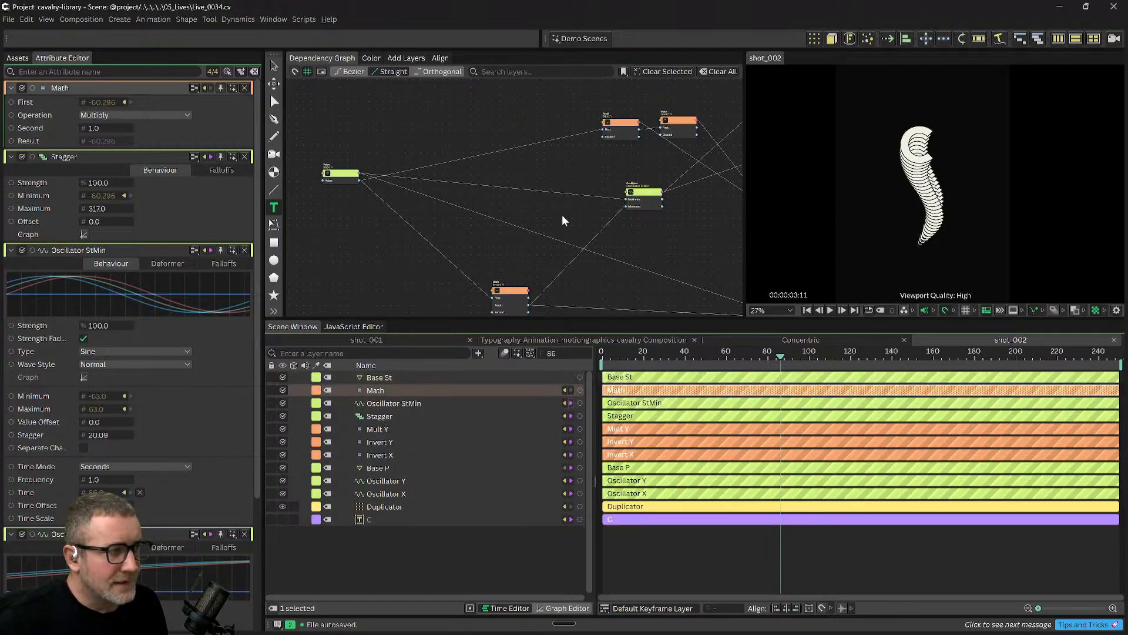
Bring the Base St node into the dependency graph and place it just before Oscillator StMin.
{"action": "left_click_drag", "start_coordinate": [365, 378], "coordinate": [470, 130]}
{"action": "left_click_drag", "start_coordinate": [520, 172], "coordinate": [410, 230]}
{"action": "left_click_drag", "start_coordinate": [381, 185], "coordinate": [489, 137]}
{"action": "left_click_drag", "start_coordinate": [564, 141], "coordinate": [467, 220]}
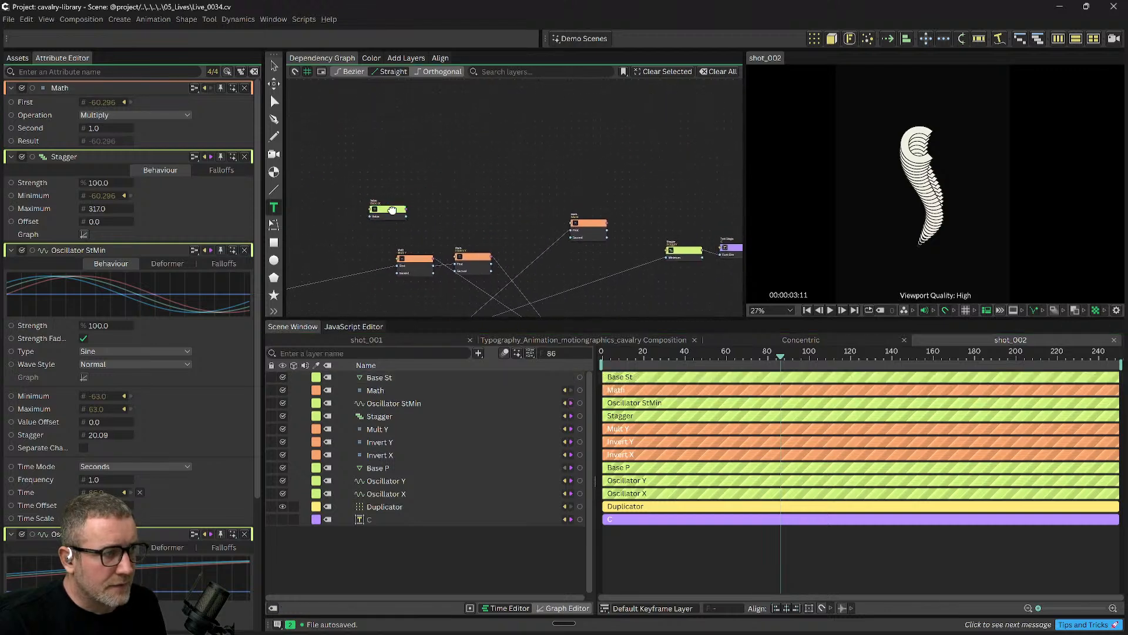
{"action": "left_click_drag", "start_coordinate": [396, 208], "coordinate": [512, 197]}
{"action": "scroll", "coordinate": [555, 227], "scroll_direction": "up", "scroll_amount": 3}
{"action": "left_click_drag", "start_coordinate": [607, 191], "coordinate": [615, 141]}
{"action": "scroll", "coordinate": [612, 152], "scroll_direction": "down", "scroll_amount": 1}
{"action": "left_click_drag", "start_coordinate": [595, 217], "coordinate": [663, 195]}
{"action": "left_click_drag", "start_coordinate": [587, 127], "coordinate": [404, 259]}
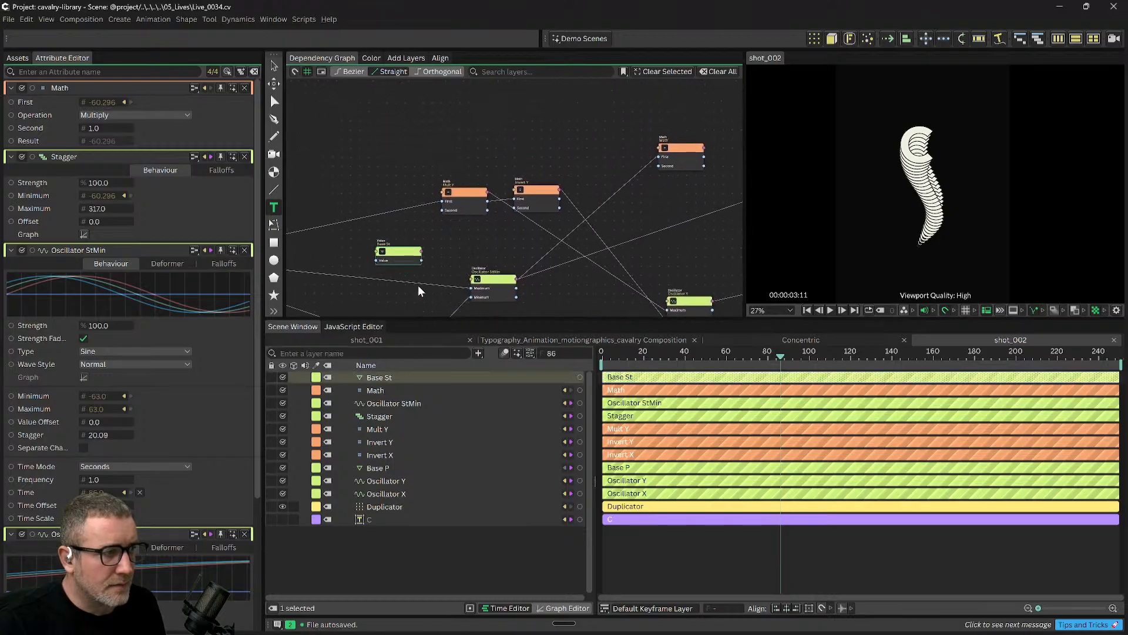
Delete the connection into Oscillator StMin's Maximum and move that oscillator above Invert Y, next to the Math node.
{"action": "left_click", "coordinate": [418, 282]}
{"action": "left_click_drag", "start_coordinate": [506, 287], "coordinate": [568, 143]}
{"action": "scroll", "coordinate": [509, 294], "scroll_direction": "down", "scroll_amount": 2}
{"action": "left_click_drag", "start_coordinate": [653, 183], "coordinate": [510, 131]}
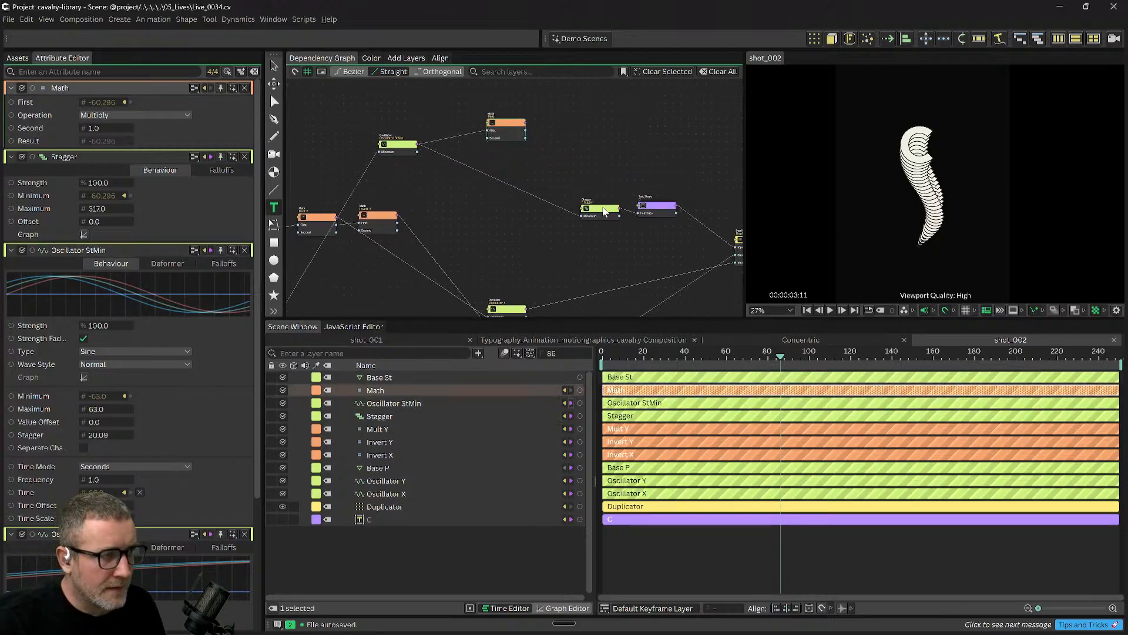
Connect the Math node to the Stagger's Minimum in place of the direct Oscillator StMin connection.
{"action": "left_click_drag", "start_coordinate": [605, 211], "coordinate": [611, 196]}
{"action": "left_click", "coordinate": [528, 125]}
{"action": "left_click_drag", "start_coordinate": [527, 129], "coordinate": [661, 239]}
{"action": "left_click", "coordinate": [601, 223]}
Move the Base St node up beside Oscillator StMin, above the Mult Y node.
{"action": "scroll", "coordinate": [558, 235], "scroll_direction": "down", "scroll_amount": 1}
{"action": "left_click_drag", "start_coordinate": [399, 275], "coordinate": [549, 96]}
{"action": "left_click_drag", "start_coordinate": [616, 104], "coordinate": [552, 187]}
{"action": "scroll", "coordinate": [550, 187], "scroll_direction": "up", "scroll_amount": 2}
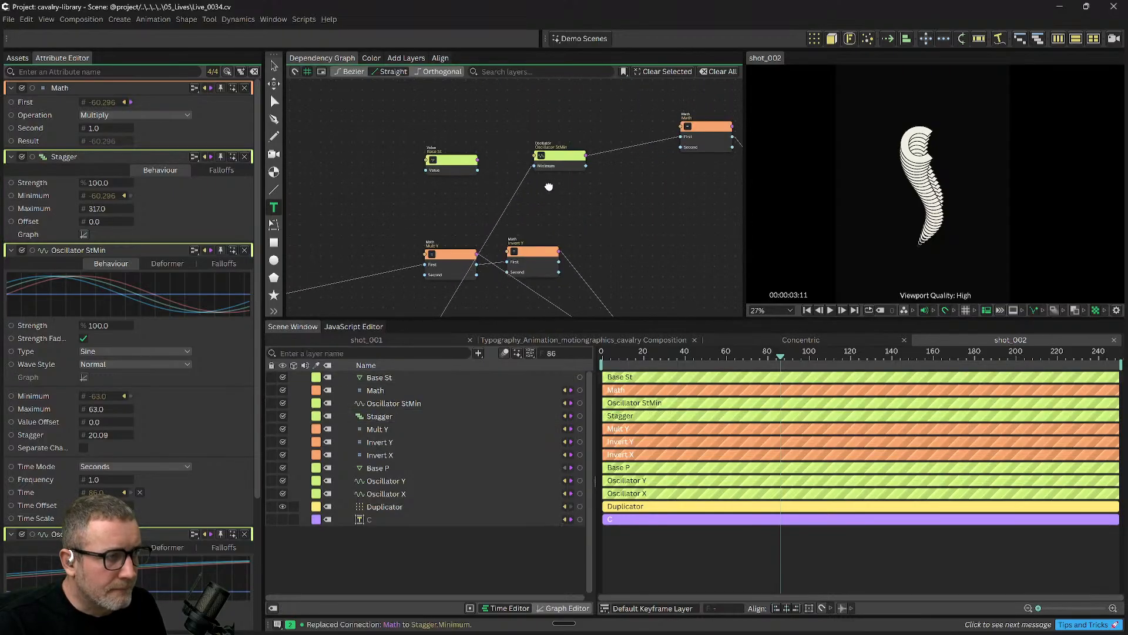
{"action": "scroll", "coordinate": [550, 186], "scroll_direction": "up", "scroll_amount": 1}
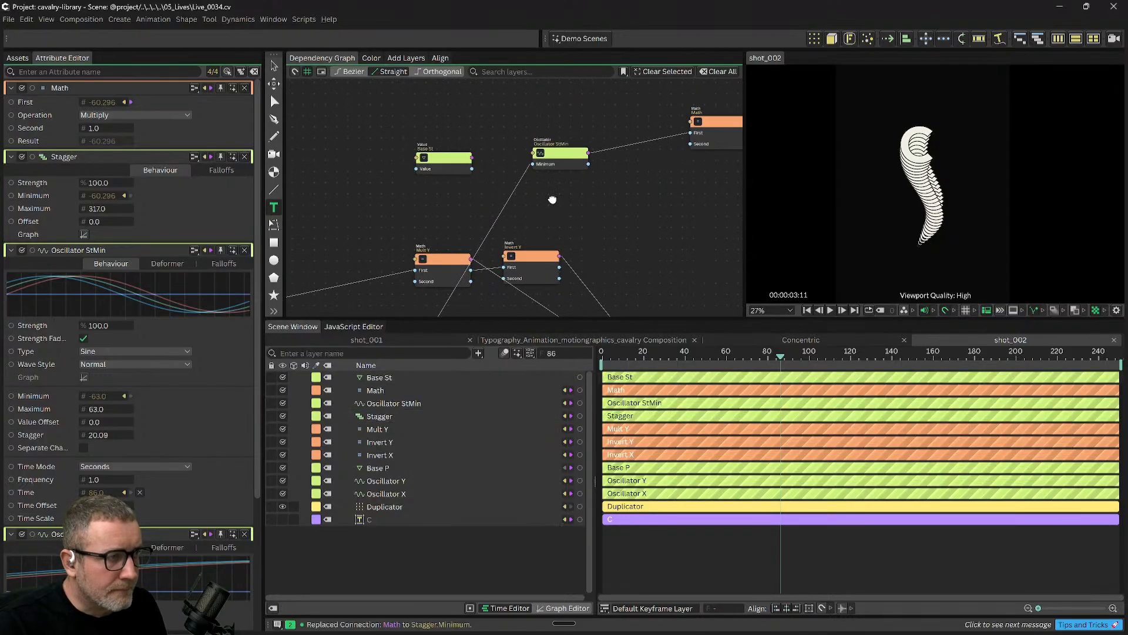
Delete the existing connection into Oscillator StMin's Minimum and connect Base St's Value to that Minimum.
{"action": "left_click", "coordinate": [457, 170]}
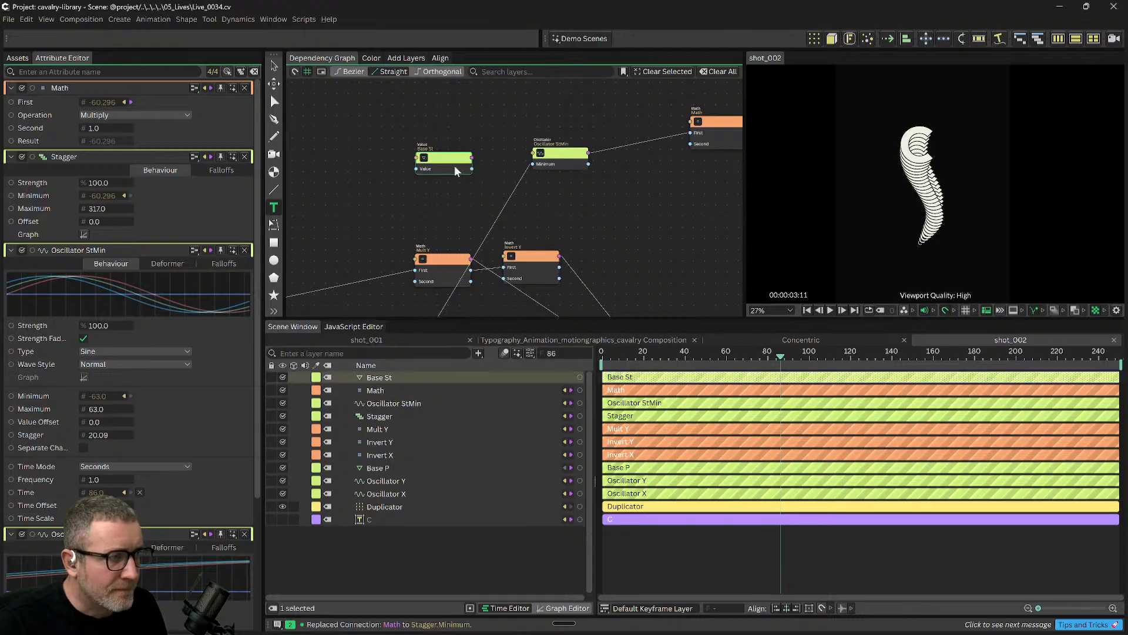
{"action": "left_click", "coordinate": [516, 192]}
{"action": "key", "text": "Delete"}
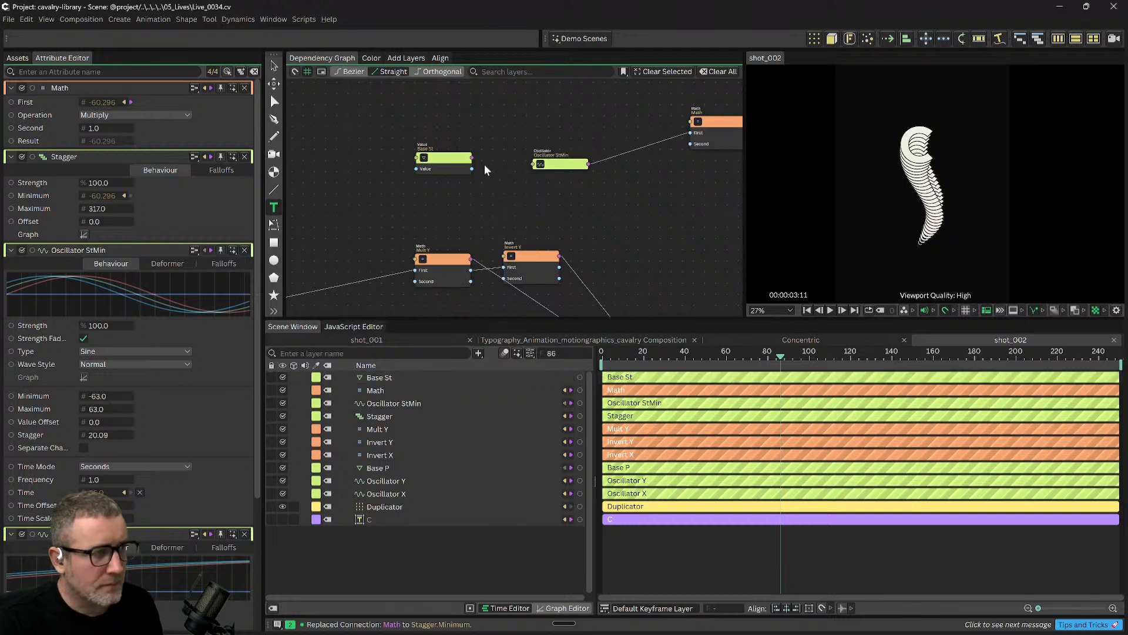
{"action": "left_click", "coordinate": [465, 168]}
{"action": "left_click_drag", "start_coordinate": [470, 167], "coordinate": [532, 164]}
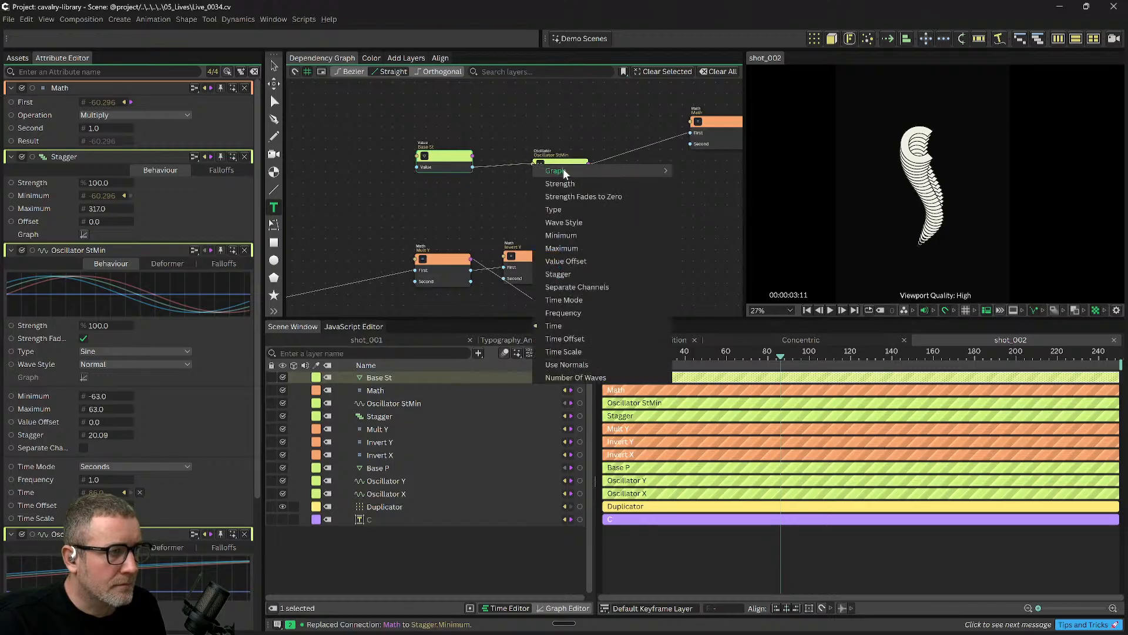
{"action": "left_click", "coordinate": [569, 235]}
Move the Oscillator StMin and Base St nodes further up, away from Mult Y and Invert Y.
{"action": "scroll", "coordinate": [551, 196], "scroll_direction": "down", "scroll_amount": 1}
{"action": "left_click_drag", "start_coordinate": [551, 195], "coordinate": [561, 167]}
{"action": "left_click_drag", "start_coordinate": [461, 214], "coordinate": [474, 159]}
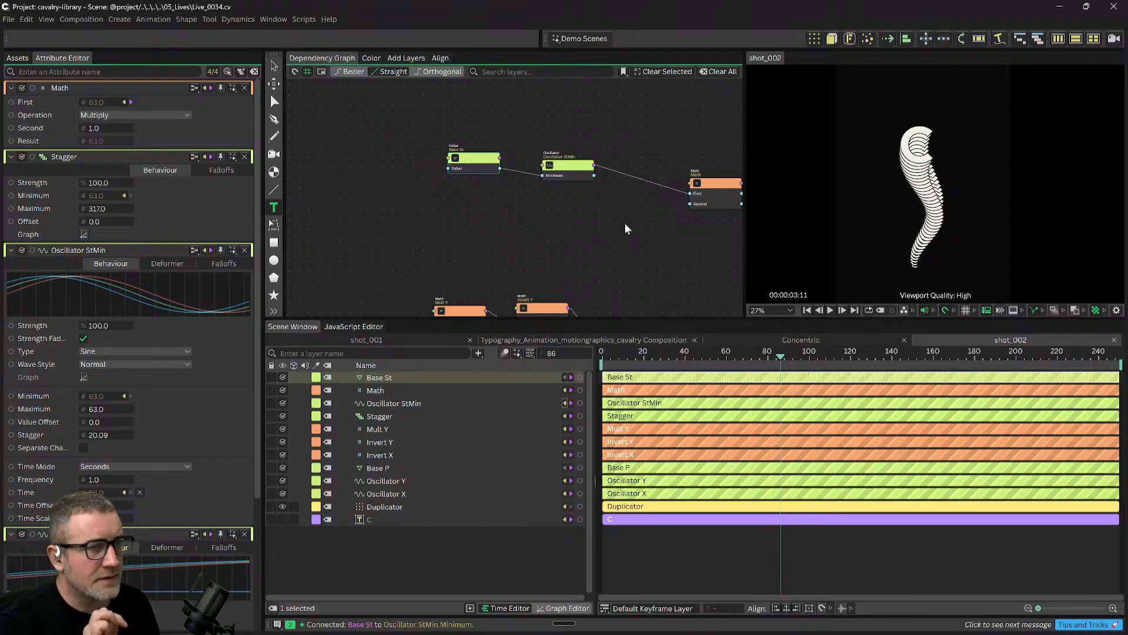
{"action": "left_click_drag", "start_coordinate": [610, 219], "coordinate": [602, 211]}
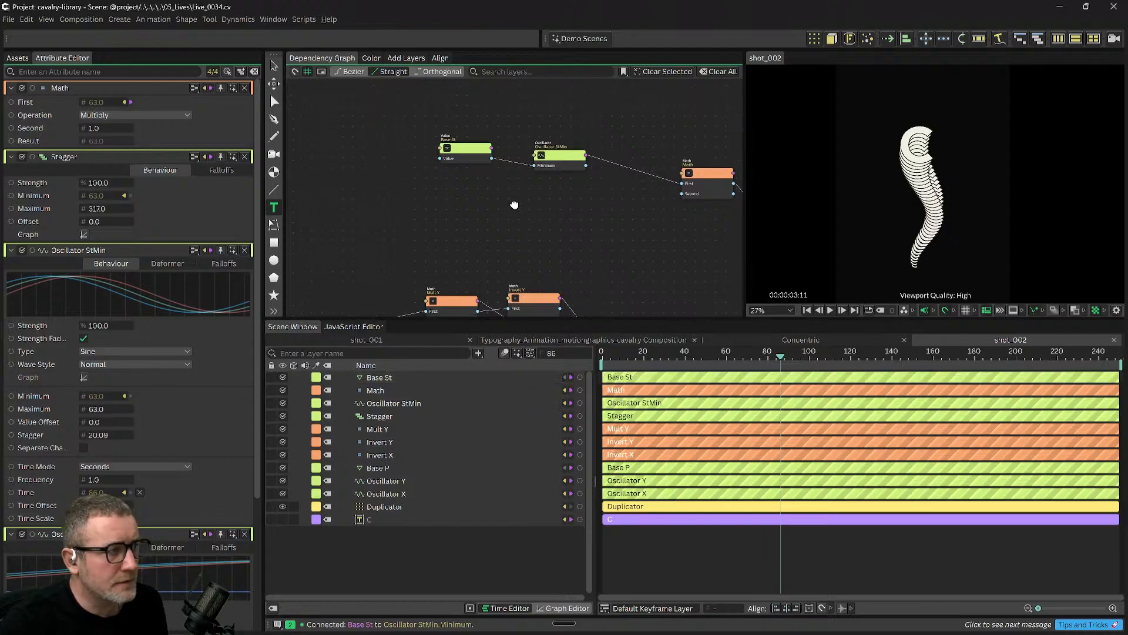
{"action": "left_click_drag", "start_coordinate": [539, 203], "coordinate": [509, 196]}
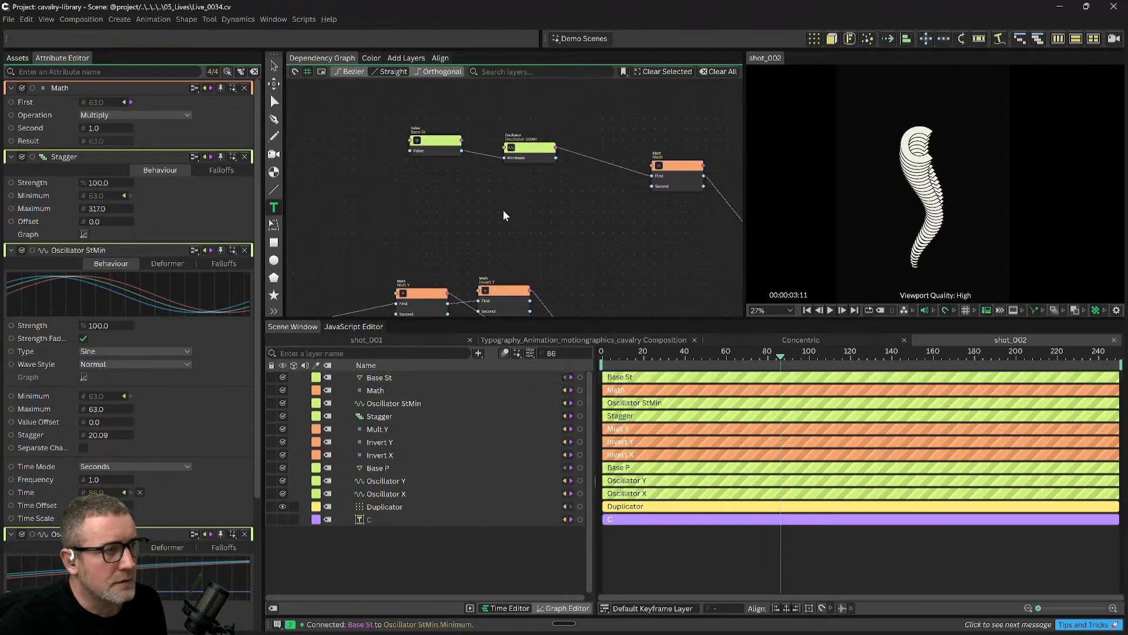
Rename the Base St layer as Min St.
{"action": "left_click", "coordinate": [376, 389]}
{"action": "left_click", "coordinate": [379, 379]}
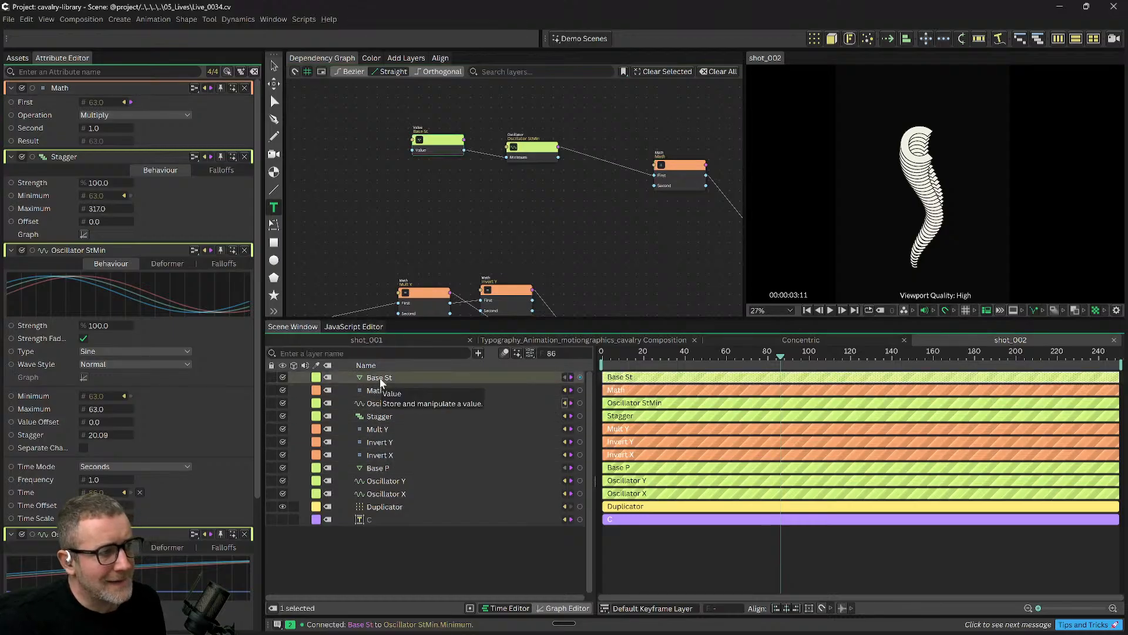
{"action": "double_click", "coordinate": [380, 379]}
{"action": "key", "text": "Right"}
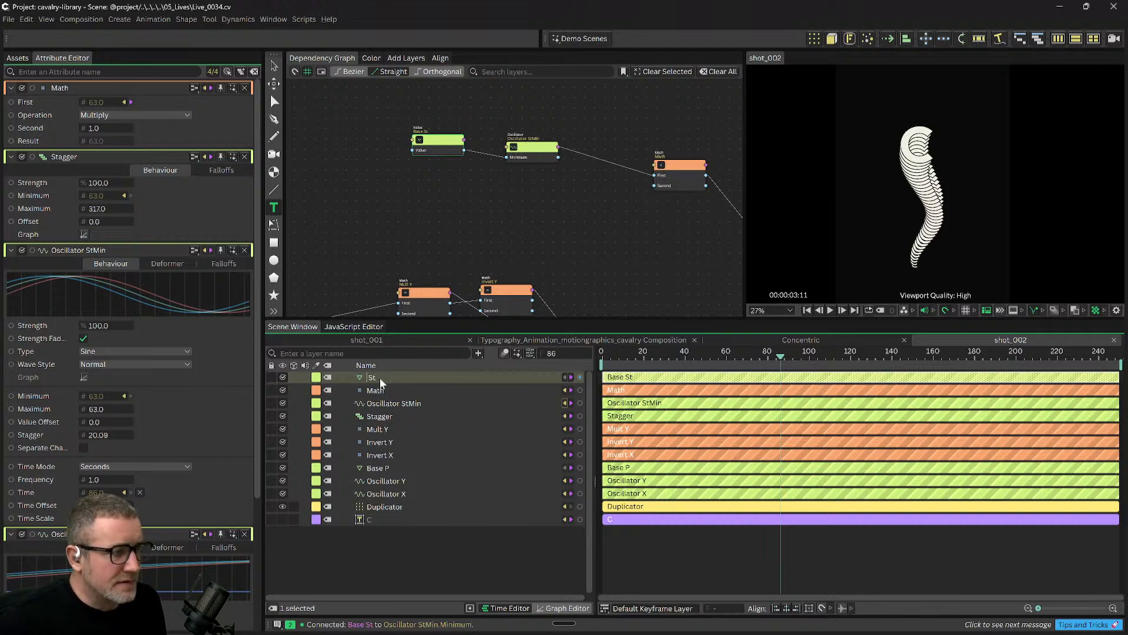
{"action": "type", "text": "Min"}
{"action": "key", "text": "Return"}
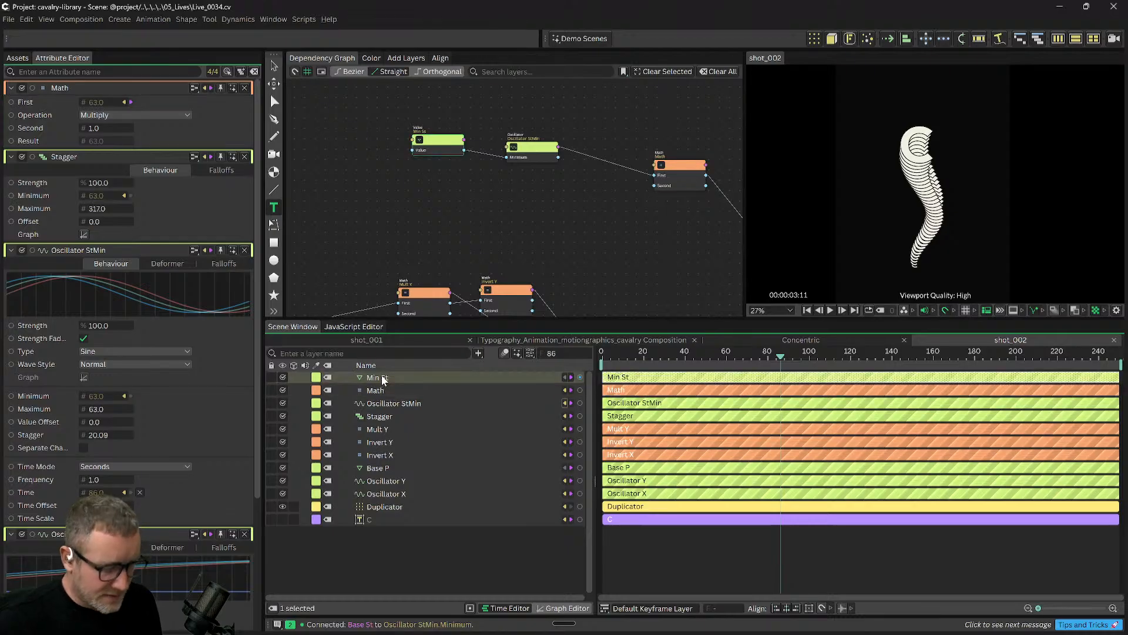
Duplicate the Min St layer and rename the copy Max St.
{"action": "key", "text": "ctrl+d"}
{"action": "key", "text": "Return"}
{"action": "key", "text": "Right"}
{"action": "key", "text": "BackSpace"}
{"action": "key", "text": "Left"}
{"action": "key", "text": "shift+Left"}
{"action": "key", "text": "shift+Left"}
{"action": "type", "text": "ax"}
{"action": "key", "text": "Return"}
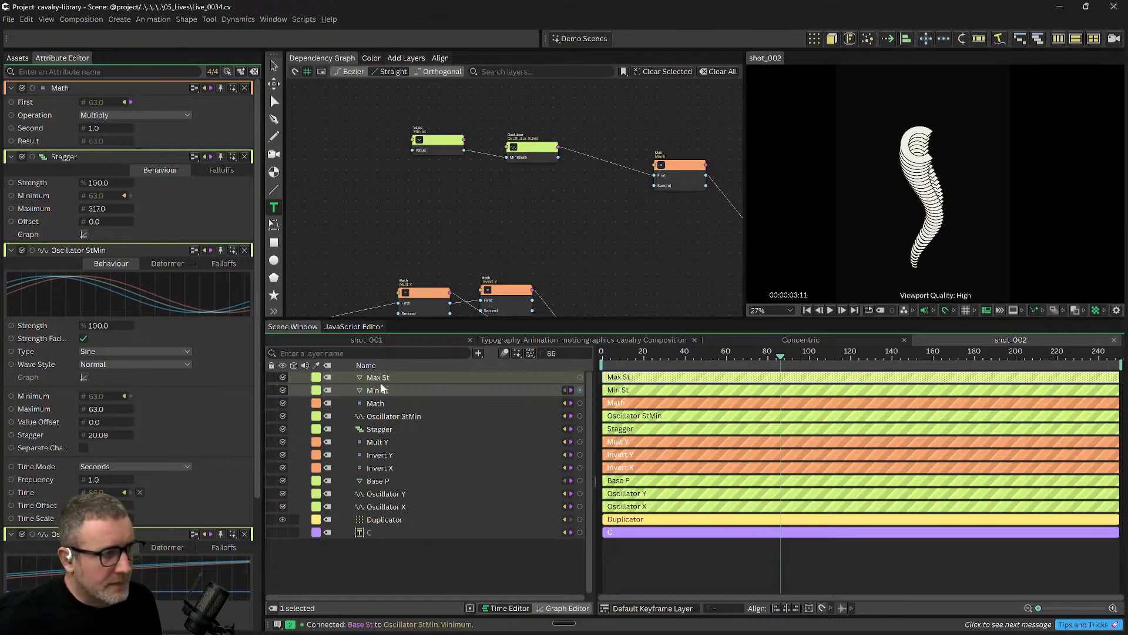
Place Max St below Min St in the dependency graph and connect its Value to Oscillator StMin's Maximum.
{"action": "left_click_drag", "start_coordinate": [411, 377], "coordinate": [422, 201]}
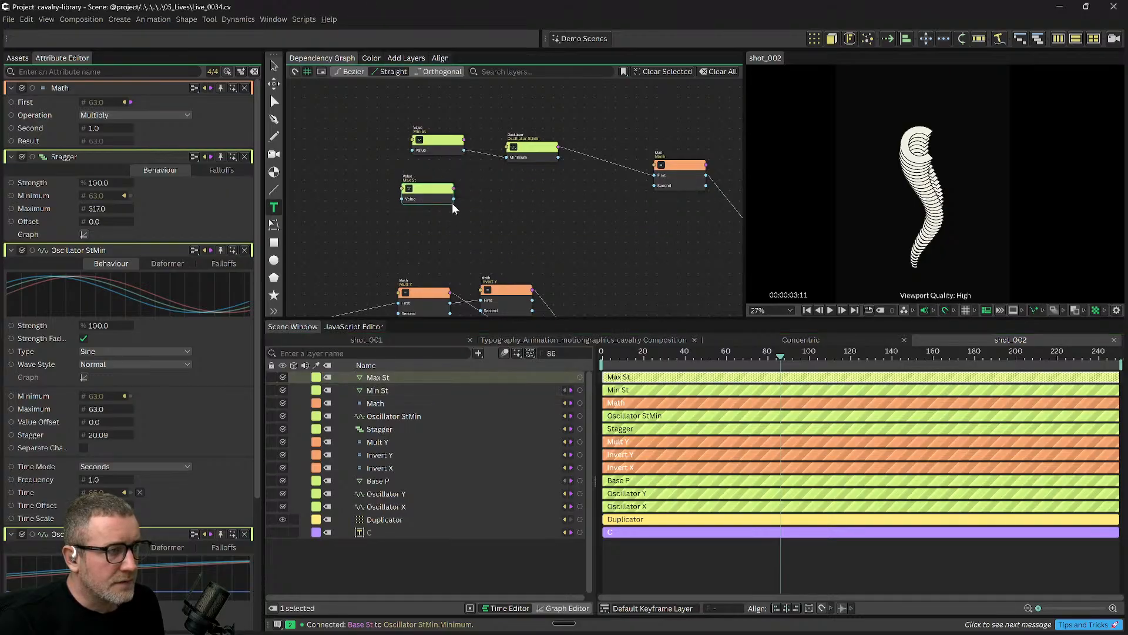
{"action": "left_click_drag", "start_coordinate": [452, 199], "coordinate": [508, 153]}
{"action": "left_click", "coordinate": [509, 151]}
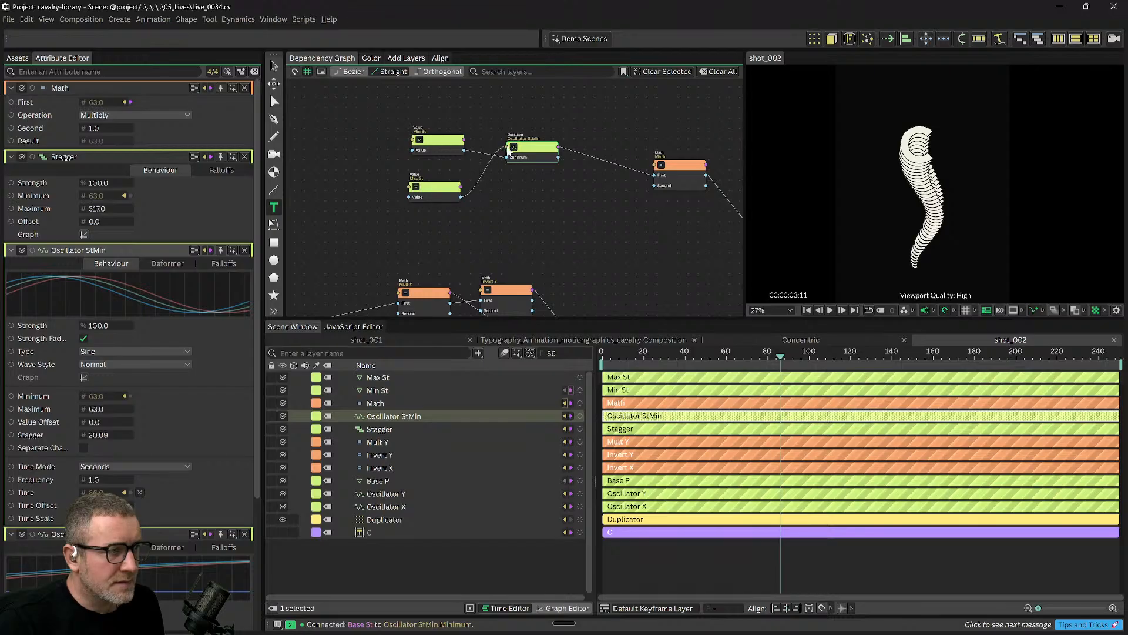
{"action": "left_click", "coordinate": [510, 149]}
{"action": "mouse_move", "coordinate": [555, 158]}
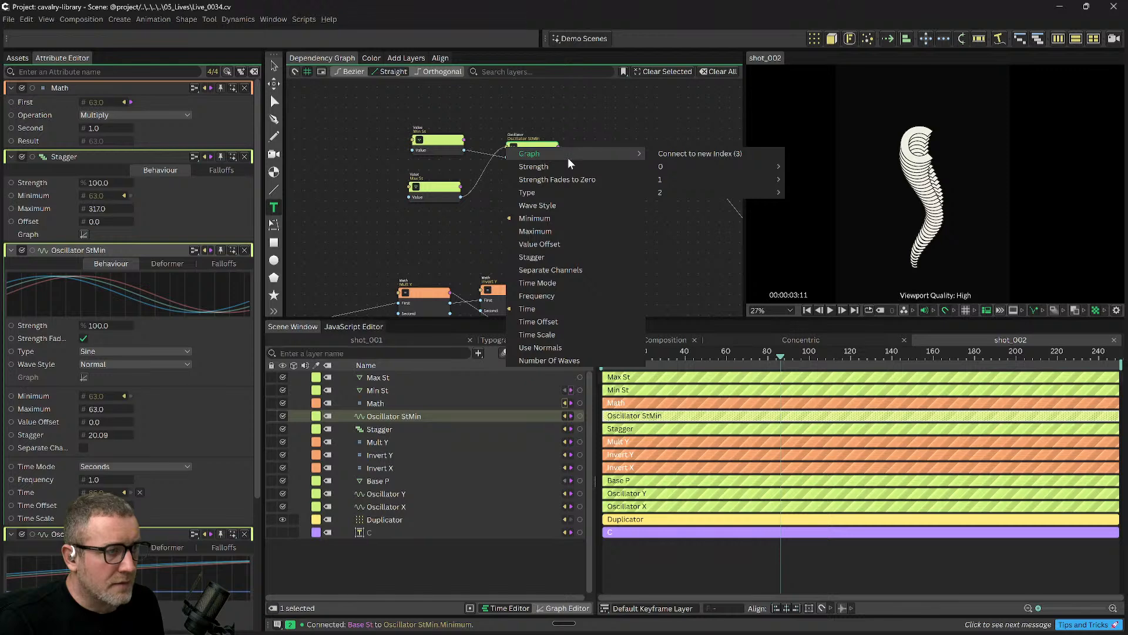
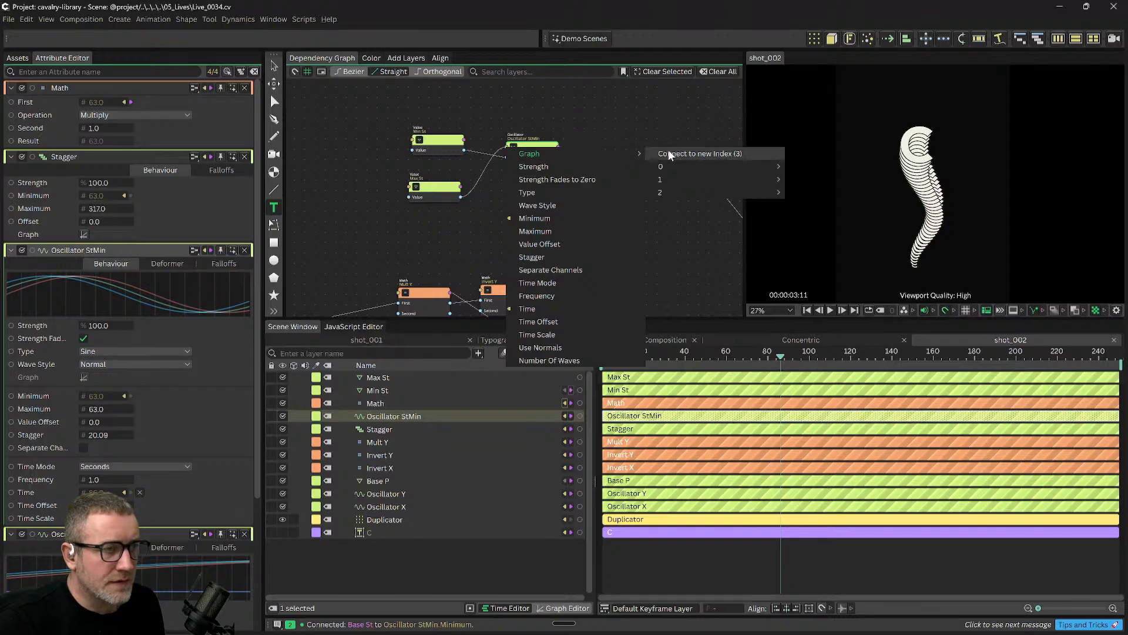
{"action": "left_click", "coordinate": [529, 232]}
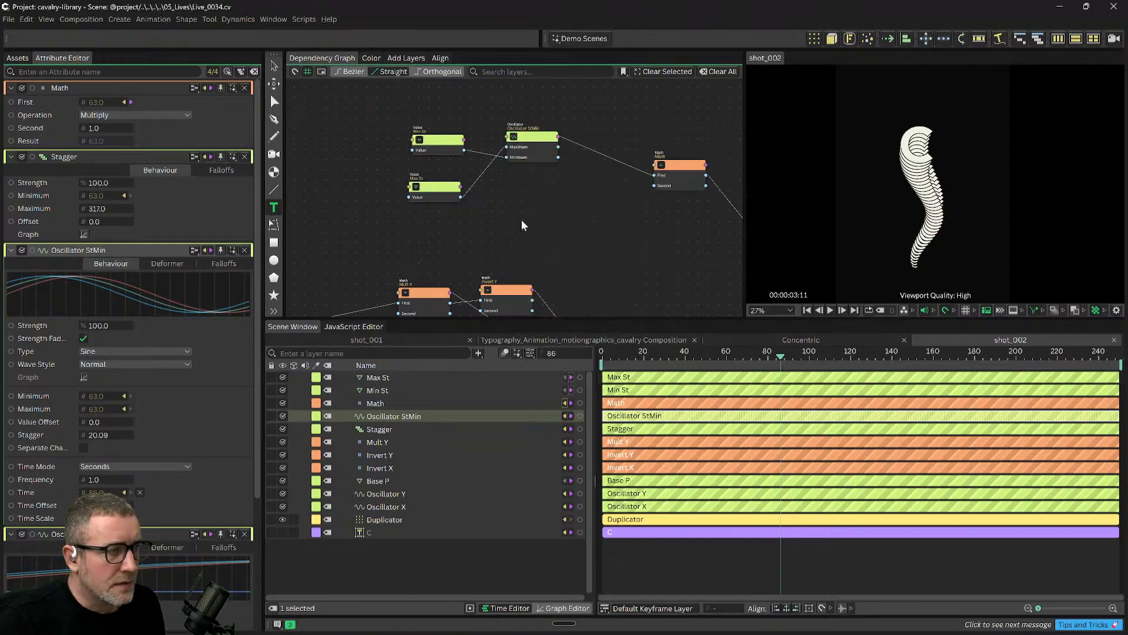
Rearrange the dependency graph so Max St sits above Min St, with Oscillator StMin further to their right.
{"action": "left_click_drag", "start_coordinate": [547, 140], "coordinate": [563, 153]}
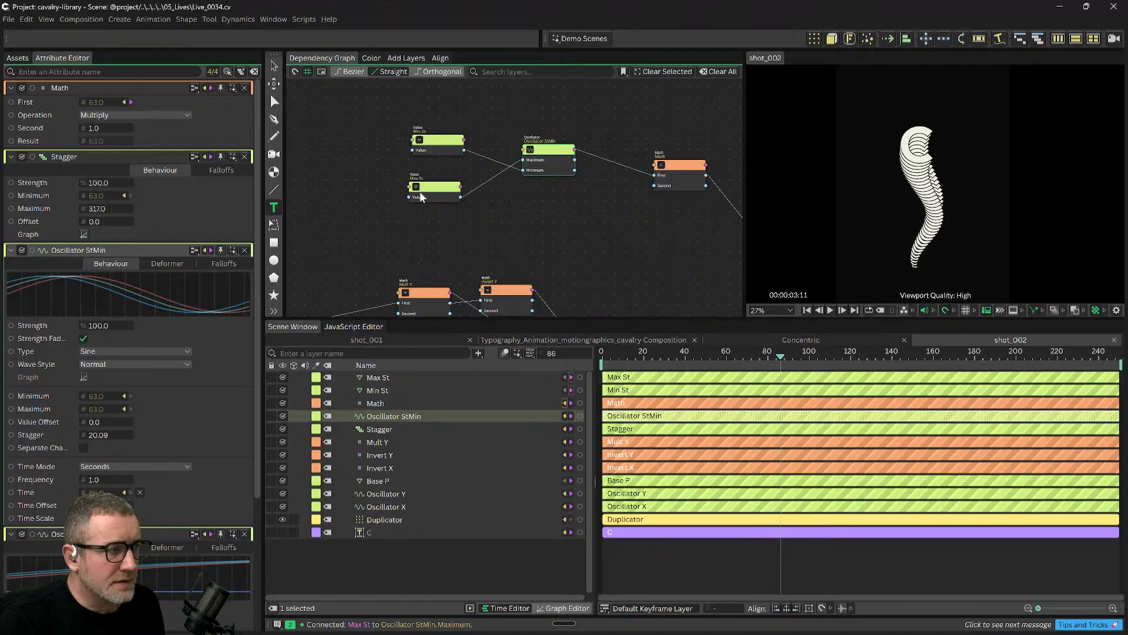
{"action": "left_click_drag", "start_coordinate": [421, 197], "coordinate": [443, 111]}
{"action": "left_click_drag", "start_coordinate": [429, 148], "coordinate": [428, 179]}
{"action": "left_click_drag", "start_coordinate": [450, 118], "coordinate": [438, 176]}
Set the Value of Max St to 120.
{"action": "left_click", "coordinate": [442, 134]}
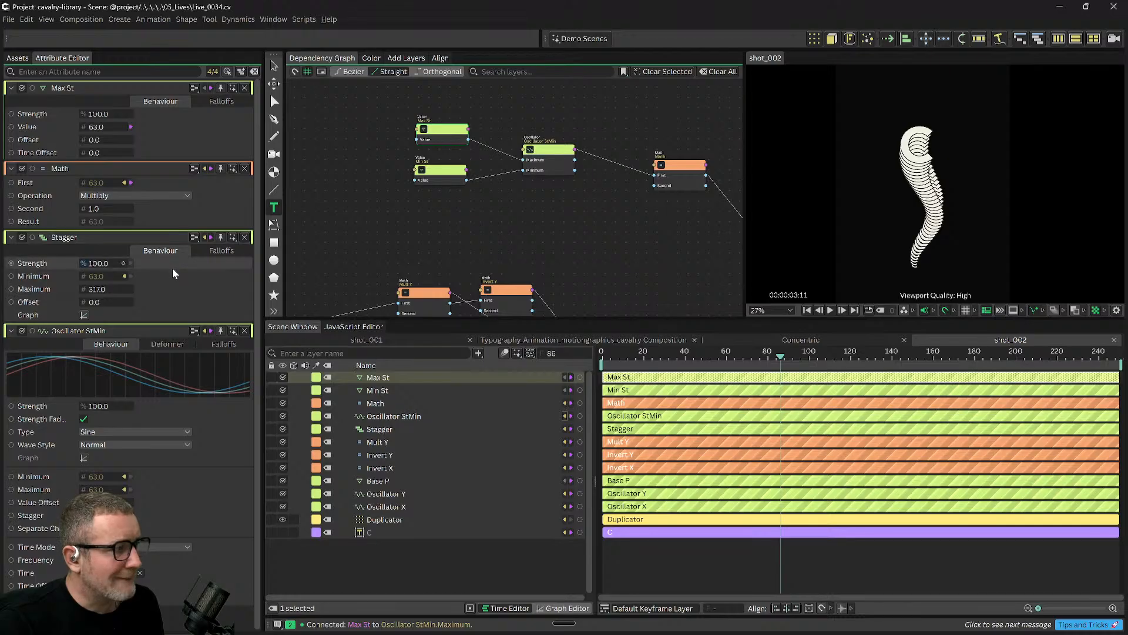
{"action": "double_click", "coordinate": [98, 129]}
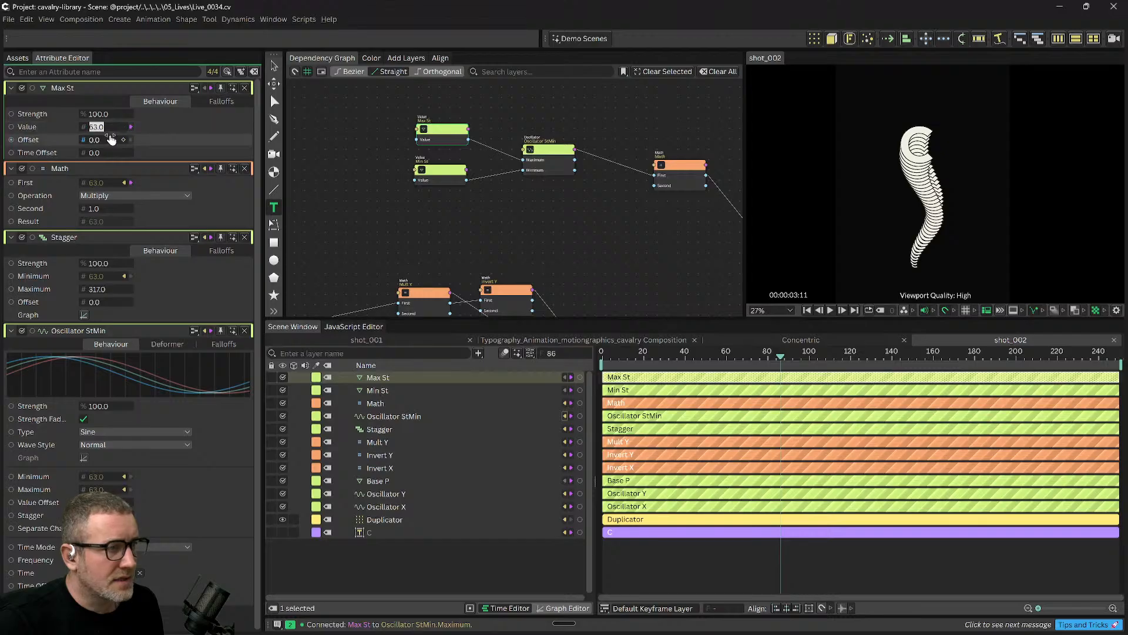
{"action": "type", "text": "120"}
{"action": "key", "text": "Return"}
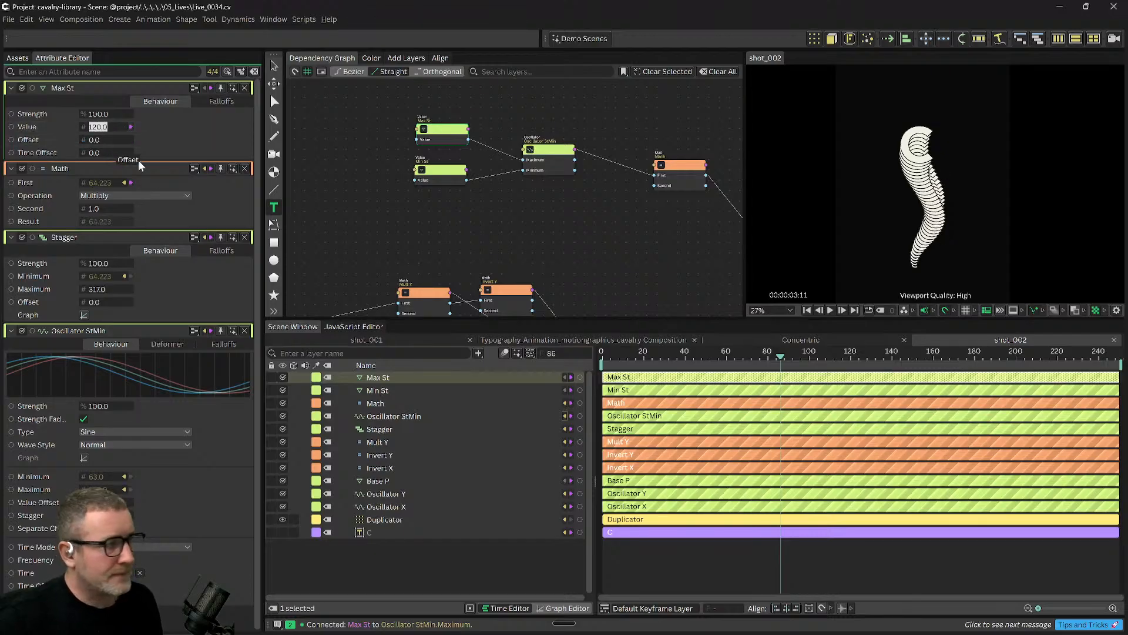
Set the Value of Min St to 60 and scrub the timeline to check the size change.
{"action": "left_click", "coordinate": [437, 176]}
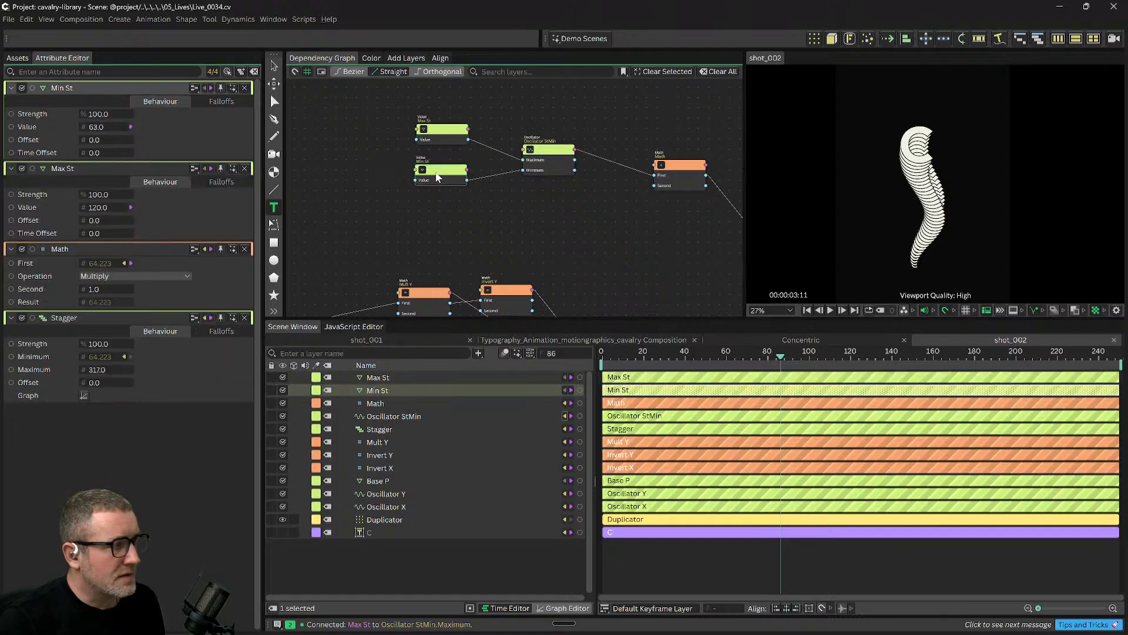
{"action": "left_click", "coordinate": [96, 126]}
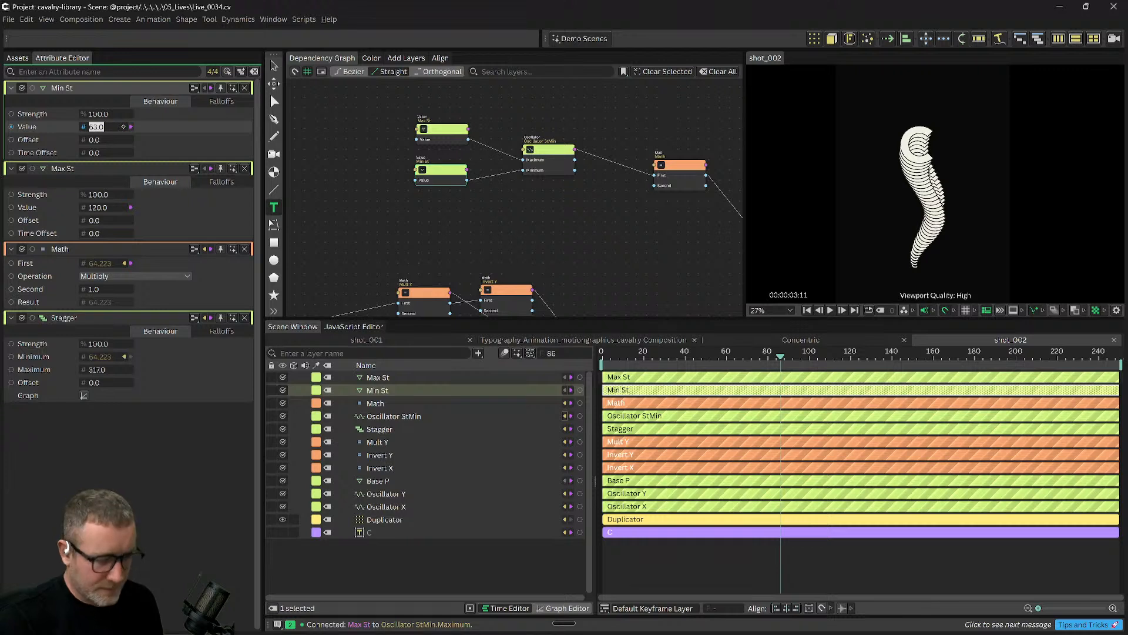
{"action": "type", "text": "60"}
{"action": "key", "text": "Return"}
{"action": "left_click_drag", "start_coordinate": [668, 354], "coordinate": [792, 356]}
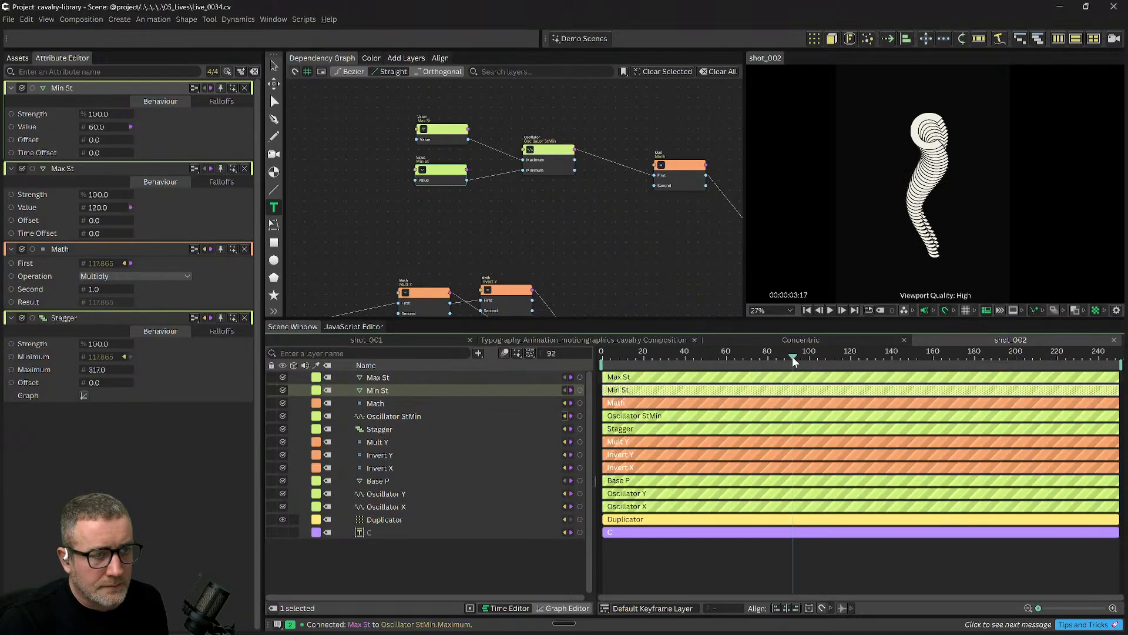
Delete the Math node between Oscillator StMin and Stagger, and connect Oscillator StMin directly to Stagger's Minimum.
{"action": "left_click_drag", "start_coordinate": [504, 210], "coordinate": [446, 206]}
{"action": "left_click", "coordinate": [626, 168]}
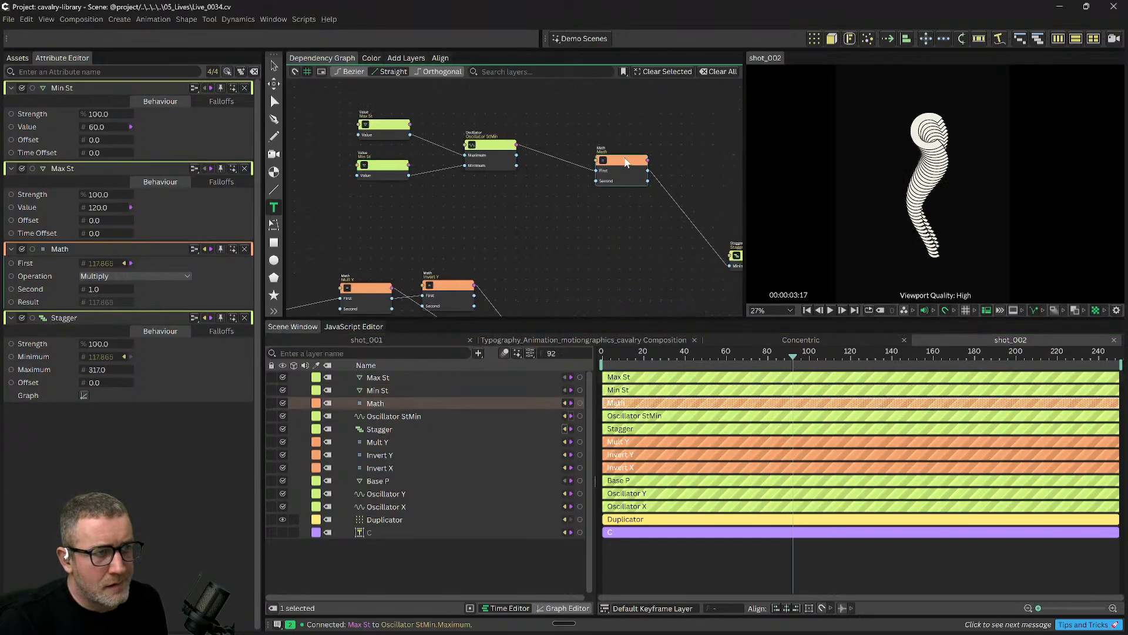
{"action": "left_click_drag", "start_coordinate": [597, 216], "coordinate": [449, 235]}
{"action": "left_click_drag", "start_coordinate": [542, 262], "coordinate": [570, 253]}
{"action": "left_click", "coordinate": [511, 173]}
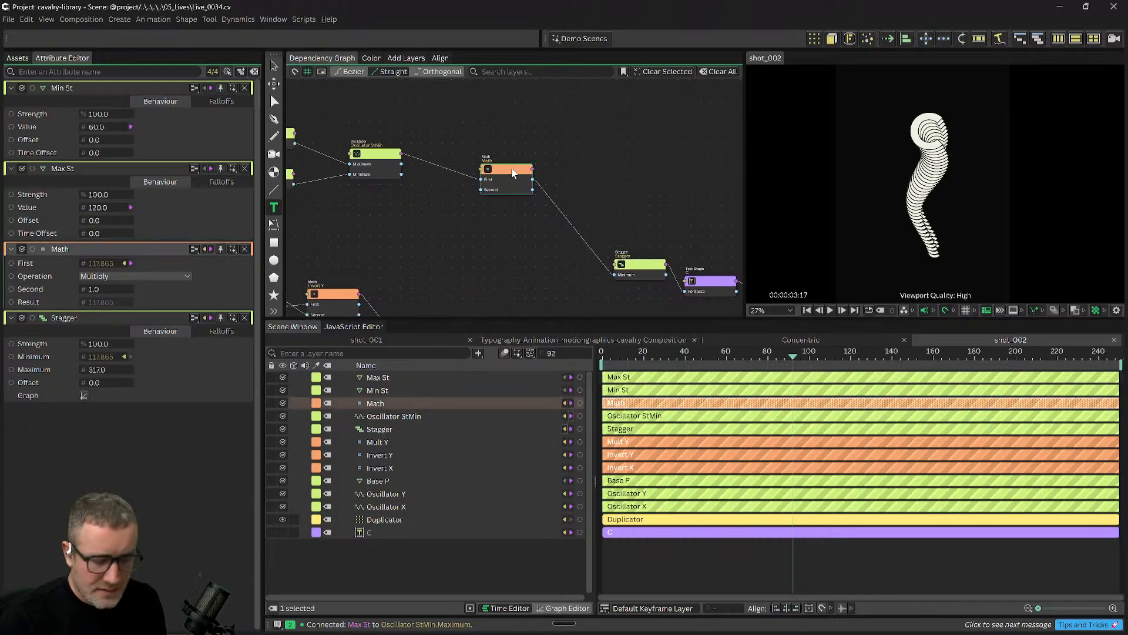
{"action": "key", "text": "Delete"}
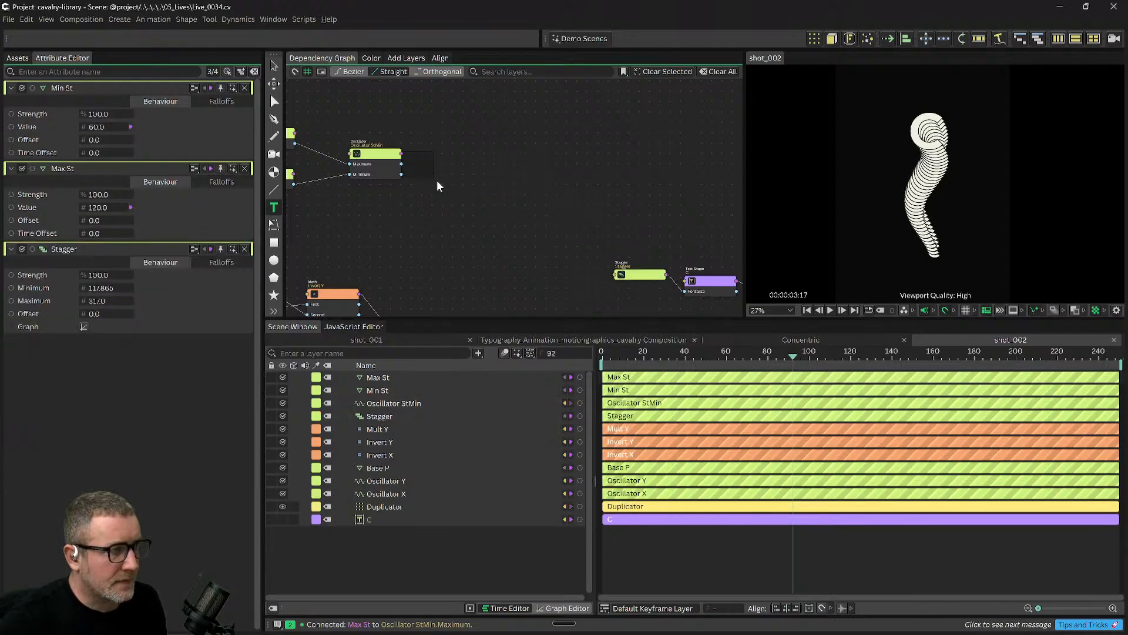
{"action": "left_click_drag", "start_coordinate": [603, 270], "coordinate": [613, 273]}
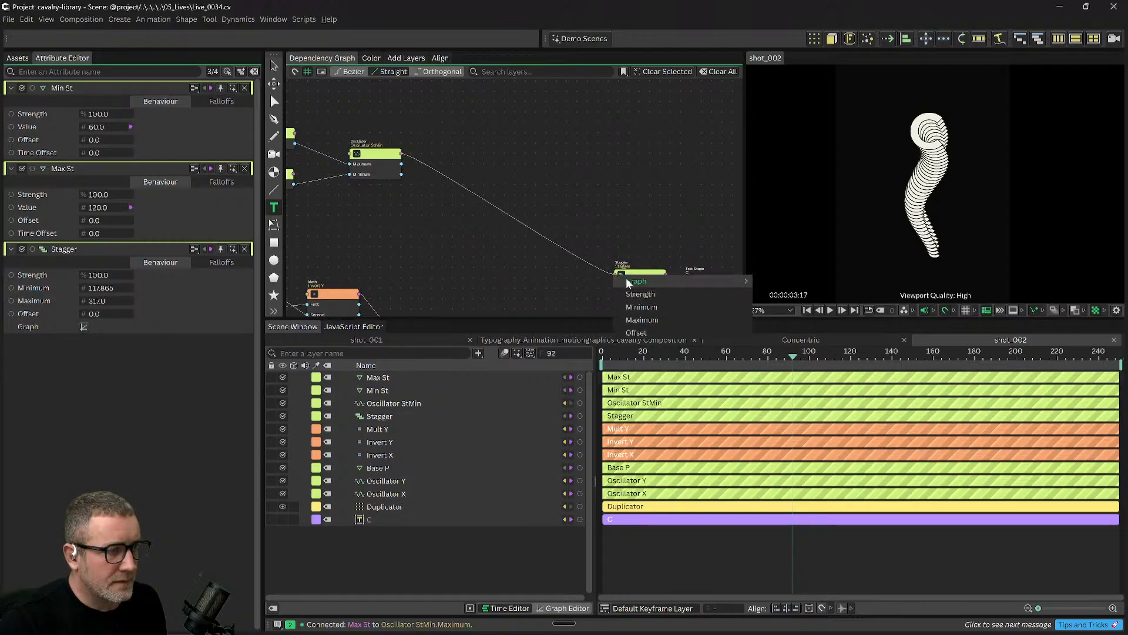
{"action": "left_click", "coordinate": [648, 311]}
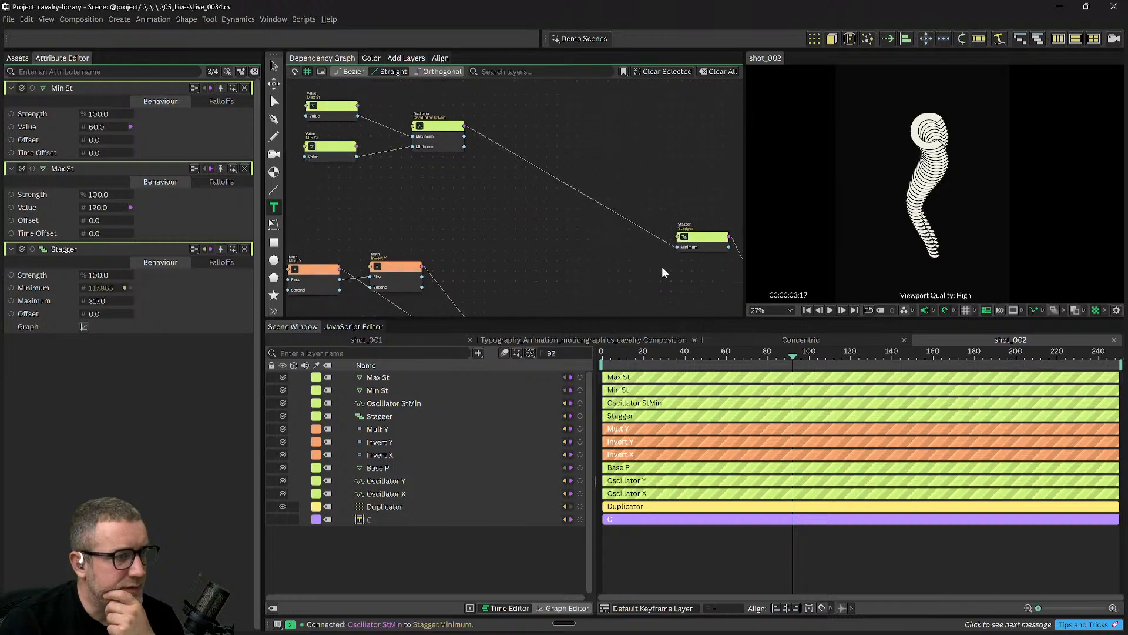
Move the Stagger and C text nodes closer to Oscillator StMin, scrubbing the timeline to check the animation.
{"action": "mouse_move", "coordinate": [657, 357]}
{"action": "left_mouse_down"}
{"action": "mouse_move", "coordinate": [808, 358]}
{"action": "mouse_move", "coordinate": [639, 358]}
{"action": "left_mouse_up"}
{"action": "left_click_drag", "start_coordinate": [621, 233], "coordinate": [554, 192]}
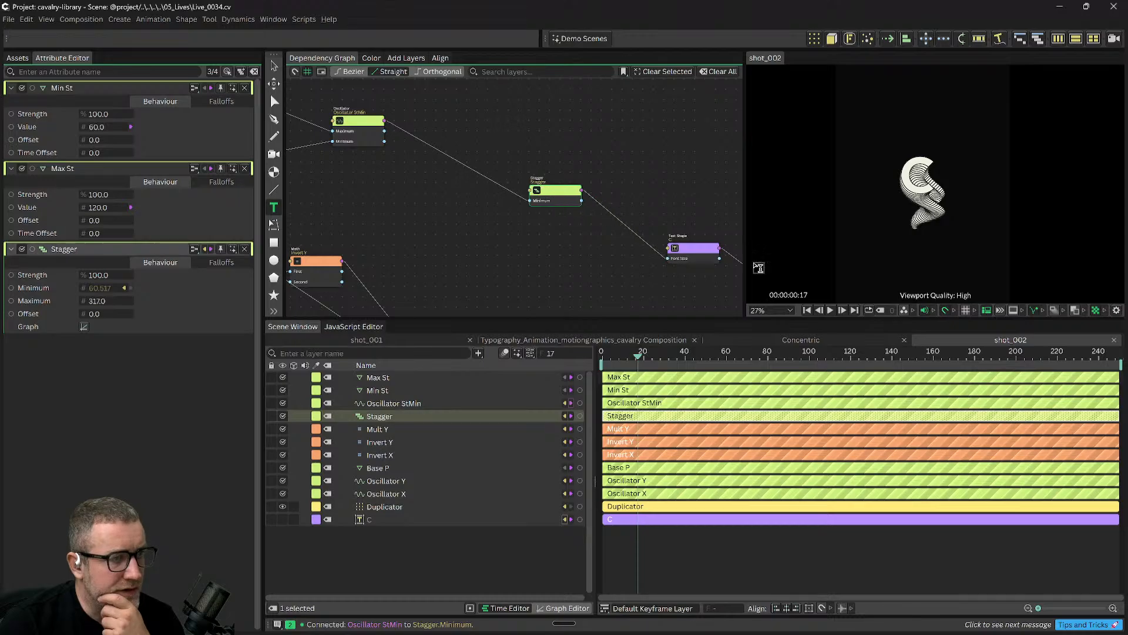
{"action": "left_click_drag", "start_coordinate": [667, 360], "coordinate": [788, 359]}
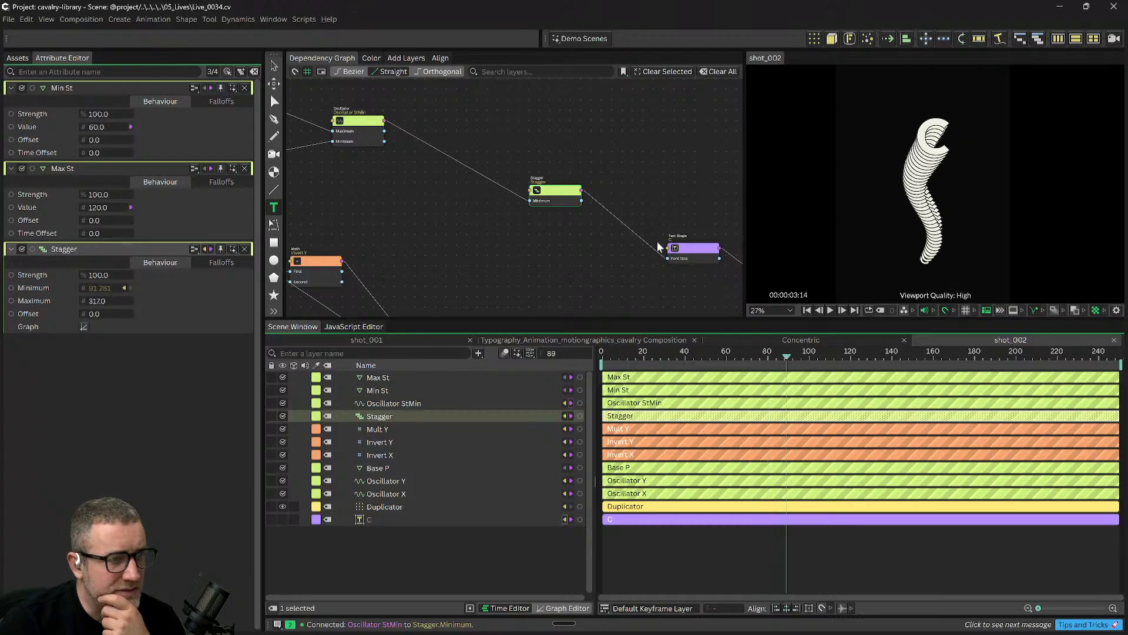
{"action": "left_click_drag", "start_coordinate": [682, 248], "coordinate": [669, 214]}
{"action": "scroll", "coordinate": [631, 256], "scroll_direction": "down", "scroll_amount": 2}
{"action": "left_click", "coordinate": [620, 268]}
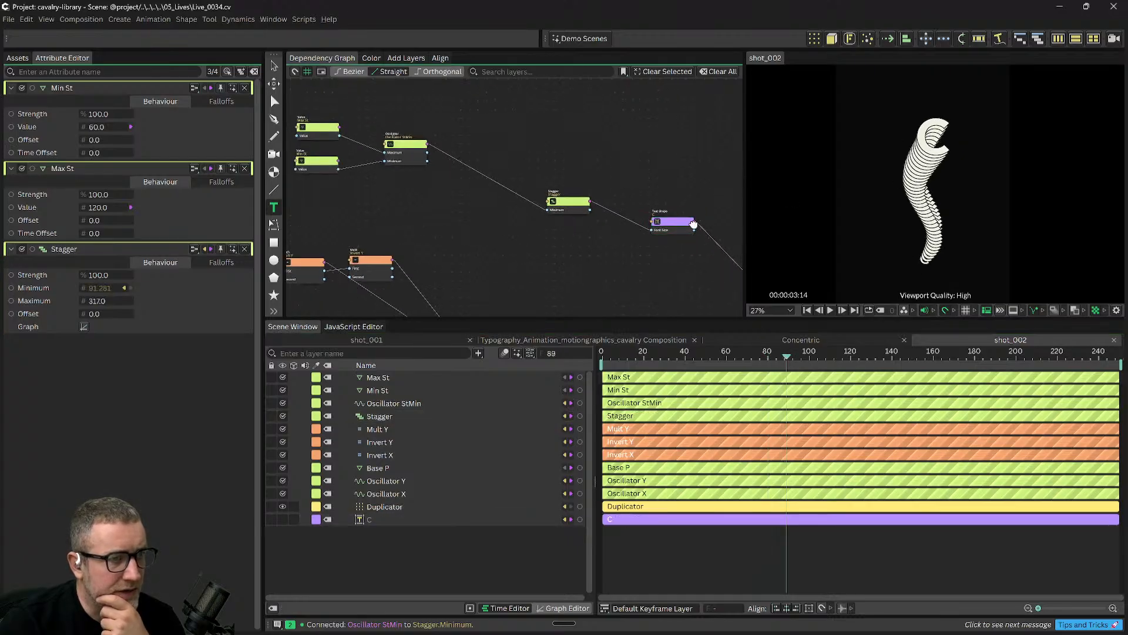
{"action": "left_click_drag", "start_coordinate": [797, 357], "coordinate": [845, 357]}
Raise the Value of Max St to 352 and the Value of Min St to 104.
{"action": "left_click", "coordinate": [354, 126]}
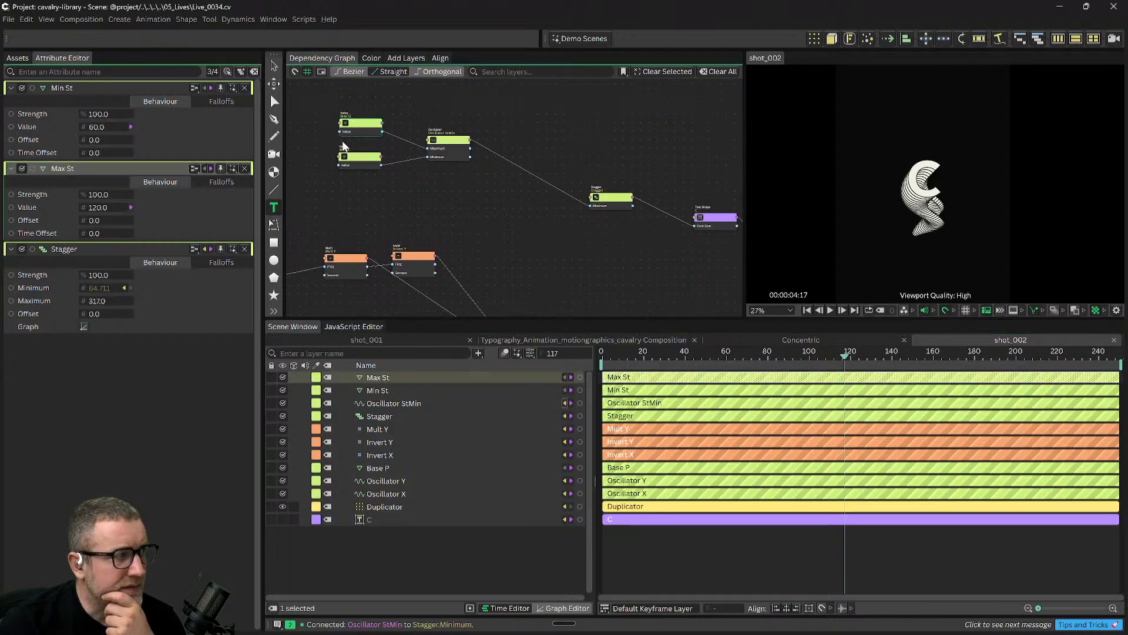
{"action": "left_click_drag", "start_coordinate": [125, 207], "coordinate": [184, 208]}
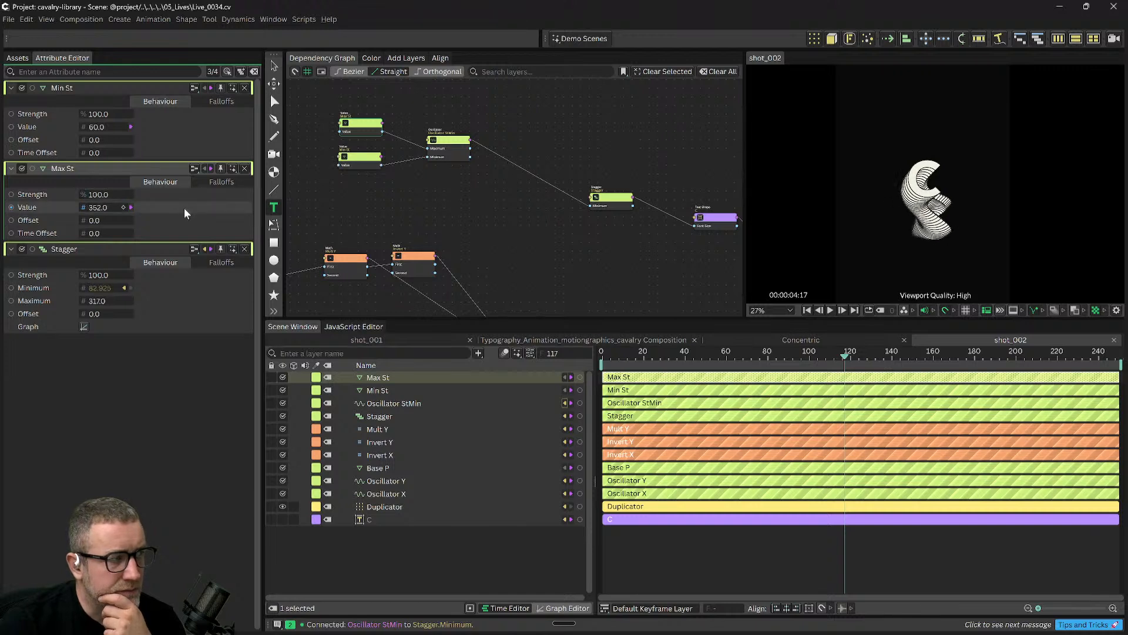
{"action": "left_click_drag", "start_coordinate": [97, 128], "coordinate": [367, 125]}
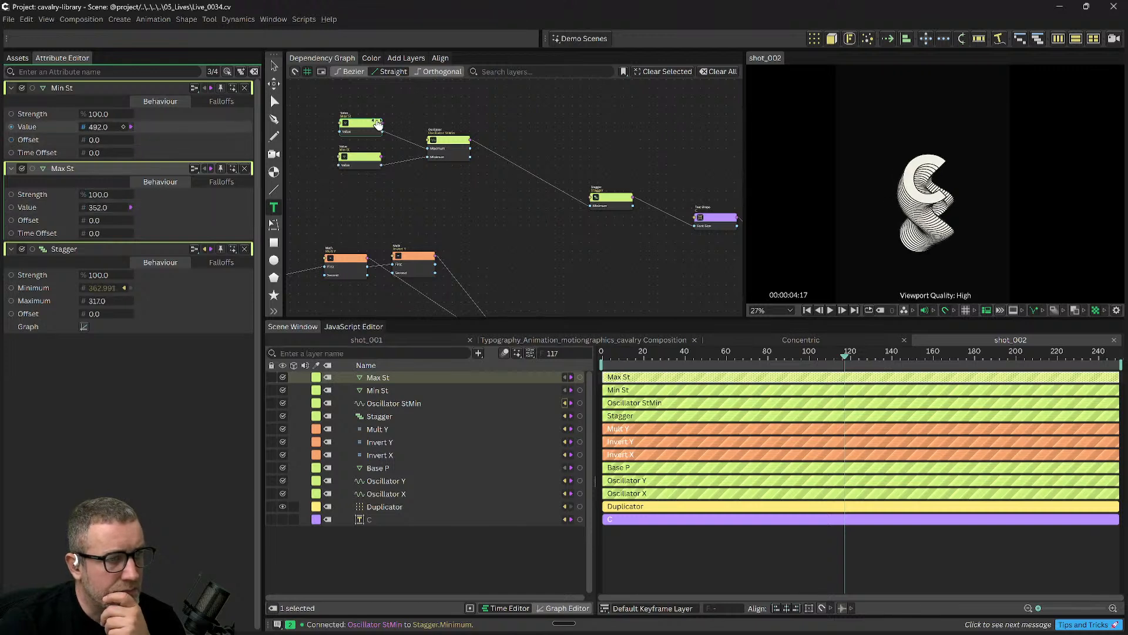
{"action": "left_click_drag", "start_coordinate": [504, 114], "coordinate": [318, 130]}
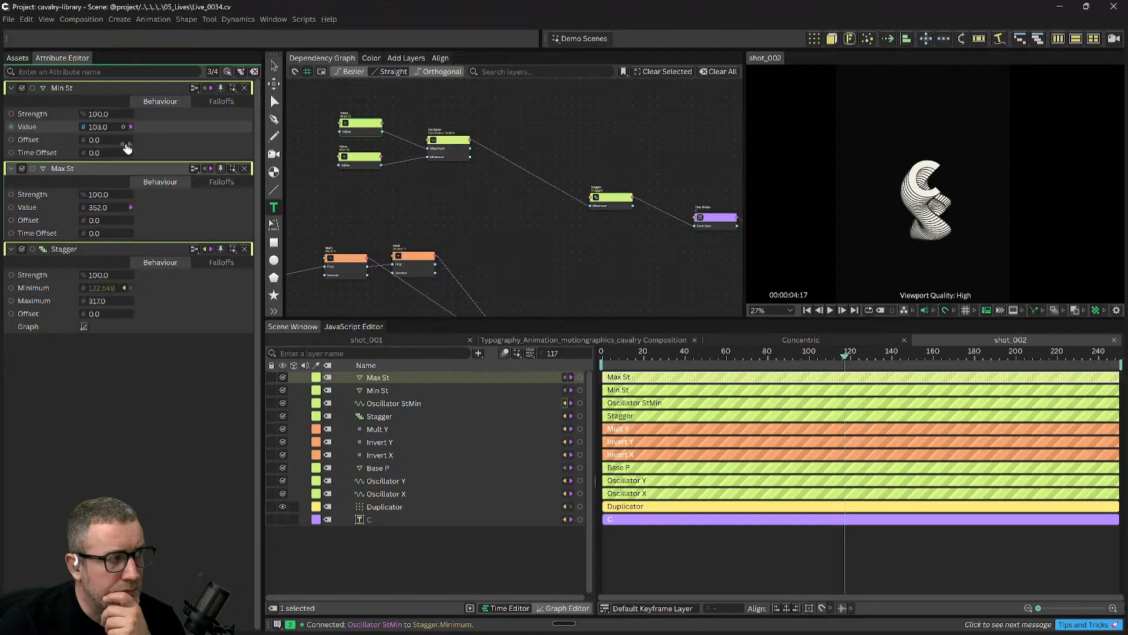
{"action": "left_click_drag", "start_coordinate": [126, 144], "coordinate": [127, 145]}
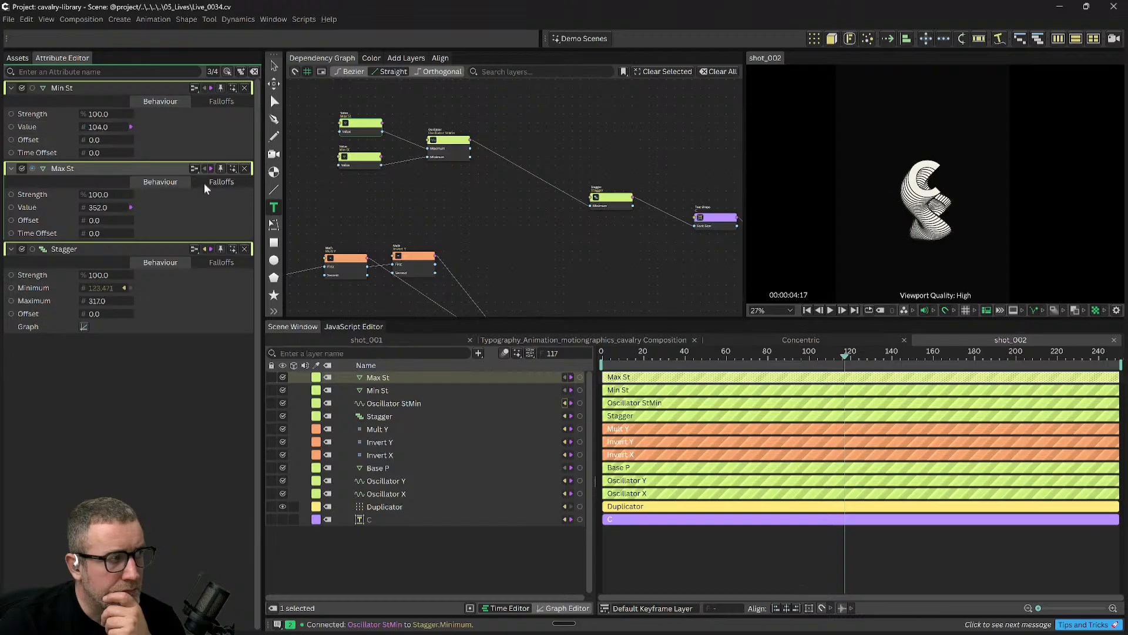
Try a Max St Value of 507, play the animation, and undo the change.
{"action": "left_click", "coordinate": [606, 204]}
{"action": "left_click_drag", "start_coordinate": [618, 352], "coordinate": [849, 363]}
{"action": "left_click_drag", "start_coordinate": [108, 209], "coordinate": [194, 218]}
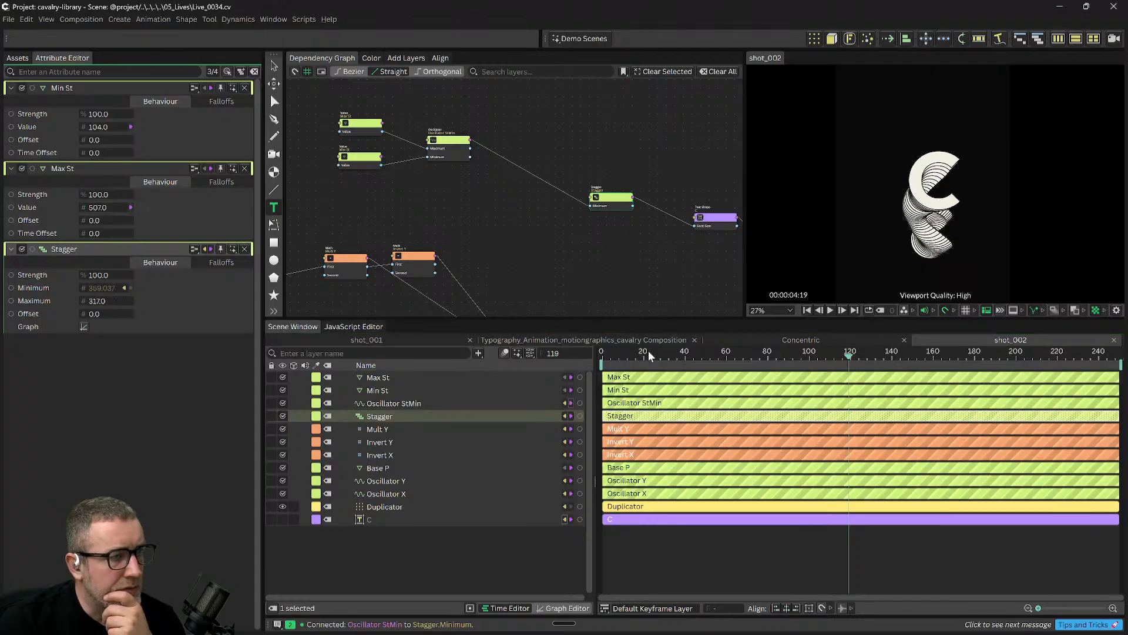
{"action": "left_click_drag", "start_coordinate": [648, 351], "coordinate": [534, 361]}
{"action": "key", "text": "space"}
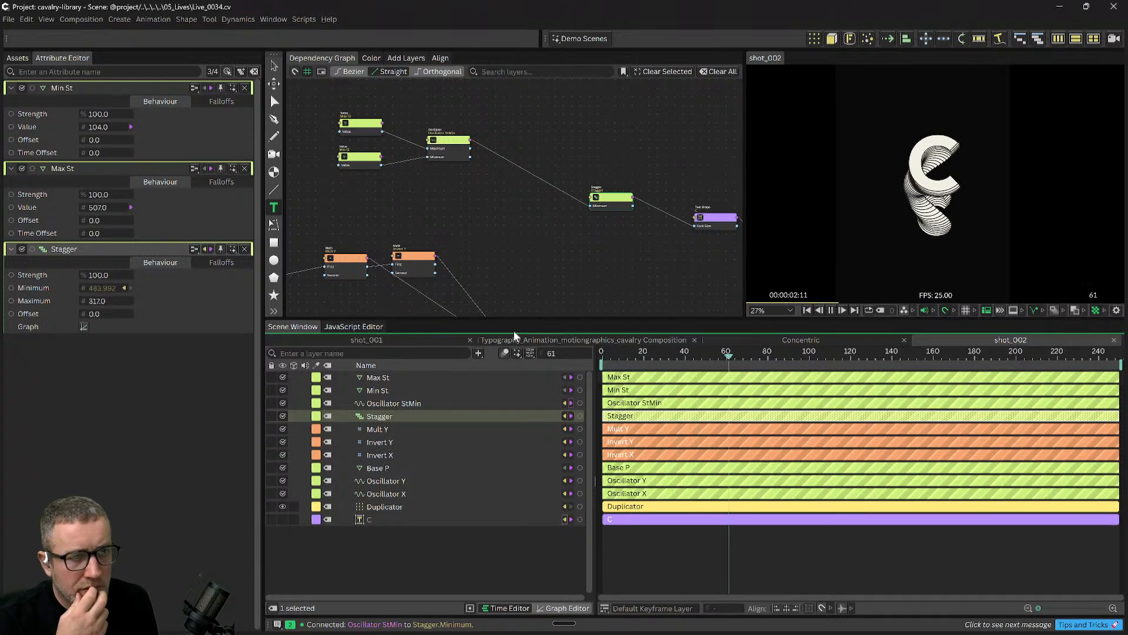
{"action": "key", "text": "space"}
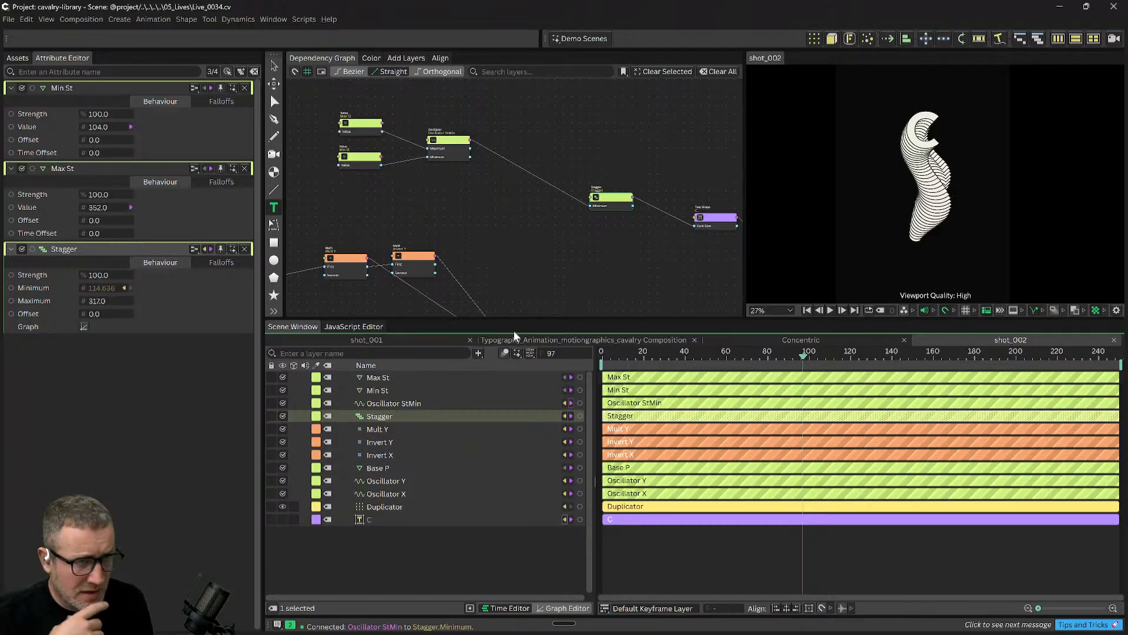
{"action": "key", "text": "ctrl+z"}
Play and scrub through the animation to review how the letter's size oscillates along the duplicated shape.
{"action": "key", "text": "space"}
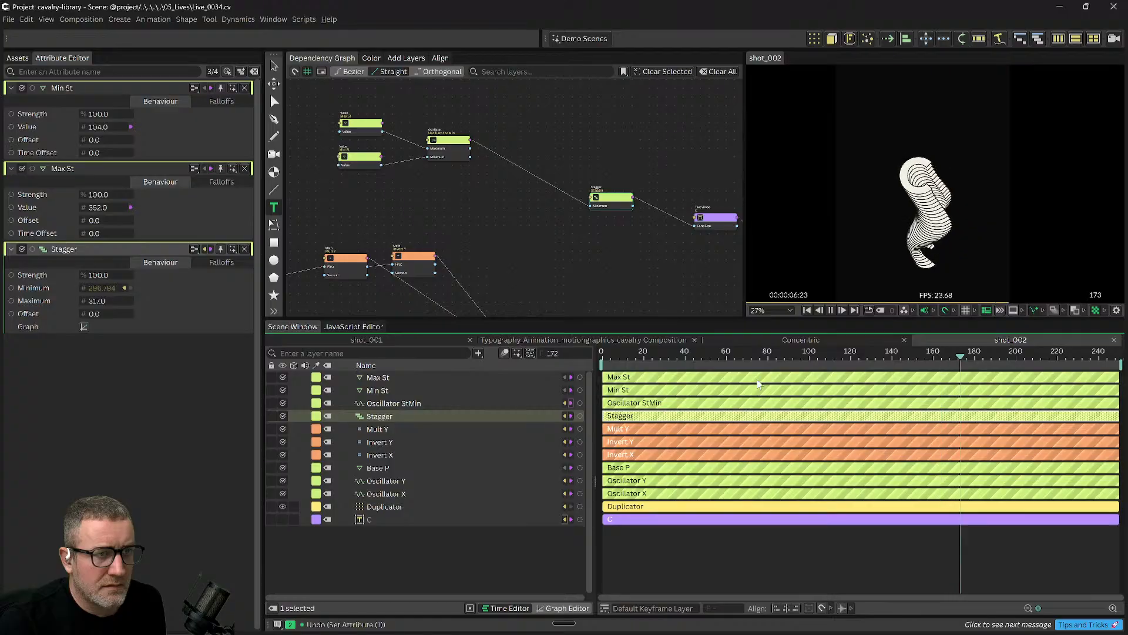
{"action": "key", "text": "space"}
{"action": "left_click_drag", "start_coordinate": [567, 259], "coordinate": [532, 263]}
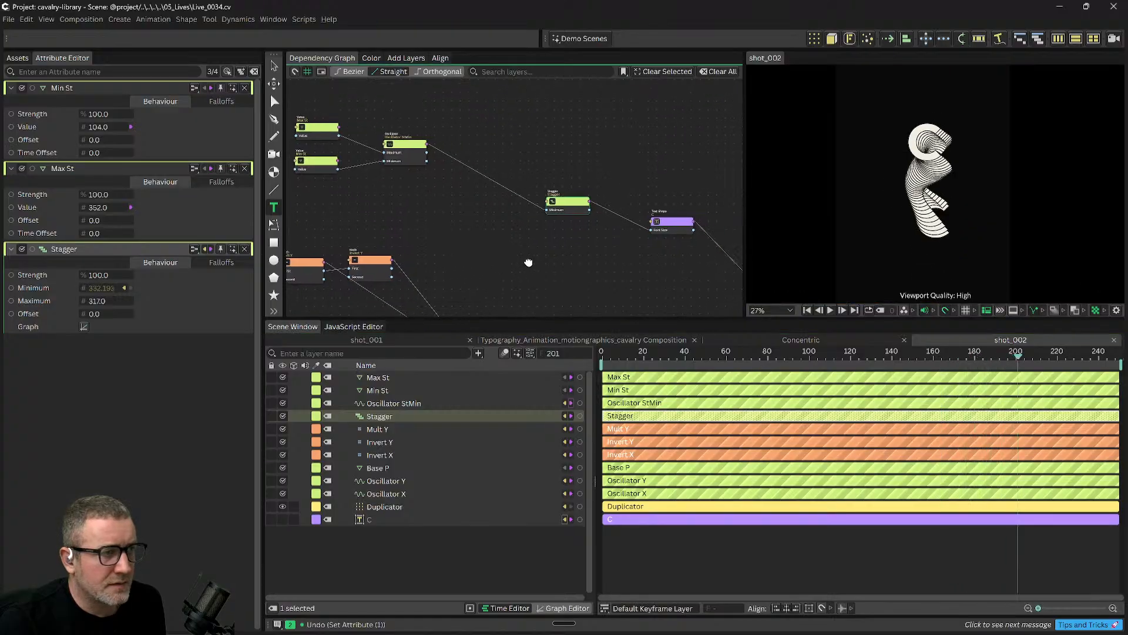
{"action": "left_click", "coordinate": [531, 262]}
{"action": "scroll", "coordinate": [548, 248], "scroll_direction": "down", "scroll_amount": 1}
{"action": "left_click_drag", "start_coordinate": [631, 349], "coordinate": [666, 348]}
{"action": "left_click_drag", "start_coordinate": [412, 178], "coordinate": [573, 229]}
{"action": "left_click_drag", "start_coordinate": [696, 348], "coordinate": [926, 357]}
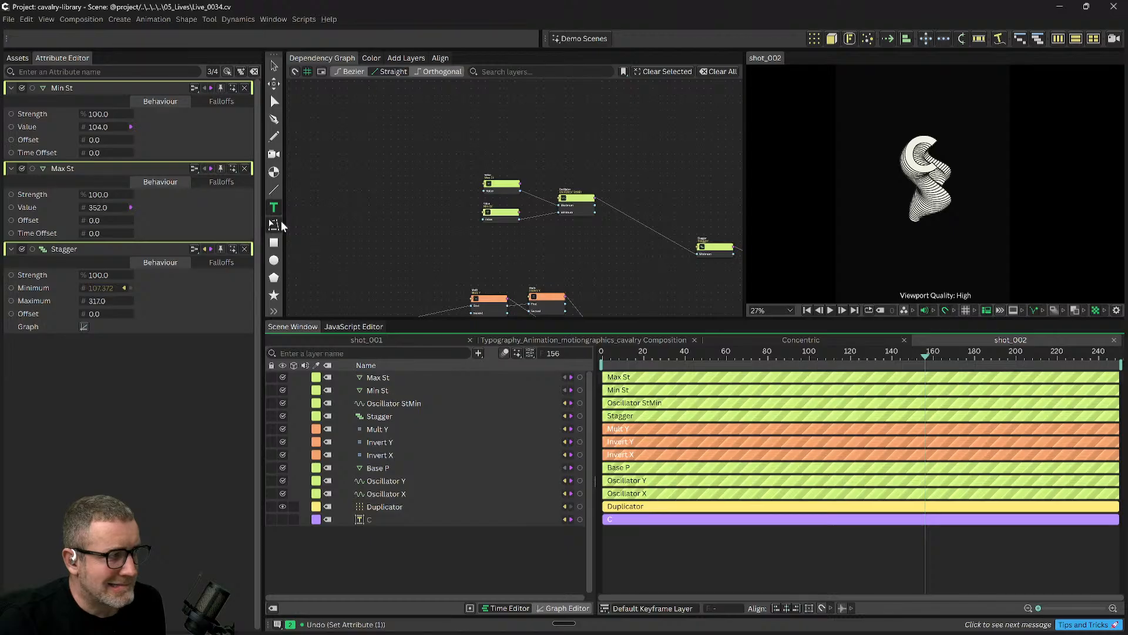
Move the Max St, Min St and Oscillator StMin nodes together up and left, further from Stagger.
{"action": "scroll", "coordinate": [399, 221], "scroll_direction": "down", "scroll_amount": 1}
{"action": "left_click_drag", "start_coordinate": [431, 228], "coordinate": [409, 191]}
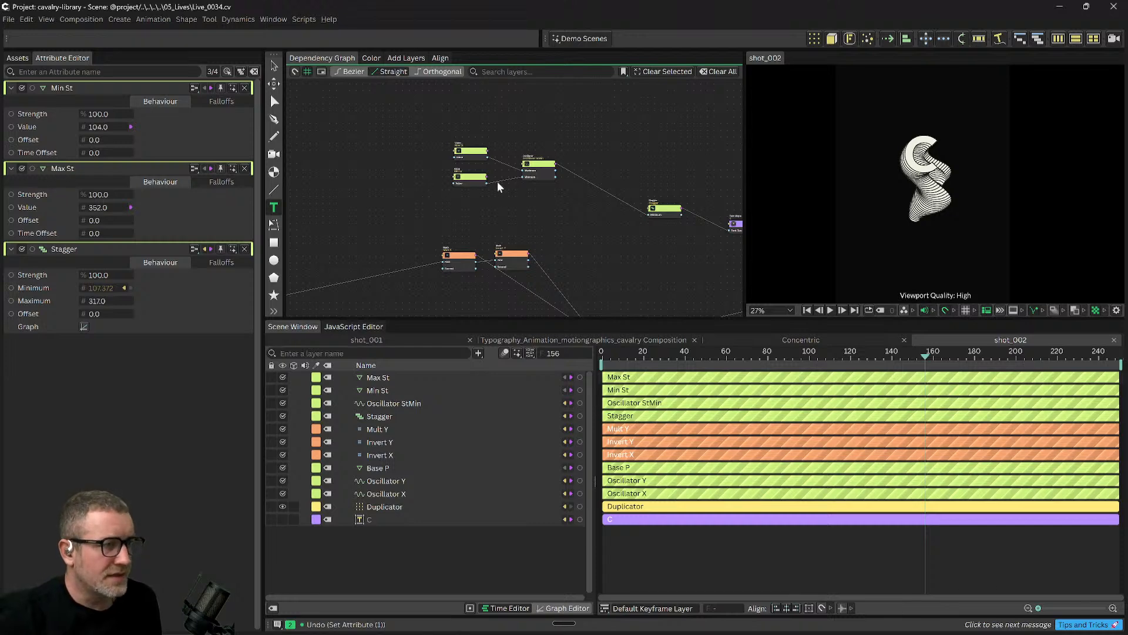
{"action": "left_click_drag", "start_coordinate": [436, 112], "coordinate": [590, 266]}
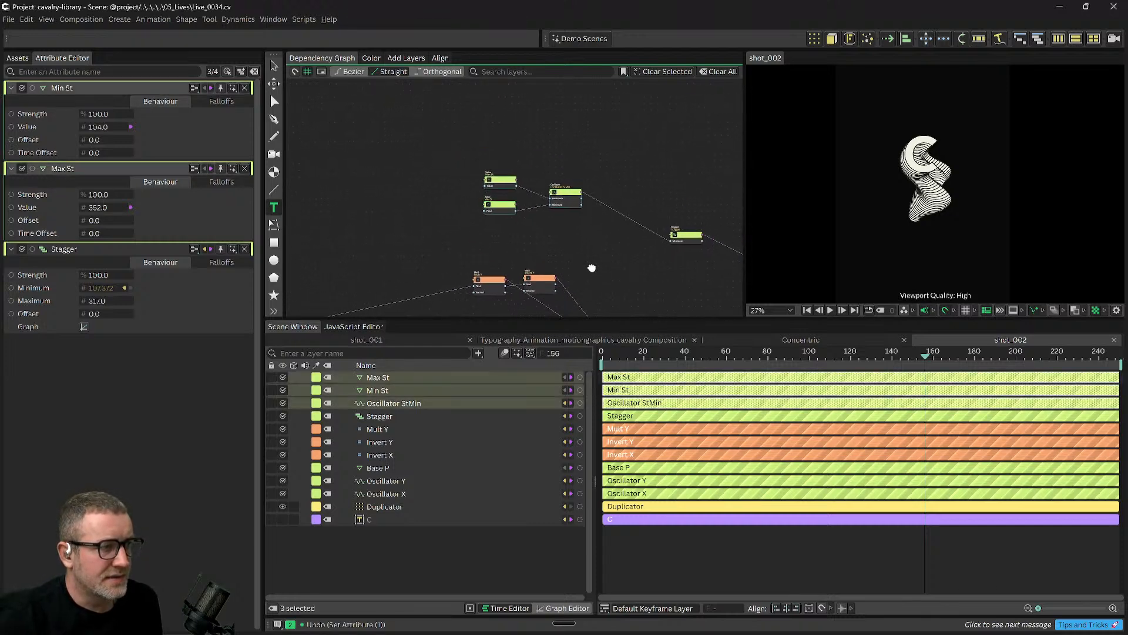
{"action": "left_click", "coordinate": [590, 267]}
{"action": "mouse_move", "coordinate": [573, 193]}
{"action": "left_mouse_down"}
{"action": "mouse_move", "coordinate": [536, 139]}
{"action": "mouse_move", "coordinate": [565, 190]}
{"action": "left_mouse_up"}
{"action": "left_click_drag", "start_coordinate": [478, 151], "coordinate": [603, 251]}
{"action": "left_click_drag", "start_coordinate": [547, 190], "coordinate": [512, 147]}
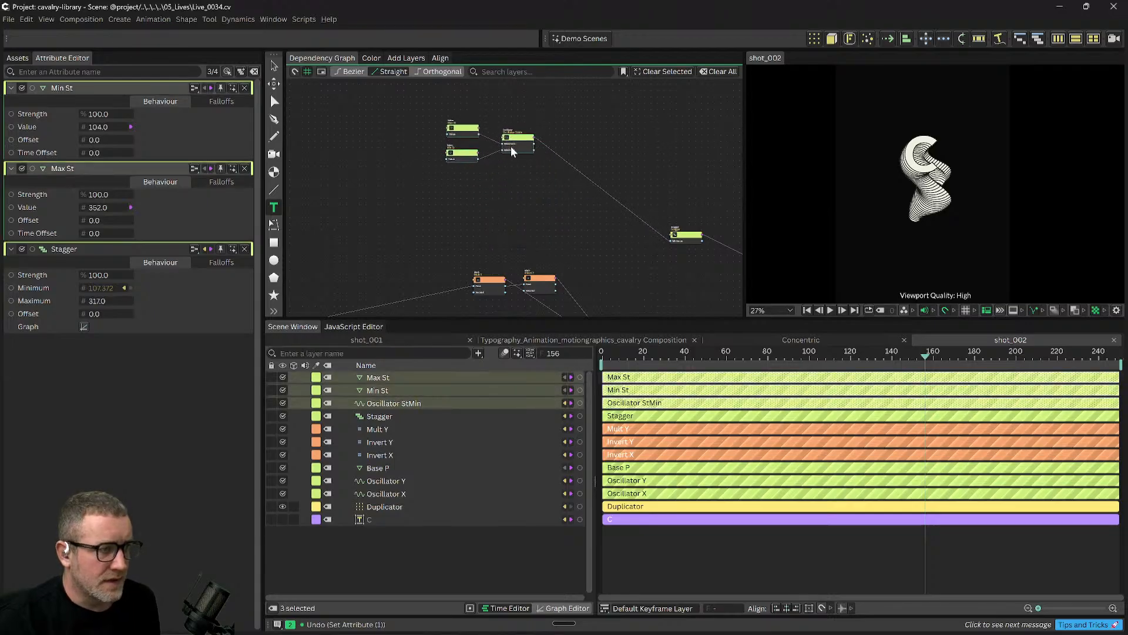
Try to duplicate Max St, Min St and Oscillator StMin into the dependency graph, and undo the duplication.
{"action": "key", "text": "ctrl+d"}
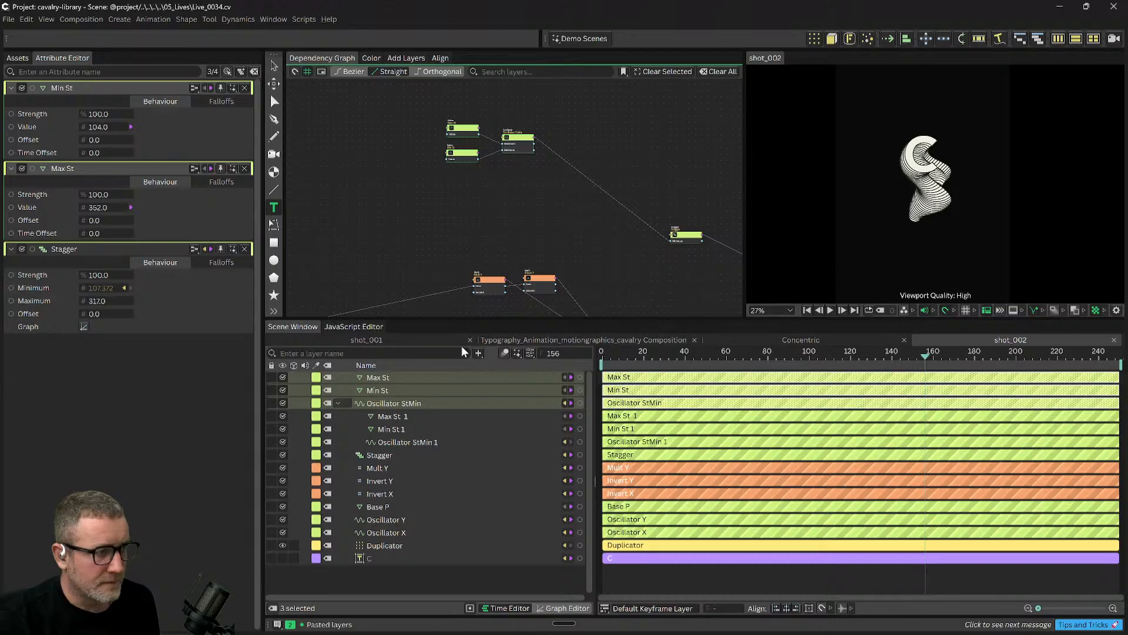
{"action": "left_click_drag", "start_coordinate": [388, 398], "coordinate": [447, 238]}
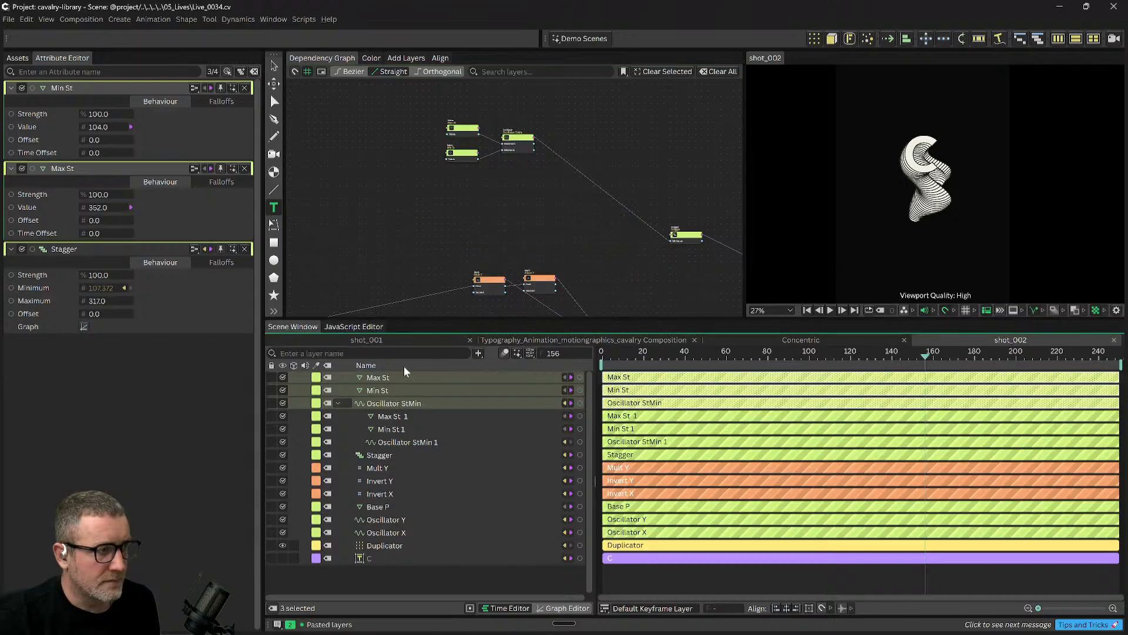
{"action": "left_click_drag", "start_coordinate": [376, 379], "coordinate": [485, 219]}
{"action": "scroll", "coordinate": [496, 220], "scroll_direction": "down", "scroll_amount": 2}
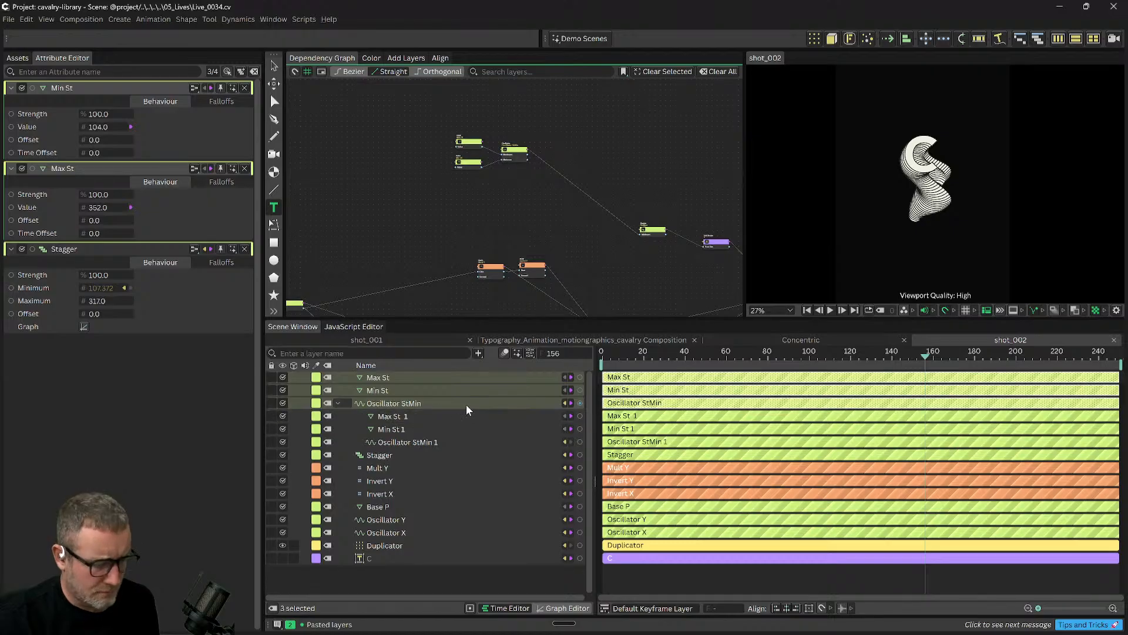
{"action": "key", "text": "ctrl+z"}
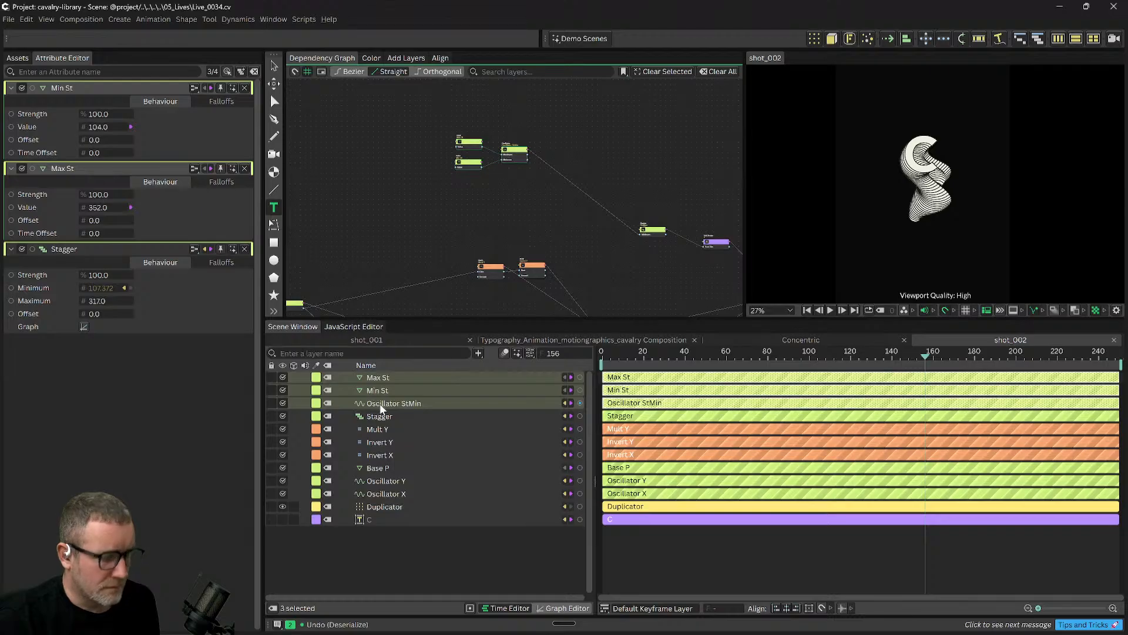
Duplicate the Max St, Min St and Oscillator StMin layers and place the oscillator copy below the originals in the dependency graph.
{"action": "key", "text": "ctrl+d"}
{"action": "left_click_drag", "start_coordinate": [380, 403], "coordinate": [386, 388]}
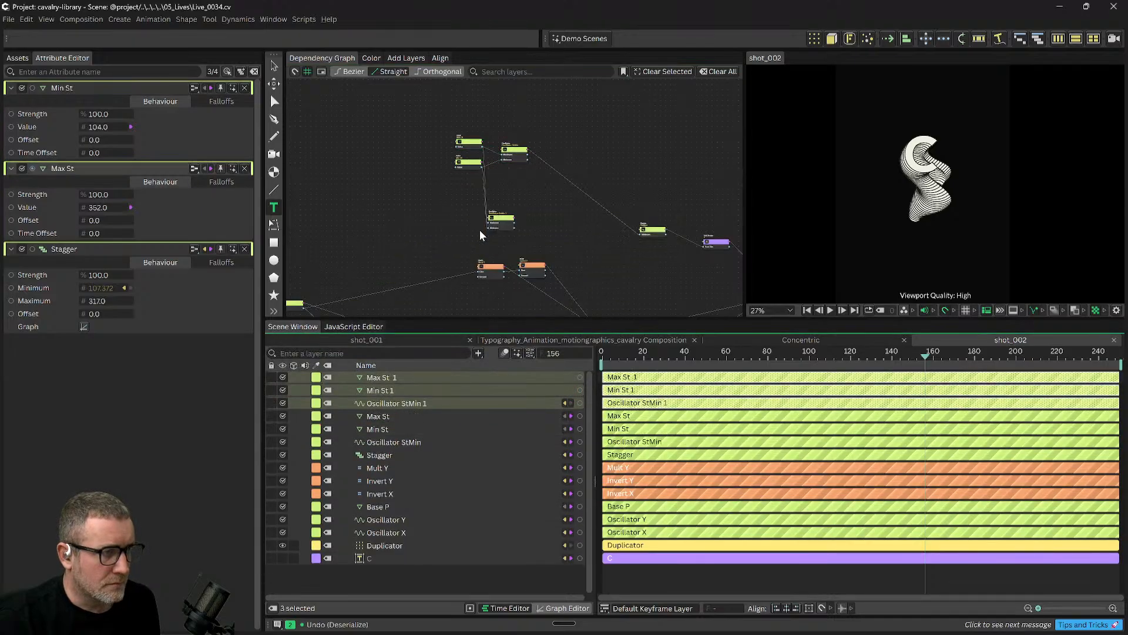
{"action": "left_click_drag", "start_coordinate": [506, 224], "coordinate": [532, 215]}
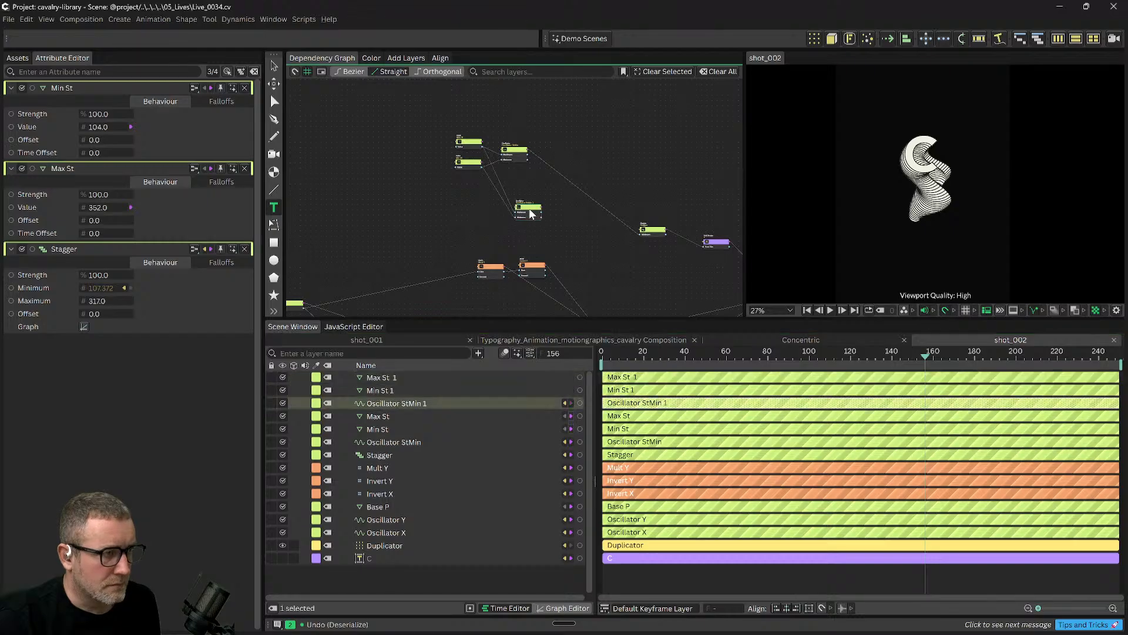
Move the Min St node left and down, and shift the Oscillator StMin 1 node slightly lower in the dependency graph.
{"action": "scroll", "coordinate": [530, 214], "scroll_direction": "up", "scroll_amount": 2}
{"action": "scroll", "coordinate": [512, 224], "scroll_direction": "up", "scroll_amount": 1}
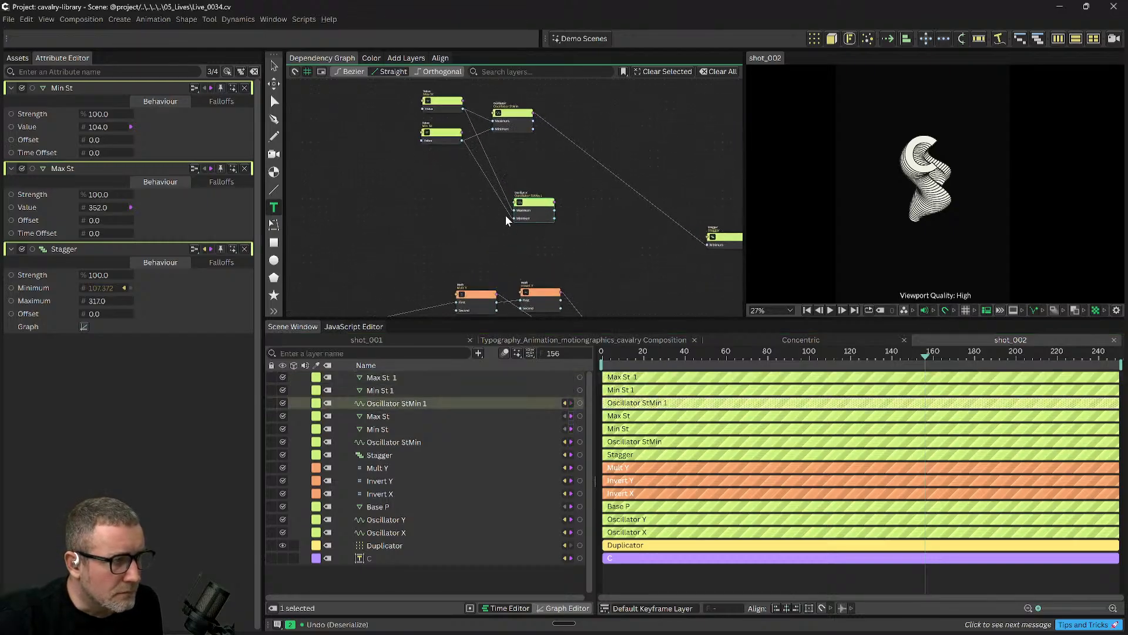
{"action": "left_click_drag", "start_coordinate": [452, 142], "coordinate": [431, 156]}
{"action": "left_click_drag", "start_coordinate": [548, 198], "coordinate": [541, 228]}
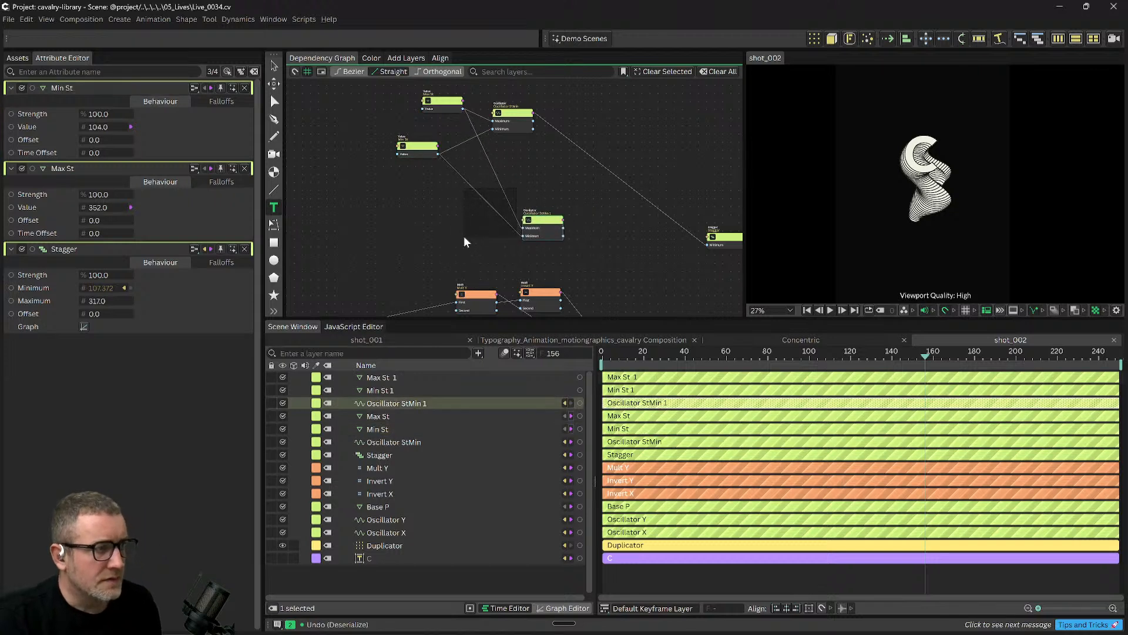
Disconnect the original Max St and Min St nodes from the Oscillator StMin 1 copy.
{"action": "left_click_drag", "start_coordinate": [464, 236], "coordinate": [483, 212]}
{"action": "double_click", "coordinate": [493, 206]}
{"action": "double_click", "coordinate": [502, 192]}
{"action": "left_click_drag", "start_coordinate": [537, 237], "coordinate": [567, 220]}
{"action": "scroll", "coordinate": [532, 235], "scroll_direction": "up", "scroll_amount": 2}
Place the Max St 1 and Min St 1 layers in the dependency graph, one above the other, beside Oscillator StMin 1.
{"action": "left_click", "coordinate": [382, 390]}
{"action": "left_click", "coordinate": [385, 382], "text": "shift"}
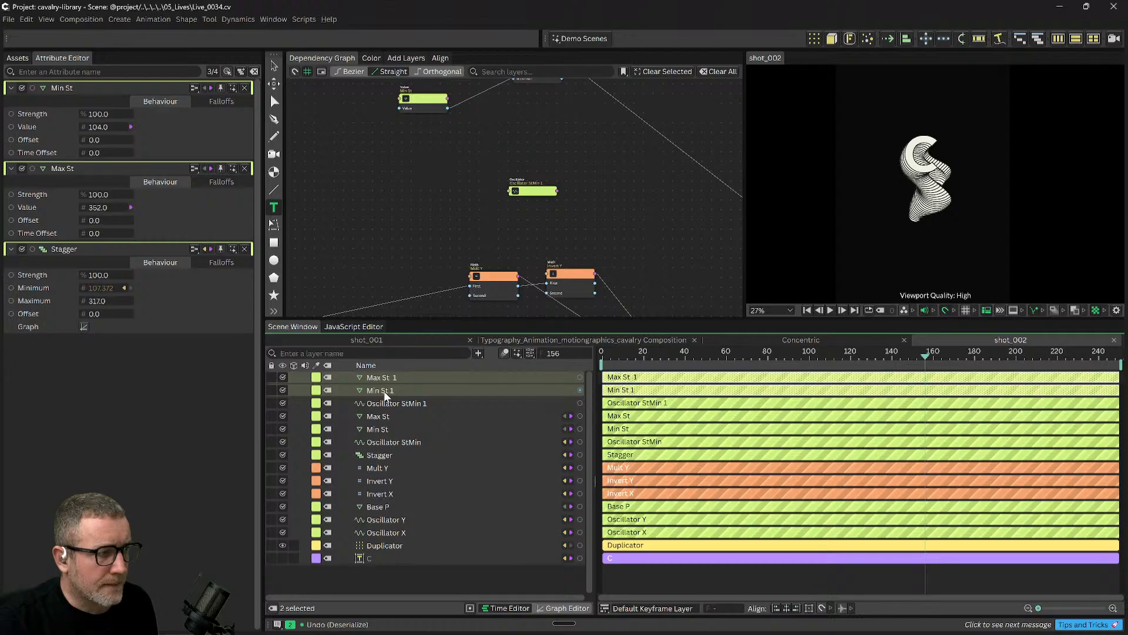
{"action": "left_click_drag", "start_coordinate": [387, 390], "coordinate": [412, 202]}
{"action": "left_click", "coordinate": [422, 205]}
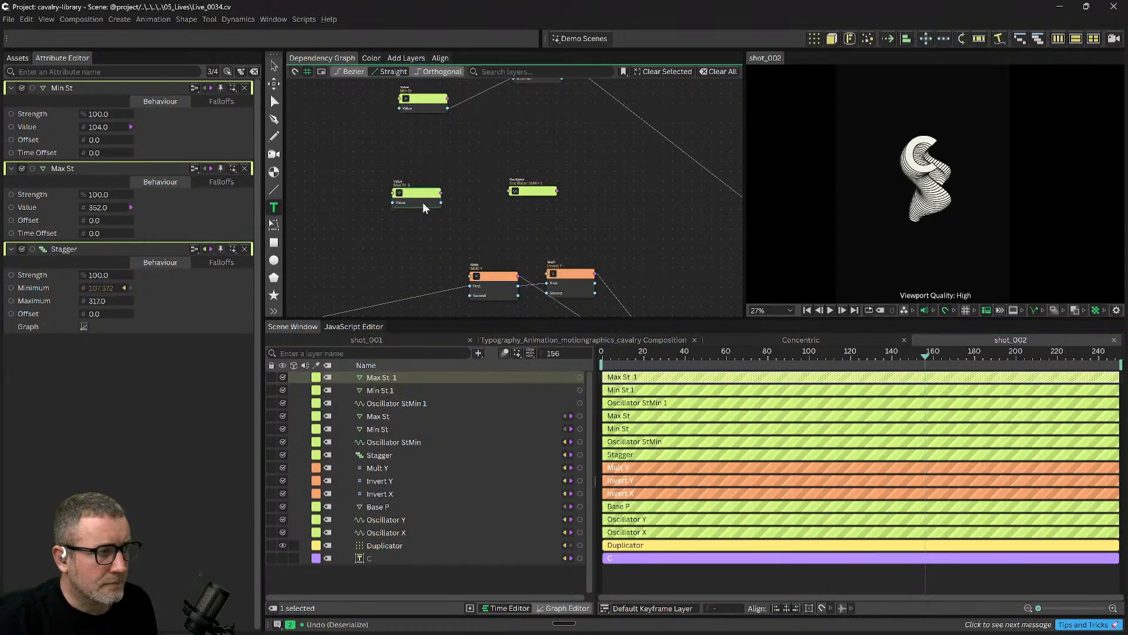
{"action": "left_click", "coordinate": [385, 390]}
{"action": "left_click_drag", "start_coordinate": [388, 391], "coordinate": [420, 221]}
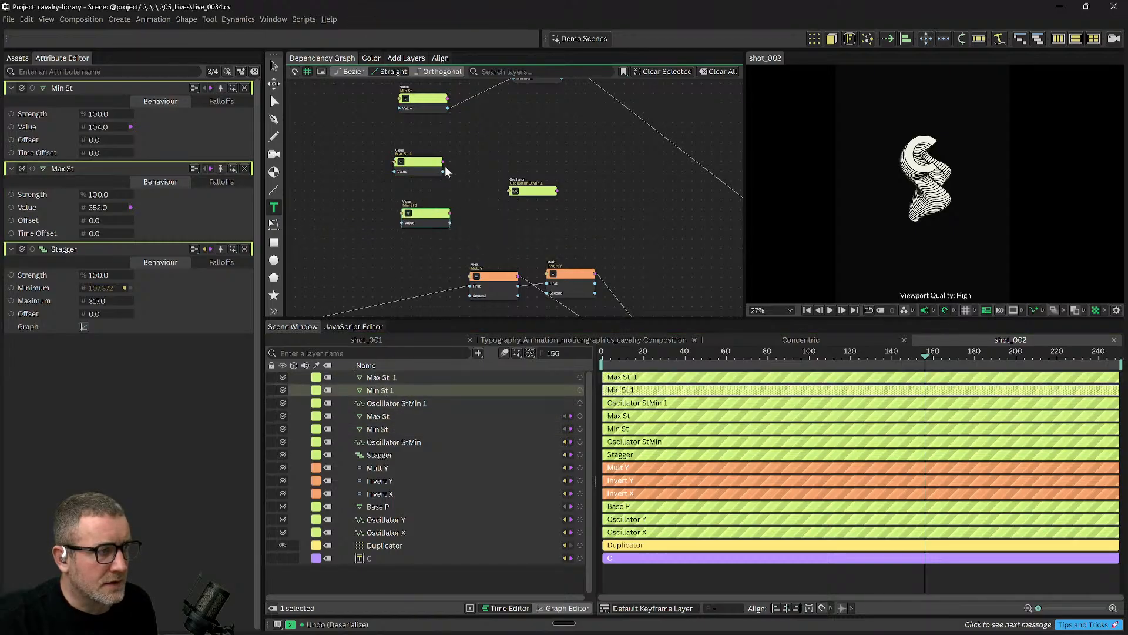
{"action": "left_click", "coordinate": [469, 179]}
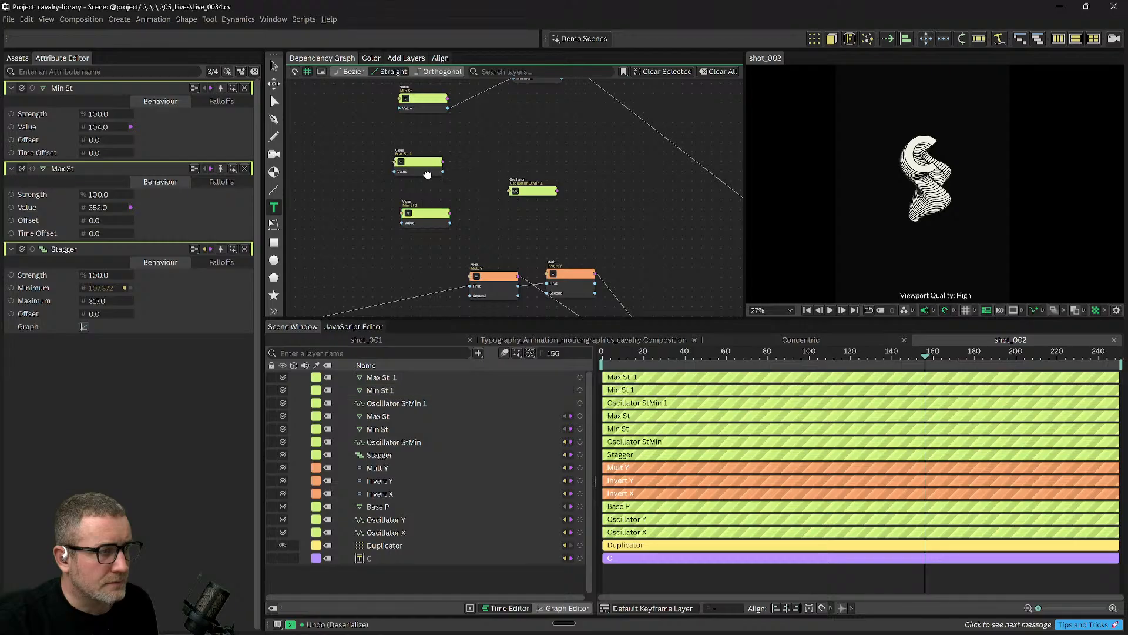
Try to connect Max St 1 to the Minimum of Oscillator StMin 1, and undo the connection.
{"action": "left_click", "coordinate": [427, 170]}
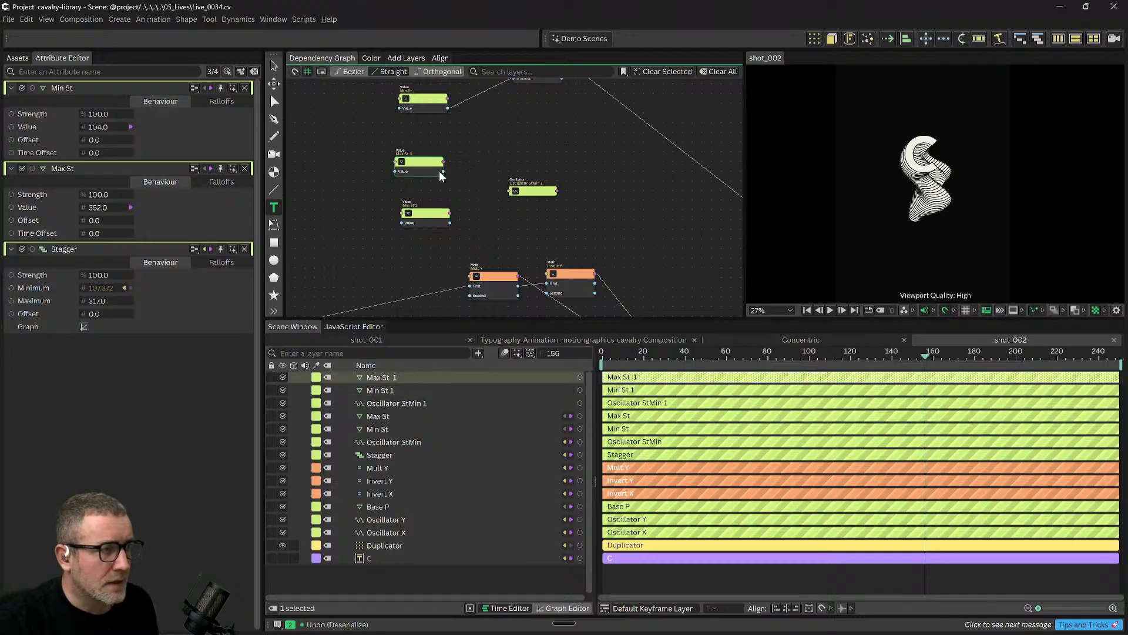
{"action": "left_click_drag", "start_coordinate": [509, 194], "coordinate": [514, 192]}
{"action": "left_click", "coordinate": [535, 259]}
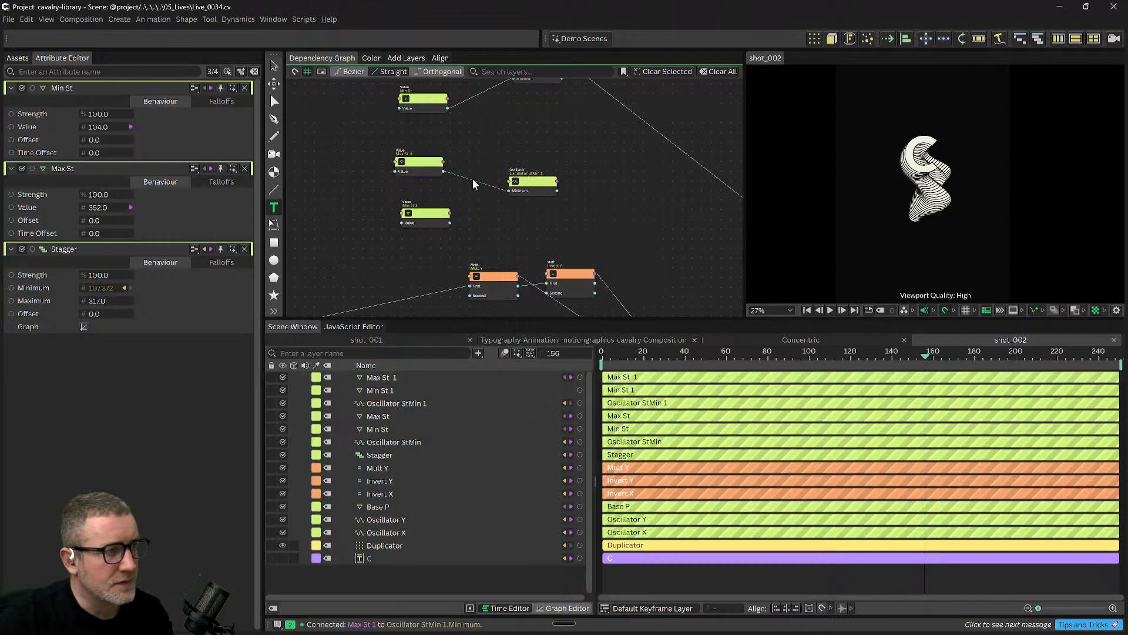
{"action": "key", "text": "ctrl+z"}
Connect Max St 1 to the Maximum and Min St 1 to the Minimum of Oscillator StMin 1.
{"action": "left_click_drag", "start_coordinate": [444, 174], "coordinate": [506, 189]}
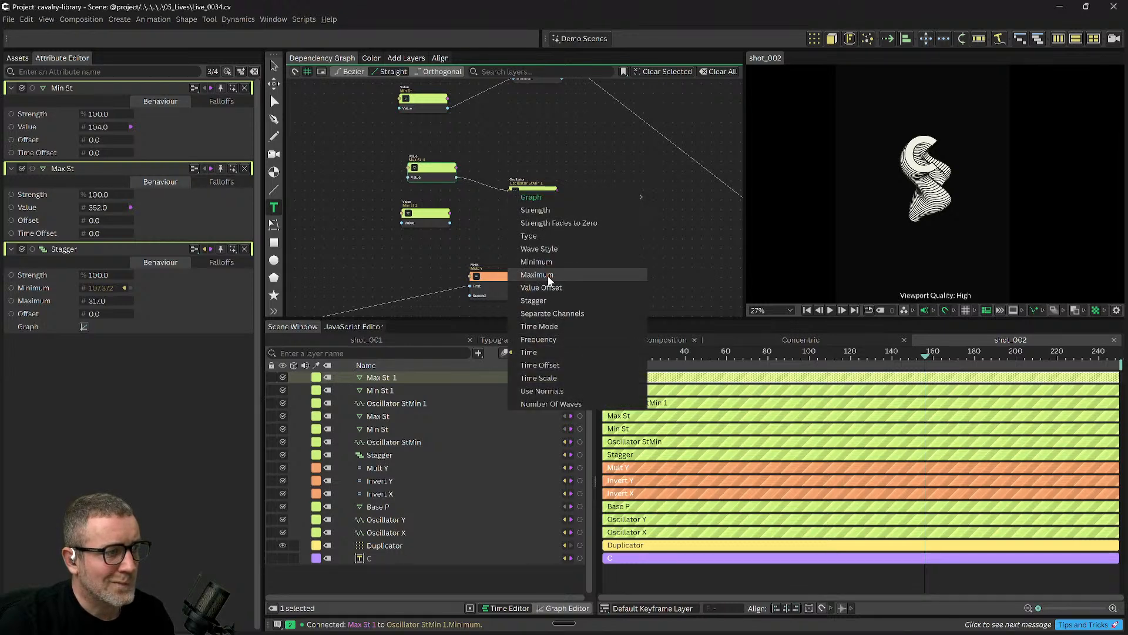
{"action": "left_click", "coordinate": [548, 276]}
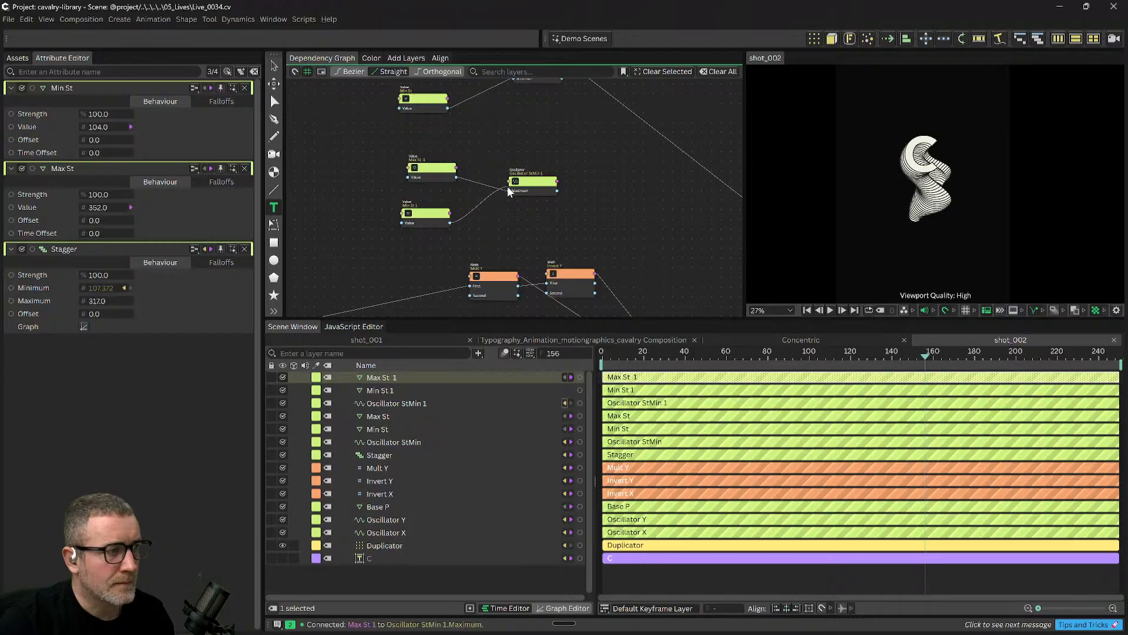
{"action": "left_click_drag", "start_coordinate": [508, 187], "coordinate": [516, 198]}
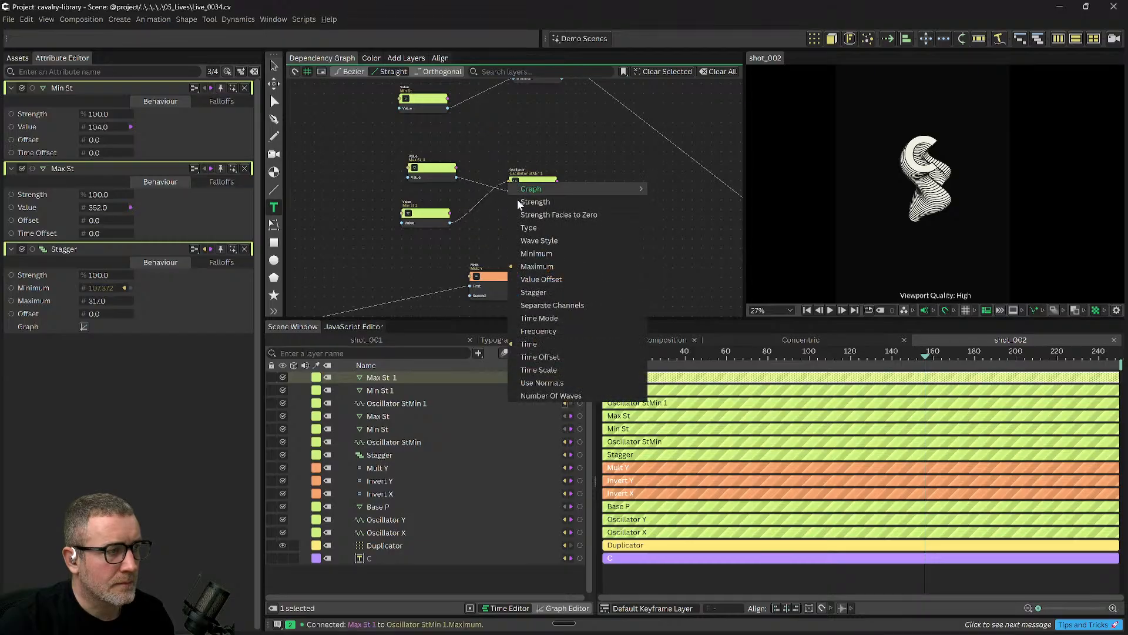
{"action": "left_click", "coordinate": [556, 252]}
Connect the output of Oscillator StMin 1 to the Maximum of Stagger.
{"action": "scroll", "coordinate": [590, 248], "scroll_direction": "down", "scroll_amount": 3}
{"action": "left_click_drag", "start_coordinate": [610, 241], "coordinate": [499, 247]}
{"action": "scroll", "coordinate": [465, 210], "scroll_direction": "up", "scroll_amount": 1}
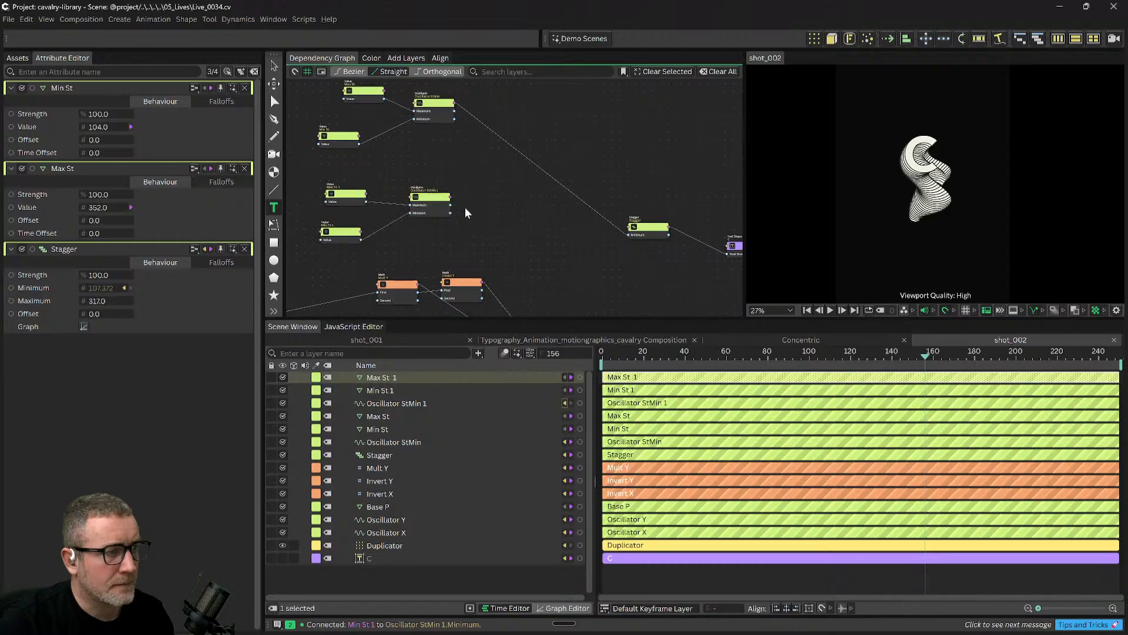
{"action": "left_click_drag", "start_coordinate": [450, 196], "coordinate": [626, 225]}
{"action": "left_click", "coordinate": [655, 271]}
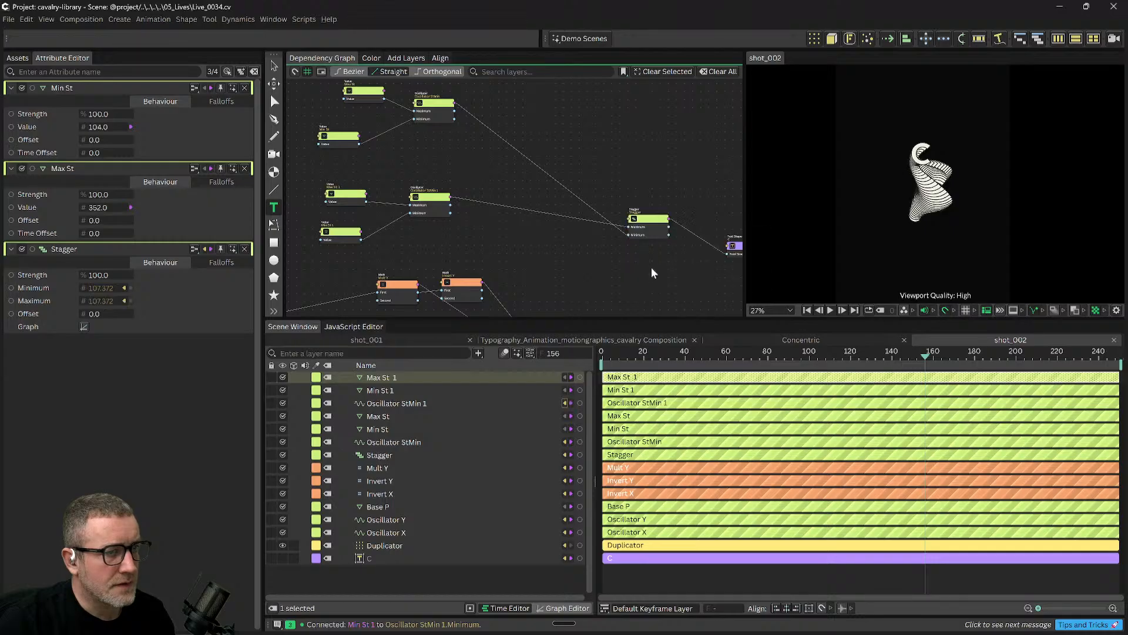
Set the Time Offset of Oscillator StMin 1 to 0.48 and play the animation to check it.
{"action": "left_click", "coordinate": [425, 196]}
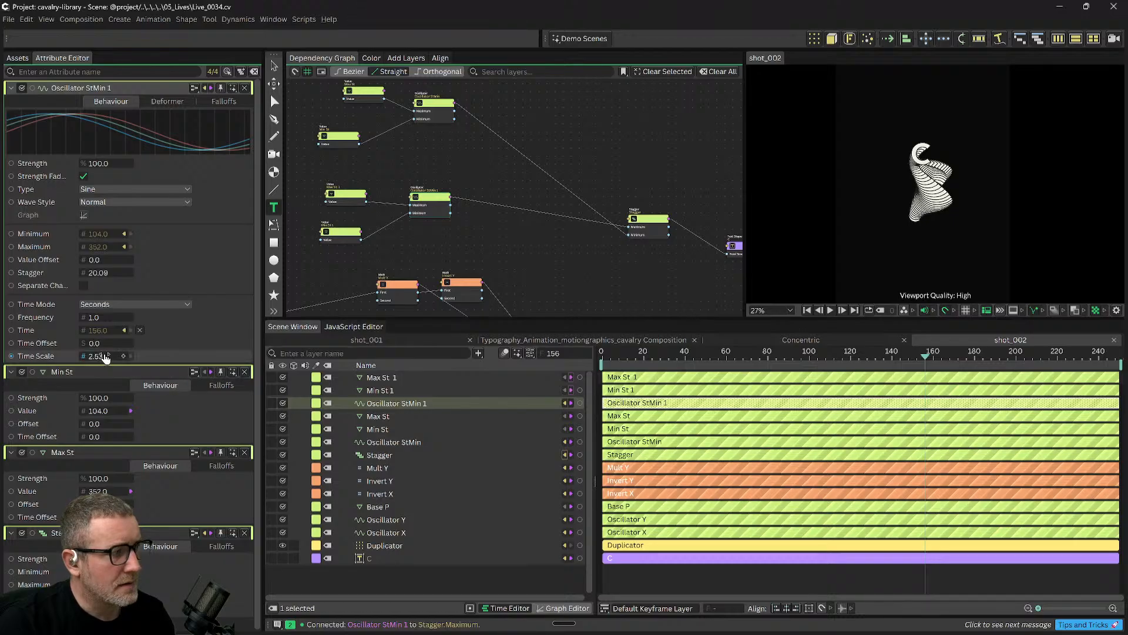
{"action": "left_click_drag", "start_coordinate": [94, 345], "coordinate": [130, 350]}
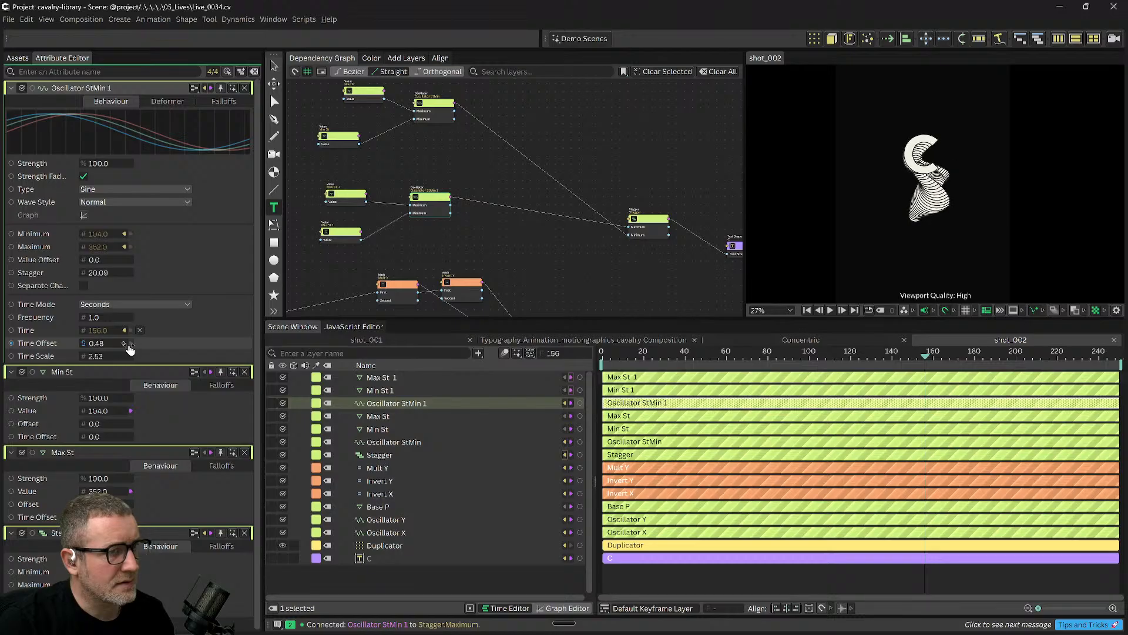
{"action": "key", "text": "space"}
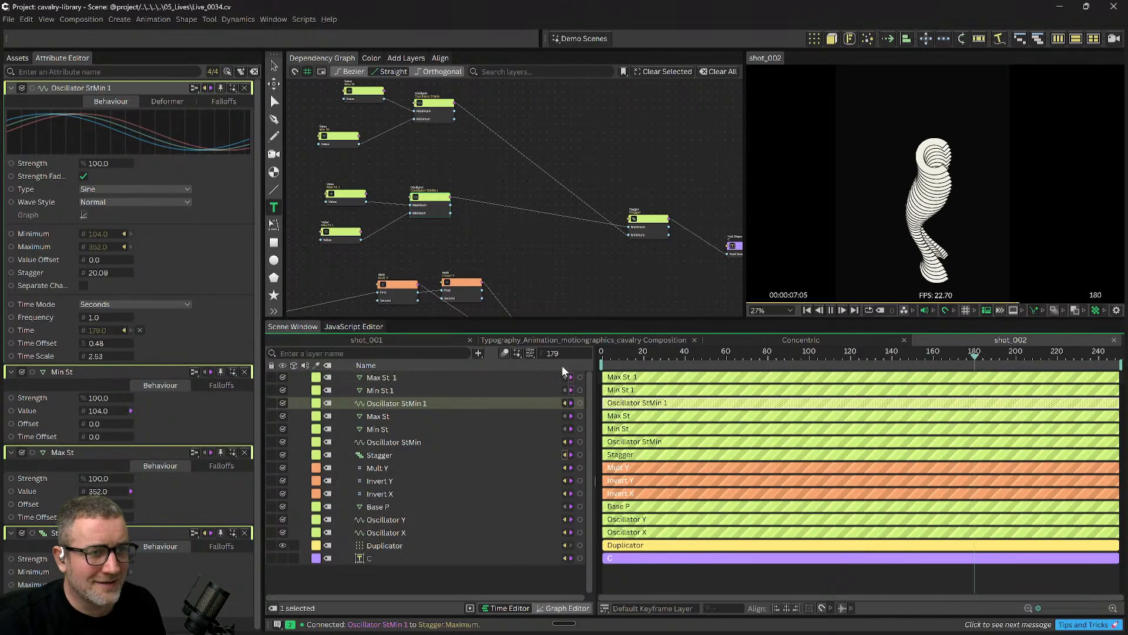
{"action": "key", "text": "space"}
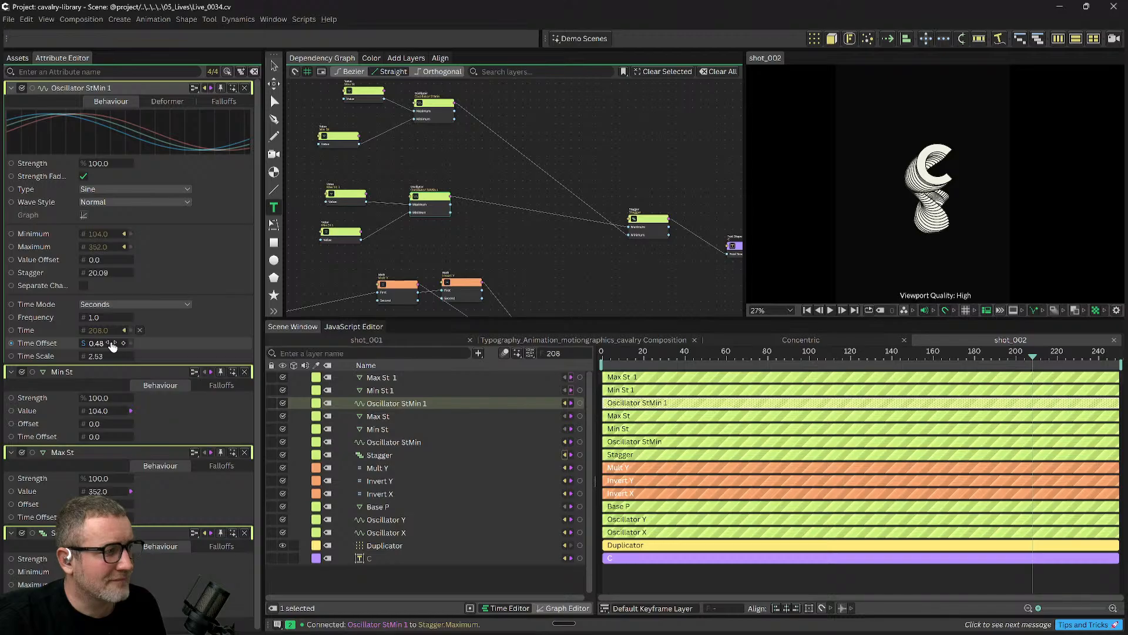
Increase the Time Offset of Oscillator StMin 1 to 0.79 and preview the animation again.
{"action": "left_click_drag", "start_coordinate": [108, 347], "coordinate": [132, 346]}
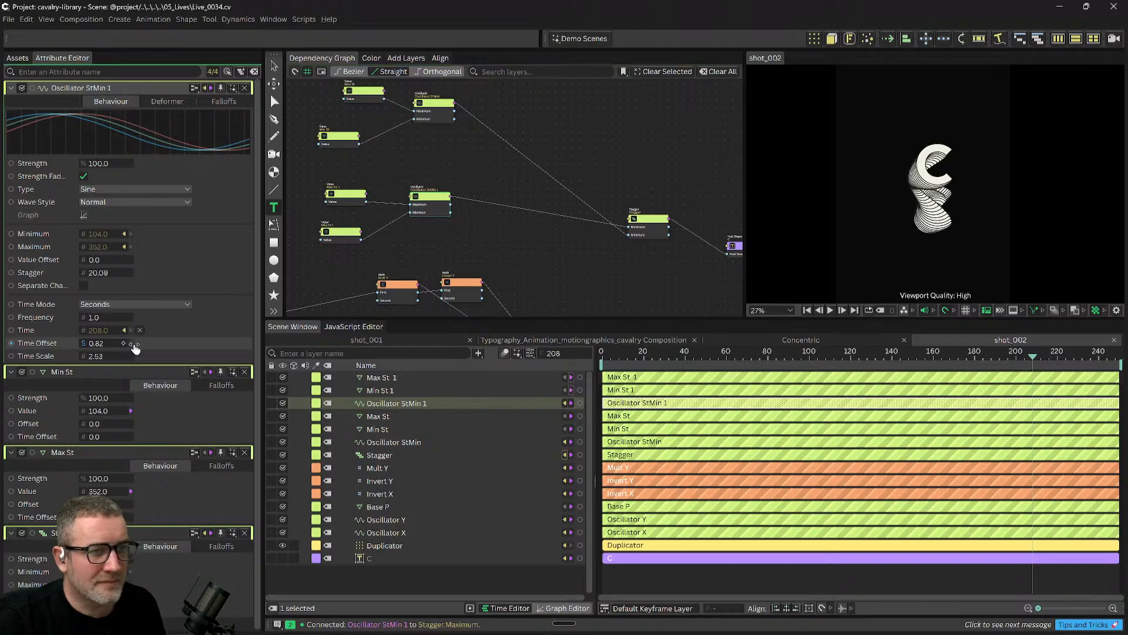
{"action": "key", "text": "space"}
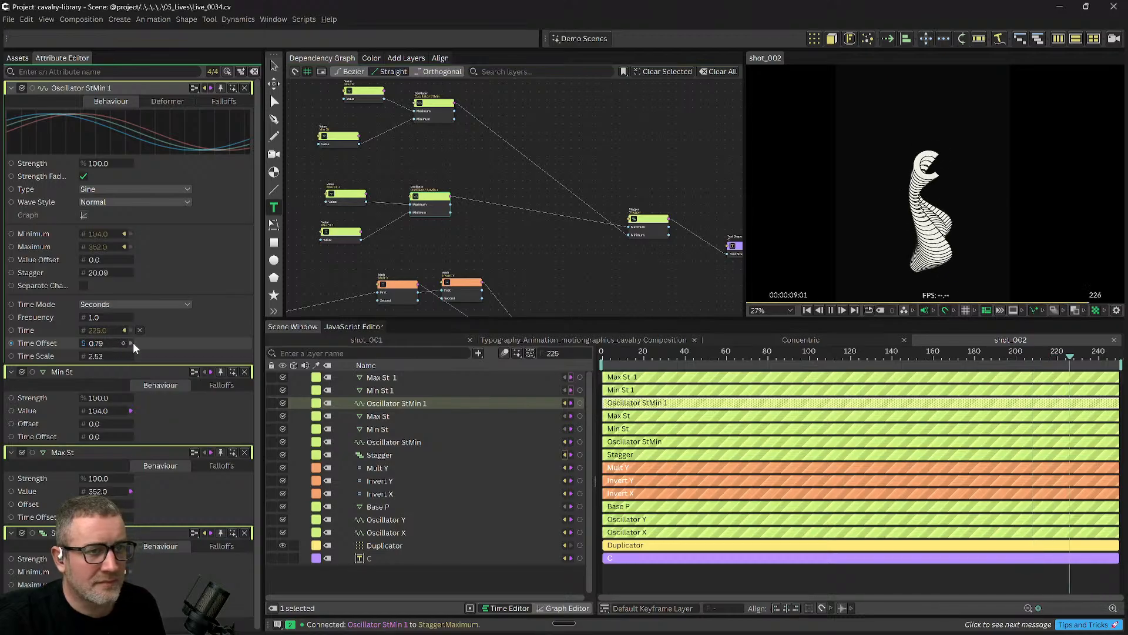
{"action": "key", "text": "space"}
Delete the Max St 1, Min St 1 and Oscillator StMin 1 nodes from the dependency graph.
{"action": "left_click_drag", "start_coordinate": [481, 239], "coordinate": [592, 218]}
{"action": "left_click", "coordinate": [592, 218]}
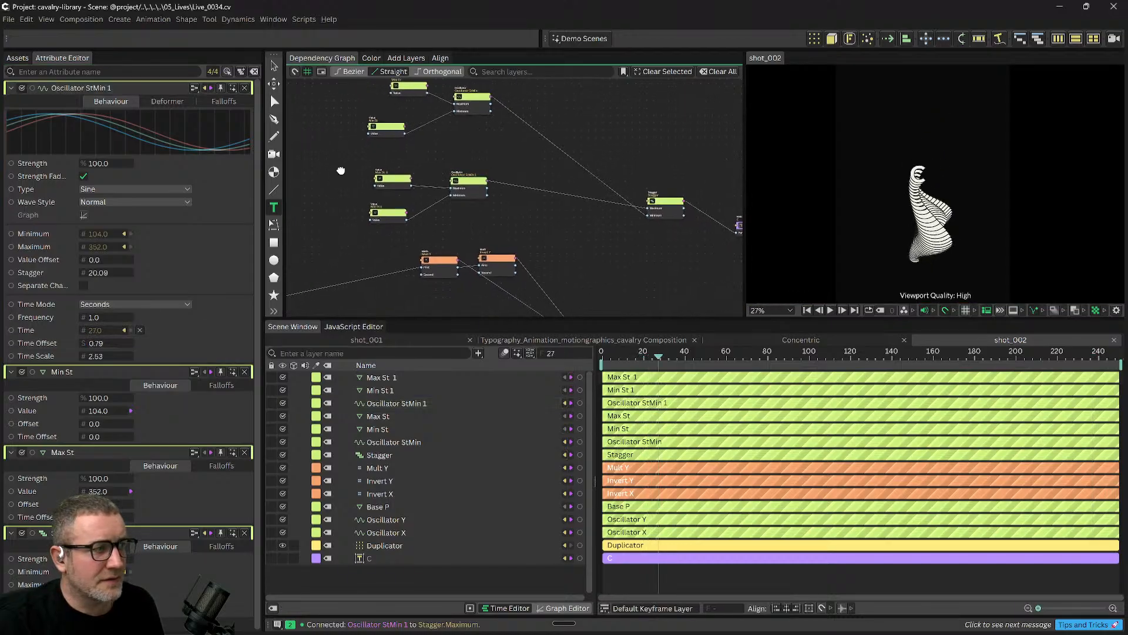
{"action": "left_click_drag", "start_coordinate": [516, 234], "coordinate": [537, 237]}
{"action": "left_click_drag", "start_coordinate": [351, 241], "coordinate": [590, 129]}
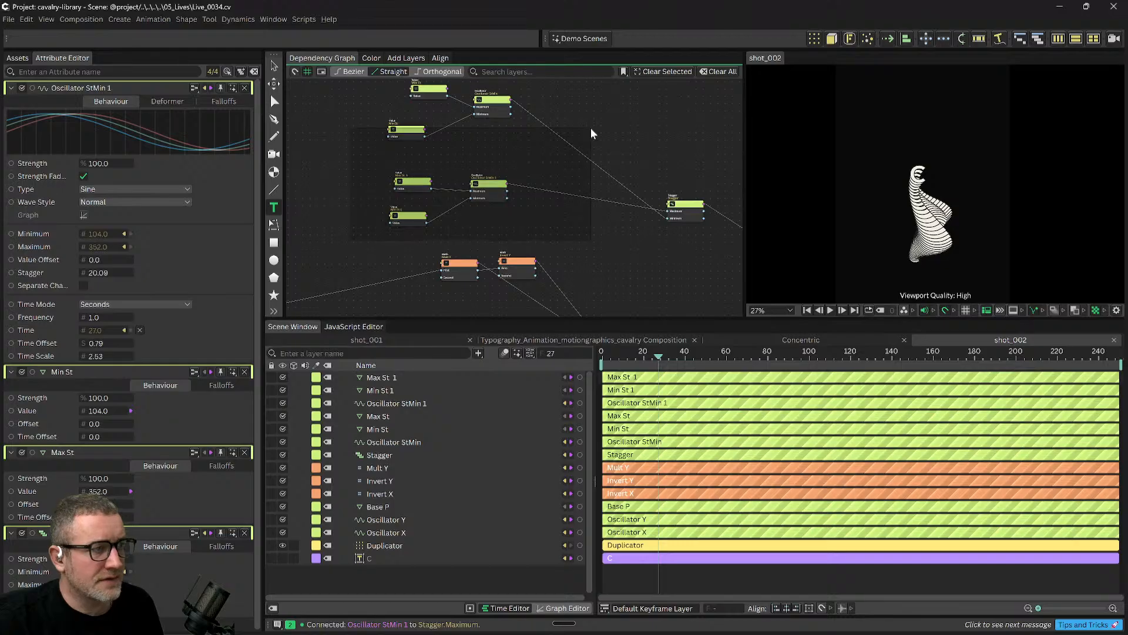
{"action": "left_click_drag", "start_coordinate": [493, 166], "coordinate": [493, 168]}
{"action": "key", "text": "Delete"}
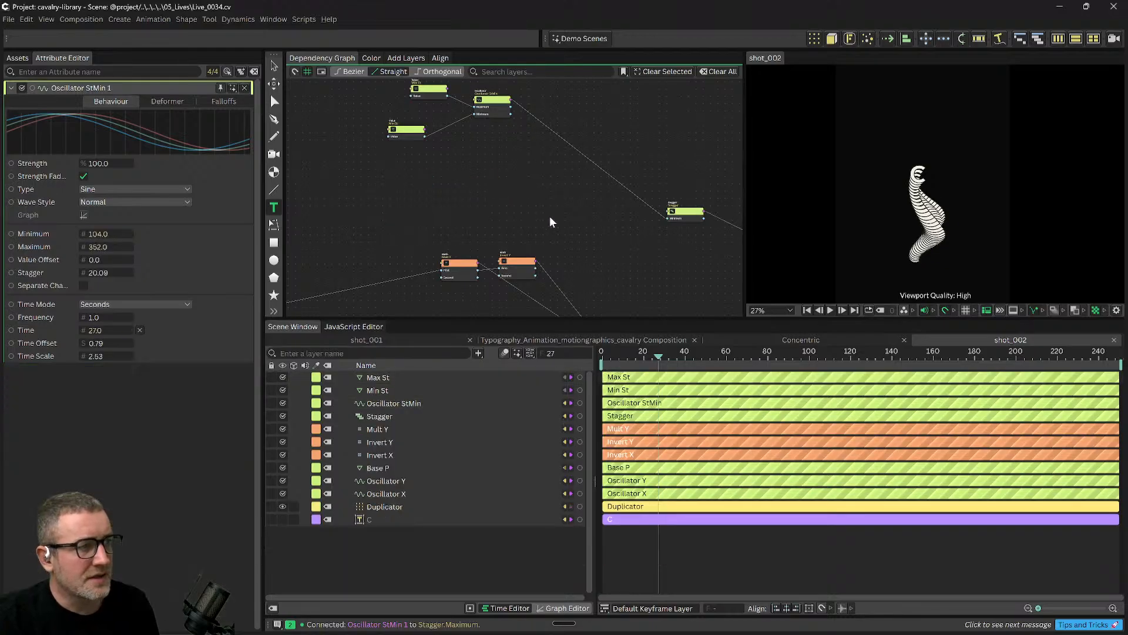
Play the animation to review the motion with only Stagger's Minimum driven by an oscillator.
{"action": "key", "text": "space"}
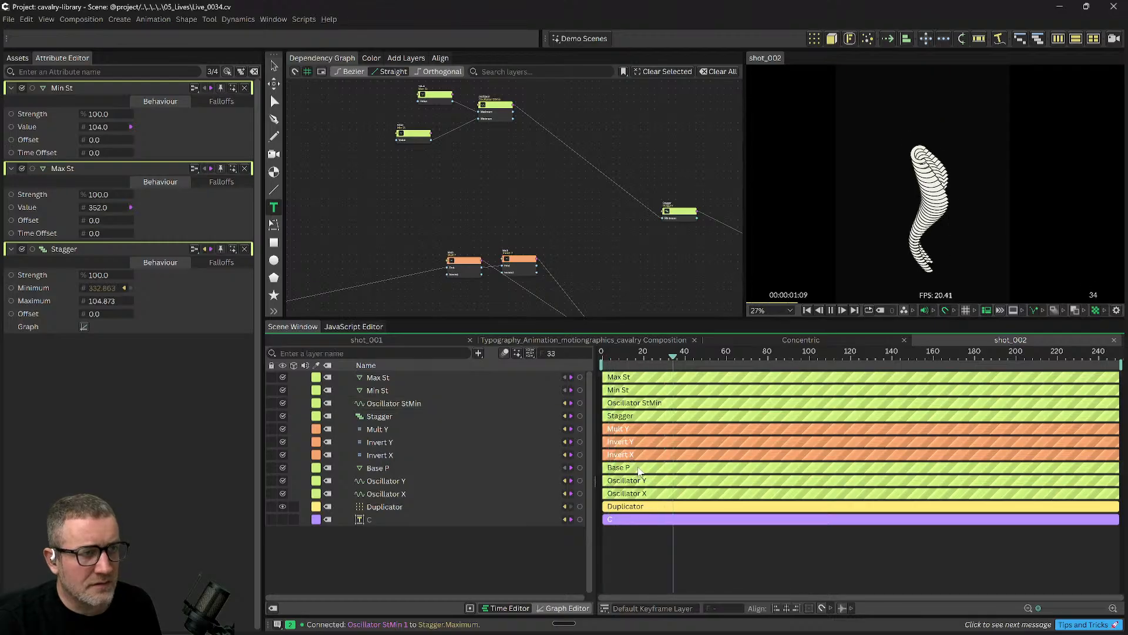
{"action": "left_click_drag", "start_coordinate": [586, 234], "coordinate": [541, 219]}
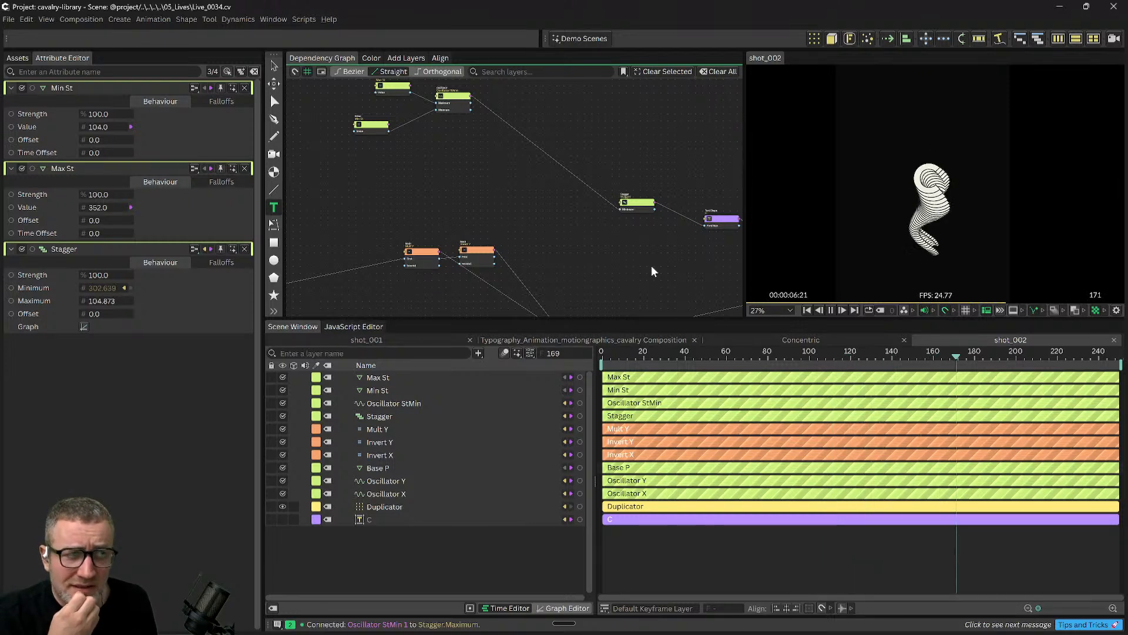
{"action": "key", "text": "space"}
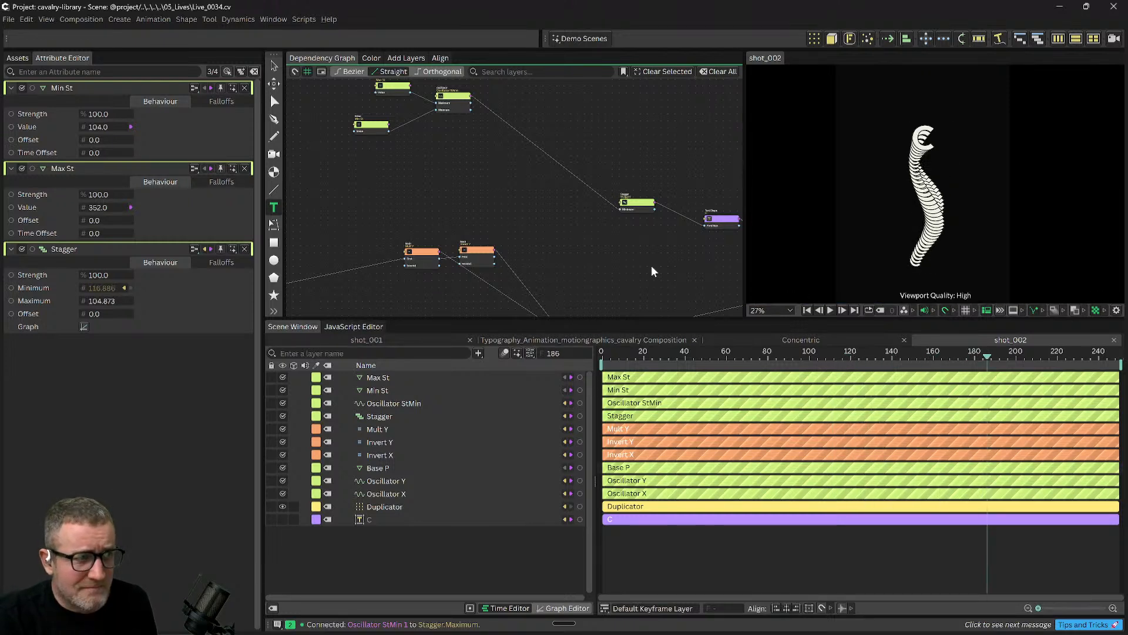
{"action": "left_click_drag", "start_coordinate": [648, 252], "coordinate": [614, 236]}
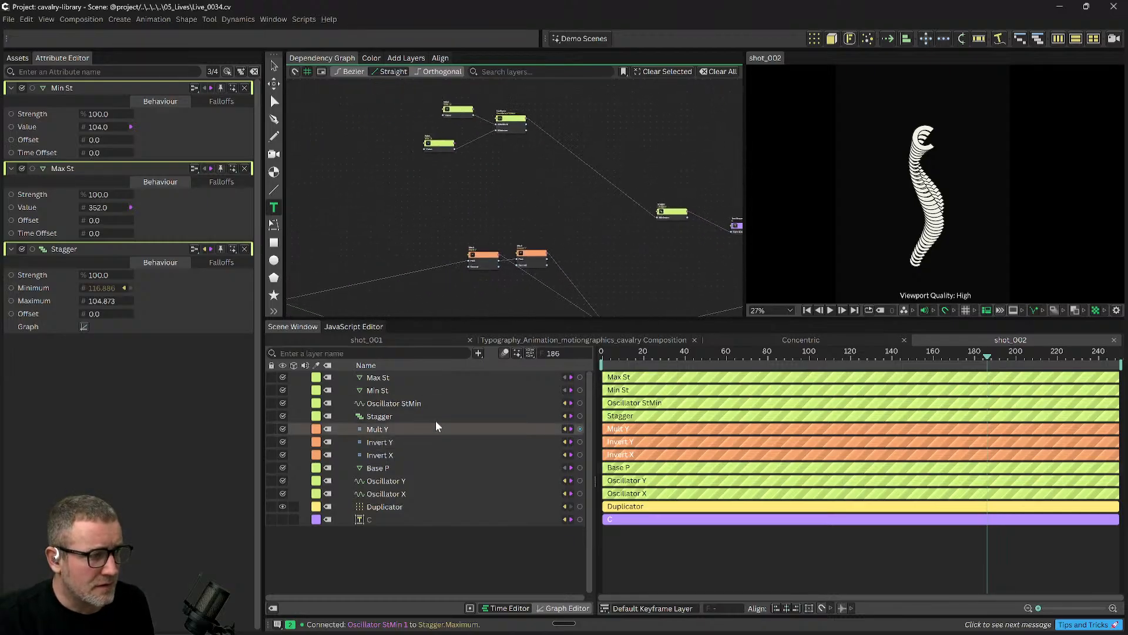
Undo the deletion, connections and duplication of Max St 1, Min St 1 and Oscillator StMin 1, back to the original oscillator setup.
{"action": "key", "text": "ctrl+z"}
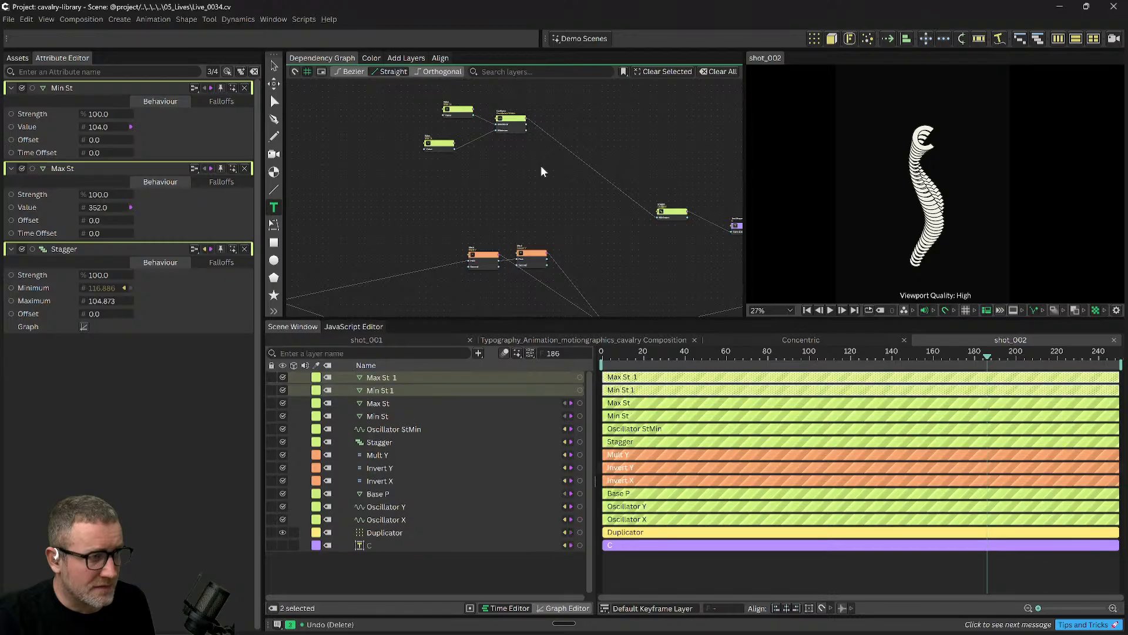
{"action": "key", "text": "ctrl+z"}
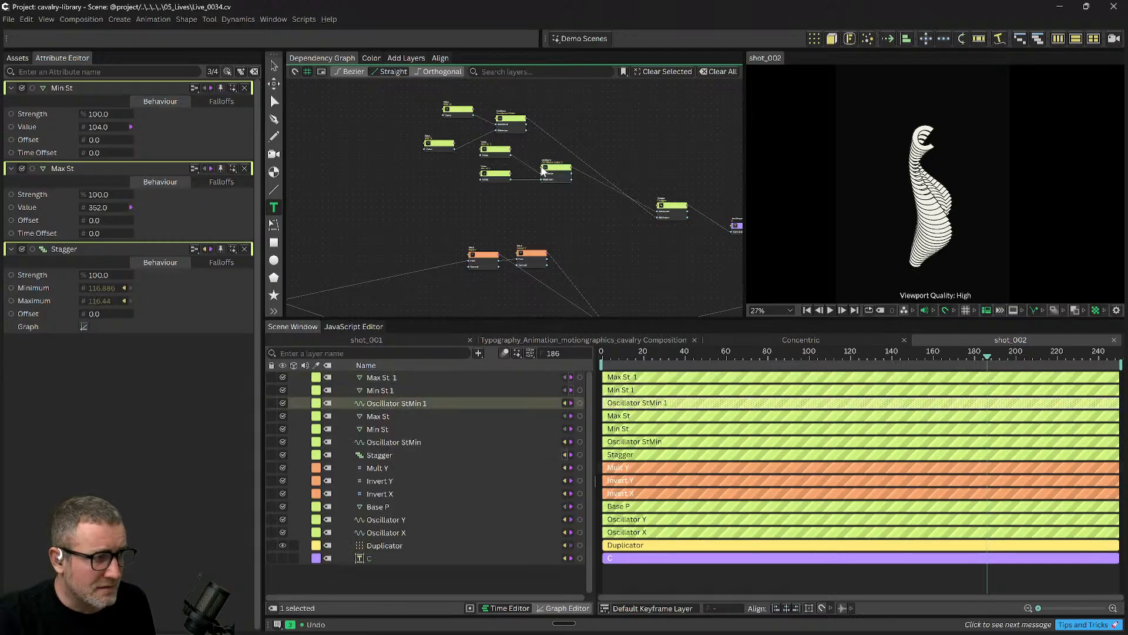
{"action": "key", "text": "ctrl+z"}
{"action": "key", "text": "ctrl+z"}
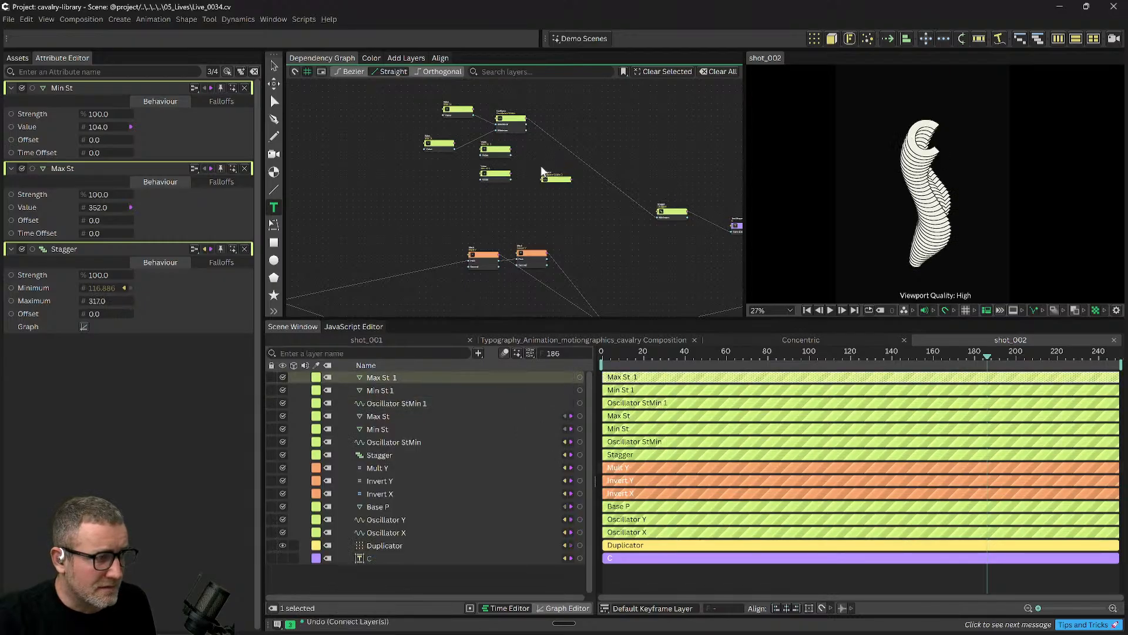
{"action": "key", "text": "ctrl+z"}
{"action": "key", "text": "ctrl+z"}
{"action": "key", "text": "ctrl+z"}
{"action": "key", "text": "ctrl+z"}
{"action": "key", "text": "ctrl+z"}
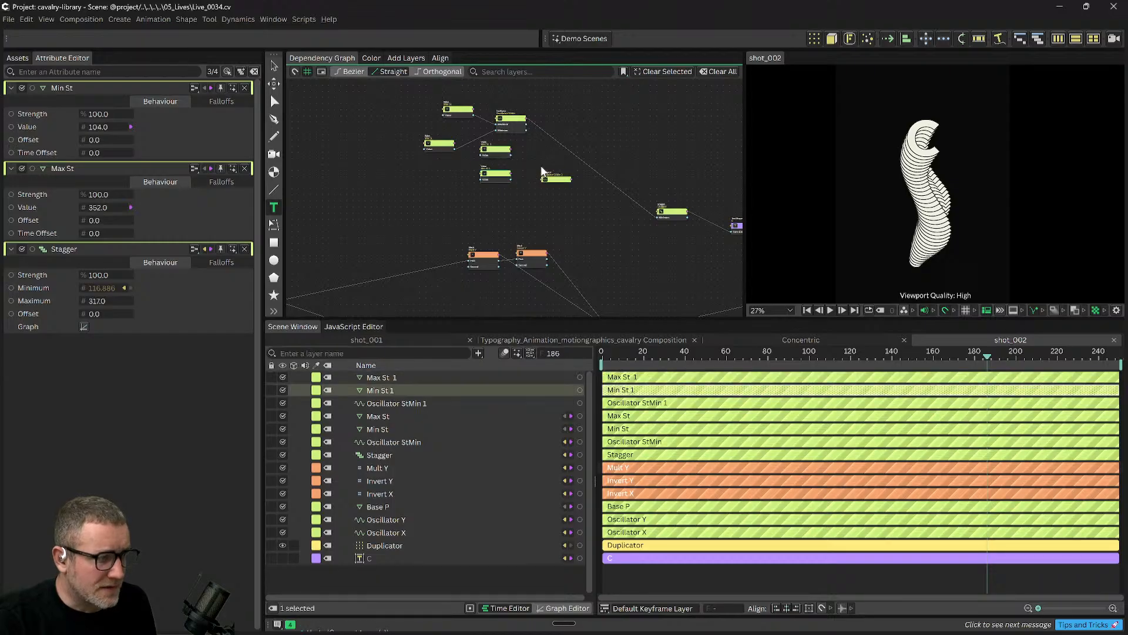
{"action": "key", "text": "ctrl+z"}
{"action": "key", "text": "ctrl+z"}
{"action": "key", "text": "ctrl+z"}
{"action": "key", "text": "ctrl+z"}
{"action": "key", "text": "ctrl+z"}
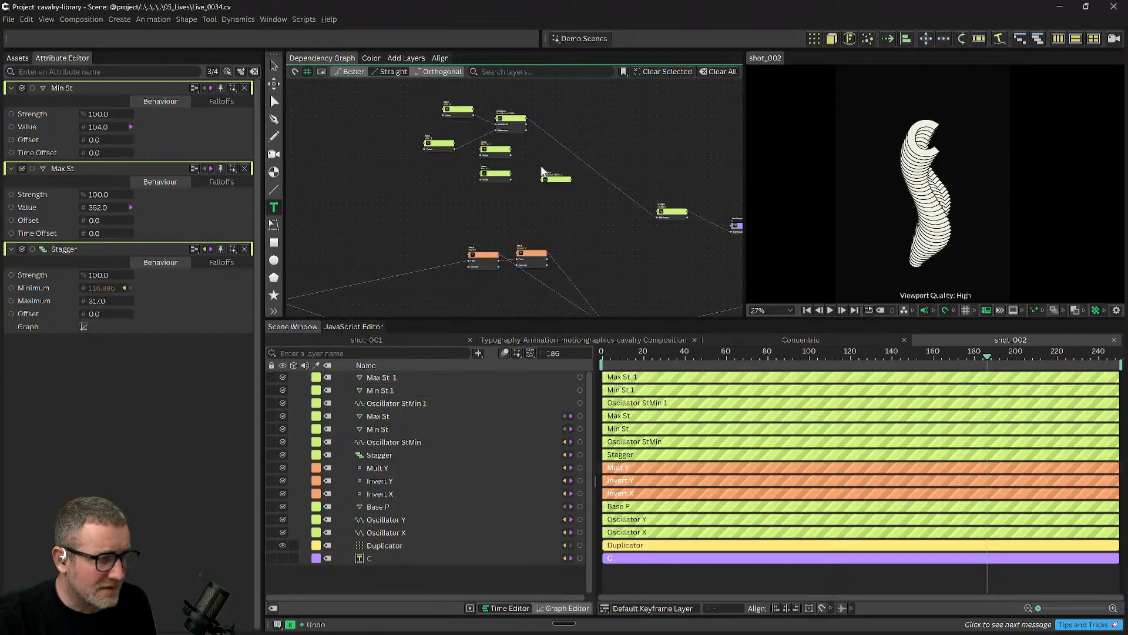
{"action": "key", "text": "ctrl+z"}
{"action": "key", "text": "ctrl+z"}
{"action": "key", "text": "ctrl+z"}
{"action": "key", "text": "ctrl+z"}
{"action": "key", "text": "ctrl+z"}
{"action": "key", "text": "ctrl+z"}
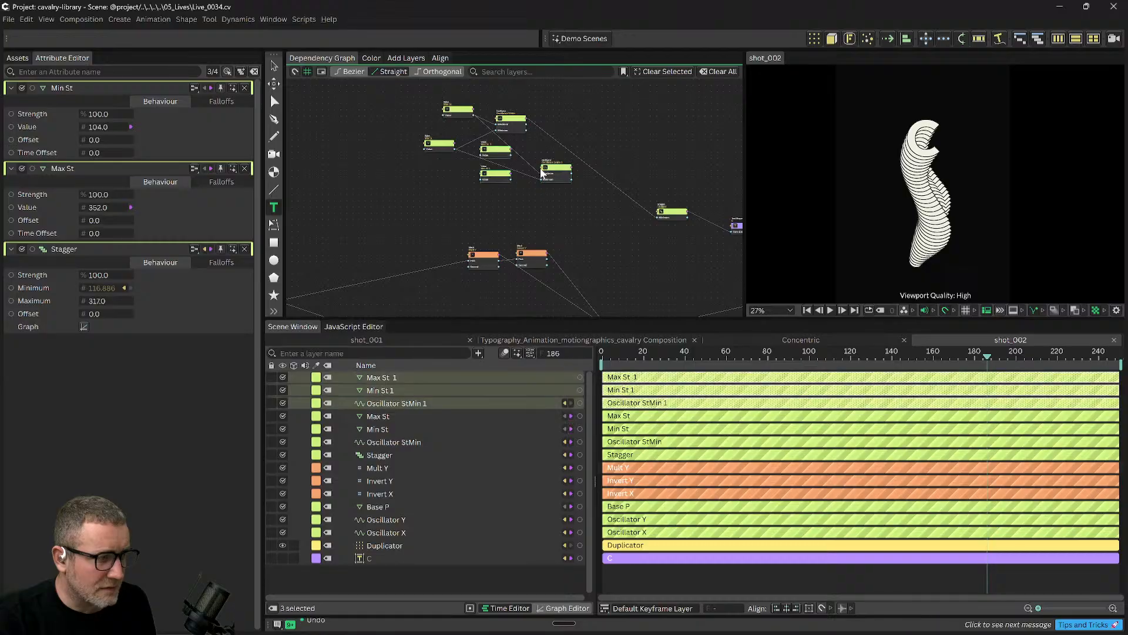
{"action": "key", "text": "ctrl+z"}
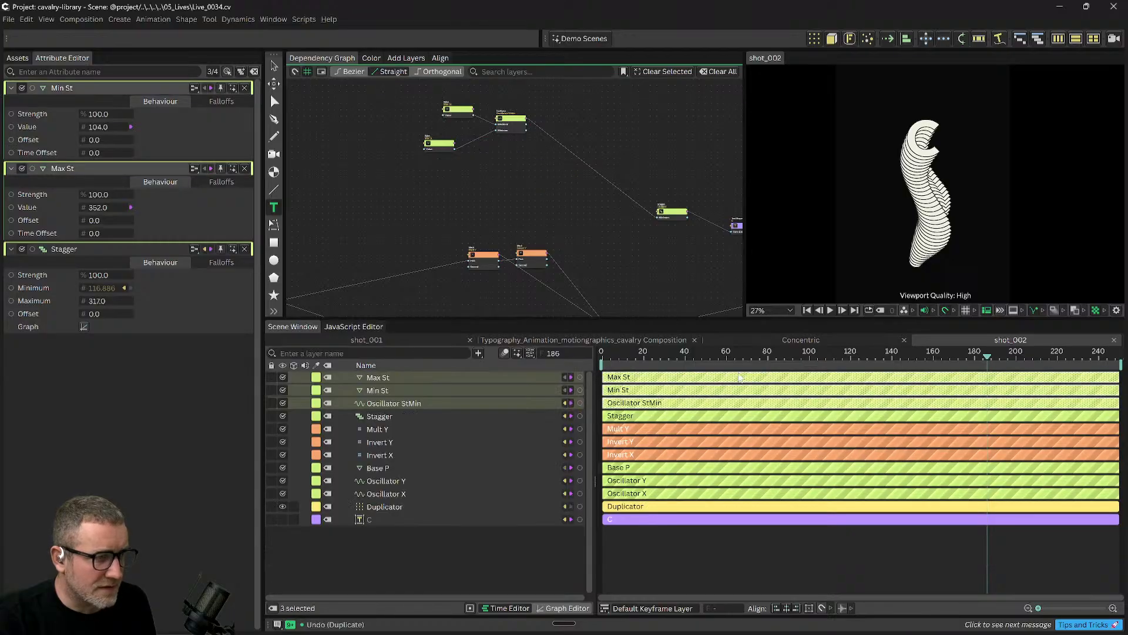
Play the restored animation to review how the letter's size oscillates along the duplicated shape.
{"action": "key", "text": "space"}
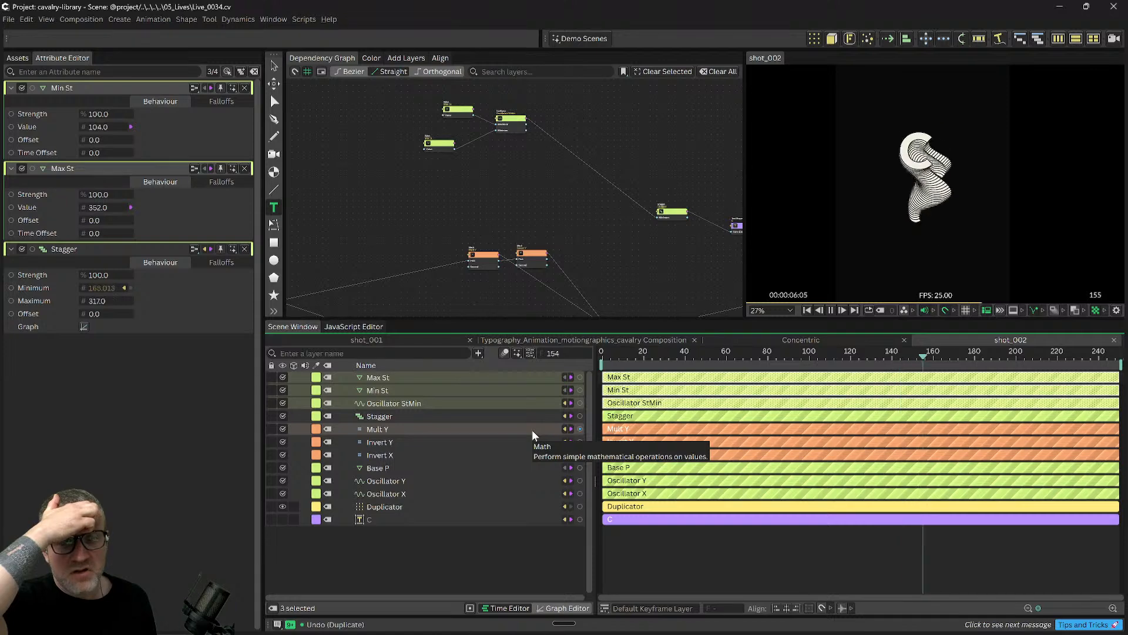
{"action": "key", "text": "space"}
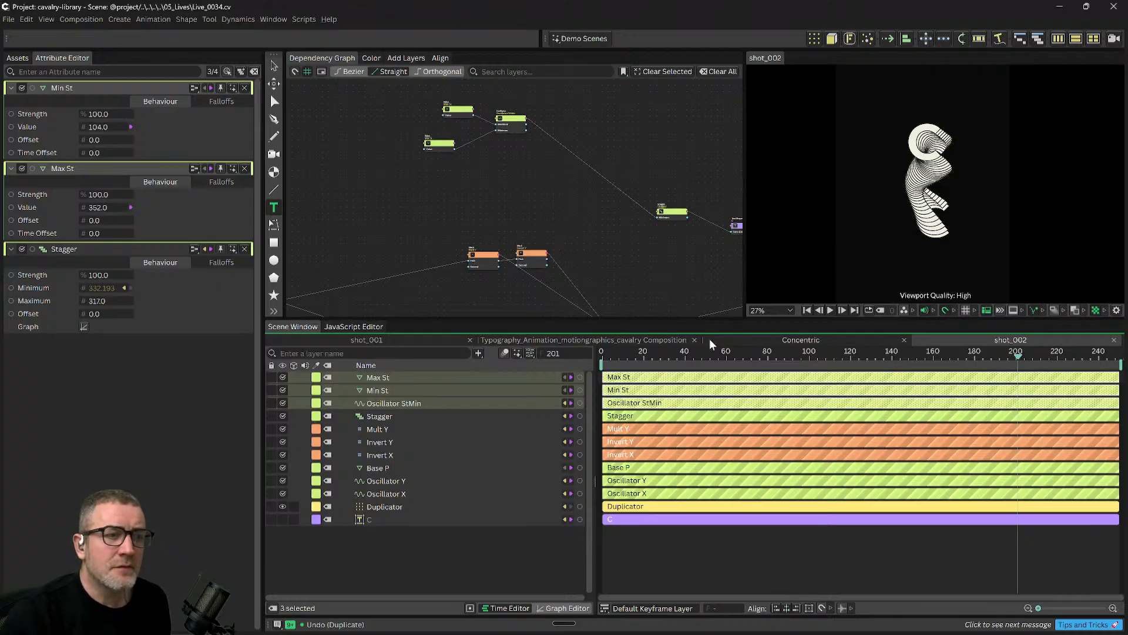
Return the playhead to frame 0 and reposition the C and Stagger nodes in the dependency graph.
{"action": "left_click_drag", "start_coordinate": [808, 367], "coordinate": [835, 367]}
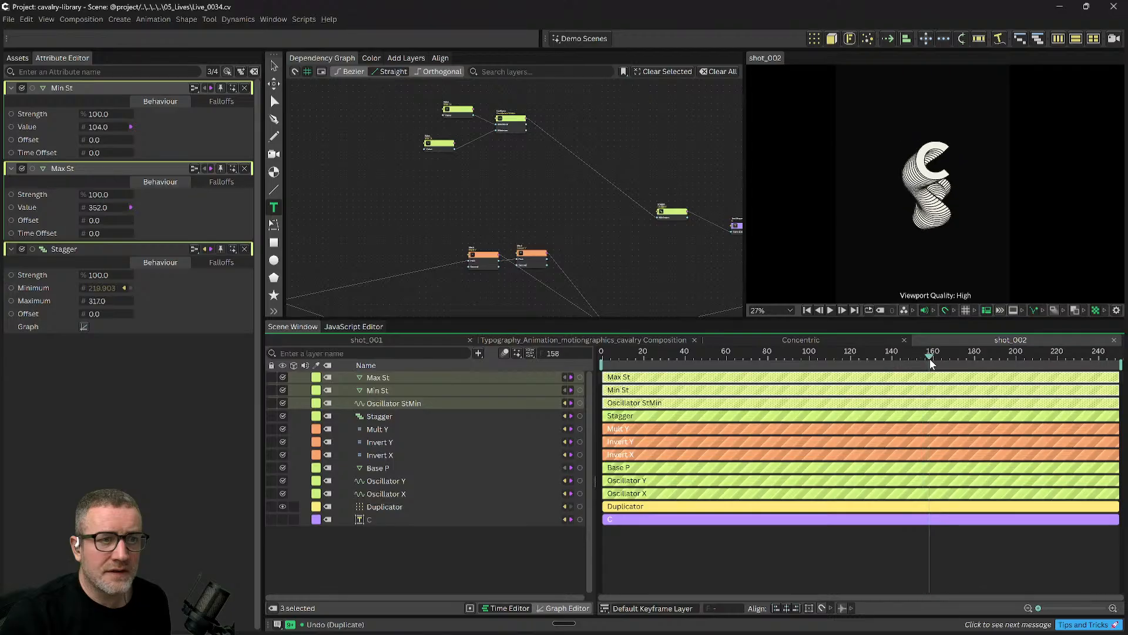
{"action": "left_click_drag", "start_coordinate": [940, 358], "coordinate": [579, 379]}
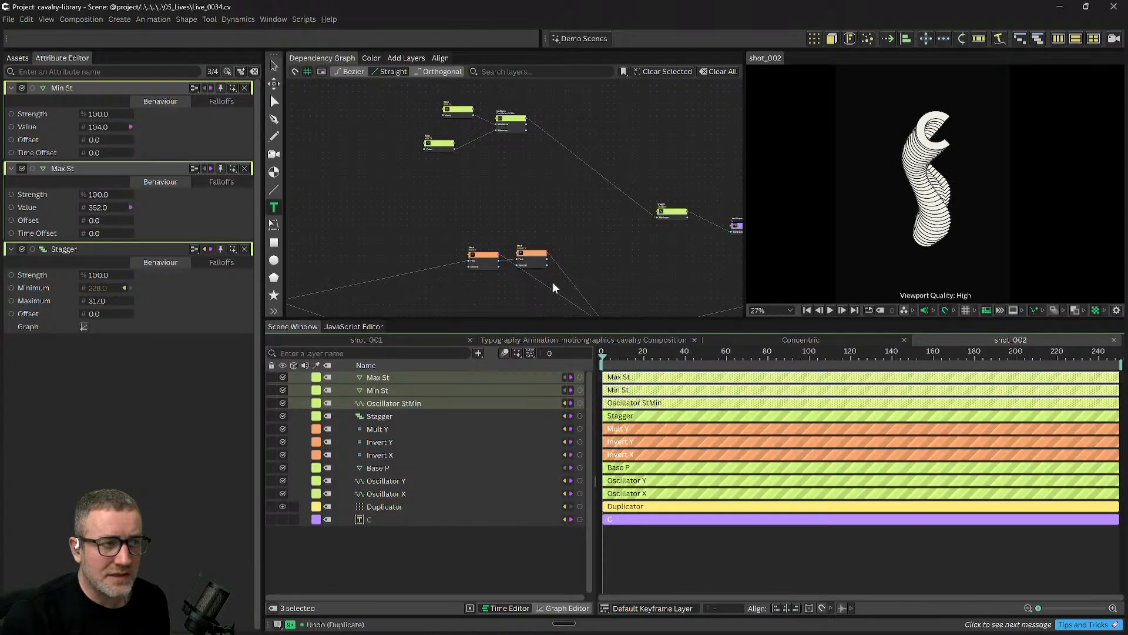
{"action": "scroll", "coordinate": [589, 221], "scroll_direction": "down", "scroll_amount": 1}
{"action": "left_click_drag", "start_coordinate": [588, 220], "coordinate": [548, 203]}
{"action": "scroll", "coordinate": [603, 244], "scroll_direction": "down", "scroll_amount": 1}
{"action": "left_click_drag", "start_coordinate": [603, 243], "coordinate": [556, 239]}
{"action": "left_click_drag", "start_coordinate": [625, 240], "coordinate": [600, 203]}
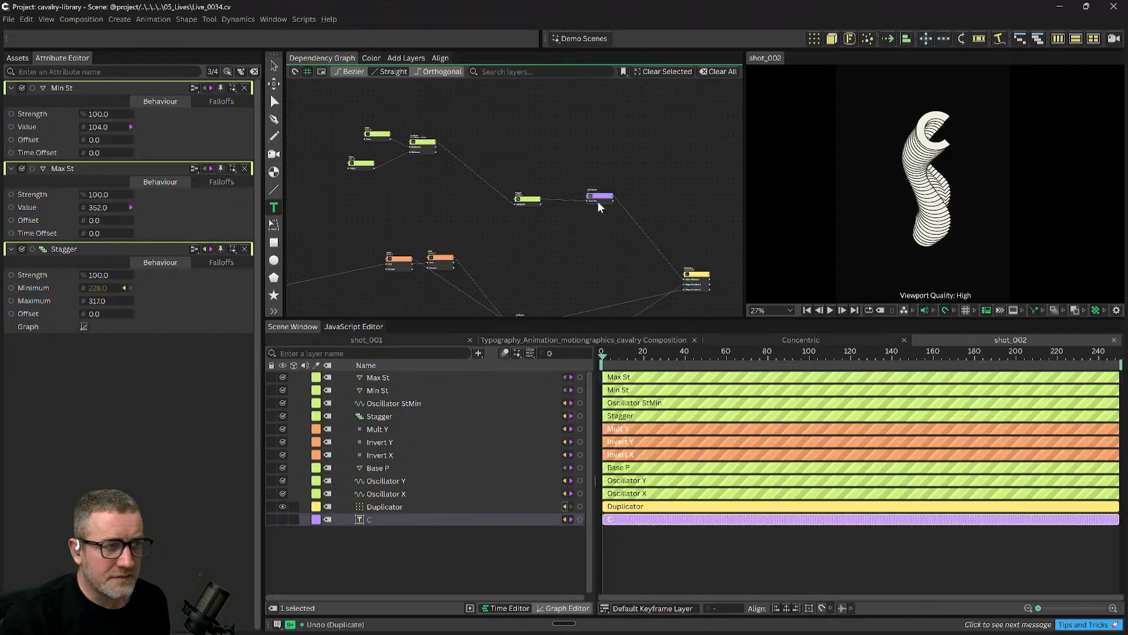
{"action": "left_click", "coordinate": [527, 200], "text": "shift"}
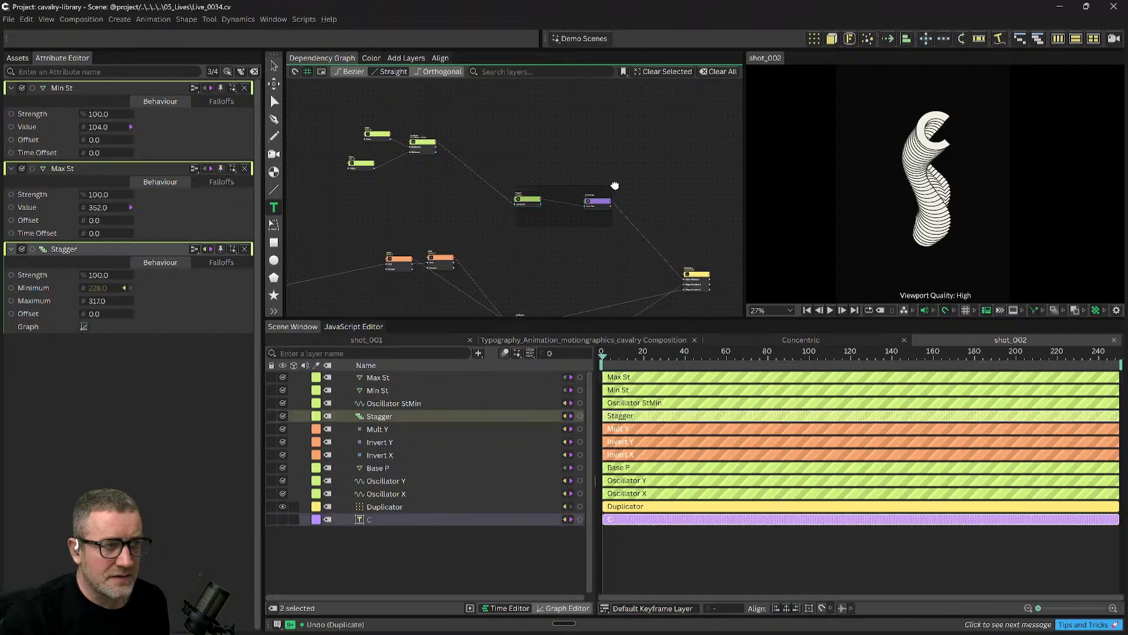
{"action": "left_click_drag", "start_coordinate": [603, 207], "coordinate": [589, 170]}
Reposition the Invert Y and Oscillator Y nodes to tidy the dependency graph.
{"action": "left_click_drag", "start_coordinate": [598, 236], "coordinate": [715, 157]}
{"action": "left_click_drag", "start_coordinate": [472, 162], "coordinate": [515, 151]}
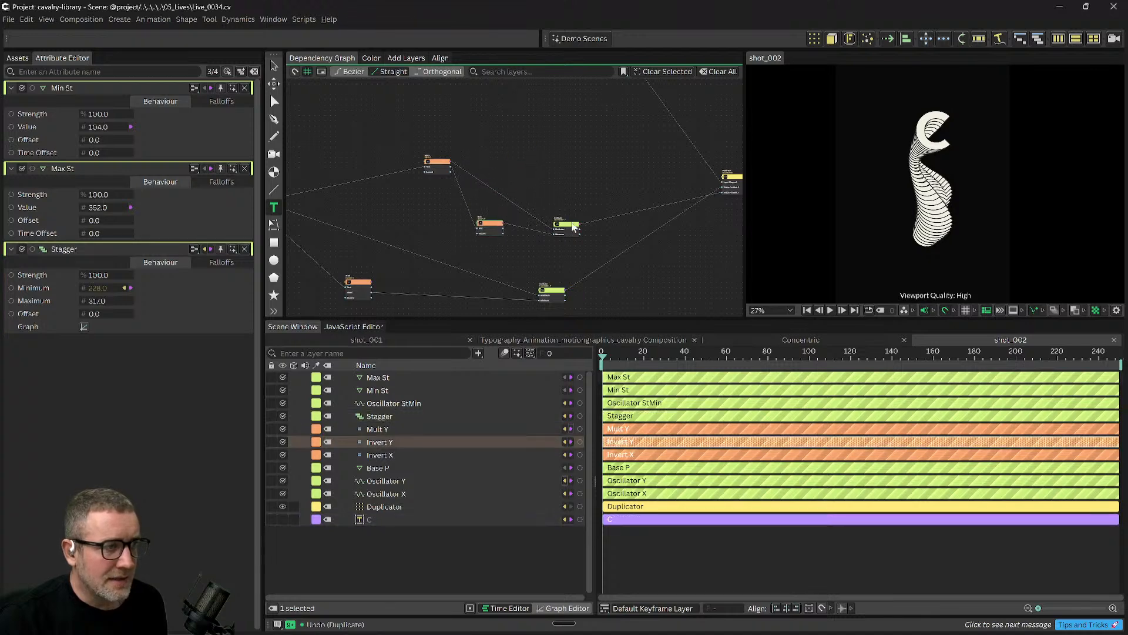
{"action": "left_click_drag", "start_coordinate": [568, 225], "coordinate": [585, 179]}
{"action": "left_click_drag", "start_coordinate": [656, 218], "coordinate": [674, 188]}
{"action": "left_click_drag", "start_coordinate": [552, 175], "coordinate": [632, 244]}
Scrub and play the animation to check the duplicated letter's motion.
{"action": "left_click_drag", "start_coordinate": [651, 356], "coordinate": [691, 361]}
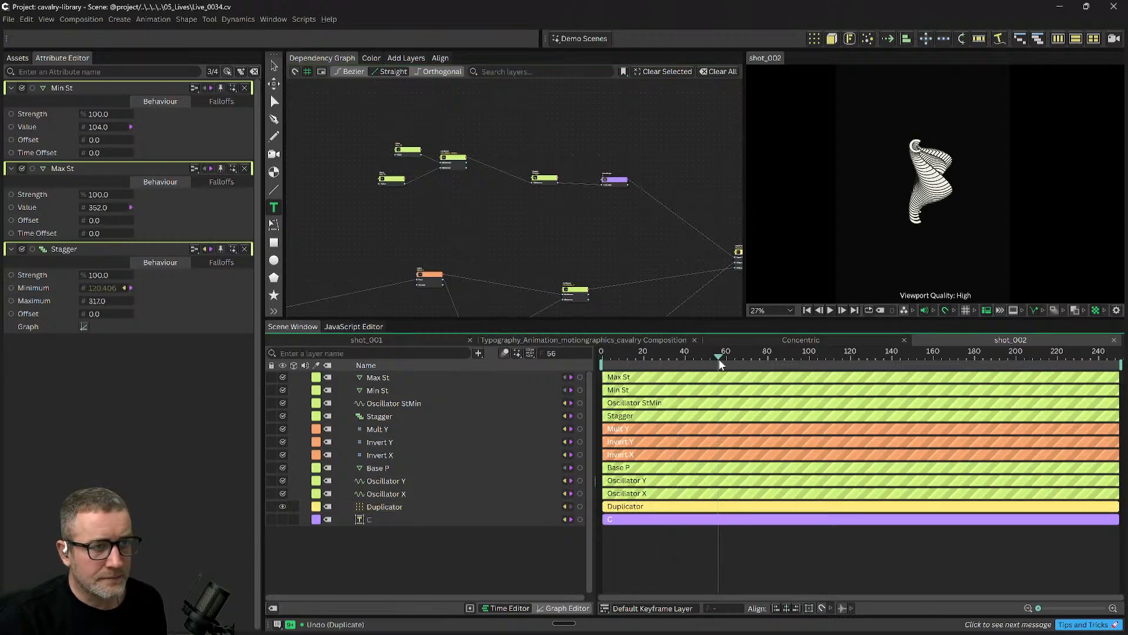
{"action": "key", "text": "space"}
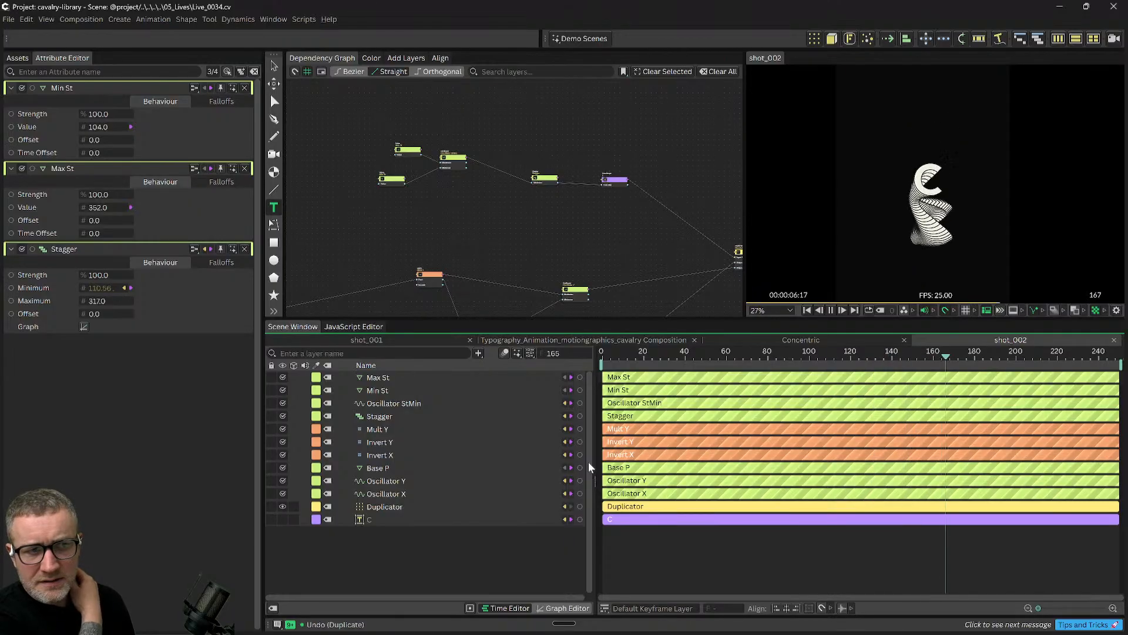
{"action": "key", "text": "space"}
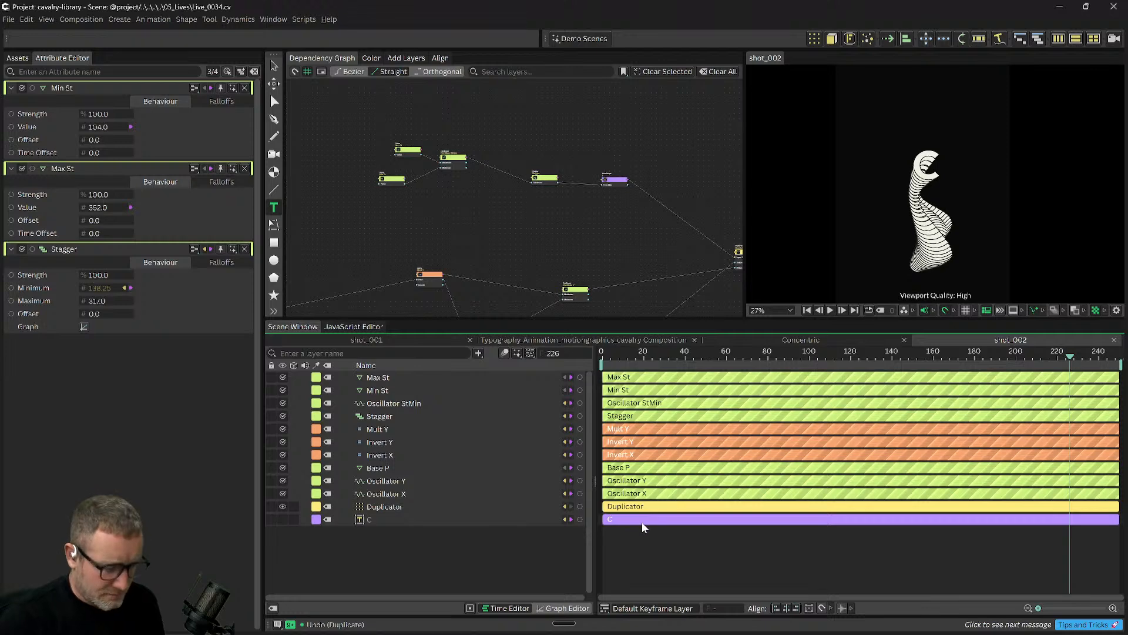
Undo the last few changes, back to the state with Stagger and C selected.
{"action": "key", "text": "Up"}
{"action": "key", "text": "ctrl+z"}
{"action": "key", "text": "ctrl+z"}
{"action": "key", "text": "ctrl+z"}
{"action": "key", "text": "ctrl+z"}
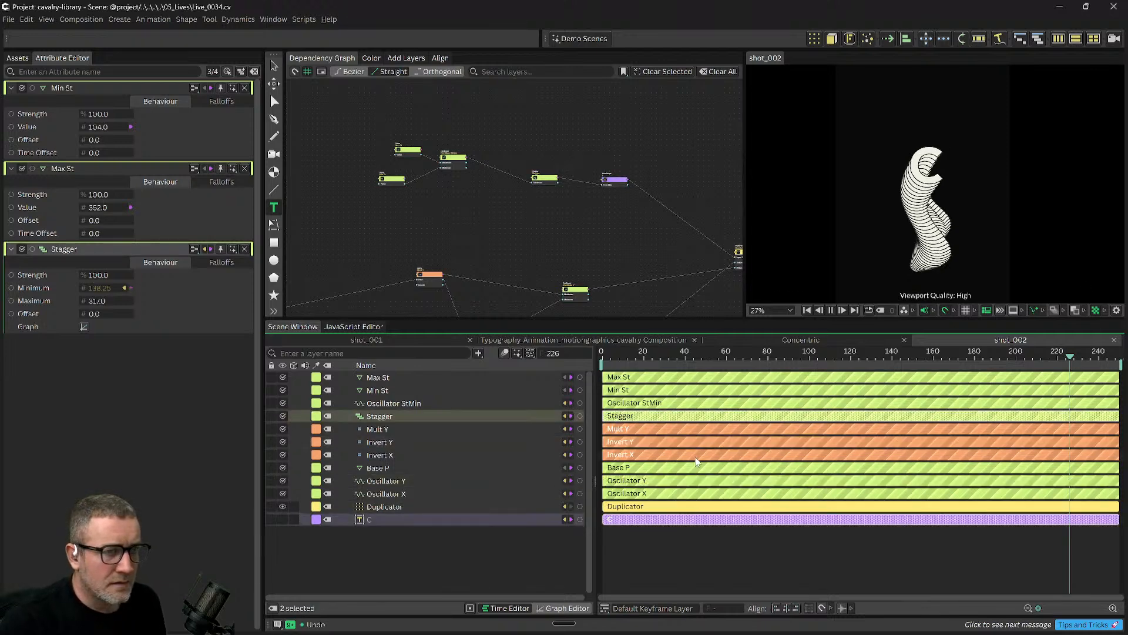
Play the animation again, restarting near the first frames, to review the motion after the undo.
{"action": "key", "text": "space"}
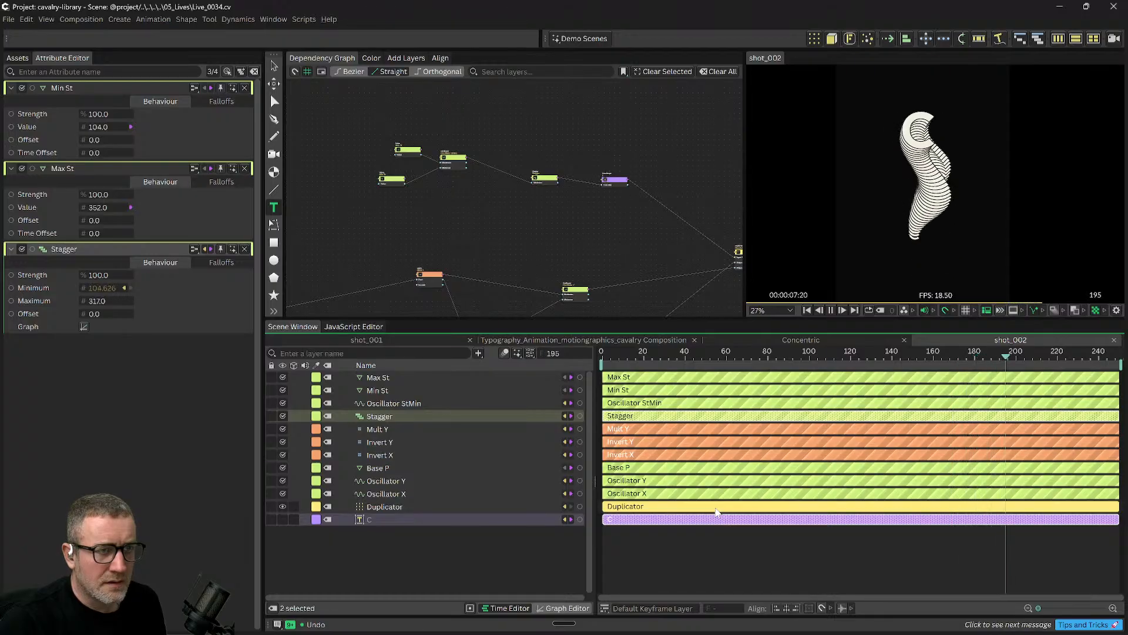
{"action": "key", "text": "space"}
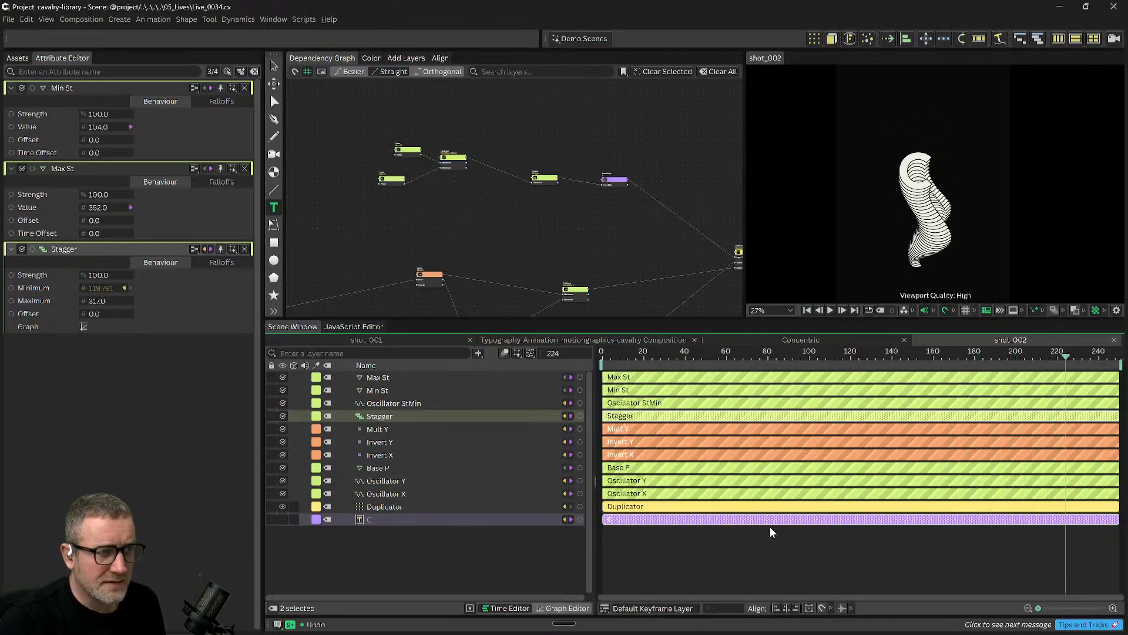
{"action": "left_click", "coordinate": [777, 554]}
{"action": "left_click", "coordinate": [631, 356]}
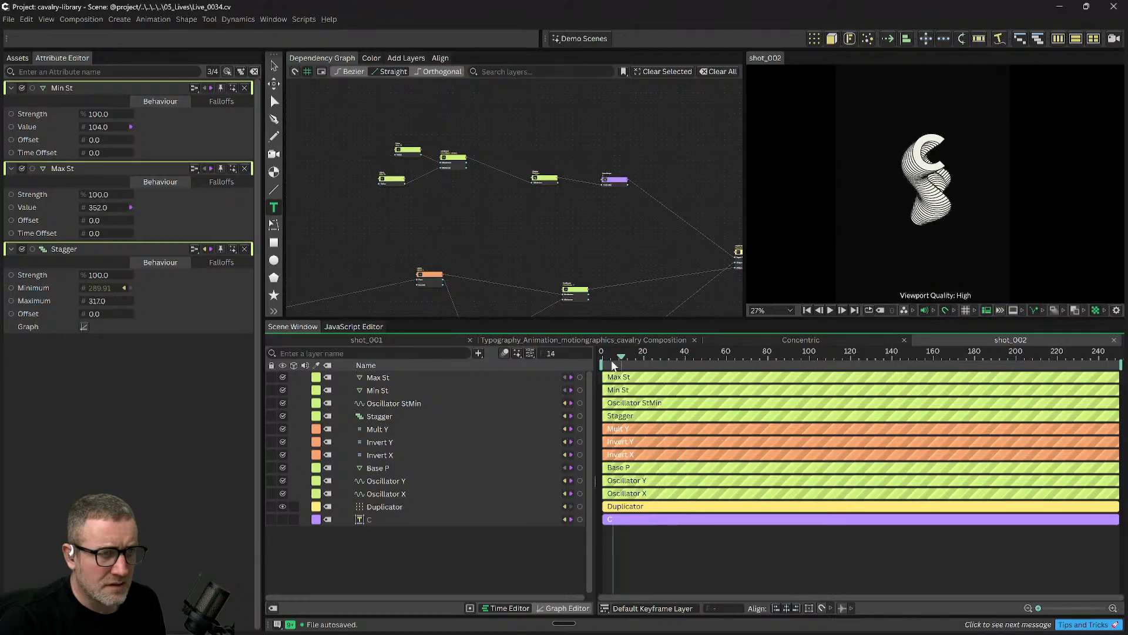
{"action": "key", "text": "space"}
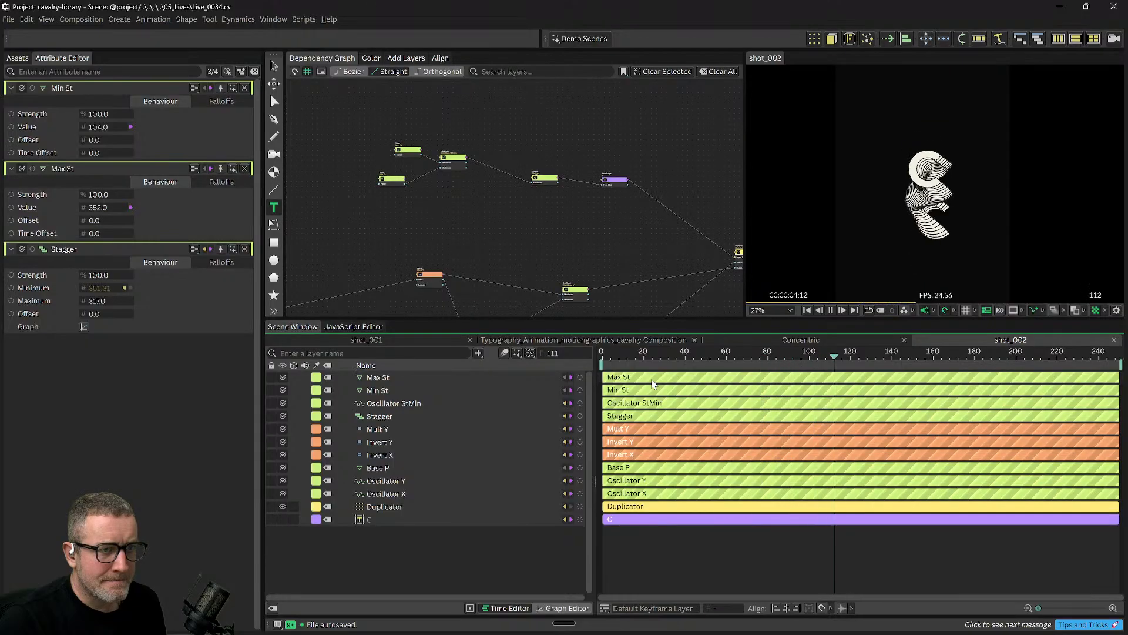
{"action": "left_click_drag", "start_coordinate": [573, 220], "coordinate": [580, 225]}
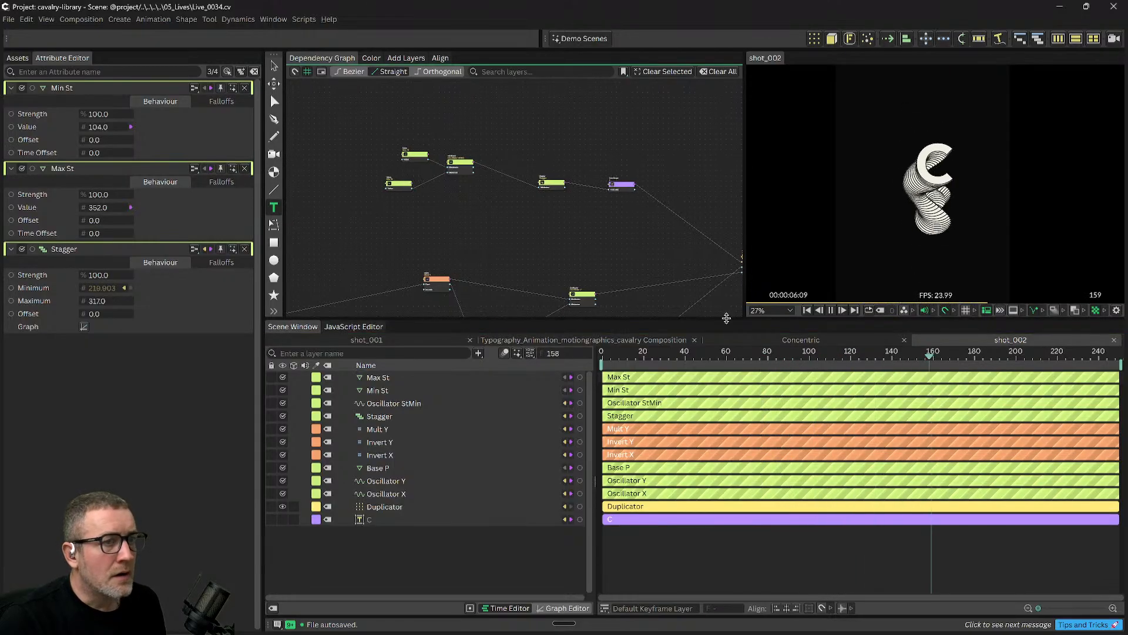
{"action": "key", "text": "space"}
Scrub through the timeline and replay the loop to compare the letter's shape at different frames.
{"action": "left_click_drag", "start_coordinate": [725, 353], "coordinate": [811, 355]}
{"action": "scroll", "coordinate": [476, 176], "scroll_direction": "down", "scroll_amount": 1}
{"action": "left_click_drag", "start_coordinate": [477, 185], "coordinate": [427, 154]}
{"action": "left_click_drag", "start_coordinate": [753, 354], "coordinate": [798, 354]}
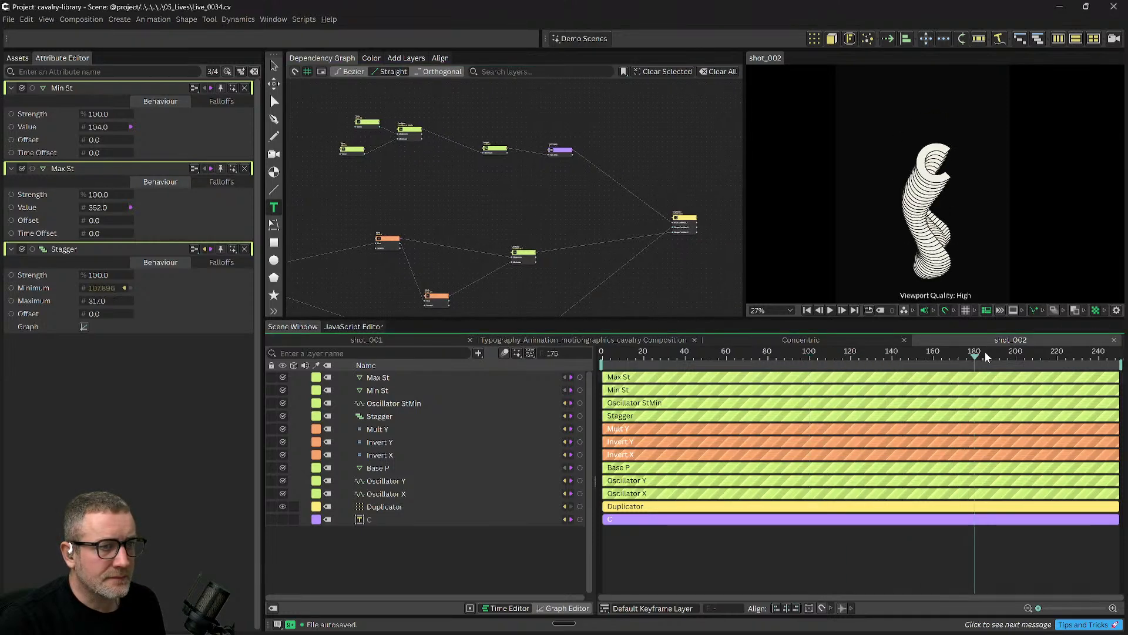
{"action": "key", "text": "space"}
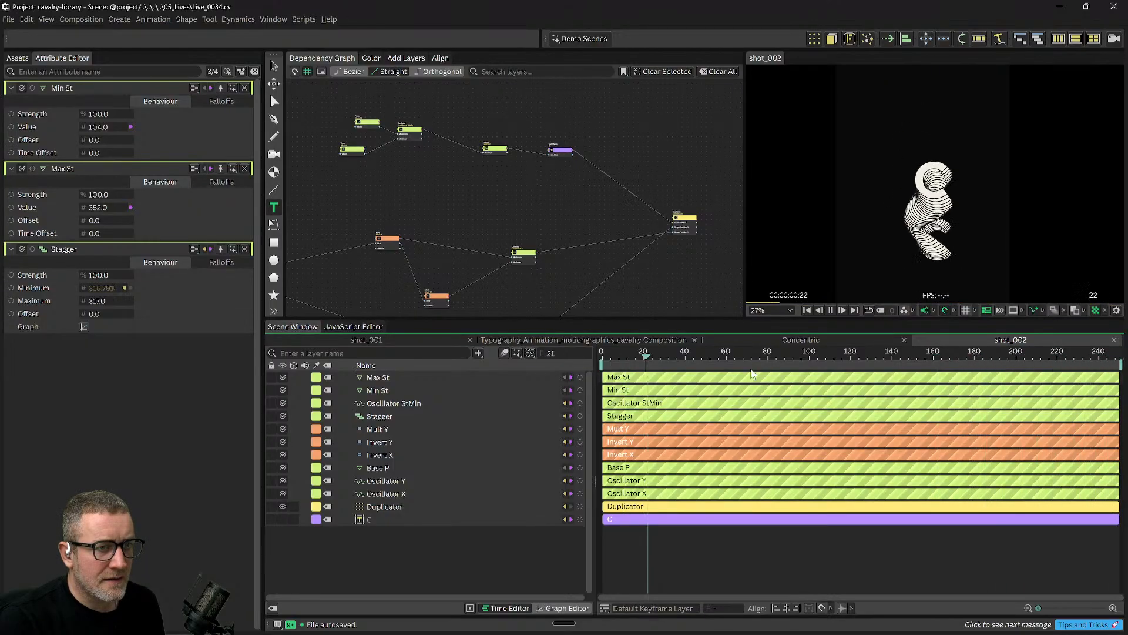
{"action": "key", "text": "space"}
Move the Oscillator Y node up beside Invert Y in the dependency graph and replay the animation from frame 0.
{"action": "left_click_drag", "start_coordinate": [534, 258], "coordinate": [540, 241]}
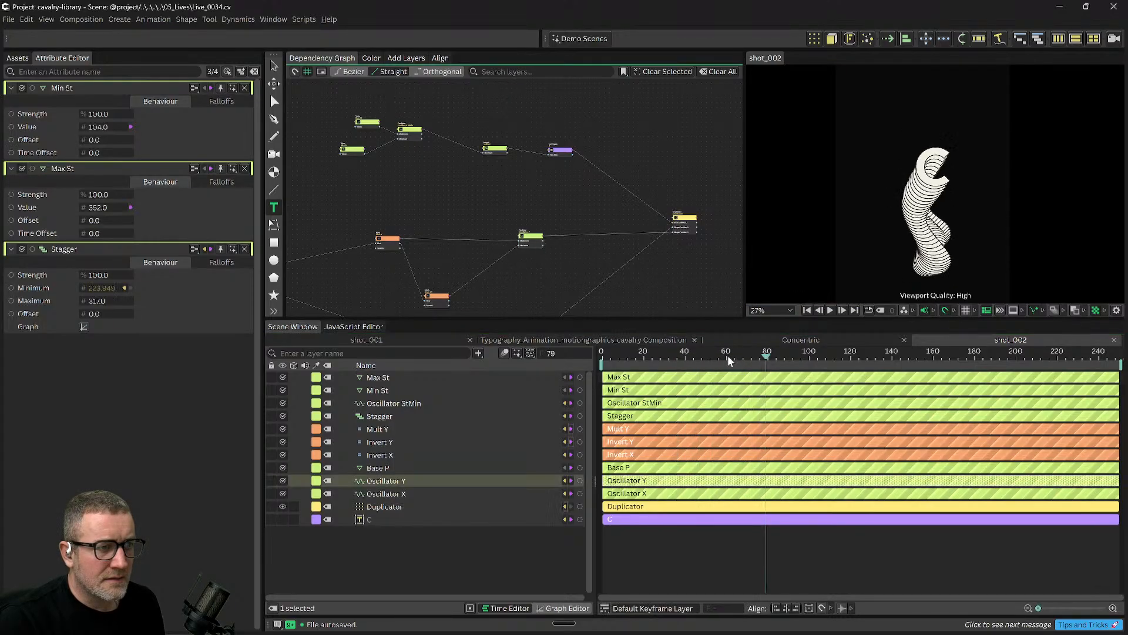
{"action": "left_click_drag", "start_coordinate": [729, 356], "coordinate": [480, 369]}
{"action": "key", "text": "space"}
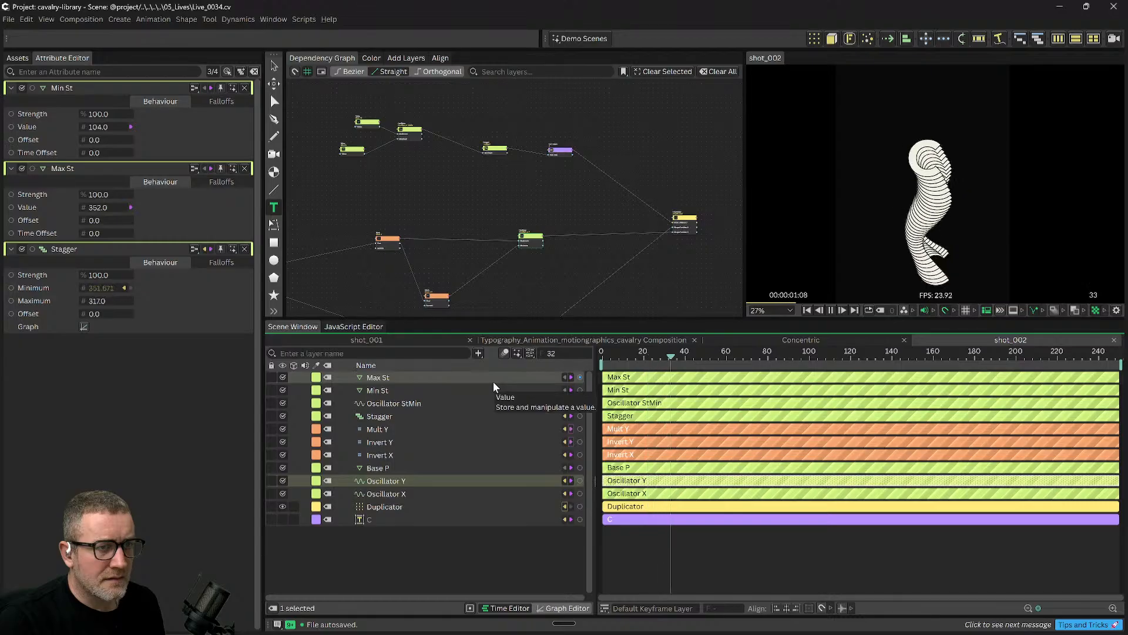
{"action": "left_click", "coordinate": [560, 150]}
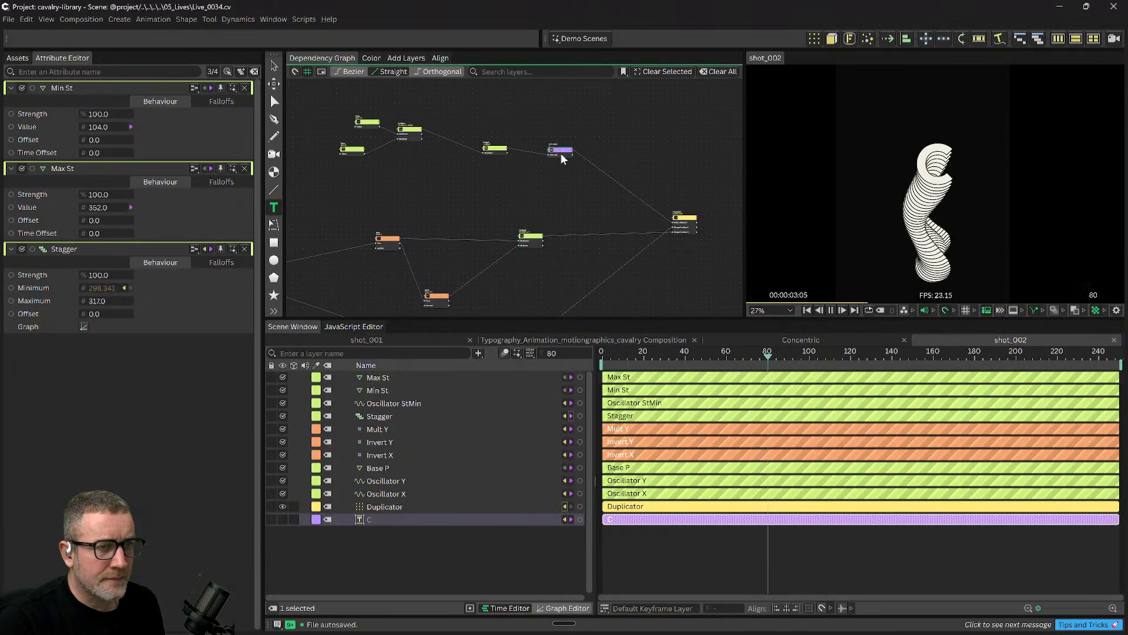
{"action": "key", "text": "space"}
{"action": "scroll", "coordinate": [643, 299], "scroll_direction": "down", "scroll_amount": 3}
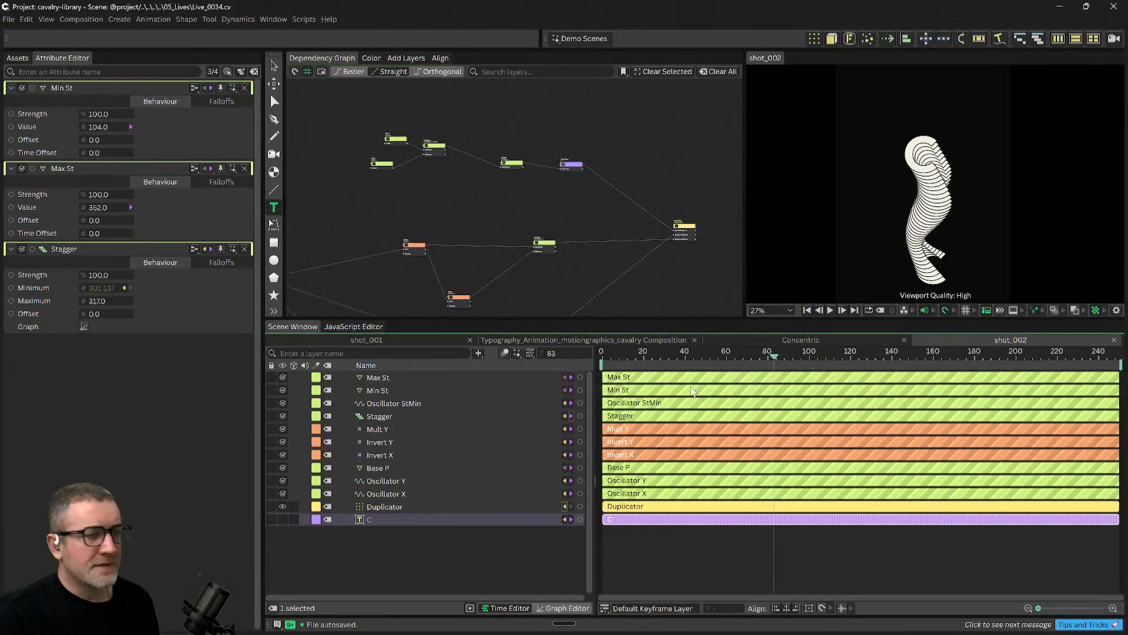
{"action": "left_click", "coordinate": [461, 555]}
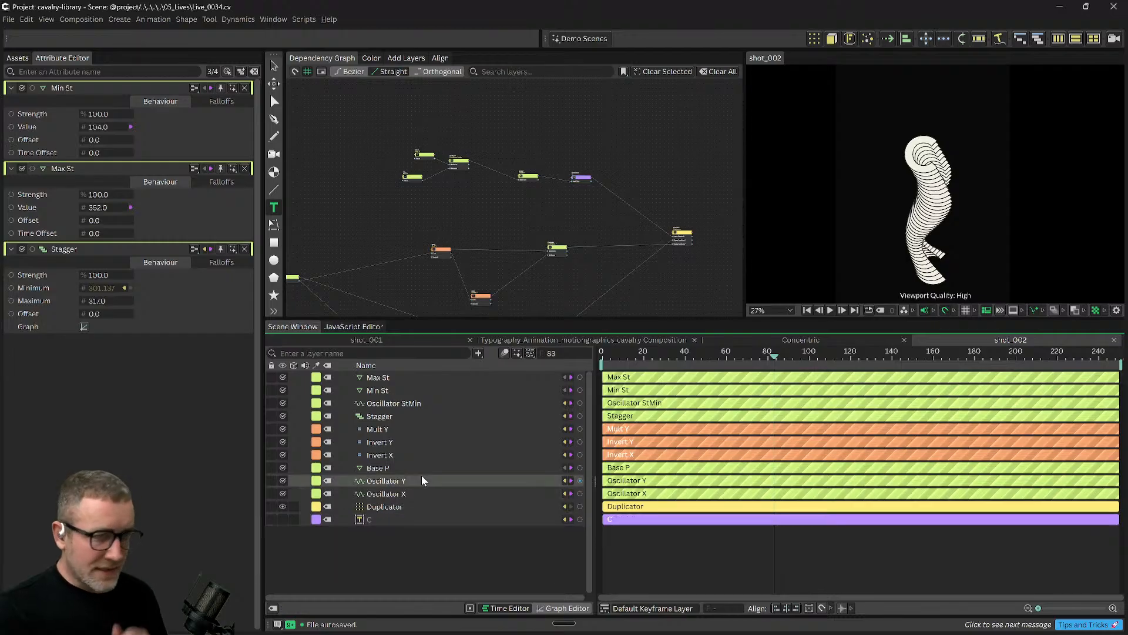
Review the Typography_Animation_motiongraphics_cavalry and Concentric compositions for reference, and return to shot_002 at frame 56.
{"action": "left_click", "coordinate": [630, 339]}
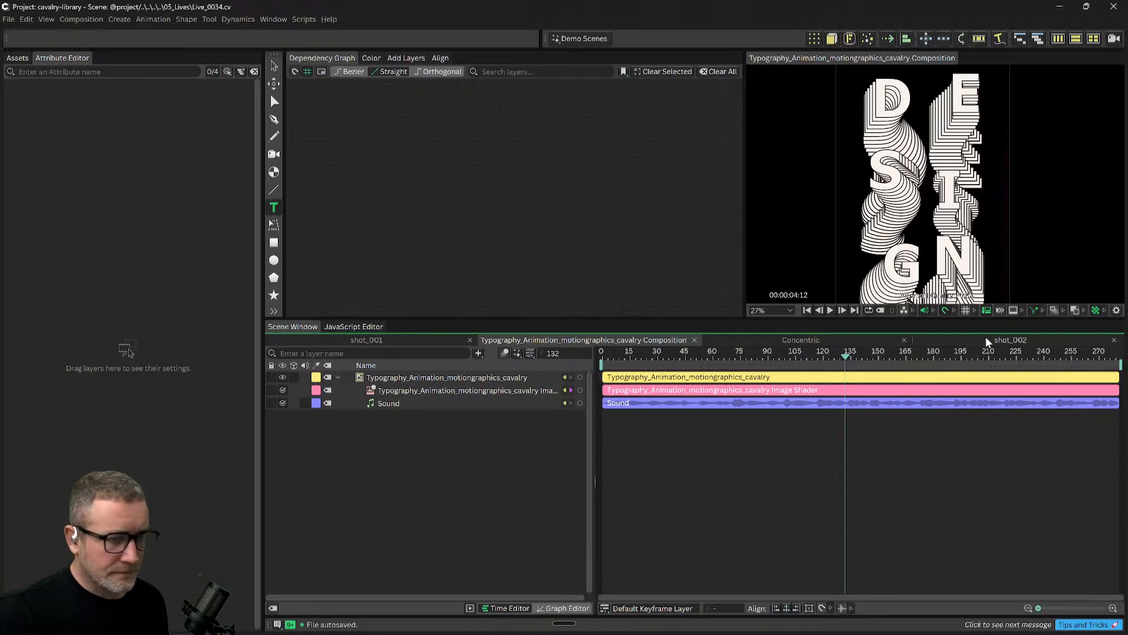
{"action": "left_click", "coordinate": [817, 341]}
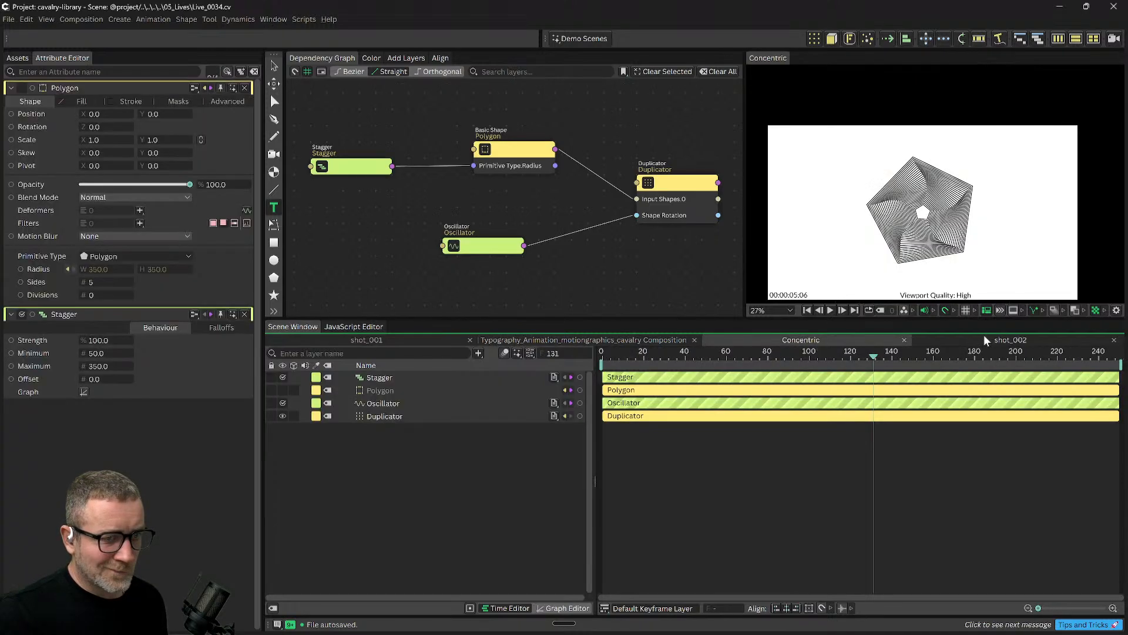
{"action": "left_click", "coordinate": [984, 336]}
{"action": "left_click", "coordinate": [579, 338]}
{"action": "left_click_drag", "start_coordinate": [816, 352], "coordinate": [861, 398]}
{"action": "left_click_drag", "start_coordinate": [876, 395], "coordinate": [847, 402]}
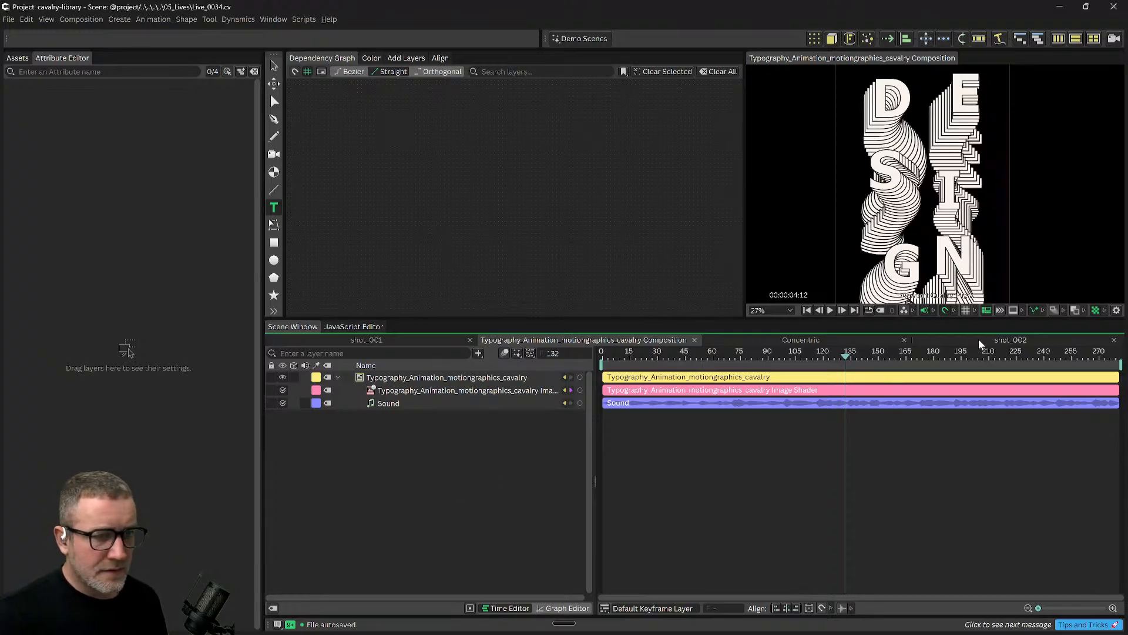
{"action": "left_click", "coordinate": [1034, 338]}
{"action": "left_click_drag", "start_coordinate": [681, 361], "coordinate": [718, 350]}
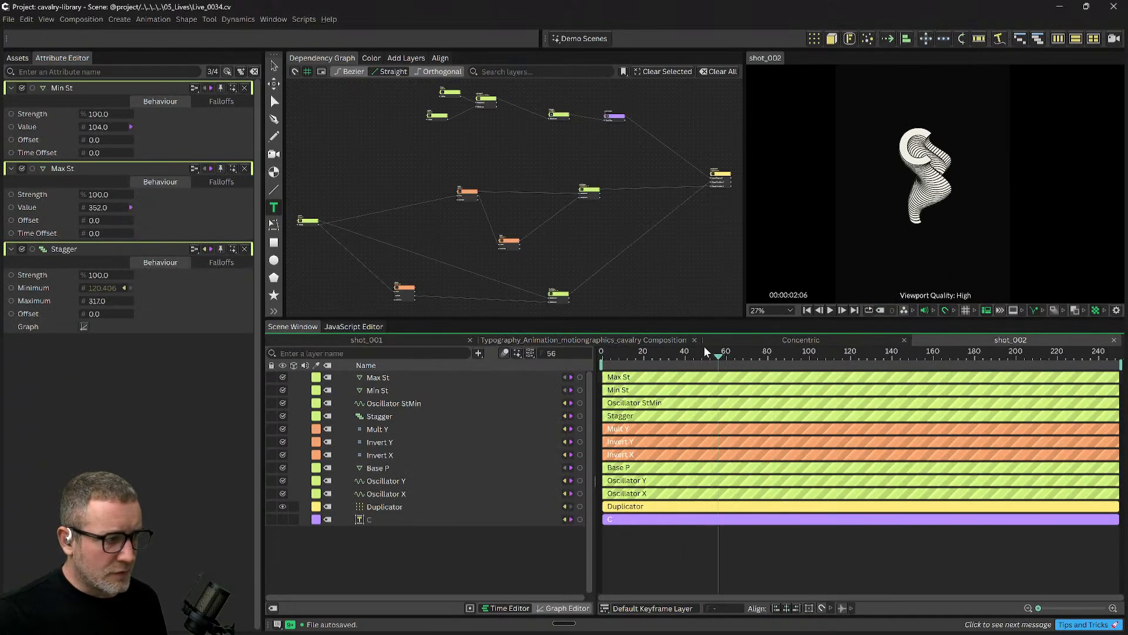
Group all layers of shot_002, from C up to Max St, and expand the new group.
{"action": "left_click", "coordinate": [372, 506]}
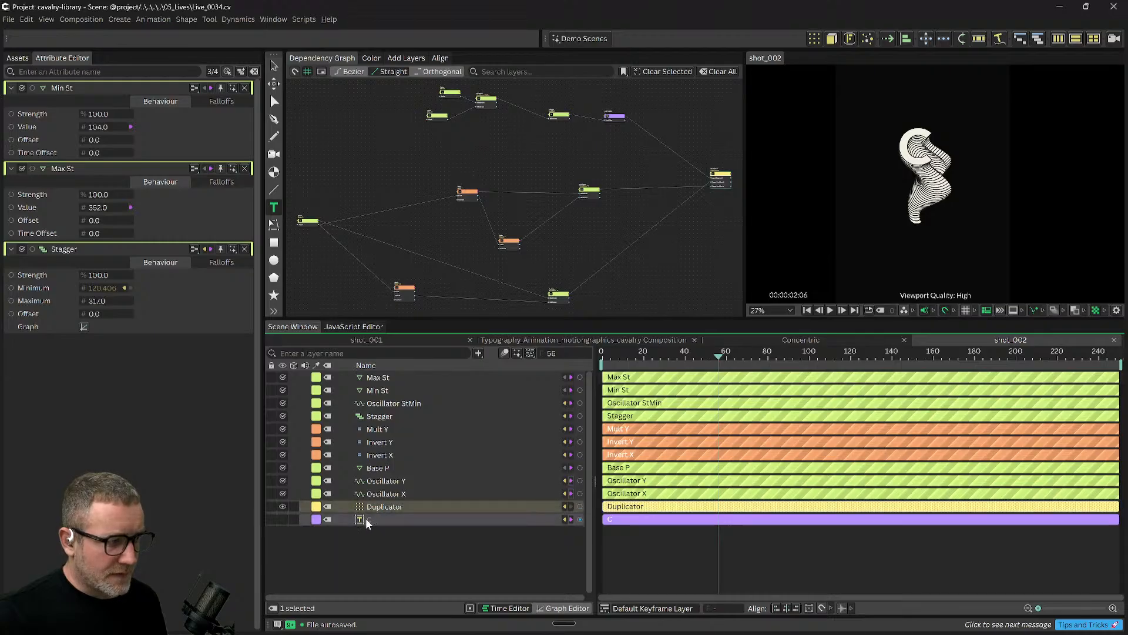
{"action": "left_click", "coordinate": [369, 521]}
{"action": "left_click", "coordinate": [389, 376], "text": "shift"}
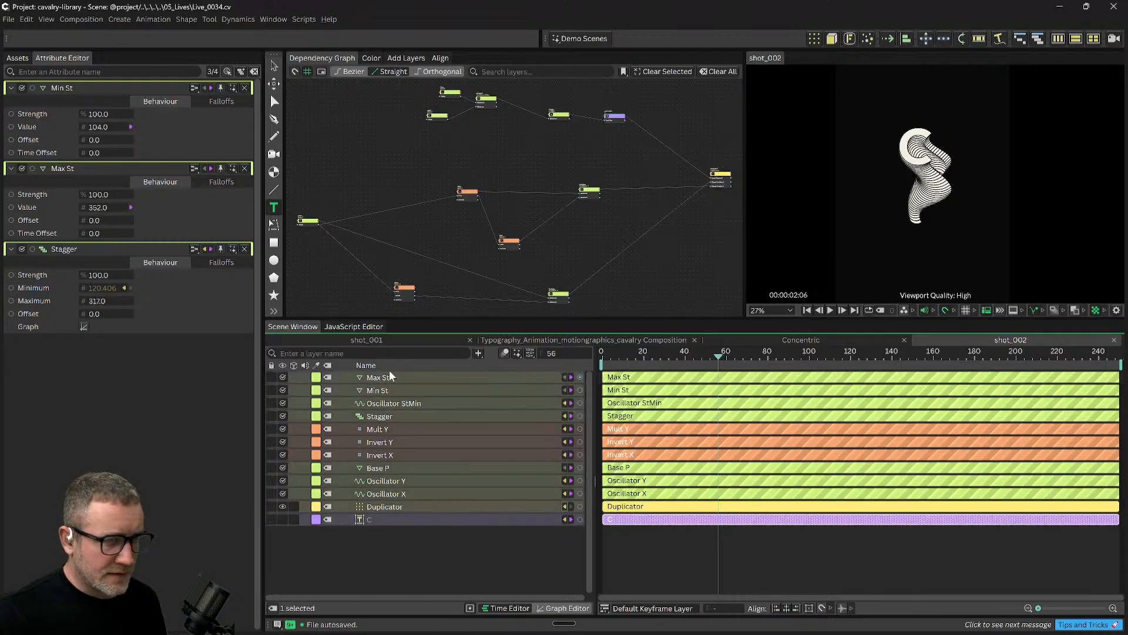
{"action": "key", "text": "ctrl+g"}
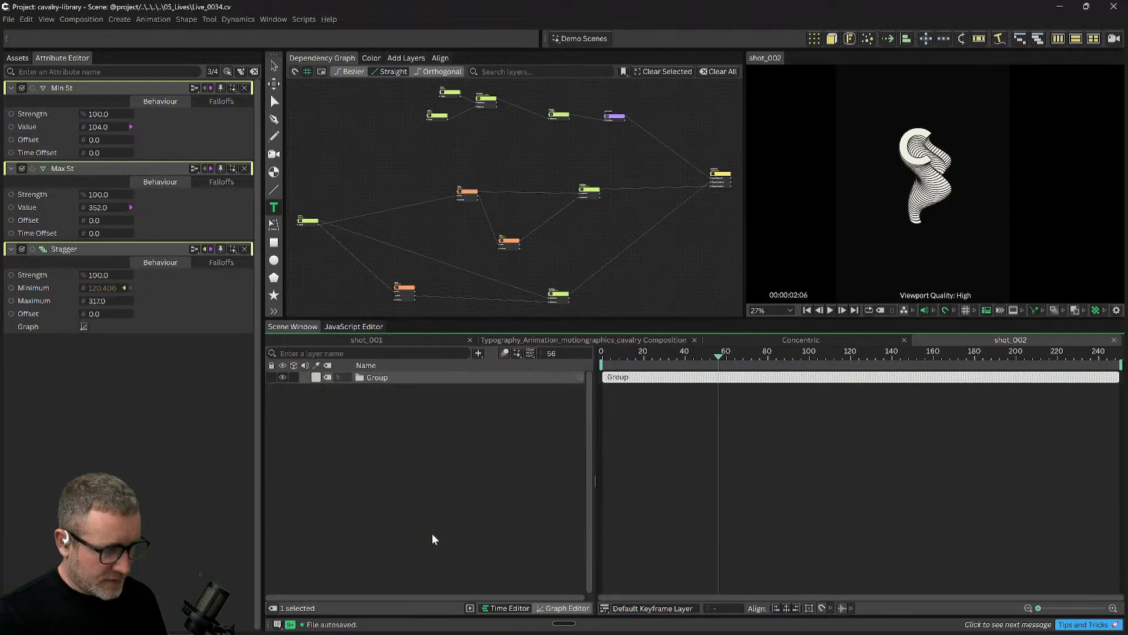
{"action": "left_click", "coordinate": [372, 379]}
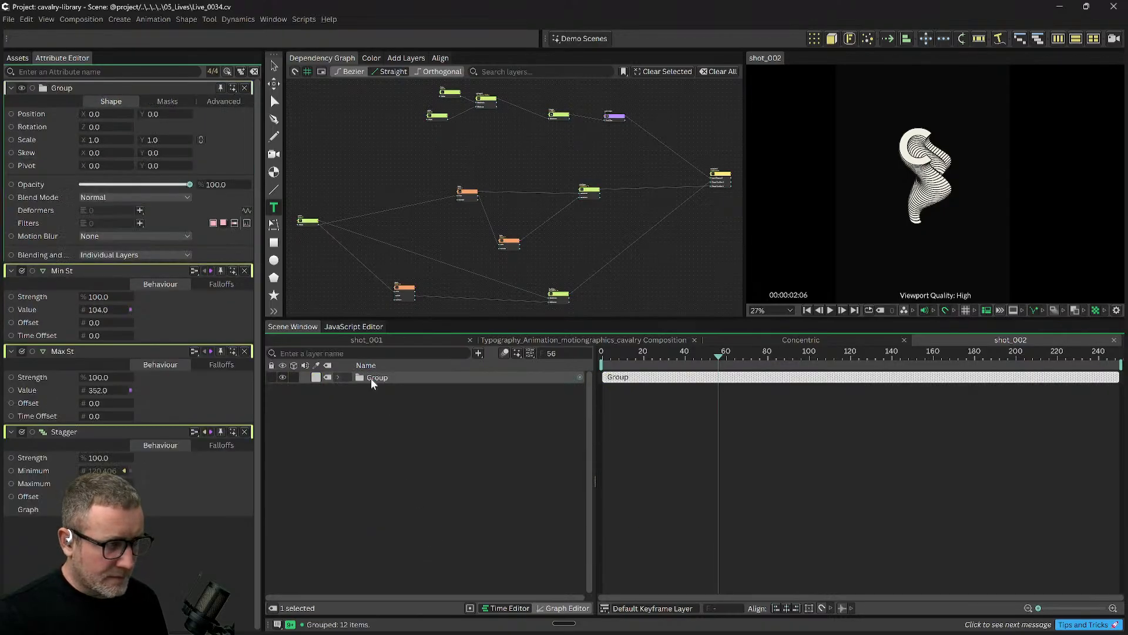
{"action": "left_click", "coordinate": [338, 377]}
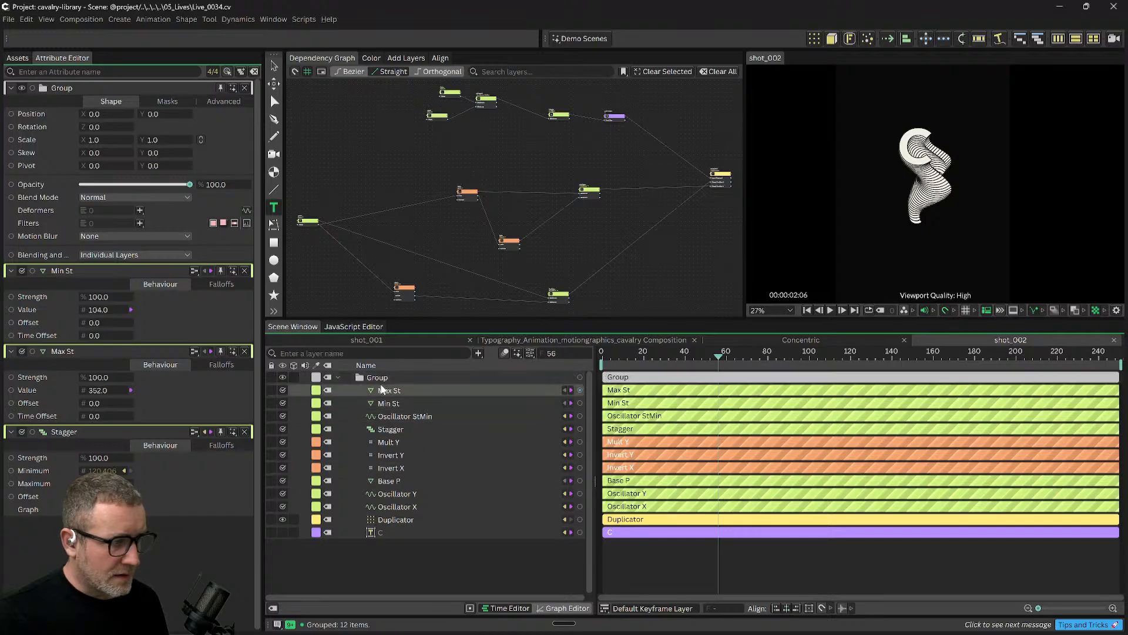
Move the group towards the composition's upper left, to about X -264, Y 214.
{"action": "scroll", "coordinate": [935, 213], "scroll_direction": "down", "scroll_amount": 2}
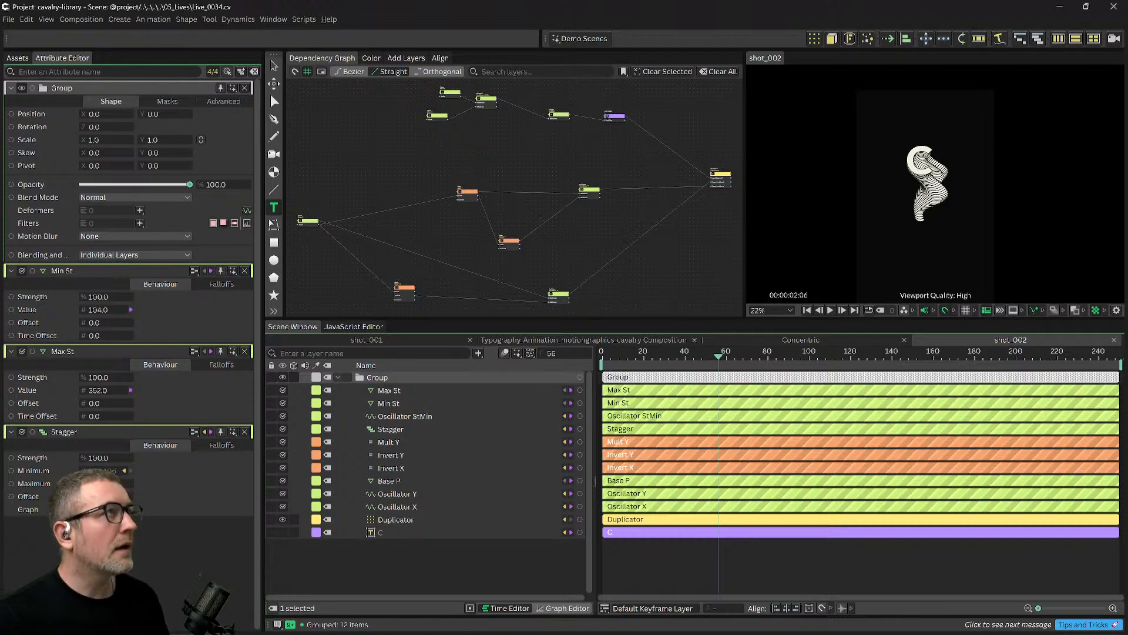
{"action": "left_click", "coordinate": [274, 66]}
{"action": "left_click_drag", "start_coordinate": [913, 219], "coordinate": [891, 188]}
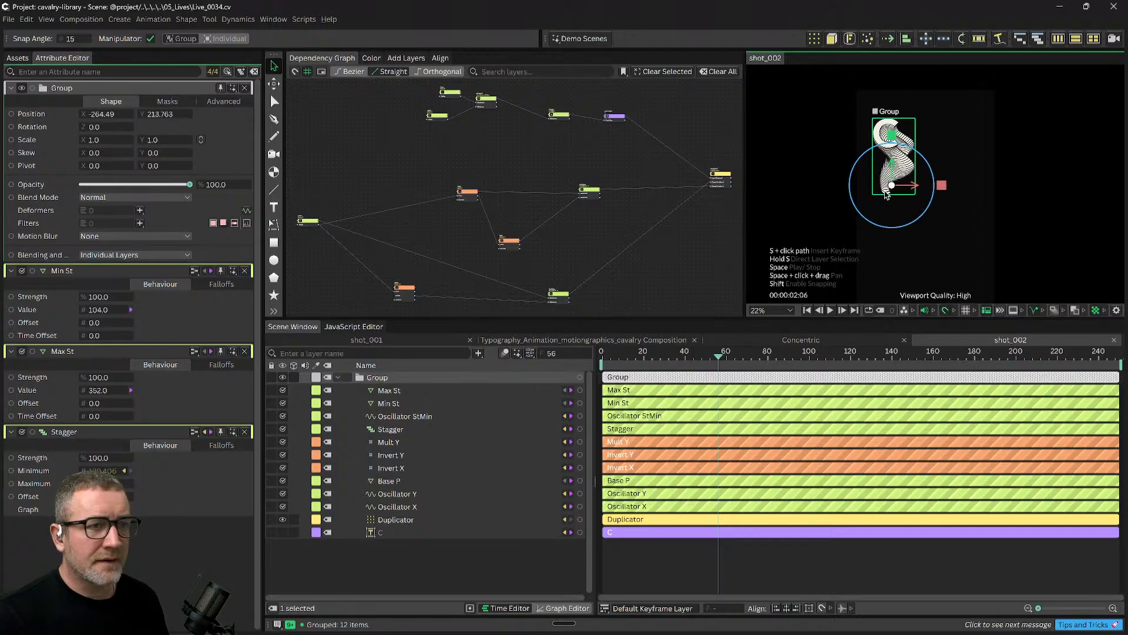
Duplicate the group and place the copy to the right of the original letter.
{"action": "left_click", "coordinate": [396, 586]}
{"action": "left_click", "coordinate": [383, 381]}
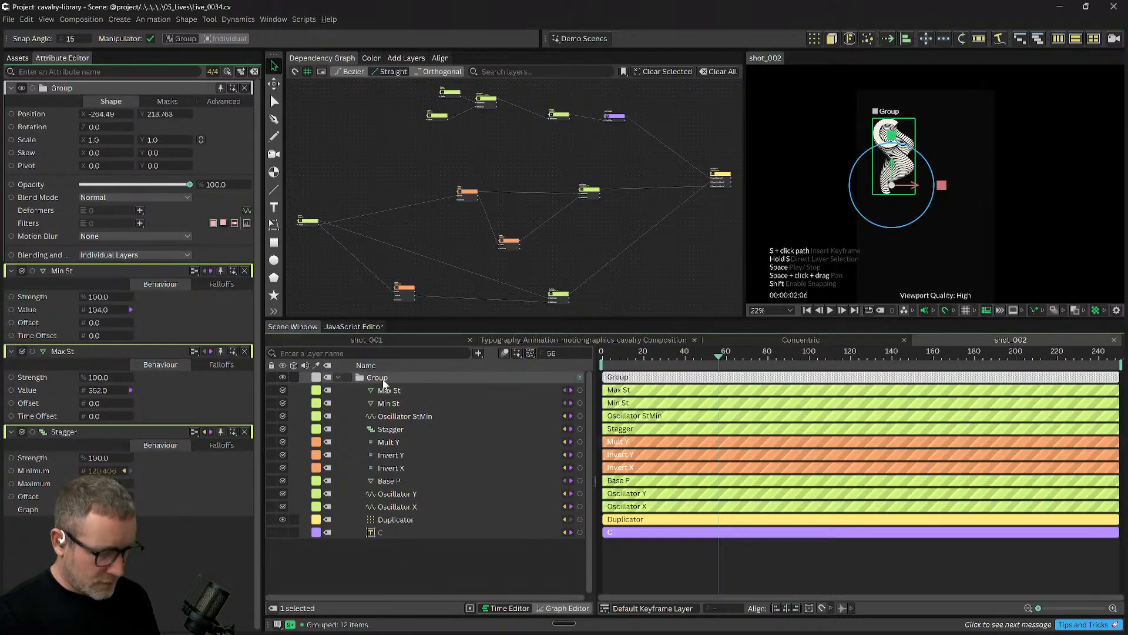
{"action": "key", "text": "ctrl+d"}
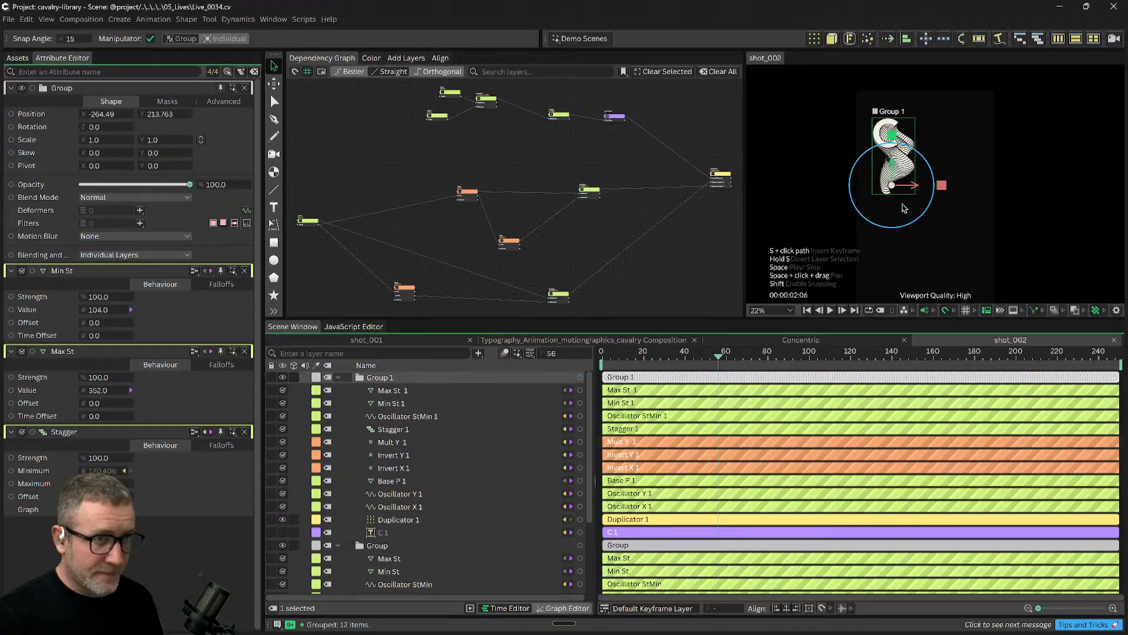
{"action": "left_click_drag", "start_coordinate": [895, 192], "coordinate": [963, 190]}
Change the text of the duplicated letter C in Group 1 to O.
{"action": "scroll", "coordinate": [477, 534], "scroll_direction": "down", "scroll_amount": 2}
{"action": "left_click", "coordinate": [393, 474]}
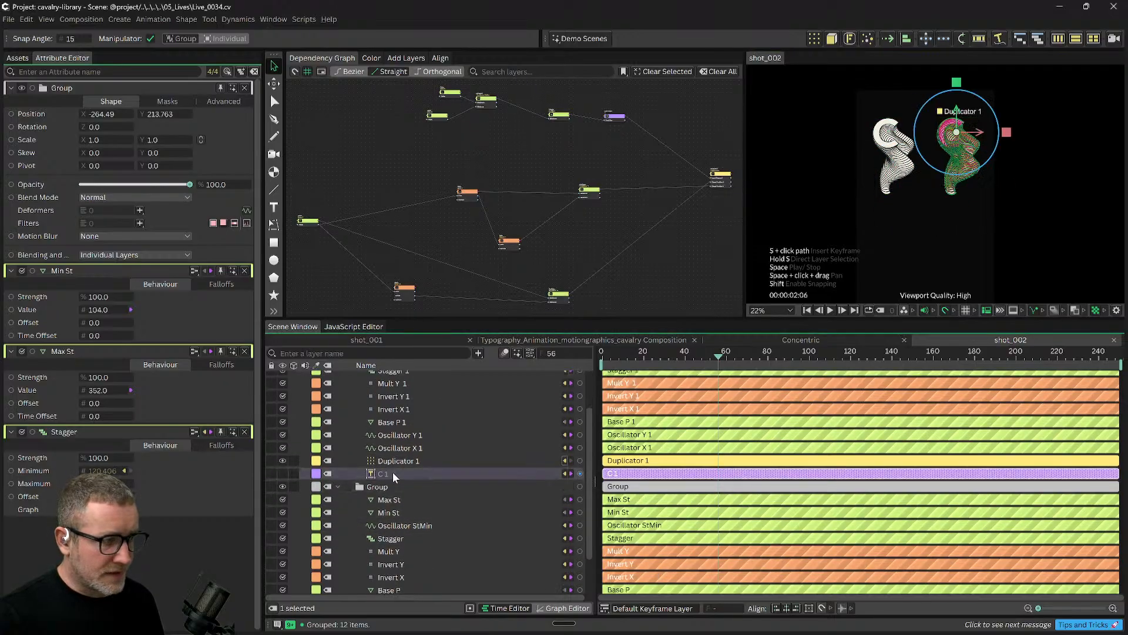
{"action": "left_click_drag", "start_coordinate": [804, 355], "coordinate": [857, 355]}
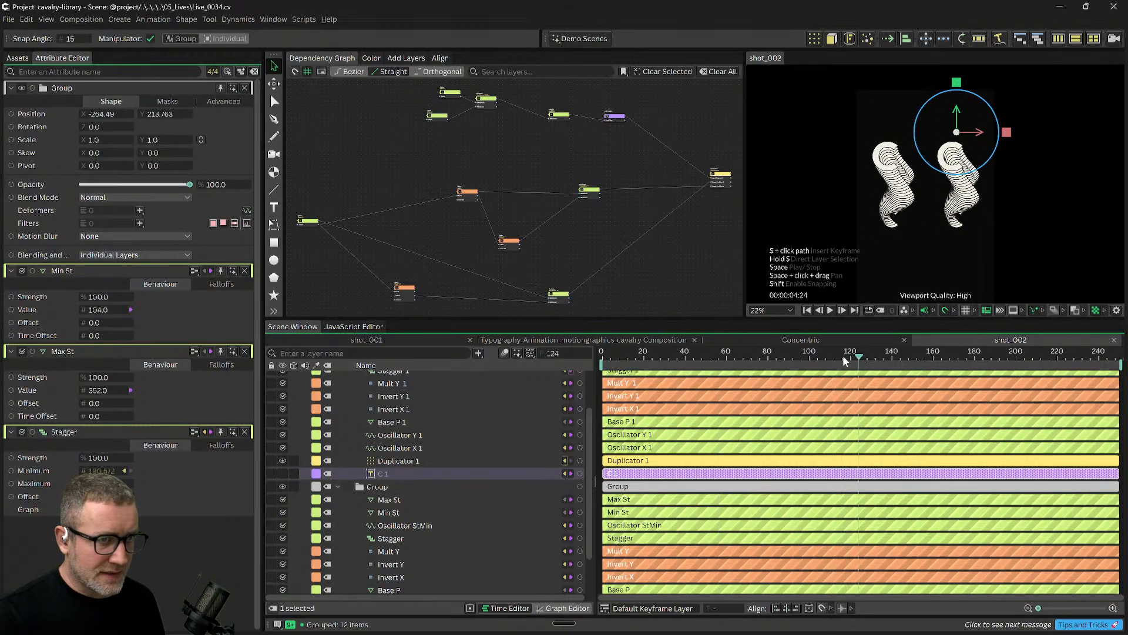
{"action": "left_click", "coordinate": [395, 464]}
{"action": "left_click", "coordinate": [379, 473]}
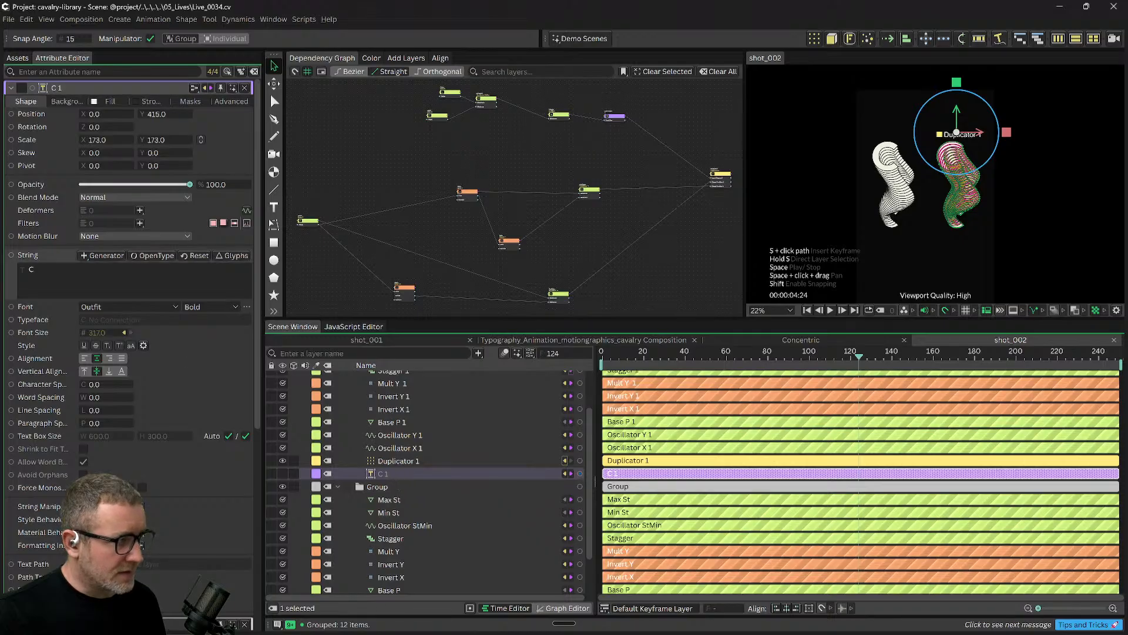
{"action": "double_click", "coordinate": [32, 270]}
{"action": "type", "text": "O"}
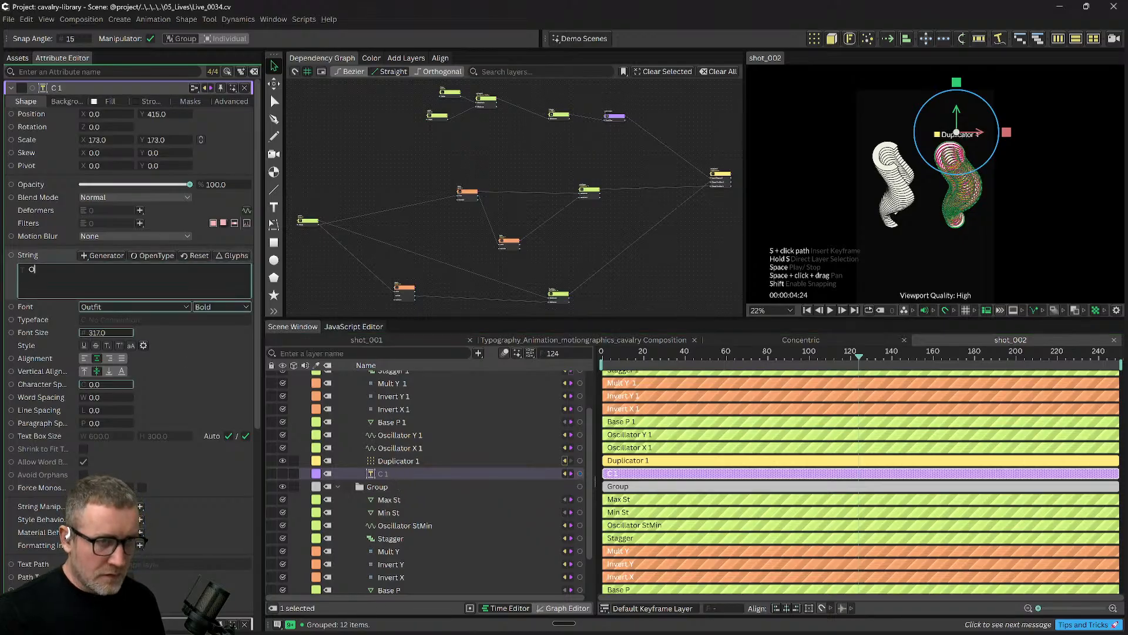
{"action": "left_click", "coordinate": [370, 397]}
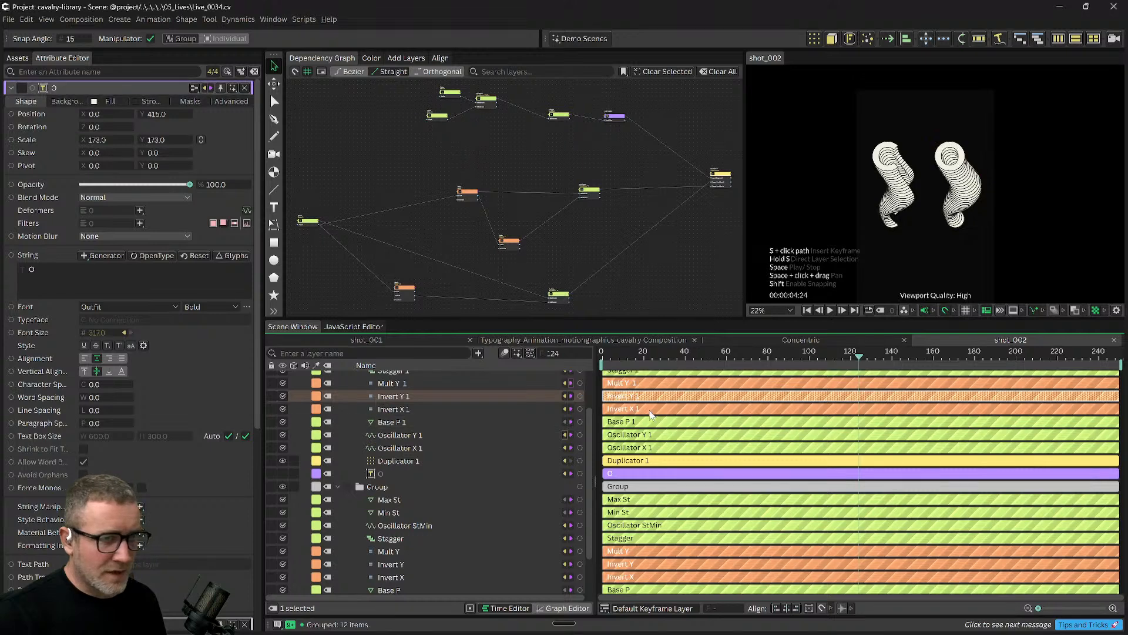
Try to offset Group 1's animation by shifting its clip earlier and later in the timeline, and undo the shifts.
{"action": "scroll", "coordinate": [675, 405], "scroll_direction": "up", "scroll_amount": 2}
{"action": "left_click", "coordinate": [675, 379]}
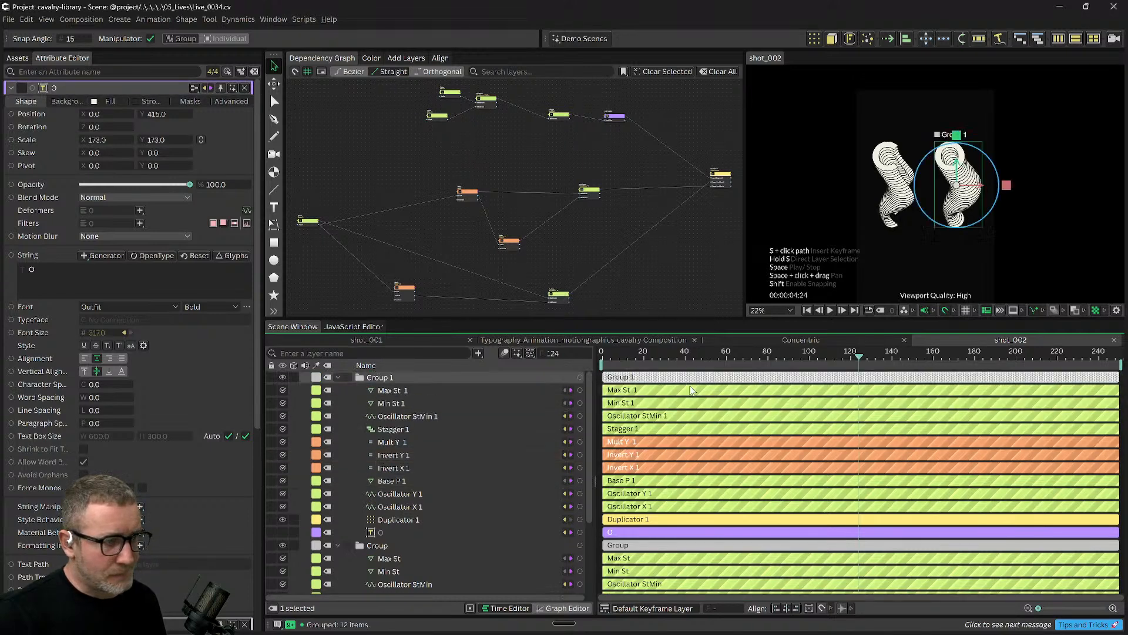
{"action": "left_click_drag", "start_coordinate": [713, 386], "coordinate": [649, 385]}
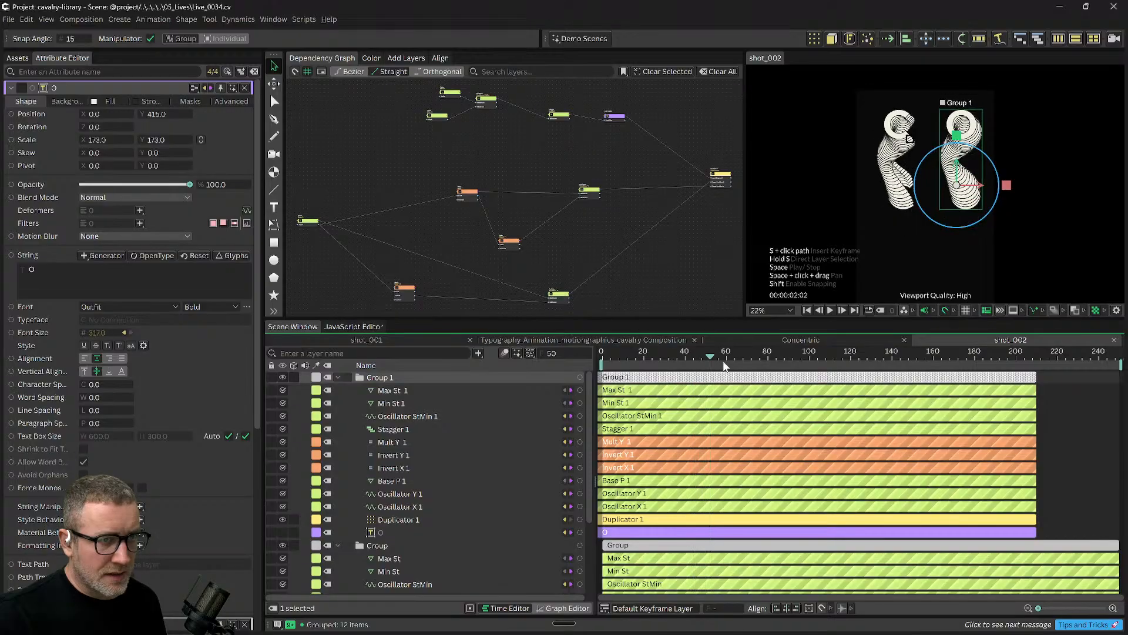
{"action": "key", "text": "space"}
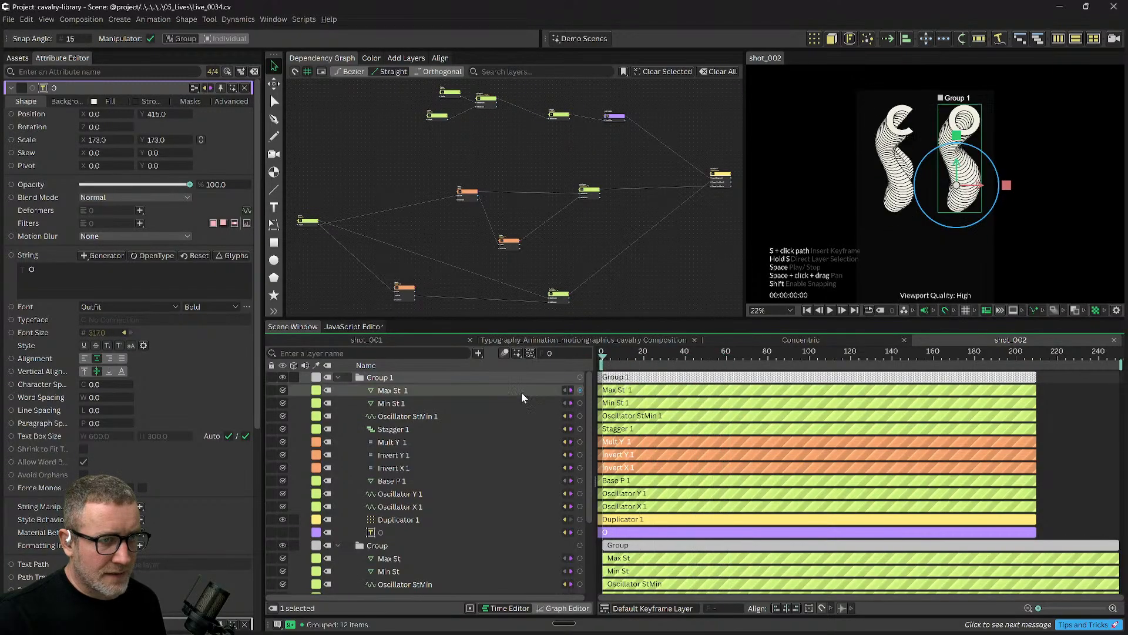
{"action": "left_click_drag", "start_coordinate": [641, 383], "coordinate": [655, 384]}
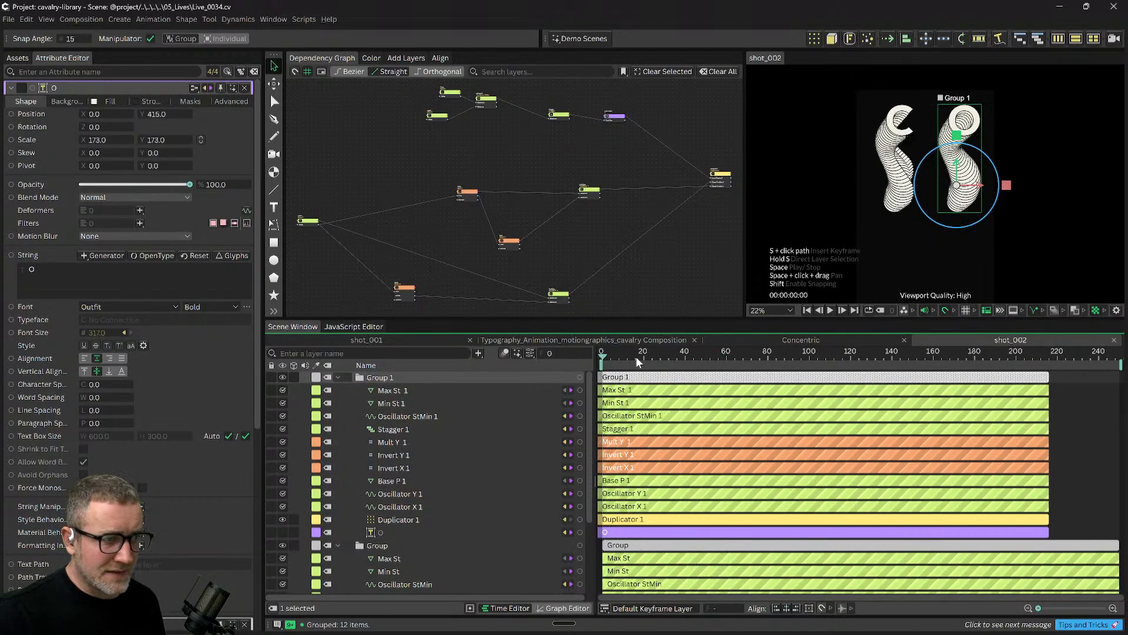
{"action": "left_click_drag", "start_coordinate": [650, 381], "coordinate": [733, 383]}
{"action": "left_click_drag", "start_coordinate": [647, 381], "coordinate": [632, 384]}
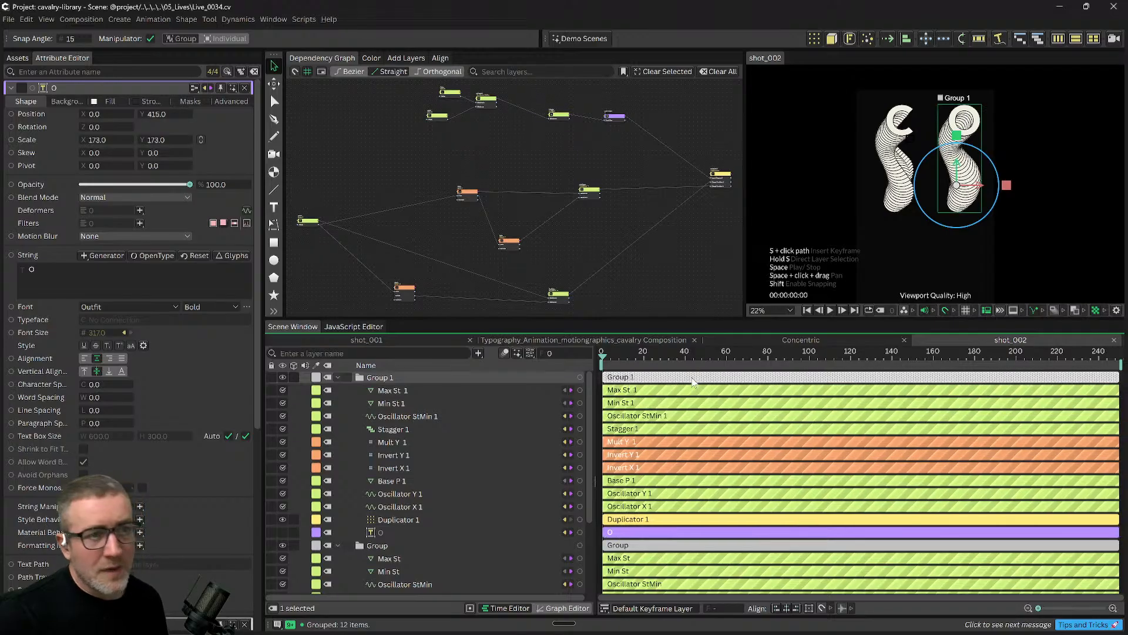
{"action": "mouse_move", "coordinate": [714, 381]}
{"action": "left_mouse_down"}
{"action": "mouse_move", "coordinate": [677, 385]}
{"action": "mouse_move", "coordinate": [726, 388]}
{"action": "mouse_move", "coordinate": [674, 388]}
{"action": "mouse_move", "coordinate": [785, 383]}
{"action": "mouse_move", "coordinate": [733, 386]}
{"action": "left_mouse_up"}
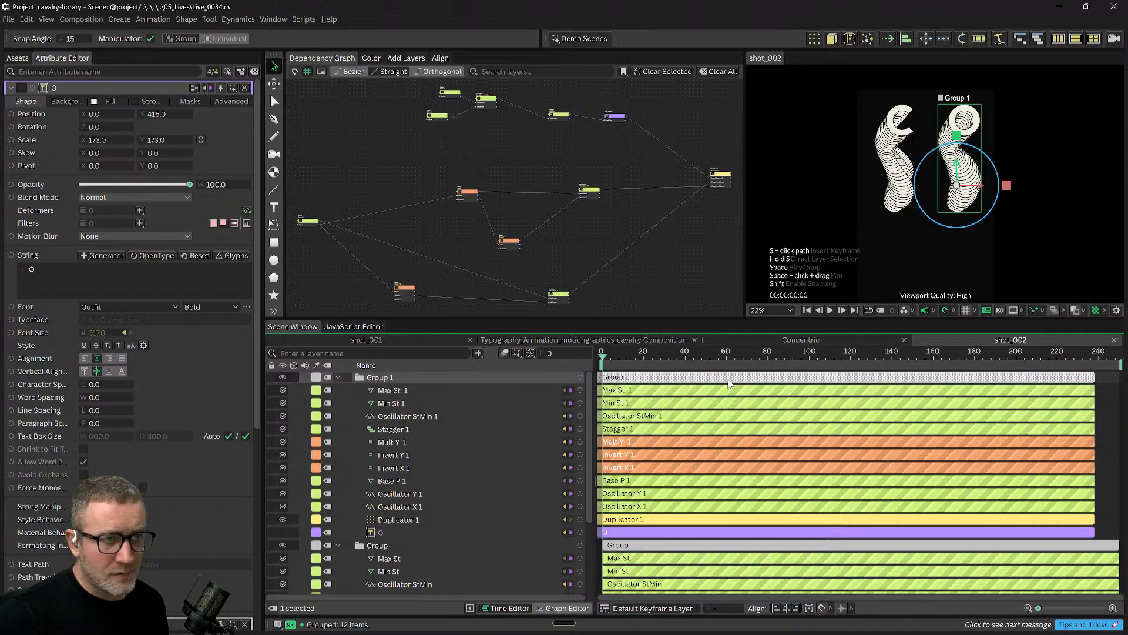
{"action": "left_click_drag", "start_coordinate": [752, 382], "coordinate": [763, 381]}
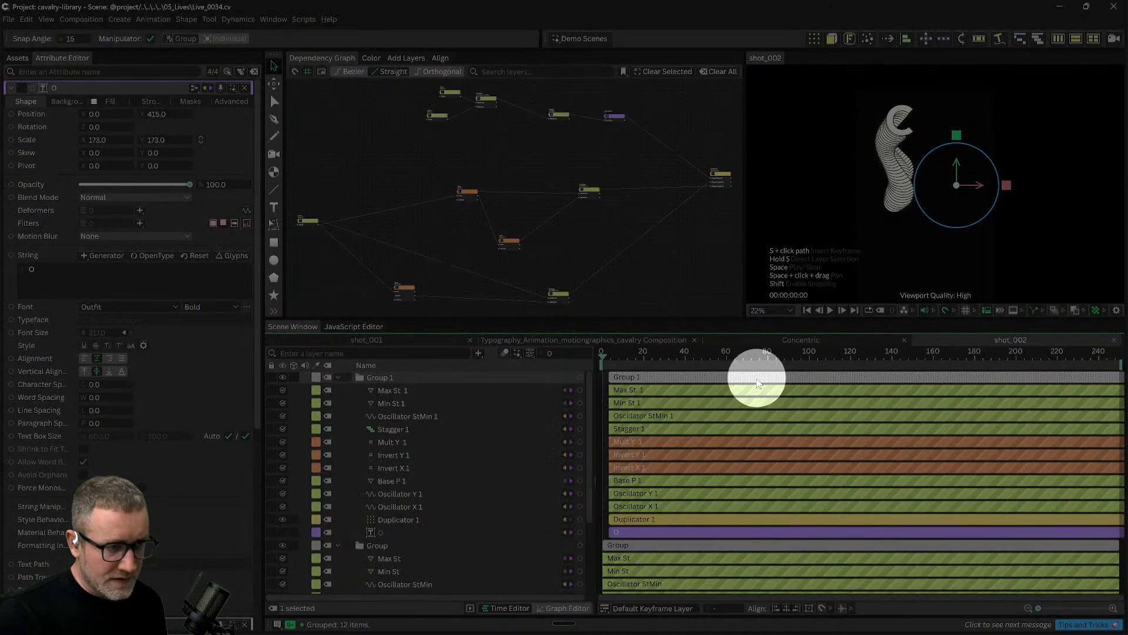
{"action": "key", "text": "ctrl+z"}
{"action": "key", "text": "ctrl+z"}
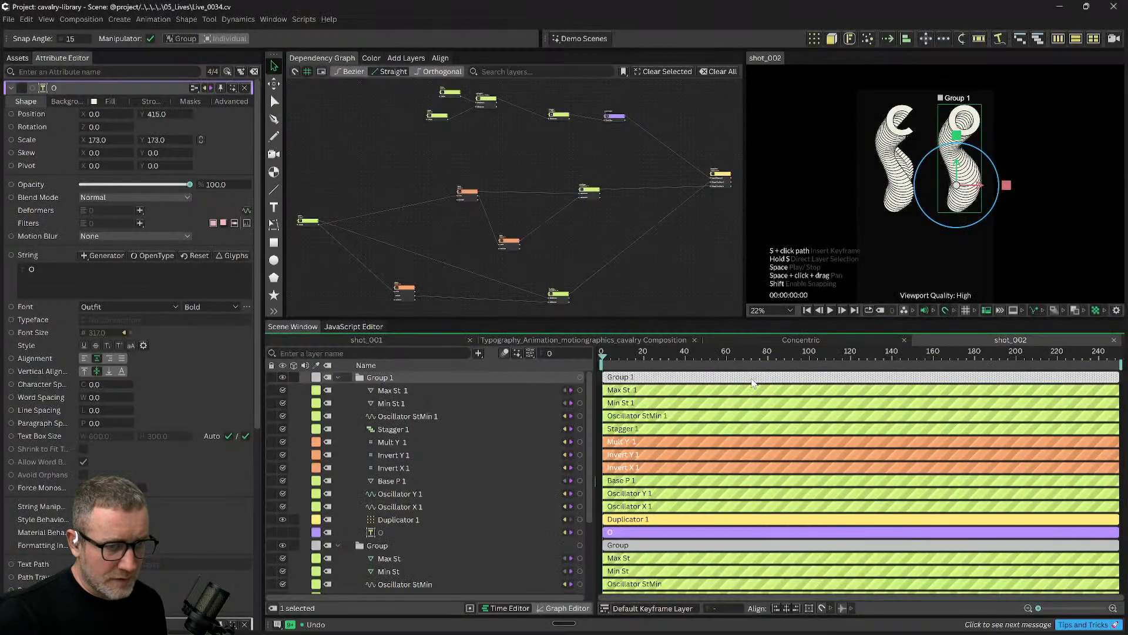
Try pre-composing Group 1 and shifting the resulting composition earlier in the timeline, and undo both changes.
{"action": "left_click", "coordinate": [750, 356]}
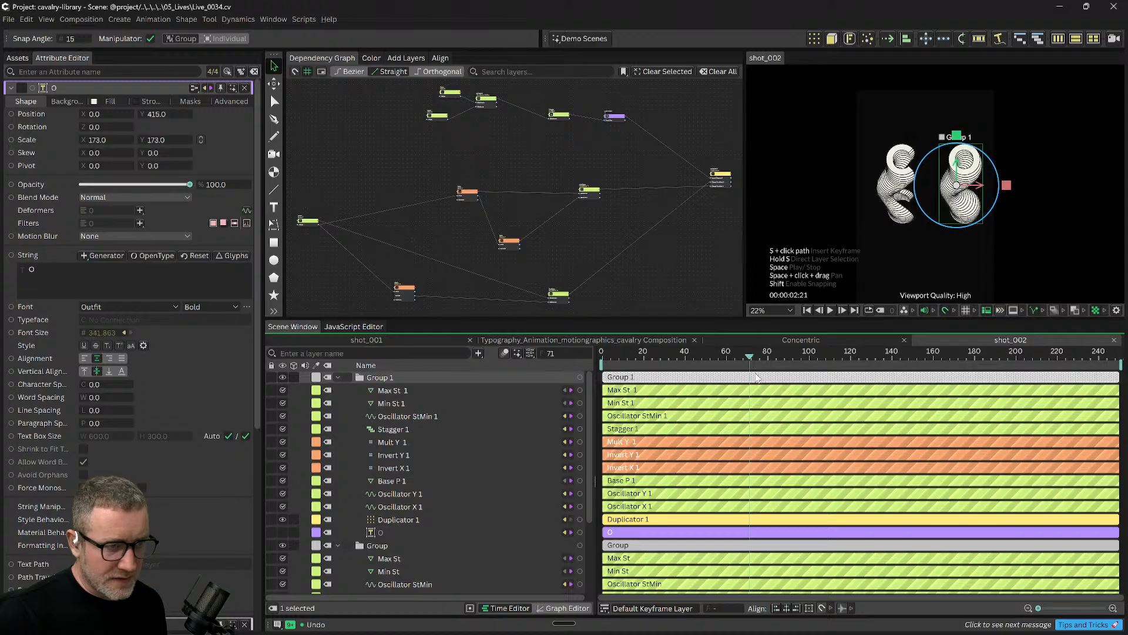
{"action": "left_click_drag", "start_coordinate": [733, 354], "coordinate": [704, 371]}
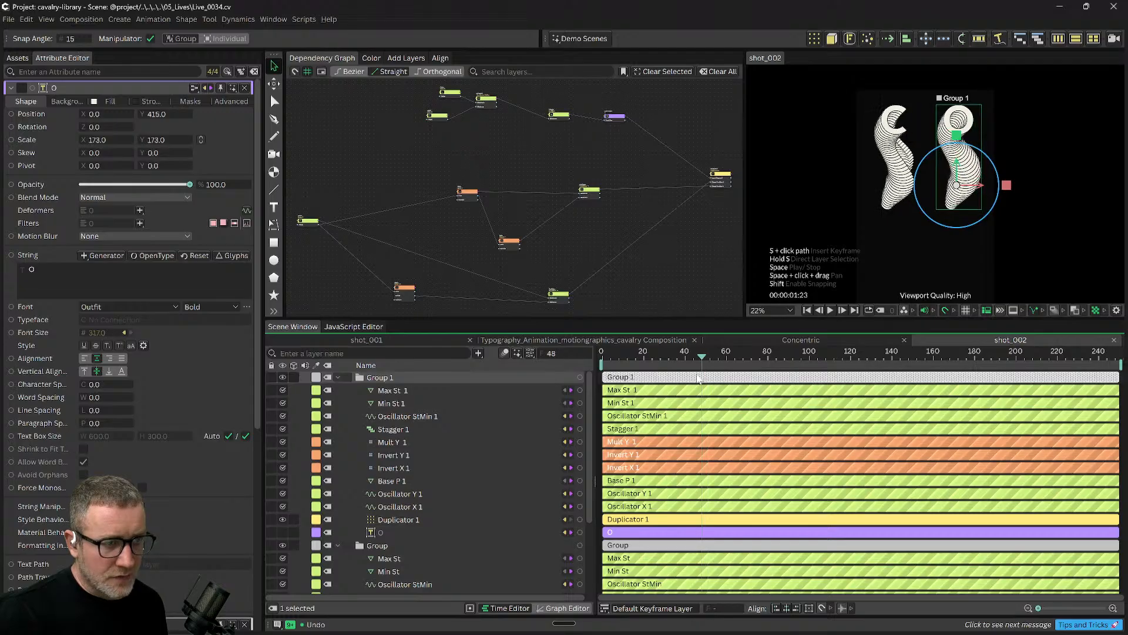
{"action": "right_click", "coordinate": [394, 378]}
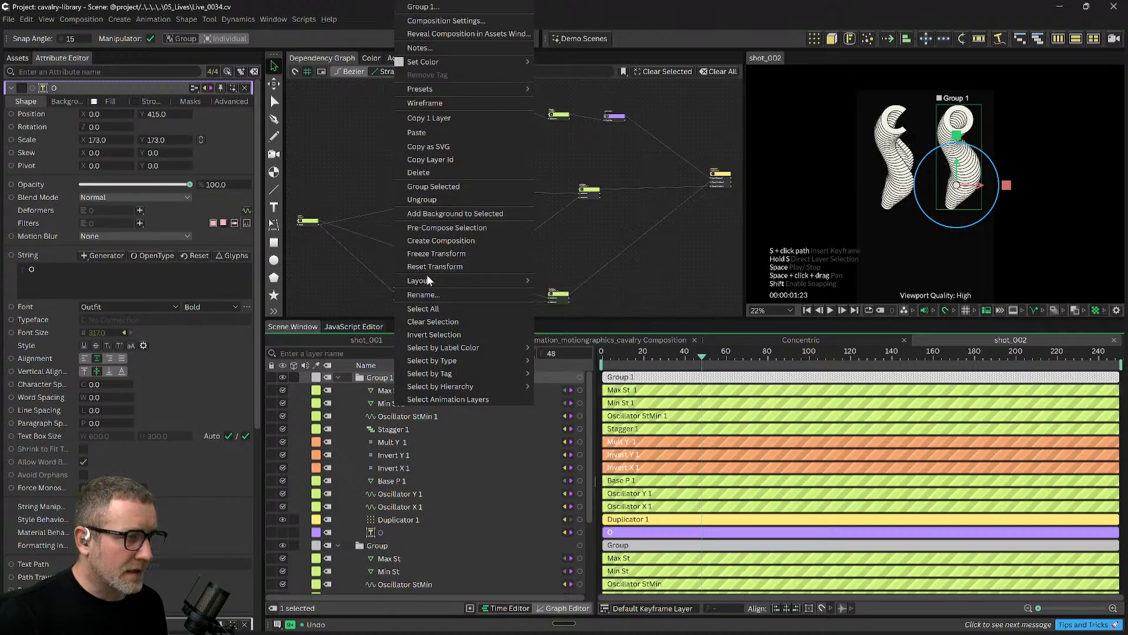
{"action": "left_click", "coordinate": [446, 226]}
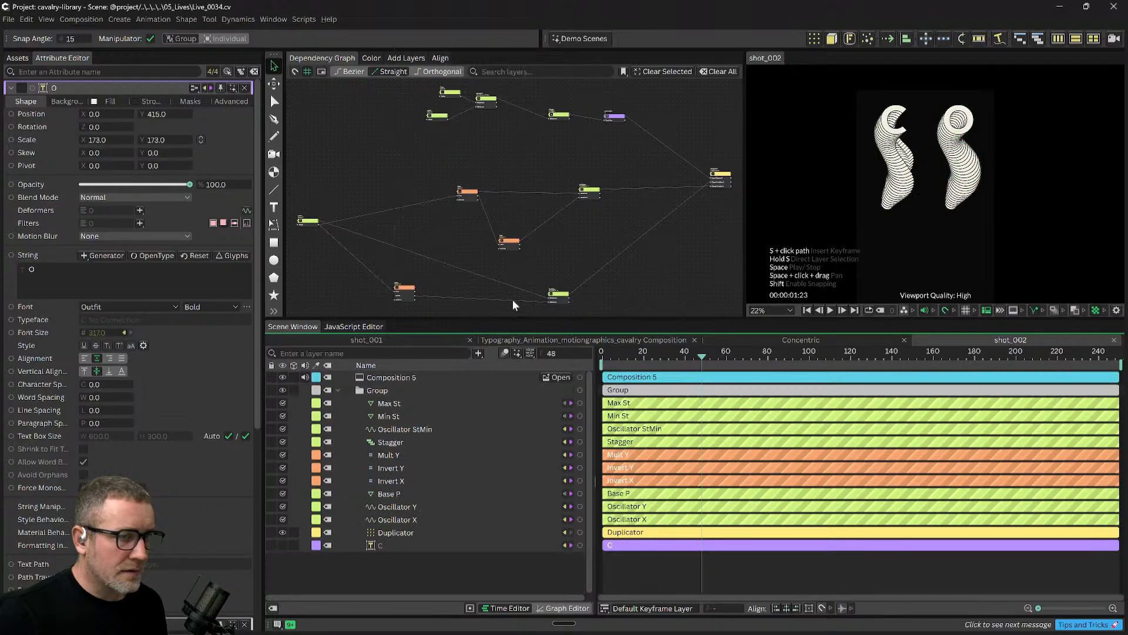
{"action": "left_click", "coordinate": [695, 379]}
{"action": "left_click_drag", "start_coordinate": [702, 357], "coordinate": [883, 352]}
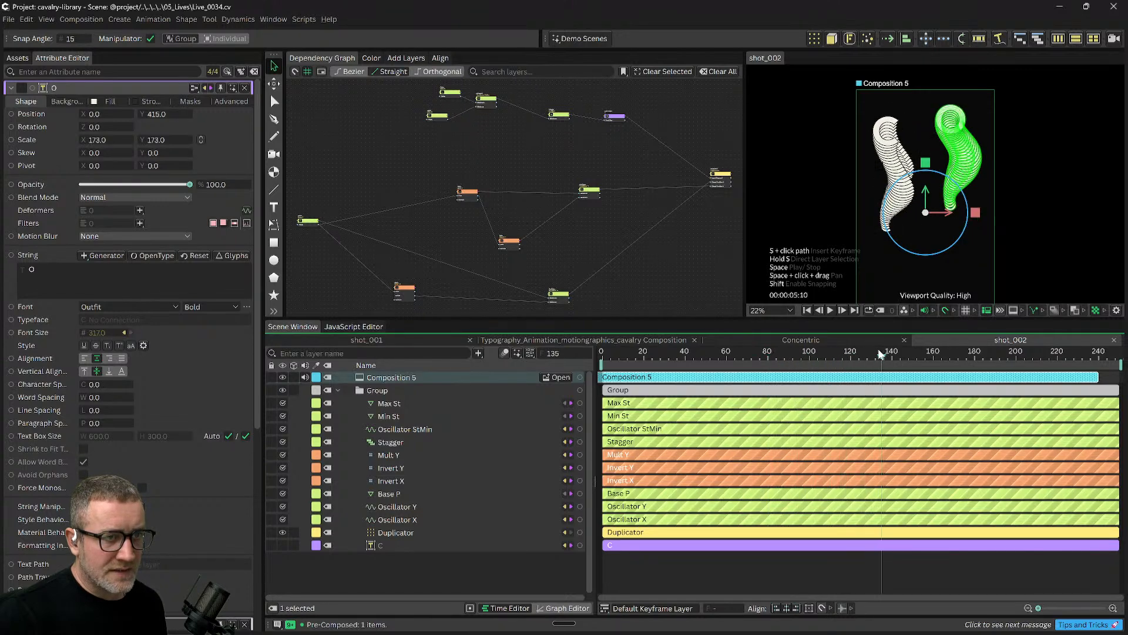
{"action": "left_click", "coordinate": [721, 575]}
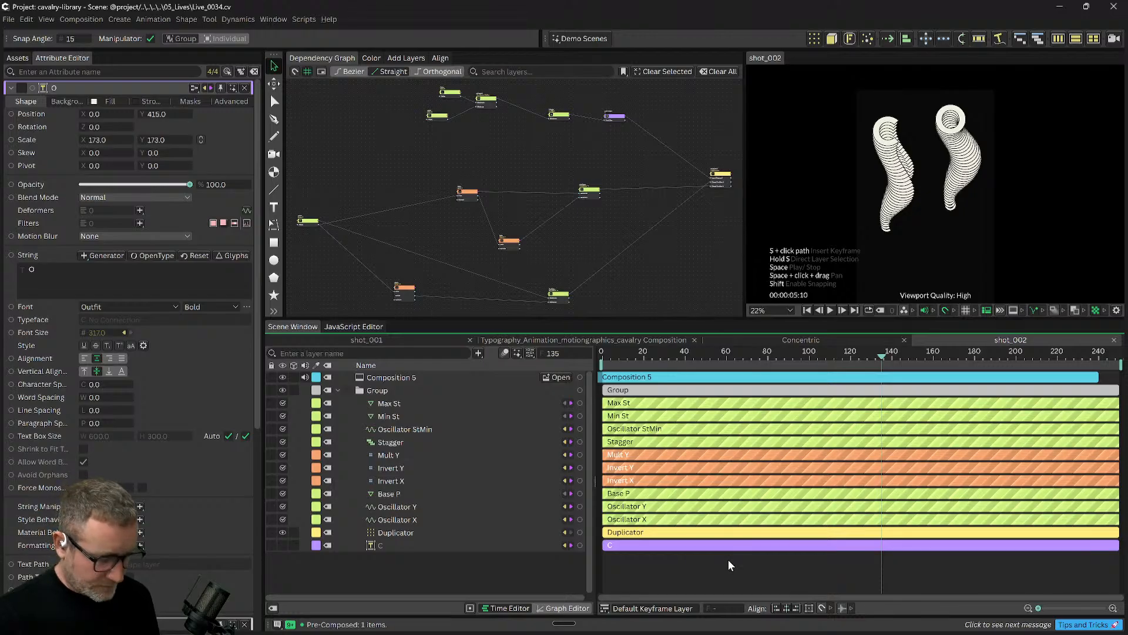
{"action": "key", "text": "ctrl+z"}
{"action": "key", "text": "ctrl+z"}
{"action": "key", "text": "ctrl+z"}
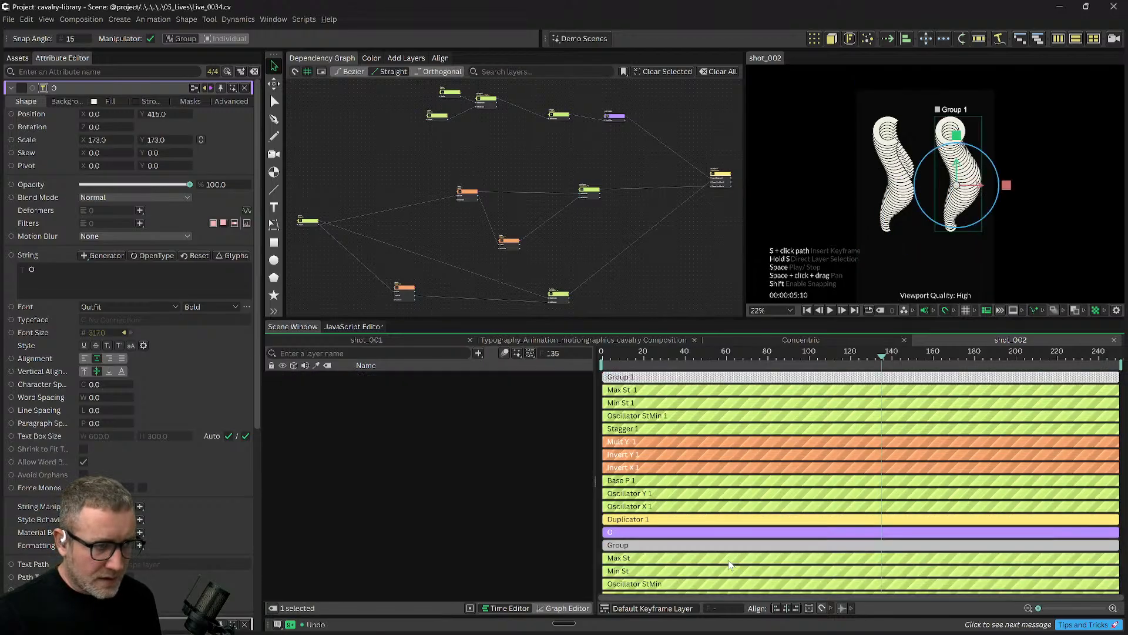
Go to frame 51 and look through Group 1's layers and group options for a way to offset its timing.
{"action": "left_click", "coordinate": [710, 358]}
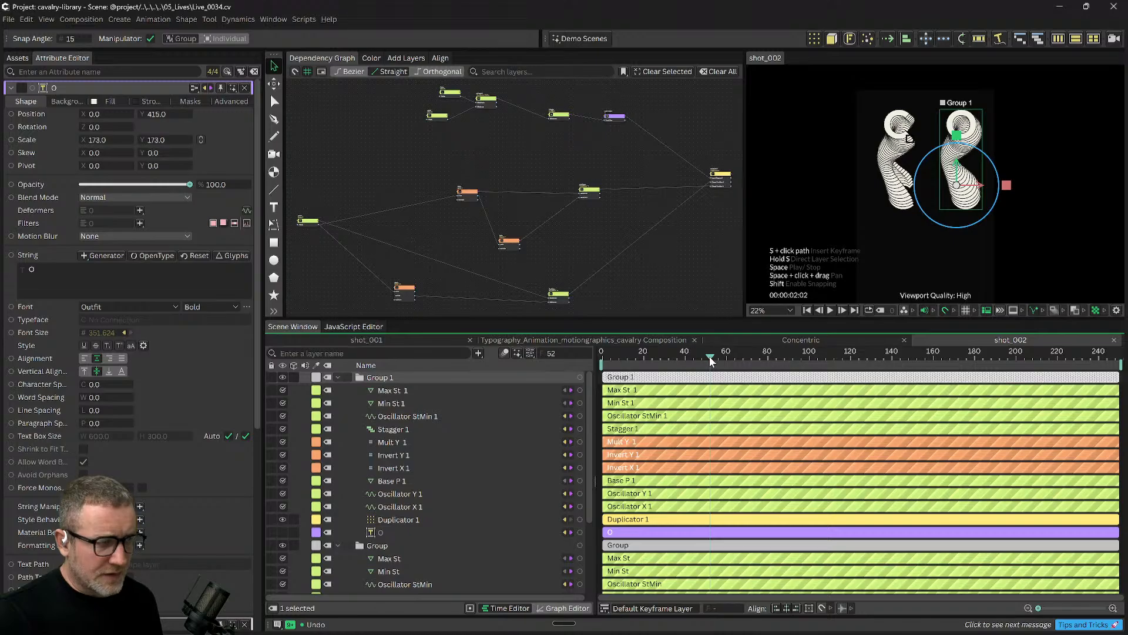
{"action": "left_click_drag", "start_coordinate": [710, 356], "coordinate": [708, 357]}
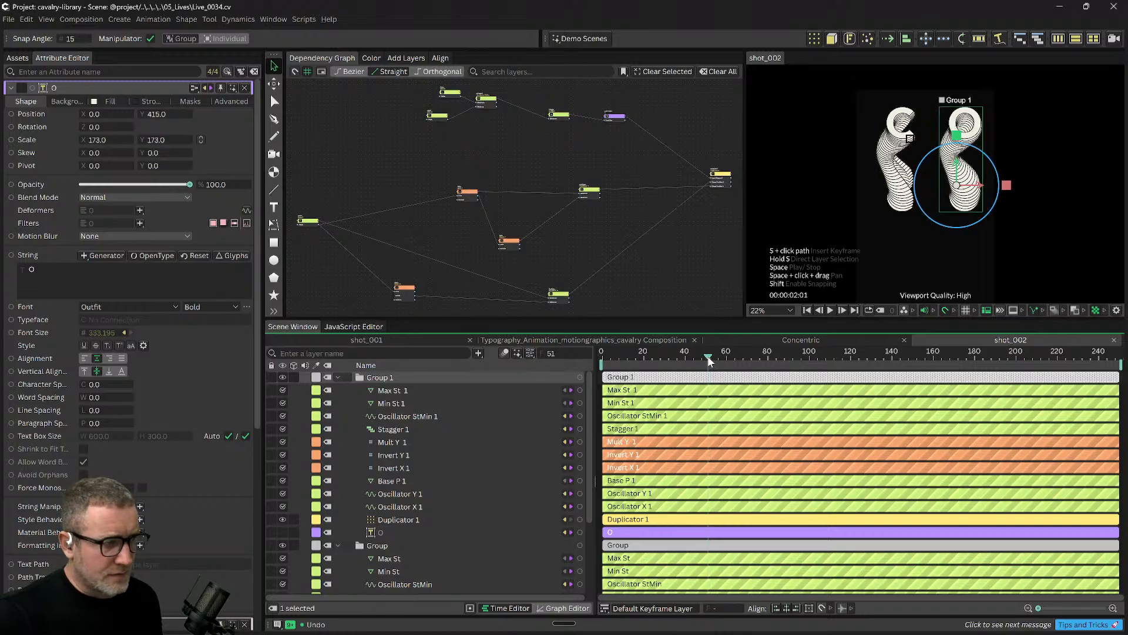
{"action": "left_click", "coordinate": [402, 520]}
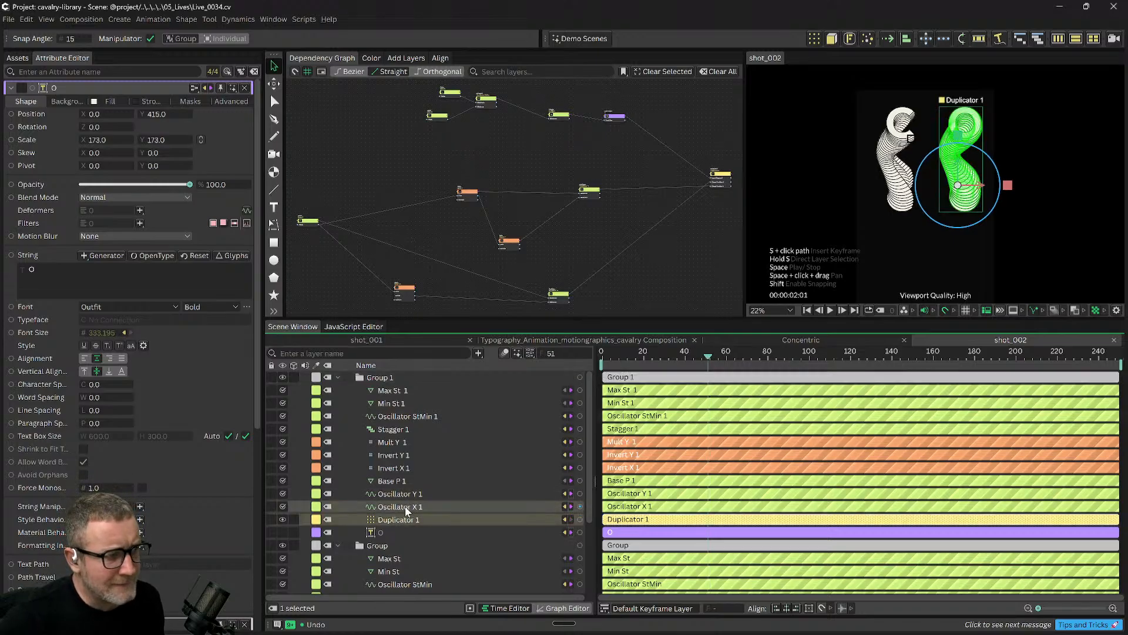
{"action": "left_click", "coordinate": [406, 508]}
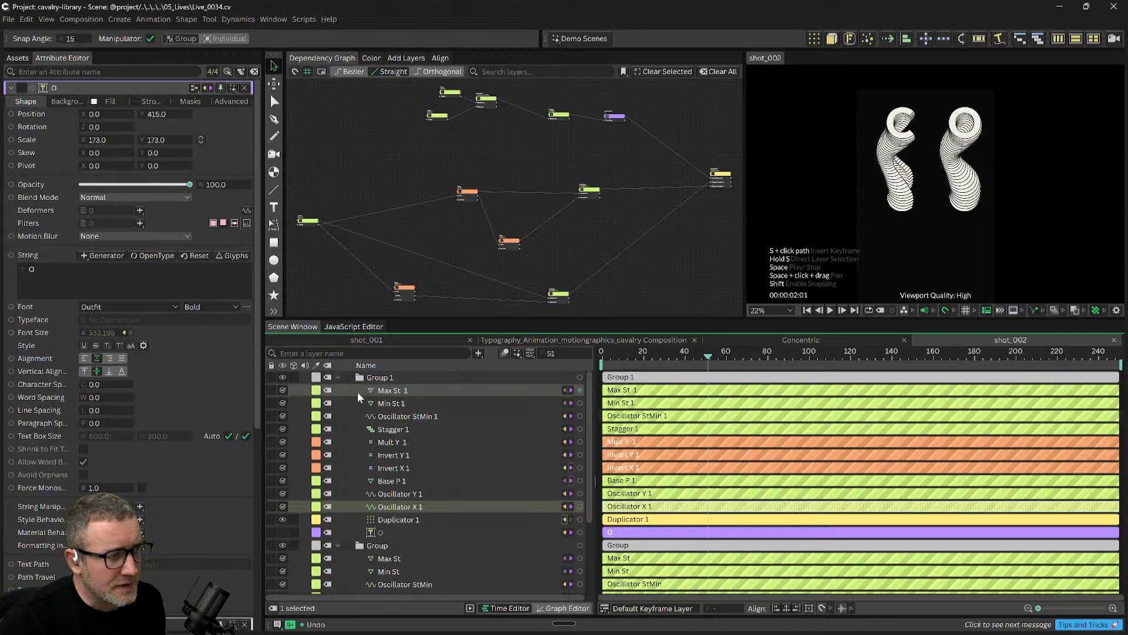
{"action": "left_click", "coordinate": [378, 379]}
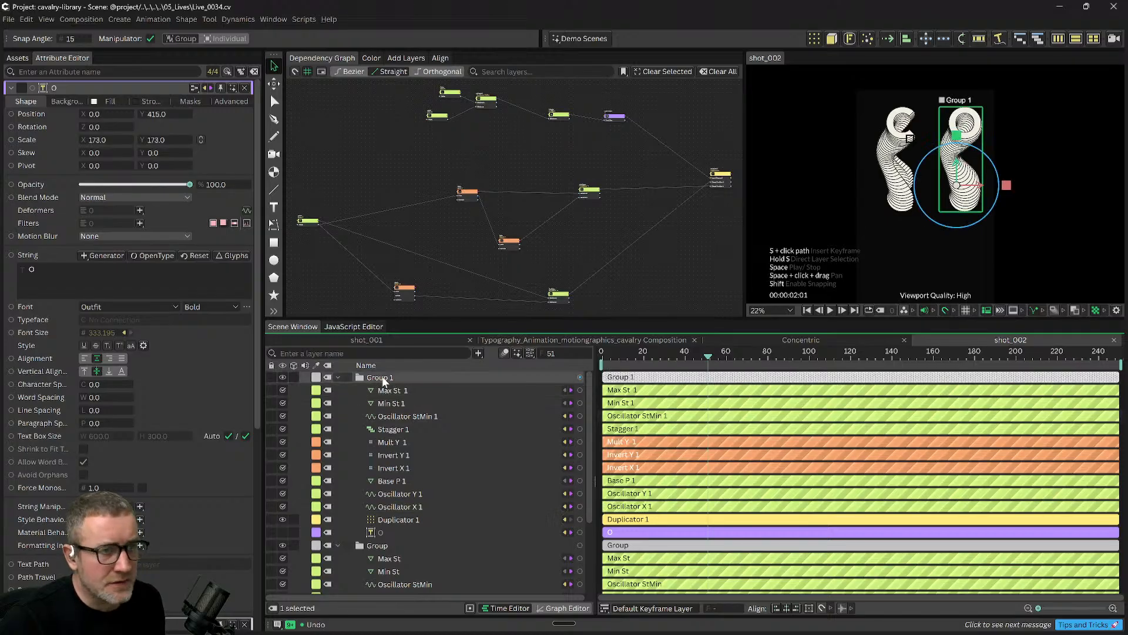
{"action": "right_click", "coordinate": [381, 379]}
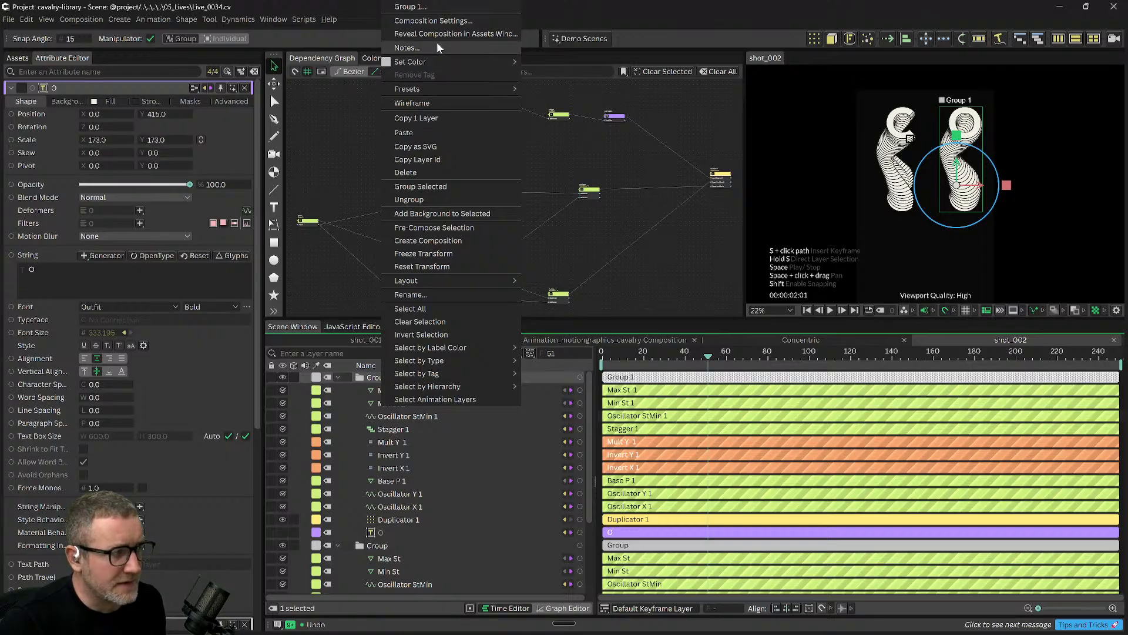
{"action": "left_click", "coordinate": [372, 389]}
{"action": "left_click", "coordinate": [375, 381]}
{"action": "right_click", "coordinate": [376, 380]}
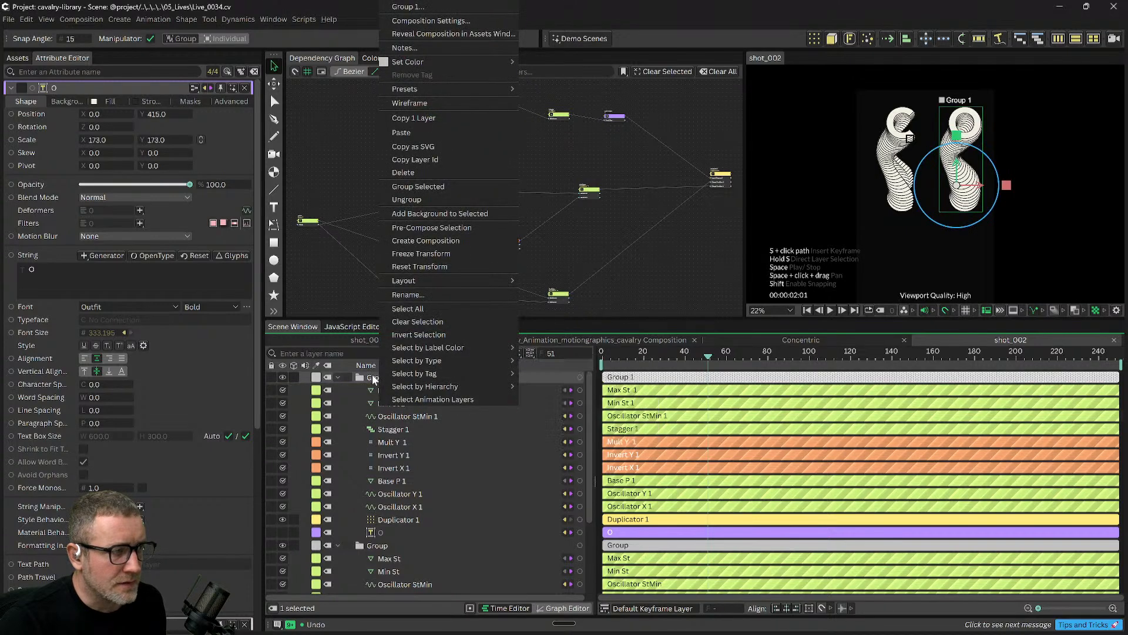
{"action": "left_click", "coordinate": [375, 375]}
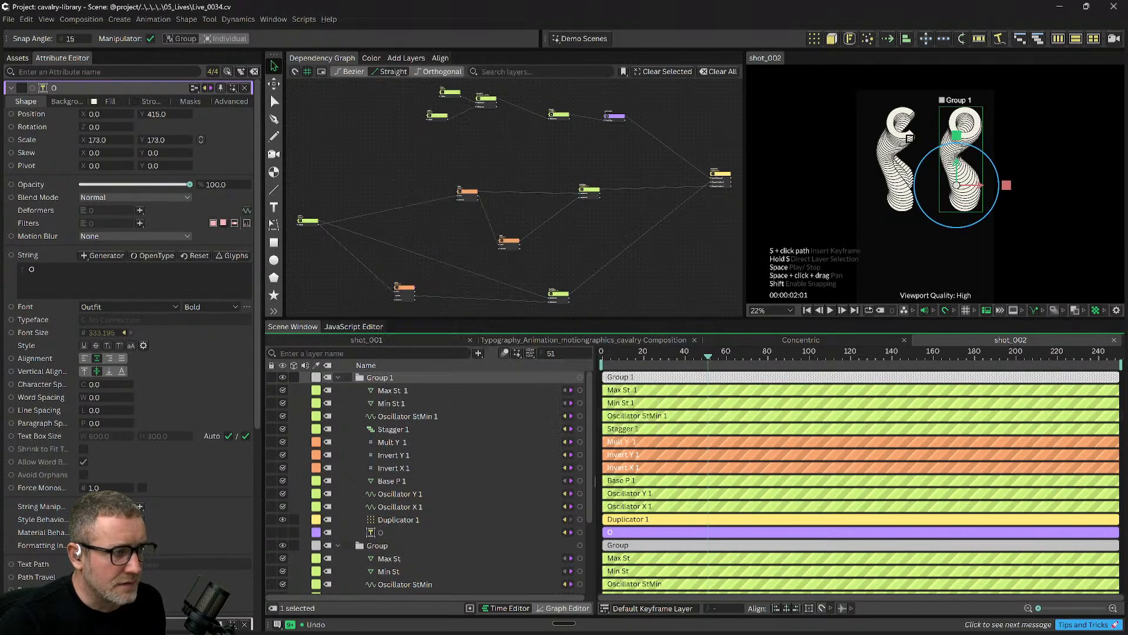
Add a Value layer, place it directly under Group 1 inside the group, and start a connection from it.
{"action": "left_click", "coordinate": [480, 353]}
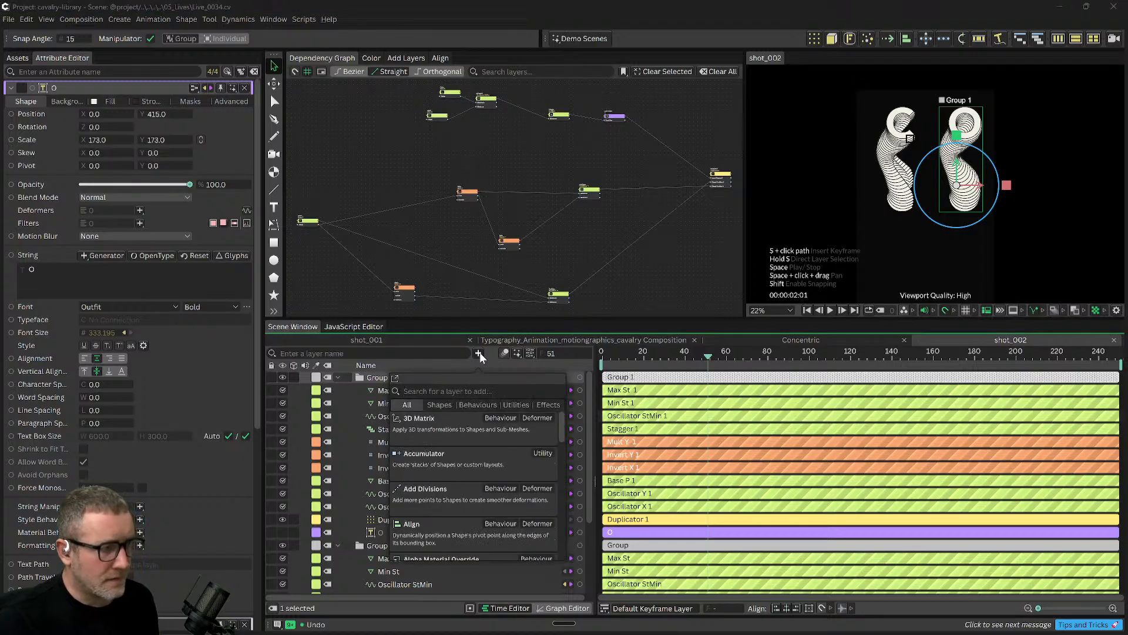
{"action": "type", "text": "value"}
{"action": "key", "text": "Return"}
{"action": "left_click_drag", "start_coordinate": [360, 384], "coordinate": [377, 392]}
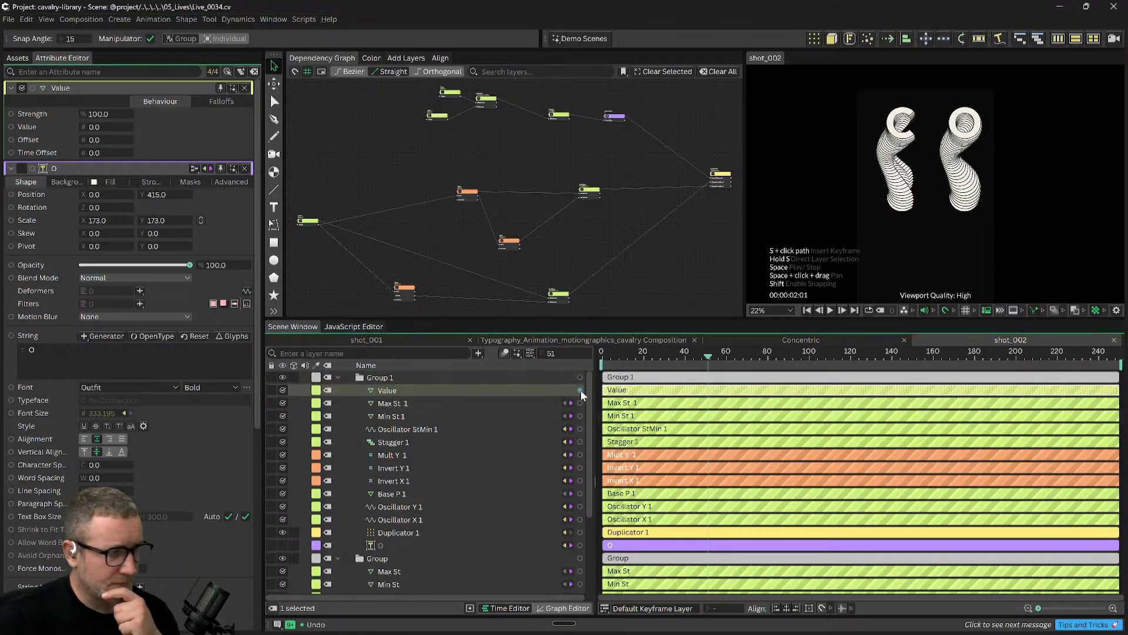
{"action": "left_click", "coordinate": [581, 390]}
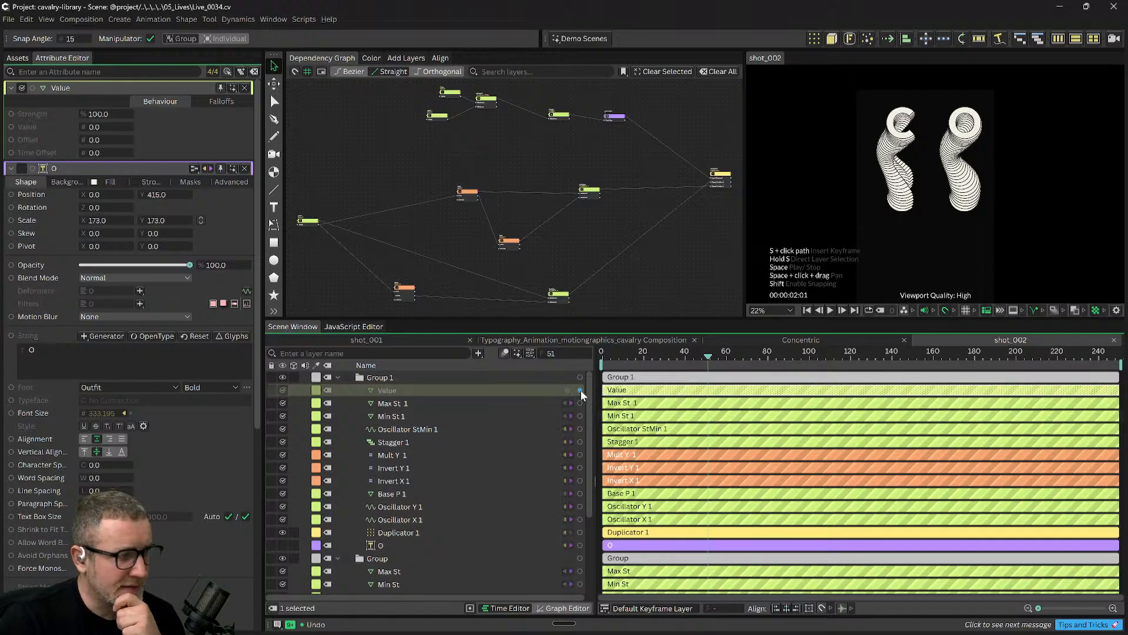
Connect the Value layer to the Time Offset of Oscillator X 1, Oscillator Y 1 and Oscillator StMin 1.
{"action": "left_click_drag", "start_coordinate": [580, 390], "coordinate": [404, 522]}
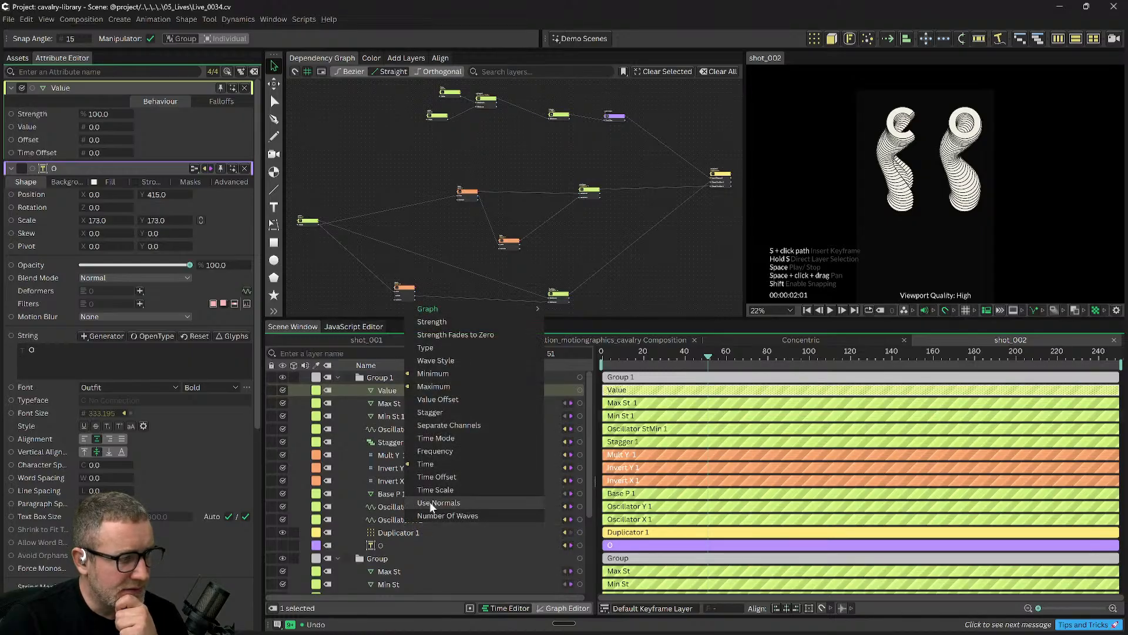
{"action": "left_click", "coordinate": [436, 477]}
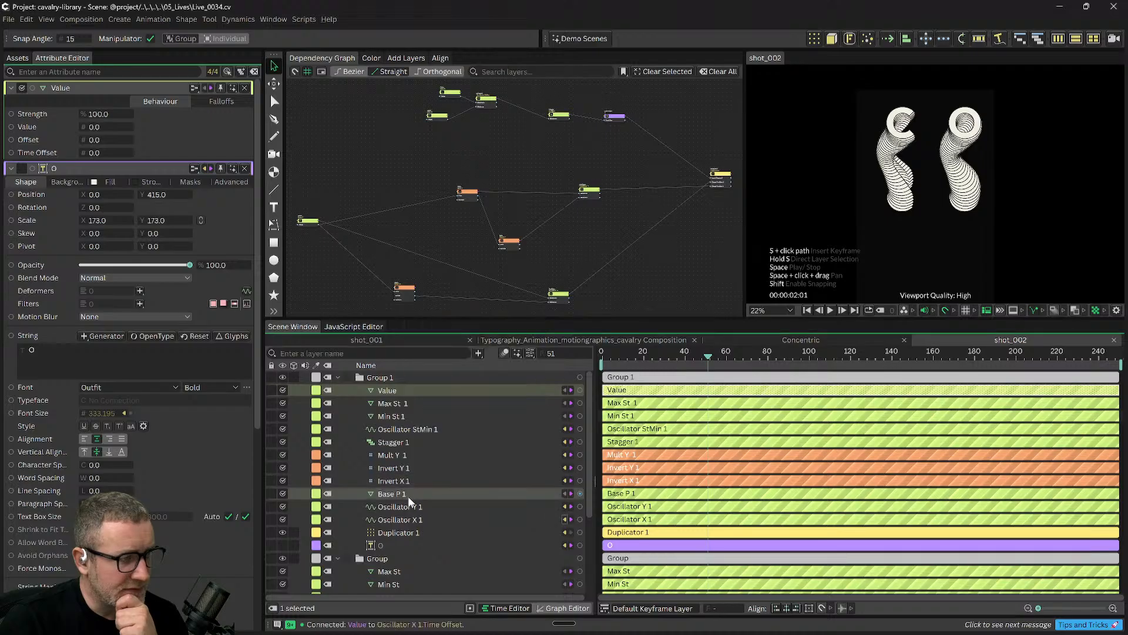
{"action": "left_click_drag", "start_coordinate": [580, 389], "coordinate": [398, 509]}
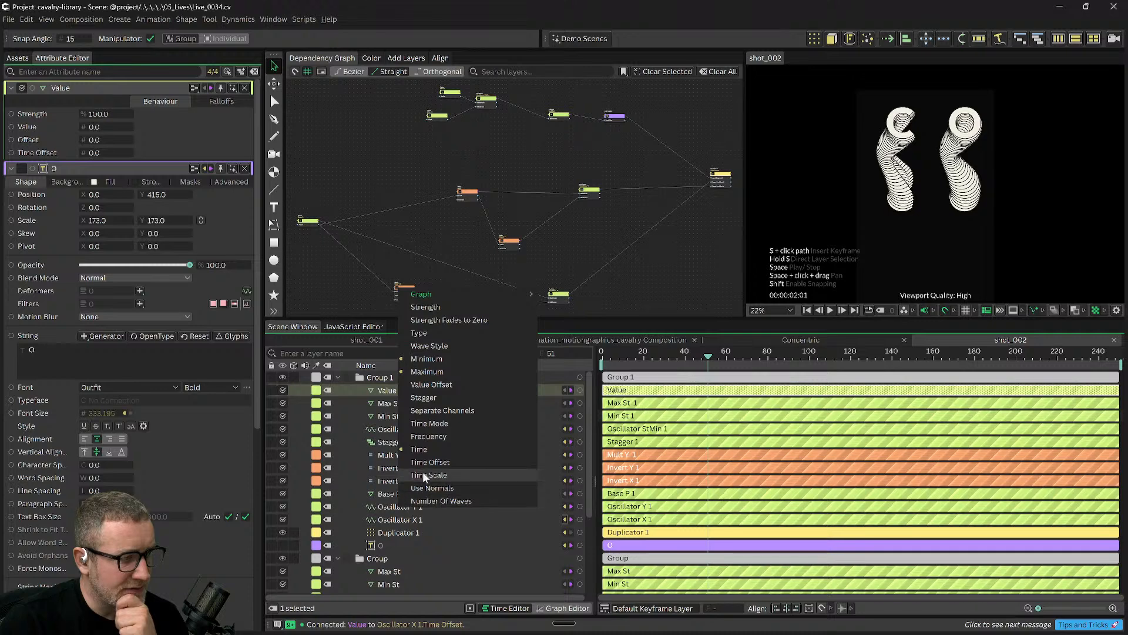
{"action": "left_click", "coordinate": [427, 461]}
{"action": "left_click_drag", "start_coordinate": [579, 390], "coordinate": [399, 441]}
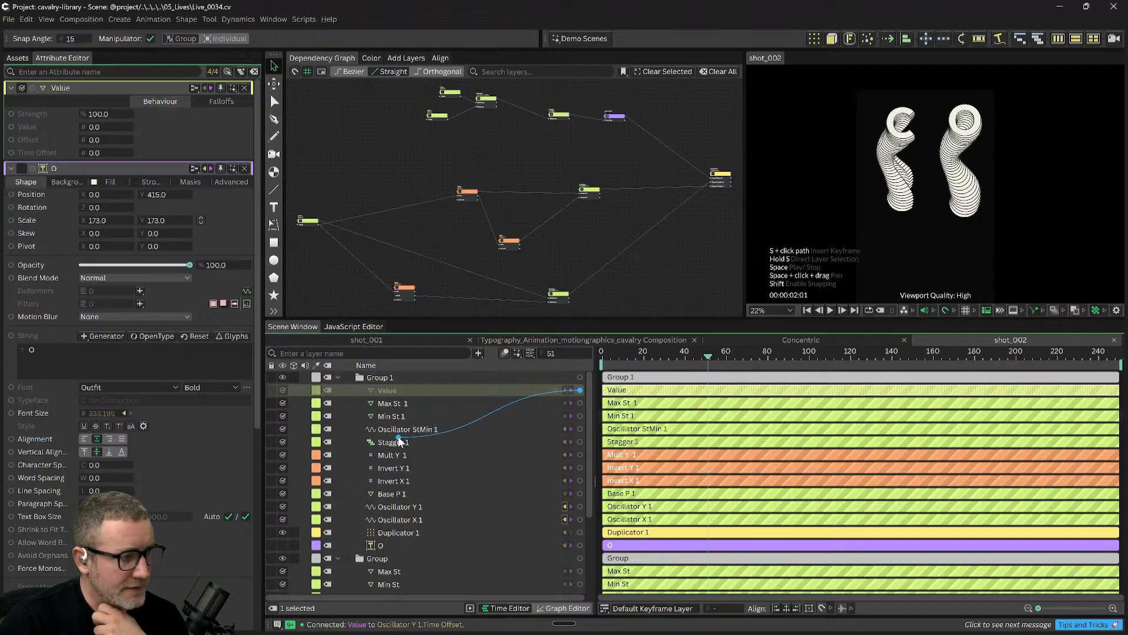
{"action": "mouse_move", "coordinate": [400, 442]}
{"action": "left_mouse_down"}
{"action": "mouse_move", "coordinate": [407, 450]}
{"action": "mouse_move", "coordinate": [399, 443]}
{"action": "left_mouse_up"}
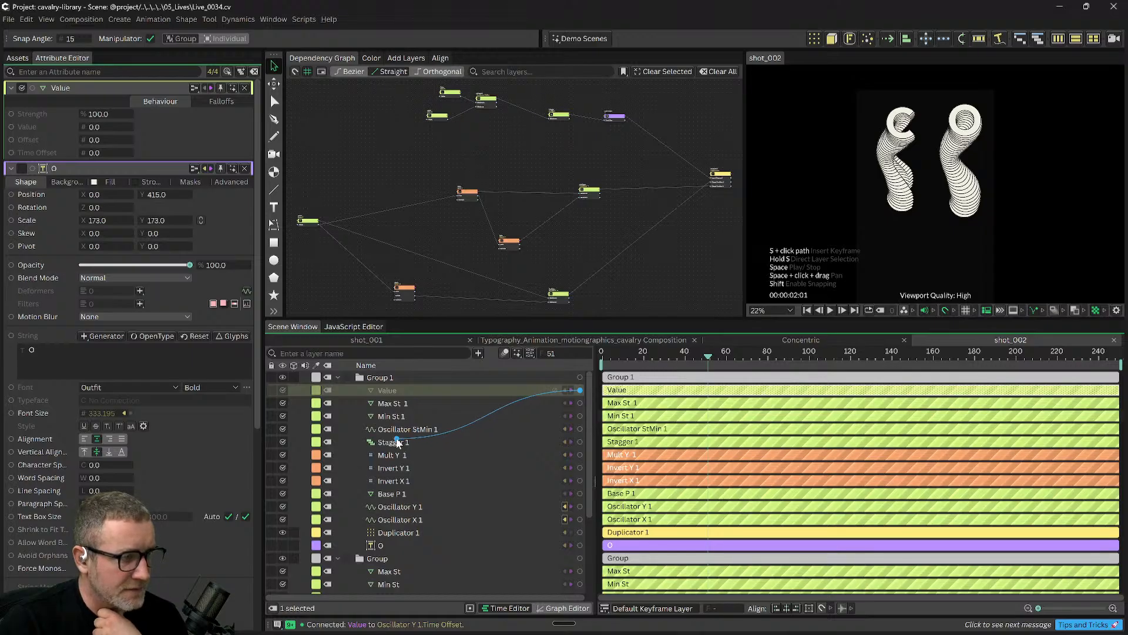
{"action": "left_click_drag", "start_coordinate": [398, 443], "coordinate": [396, 431]}
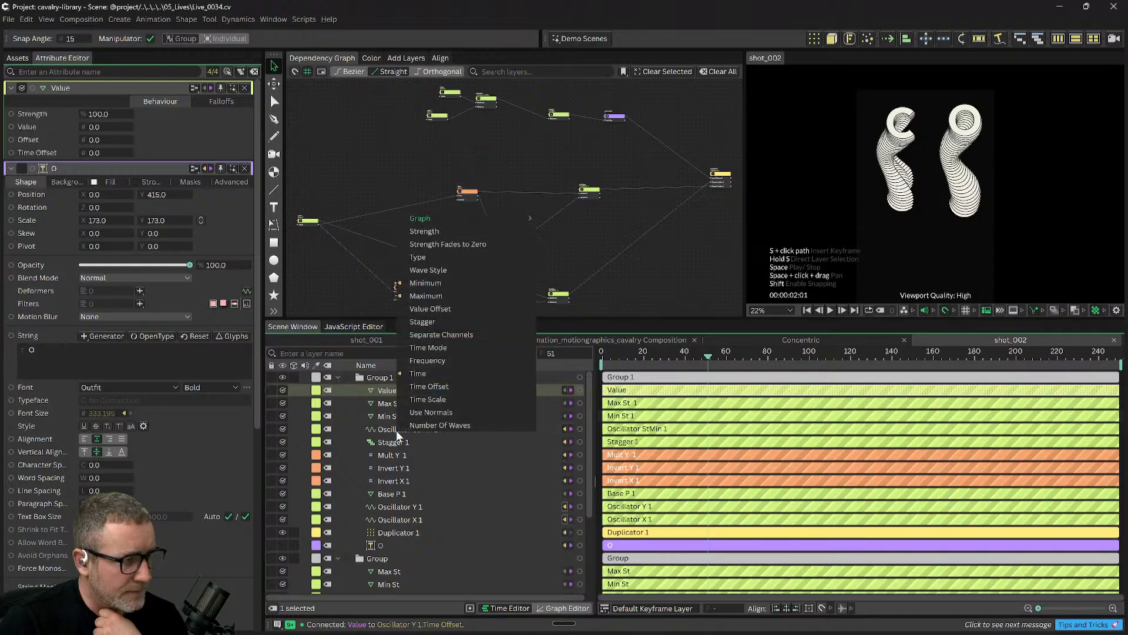
{"action": "left_click", "coordinate": [427, 386]}
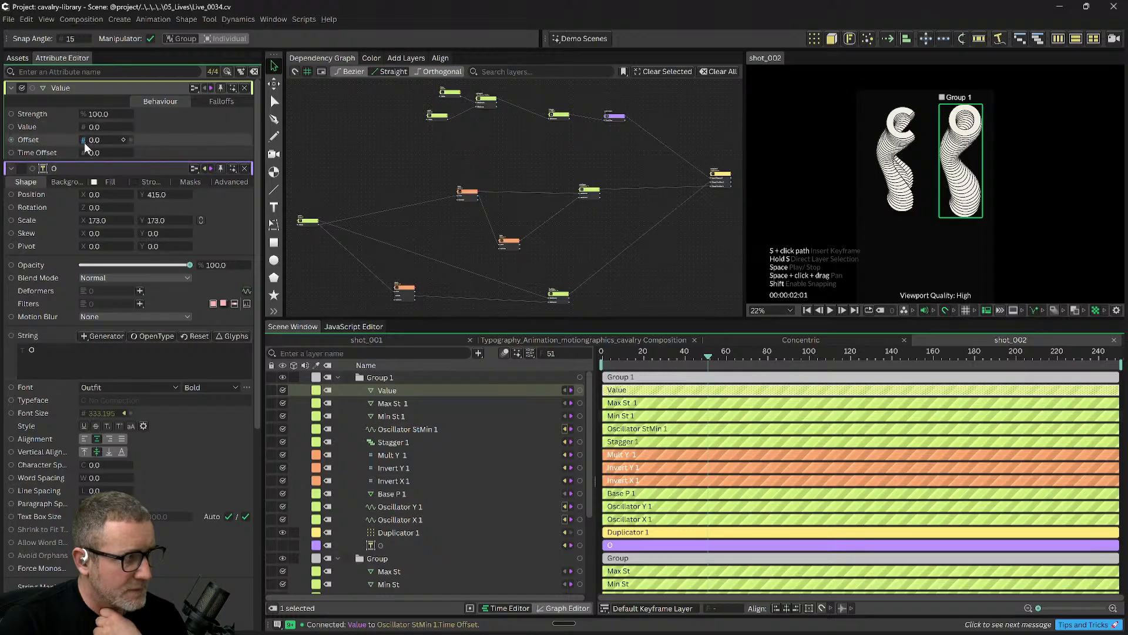
Set the Value layer's value to 1.0 and preview the offset animation of the two letters.
{"action": "left_click_drag", "start_coordinate": [101, 130], "coordinate": [107, 136]}
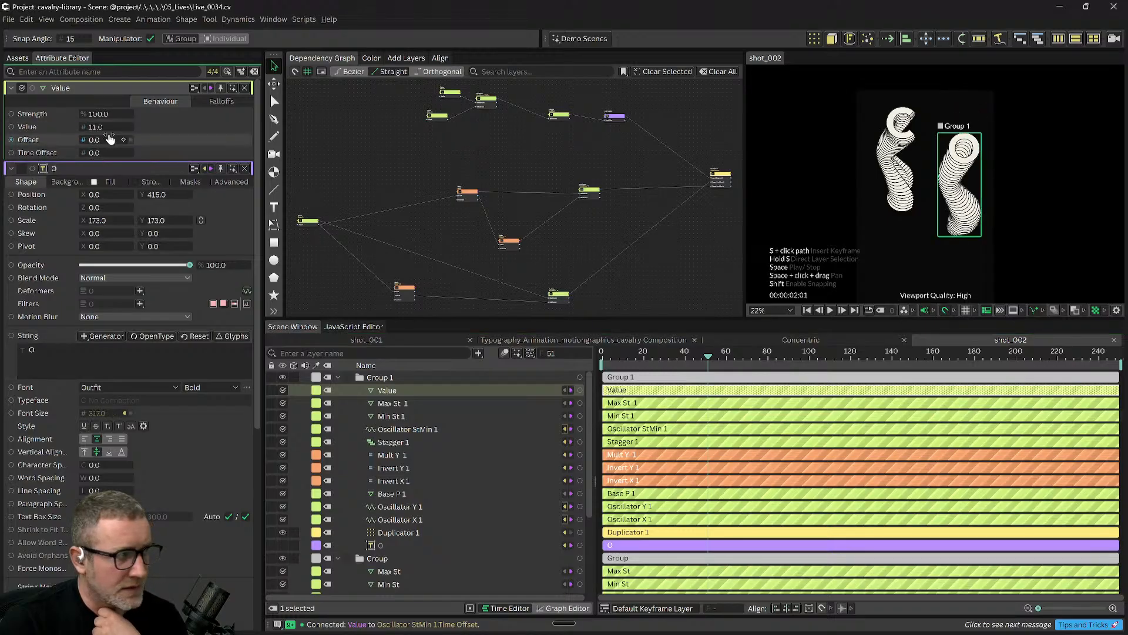
{"action": "left_click_drag", "start_coordinate": [102, 130], "coordinate": [93, 132]}
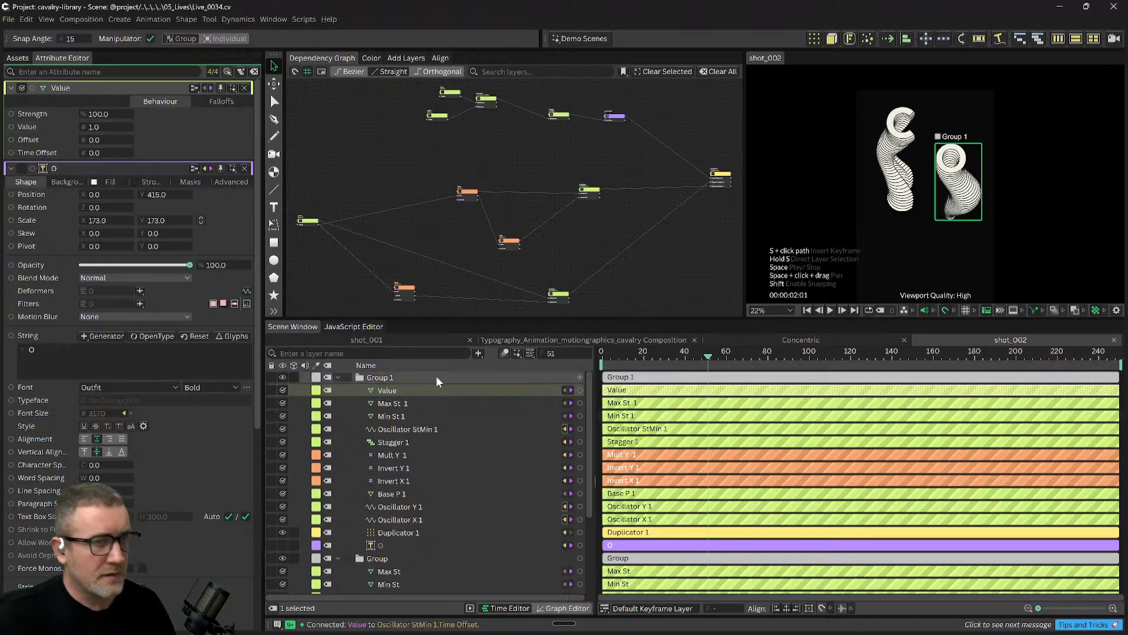
{"action": "key", "text": "space"}
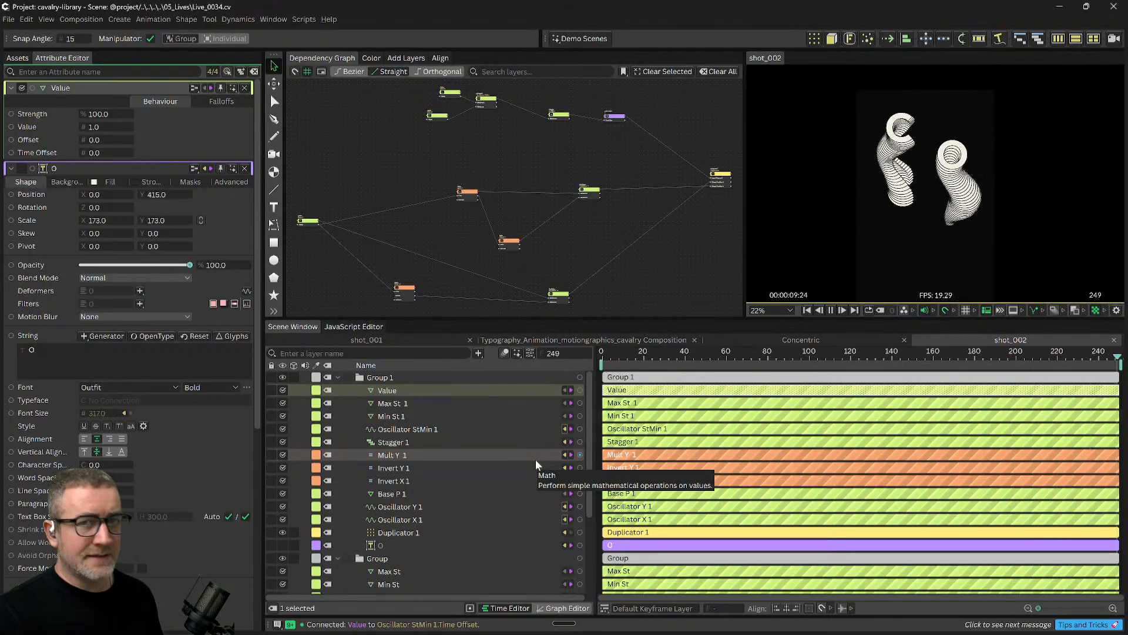
{"action": "key", "text": "space"}
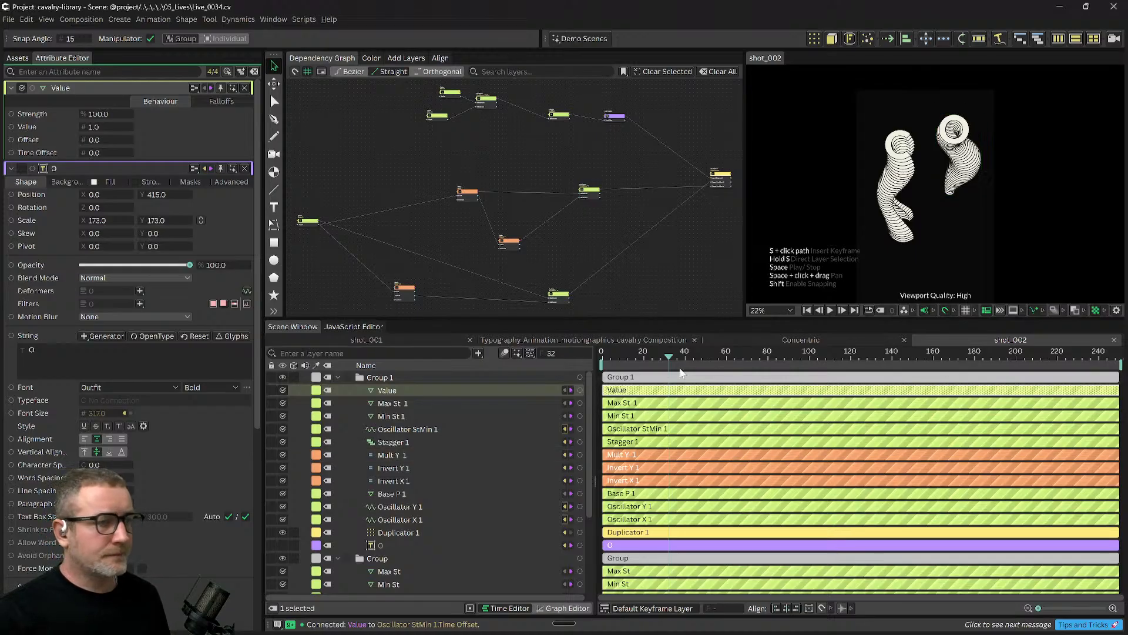
{"action": "left_click_drag", "start_coordinate": [677, 365], "coordinate": [769, 361]}
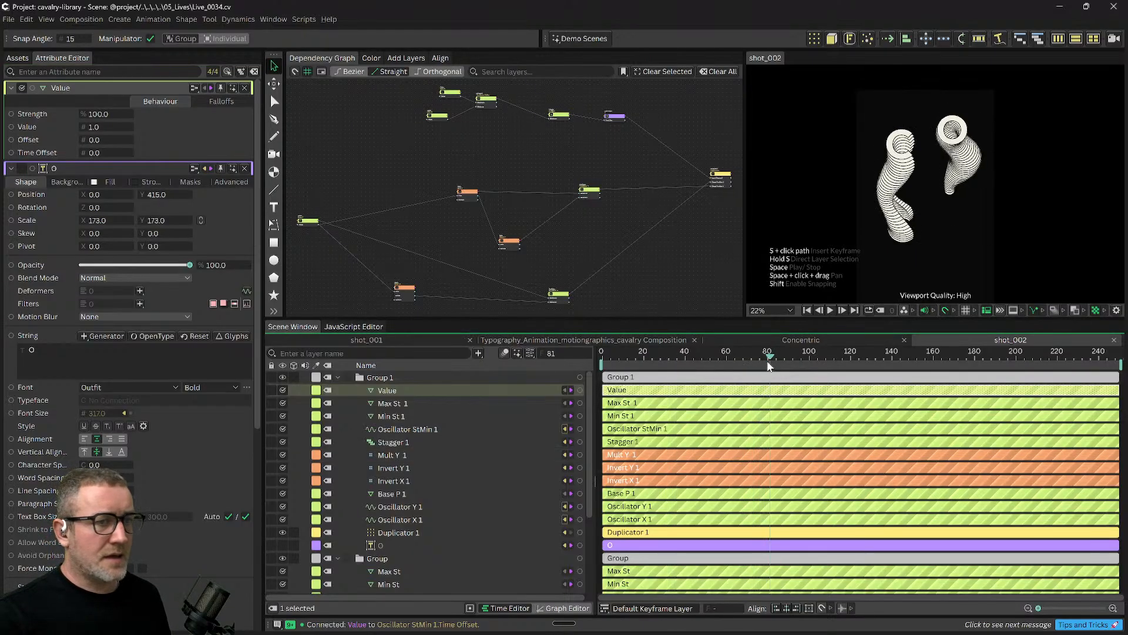
Rename the layer group Group as C and Group 1 as O.
{"action": "left_click", "coordinate": [386, 380]}
{"action": "left_click", "coordinate": [383, 560]}
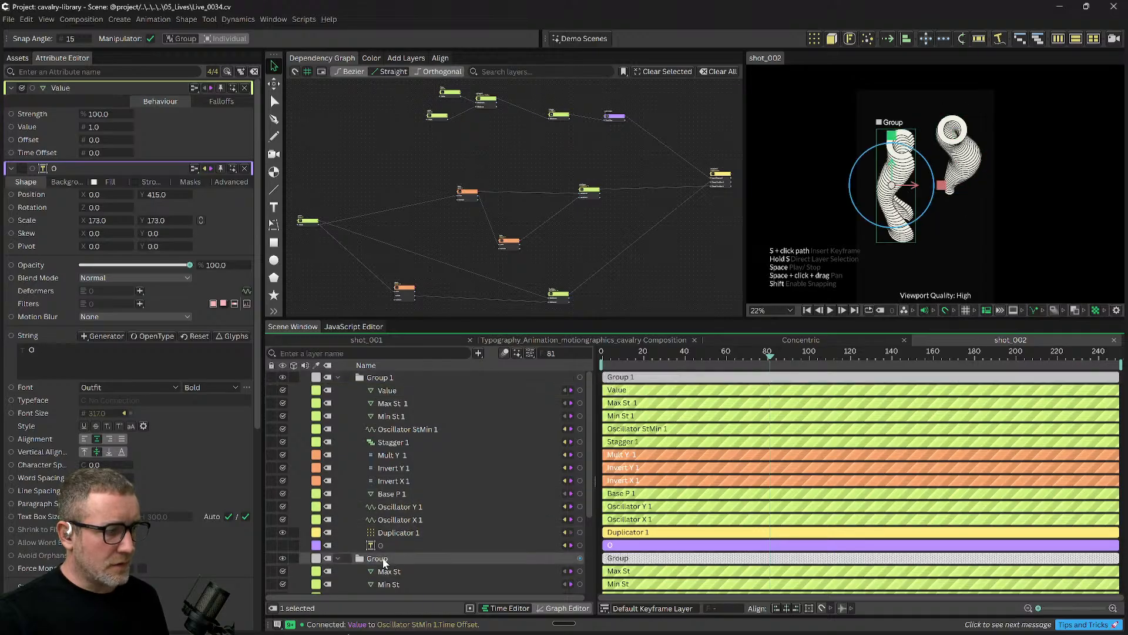
{"action": "double_click", "coordinate": [383, 560]}
{"action": "type", "text": "C"}
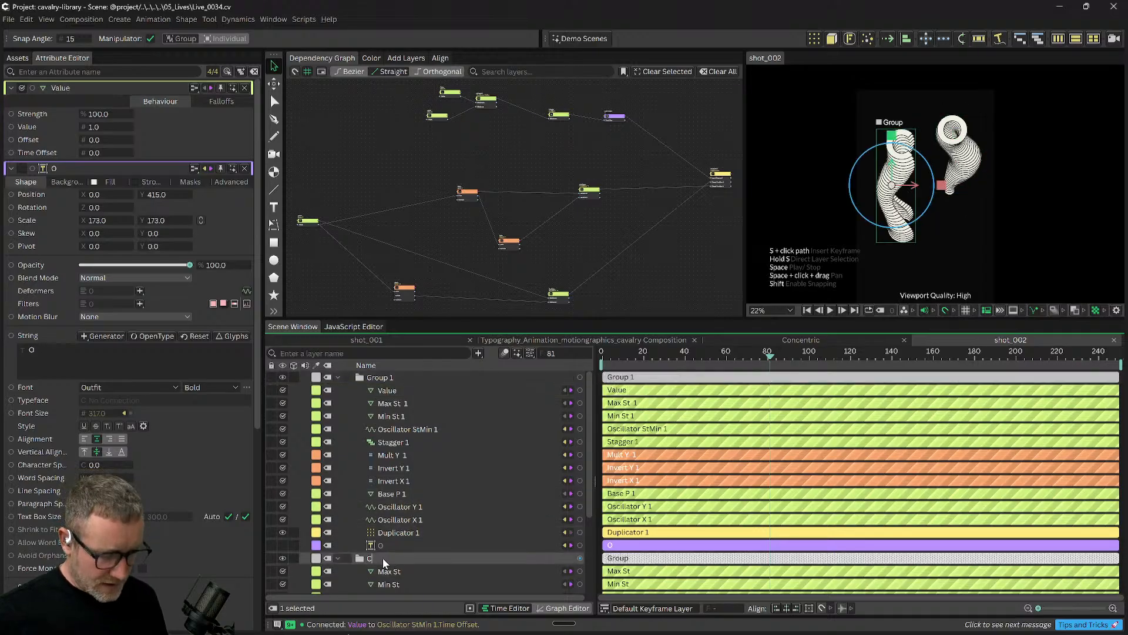
{"action": "key", "text": "Return"}
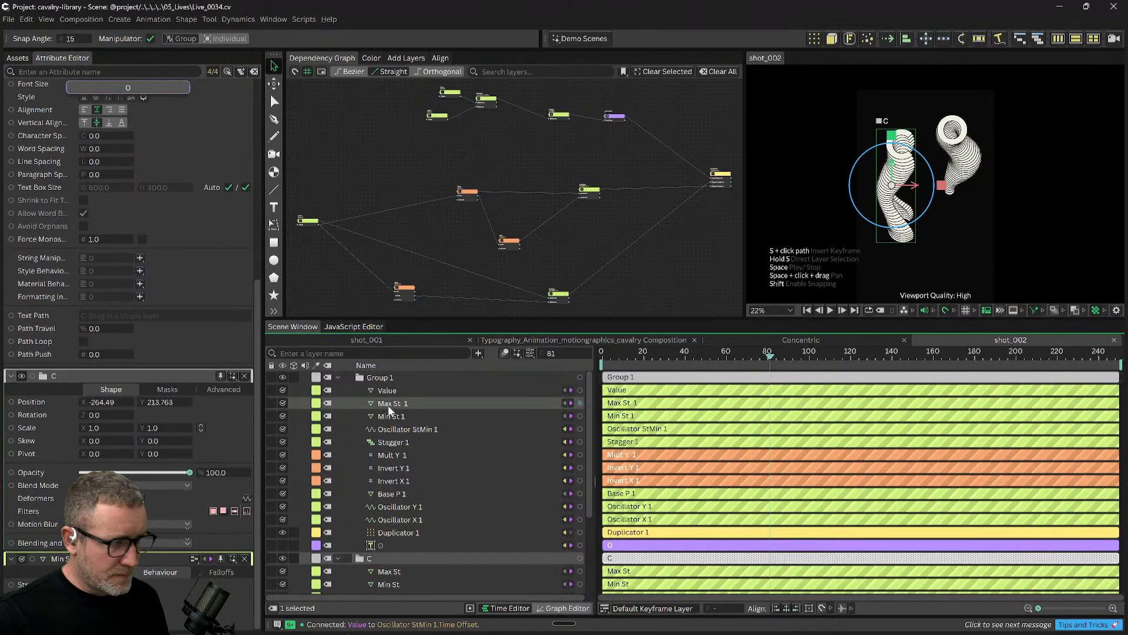
{"action": "left_click", "coordinate": [386, 378]}
{"action": "double_click", "coordinate": [387, 378]}
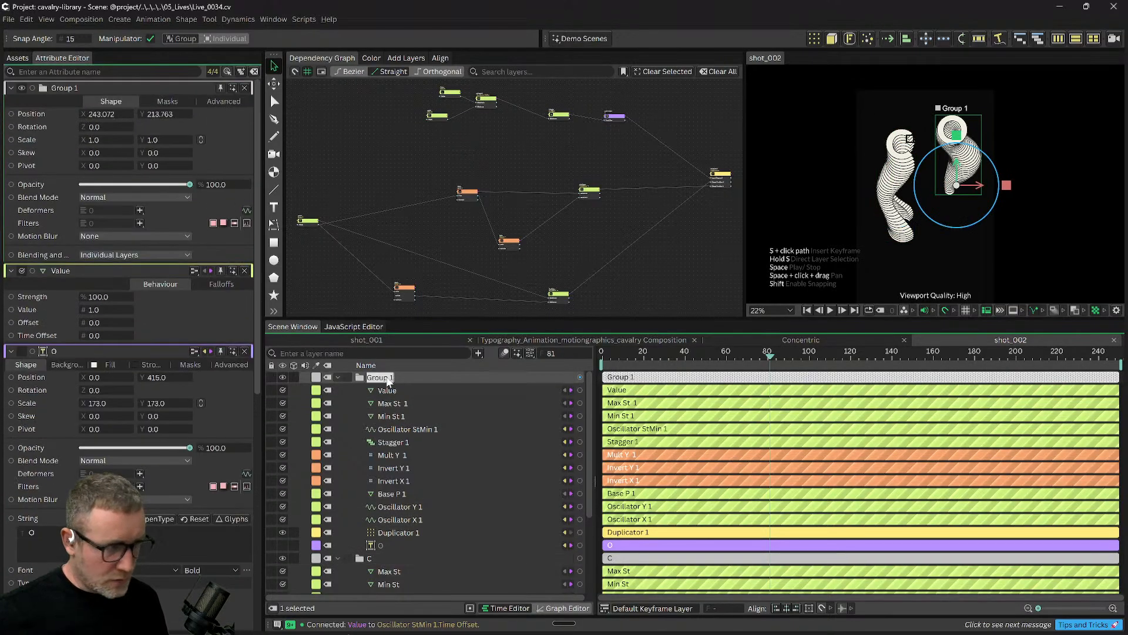
{"action": "type", "text": "O"}
{"action": "key", "text": "Return"}
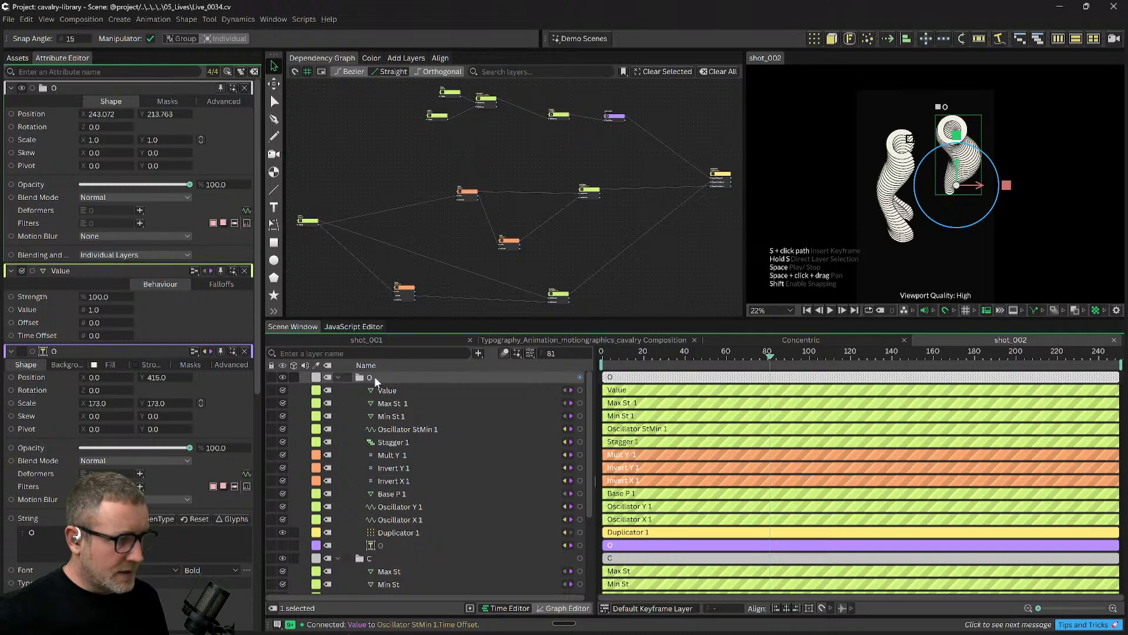
Rename the Value layer in the O group as "Time Offet".
{"action": "left_click", "coordinate": [397, 391]}
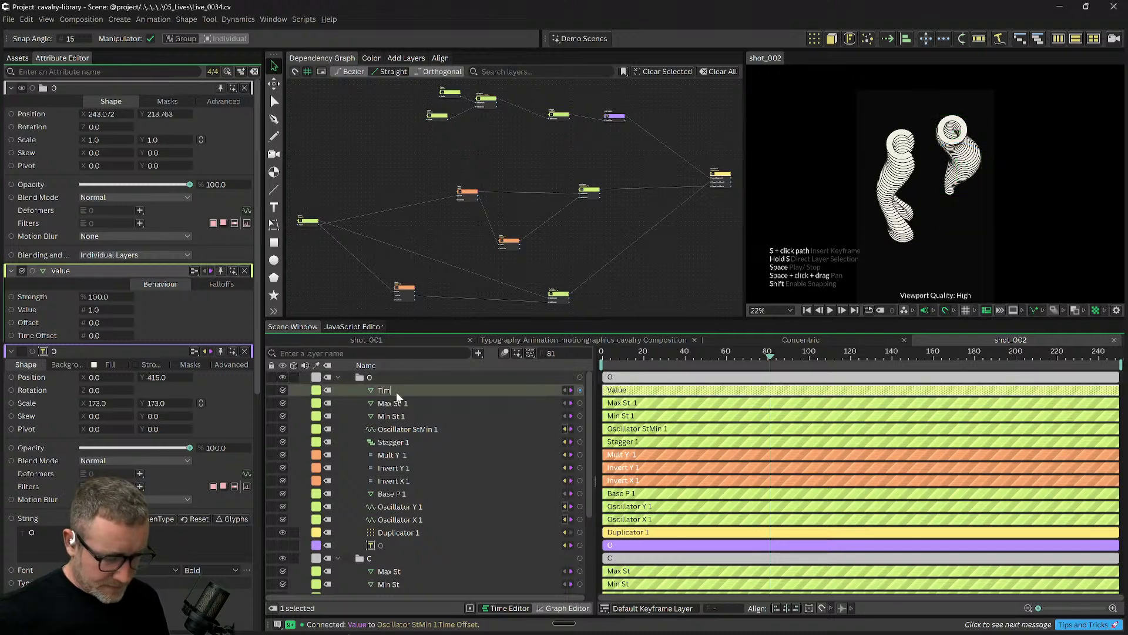
{"action": "type", "text": "Time Offe"}
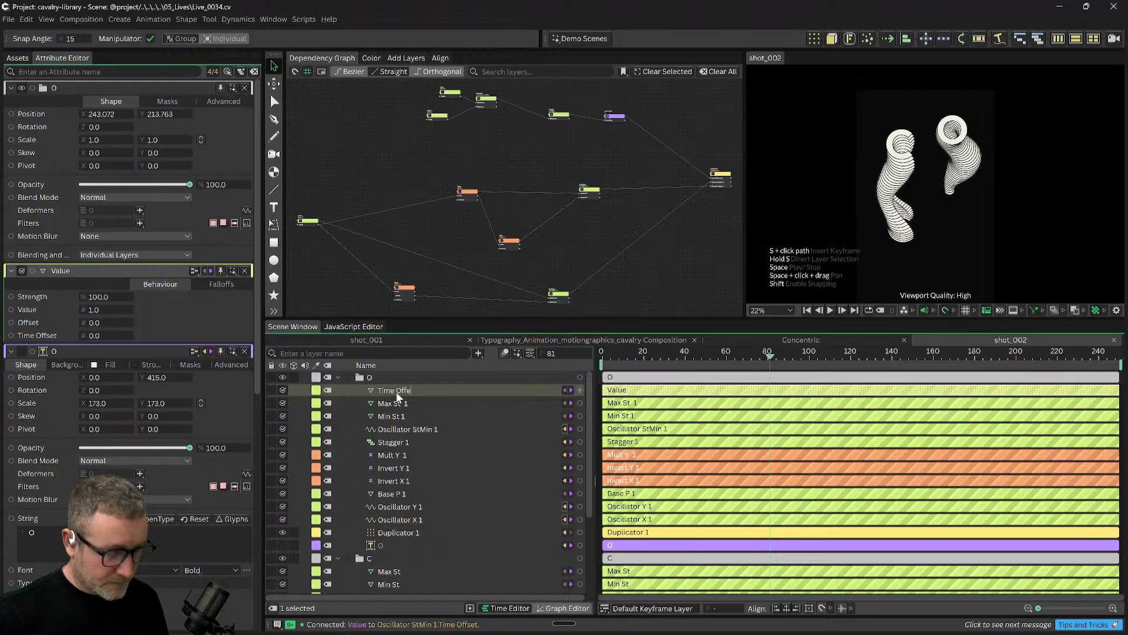
{"action": "type", "text": "t"}
{"action": "key", "text": "Return"}
Duplicate the O group twice, naming the copies P and Y.
{"action": "left_click", "coordinate": [386, 375]}
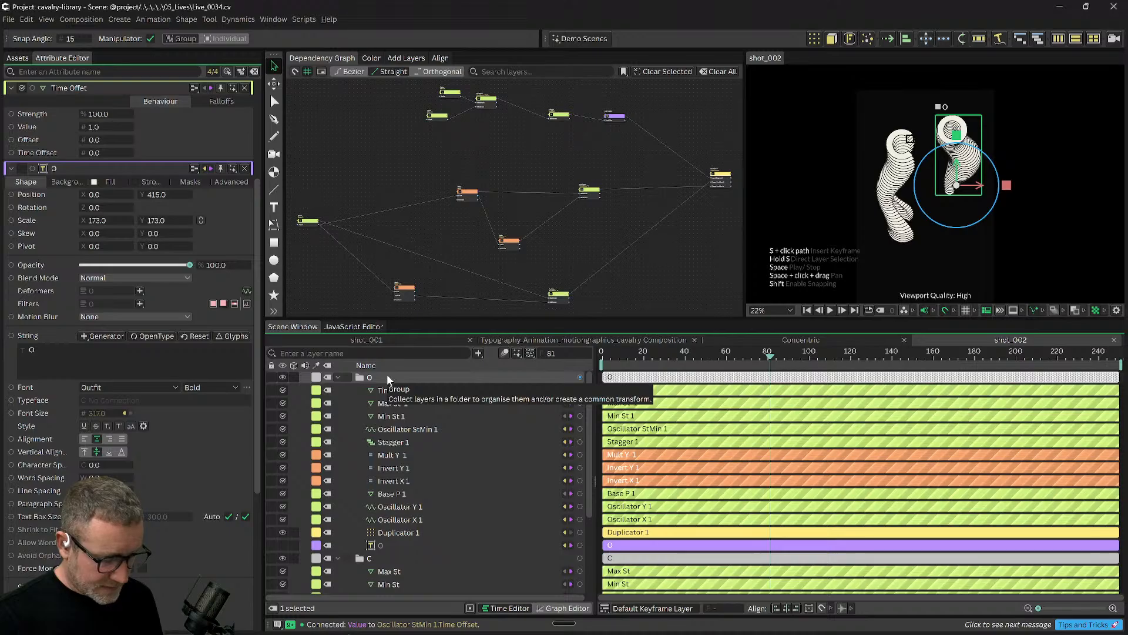
{"action": "key", "text": "ctrl+d"}
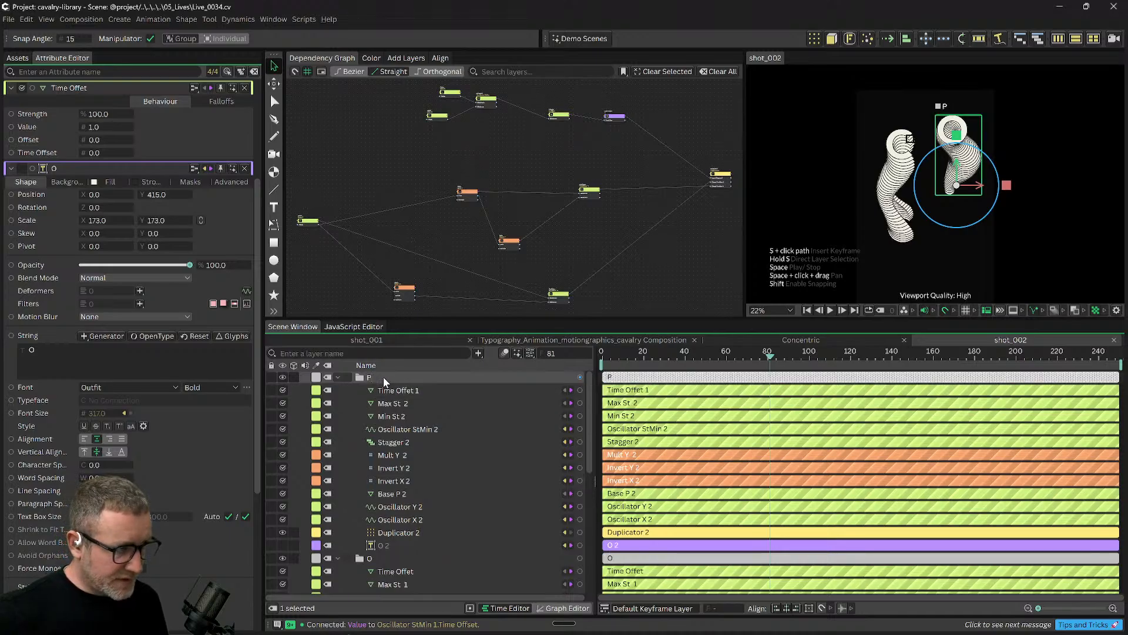
{"action": "key", "text": "ctrl+d"}
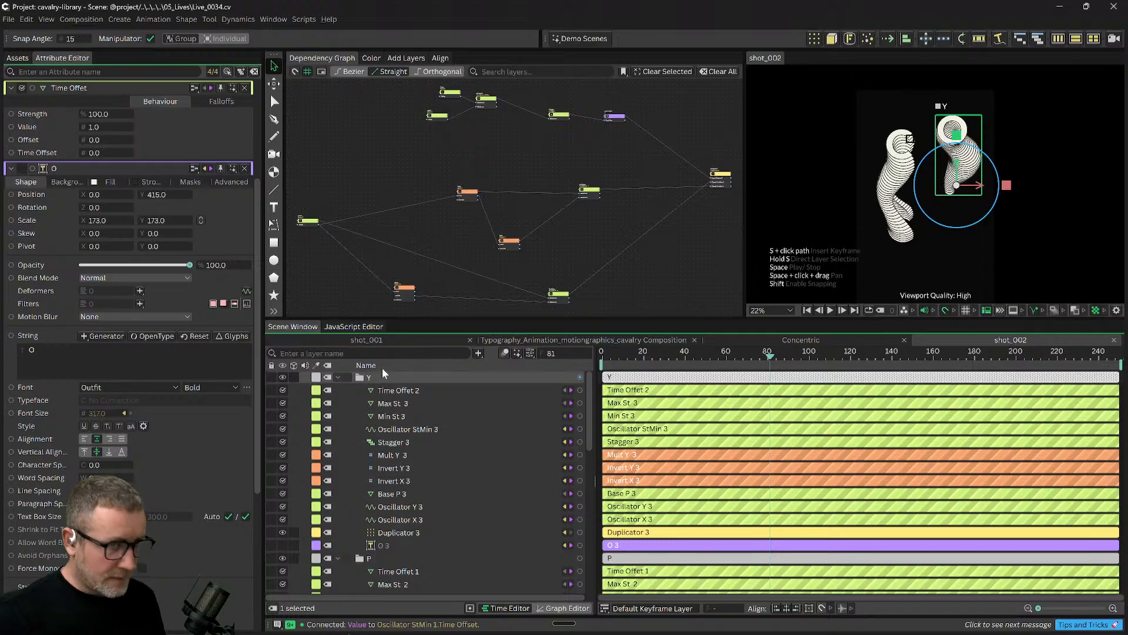
Move the Y group straight down so it sits below the O in the composition.
{"action": "scroll", "coordinate": [975, 234], "scroll_direction": "down", "scroll_amount": 2}
{"action": "left_click_drag", "start_coordinate": [1016, 227], "coordinate": [1015, 145]}
{"action": "left_click_drag", "start_coordinate": [962, 116], "coordinate": [967, 199]}
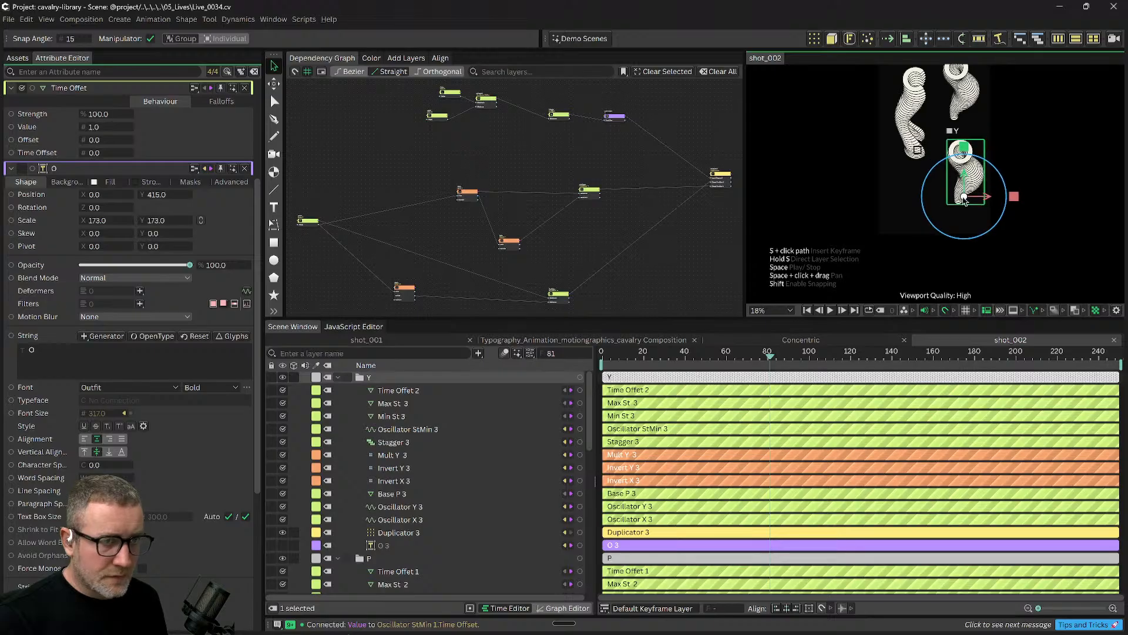
Set the value of Time Offet 2 in the Y group to 2 and scrub the timeline to check the motion.
{"action": "left_click", "coordinate": [401, 393]}
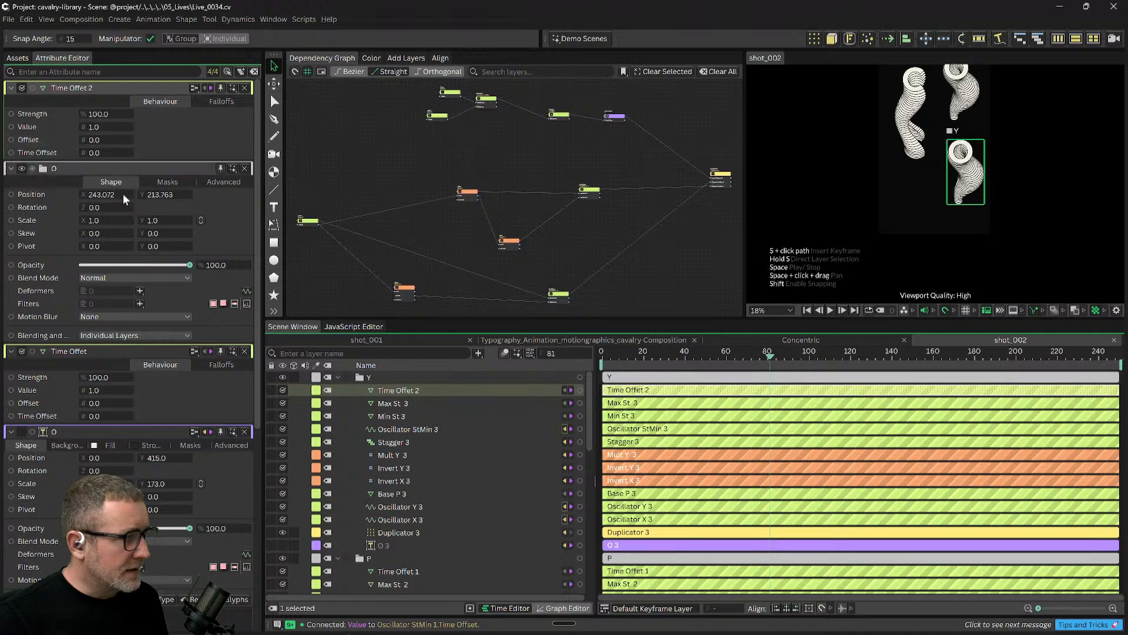
{"action": "left_click", "coordinate": [107, 132]}
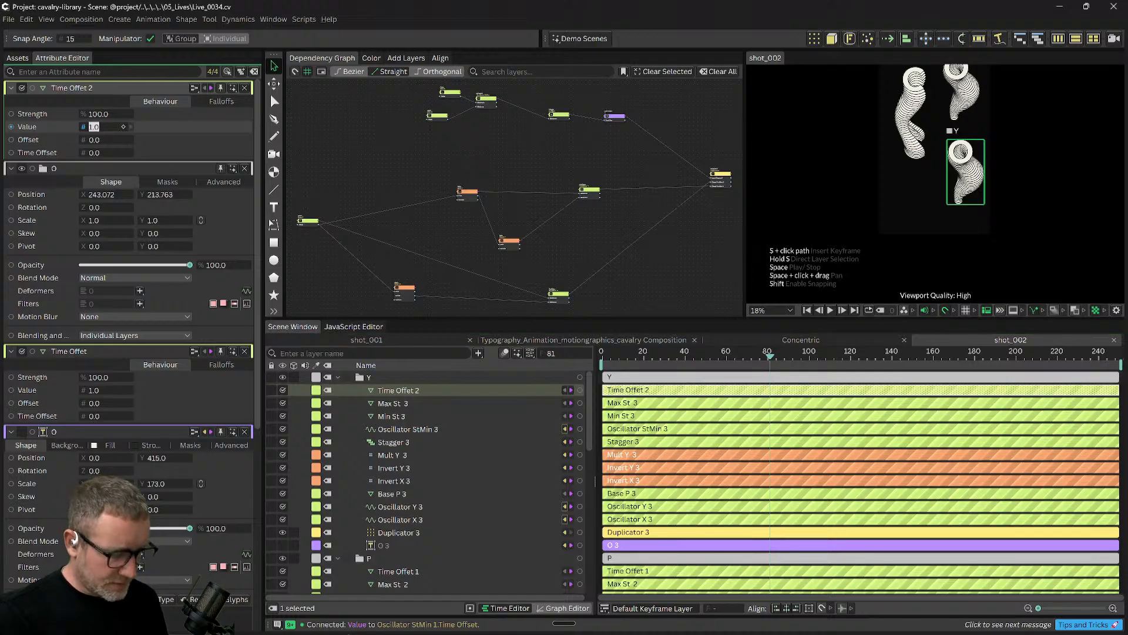
{"action": "type", "text": "2"}
{"action": "key", "text": "Return"}
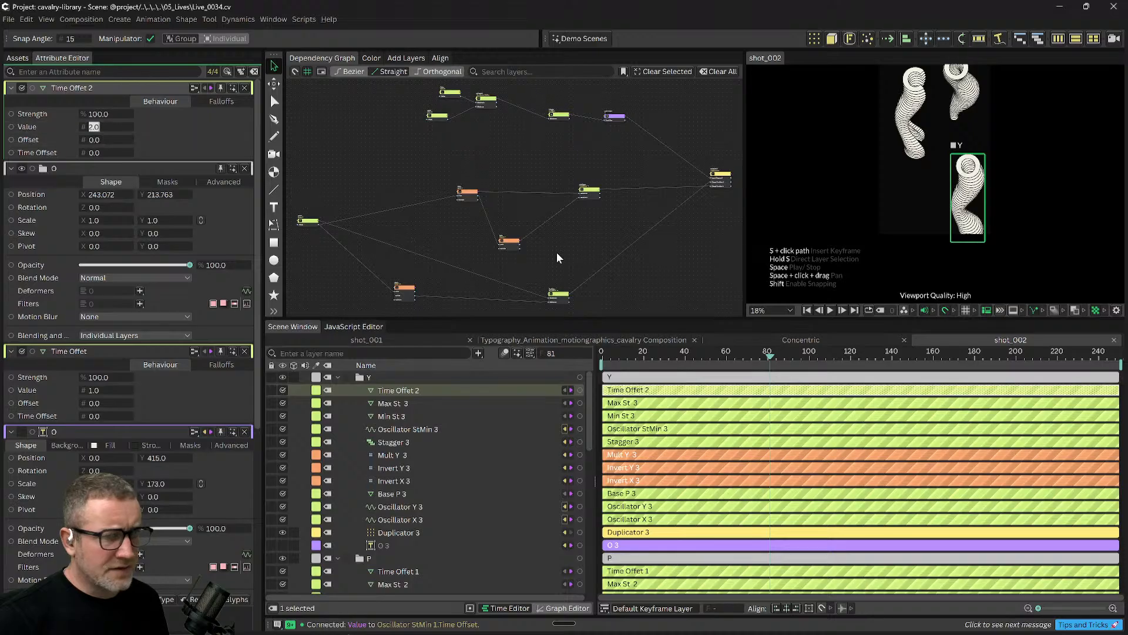
{"action": "left_click_drag", "start_coordinate": [764, 358], "coordinate": [843, 374]}
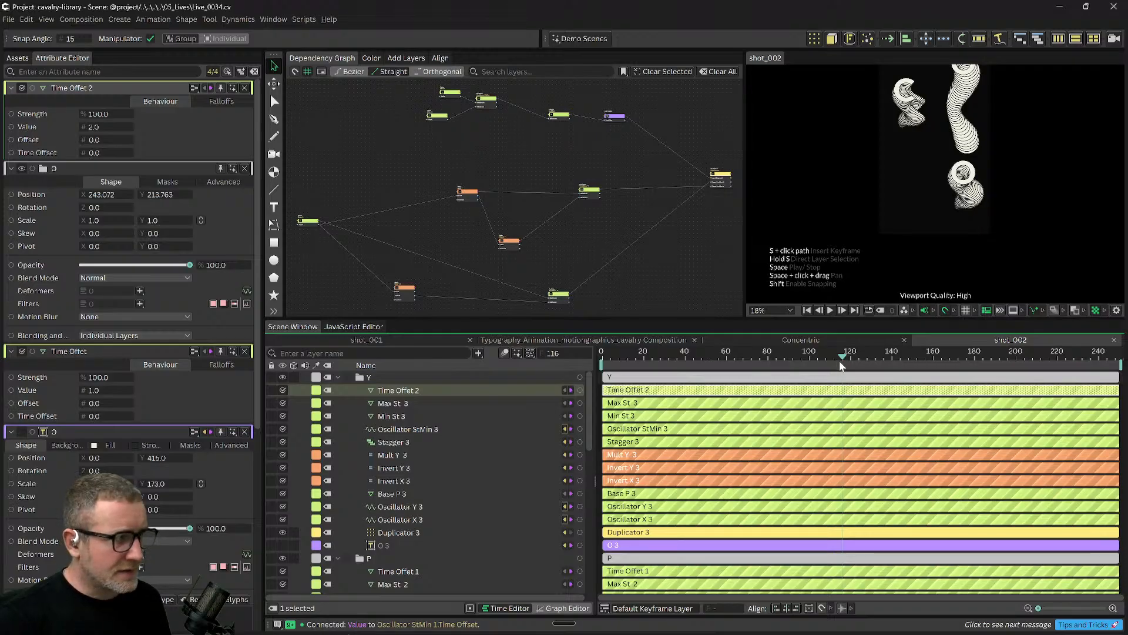
{"action": "mouse_move", "coordinate": [831, 360]}
{"action": "left_mouse_down"}
{"action": "mouse_move", "coordinate": [810, 359]}
{"action": "mouse_move", "coordinate": [842, 363]}
{"action": "left_mouse_up"}
Set the value of Time Offet 2 in the Y group to 1.6.
{"action": "left_click", "coordinate": [95, 127]}
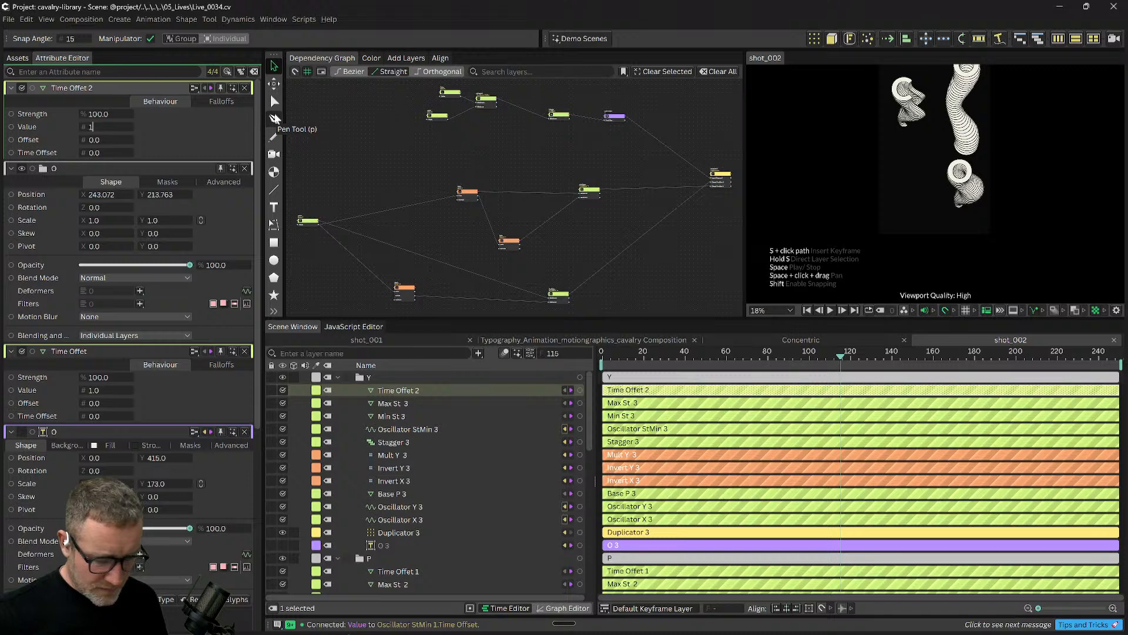
{"action": "key", "text": "Return"}
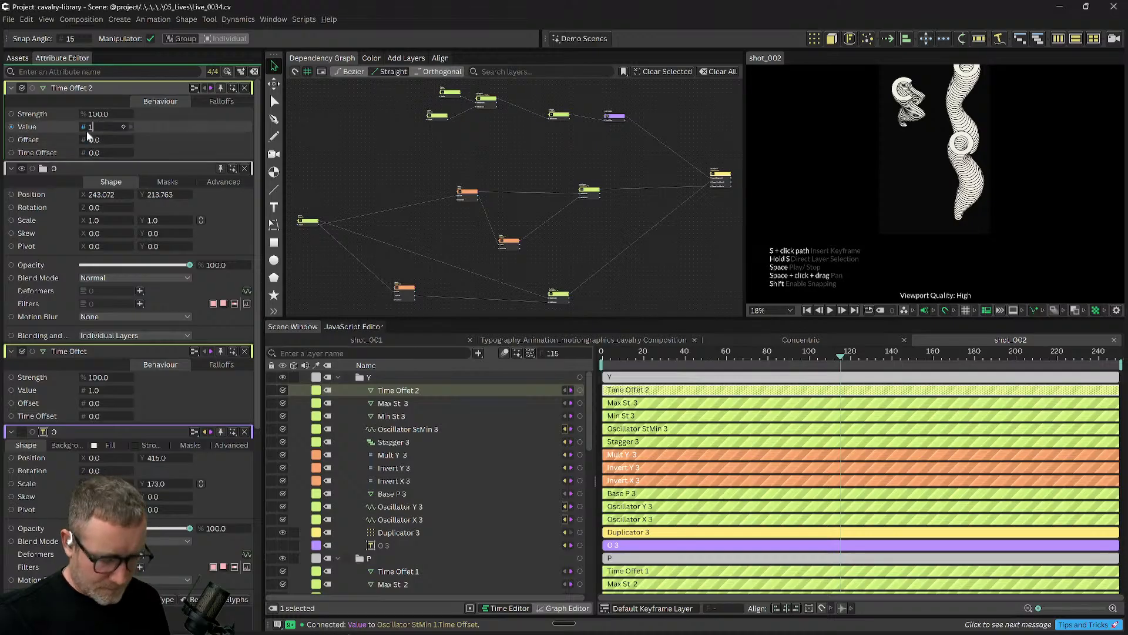
{"action": "key", "text": "Return"}
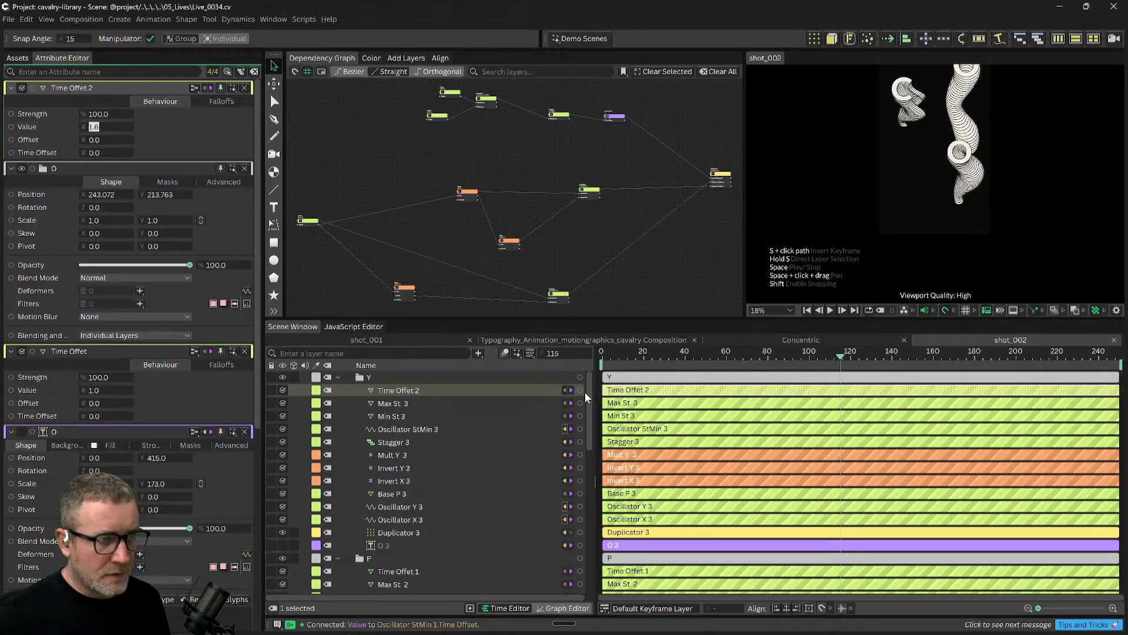
Change the text string of the Y group's O 3 shape to Y and scrub the timeline to check the letter.
{"action": "left_click", "coordinate": [383, 544]}
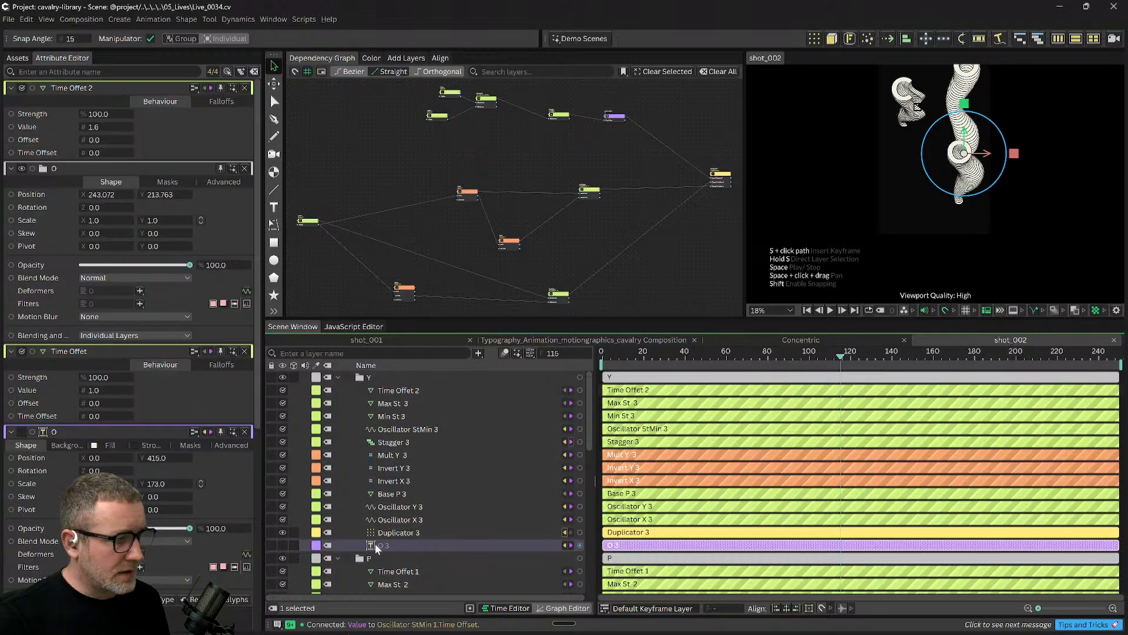
{"action": "left_click", "coordinate": [372, 545]}
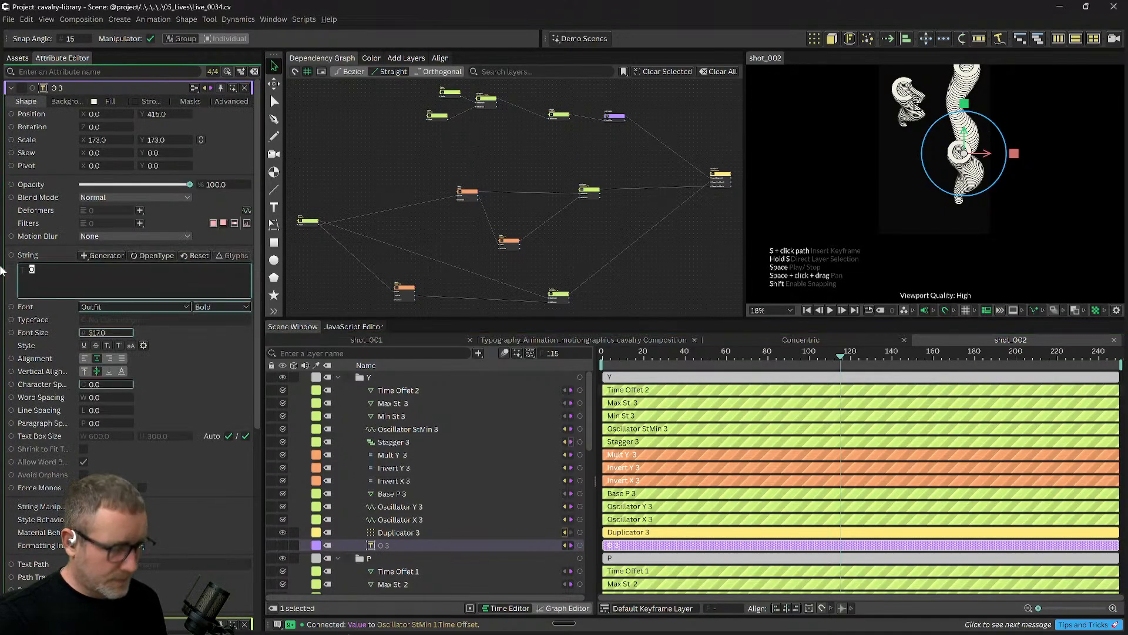
{"action": "type", "text": "Y"}
{"action": "key", "text": "Return"}
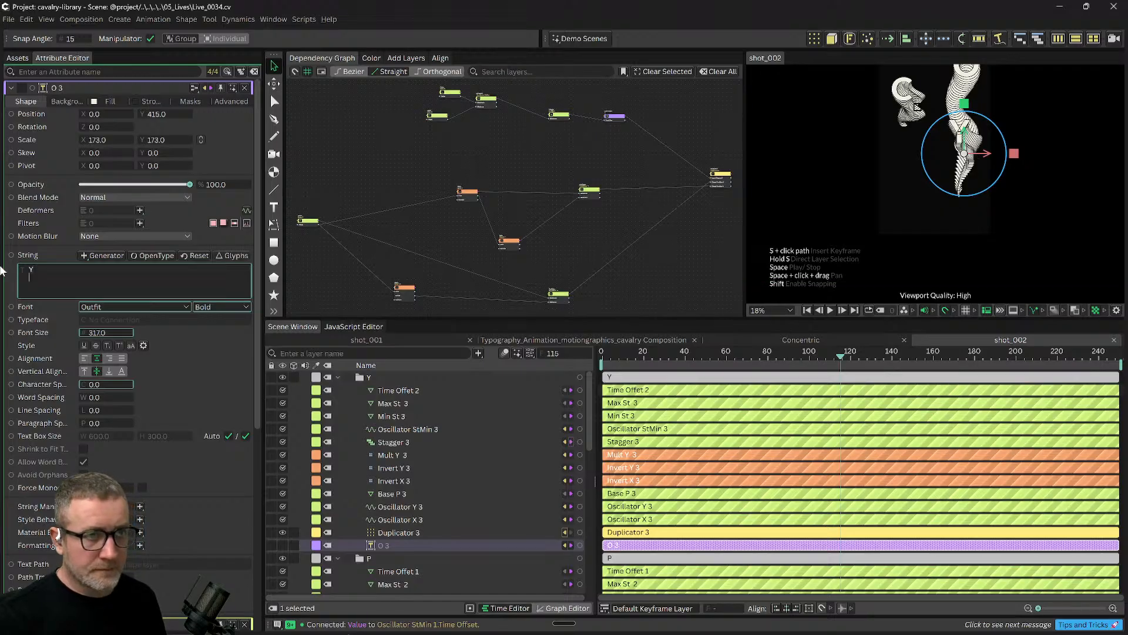
{"action": "left_click", "coordinate": [688, 357]}
{"action": "left_click_drag", "start_coordinate": [696, 360], "coordinate": [873, 376]}
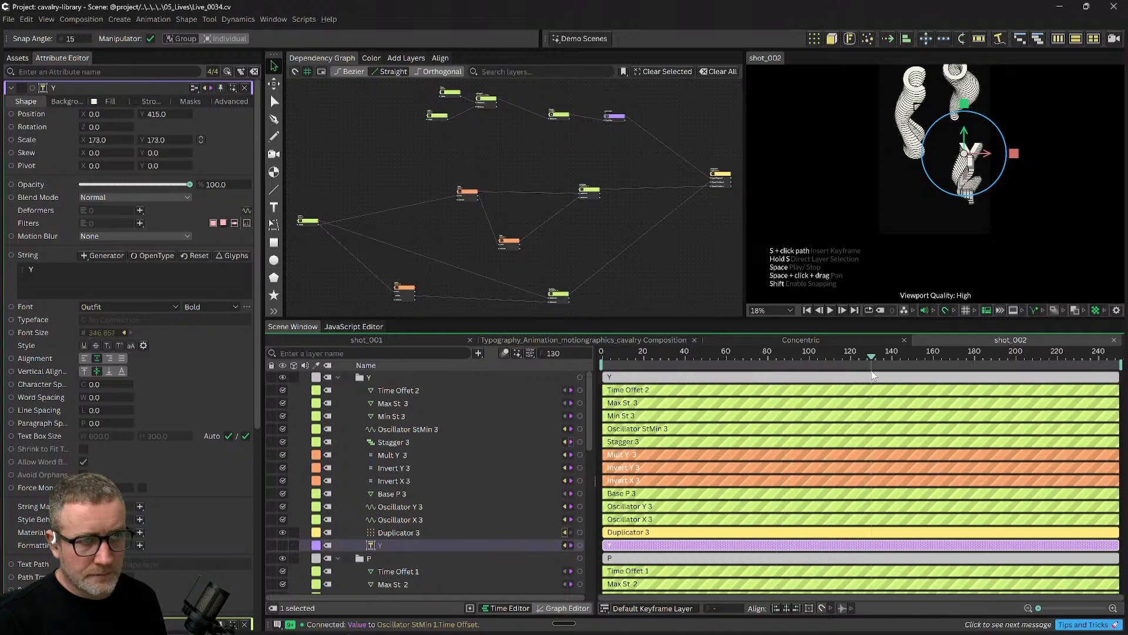
Move the Y text shape to about X 54, Y 420.
{"action": "scroll", "coordinate": [1012, 184], "scroll_direction": "up", "scroll_amount": 3}
{"action": "left_click_drag", "start_coordinate": [980, 165], "coordinate": [988, 211]}
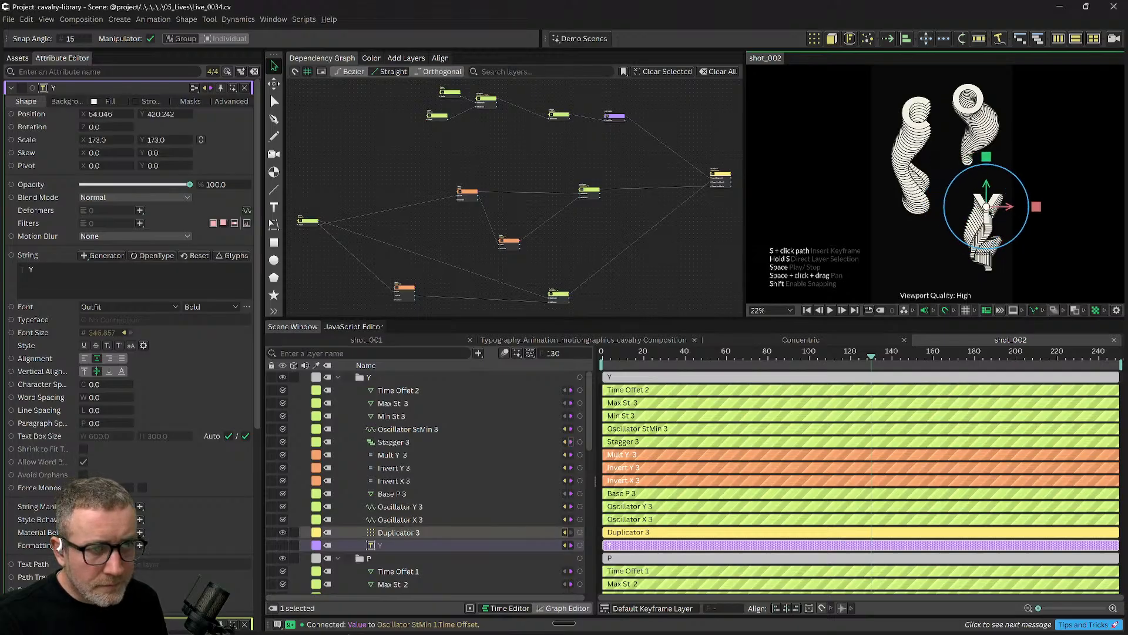
Inspect the duplicated Y letter up close and compare it with its stroke toggled off and on.
{"action": "left_click", "coordinate": [1052, 237]}
{"action": "left_click", "coordinate": [993, 215]}
{"action": "scroll", "coordinate": [970, 224], "scroll_direction": "up", "scroll_amount": 8}
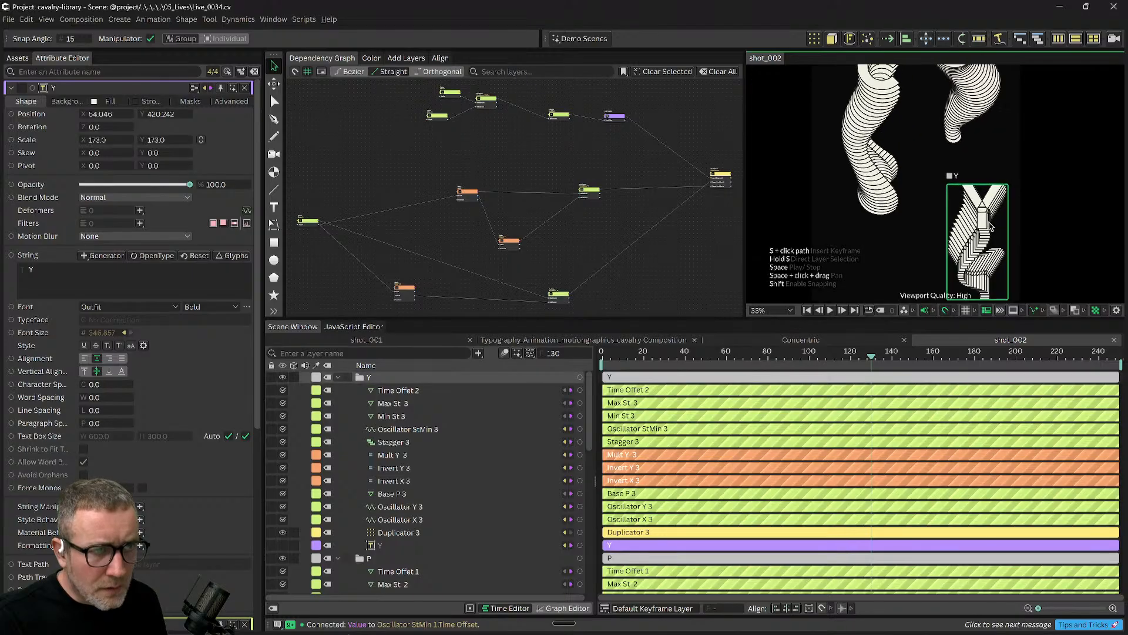
{"action": "scroll", "coordinate": [939, 269], "scroll_direction": "down", "scroll_amount": 5}
{"action": "scroll", "coordinate": [967, 164], "scroll_direction": "down", "scroll_amount": 2}
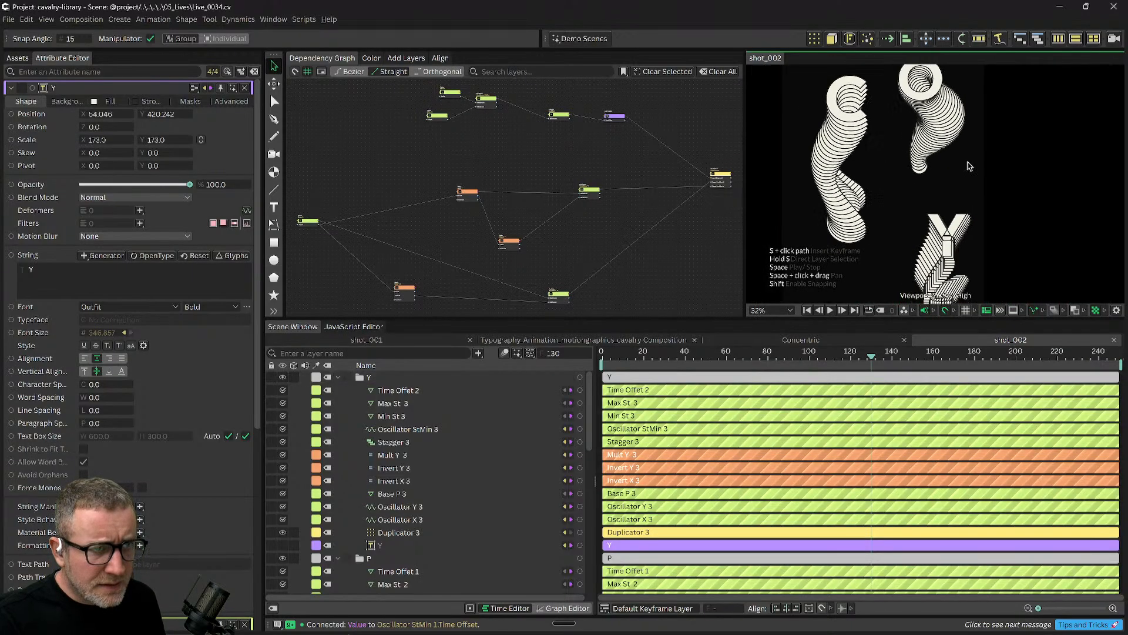
{"action": "left_click_drag", "start_coordinate": [968, 164], "coordinate": [962, 82]}
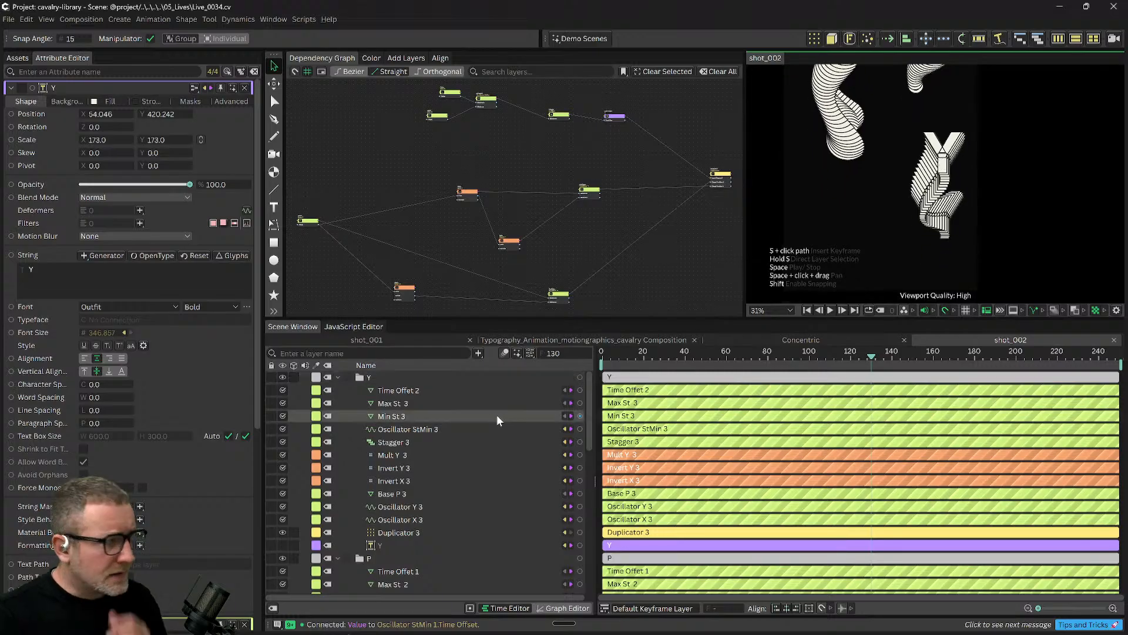
{"action": "left_click", "coordinate": [150, 101]}
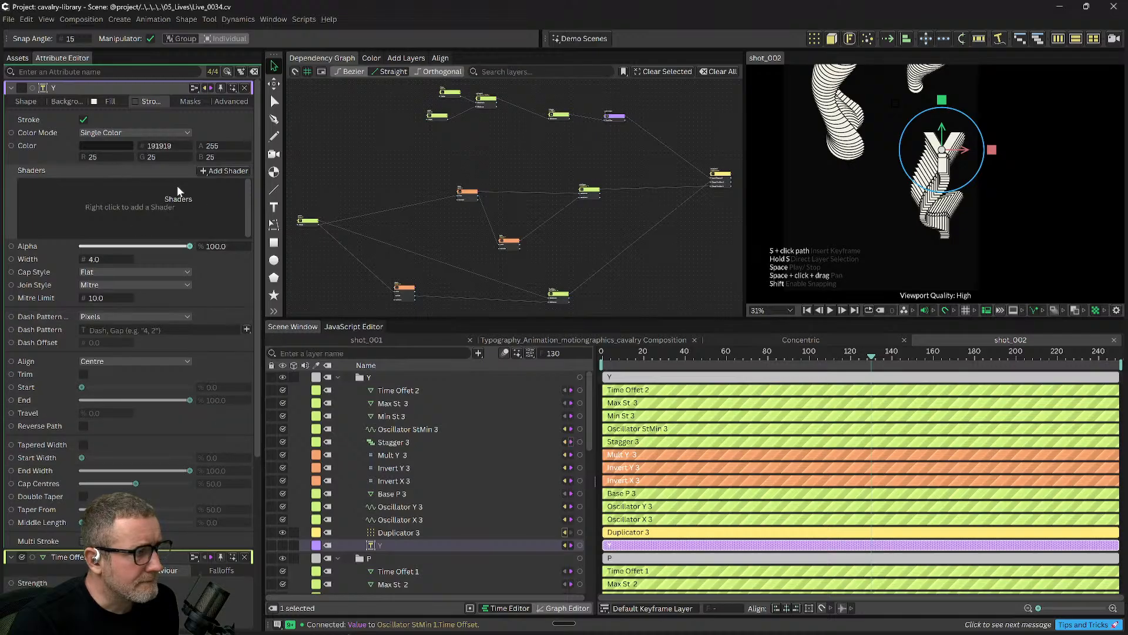
{"action": "left_click", "coordinate": [84, 119]}
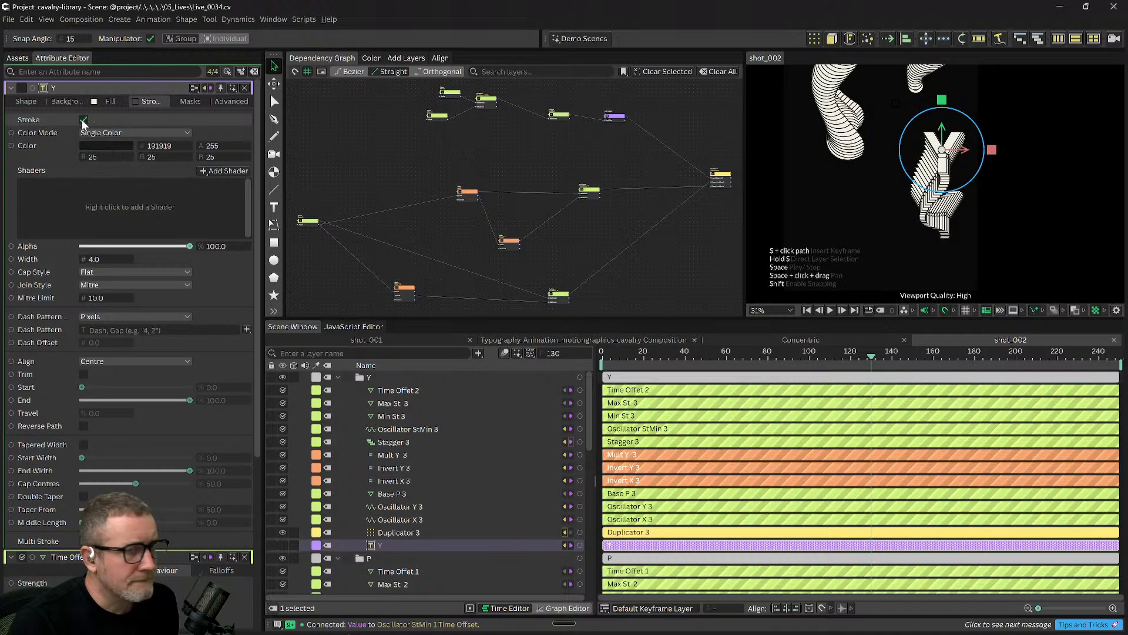
{"action": "left_click", "coordinate": [83, 120]}
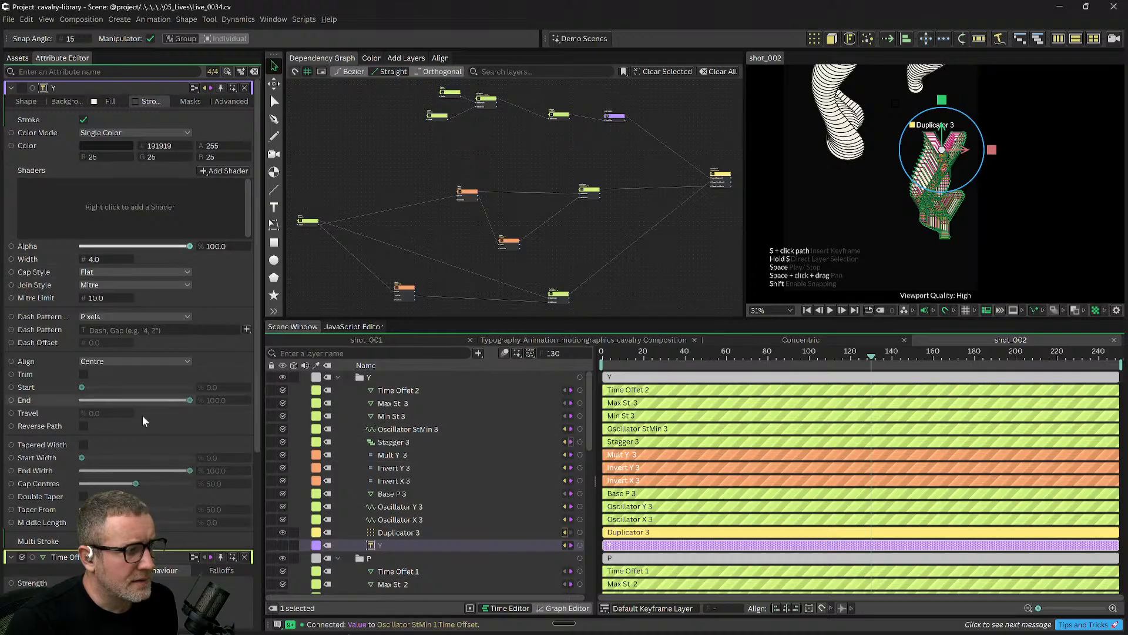
{"action": "scroll", "coordinate": [144, 425], "scroll_direction": "down", "scroll_amount": 1}
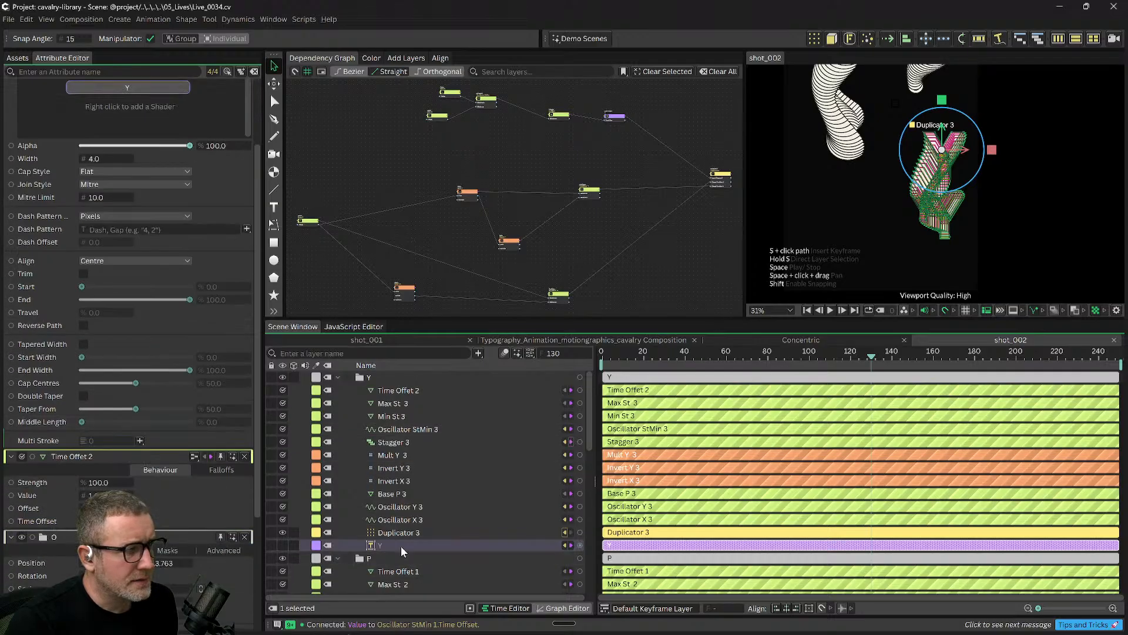
Change the text string of the Y group's text shape to E.
{"action": "left_click", "coordinate": [401, 545]}
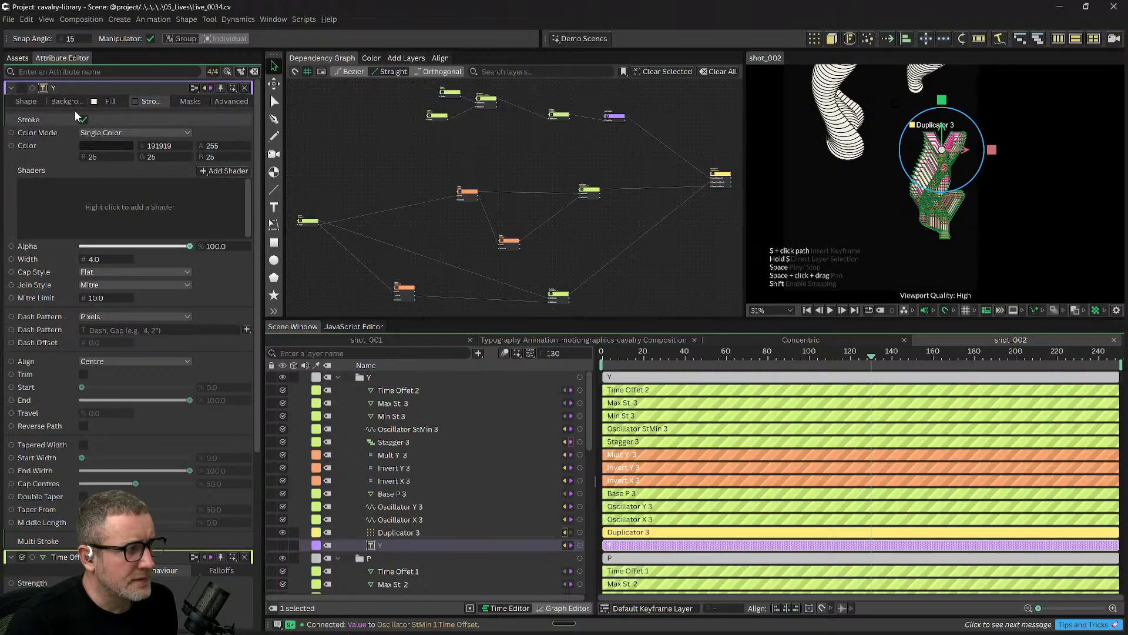
{"action": "left_click", "coordinate": [26, 101]}
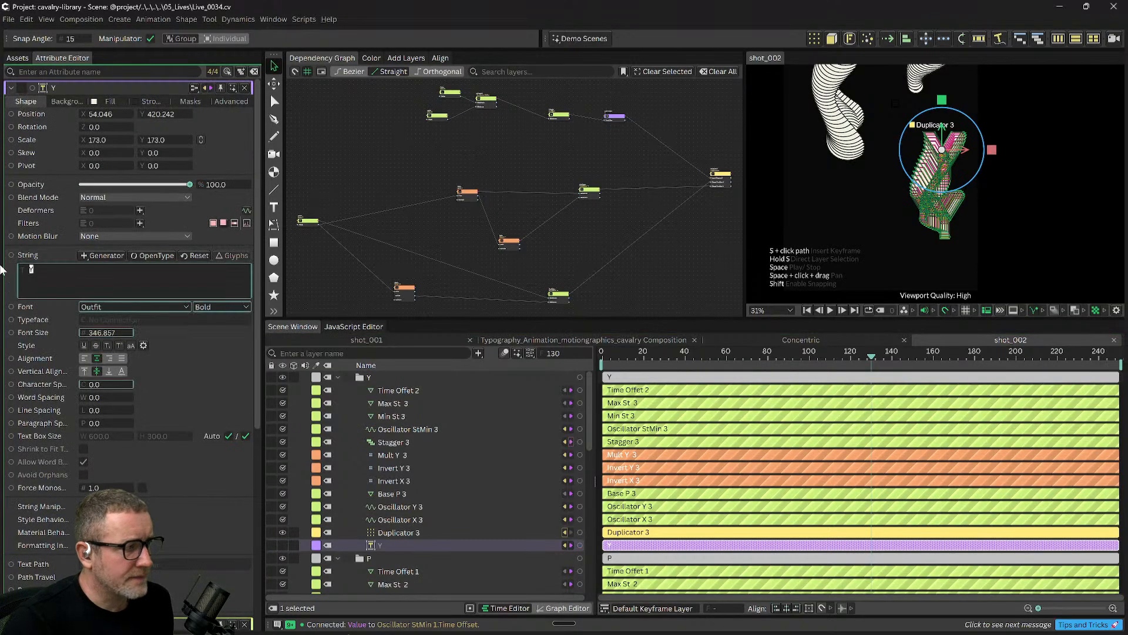
{"action": "type", "text": "E"}
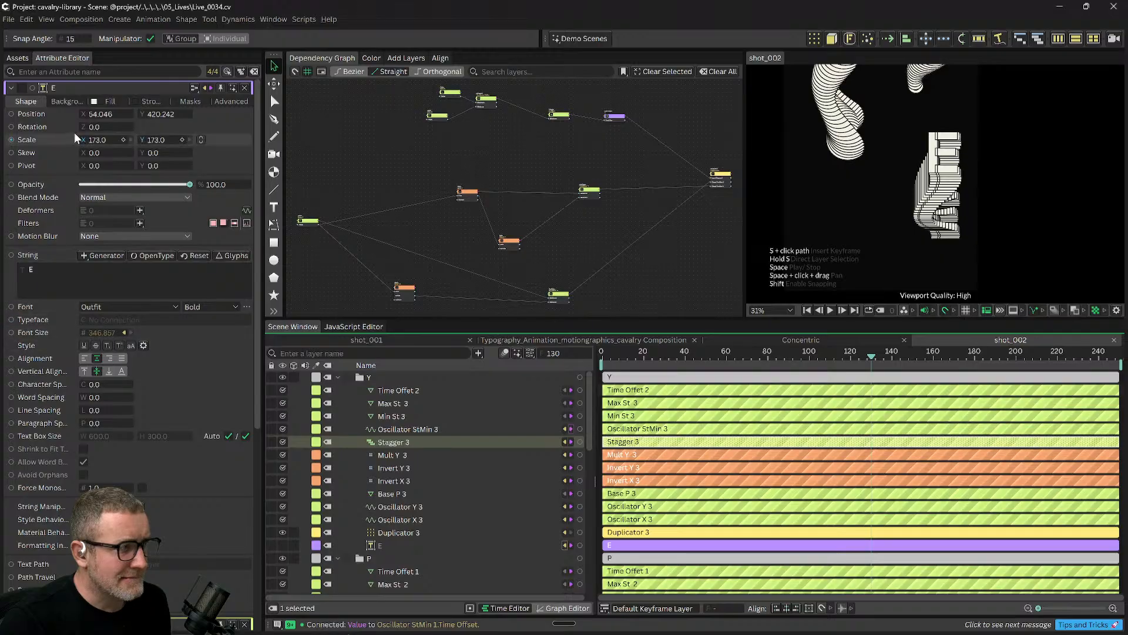
Toggle the E shape's stroke off and on to compare the duplicated letter with and without outlines.
{"action": "left_click", "coordinate": [143, 101]}
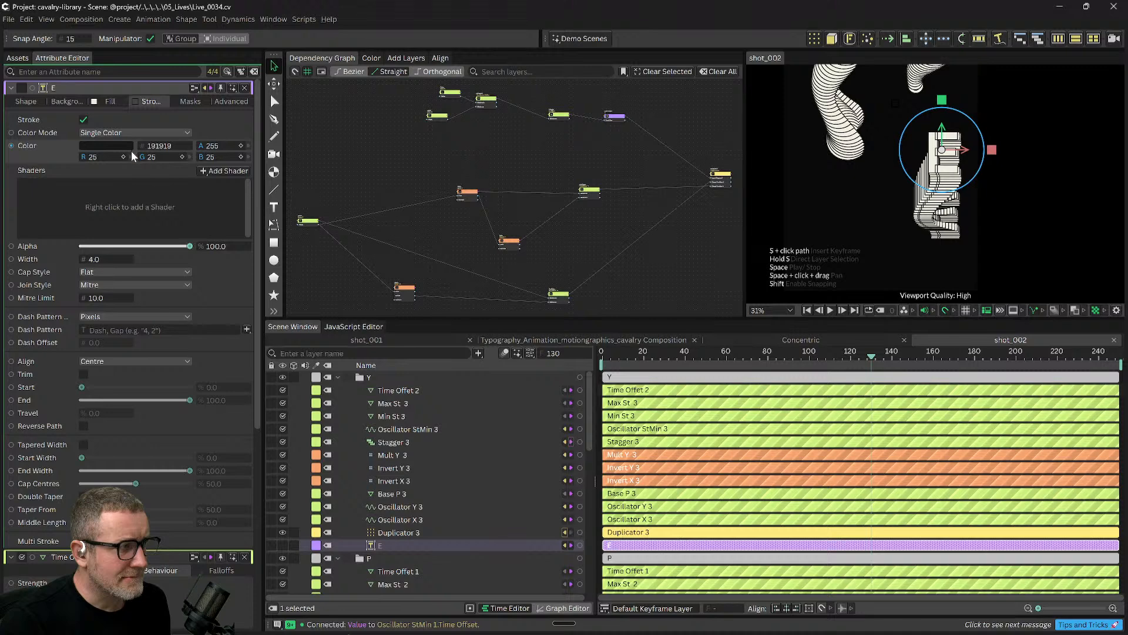
{"action": "left_click", "coordinate": [83, 120]}
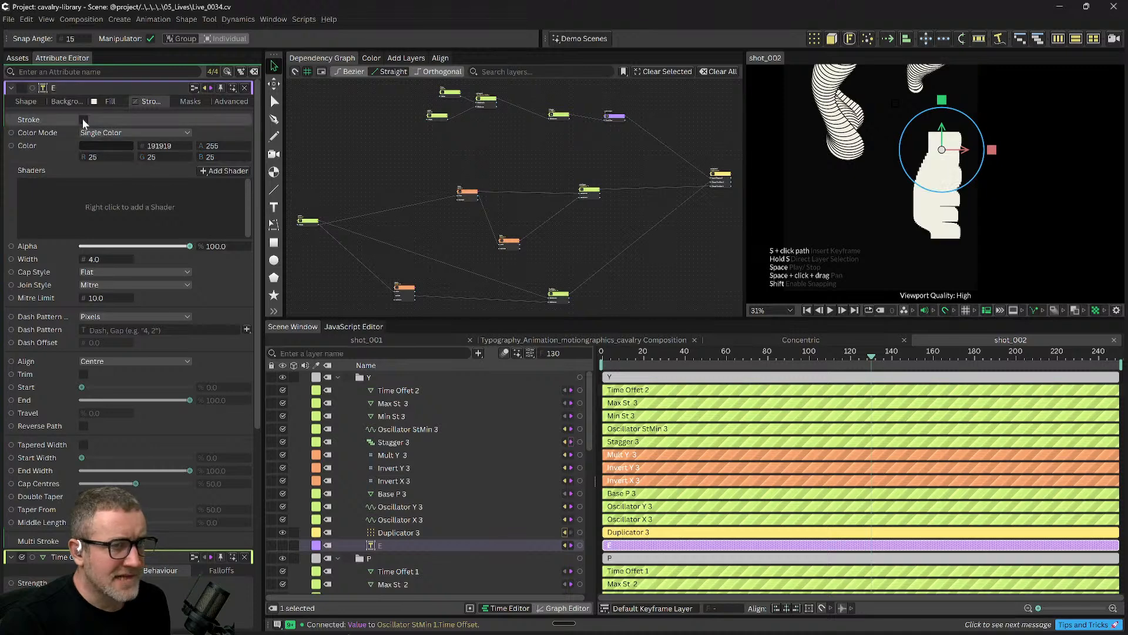
{"action": "left_click", "coordinate": [84, 120]}
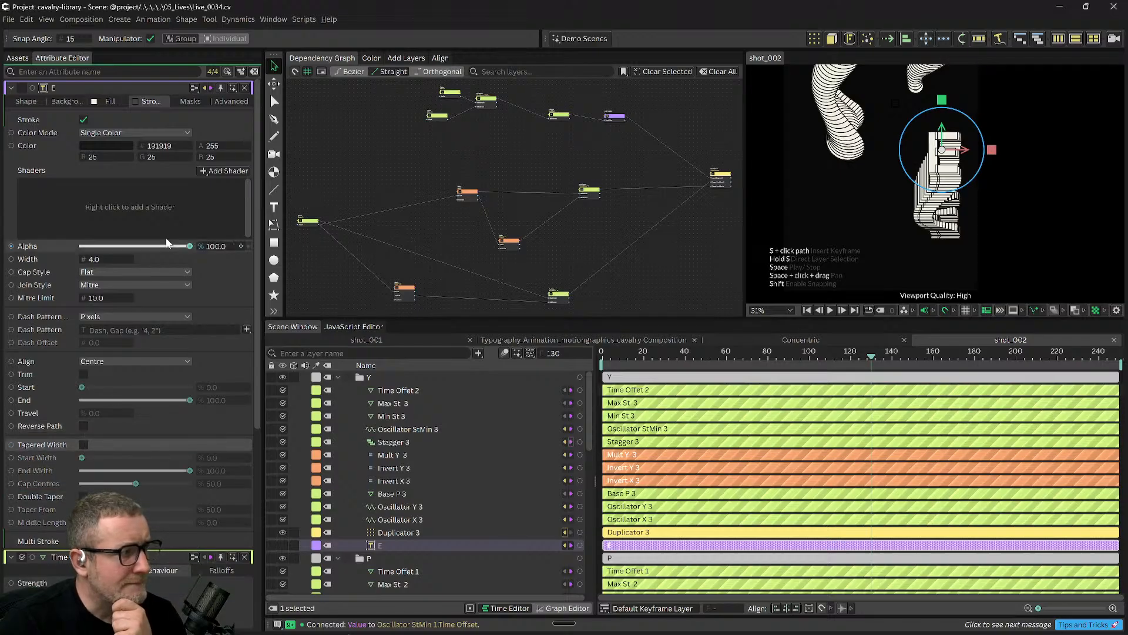
Try a Color Shader on the E shape's fill, toggle the fill to compare, and remove the shader from the fill.
{"action": "left_click", "coordinate": [212, 172]}
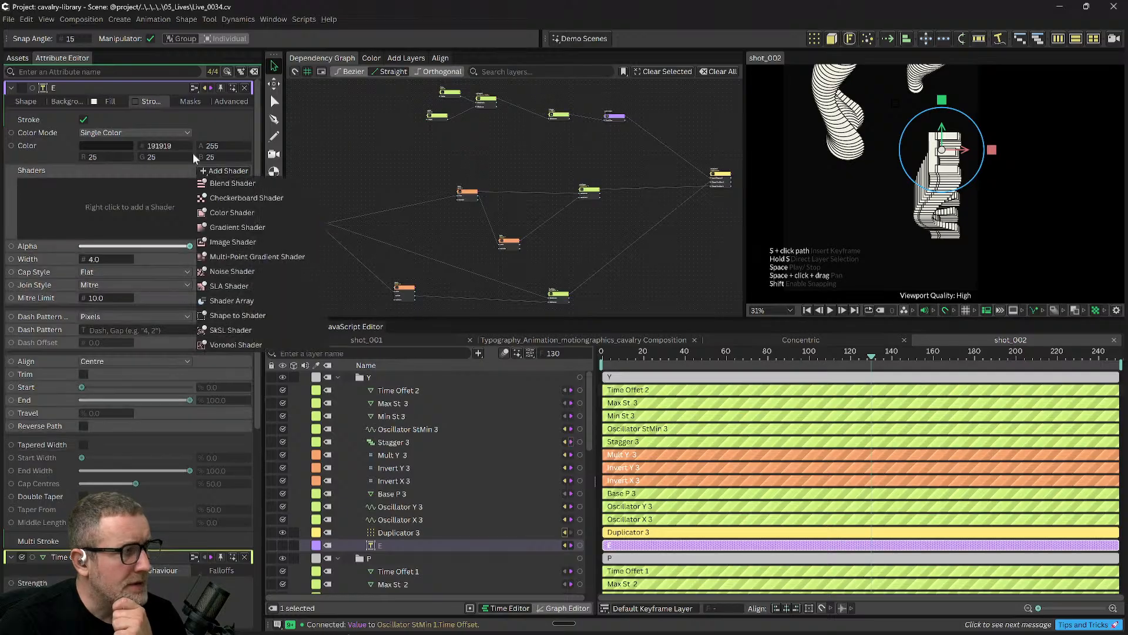
{"action": "left_click", "coordinate": [105, 99]}
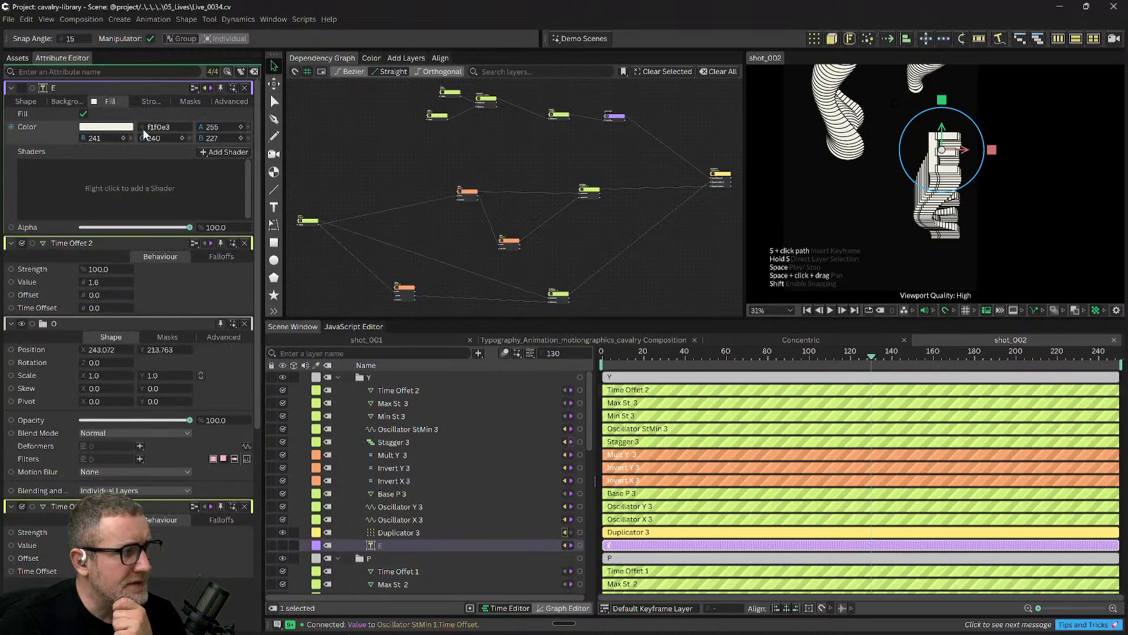
{"action": "left_click", "coordinate": [215, 152]}
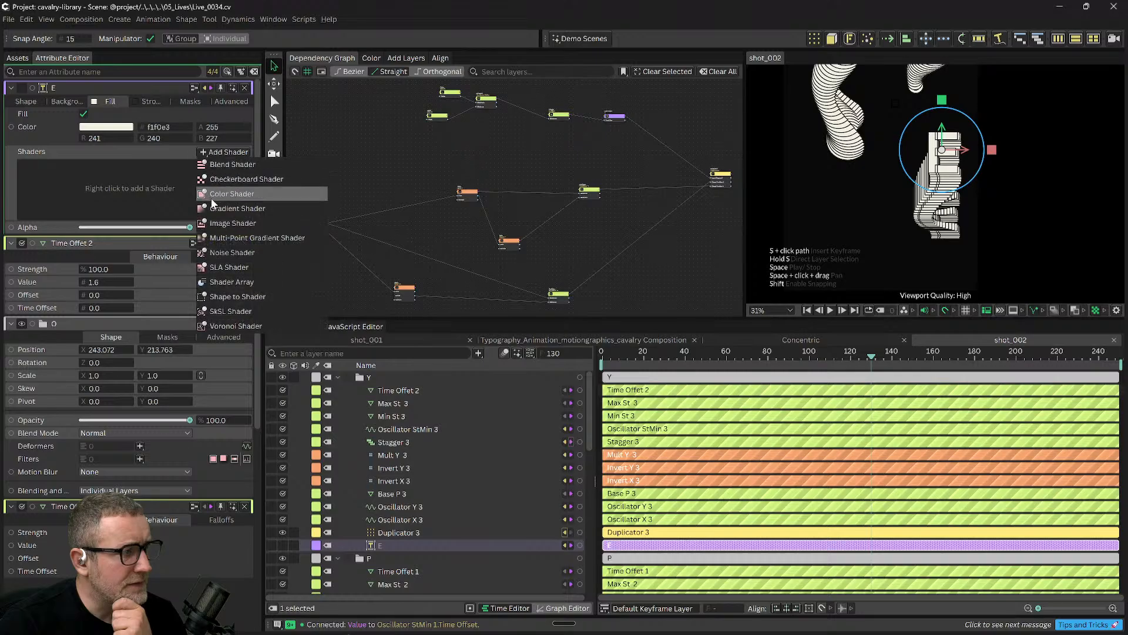
{"action": "left_click", "coordinate": [214, 210]}
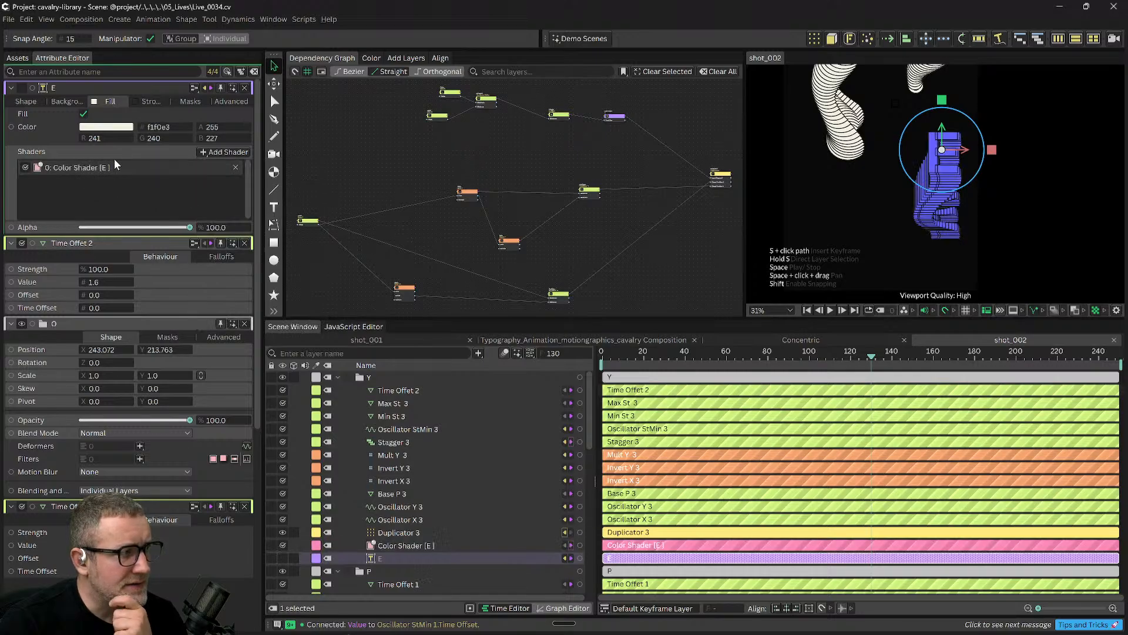
{"action": "left_click", "coordinate": [84, 114]}
{"action": "left_click", "coordinate": [84, 114]}
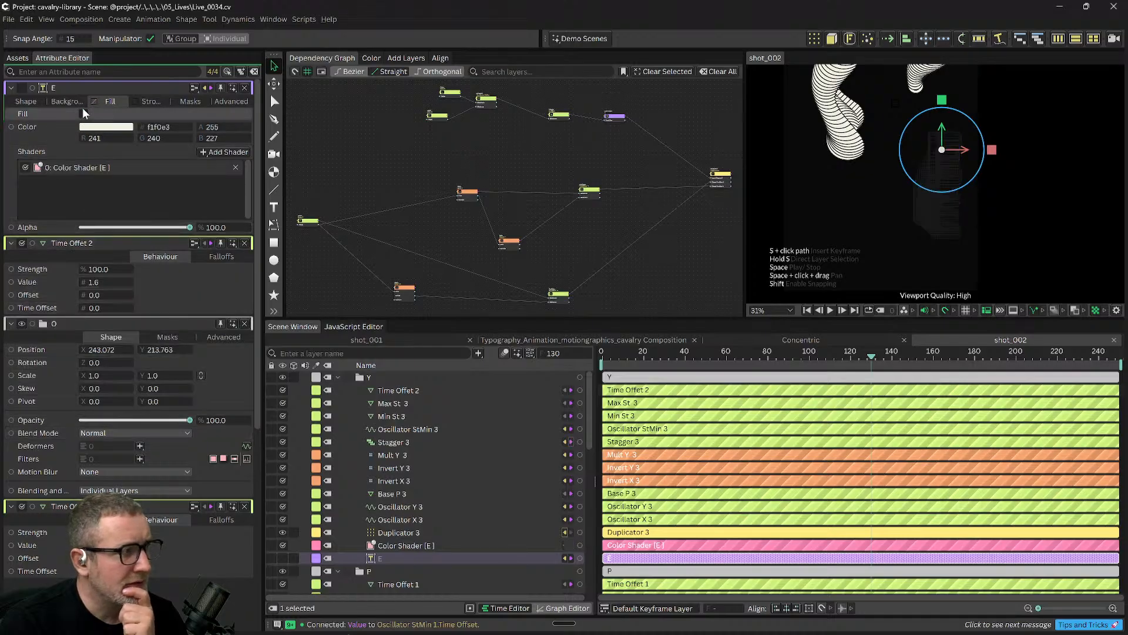
{"action": "left_click", "coordinate": [84, 114]}
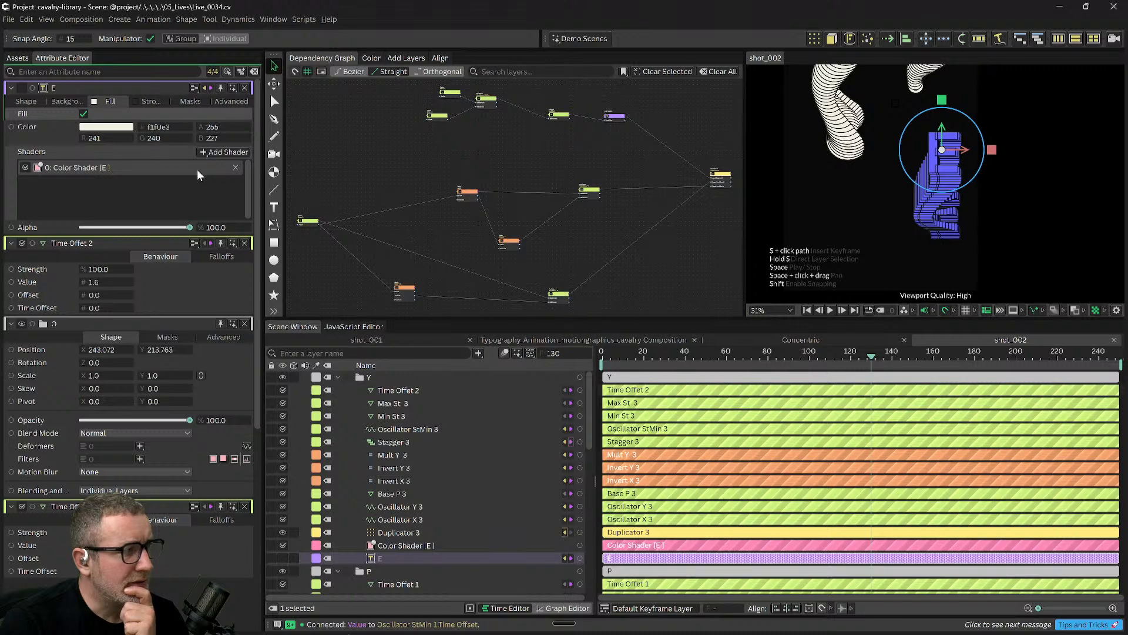
{"action": "left_click", "coordinate": [235, 167]}
Try a Color Shader on the E shape's stroke and remove it from the stroke's shader list.
{"action": "left_click", "coordinate": [157, 101]}
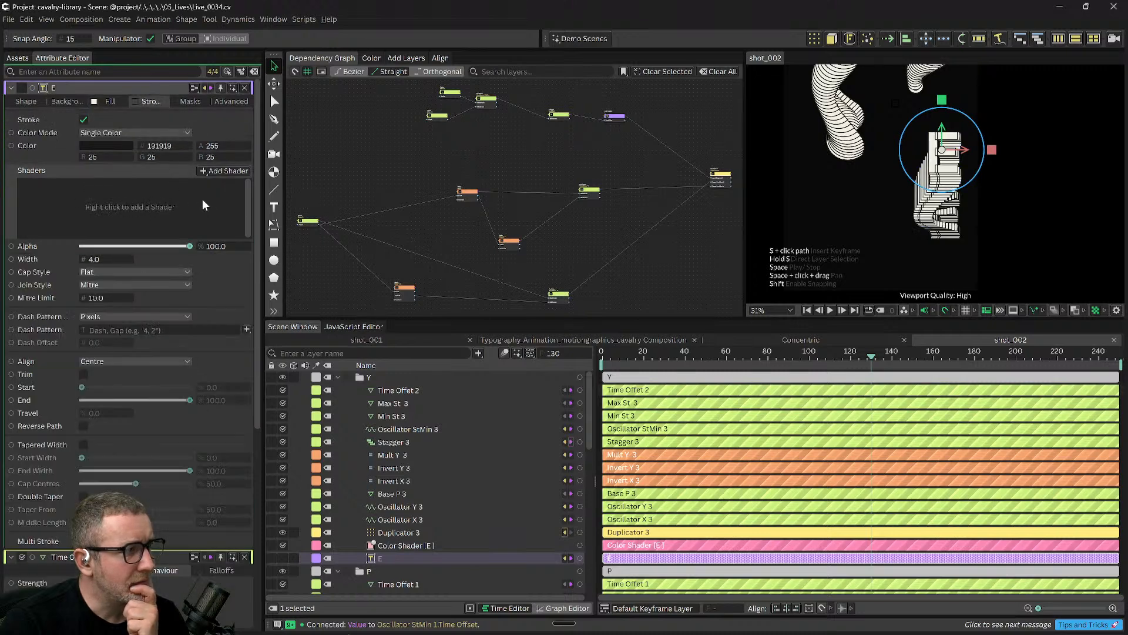
{"action": "left_click", "coordinate": [222, 170]}
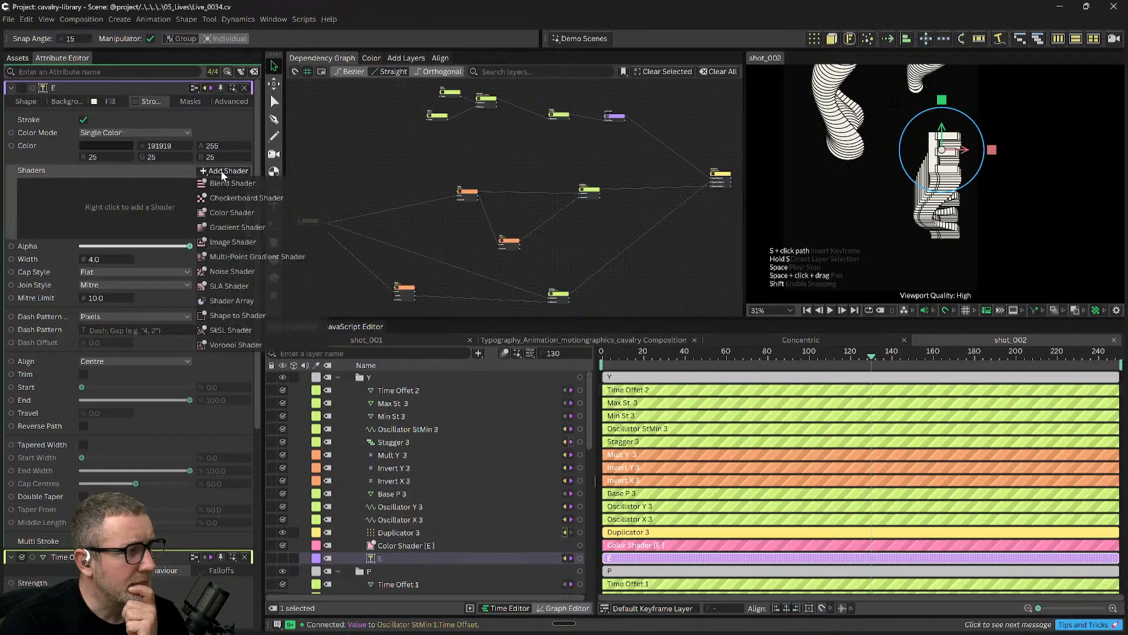
{"action": "left_click", "coordinate": [224, 209]}
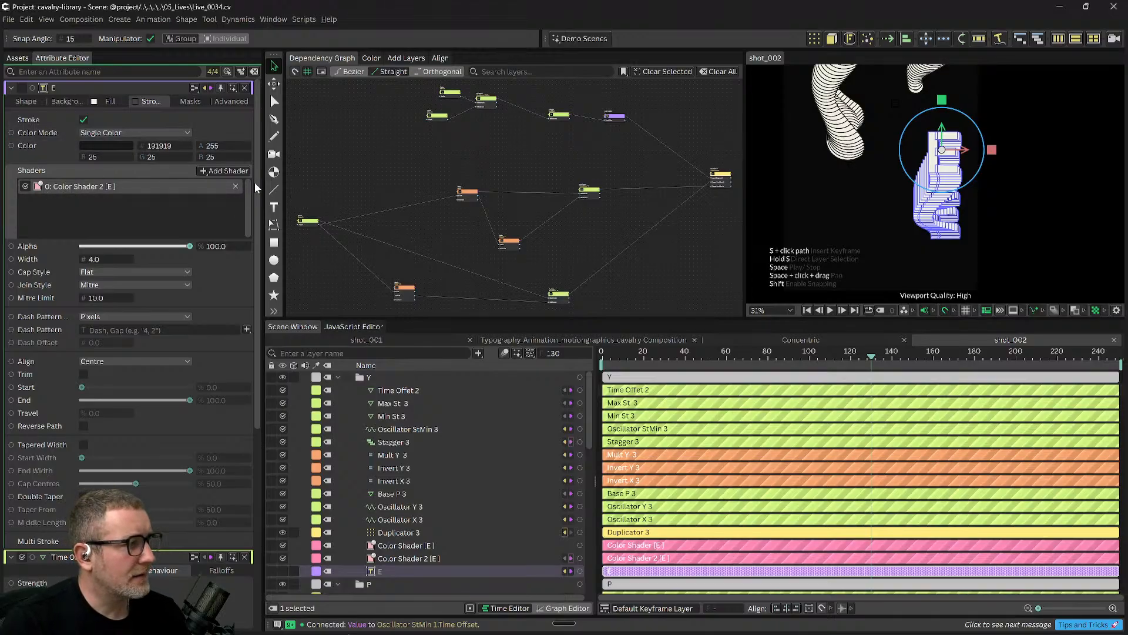
{"action": "left_click", "coordinate": [237, 185]}
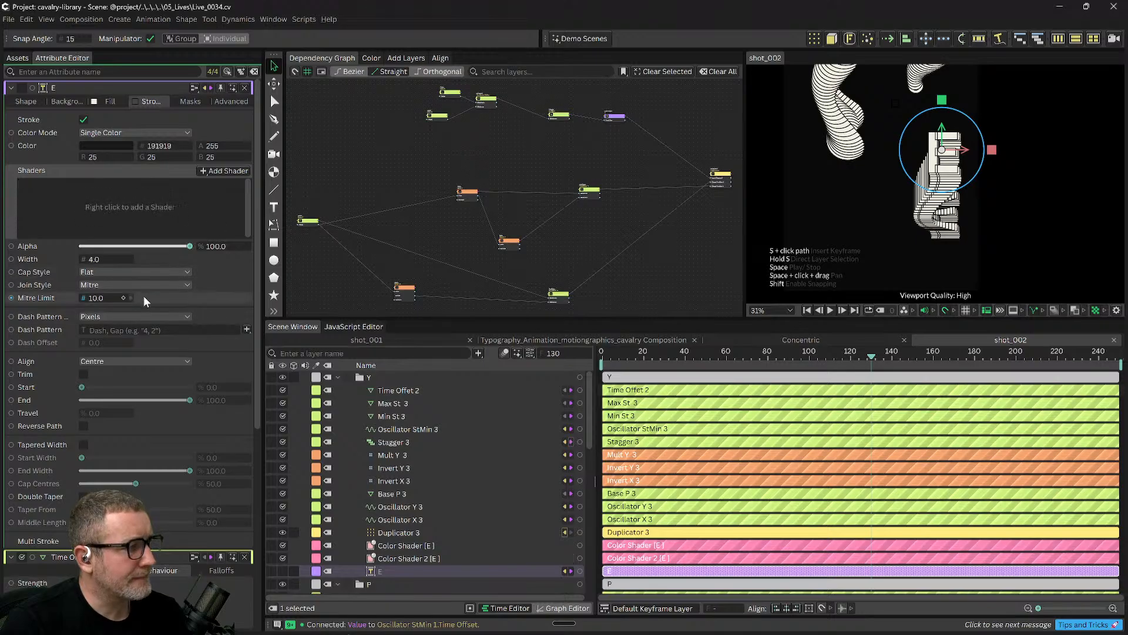
Try the Round and Bevel join styles on the E shape's stroke and return it to Mitre.
{"action": "left_click", "coordinate": [144, 287]}
{"action": "left_click", "coordinate": [140, 297]}
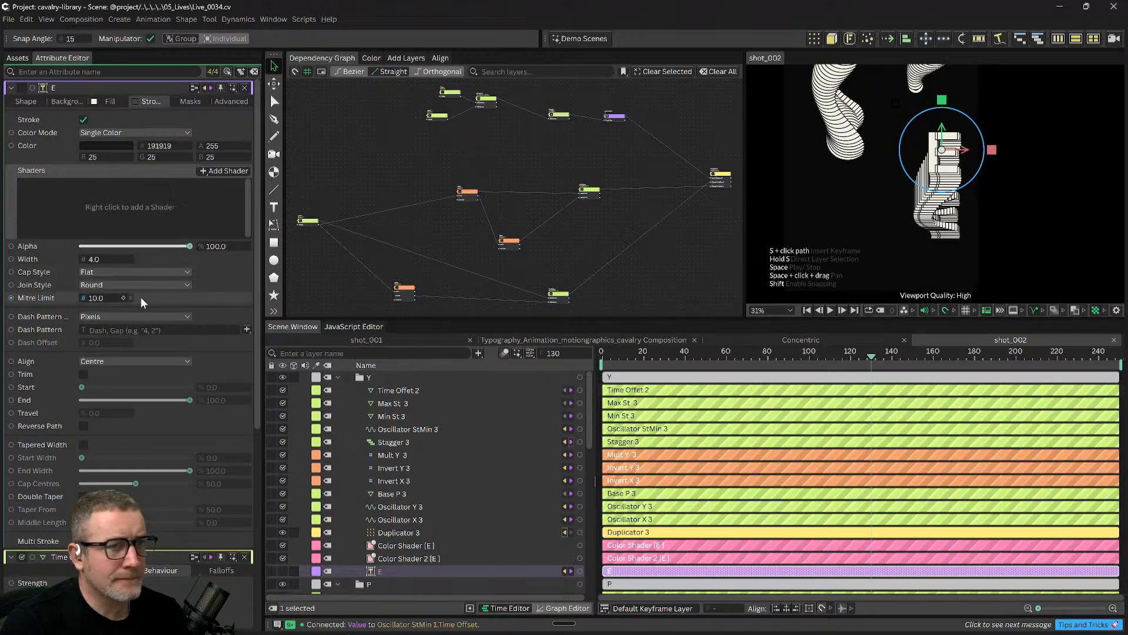
{"action": "left_click", "coordinate": [129, 284]}
{"action": "left_click", "coordinate": [112, 306]}
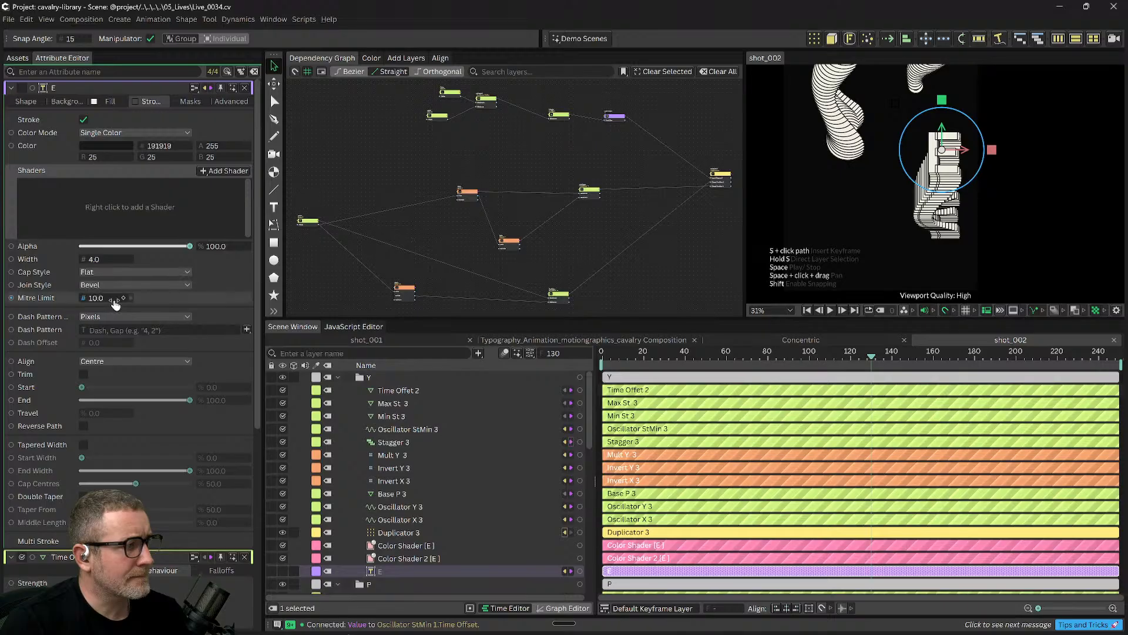
{"action": "left_click", "coordinate": [128, 283]}
{"action": "left_click", "coordinate": [118, 260]}
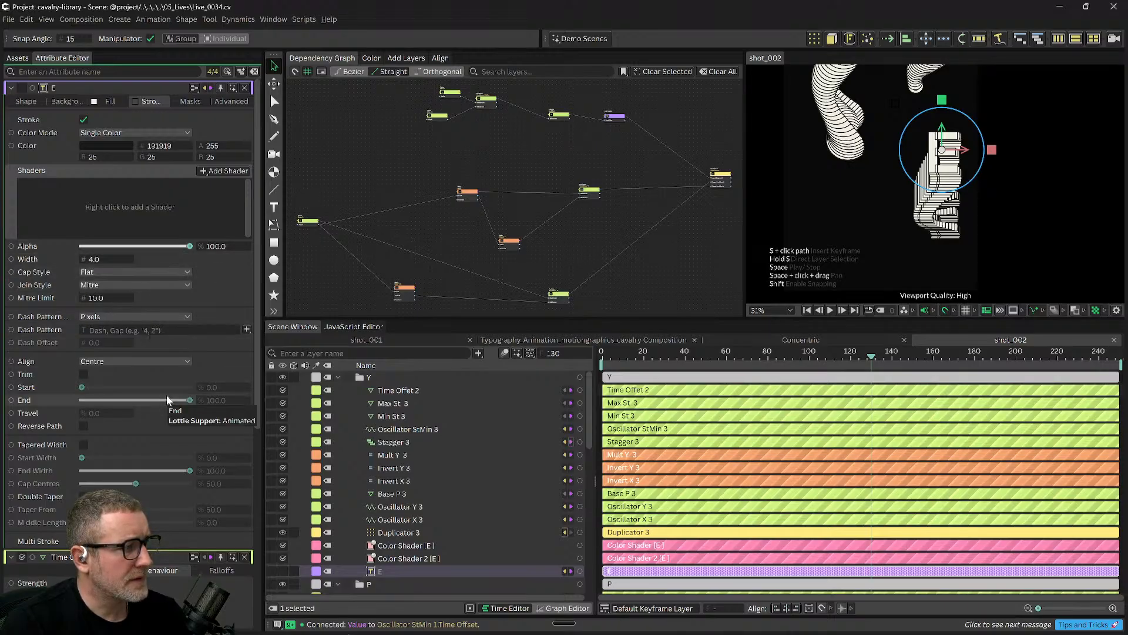
Set the E shape's stroke alignment to Outer after trying Inner, and toggle the stroke off and on to compare.
{"action": "left_click", "coordinate": [131, 359]}
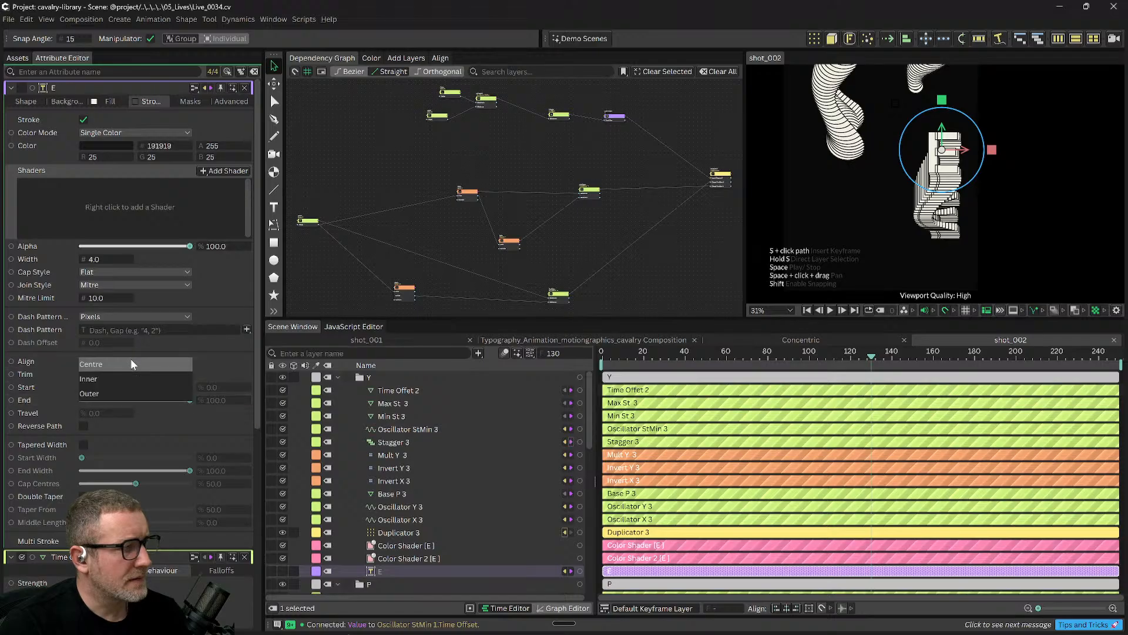
{"action": "left_click", "coordinate": [125, 376]}
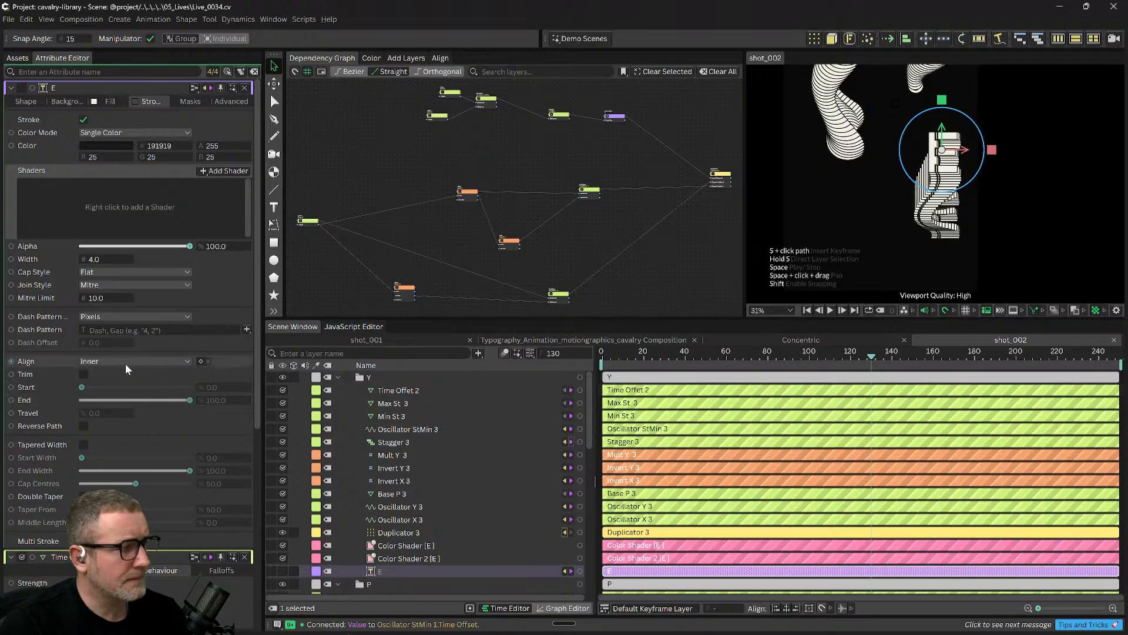
{"action": "left_click", "coordinate": [125, 364]}
{"action": "left_click", "coordinate": [118, 375]}
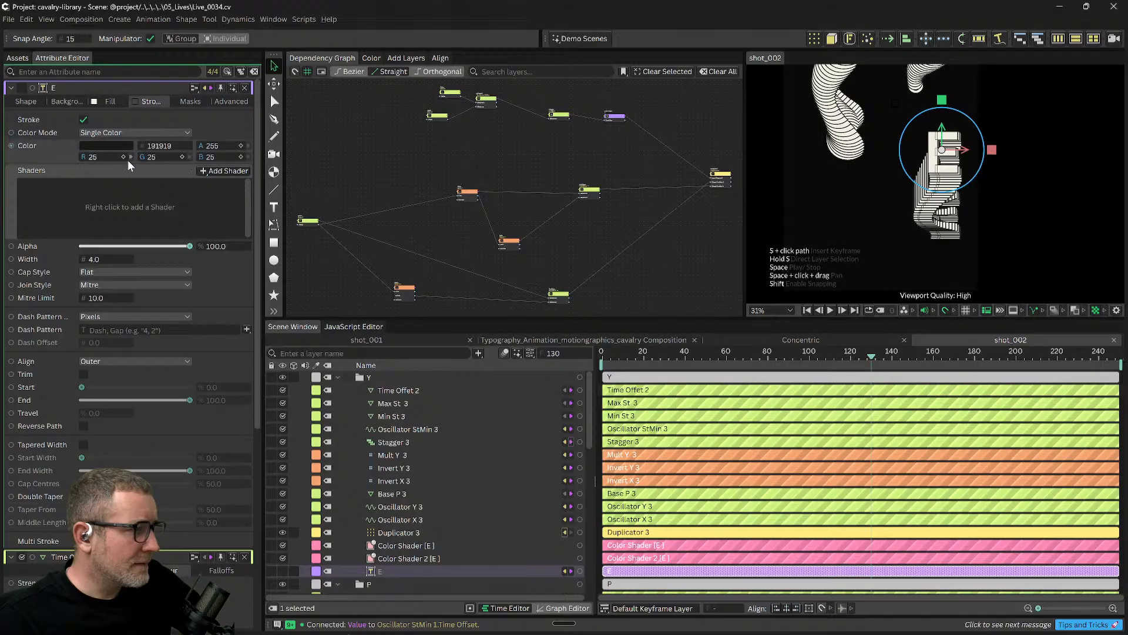
{"action": "left_click", "coordinate": [84, 119]}
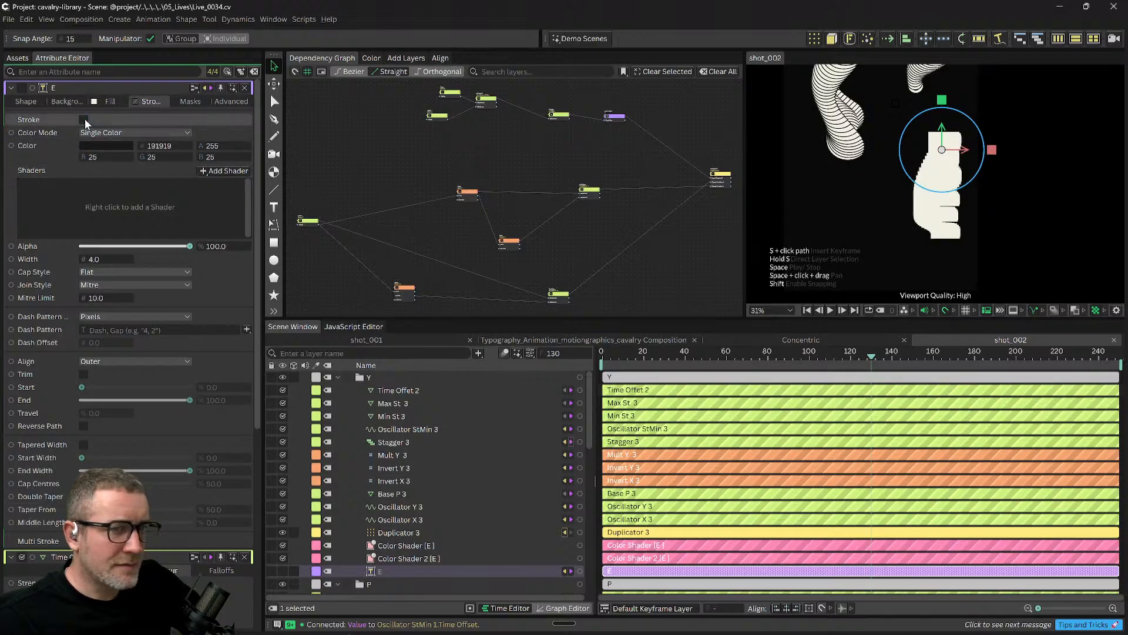
{"action": "left_click", "coordinate": [83, 119]}
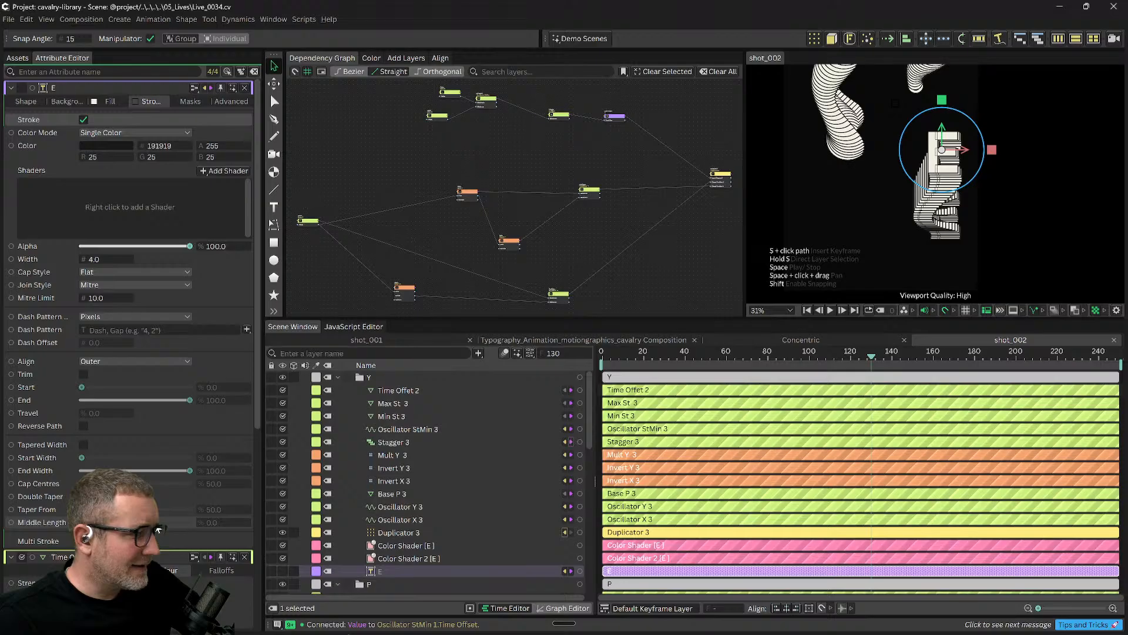
Change the text string of the last letter's E layer to Y.
{"action": "scroll", "coordinate": [158, 531], "scroll_direction": "down", "scroll_amount": 1}
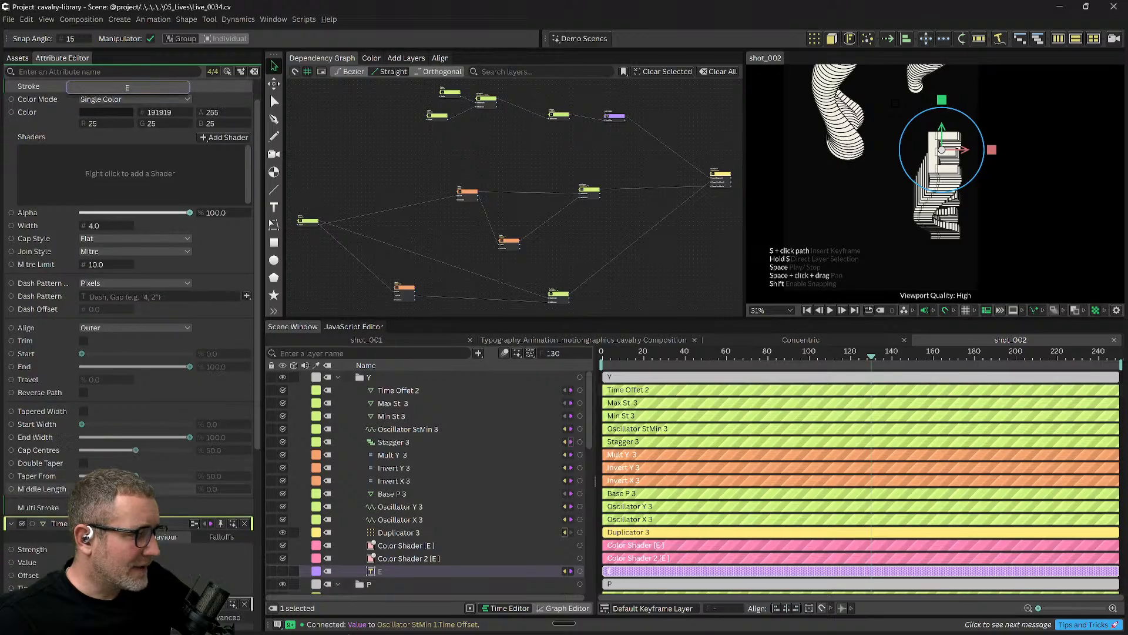
{"action": "left_click", "coordinate": [386, 568]}
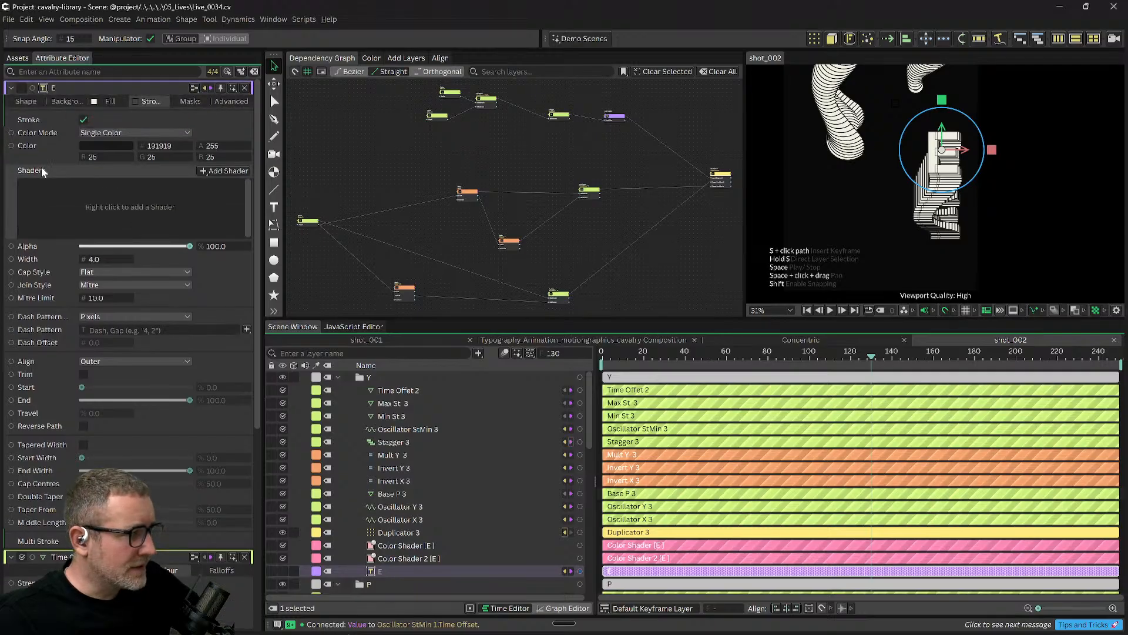
{"action": "left_click", "coordinate": [26, 100]}
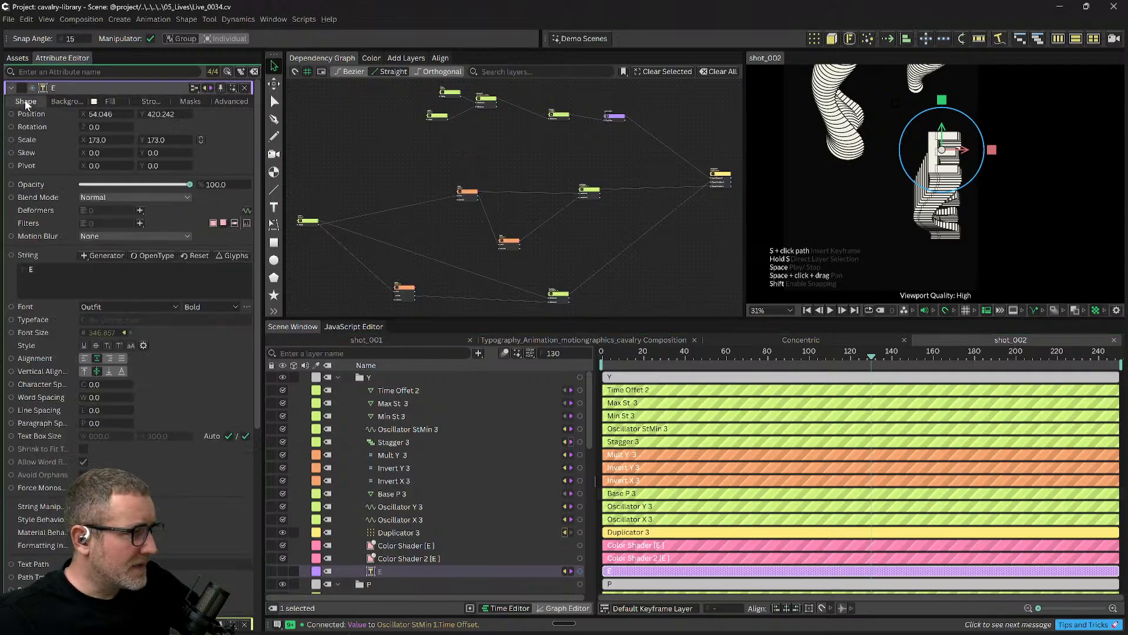
{"action": "left_click", "coordinate": [31, 269]}
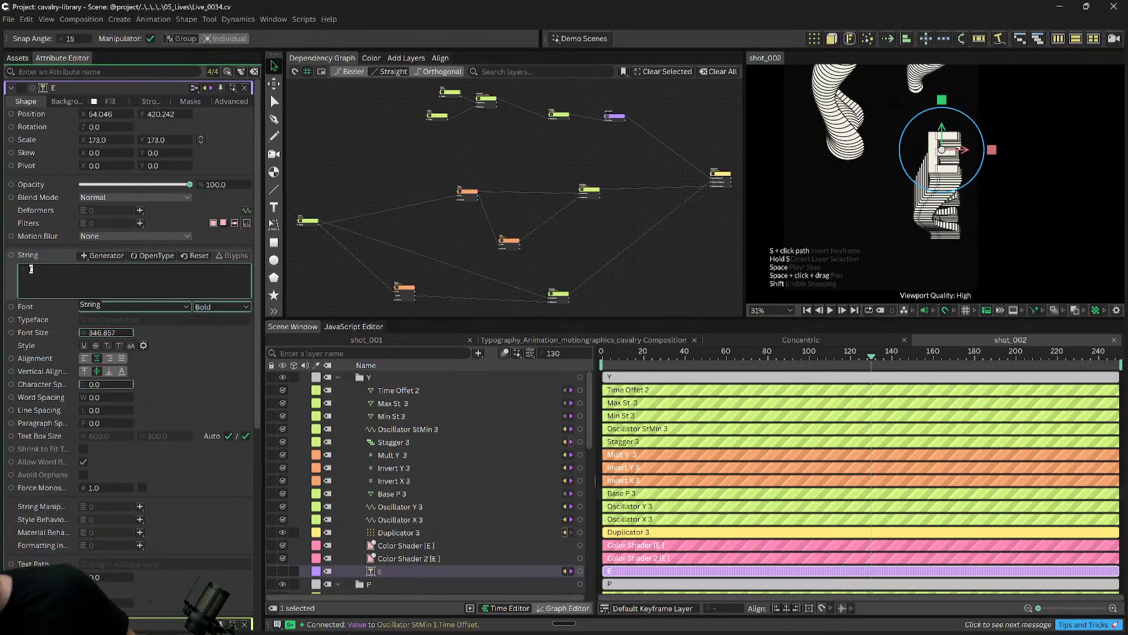
{"action": "type", "text": "Y"}
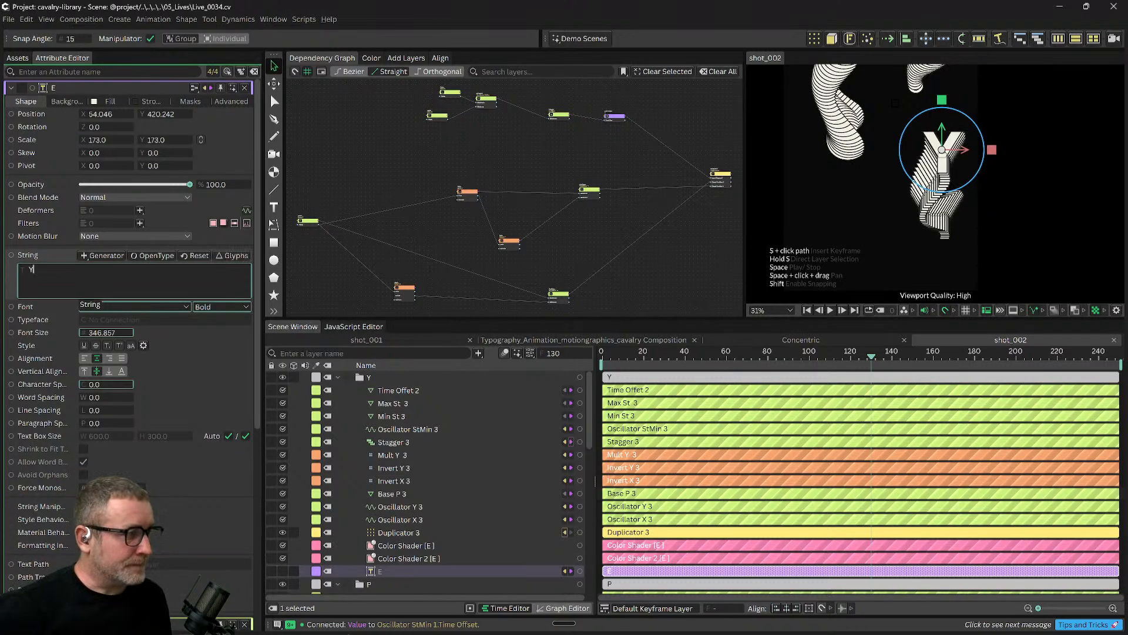
{"action": "left_click", "coordinate": [628, 242]}
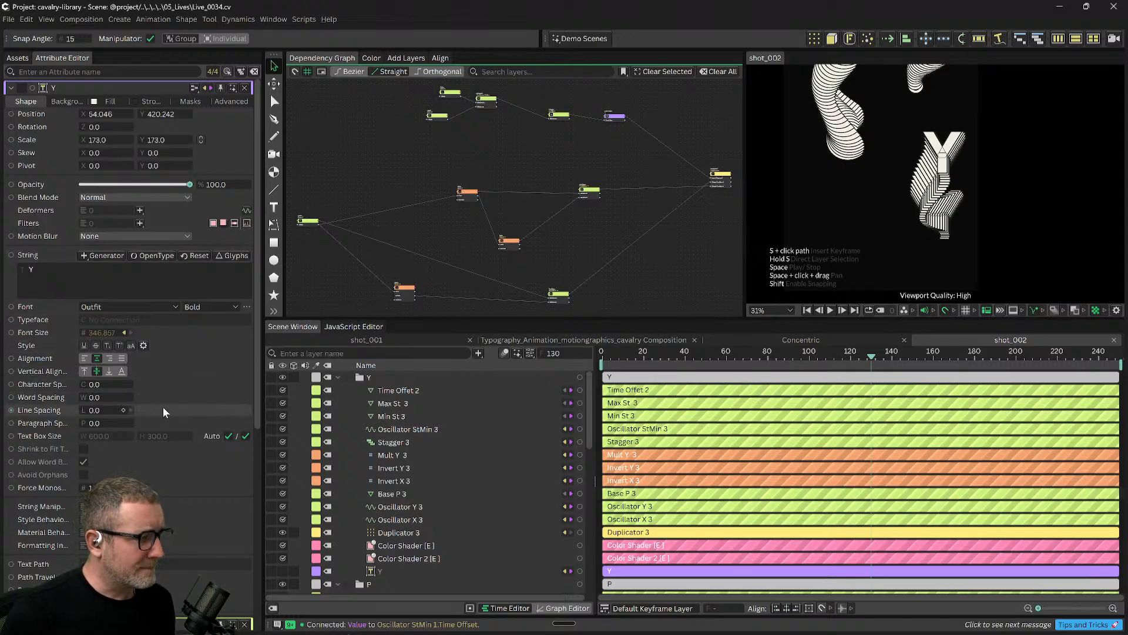
Examine the Y shape's background mode options, and toggle its fill and stroke off and on to compare the rendering.
{"action": "left_click", "coordinate": [72, 101]}
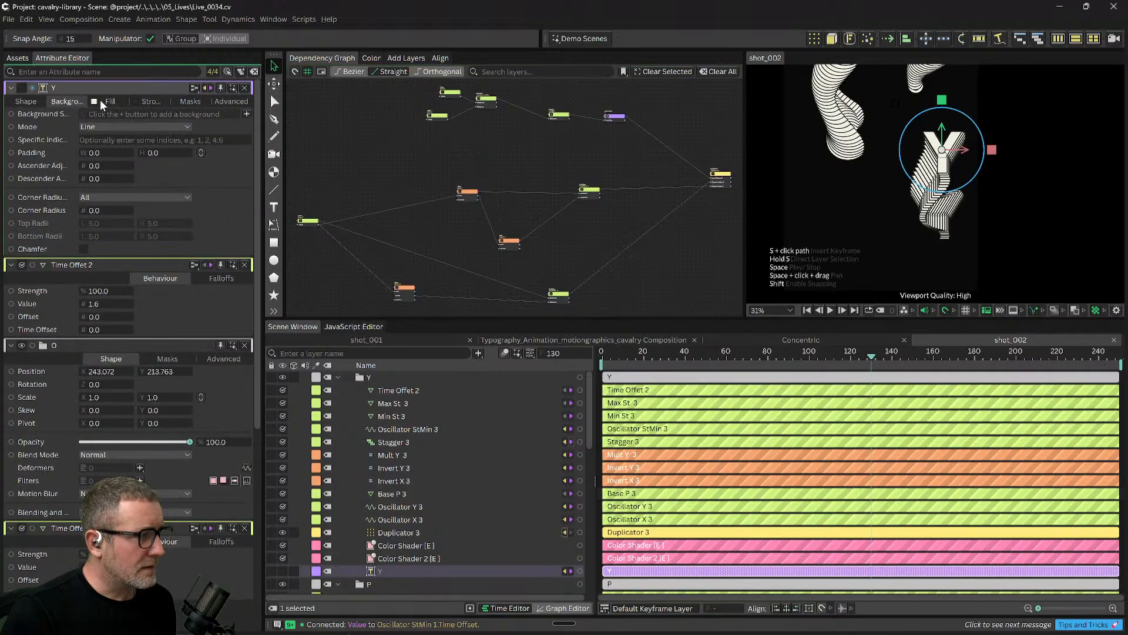
{"action": "left_click", "coordinate": [151, 125]}
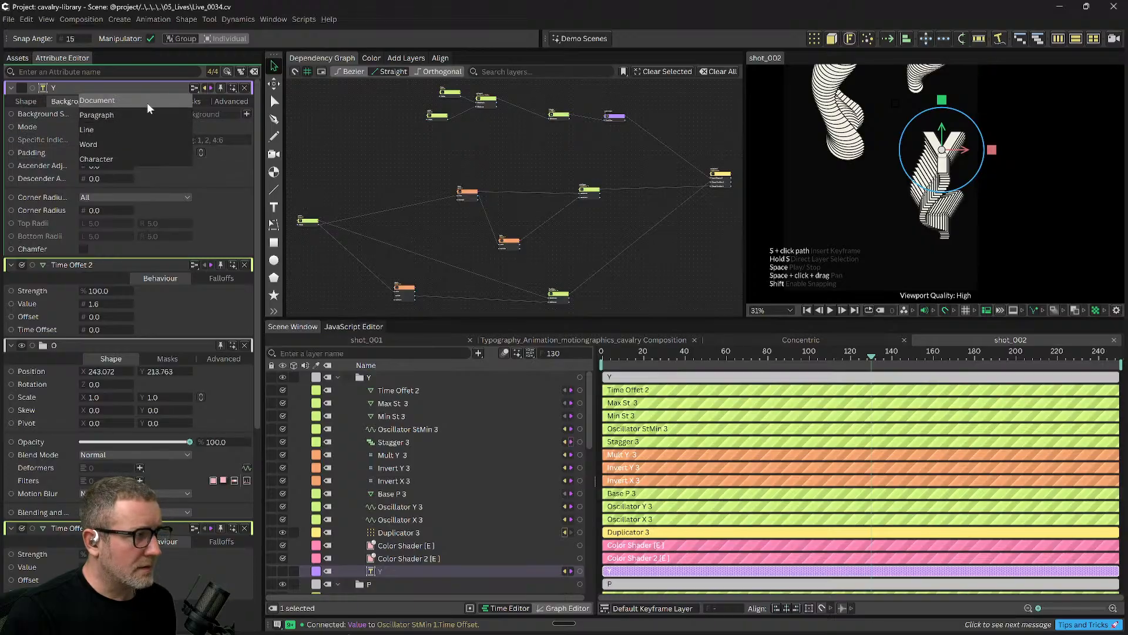
{"action": "left_click", "coordinate": [120, 129]}
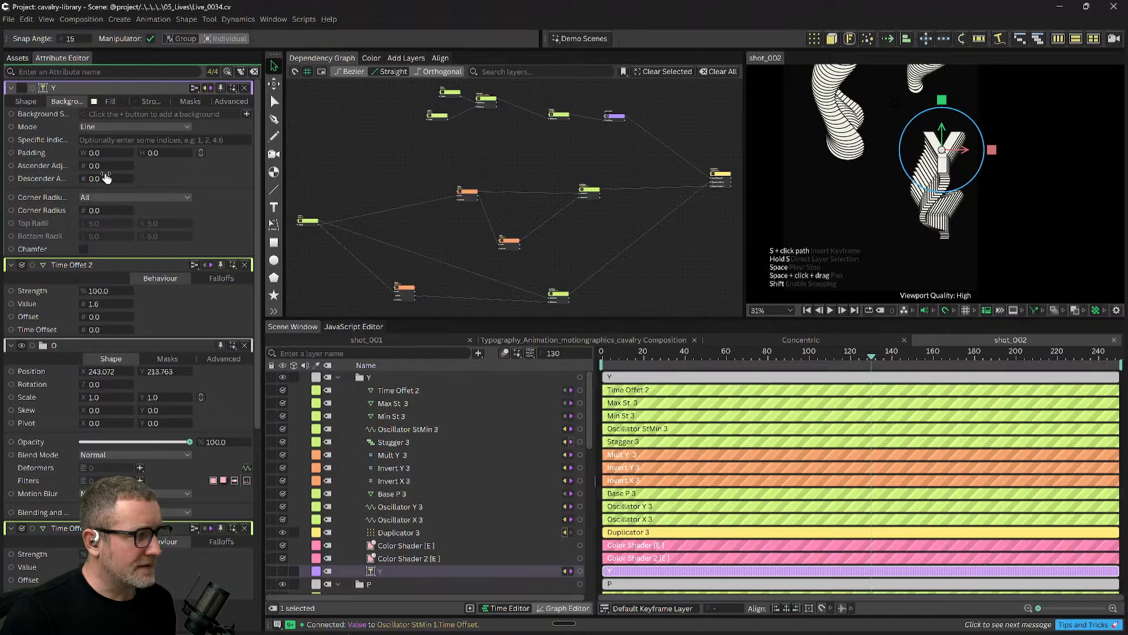
{"action": "left_click", "coordinate": [110, 103]}
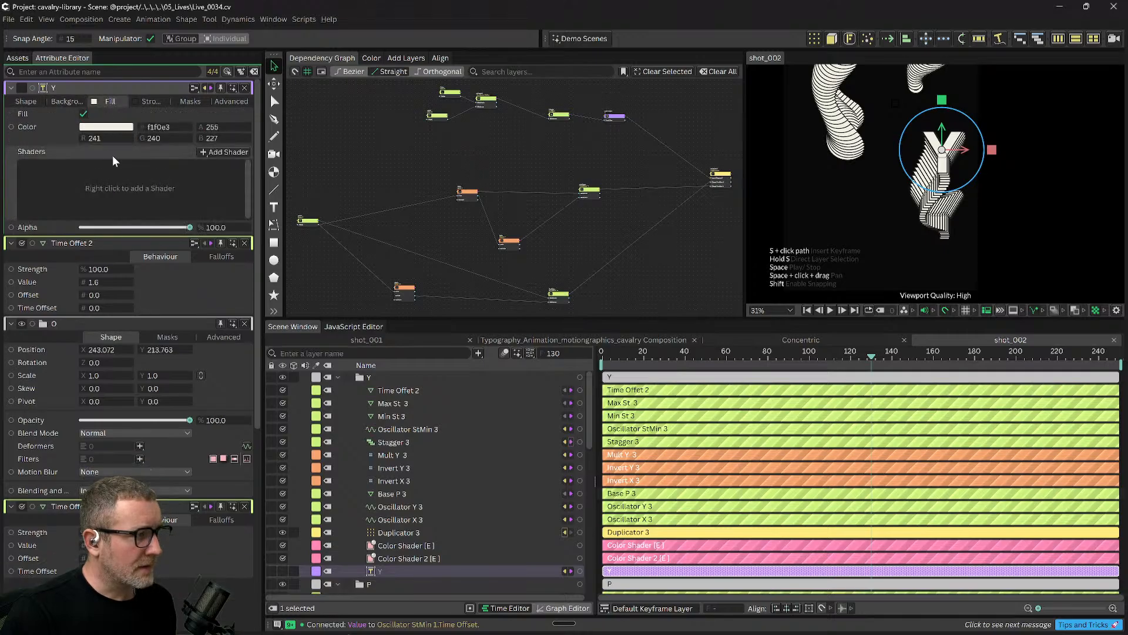
{"action": "left_click", "coordinate": [83, 114]}
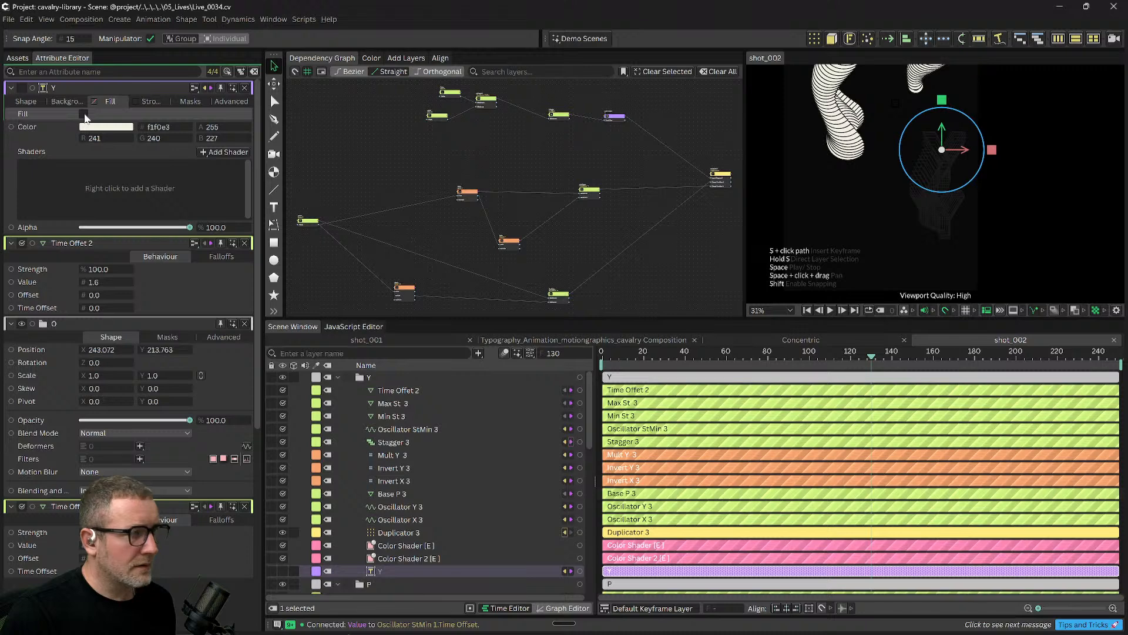
{"action": "left_click", "coordinate": [83, 114]}
{"action": "left_click", "coordinate": [150, 101]}
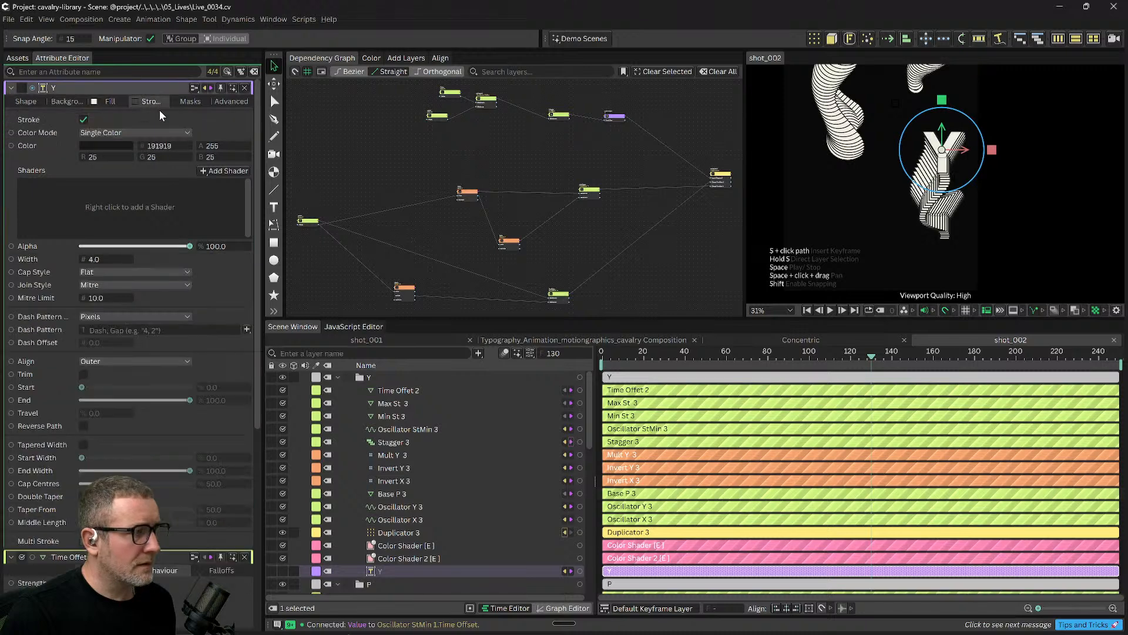
{"action": "left_click", "coordinate": [84, 119]}
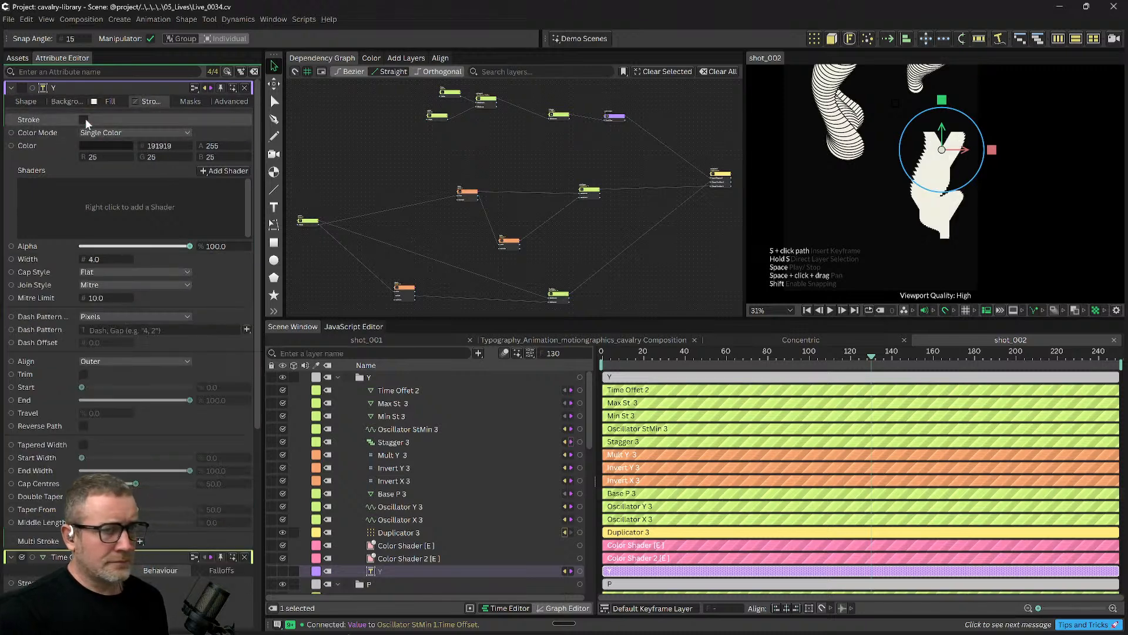
{"action": "left_click", "coordinate": [84, 119]}
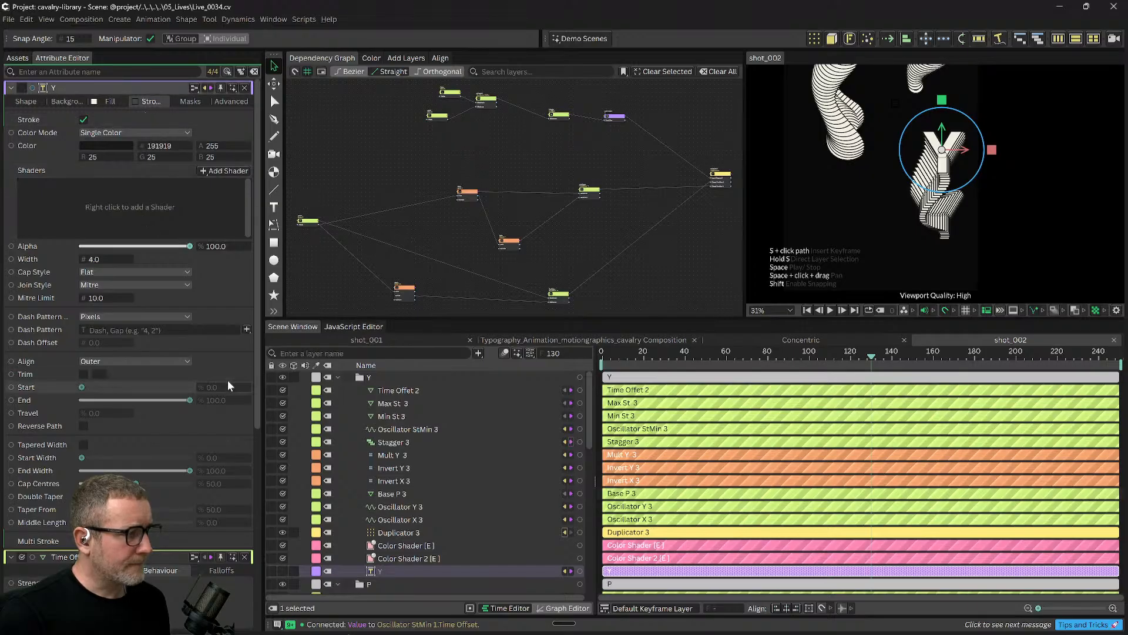
Set the Y shape's stroke alignment to Centre and check the letter at other frames of the animation.
{"action": "left_click", "coordinate": [152, 361]}
{"action": "left_click", "coordinate": [148, 337]}
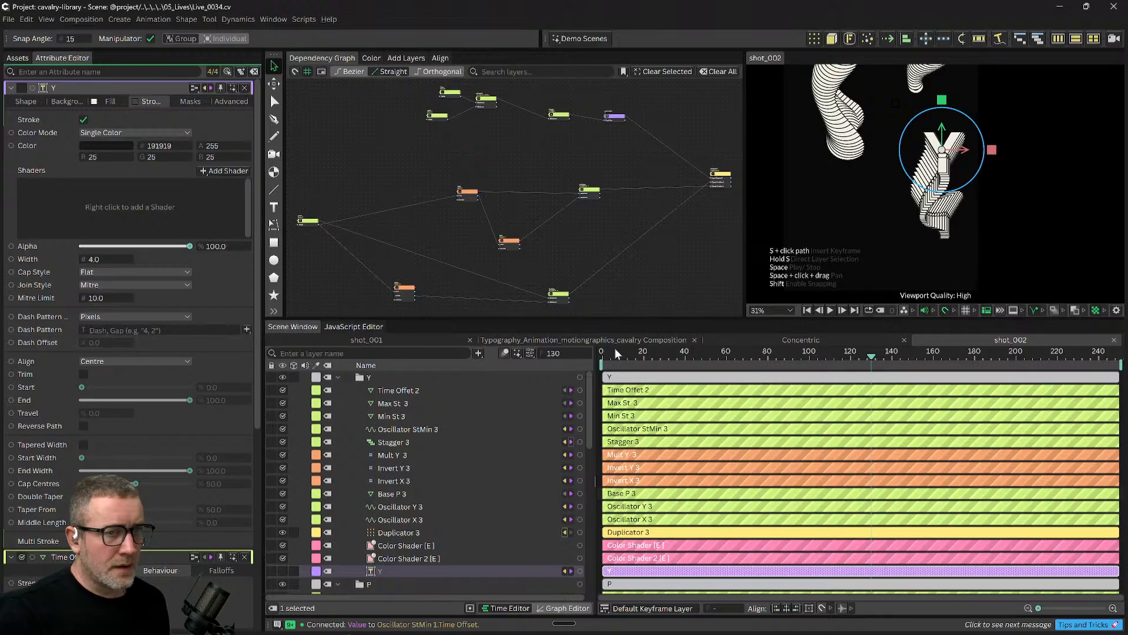
{"action": "left_click", "coordinate": [677, 355]}
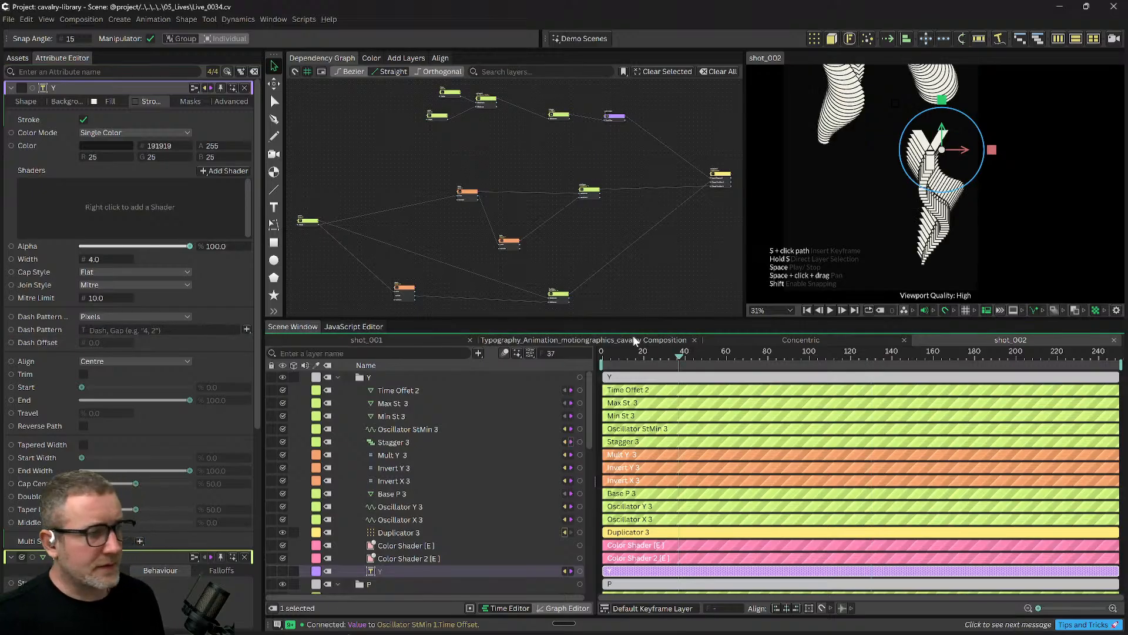
{"action": "left_click", "coordinate": [777, 355]}
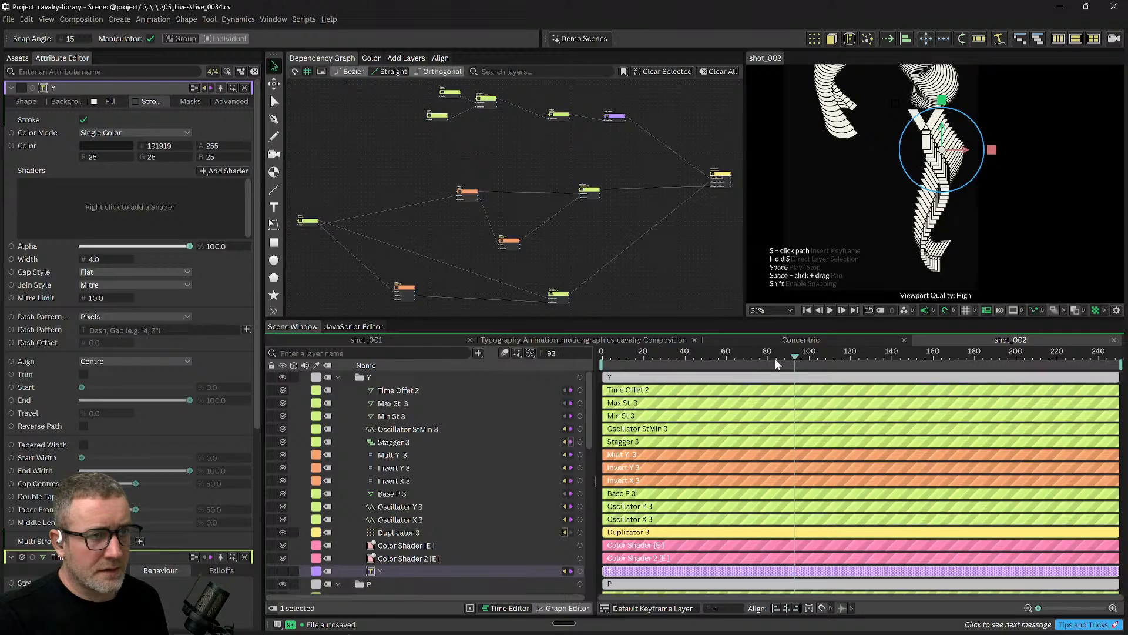
Collapse the Y group and move the P group beneath the letter C, to about X -223, Y -589.
{"action": "left_click", "coordinate": [352, 379]}
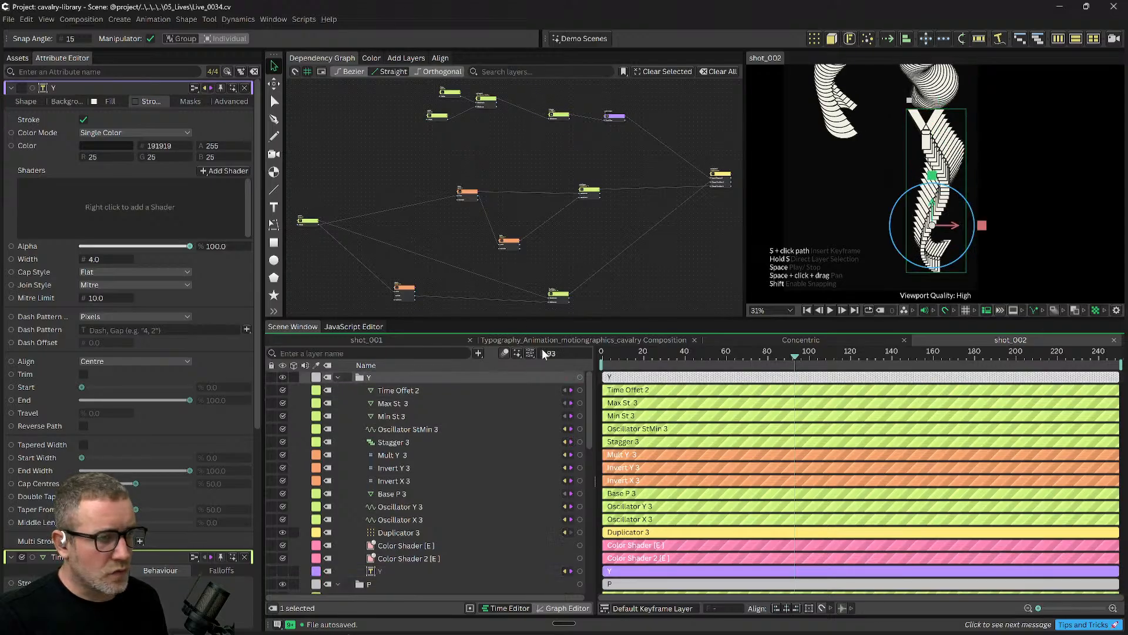
{"action": "left_click", "coordinate": [338, 377]}
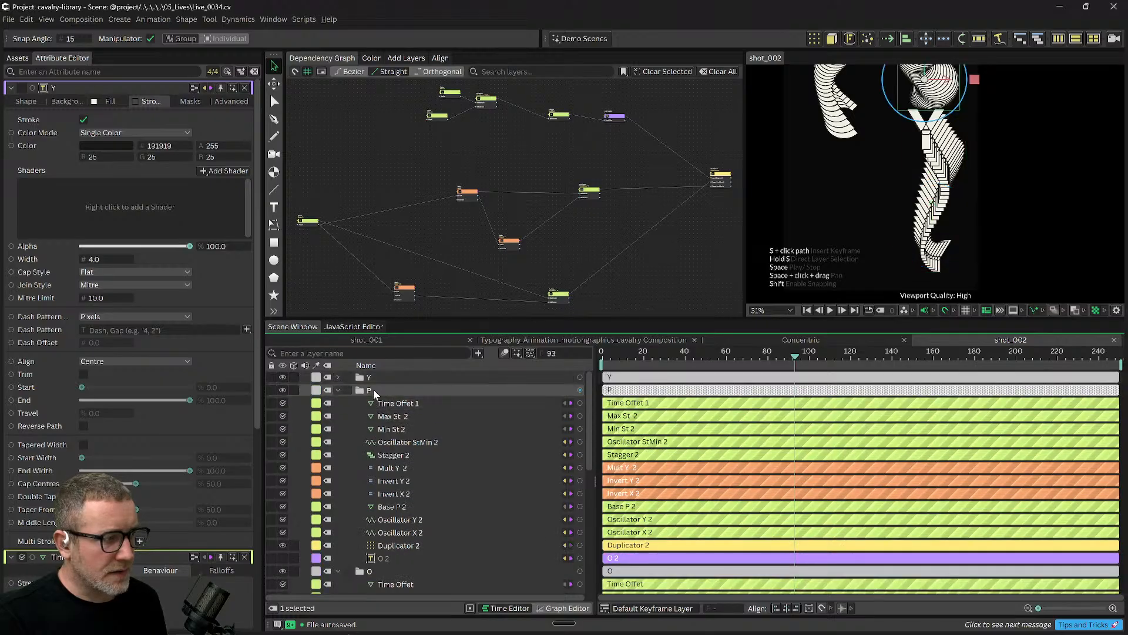
{"action": "left_click", "coordinate": [373, 389]}
{"action": "scroll", "coordinate": [976, 223], "scroll_direction": "down", "scroll_amount": 1}
{"action": "left_click_drag", "start_coordinate": [927, 95], "coordinate": [865, 217]}
{"action": "scroll", "coordinate": [936, 208], "scroll_direction": "down", "scroll_amount": 3}
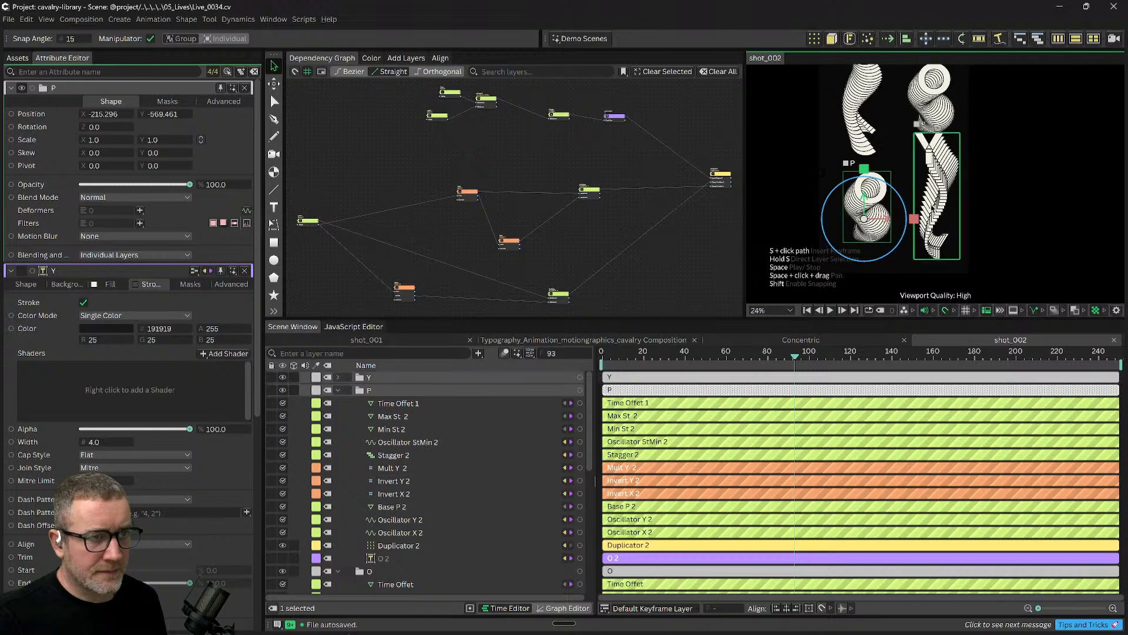
{"action": "left_click_drag", "start_coordinate": [980, 196], "coordinate": [971, 253]}
{"action": "left_click_drag", "start_coordinate": [877, 262], "coordinate": [875, 264]}
{"action": "scroll", "coordinate": [876, 264], "scroll_direction": "up", "scroll_amount": 2}
{"action": "left_click_drag", "start_coordinate": [997, 216], "coordinate": [1013, 141]}
{"action": "scroll", "coordinate": [899, 174], "scroll_direction": "up", "scroll_amount": 2}
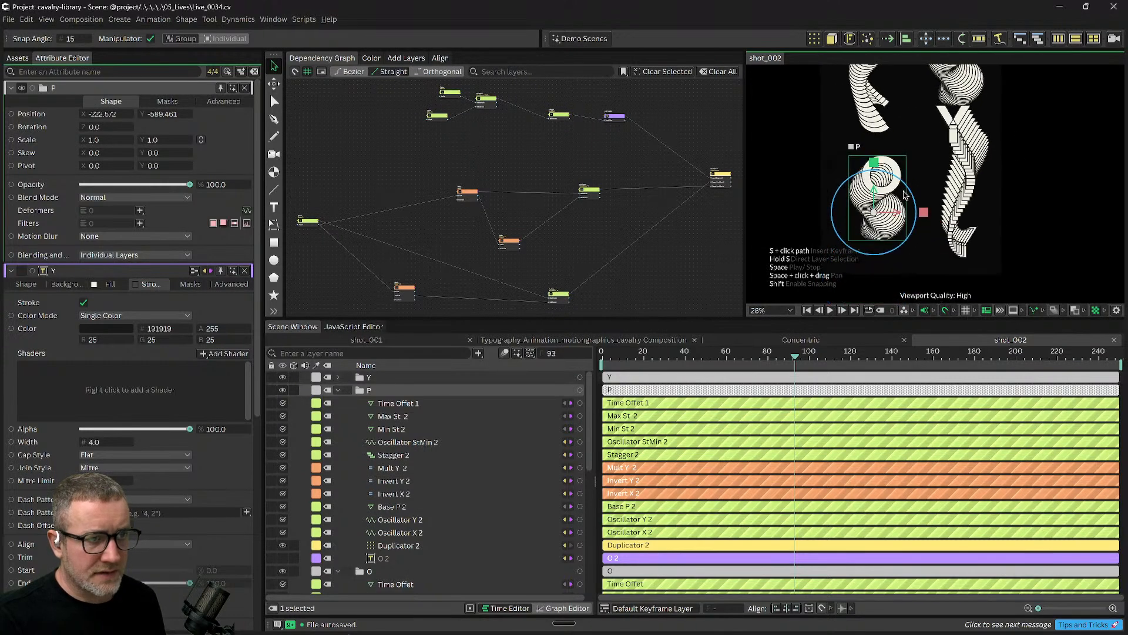
Change the text string of the P group's O 2 layer to P.
{"action": "left_click", "coordinate": [387, 557]}
{"action": "left_click_drag", "start_coordinate": [36, 270], "coordinate": [7, 273]}
{"action": "type", "text": "P"}
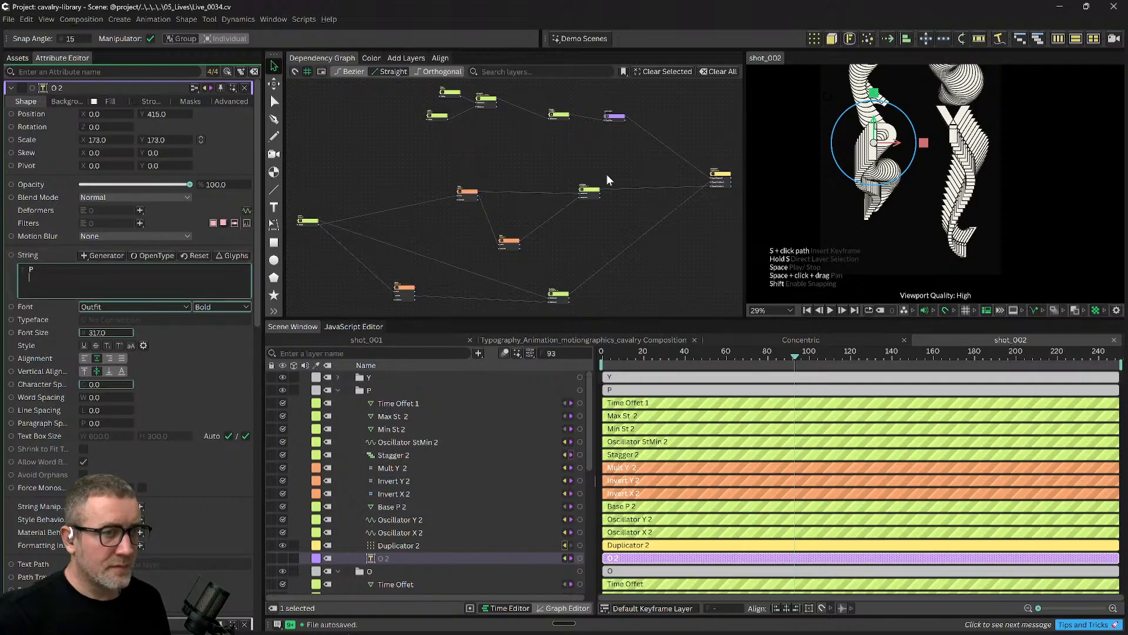
{"action": "scroll", "coordinate": [1067, 198], "scroll_direction": "down", "scroll_amount": 2}
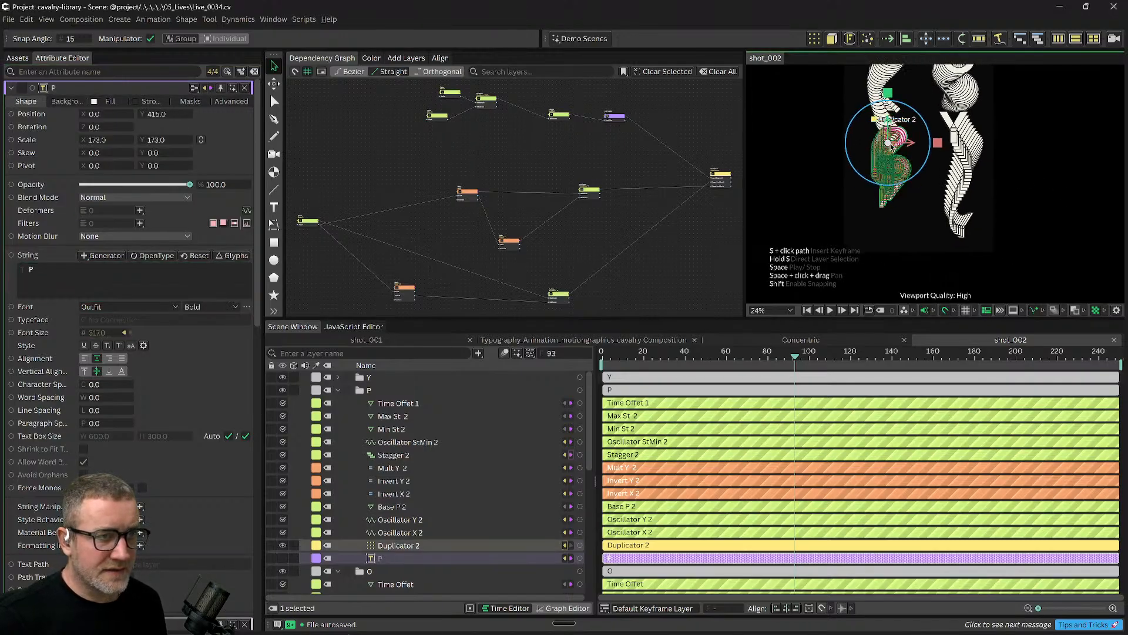
Undo the accidental selection changes and move the whole P group slightly further down beneath the C.
{"action": "key", "text": "ctrl+z"}
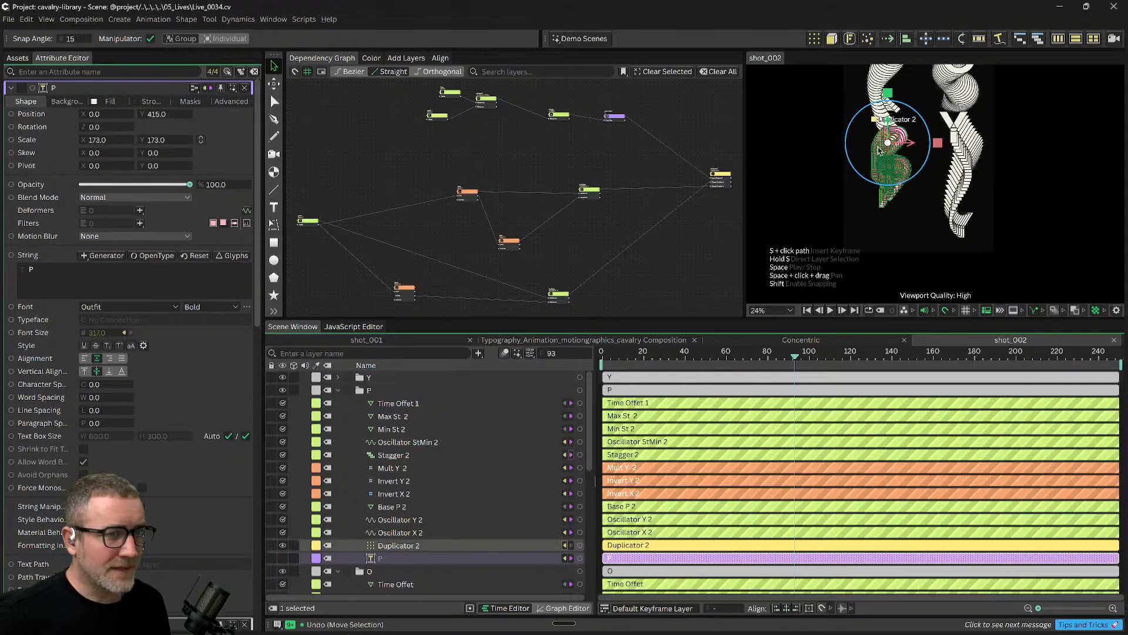
{"action": "left_click_drag", "start_coordinate": [890, 141], "coordinate": [889, 151]}
{"action": "key", "text": "ctrl+z"}
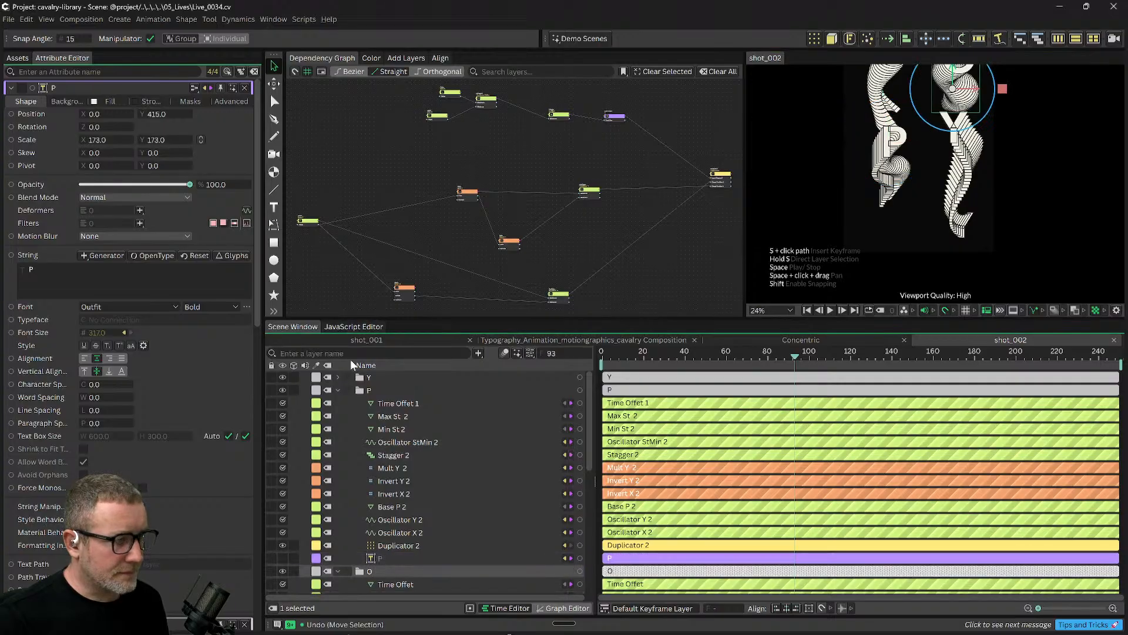
{"action": "left_click", "coordinate": [369, 390]}
{"action": "left_click_drag", "start_coordinate": [887, 202], "coordinate": [888, 217]}
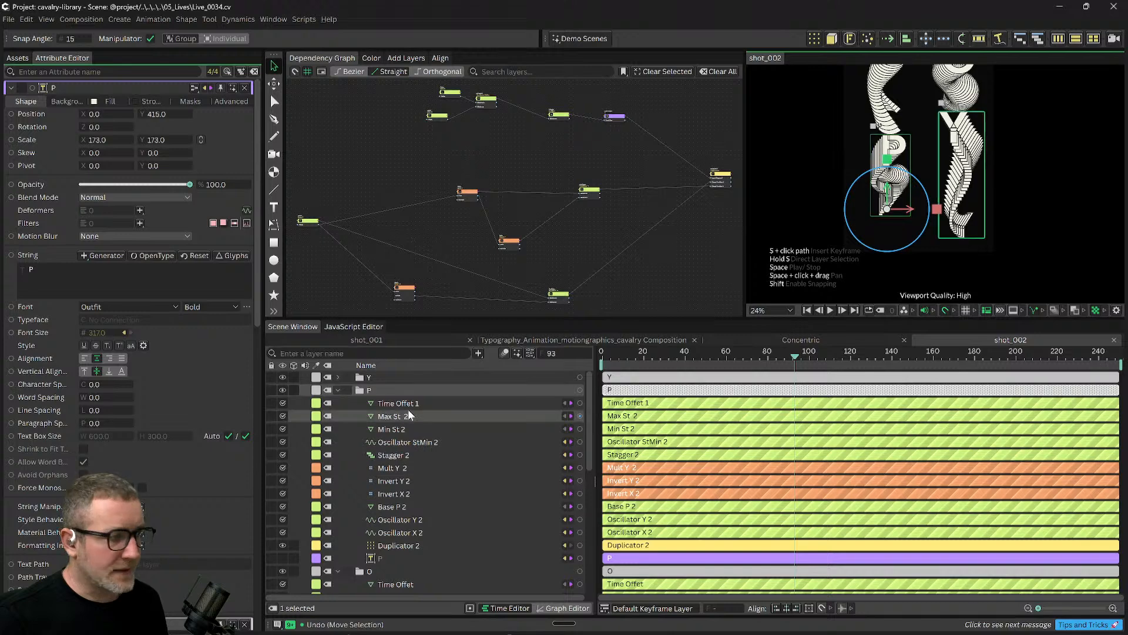
{"action": "left_click", "coordinate": [372, 387]}
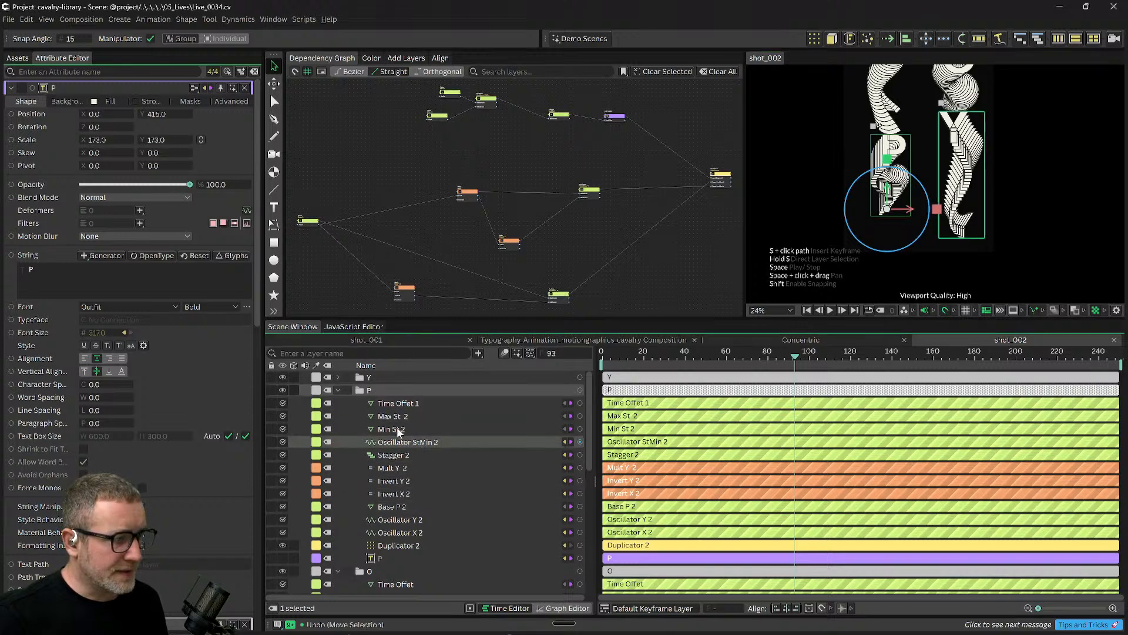
Set the P group's Time Offset 1 value to 1.5 after trying .42, and play the animation from near the start.
{"action": "left_click", "coordinate": [404, 403]}
{"action": "scroll", "coordinate": [846, 191], "scroll_direction": "down", "scroll_amount": 3}
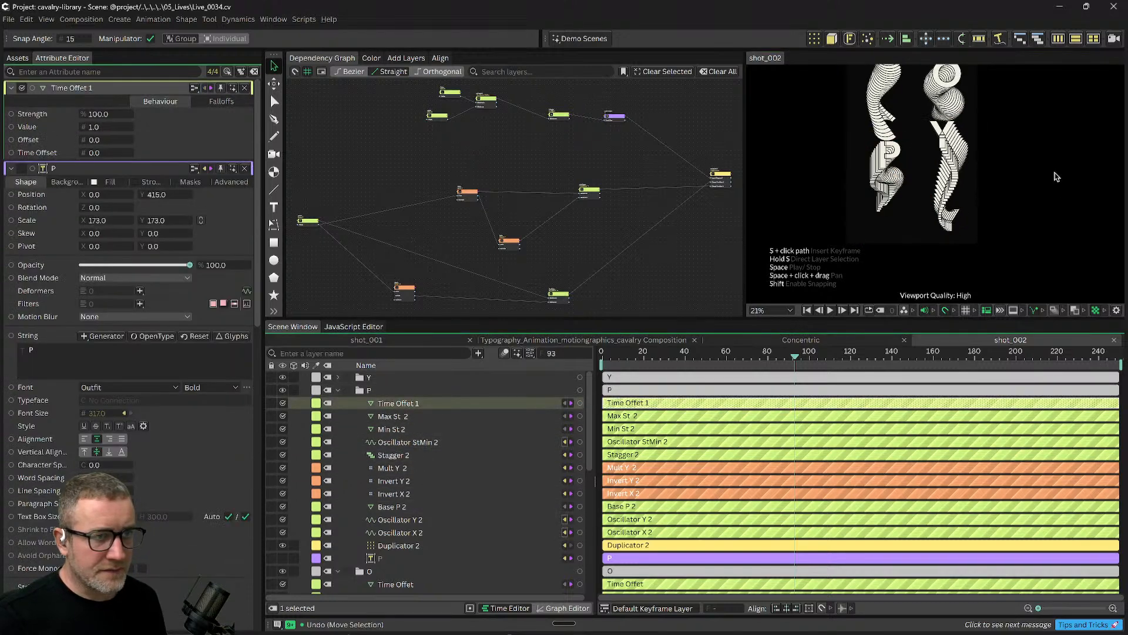
{"action": "left_click_drag", "start_coordinate": [1047, 202], "coordinate": [1024, 231]}
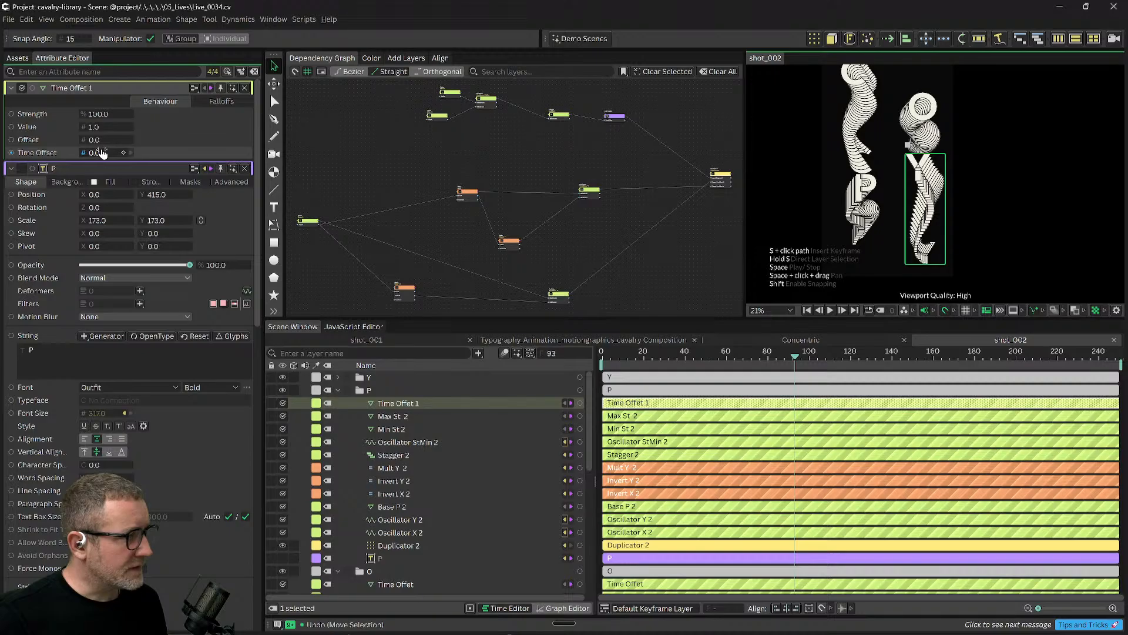
{"action": "left_click", "coordinate": [121, 128]}
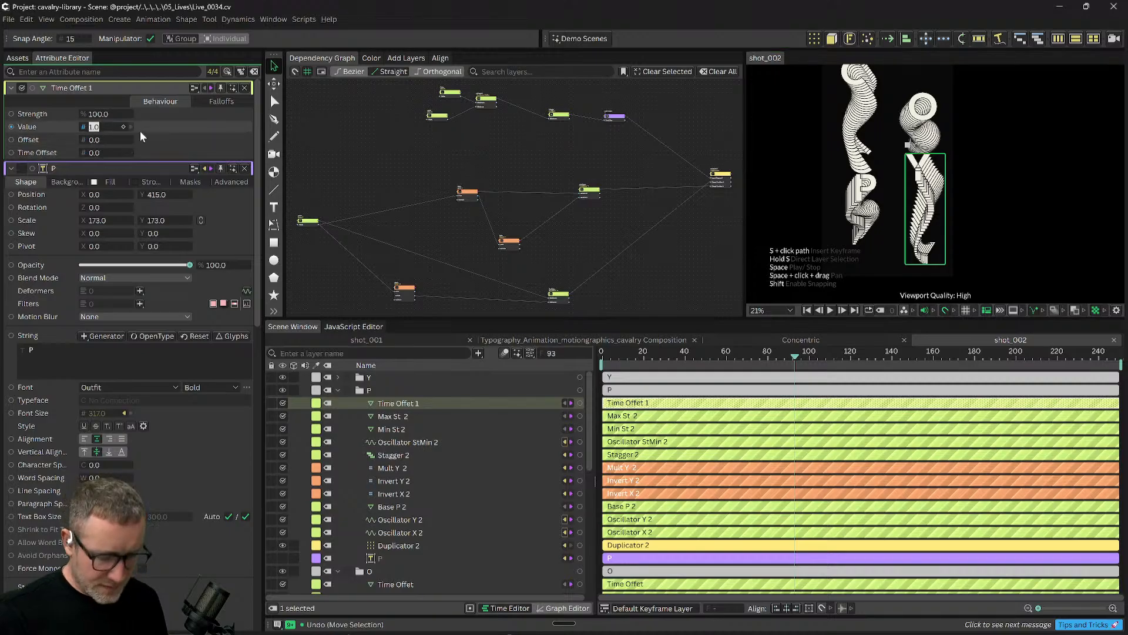
{"action": "type", "text": ".42"}
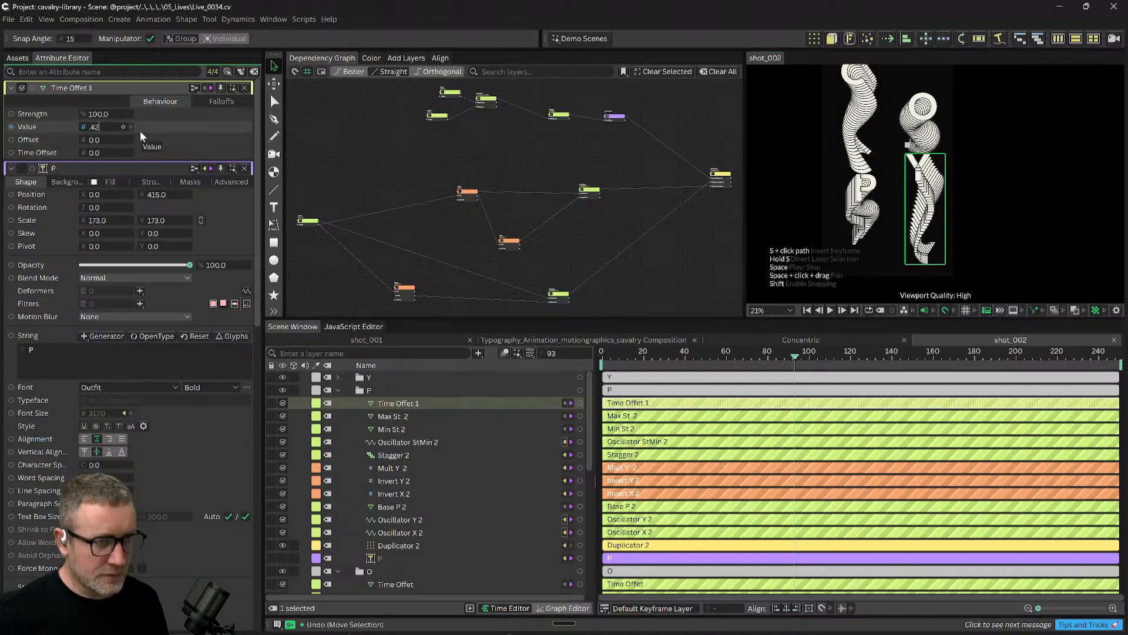
{"action": "key", "text": "Return"}
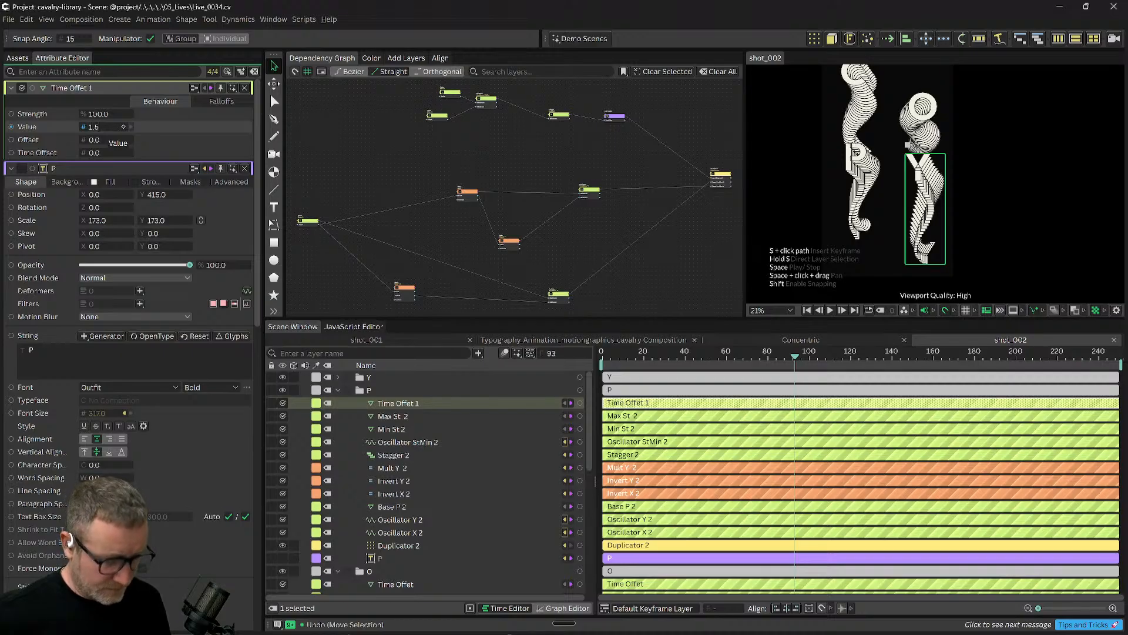
{"action": "key", "text": "Return"}
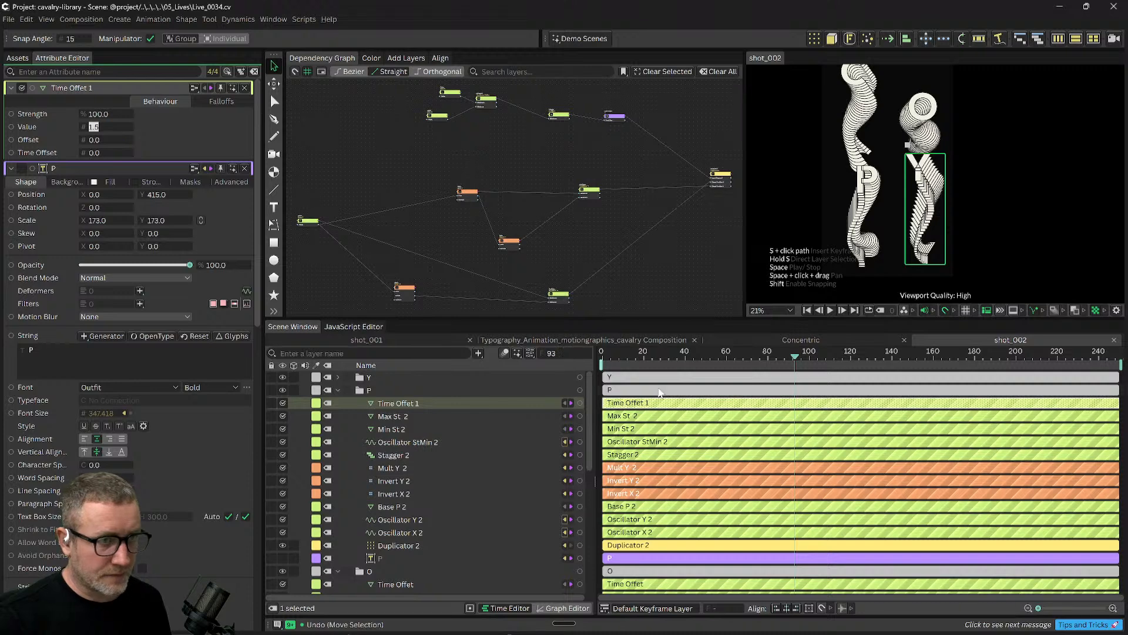
{"action": "left_click_drag", "start_coordinate": [665, 359], "coordinate": [610, 368]}
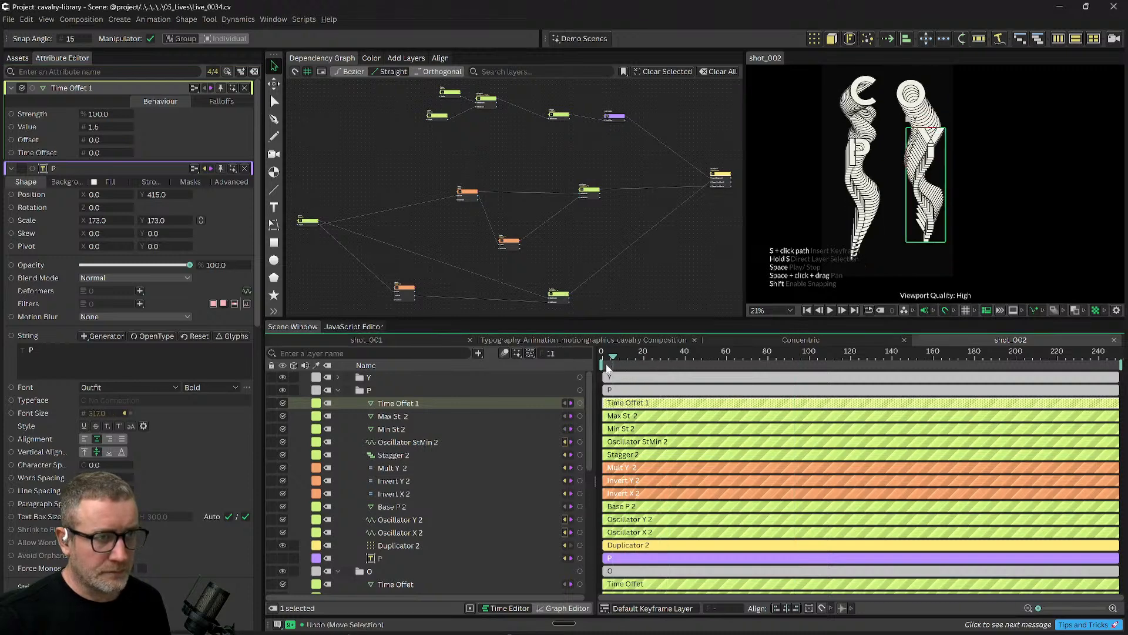
{"action": "key", "text": "space"}
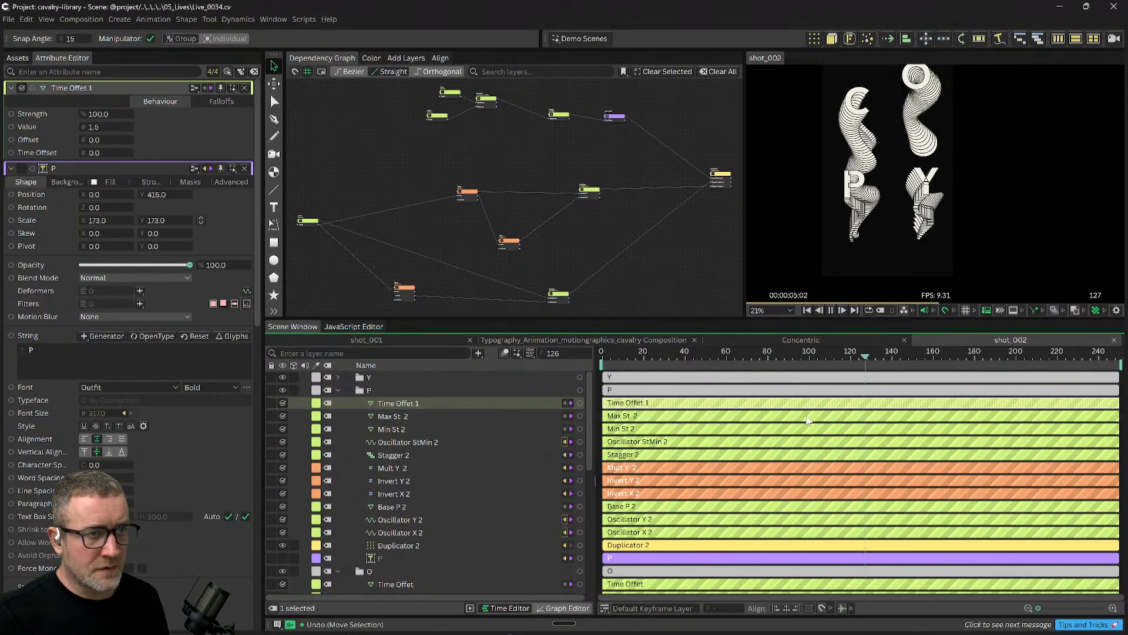
Play and scrub the shot_002 animation between the early frames and about frame 160 to check the letters' motion.
{"action": "left_click_drag", "start_coordinate": [793, 365], "coordinate": [813, 379]}
{"action": "key", "text": "space"}
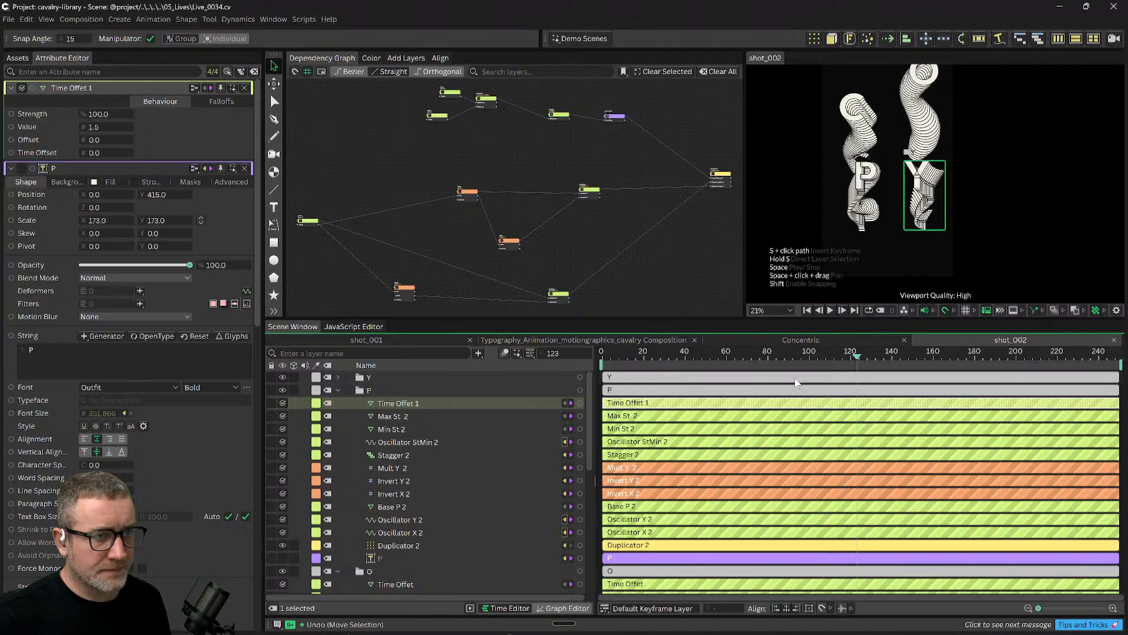
{"action": "left_click", "coordinate": [779, 357]}
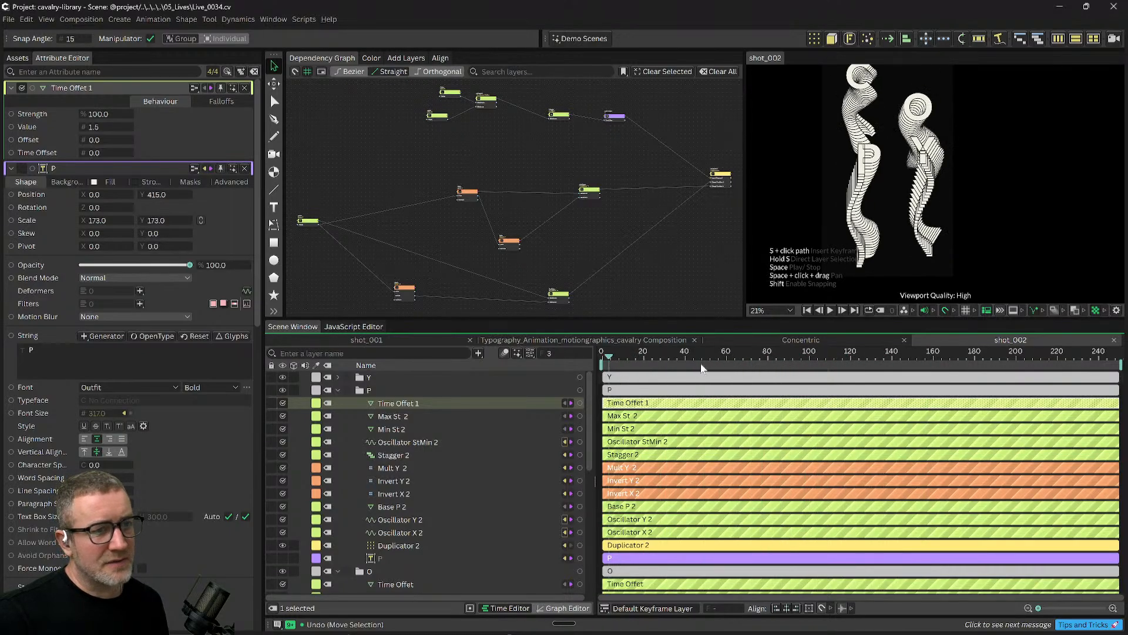
{"action": "key", "text": "space"}
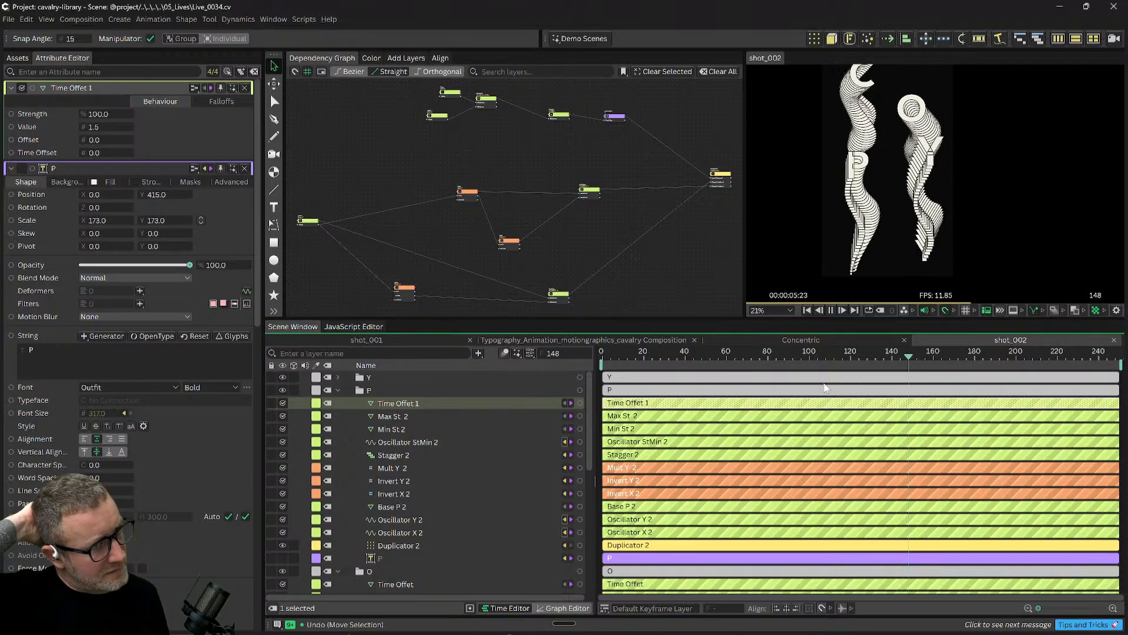
{"action": "key", "text": "space"}
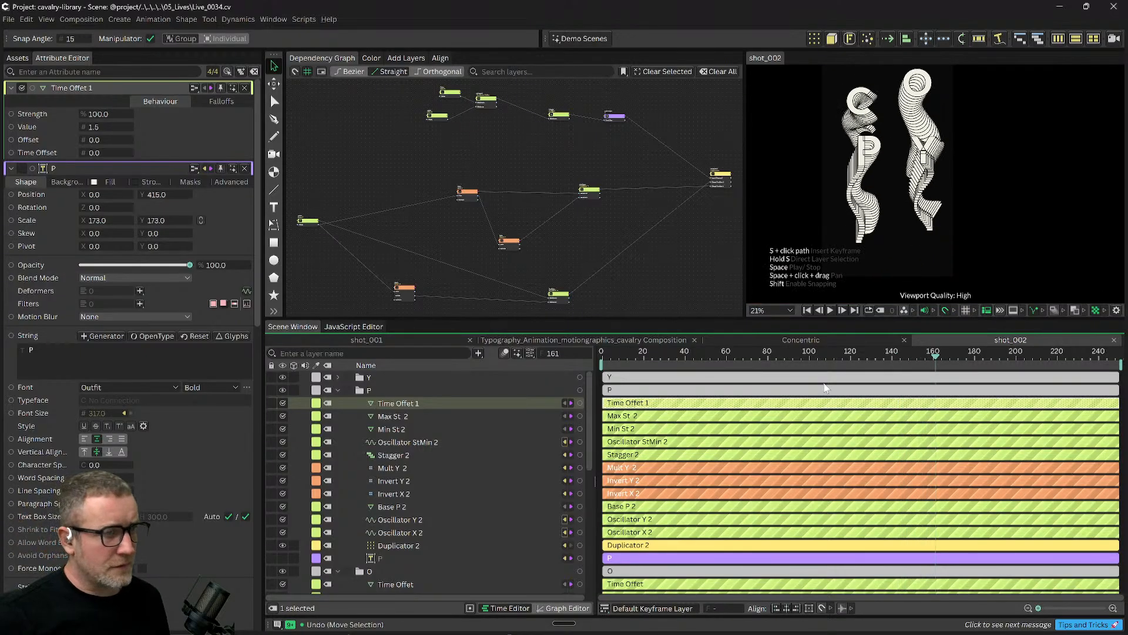
{"action": "left_click_drag", "start_coordinate": [823, 359], "coordinate": [859, 360]}
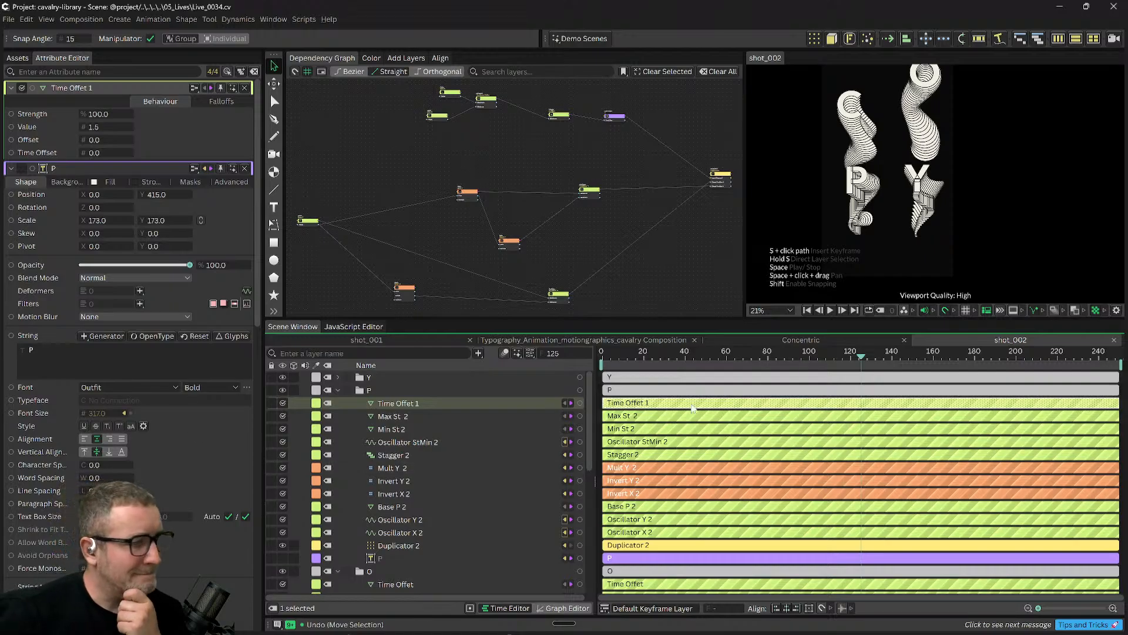
{"action": "left_click_drag", "start_coordinate": [766, 359], "coordinate": [696, 369]}
Examine the duplicated P up close at frame 44, along with the P text layer's Shape attributes.
{"action": "scroll", "coordinate": [891, 268], "scroll_direction": "up", "scroll_amount": 3}
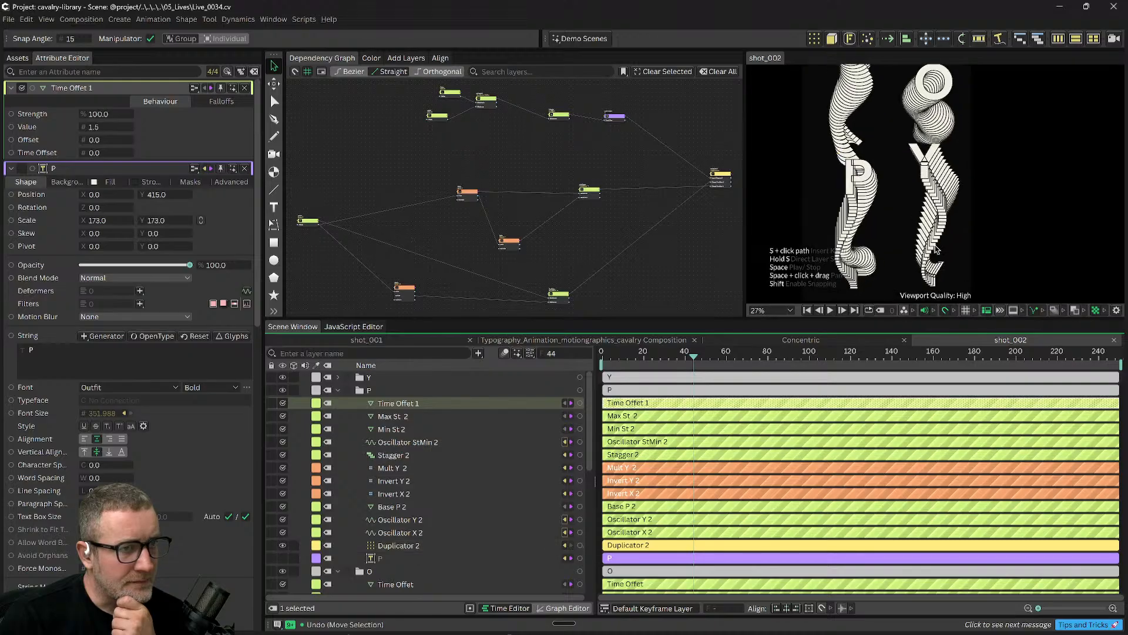
{"action": "scroll", "coordinate": [874, 196], "scroll_direction": "up", "scroll_amount": 6}
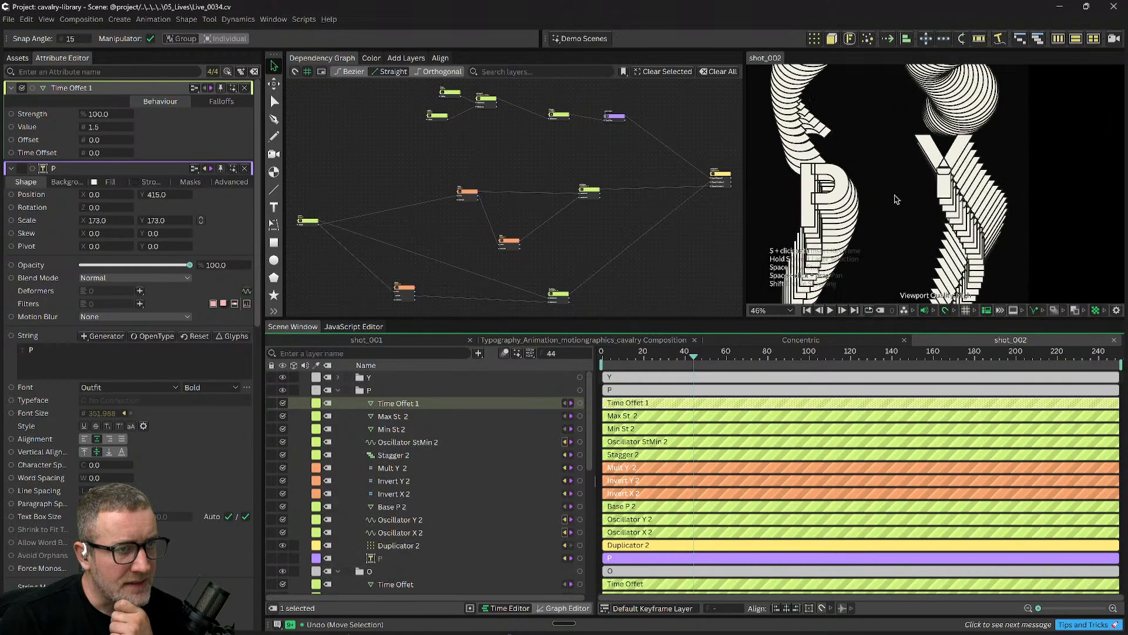
{"action": "scroll", "coordinate": [825, 198], "scroll_direction": "up", "scroll_amount": 5}
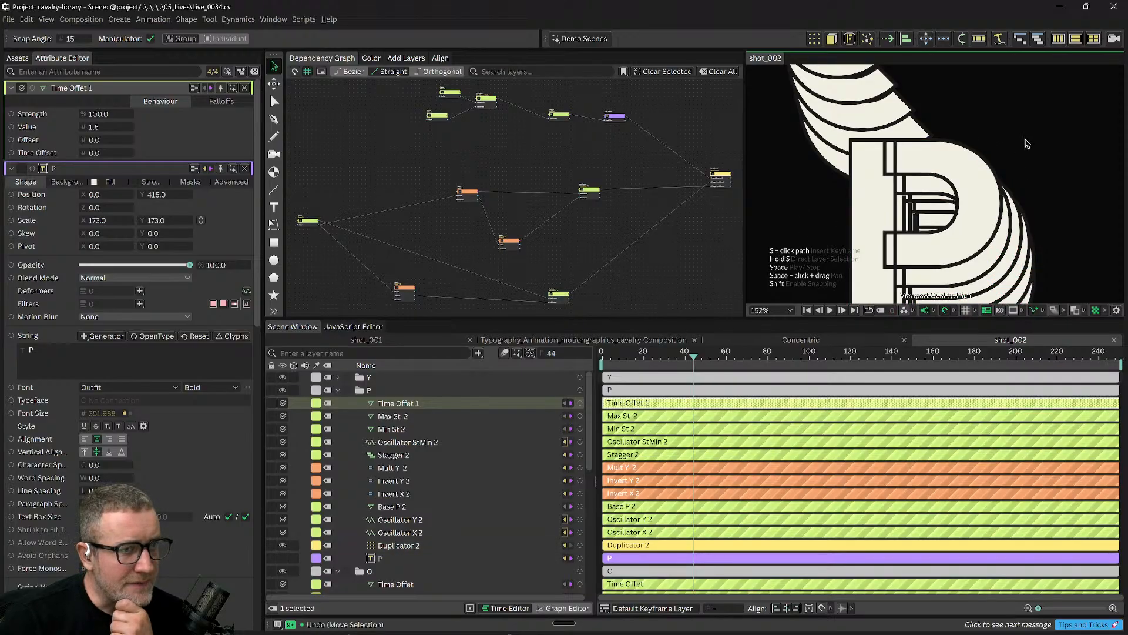
{"action": "scroll", "coordinate": [1011, 141], "scroll_direction": "down", "scroll_amount": 3}
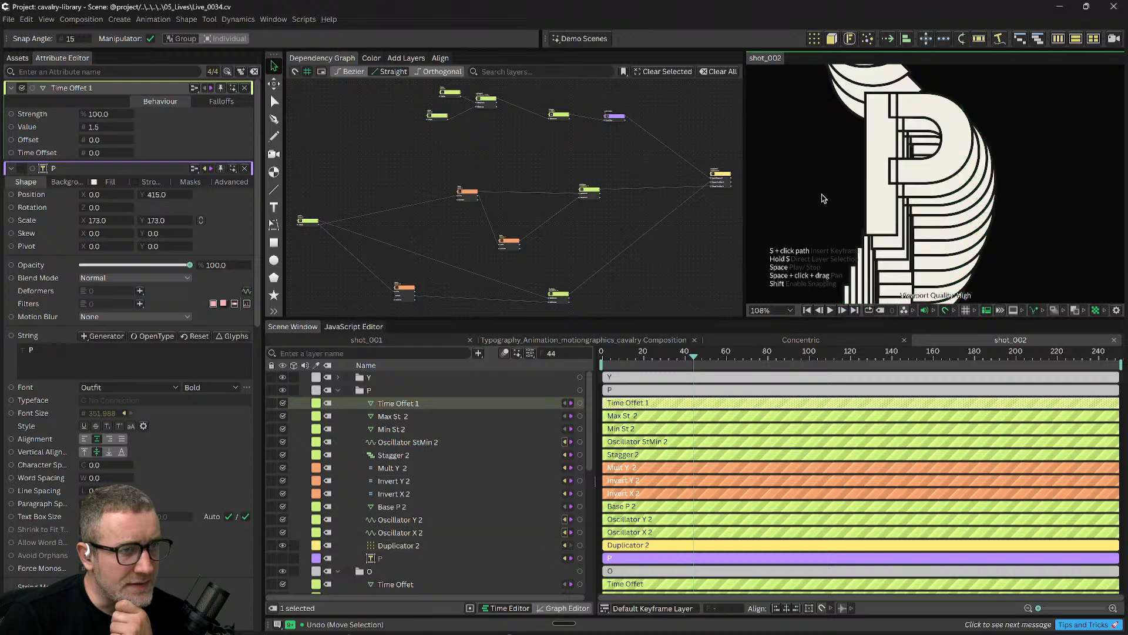
{"action": "left_click", "coordinate": [820, 221]}
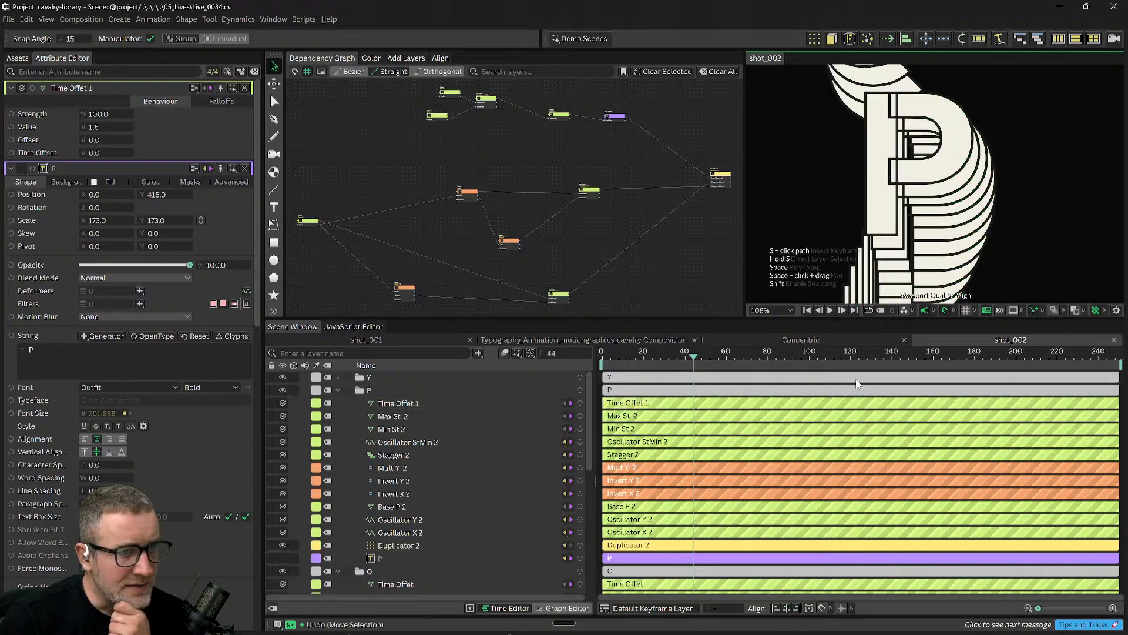
{"action": "left_click", "coordinate": [852, 390]}
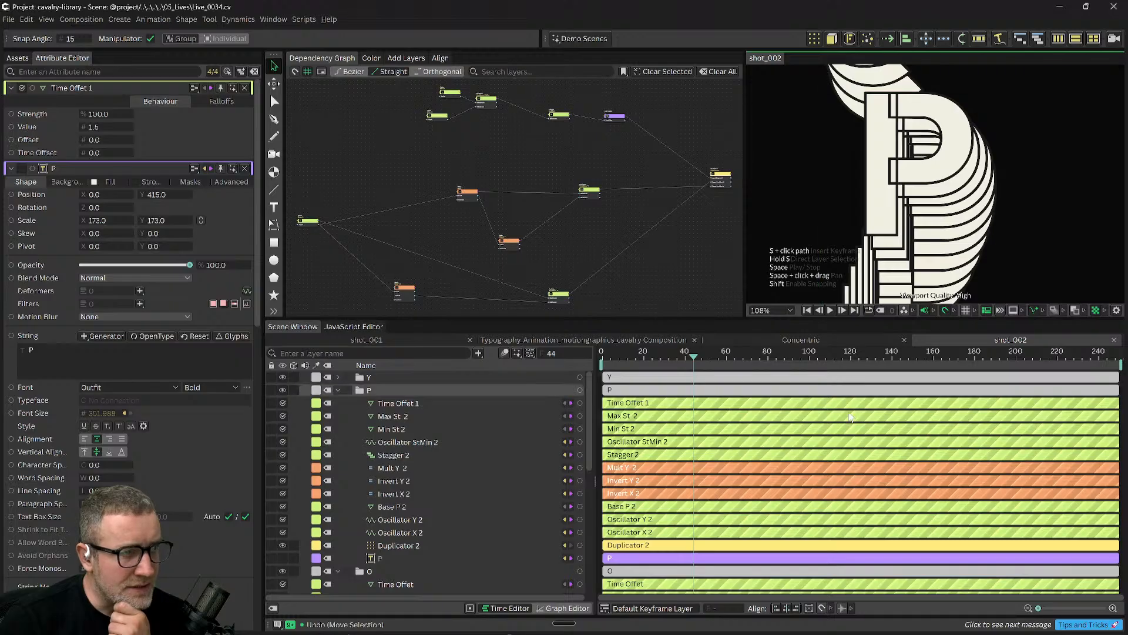
{"action": "left_click", "coordinate": [378, 557]}
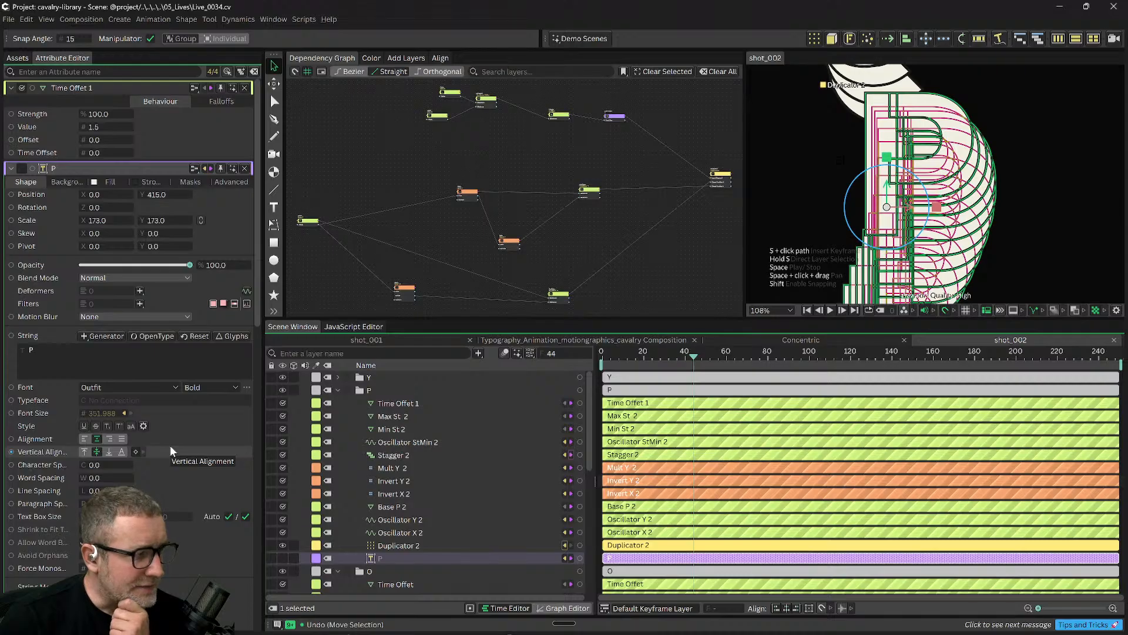
{"action": "scroll", "coordinate": [171, 451], "scroll_direction": "down", "scroll_amount": 2}
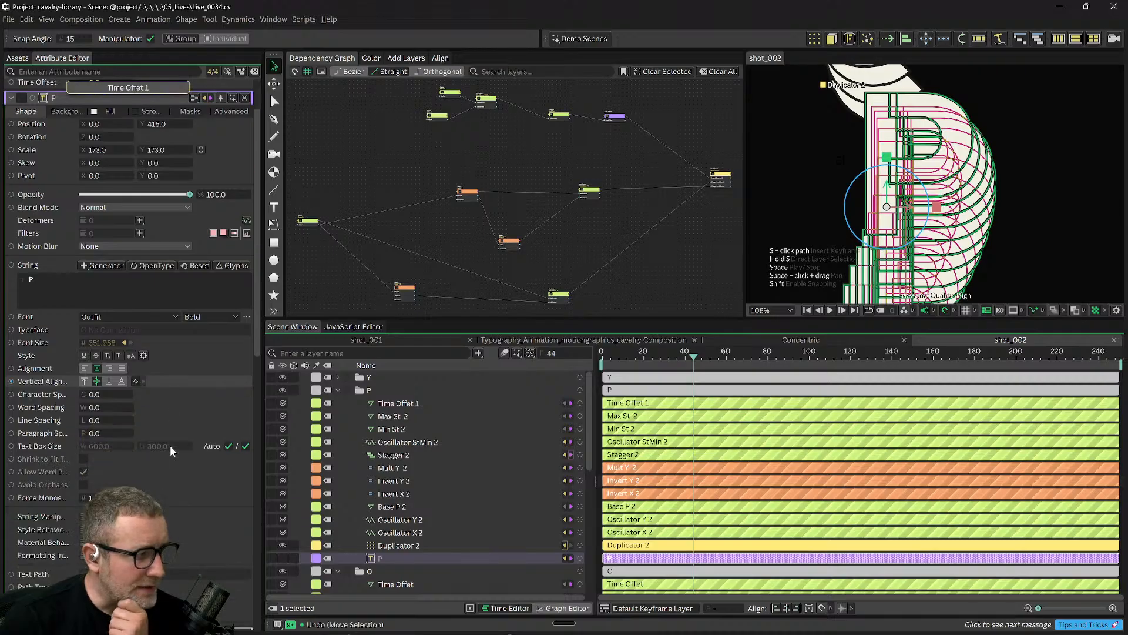
{"action": "scroll", "coordinate": [172, 445], "scroll_direction": "down", "scroll_amount": 2}
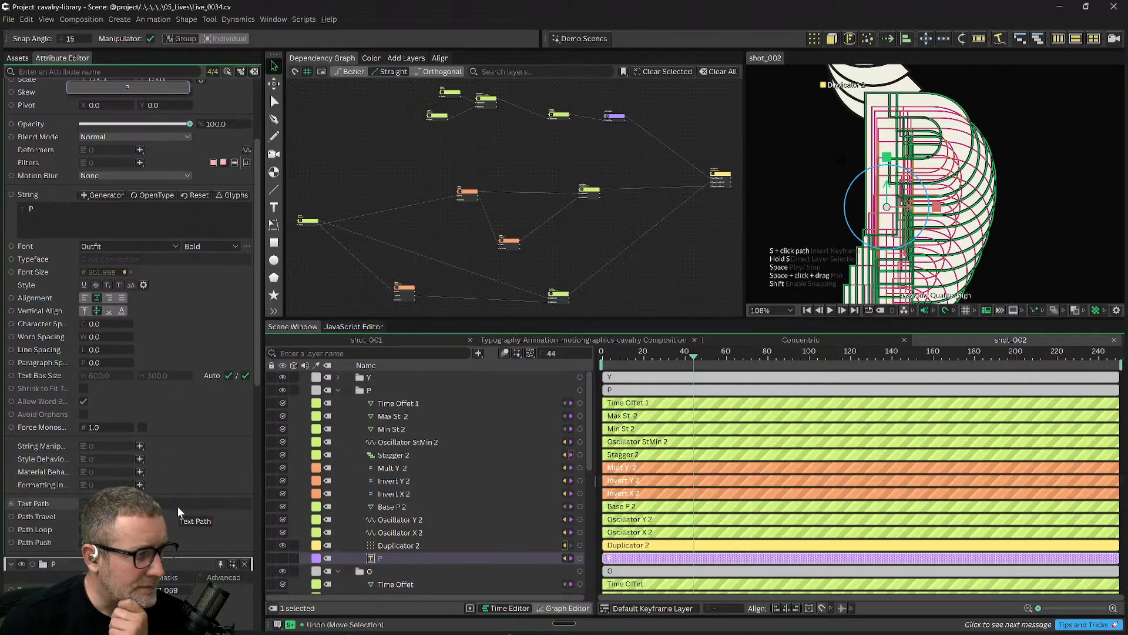
{"action": "scroll", "coordinate": [158, 350], "scroll_direction": "up", "scroll_amount": 4}
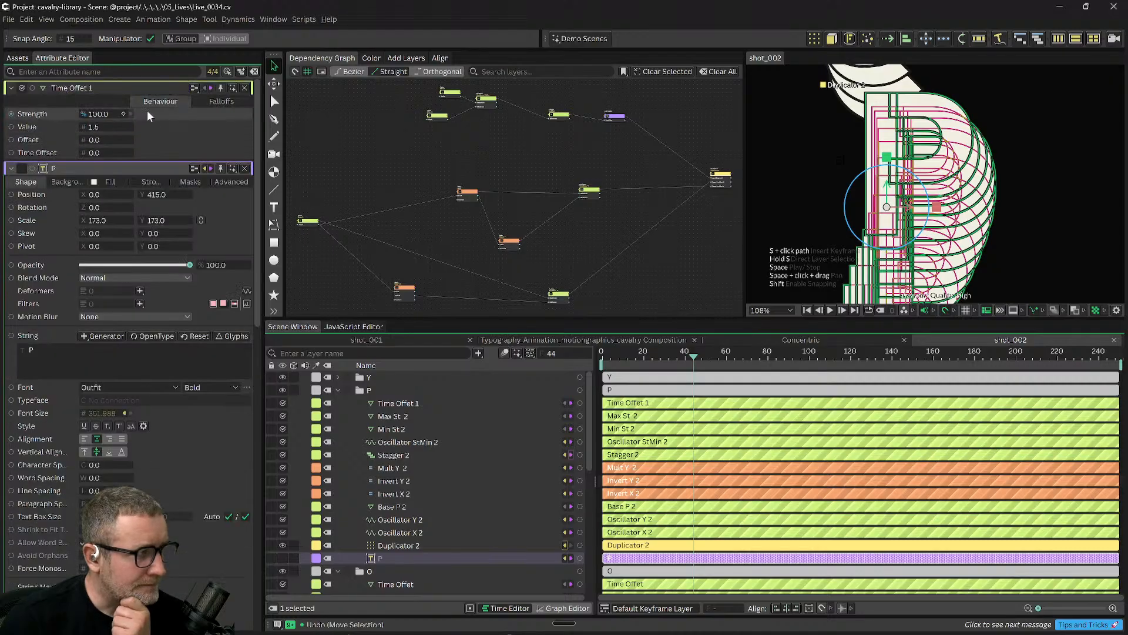
Try a Blend Shader on the P text layer's fill, remove it from the fill, and check the other shader types.
{"action": "left_click", "coordinate": [70, 182]}
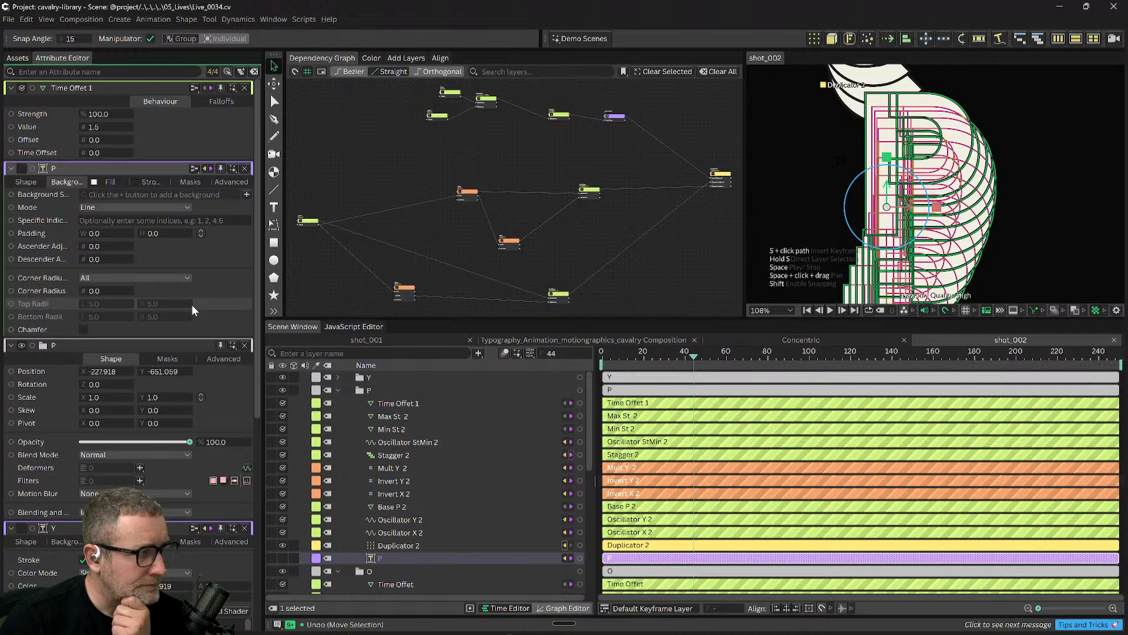
{"action": "left_click", "coordinate": [109, 182]}
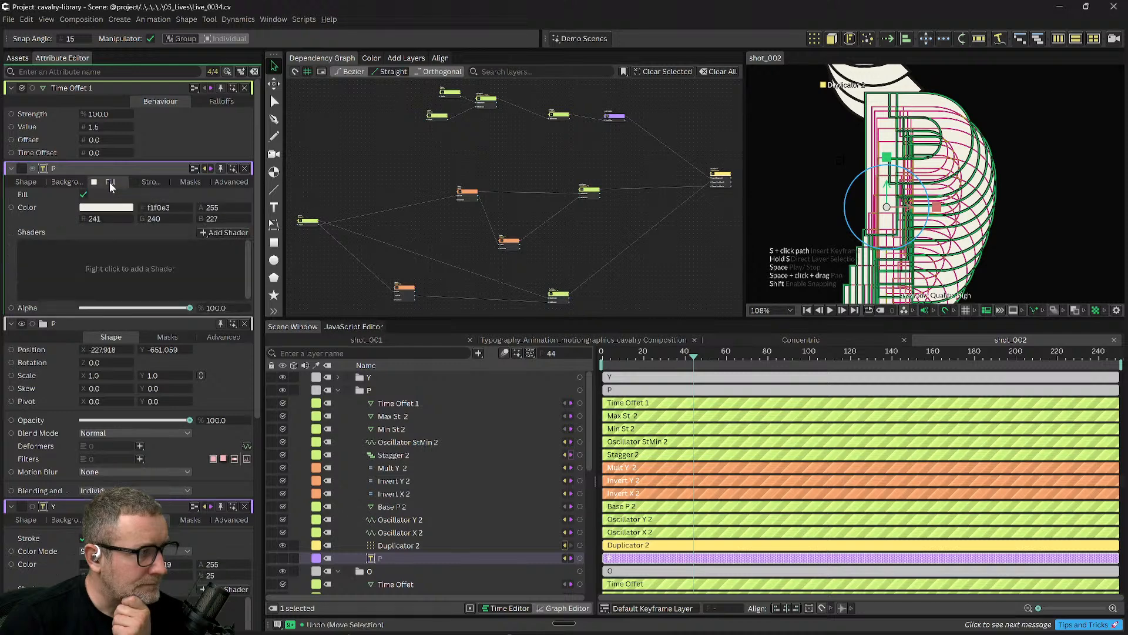
{"action": "left_click", "coordinate": [224, 233]}
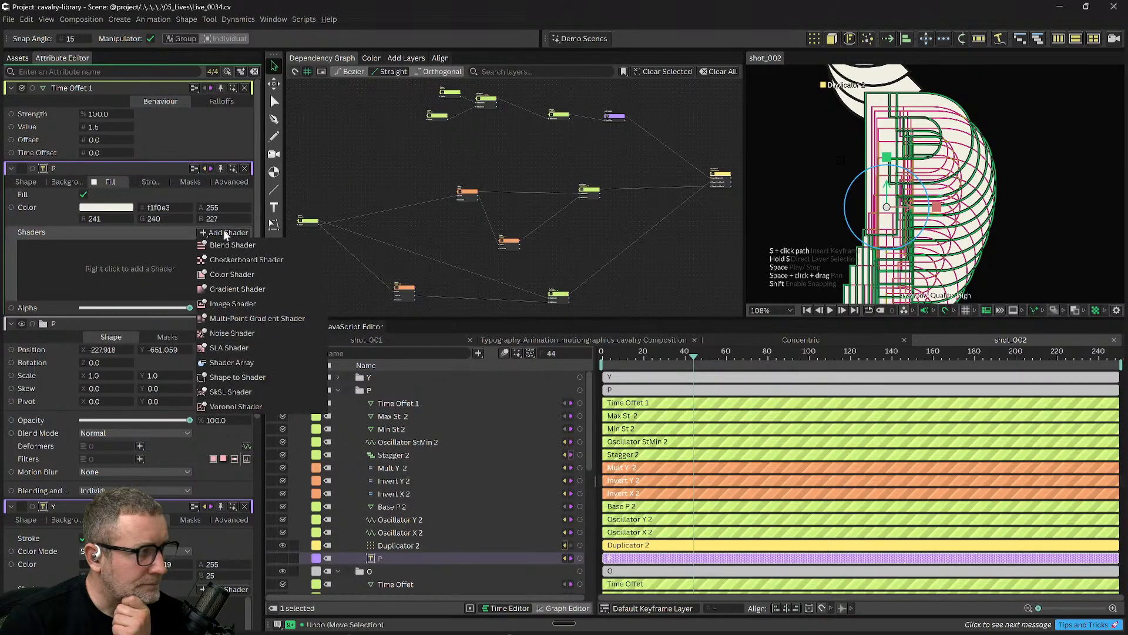
{"action": "left_click", "coordinate": [225, 239]}
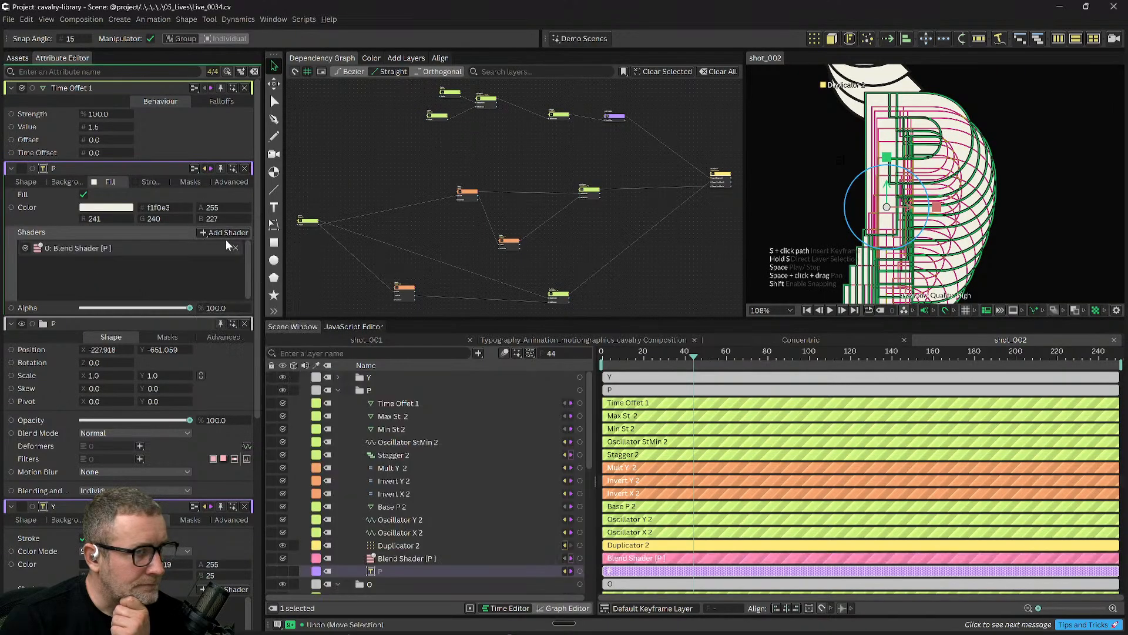
{"action": "left_click", "coordinate": [234, 248]}
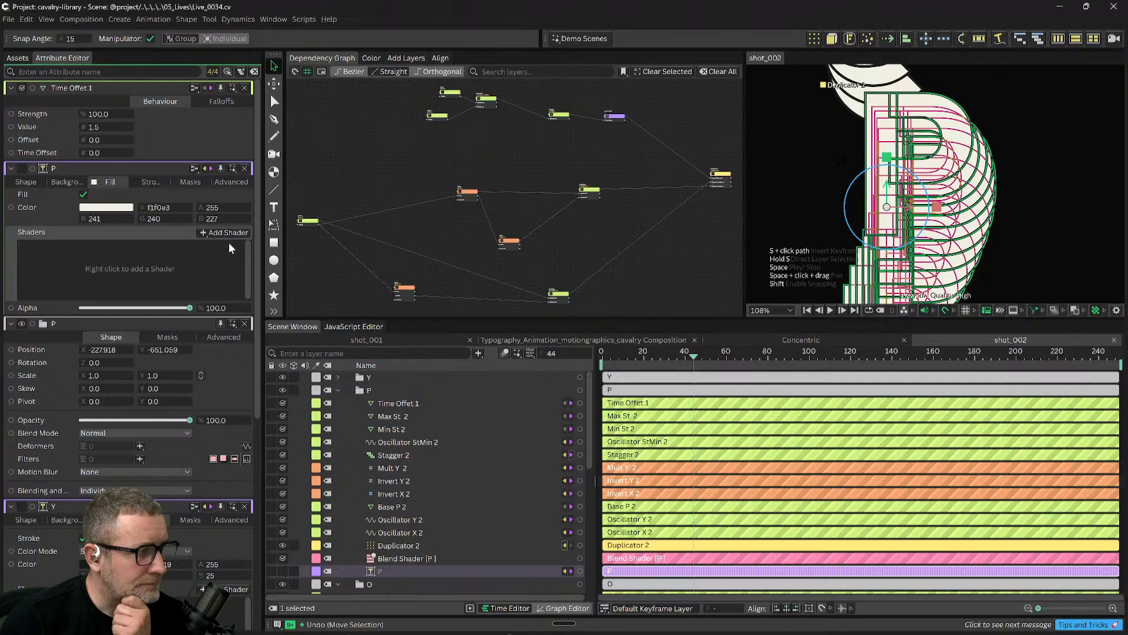
{"action": "left_click", "coordinate": [227, 232]}
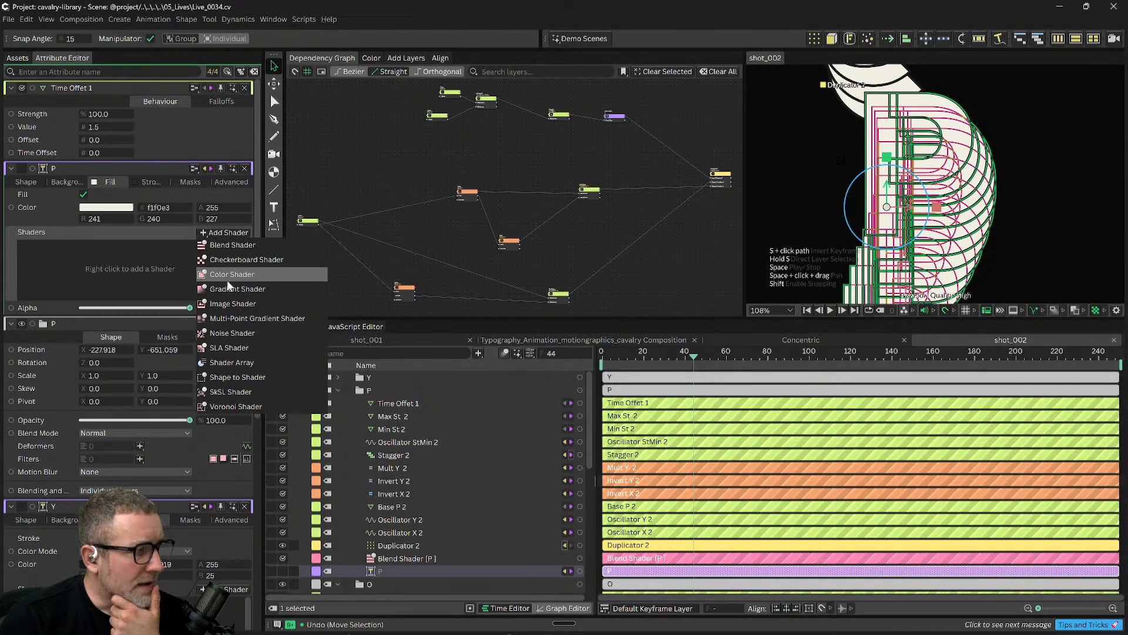
{"action": "left_click", "coordinate": [168, 283]}
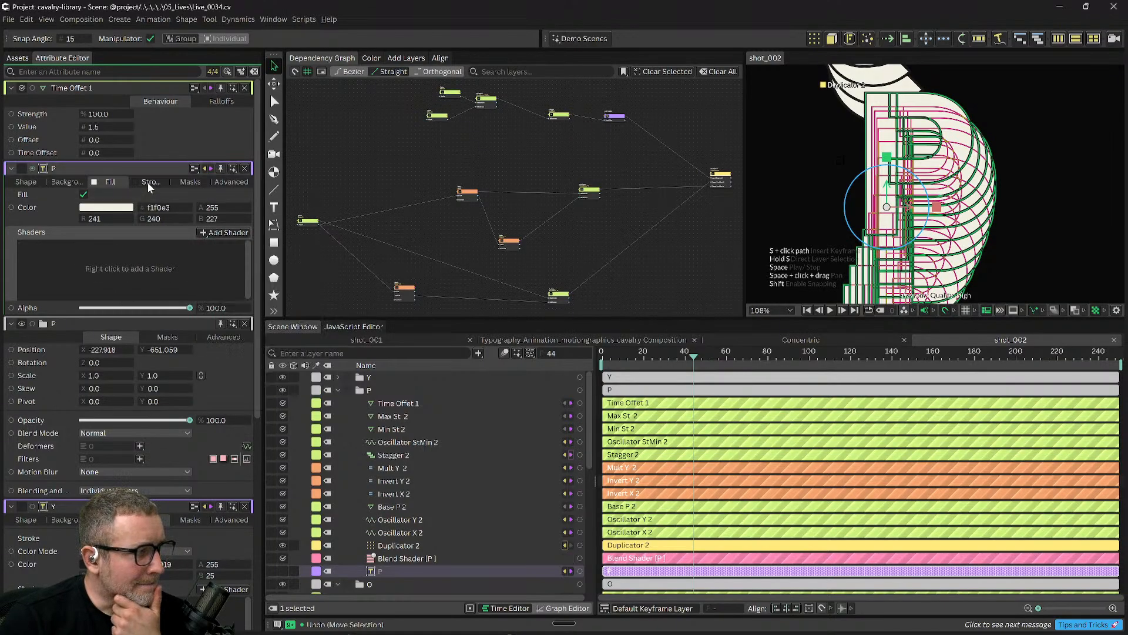
Review the stroke settings of the P and Y text layers and the Y layer's mask settings.
{"action": "left_click", "coordinate": [147, 182]}
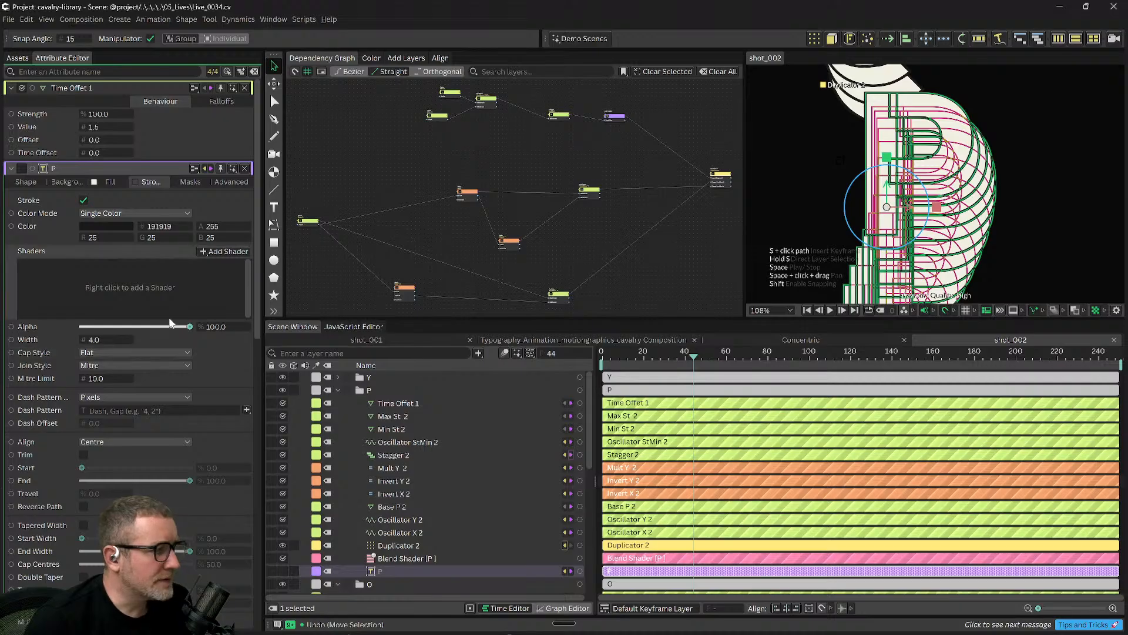
{"action": "mouse_move", "coordinate": [190, 326]}
{"action": "left_mouse_down"}
{"action": "mouse_move", "coordinate": [32, 332]}
{"action": "mouse_move", "coordinate": [422, 293]}
{"action": "left_mouse_up"}
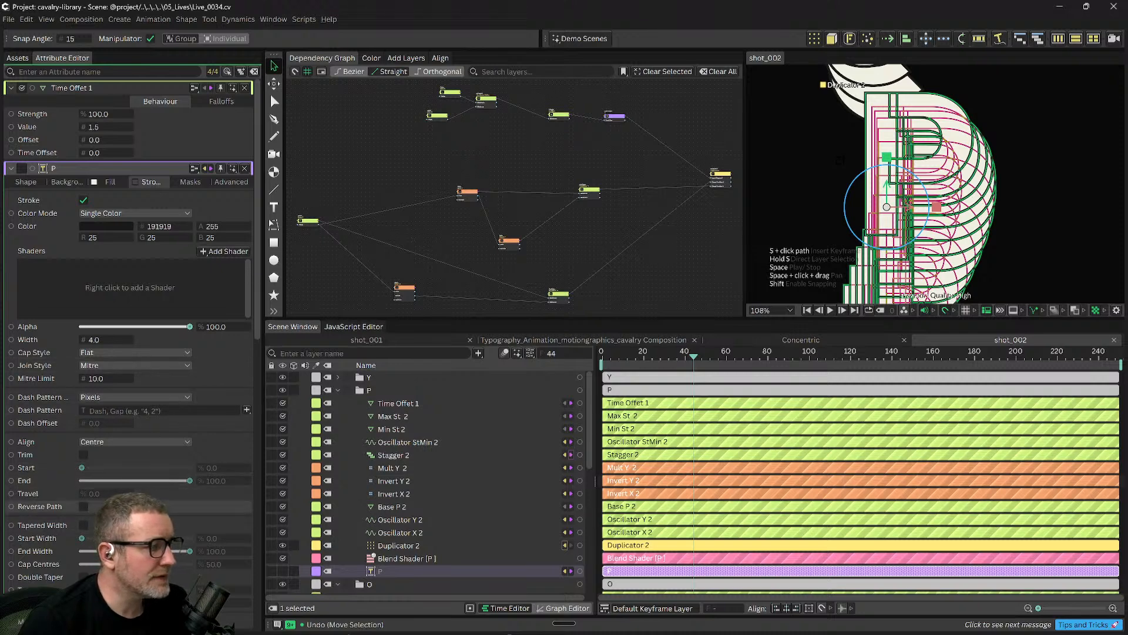
{"action": "scroll", "coordinate": [171, 538], "scroll_direction": "down", "scroll_amount": 1}
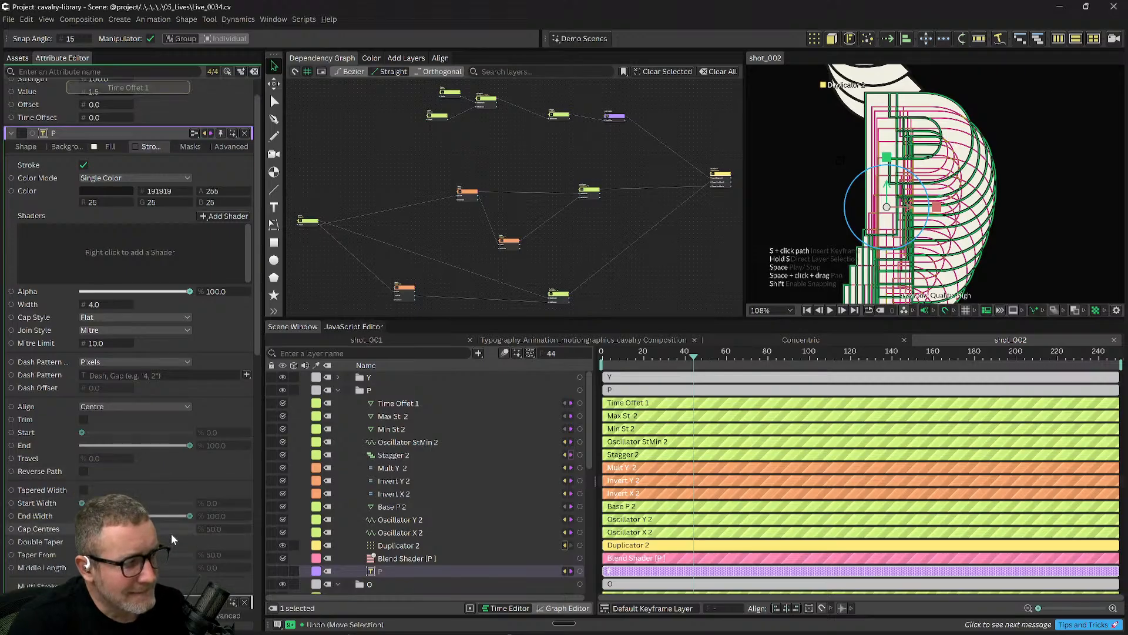
{"action": "scroll", "coordinate": [171, 533], "scroll_direction": "down", "scroll_amount": 1}
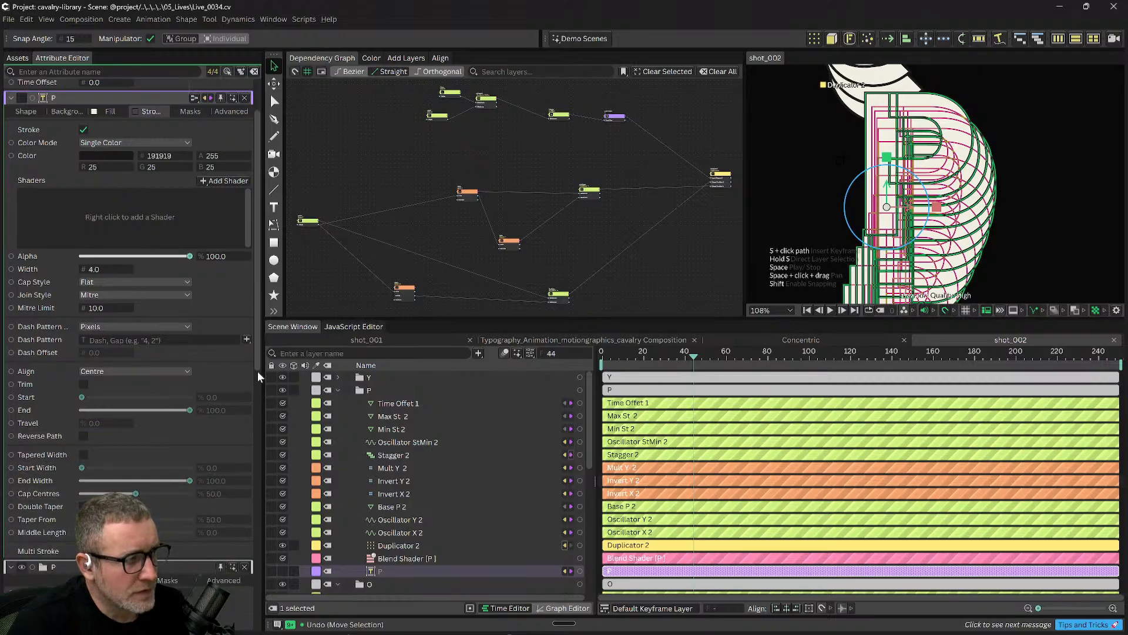
{"action": "scroll", "coordinate": [257, 372], "scroll_direction": "up", "scroll_amount": 3}
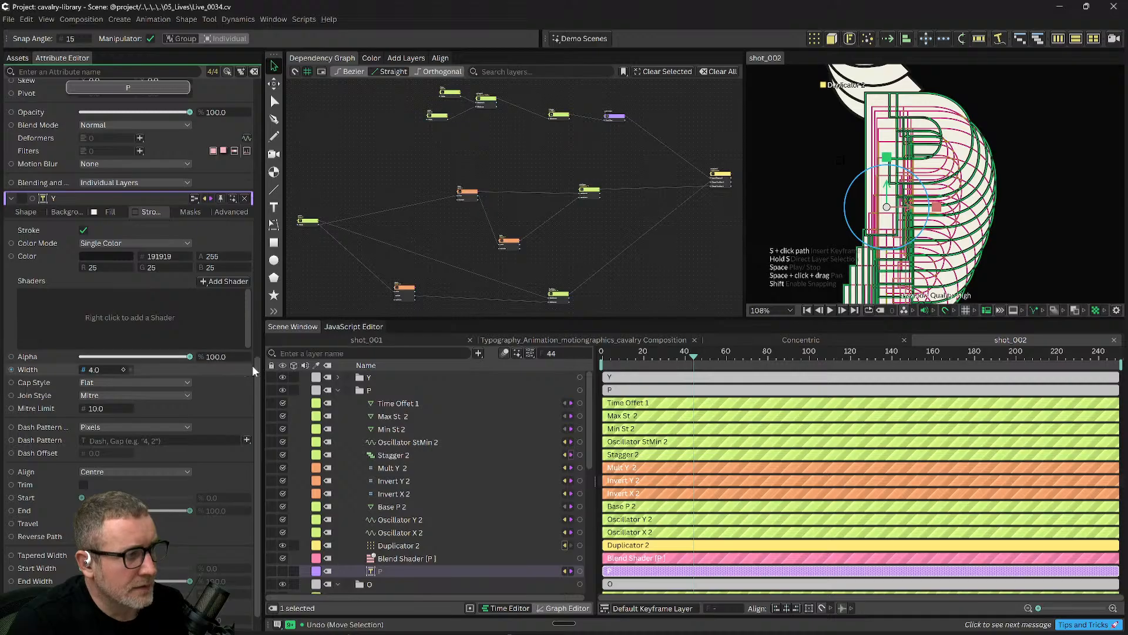
{"action": "scroll", "coordinate": [258, 386], "scroll_direction": "down", "scroll_amount": 1}
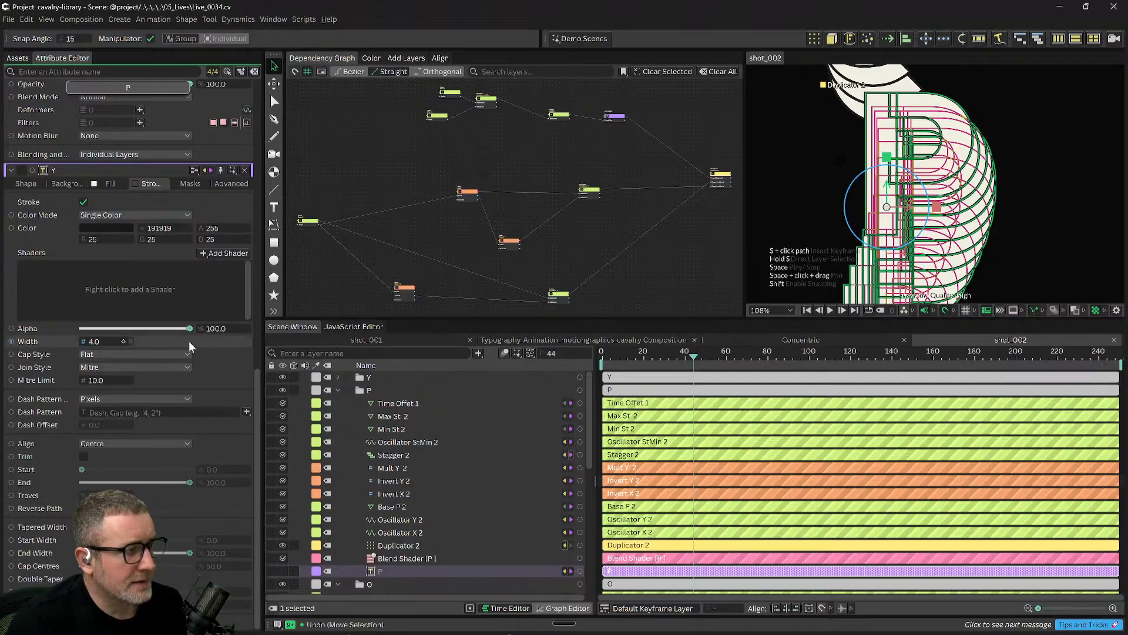
{"action": "left_click", "coordinate": [192, 183]}
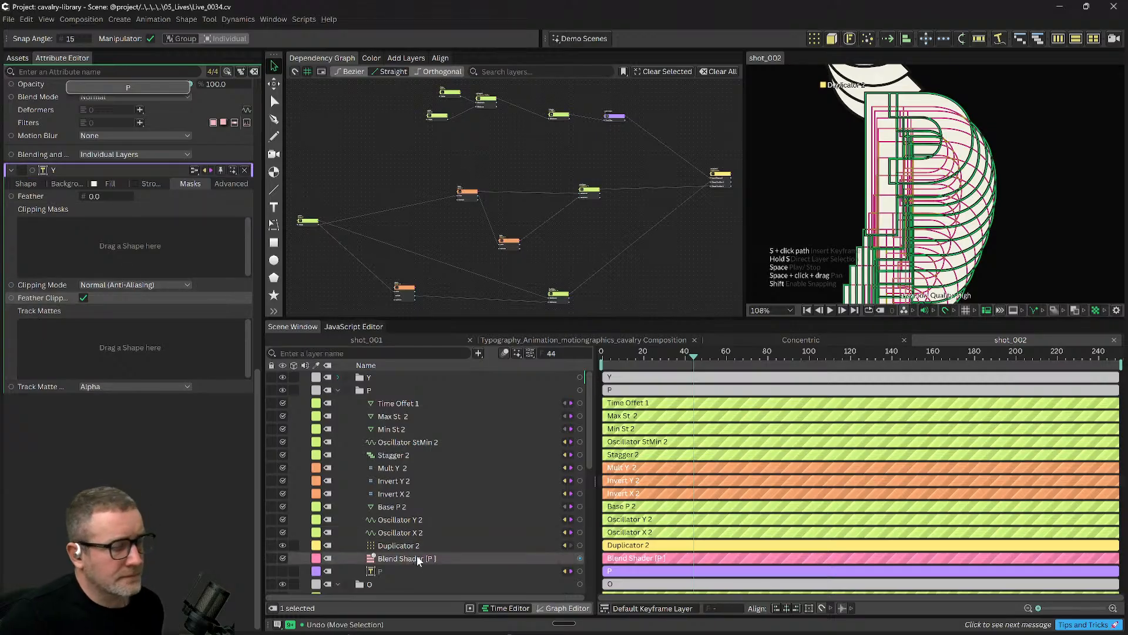
Browse the string manipulator, style behaviour and material behaviour options offered by the P text layer's Shape attributes.
{"action": "left_click", "coordinate": [389, 571]}
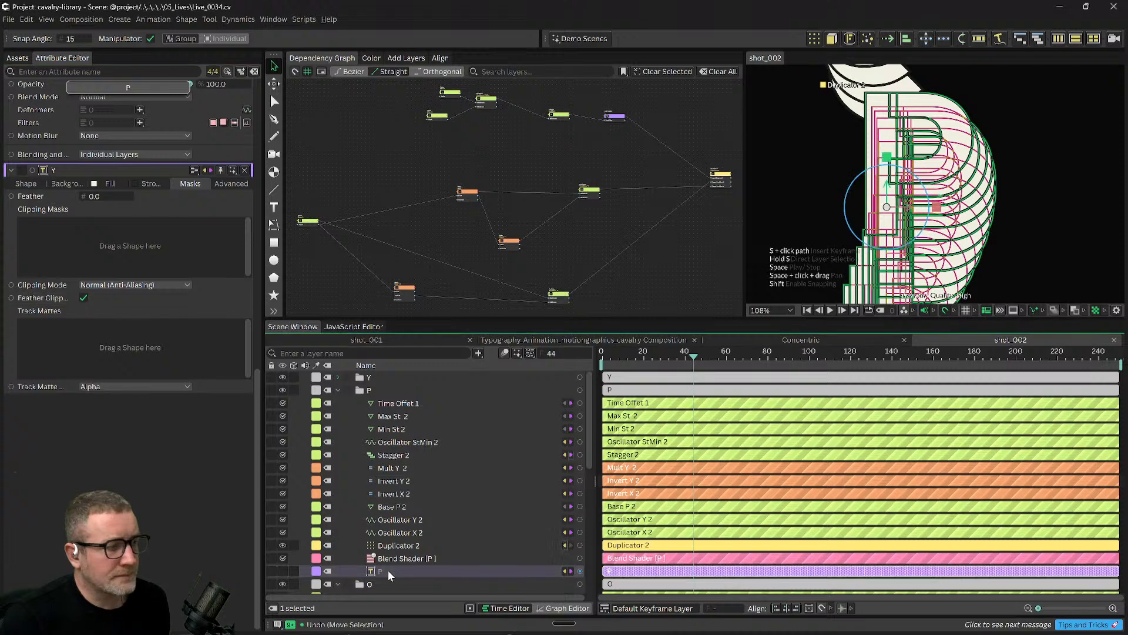
{"action": "double_click", "coordinate": [397, 569]}
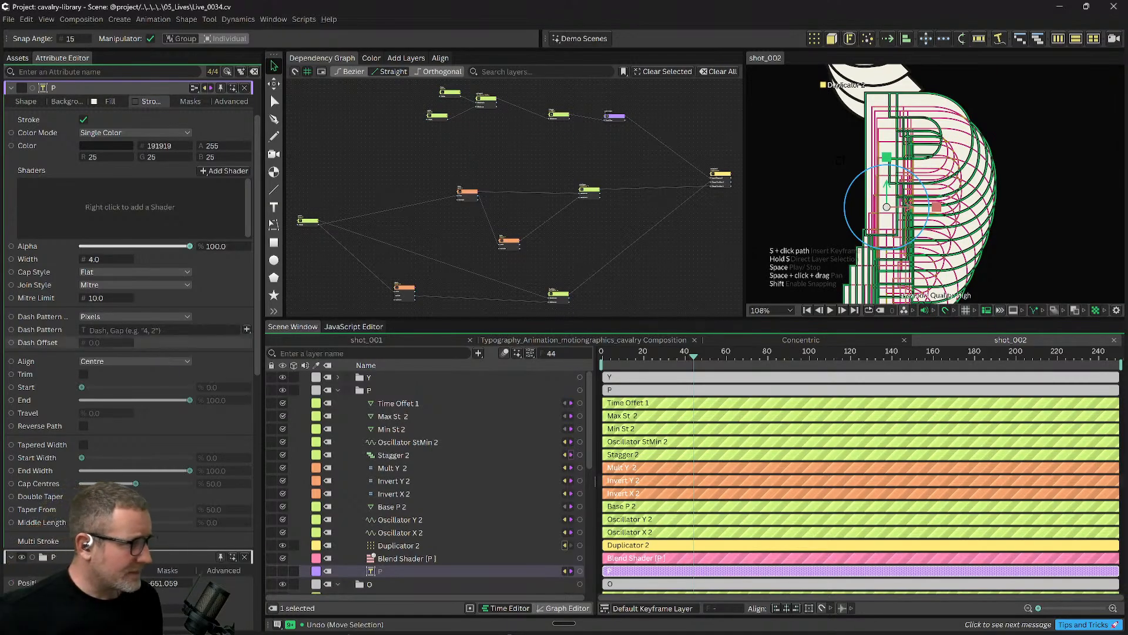
{"action": "left_click", "coordinate": [28, 101]}
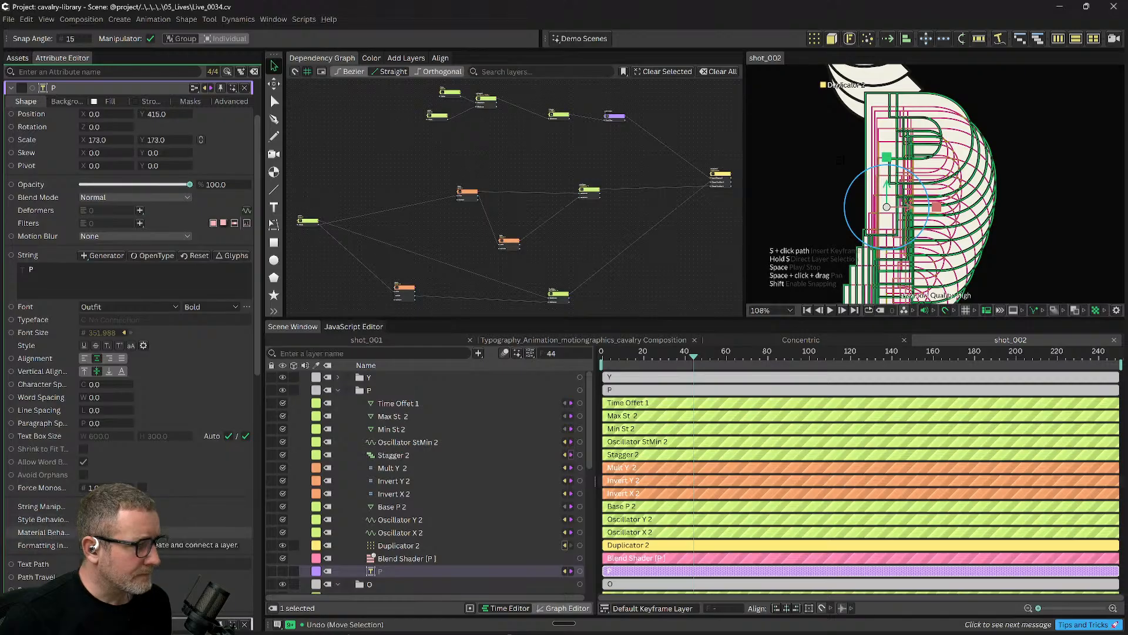
{"action": "left_click", "coordinate": [140, 519]}
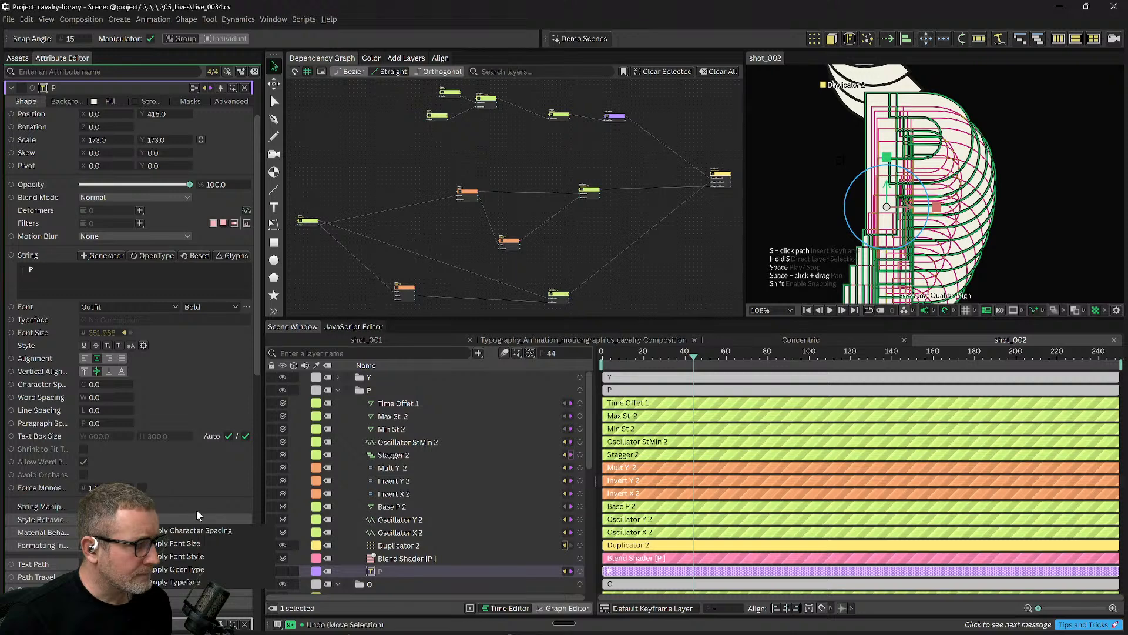
{"action": "left_click", "coordinate": [156, 506]}
{"action": "left_click", "coordinate": [140, 506]}
{"action": "left_click", "coordinate": [157, 506]}
{"action": "left_click", "coordinate": [140, 532]}
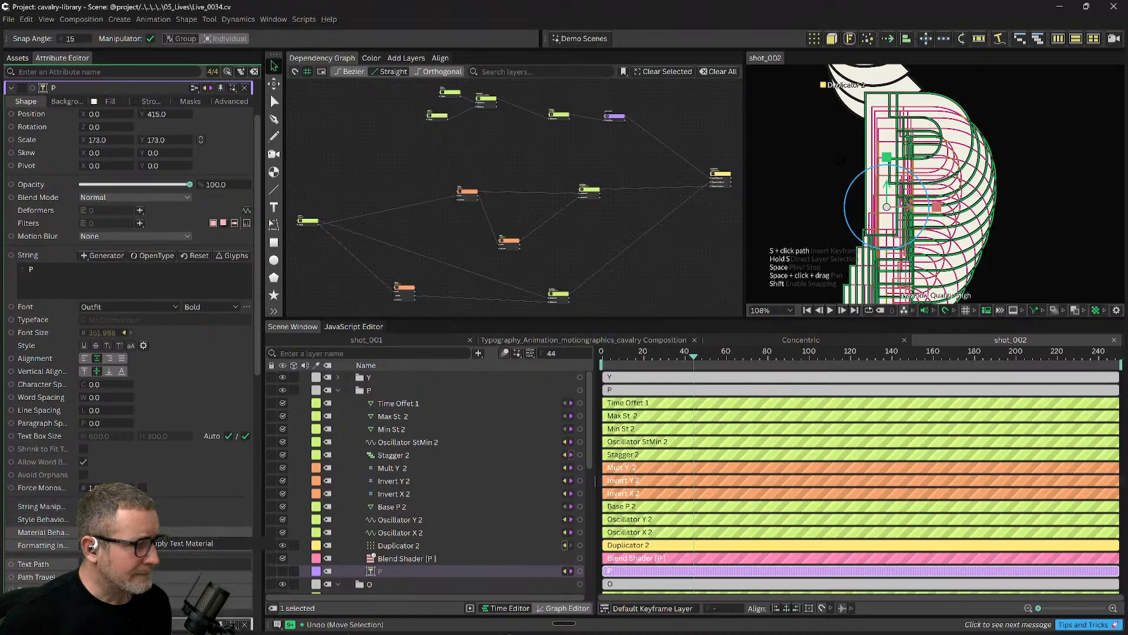
{"action": "left_click", "coordinate": [207, 509]}
Add a Text Shape as a formatting input on the P text layer and review the layer's attributes.
{"action": "left_click", "coordinate": [140, 545]}
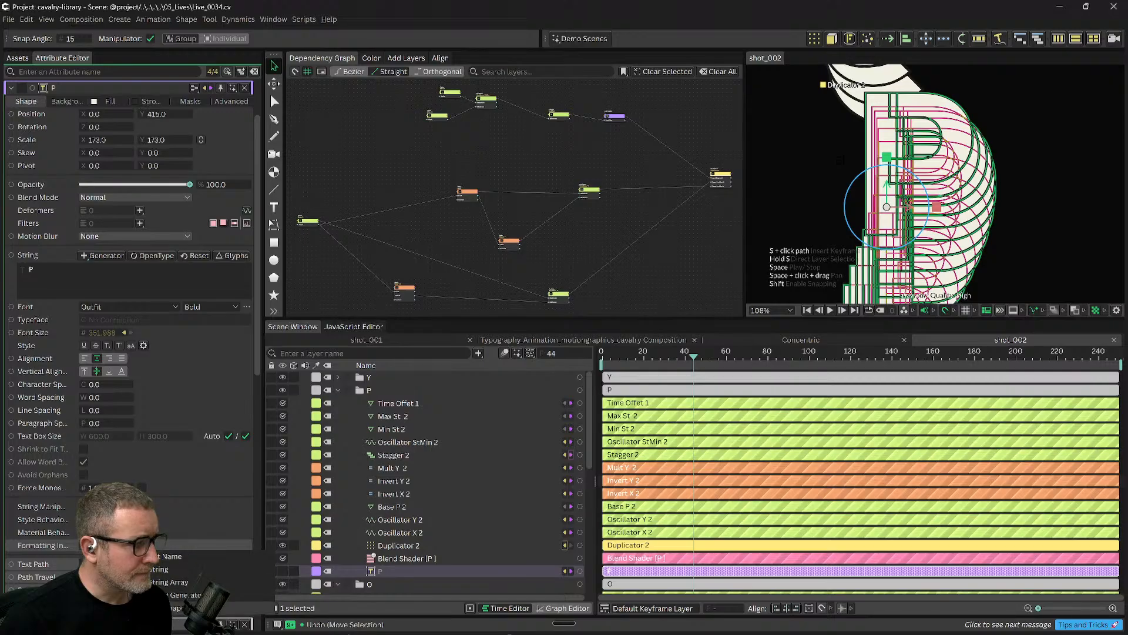
{"action": "left_click", "coordinate": [176, 608]}
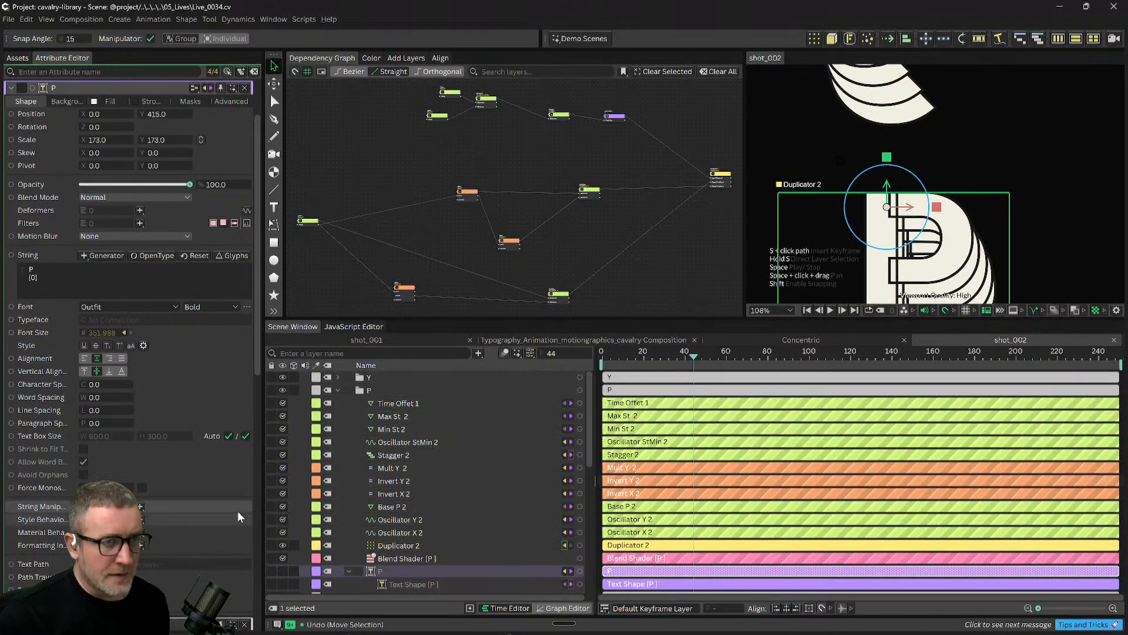
{"action": "scroll", "coordinate": [229, 518], "scroll_direction": "down", "scroll_amount": 3}
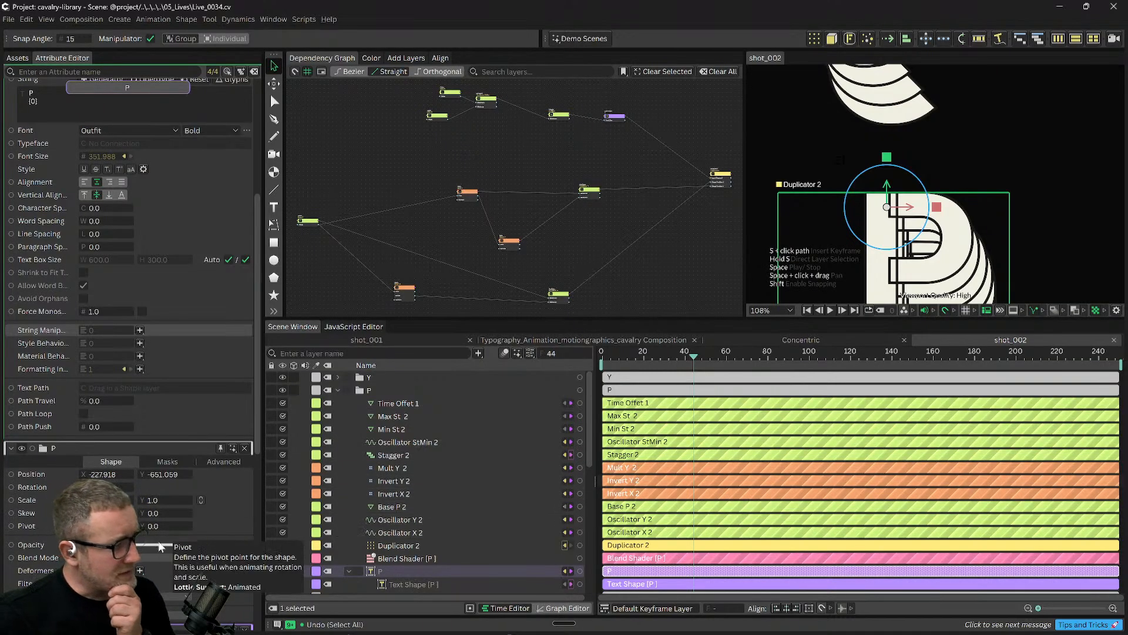
{"action": "scroll", "coordinate": [217, 516], "scroll_direction": "down", "scroll_amount": 1}
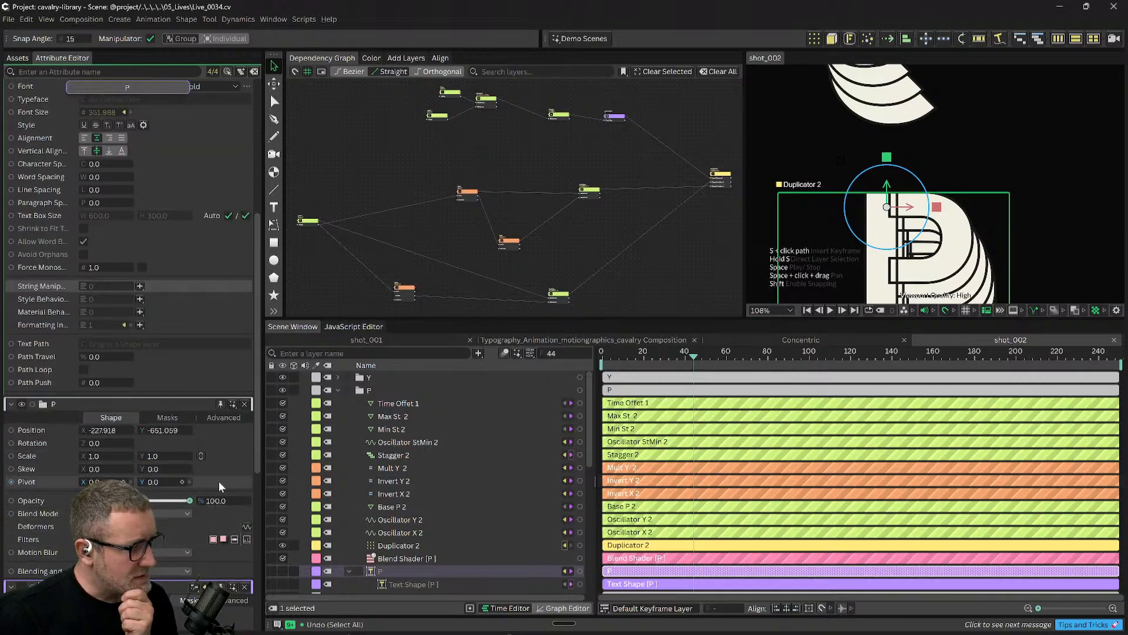
Try the Gaps line style in the P text's style options and return it to Through.
{"action": "scroll", "coordinate": [203, 484], "scroll_direction": "up", "scroll_amount": 3}
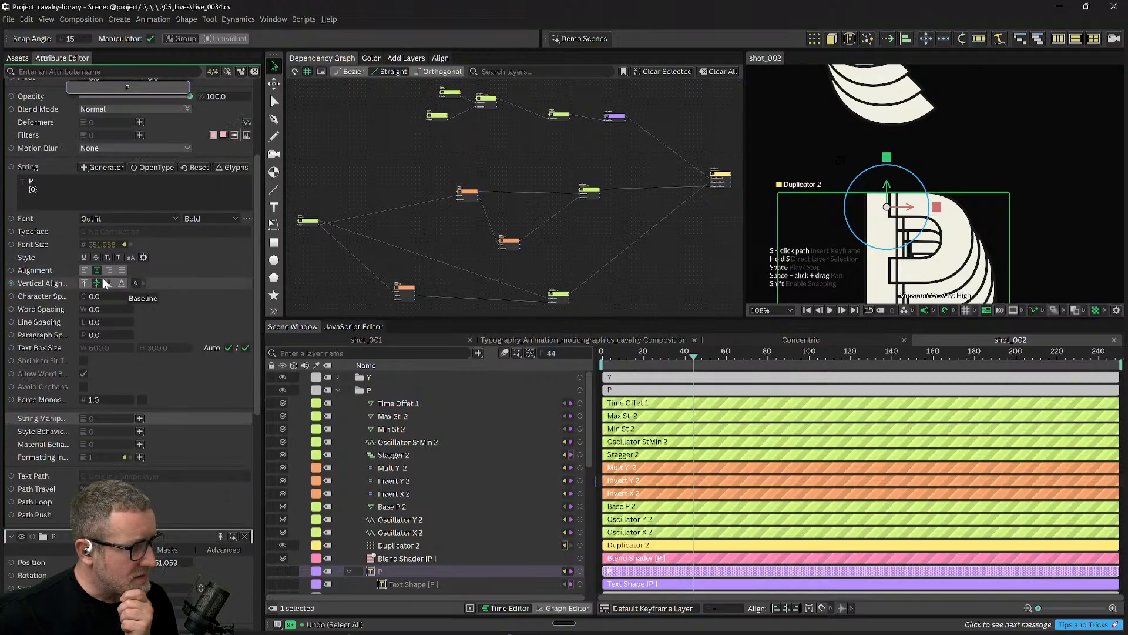
{"action": "left_click", "coordinate": [143, 257]}
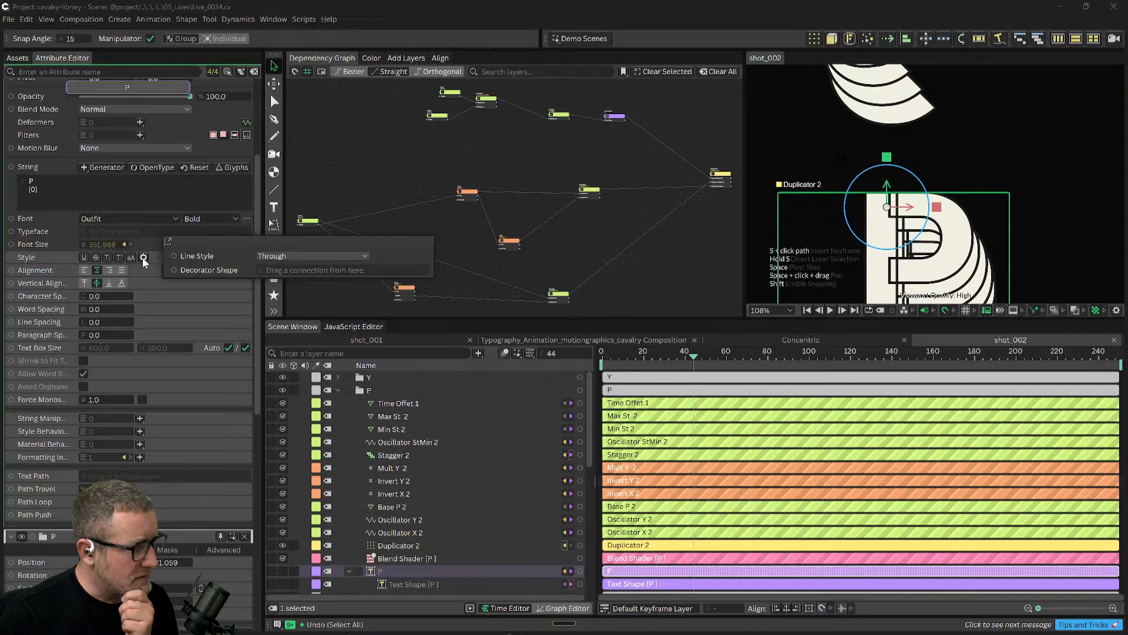
{"action": "left_click", "coordinate": [286, 255]}
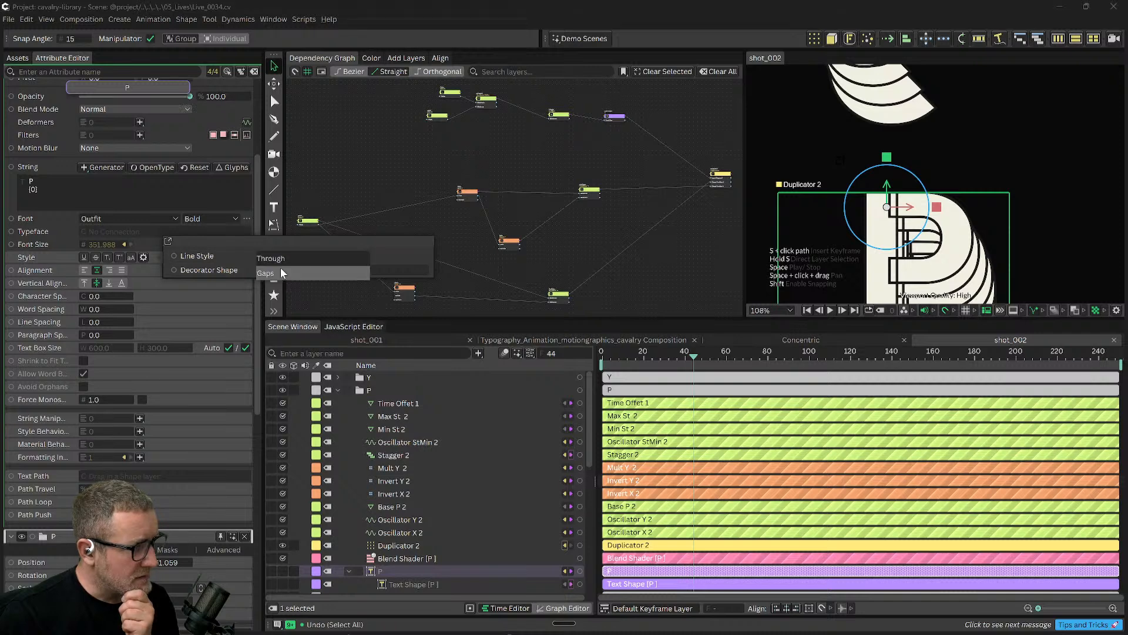
{"action": "left_click", "coordinate": [283, 273]}
{"action": "left_click", "coordinate": [280, 256]}
{"action": "left_click", "coordinate": [281, 244]}
Switch to Discord and post a question in motion-lab asking for help with unwanted strokes around each piece of multi-shape letters in Cavalry.
{"action": "key", "text": "ctrl+super+Right"}
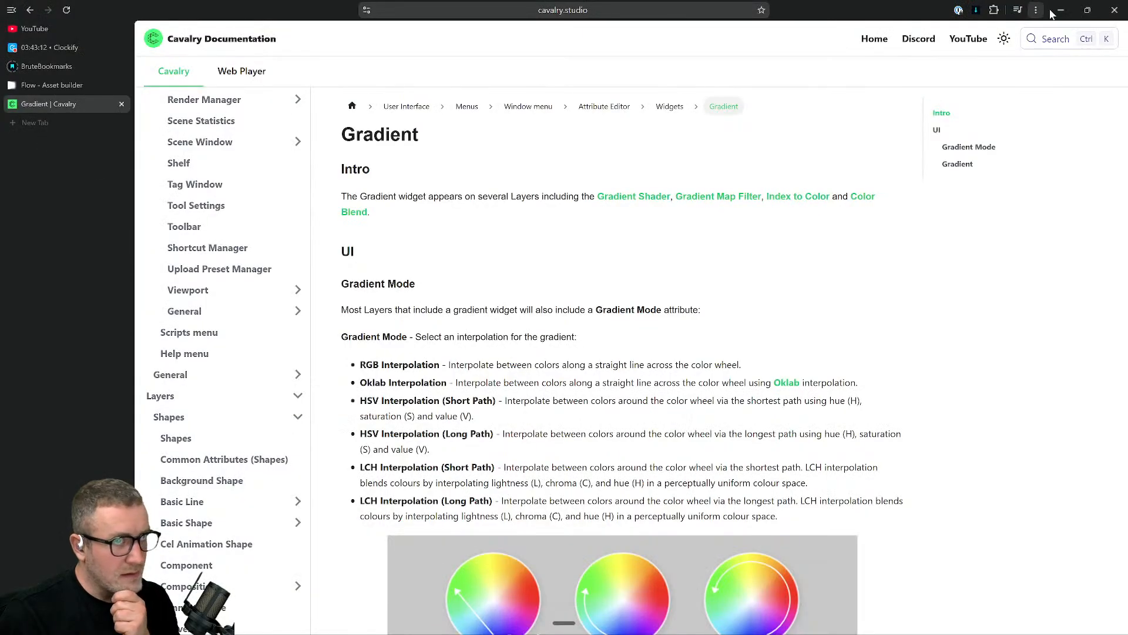
{"action": "key", "text": "alt+Tab"}
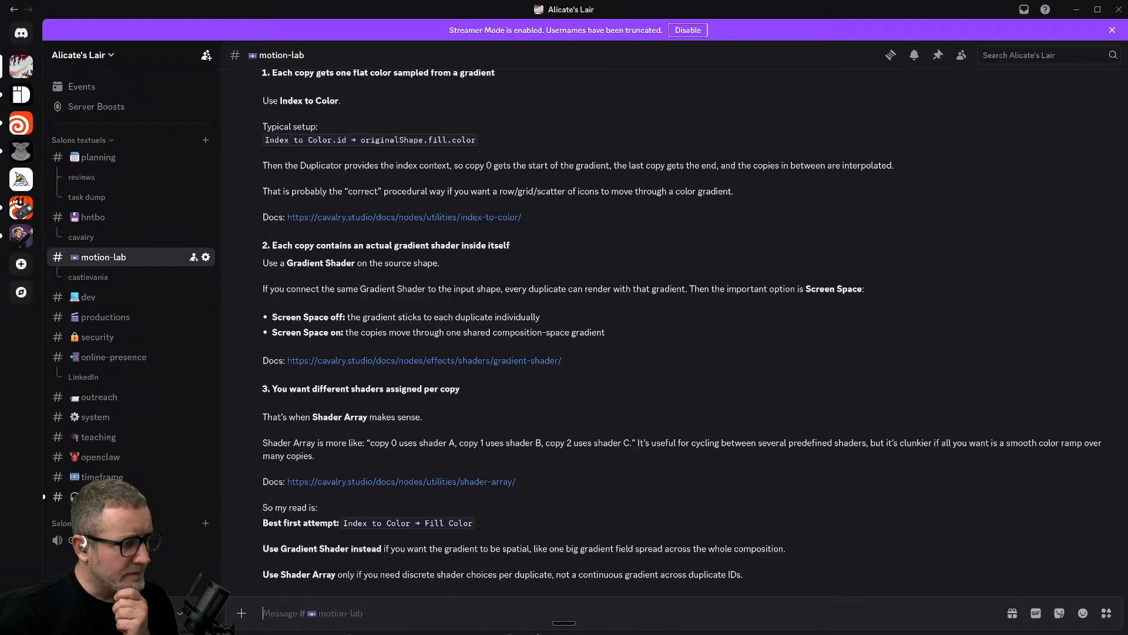
{"action": "key", "text": "ctrl+super"}
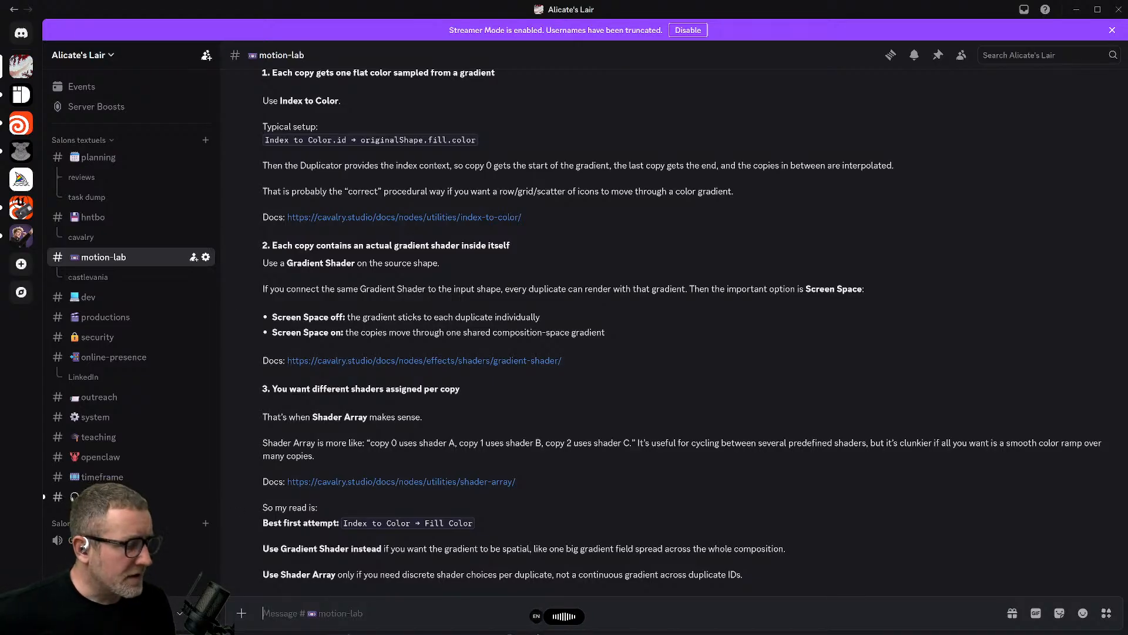
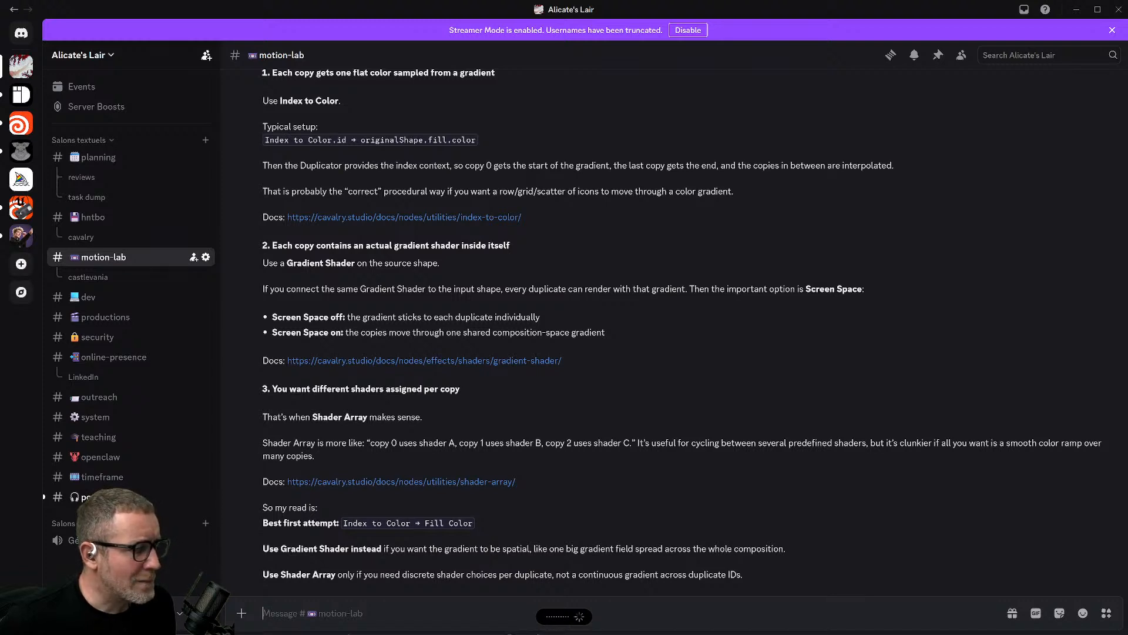
{"action": "key", "text": "Return"}
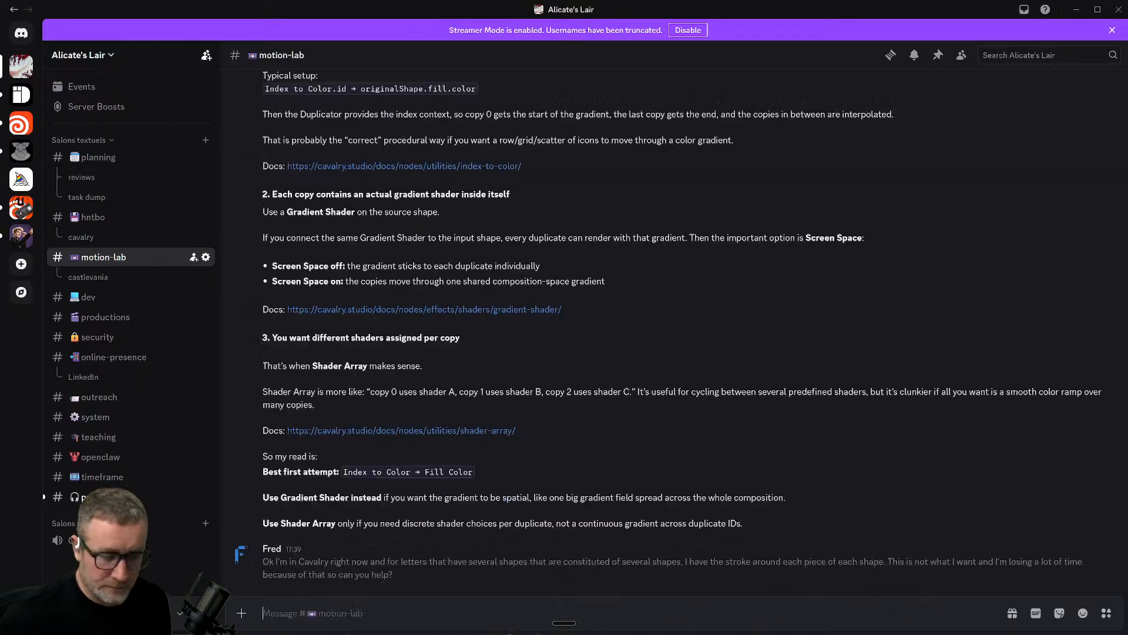
Switch back to Cavalry and remove the [0] placeholder and its empty line from the P text layer's string.
{"action": "key", "text": "ctrl+super+Right"}
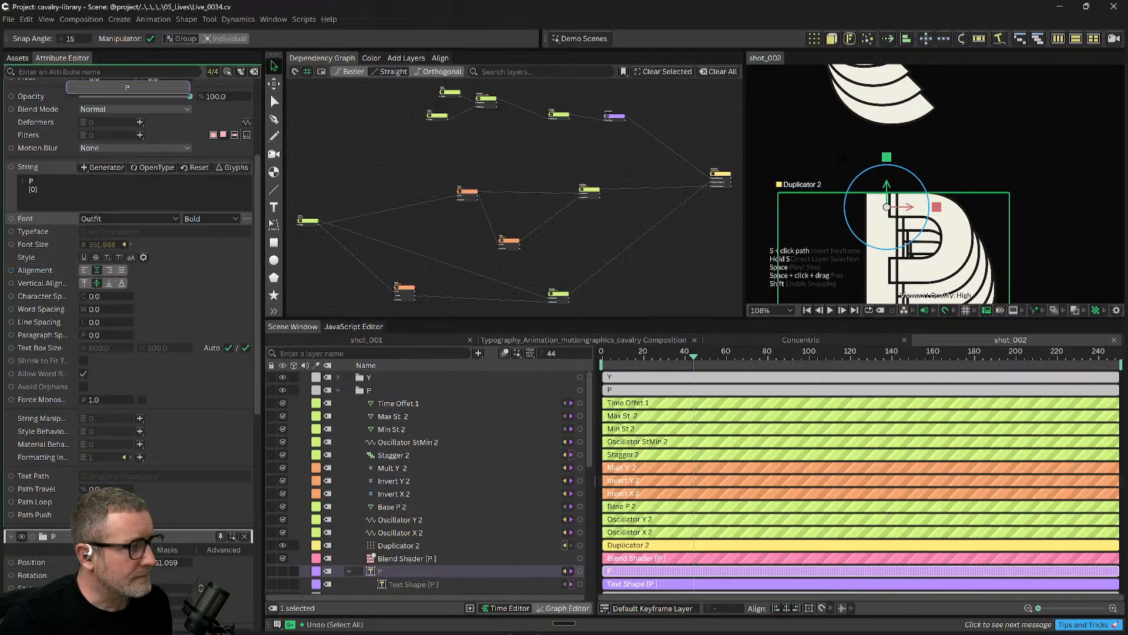
{"action": "left_click_drag", "start_coordinate": [39, 189], "coordinate": [5, 192]}
{"action": "key", "text": "BackSpace"}
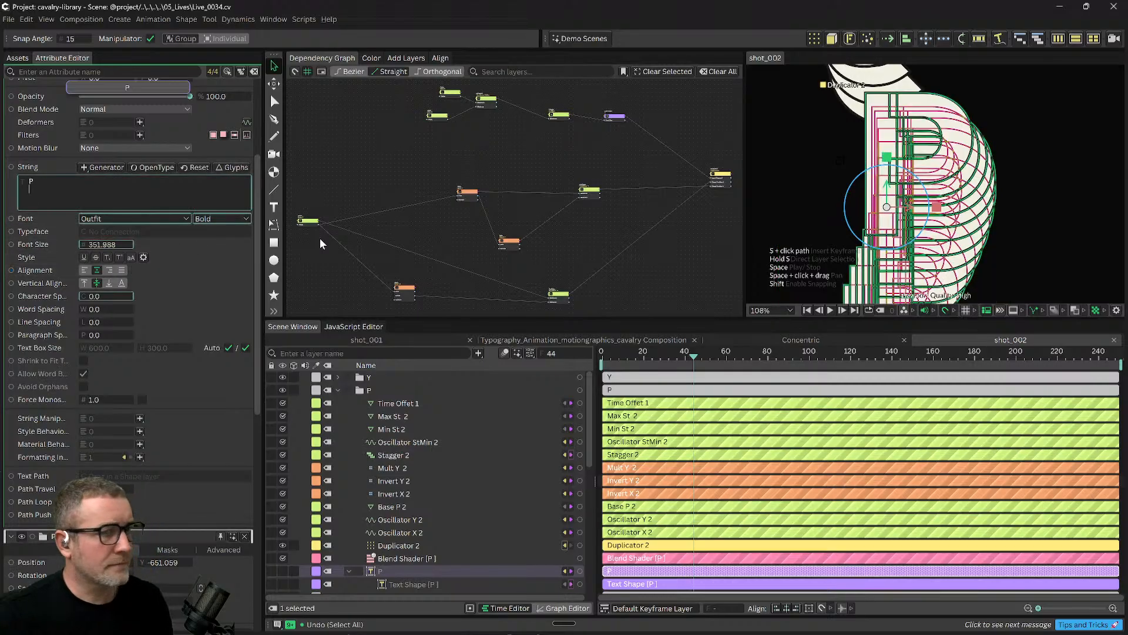
{"action": "key", "text": "BackSpace"}
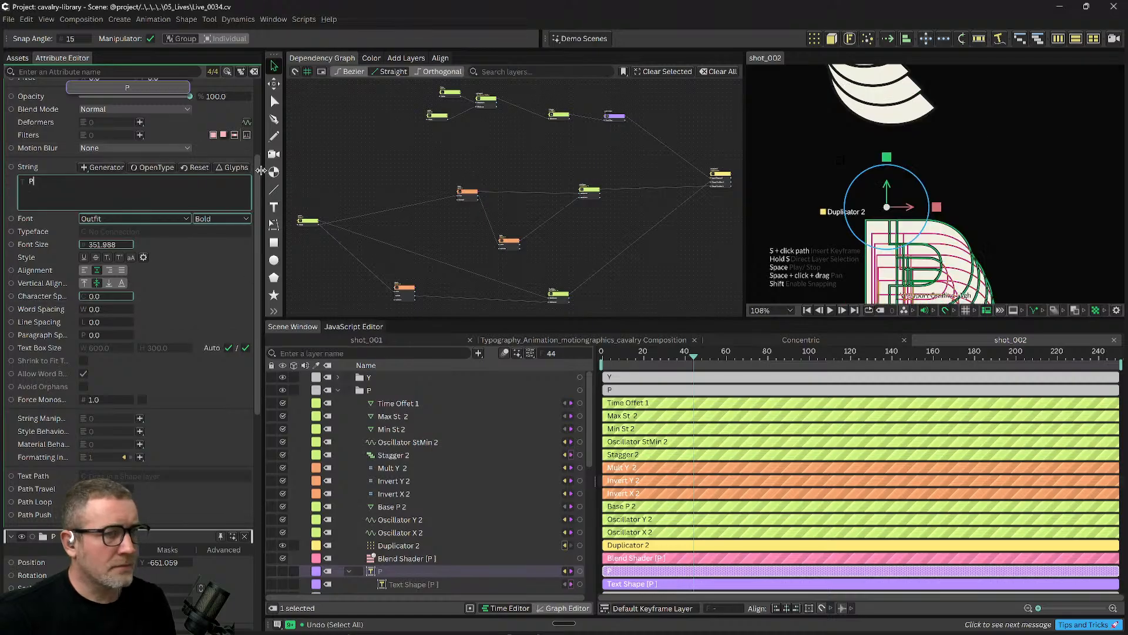
{"action": "scroll", "coordinate": [938, 186], "scroll_direction": "down", "scroll_amount": 5}
{"action": "left_click_drag", "start_coordinate": [985, 221], "coordinate": [964, 129]}
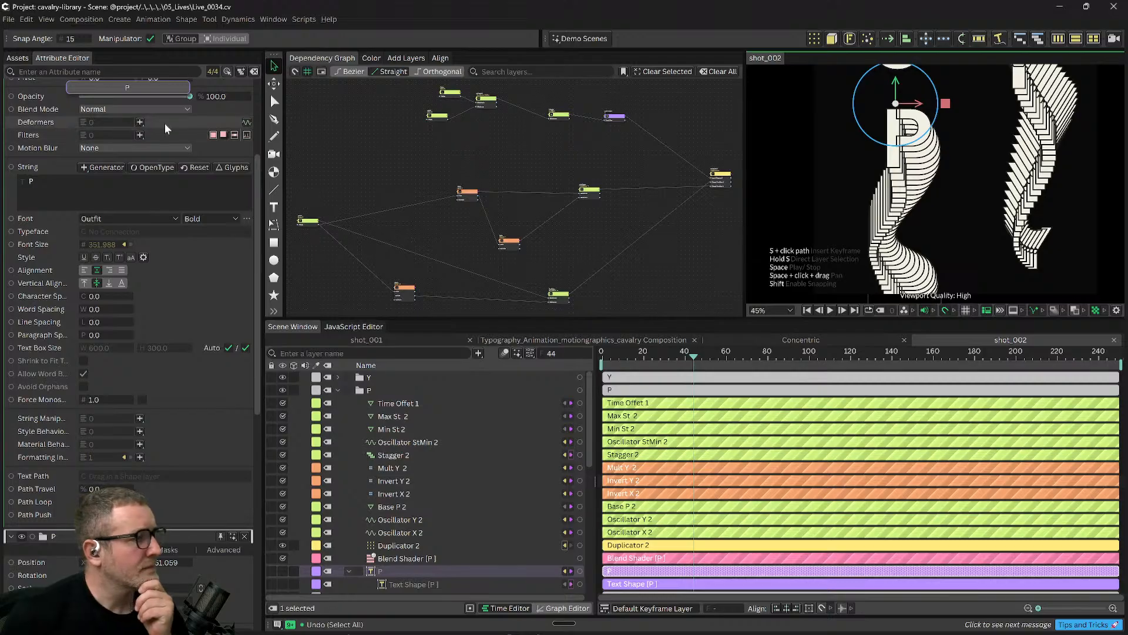
Try a Fill Color filter on the P text layer and undo it.
{"action": "scroll", "coordinate": [150, 153], "scroll_direction": "up", "scroll_amount": 3}
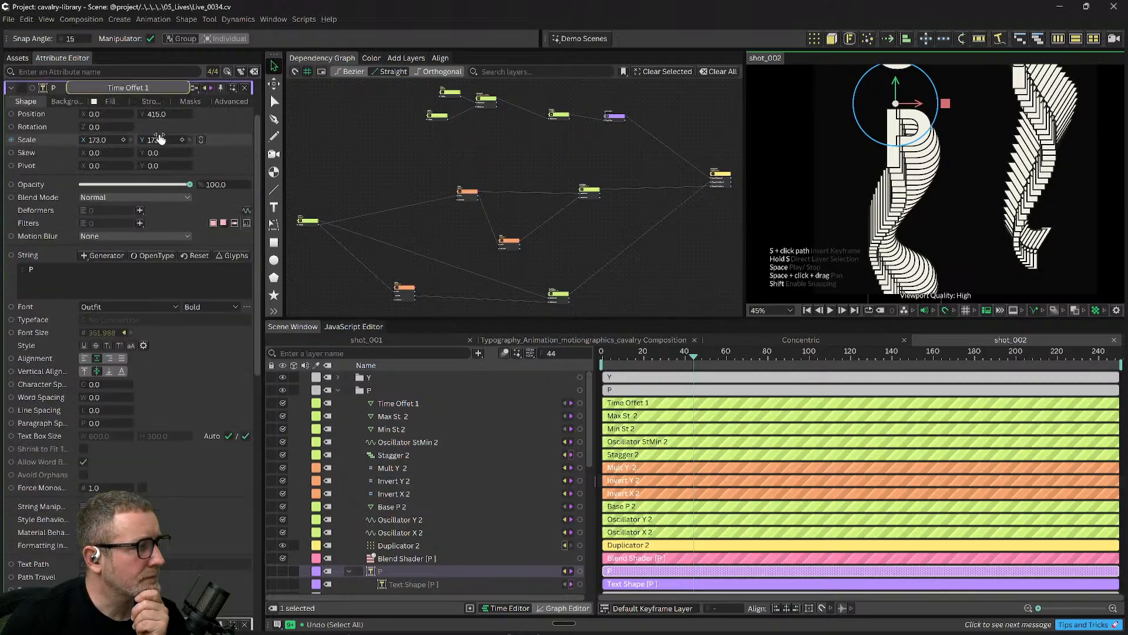
{"action": "left_click", "coordinate": [139, 223]}
{"action": "left_click", "coordinate": [49, 216]}
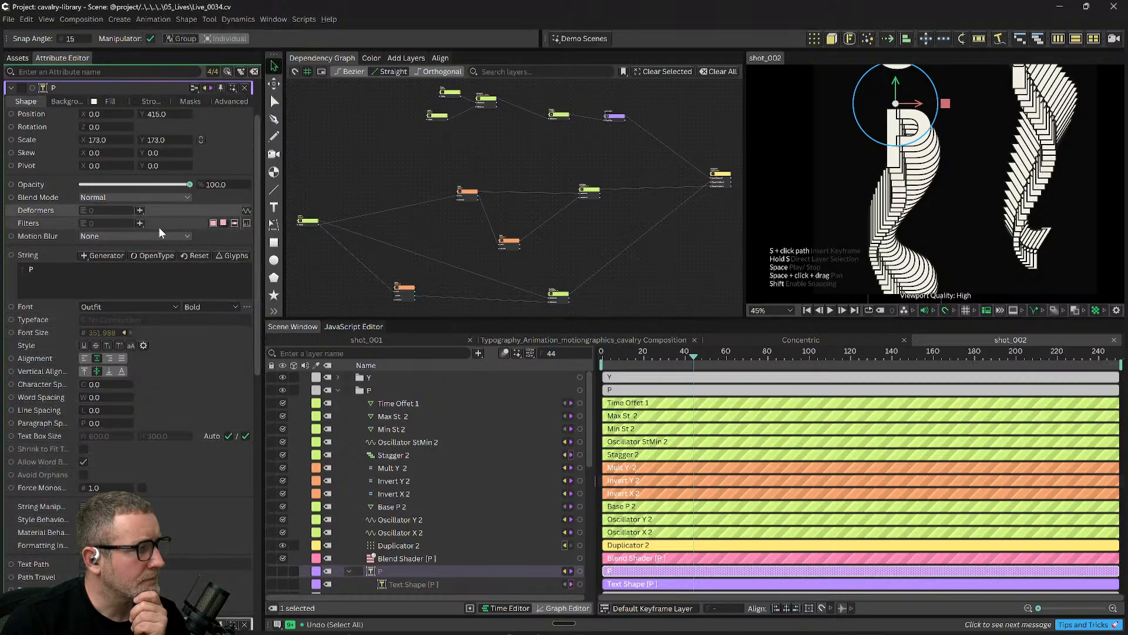
{"action": "left_click", "coordinate": [139, 222]}
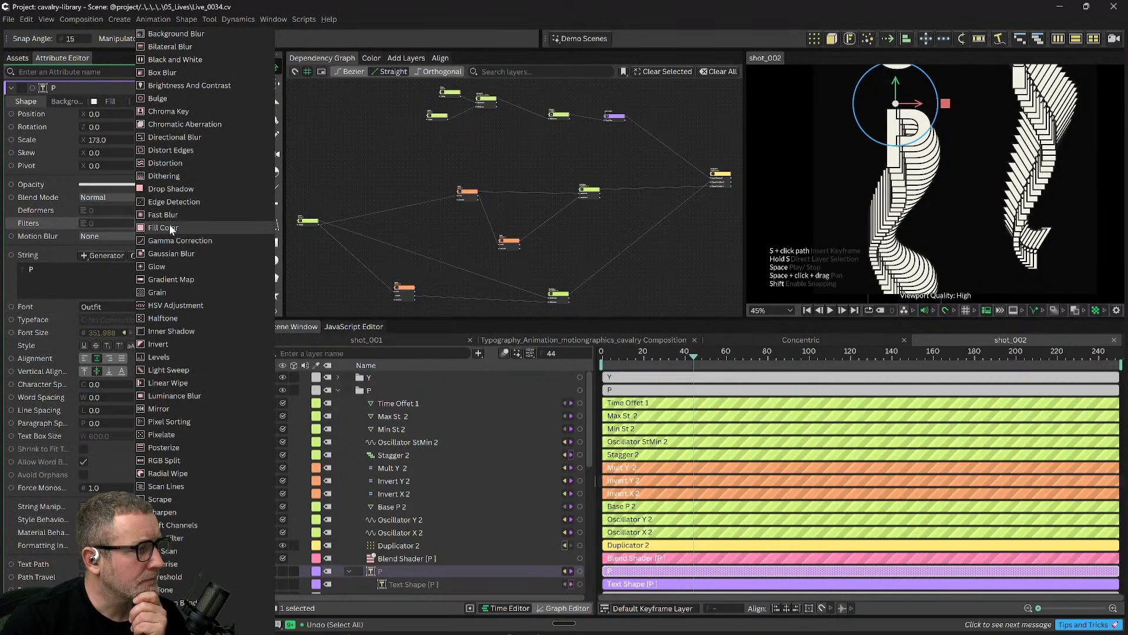
{"action": "key", "text": "Escape"}
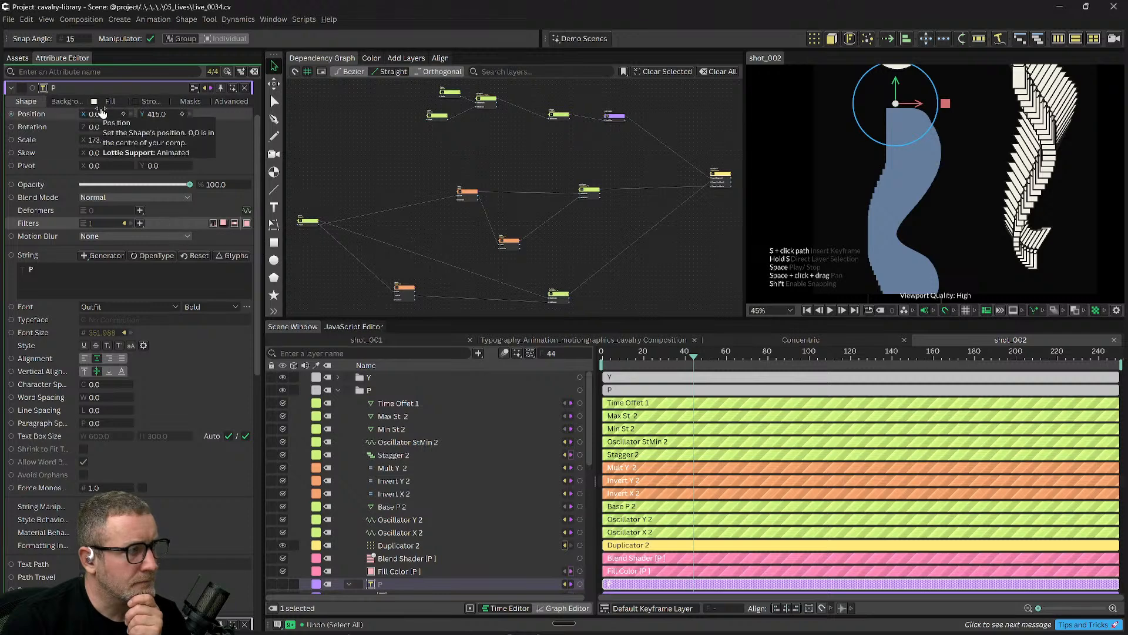
{"action": "key", "text": "ctrl+z"}
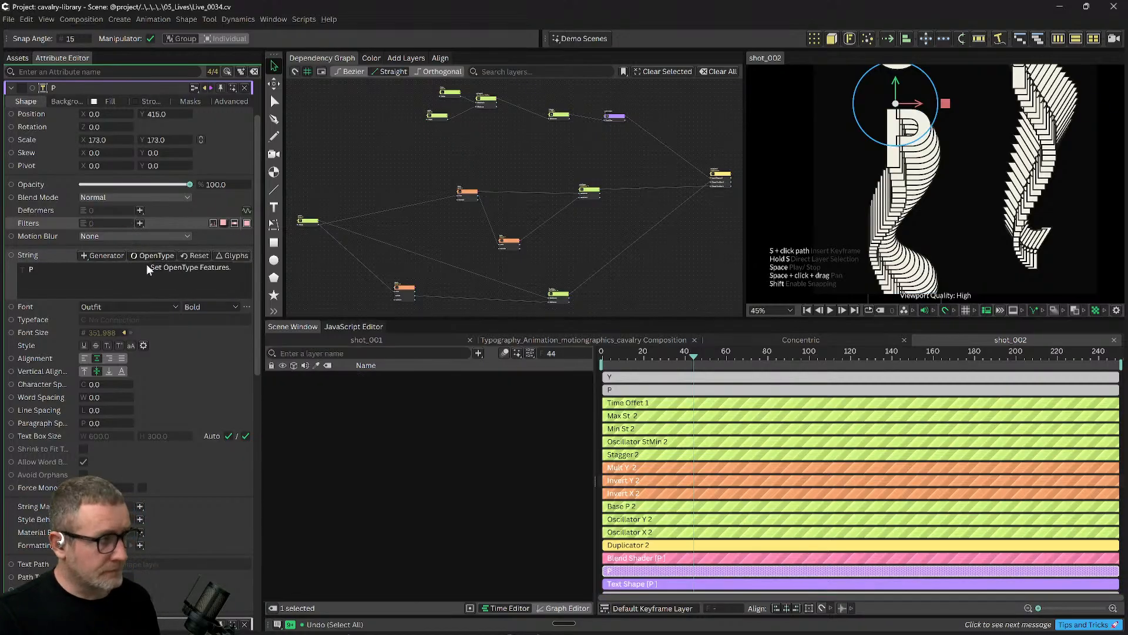
Check the P text layer's fill and stroke settings, and look in Discord's motion-lab channel for a reply.
{"action": "left_click", "coordinate": [111, 102]}
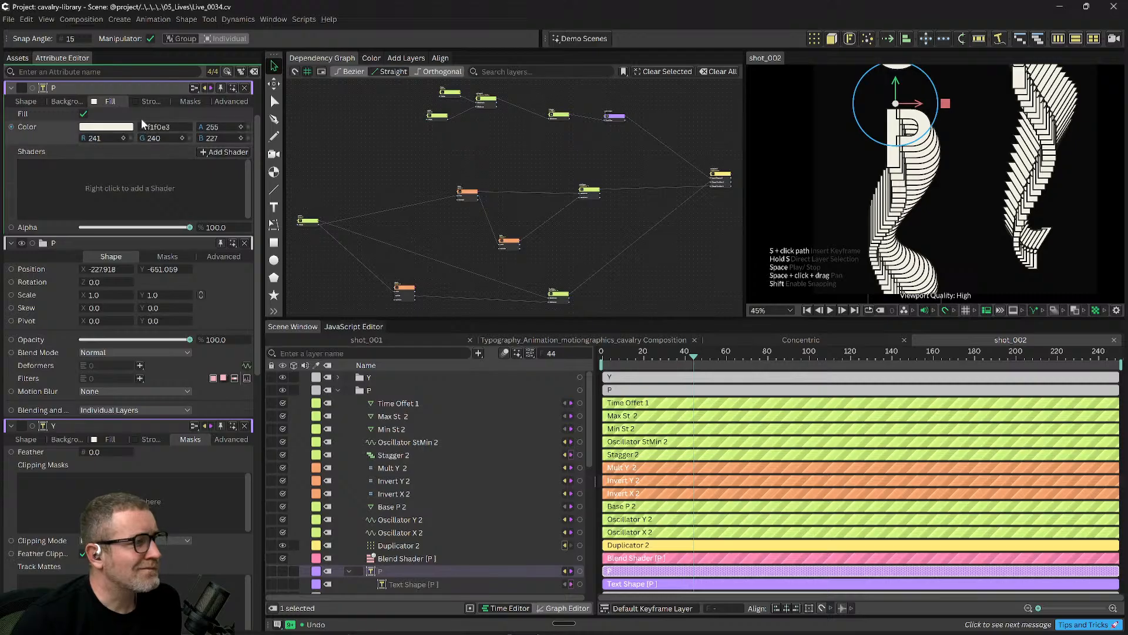
{"action": "left_click", "coordinate": [156, 100]}
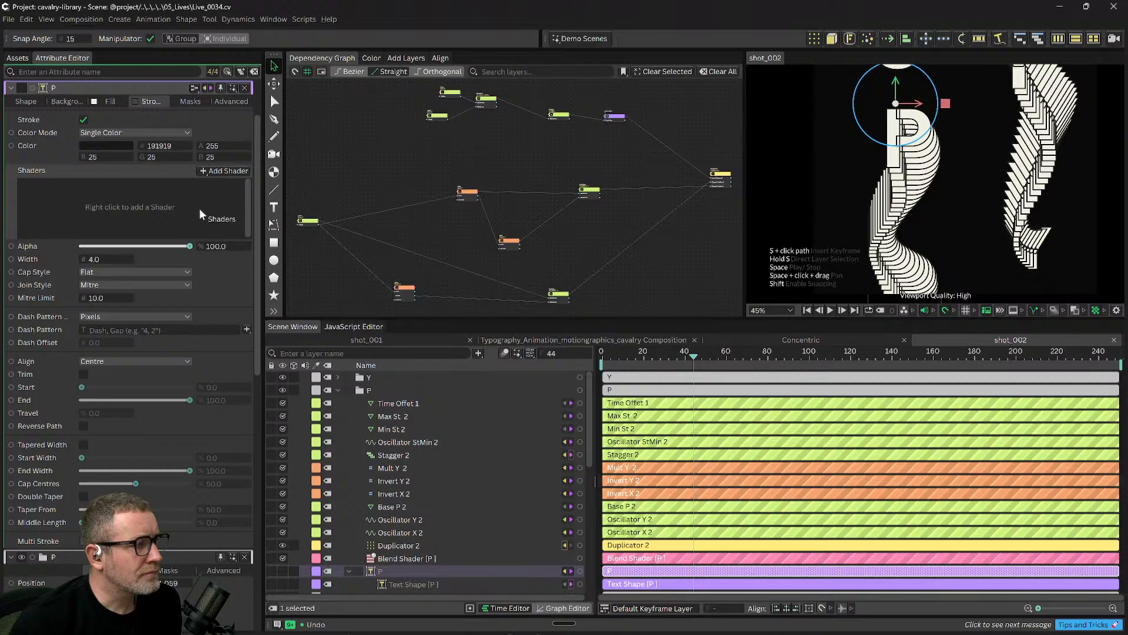
{"action": "key", "text": "alt+Tab"}
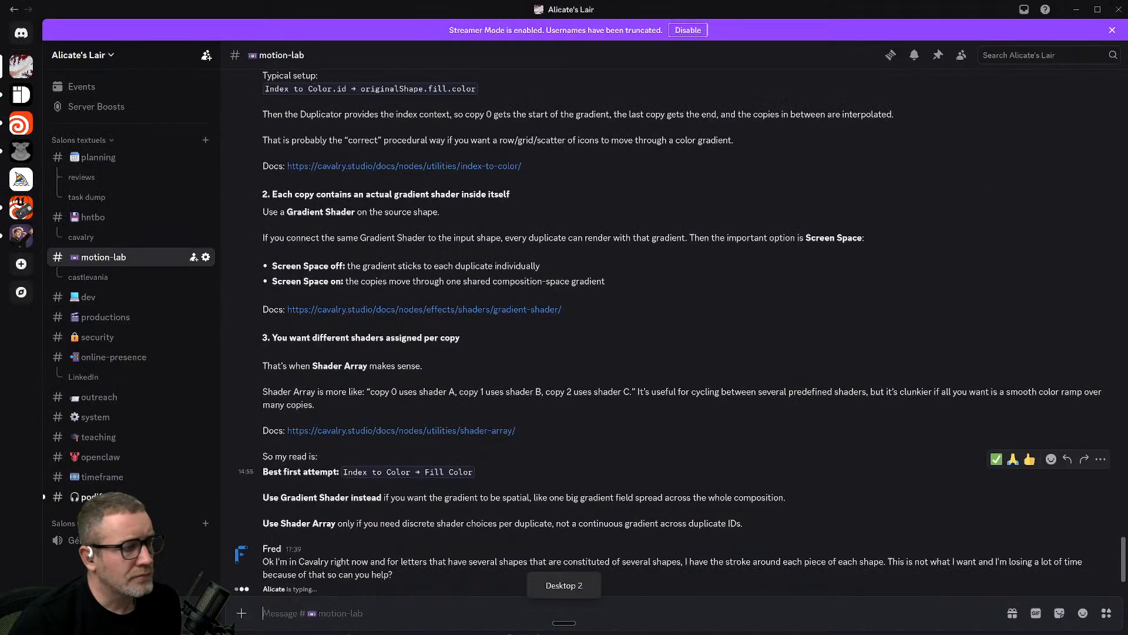
{"action": "key", "text": "alt+Tab"}
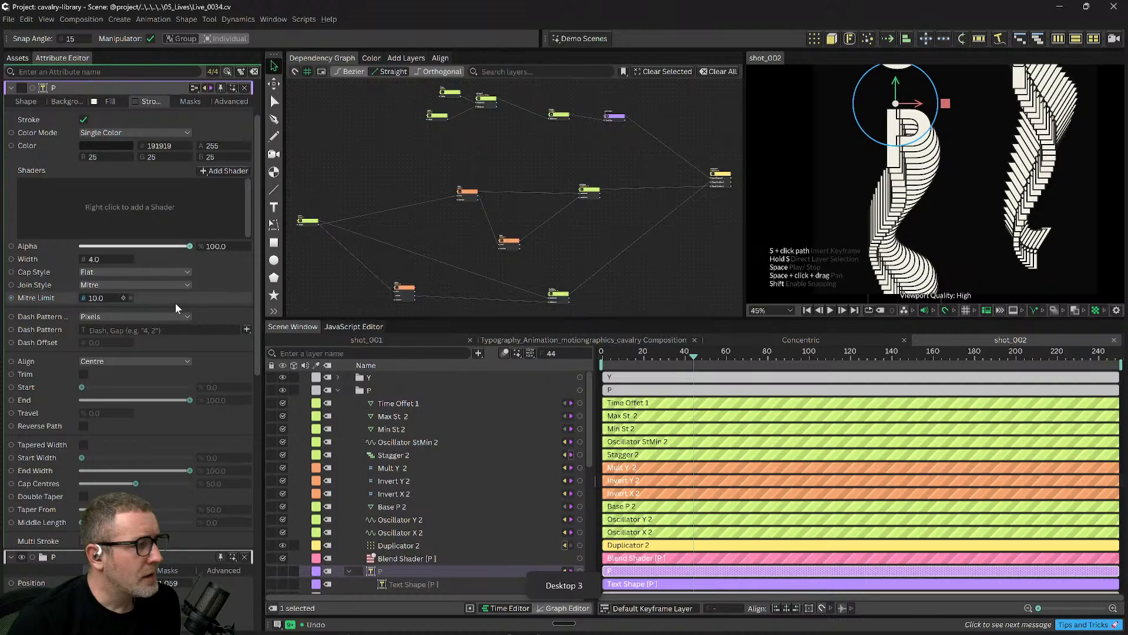
Try the Percentage dash pattern mode and the Trim option on the P text's stroke, and revert both.
{"action": "left_click", "coordinate": [161, 316]}
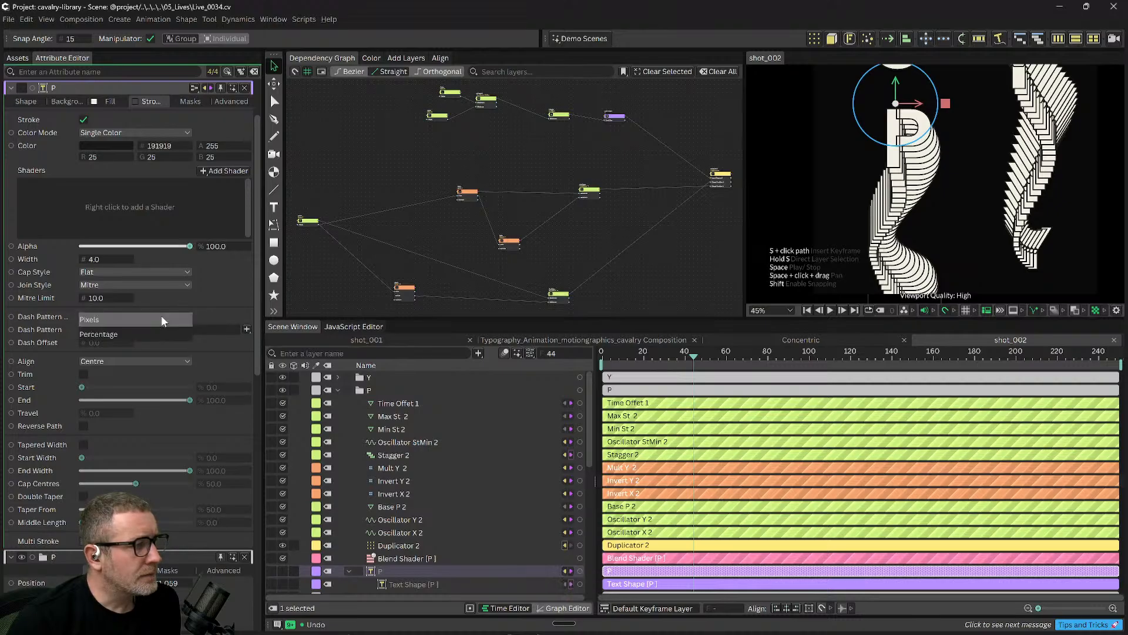
{"action": "left_click", "coordinate": [160, 327]}
{"action": "left_click", "coordinate": [149, 315]}
{"action": "left_click", "coordinate": [141, 308]}
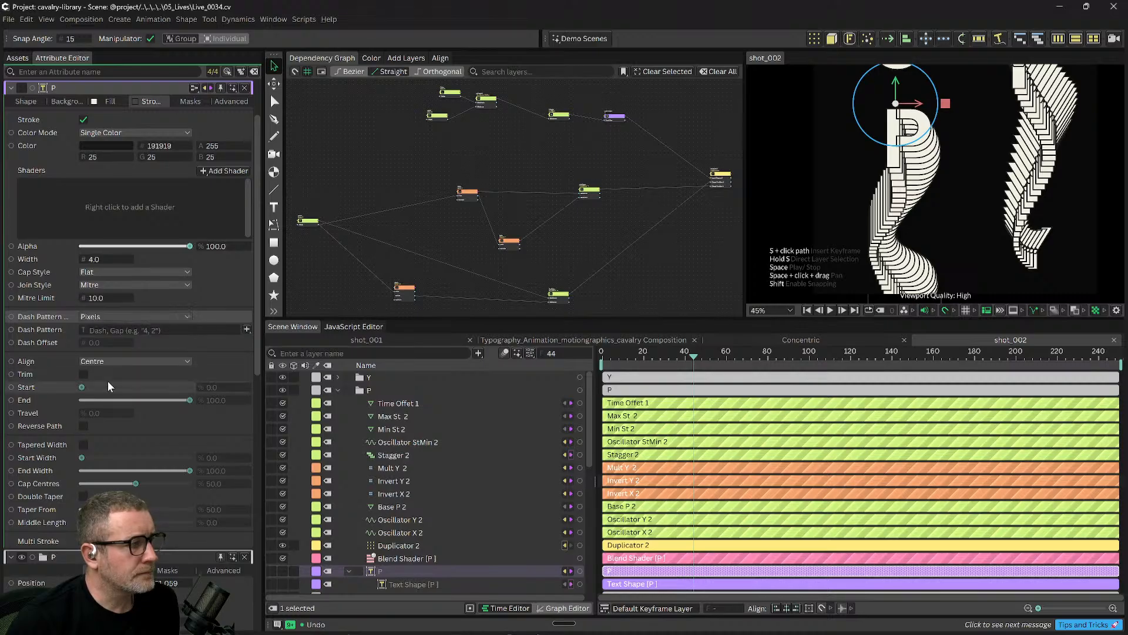
{"action": "left_click", "coordinate": [84, 375]}
{"action": "left_click", "coordinate": [84, 374]}
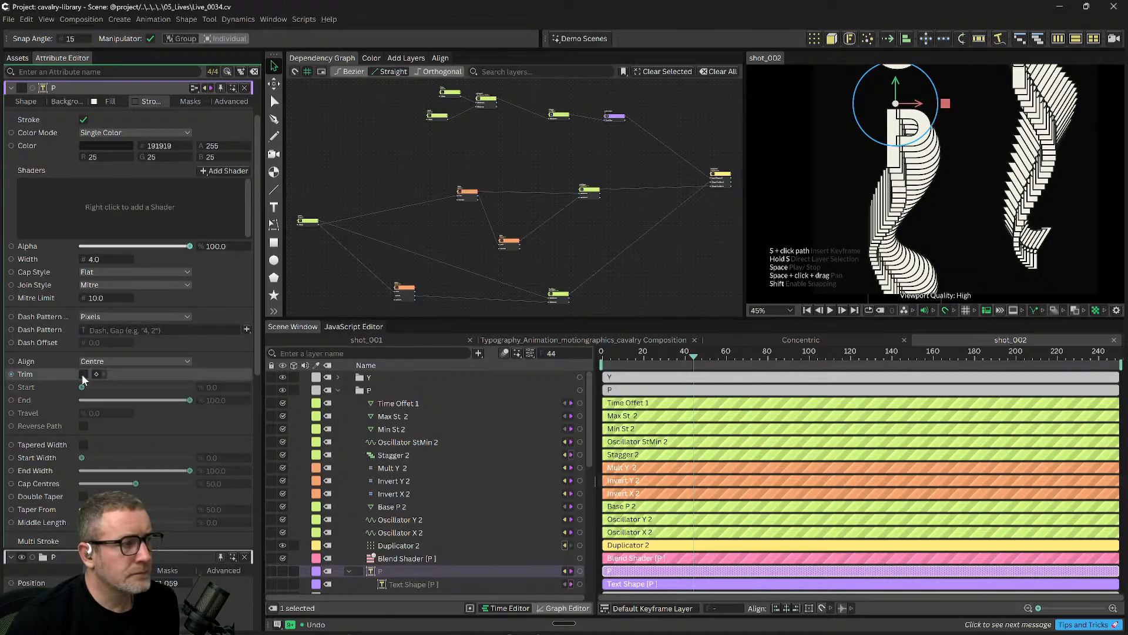
Add an additional stroke to the P text layer through its Multi Stroke setting.
{"action": "scroll", "coordinate": [83, 449], "scroll_direction": "down", "scroll_amount": 2}
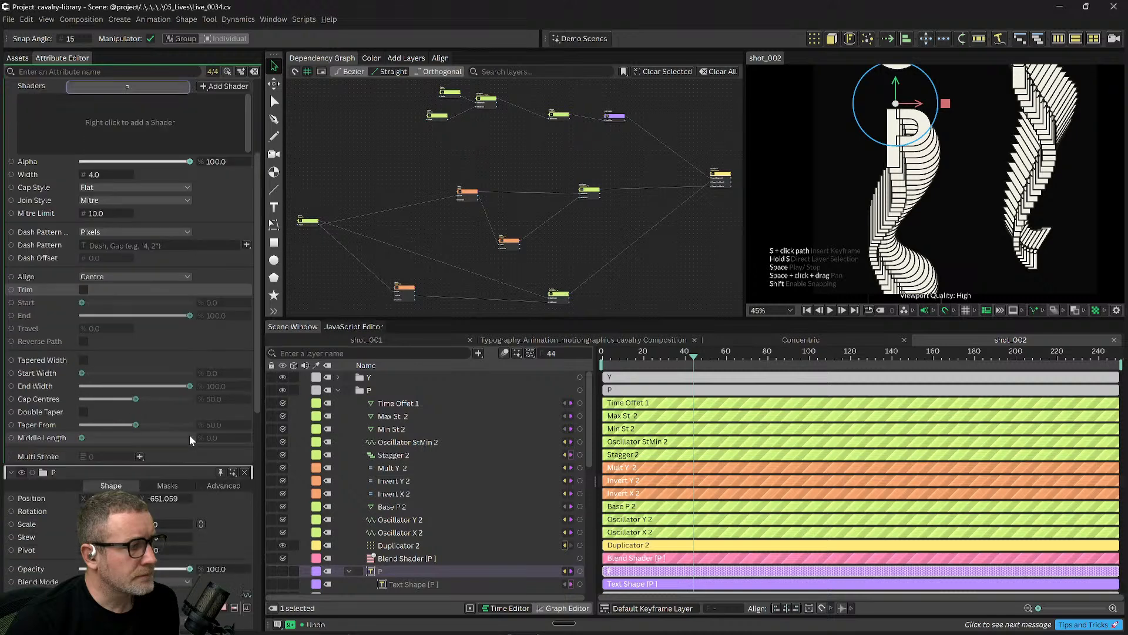
{"action": "left_click", "coordinate": [140, 457]}
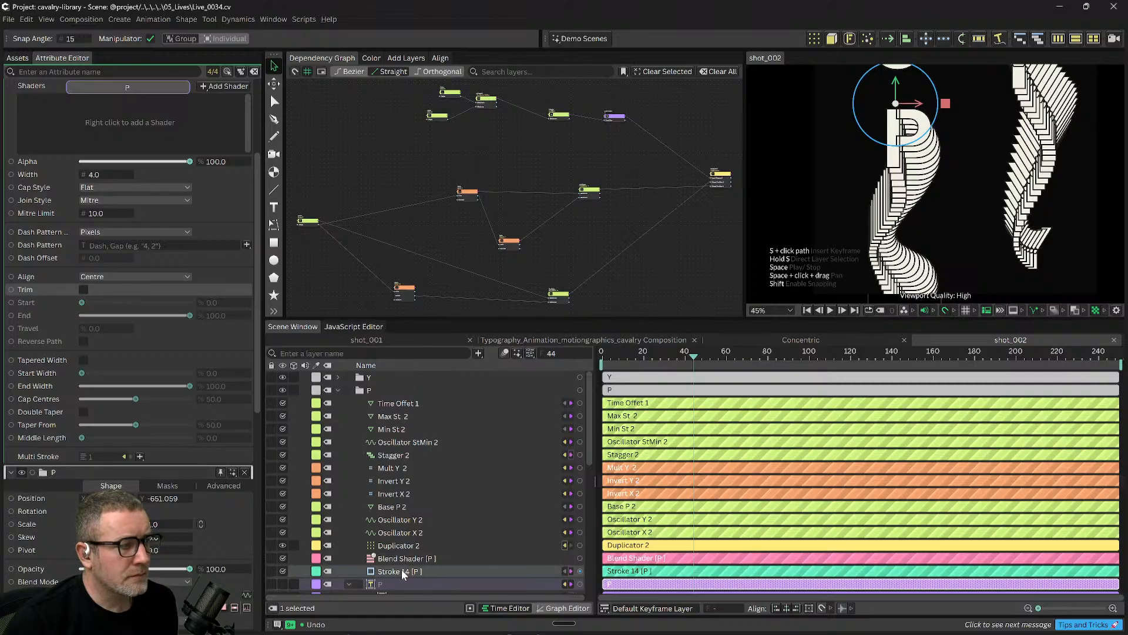
Undo the additional stroke made for the P text layer.
{"action": "key", "text": "ctrl+z"}
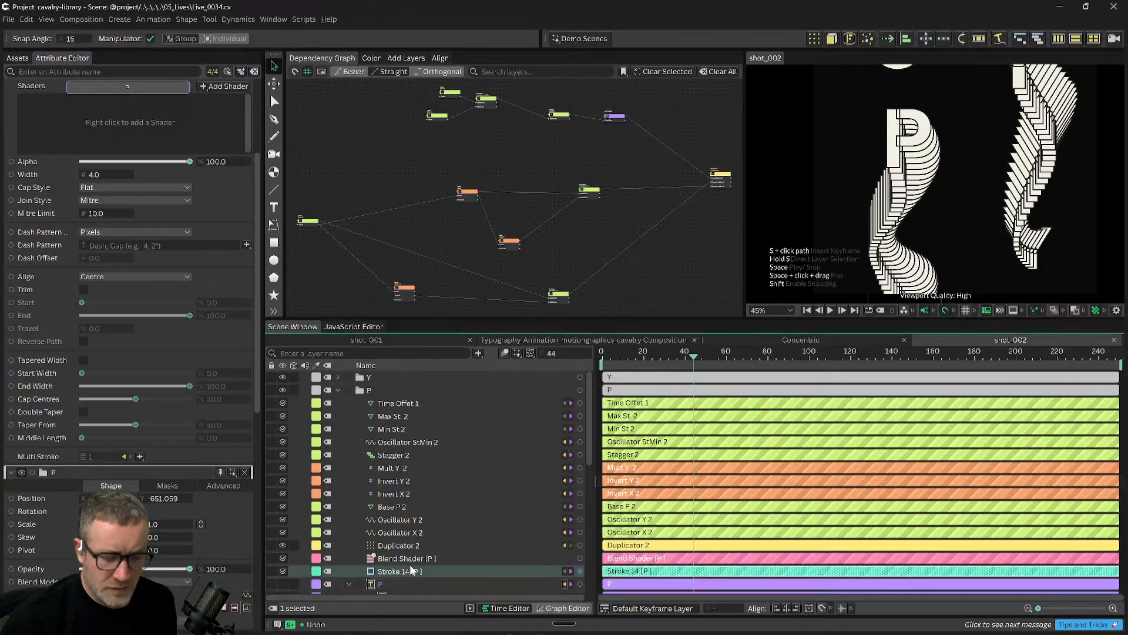
{"action": "left_click", "coordinate": [424, 584]}
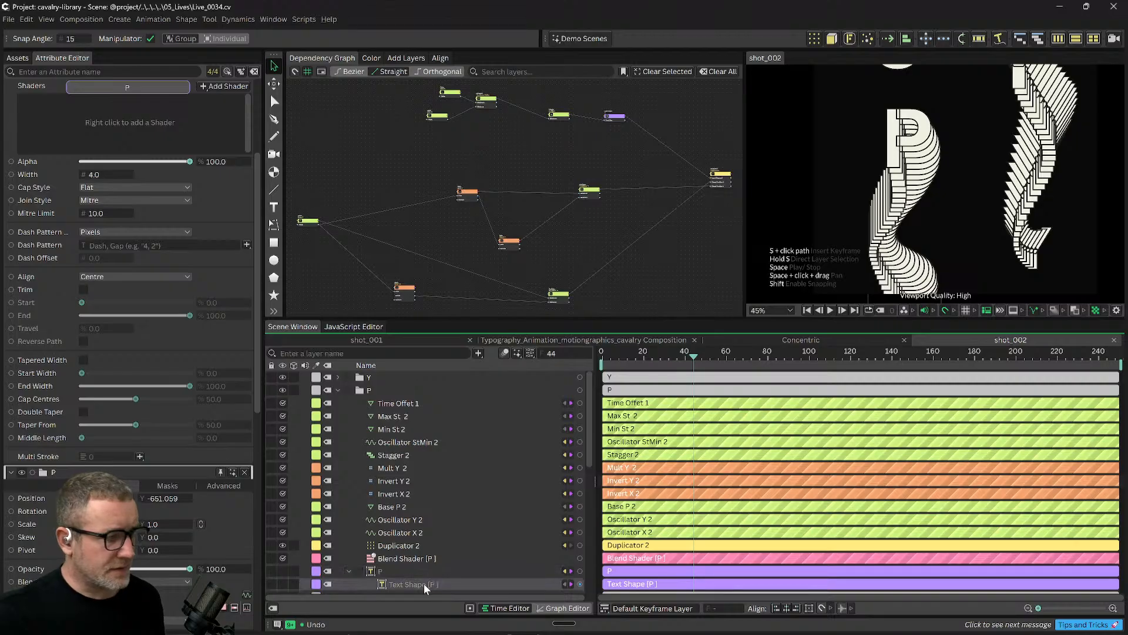
{"action": "left_click", "coordinate": [460, 575]}
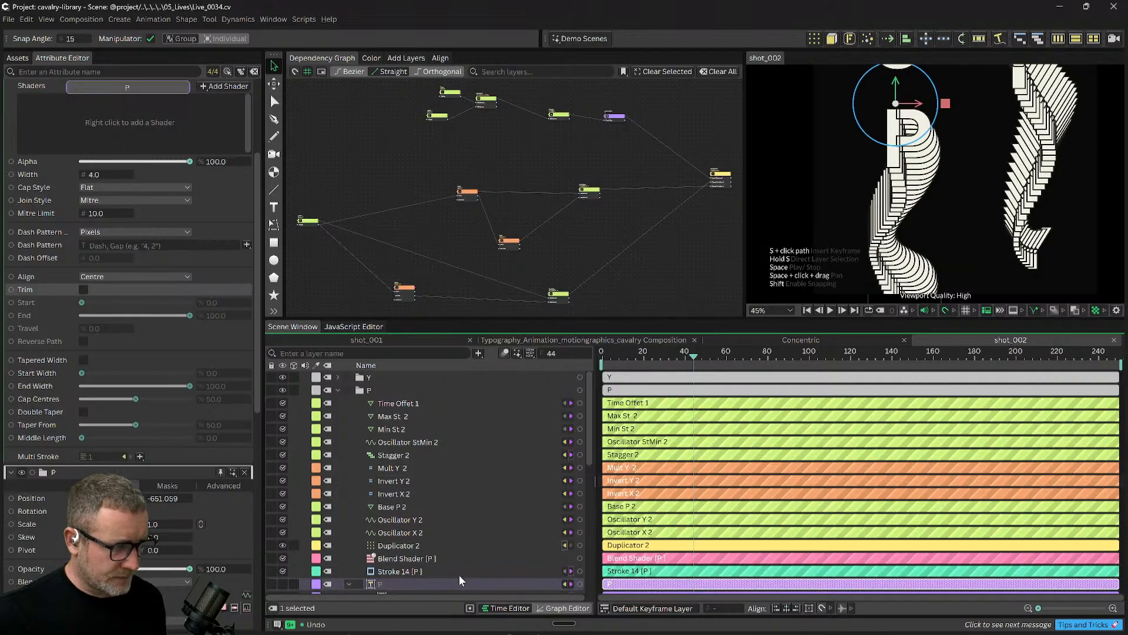
{"action": "left_click", "coordinate": [438, 582]}
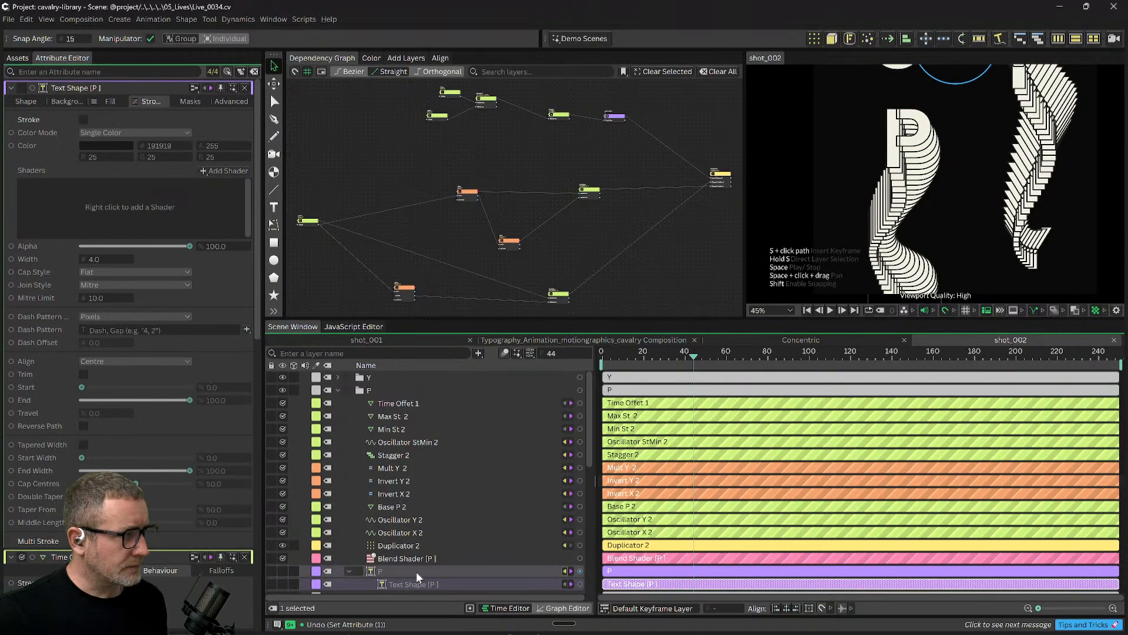
Compare the stroke settings of the P text layer, its nested Text Shape layer and the O text layer.
{"action": "left_click", "coordinate": [400, 571]}
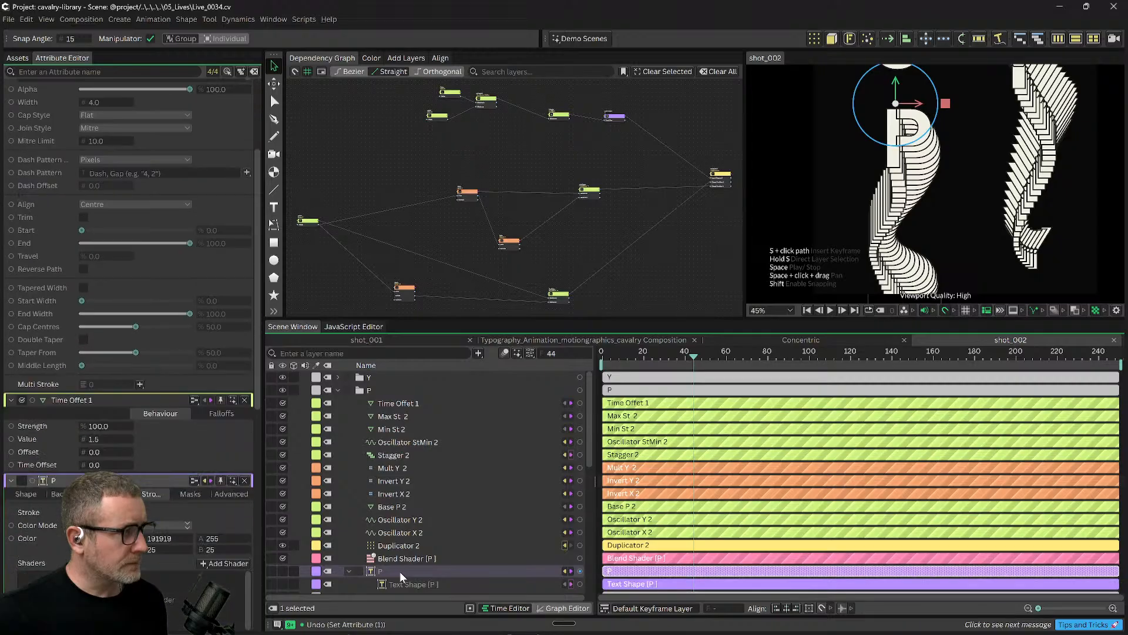
{"action": "scroll", "coordinate": [400, 572], "scroll_direction": "down", "scroll_amount": 2}
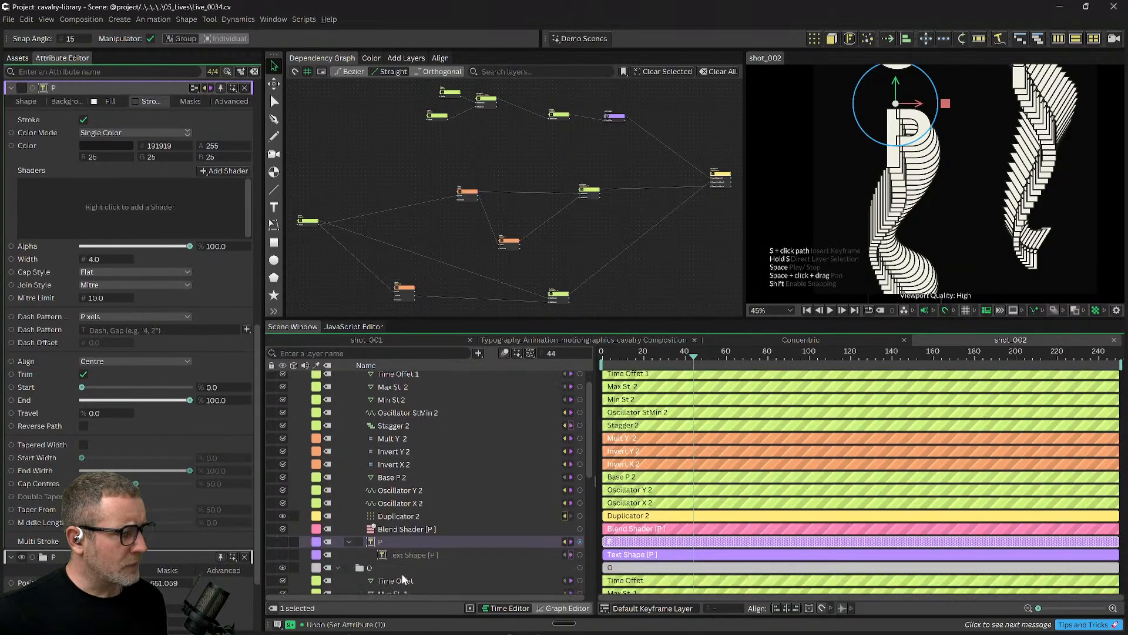
{"action": "scroll", "coordinate": [423, 574], "scroll_direction": "down", "scroll_amount": 5}
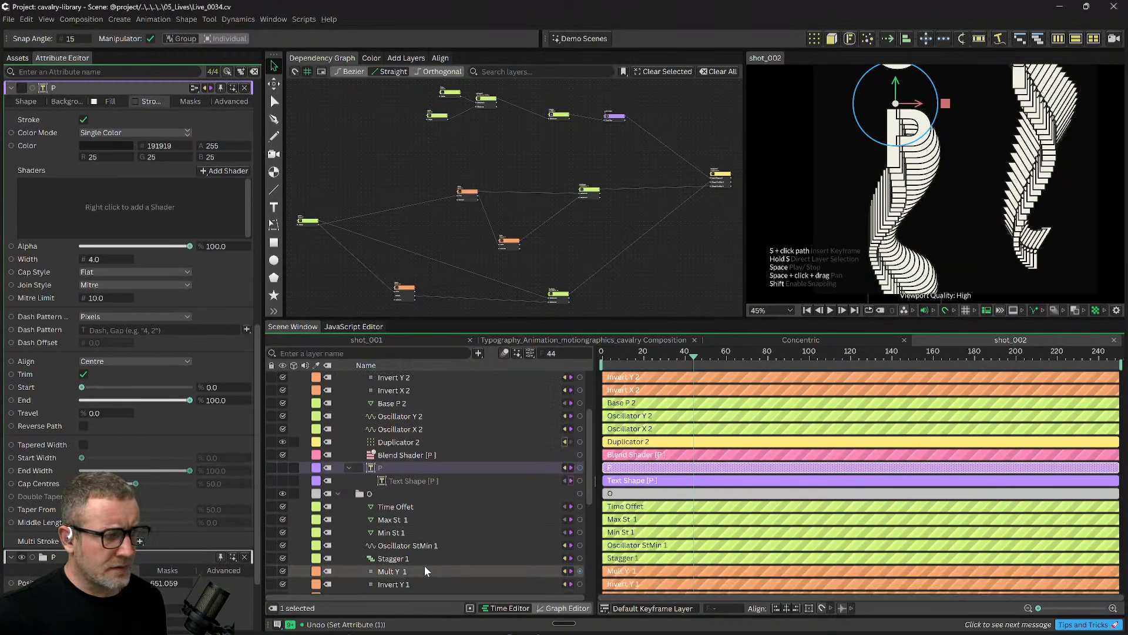
{"action": "left_click", "coordinate": [415, 407]}
{"action": "scroll", "coordinate": [446, 420], "scroll_direction": "up", "scroll_amount": 3}
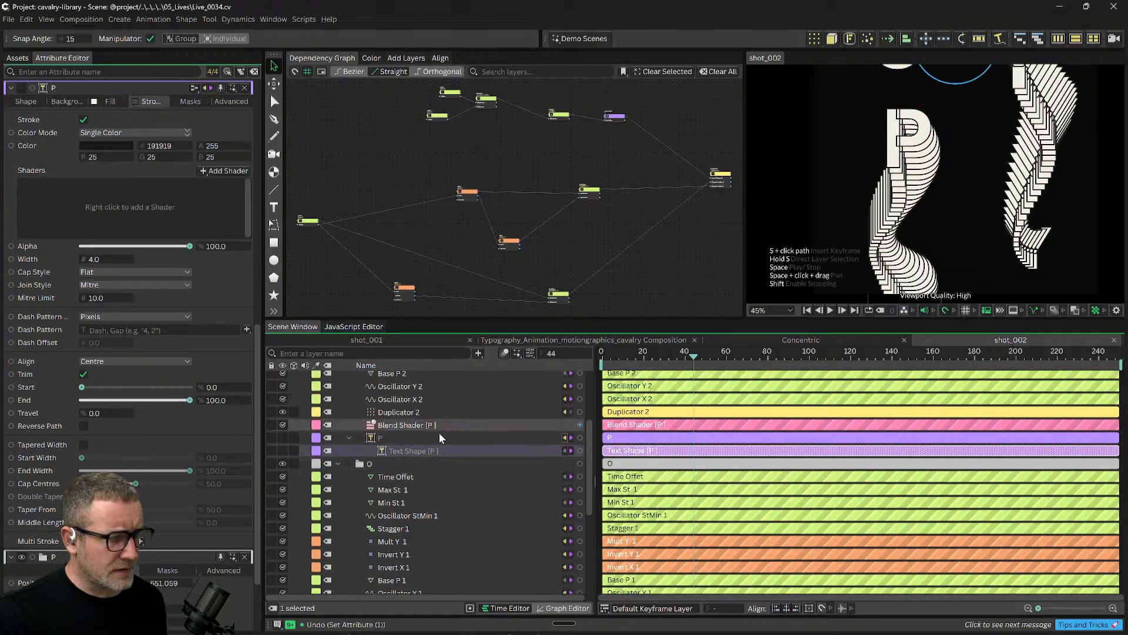
{"action": "left_click", "coordinate": [383, 435]}
{"action": "left_click", "coordinate": [404, 451]}
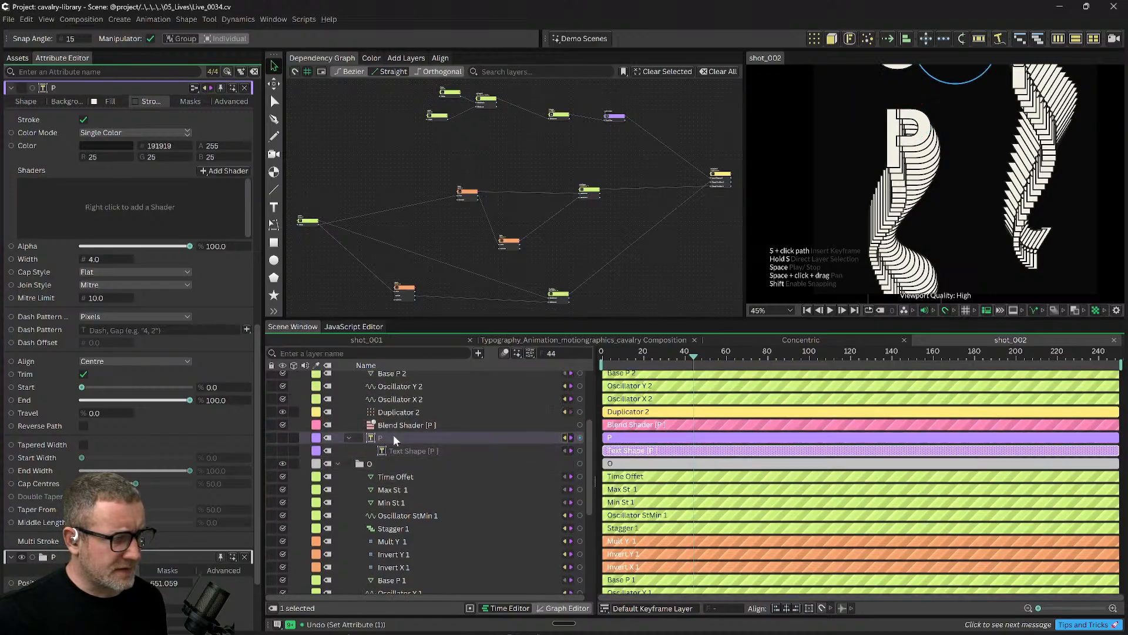
{"action": "left_click", "coordinate": [394, 435]}
{"action": "left_click", "coordinate": [402, 450]}
{"action": "scroll", "coordinate": [480, 476], "scroll_direction": "up", "scroll_amount": 6}
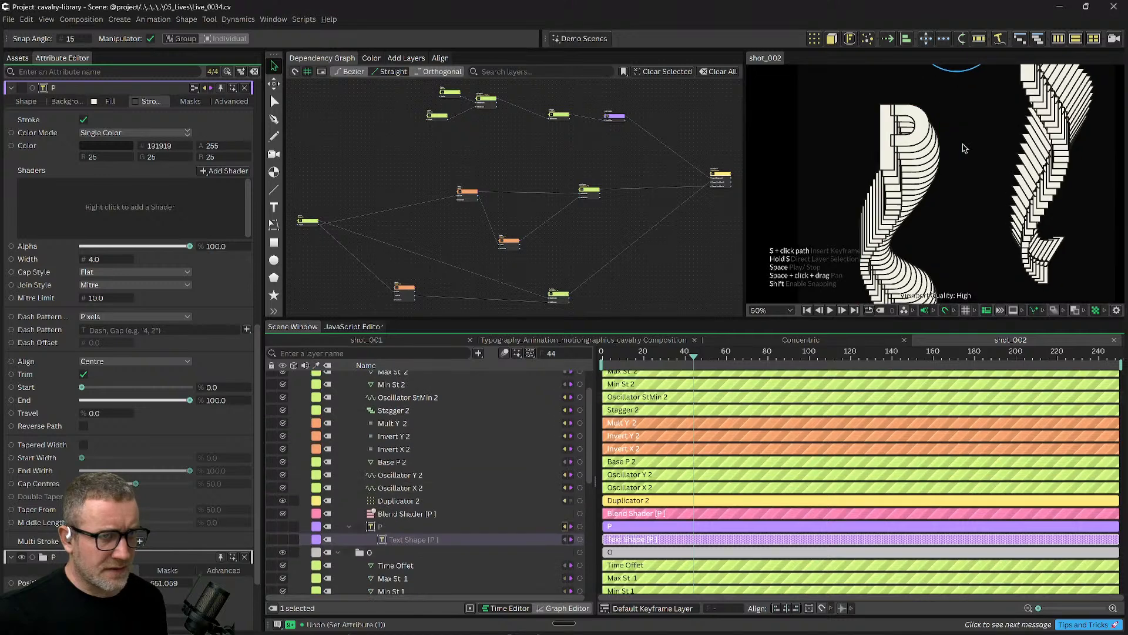
{"action": "scroll", "coordinate": [428, 542], "scroll_direction": "down", "scroll_amount": 14}
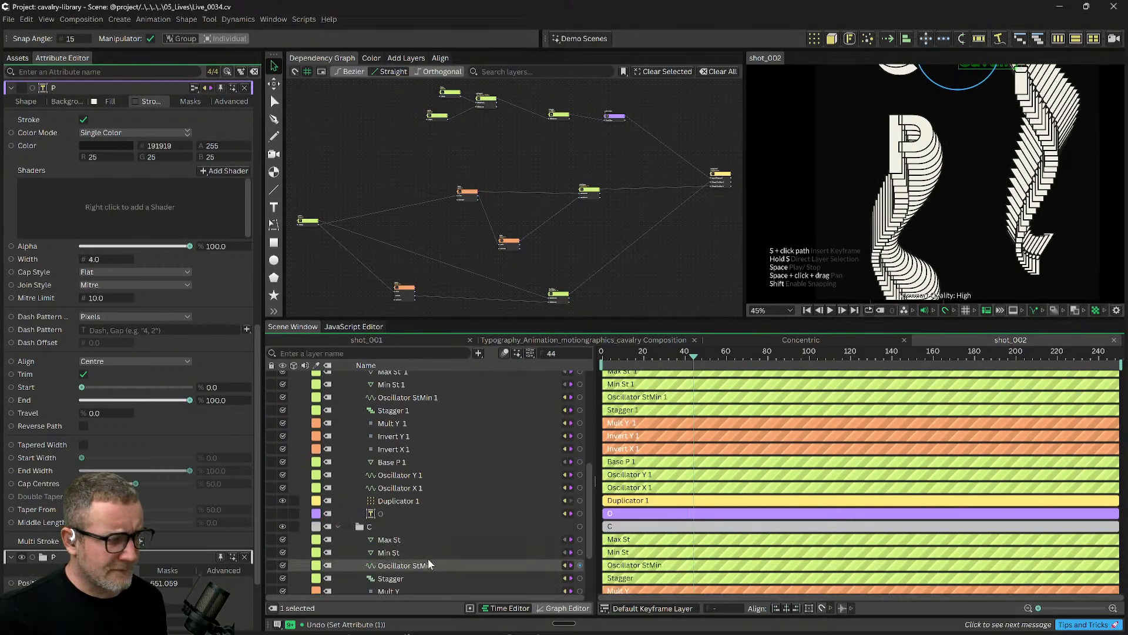
{"action": "left_click", "coordinate": [393, 516]}
Delete the Text Shape layer nested under the P text layer.
{"action": "scroll", "coordinate": [398, 519], "scroll_direction": "up", "scroll_amount": 9}
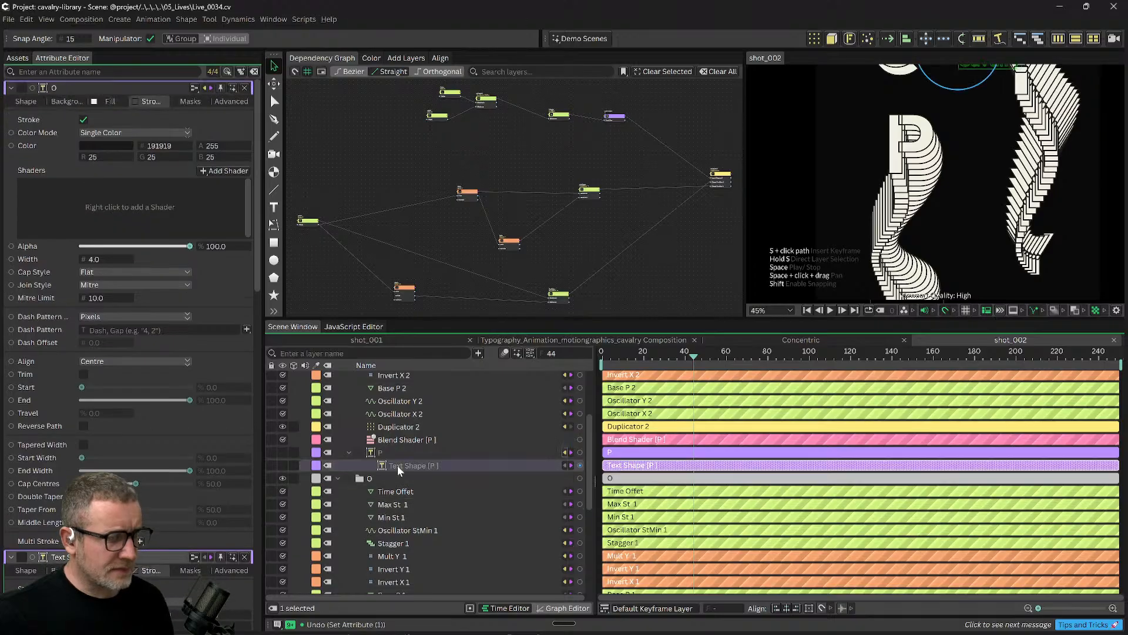
{"action": "key", "text": "Delete"}
{"action": "scroll", "coordinate": [397, 466], "scroll_direction": "up", "scroll_amount": 1}
Show and hide the original P text layer to check how it affects the composition.
{"action": "left_click", "coordinate": [390, 466]}
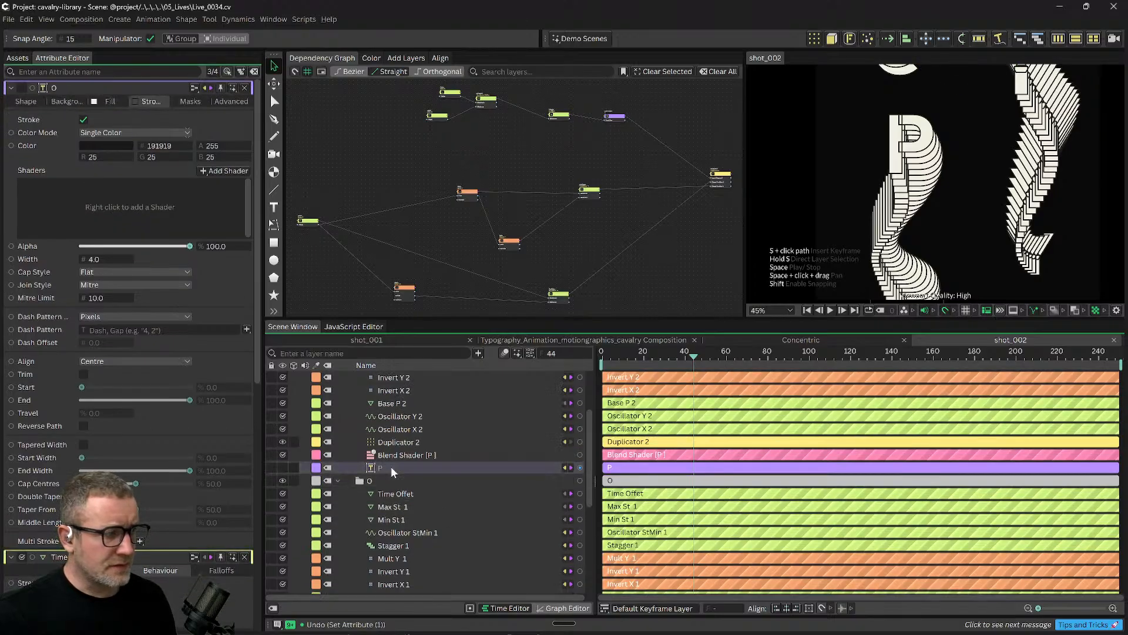
{"action": "left_click", "coordinate": [283, 467]}
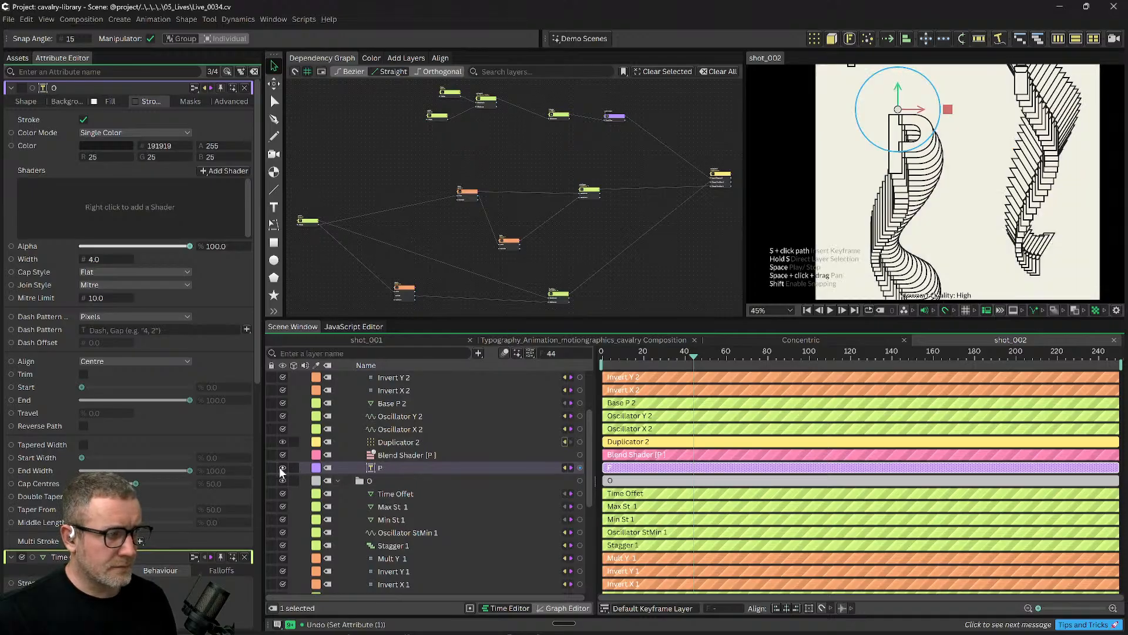
{"action": "left_click", "coordinate": [282, 467]}
{"action": "left_click", "coordinate": [283, 467]}
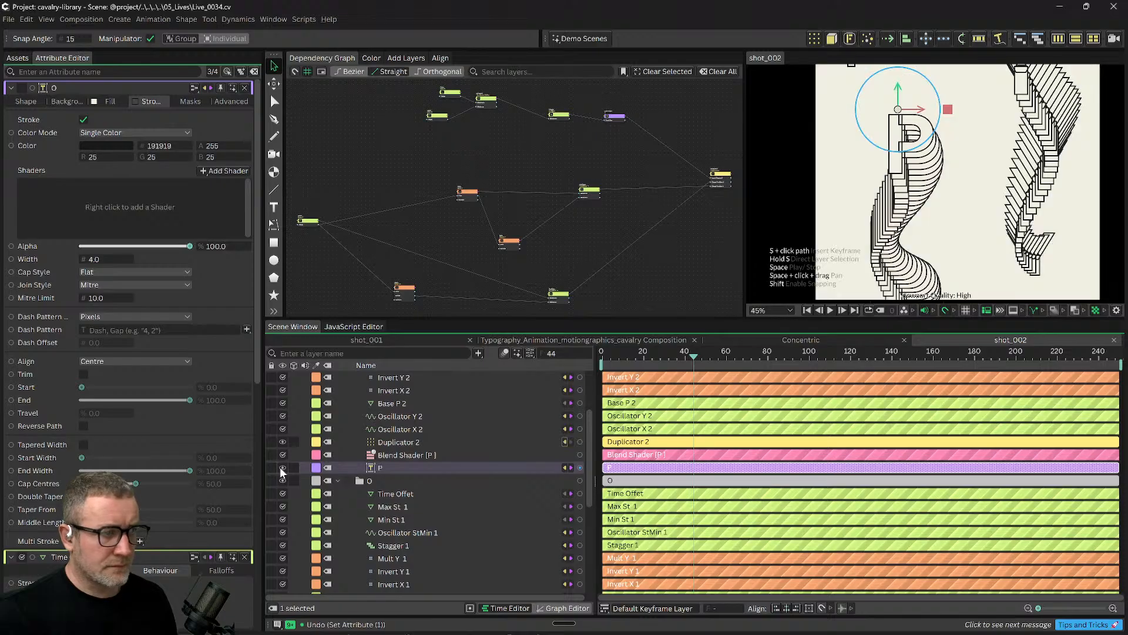
{"action": "left_click", "coordinate": [283, 467]}
{"action": "scroll", "coordinate": [398, 467], "scroll_direction": "up", "scroll_amount": 4}
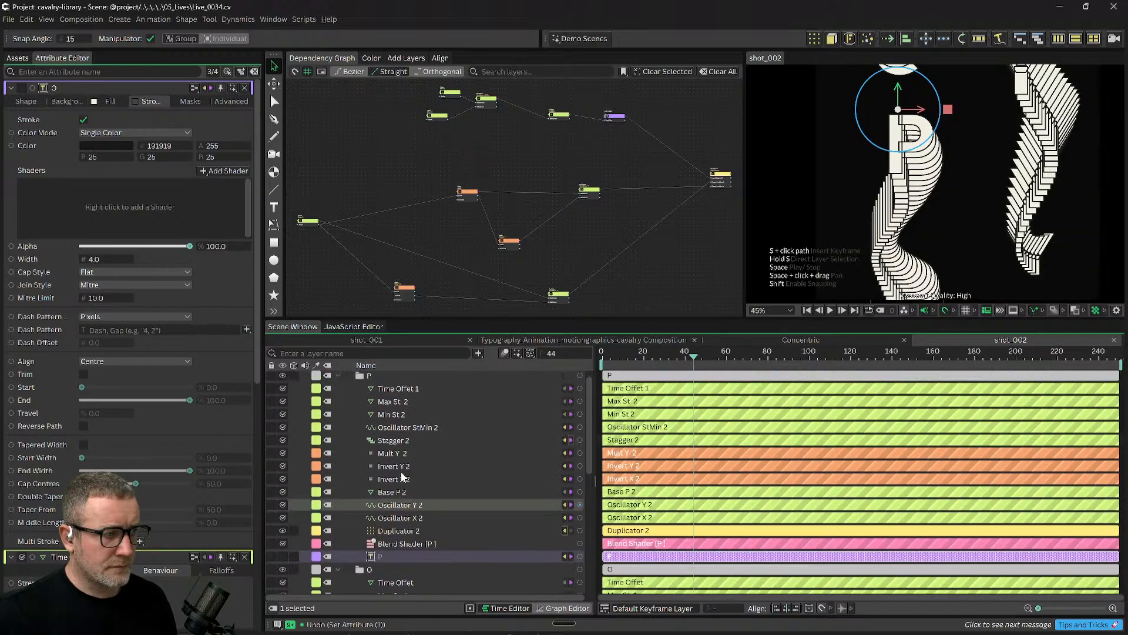
Expand the Y group and examine the stroke settings of its Y text layer.
{"action": "left_click", "coordinate": [347, 377]}
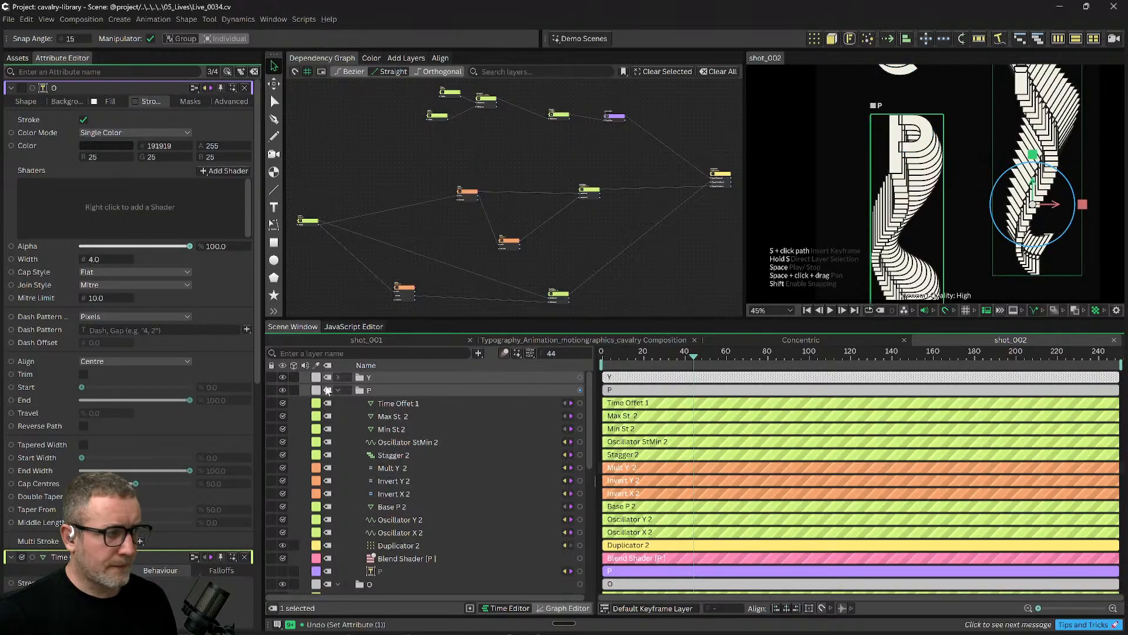
{"action": "left_click", "coordinate": [338, 377]}
{"action": "scroll", "coordinate": [396, 528], "scroll_direction": "down", "scroll_amount": 1}
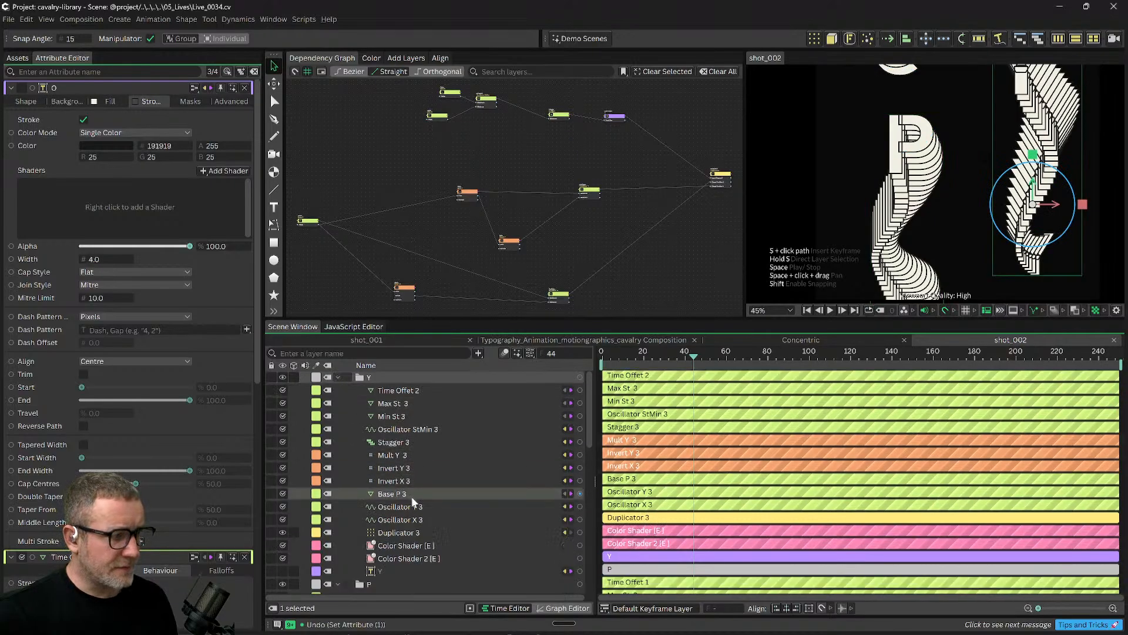
{"action": "left_click", "coordinate": [380, 559]}
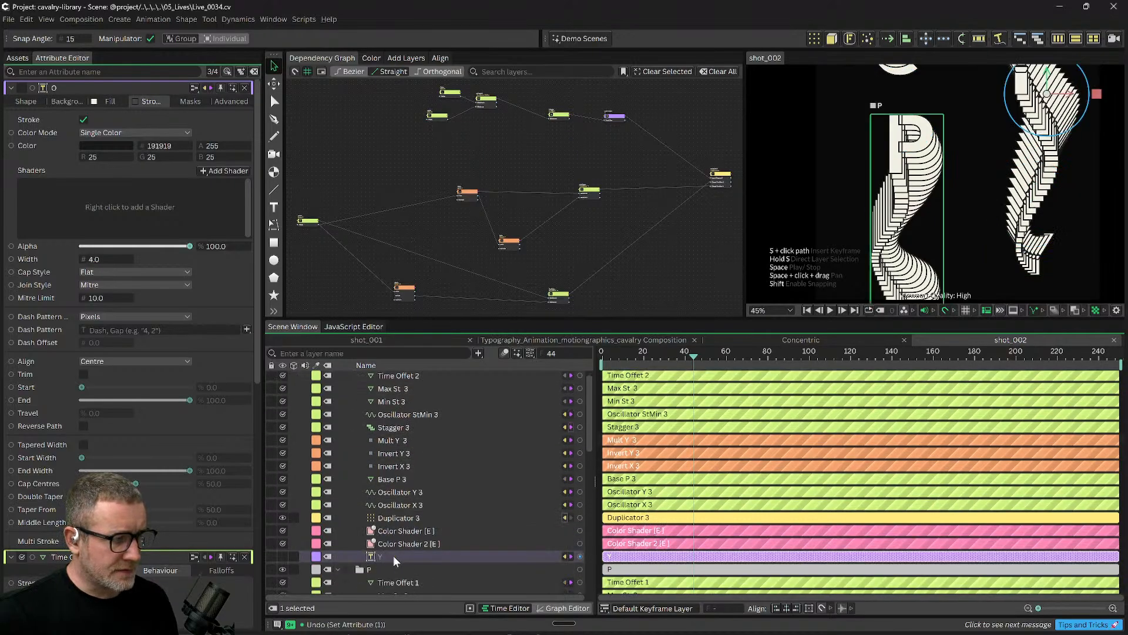
{"action": "left_click", "coordinate": [395, 554]}
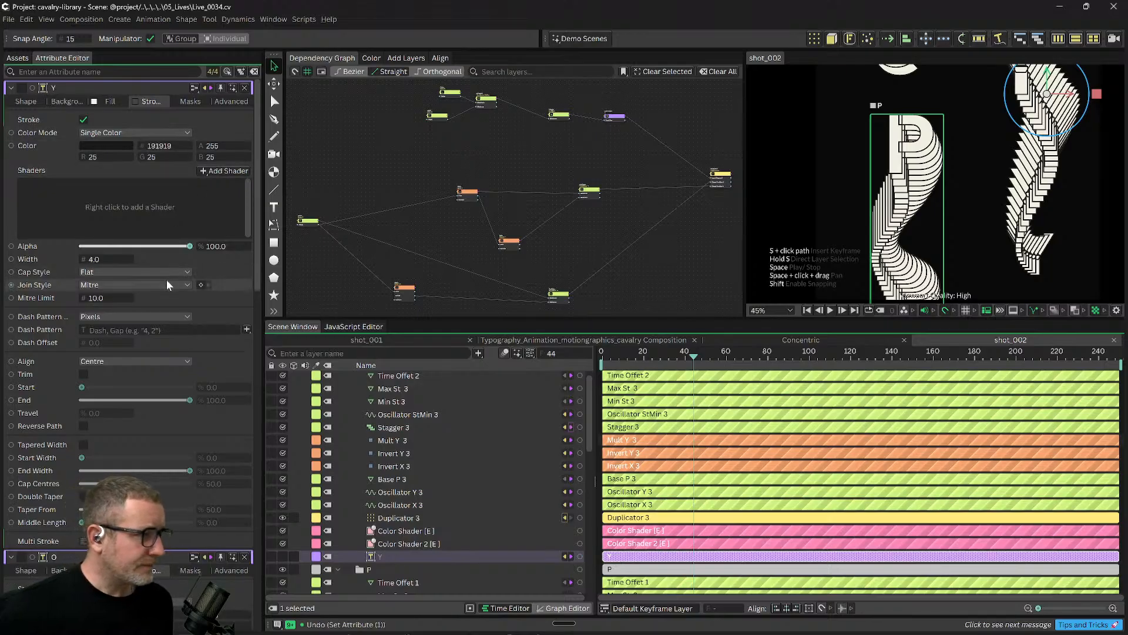
Switch to Discord to read the motion-lab reply about strokes around letter pieces, and return to Cavalry.
{"action": "key", "text": "ctrl+super+Right"}
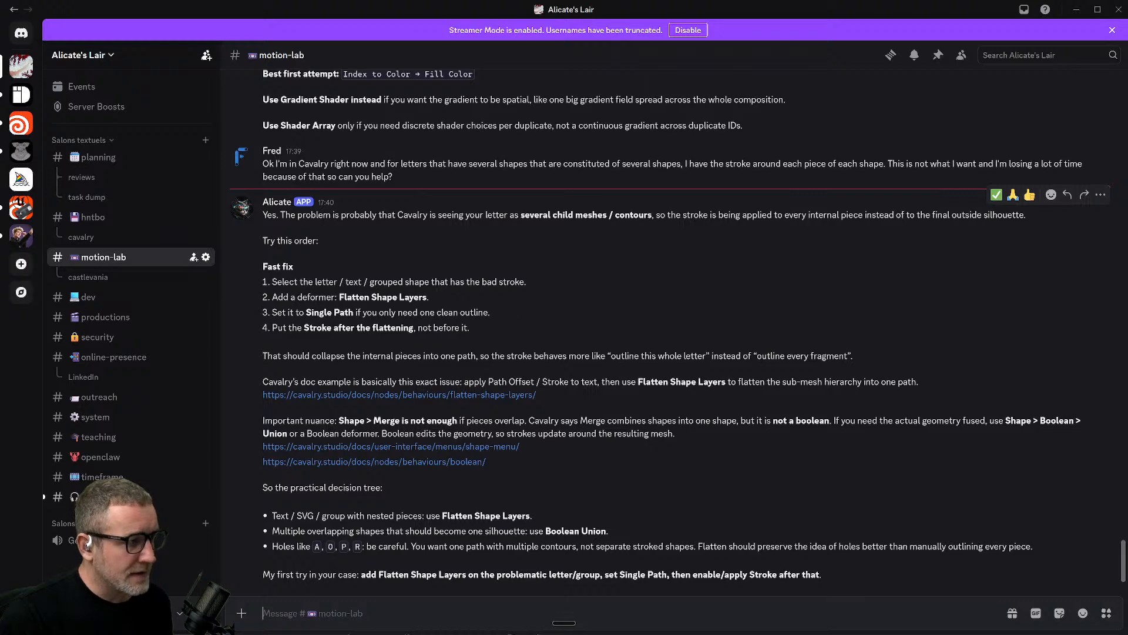
{"action": "key", "text": "ctrl+super+Right"}
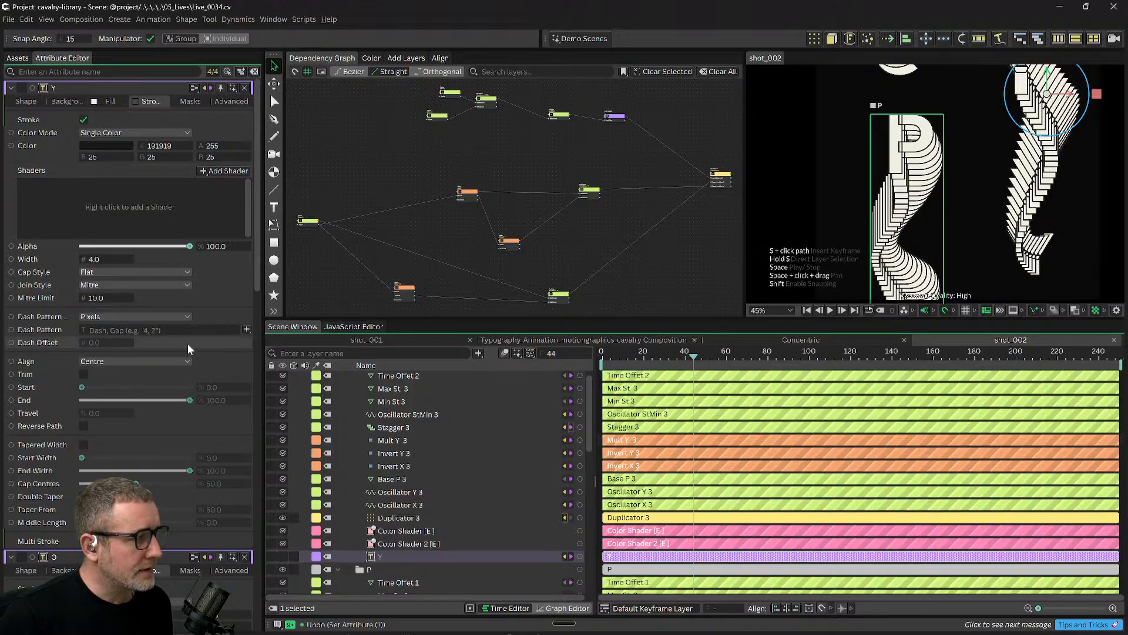
{"action": "key", "text": "ctrl+super+Left"}
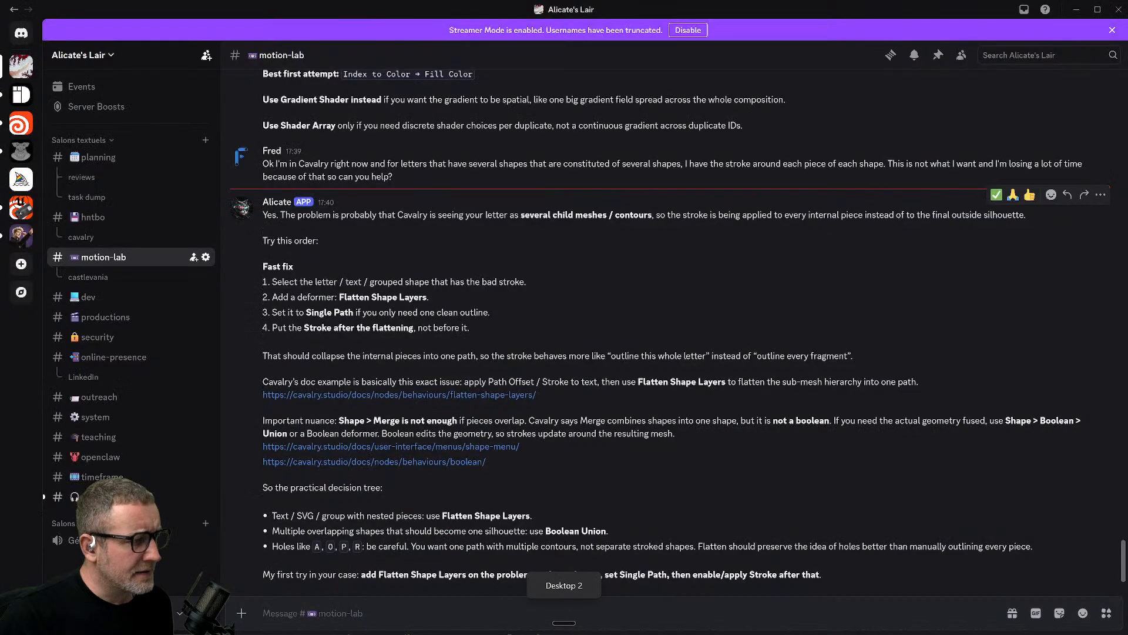
{"action": "key", "text": "ctrl+super+Right"}
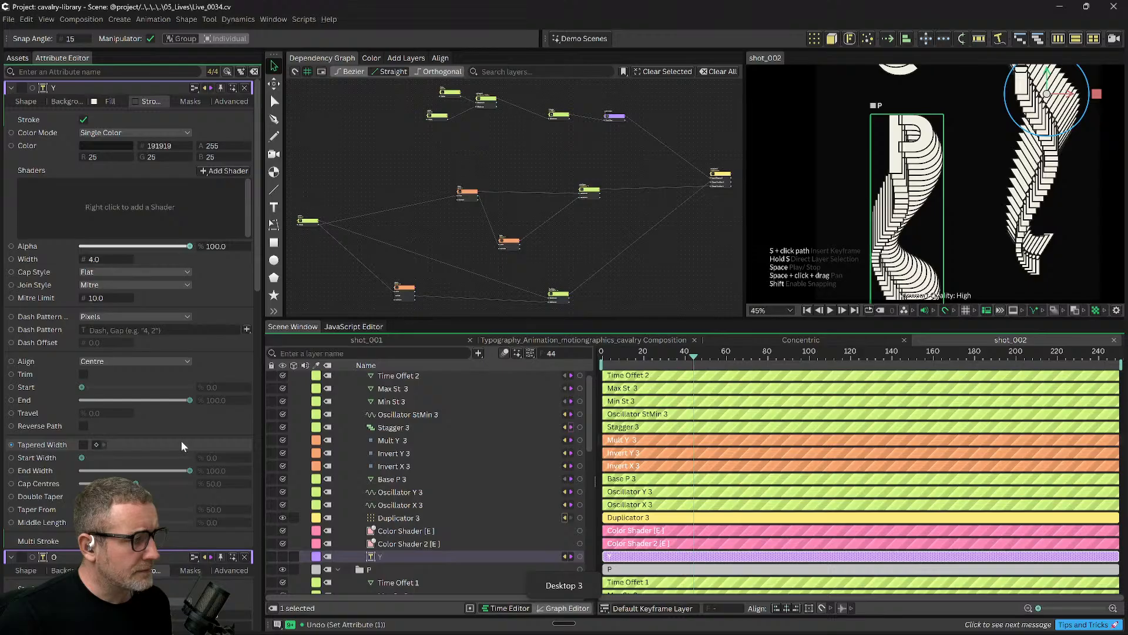
Add a Flatten Shape Layers deformer to the Y text layer and inspect the Y letter in the viewport.
{"action": "left_click", "coordinate": [30, 101]}
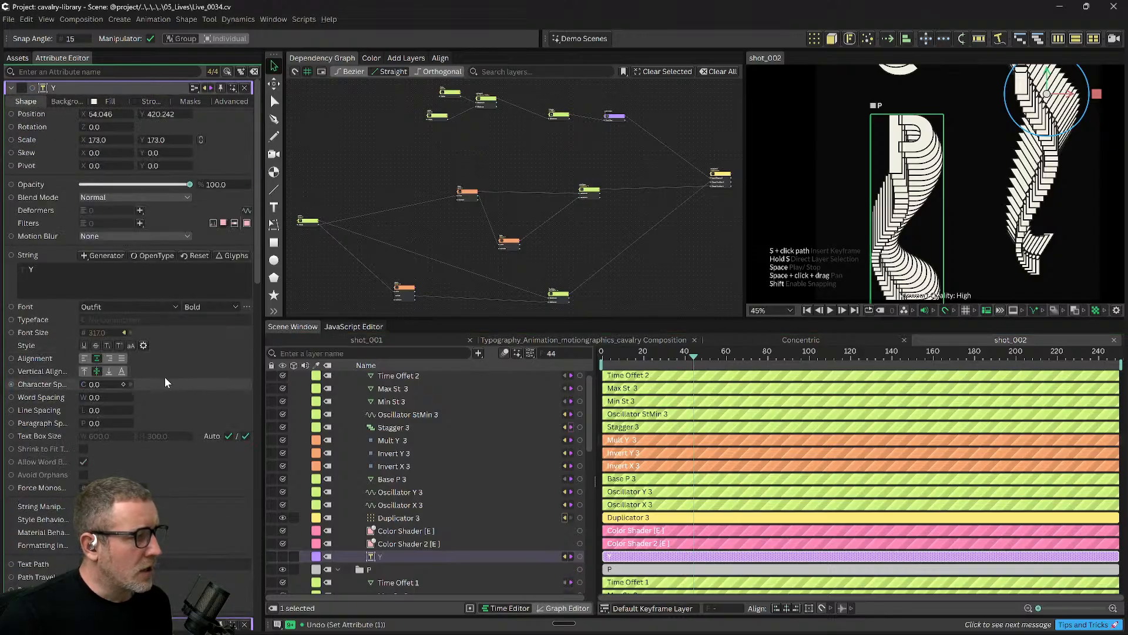
{"action": "left_click", "coordinate": [140, 210]}
{"action": "left_click", "coordinate": [174, 252]}
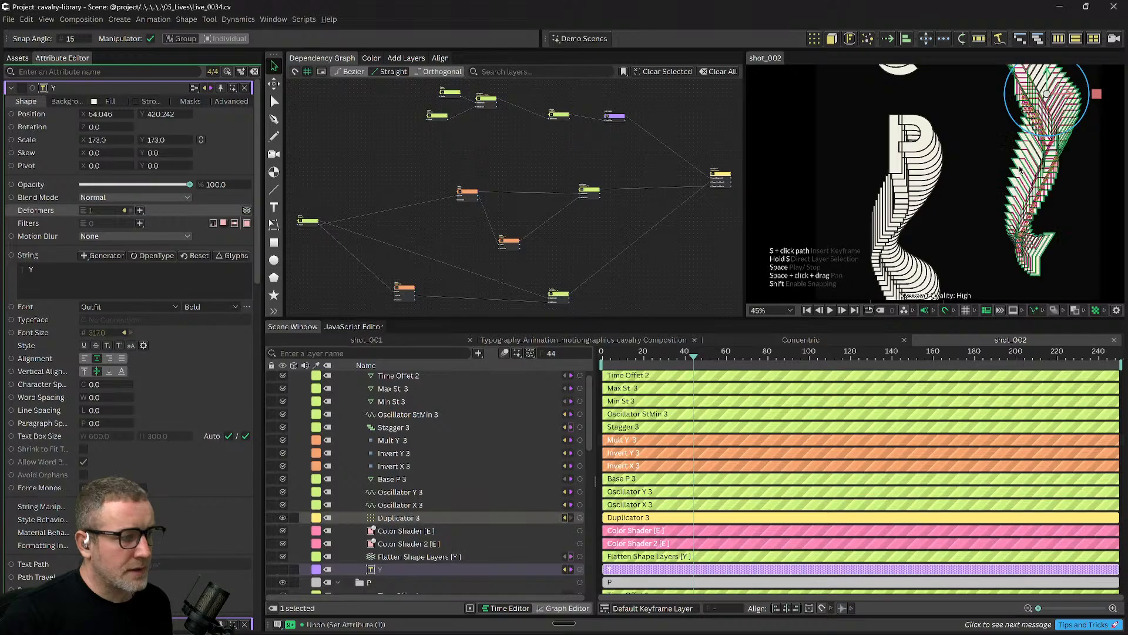
{"action": "left_click_drag", "start_coordinate": [1019, 166], "coordinate": [971, 247]}
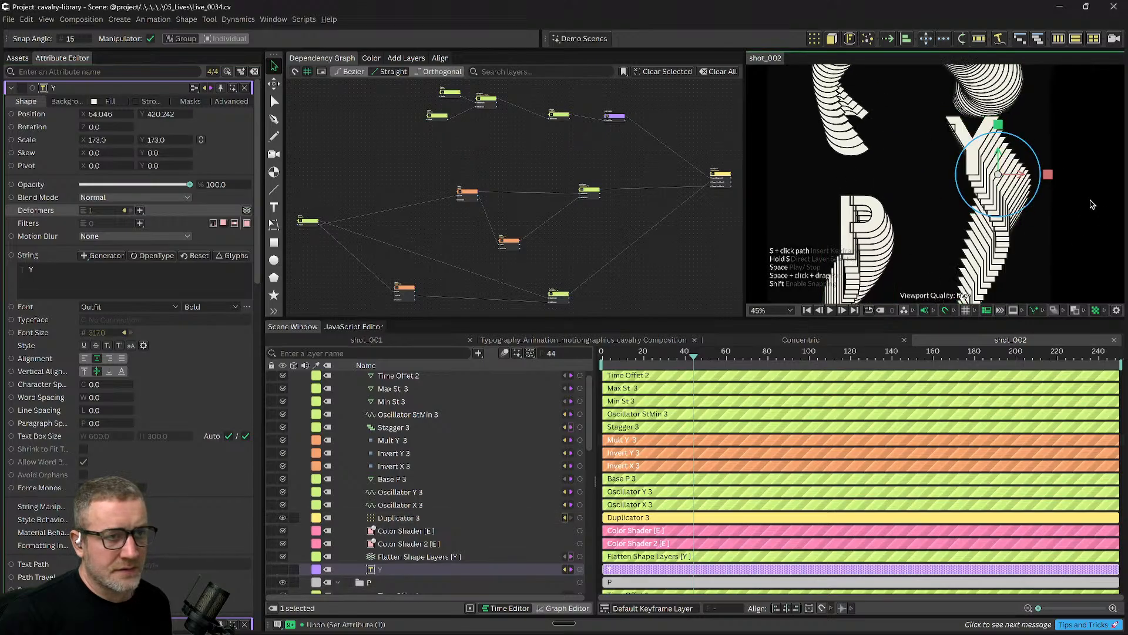
{"action": "mouse_move", "coordinate": [692, 354]}
{"action": "left_mouse_down"}
{"action": "mouse_move", "coordinate": [718, 364]}
{"action": "mouse_move", "coordinate": [694, 365]}
{"action": "left_mouse_up"}
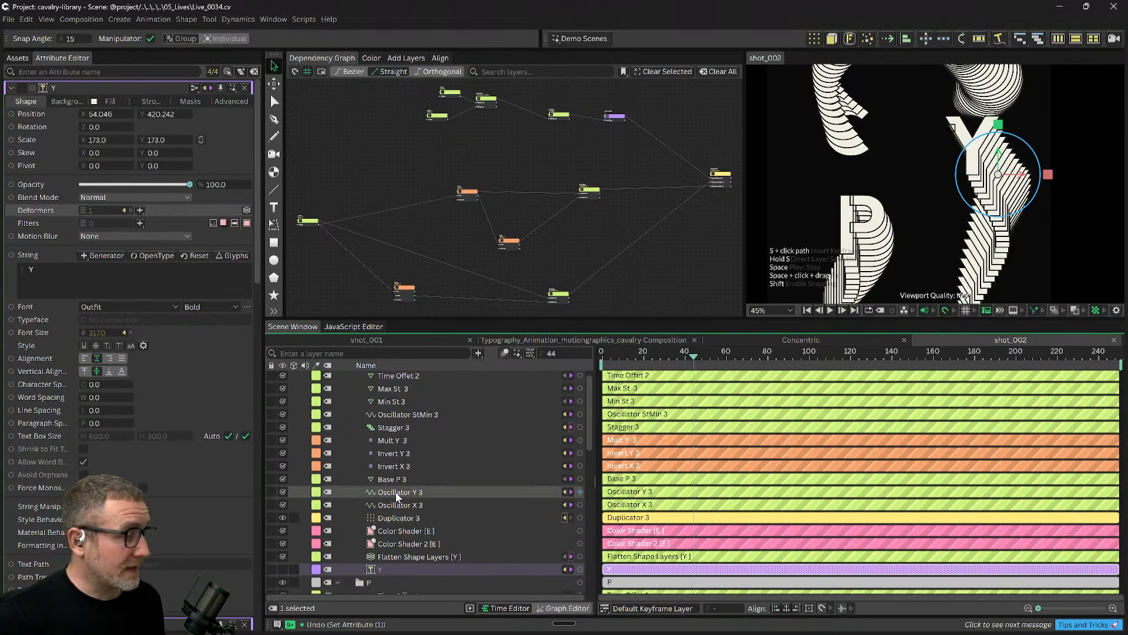
Undo the accidental layer reorder in the P group and add a Flatten Shape Layers deformer to the P text layer.
{"action": "scroll", "coordinate": [391, 506], "scroll_direction": "down", "scroll_amount": 2}
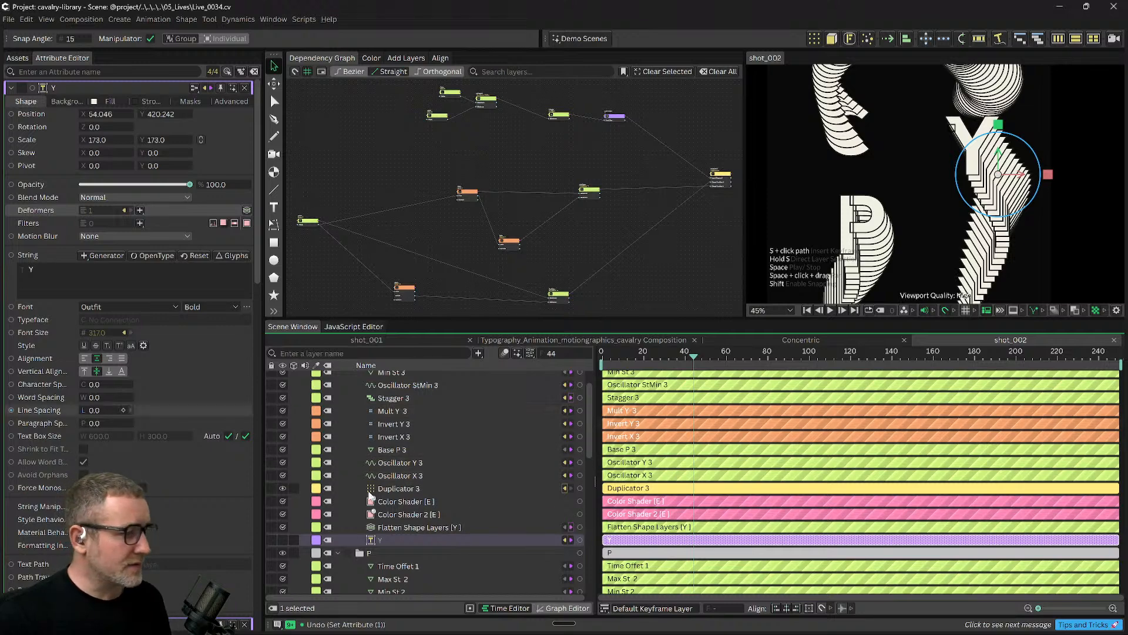
{"action": "scroll", "coordinate": [419, 524], "scroll_direction": "down", "scroll_amount": 2}
{"action": "scroll", "coordinate": [419, 555], "scroll_direction": "down", "scroll_amount": 5}
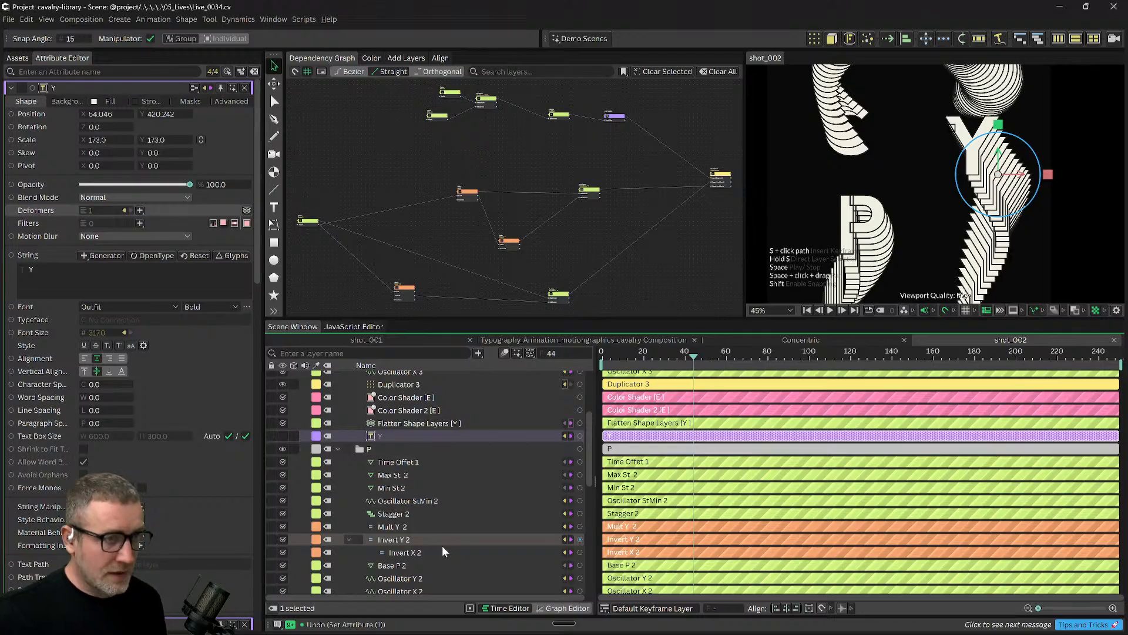
{"action": "key", "text": "ctrl+z"}
{"action": "scroll", "coordinate": [446, 547], "scroll_direction": "down", "scroll_amount": 5}
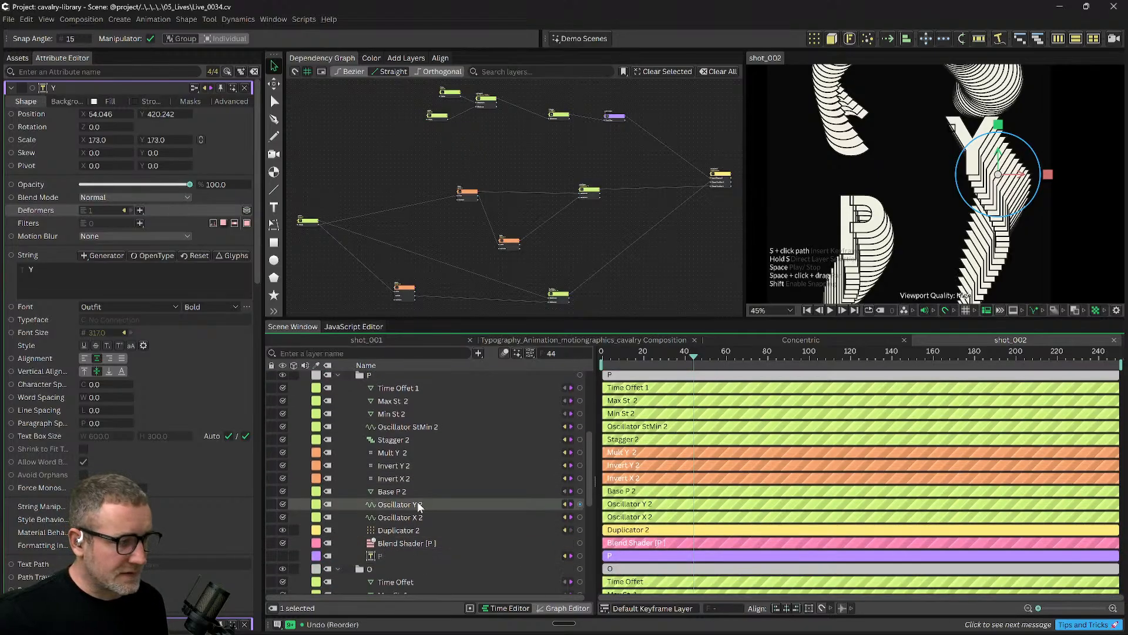
{"action": "left_click", "coordinate": [398, 555]}
{"action": "scroll", "coordinate": [165, 346], "scroll_direction": "down", "scroll_amount": 15}
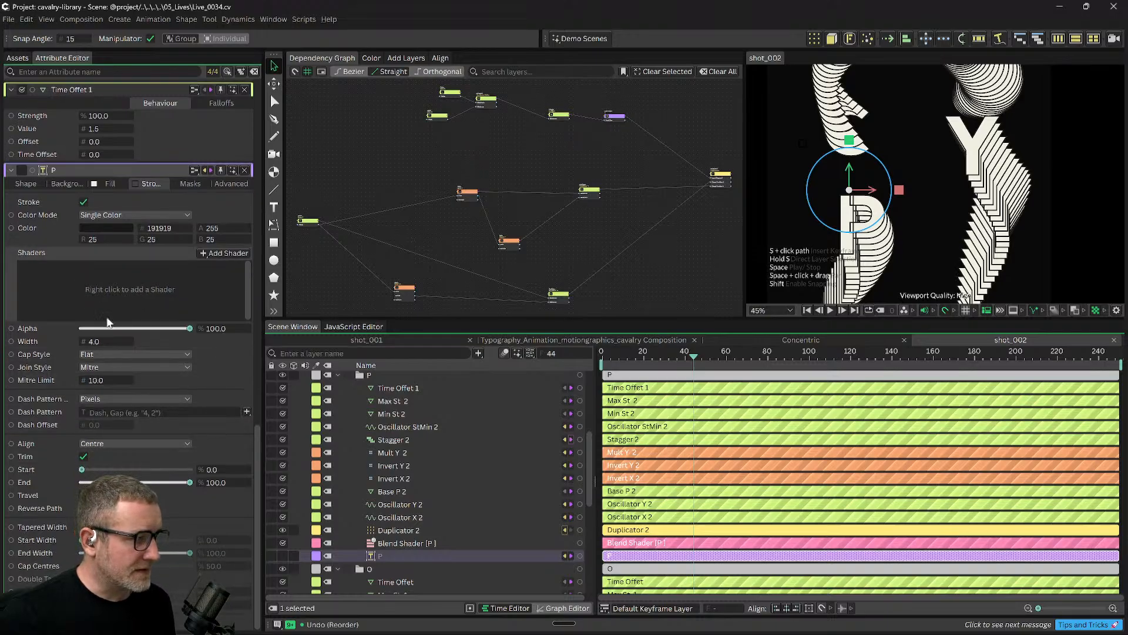
{"action": "left_click", "coordinate": [25, 183]}
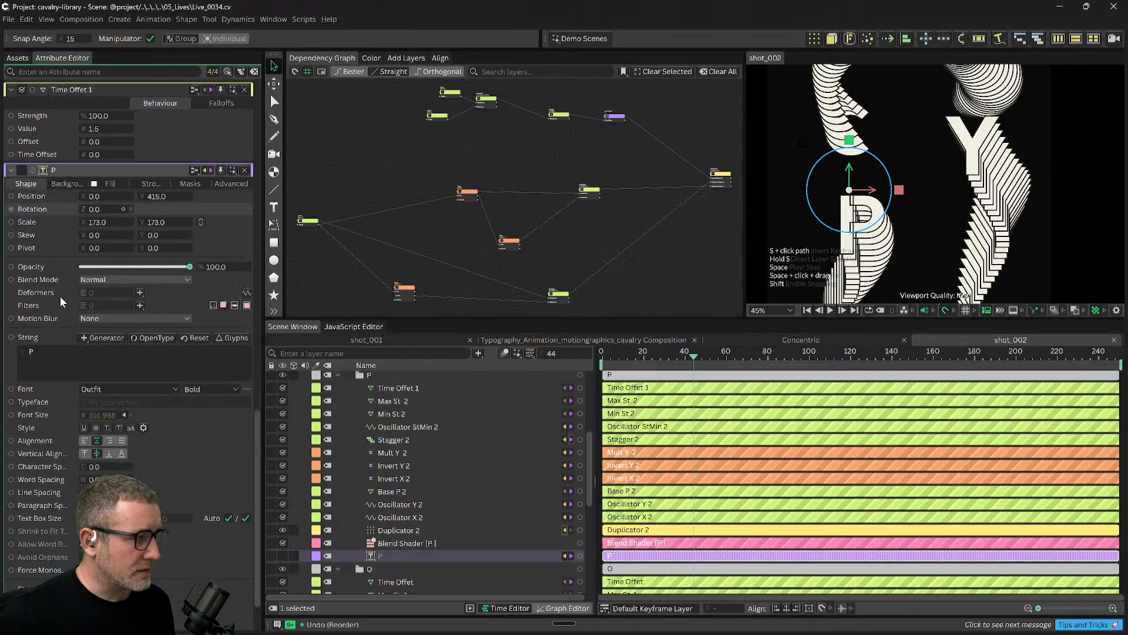
{"action": "left_click", "coordinate": [139, 292]}
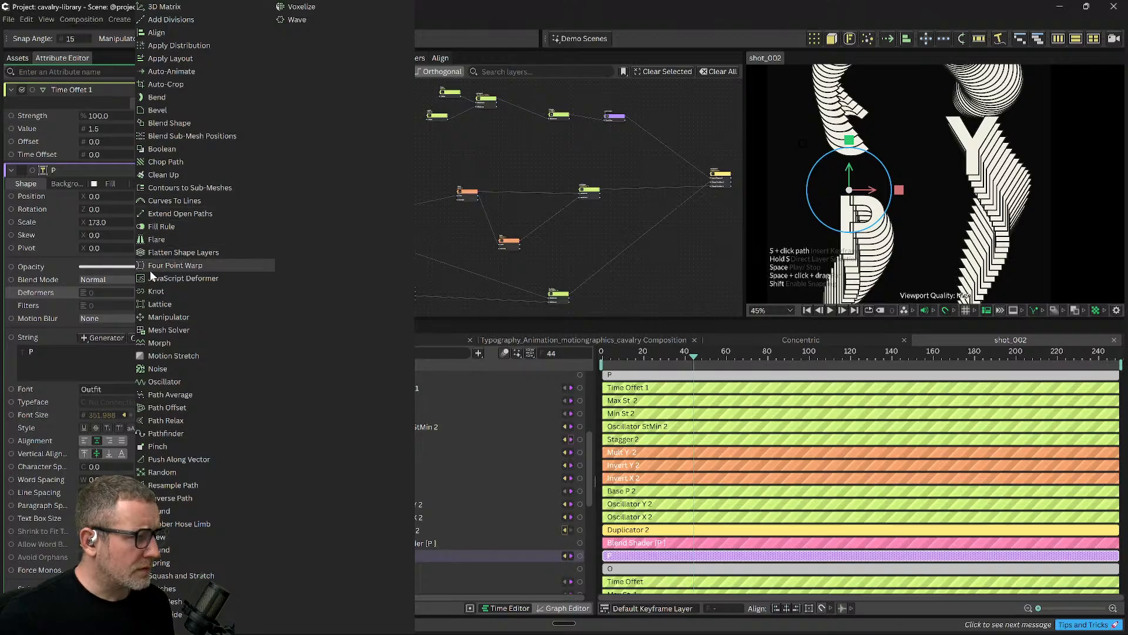
{"action": "left_click", "coordinate": [160, 253]}
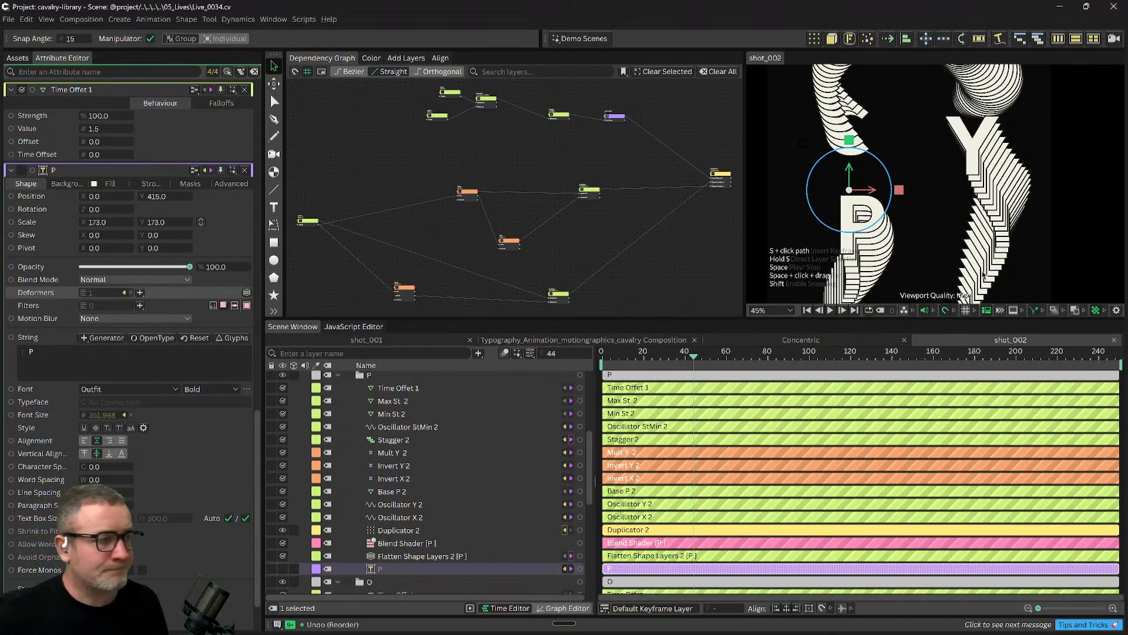
Scrub the animation to frame 85 and check all four letters together in the viewport.
{"action": "left_click_drag", "start_coordinate": [753, 356], "coordinate": [778, 361]}
{"action": "scroll", "coordinate": [947, 213], "scroll_direction": "down", "scroll_amount": 4}
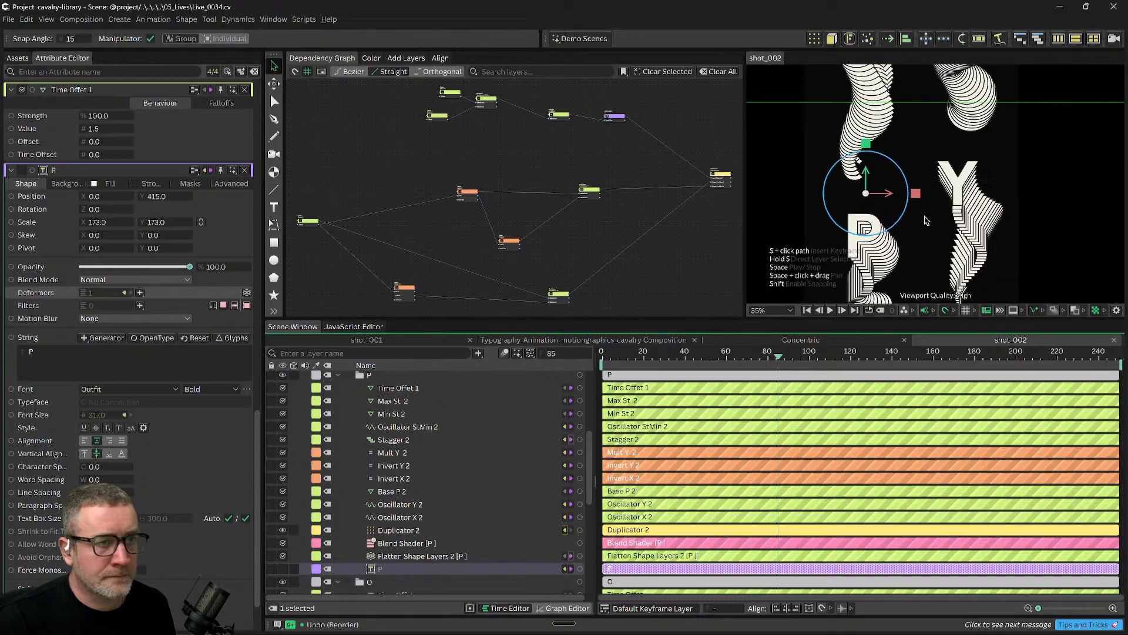
{"action": "scroll", "coordinate": [870, 247], "scroll_direction": "down", "scroll_amount": 1}
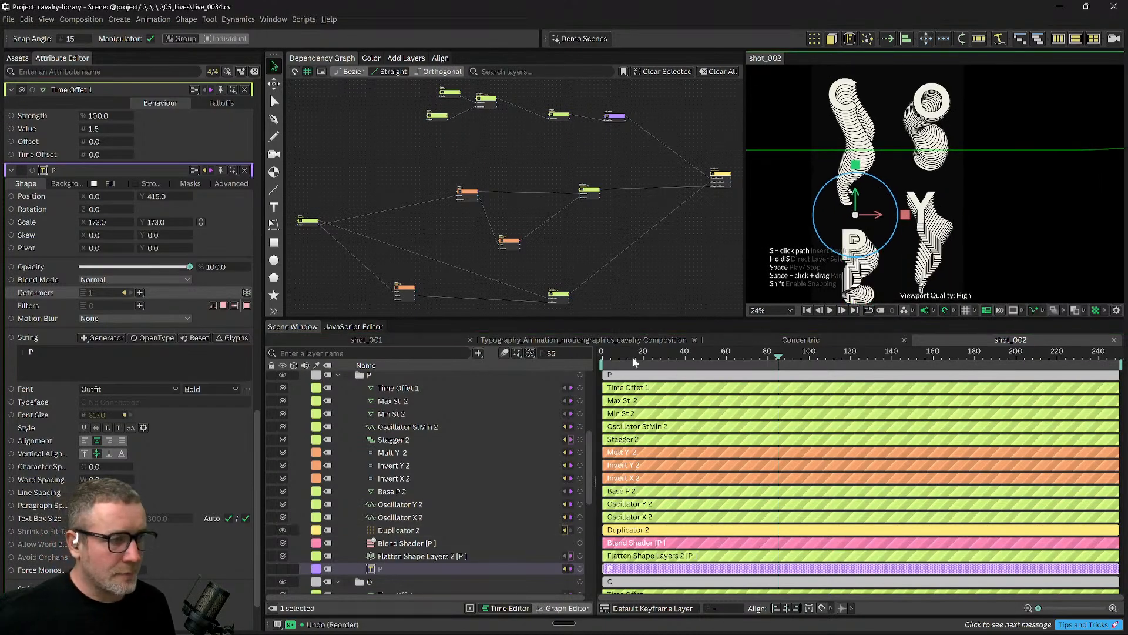
Duplicate the shot_002 composition in the assets and rename the copy shot_003.
{"action": "left_click", "coordinate": [367, 340]}
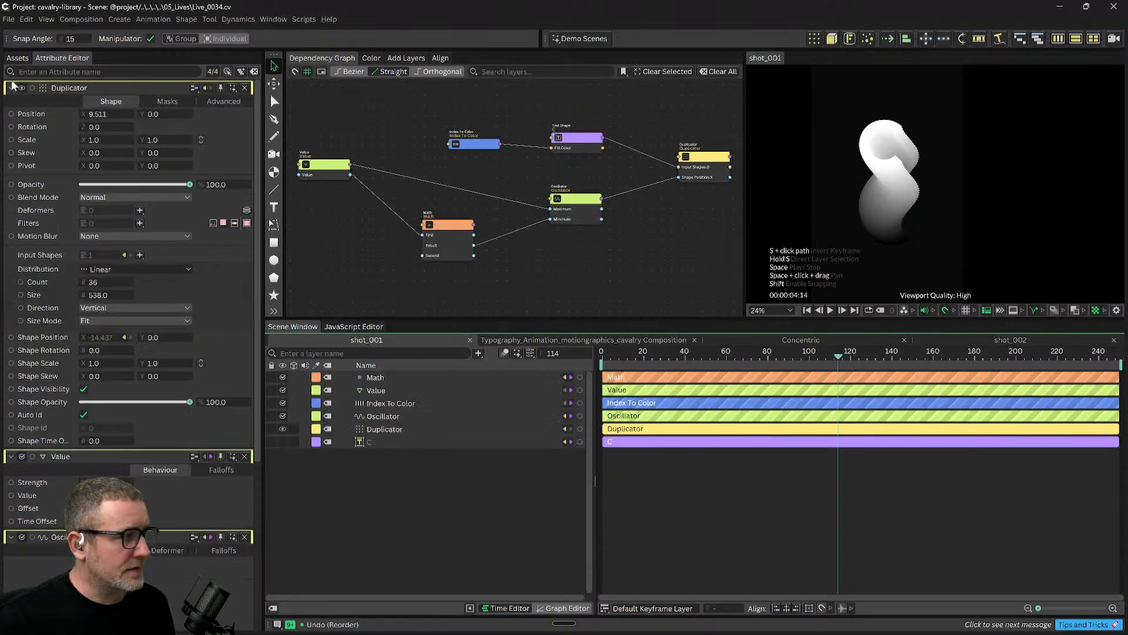
{"action": "left_click", "coordinate": [17, 59]}
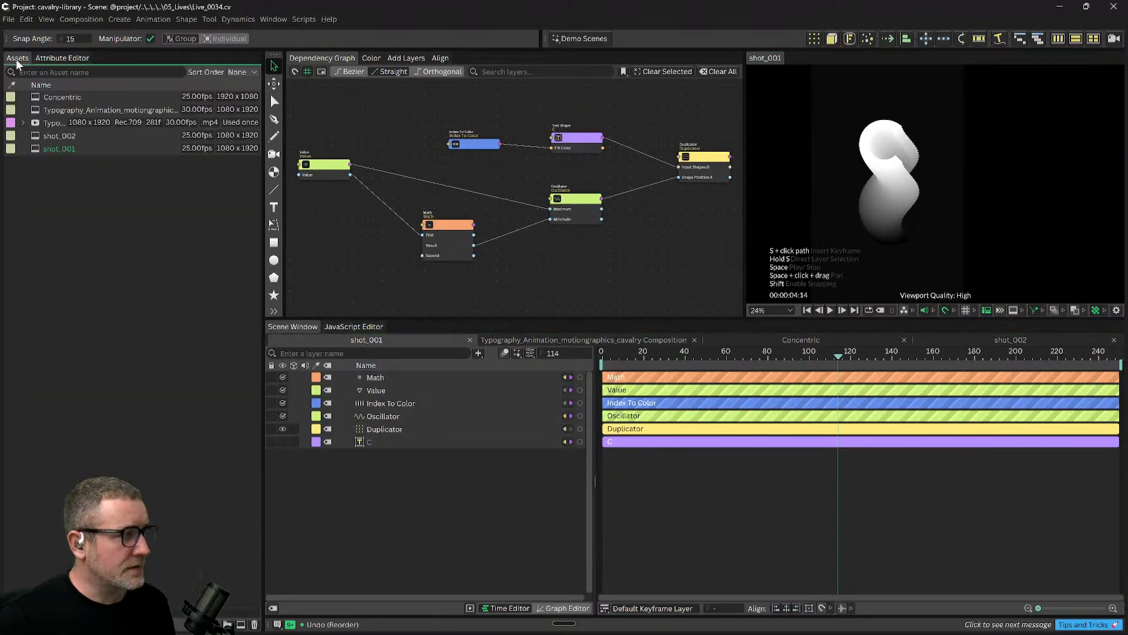
{"action": "double_click", "coordinate": [48, 135]}
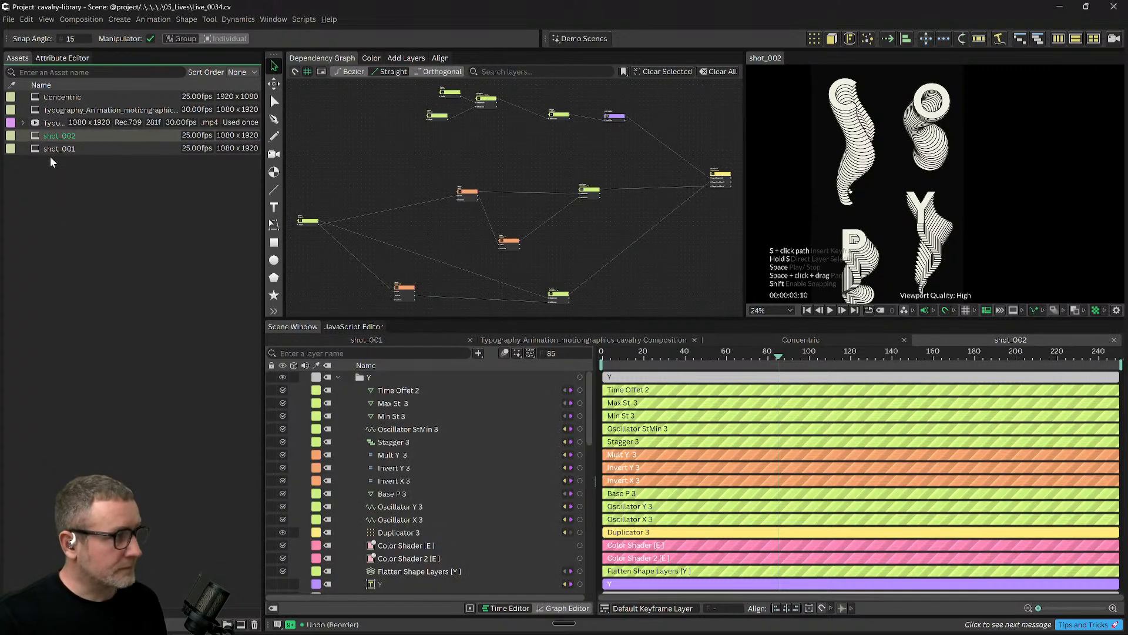
{"action": "key", "text": "ctrl+d"}
{"action": "left_click", "coordinate": [64, 137]}
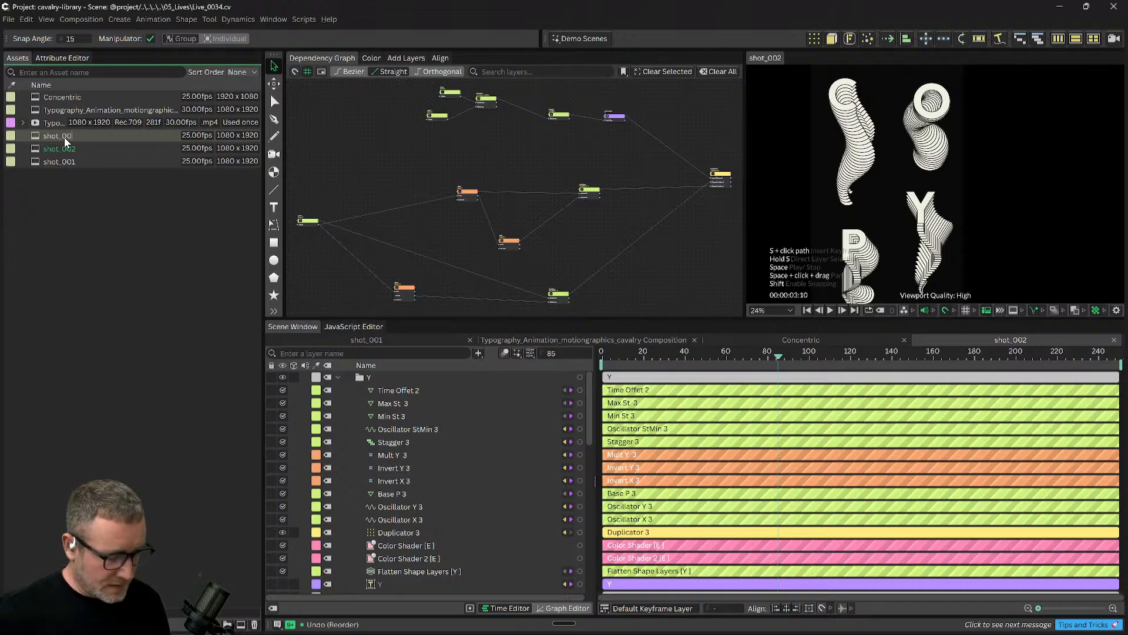
{"action": "key", "text": "Return"}
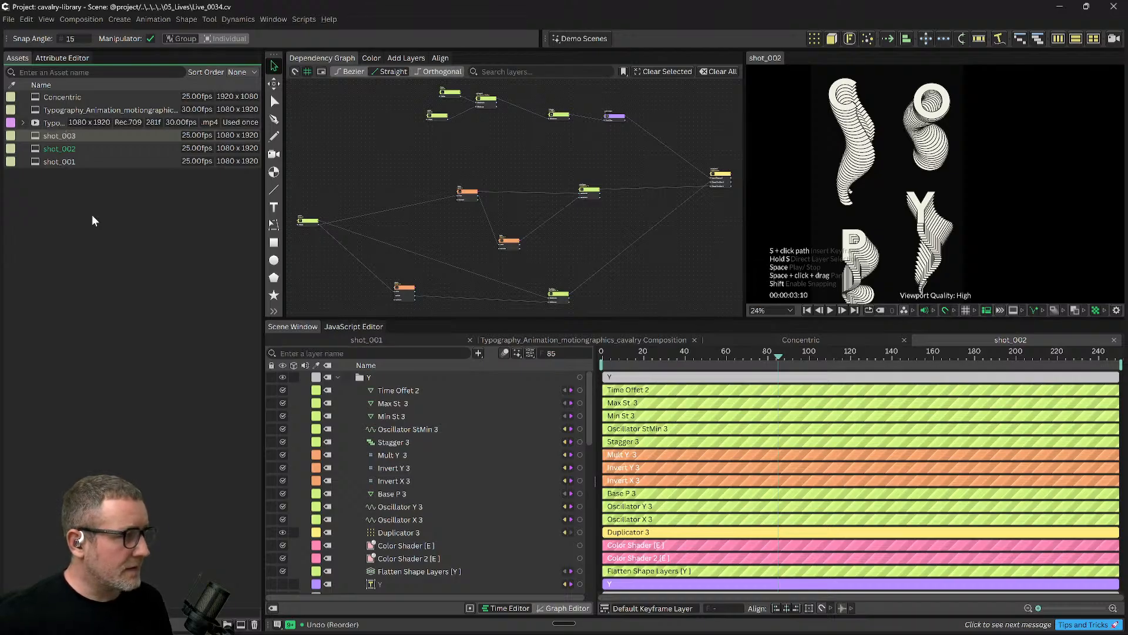
Move shot_003 below shot_001 in the asset list and open the shot_003 composition.
{"action": "mouse_move", "coordinate": [42, 135]}
{"action": "left_mouse_down"}
{"action": "mouse_move", "coordinate": [60, 189]}
{"action": "mouse_move", "coordinate": [54, 133]}
{"action": "left_mouse_up"}
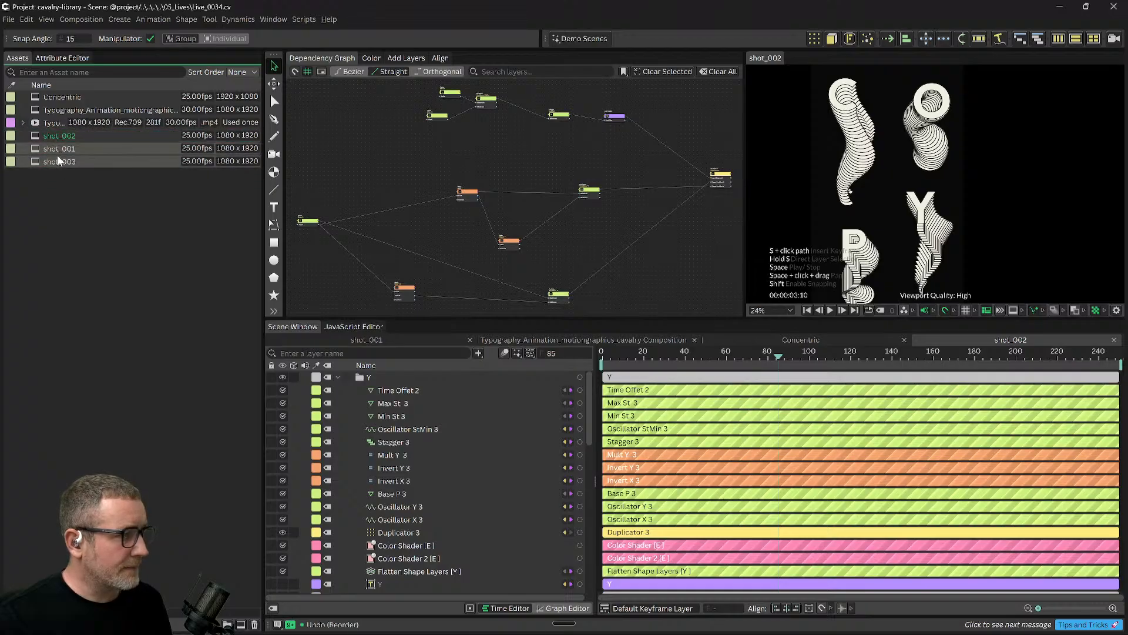
{"action": "left_click", "coordinate": [55, 158]}
{"action": "double_click", "coordinate": [55, 159]}
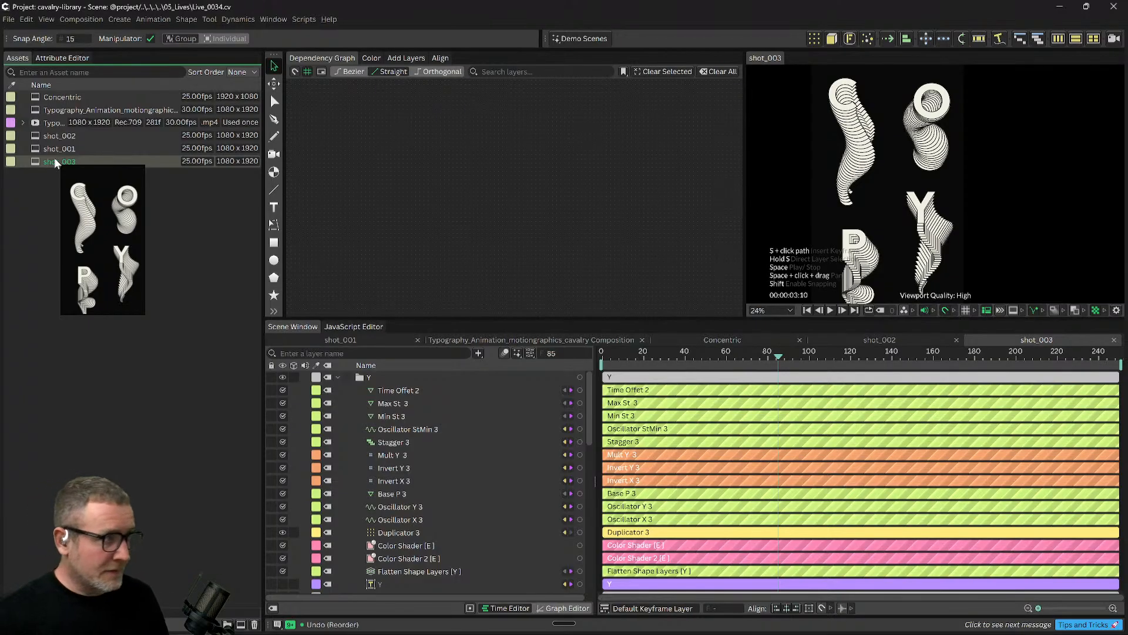
Sort the asset list by name and check the contents of the Typography_Animation video asset.
{"action": "left_click", "coordinate": [238, 73]}
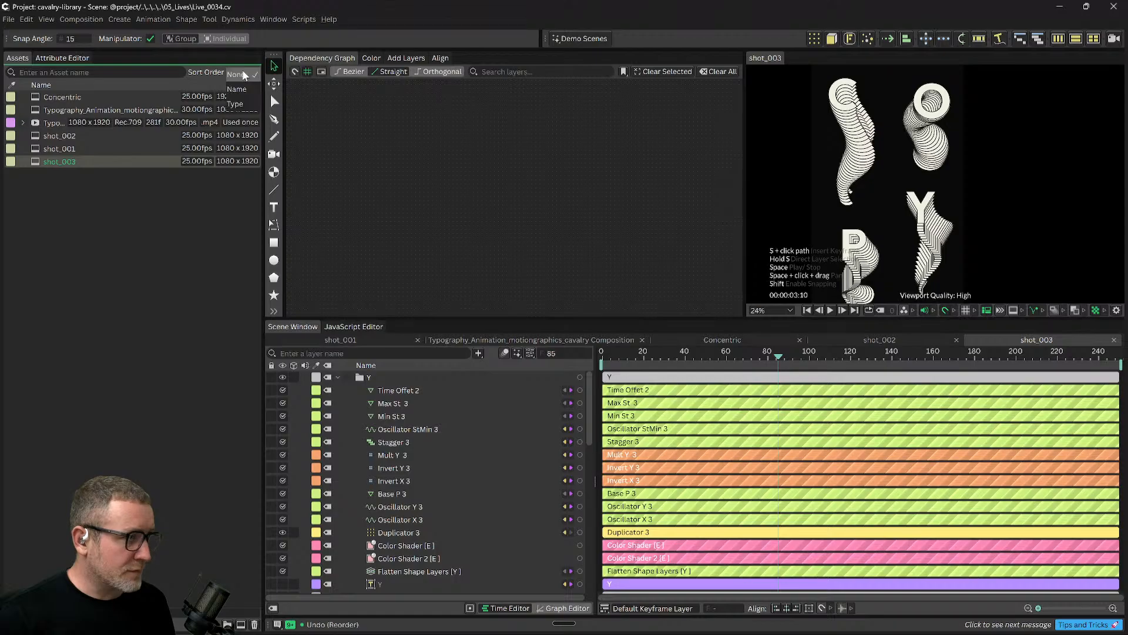
{"action": "left_click", "coordinate": [200, 68]}
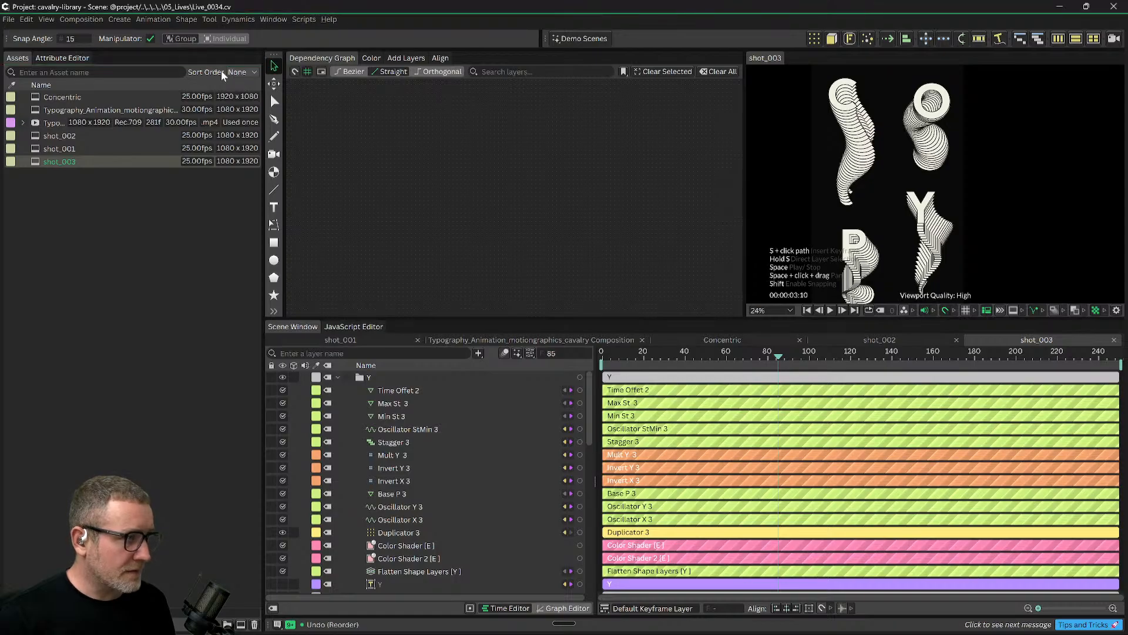
{"action": "left_click", "coordinate": [246, 71]}
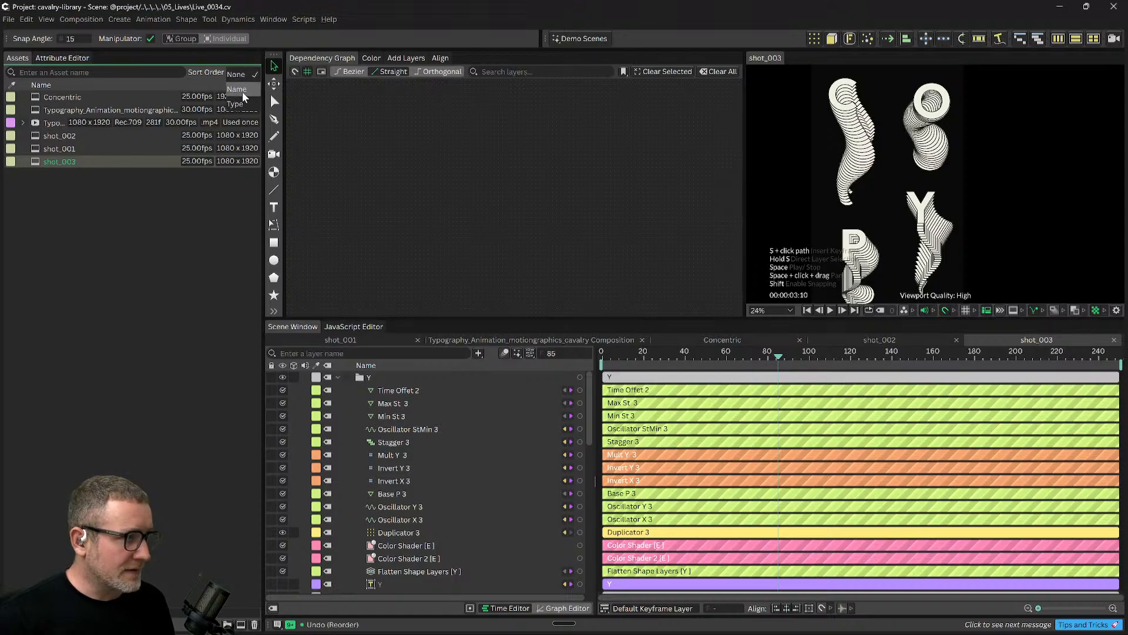
{"action": "left_click", "coordinate": [238, 90]}
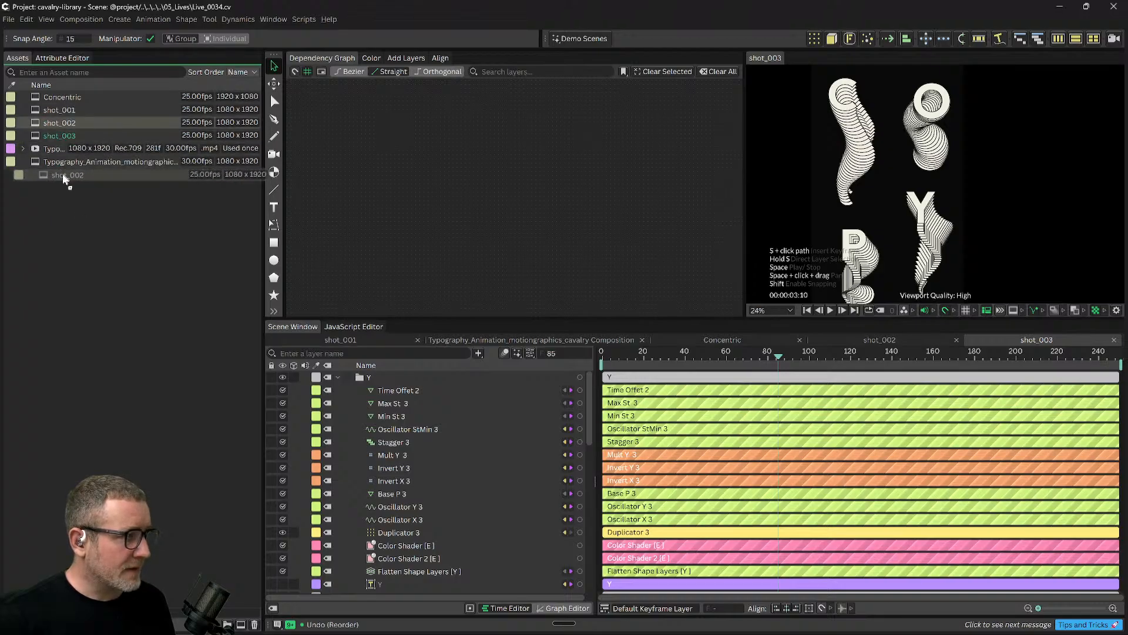
{"action": "left_click", "coordinate": [23, 148]}
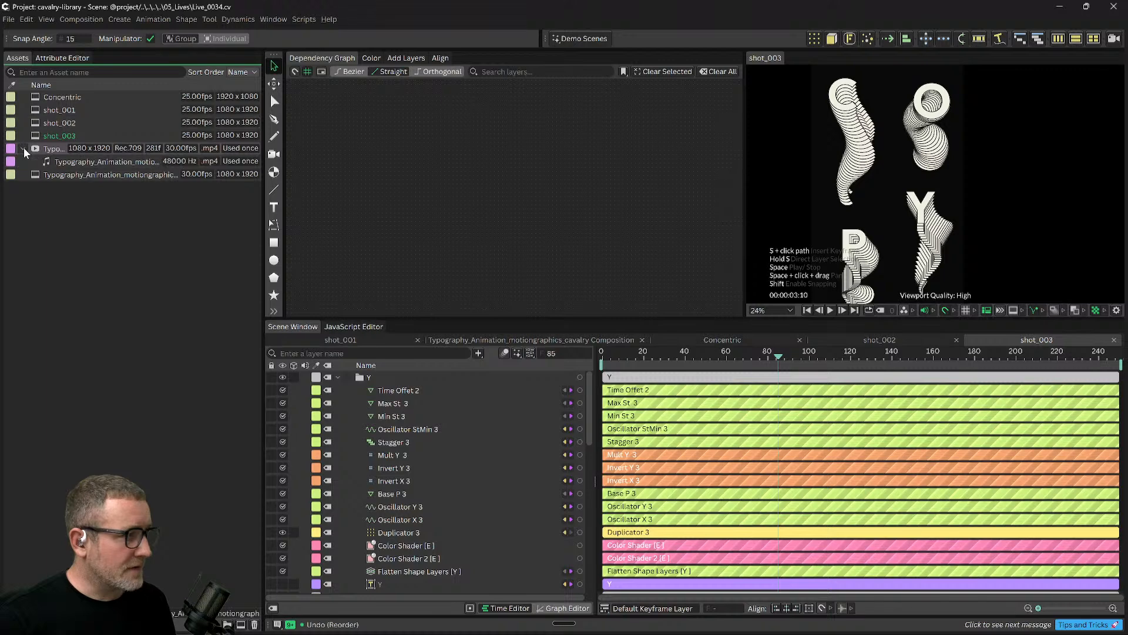
{"action": "left_click", "coordinate": [23, 148]}
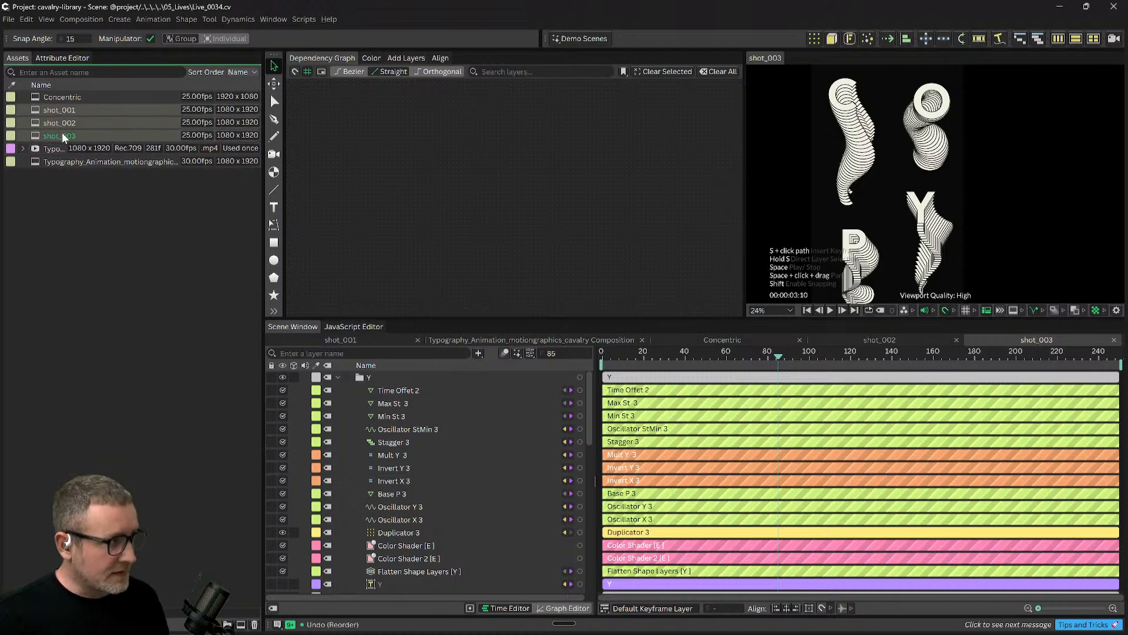
Group the shot_001, shot_002 and shot_003 compositions and put Concentric in a group of its own.
{"action": "key", "text": "ctrl+g"}
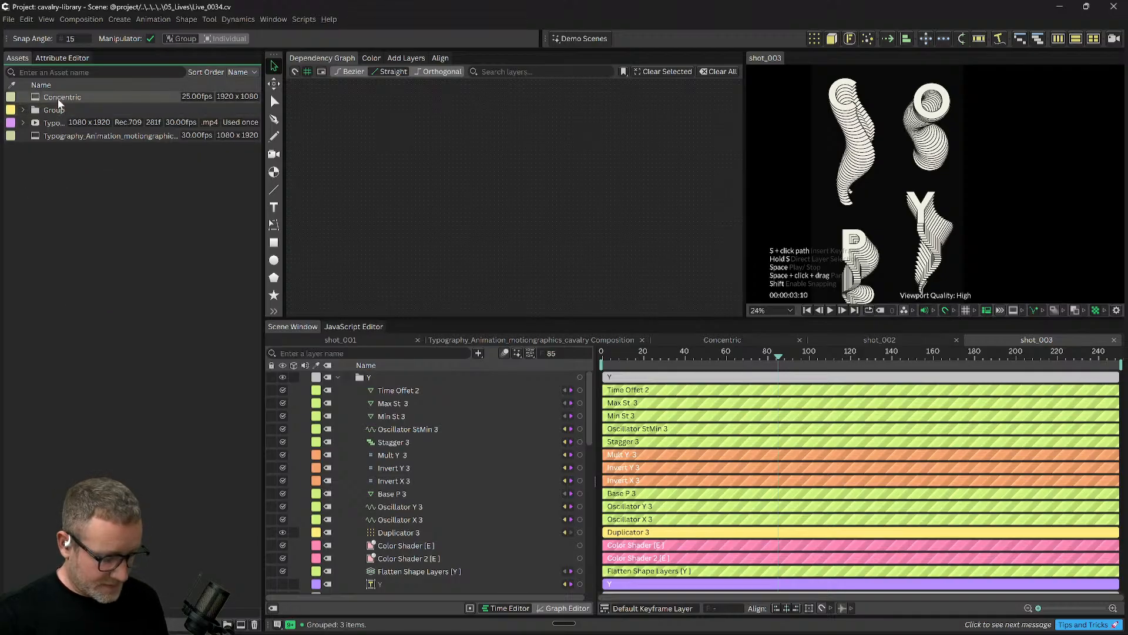
{"action": "left_click", "coordinate": [58, 99]}
{"action": "key", "text": "ctrl+g"}
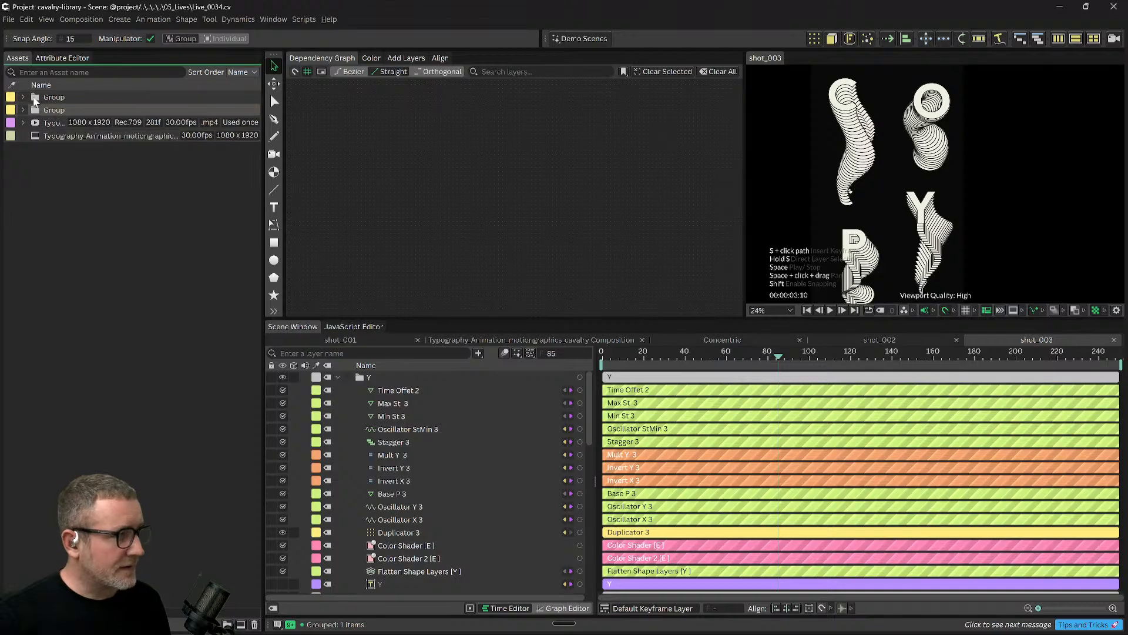
Expand both asset groups, try to move shot_001 into the upper group, and set the sort order to None.
{"action": "left_click", "coordinate": [23, 110]}
{"action": "left_click", "coordinate": [23, 97]}
{"action": "left_click_drag", "start_coordinate": [55, 137], "coordinate": [60, 98]}
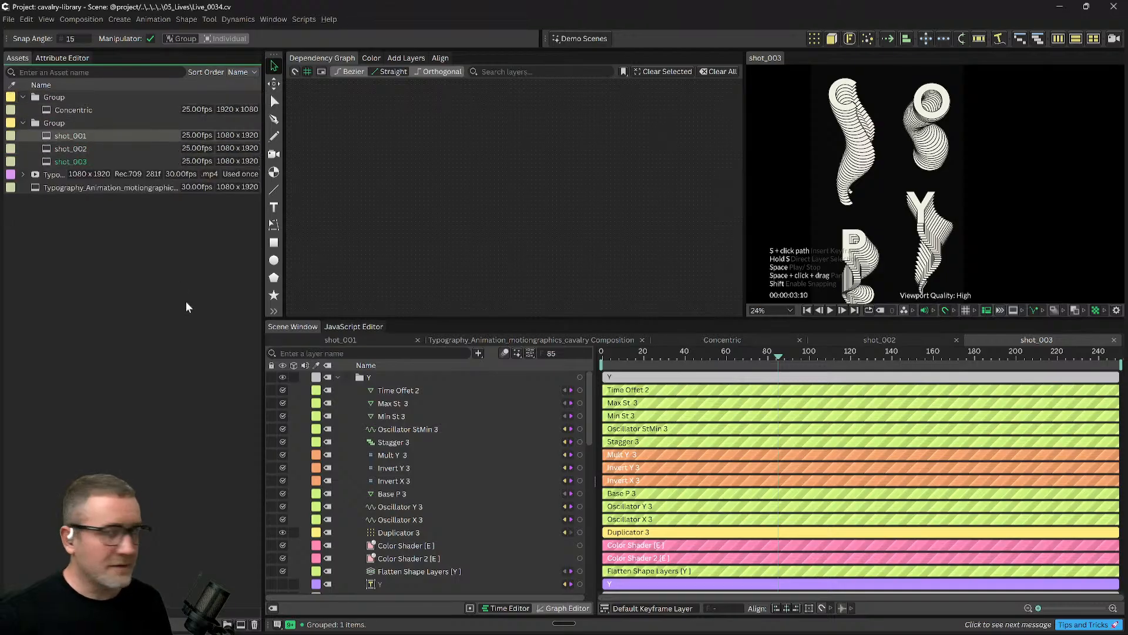
{"action": "left_click_drag", "start_coordinate": [64, 132], "coordinate": [57, 93]}
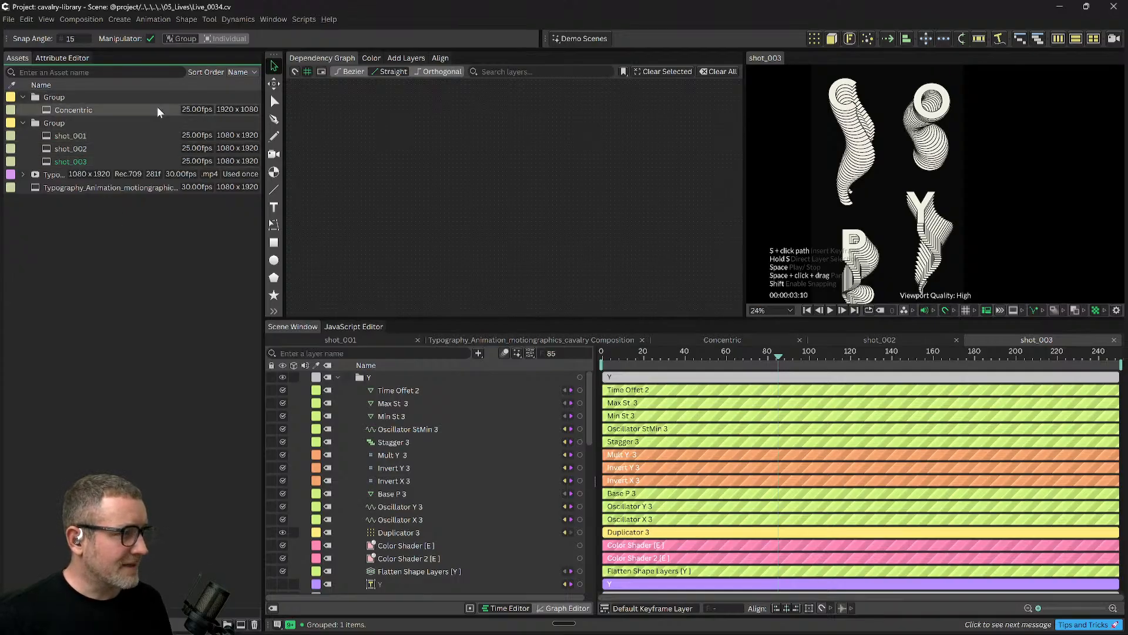
{"action": "left_click", "coordinate": [236, 59]}
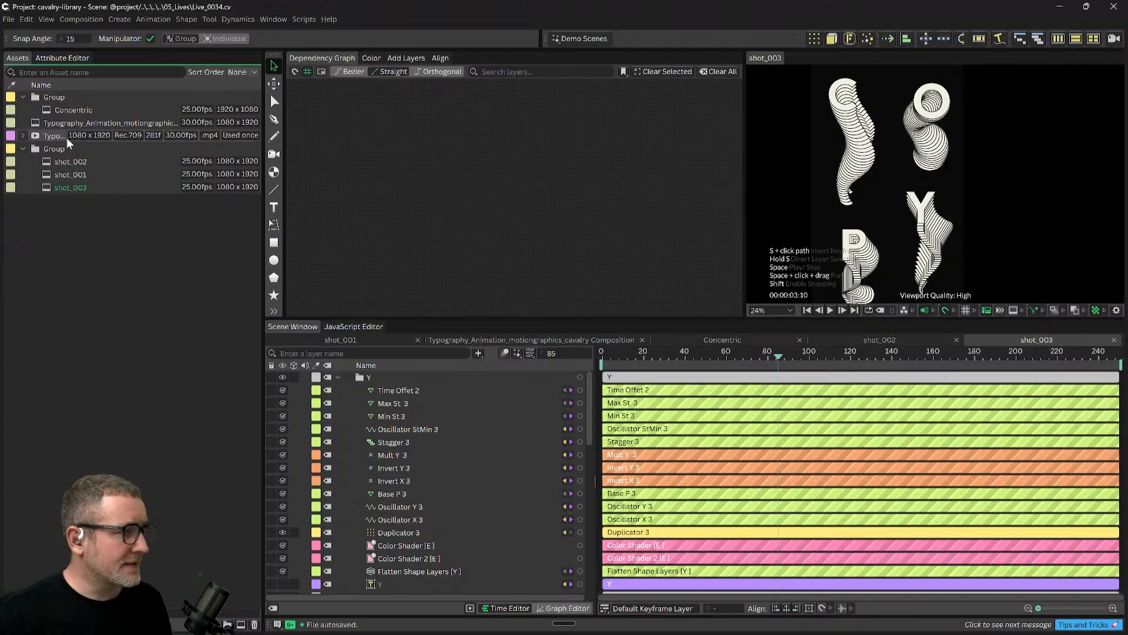
Move the three shots and Concentric out of their asset groups and delete both empty groups.
{"action": "mouse_move", "coordinate": [59, 163]}
{"action": "left_mouse_down"}
{"action": "mouse_move", "coordinate": [73, 97]}
{"action": "mouse_move", "coordinate": [63, 111]}
{"action": "mouse_move", "coordinate": [79, 188]}
{"action": "mouse_move", "coordinate": [68, 180]}
{"action": "left_mouse_up"}
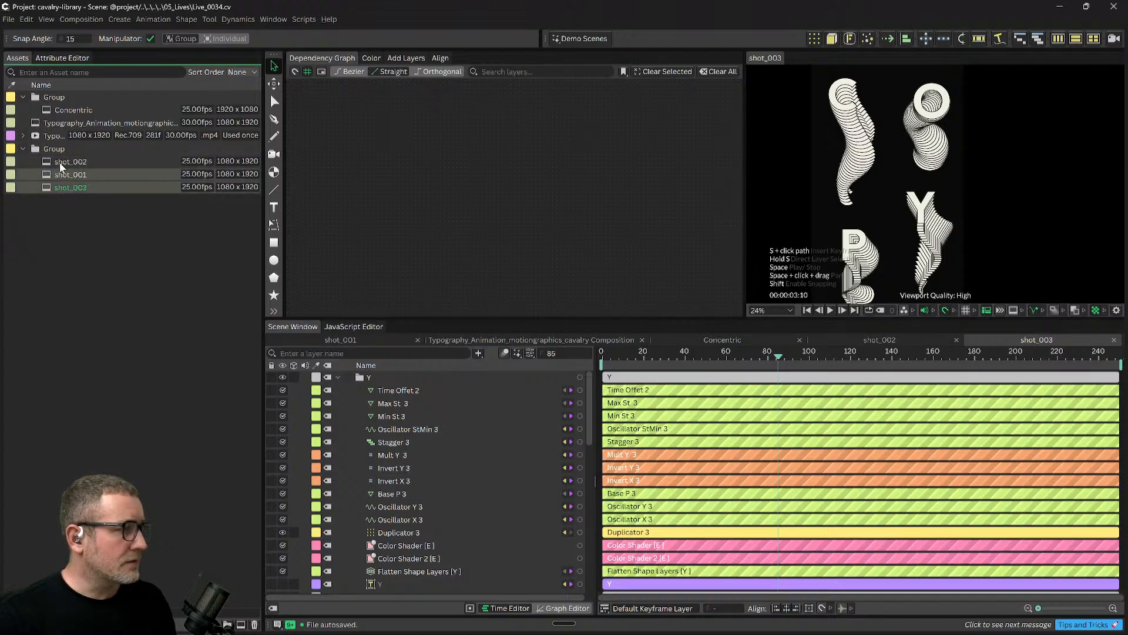
{"action": "mouse_move", "coordinate": [62, 231]}
{"action": "left_mouse_down"}
{"action": "mouse_move", "coordinate": [73, 228]}
{"action": "mouse_move", "coordinate": [63, 164]}
{"action": "mouse_move", "coordinate": [71, 227]}
{"action": "left_mouse_up"}
{"action": "left_click", "coordinate": [46, 149]}
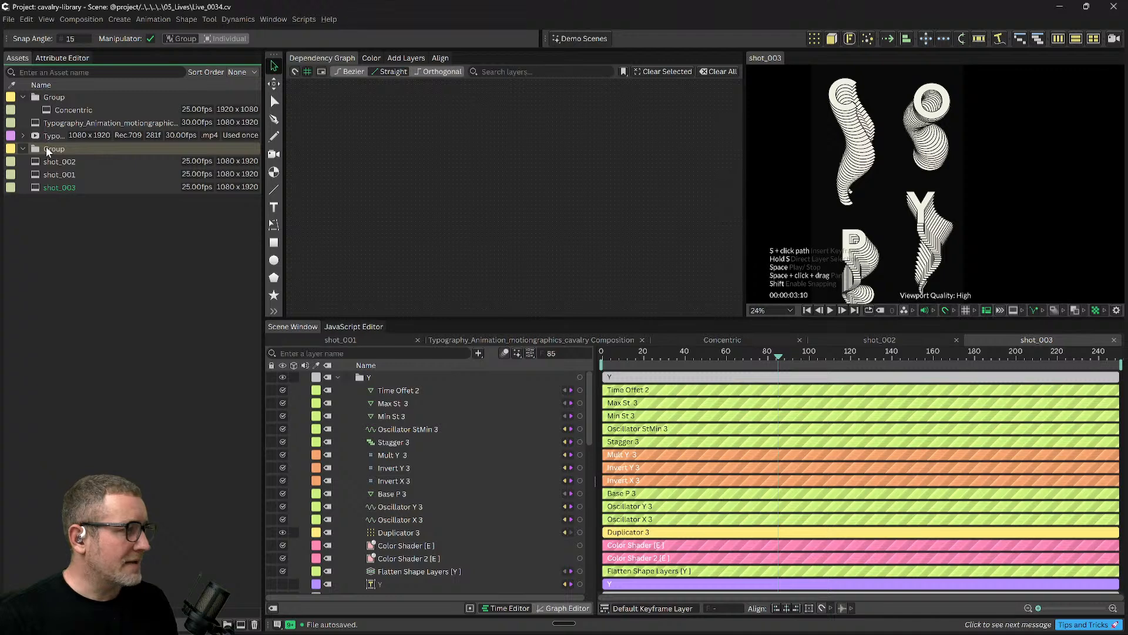
{"action": "key", "text": "Delete"}
{"action": "left_click_drag", "start_coordinate": [65, 110], "coordinate": [73, 225]}
{"action": "left_click", "coordinate": [55, 99]}
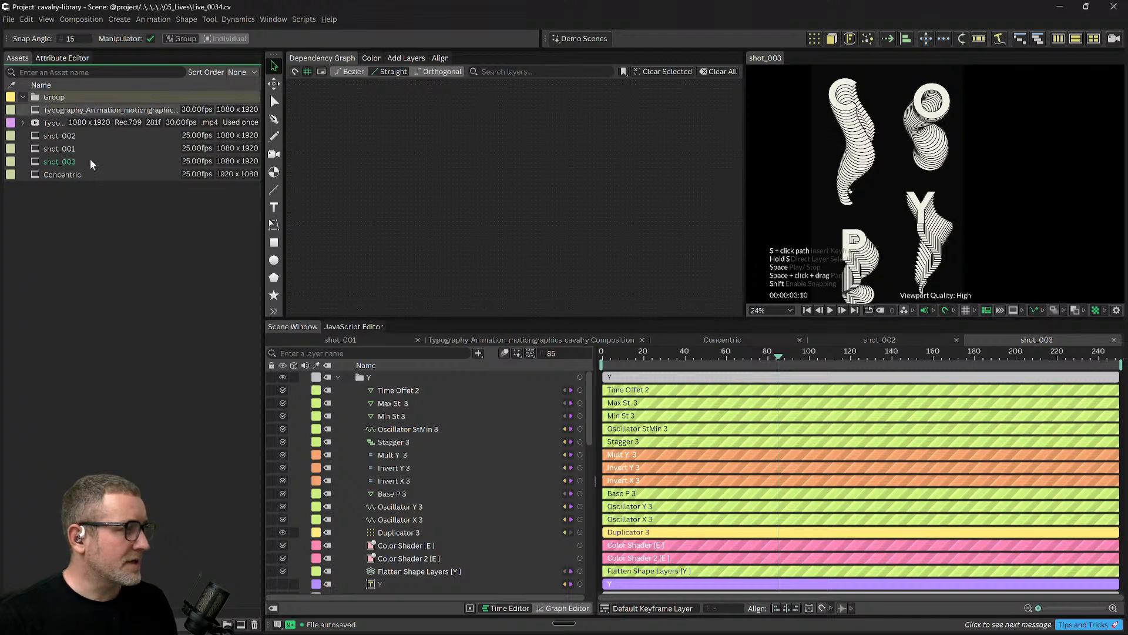
{"action": "key", "text": "Delete"}
Place shot_001 above shot_002 in the asset list and move the shot_003 playhead to frame 47.
{"action": "left_click_drag", "start_coordinate": [58, 136], "coordinate": [61, 117]}
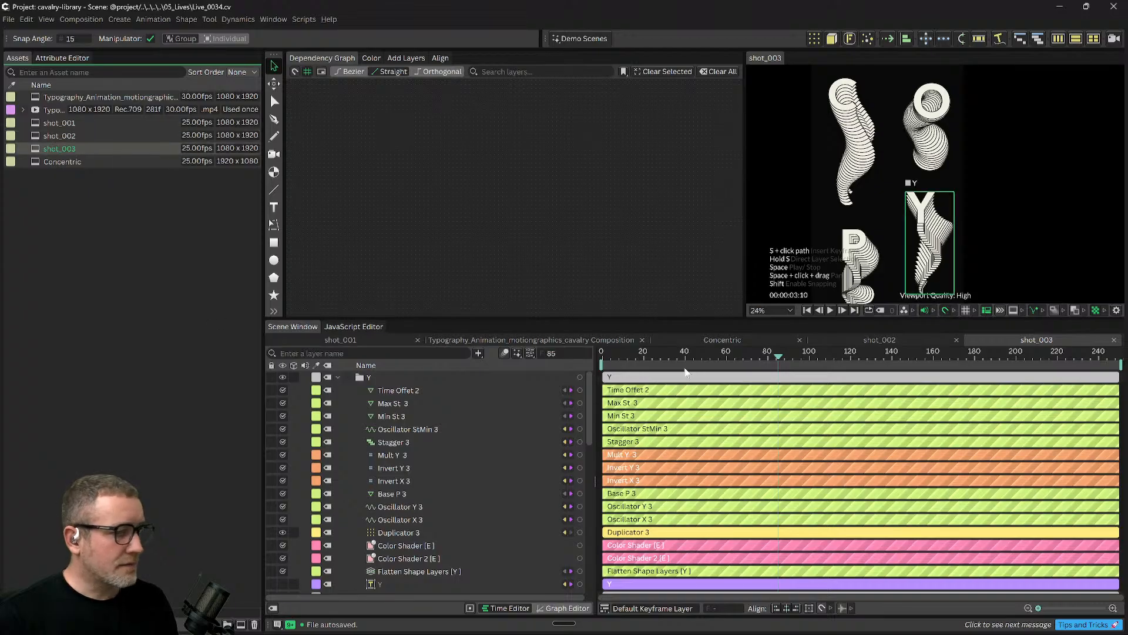
{"action": "left_click", "coordinate": [700, 362]}
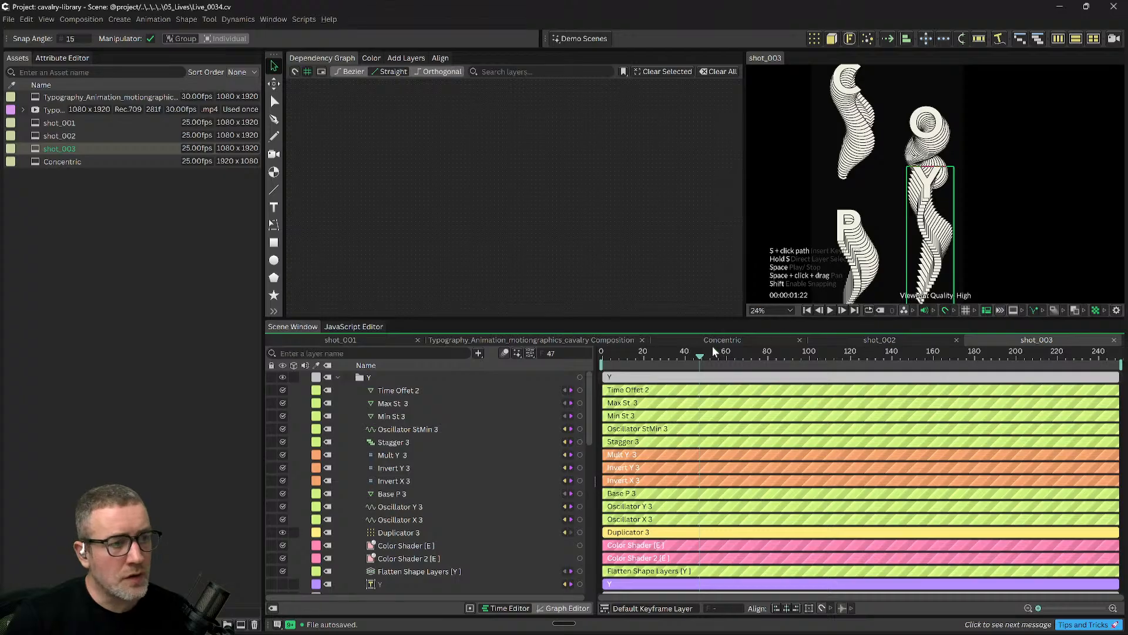
Open the Typography_Animation_motiongraphics_cavalry Composition and scrub through the reference animation to study the letters.
{"action": "left_click", "coordinate": [589, 340]}
{"action": "left_click_drag", "start_coordinate": [850, 362], "coordinate": [1003, 384]}
{"action": "left_click", "coordinate": [1095, 379]}
{"action": "left_click_drag", "start_coordinate": [921, 388], "coordinate": [816, 400]}
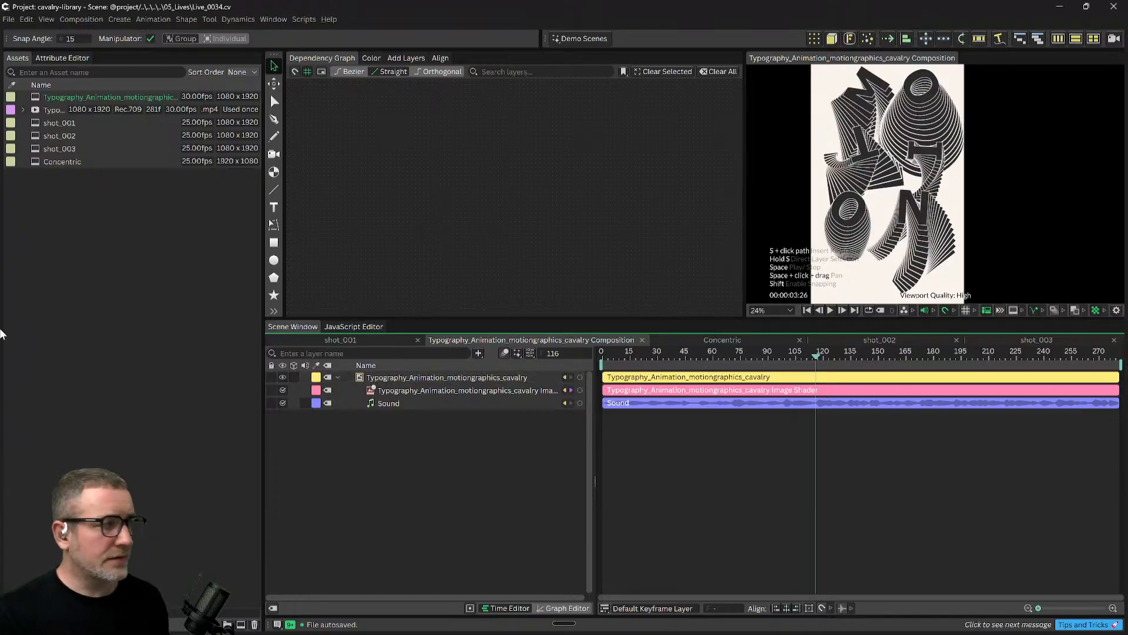
Reopen the shot_003 composition and review the layers inside its letter groups.
{"action": "double_click", "coordinate": [42, 149]}
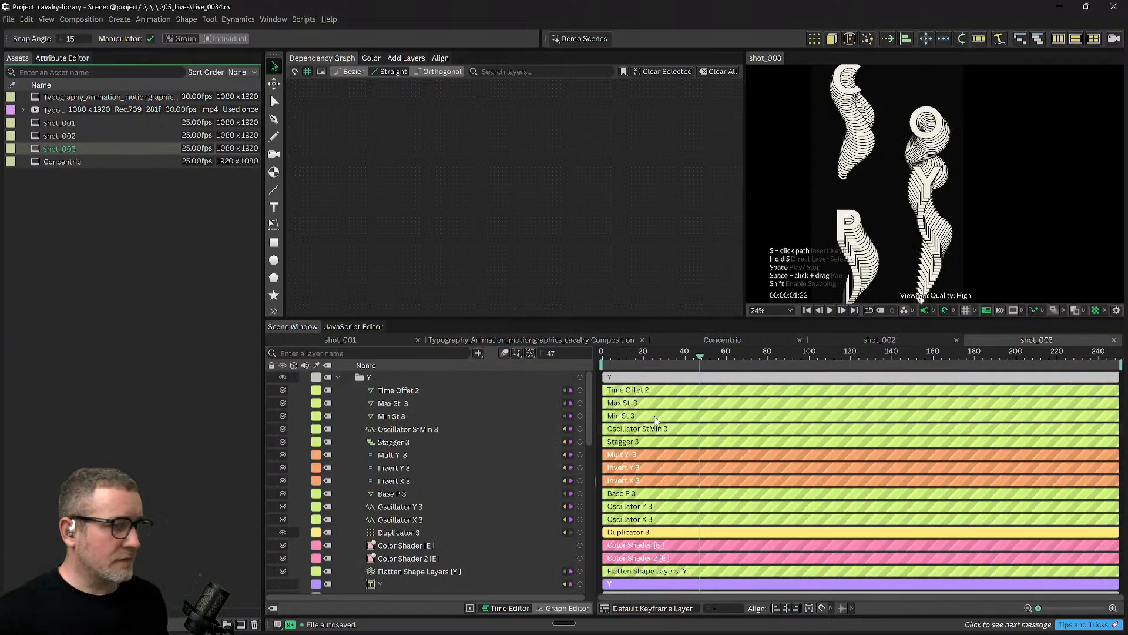
{"action": "scroll", "coordinate": [363, 439], "scroll_direction": "down", "scroll_amount": 3}
{"action": "scroll", "coordinate": [355, 424], "scroll_direction": "up", "scroll_amount": 3}
{"action": "left_click", "coordinate": [379, 377]}
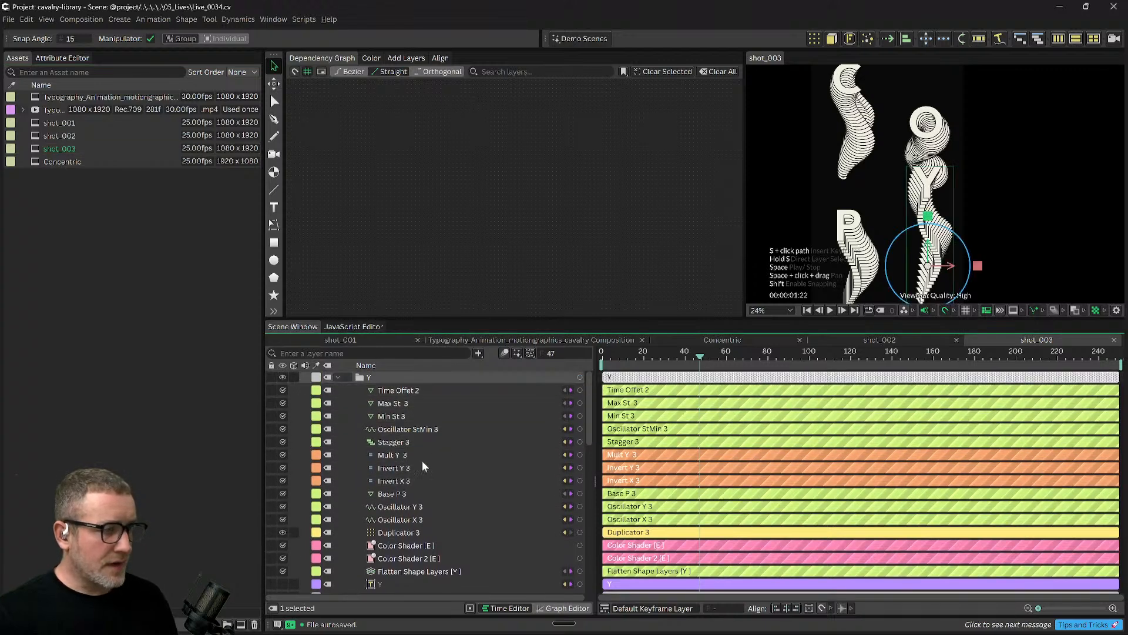
{"action": "scroll", "coordinate": [397, 575], "scroll_direction": "down", "scroll_amount": 6}
{"action": "scroll", "coordinate": [406, 544], "scroll_direction": "down", "scroll_amount": 6}
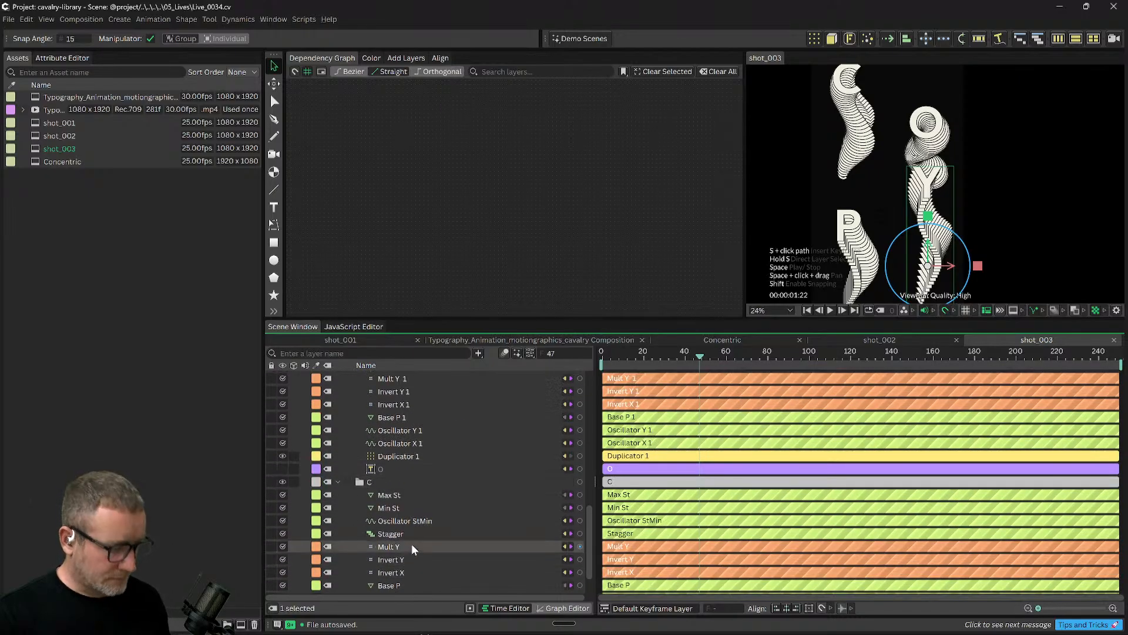
Collapse all letter groups in shot_003 and delete the Y group.
{"action": "key", "text": "ctrl+a"}
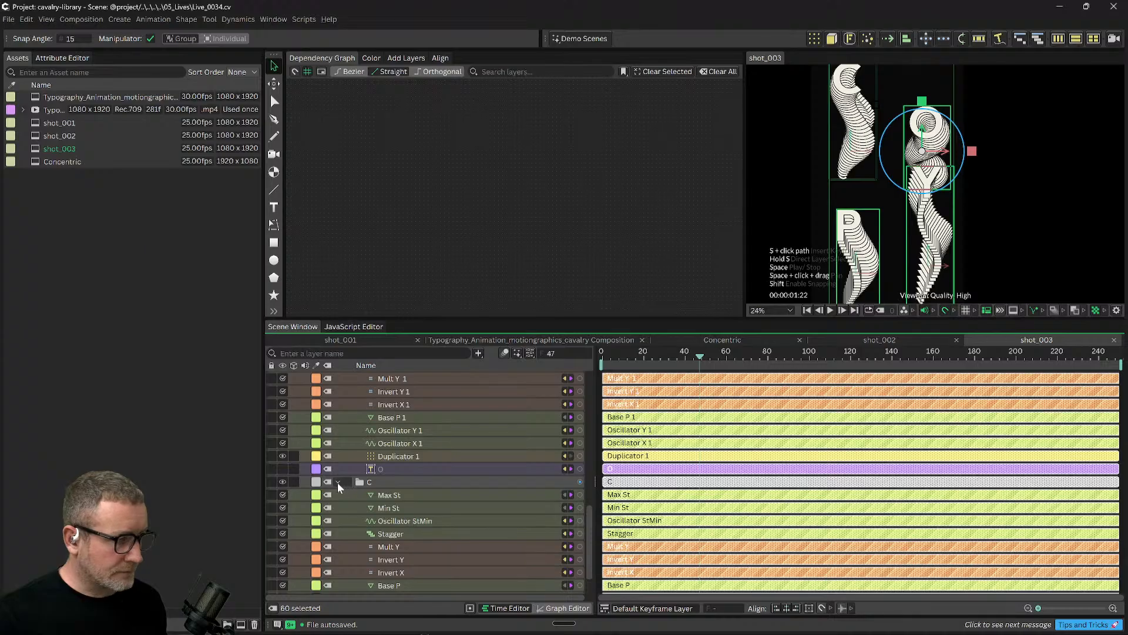
{"action": "left_click", "coordinate": [338, 482]}
{"action": "left_click", "coordinate": [363, 416]}
{"action": "left_click", "coordinate": [371, 377]}
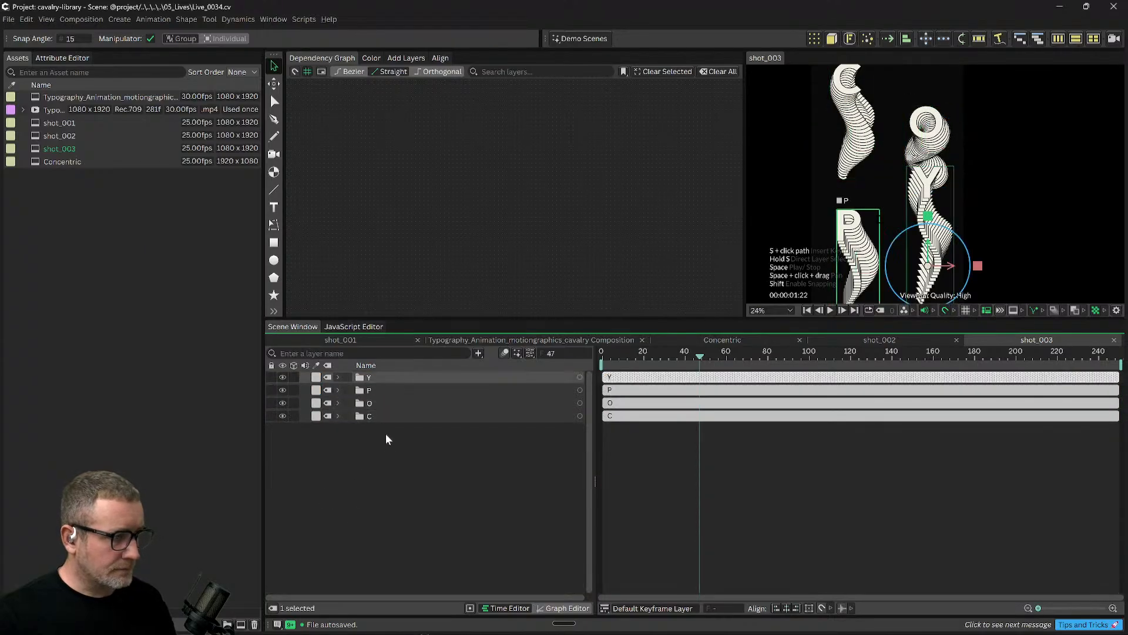
{"action": "key", "text": "Delete"}
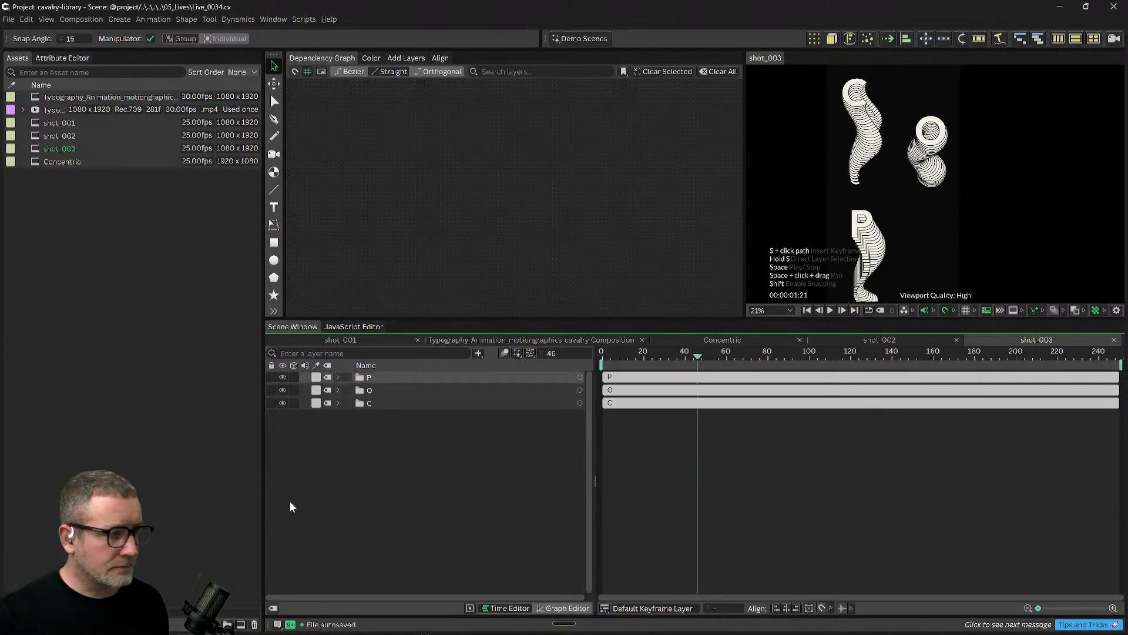
Expand the P group in shot_003 and change its text layer's string to D.
{"action": "left_click", "coordinate": [378, 376]}
{"action": "left_click", "coordinate": [339, 377]}
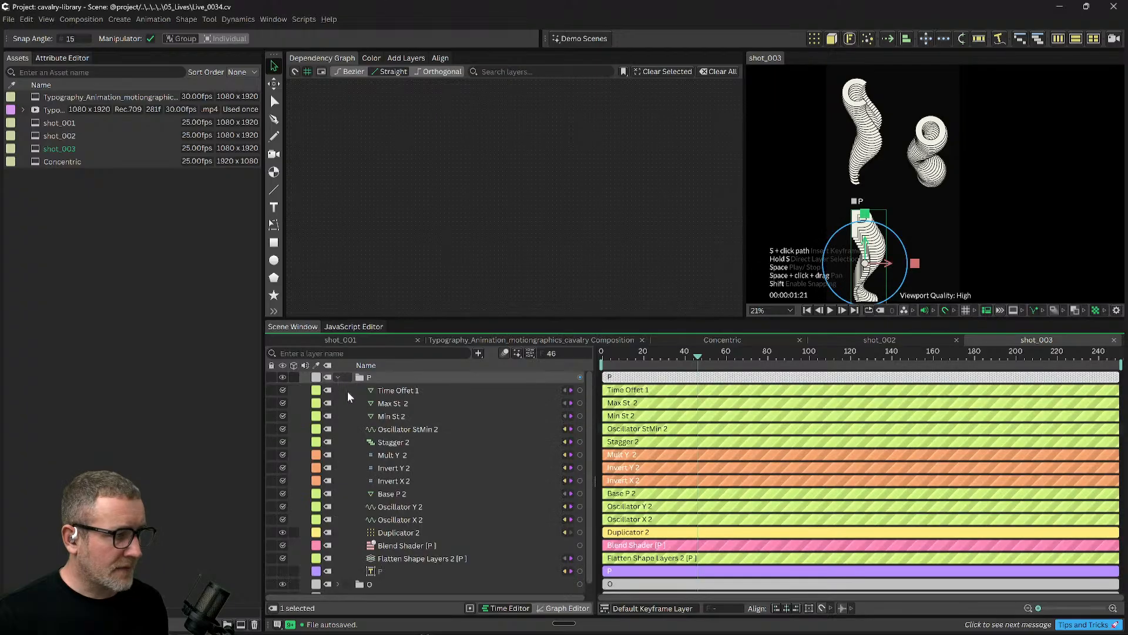
{"action": "scroll", "coordinate": [408, 531], "scroll_direction": "down", "scroll_amount": 2}
{"action": "left_click", "coordinate": [393, 551]}
{"action": "left_click", "coordinate": [394, 559]}
{"action": "left_click", "coordinate": [381, 552]}
{"action": "double_click", "coordinate": [379, 561]}
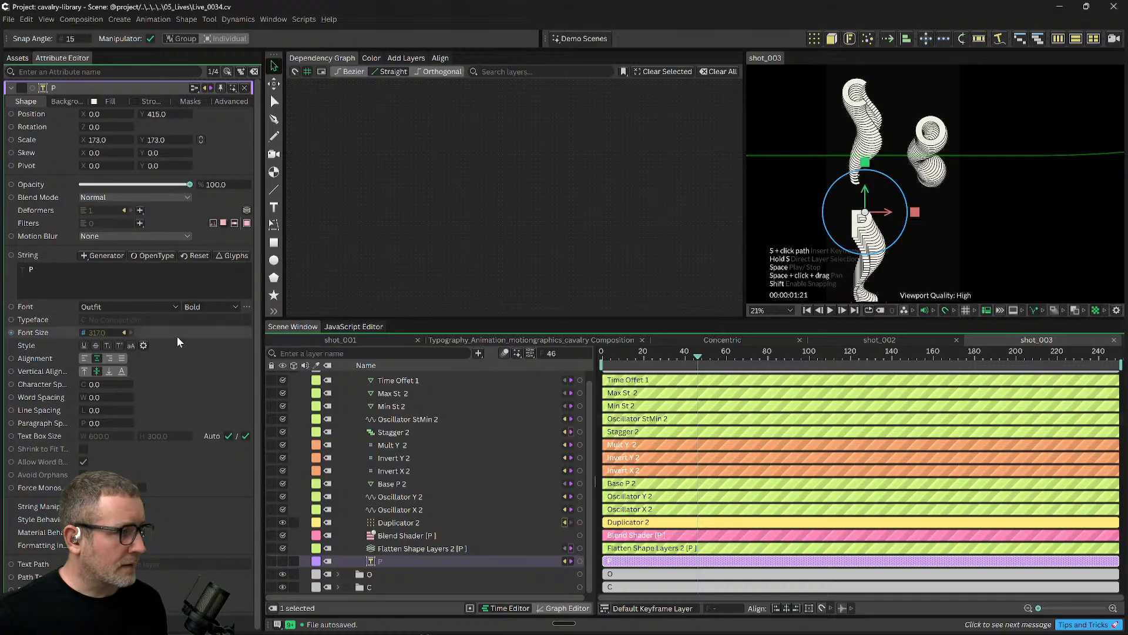
{"action": "double_click", "coordinate": [31, 270]}
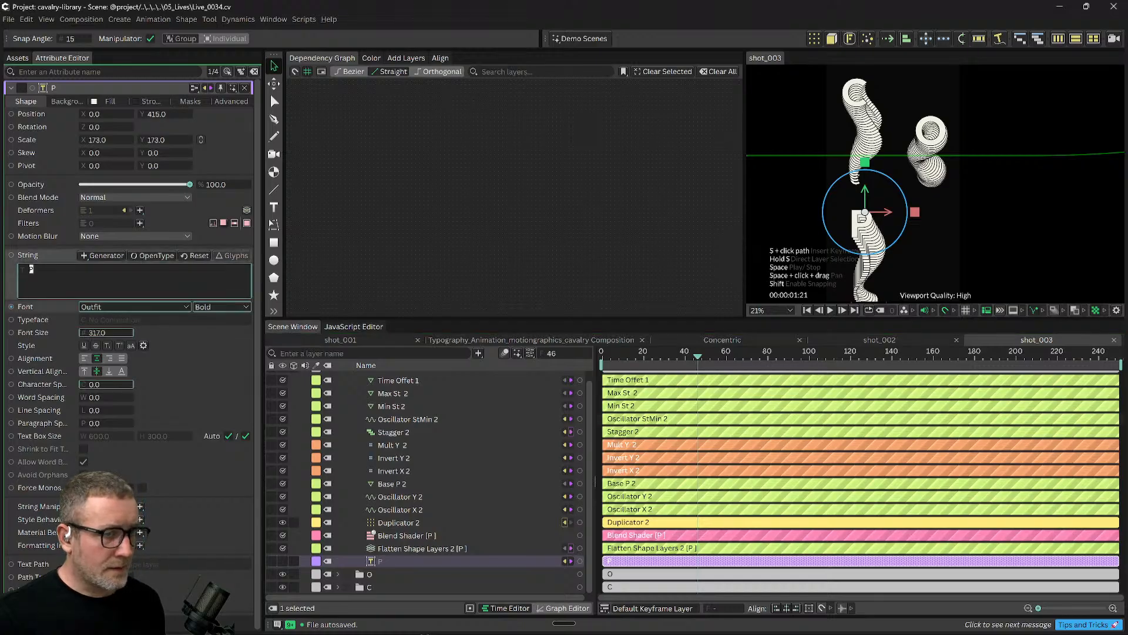
{"action": "left_click", "coordinate": [517, 216]}
Expand the O group and change the string of the P group's text layer to N.
{"action": "left_click", "coordinate": [941, 145]}
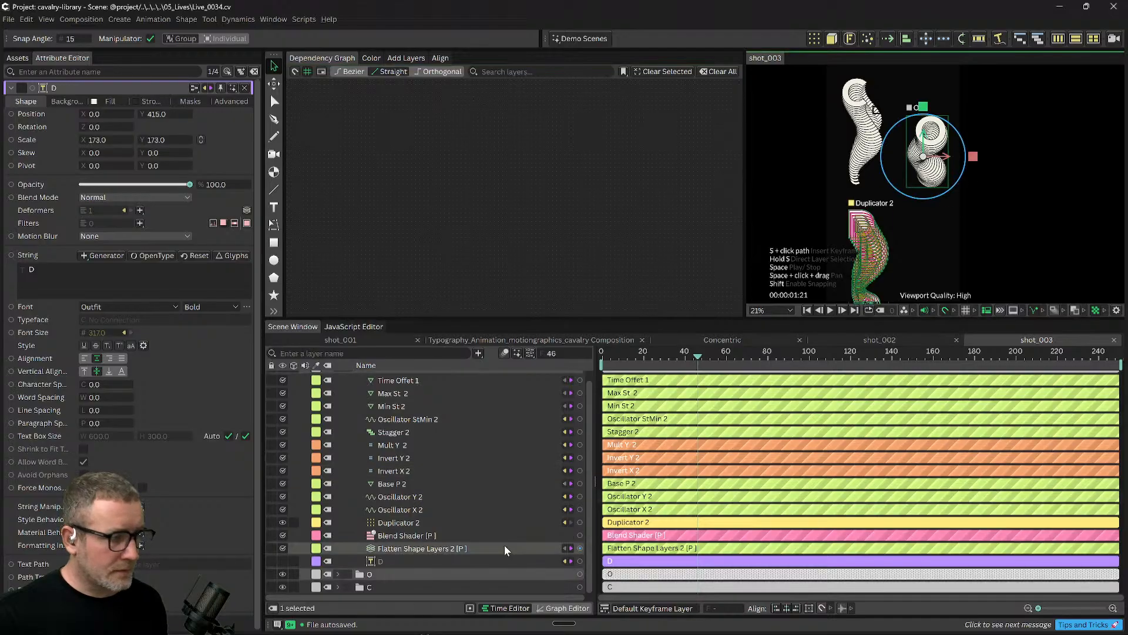
{"action": "left_click", "coordinate": [337, 574]}
{"action": "scroll", "coordinate": [397, 553], "scroll_direction": "down", "scroll_amount": 5}
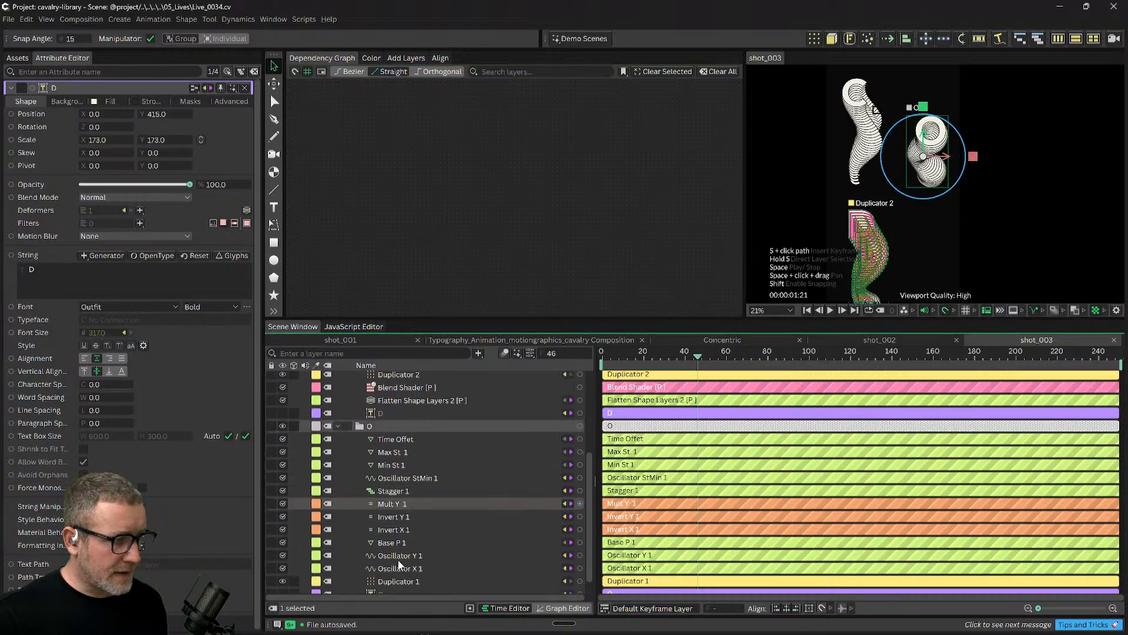
{"action": "scroll", "coordinate": [376, 573], "scroll_direction": "down", "scroll_amount": 1}
{"action": "left_click", "coordinate": [369, 573]}
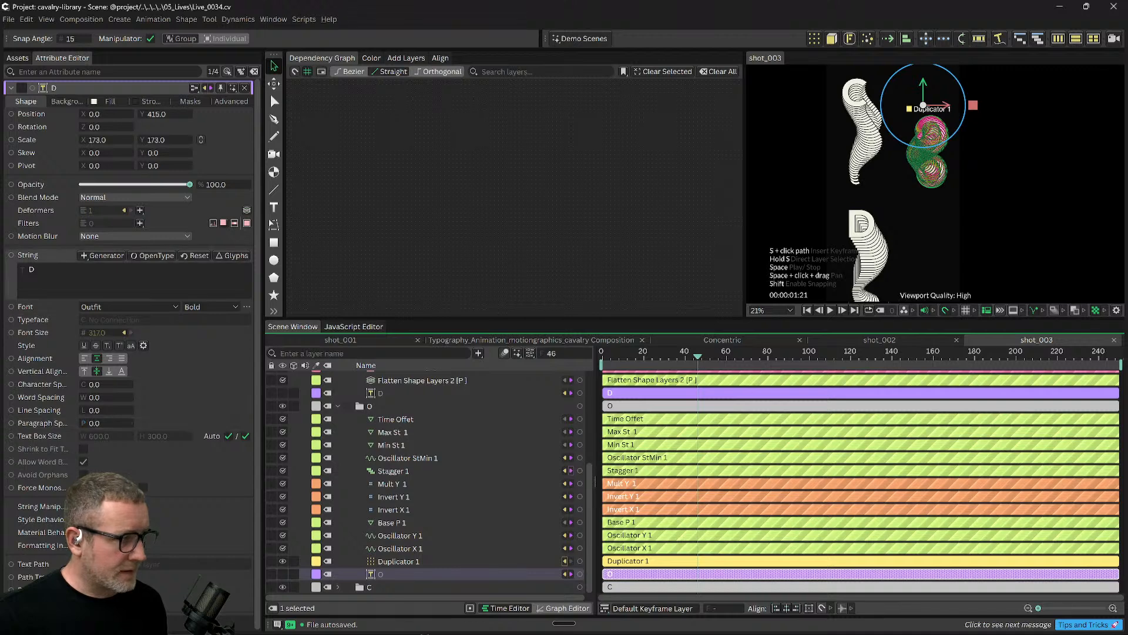
{"action": "left_click_drag", "start_coordinate": [47, 271], "coordinate": [0, 272]}
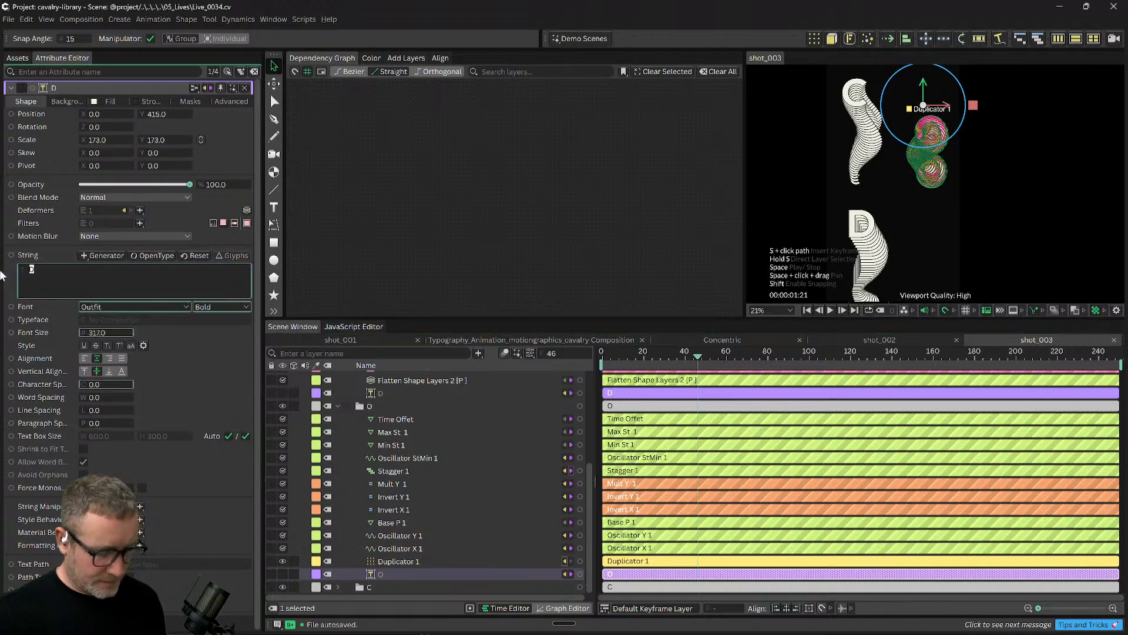
{"action": "type", "text": "N"}
{"action": "left_click", "coordinate": [586, 223]}
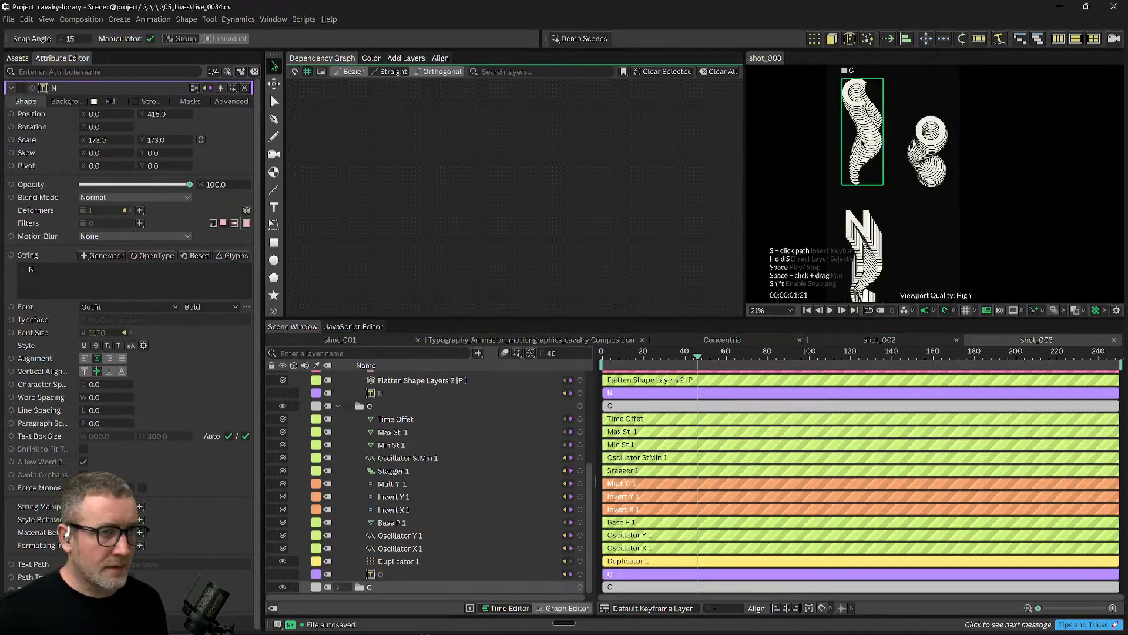
Expand the C group and change its text layer's string, trying Z and settling on A.
{"action": "left_click", "coordinate": [861, 135]}
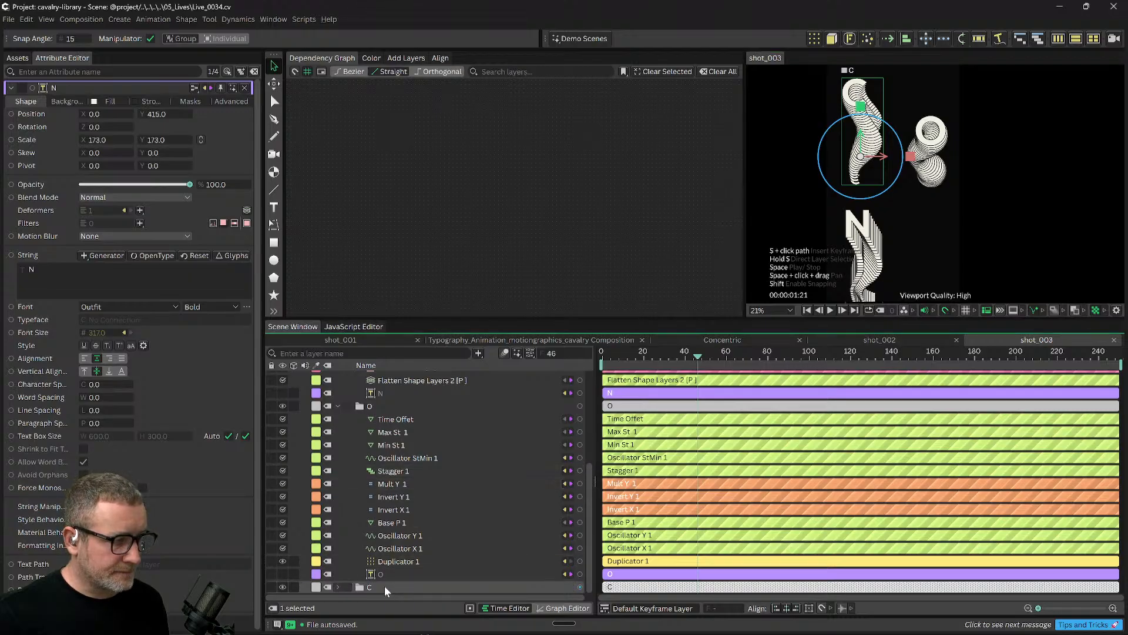
{"action": "left_click", "coordinate": [338, 587]}
{"action": "scroll", "coordinate": [425, 573], "scroll_direction": "down", "scroll_amount": 3}
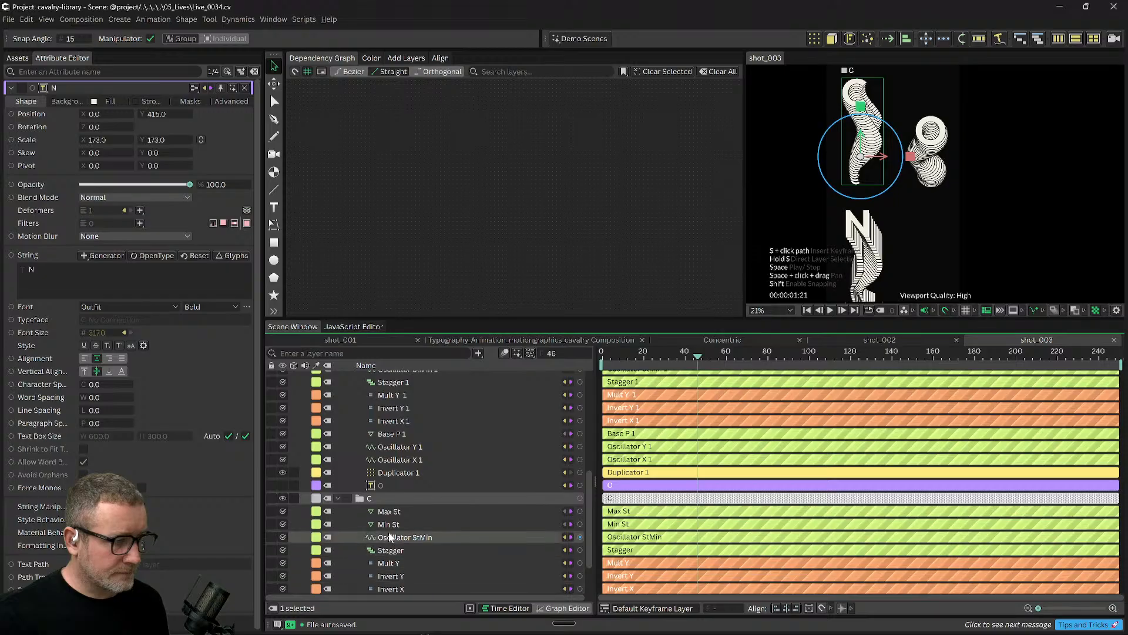
{"action": "scroll", "coordinate": [413, 541], "scroll_direction": "down", "scroll_amount": 2}
{"action": "left_click", "coordinate": [376, 587]}
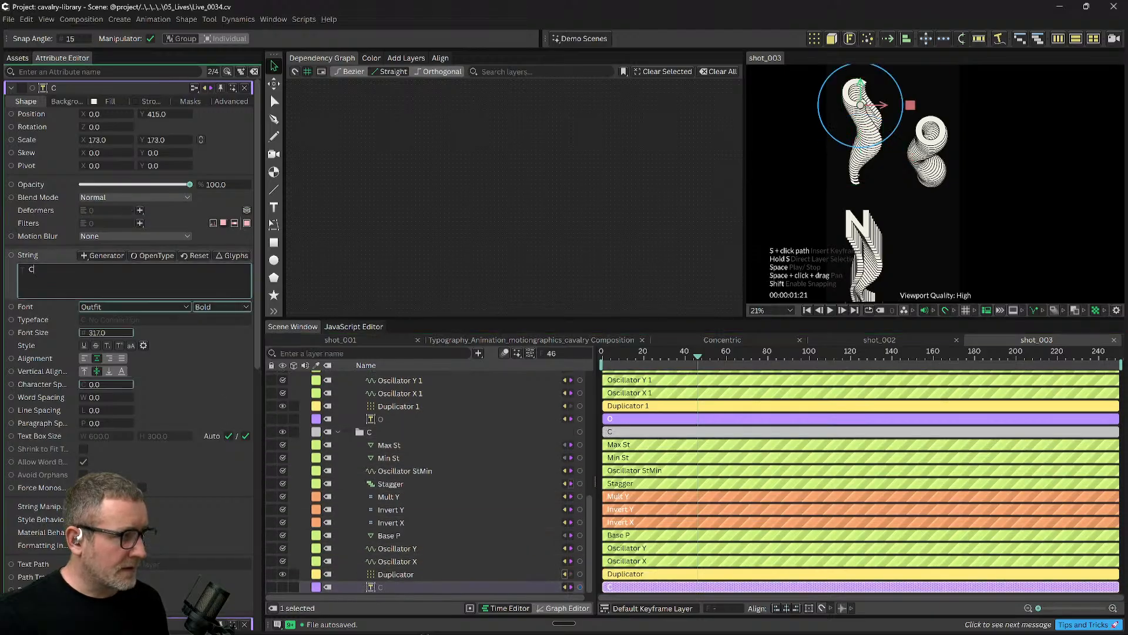
{"action": "type", "text": "Z"}
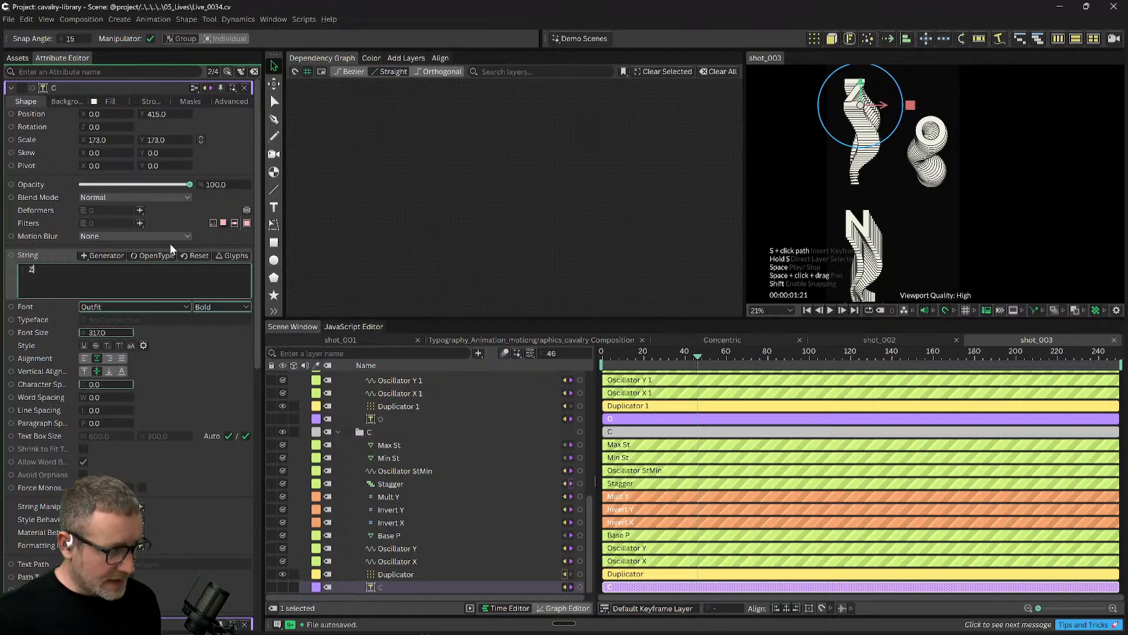
{"action": "left_click", "coordinate": [478, 212]}
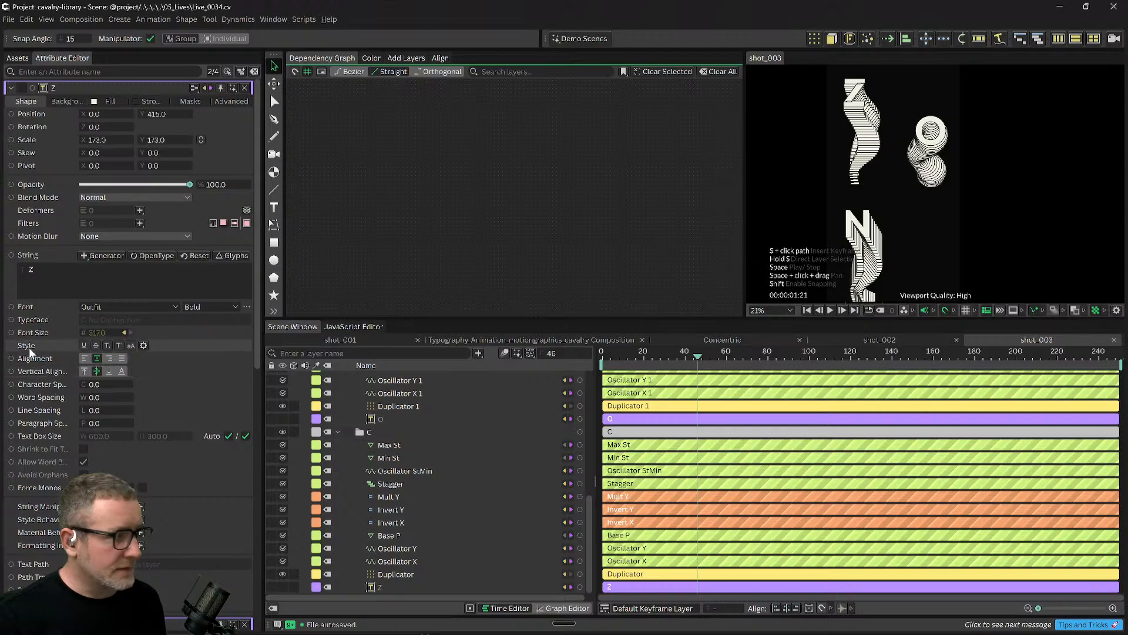
{"action": "left_click_drag", "start_coordinate": [37, 270], "coordinate": [0, 266]}
{"action": "type", "text": "A"}
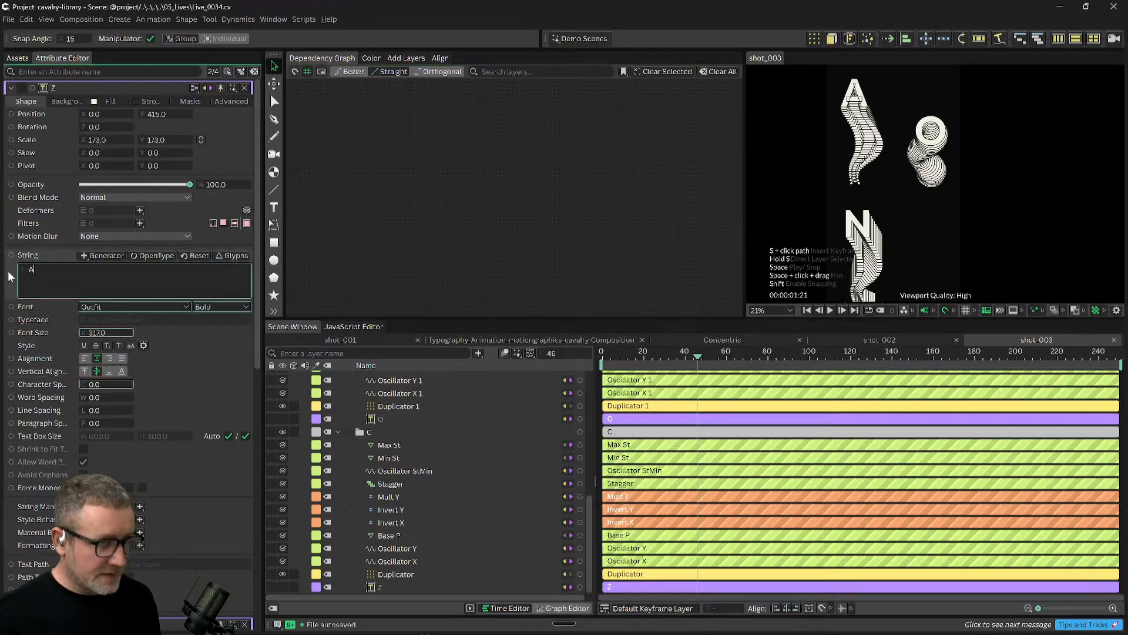
{"action": "left_click", "coordinate": [534, 223]}
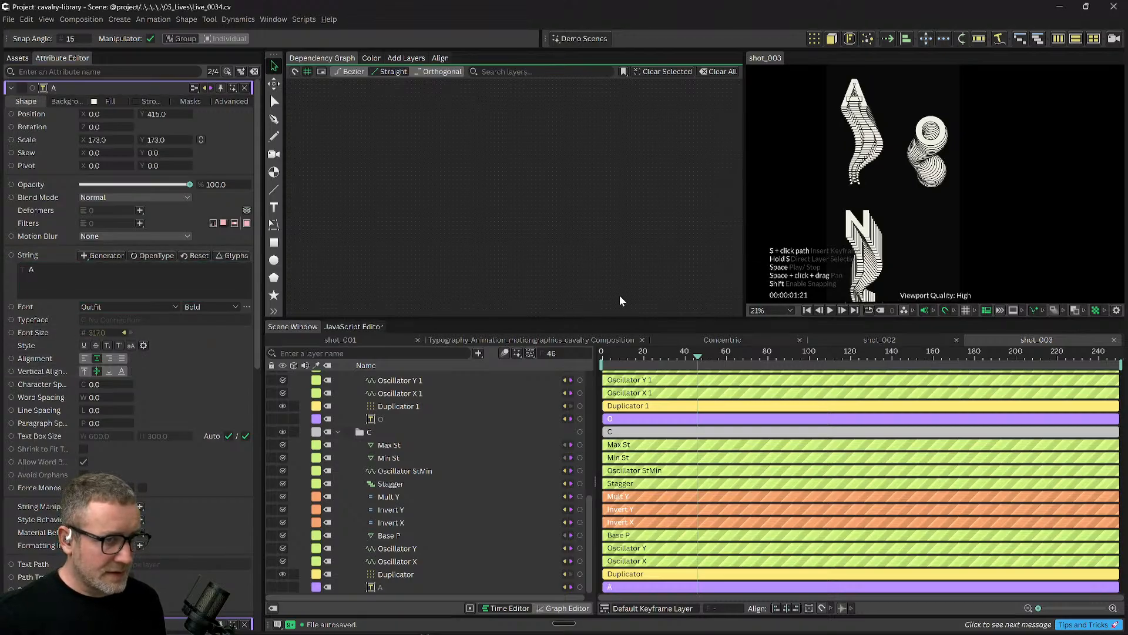
Change the string of the O group's text layer to D.
{"action": "left_click", "coordinate": [396, 418]}
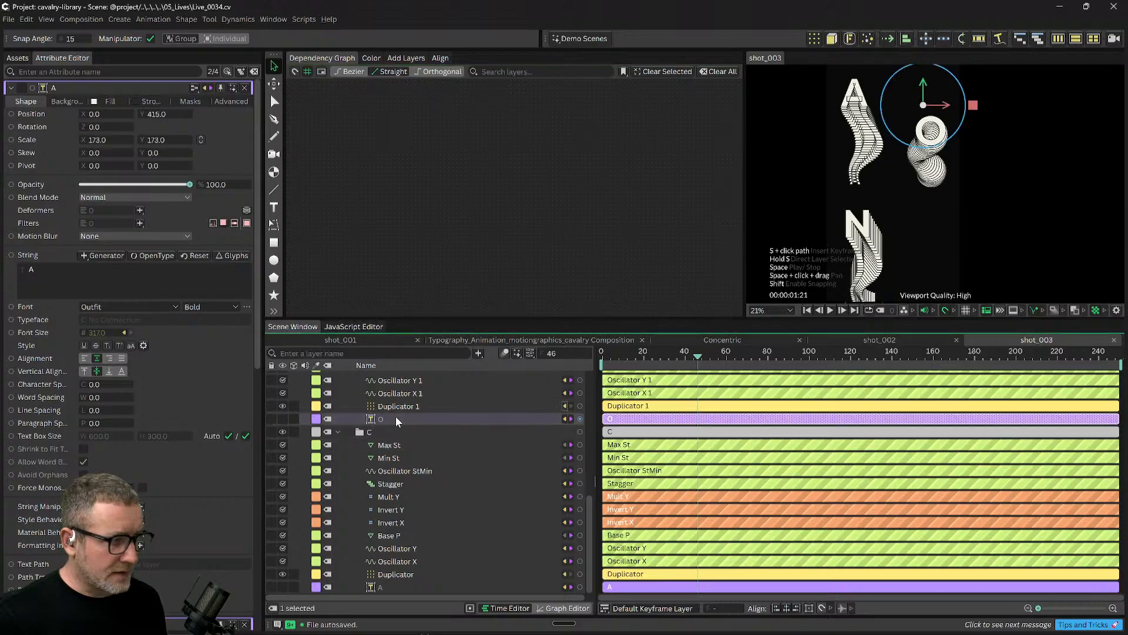
{"action": "double_click", "coordinate": [379, 422]}
{"action": "left_click_drag", "start_coordinate": [46, 270], "coordinate": [1, 271]}
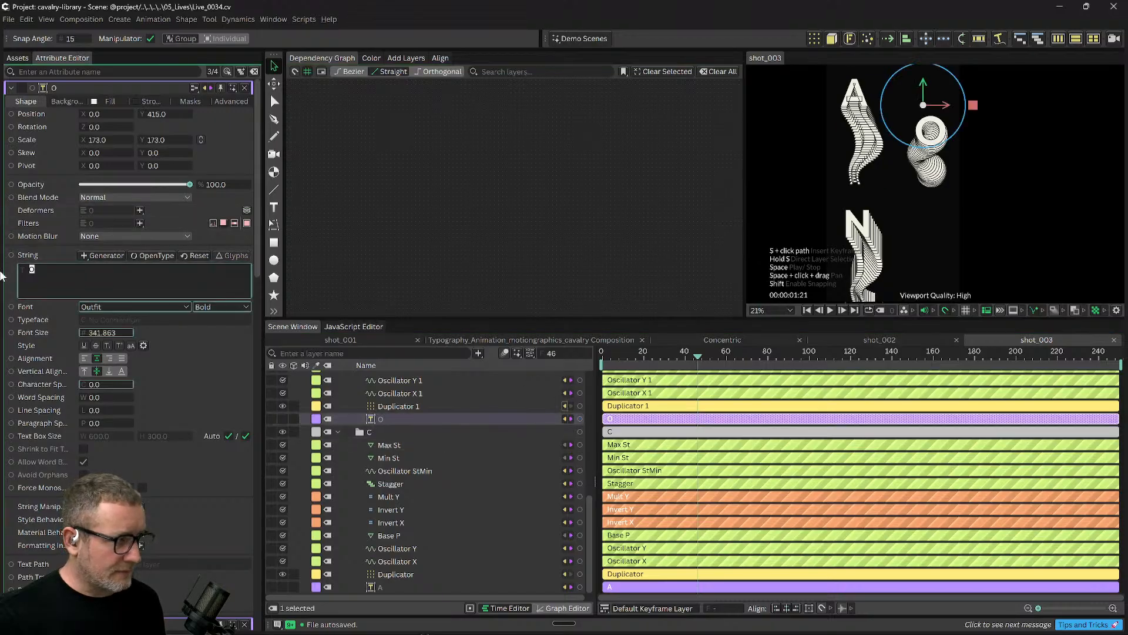
{"action": "type", "text": "S"}
{"action": "key", "text": "BackSpace"}
{"action": "type", "text": "D"}
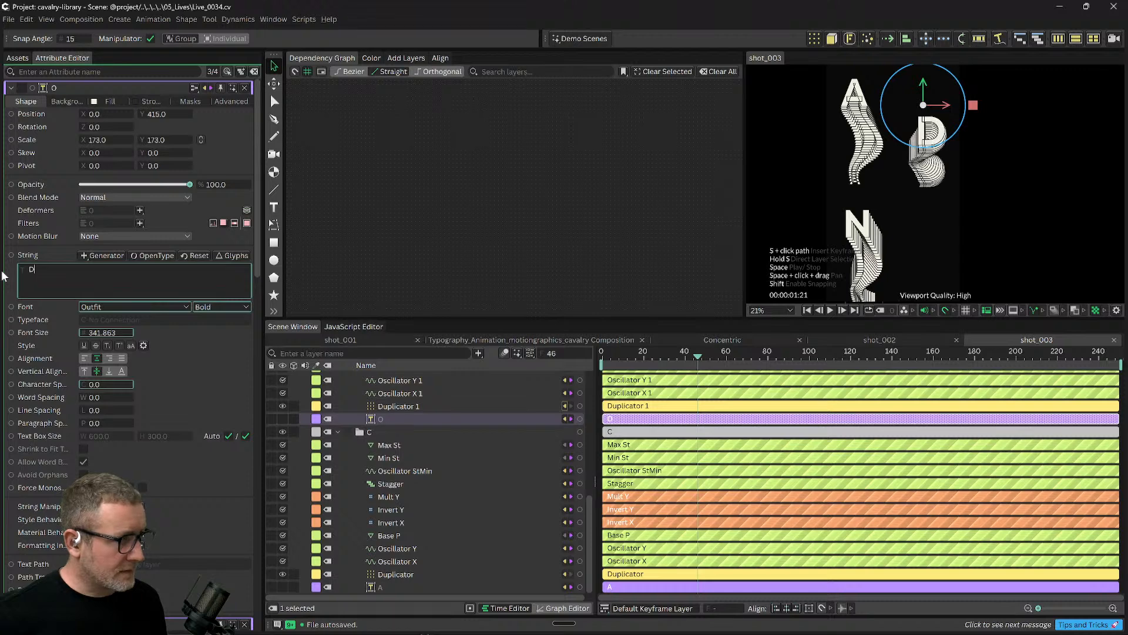
{"action": "key", "text": "Return"}
{"action": "left_click", "coordinate": [372, 234]}
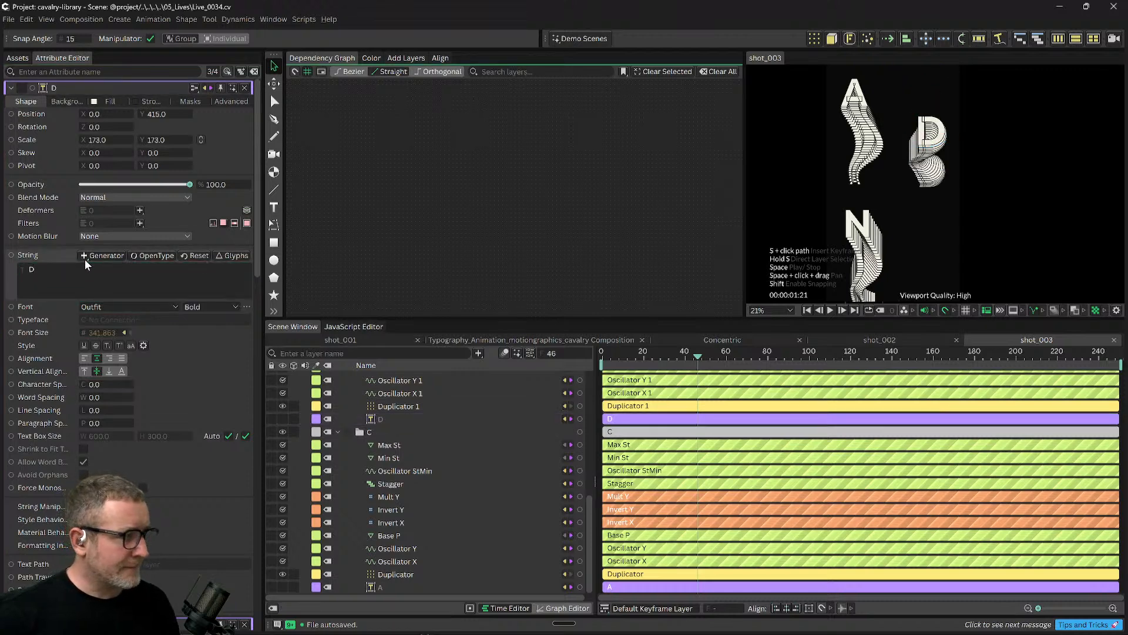
Add a Flatten Shape Layers deformer to the D text layer and another to the A text layer.
{"action": "left_click", "coordinate": [139, 210]}
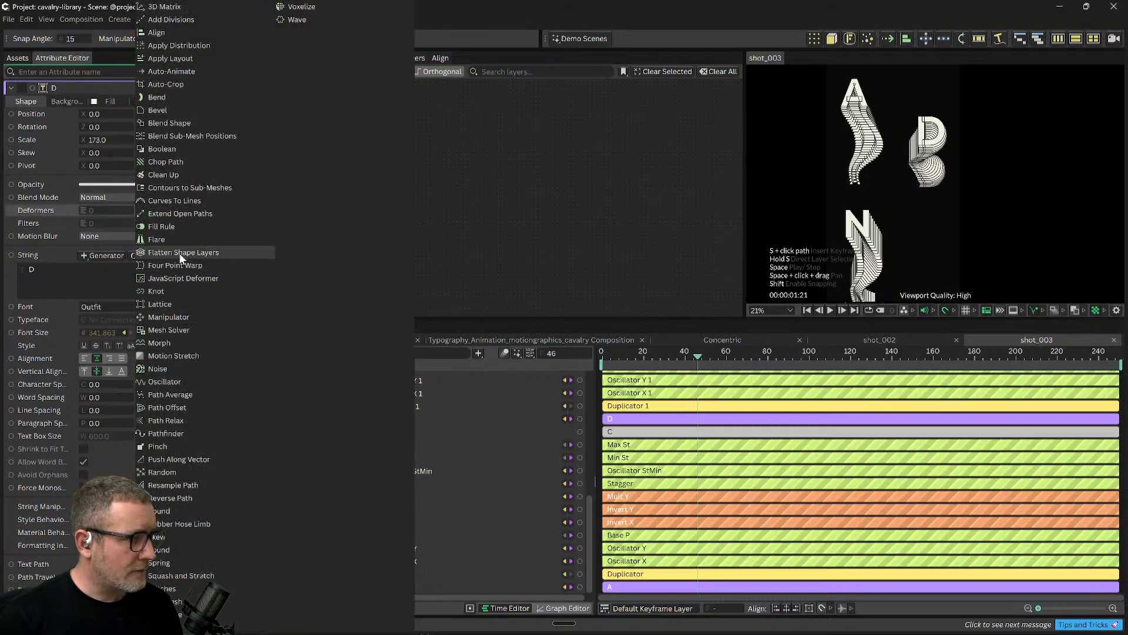
{"action": "left_click", "coordinate": [208, 250]}
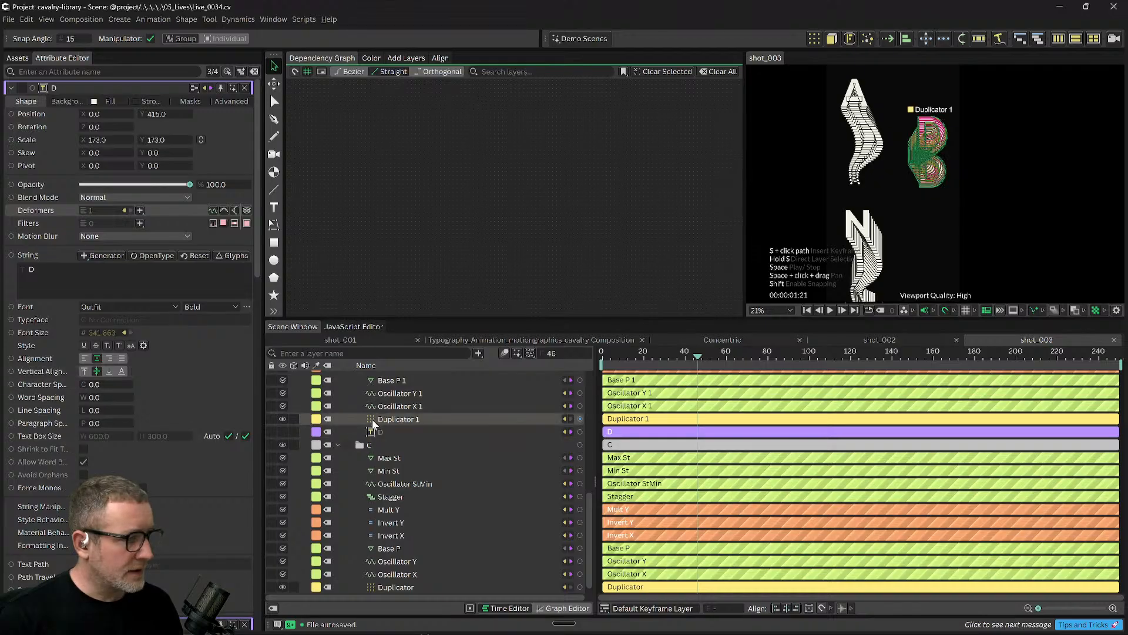
{"action": "scroll", "coordinate": [414, 445], "scroll_direction": "down", "scroll_amount": 1}
{"action": "left_click", "coordinate": [435, 433]}
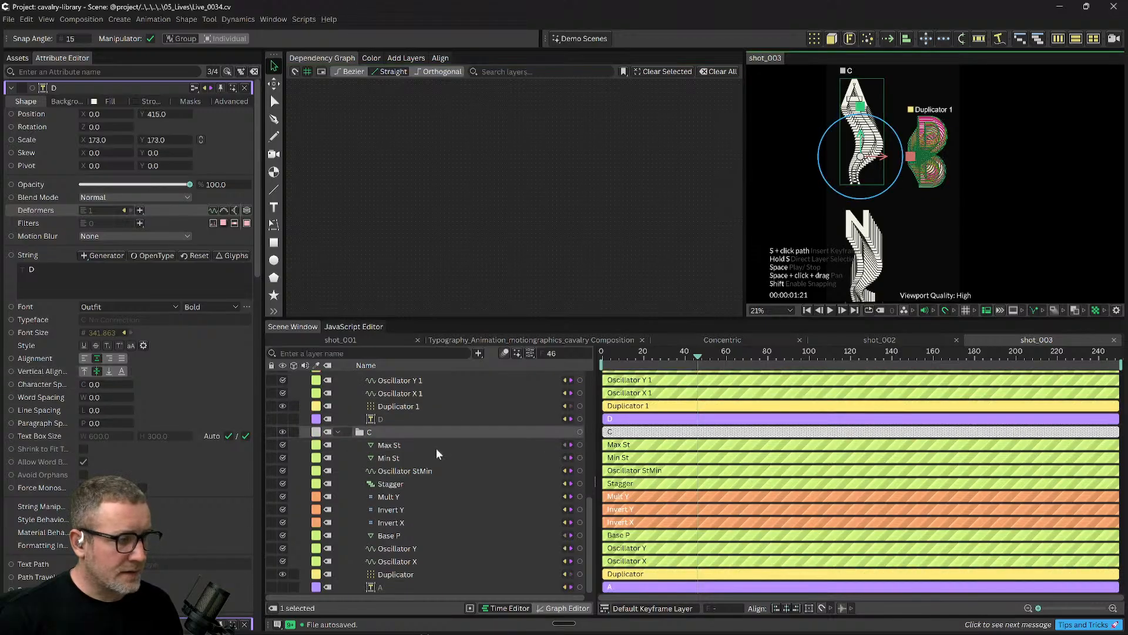
{"action": "left_click", "coordinate": [388, 587]}
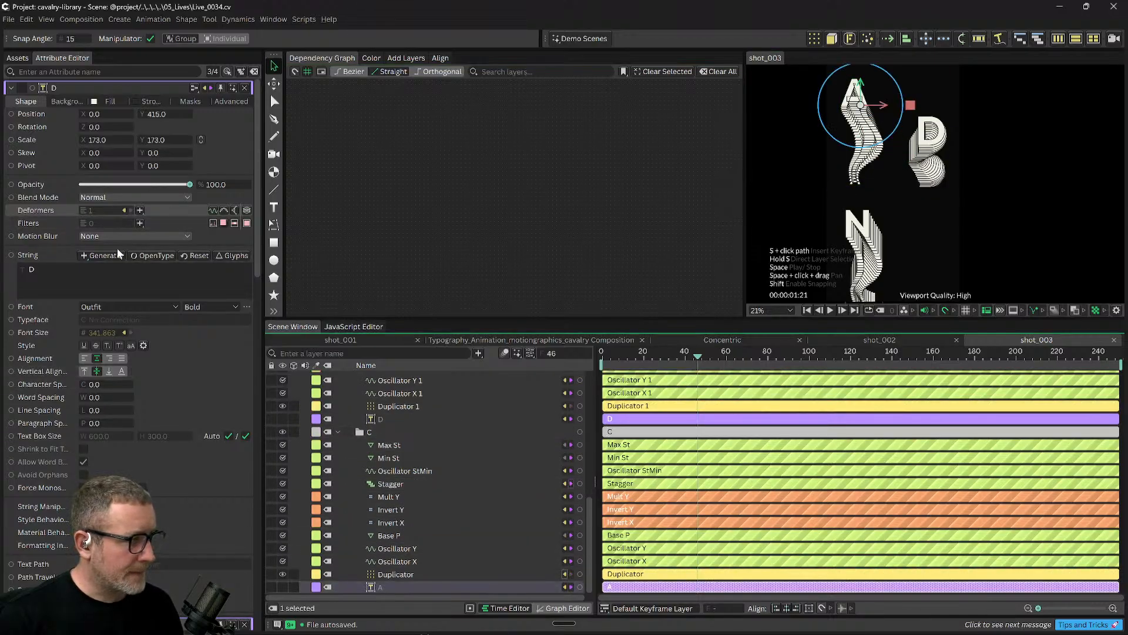
{"action": "double_click", "coordinate": [382, 585]}
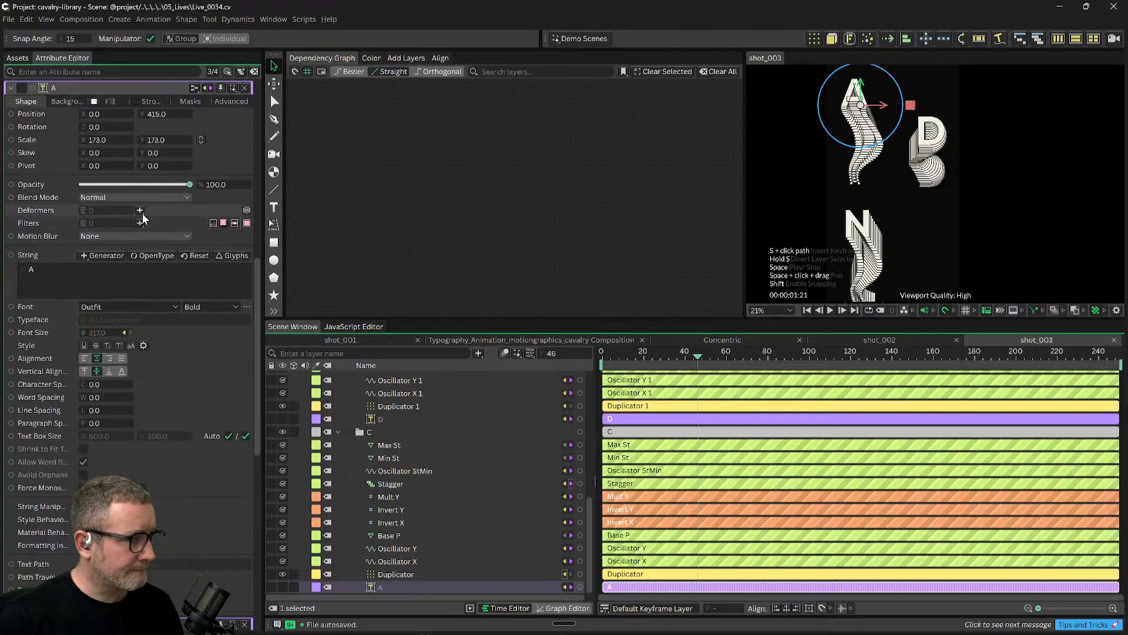
{"action": "left_click", "coordinate": [140, 211]}
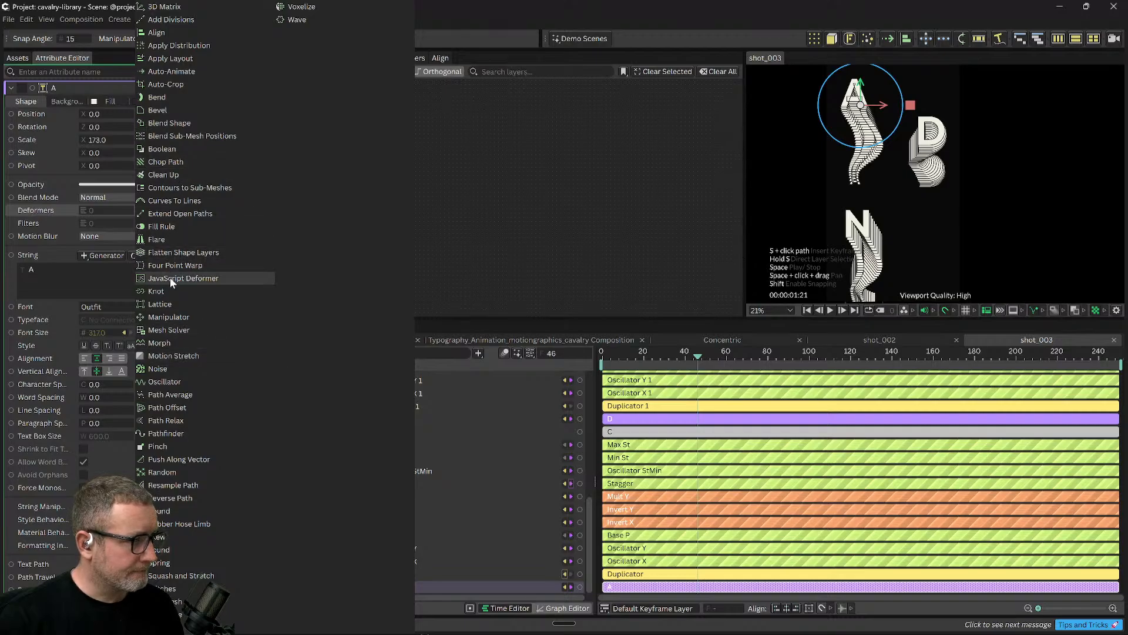
{"action": "left_click", "coordinate": [174, 254]}
{"action": "left_click", "coordinate": [445, 218]}
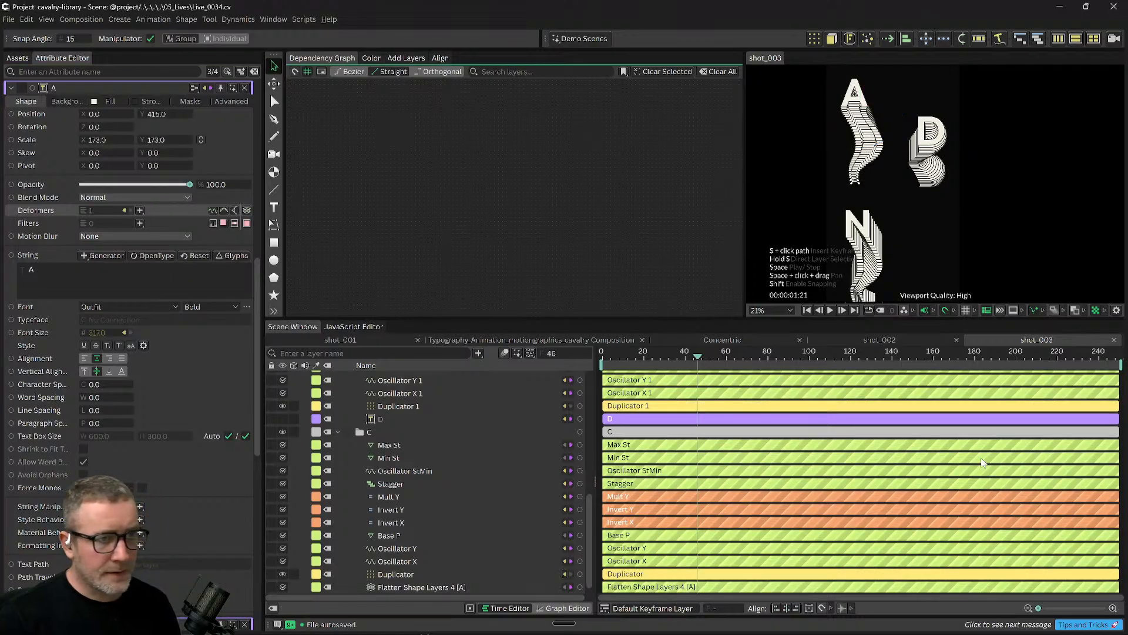
Rearrange the letters with N to the right of A and D below A, and move the playhead to frame 51.
{"action": "left_click", "coordinate": [863, 236]}
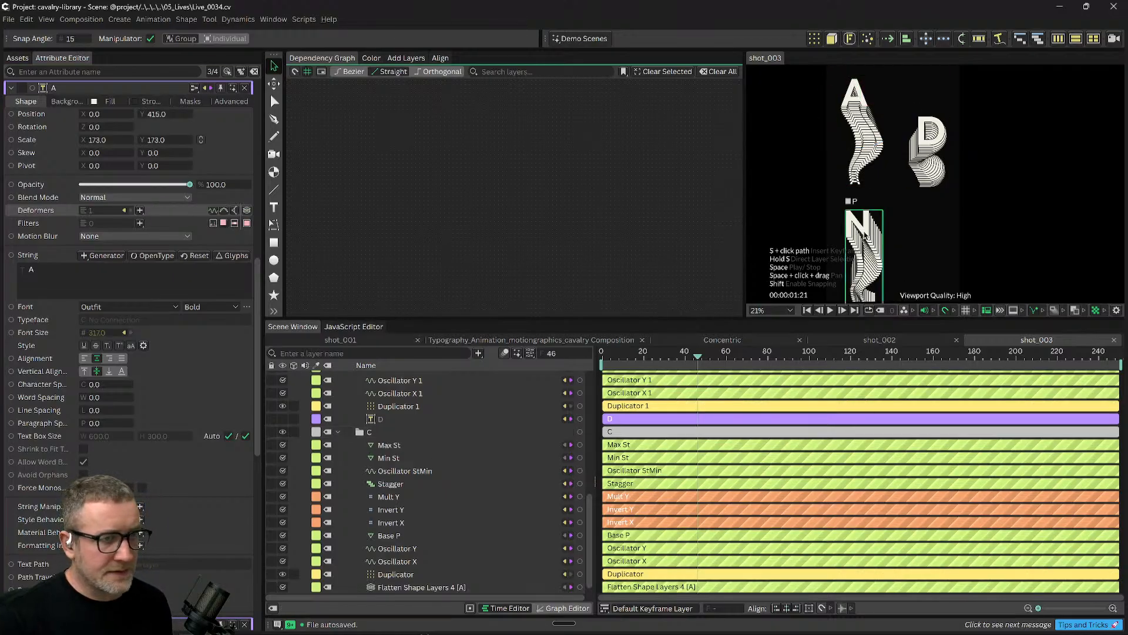
{"action": "left_click_drag", "start_coordinate": [866, 264], "coordinate": [929, 200]}
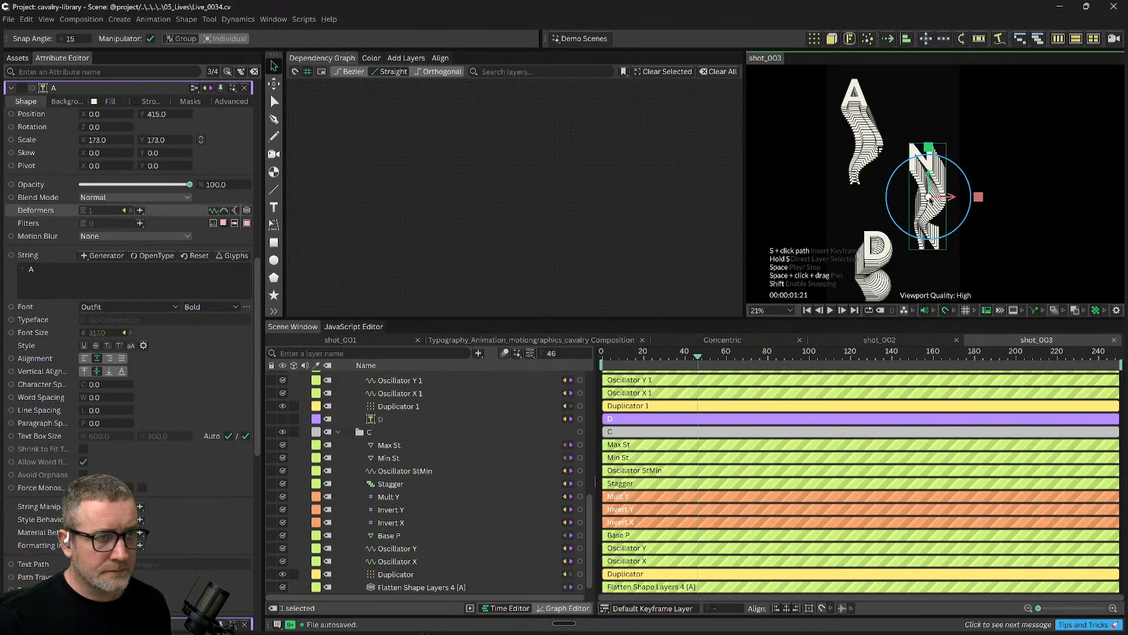
{"action": "left_click", "coordinate": [868, 268]}
{"action": "left_click_drag", "start_coordinate": [869, 272], "coordinate": [864, 251]}
{"action": "left_click", "coordinate": [928, 192]}
{"action": "scroll", "coordinate": [1005, 229], "scroll_direction": "down", "scroll_amount": 1}
{"action": "mouse_move", "coordinate": [711, 367]}
{"action": "left_mouse_down"}
{"action": "mouse_move", "coordinate": [740, 357]}
{"action": "mouse_move", "coordinate": [850, 357]}
{"action": "mouse_move", "coordinate": [698, 359]}
{"action": "mouse_move", "coordinate": [709, 363]}
{"action": "left_mouse_up"}
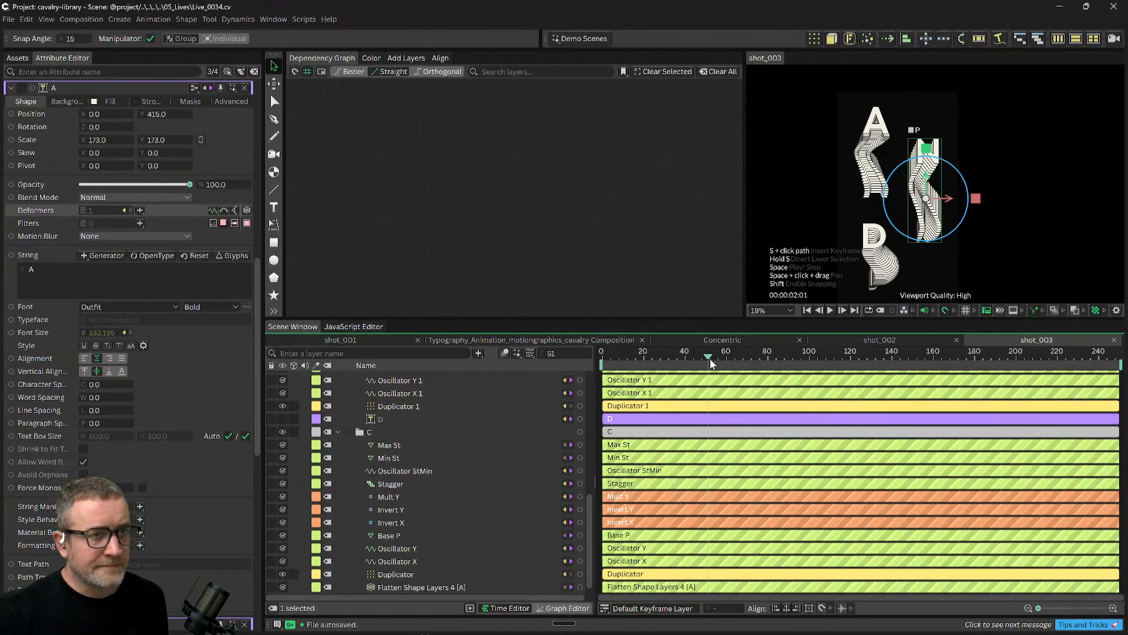
Duplicate the N text layer, move the copy out of its group to the very top of the layer stack, and rename it INVERTOR.
{"action": "scroll", "coordinate": [443, 492], "scroll_direction": "up", "scroll_amount": 4}
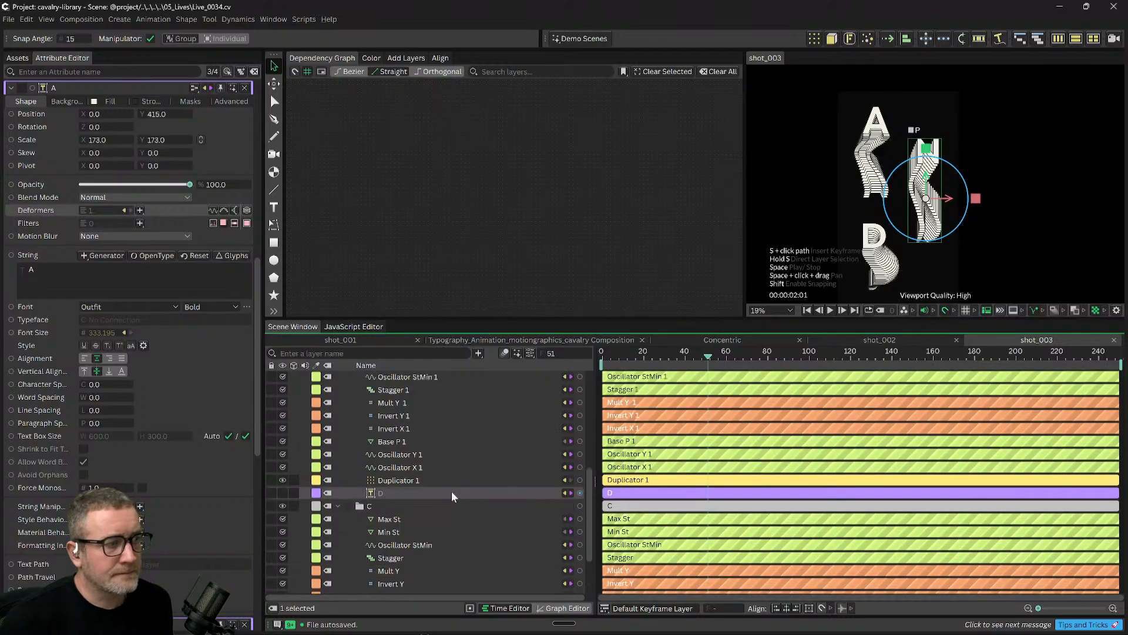
{"action": "scroll", "coordinate": [435, 482], "scroll_direction": "up", "scroll_amount": 5}
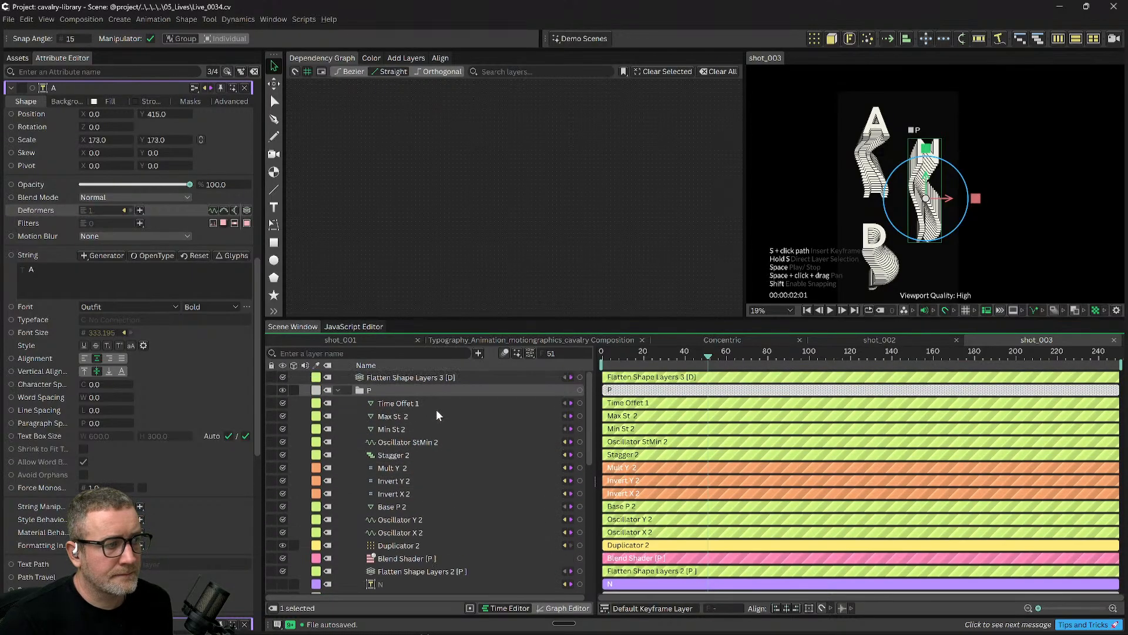
{"action": "left_click", "coordinate": [432, 430]}
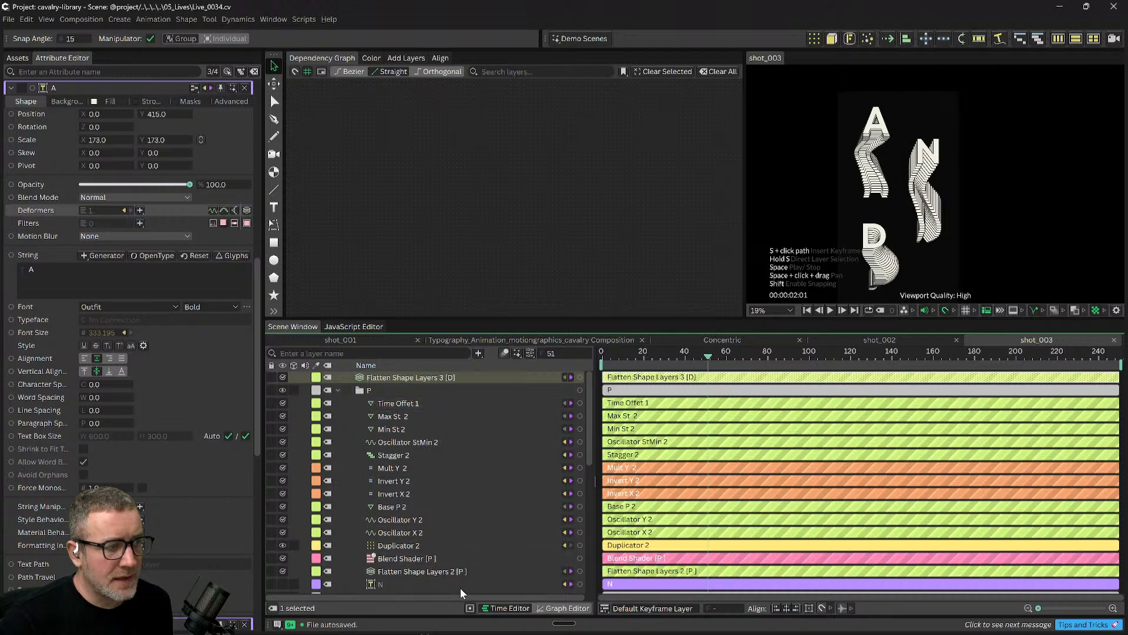
{"action": "scroll", "coordinate": [476, 505], "scroll_direction": "down", "scroll_amount": 2}
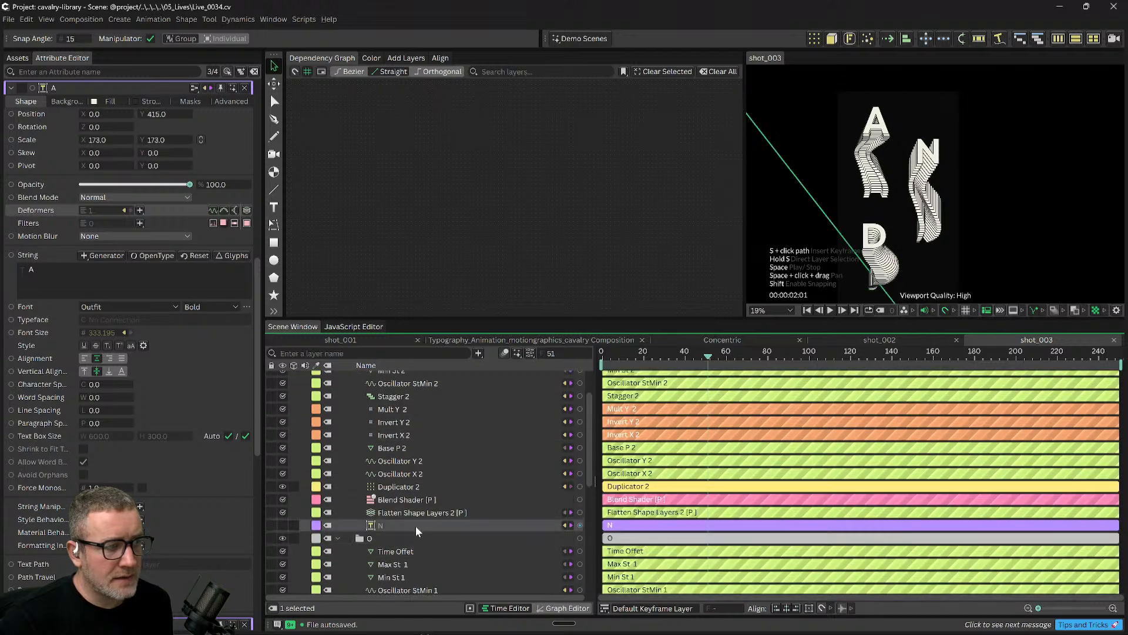
{"action": "left_click", "coordinate": [380, 527]}
{"action": "key", "text": "ctrl+d"}
{"action": "left_click_drag", "start_coordinate": [400, 537], "coordinate": [394, 372]}
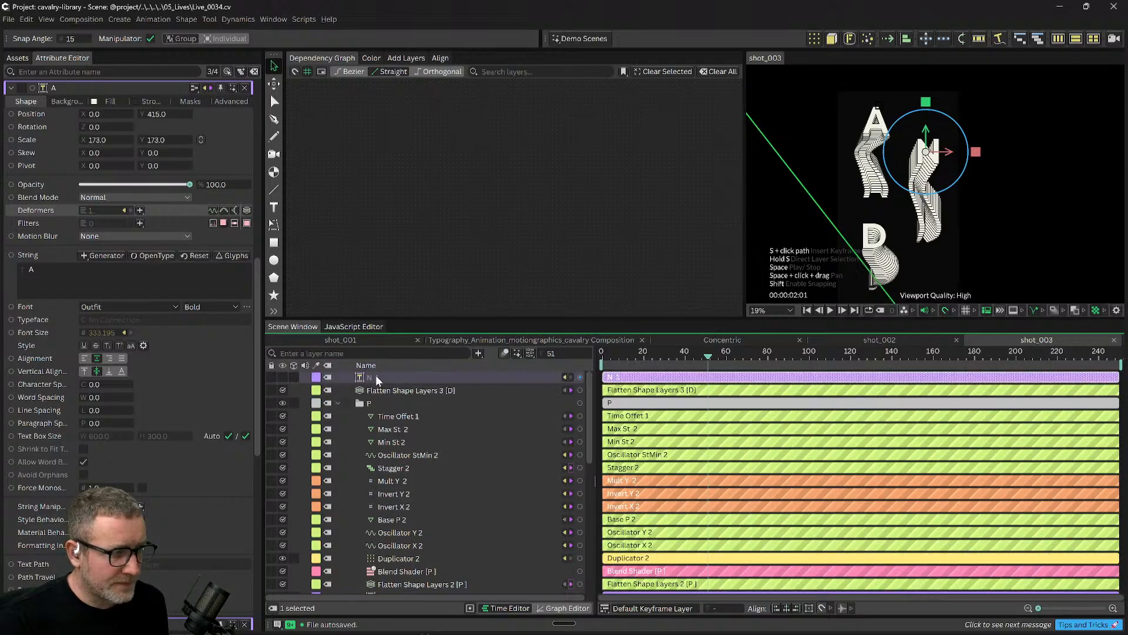
{"action": "left_click", "coordinate": [379, 378]}
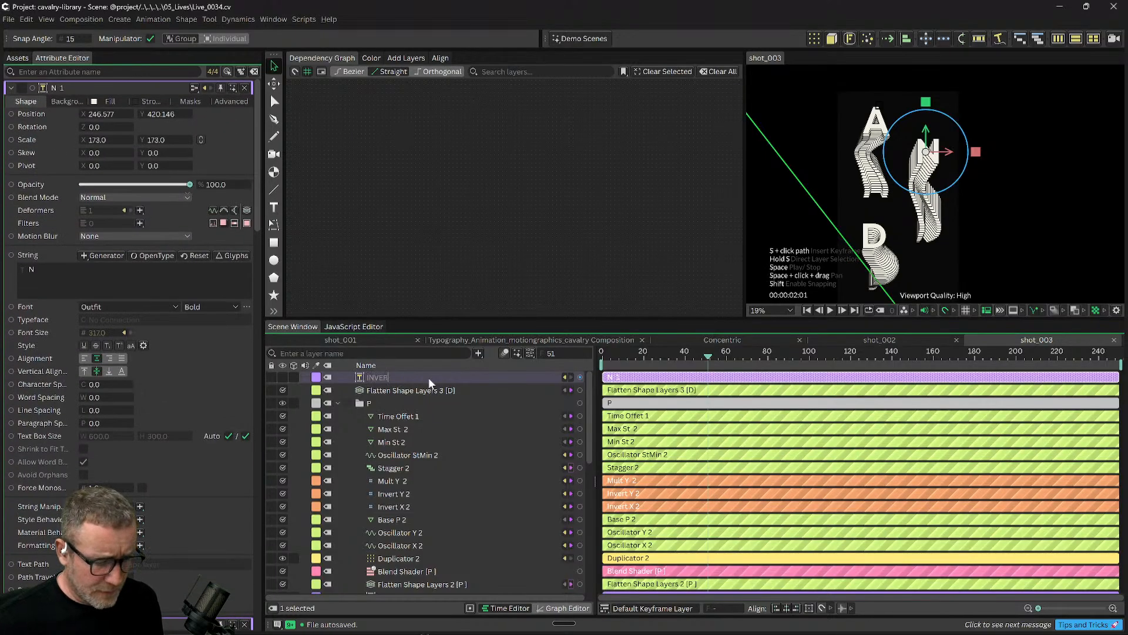
{"action": "key", "text": "Return"}
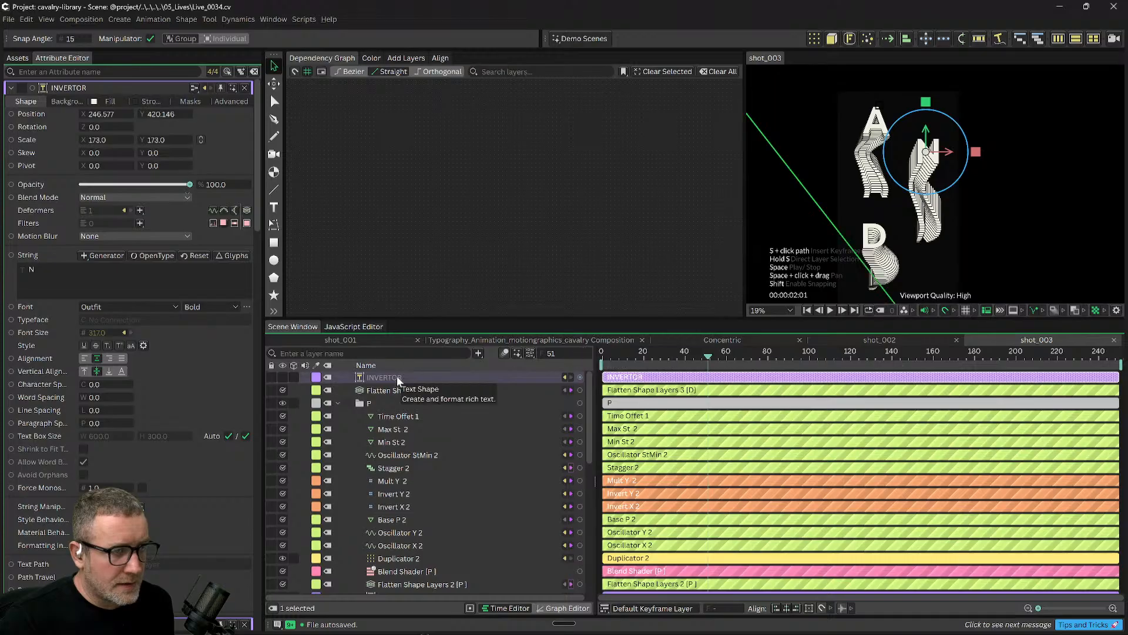
Draw a 1080 by 1920 rectangle covering the whole composition frame.
{"action": "scroll", "coordinate": [411, 552], "scroll_direction": "down", "scroll_amount": 5}
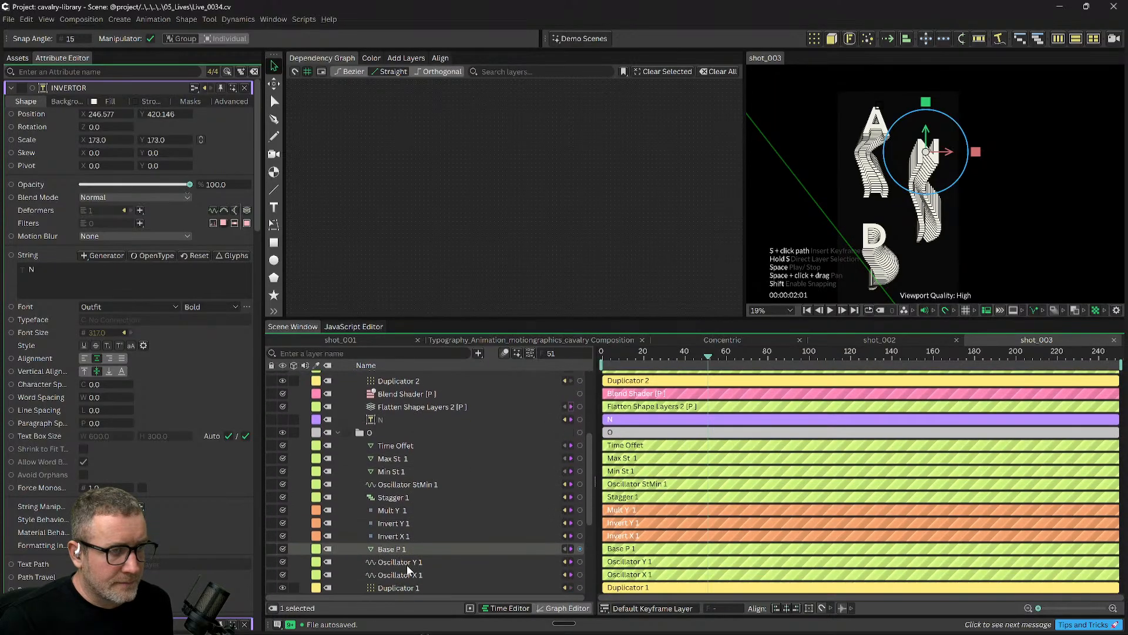
{"action": "scroll", "coordinate": [400, 576], "scroll_direction": "down", "scroll_amount": 5}
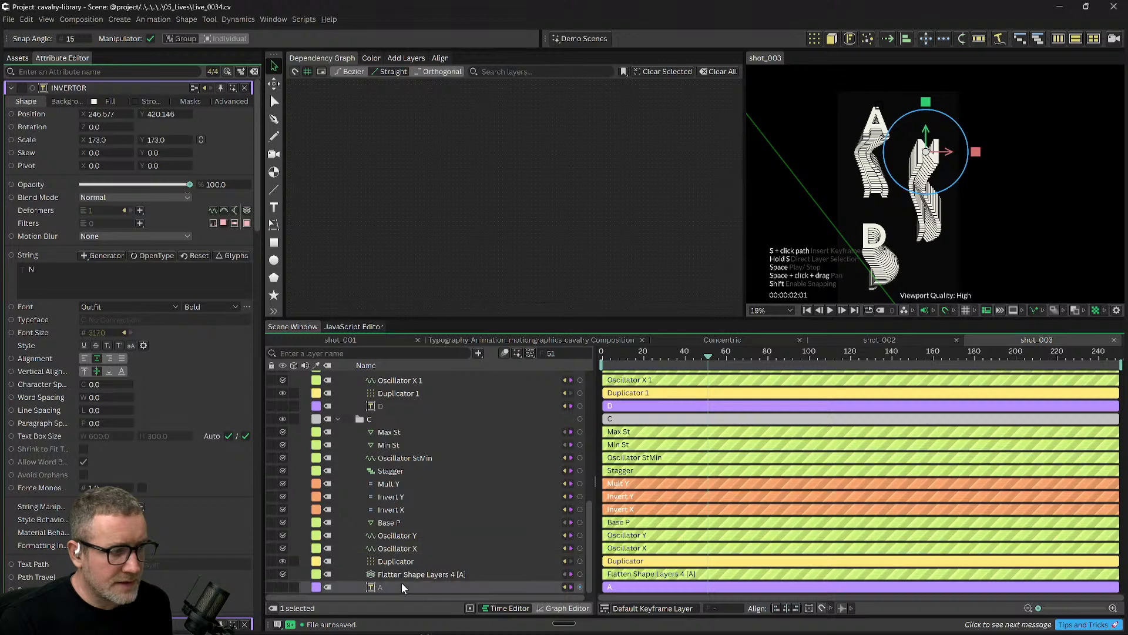
{"action": "scroll", "coordinate": [957, 206], "scroll_direction": "up", "scroll_amount": 1}
{"action": "scroll", "coordinate": [958, 221], "scroll_direction": "down", "scroll_amount": 2}
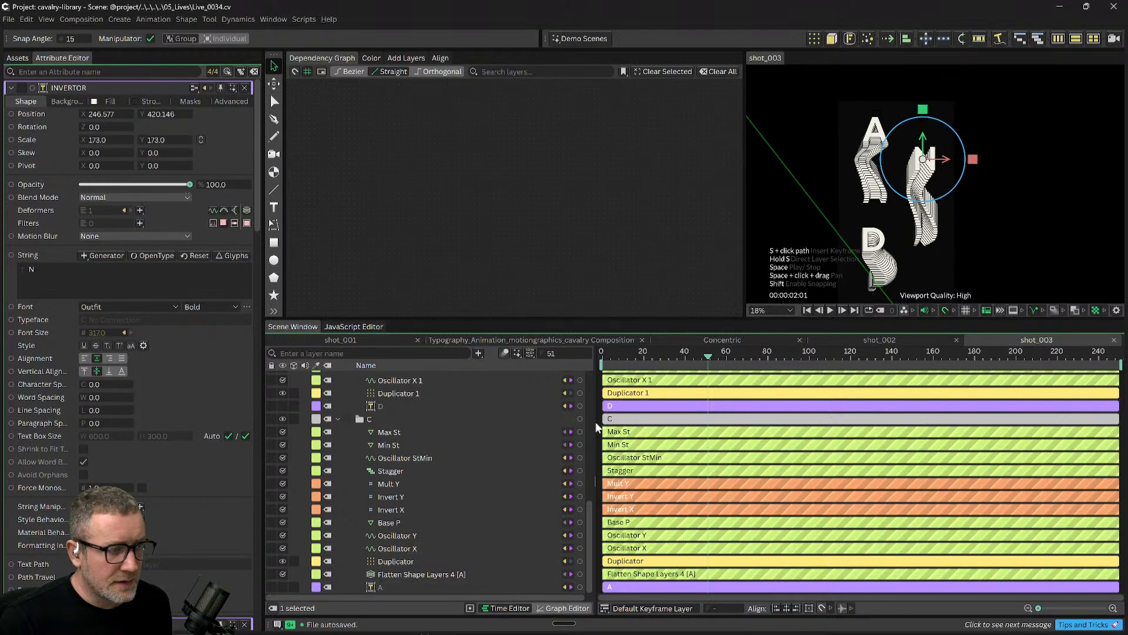
{"action": "left_click_drag", "start_coordinate": [602, 229], "coordinate": [610, 211]}
{"action": "left_click", "coordinate": [952, 206]}
{"action": "scroll", "coordinate": [952, 206], "scroll_direction": "down", "scroll_amount": 1}
{"action": "left_click_drag", "start_coordinate": [967, 226], "coordinate": [985, 190]}
{"action": "left_click", "coordinate": [412, 584]}
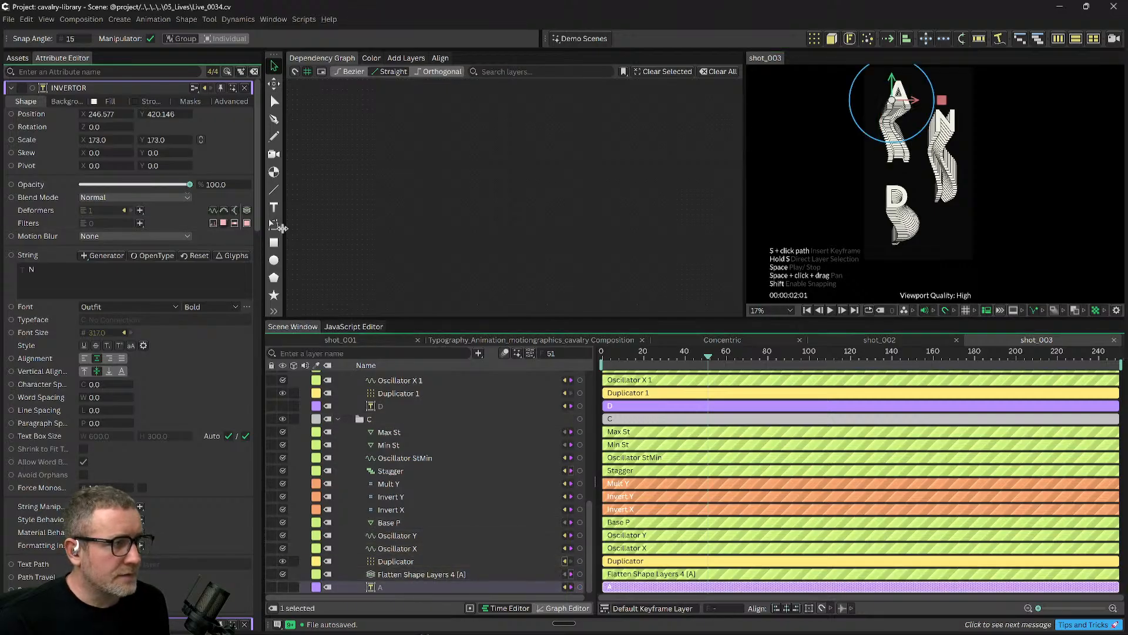
{"action": "left_click", "coordinate": [272, 245]}
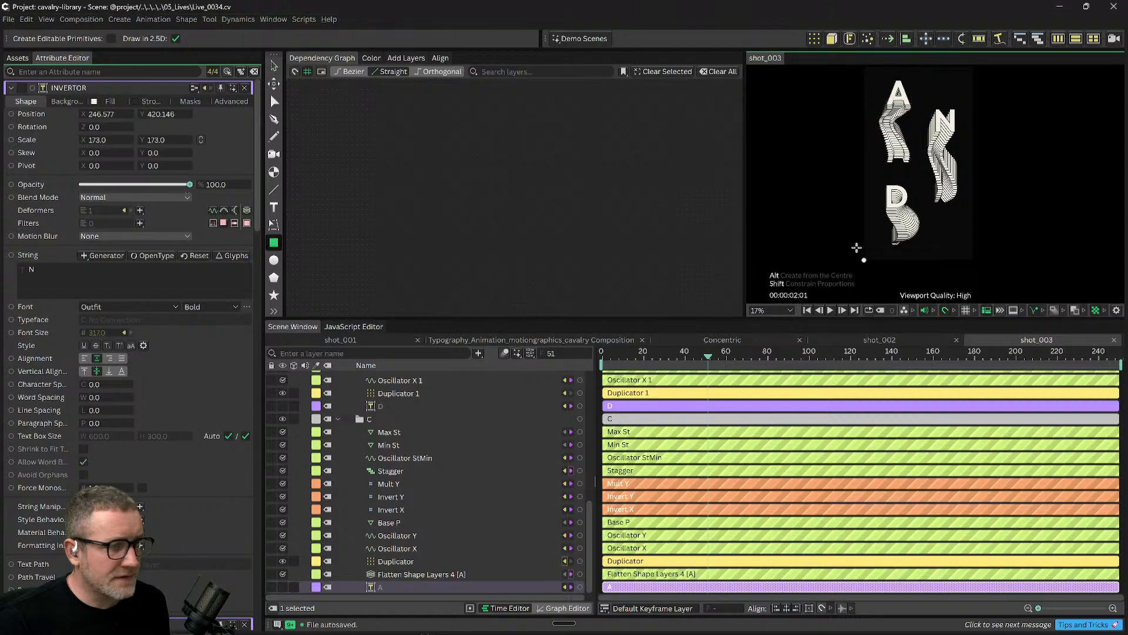
{"action": "scroll", "coordinate": [869, 129], "scroll_direction": "down", "scroll_amount": 1}
{"action": "left_click_drag", "start_coordinate": [869, 76], "coordinate": [969, 257]}
Move the new rectangle to the very bottom of the layer stack, below the A text layer, and rename it Background.
{"action": "scroll", "coordinate": [393, 517], "scroll_direction": "down", "scroll_amount": 3}
{"action": "scroll", "coordinate": [393, 517], "scroll_direction": "up", "scroll_amount": 7}
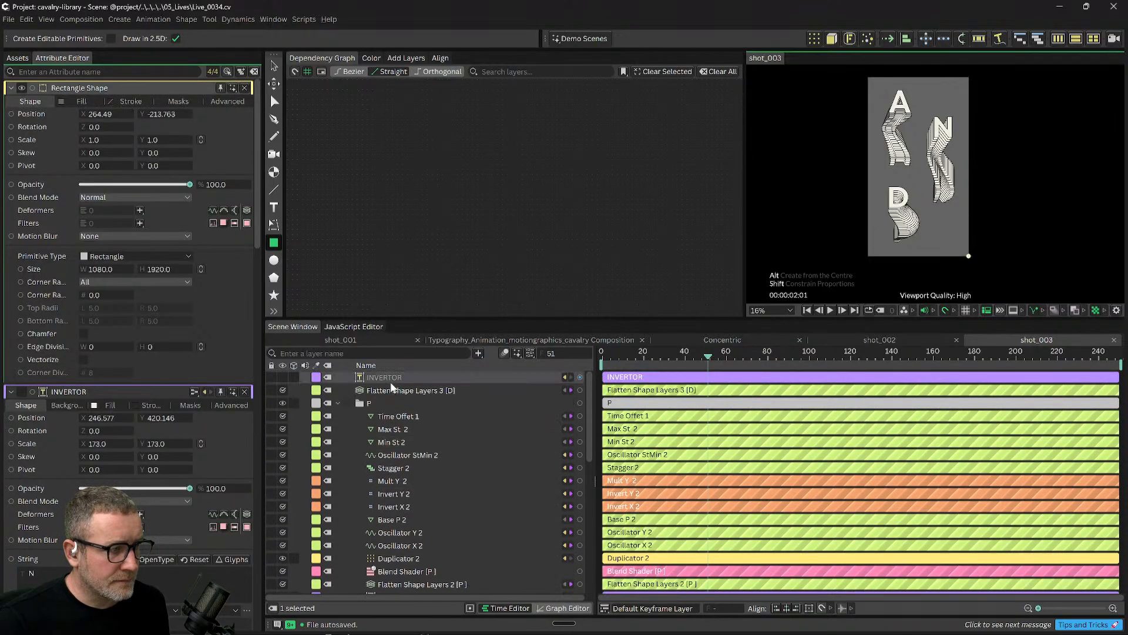
{"action": "scroll", "coordinate": [483, 489], "scroll_direction": "down", "scroll_amount": 10}
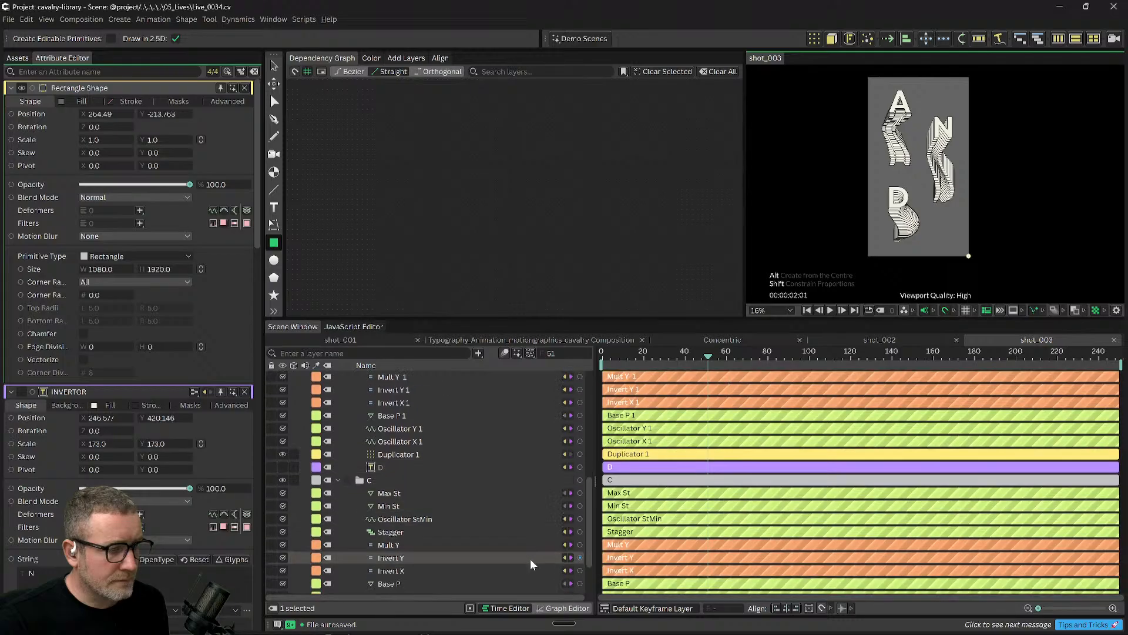
{"action": "scroll", "coordinate": [530, 560], "scroll_direction": "down", "scroll_amount": 3}
{"action": "left_click_drag", "start_coordinate": [406, 573], "coordinate": [413, 591]}
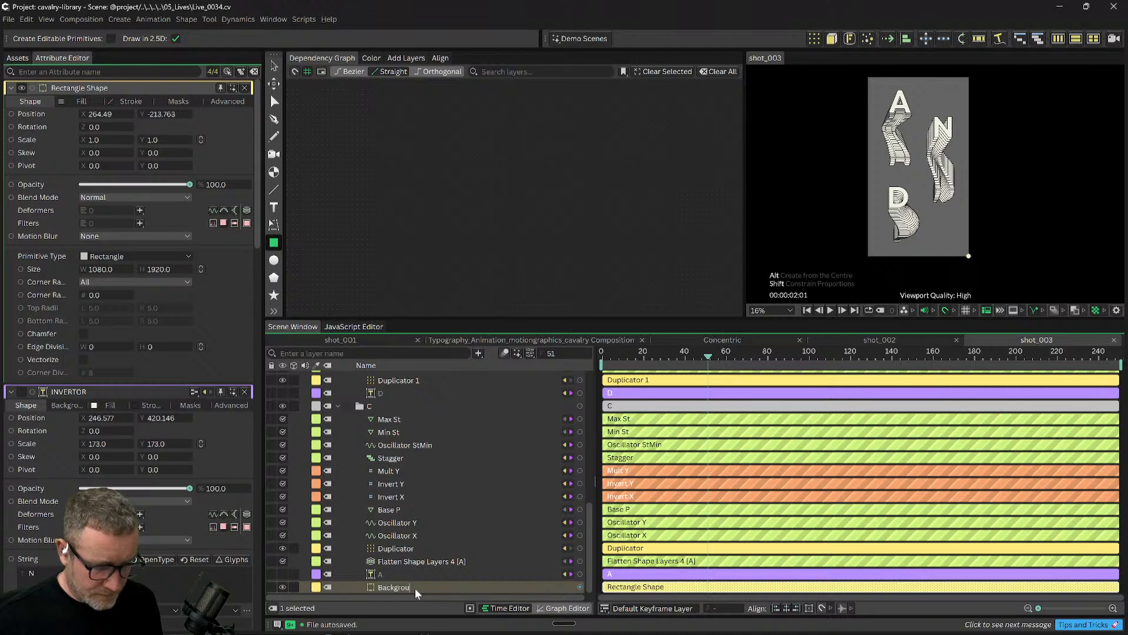
{"action": "type", "text": "d"}
{"action": "key", "text": "Return"}
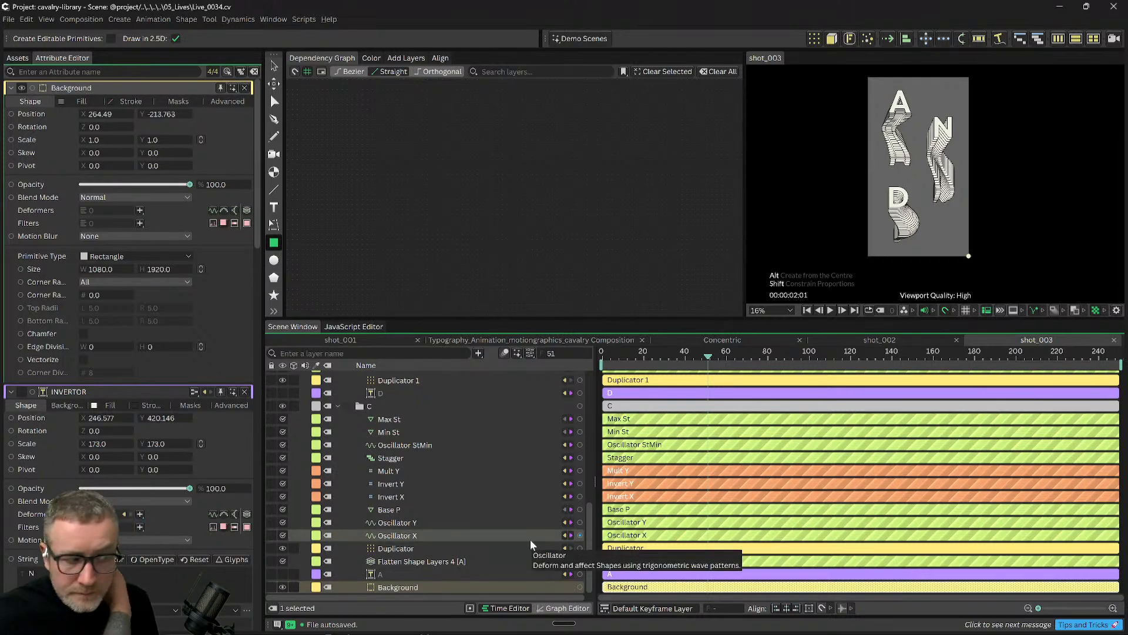
Select the INVERTOR, N, D and A text layers together and filter the layer list to show only those four.
{"action": "scroll", "coordinate": [511, 520], "scroll_direction": "up", "scroll_amount": 3}
{"action": "scroll", "coordinate": [509, 520], "scroll_direction": "up", "scroll_amount": 5}
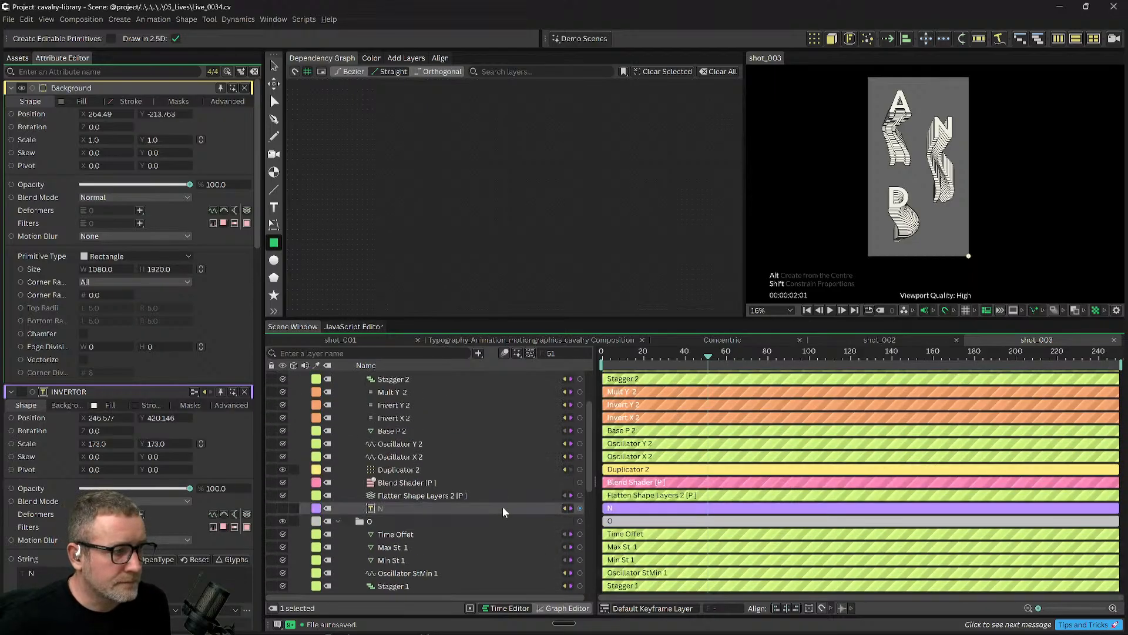
{"action": "left_click", "coordinate": [384, 377]}
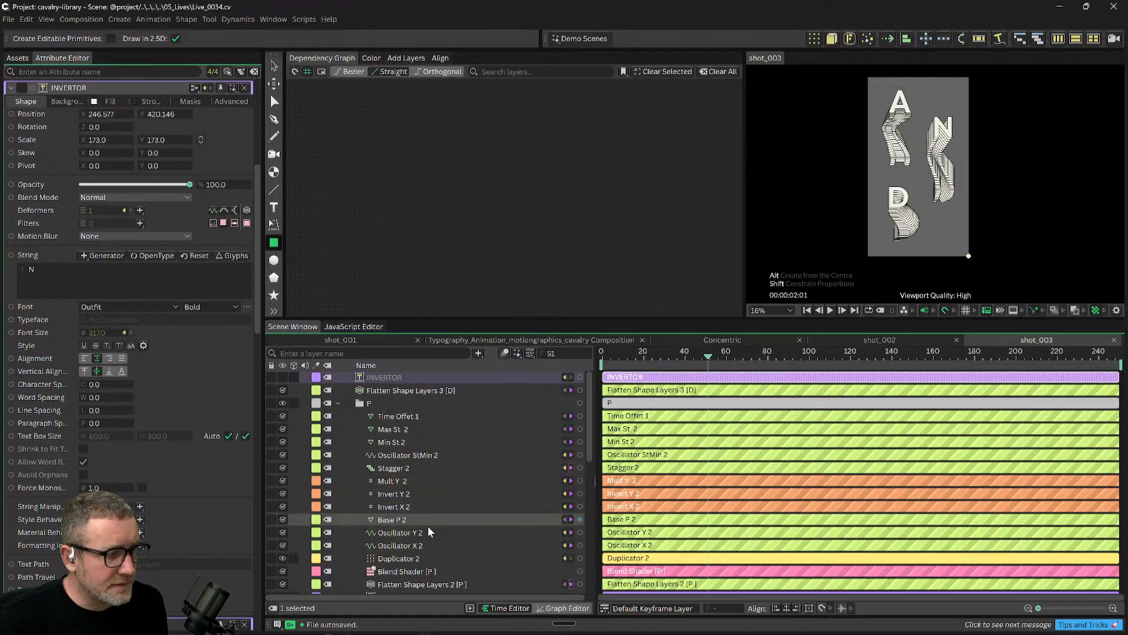
{"action": "scroll", "coordinate": [439, 530], "scroll_direction": "down", "scroll_amount": 2}
{"action": "left_click", "coordinate": [410, 568], "text": "ctrl"}
{"action": "scroll", "coordinate": [434, 541], "scroll_direction": "down", "scroll_amount": 5}
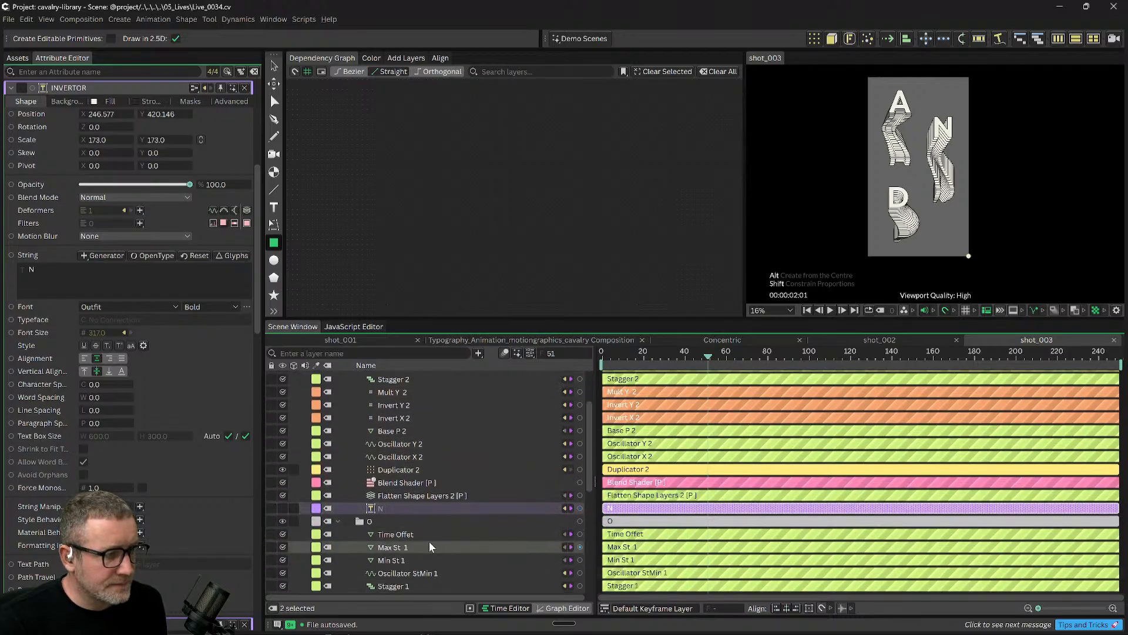
{"action": "scroll", "coordinate": [424, 548], "scroll_direction": "down", "scroll_amount": 4}
{"action": "scroll", "coordinate": [401, 527], "scroll_direction": "down", "scroll_amount": 5}
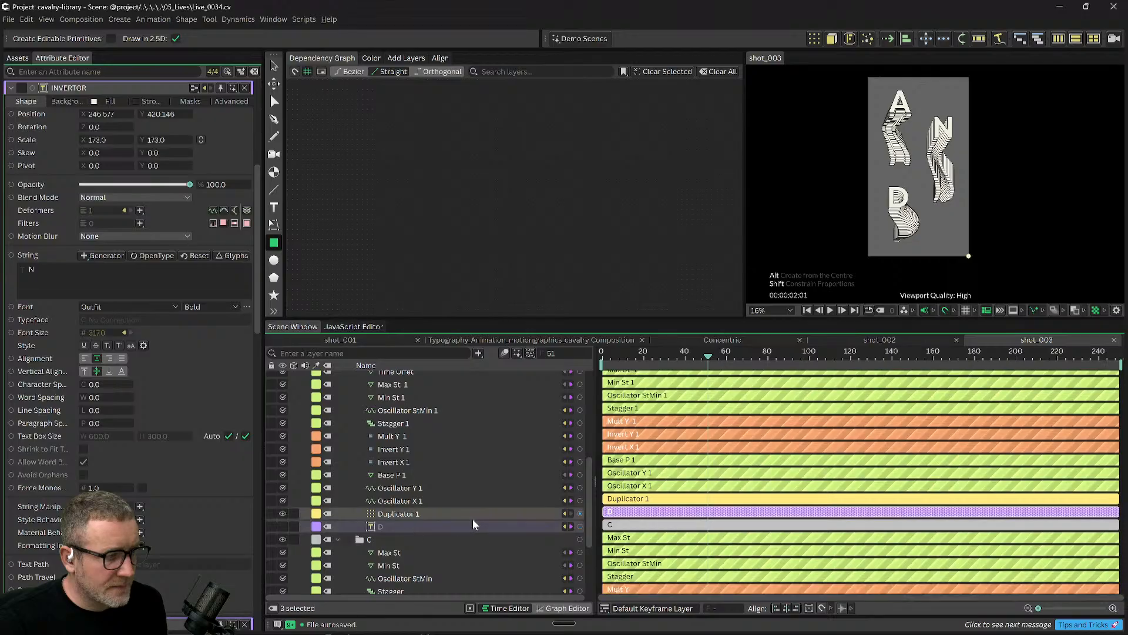
{"action": "left_click", "coordinate": [404, 574], "text": "ctrl"}
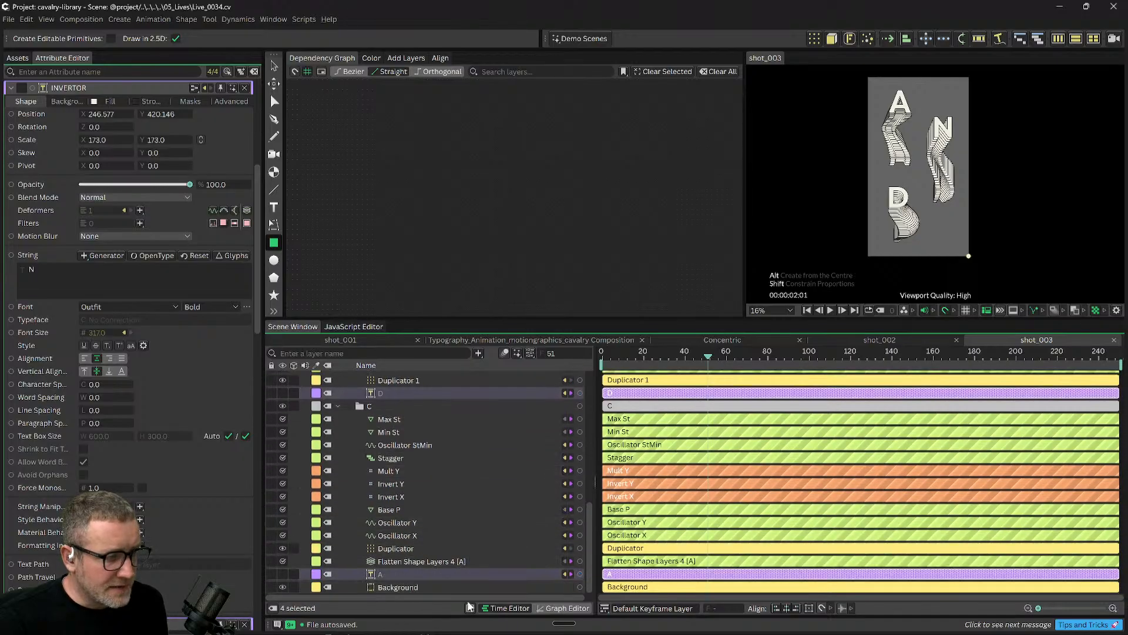
{"action": "left_click", "coordinate": [470, 608]}
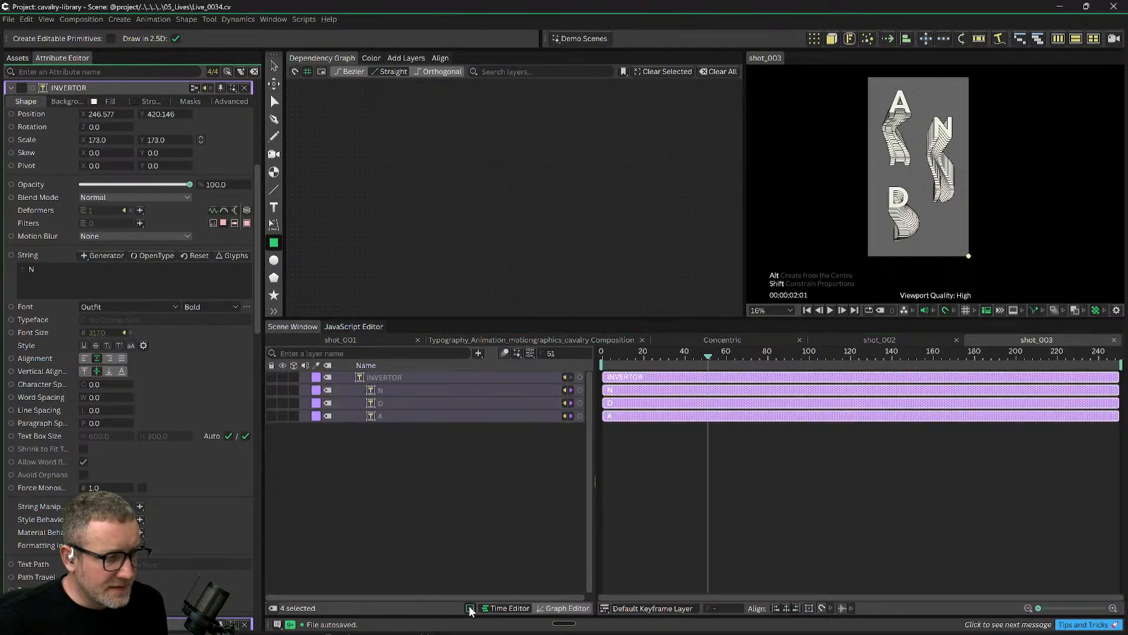
Connect INVERTOR's fill color to the Stroke.Color of the N, D and A text layers.
{"action": "left_click", "coordinate": [394, 455]}
{"action": "left_click", "coordinate": [385, 387]}
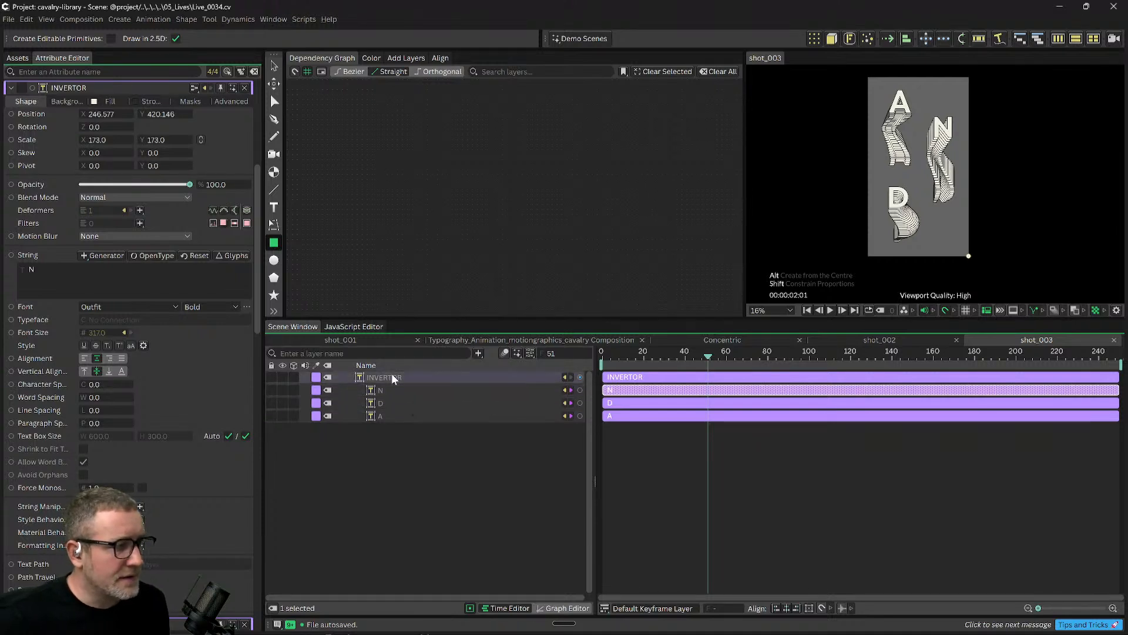
{"action": "left_click", "coordinate": [389, 377]}
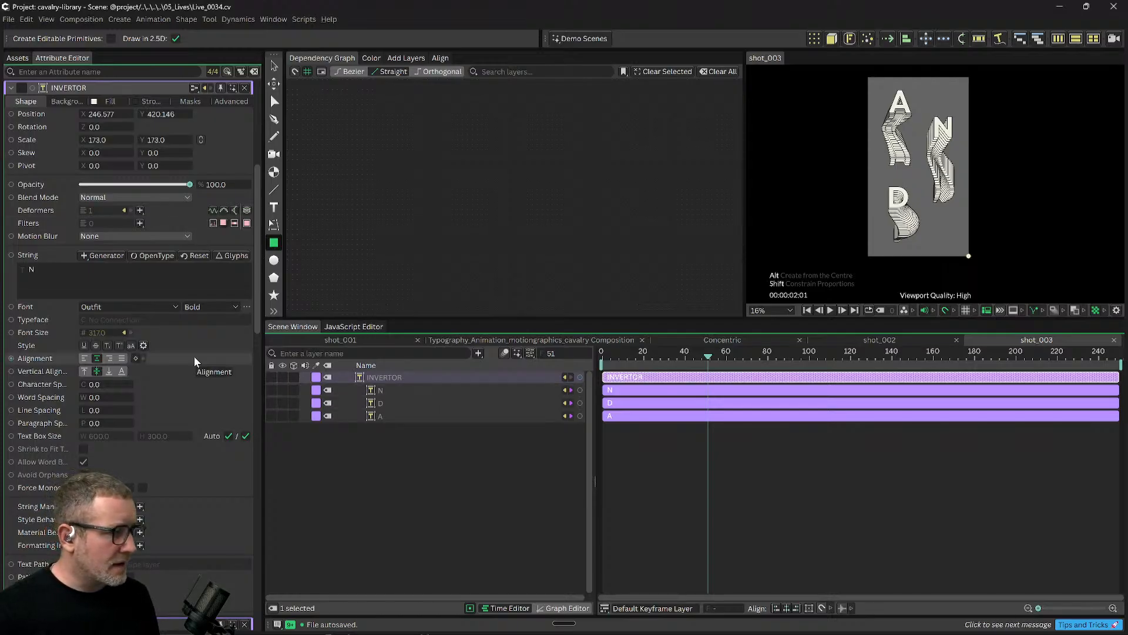
{"action": "left_click", "coordinate": [107, 101]}
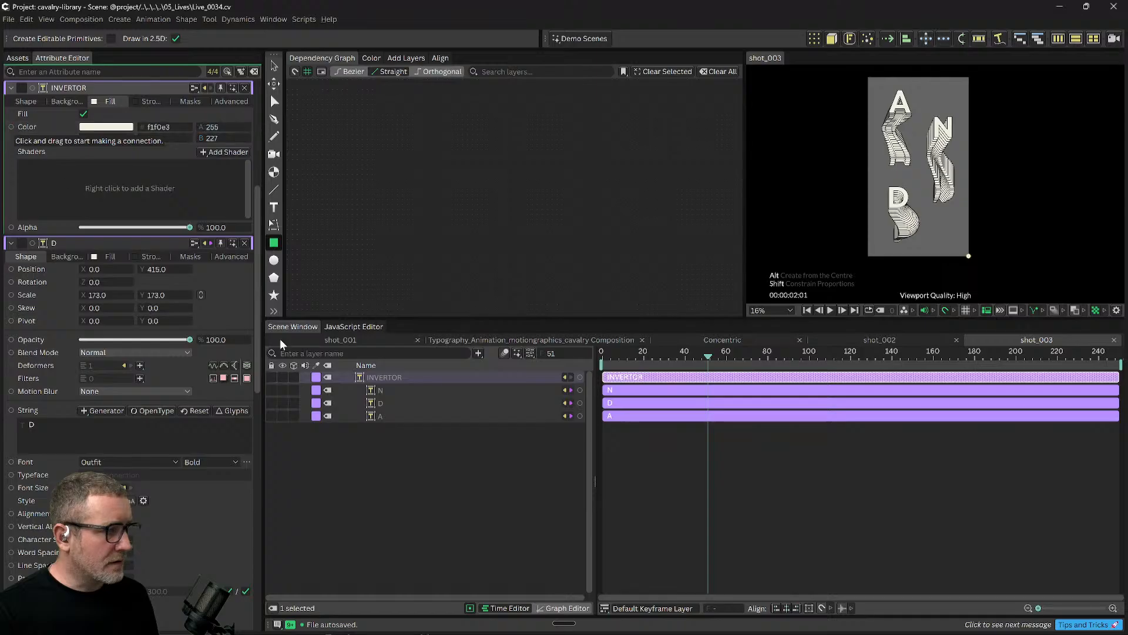
{"action": "left_click_drag", "start_coordinate": [13, 127], "coordinate": [376, 390]}
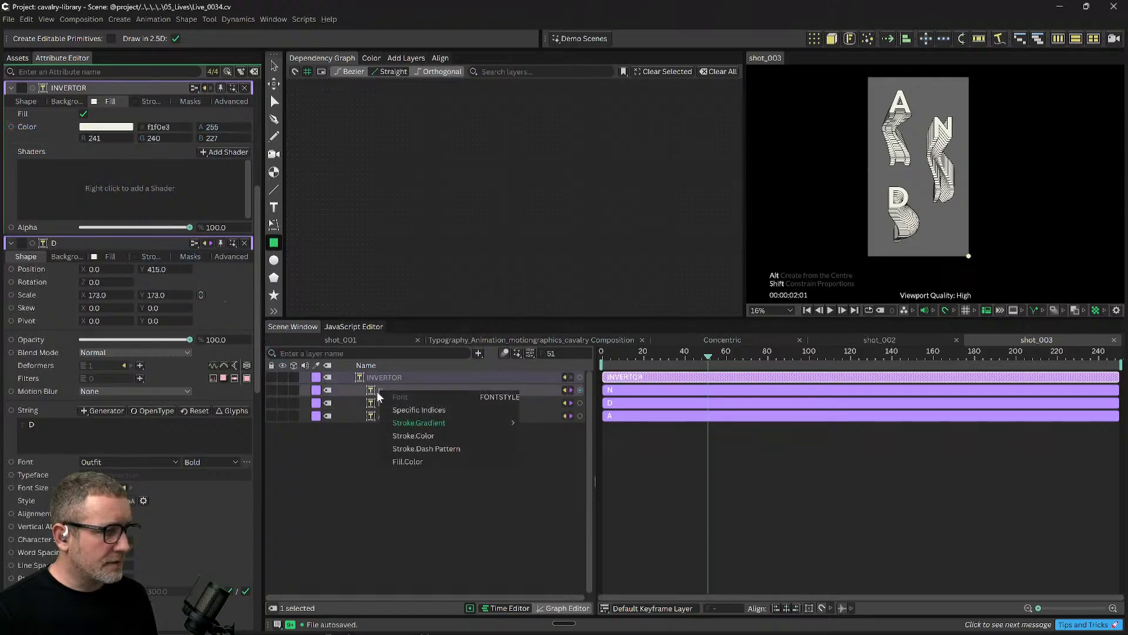
{"action": "left_click", "coordinate": [421, 439]}
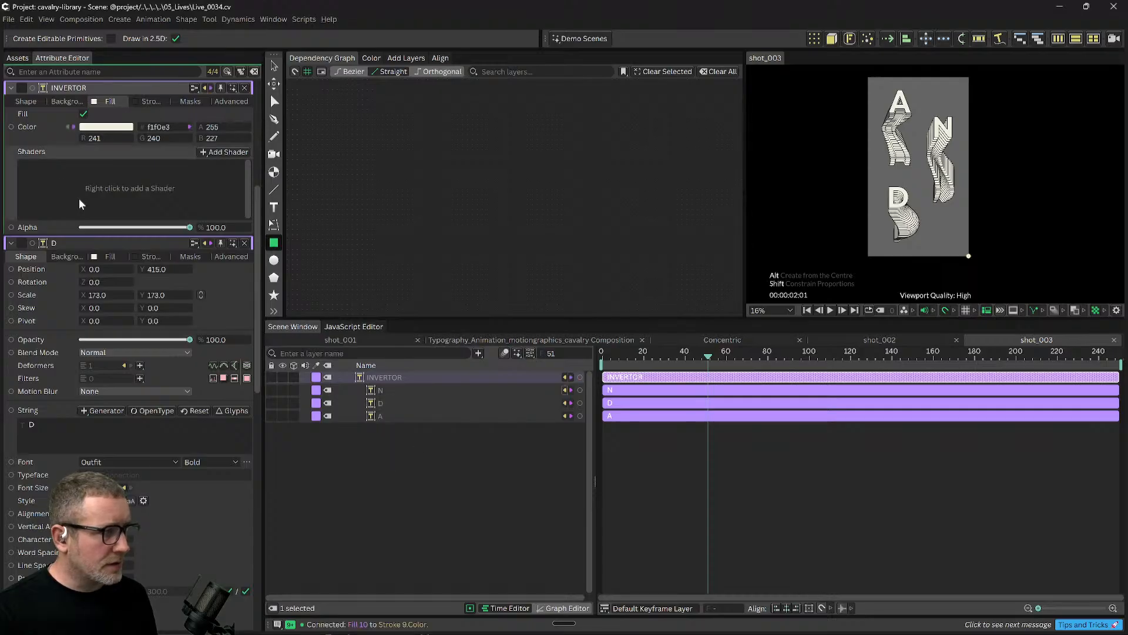
{"action": "mouse_move", "coordinate": [13, 125]}
{"action": "left_mouse_down"}
{"action": "mouse_move", "coordinate": [273, 421]}
{"action": "mouse_move", "coordinate": [380, 403]}
{"action": "left_mouse_up"}
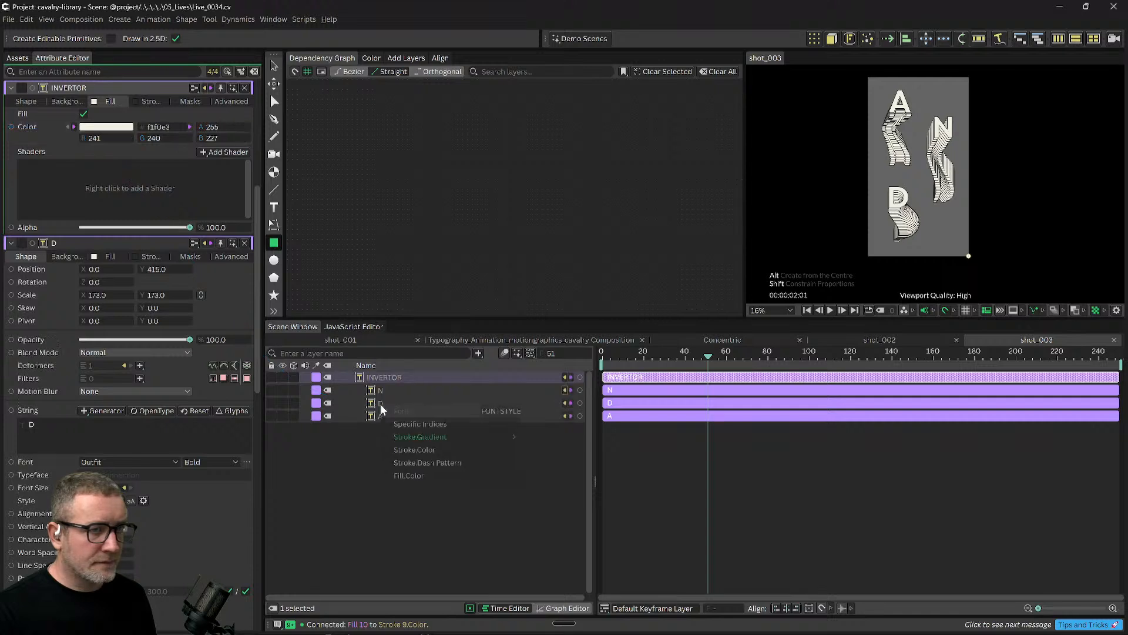
{"action": "left_click", "coordinate": [422, 451]}
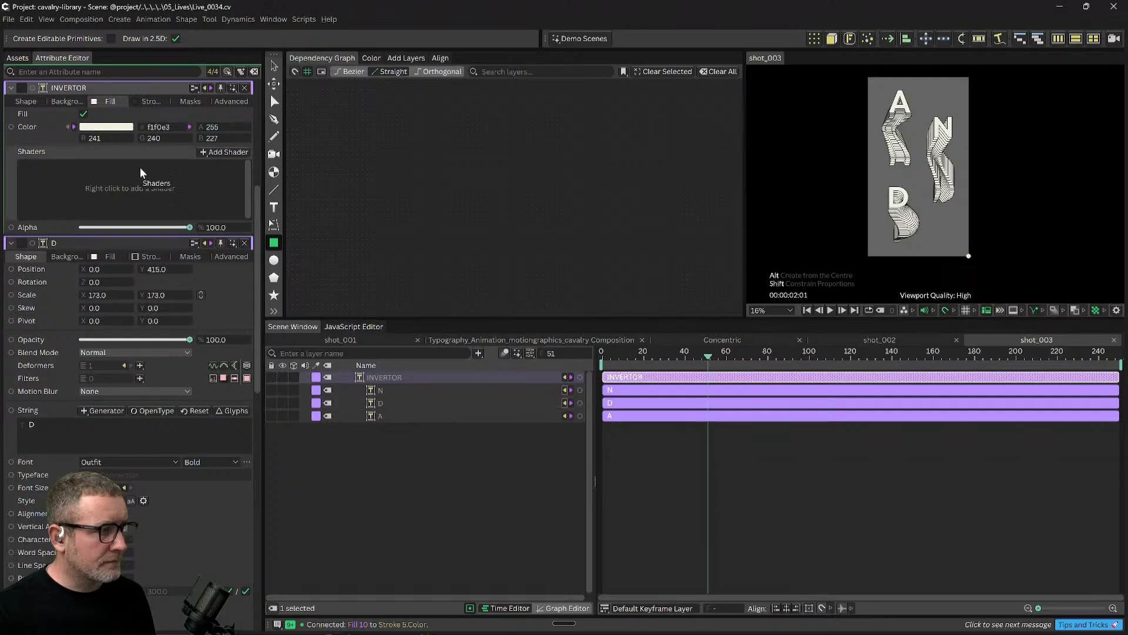
{"action": "mouse_move", "coordinate": [12, 128]}
{"action": "left_mouse_down"}
{"action": "mouse_move", "coordinate": [186, 357]}
{"action": "mouse_move", "coordinate": [284, 434]}
{"action": "mouse_move", "coordinate": [374, 418]}
{"action": "left_mouse_up"}
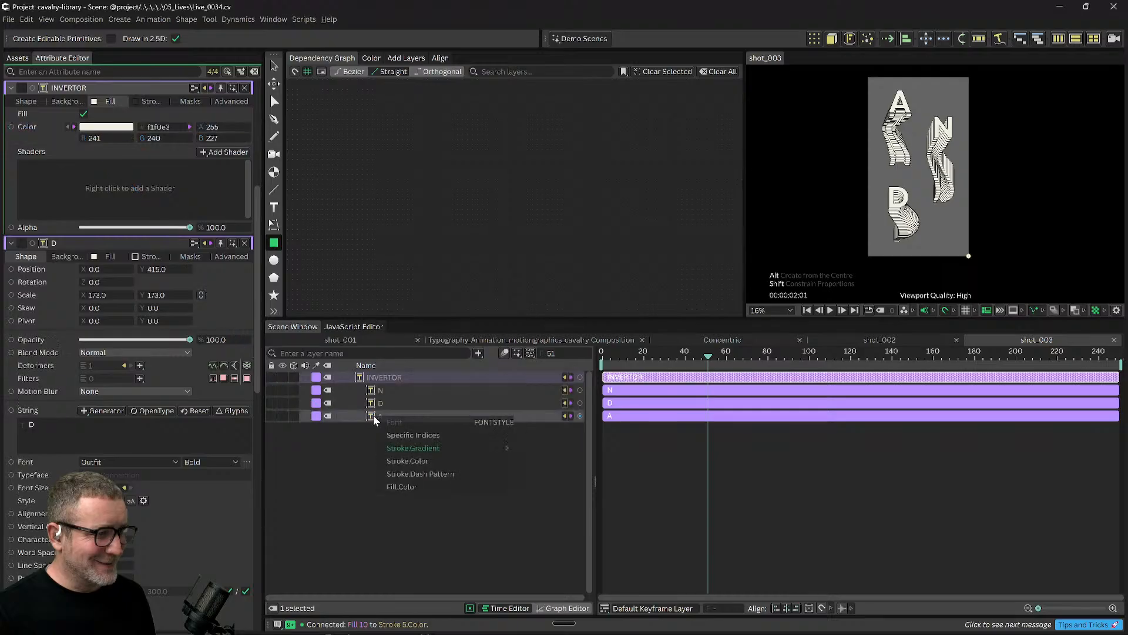
{"action": "left_click", "coordinate": [419, 463]}
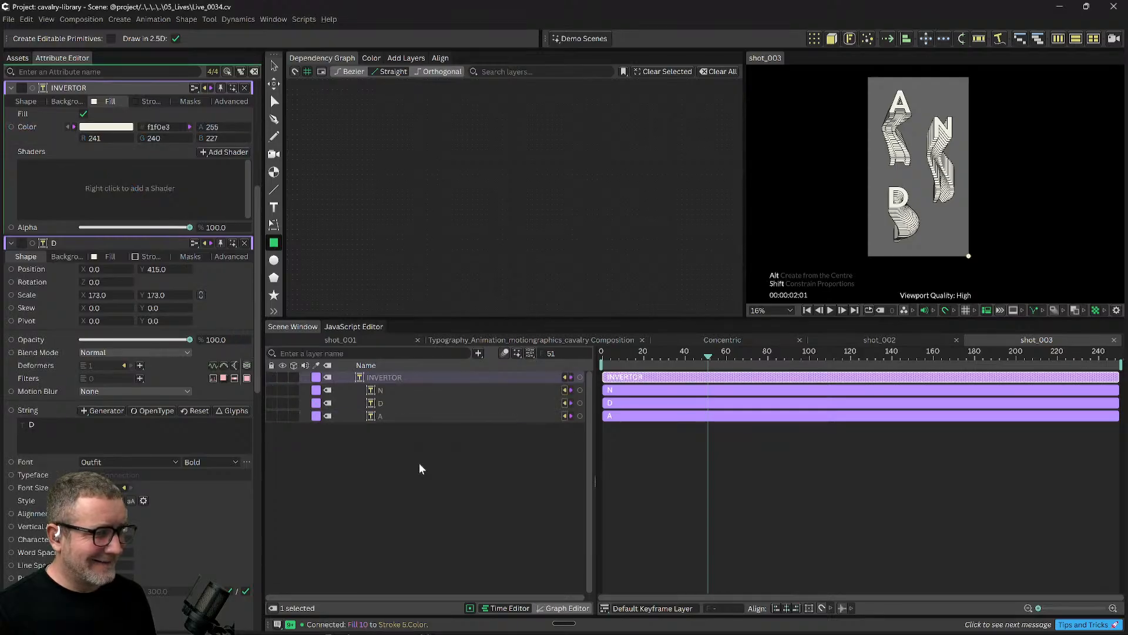
Connect INVERTOR's stroke color to the Fill.Color of the N text layer.
{"action": "left_click", "coordinate": [380, 379]}
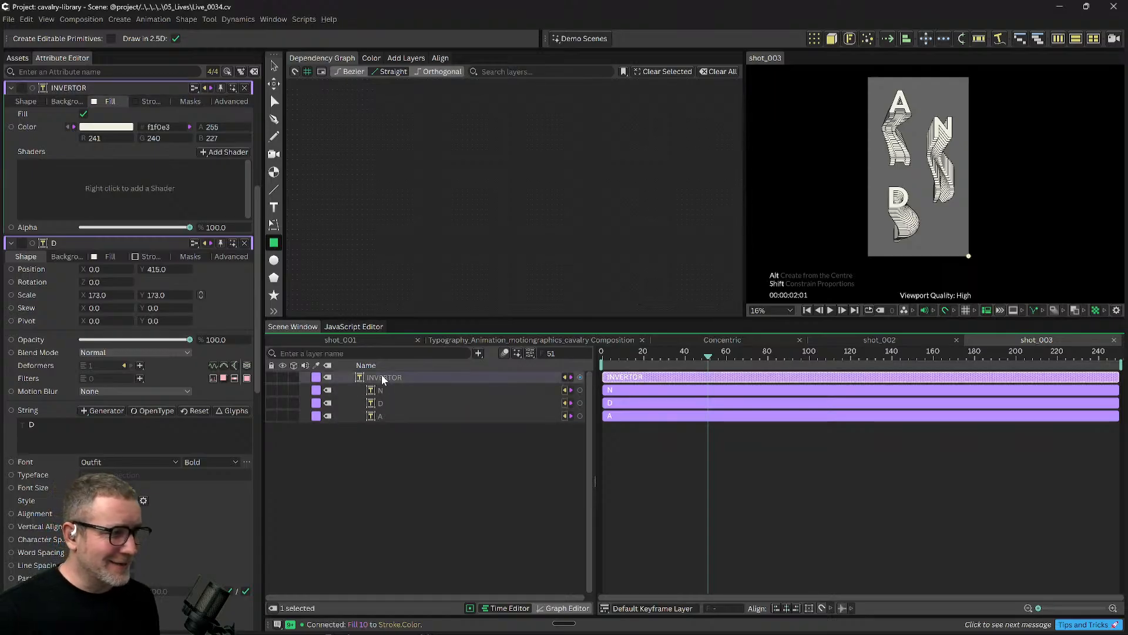
{"action": "left_click", "coordinate": [381, 390]}
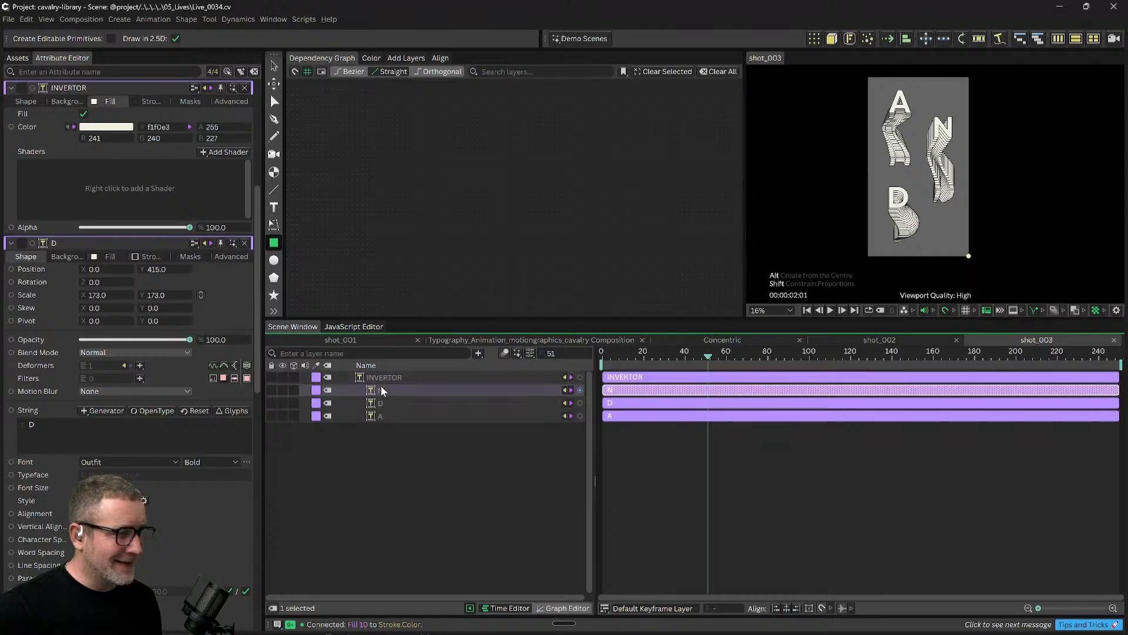
{"action": "left_click", "coordinate": [382, 377]}
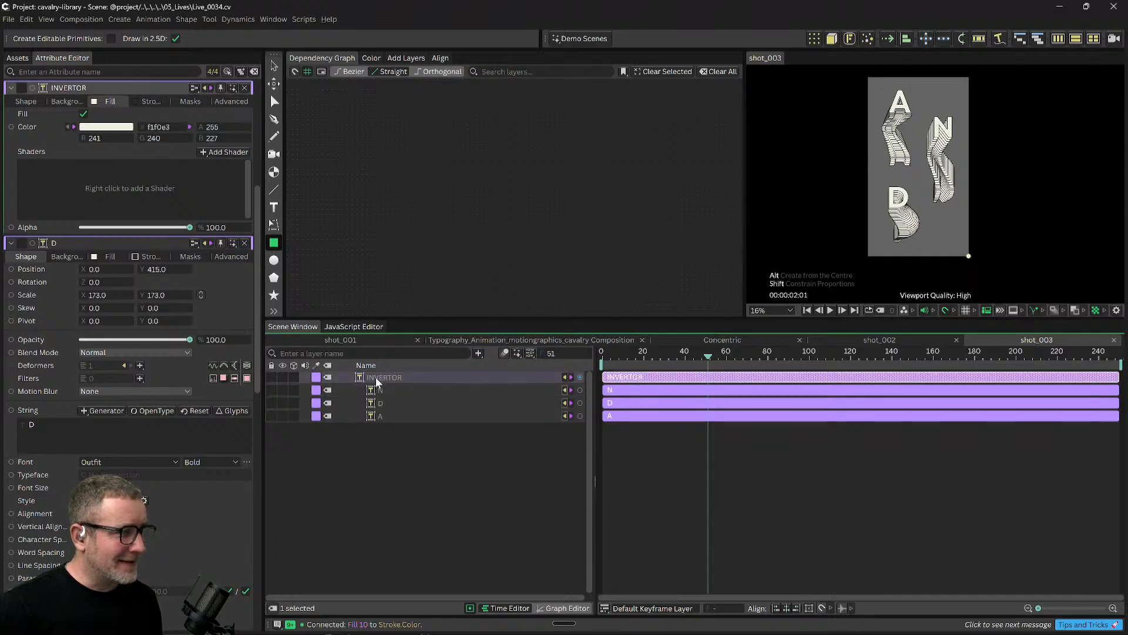
{"action": "left_click", "coordinate": [66, 101]}
{"action": "left_click", "coordinate": [147, 101]}
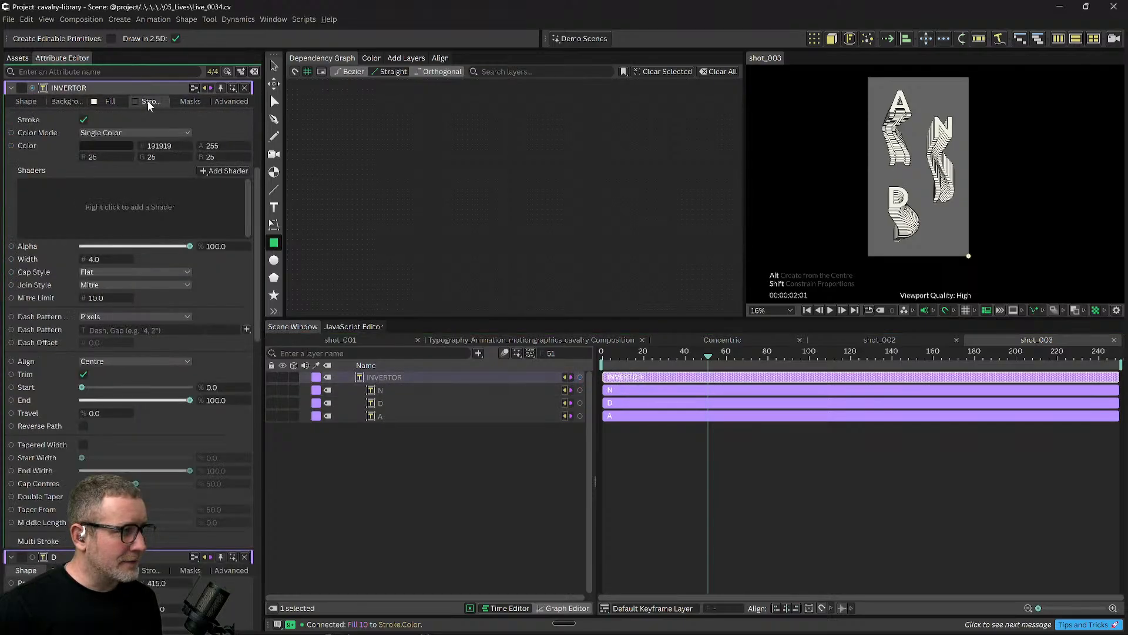
{"action": "mouse_move", "coordinate": [10, 147]}
{"action": "left_mouse_down"}
{"action": "mouse_move", "coordinate": [189, 352]}
{"action": "mouse_move", "coordinate": [328, 396]}
{"action": "mouse_move", "coordinate": [377, 394]}
{"action": "left_mouse_up"}
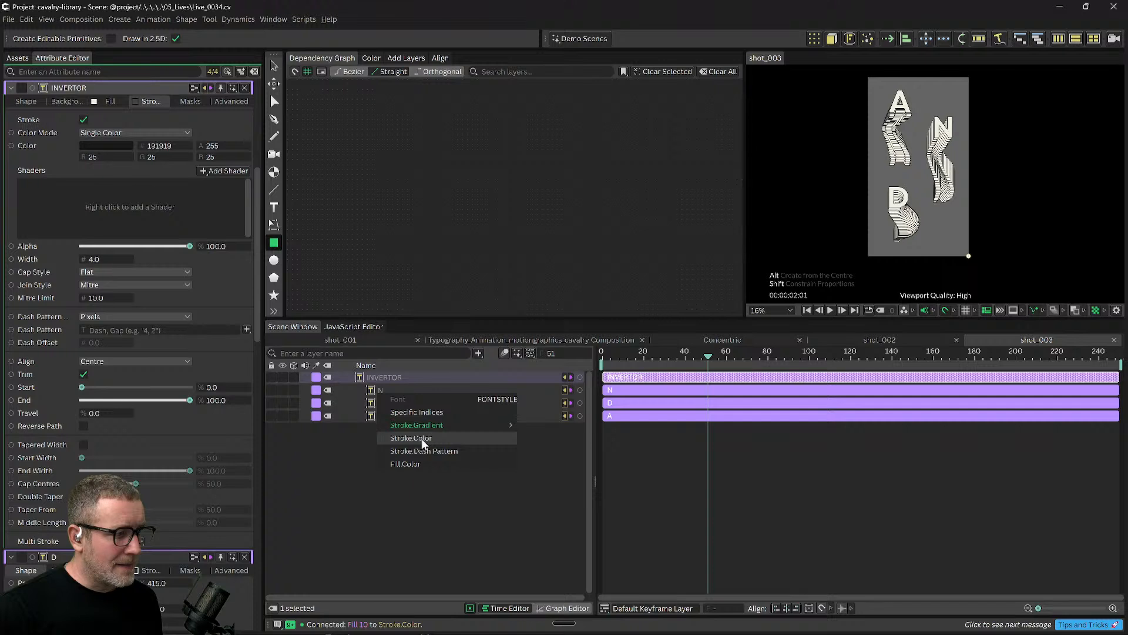
{"action": "left_click", "coordinate": [411, 462]}
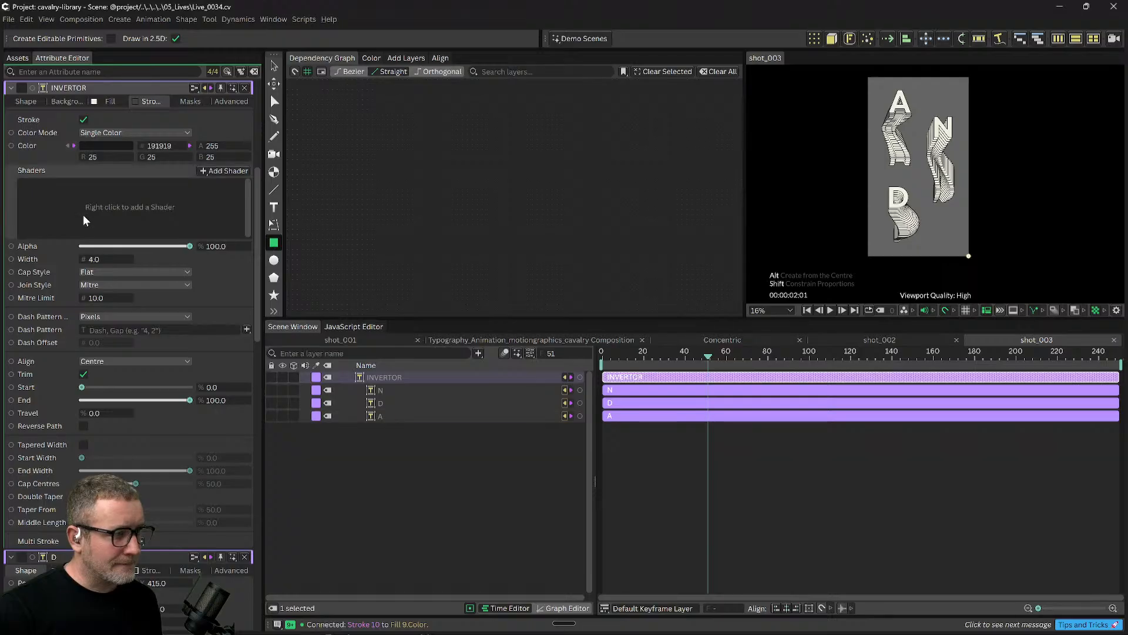
Inspect the connections of the A, D and N text layers one after another.
{"action": "left_click", "coordinate": [565, 416]}
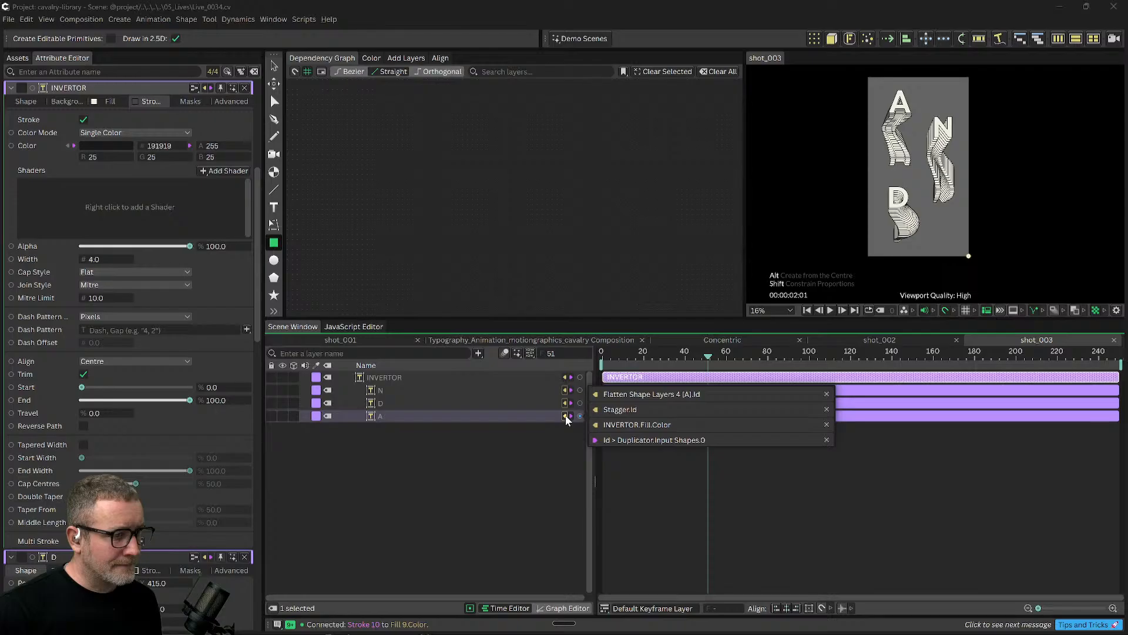
{"action": "left_click", "coordinate": [492, 434]}
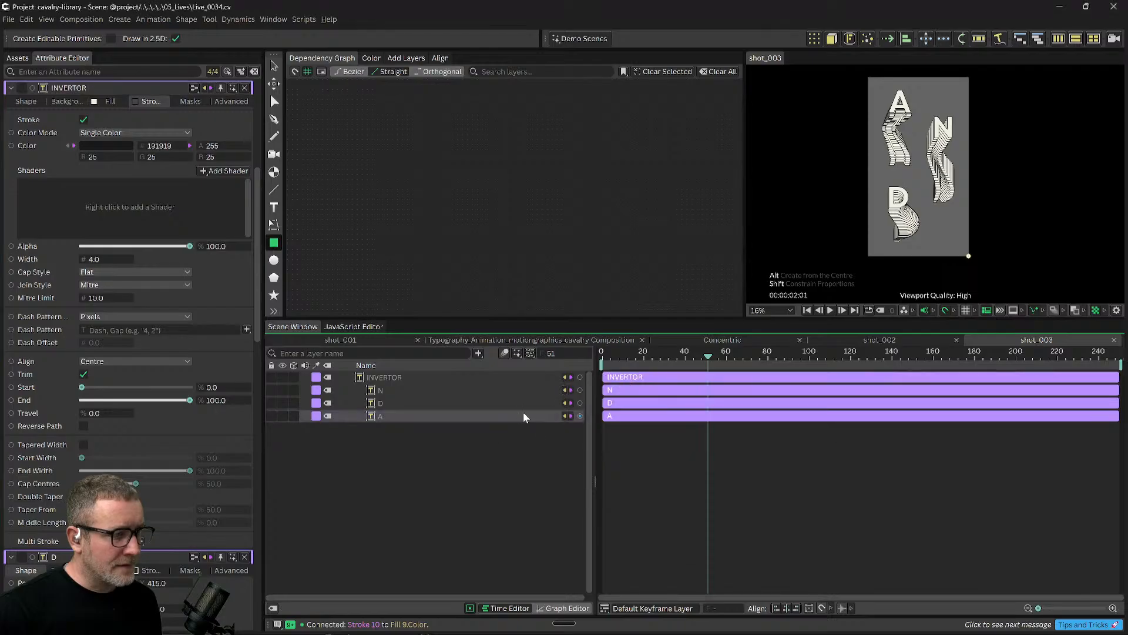
{"action": "left_click", "coordinate": [565, 403]}
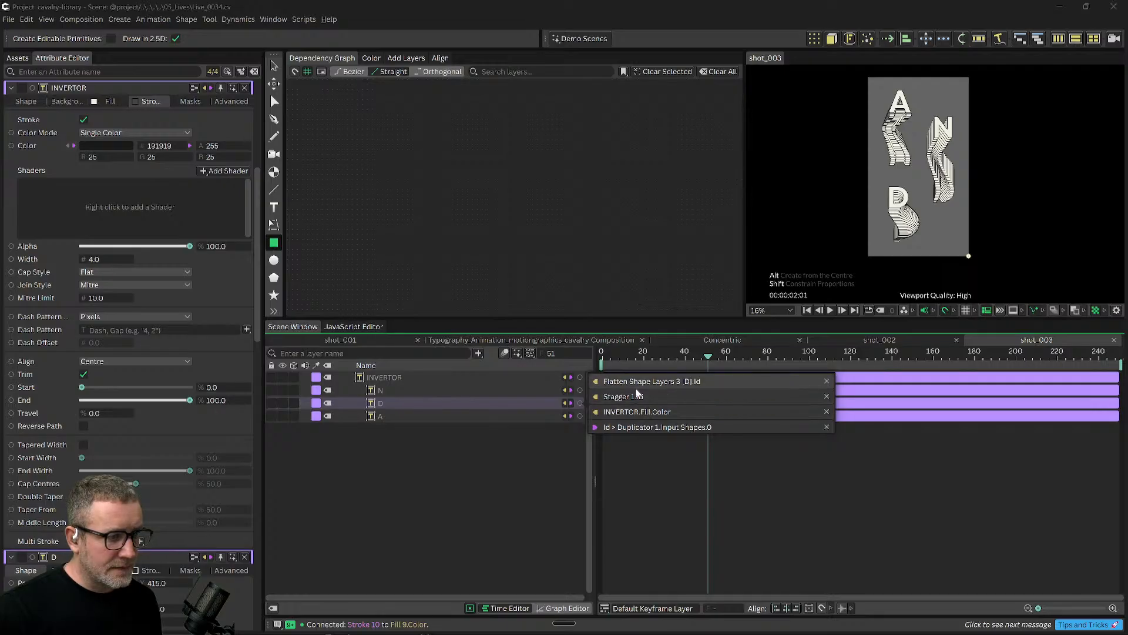
{"action": "left_click", "coordinate": [415, 403]}
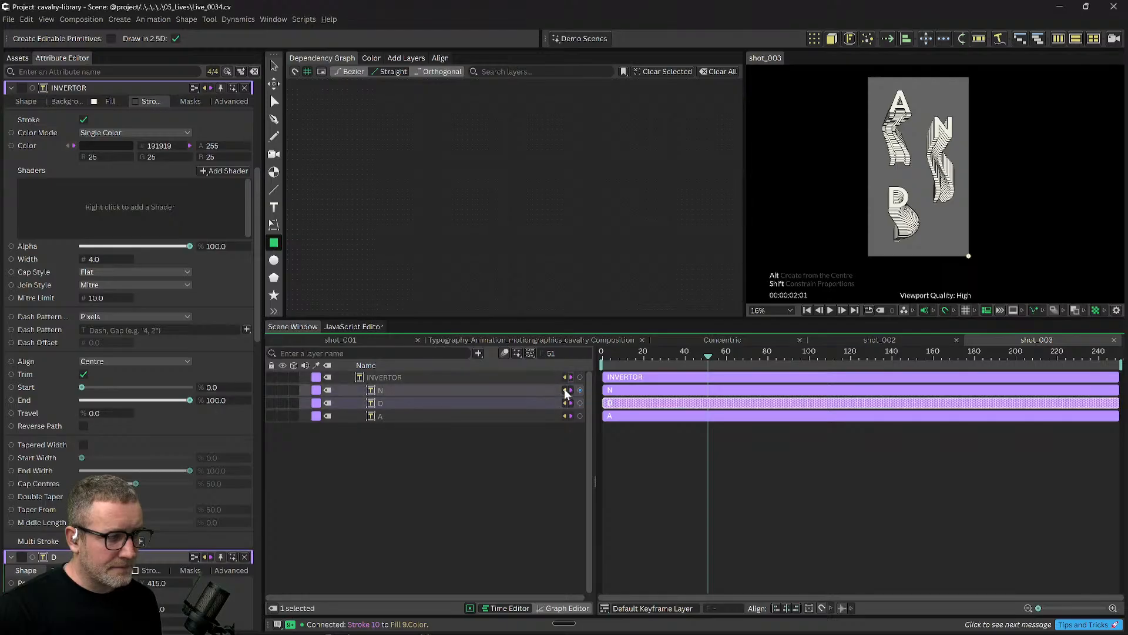
{"action": "left_click", "coordinate": [566, 390]}
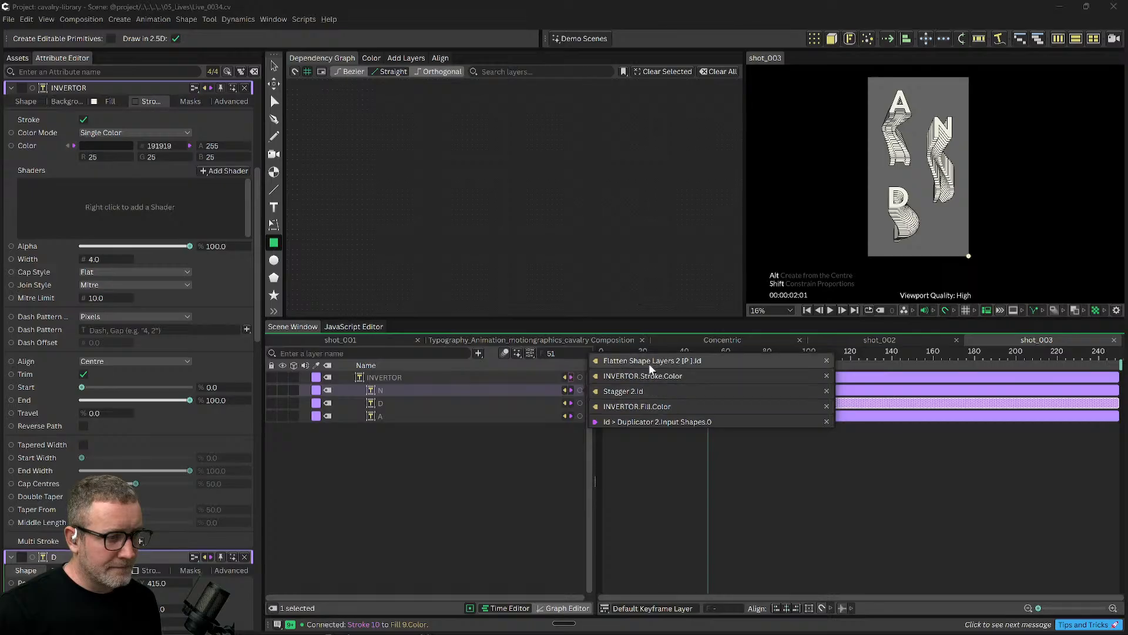
{"action": "left_click", "coordinate": [517, 438]}
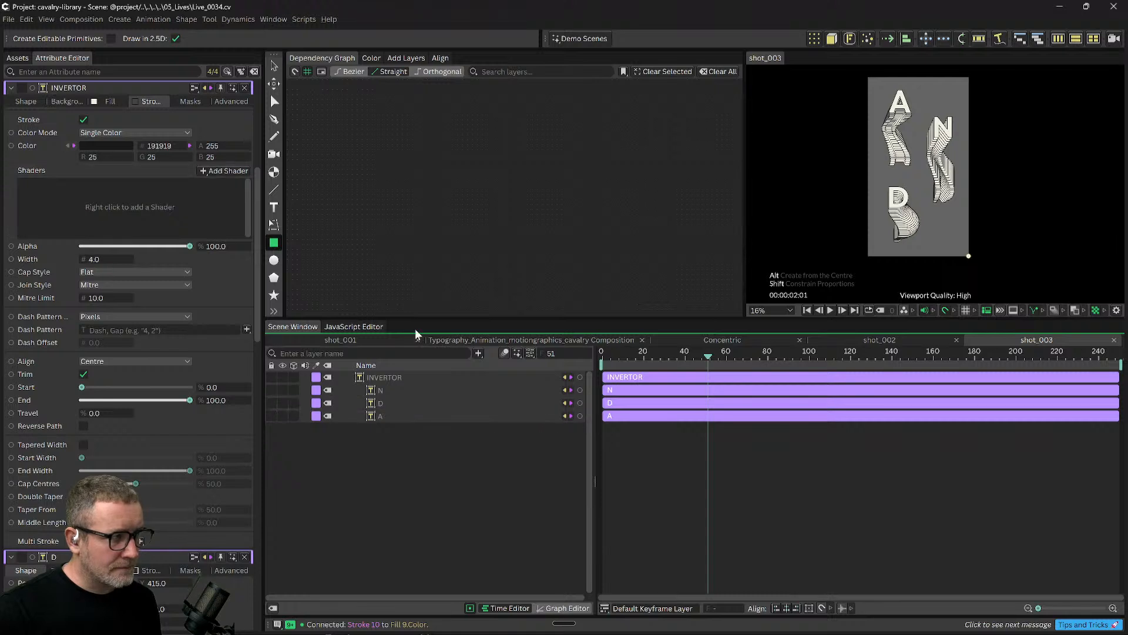
Undo the color connections from INVERTOR to the letter layers and check the letters' remaining connections.
{"action": "left_click", "coordinate": [394, 377]}
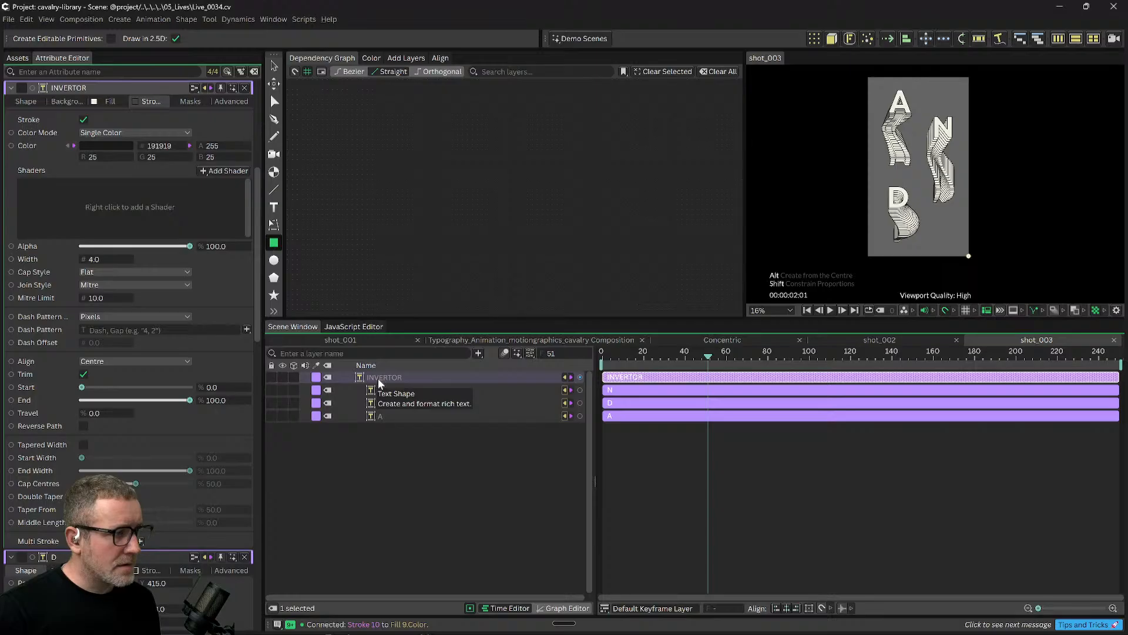
{"action": "left_click", "coordinate": [435, 447]}
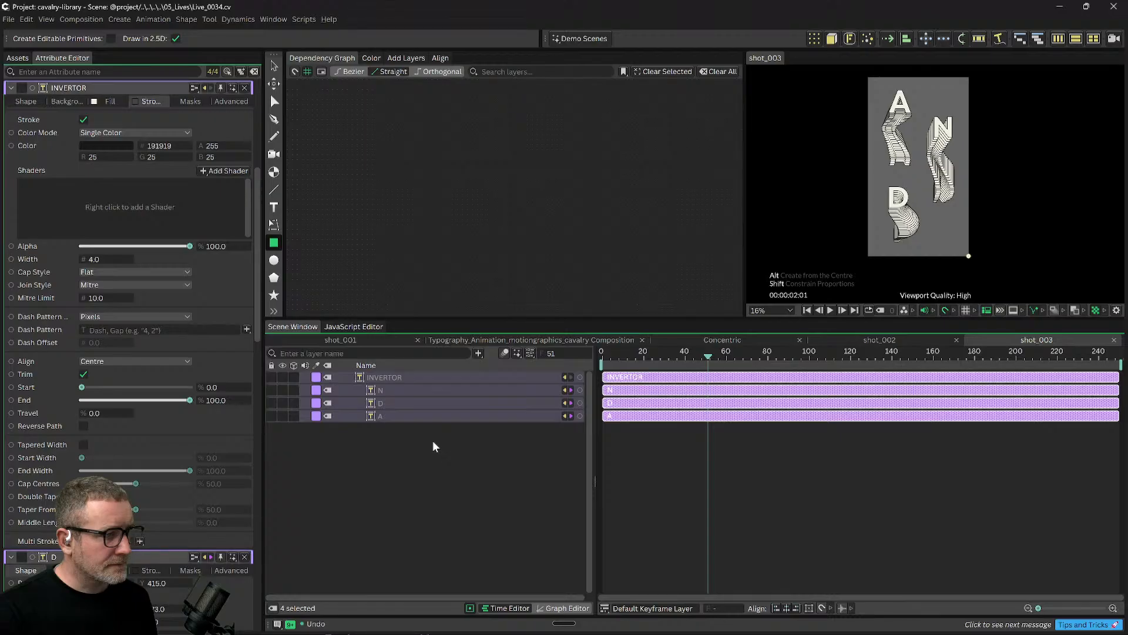
{"action": "left_click", "coordinate": [394, 378]}
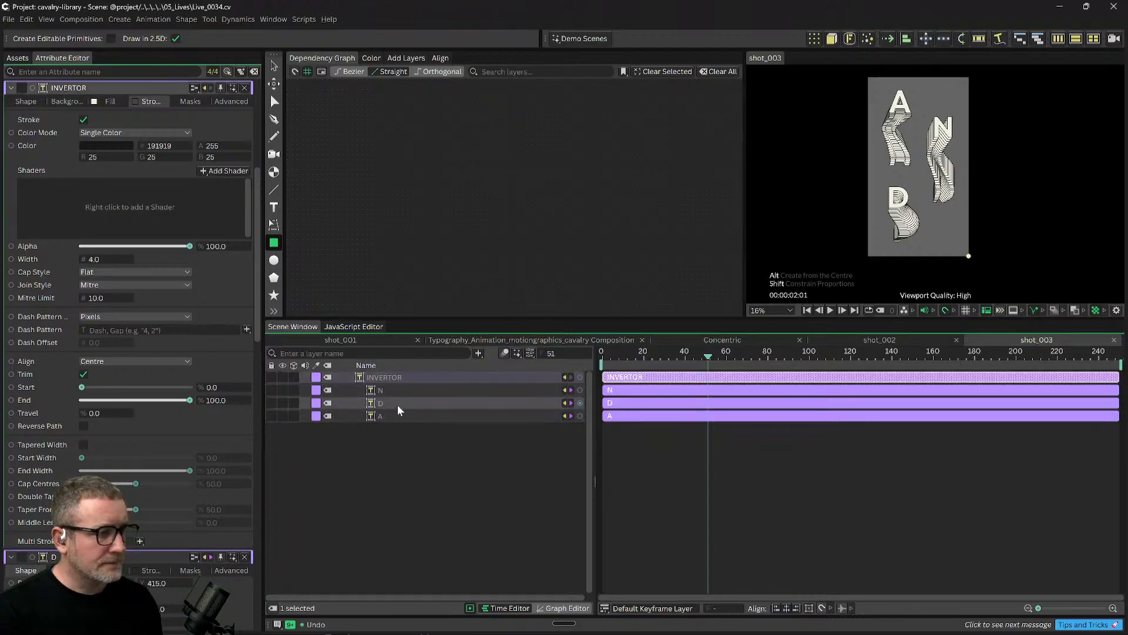
{"action": "left_click", "coordinate": [566, 390]}
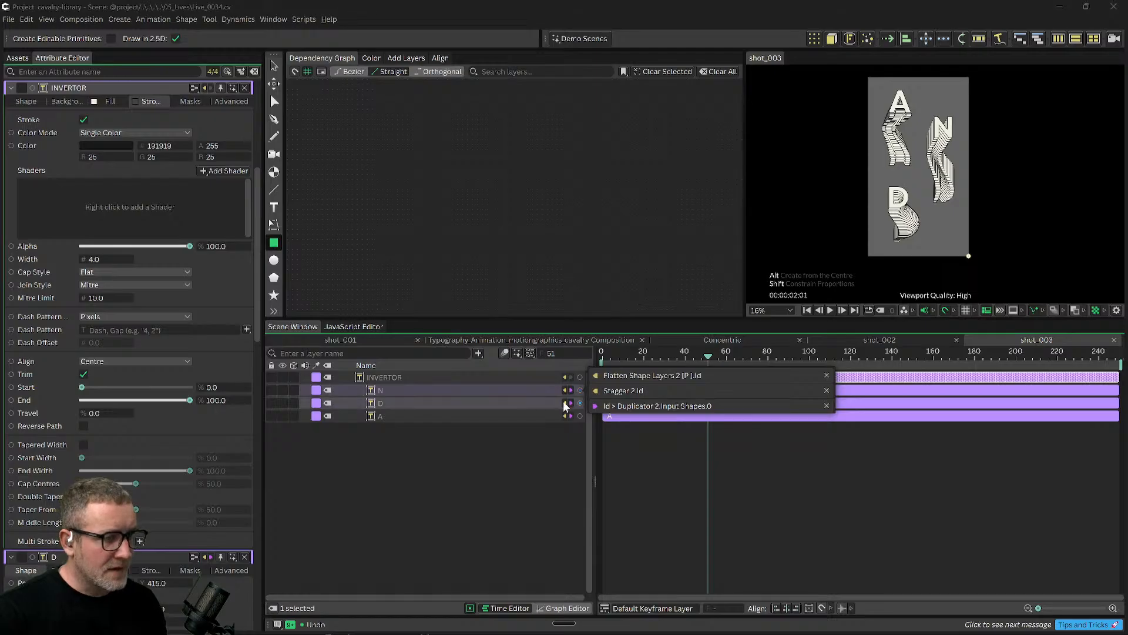
{"action": "left_click", "coordinate": [564, 415]}
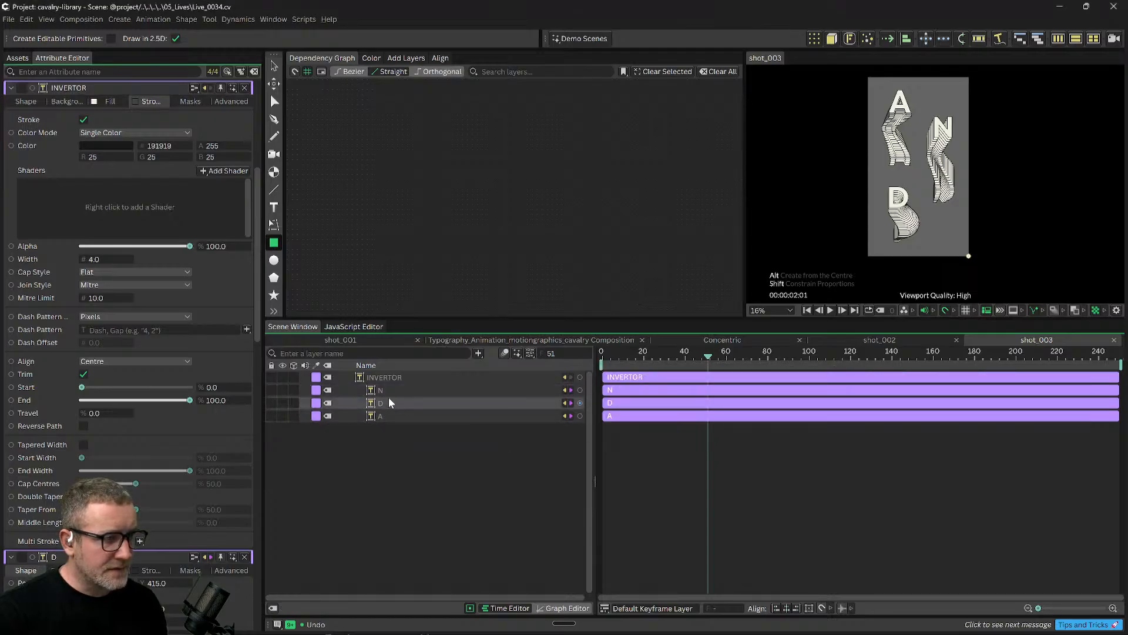
{"action": "left_click", "coordinate": [388, 377]}
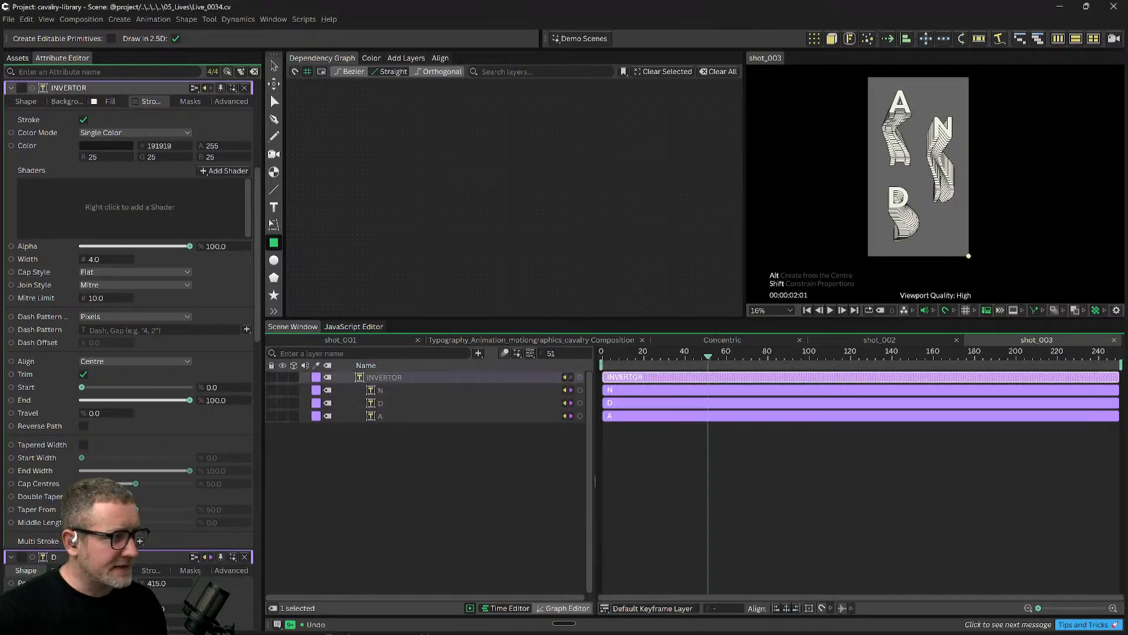
{"action": "left_click", "coordinate": [382, 439]}
{"action": "right_click", "coordinate": [383, 454]}
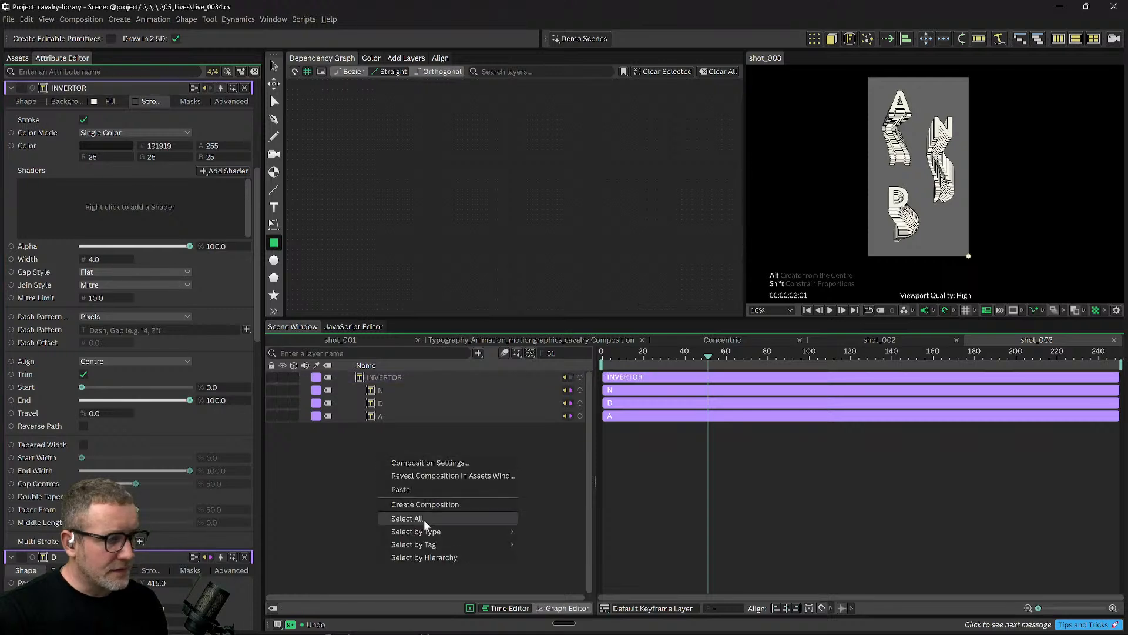
{"action": "left_click", "coordinate": [358, 481]}
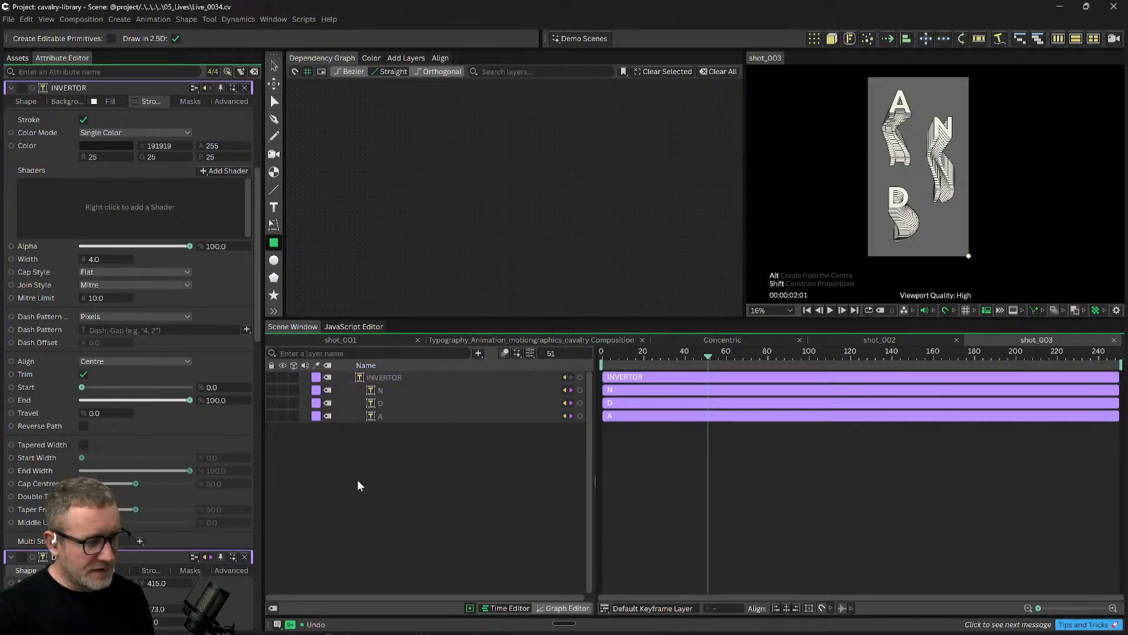
Add a Color Array utility to the composition.
{"action": "left_click", "coordinate": [480, 354]}
{"action": "type", "text": "color"}
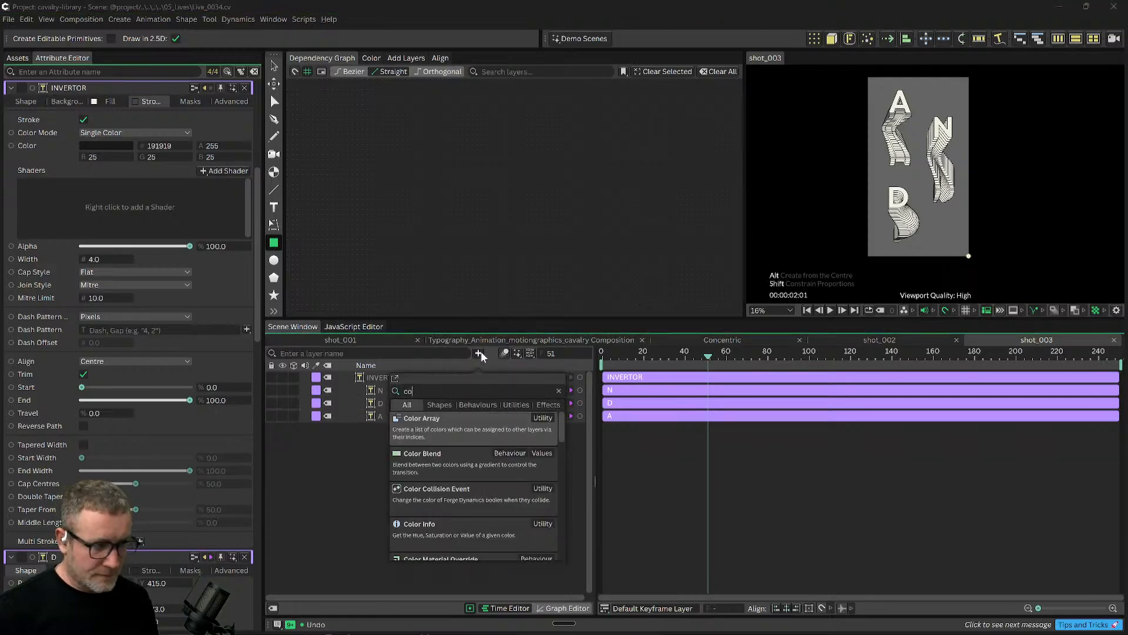
{"action": "key", "text": "Return"}
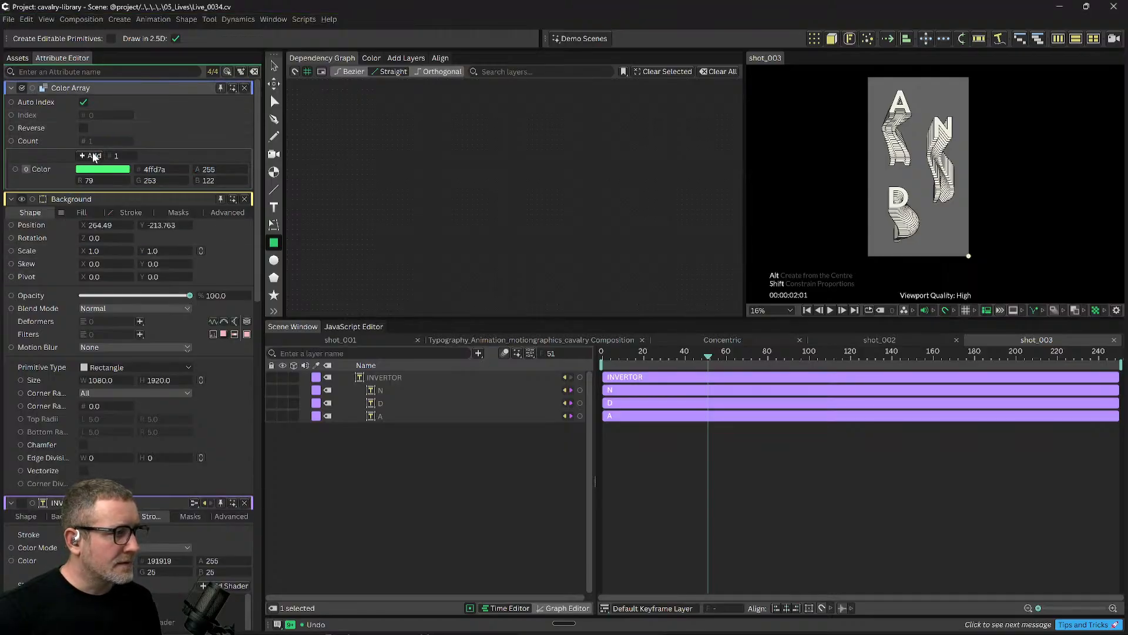
Copy INVERTOR's stroke color value 191919 and paste it into the first color of the Color Array.
{"action": "left_click", "coordinate": [107, 173]}
{"action": "left_click", "coordinate": [106, 172]}
{"action": "left_click", "coordinate": [106, 172]}
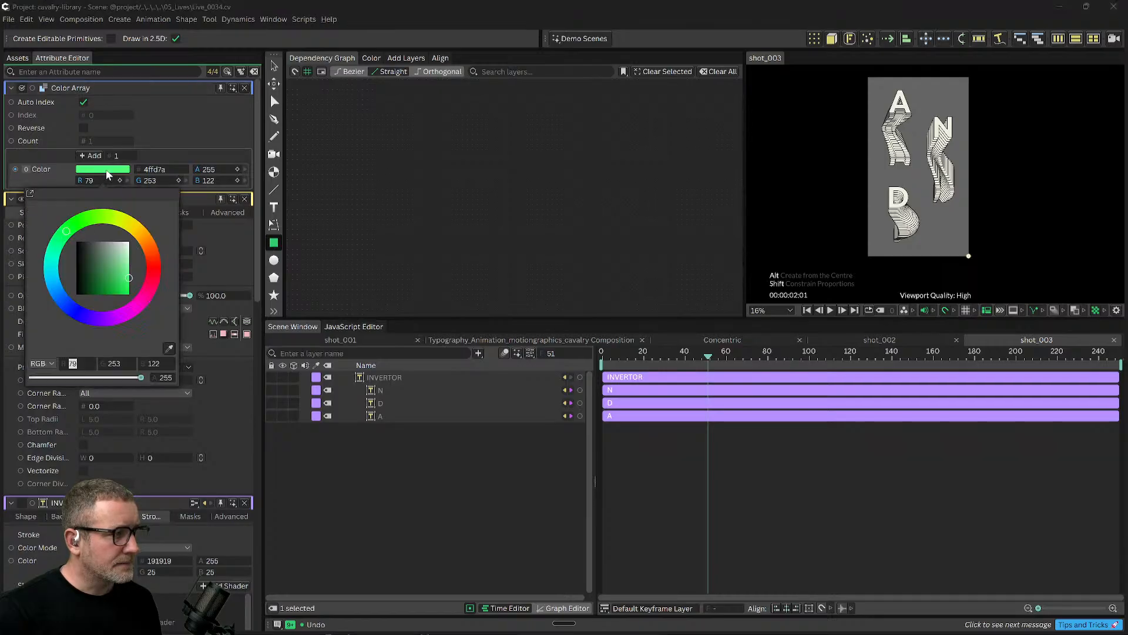
{"action": "left_click", "coordinate": [384, 374]}
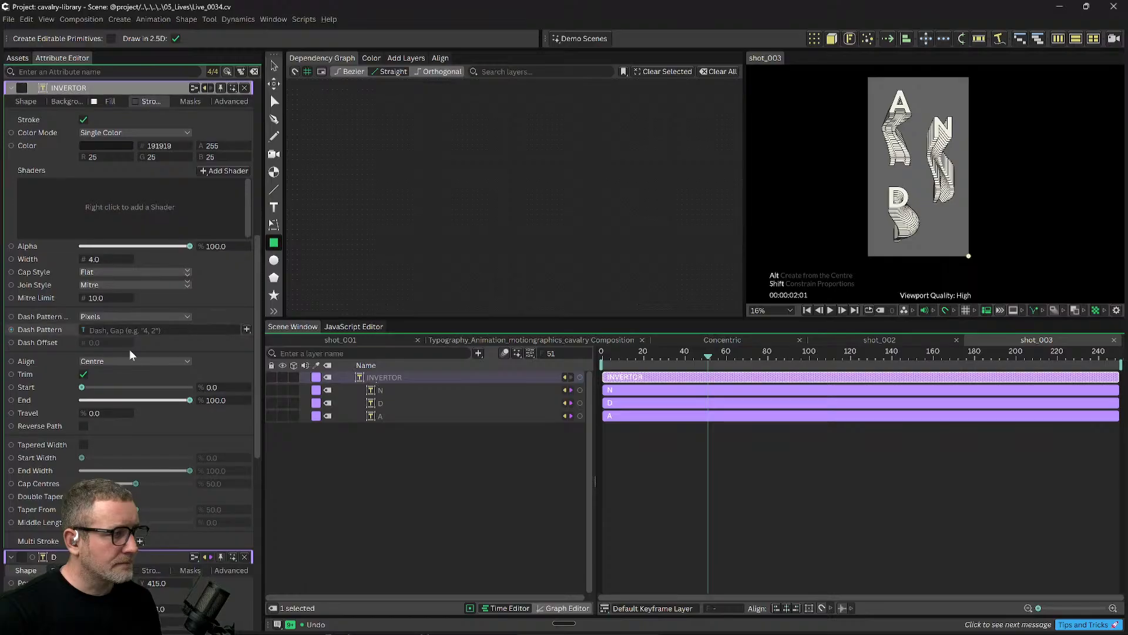
{"action": "left_click", "coordinate": [104, 147]}
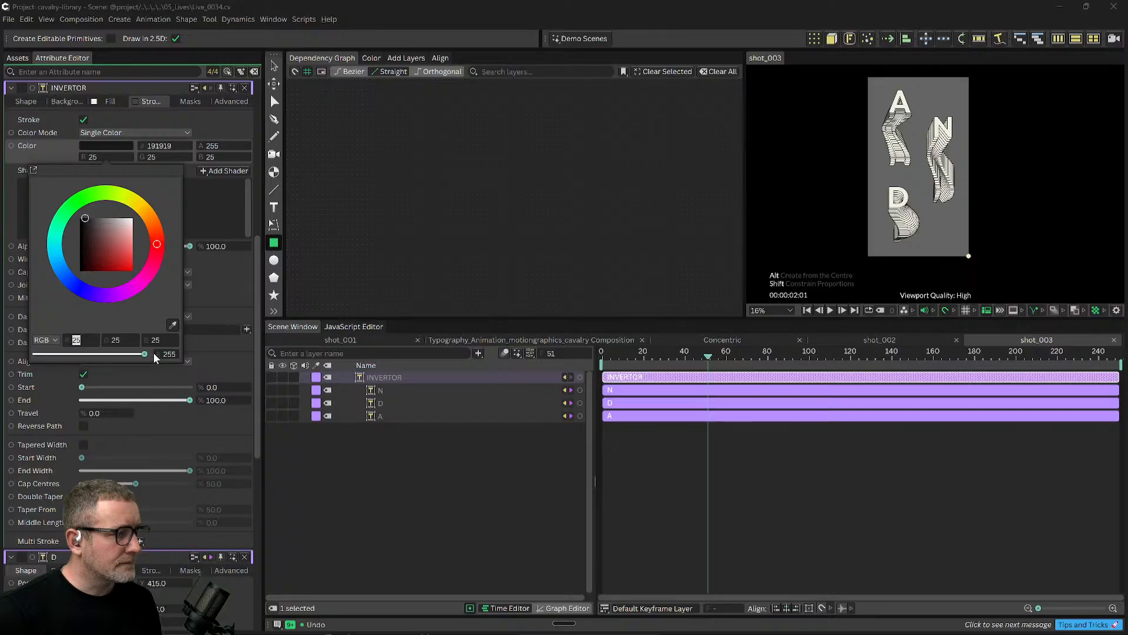
{"action": "left_click", "coordinate": [390, 232]}
{"action": "right_click", "coordinate": [99, 148]}
{"action": "left_click", "coordinate": [86, 144]}
{"action": "right_click", "coordinate": [33, 145]}
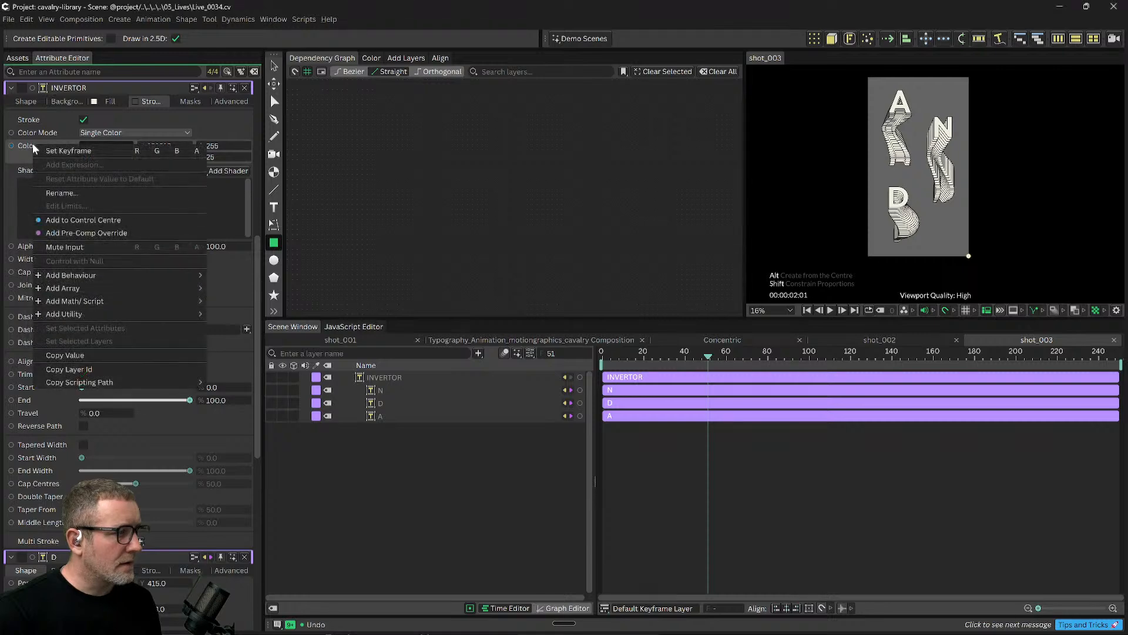
{"action": "left_click", "coordinate": [84, 354]}
{"action": "scroll", "coordinate": [213, 281], "scroll_direction": "up", "scroll_amount": 7}
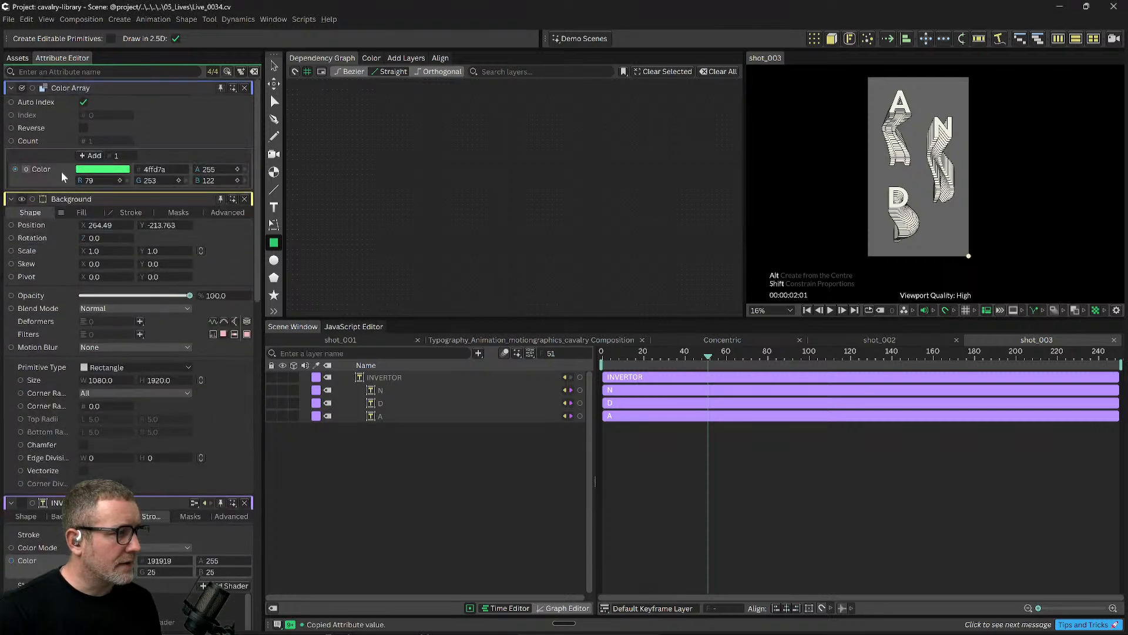
{"action": "right_click", "coordinate": [43, 168]}
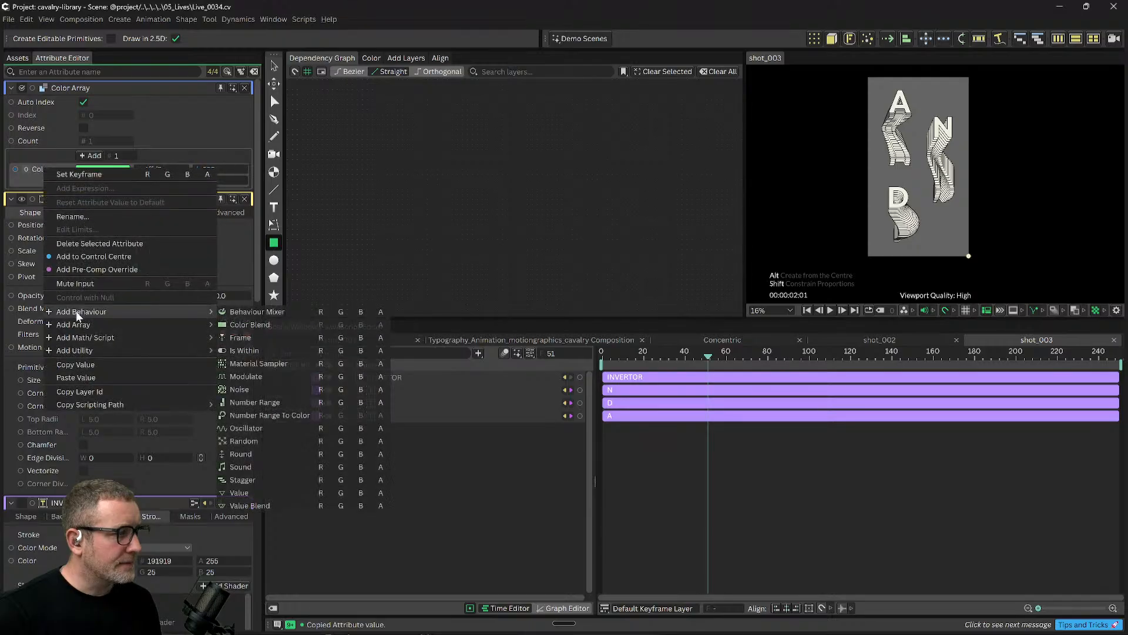
{"action": "left_click", "coordinate": [81, 377]}
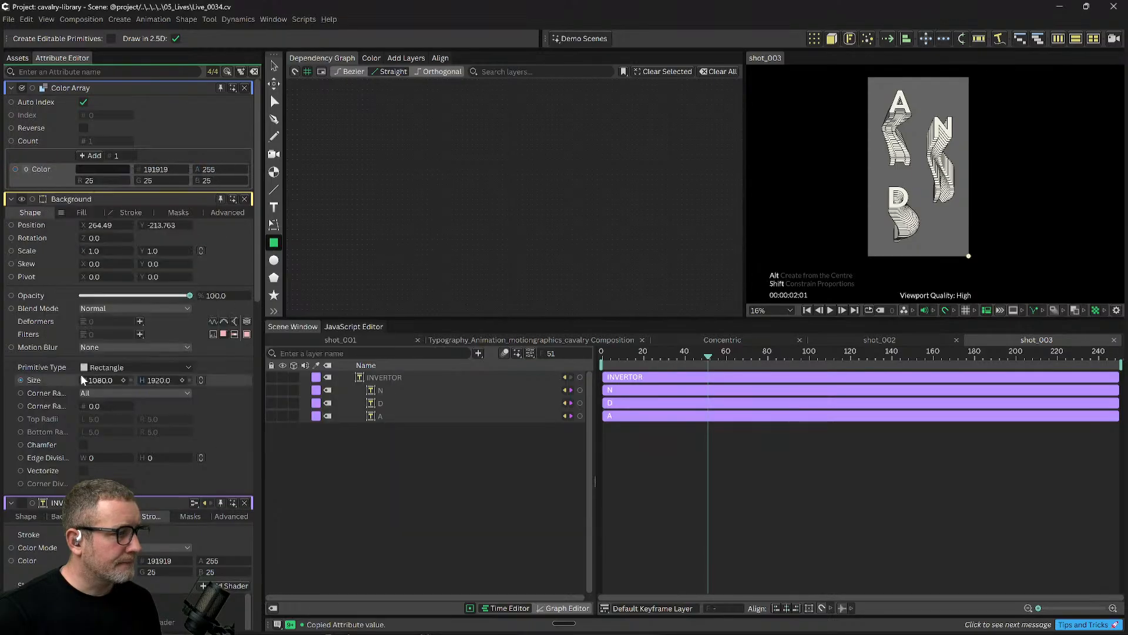
Add a second color to the Color Array and paste the N layer's fill color f1f0e3 into it.
{"action": "left_click", "coordinate": [83, 156]}
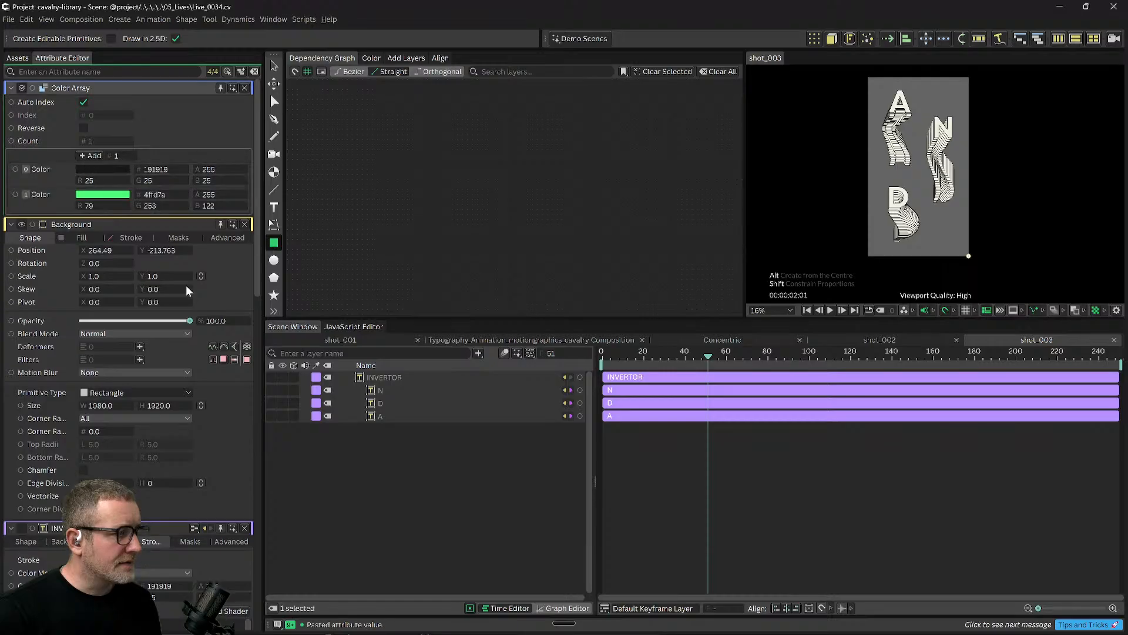
{"action": "left_click", "coordinate": [380, 390]}
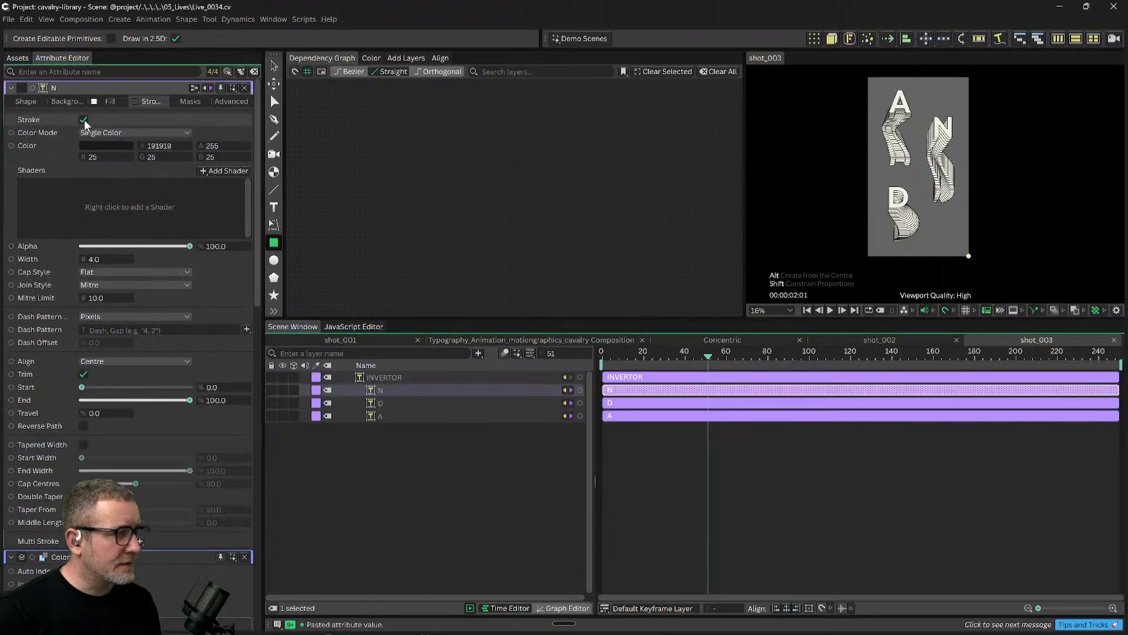
{"action": "left_click", "coordinate": [98, 103]}
{"action": "right_click", "coordinate": [41, 123]}
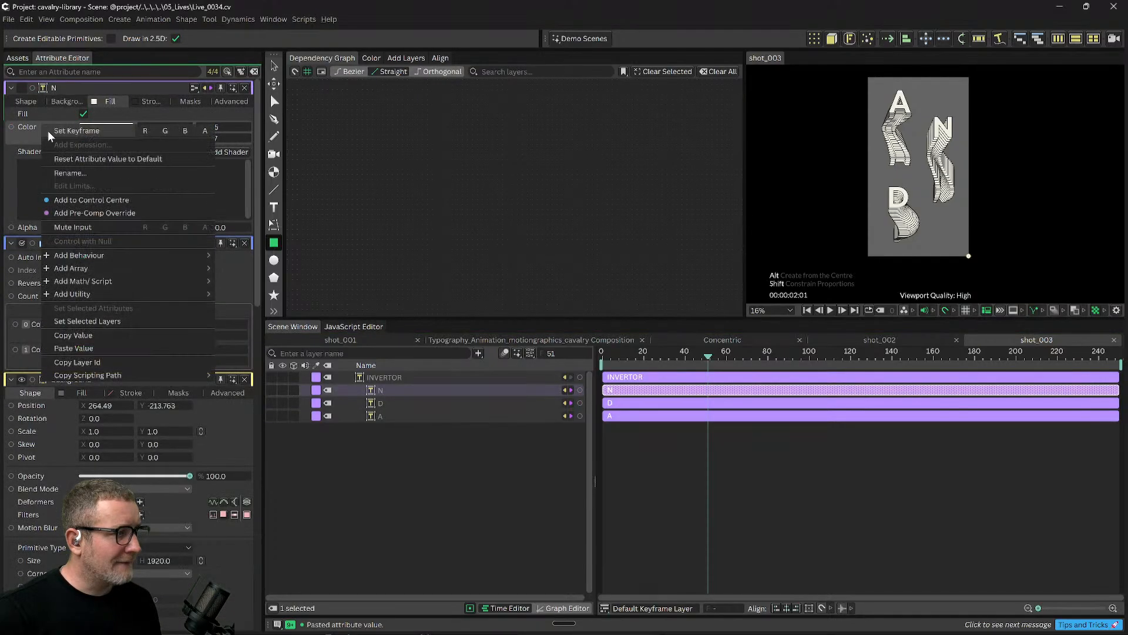
{"action": "left_click", "coordinate": [80, 339]}
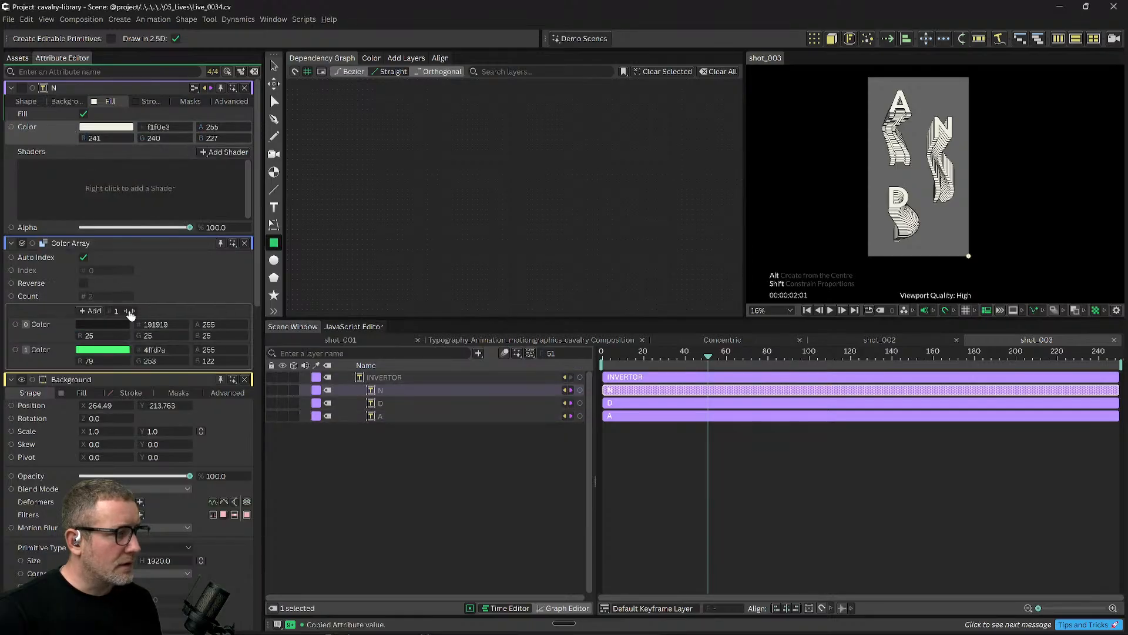
{"action": "scroll", "coordinate": [101, 172], "scroll_direction": "down", "scroll_amount": 1}
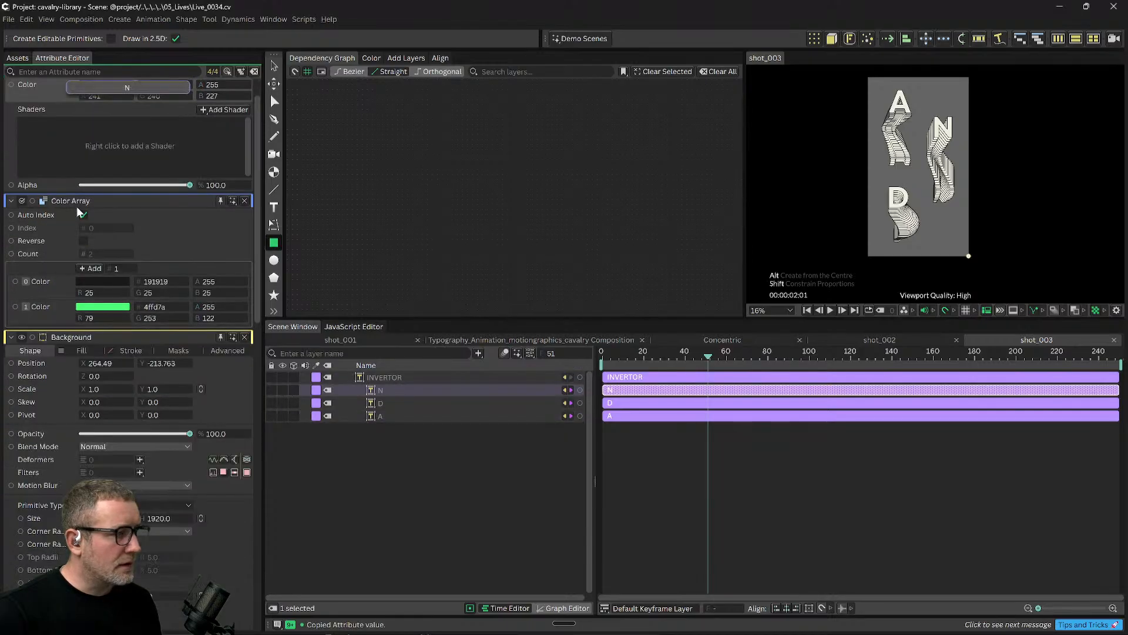
{"action": "right_click", "coordinate": [48, 304]}
{"action": "mouse_move", "coordinate": [78, 463]}
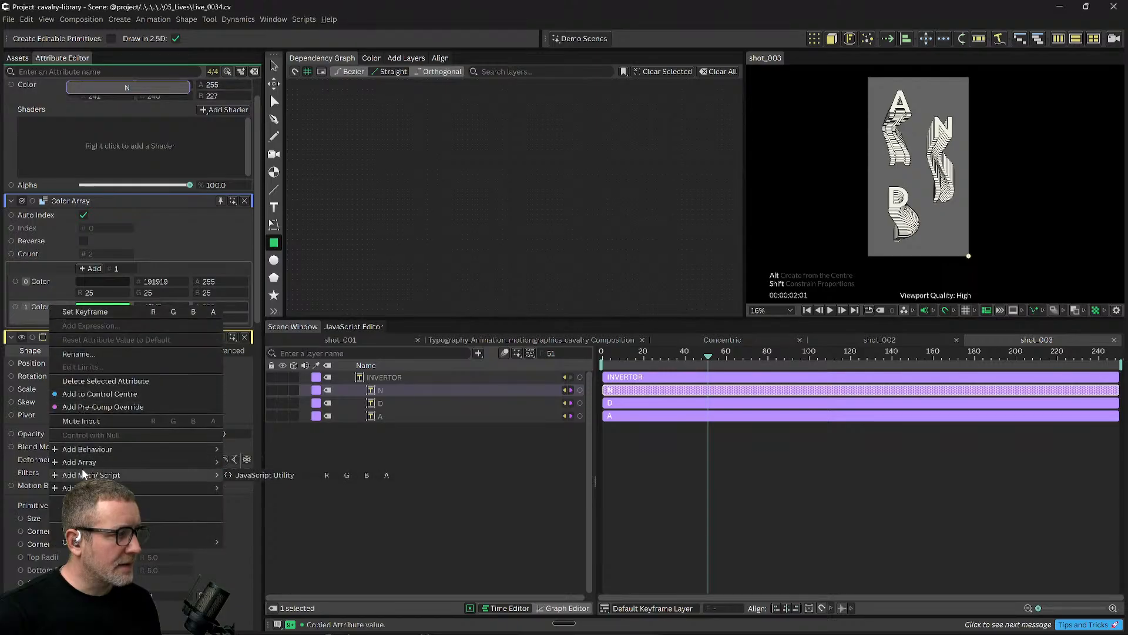
{"action": "left_click", "coordinate": [117, 515]}
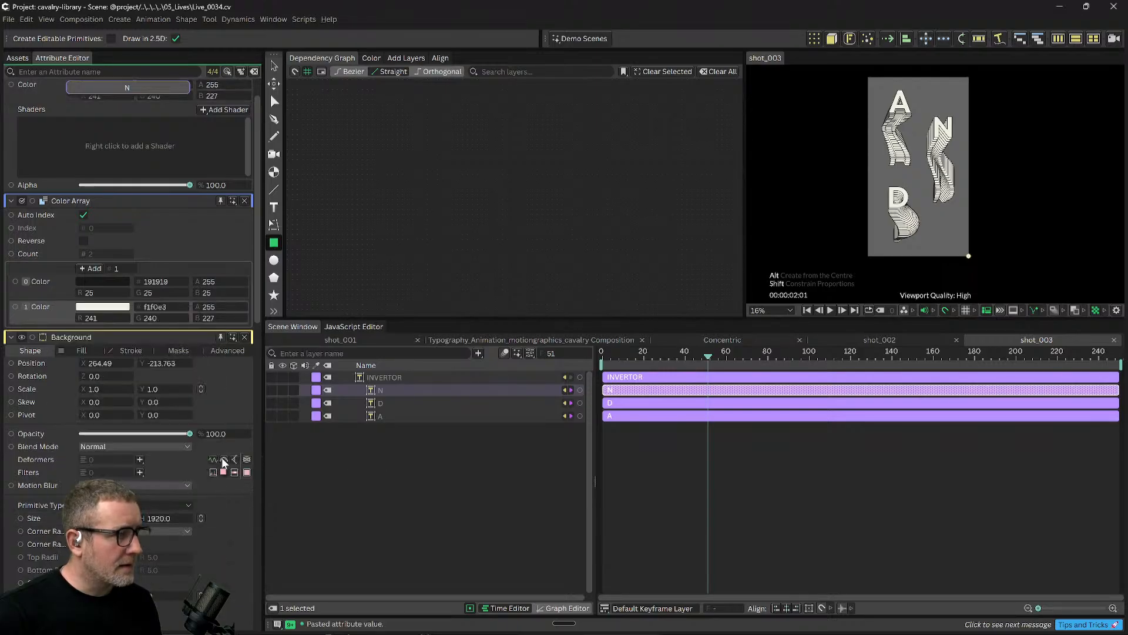
Delete the INVERTOR text layer from the composition.
{"action": "left_click", "coordinate": [384, 441]}
{"action": "left_click", "coordinate": [386, 377]}
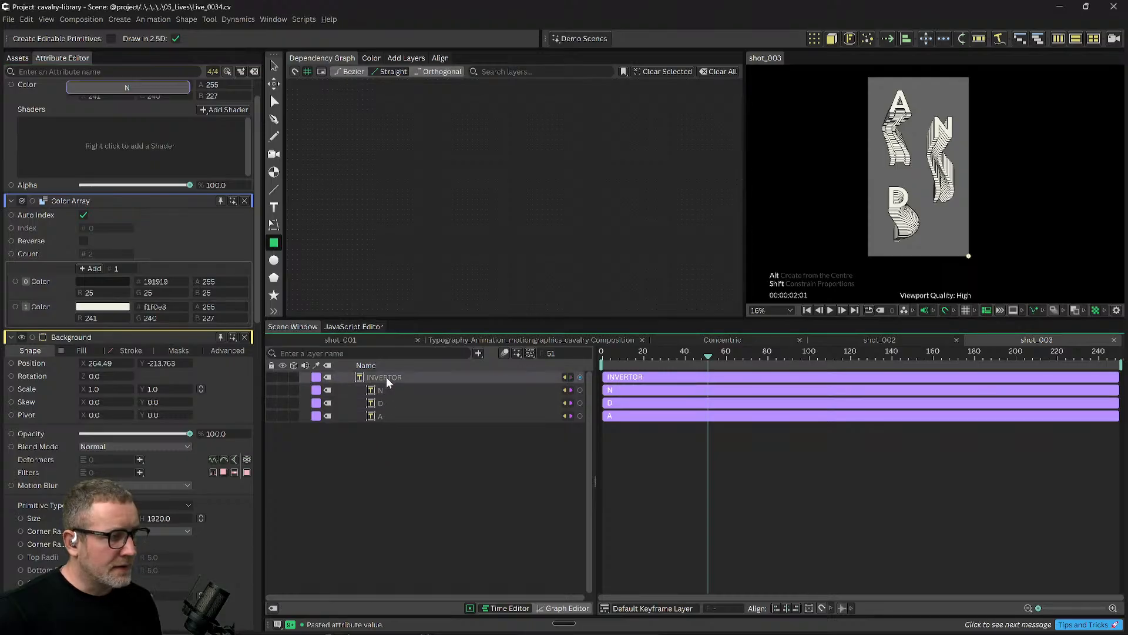
{"action": "key", "text": "Delete"}
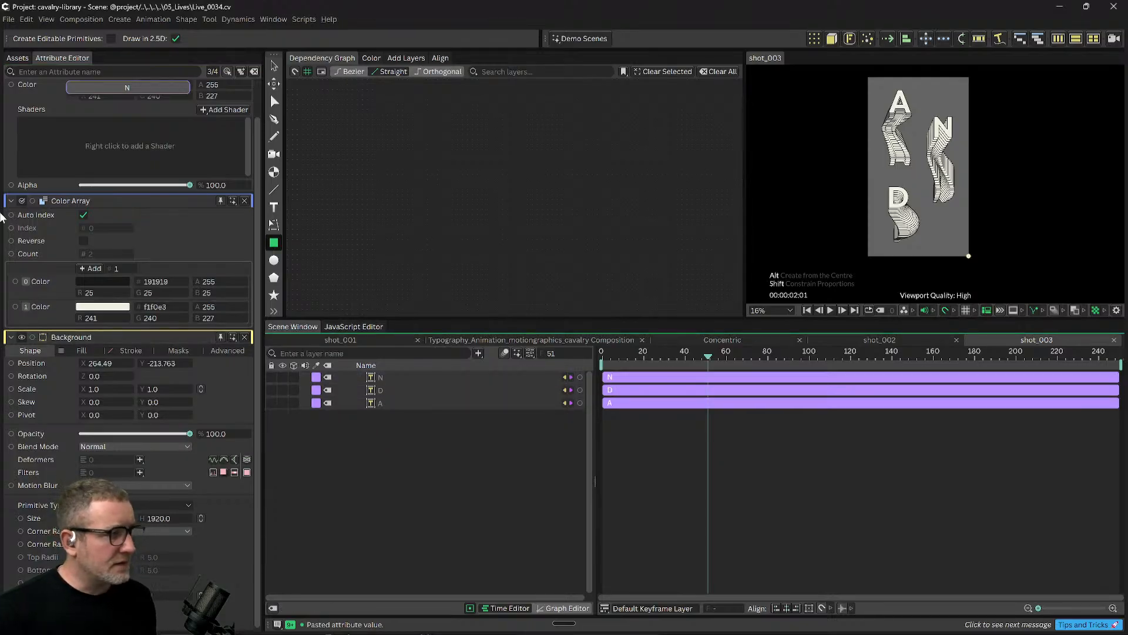
Connect the Color Array's light color f1f0e3 to the N layer's stroke color and its dark color 191919 to the N layer's fill color.
{"action": "scroll", "coordinate": [69, 223], "scroll_direction": "up", "scroll_amount": 1}
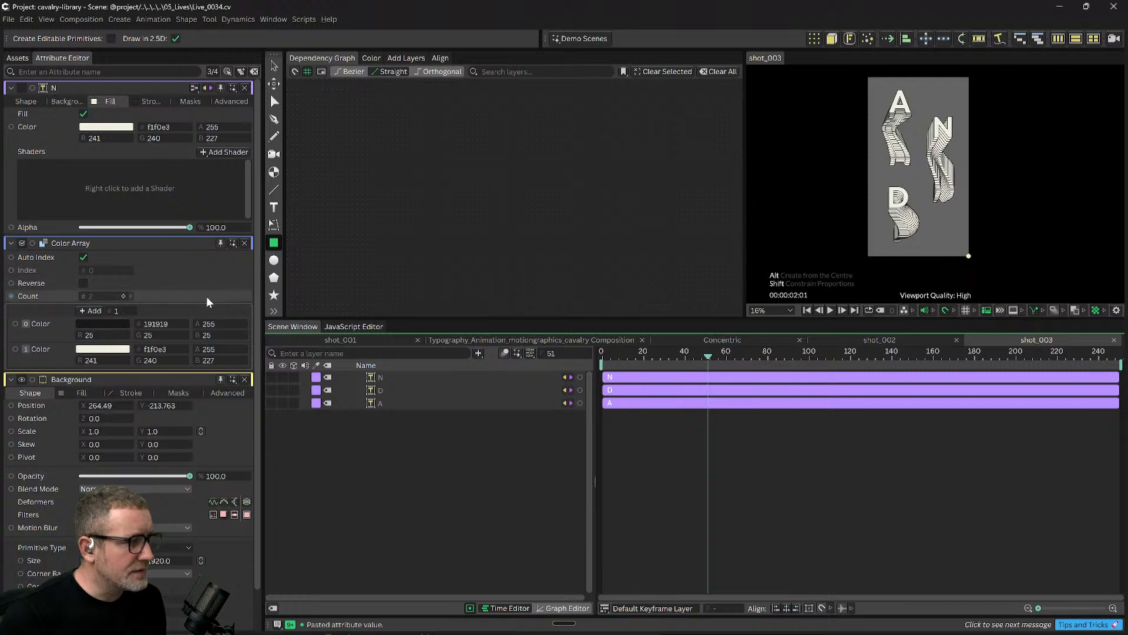
{"action": "scroll", "coordinate": [207, 293], "scroll_direction": "down", "scroll_amount": 1}
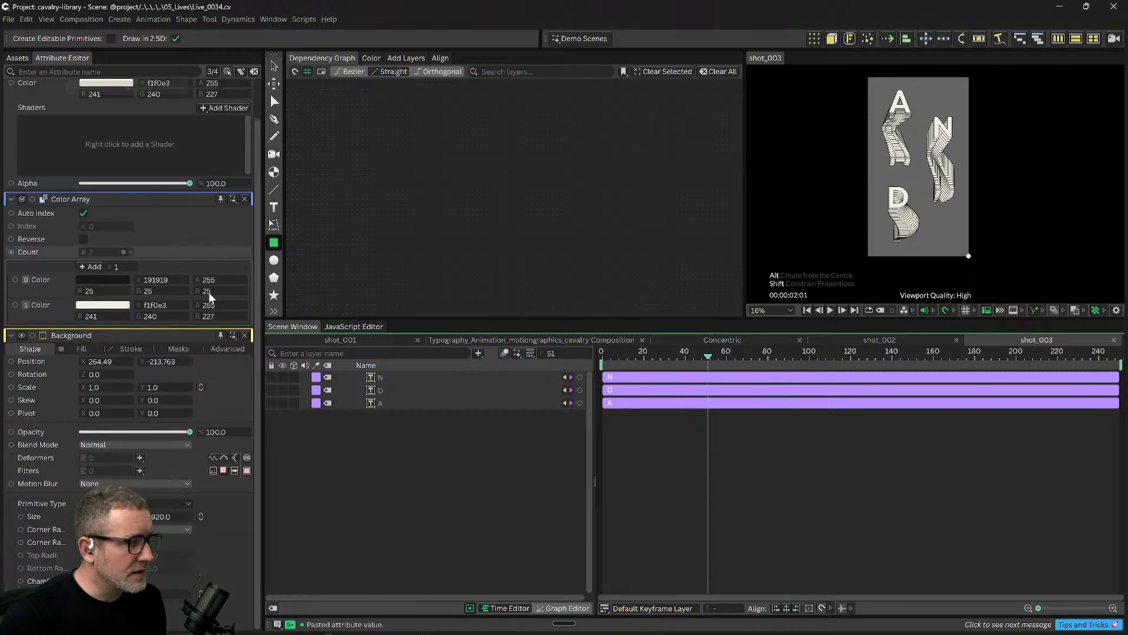
{"action": "left_click", "coordinate": [393, 379]}
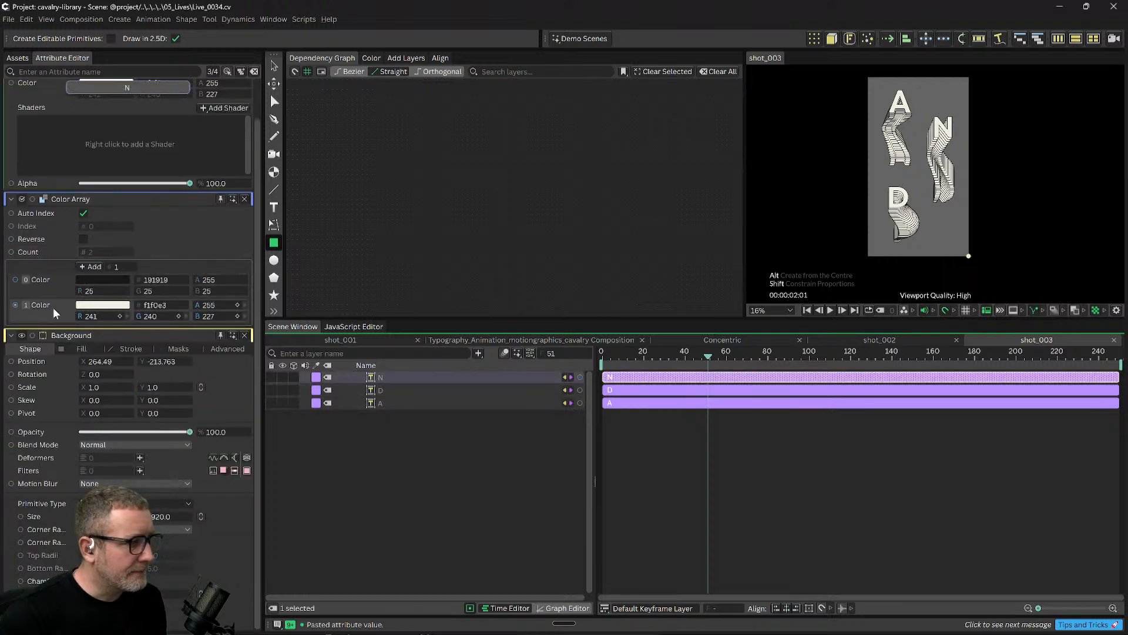
{"action": "mouse_move", "coordinate": [15, 305]}
{"action": "left_mouse_down"}
{"action": "mouse_move", "coordinate": [255, 381]}
{"action": "mouse_move", "coordinate": [380, 379]}
{"action": "left_mouse_up"}
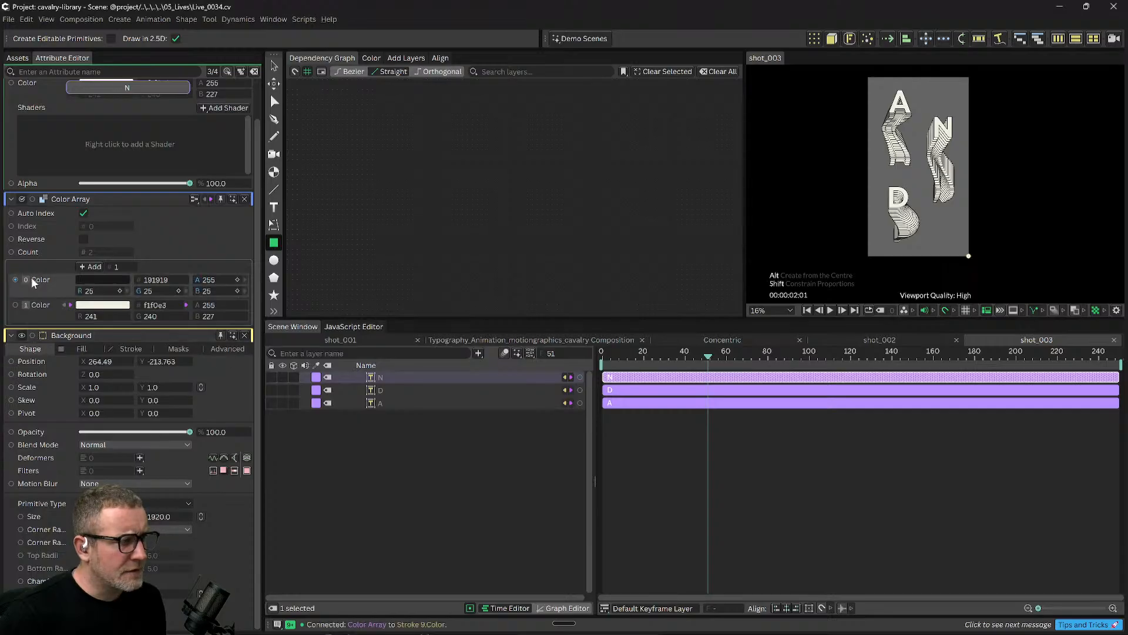
{"action": "left_click_drag", "start_coordinate": [15, 280], "coordinate": [382, 383]}
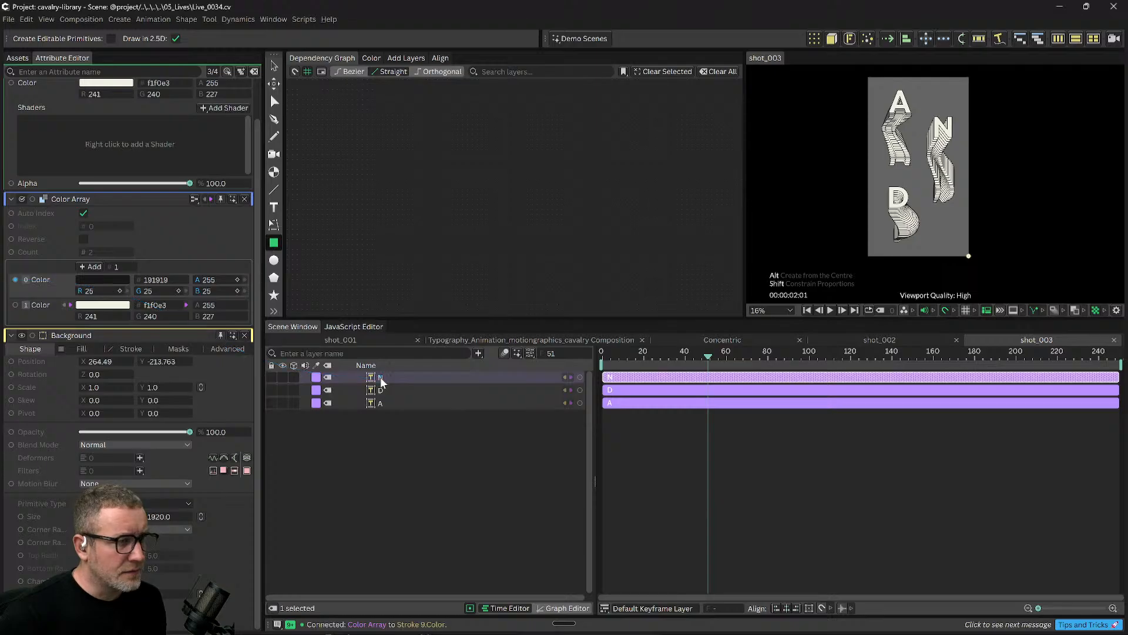
{"action": "left_click", "coordinate": [413, 450]}
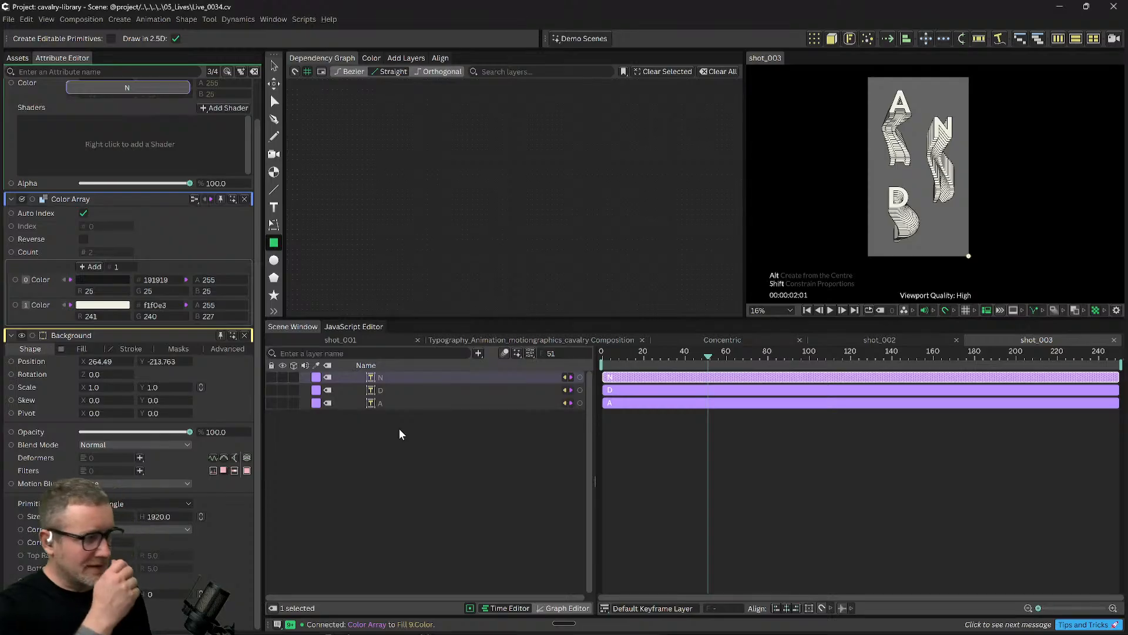
{"action": "scroll", "coordinate": [64, 171], "scroll_direction": "up", "scroll_amount": 2}
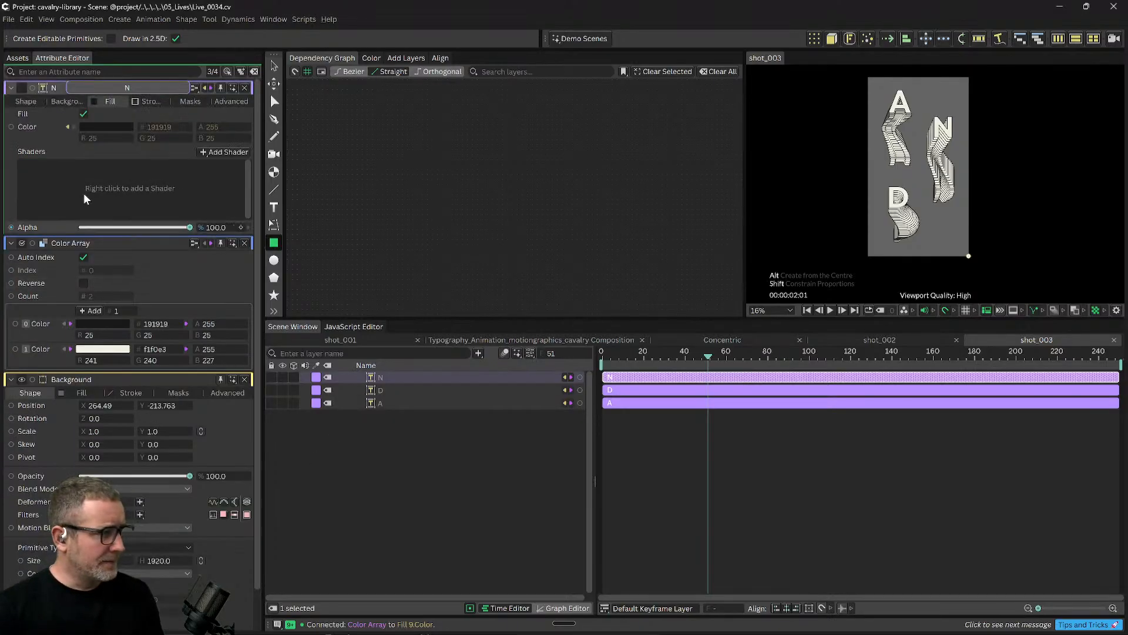
Clear the layer selection and list all of the composition's layers in the Scene Window again.
{"action": "left_click", "coordinate": [446, 445]}
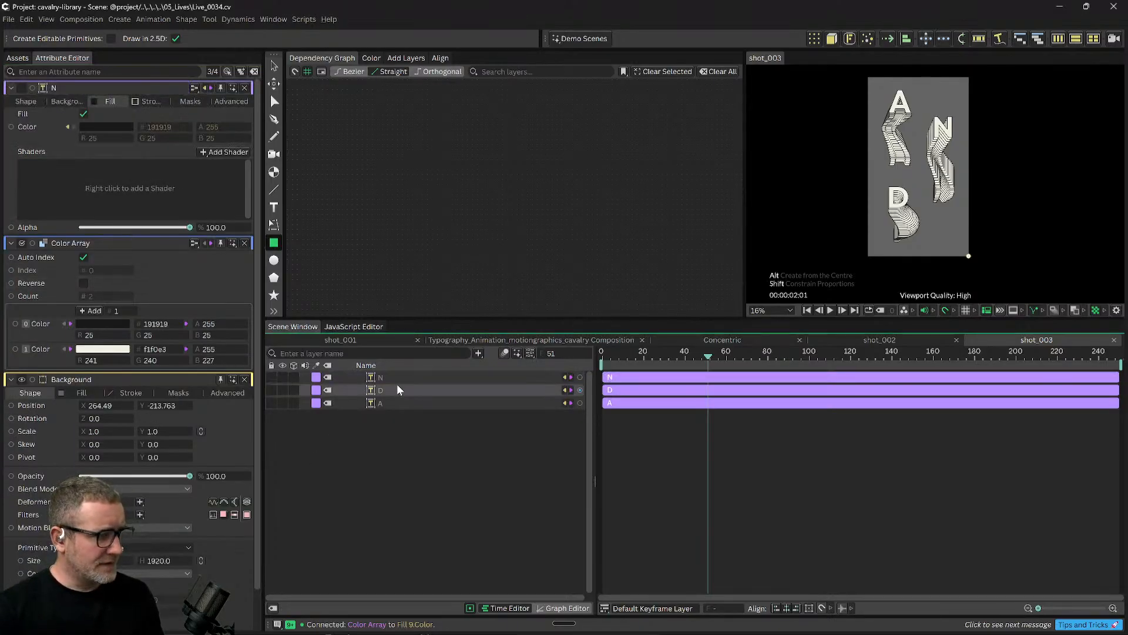
{"action": "left_click", "coordinate": [471, 608]}
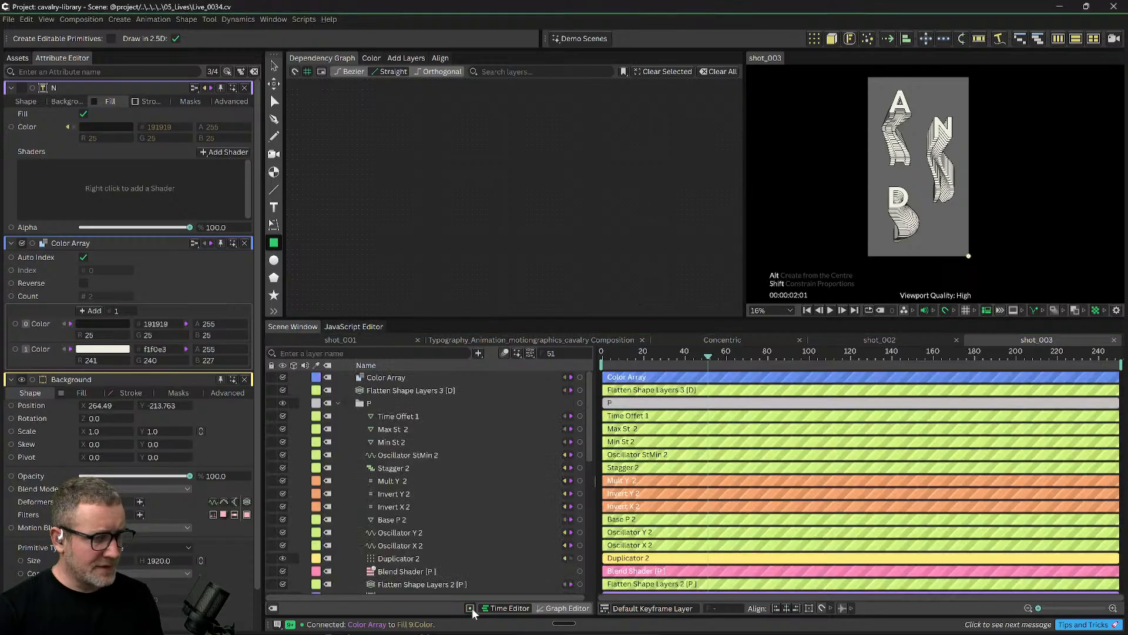
Preview the letter animation around frame 60 and look through the scene's layers for the text layers.
{"action": "mouse_move", "coordinate": [737, 357]}
{"action": "left_mouse_down"}
{"action": "mouse_move", "coordinate": [764, 358]}
{"action": "mouse_move", "coordinate": [730, 358]}
{"action": "left_mouse_up"}
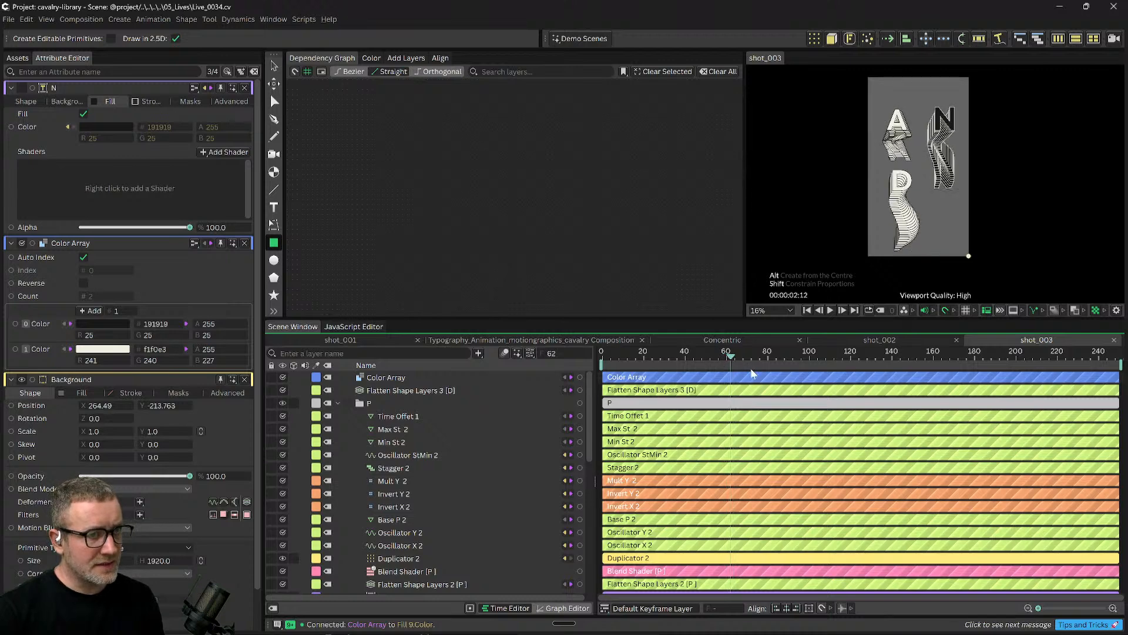
{"action": "mouse_move", "coordinate": [727, 357]}
{"action": "left_mouse_down"}
{"action": "mouse_move", "coordinate": [701, 357]}
{"action": "mouse_move", "coordinate": [727, 362]}
{"action": "left_mouse_up"}
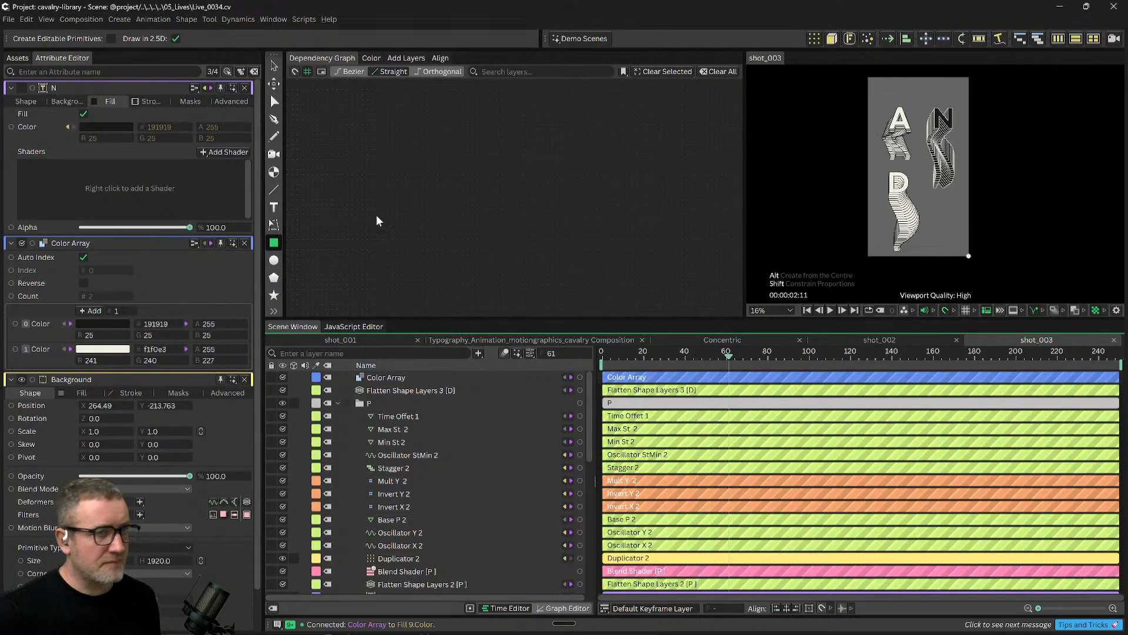
{"action": "left_click", "coordinate": [381, 377]}
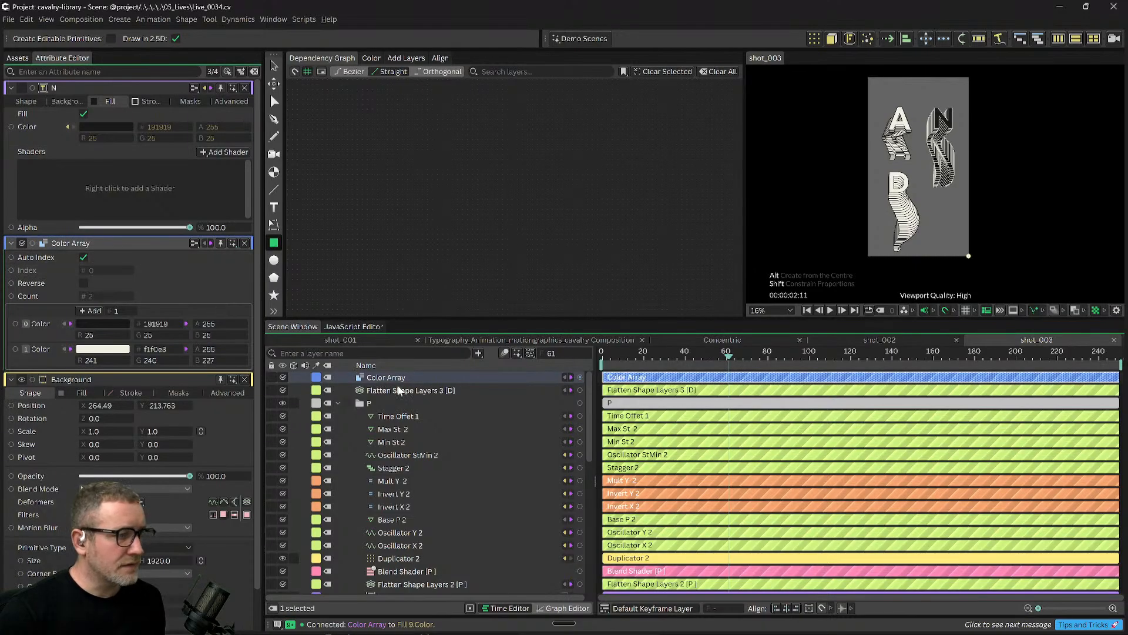
{"action": "scroll", "coordinate": [406, 538], "scroll_direction": "down", "scroll_amount": 2}
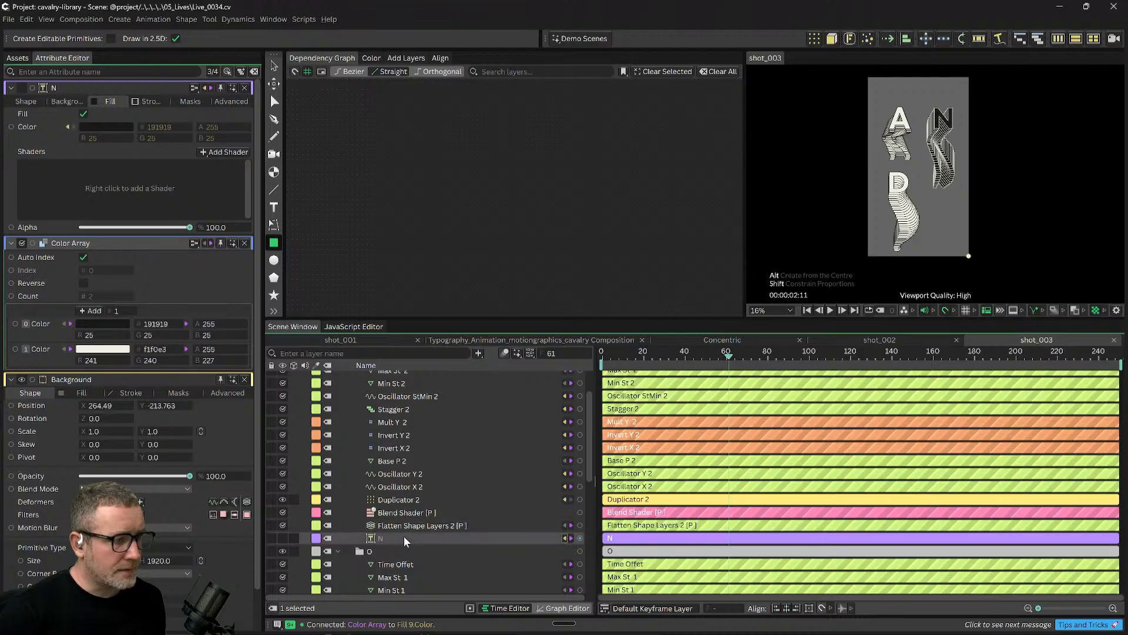
{"action": "scroll", "coordinate": [405, 540], "scroll_direction": "up", "scroll_amount": 2}
{"action": "scroll", "coordinate": [404, 541], "scroll_direction": "down", "scroll_amount": 3}
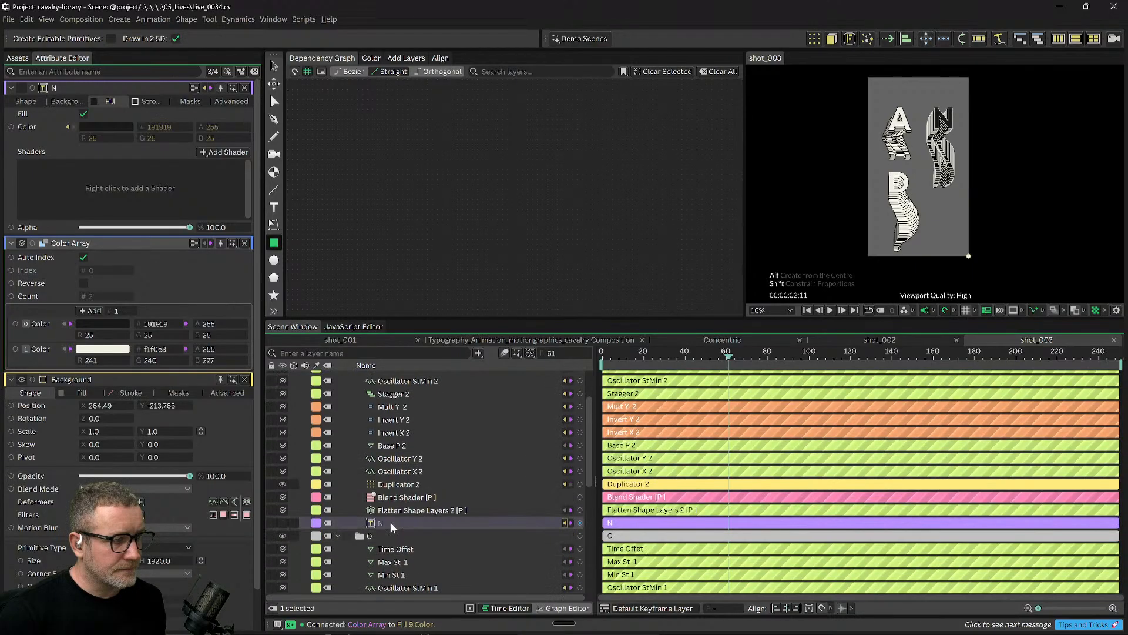
{"action": "scroll", "coordinate": [393, 517], "scroll_direction": "up", "scroll_amount": 3}
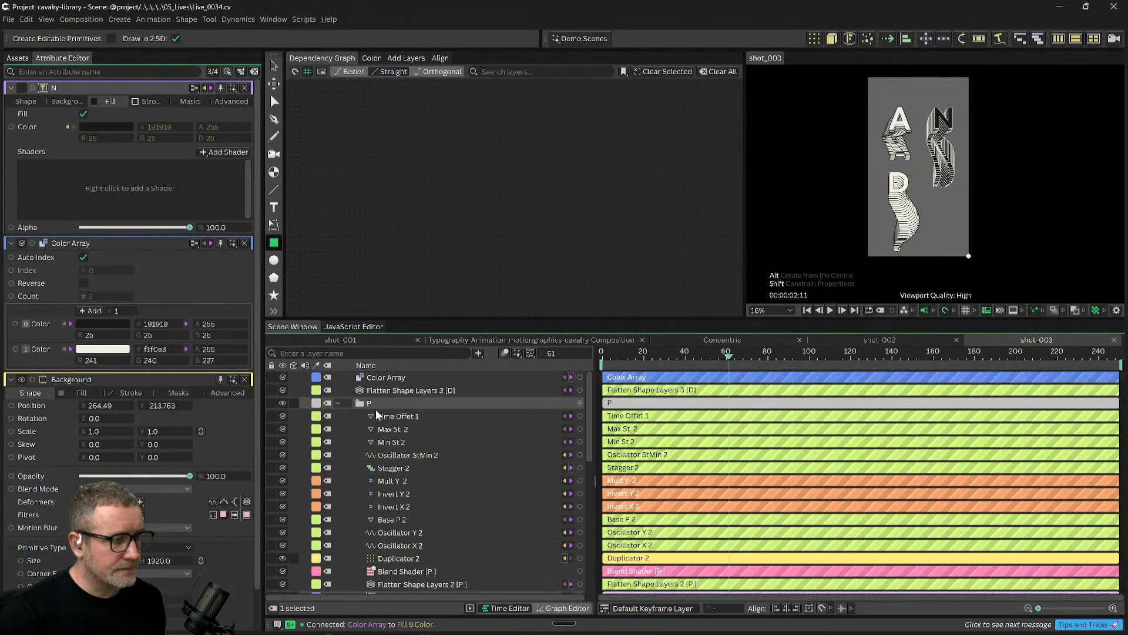
{"action": "left_click", "coordinate": [339, 404]}
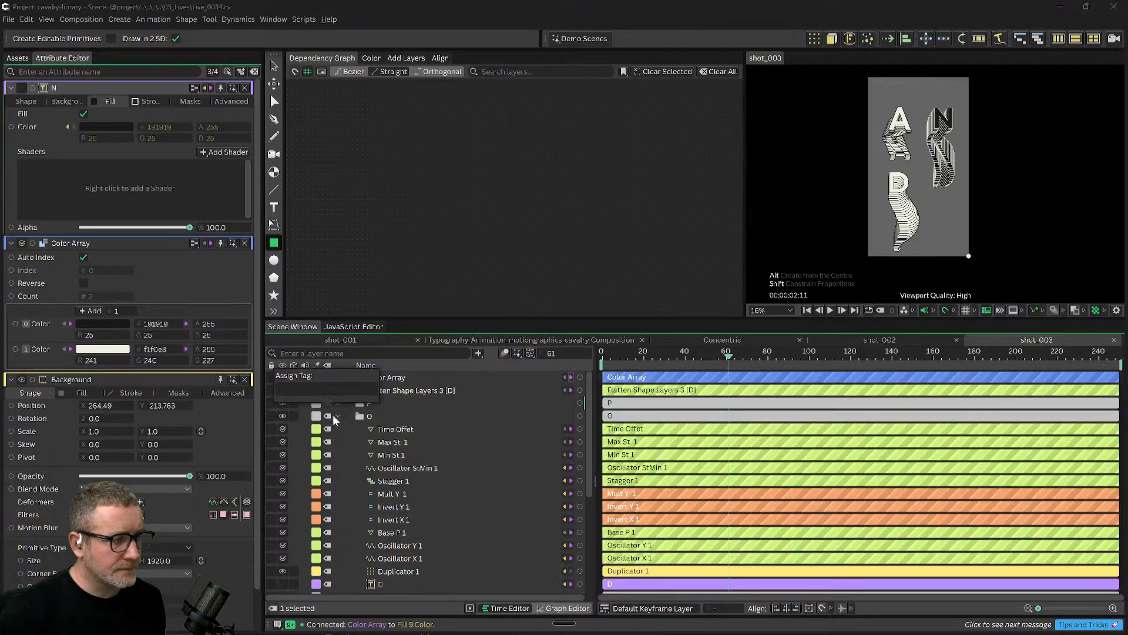
{"action": "left_click", "coordinate": [338, 415]}
{"action": "scroll", "coordinate": [412, 558], "scroll_direction": "down", "scroll_amount": 1}
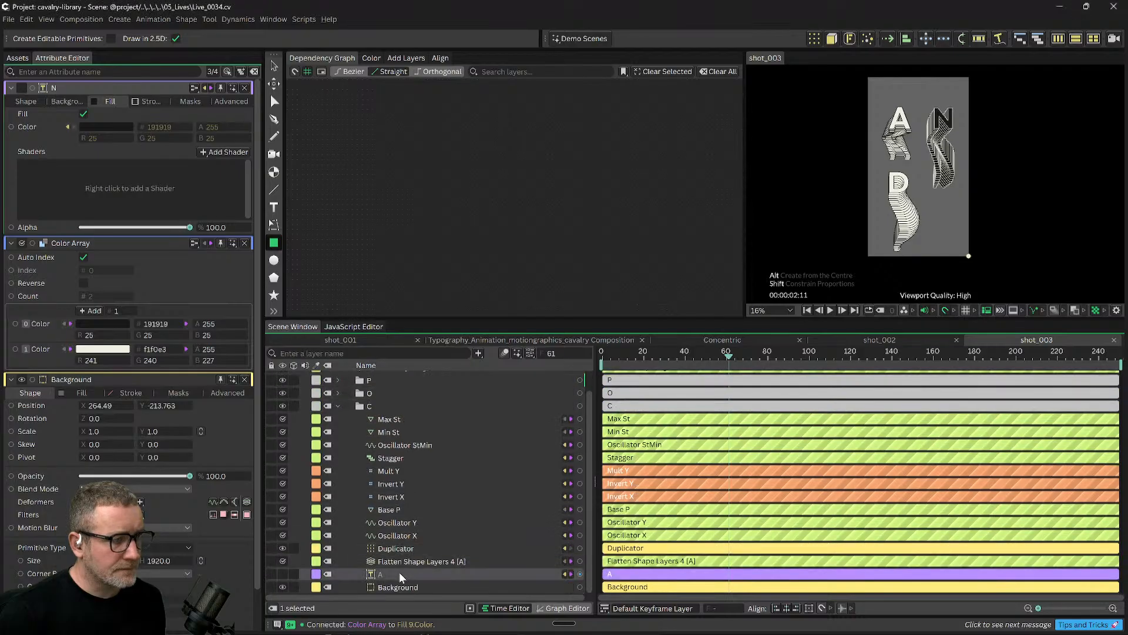
{"action": "right_click", "coordinate": [386, 573]}
{"action": "mouse_move", "coordinate": [450, 529]}
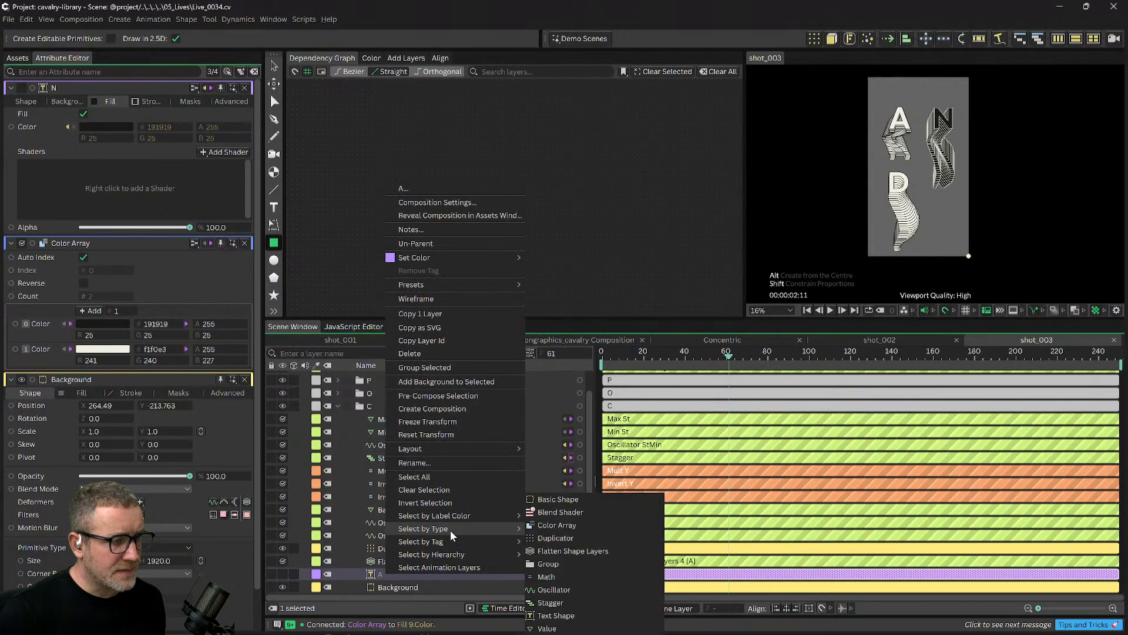
{"action": "left_click", "coordinate": [556, 538]}
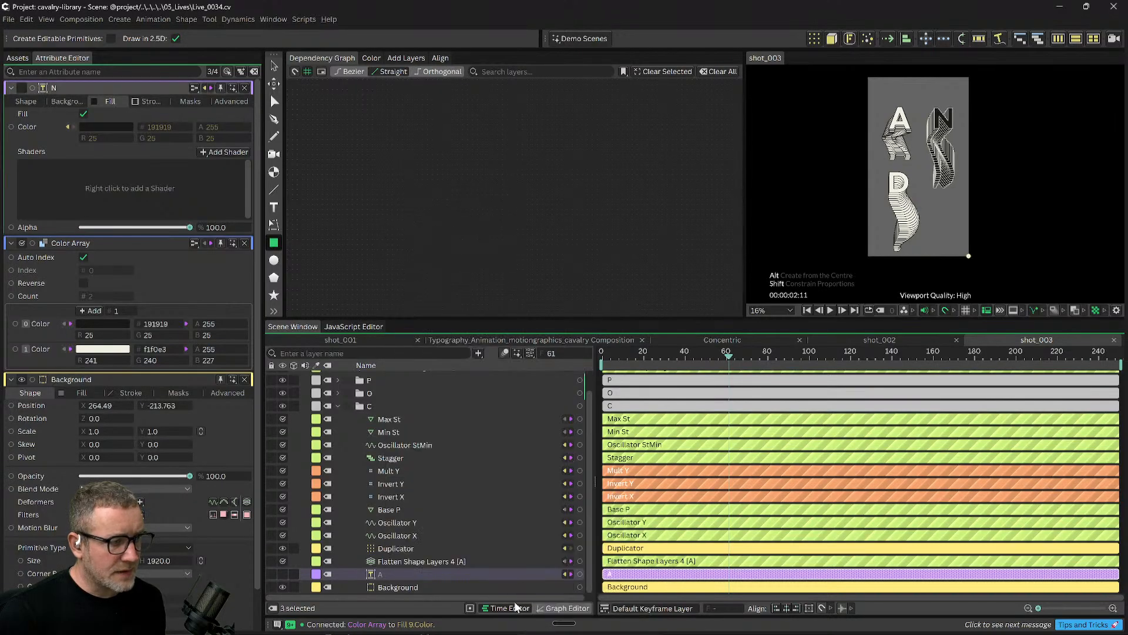
{"action": "left_click", "coordinate": [470, 609]}
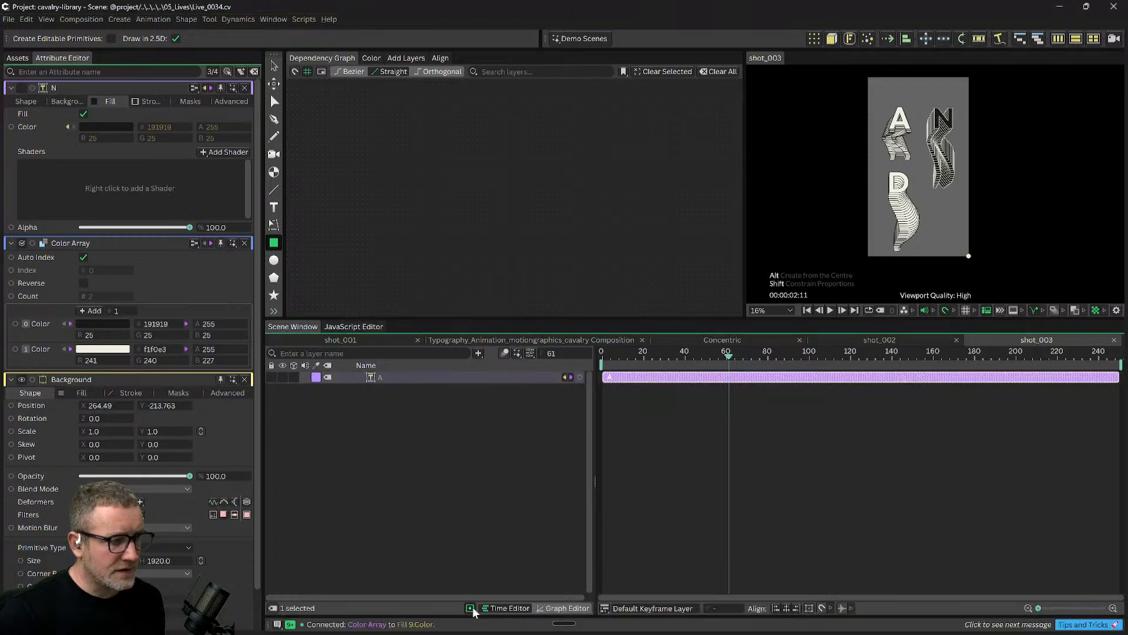
{"action": "left_click", "coordinate": [470, 608]}
{"action": "left_click", "coordinate": [338, 416]}
{"action": "left_click", "coordinate": [337, 404]}
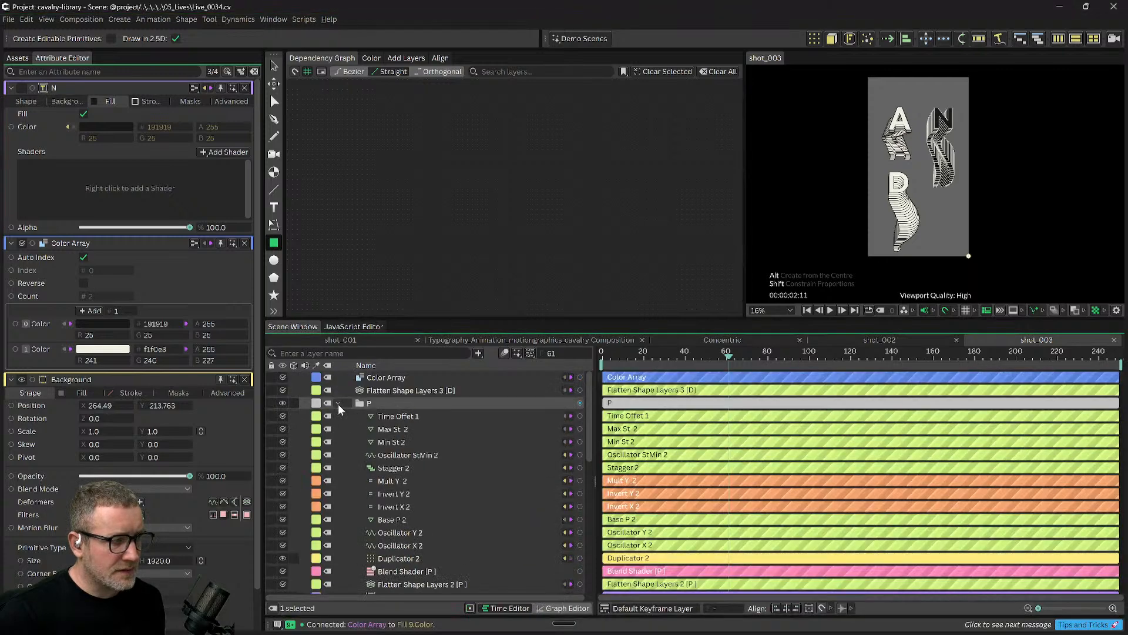
Select all Text Shape layers through layer N and filter the scene list to show only the selected layers.
{"action": "scroll", "coordinate": [437, 467], "scroll_direction": "down", "scroll_amount": 3}
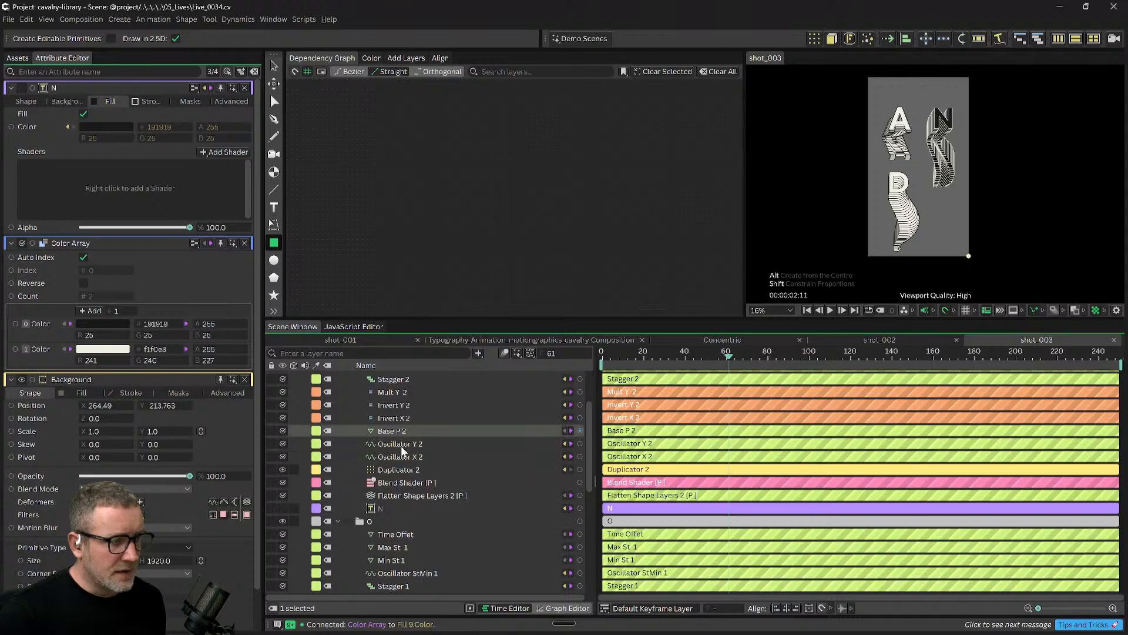
{"action": "right_click", "coordinate": [388, 507]}
{"action": "mouse_move", "coordinate": [446, 461]}
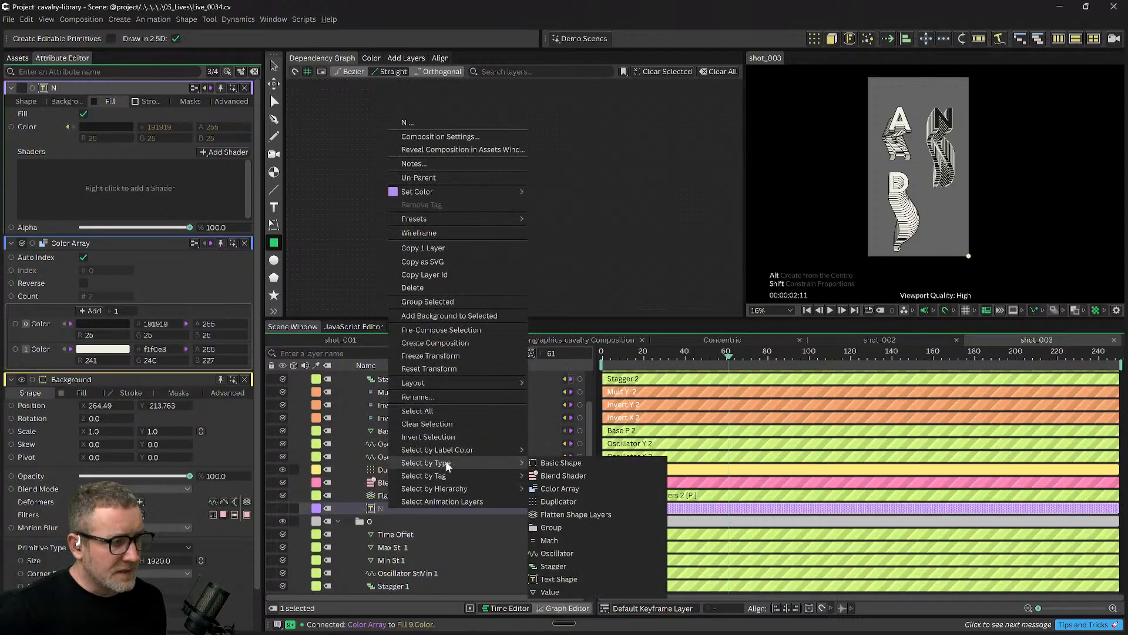
{"action": "left_click", "coordinate": [560, 576]}
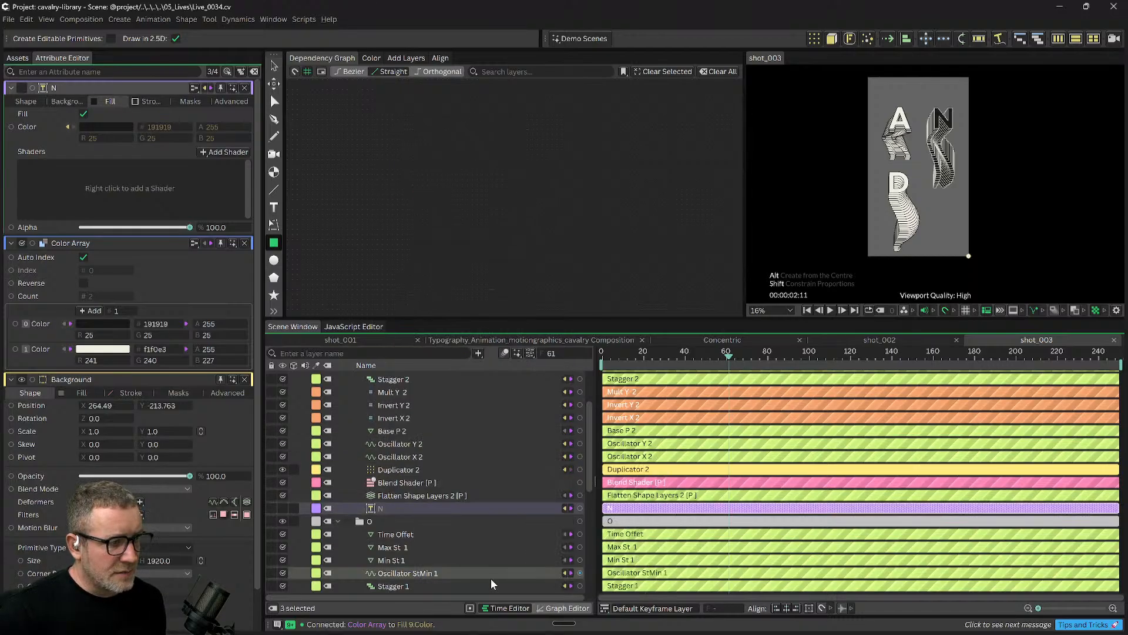
{"action": "left_click", "coordinate": [470, 608]}
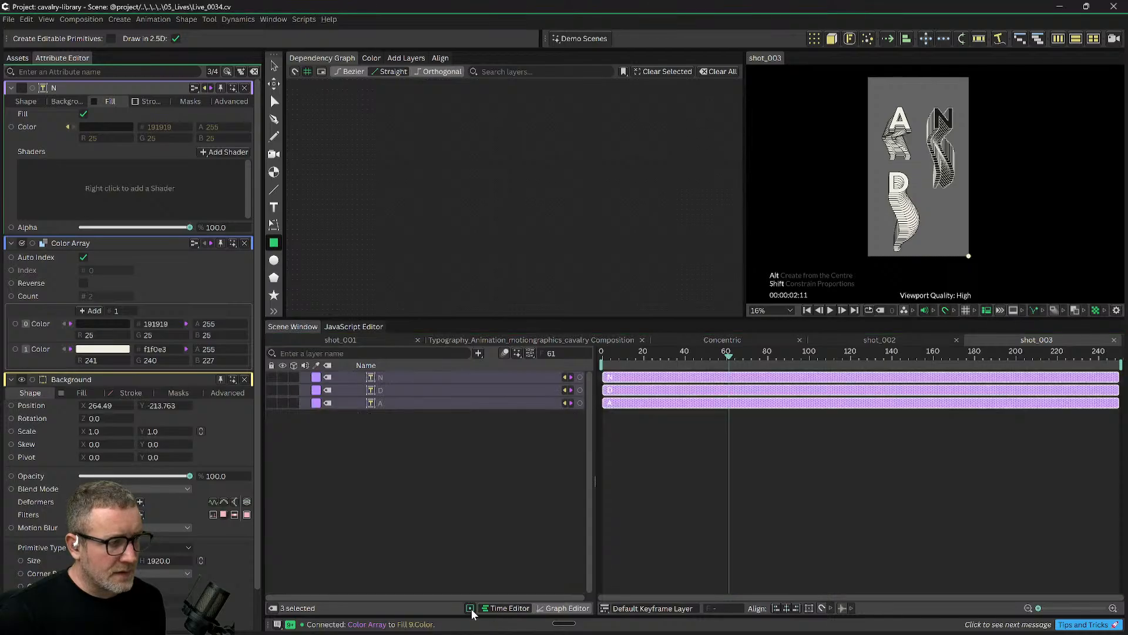
{"action": "left_click", "coordinate": [423, 526]}
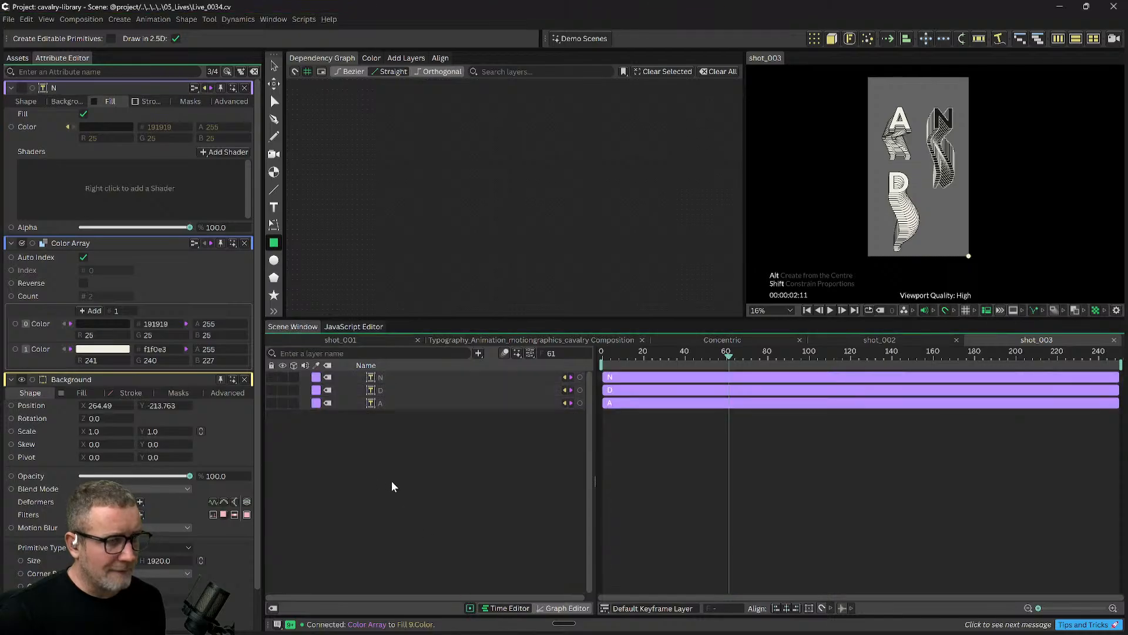
Connect the Color Array's first colour (191919) to the fill colour of text layer D.
{"action": "left_click", "coordinate": [384, 389]}
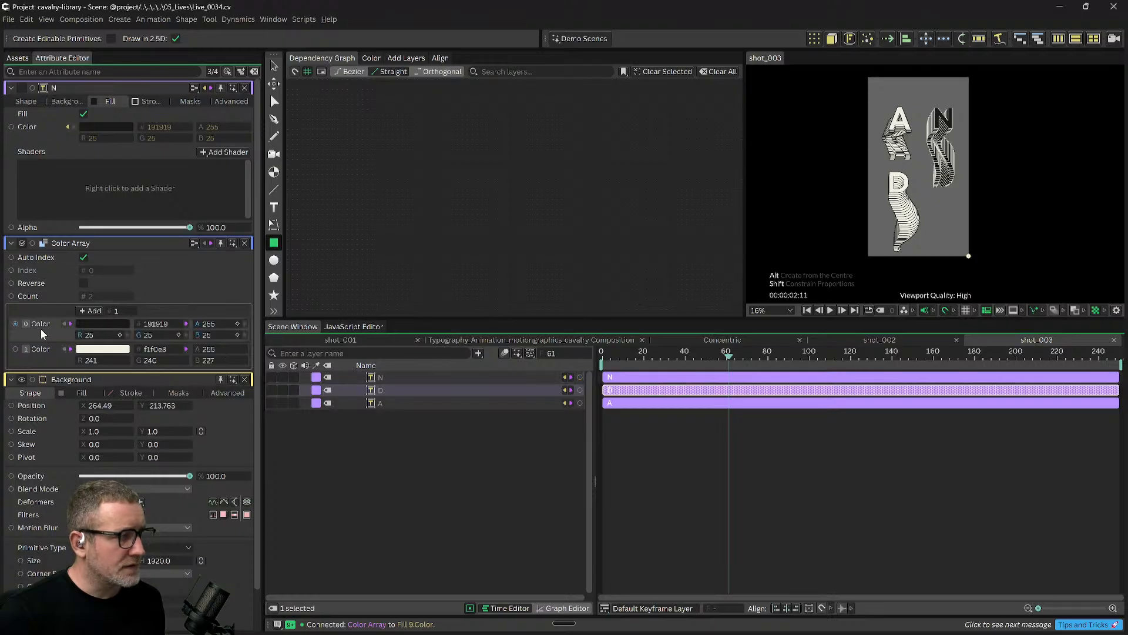
{"action": "left_click", "coordinate": [380, 402]}
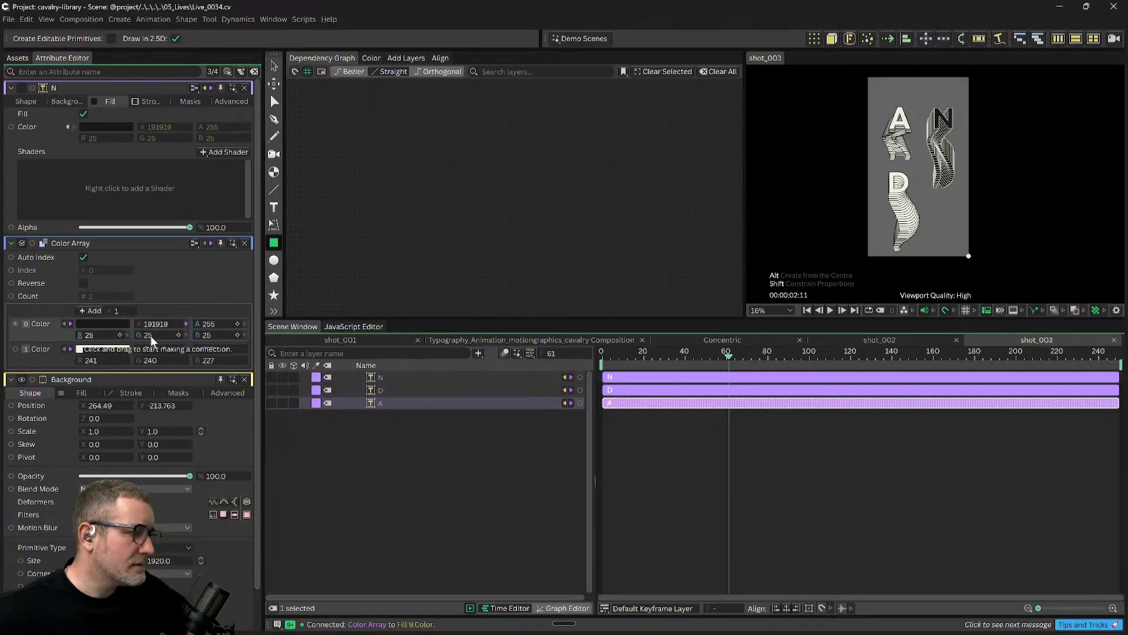
{"action": "left_click_drag", "start_coordinate": [13, 327], "coordinate": [372, 395]}
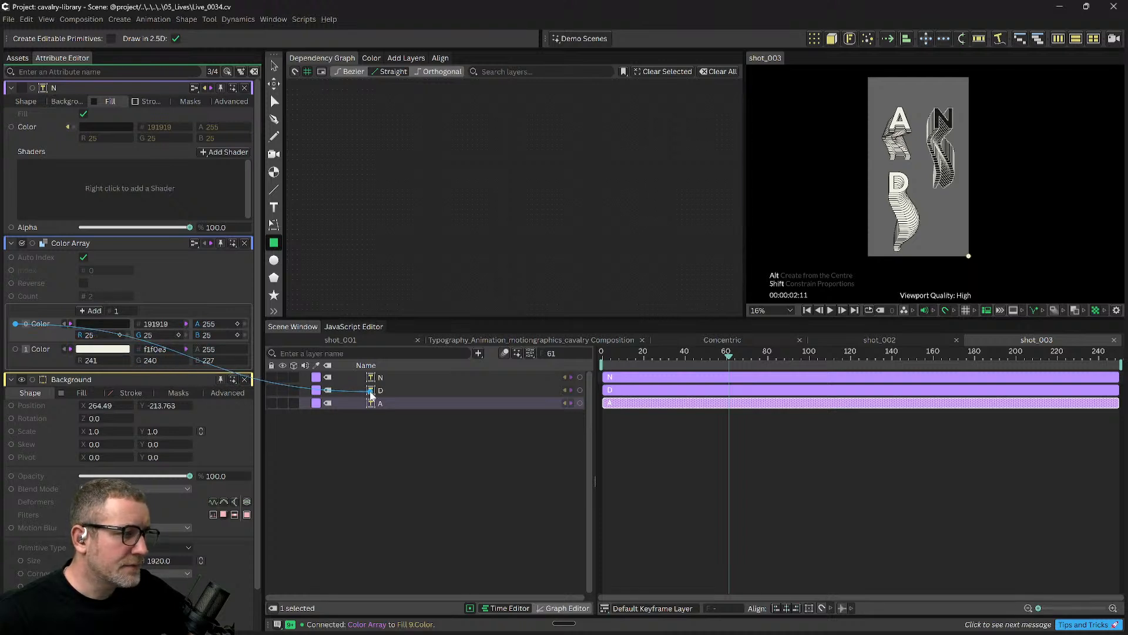
{"action": "left_click_drag", "start_coordinate": [371, 395], "coordinate": [373, 396]}
{"action": "left_click", "coordinate": [406, 460]}
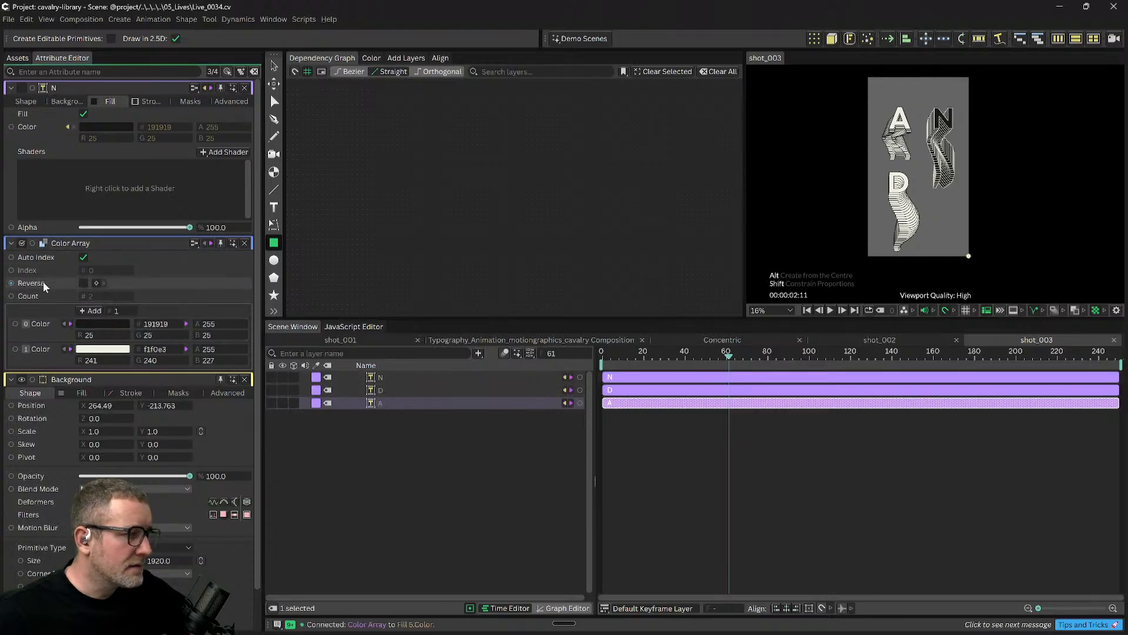
Connect the Color Array's second colour (f1f0e3) to text layer D's stroke colour and preview an earlier frame.
{"action": "mouse_move", "coordinate": [14, 349]}
{"action": "left_mouse_down"}
{"action": "mouse_move", "coordinate": [345, 392]}
{"action": "mouse_move", "coordinate": [329, 392]}
{"action": "left_mouse_up"}
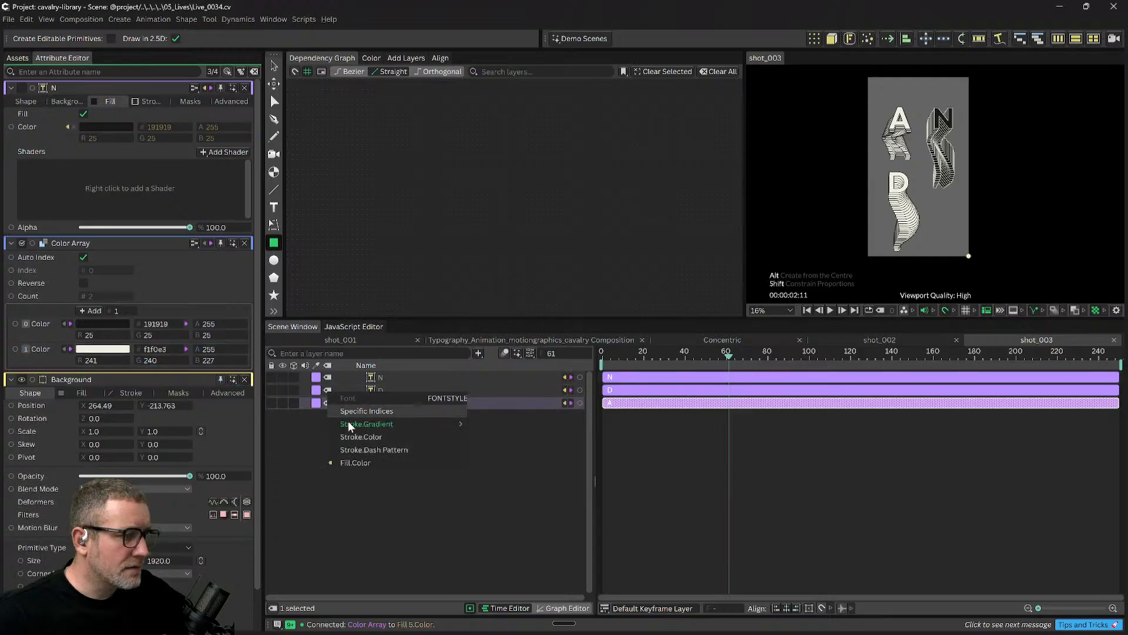
{"action": "left_click", "coordinate": [361, 439]}
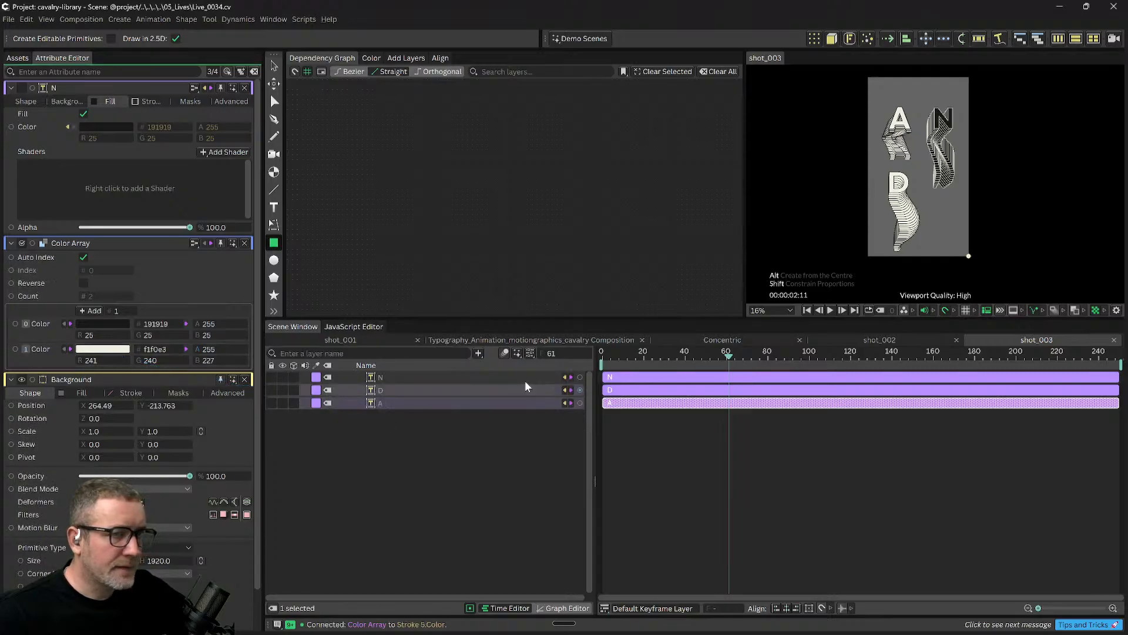
{"action": "left_click_drag", "start_coordinate": [665, 362], "coordinate": [690, 370]}
{"action": "left_click", "coordinate": [474, 479]}
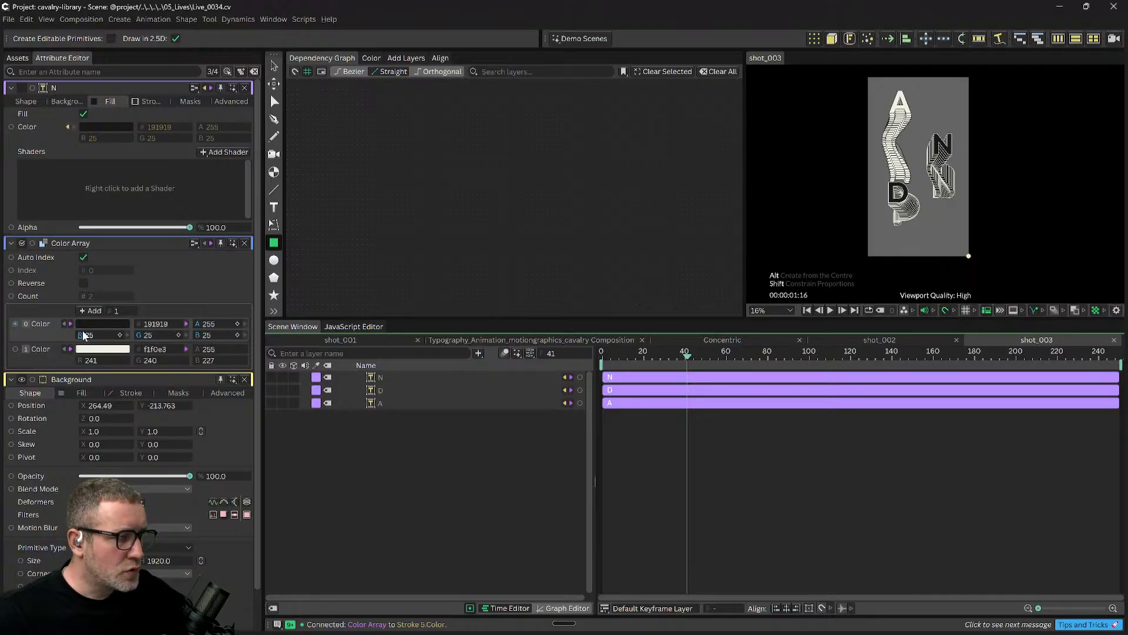
Connect the Color Array's first colour (191919) to text layer A's fill and its second colour (f1f0e3) to A's stroke.
{"action": "left_click_drag", "start_coordinate": [15, 324], "coordinate": [385, 404]}
{"action": "left_click", "coordinate": [420, 474]}
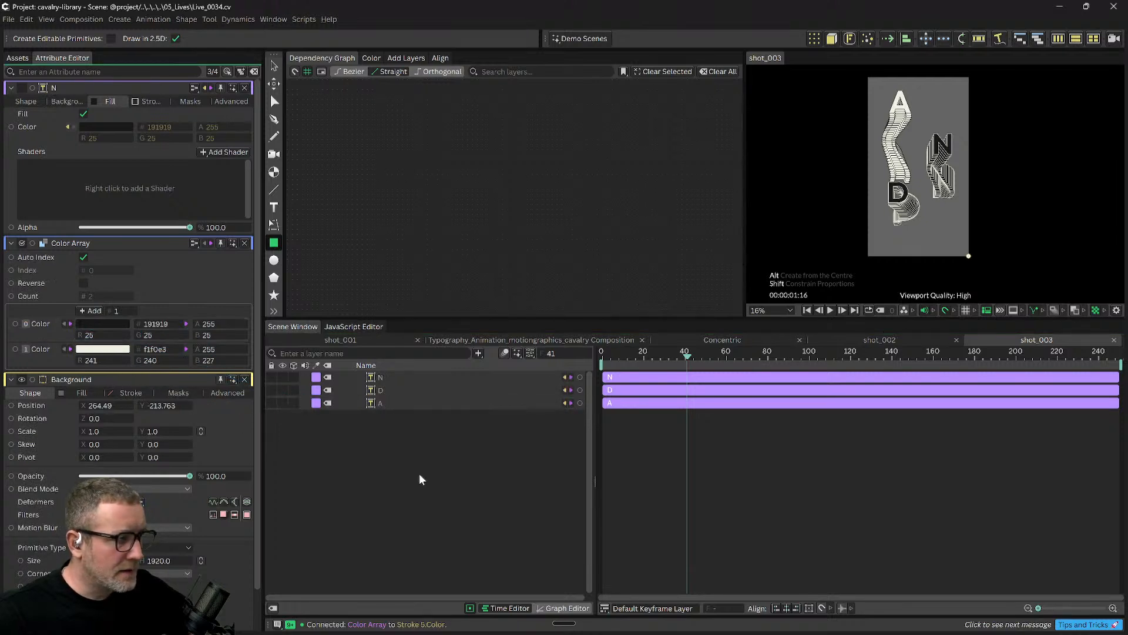
{"action": "left_click_drag", "start_coordinate": [21, 350], "coordinate": [385, 403]}
{"action": "left_click", "coordinate": [418, 449]}
{"action": "left_click_drag", "start_coordinate": [733, 359], "coordinate": [678, 368]}
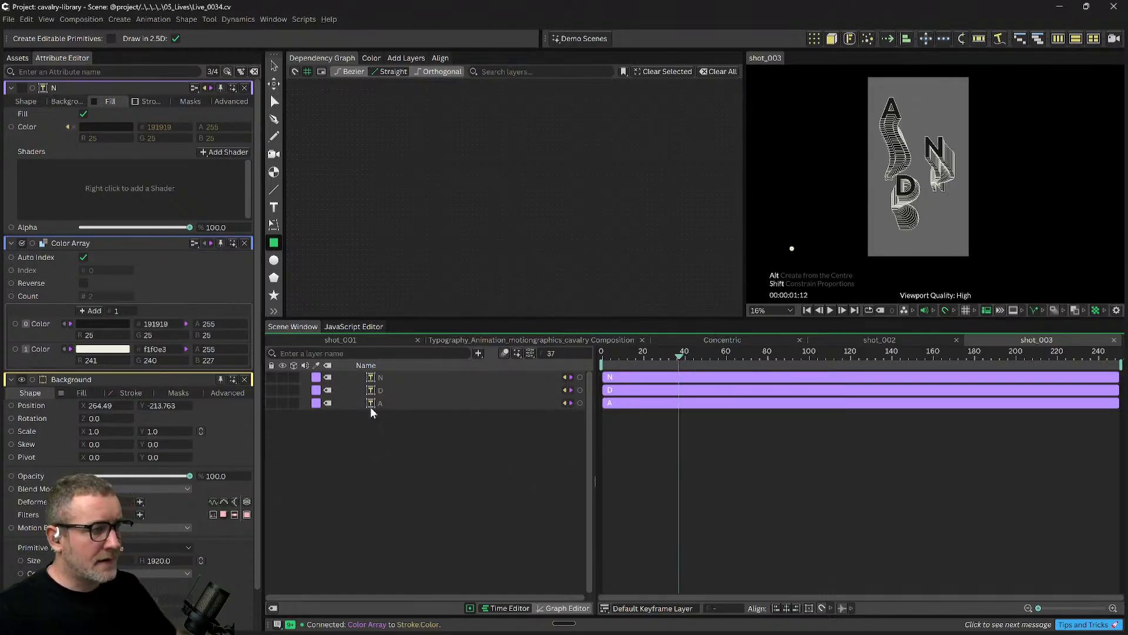
Try replacing text layer N's fill colour connection with the Color Array's second colour (f1f0e3), and undo that replacement.
{"action": "key", "text": "q"}
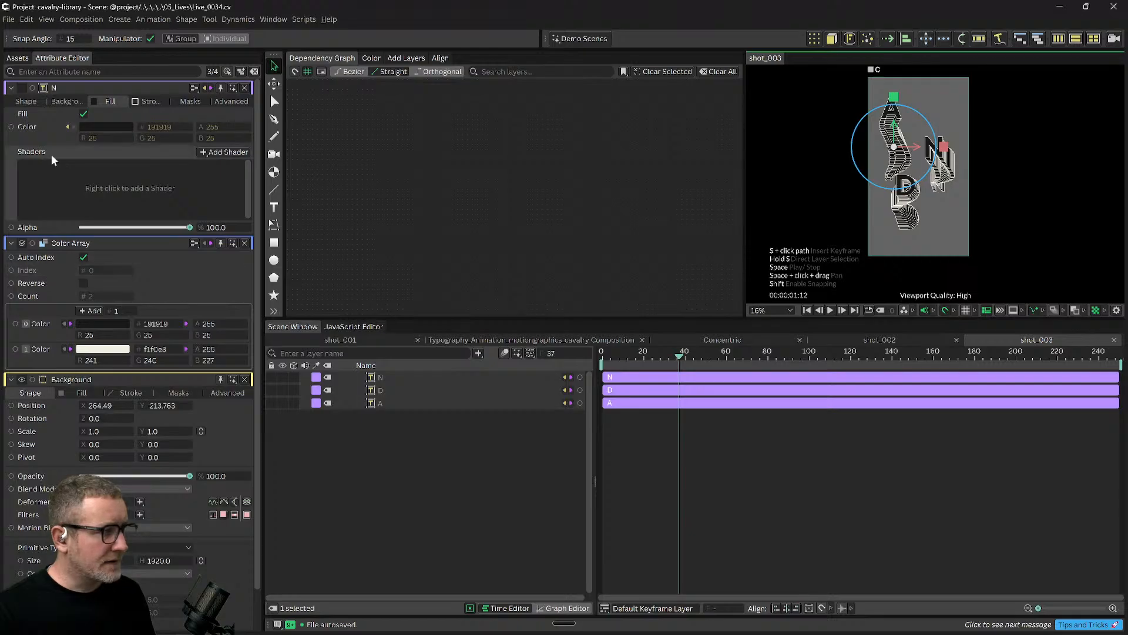
{"action": "left_click_drag", "start_coordinate": [16, 349], "coordinate": [23, 126]}
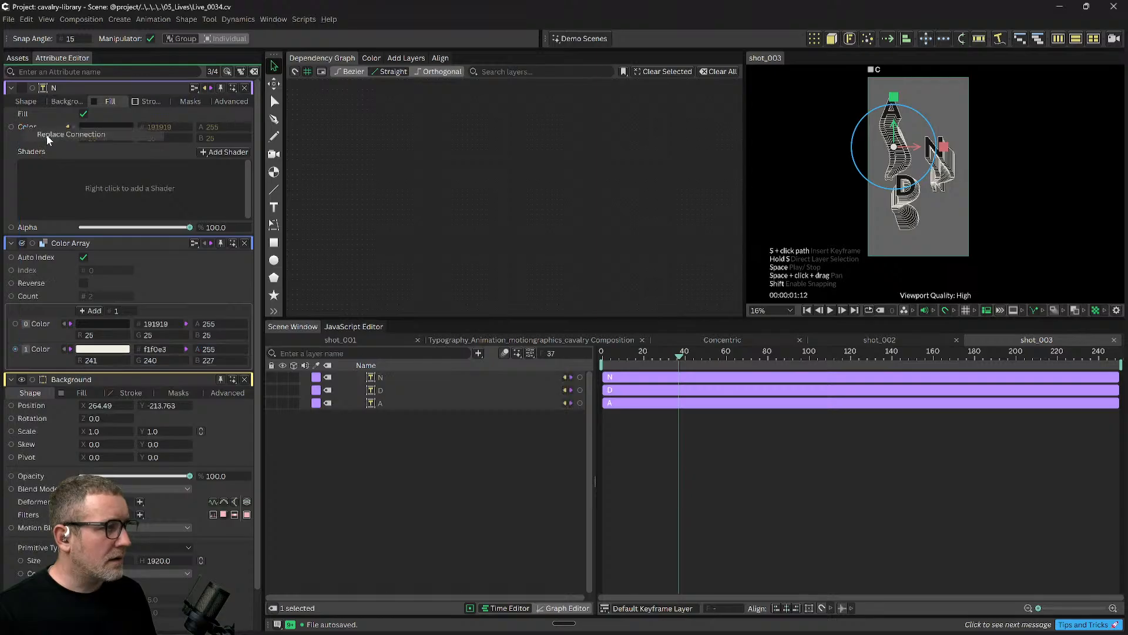
{"action": "left_click", "coordinate": [48, 136]}
{"action": "left_click_drag", "start_coordinate": [16, 348], "coordinate": [99, 125]}
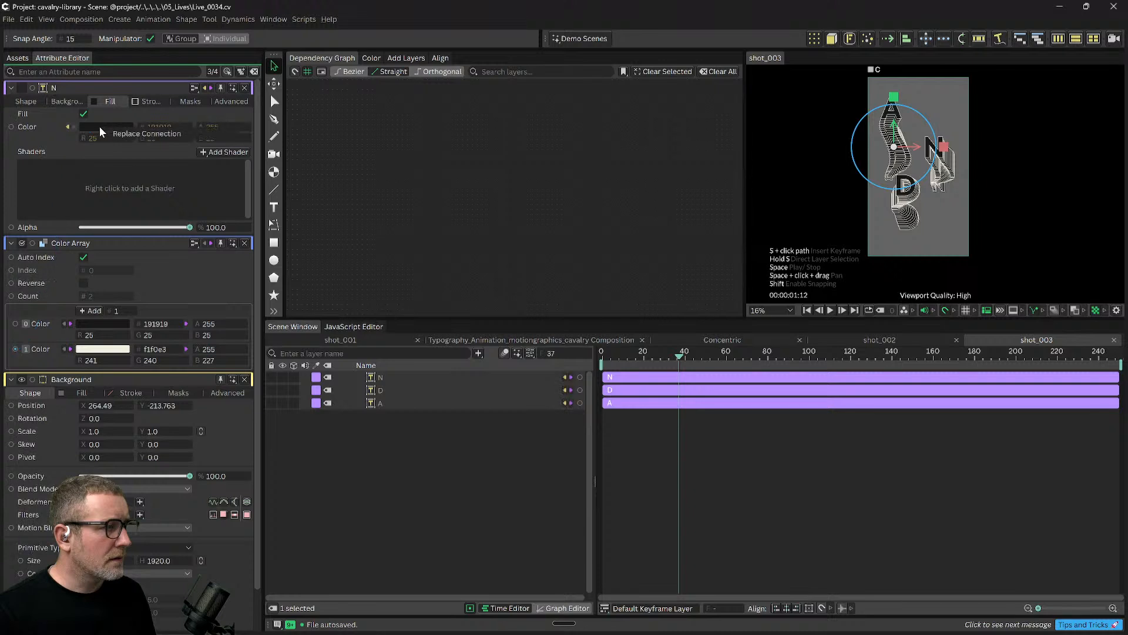
{"action": "left_click", "coordinate": [117, 132]}
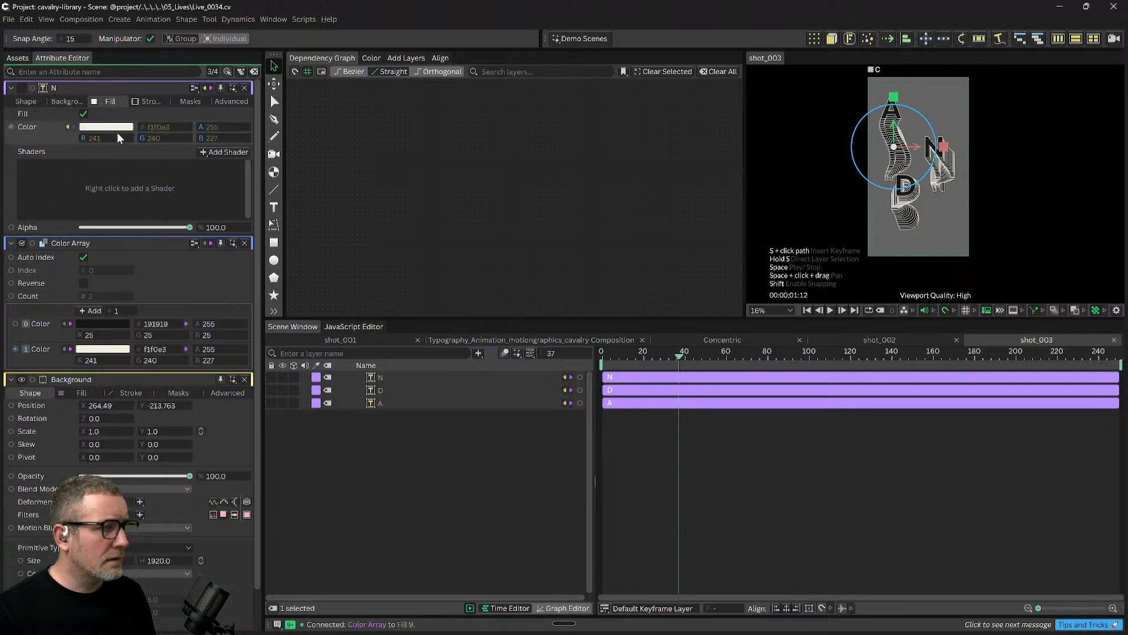
{"action": "mouse_move", "coordinate": [687, 359]}
{"action": "left_mouse_down"}
{"action": "mouse_move", "coordinate": [615, 355]}
{"action": "mouse_move", "coordinate": [670, 358]}
{"action": "left_mouse_up"}
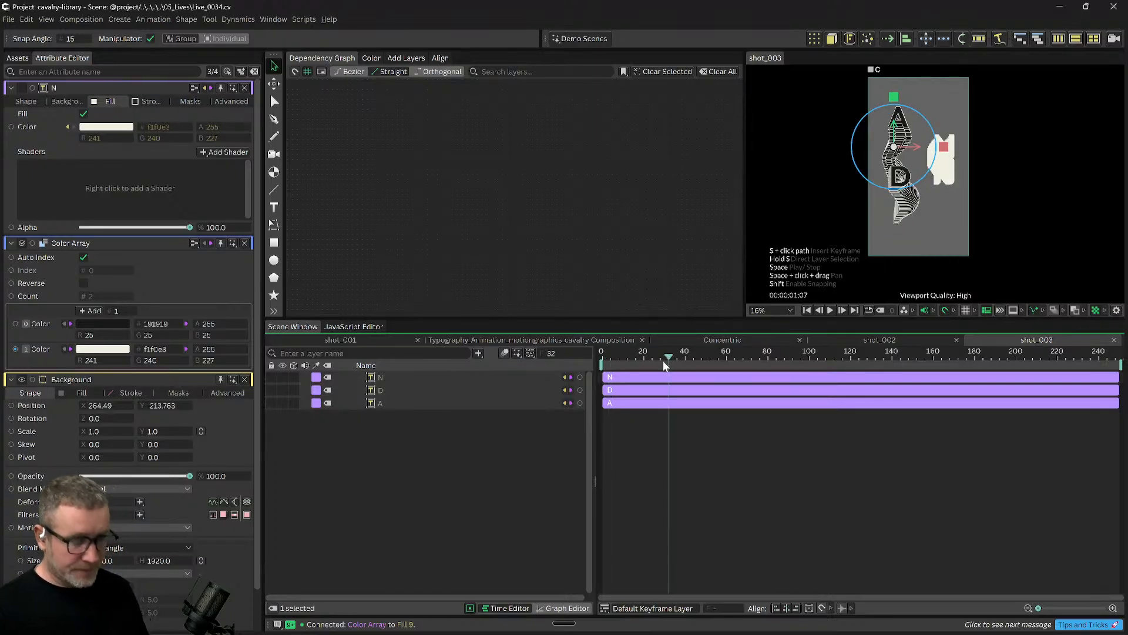
{"action": "key", "text": "ctrl+z"}
{"action": "left_click_drag", "start_coordinate": [669, 357], "coordinate": [706, 358]}
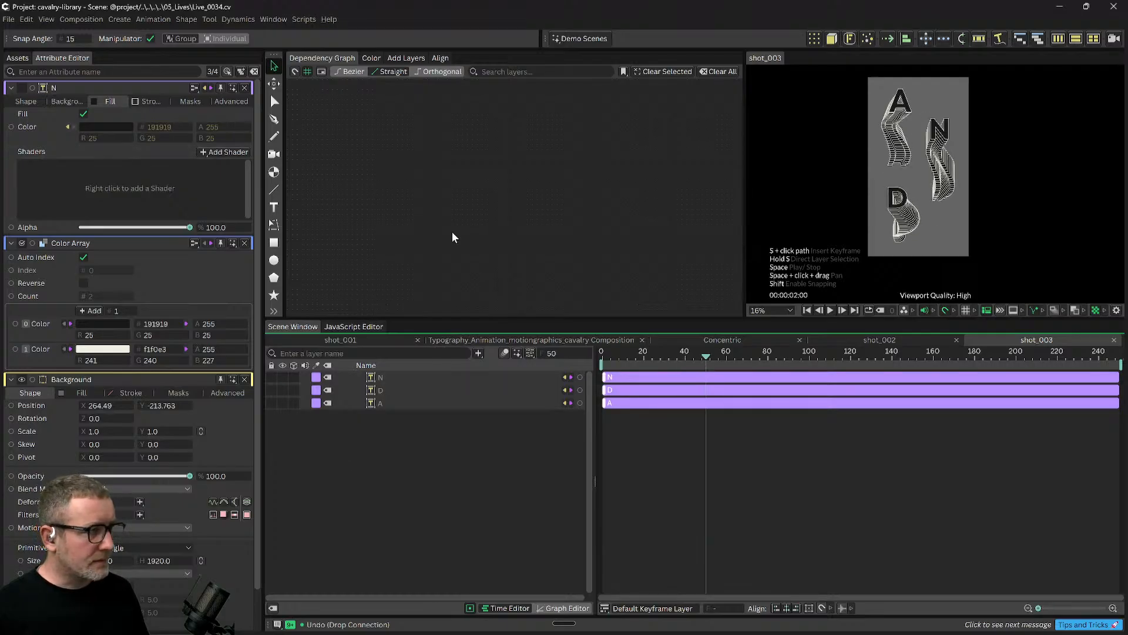
Connect the Color Array's second colour (f1f0e3) to the Background shape's fill colour and clear the selection.
{"action": "left_click", "coordinate": [956, 224]}
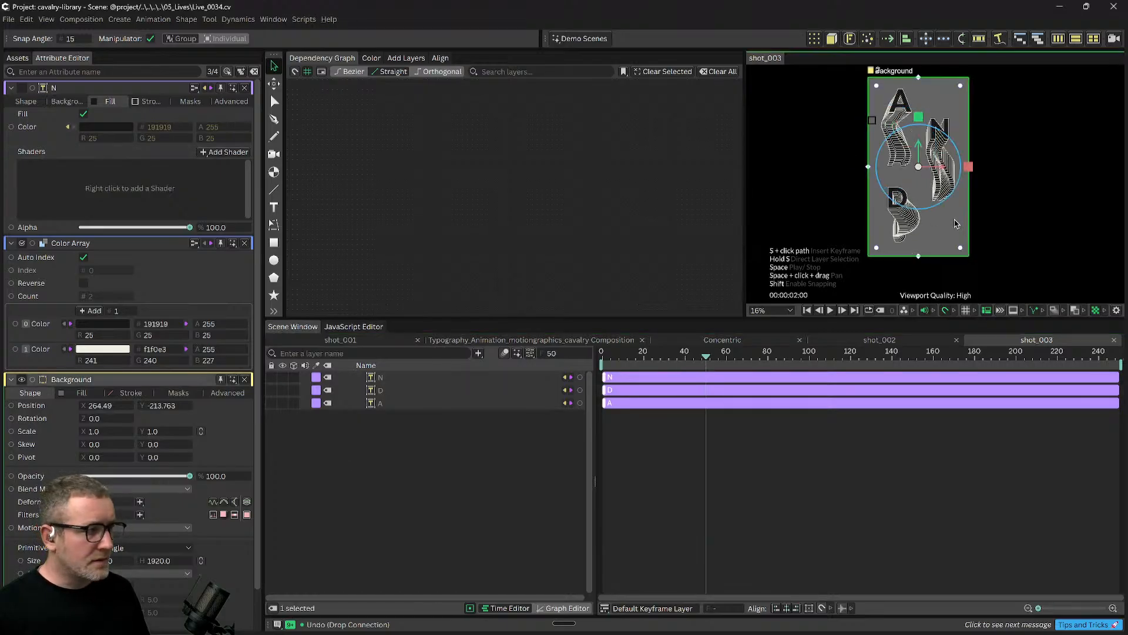
{"action": "double_click", "coordinate": [955, 223]}
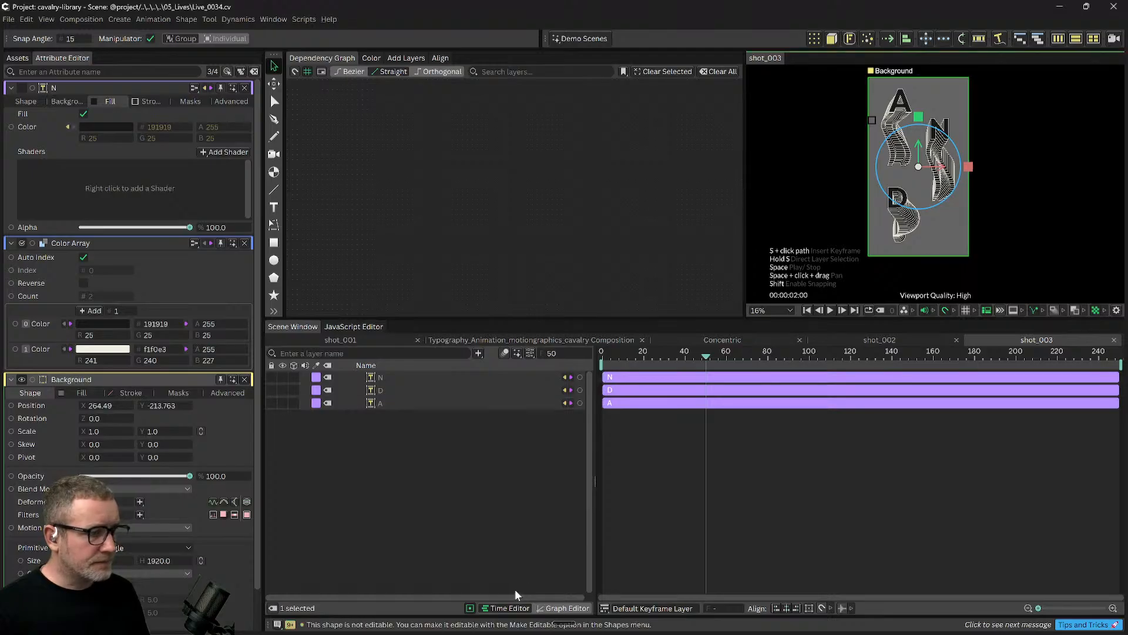
{"action": "left_click", "coordinate": [470, 608]}
{"action": "scroll", "coordinate": [446, 547], "scroll_direction": "down", "scroll_amount": 5}
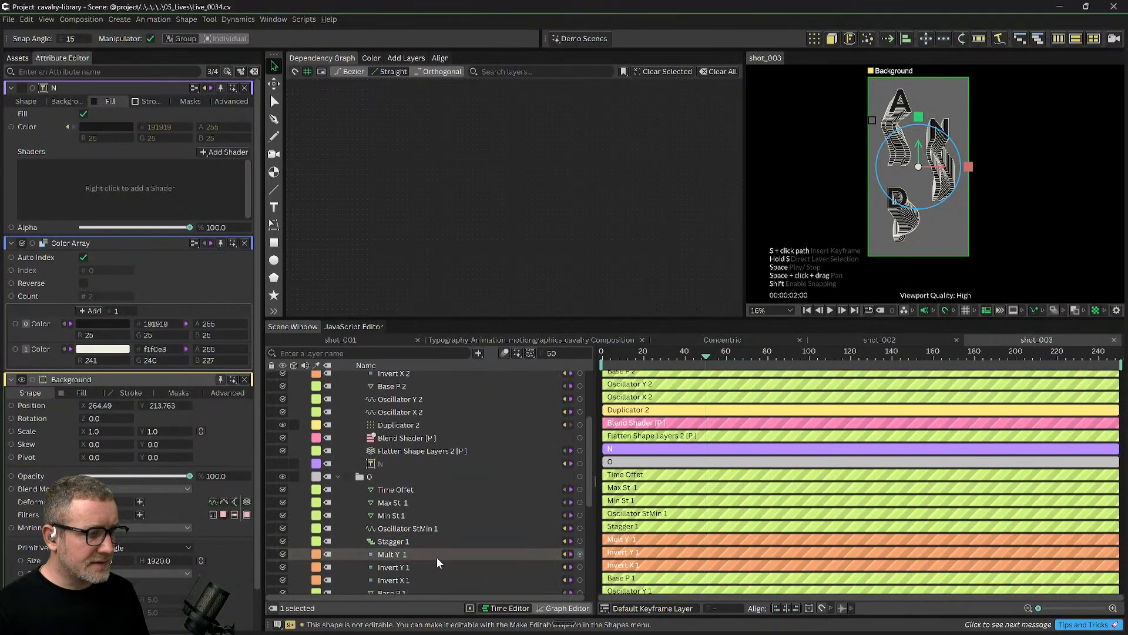
{"action": "scroll", "coordinate": [407, 570], "scroll_direction": "down", "scroll_amount": 3}
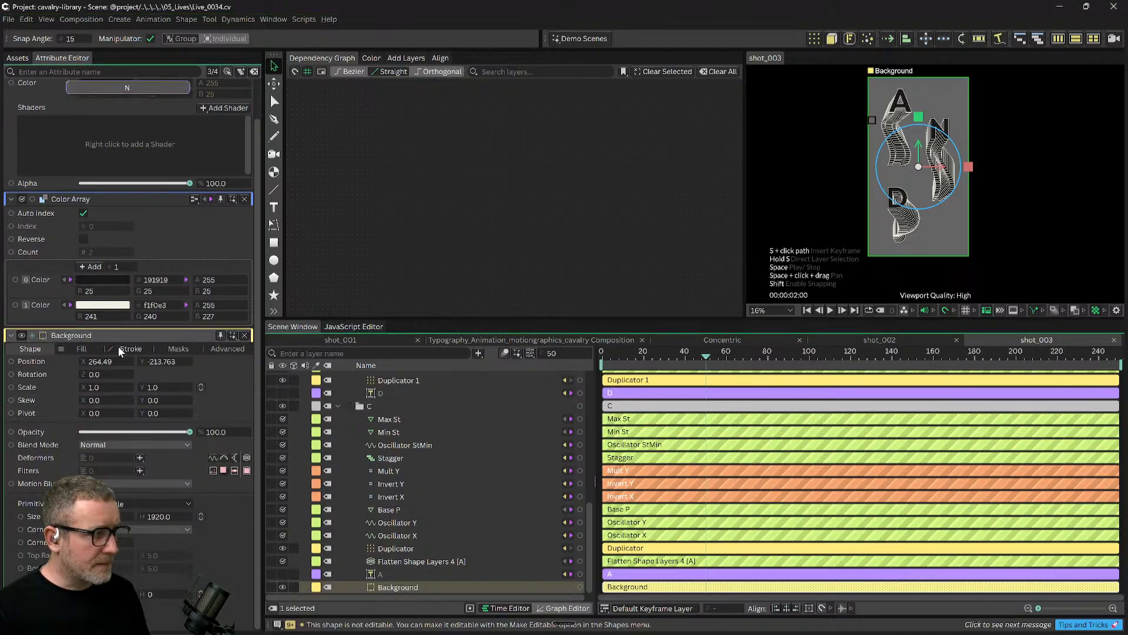
{"action": "scroll", "coordinate": [121, 271], "scroll_direction": "up", "scroll_amount": 1}
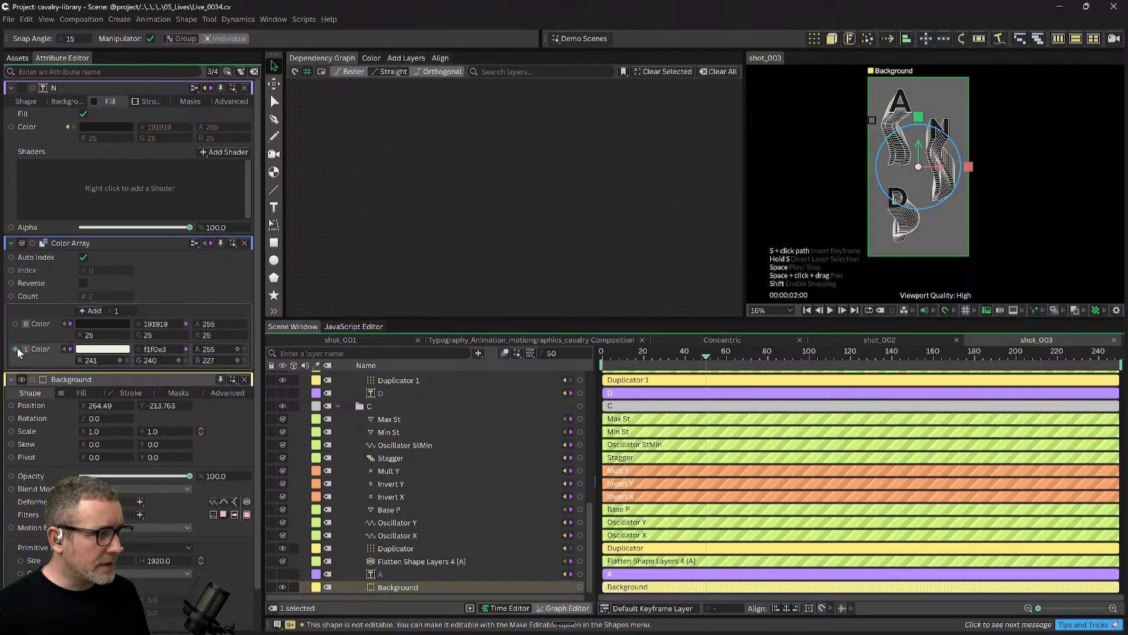
{"action": "left_click_drag", "start_coordinate": [16, 349], "coordinate": [88, 420]}
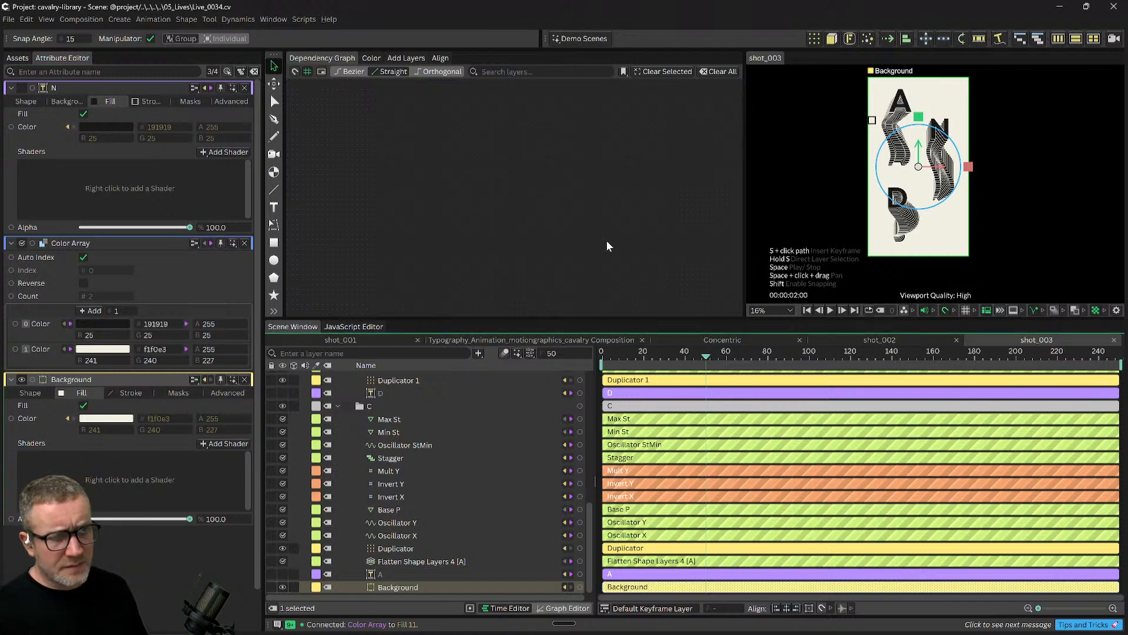
{"action": "left_click", "coordinate": [569, 201]}
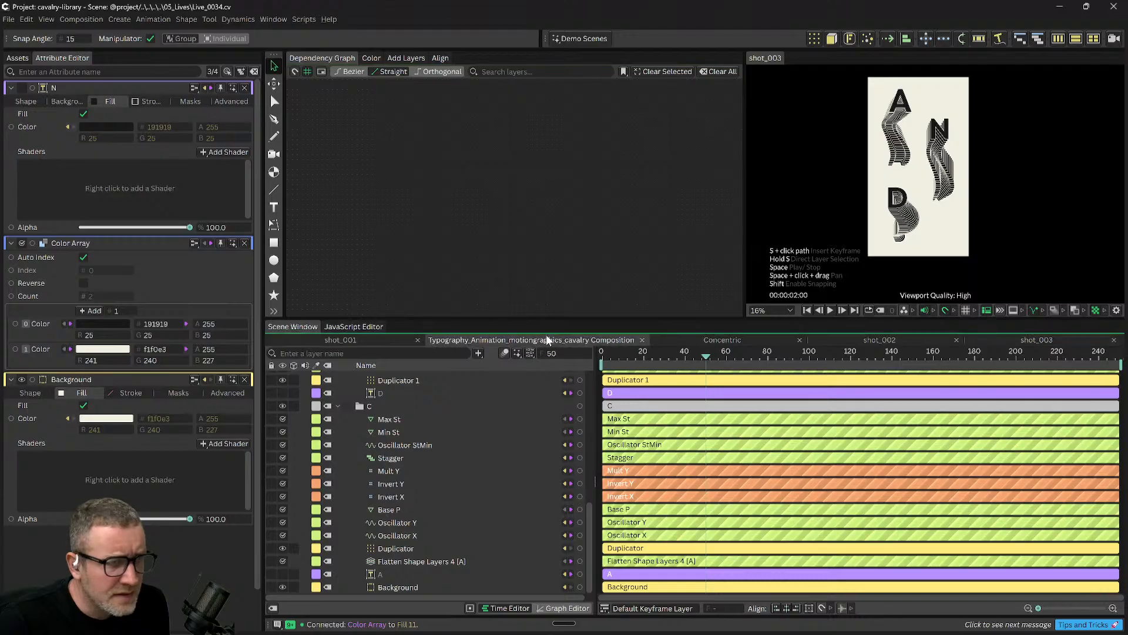
Check the reference typography composition, and connect Oscillator Y 2 to Duplicator 2's Shape Rotation in group P of shot_003.
{"action": "left_click", "coordinate": [563, 340]}
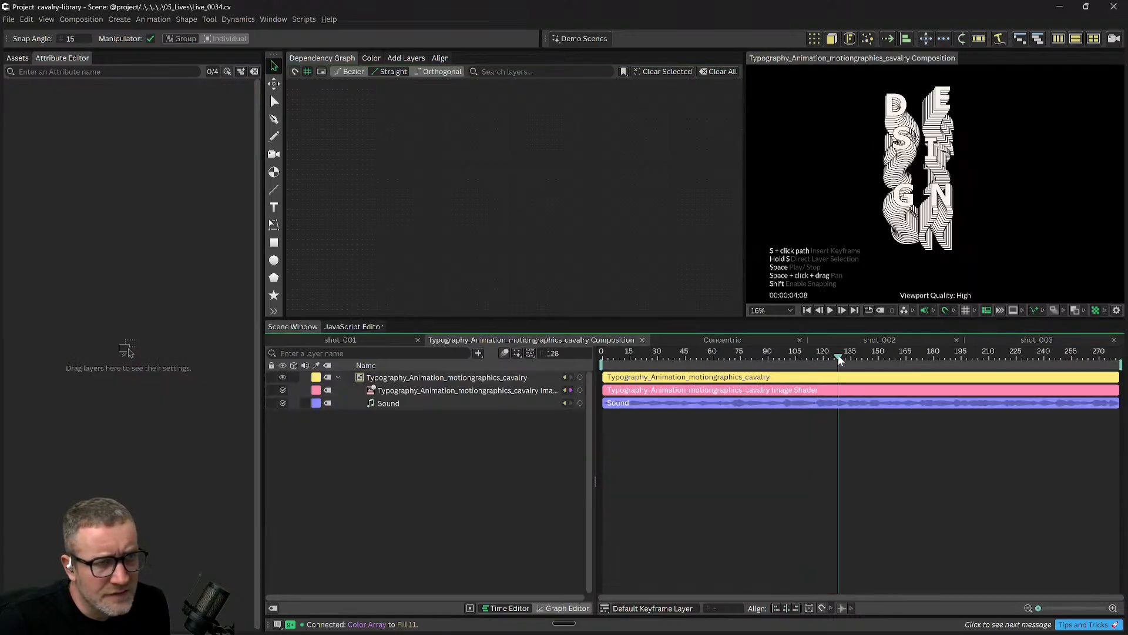
{"action": "left_click_drag", "start_coordinate": [767, 362], "coordinate": [758, 364]}
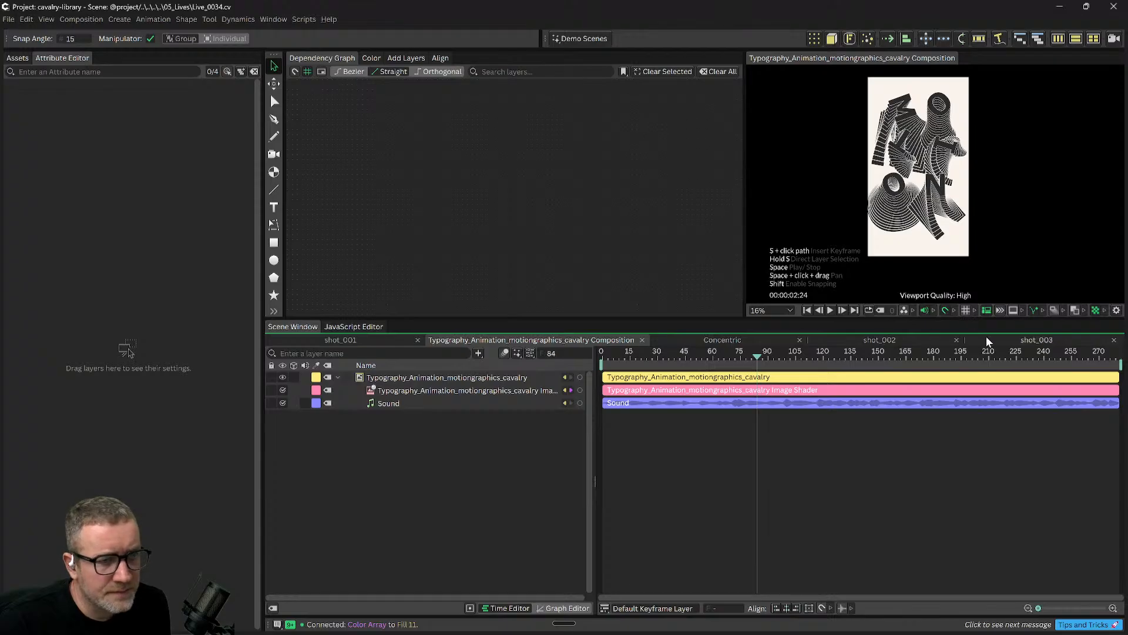
{"action": "left_click", "coordinate": [1007, 341]}
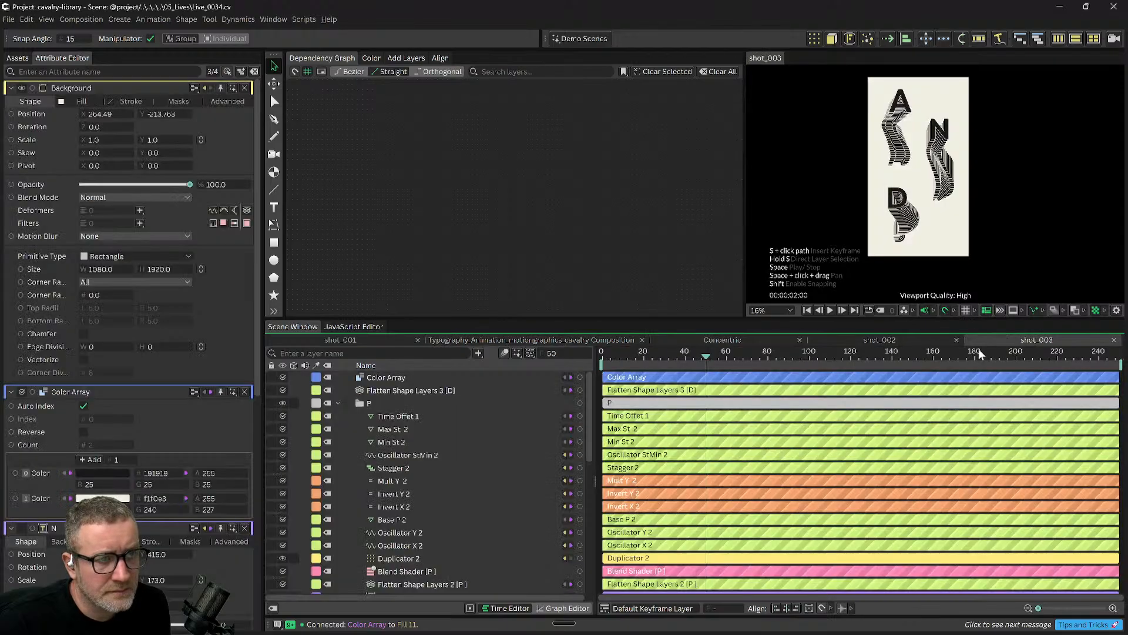
{"action": "left_click_drag", "start_coordinate": [707, 359], "coordinate": [890, 359]}
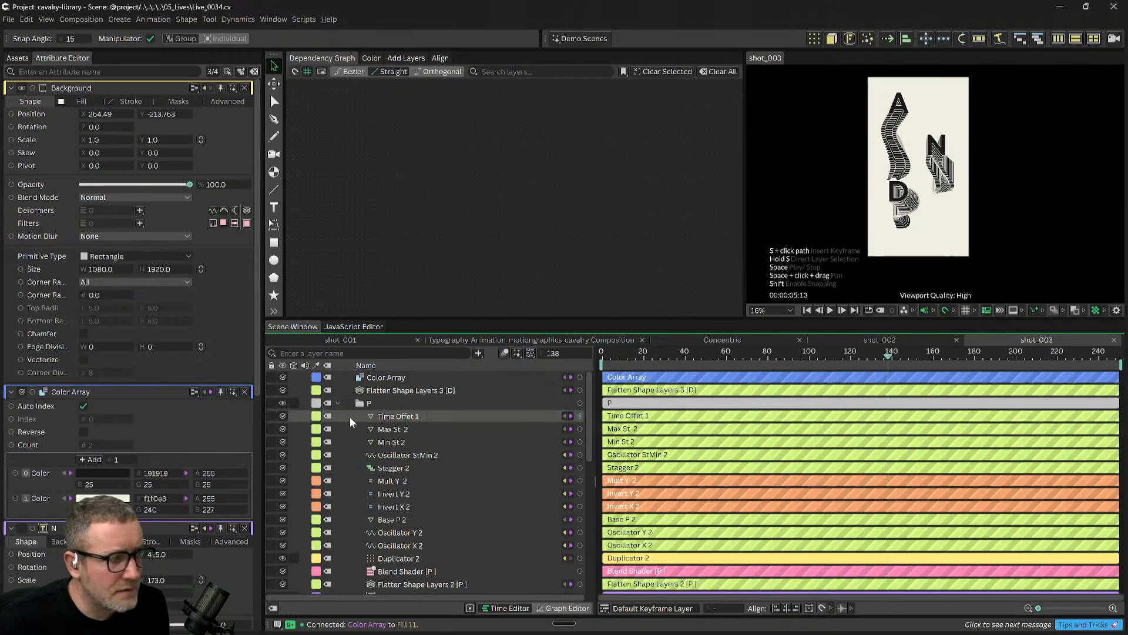
{"action": "left_click", "coordinate": [387, 402]}
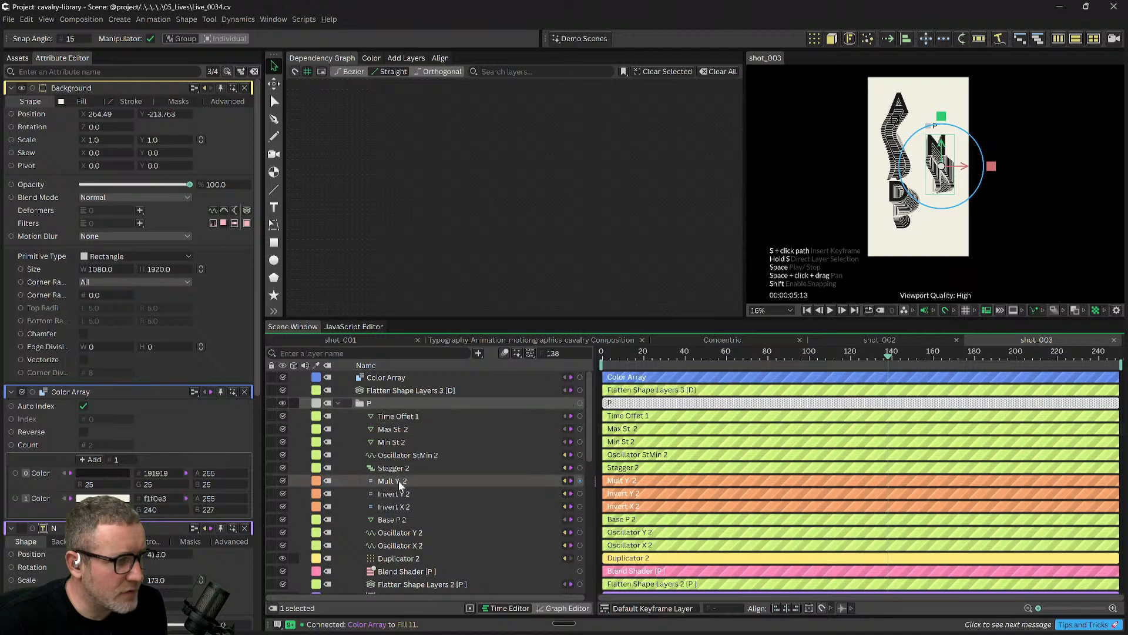
{"action": "scroll", "coordinate": [415, 444], "scroll_direction": "down", "scroll_amount": 1}
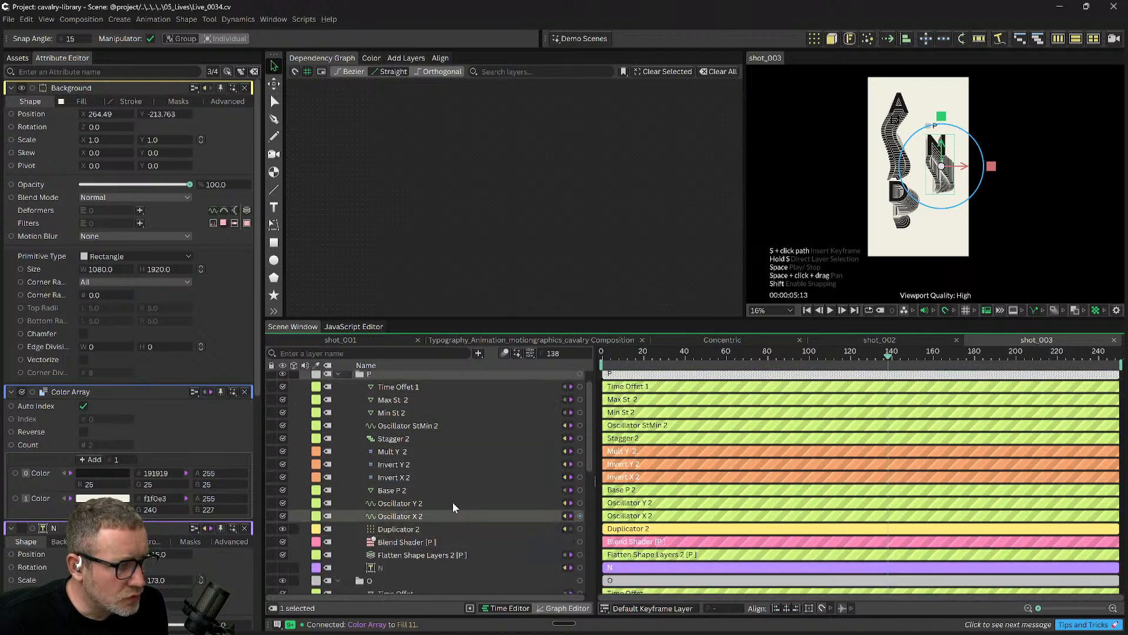
{"action": "left_click", "coordinate": [413, 504]}
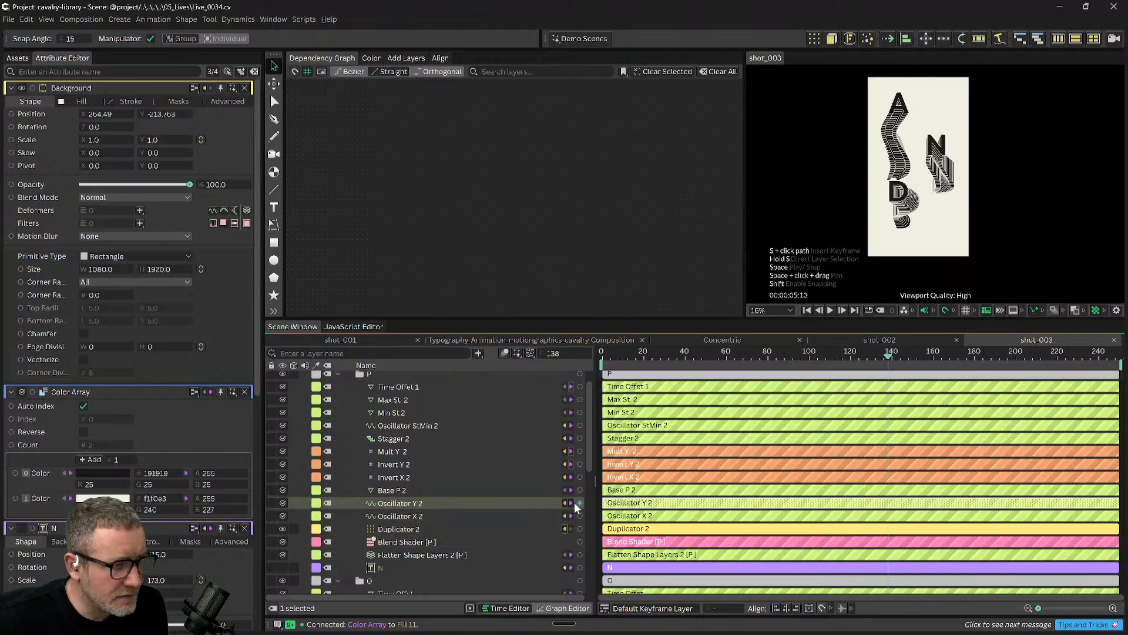
{"action": "left_click_drag", "start_coordinate": [580, 502], "coordinate": [392, 531]}
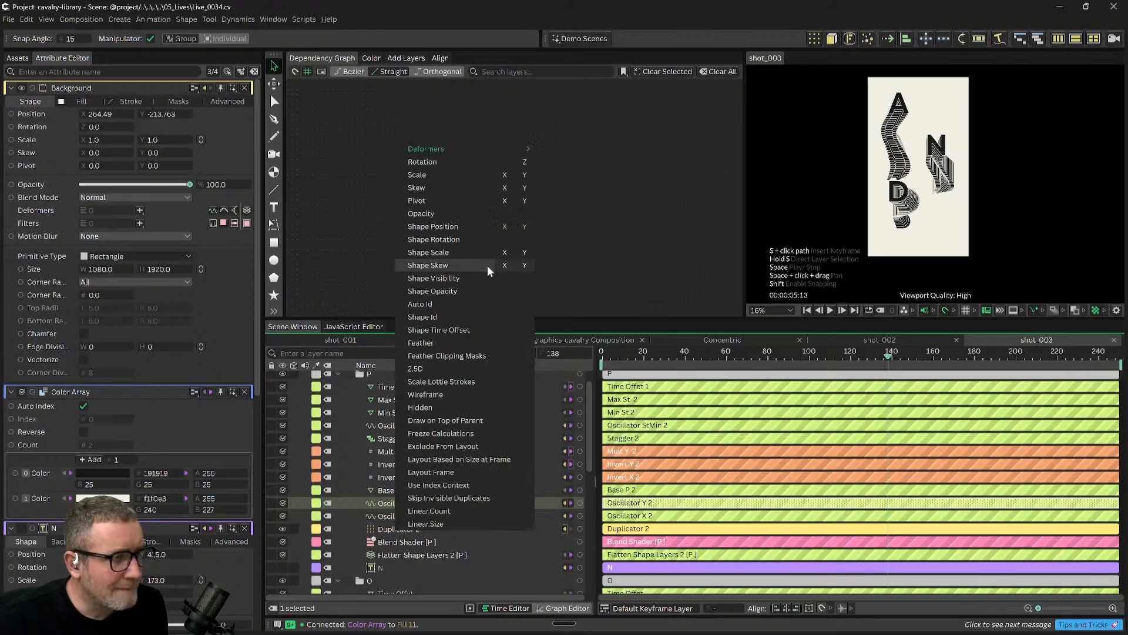
{"action": "left_click", "coordinate": [478, 239]}
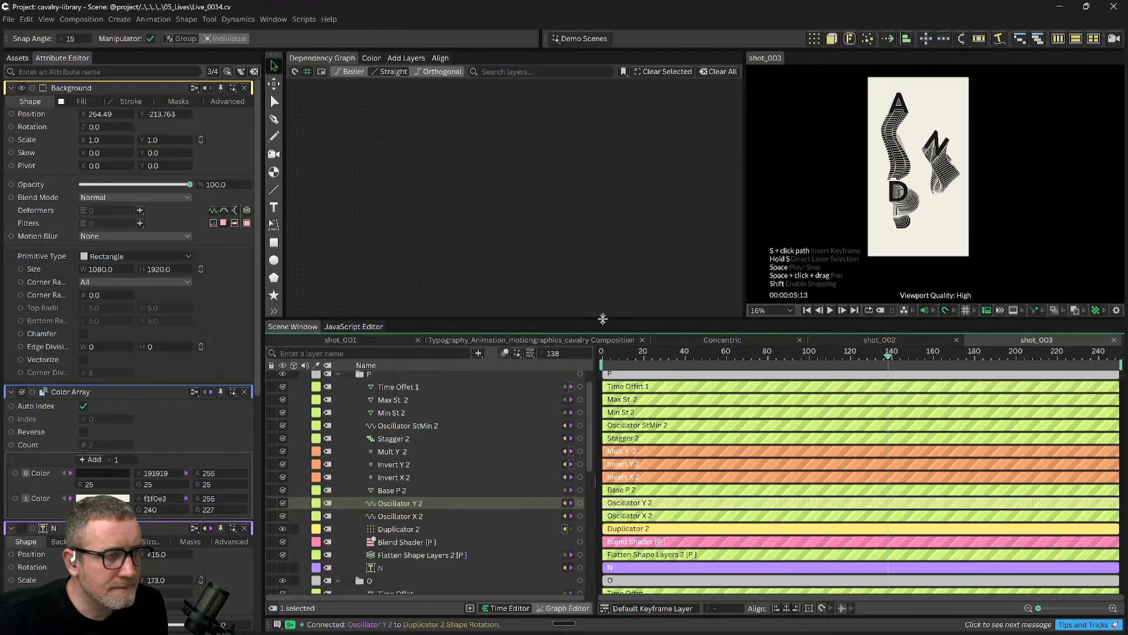
Play back shot_003 from the start and compare its motion with the reference typography composition.
{"action": "left_click", "coordinate": [600, 356]}
{"action": "key", "text": "space"}
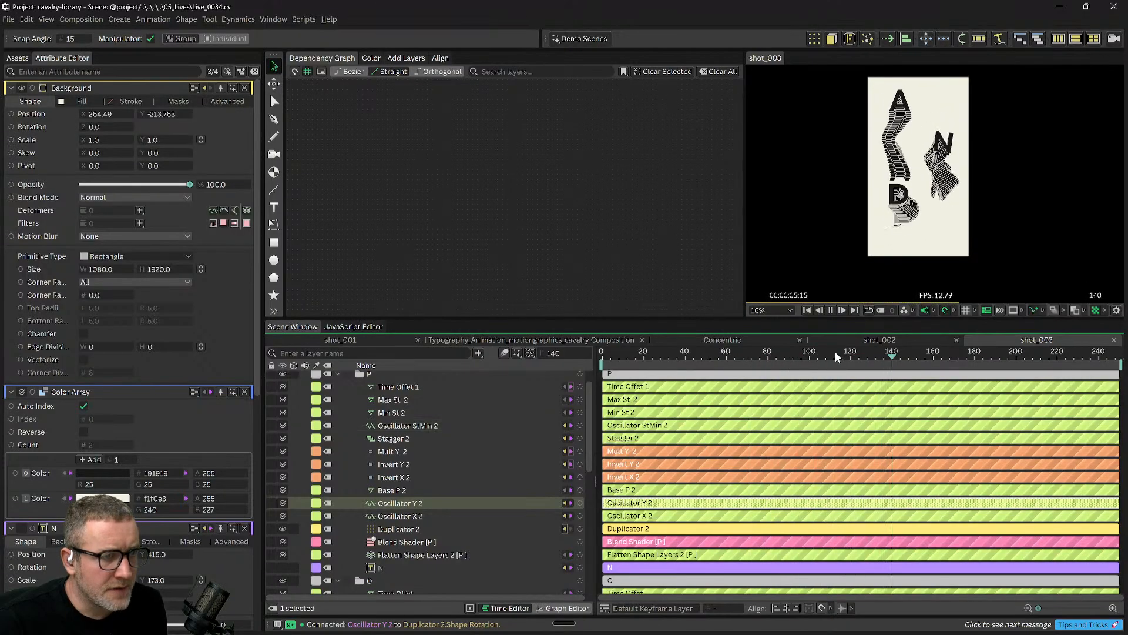
{"action": "left_click", "coordinate": [598, 340]}
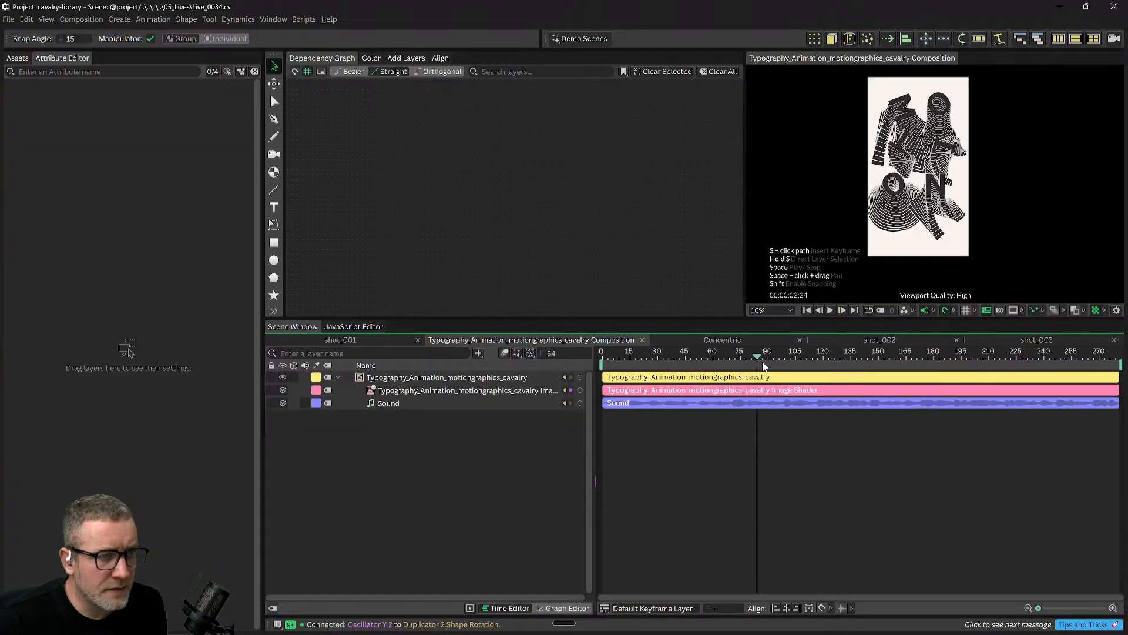
{"action": "mouse_move", "coordinate": [760, 358]}
{"action": "left_mouse_down"}
{"action": "mouse_move", "coordinate": [826, 373]}
{"action": "mouse_move", "coordinate": [724, 377]}
{"action": "mouse_move", "coordinate": [766, 378]}
{"action": "left_mouse_up"}
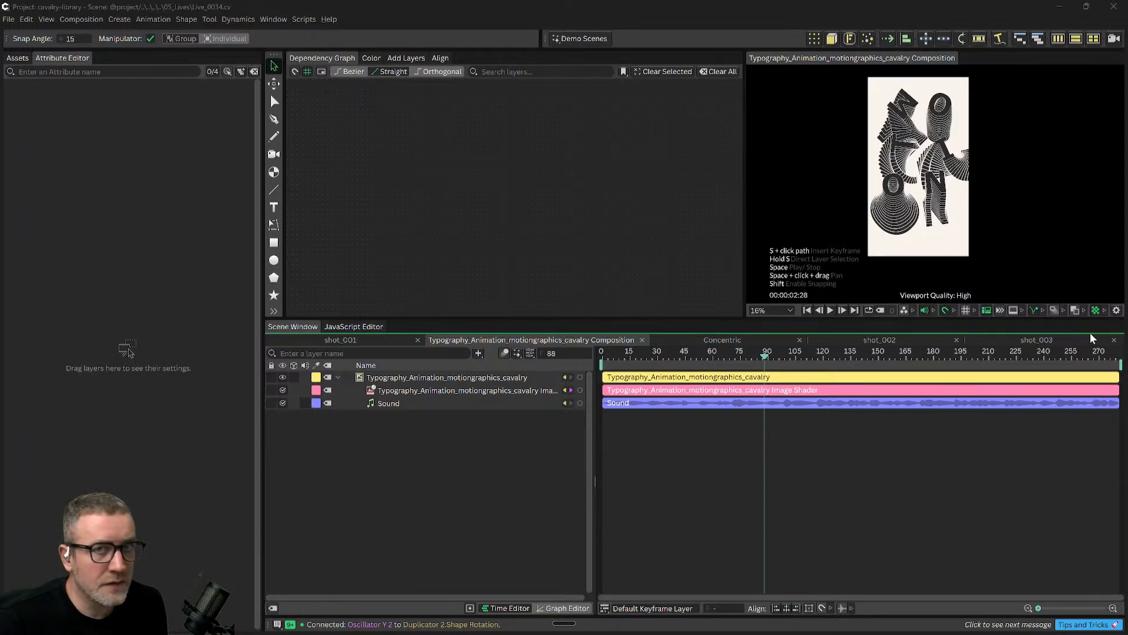
{"action": "left_click", "coordinate": [1057, 340]}
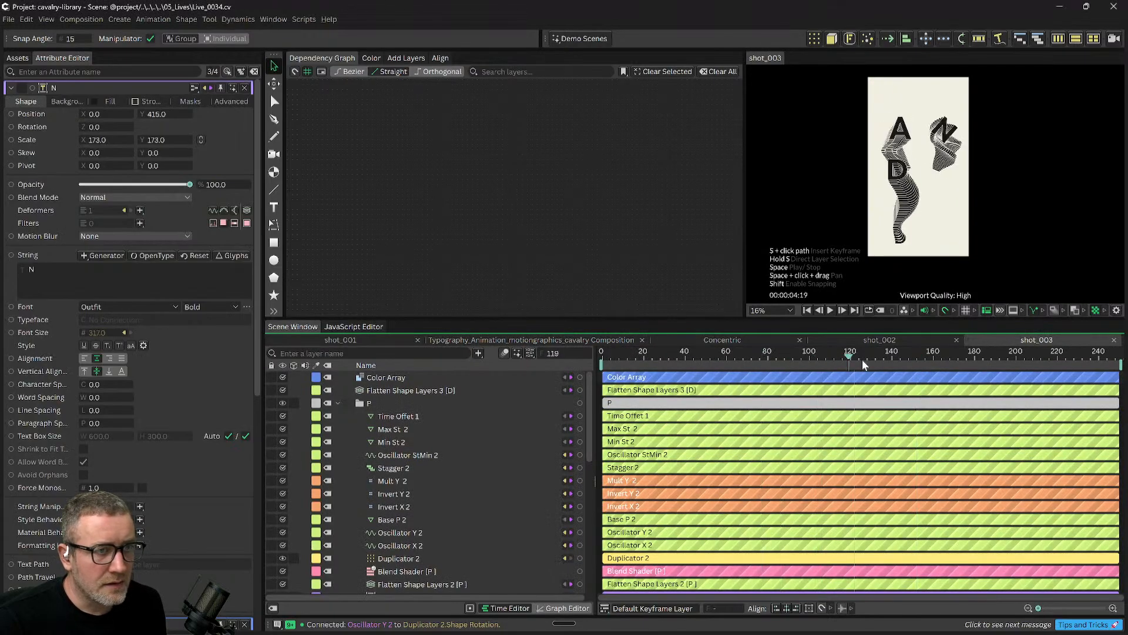
{"action": "left_click_drag", "start_coordinate": [929, 364], "coordinate": [850, 379]}
Connect Oscillator X 1 to Duplicator 1's Shape Rotation in group O.
{"action": "scroll", "coordinate": [446, 487], "scroll_direction": "down", "scroll_amount": 5}
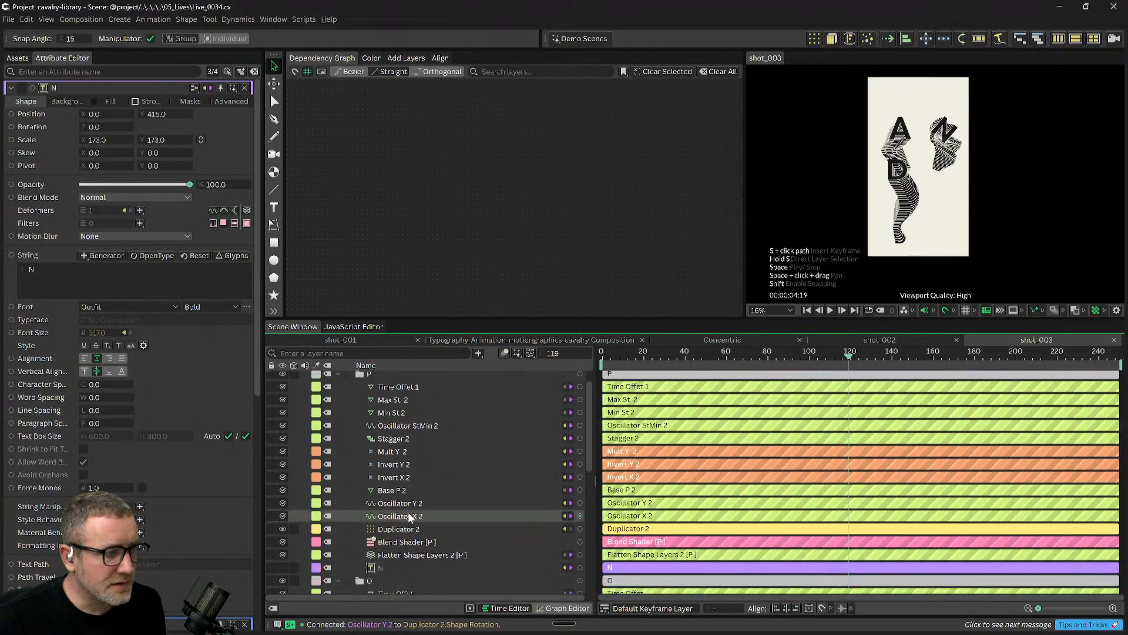
{"action": "scroll", "coordinate": [434, 525], "scroll_direction": "down", "scroll_amount": 1}
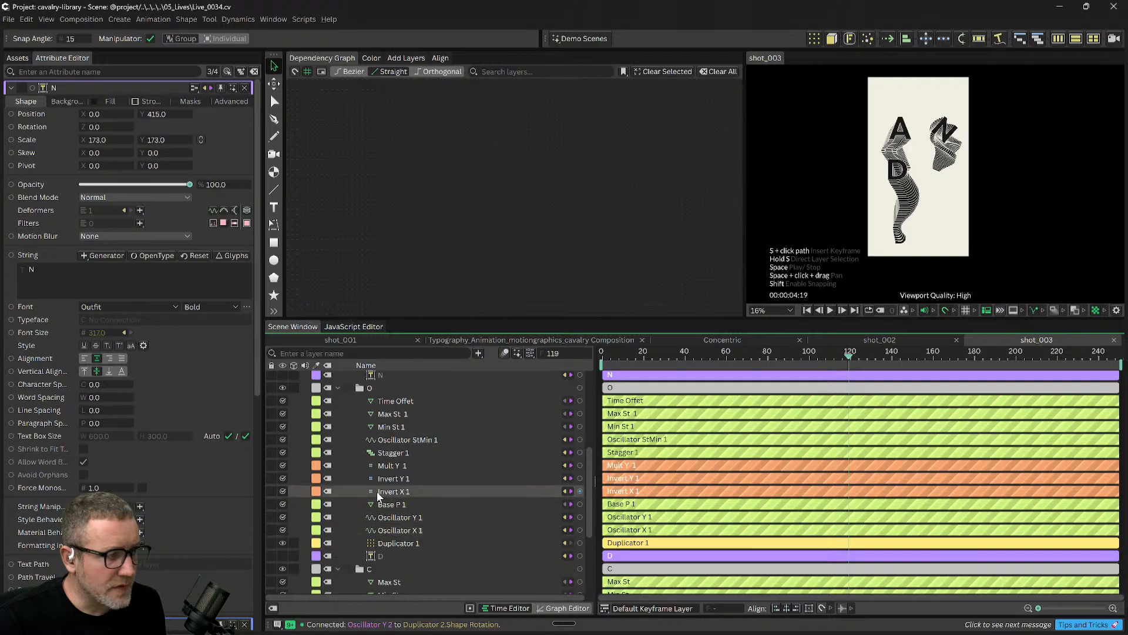
{"action": "left_click", "coordinate": [412, 534]}
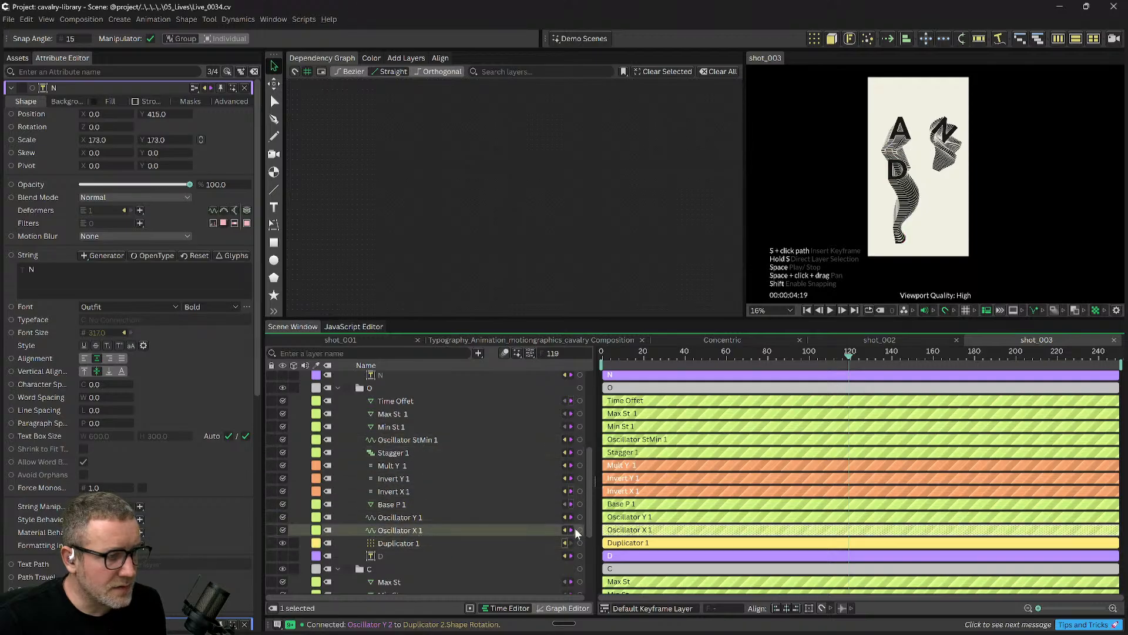
{"action": "left_click_drag", "start_coordinate": [563, 535], "coordinate": [394, 544]}
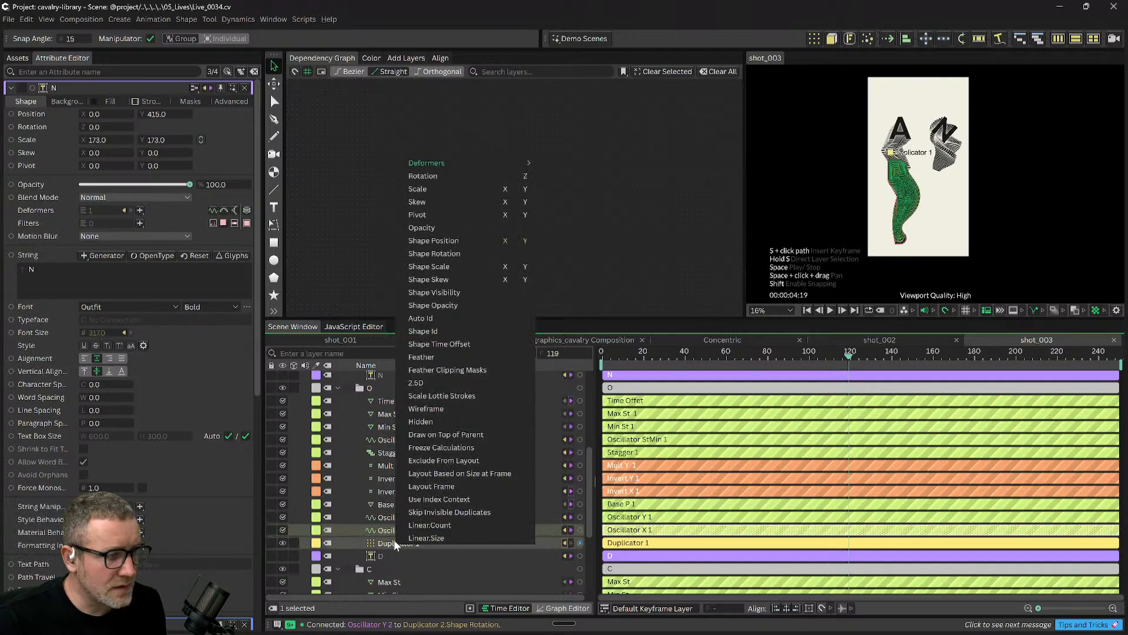
{"action": "left_click", "coordinate": [439, 254]}
Connect Oscillator Y to the Shape Rotation of the Duplicator in group C.
{"action": "scroll", "coordinate": [439, 503], "scroll_direction": "down", "scroll_amount": 5}
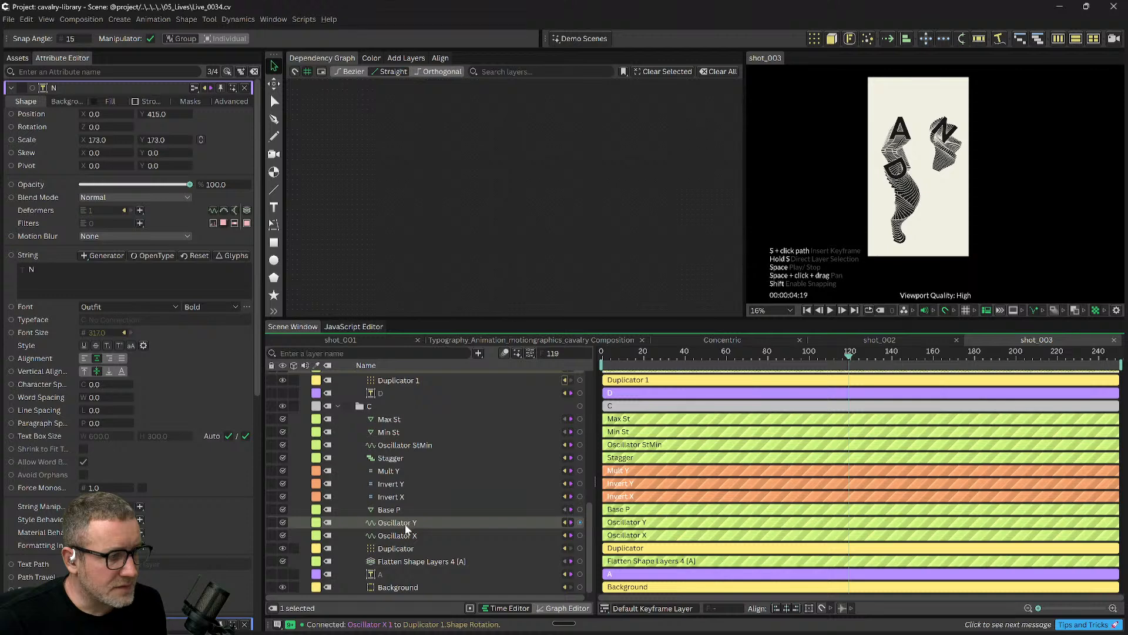
{"action": "left_click_drag", "start_coordinate": [579, 523], "coordinate": [394, 553]}
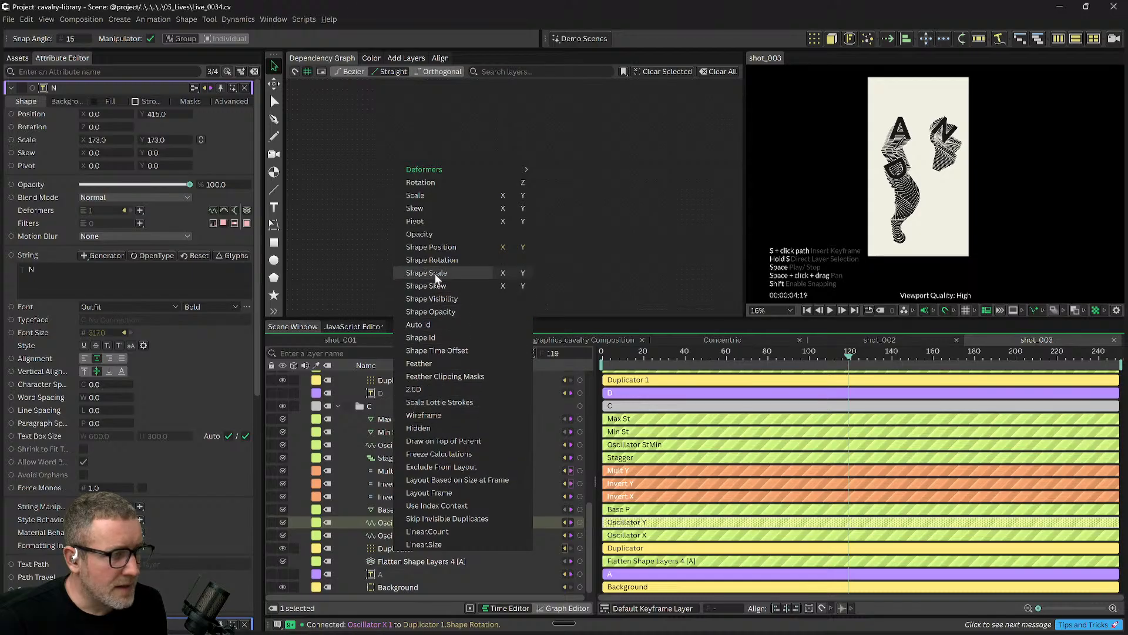
{"action": "left_click", "coordinate": [440, 259]}
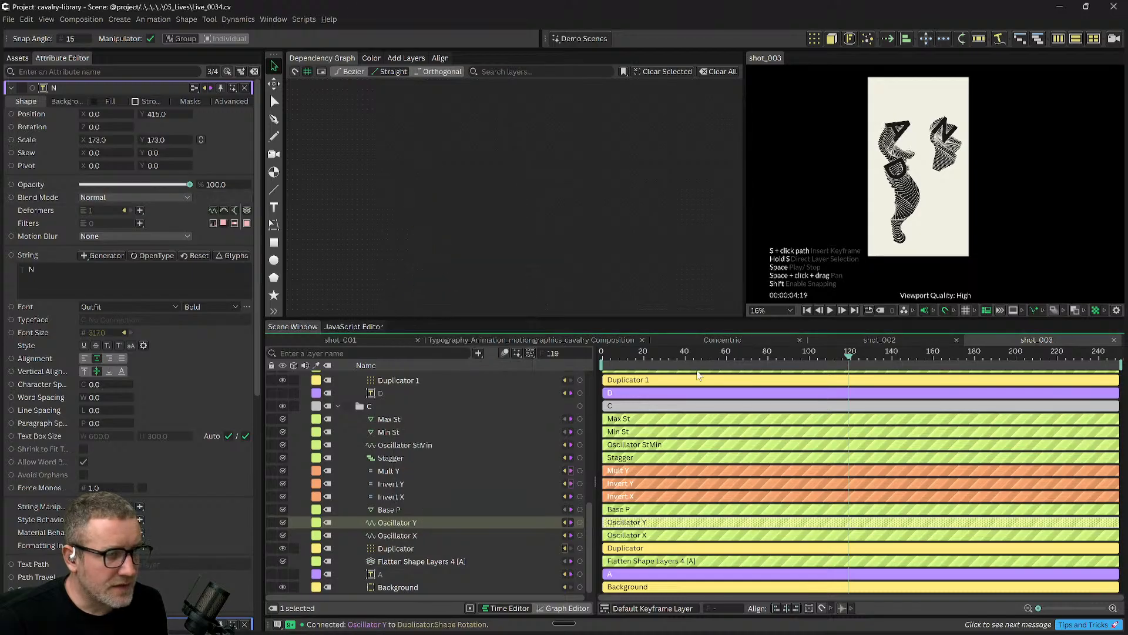
Scrub and play back shot_003 to examine the rotating, duplicated letters A, N and D.
{"action": "left_click", "coordinate": [644, 358]}
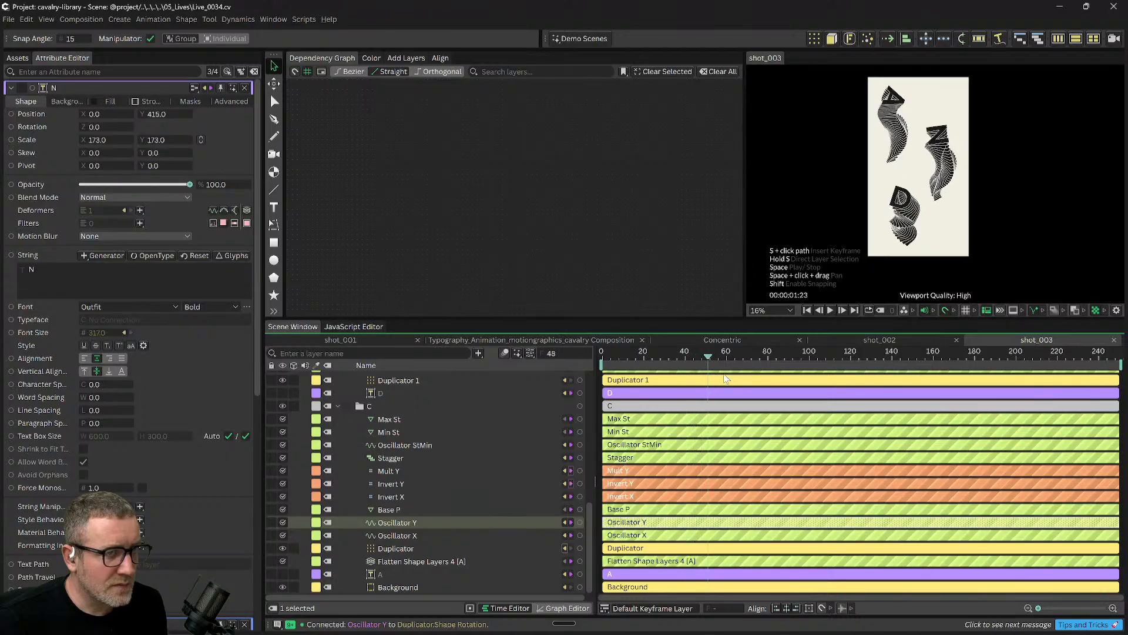
{"action": "left_click_drag", "start_coordinate": [647, 379], "coordinate": [564, 447]}
{"action": "key", "text": "space"}
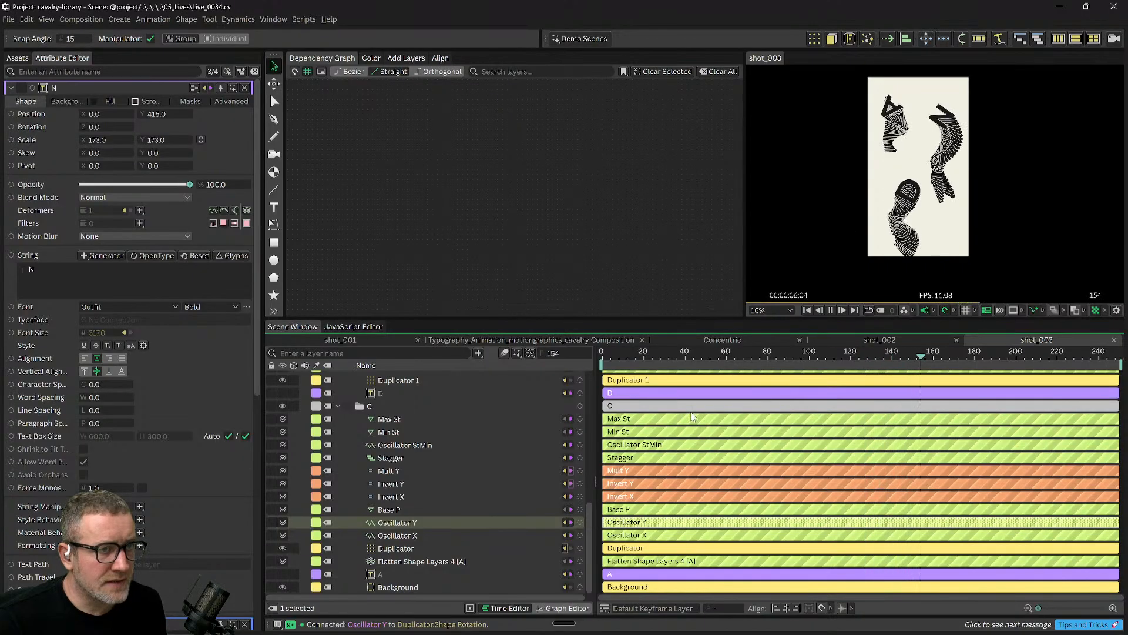
{"action": "key", "text": "space"}
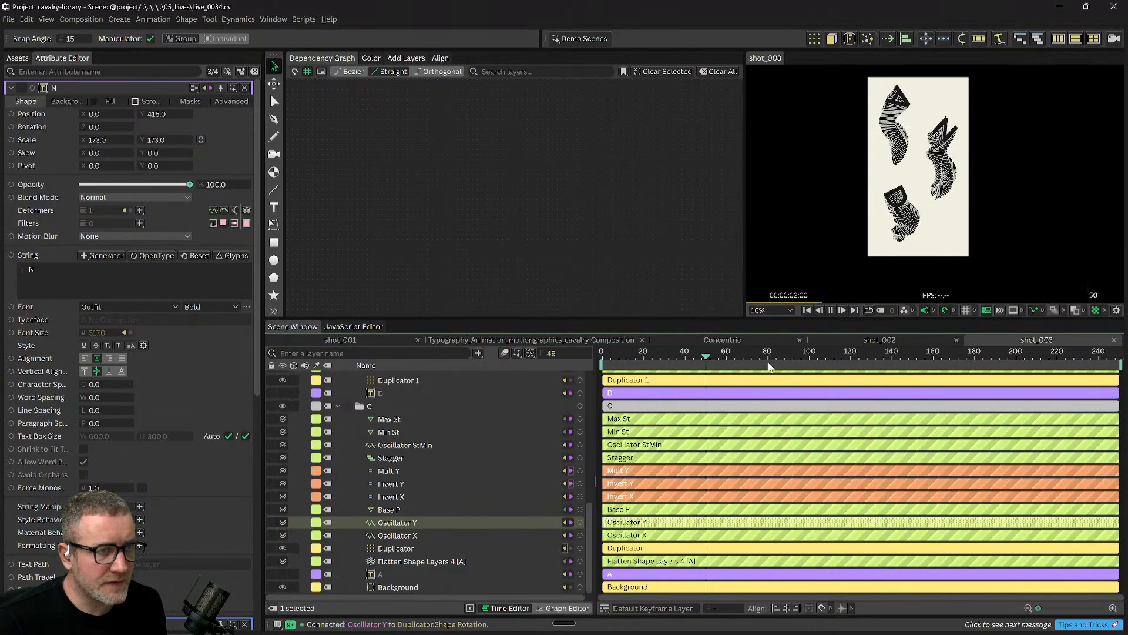
{"action": "left_click", "coordinate": [788, 351]}
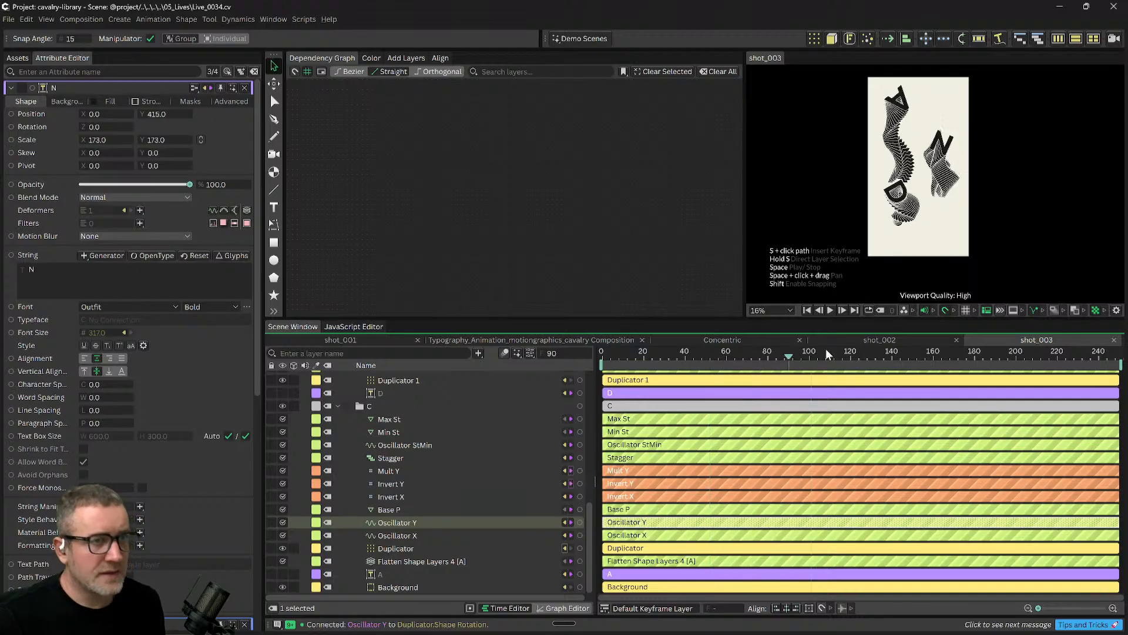
{"action": "left_click", "coordinate": [735, 352]}
{"action": "key", "text": "space"}
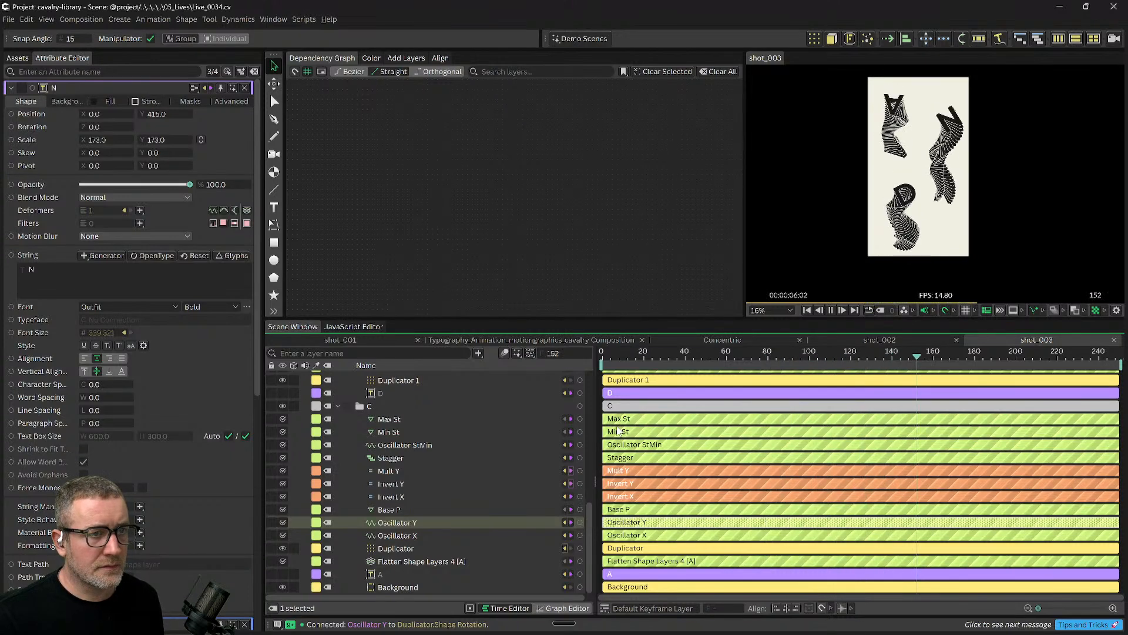
{"action": "key", "text": "space"}
Open the shot_001 composition and move to its first frame.
{"action": "scroll", "coordinate": [414, 422], "scroll_direction": "up", "scroll_amount": 20}
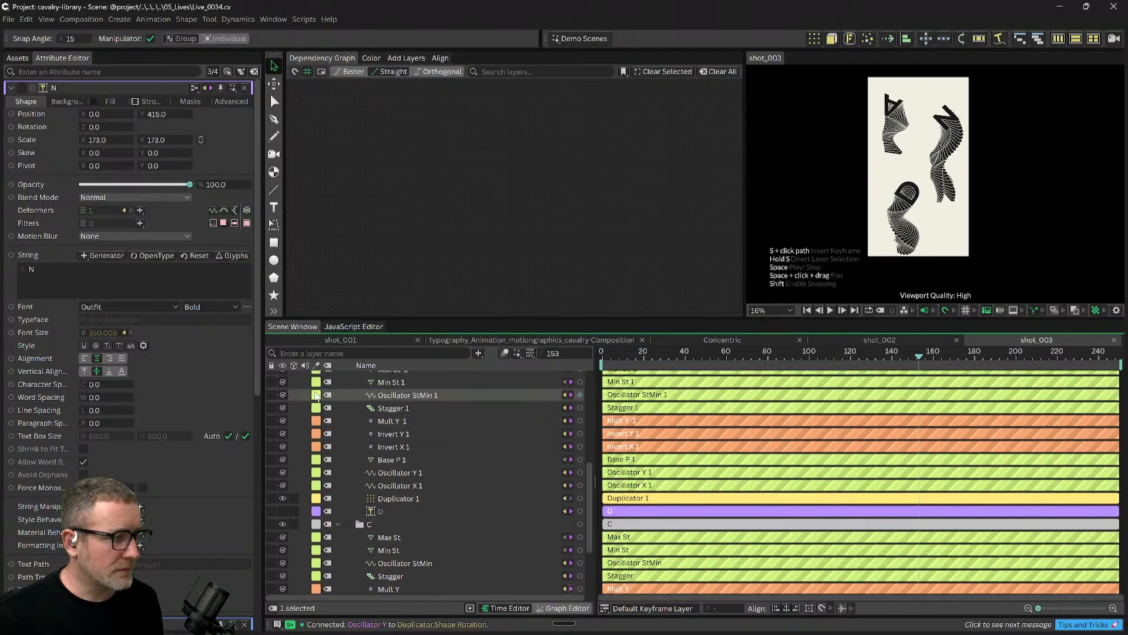
{"action": "scroll", "coordinate": [316, 390], "scroll_direction": "up", "scroll_amount": 2}
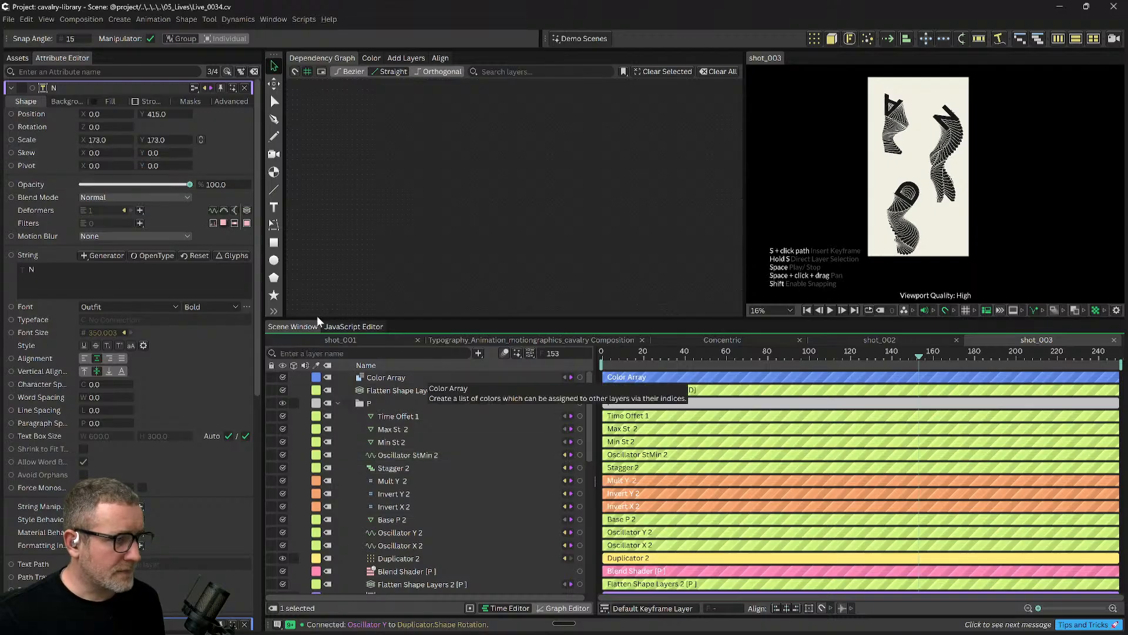
{"action": "left_click", "coordinate": [332, 341]}
{"action": "left_click_drag", "start_coordinate": [651, 359], "coordinate": [601, 367]}
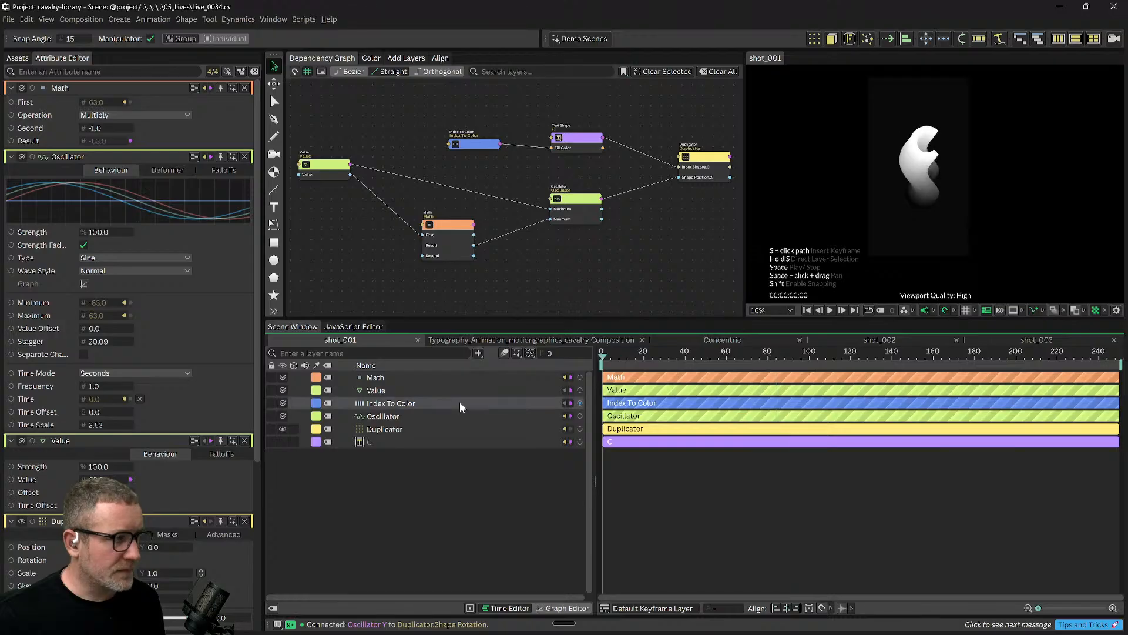
Open the shot_002 composition and scrub its timeline to frame 35.
{"action": "left_click", "coordinate": [18, 58]}
{"action": "double_click", "coordinate": [52, 137]}
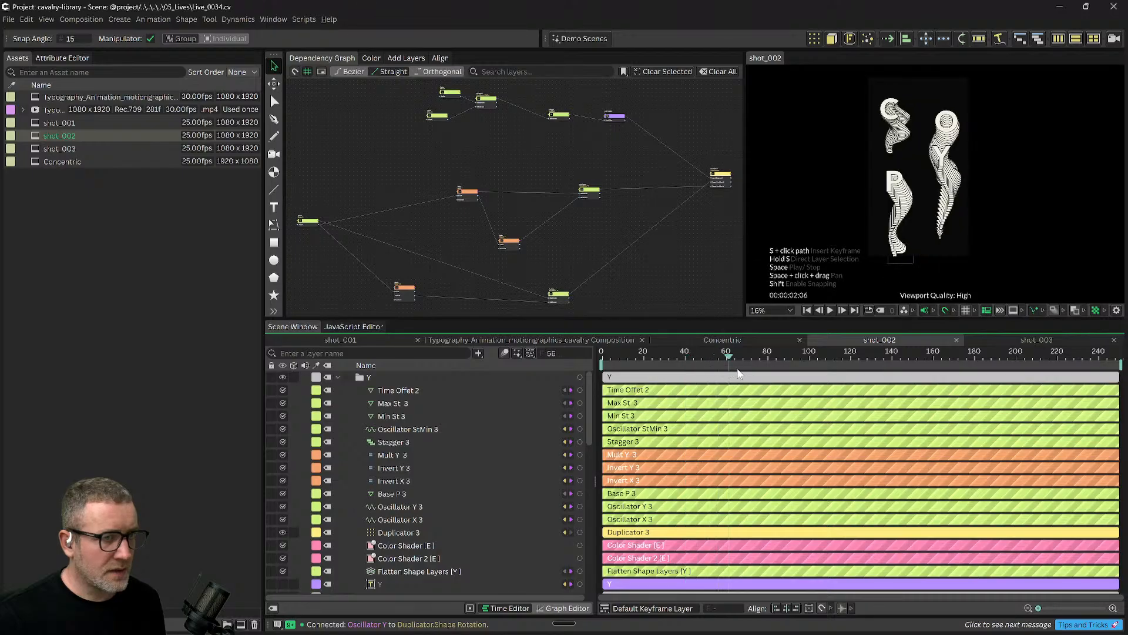
{"action": "left_click_drag", "start_coordinate": [825, 378], "coordinate": [674, 356]}
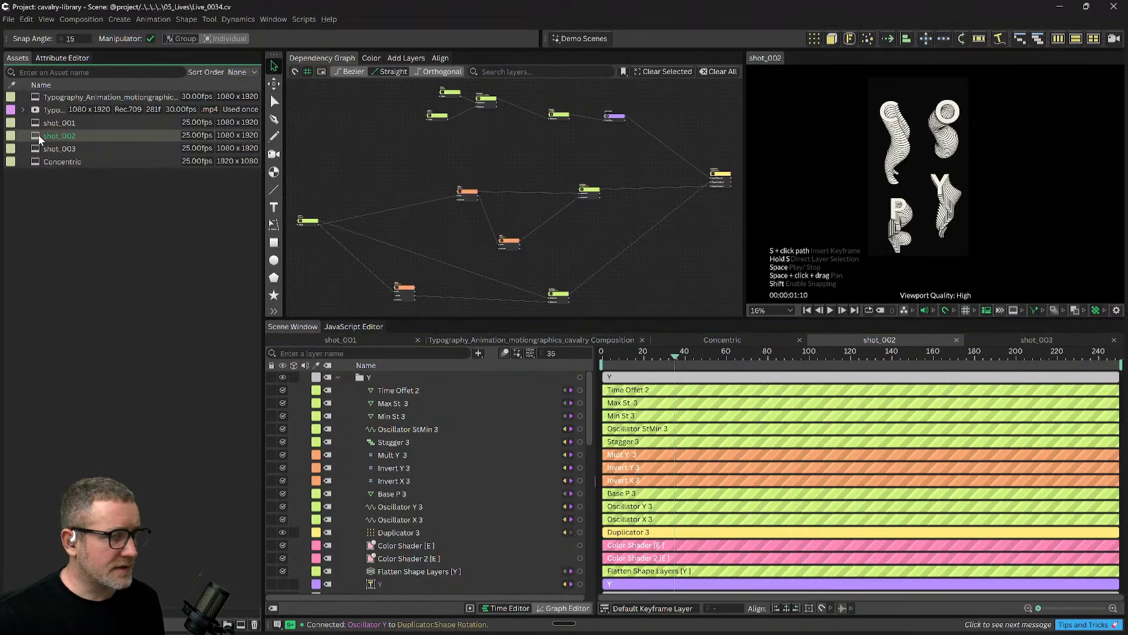
Duplicate the shot_002 composition as shot_004, place the copy below shot_003 in the assets and open it.
{"action": "mouse_move", "coordinate": [42, 138]}
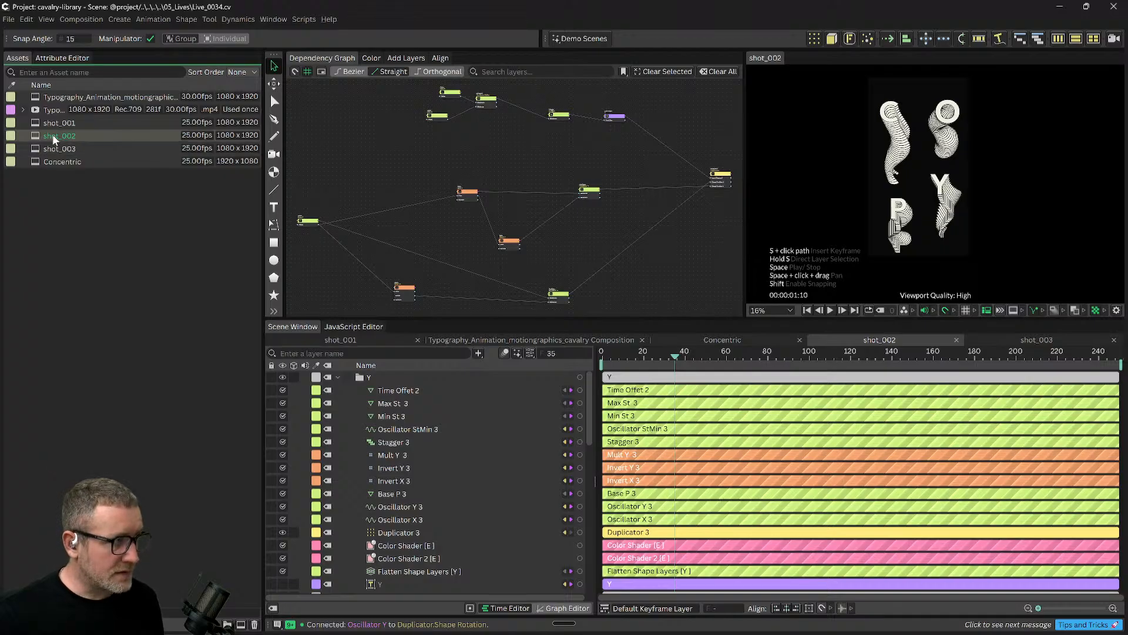
{"action": "key", "text": "ctrl+d"}
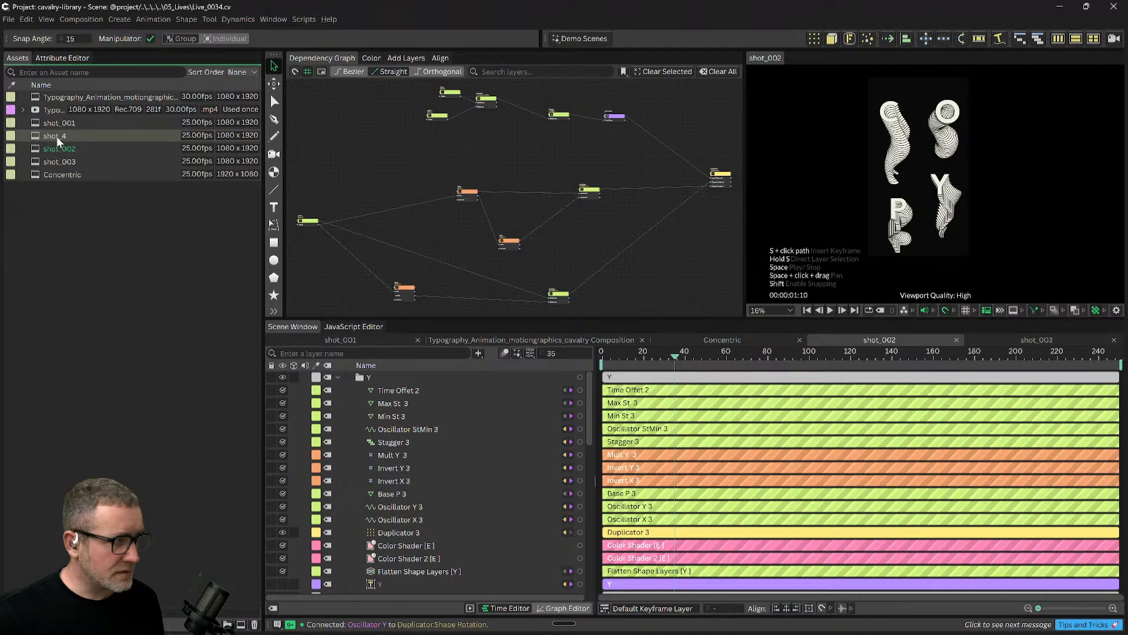
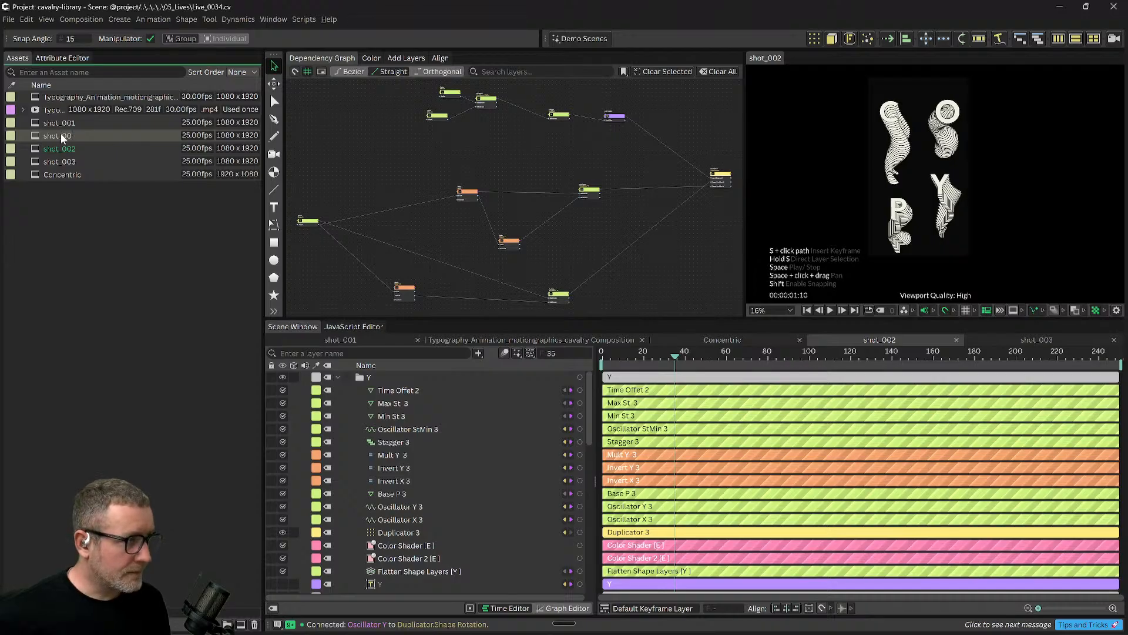
{"action": "left_click", "coordinate": [40, 230]}
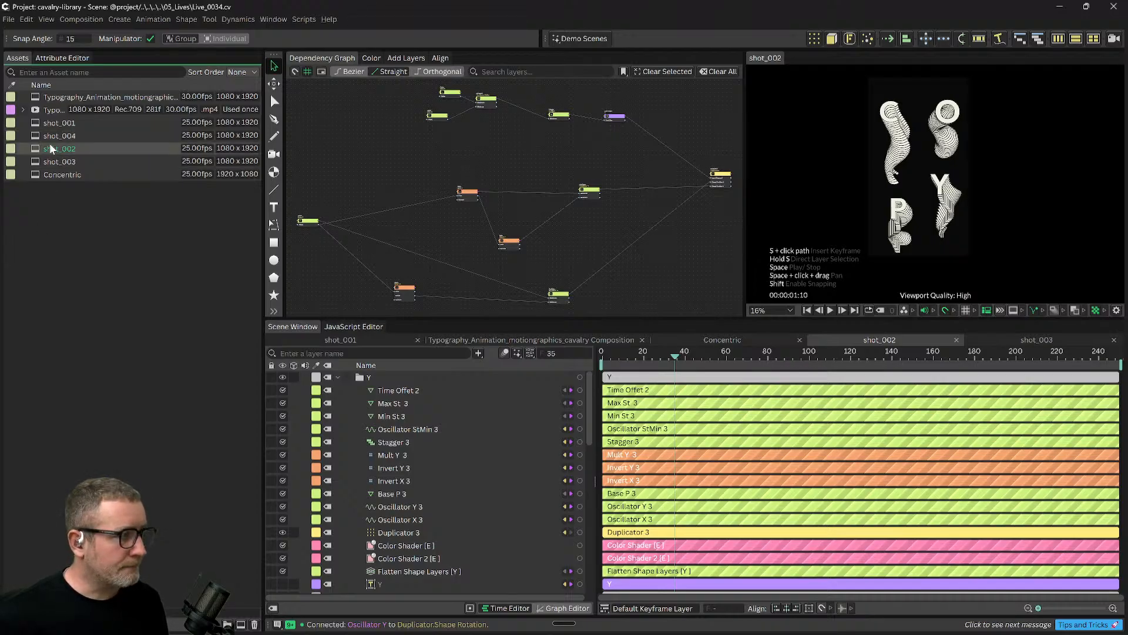
{"action": "double_click", "coordinate": [51, 137]}
{"action": "left_click_drag", "start_coordinate": [51, 139], "coordinate": [63, 169]}
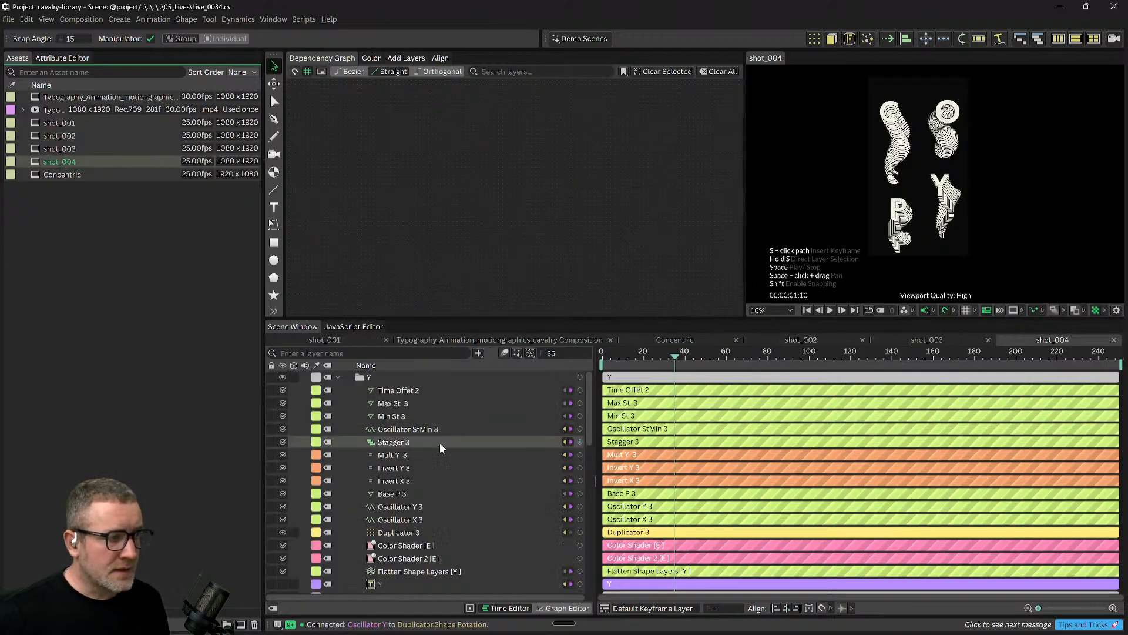
Collapse the O group and examine the layers inside the Y and P letter groups of shot_004.
{"action": "left_click", "coordinate": [386, 375]}
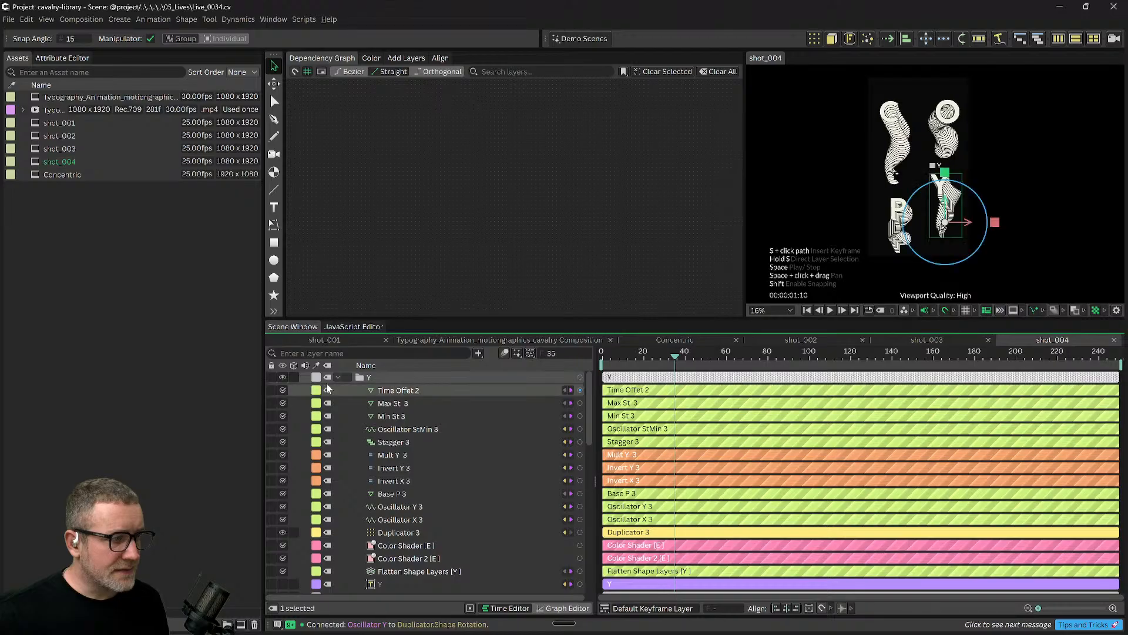
{"action": "left_click", "coordinate": [338, 377]}
{"action": "left_click", "coordinate": [338, 390]}
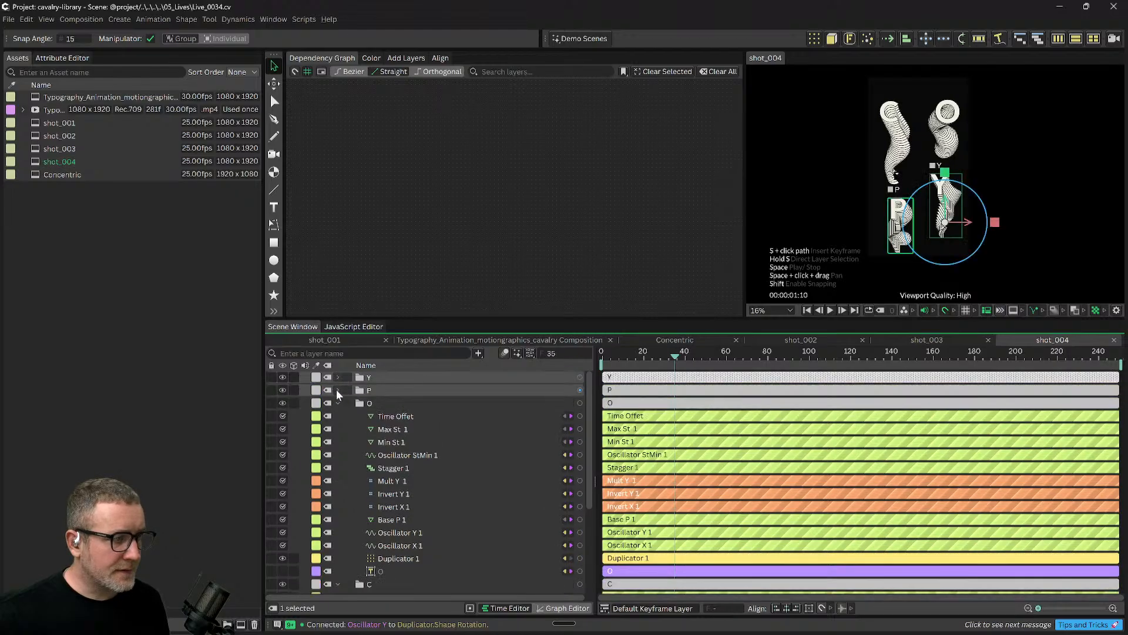
{"action": "left_click", "coordinate": [338, 403]}
{"action": "left_click", "coordinate": [338, 390]}
{"action": "left_click", "coordinate": [338, 377]}
{"action": "scroll", "coordinate": [431, 499], "scroll_direction": "down", "scroll_amount": 2}
{"action": "scroll", "coordinate": [431, 505], "scroll_direction": "down", "scroll_amount": 1}
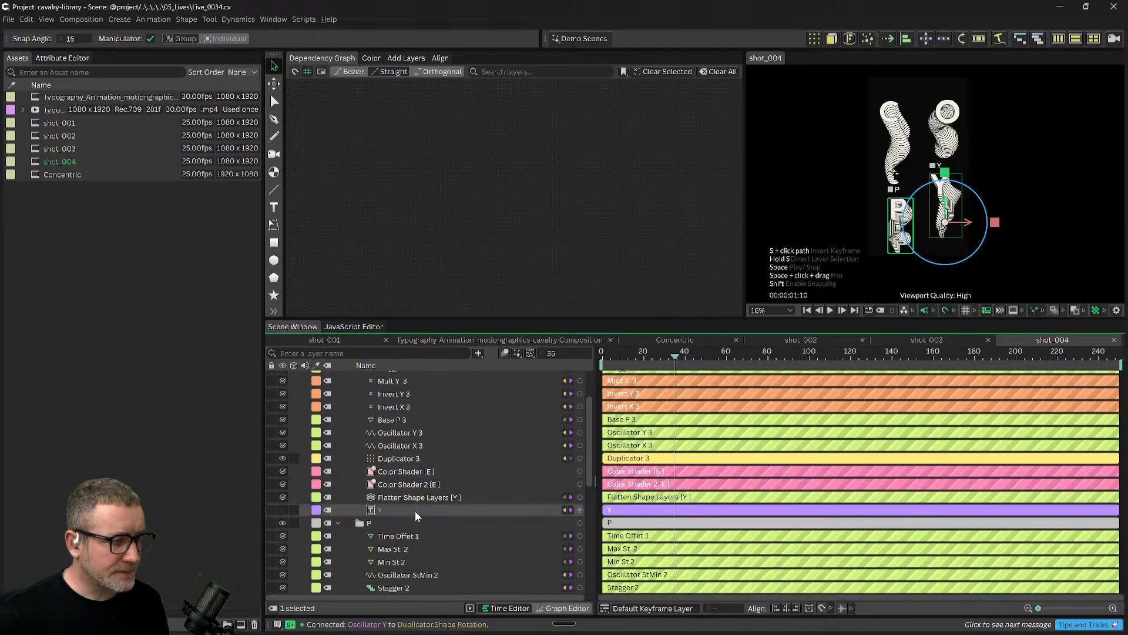
{"action": "scroll", "coordinate": [400, 505], "scroll_direction": "down", "scroll_amount": 1}
{"action": "left_click", "coordinate": [384, 496]}
{"action": "scroll", "coordinate": [398, 496], "scroll_direction": "up", "scroll_amount": 4}
Duplicate the Y letter group and place the copy near the bottom of the frame as a fifth letter.
{"action": "left_click", "coordinate": [363, 379]}
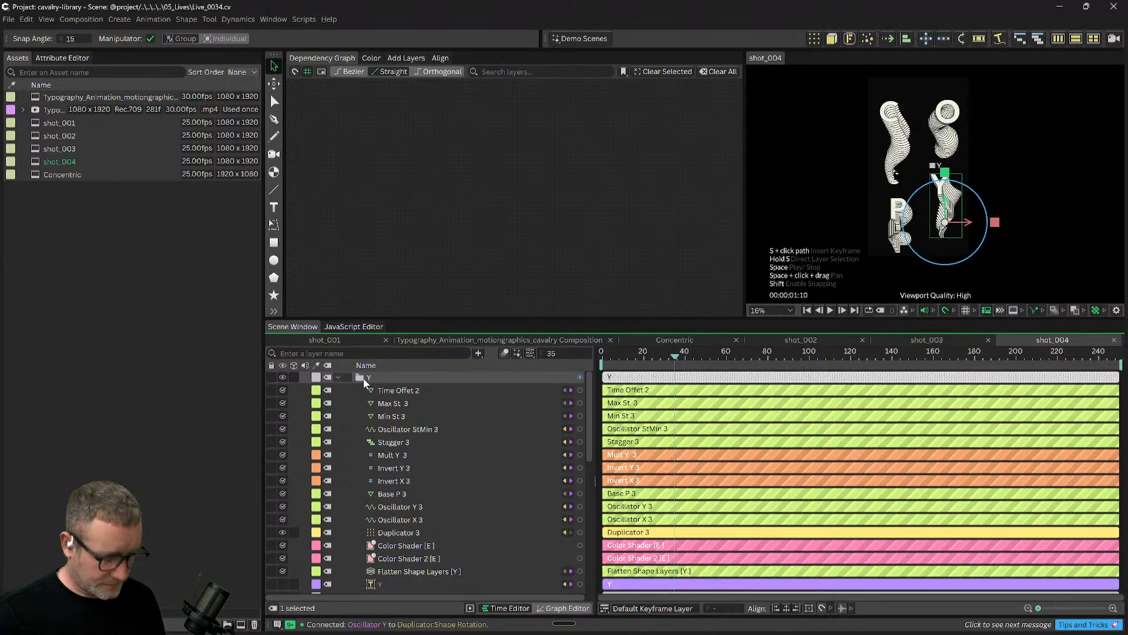
{"action": "key", "text": "ctrl+d"}
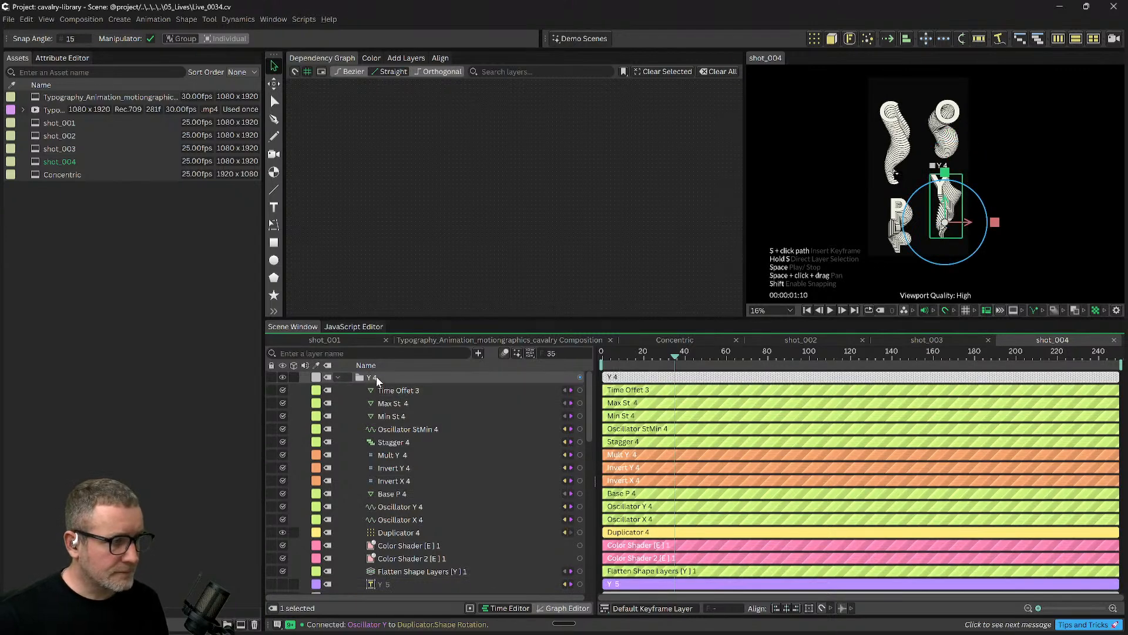
{"action": "scroll", "coordinate": [432, 552], "scroll_direction": "down", "scroll_amount": 2}
{"action": "mouse_move", "coordinate": [944, 230]}
{"action": "left_mouse_down"}
{"action": "mouse_move", "coordinate": [925, 246]}
{"action": "mouse_move", "coordinate": [904, 195]}
{"action": "mouse_move", "coordinate": [944, 191]}
{"action": "mouse_move", "coordinate": [905, 123]}
{"action": "left_mouse_up"}
Rearrange the C, O, P and both Y letters in the viewport into a staggered five-letter layout across the portrait frame.
{"action": "left_click", "coordinate": [897, 226]}
{"action": "left_click", "coordinate": [949, 206]}
{"action": "left_click", "coordinate": [902, 150]}
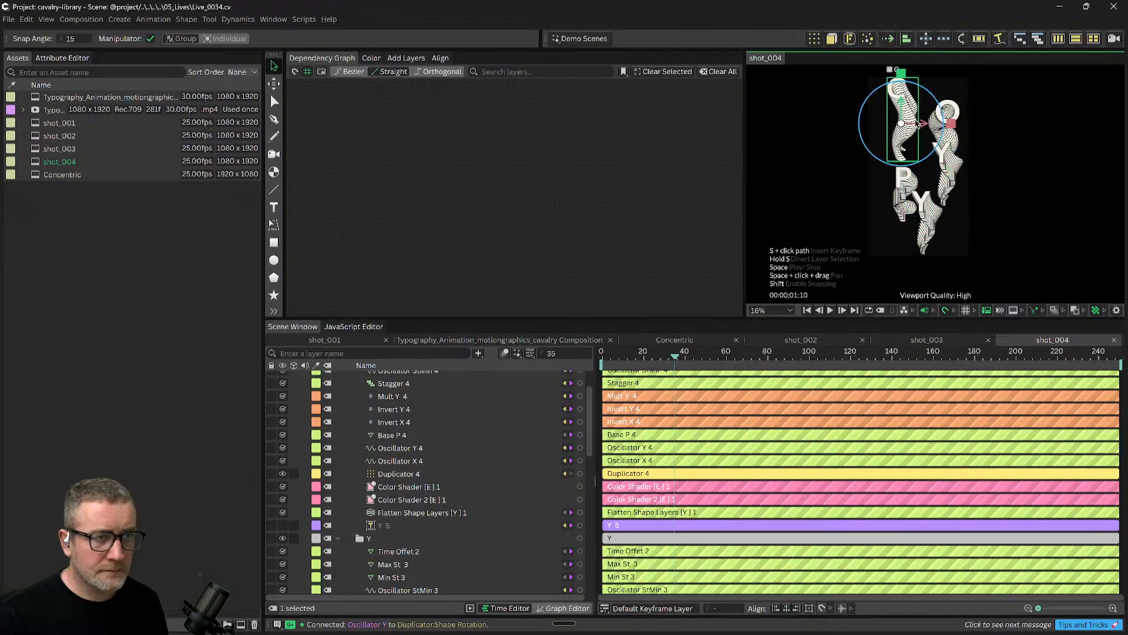
{"action": "left_click", "coordinate": [942, 146]}
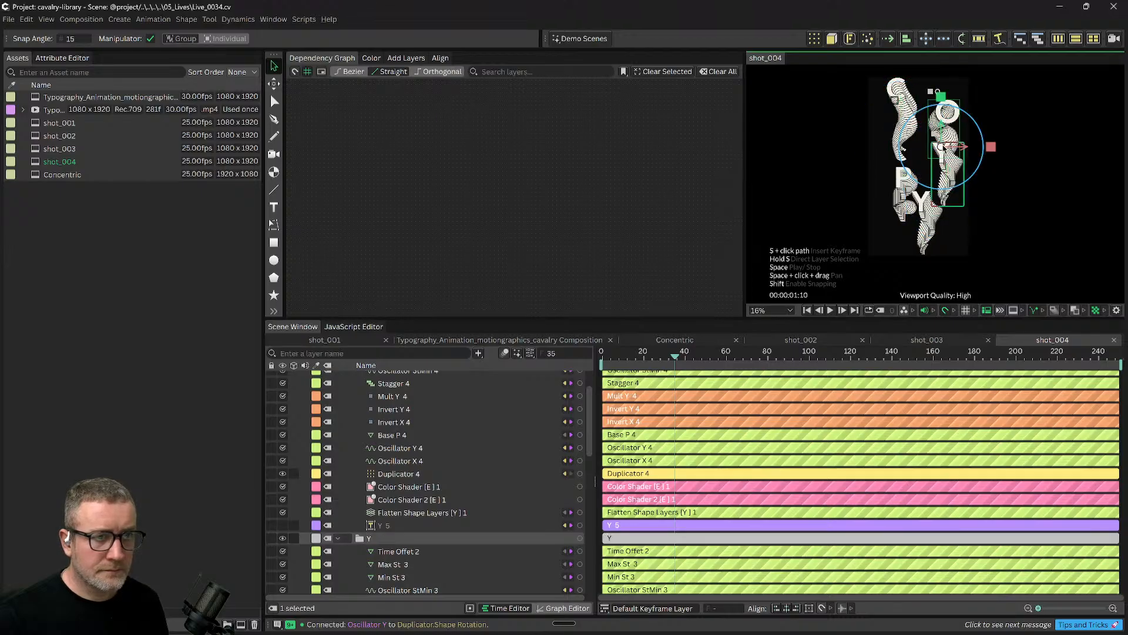
{"action": "left_click", "coordinate": [900, 197]}
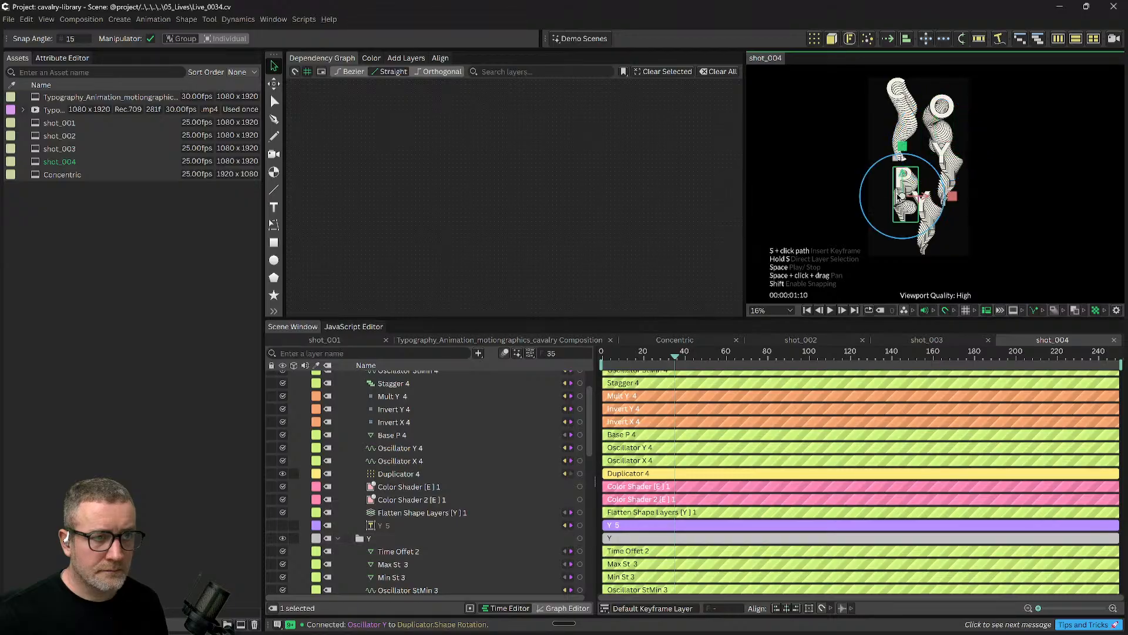
{"action": "left_click_drag", "start_coordinate": [890, 185], "coordinate": [884, 186]}
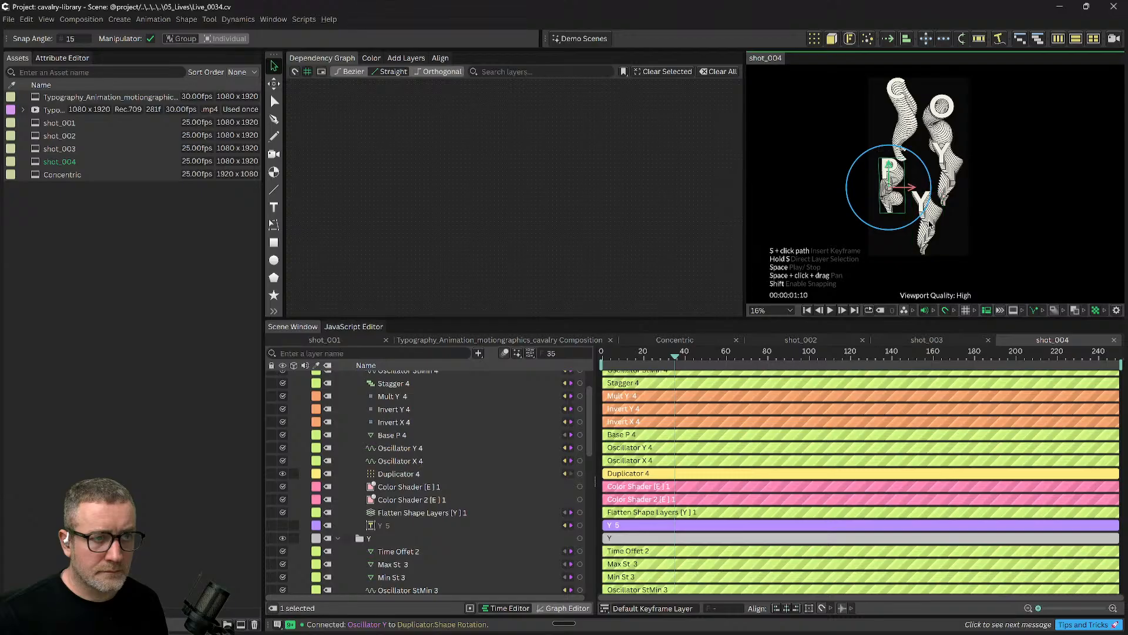
{"action": "left_click_drag", "start_coordinate": [924, 219], "coordinate": [922, 211]}
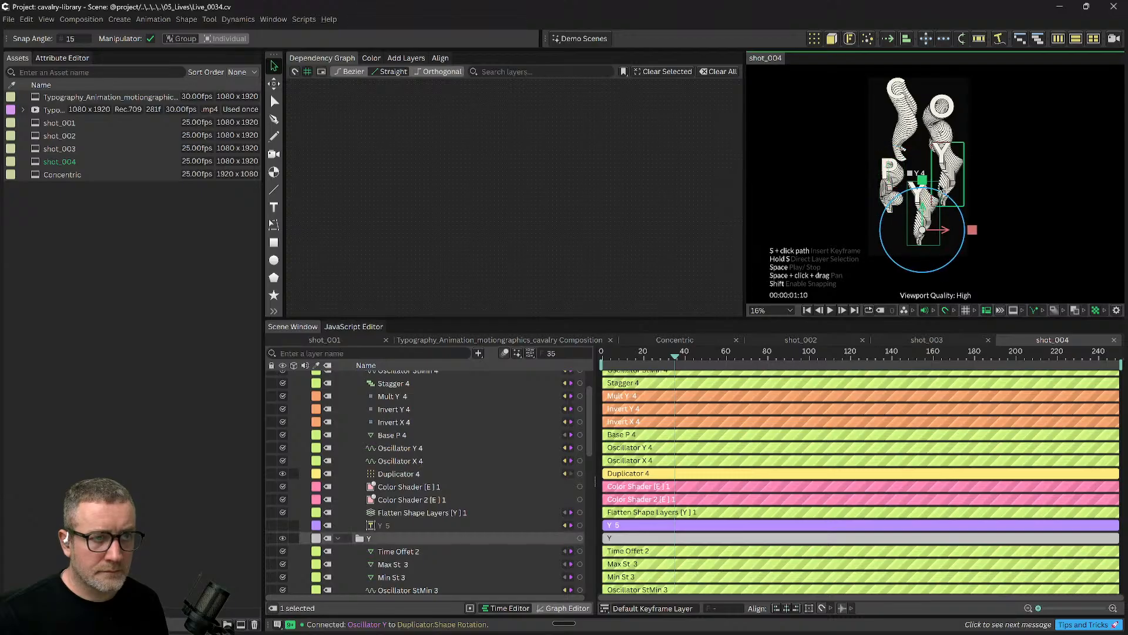
{"action": "left_click", "coordinate": [944, 174]}
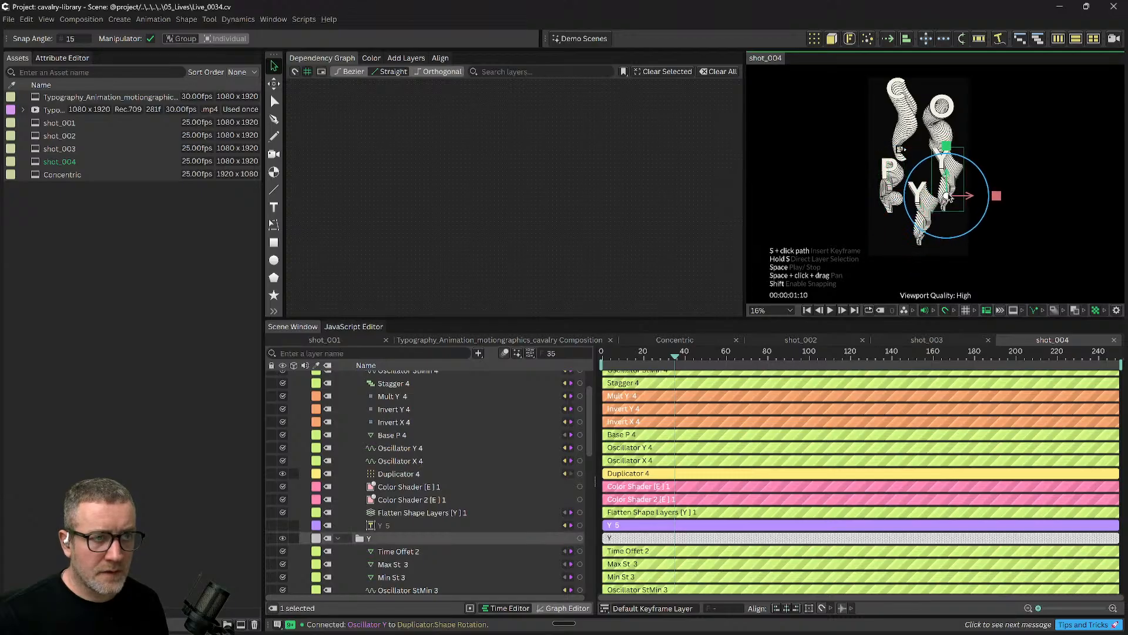
{"action": "left_click", "coordinate": [941, 117]}
{"action": "left_click_drag", "start_coordinate": [940, 135], "coordinate": [937, 144]}
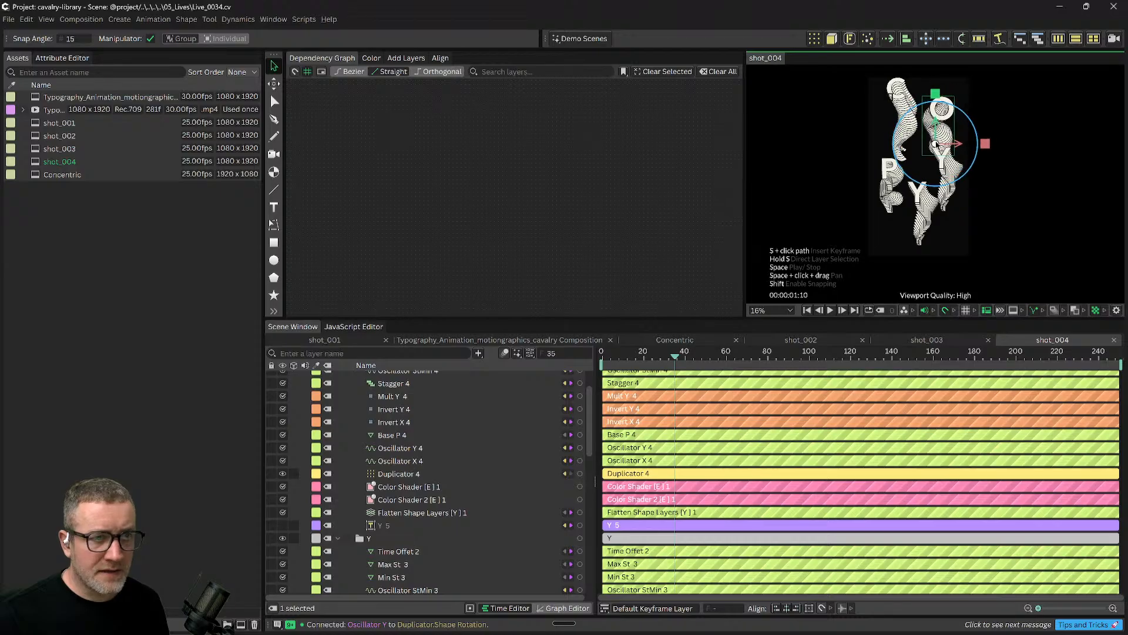
At frame 136, reposition the C, P, Y and O letters to even out the spacing between their trails.
{"action": "left_click_drag", "start_coordinate": [696, 356], "coordinate": [884, 357]}
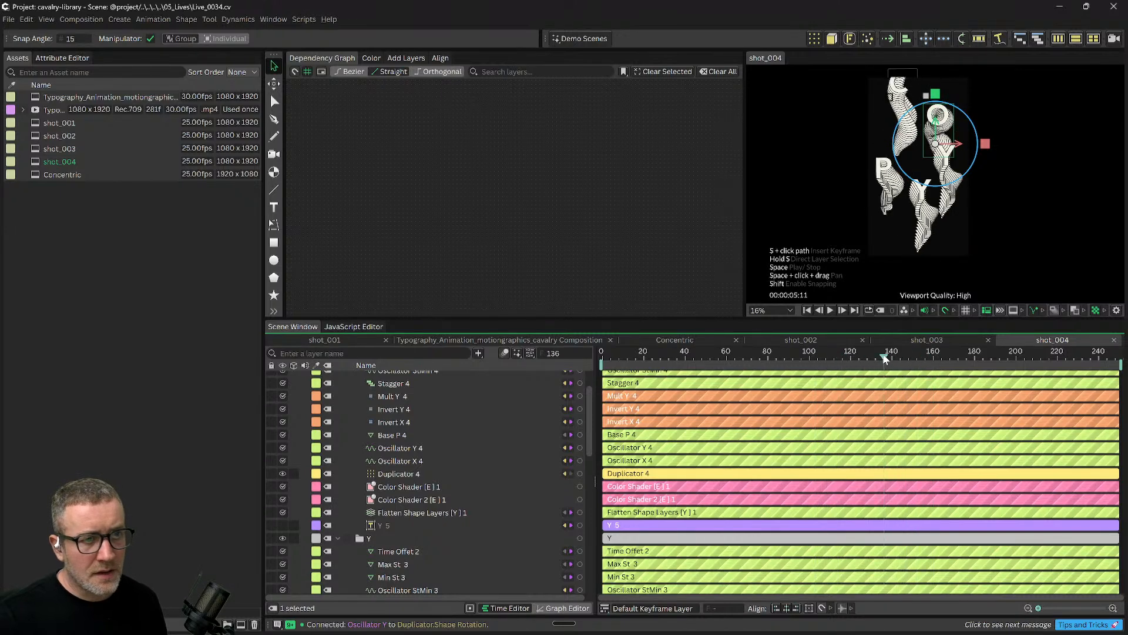
{"action": "scroll", "coordinate": [1002, 267], "scroll_direction": "down", "scroll_amount": 1}
{"action": "left_click_drag", "start_coordinate": [921, 136], "coordinate": [923, 178]}
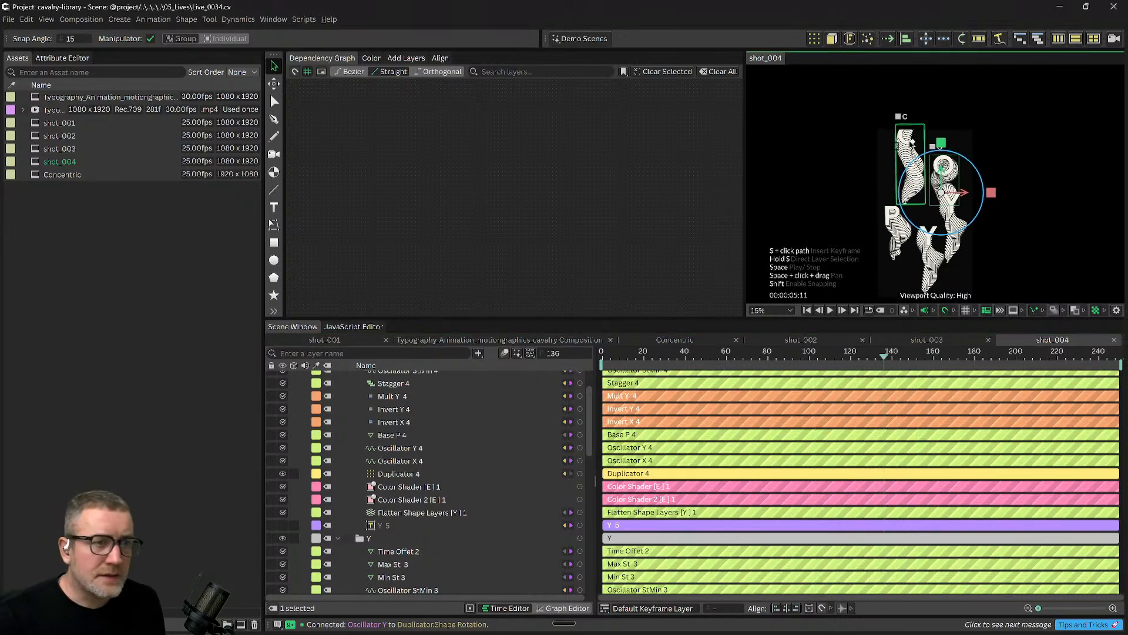
{"action": "left_click", "coordinate": [918, 170]}
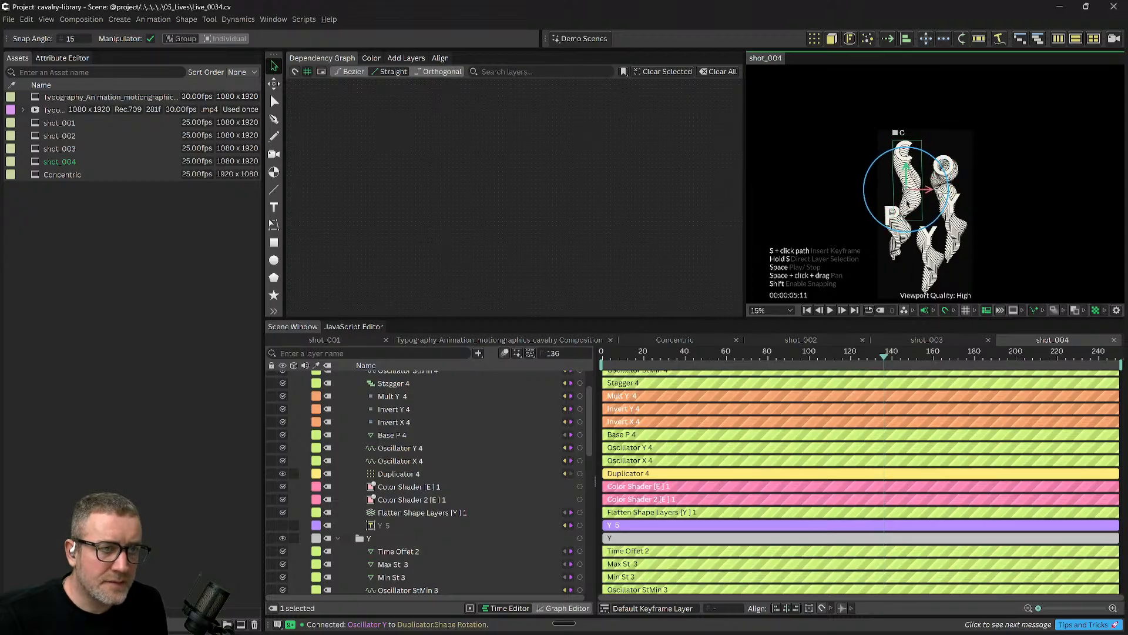
{"action": "scroll", "coordinate": [969, 220], "scroll_direction": "down", "scroll_amount": 1}
{"action": "left_click_drag", "start_coordinate": [1009, 216], "coordinate": [988, 171]}
{"action": "left_click_drag", "start_coordinate": [909, 239], "coordinate": [907, 256]}
{"action": "left_click", "coordinate": [880, 204]}
{"action": "left_click", "coordinate": [934, 195]}
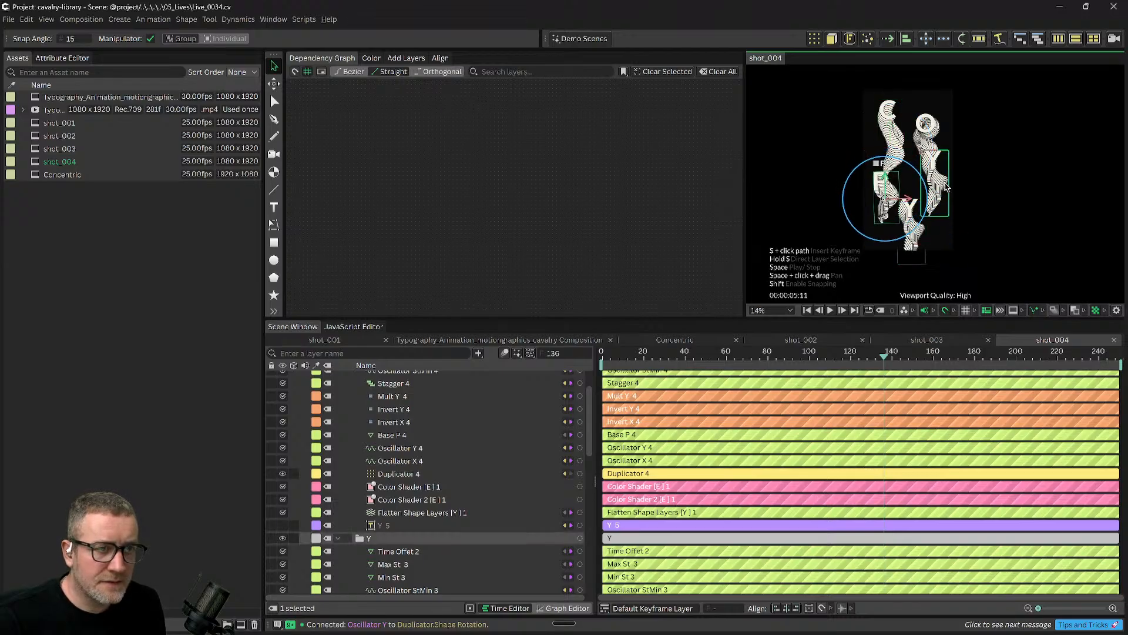
{"action": "left_click_drag", "start_coordinate": [934, 195], "coordinate": [935, 204]}
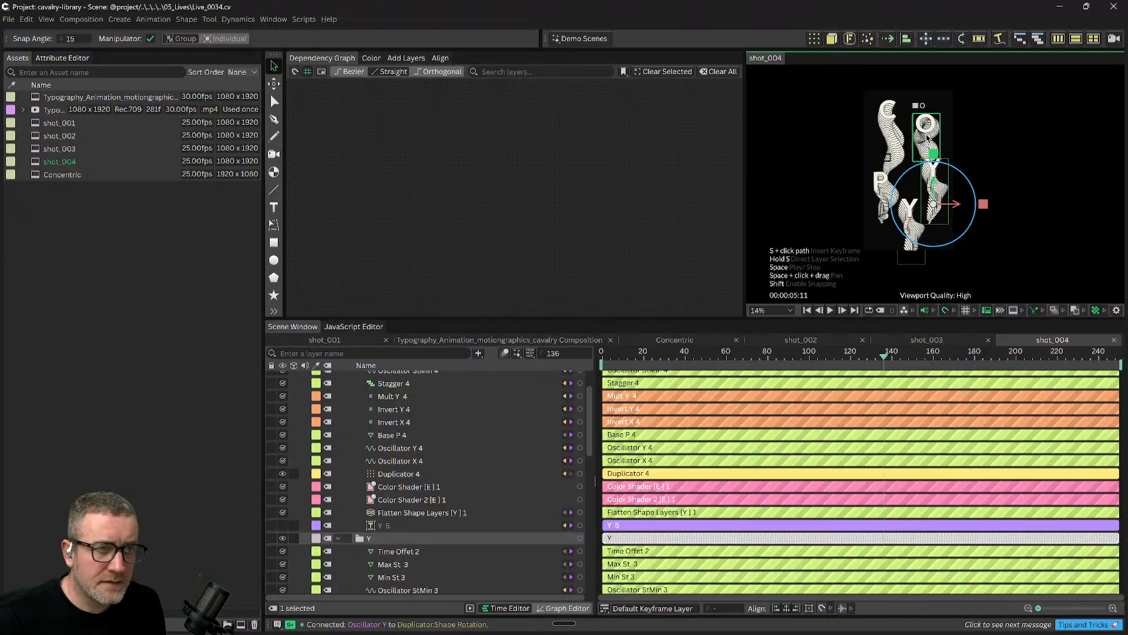
{"action": "left_click", "coordinate": [927, 139]}
{"action": "left_click_drag", "start_coordinate": [925, 150], "coordinate": [918, 152]}
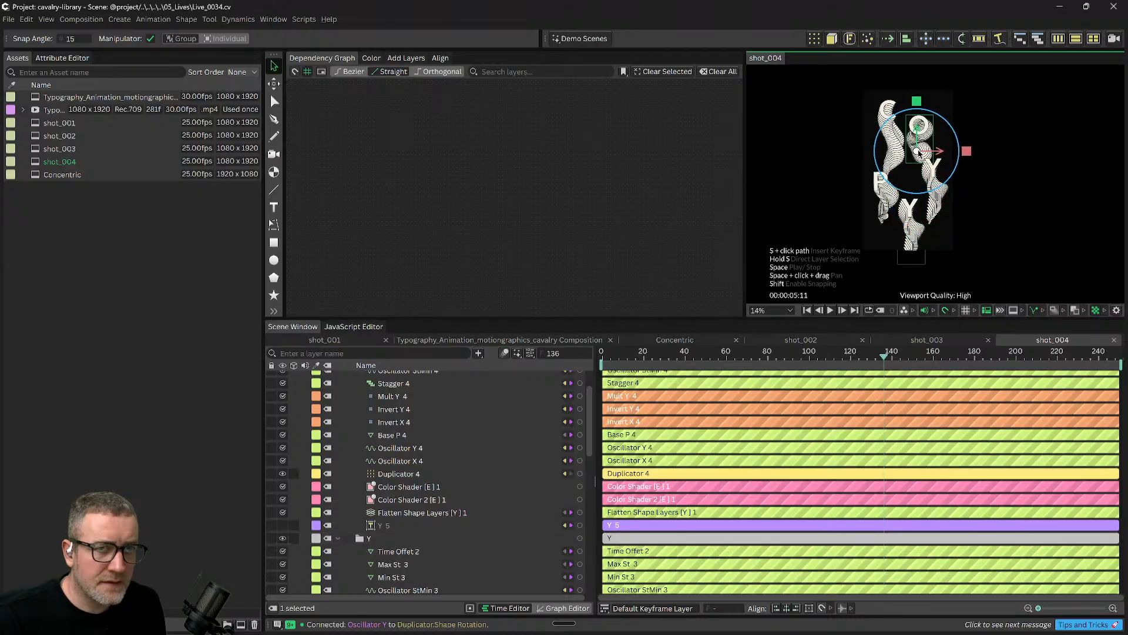
Change the text layer in group C to the letter L and add a Flatten Shape Layers deformer to it.
{"action": "left_click_drag", "start_coordinate": [772, 367], "coordinate": [602, 398]}
{"action": "scroll", "coordinate": [376, 459], "scroll_direction": "down", "scroll_amount": 5}
{"action": "scroll", "coordinate": [411, 520], "scroll_direction": "down", "scroll_amount": 6}
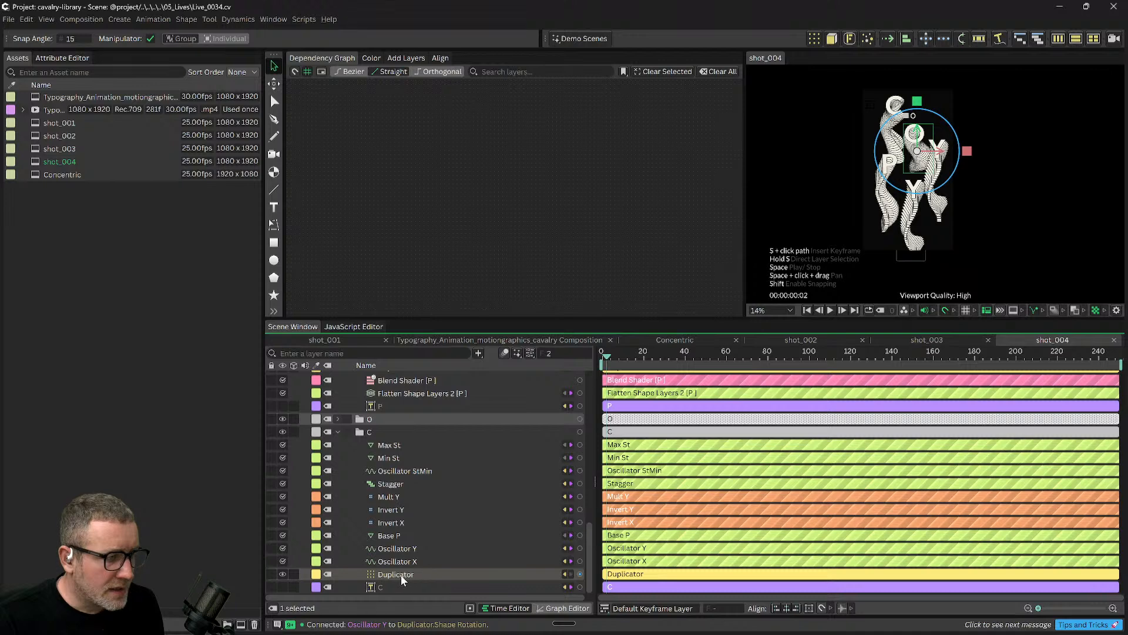
{"action": "left_click", "coordinate": [392, 585]}
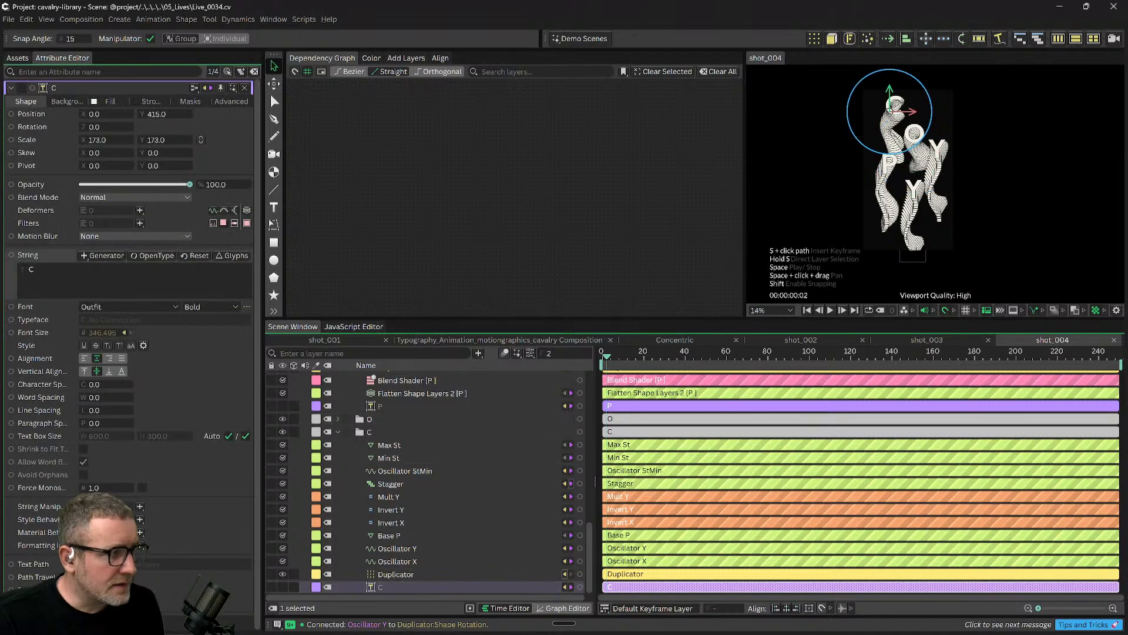
{"action": "double_click", "coordinate": [31, 269]}
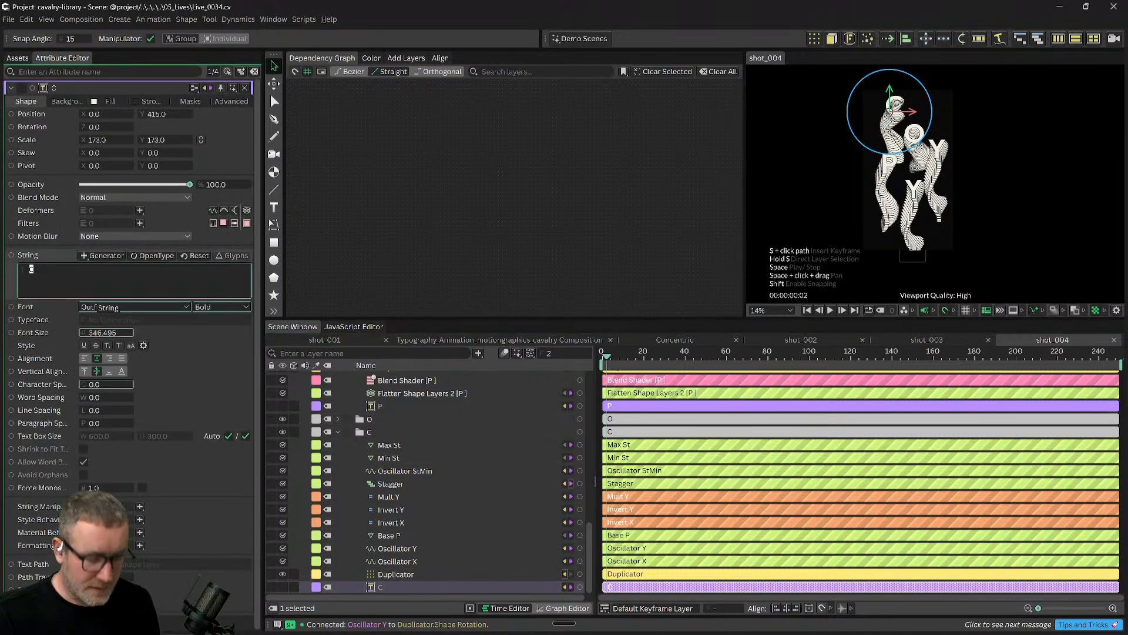
{"action": "type", "text": "L"}
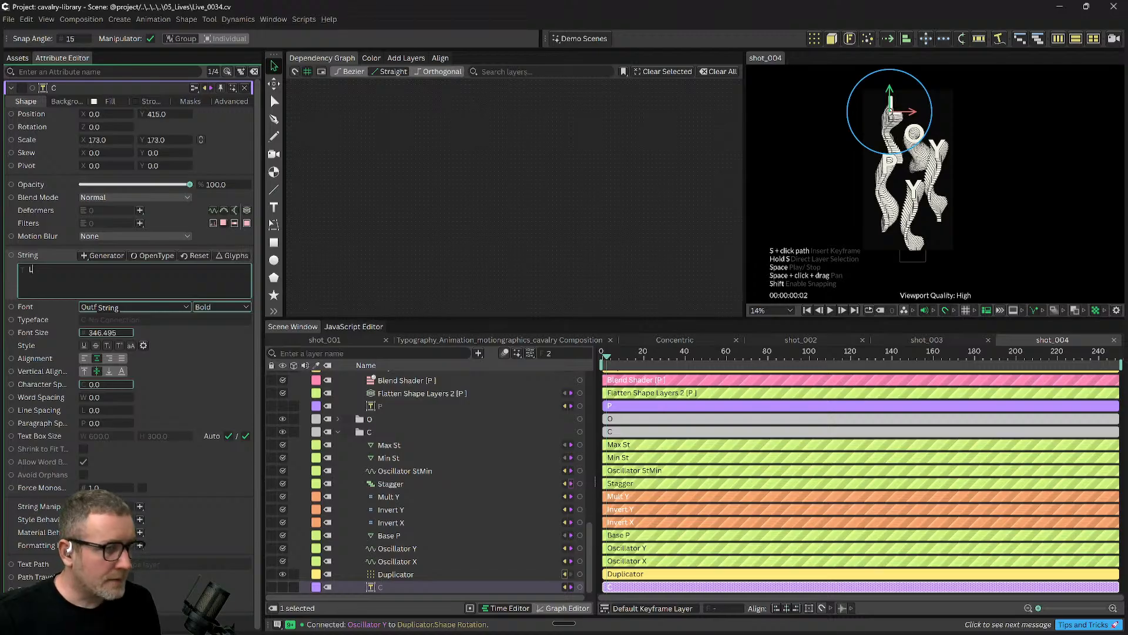
{"action": "left_click", "coordinate": [452, 184]}
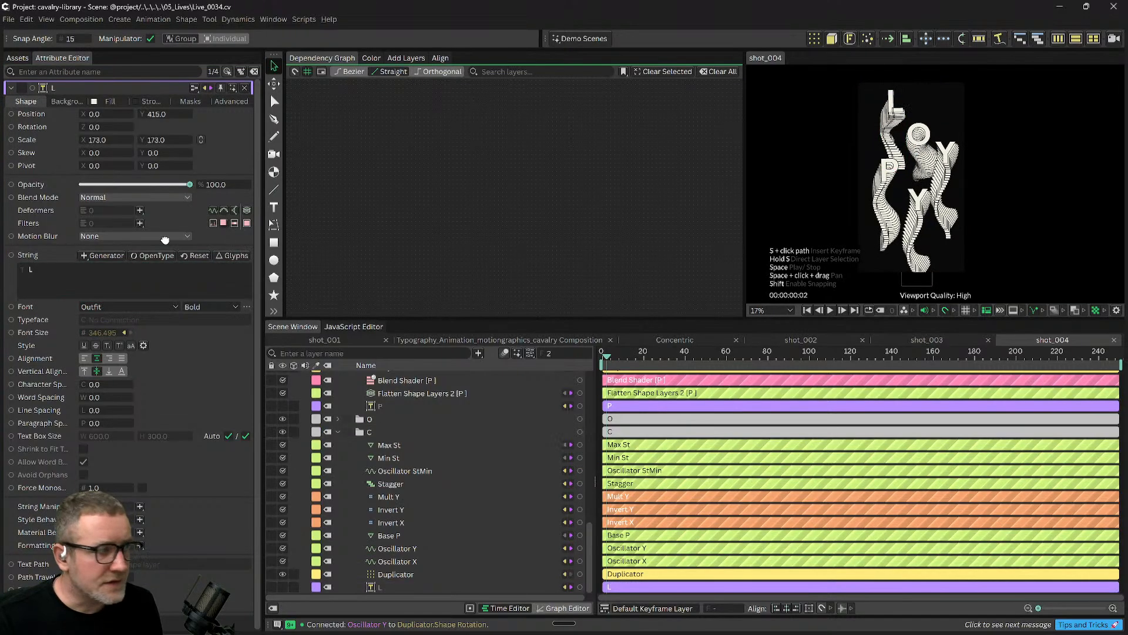
{"action": "left_click", "coordinate": [140, 210]}
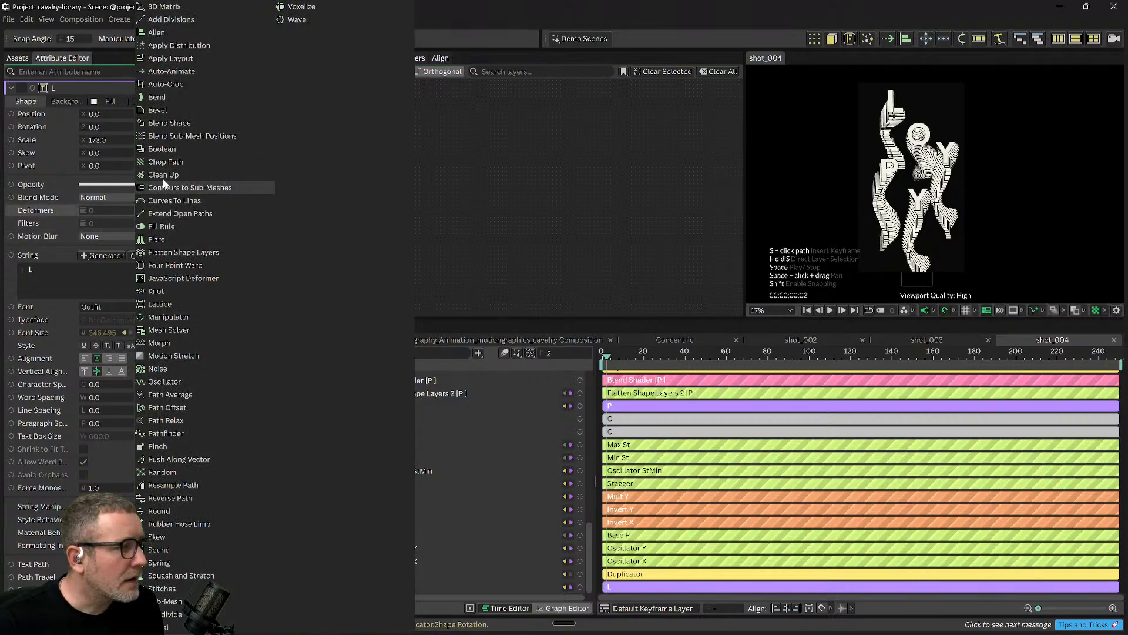
{"action": "left_click", "coordinate": [170, 256]}
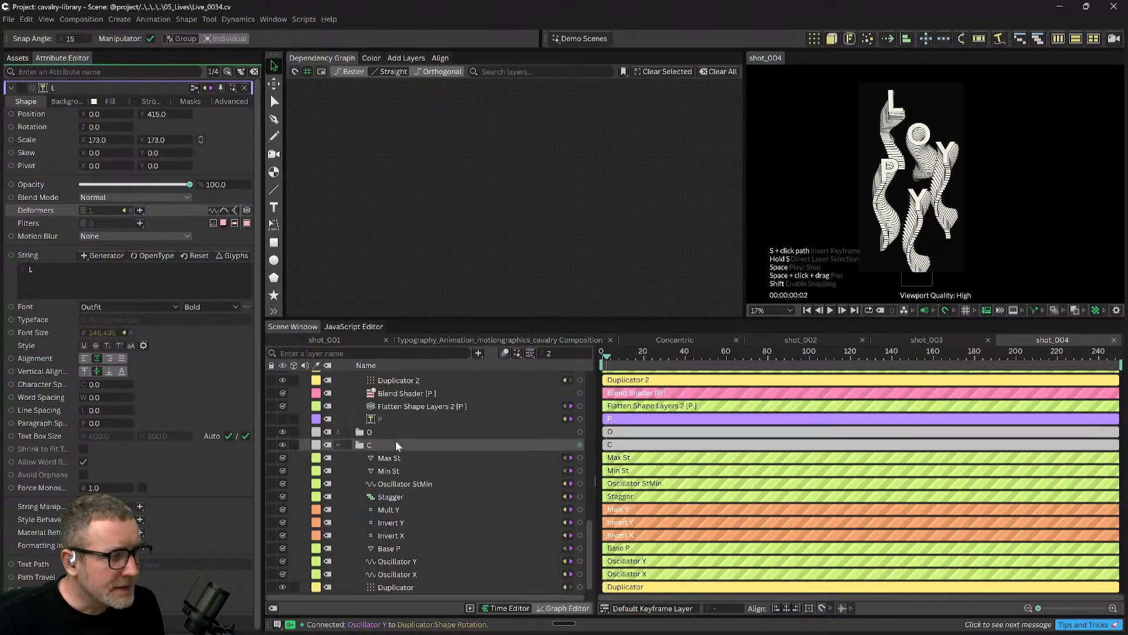
Expand group O and change its text layer to the letter E.
{"action": "scroll", "coordinate": [396, 442], "scroll_direction": "up", "scroll_amount": 1}
{"action": "left_click", "coordinate": [355, 460]}
{"action": "left_click", "coordinate": [337, 461]}
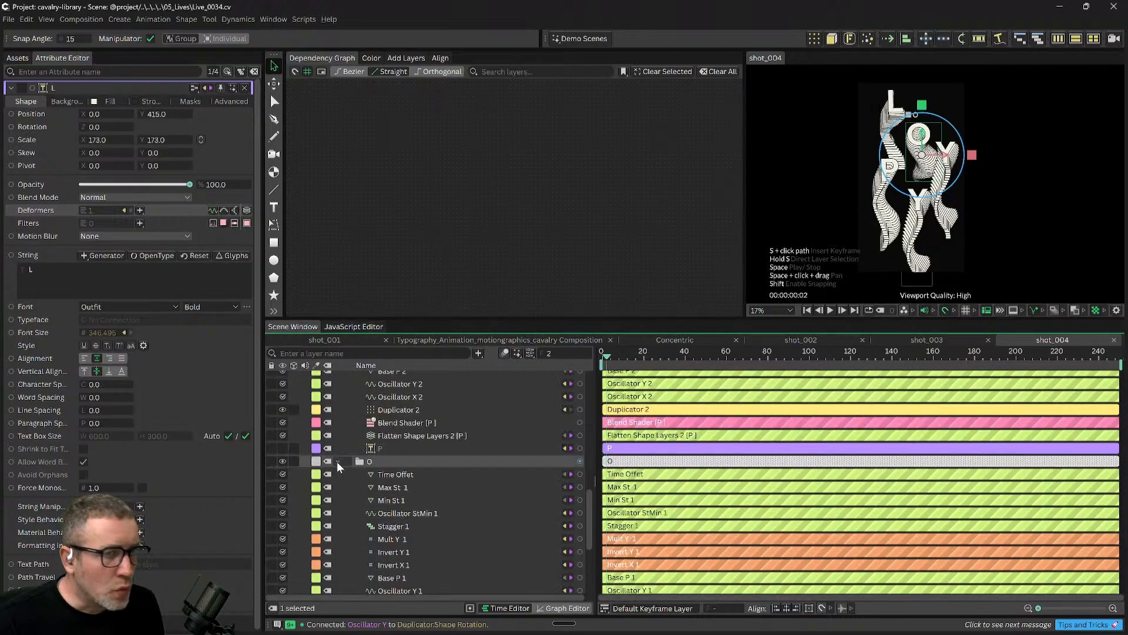
{"action": "scroll", "coordinate": [424, 469], "scroll_direction": "down", "scroll_amount": 2}
{"action": "scroll", "coordinate": [423, 470], "scroll_direction": "down", "scroll_amount": 3}
{"action": "left_click", "coordinate": [376, 511]}
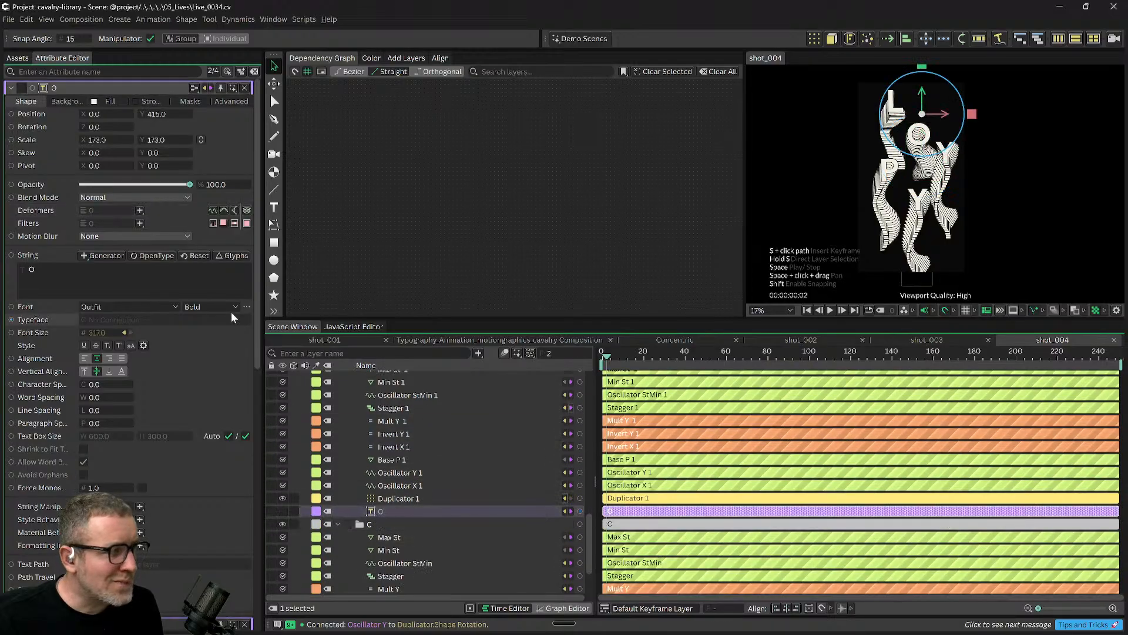
{"action": "left_click_drag", "start_coordinate": [50, 271], "coordinate": [1, 270]}
{"action": "type", "text": "E"}
{"action": "key", "text": "Return"}
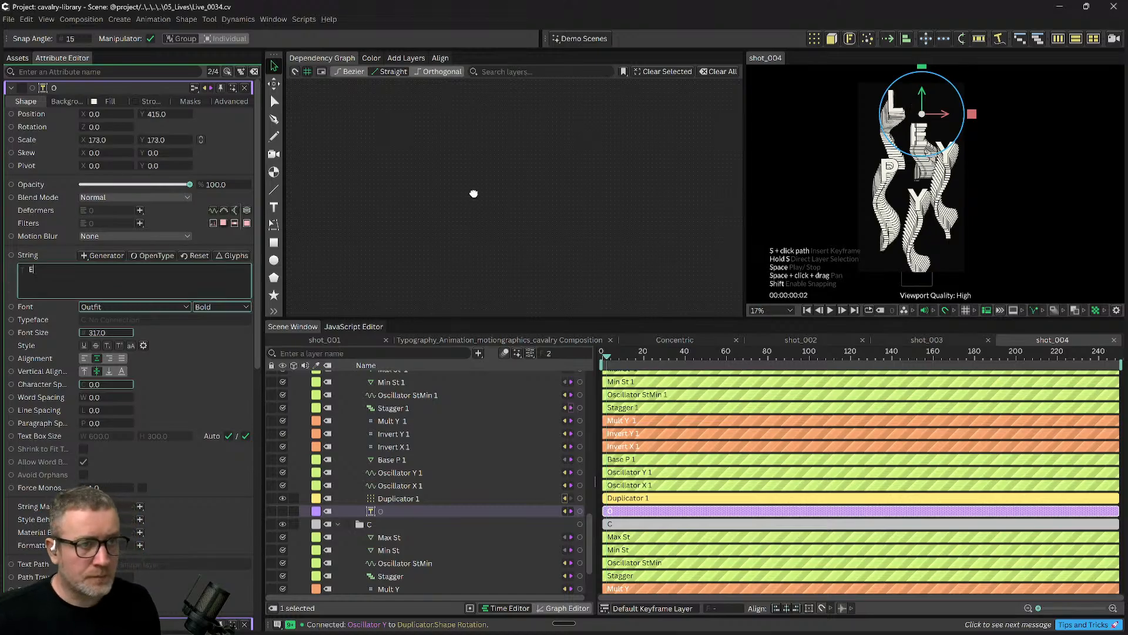
Add a Flatten Shape Layers deformer to the E text layer in group O.
{"action": "left_click", "coordinate": [473, 192]}
{"action": "left_click", "coordinate": [140, 210]}
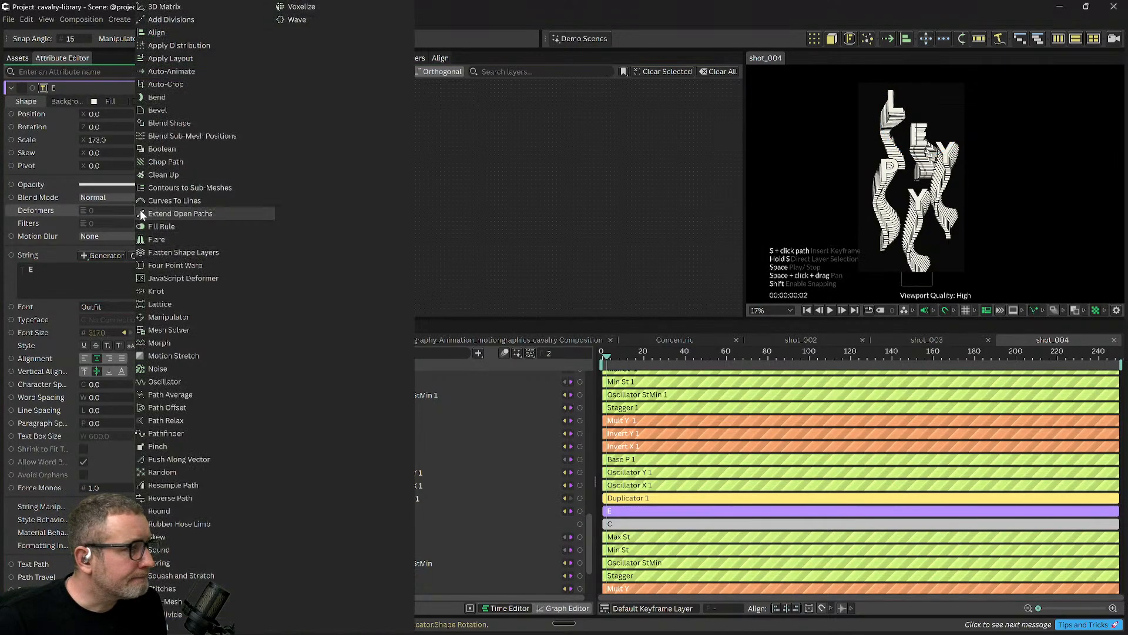
{"action": "left_click", "coordinate": [188, 256]}
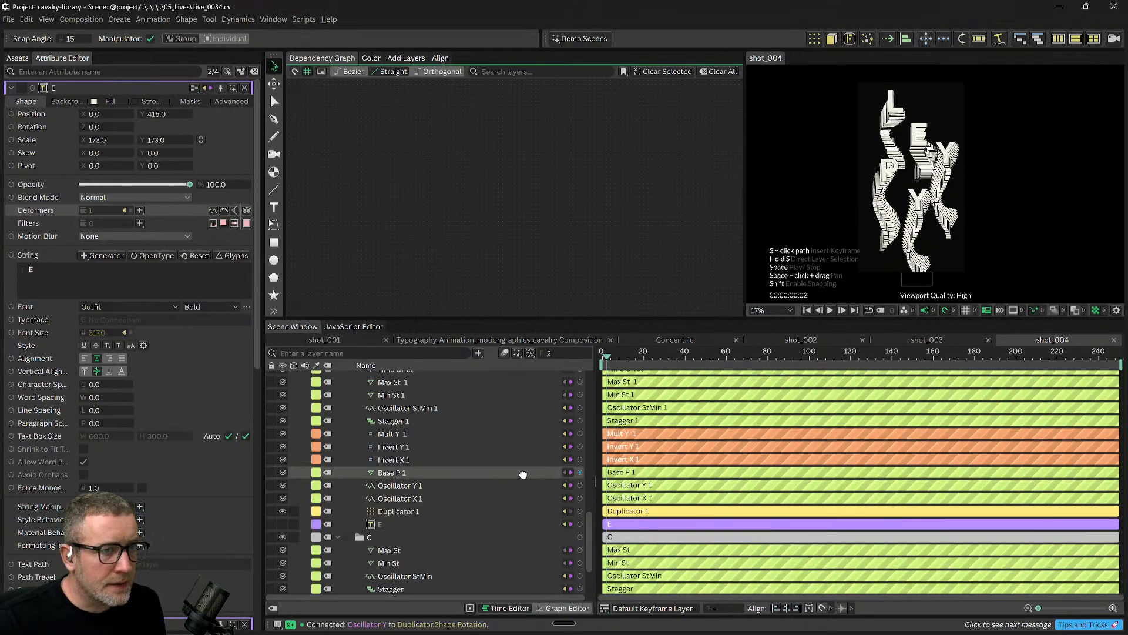
Change the text layer in group P to the letter A.
{"action": "scroll", "coordinate": [435, 485], "scroll_direction": "up", "scroll_amount": 1}
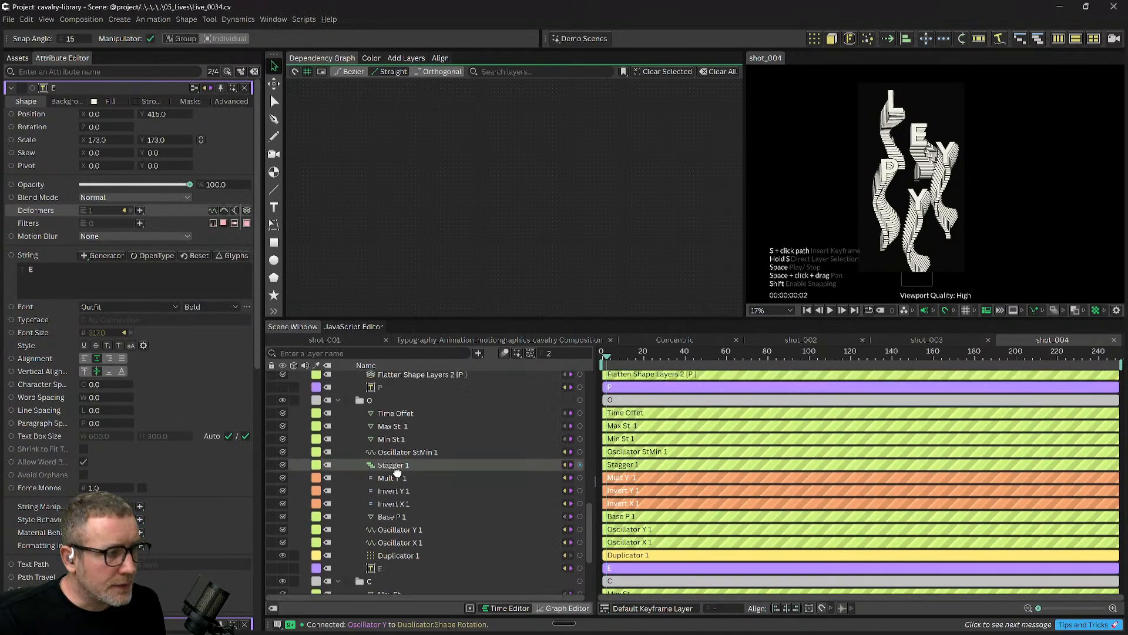
{"action": "scroll", "coordinate": [429, 485], "scroll_direction": "down", "scroll_amount": 3}
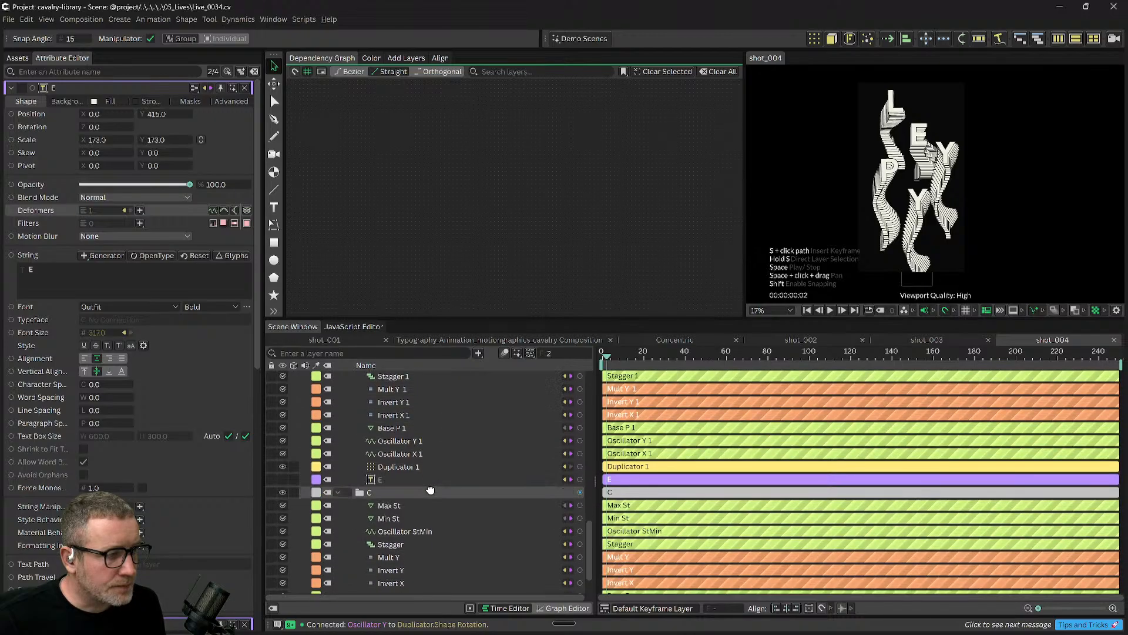
{"action": "scroll", "coordinate": [429, 489], "scroll_direction": "down", "scroll_amount": 1}
{"action": "scroll", "coordinate": [427, 496], "scroll_direction": "up", "scroll_amount": 5}
{"action": "scroll", "coordinate": [406, 500], "scroll_direction": "down", "scroll_amount": 2}
{"action": "scroll", "coordinate": [389, 502], "scroll_direction": "up", "scroll_amount": 4}
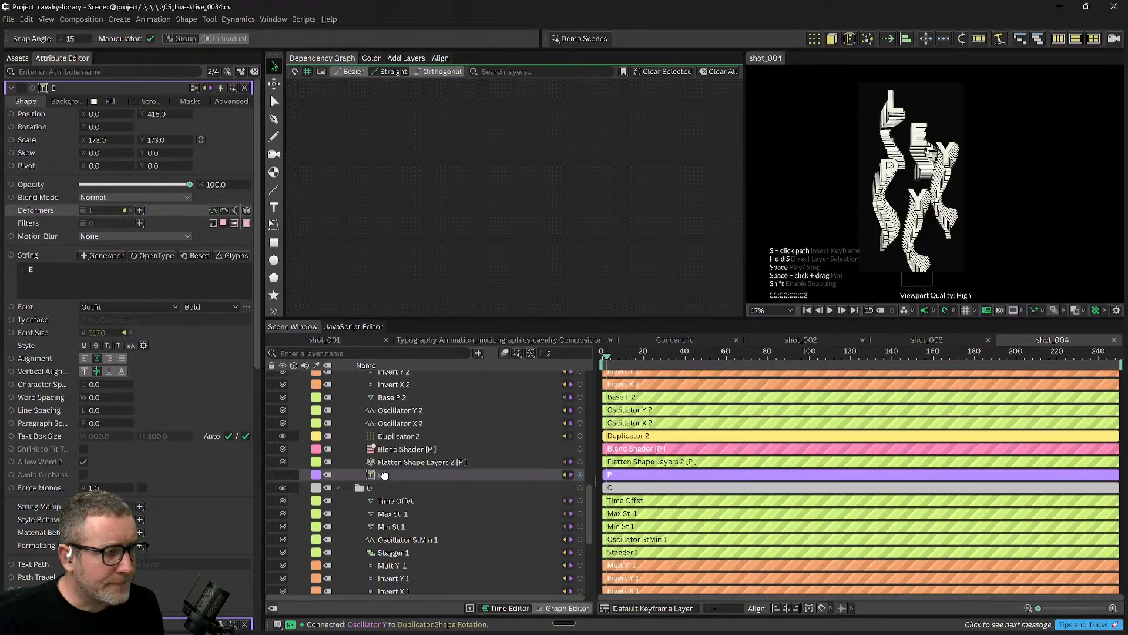
{"action": "left_click", "coordinate": [383, 474]}
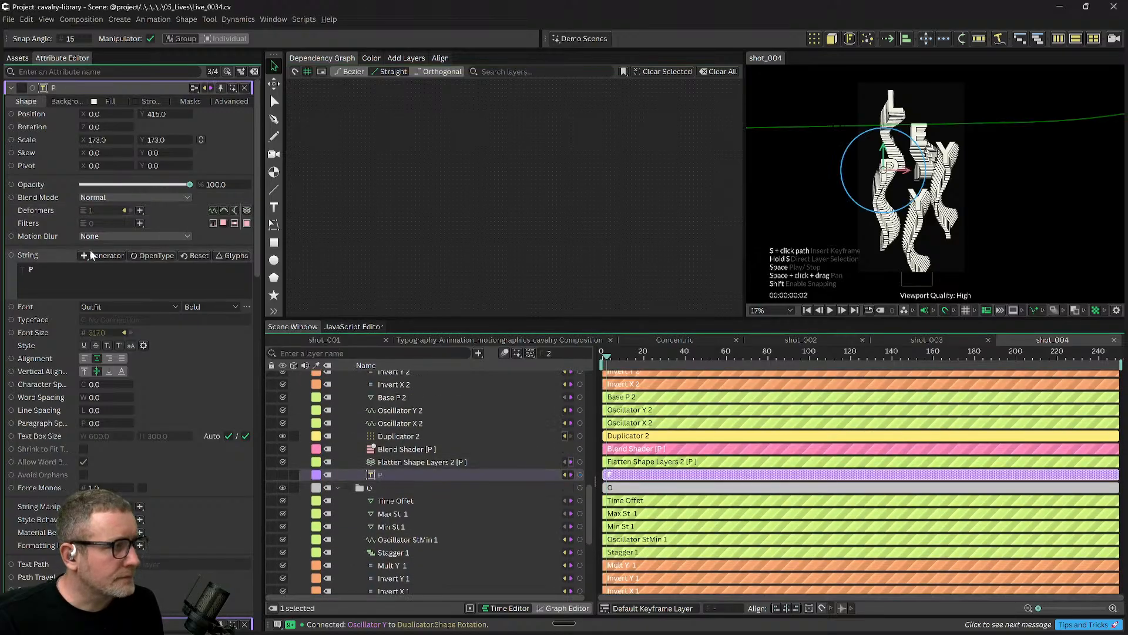
{"action": "left_click", "coordinate": [17, 268]}
{"action": "type", "text": "A"}
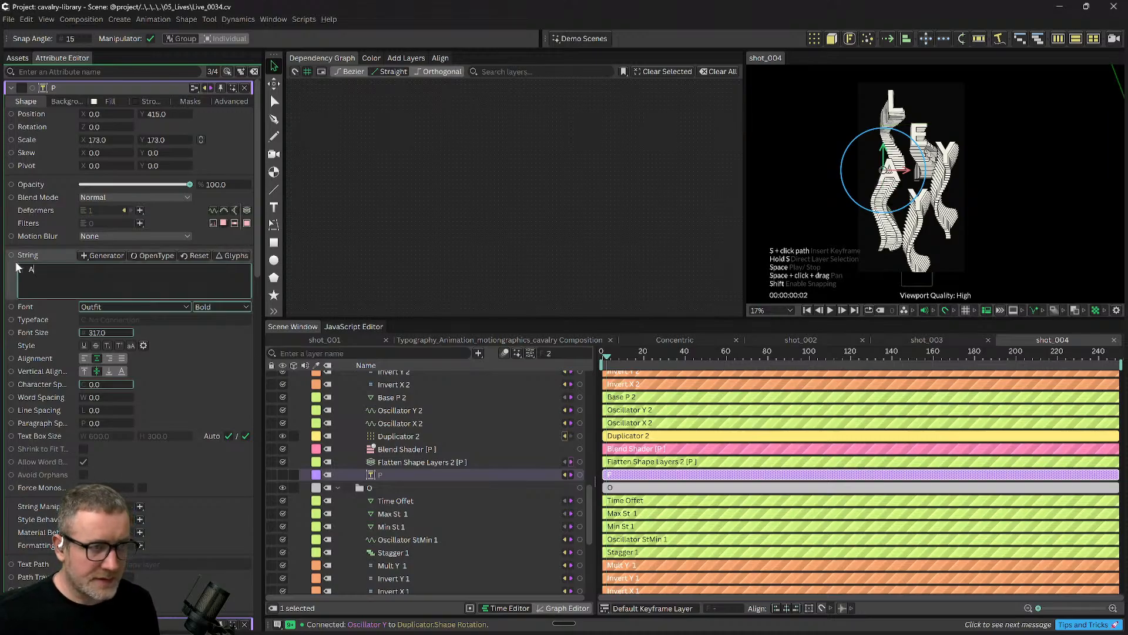
{"action": "left_click", "coordinate": [457, 179]}
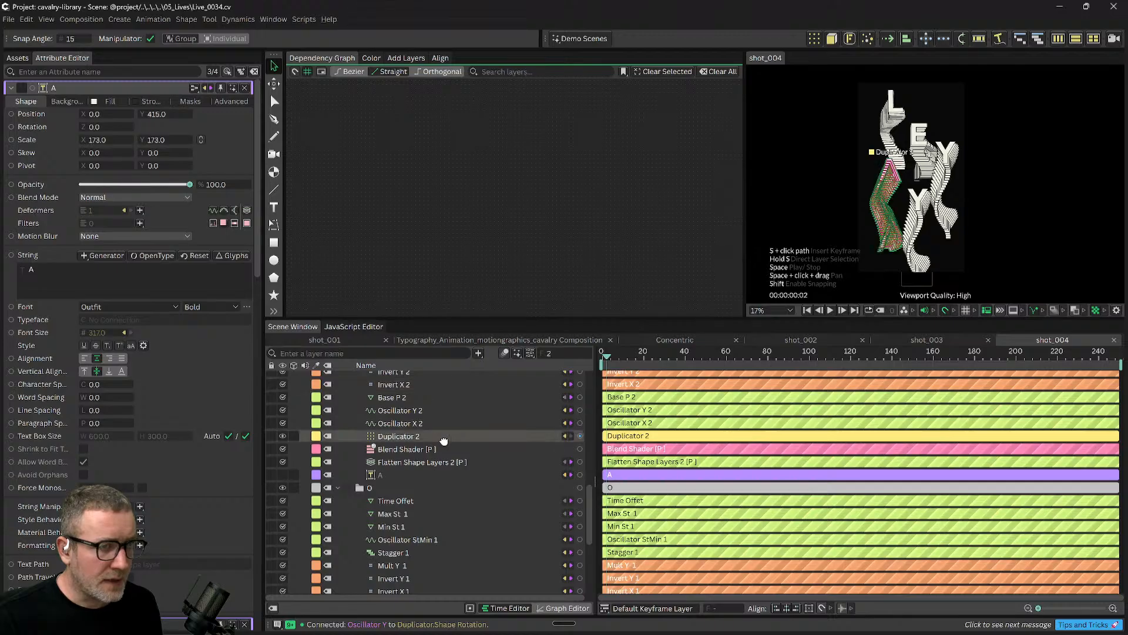
Change the text layer in group Y, used by Duplicator 3, to the letter R.
{"action": "scroll", "coordinate": [407, 449], "scroll_direction": "up", "scroll_amount": 4}
{"action": "left_click", "coordinate": [382, 431]}
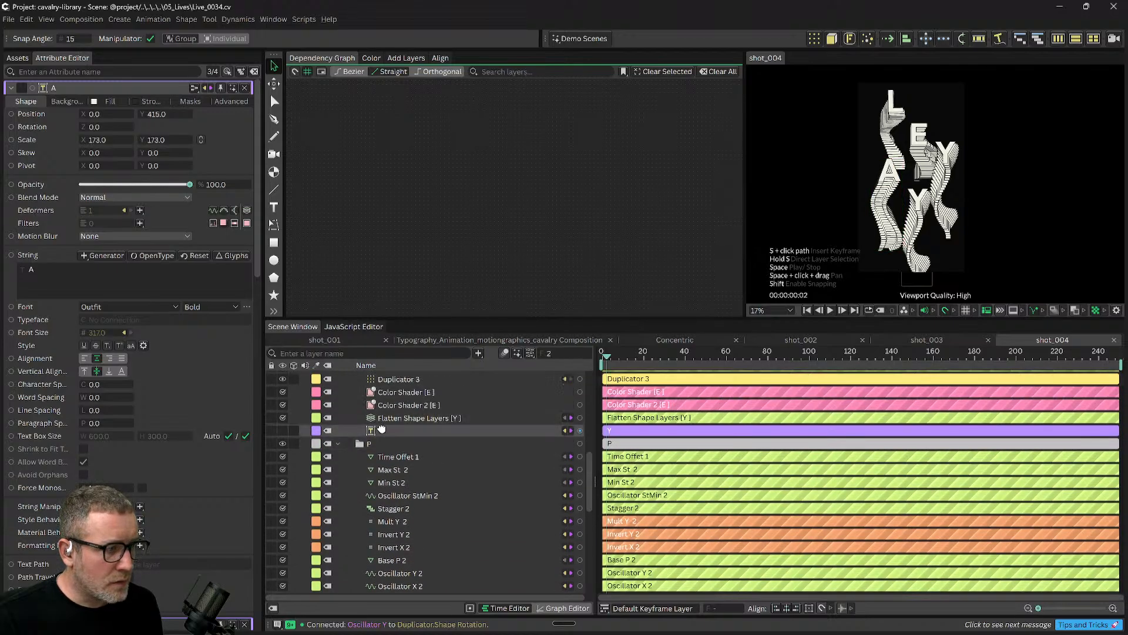
{"action": "left_click", "coordinate": [24, 275]}
{"action": "type", "text": "R"}
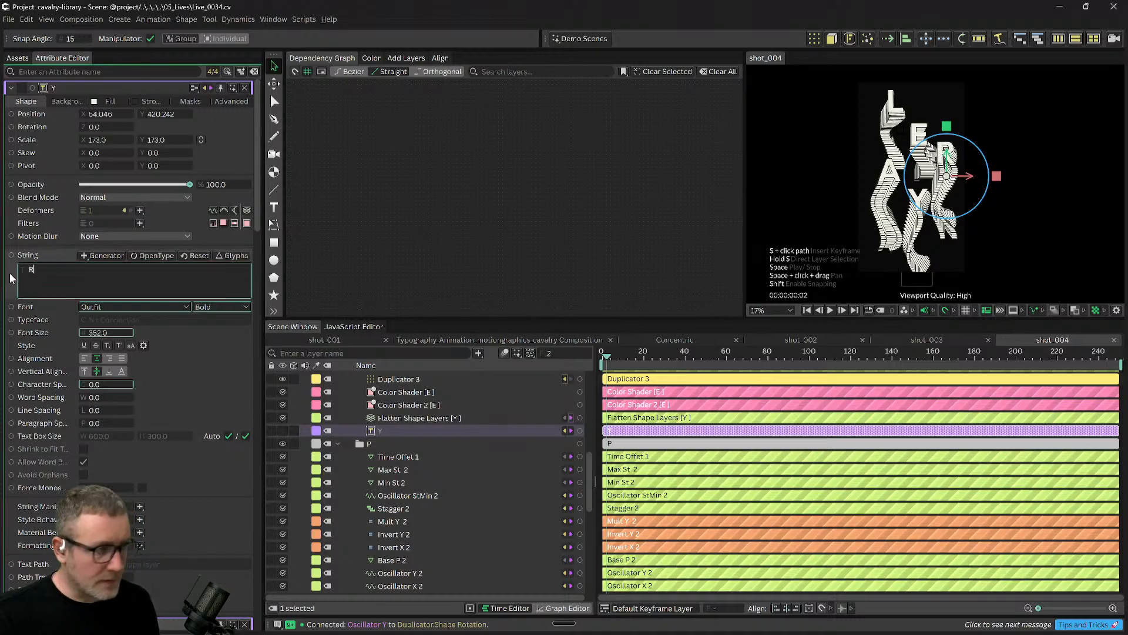
{"action": "key", "text": "Return"}
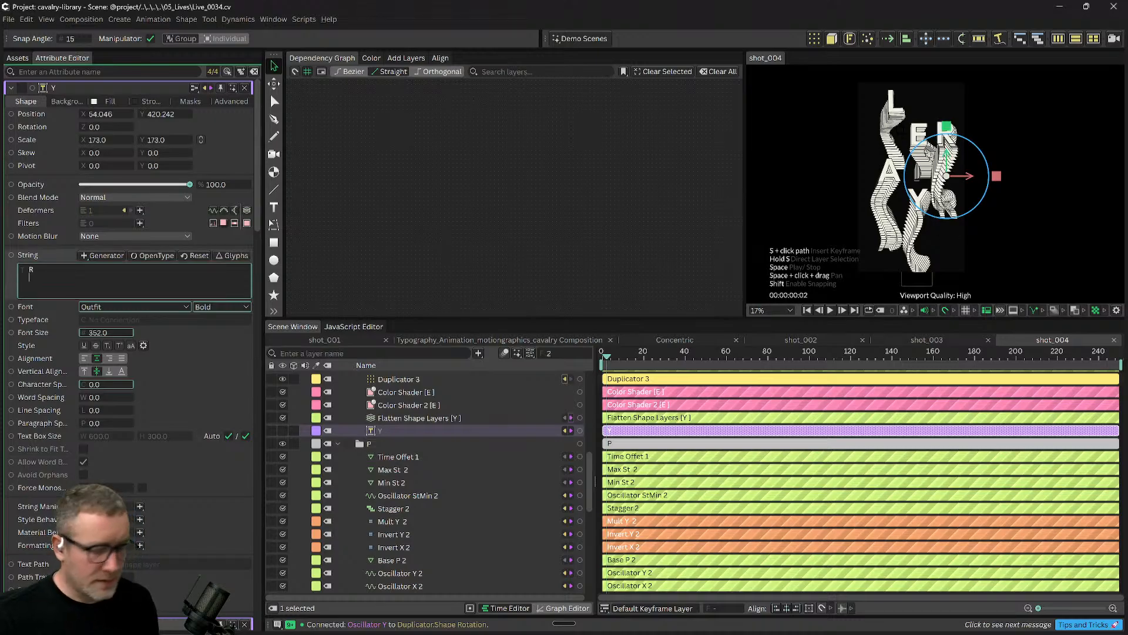
{"action": "key", "text": "BackSpace"}
{"action": "left_click", "coordinate": [419, 216]}
Change the Y 5 text layer below Duplicator 4 to the letter N.
{"action": "scroll", "coordinate": [428, 408], "scroll_direction": "up", "scroll_amount": 2}
{"action": "scroll", "coordinate": [414, 448], "scroll_direction": "up", "scroll_amount": 5}
{"action": "left_click", "coordinate": [393, 432]}
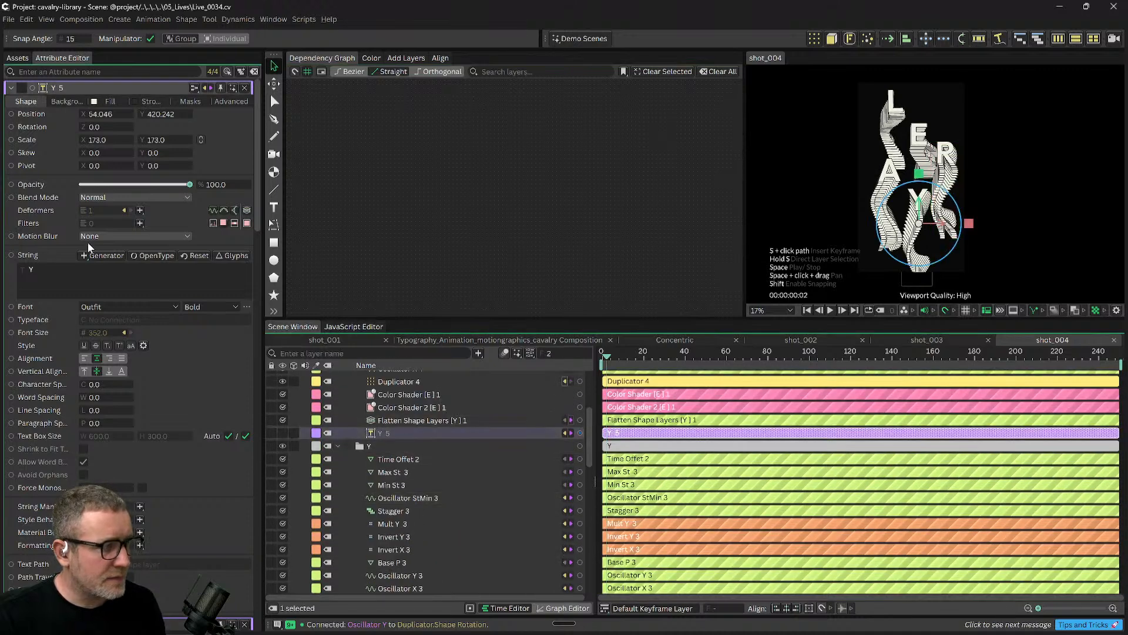
{"action": "double_click", "coordinate": [36, 271]}
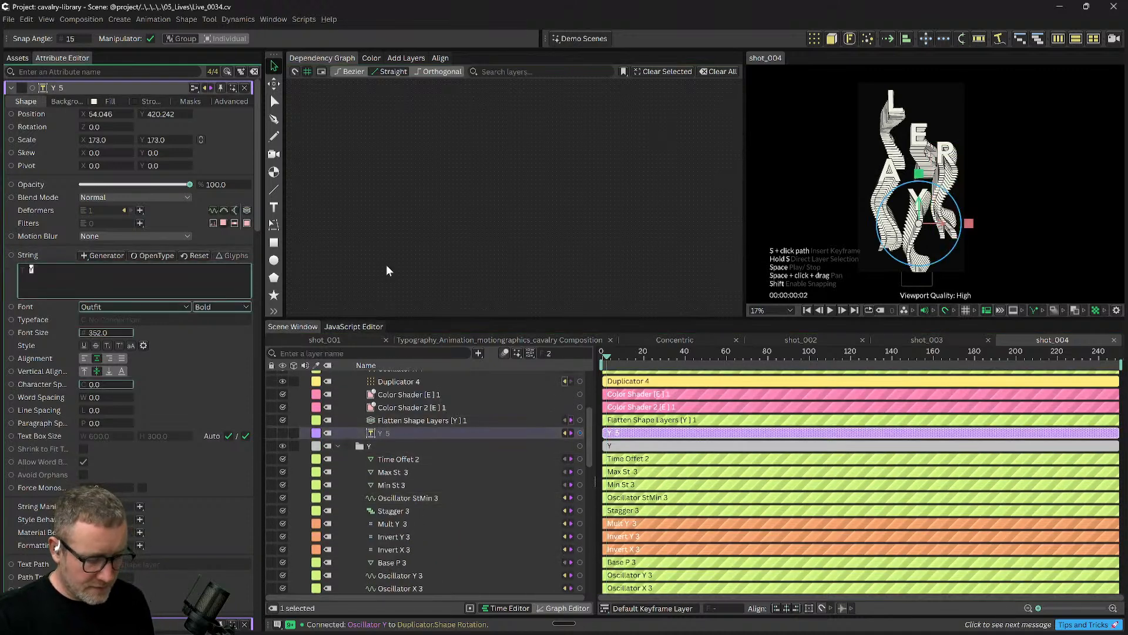
{"action": "type", "text": "N"}
{"action": "left_click", "coordinate": [496, 191]}
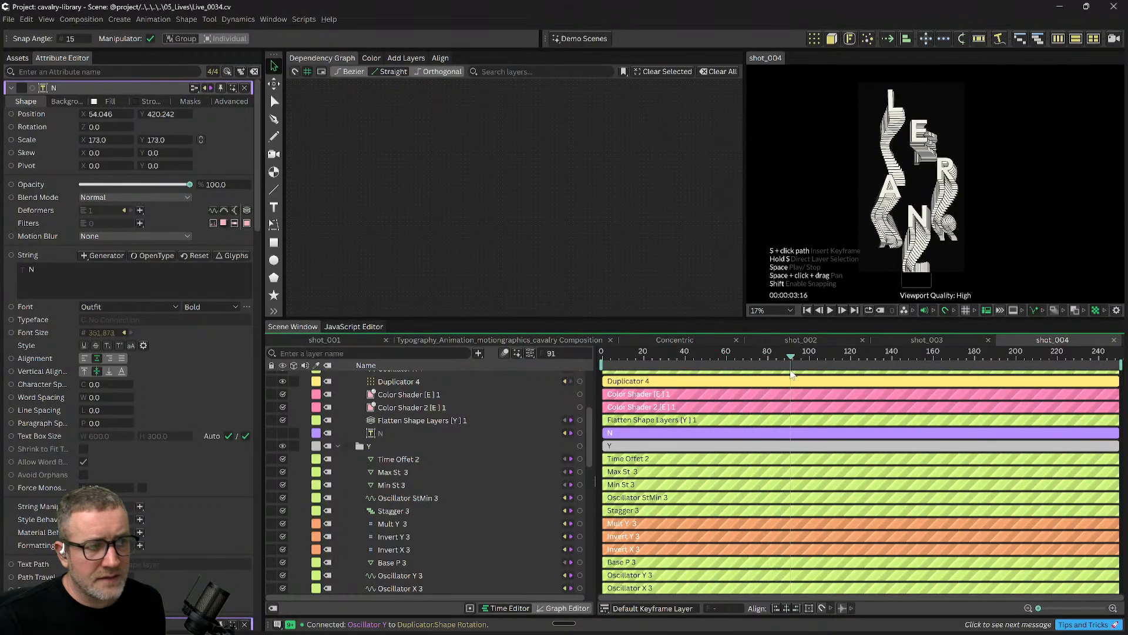
Replace the letter A in group P's text layer with R.
{"action": "scroll", "coordinate": [562, 484], "scroll_direction": "down", "scroll_amount": 5}
{"action": "scroll", "coordinate": [485, 508], "scroll_direction": "down", "scroll_amount": 8}
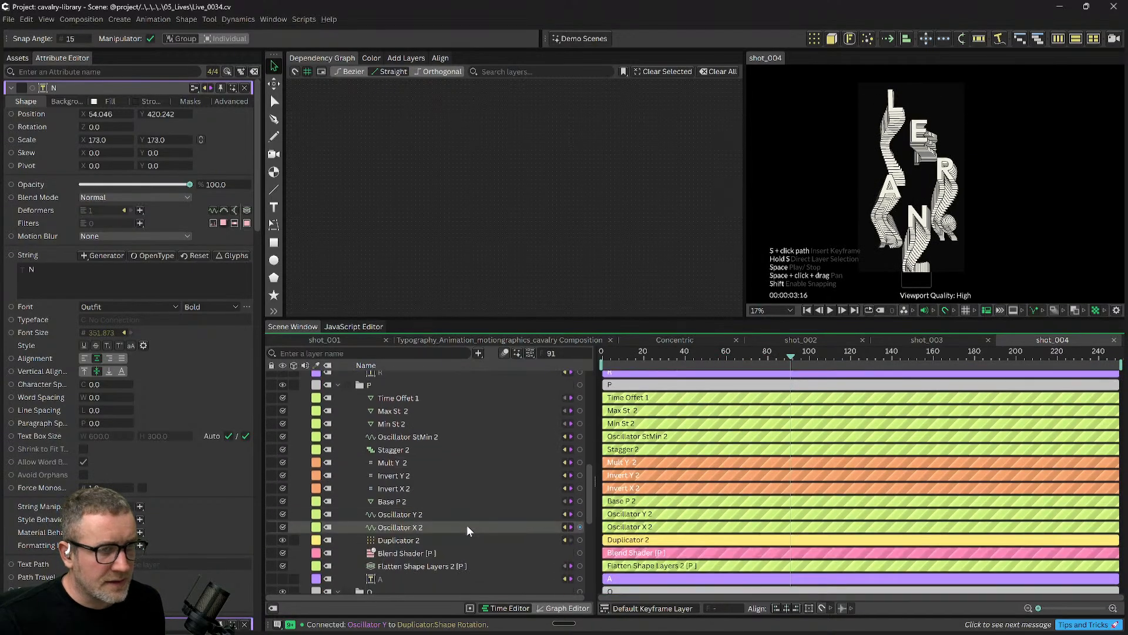
{"action": "left_click", "coordinate": [392, 489]}
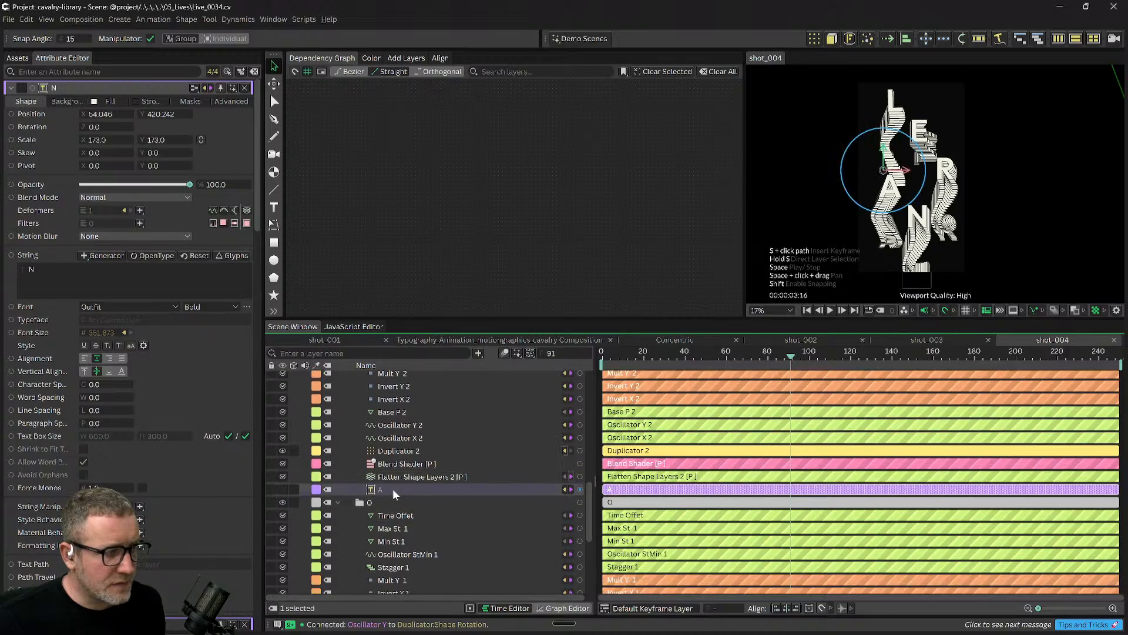
{"action": "scroll", "coordinate": [182, 386], "scroll_direction": "down", "scroll_amount": 5}
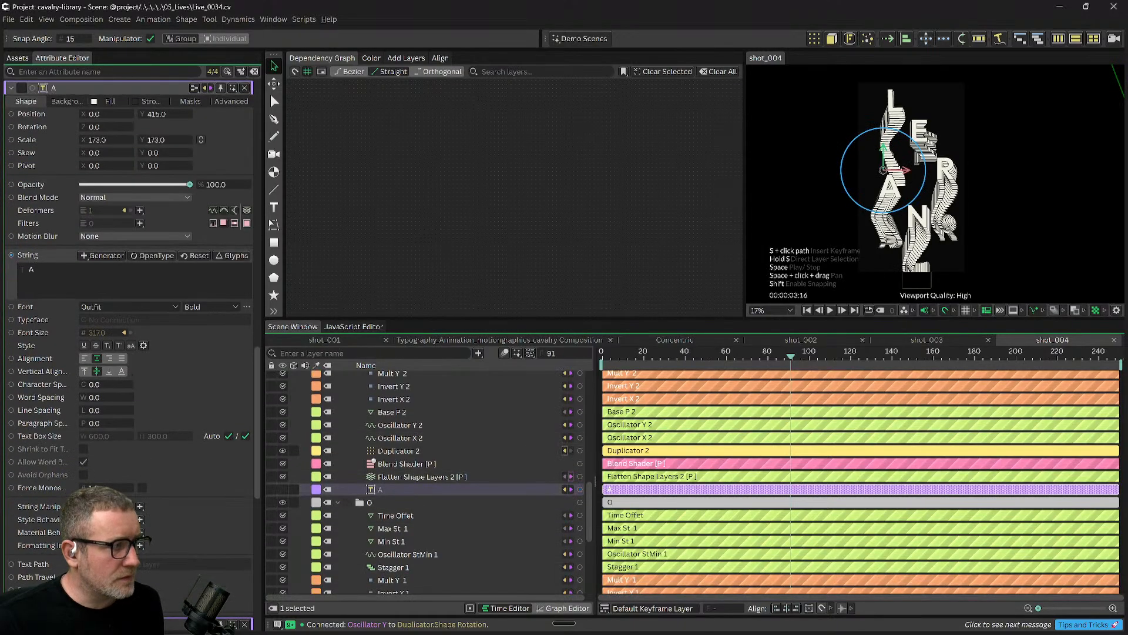
{"action": "type", "text": "R"}
{"action": "key", "text": "Return"}
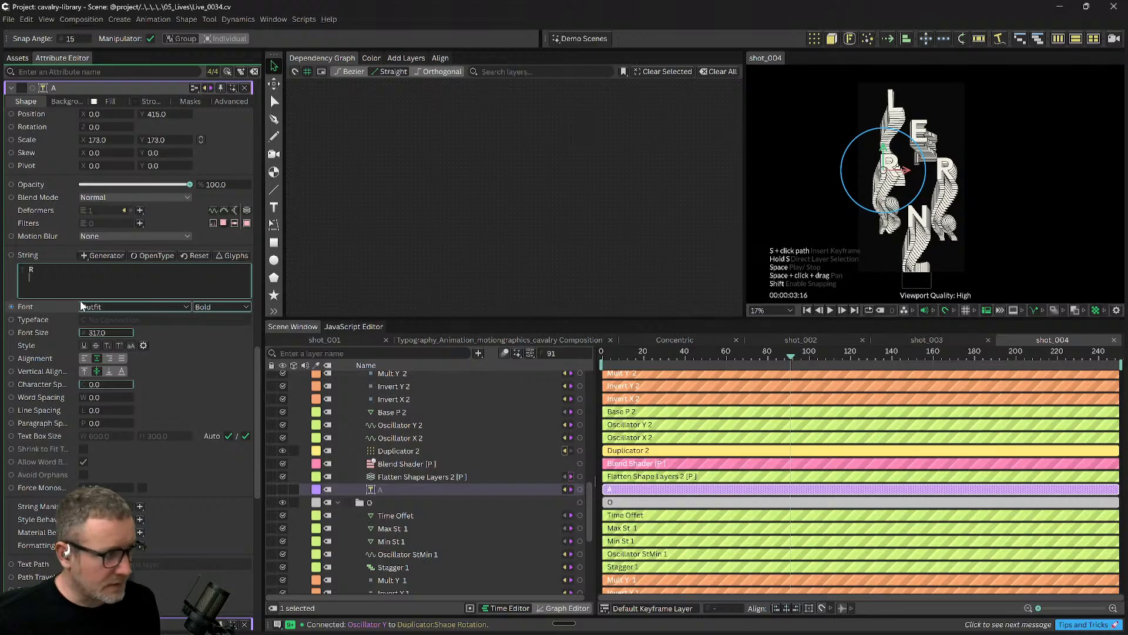
{"action": "key", "text": "BackSpace"}
{"action": "left_click", "coordinate": [527, 192]}
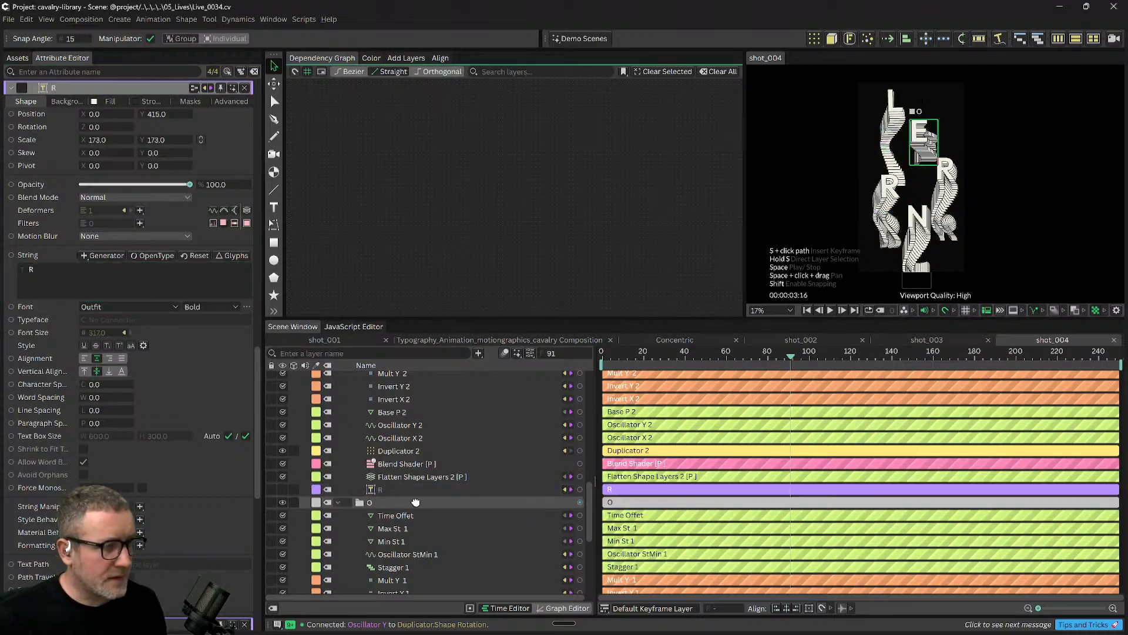
Try to change the R text layer in group Y, used by Duplicator 3, to the letter A.
{"action": "scroll", "coordinate": [426, 501], "scroll_direction": "up", "scroll_amount": 1}
{"action": "left_click", "coordinate": [951, 171]}
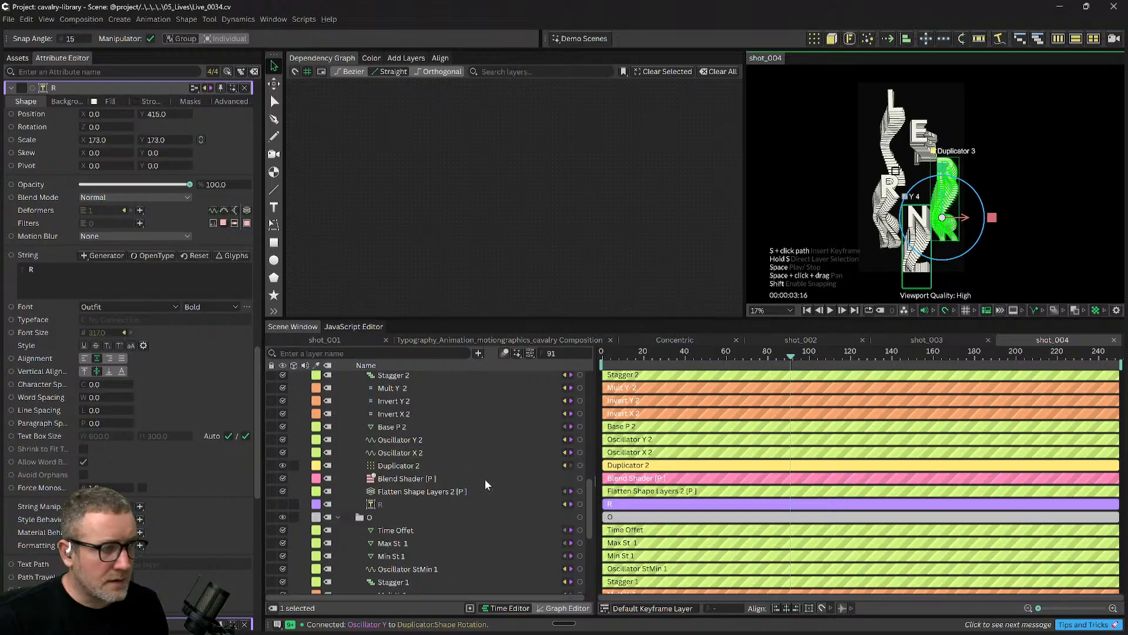
{"action": "scroll", "coordinate": [432, 496], "scroll_direction": "up", "scroll_amount": 6}
{"action": "scroll", "coordinate": [435, 492], "scroll_direction": "up", "scroll_amount": 1}
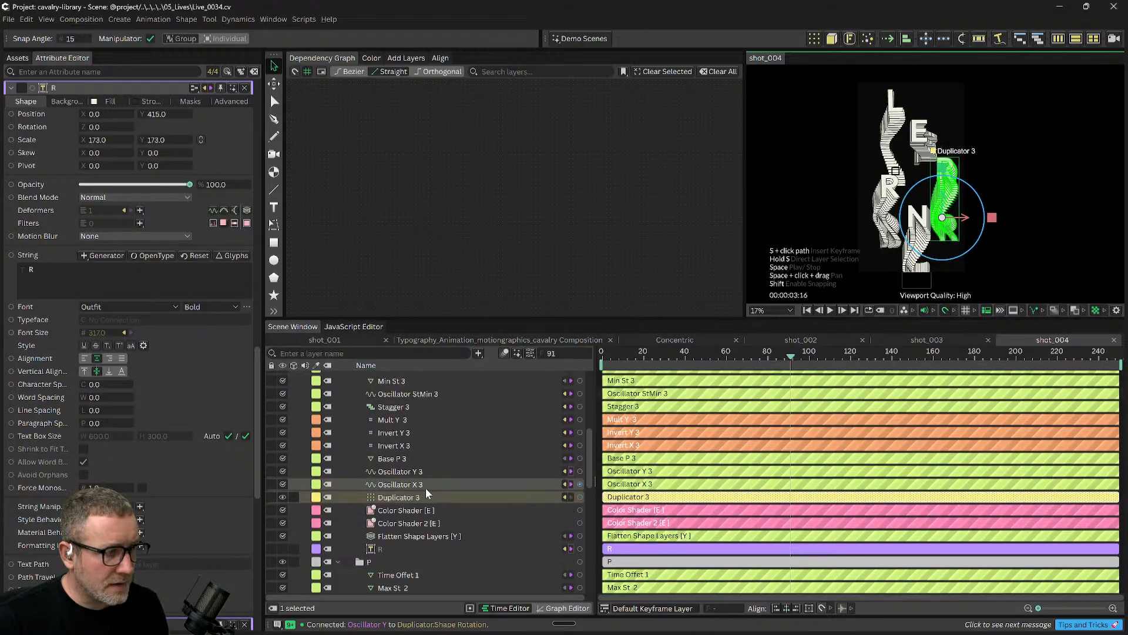
{"action": "left_click", "coordinate": [380, 548]}
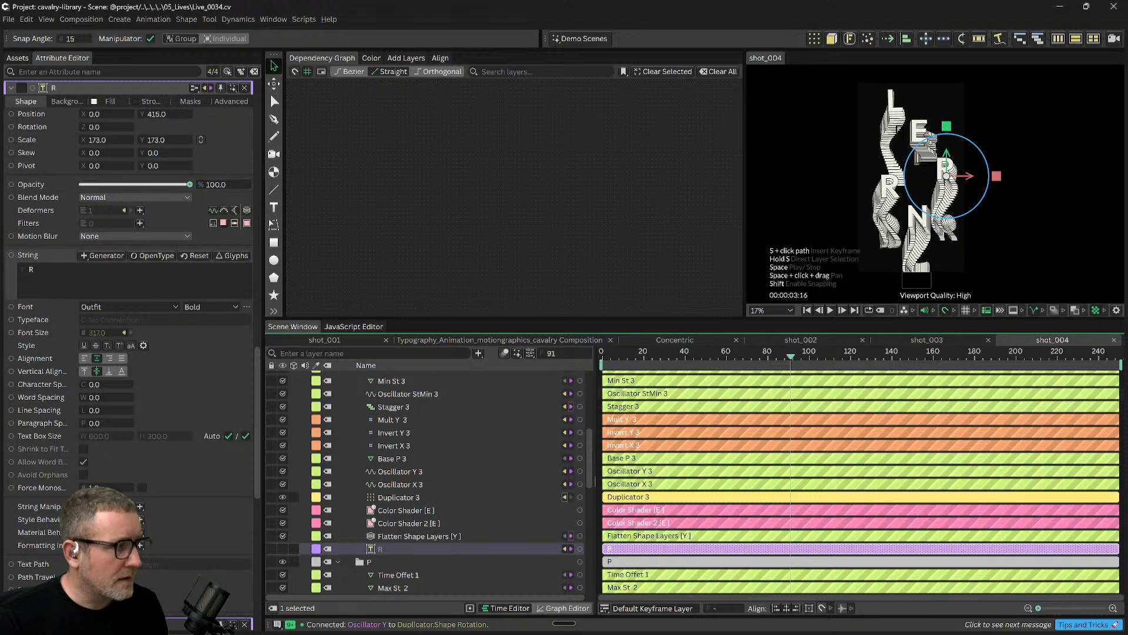
{"action": "left_click_drag", "start_coordinate": [59, 270], "coordinate": [2, 268]}
{"action": "type", "text": "A"}
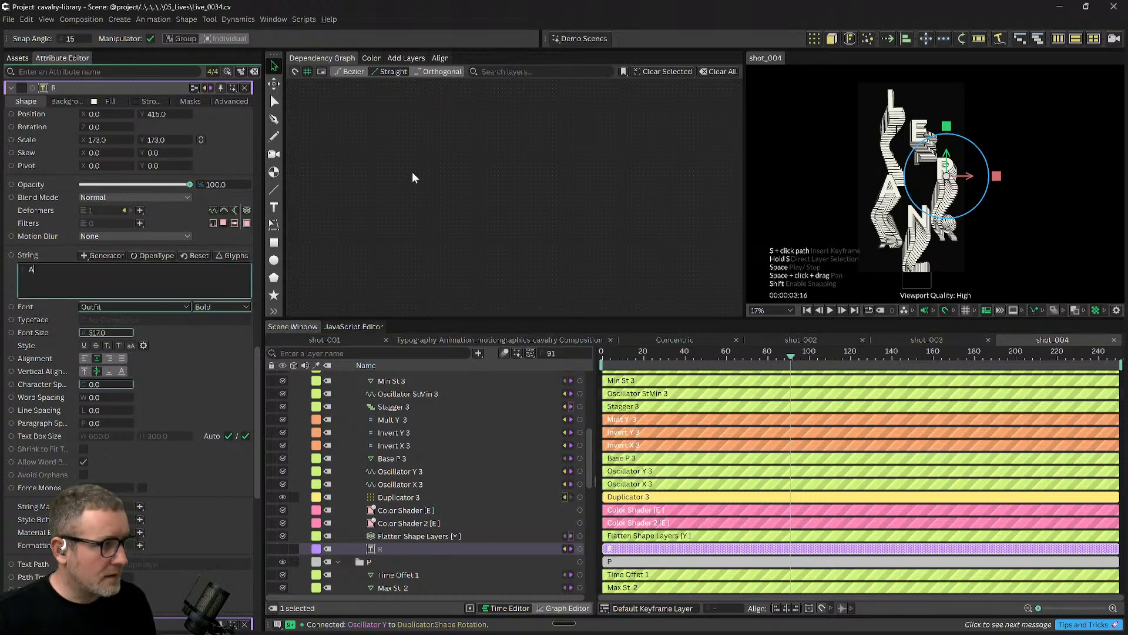
{"action": "left_click", "coordinate": [447, 177]}
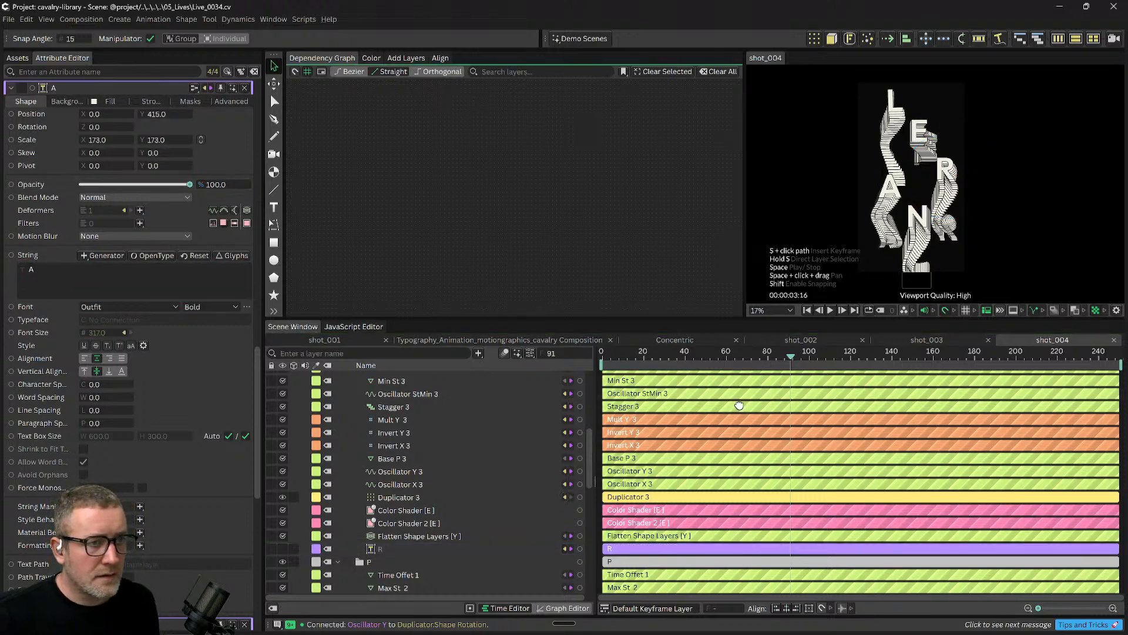
Set the string still open in the Attribute Editor back to the letter R.
{"action": "double_click", "coordinate": [31, 269]}
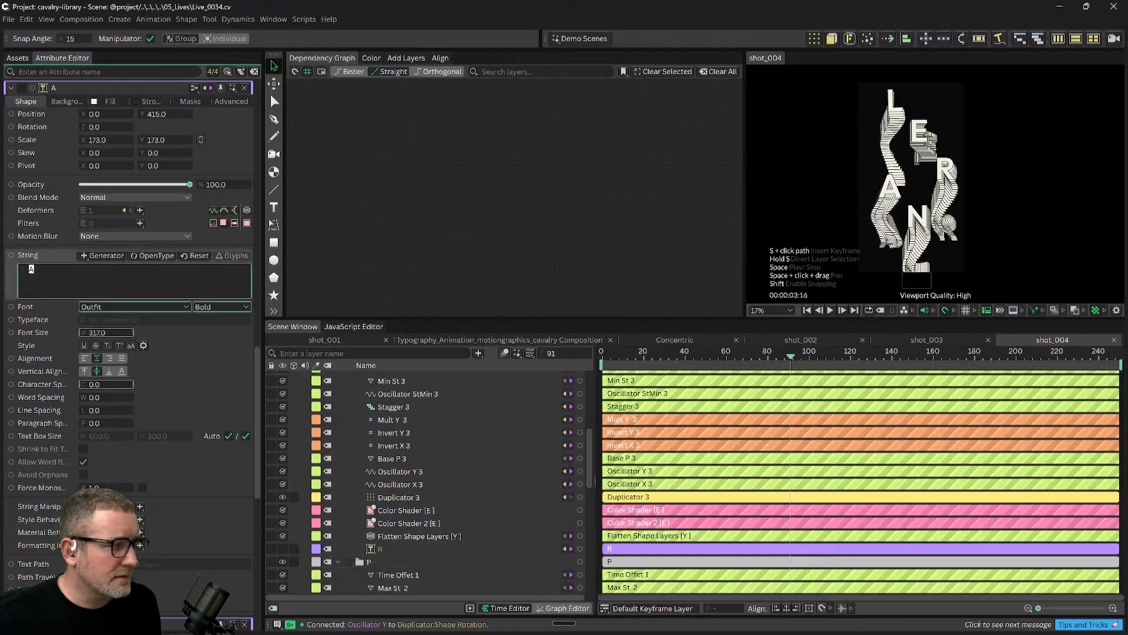
{"action": "type", "text": "R"}
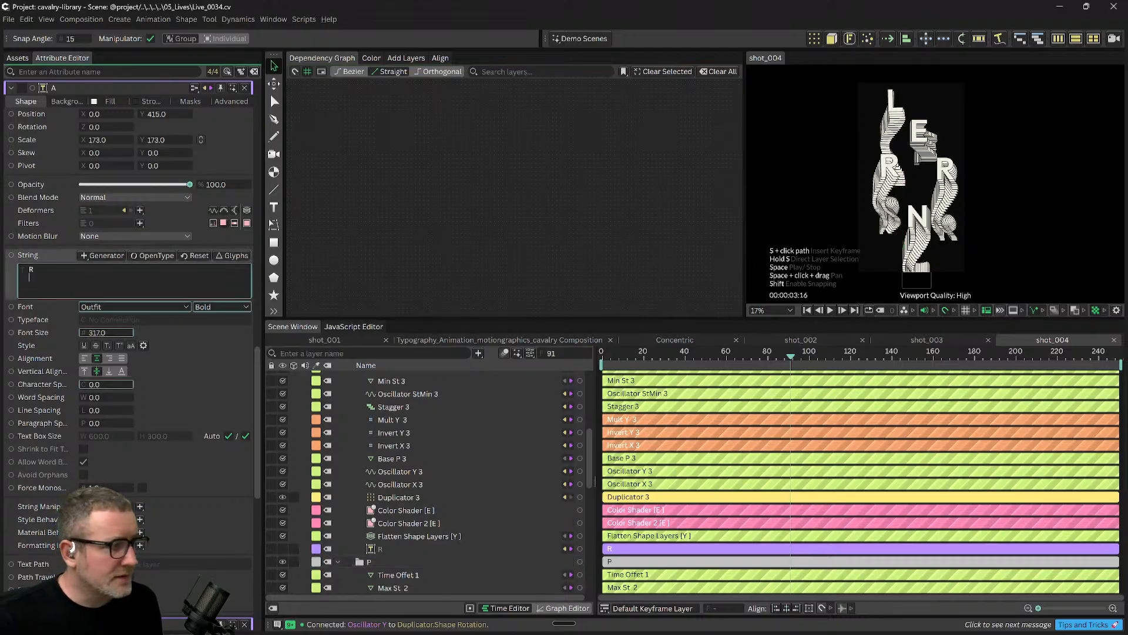
{"action": "left_click", "coordinate": [521, 235]}
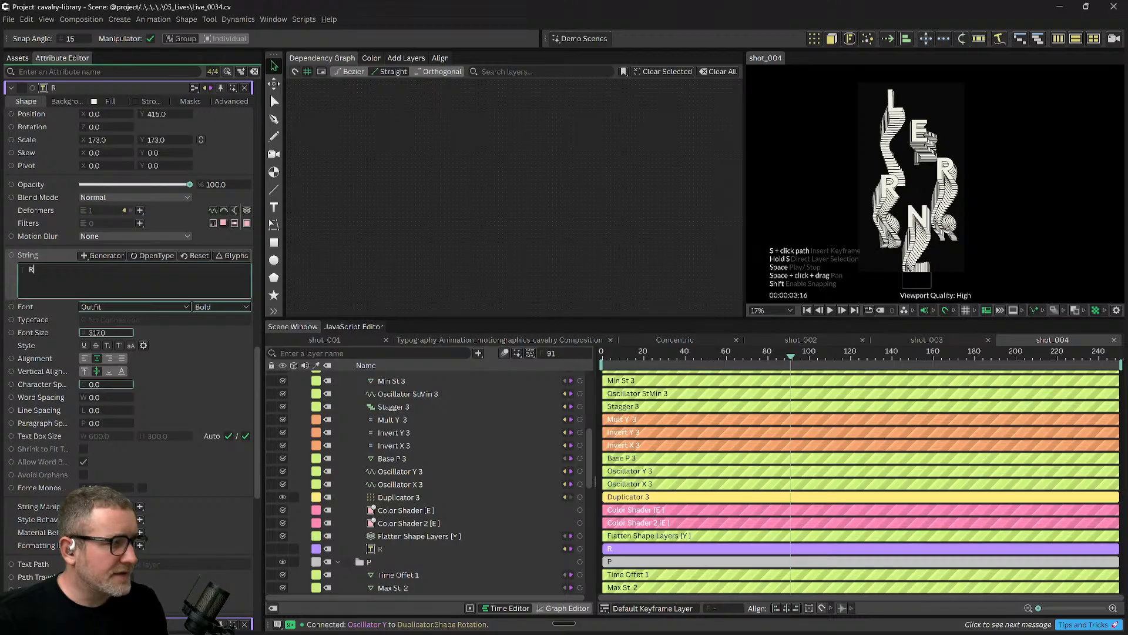
Try the letter A in group P's text layer and restore it to R.
{"action": "left_click", "coordinate": [385, 547]}
{"action": "scroll", "coordinate": [393, 534], "scroll_direction": "down", "scroll_amount": 5}
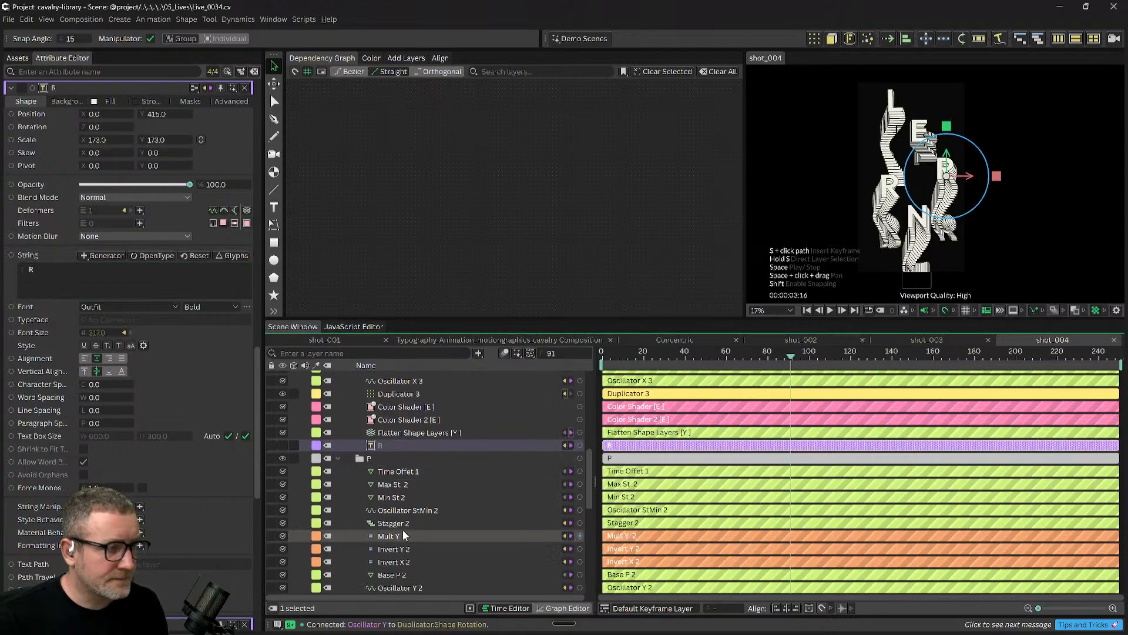
{"action": "scroll", "coordinate": [406, 533], "scroll_direction": "down", "scroll_amount": 1}
{"action": "left_click", "coordinate": [396, 548]}
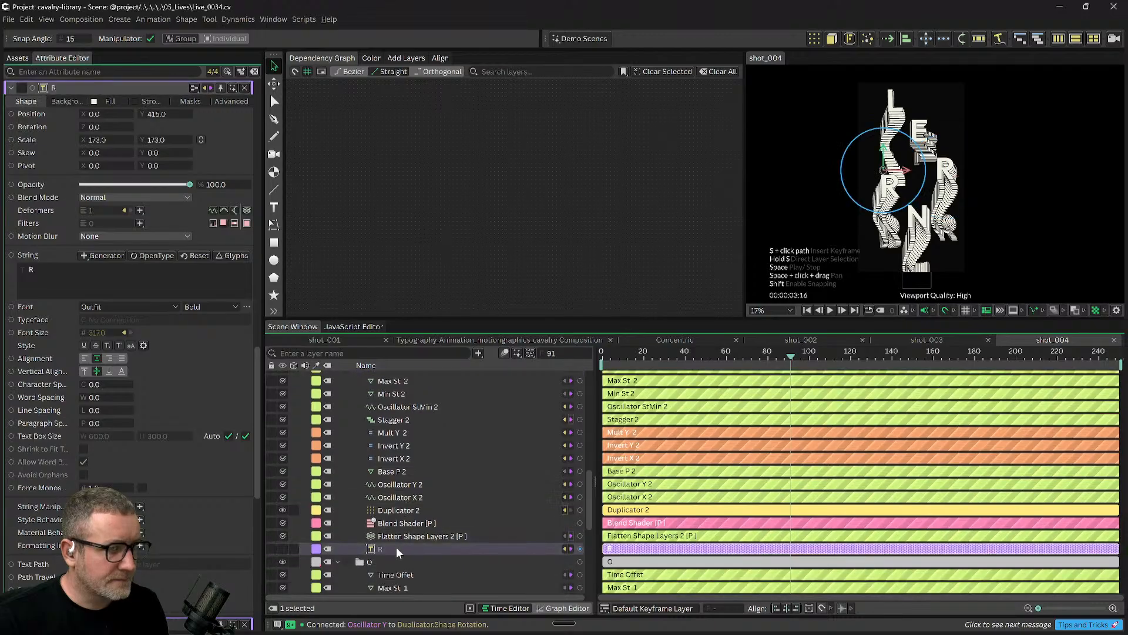
{"action": "double_click", "coordinate": [17, 271]}
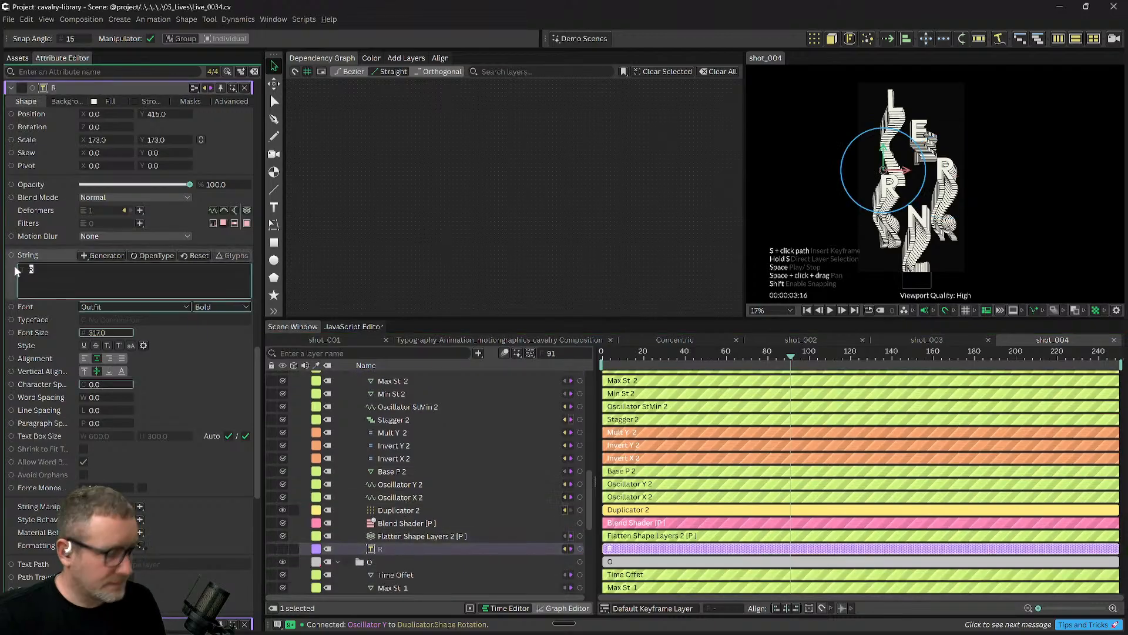
{"action": "type", "text": "A"}
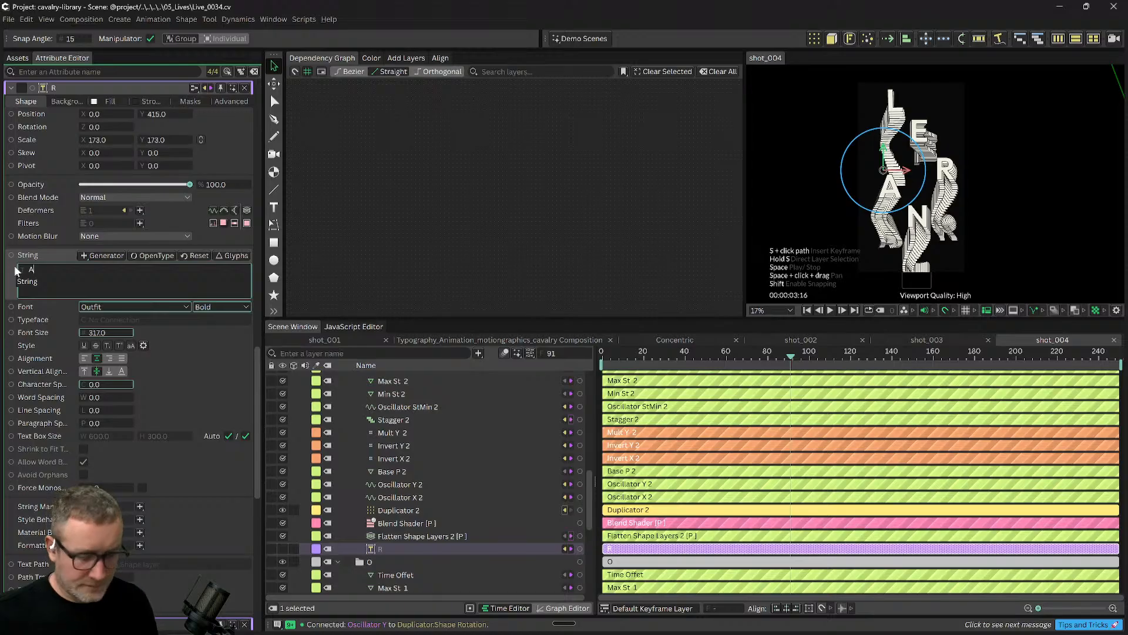
{"action": "key", "text": "BackSpace"}
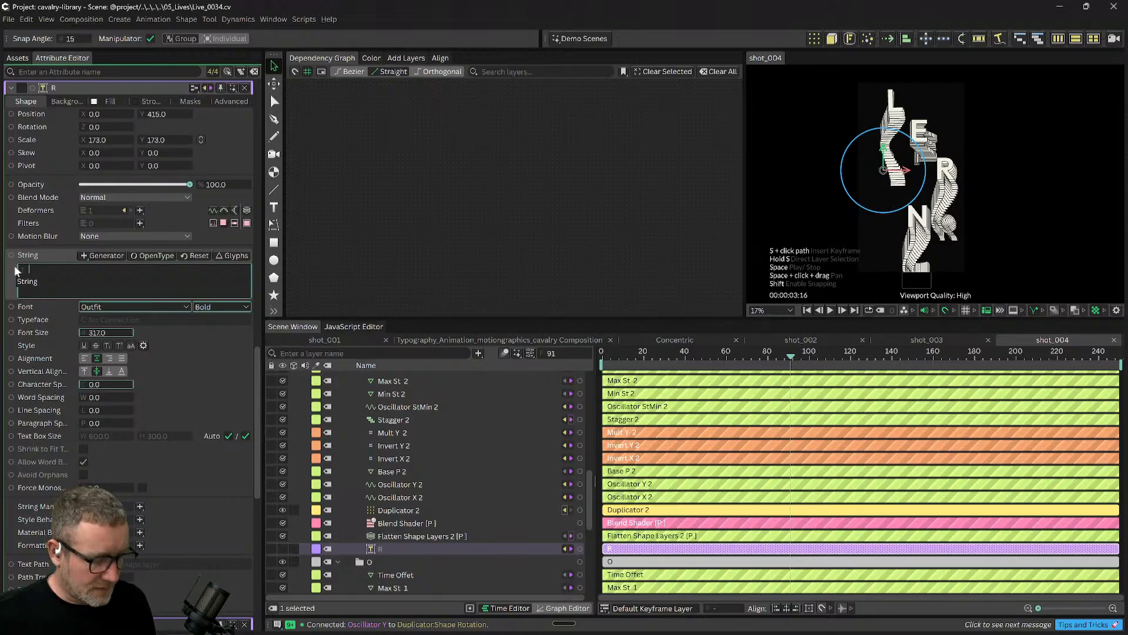
{"action": "type", "text": "R"}
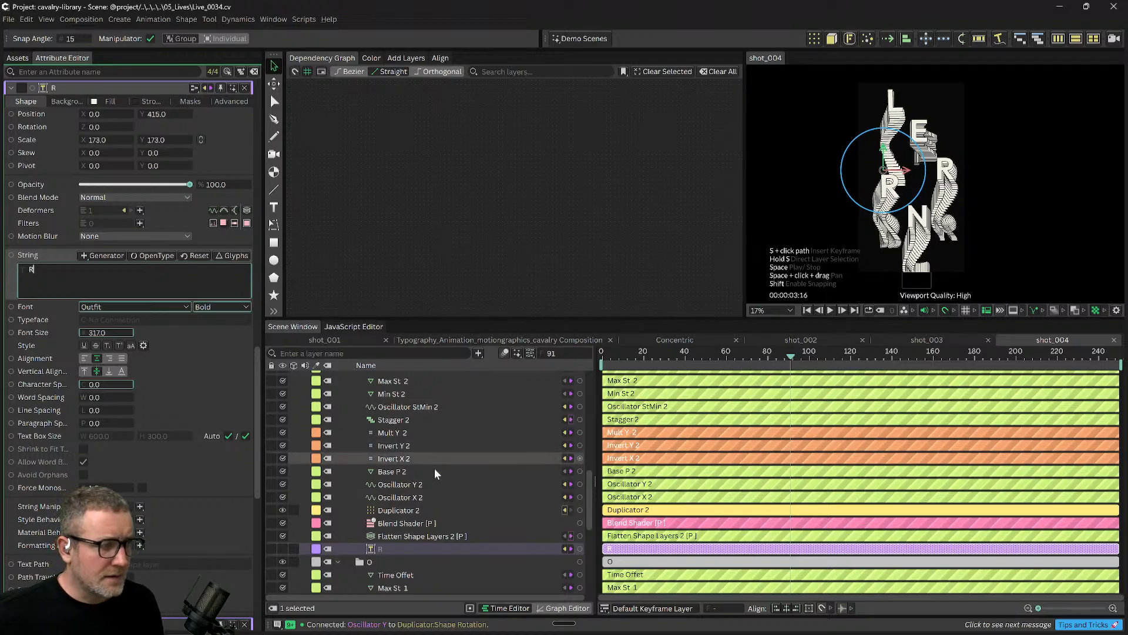
{"action": "left_click", "coordinate": [431, 485]}
Change the letter in group Y's text layer from R to A and scrub the animation back to frame 53.
{"action": "left_click", "coordinate": [400, 547]}
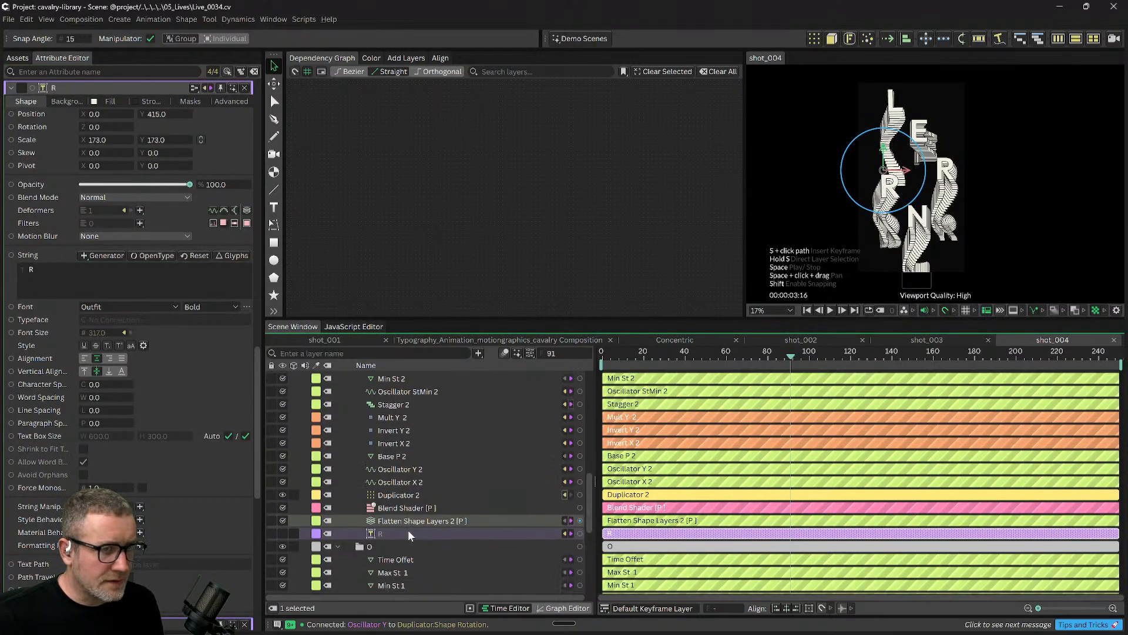
{"action": "scroll", "coordinate": [408, 530], "scroll_direction": "up", "scroll_amount": 5}
{"action": "left_click", "coordinate": [374, 471]}
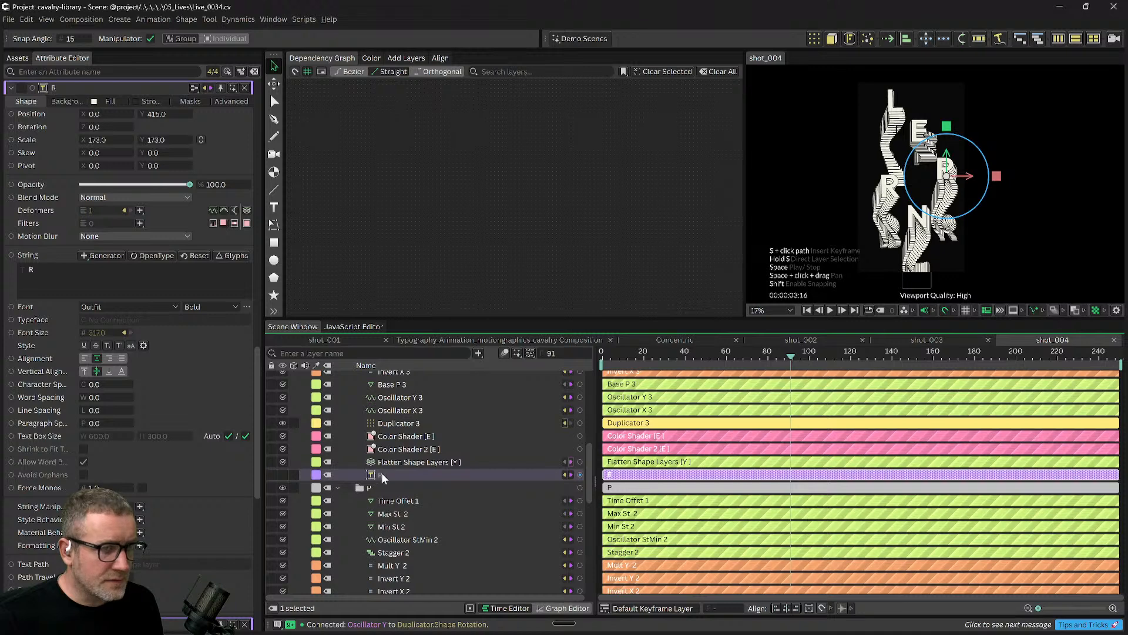
{"action": "left_click", "coordinate": [61, 269]}
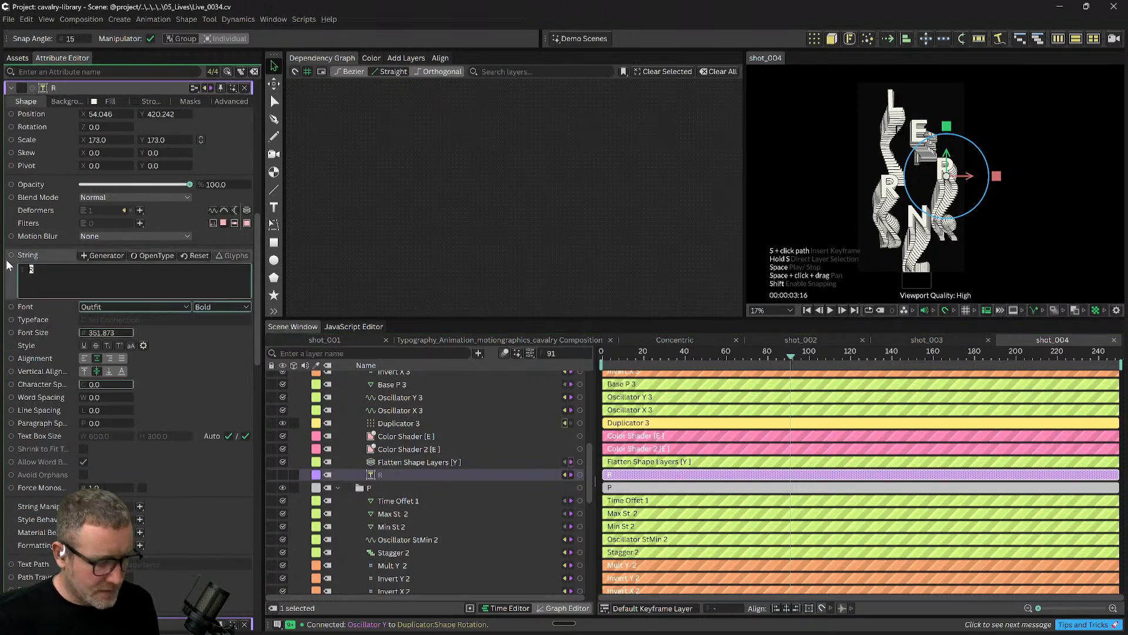
{"action": "type", "text": "A"}
{"action": "left_click", "coordinate": [456, 134]}
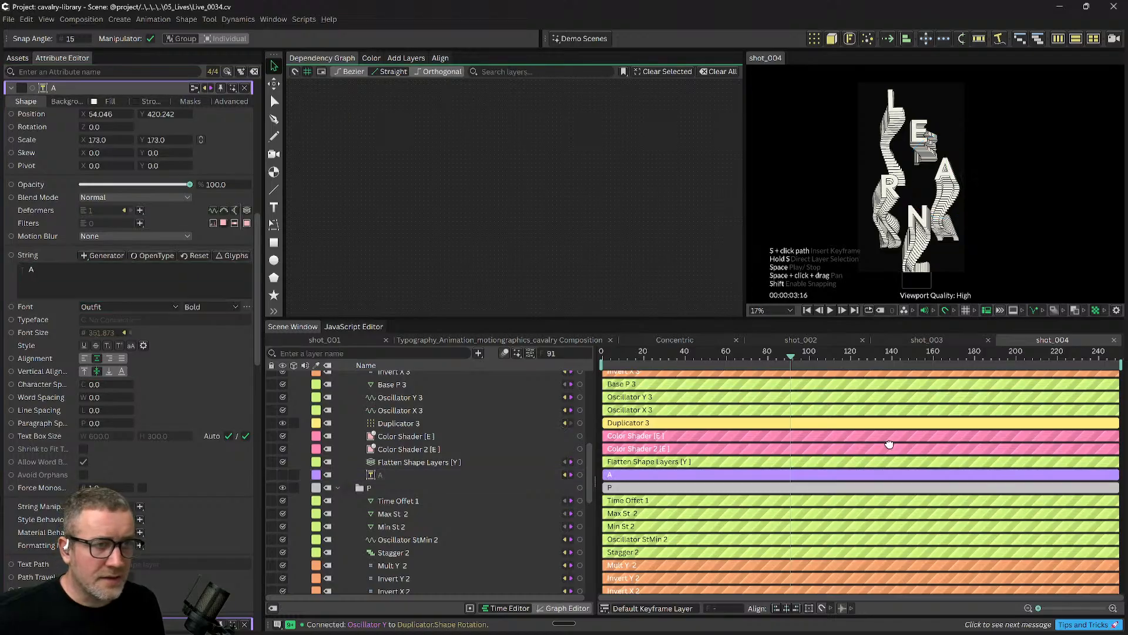
{"action": "left_click_drag", "start_coordinate": [674, 358], "coordinate": [712, 361]}
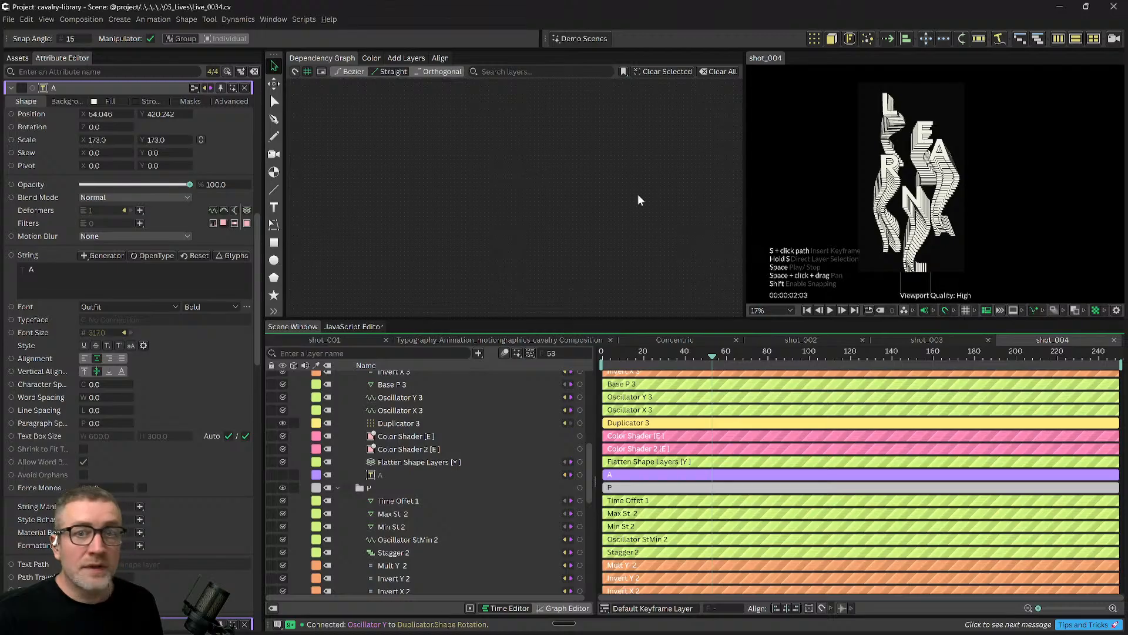
Add an Index To Color utility to shot_004.
{"action": "scroll", "coordinate": [380, 419], "scroll_direction": "up", "scroll_amount": 3}
{"action": "scroll", "coordinate": [379, 419], "scroll_direction": "up", "scroll_amount": 8}
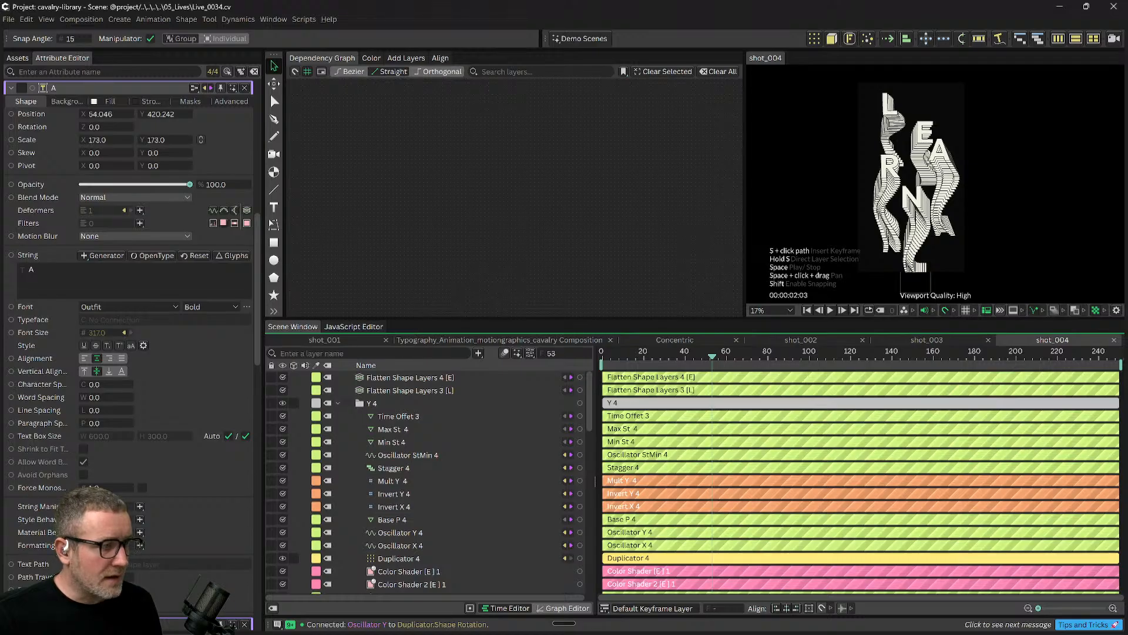
{"action": "left_click", "coordinate": [478, 353]}
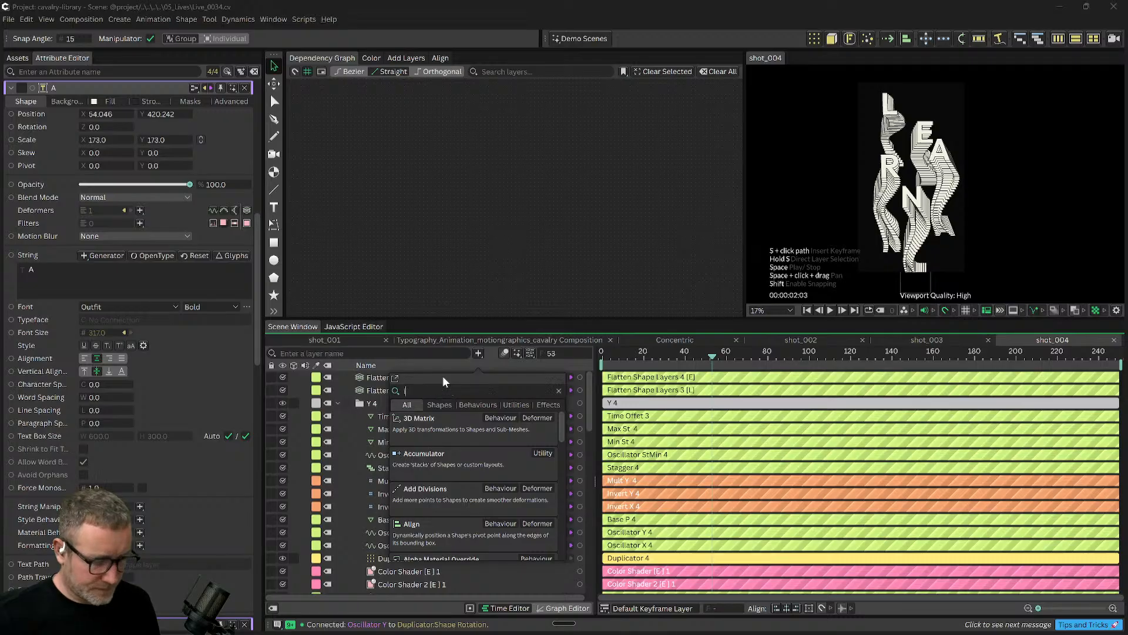
{"action": "type", "text": "index"}
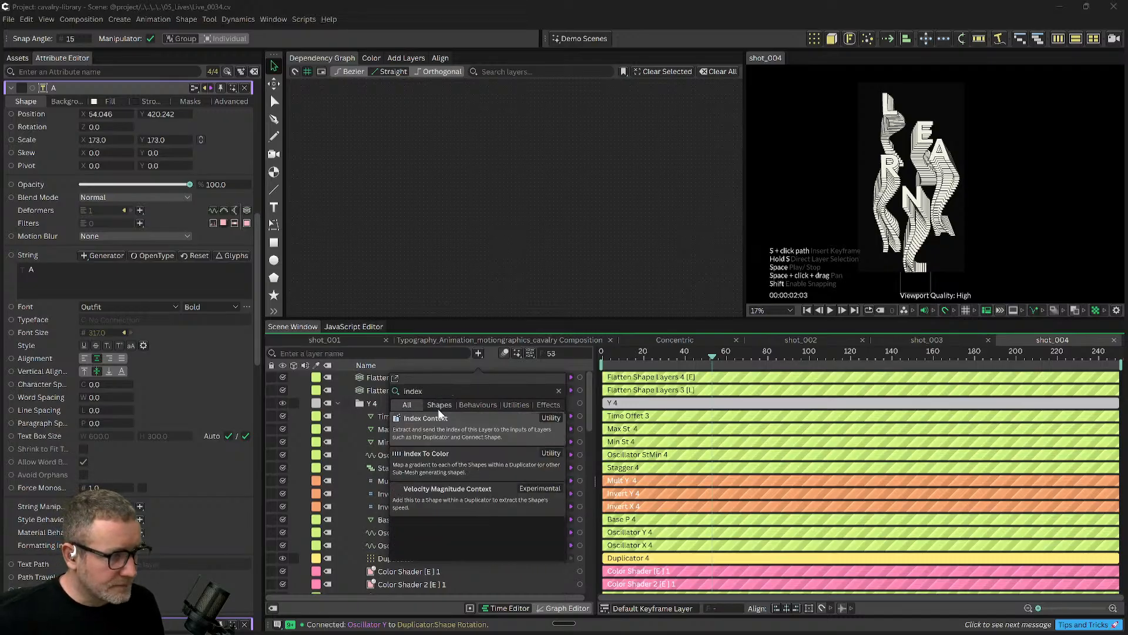
{"action": "left_click", "coordinate": [437, 458]}
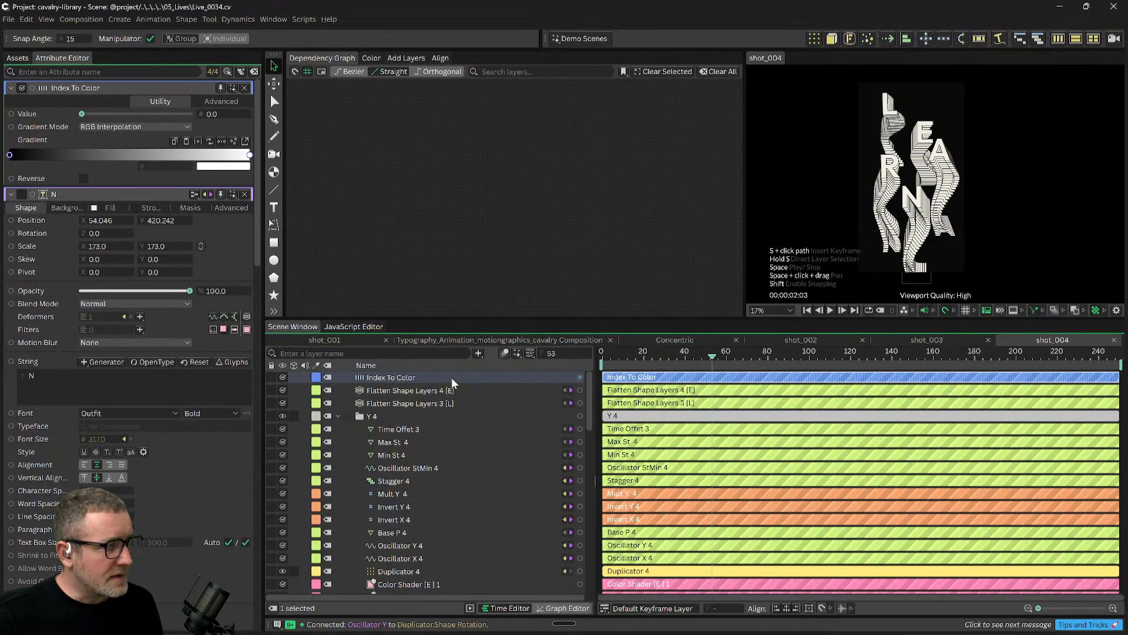
Recolour the black starting stop of the Index To Color gradient to dark navy, 0a0641.
{"action": "double_click", "coordinate": [9, 155]}
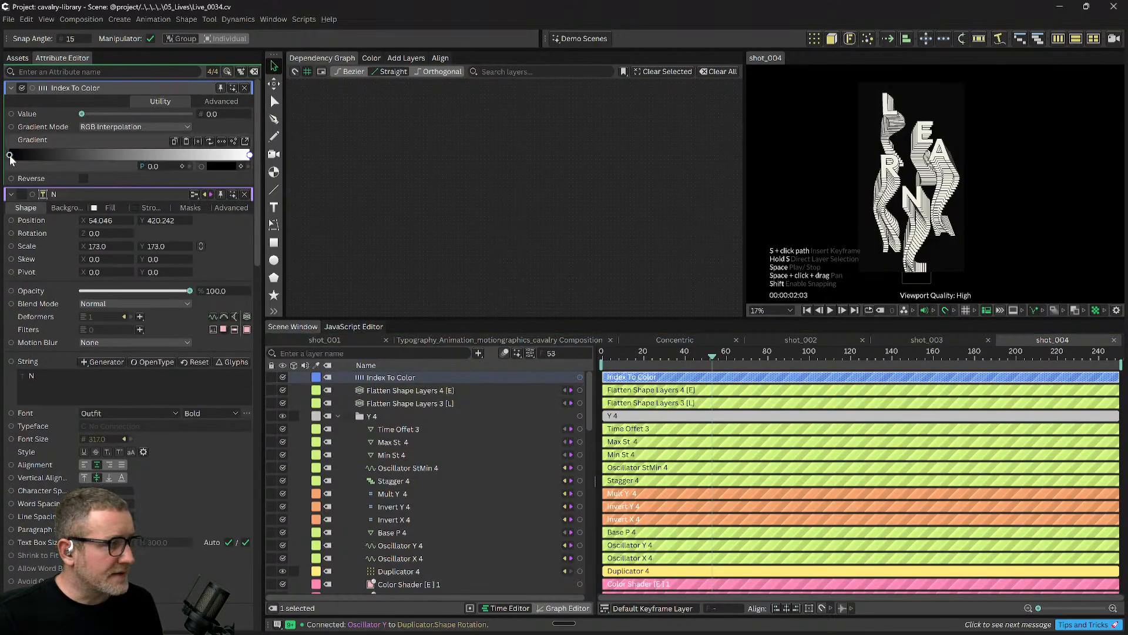
{"action": "left_click", "coordinate": [9, 155]}
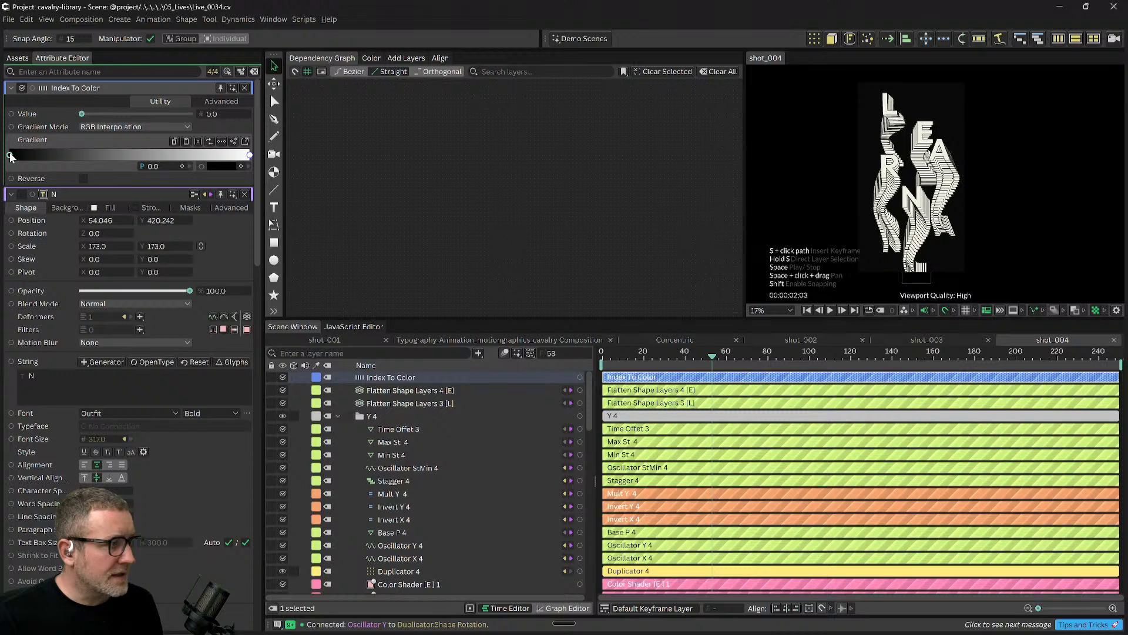
{"action": "double_click", "coordinate": [9, 155]}
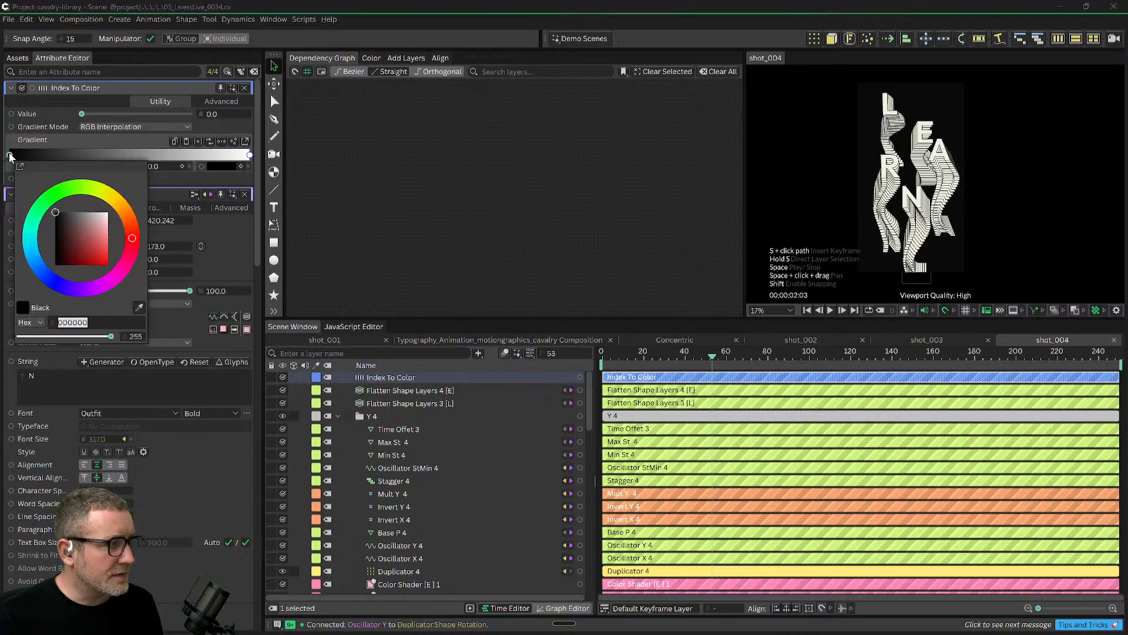
{"action": "mouse_move", "coordinate": [41, 270]}
{"action": "left_mouse_down"}
{"action": "mouse_move", "coordinate": [46, 284]}
{"action": "mouse_move", "coordinate": [84, 273]}
{"action": "left_mouse_up"}
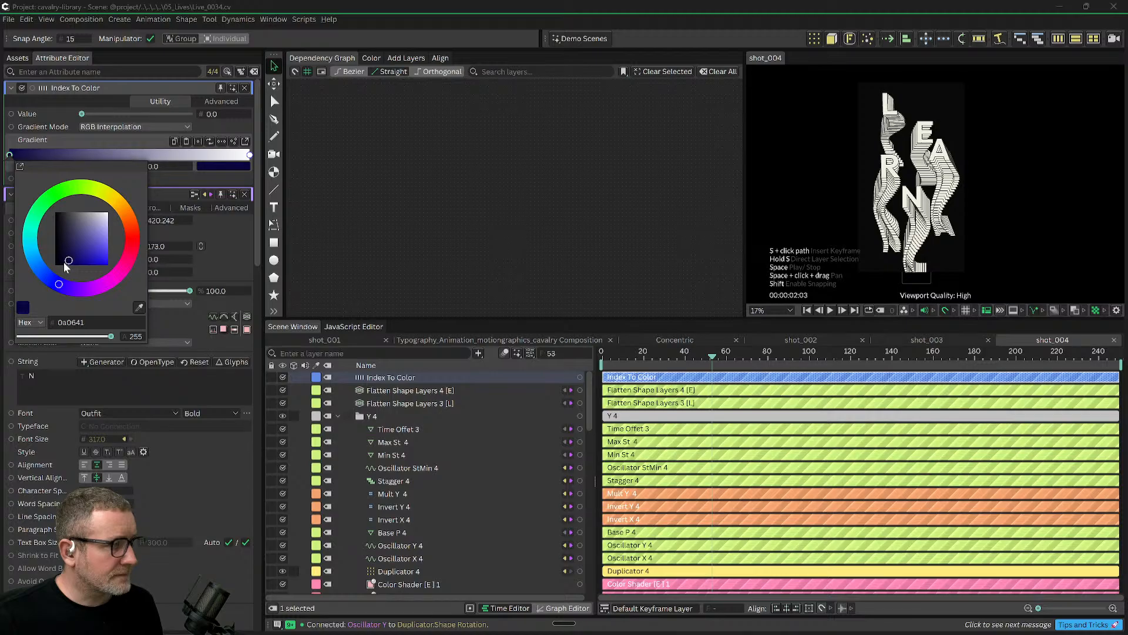
Add two intermediate stops to the gradient and set the one nearer the white end to bright cyan, 11defc.
{"action": "left_click", "coordinate": [103, 154]}
{"action": "left_click", "coordinate": [92, 156]}
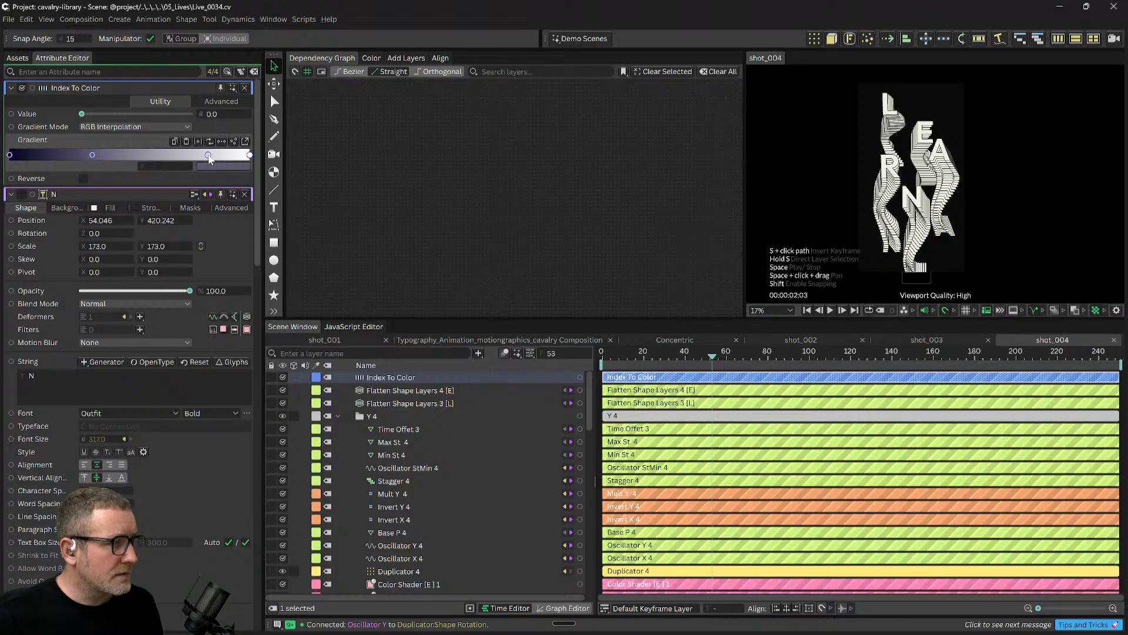
{"action": "left_click_drag", "start_coordinate": [209, 157], "coordinate": [188, 157]}
{"action": "double_click", "coordinate": [188, 156]}
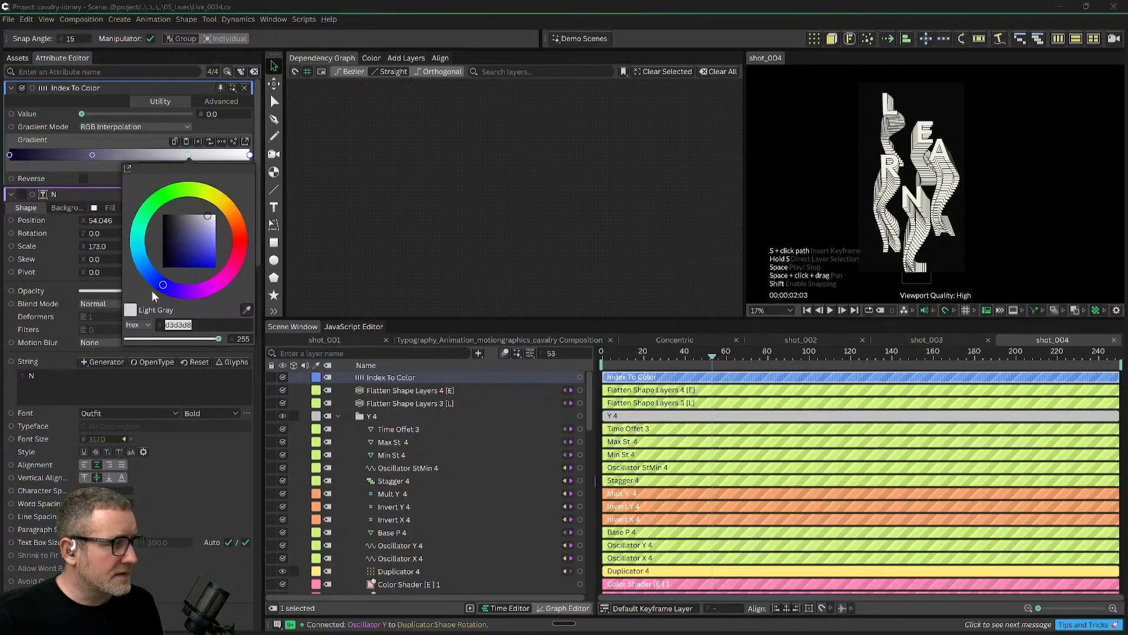
{"action": "left_click_drag", "start_coordinate": [134, 257], "coordinate": [138, 251]}
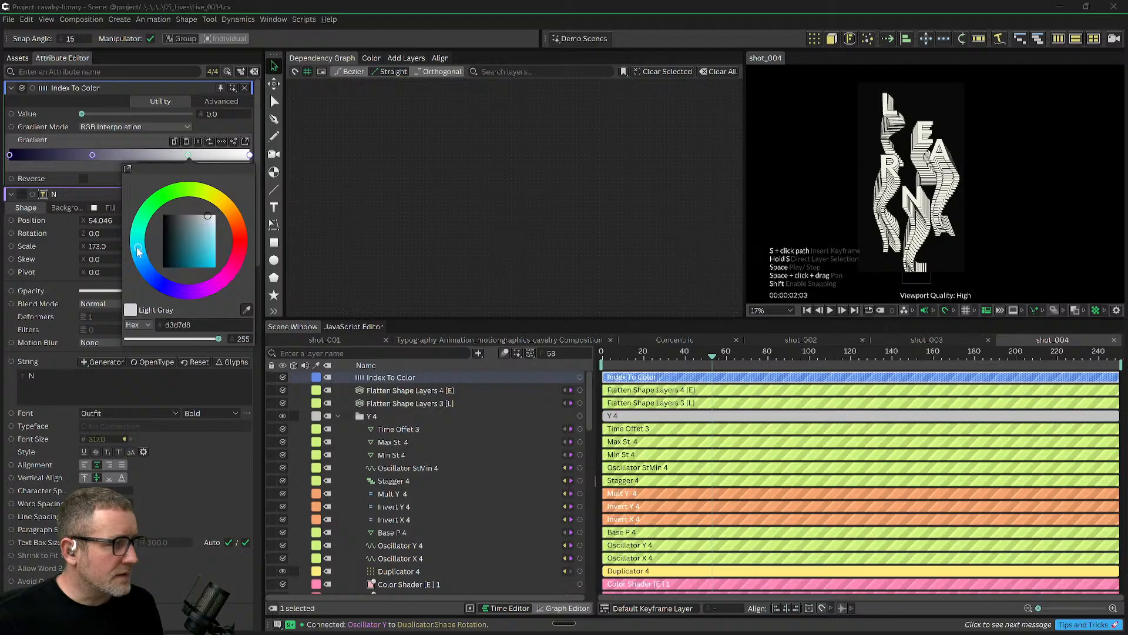
{"action": "left_click_drag", "start_coordinate": [211, 243], "coordinate": [217, 253]}
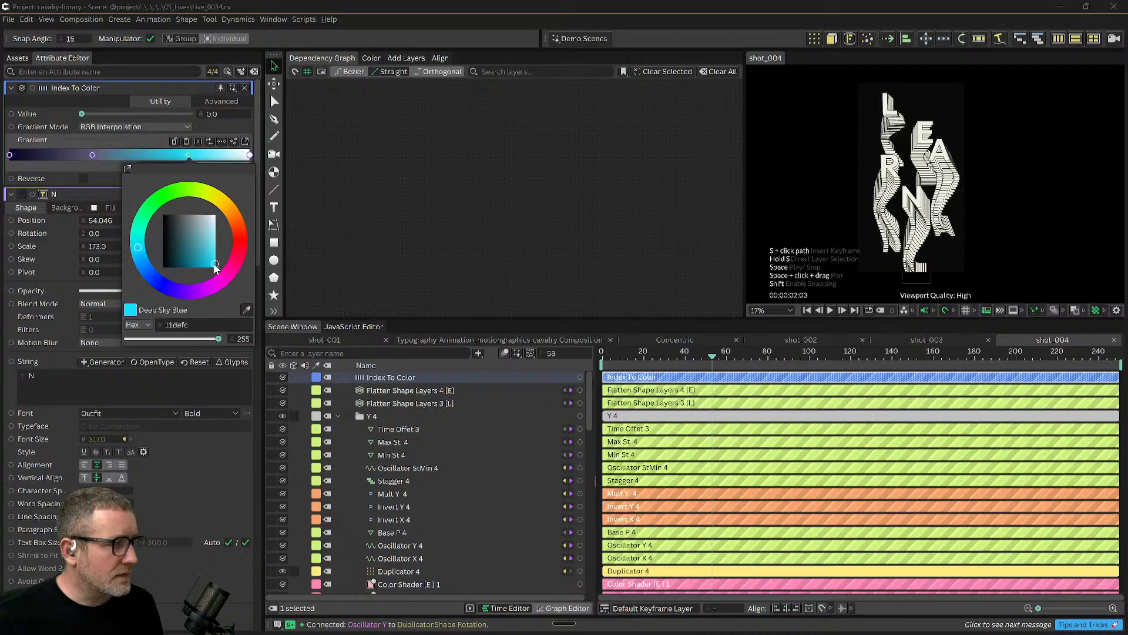
Recolour the gradient's intermediate stop nearer the navy end to a medium blue.
{"action": "left_click", "coordinate": [92, 156]}
{"action": "double_click", "coordinate": [92, 156]}
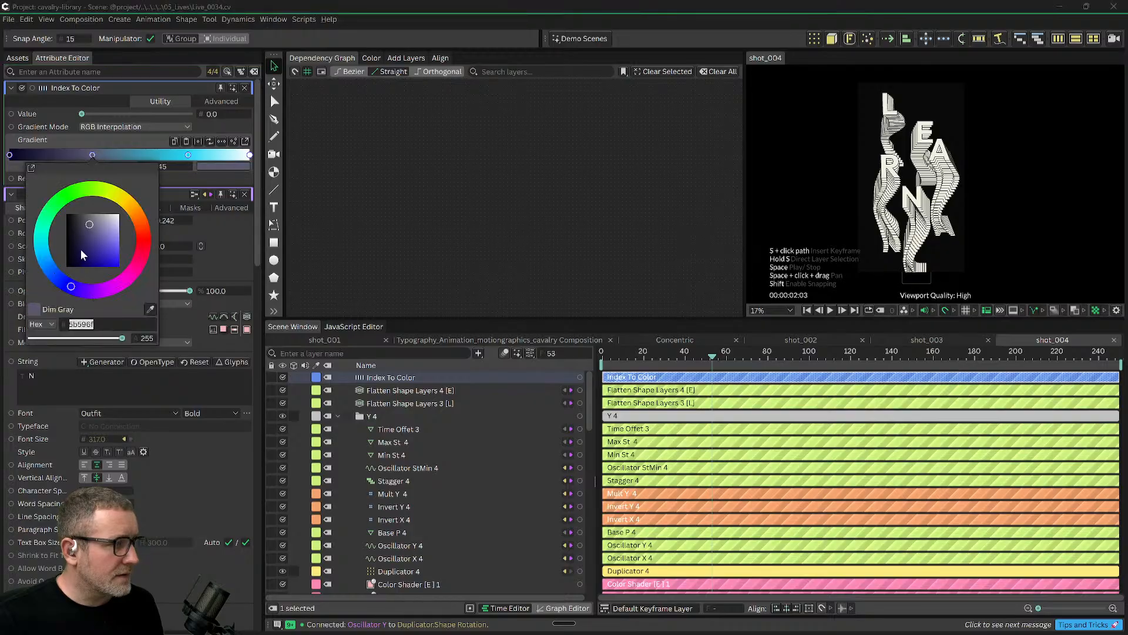
{"action": "mouse_move", "coordinate": [68, 286]}
{"action": "left_mouse_down"}
{"action": "mouse_move", "coordinate": [54, 276]}
{"action": "mouse_move", "coordinate": [121, 251]}
{"action": "mouse_move", "coordinate": [108, 250]}
{"action": "left_mouse_up"}
{"action": "left_click", "coordinate": [112, 143]}
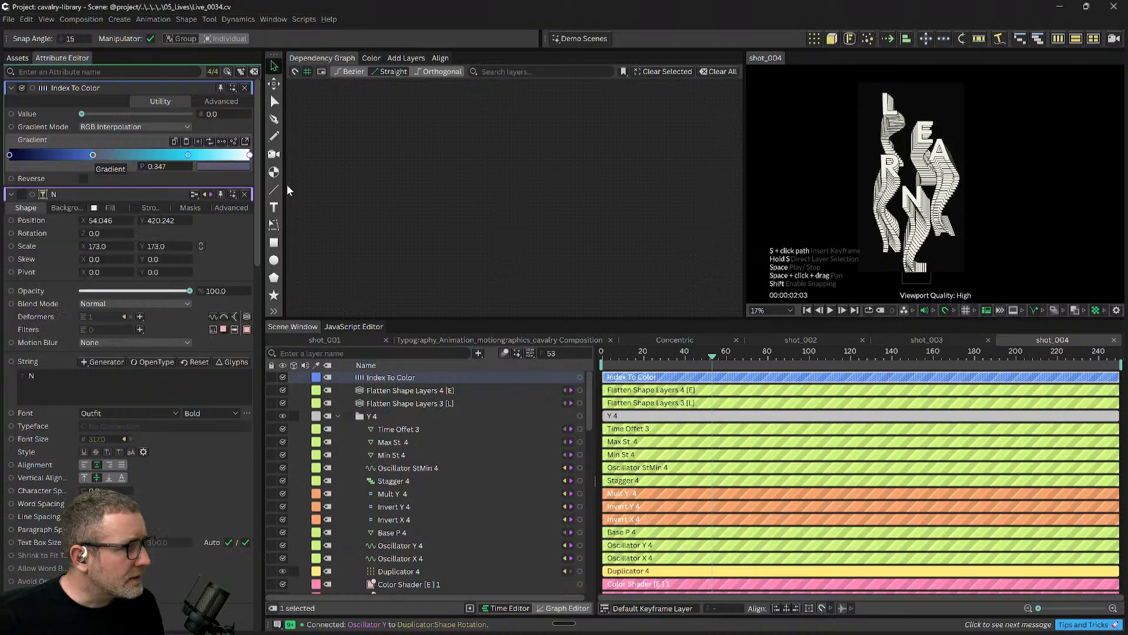
Delete the grey stop overlapping the blue one in the gradient and move the blue stop to position 0.357.
{"action": "right_click", "coordinate": [93, 156]}
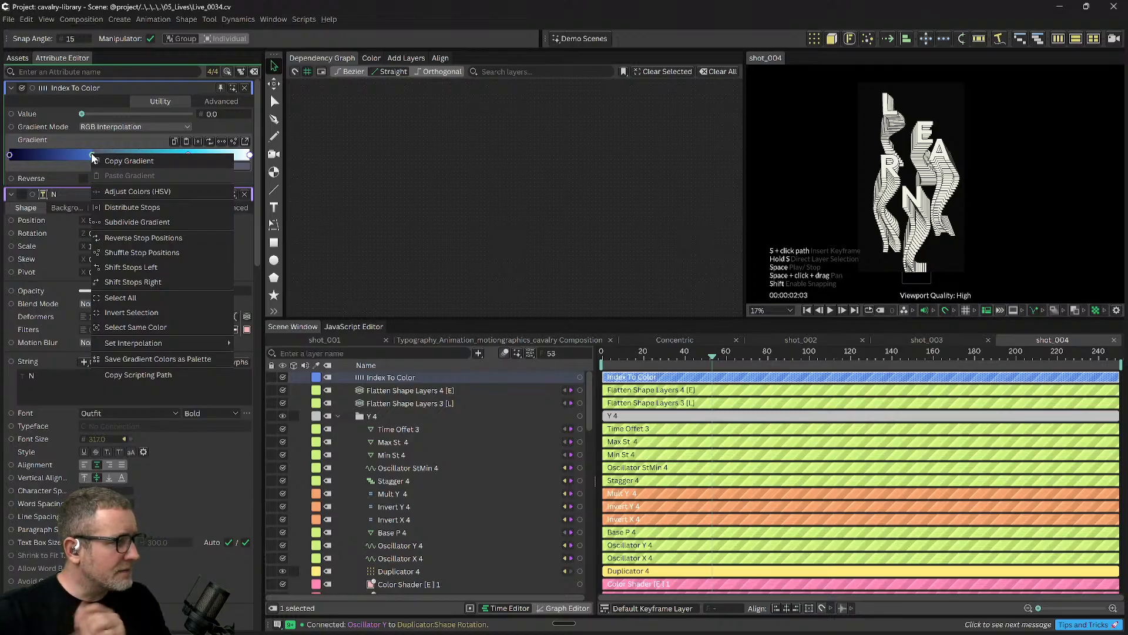
{"action": "left_click", "coordinate": [73, 169]}
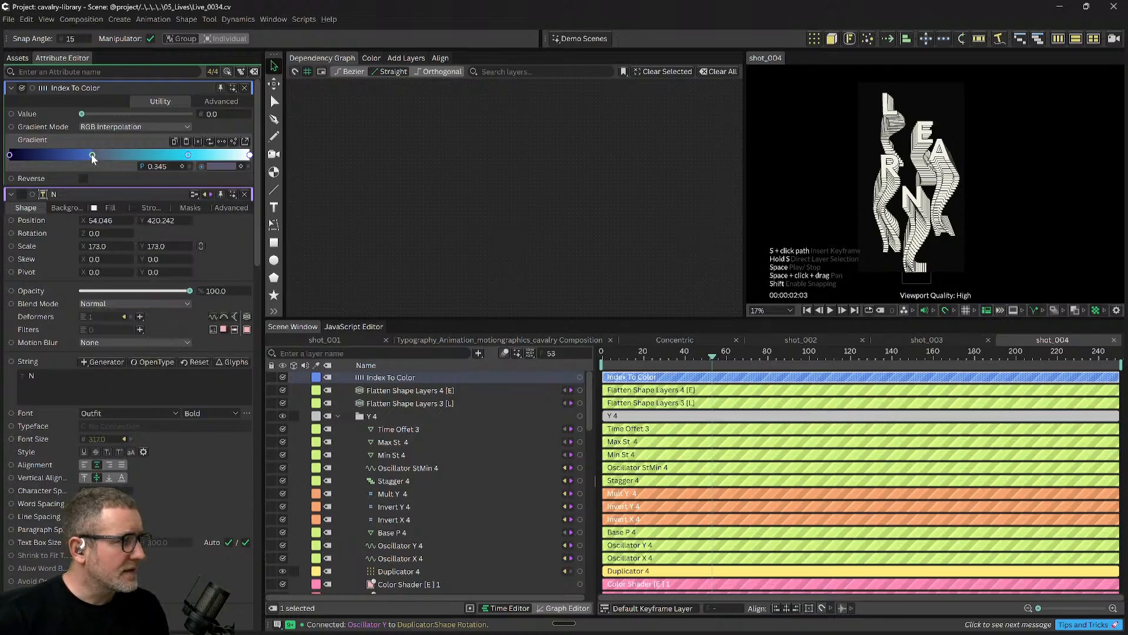
{"action": "key", "text": "Delete"}
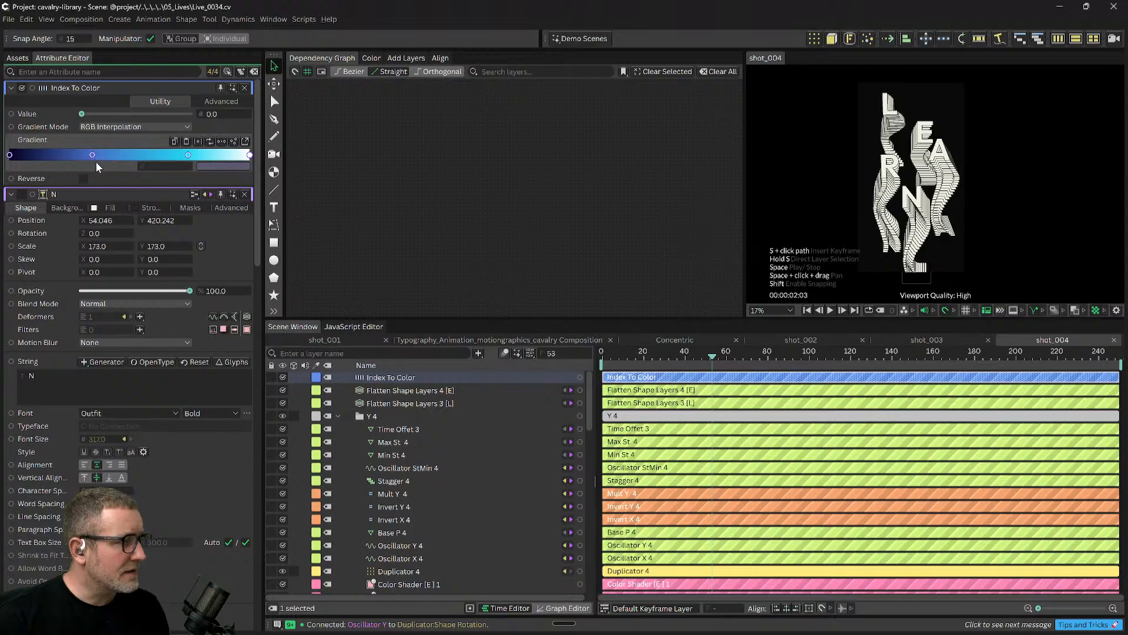
{"action": "left_click", "coordinate": [93, 154]}
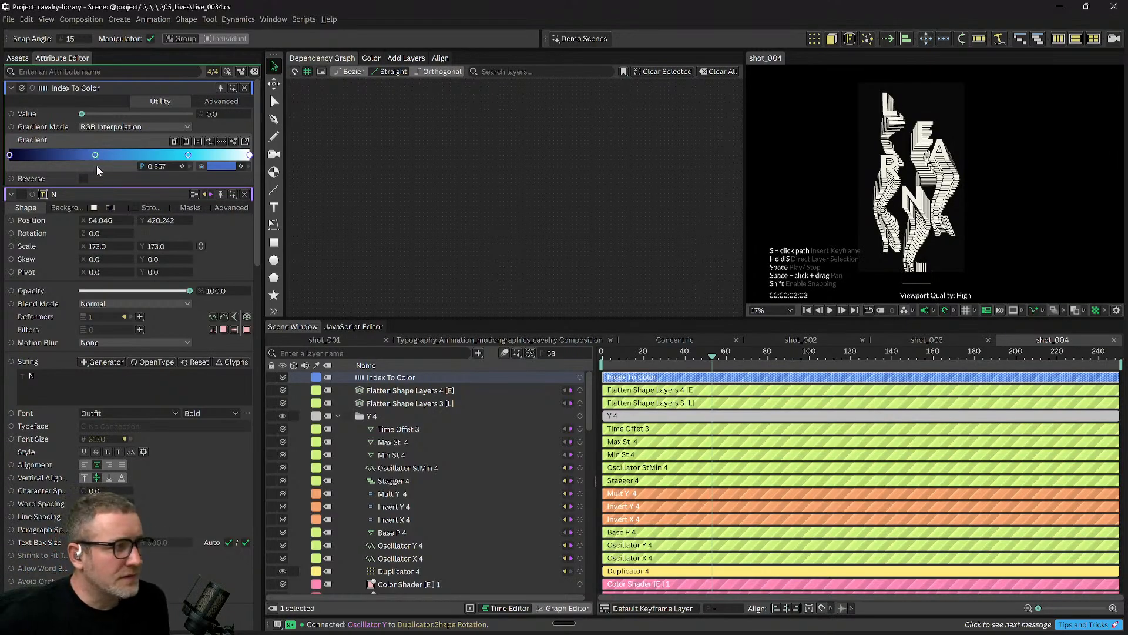
Soften the gradient's cyan stop at position 0.733 to a sky blue, 73dbeb.
{"action": "left_click", "coordinate": [188, 156]}
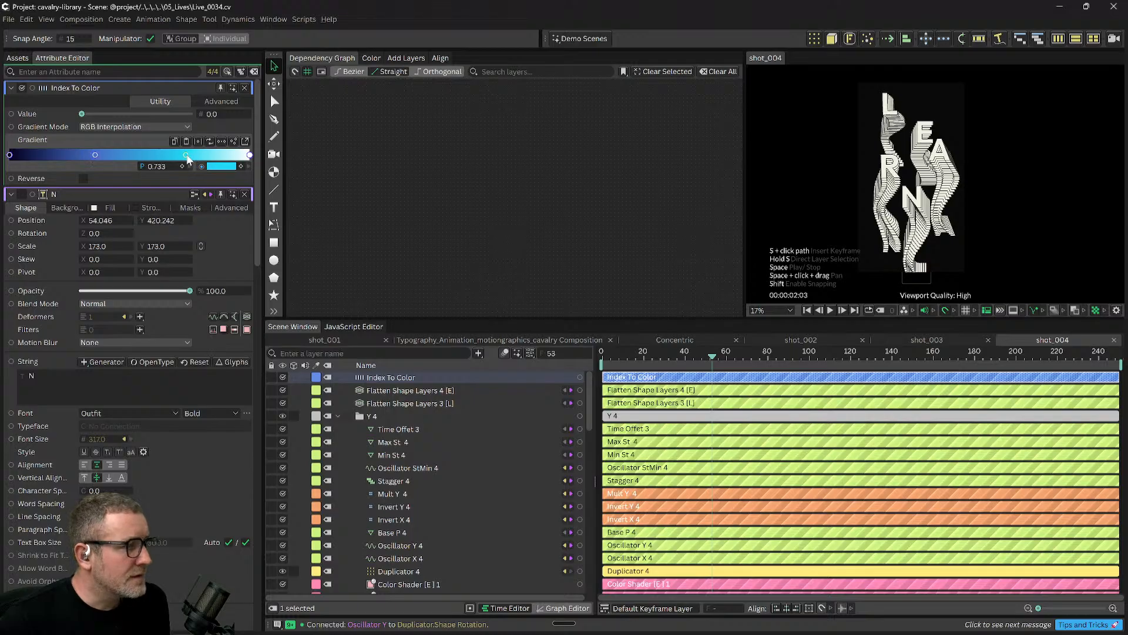
{"action": "double_click", "coordinate": [187, 156]}
{"action": "left_click_drag", "start_coordinate": [203, 266], "coordinate": [212, 246]}
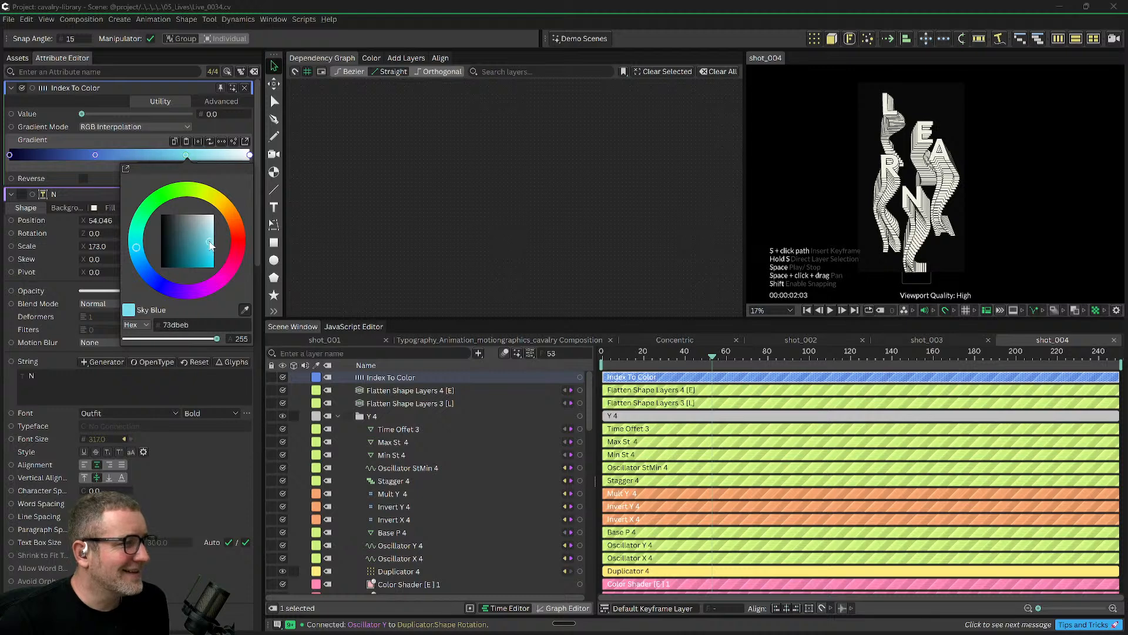
{"action": "left_click", "coordinate": [72, 167]}
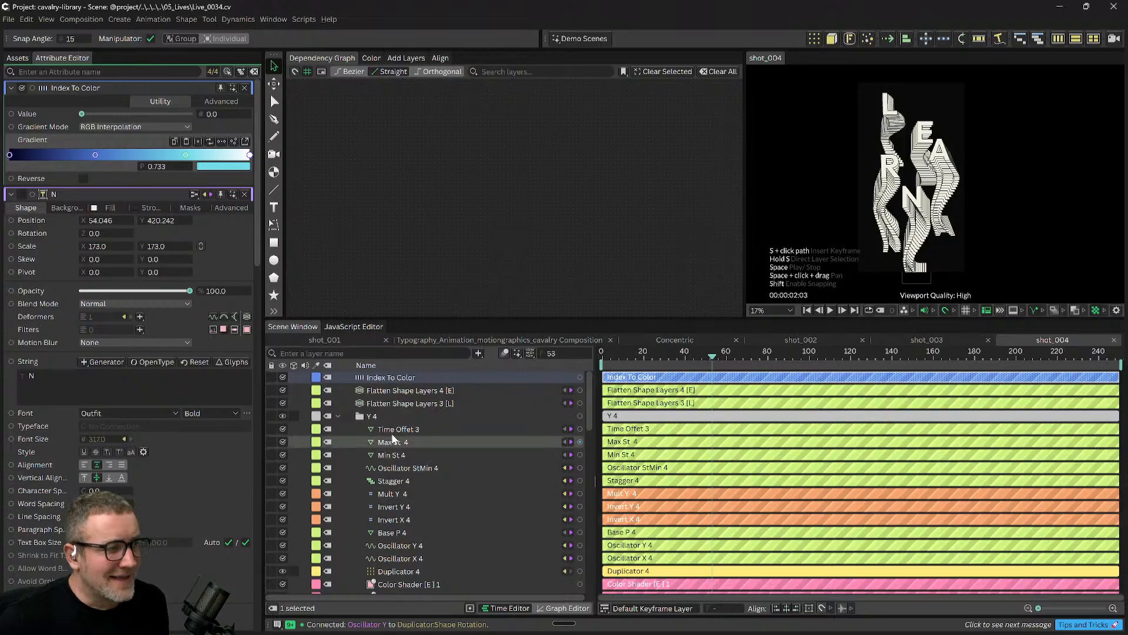
Connect the Index To Color layer to the Color attribute of Color Shader [E] 1 in group Y 4.
{"action": "left_click_drag", "start_coordinate": [581, 375], "coordinate": [440, 577]}
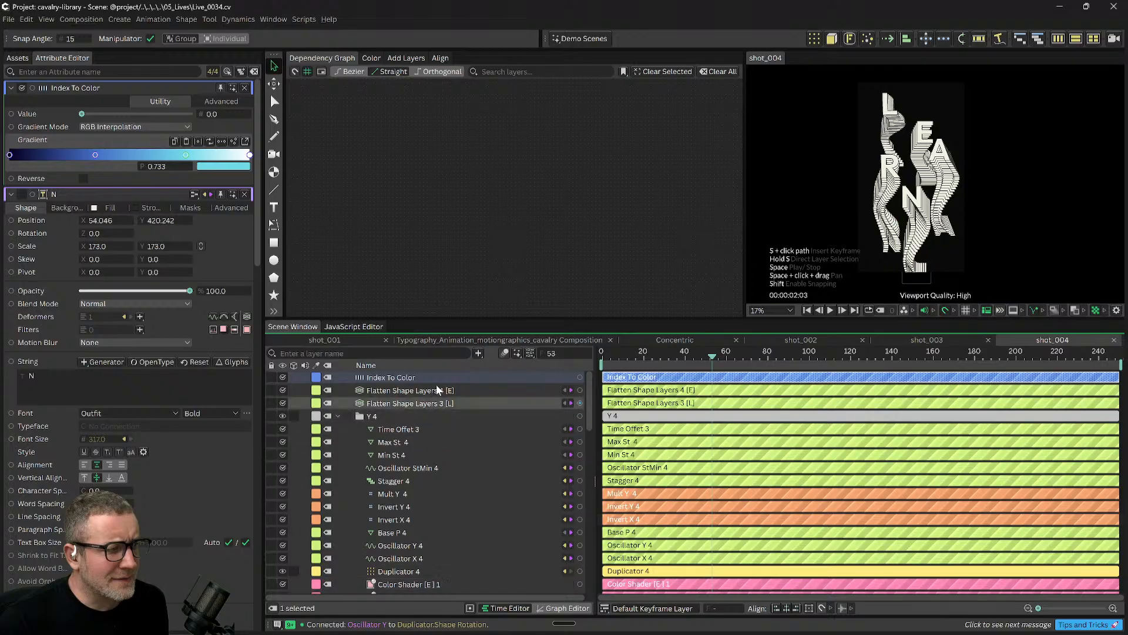
{"action": "left_click_drag", "start_coordinate": [582, 376], "coordinate": [450, 556]}
{"action": "scroll", "coordinate": [412, 546], "scroll_direction": "down", "scroll_amount": 1}
{"action": "scroll", "coordinate": [418, 529], "scroll_direction": "up", "scroll_amount": 1}
{"action": "mouse_move", "coordinate": [414, 586]}
{"action": "left_mouse_down"}
{"action": "mouse_move", "coordinate": [408, 549]}
{"action": "mouse_move", "coordinate": [404, 586]}
{"action": "left_mouse_up"}
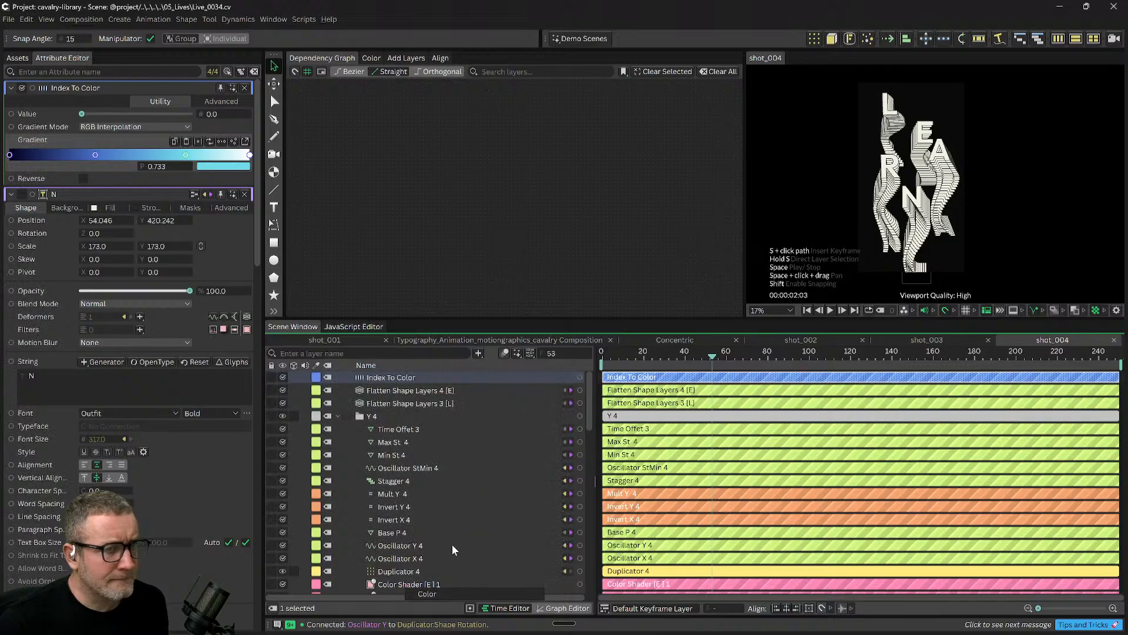
{"action": "left_click", "coordinate": [427, 593]}
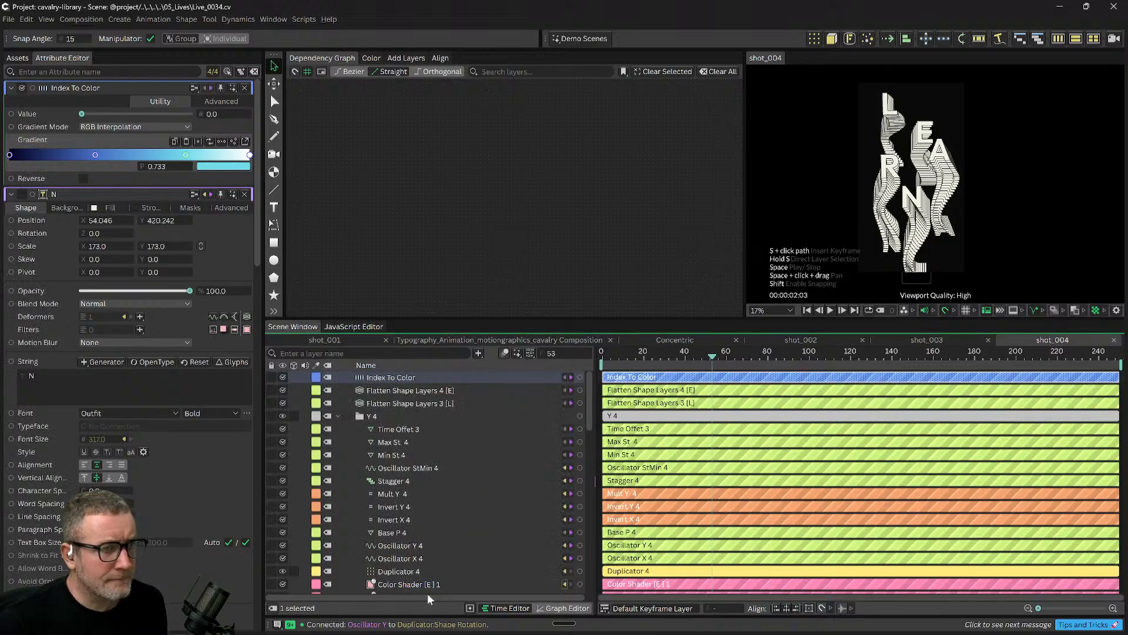
Delete Color Shader [E] 1 and Color Shader 2 [E] 1 from group Y 4 and scrub the animation to frame 98.
{"action": "scroll", "coordinate": [458, 564], "scroll_direction": "down", "scroll_amount": 2}
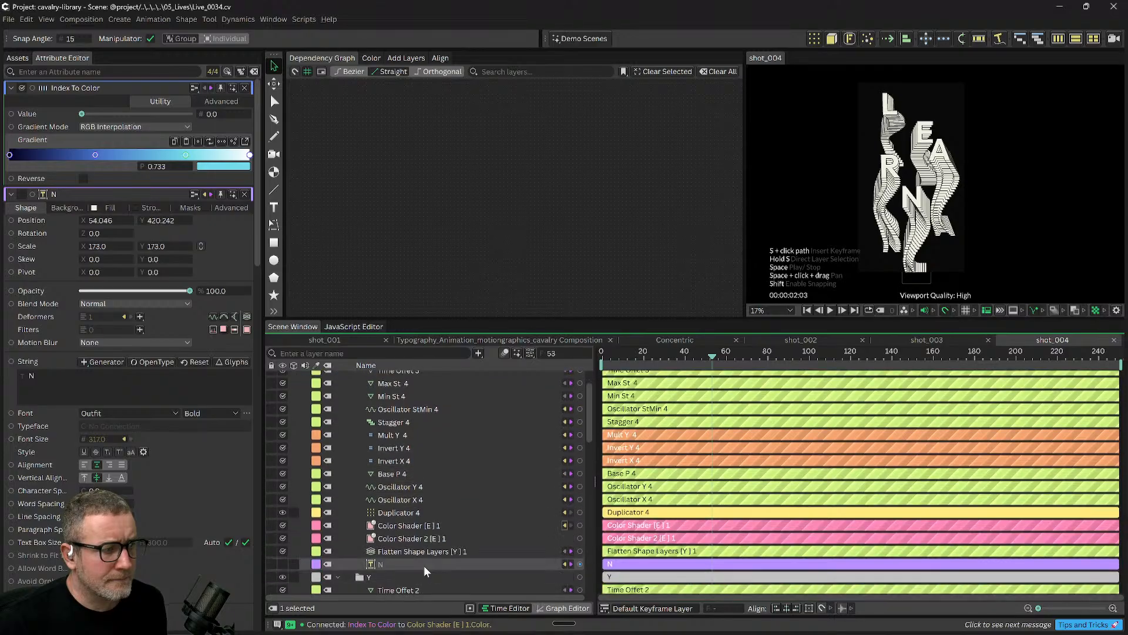
{"action": "left_click", "coordinate": [427, 528], "text": "ctrl"}
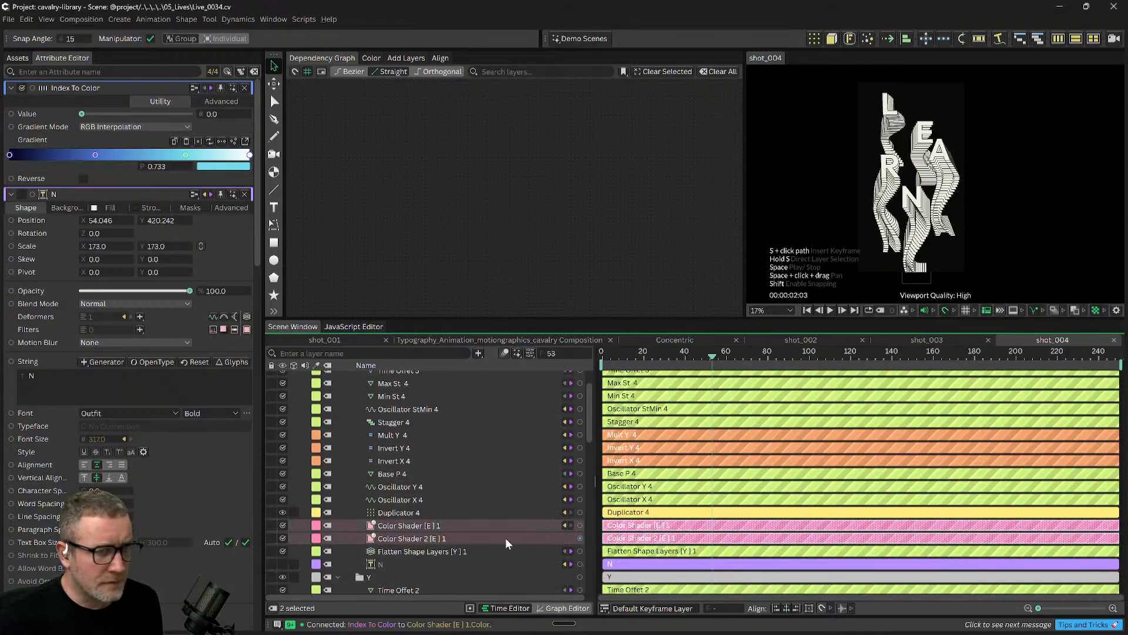
{"action": "key", "text": "Delete"}
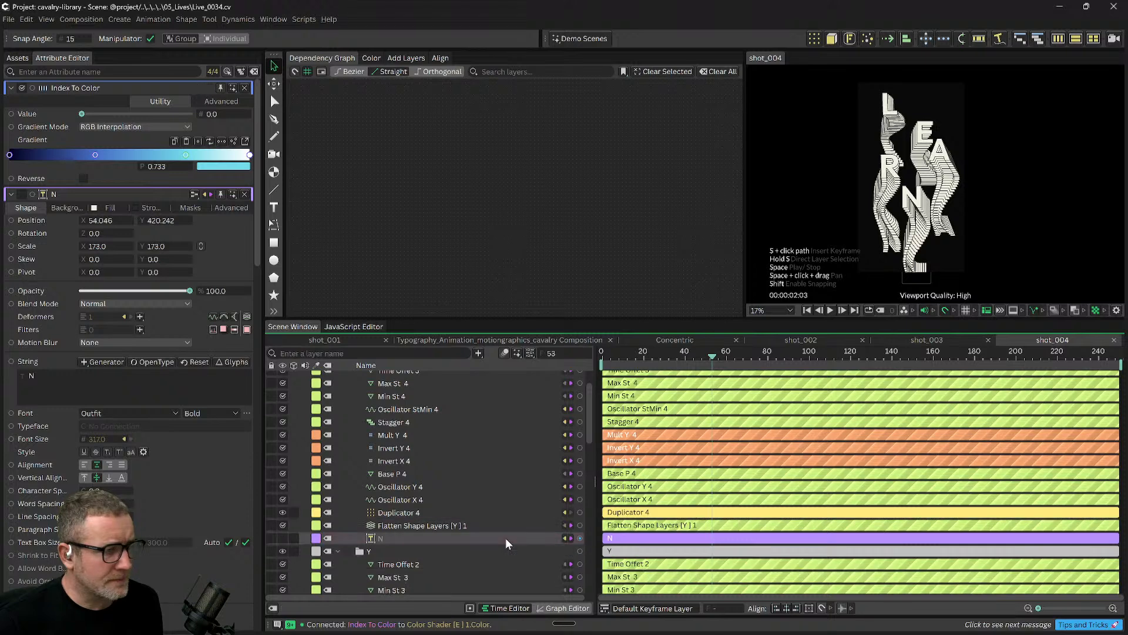
{"action": "scroll", "coordinate": [488, 541], "scroll_direction": "up", "scroll_amount": 2}
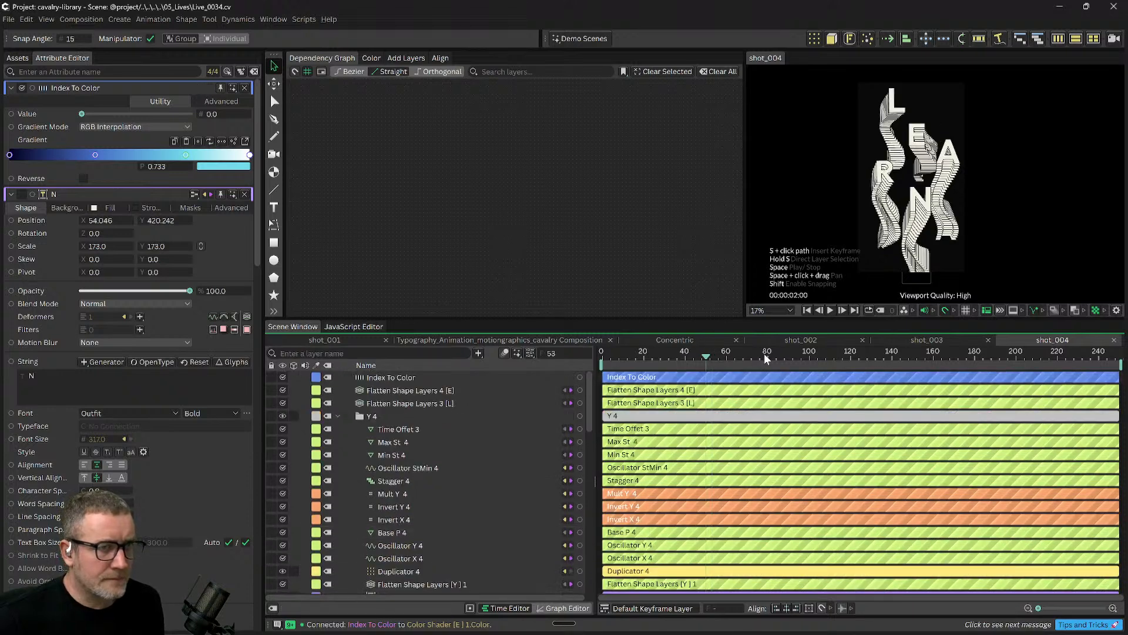
{"action": "left_click_drag", "start_coordinate": [828, 362], "coordinate": [806, 362]}
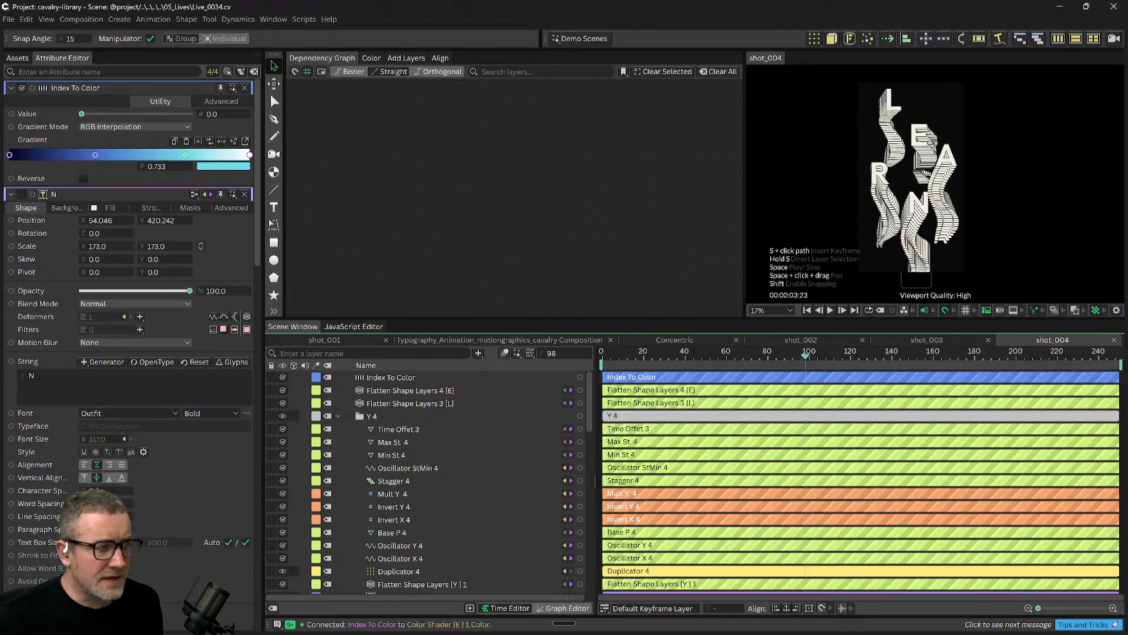
Check in shot_001's node graph how Index To Color feeds the text shape's Fill Color, and return to shot_004.
{"action": "left_click", "coordinate": [332, 340]}
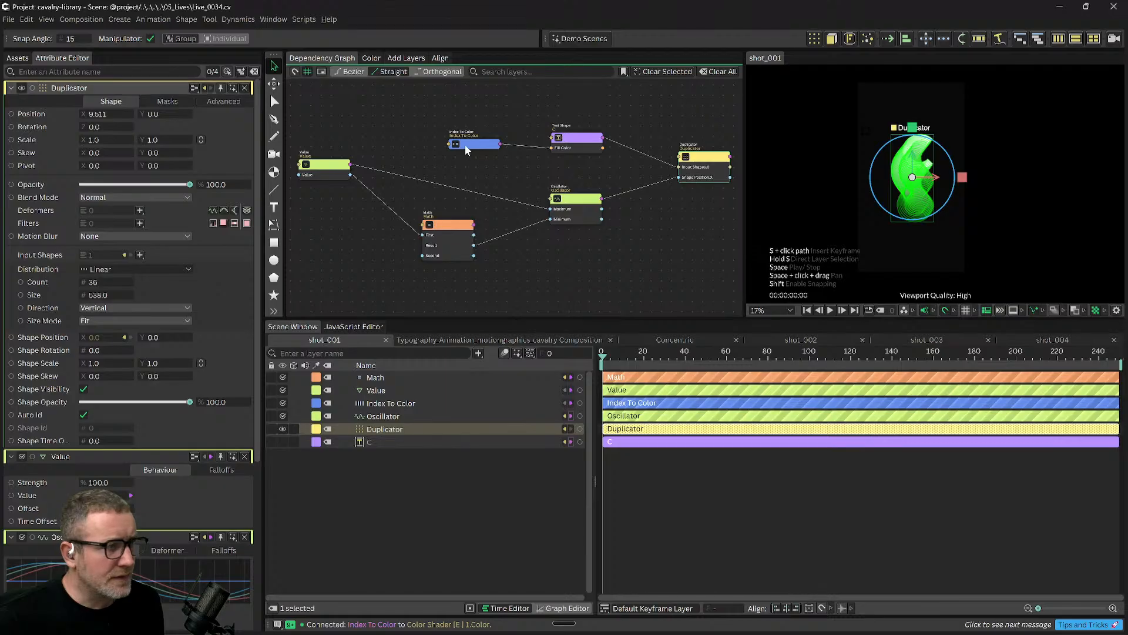
{"action": "left_click_drag", "start_coordinate": [463, 145], "coordinate": [457, 142]}
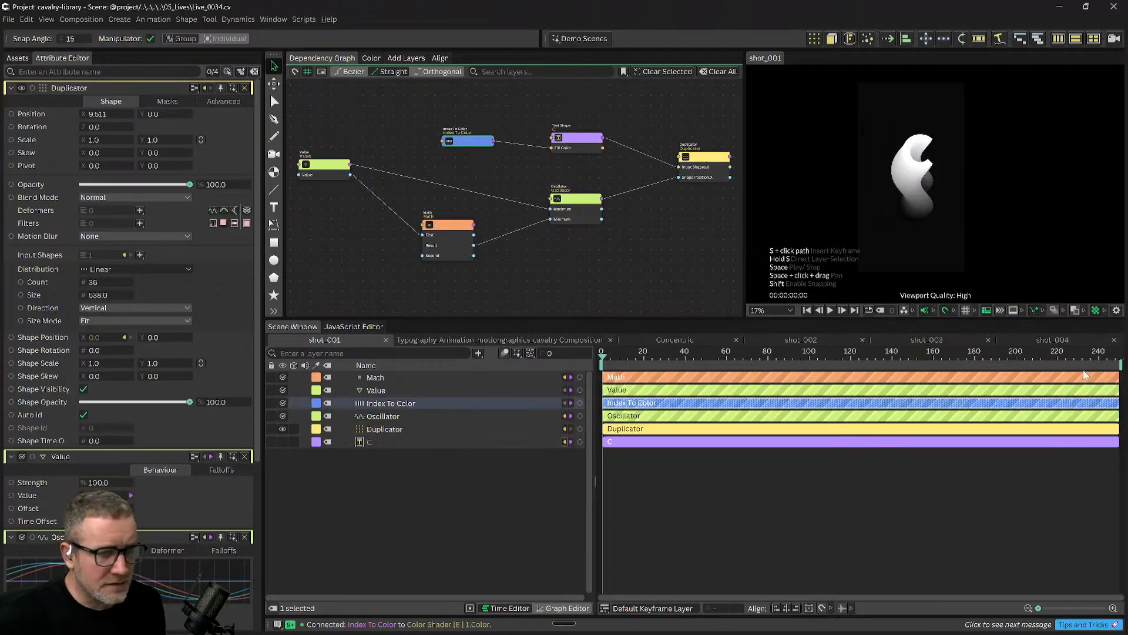
{"action": "left_click", "coordinate": [1081, 338]}
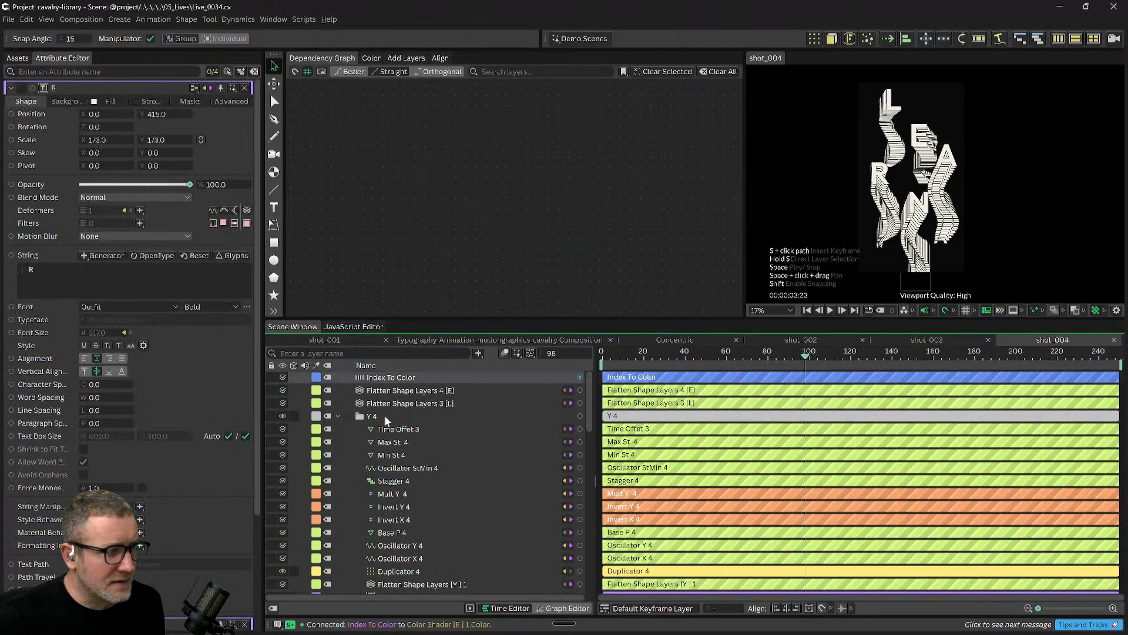
Try to connect the Index To Color layer to Duplicator 4 in group Y 4.
{"action": "left_click", "coordinate": [391, 377]}
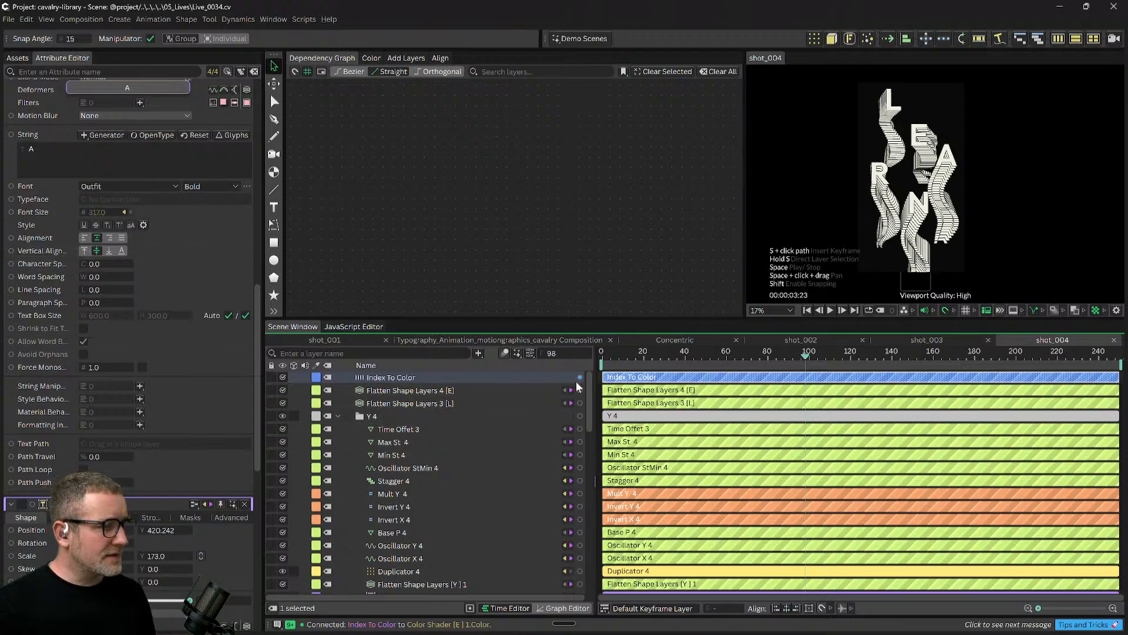
{"action": "left_click_drag", "start_coordinate": [580, 377], "coordinate": [400, 573]}
{"action": "scroll", "coordinate": [425, 544], "scroll_direction": "down", "scroll_amount": 1}
{"action": "scroll", "coordinate": [424, 544], "scroll_direction": "down", "scroll_amount": 1}
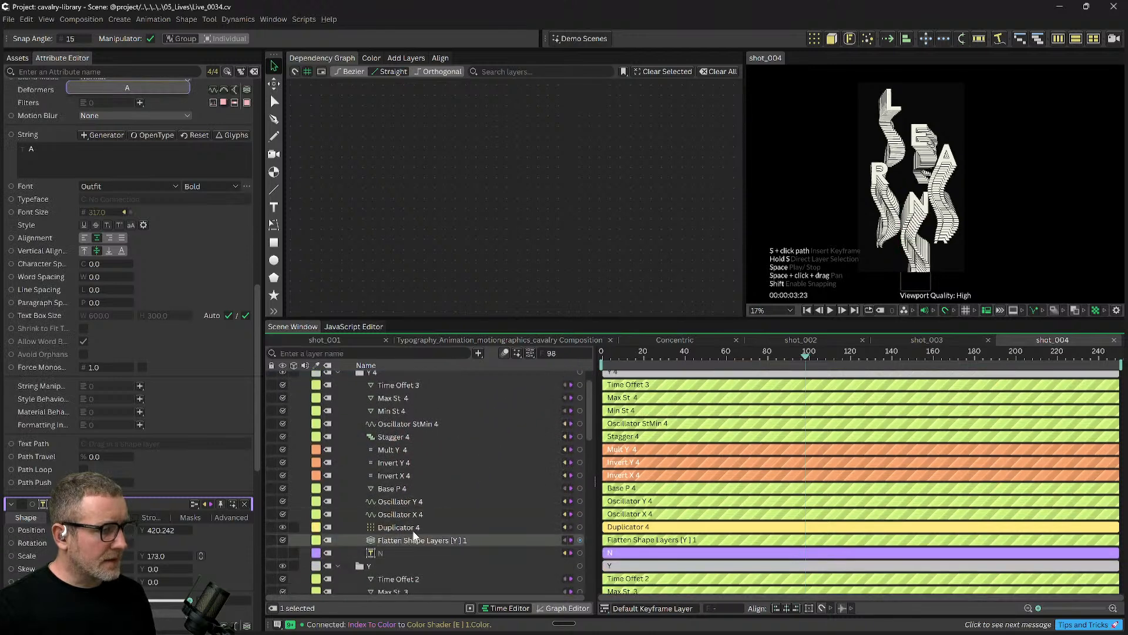
Load group Y 4 into the Dependency Graph and delete the group with its letter N.
{"action": "scroll", "coordinate": [401, 544], "scroll_direction": "up", "scroll_amount": 4}
{"action": "left_click_drag", "start_coordinate": [379, 419], "coordinate": [474, 253]}
{"action": "left_click", "coordinate": [668, 213]}
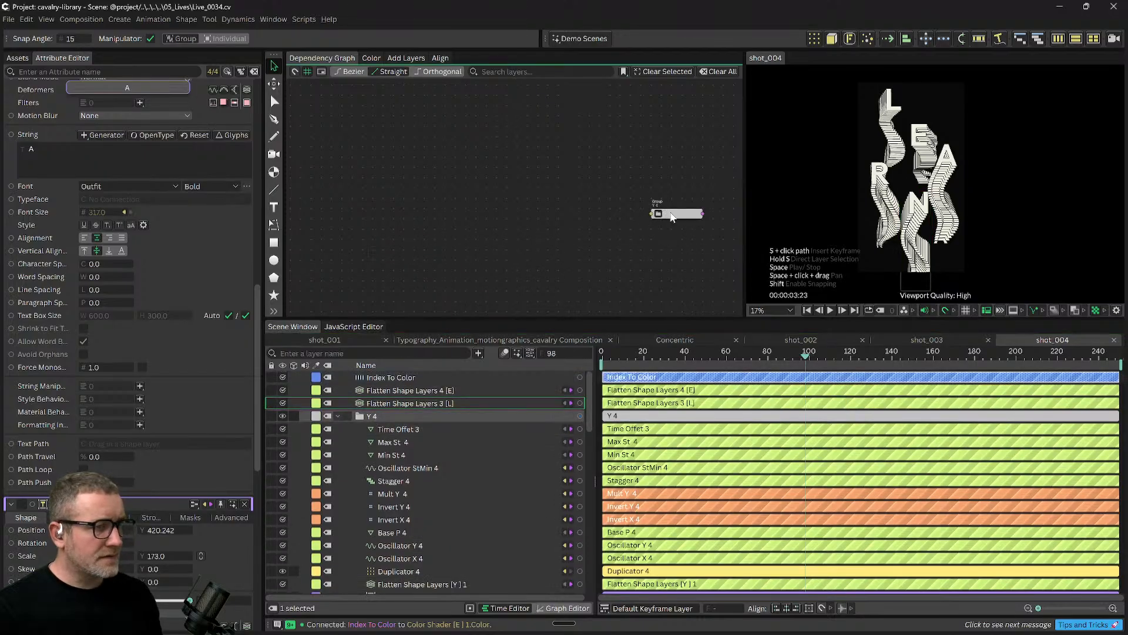
{"action": "key", "text": "Delete"}
Load Duplicator 3's node network from group Y and the Index To Color layer into the Dependency Graph.
{"action": "left_click_drag", "start_coordinate": [395, 571], "coordinate": [561, 240]}
{"action": "scroll", "coordinate": [506, 263], "scroll_direction": "down", "scroll_amount": 3}
{"action": "left_click", "coordinate": [510, 253]}
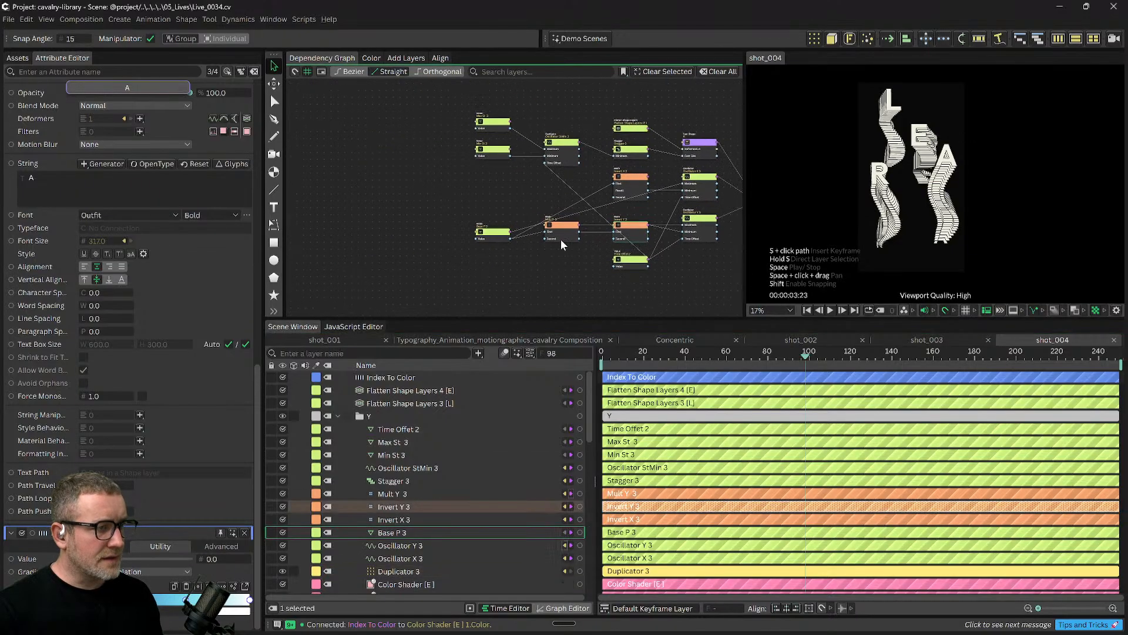
{"action": "left_click", "coordinate": [395, 224]}
{"action": "left_click_drag", "start_coordinate": [376, 379], "coordinate": [382, 222]}
Place the Index To Color node near letter A's text shape and connect it to the shape's Fill Color.
{"action": "scroll", "coordinate": [511, 209], "scroll_direction": "up", "scroll_amount": 3}
{"action": "left_click_drag", "start_coordinate": [505, 231], "coordinate": [430, 247]}
{"action": "left_click_drag", "start_coordinate": [697, 167], "coordinate": [698, 129]}
{"action": "left_click_drag", "start_coordinate": [433, 221], "coordinate": [518, 200]}
{"action": "left_click_drag", "start_coordinate": [342, 252], "coordinate": [580, 110]}
{"action": "left_click_drag", "start_coordinate": [601, 164], "coordinate": [480, 249]}
{"action": "left_click_drag", "start_coordinate": [476, 196], "coordinate": [537, 143]}
{"action": "scroll", "coordinate": [598, 174], "scroll_direction": "up", "scroll_amount": 3}
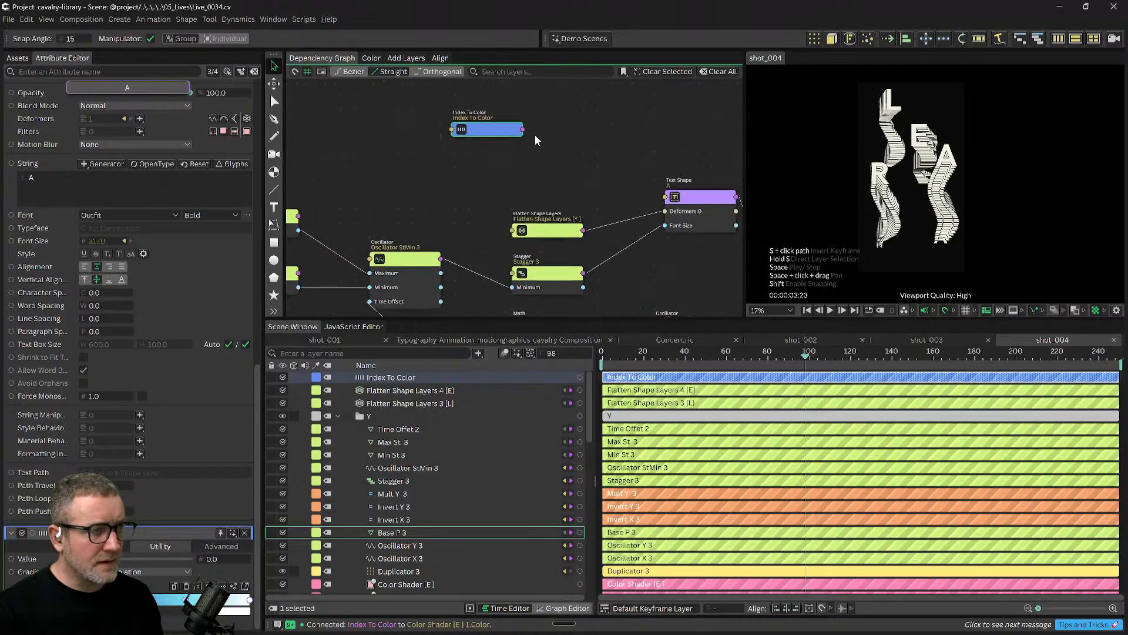
{"action": "left_click_drag", "start_coordinate": [612, 174], "coordinate": [667, 198]}
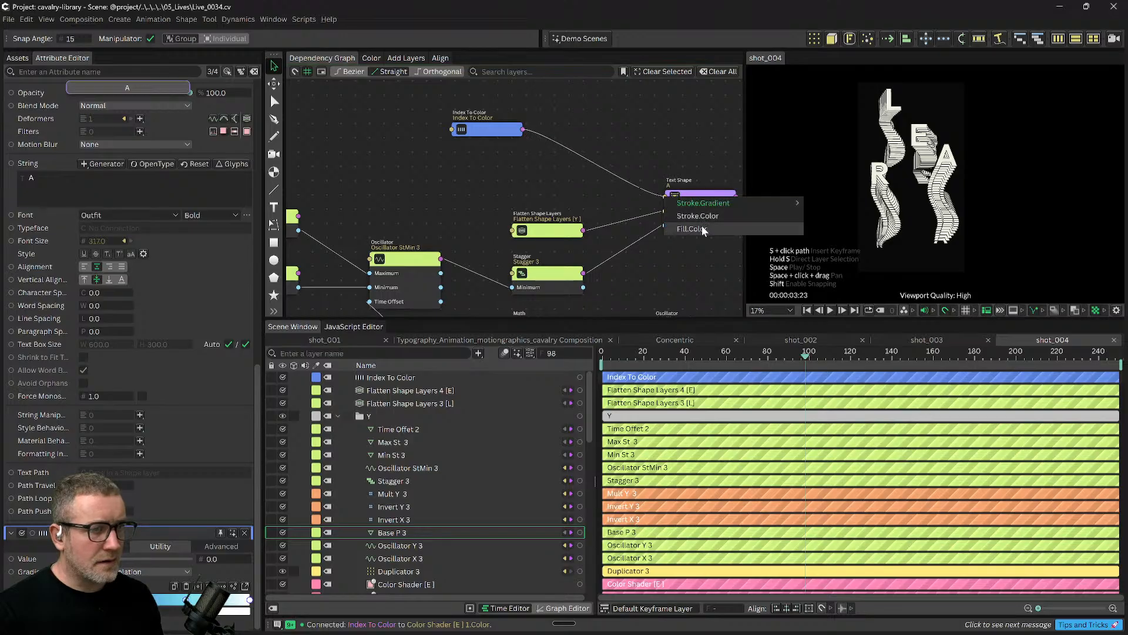
{"action": "left_click", "coordinate": [703, 228]}
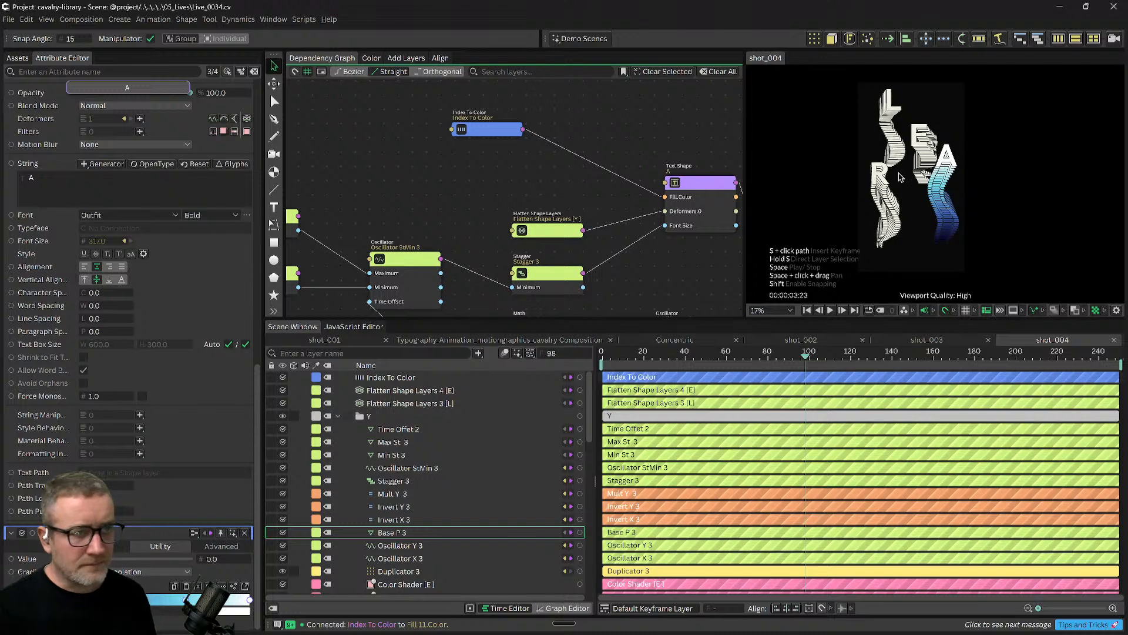
Inspect the gradient on letter A up close in the viewport and scrub the animation to frame 111.
{"action": "scroll", "coordinate": [922, 197], "scroll_direction": "up", "scroll_amount": 3}
{"action": "scroll", "coordinate": [921, 198], "scroll_direction": "up", "scroll_amount": 1}
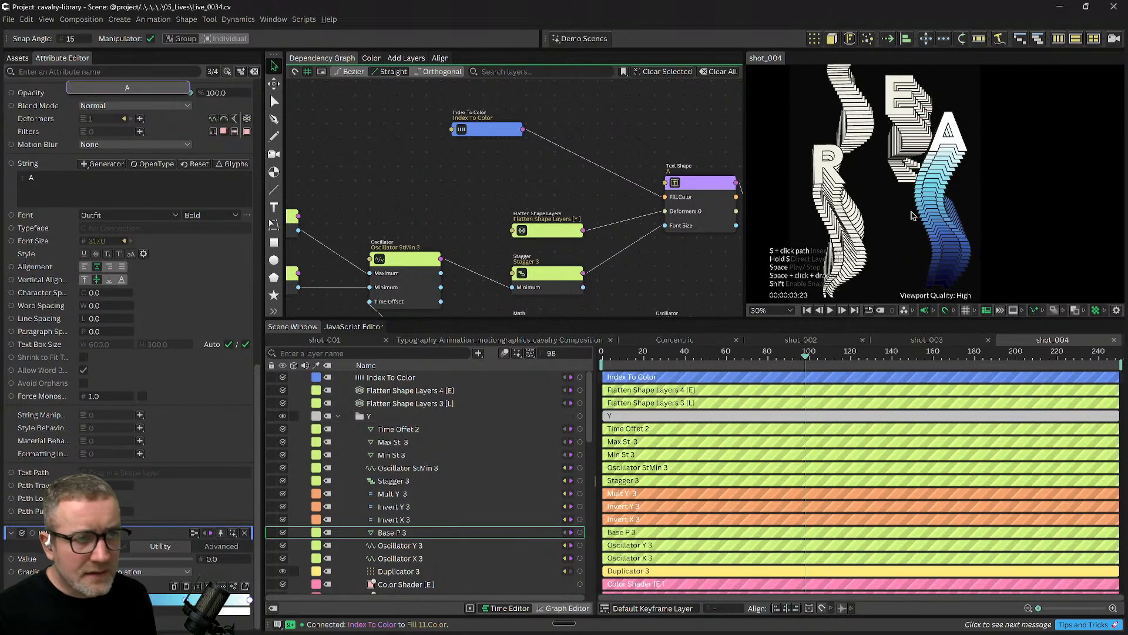
{"action": "left_click_drag", "start_coordinate": [631, 352], "coordinate": [832, 381]}
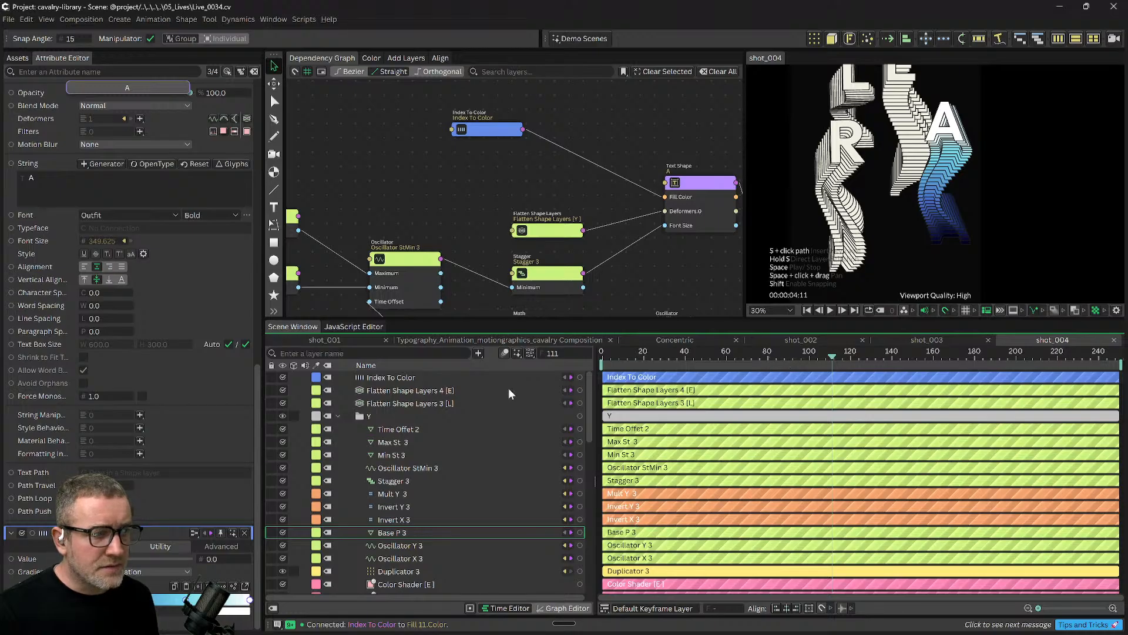
Compare with the reference Typography_Animation_motiongraphics_cavalry composition by scrubbing it to frame 180, and return to shot_004.
{"action": "key", "text": "ctrl+super+Left"}
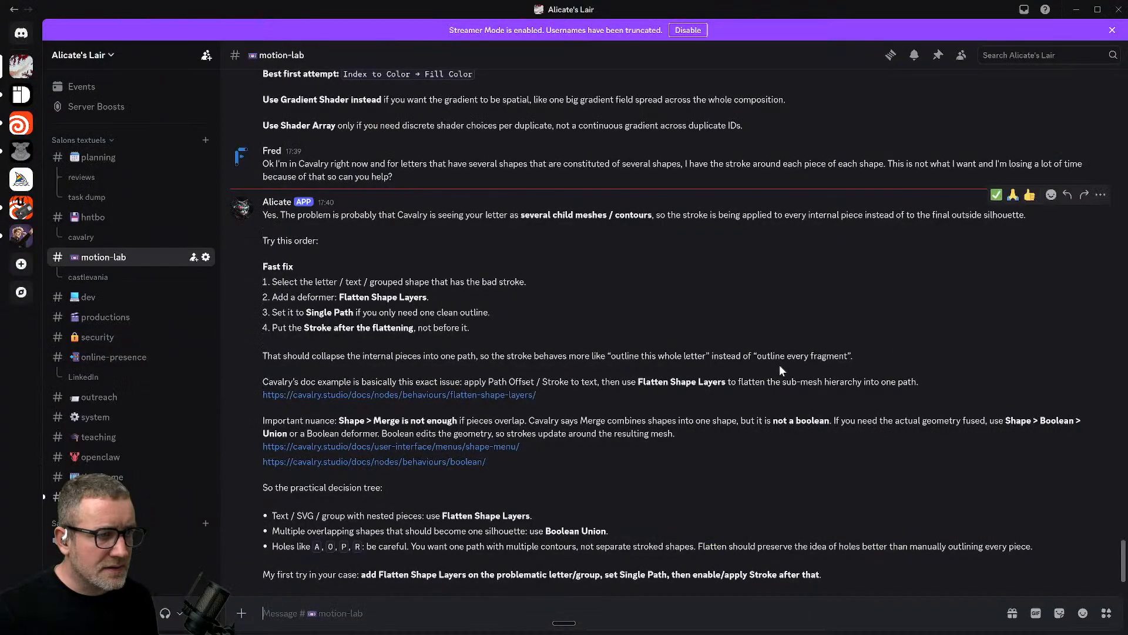
{"action": "key", "text": "ctrl+super+Right"}
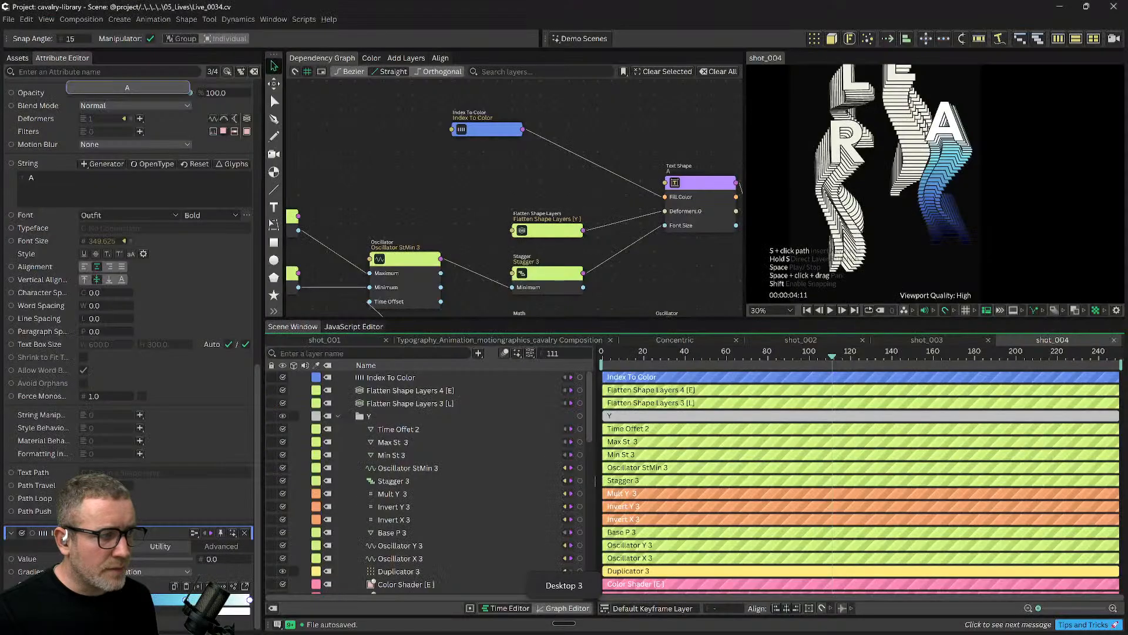
{"action": "left_click", "coordinate": [449, 339]}
{"action": "left_click_drag", "start_coordinate": [797, 352], "coordinate": [936, 376]}
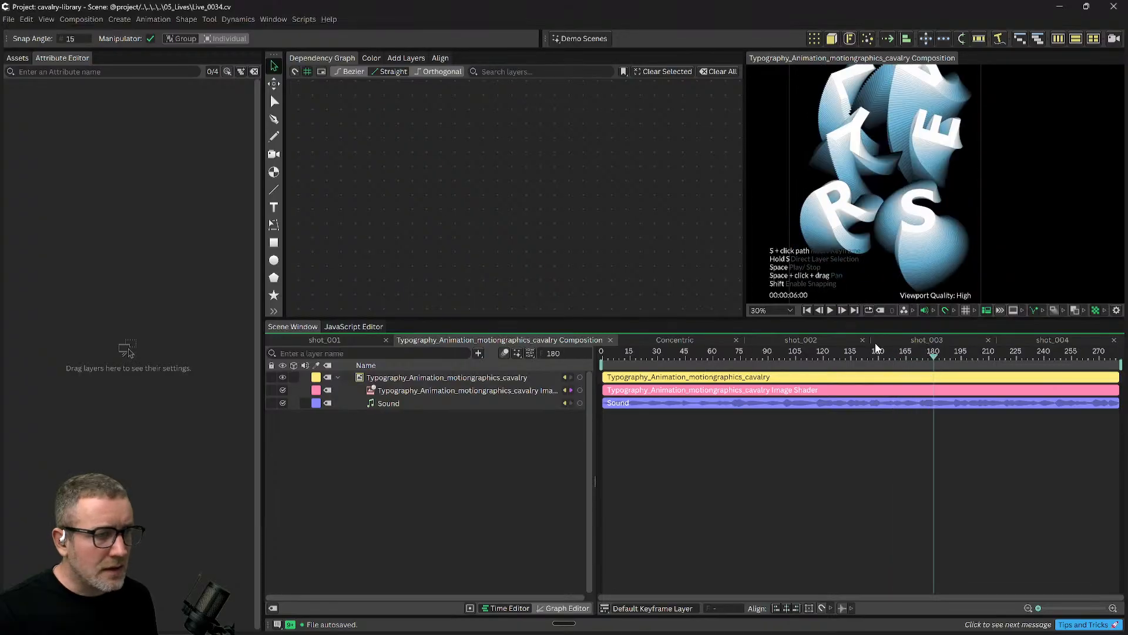
{"action": "left_click", "coordinate": [1053, 340]}
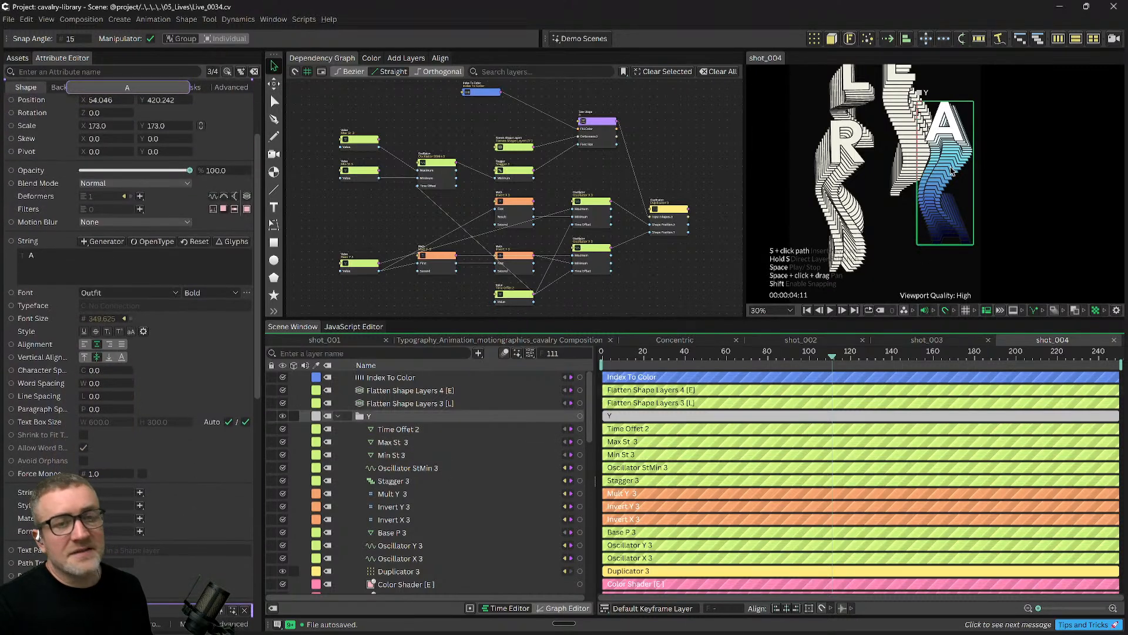
Find Duplicator 2 in group P, which holds letter R, and add its node network to the Dependency Graph.
{"action": "scroll", "coordinate": [957, 211], "scroll_direction": "down", "scroll_amount": 2}
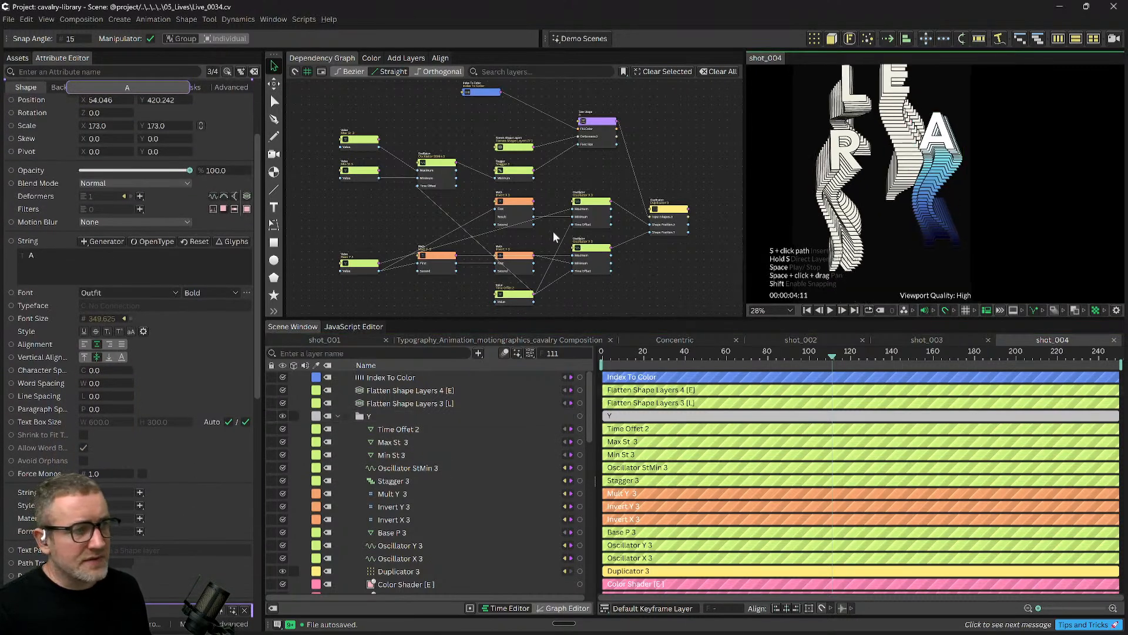
{"action": "scroll", "coordinate": [546, 401], "scroll_direction": "down", "scroll_amount": 3}
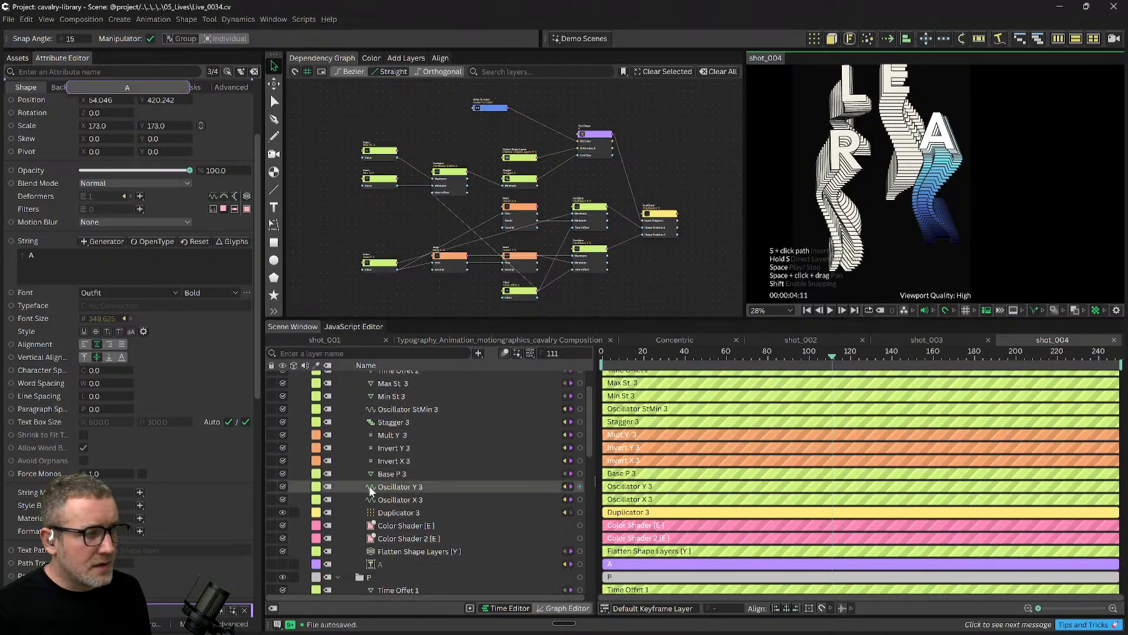
{"action": "scroll", "coordinate": [342, 482], "scroll_direction": "down", "scroll_amount": 3}
{"action": "scroll", "coordinate": [412, 499], "scroll_direction": "down", "scroll_amount": 2}
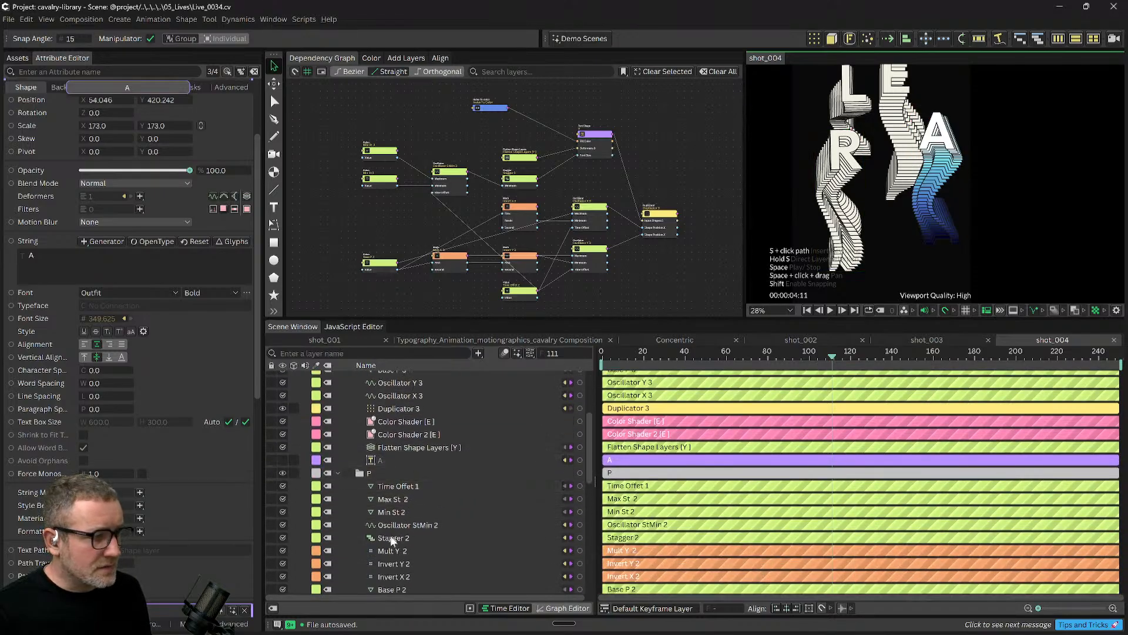
{"action": "scroll", "coordinate": [393, 506], "scroll_direction": "down", "scroll_amount": 2}
{"action": "left_click", "coordinate": [387, 444]}
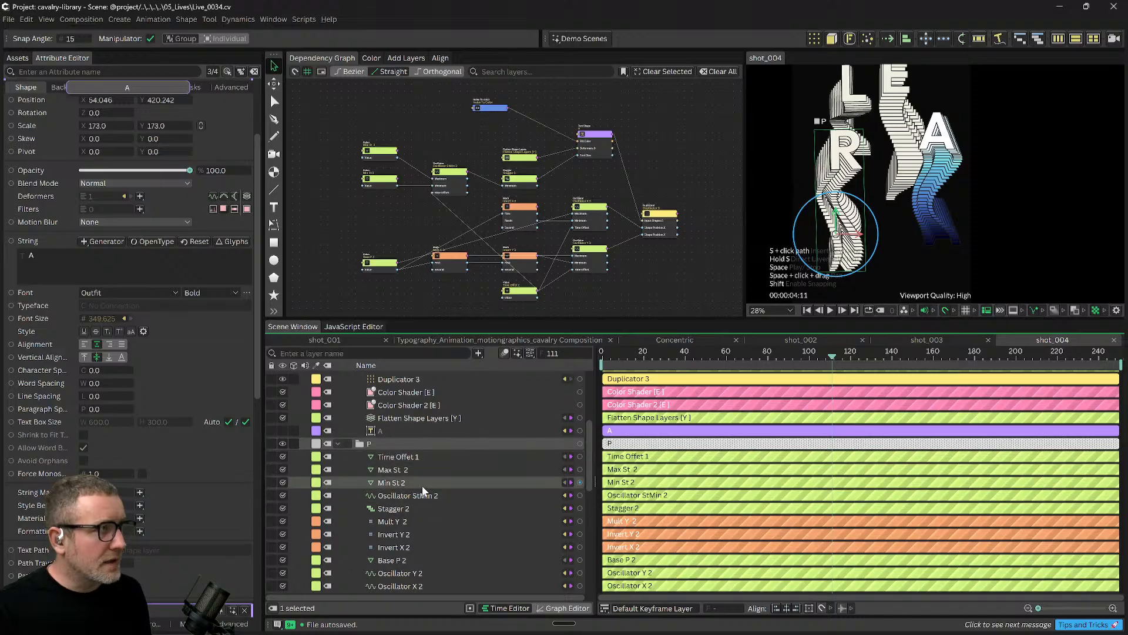
{"action": "scroll", "coordinate": [431, 530], "scroll_direction": "down", "scroll_amount": 2}
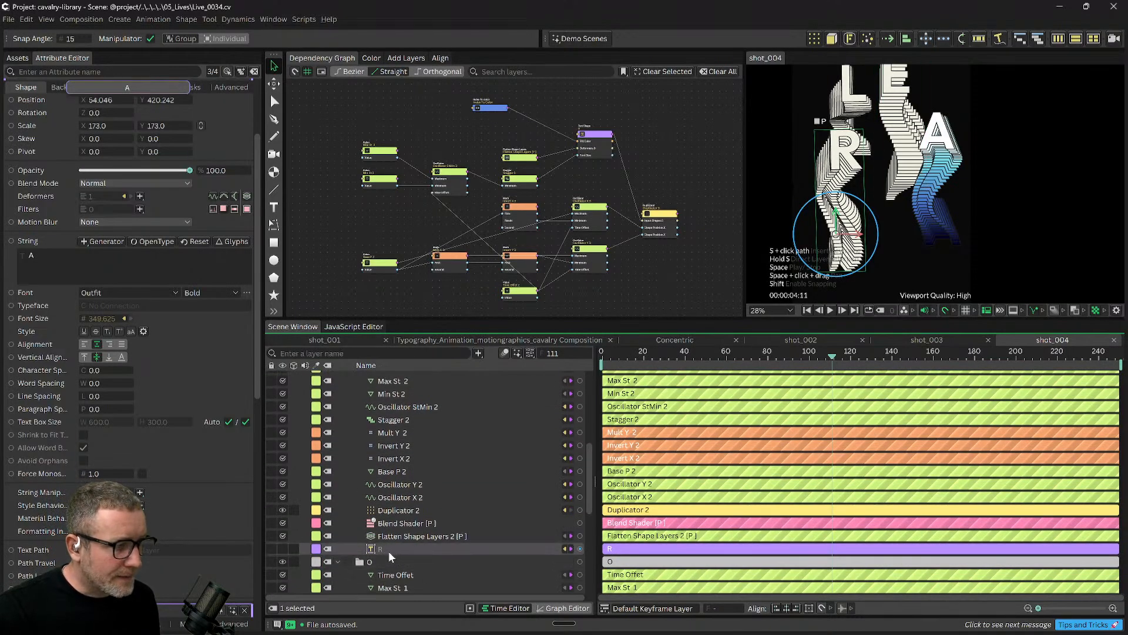
{"action": "left_click_drag", "start_coordinate": [412, 511], "coordinate": [693, 167]}
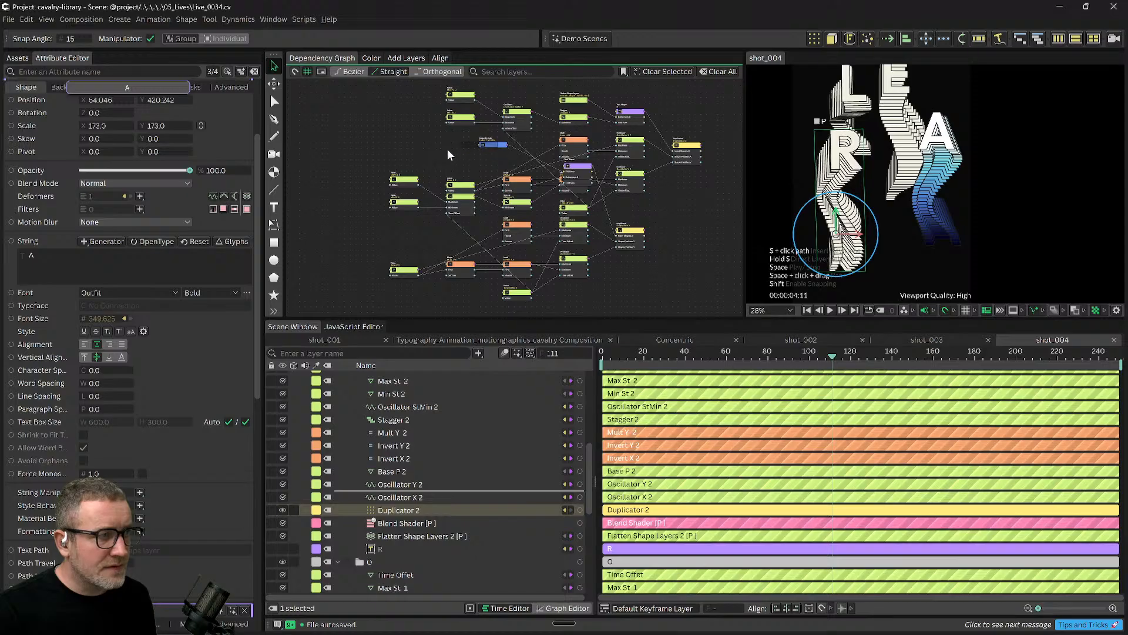
Move the Index To Color node clear of the other nodes and connect it to letter R's Fill Color.
{"action": "left_click_drag", "start_coordinate": [484, 146], "coordinate": [443, 150]}
{"action": "scroll", "coordinate": [464, 148], "scroll_direction": "up", "scroll_amount": 1}
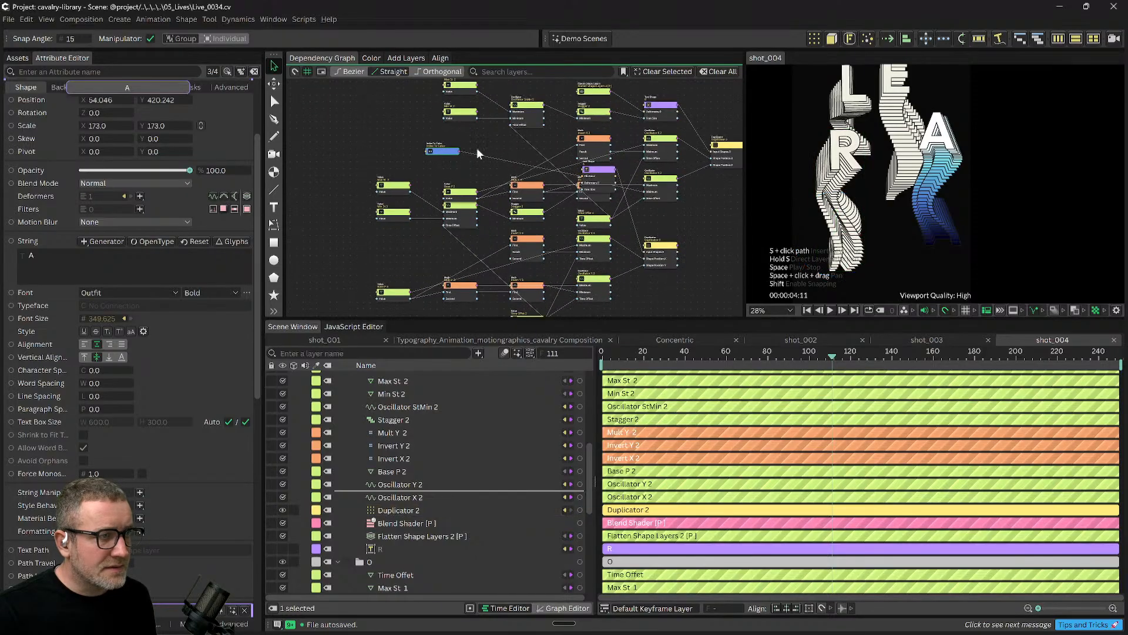
{"action": "left_click", "coordinate": [482, 161]}
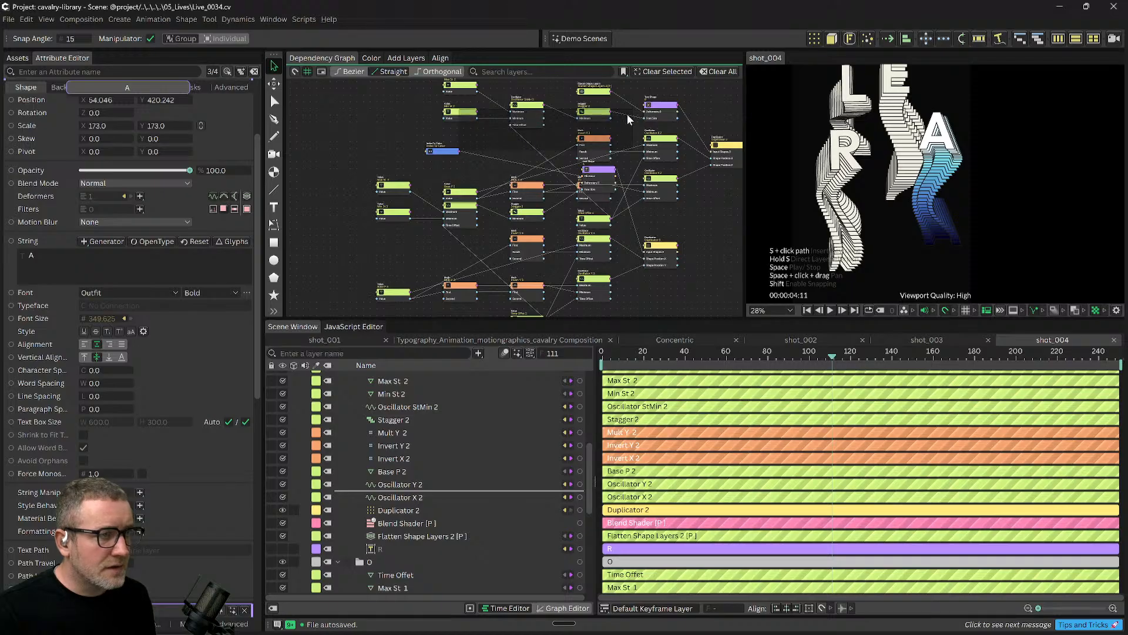
{"action": "left_click_drag", "start_coordinate": [459, 151], "coordinate": [467, 148]}
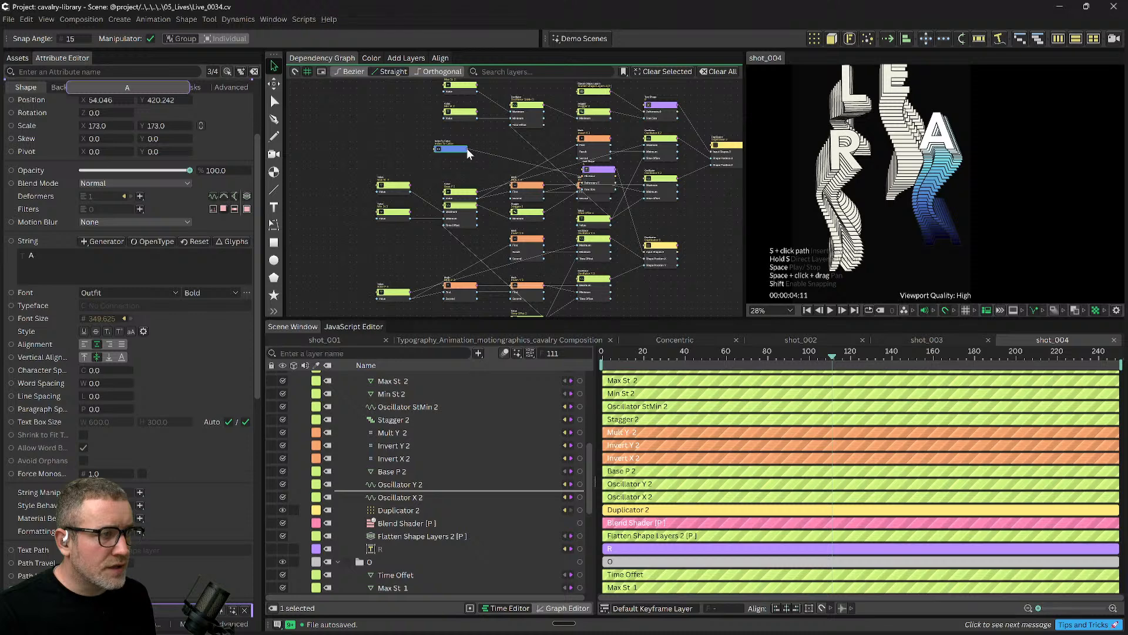
{"action": "scroll", "coordinate": [471, 144], "scroll_direction": "up", "scroll_amount": 2}
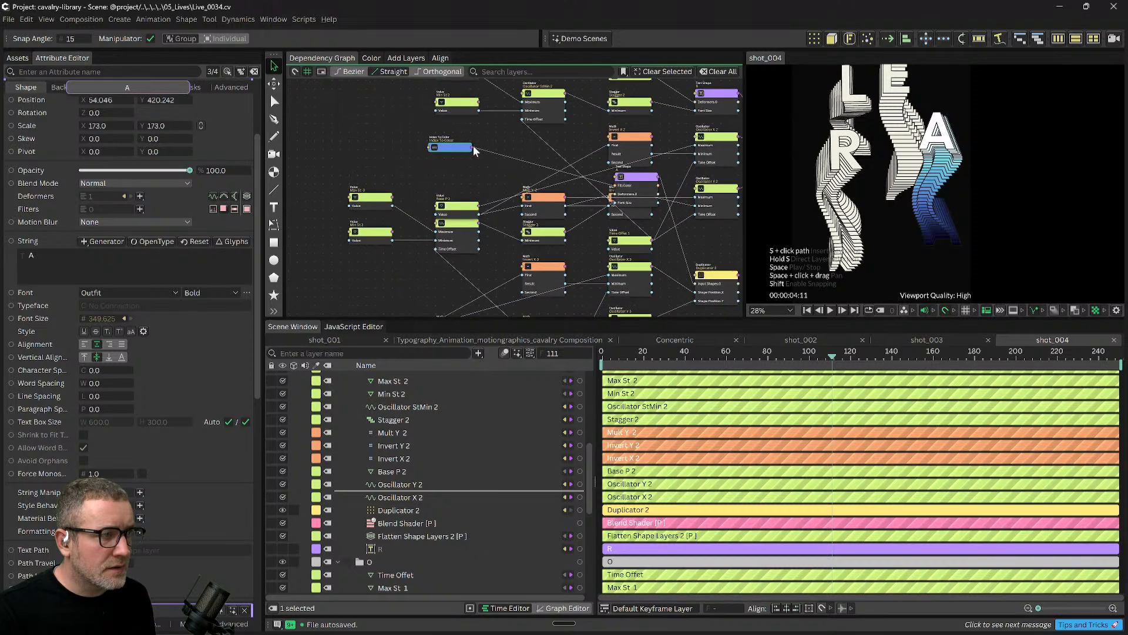
{"action": "left_click_drag", "start_coordinate": [472, 146], "coordinate": [714, 126]}
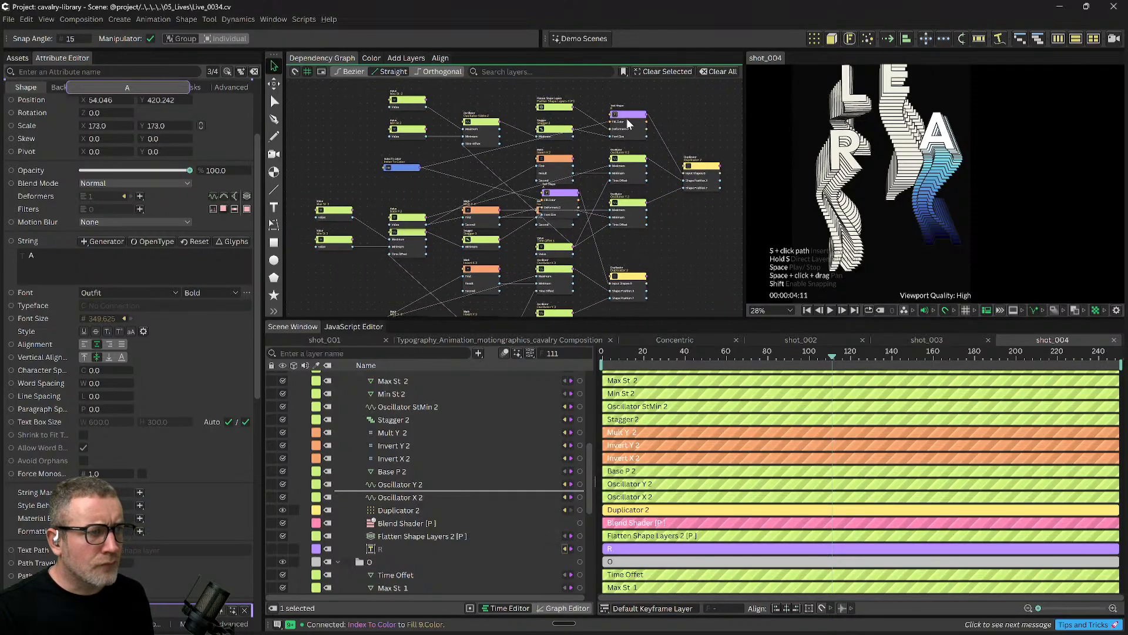
Spread out letter R's text shape and Duplicator 2 nodes, and scrub the animation to frame 67.
{"action": "left_click", "coordinate": [644, 111]}
{"action": "left_click", "coordinate": [689, 169]}
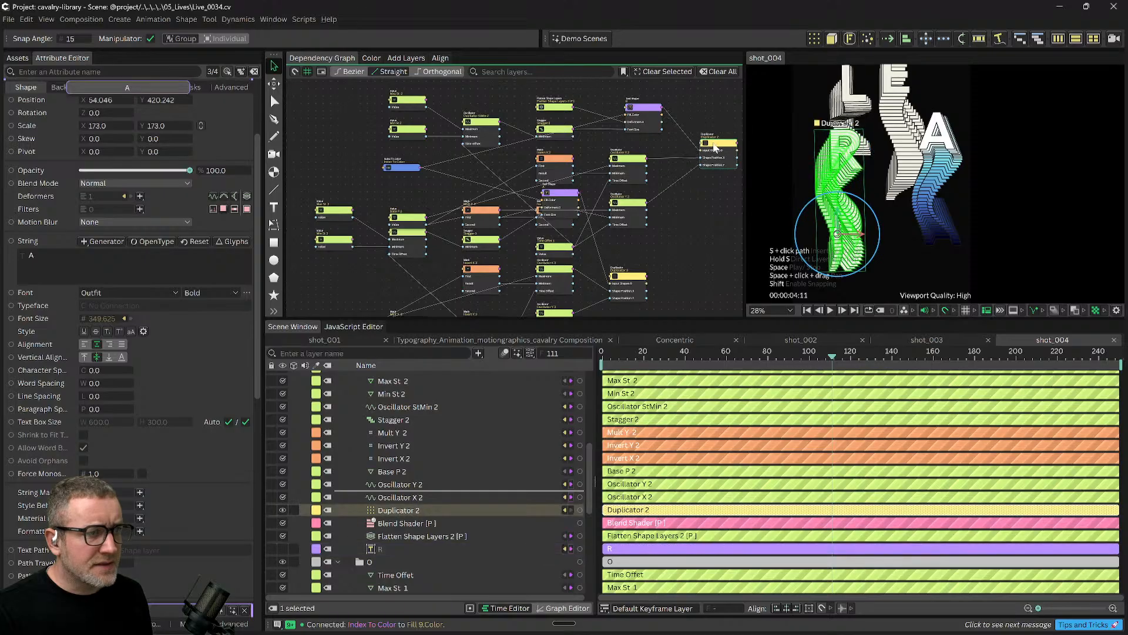
{"action": "left_click", "coordinate": [644, 114]}
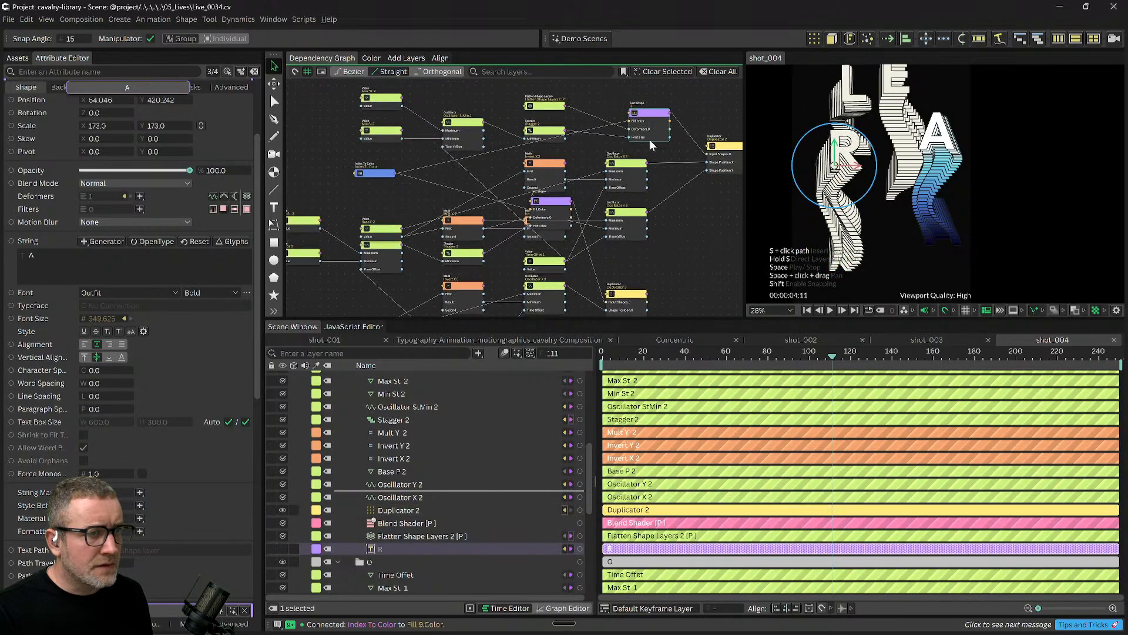
{"action": "left_click_drag", "start_coordinate": [729, 354], "coordinate": [740, 357]}
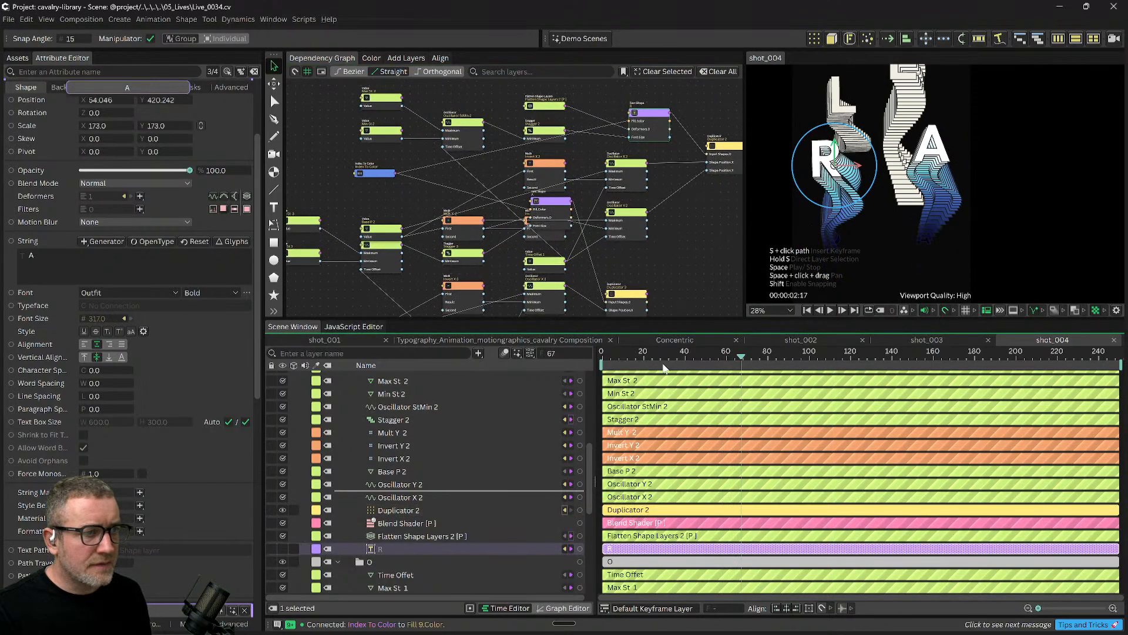
{"action": "scroll", "coordinate": [672, 258], "scroll_direction": "down", "scroll_amount": 2}
{"action": "left_click", "coordinate": [664, 257]}
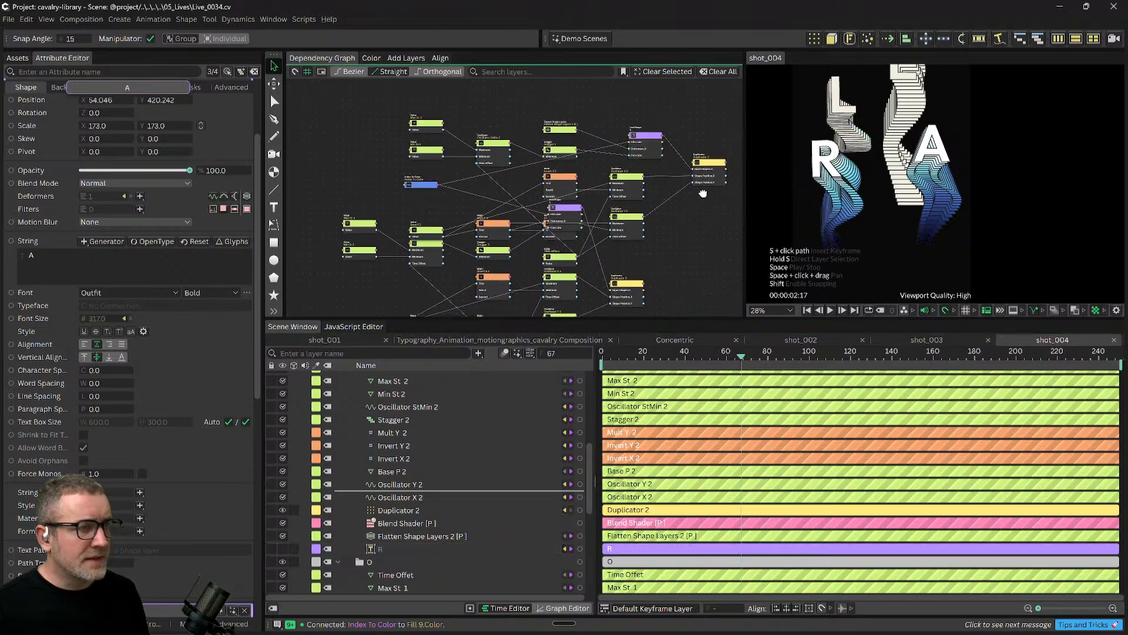
Clear the Dependency Graph and load the node network of Duplicator 1 from group O, which holds letter E.
{"action": "left_click", "coordinate": [714, 73]}
{"action": "scroll", "coordinate": [431, 538], "scroll_direction": "down", "scroll_amount": 5}
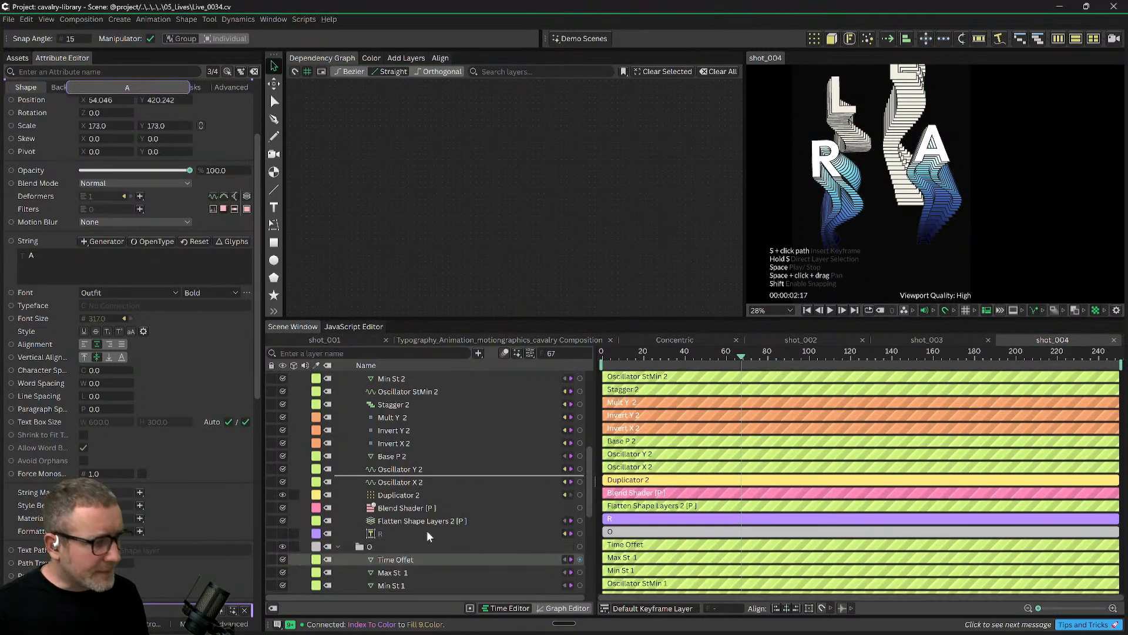
{"action": "left_click", "coordinate": [378, 487]}
{"action": "scroll", "coordinate": [435, 566], "scroll_direction": "down", "scroll_amount": 6}
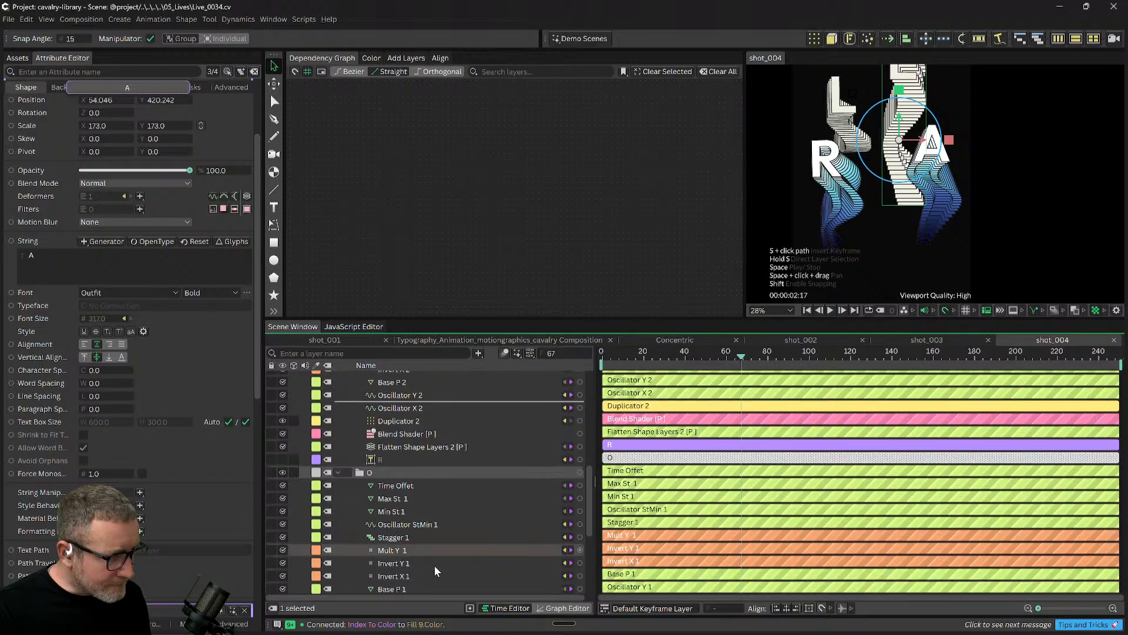
{"action": "left_click", "coordinate": [386, 554]}
{"action": "left_click_drag", "start_coordinate": [386, 555], "coordinate": [554, 227]}
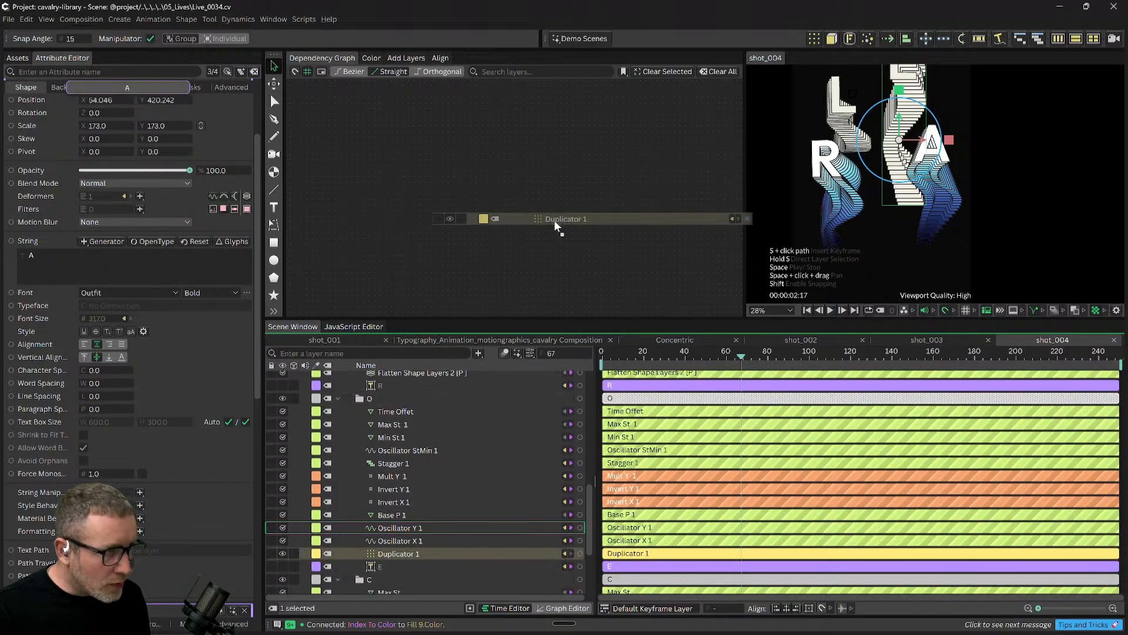
{"action": "scroll", "coordinate": [511, 415], "scroll_direction": "down", "scroll_amount": 20}
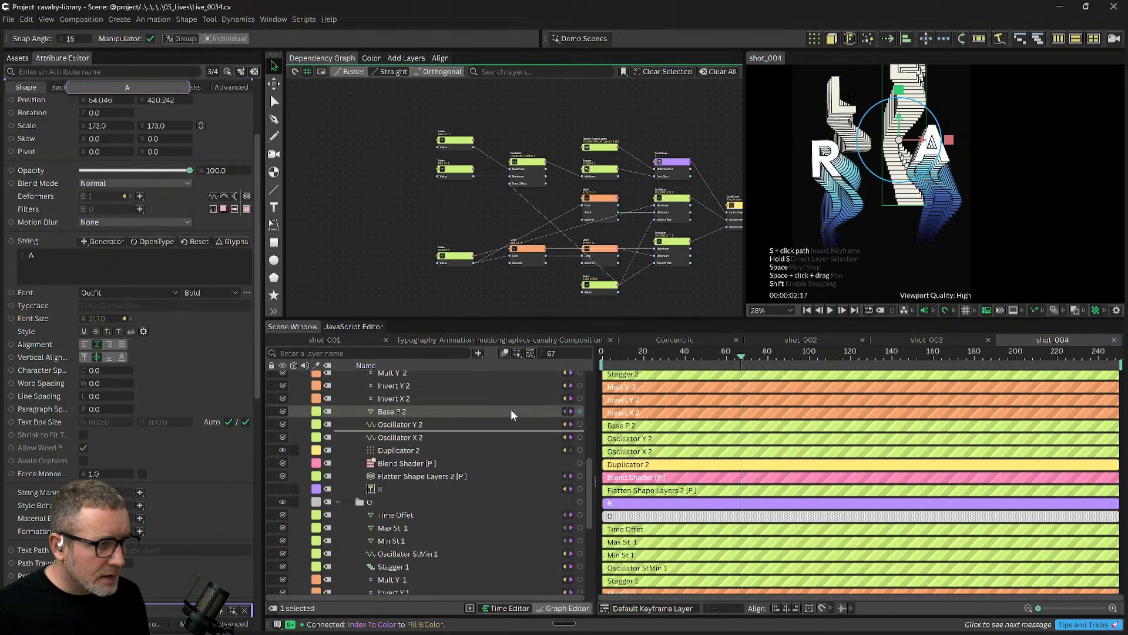
Add the Index To Color node to the Dependency Graph, connect it to letter E's Fill Color, and scrub to frame 68.
{"action": "scroll", "coordinate": [388, 397], "scroll_direction": "up", "scroll_amount": 3}
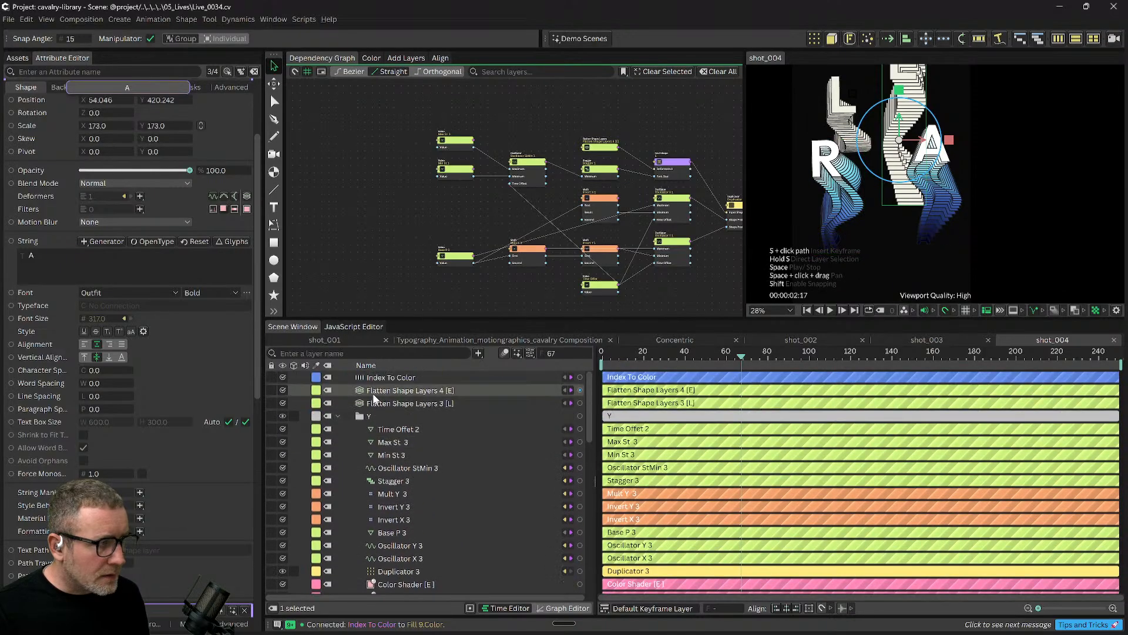
{"action": "left_click_drag", "start_coordinate": [388, 378], "coordinate": [564, 108]}
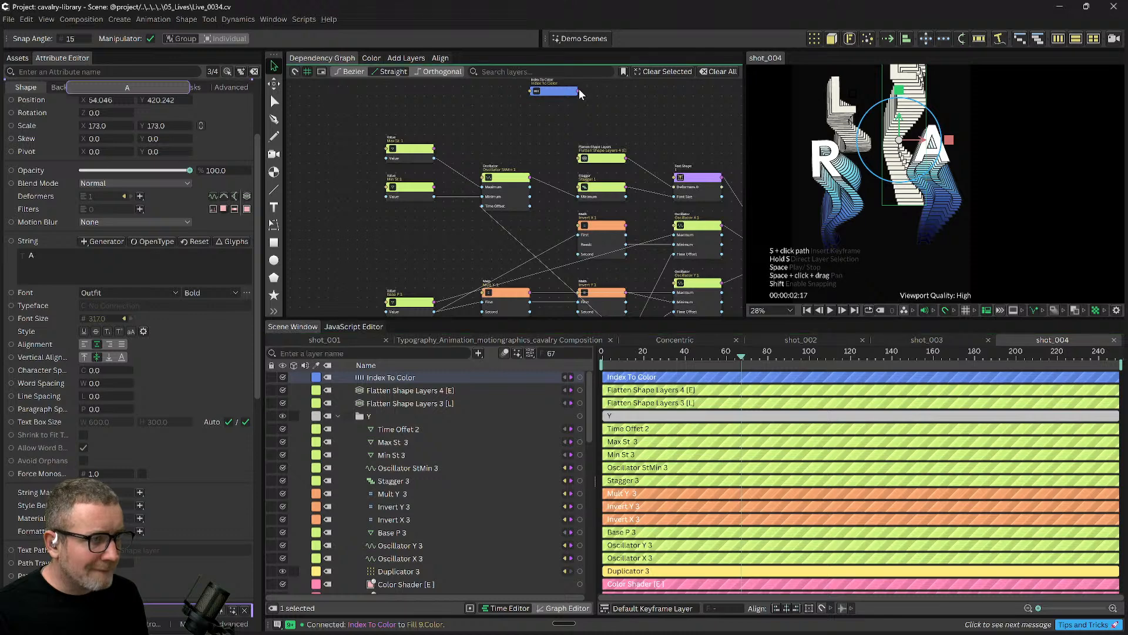
{"action": "left_click_drag", "start_coordinate": [577, 89], "coordinate": [682, 184]}
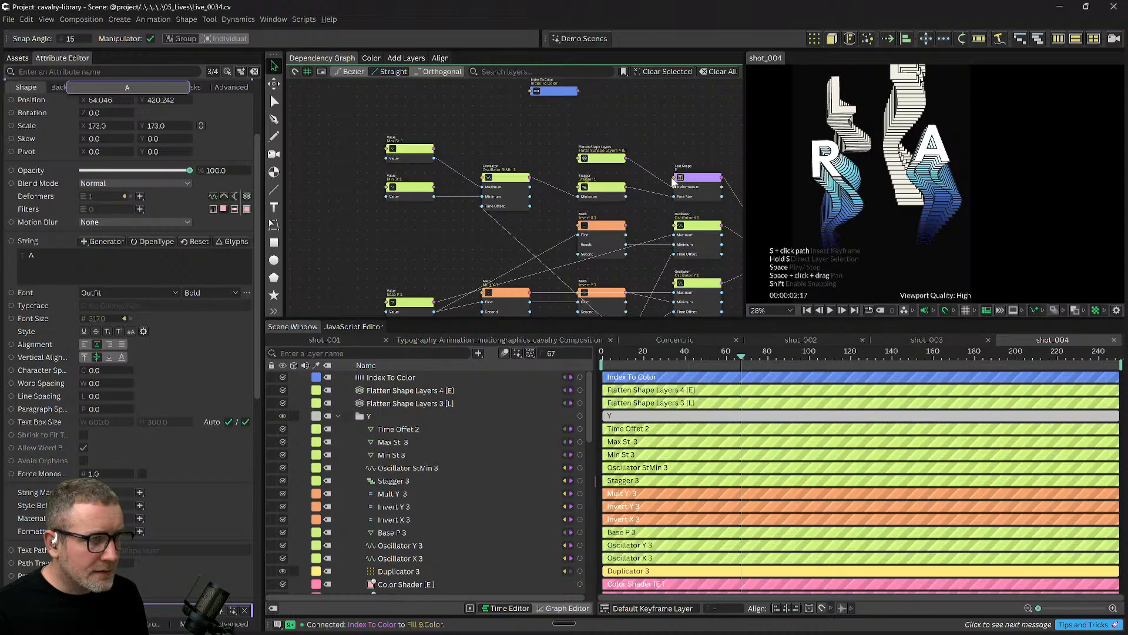
{"action": "left_click_drag", "start_coordinate": [577, 91], "coordinate": [692, 145]}
{"action": "left_click", "coordinate": [700, 210]}
{"action": "mouse_move", "coordinate": [732, 356]}
{"action": "left_mouse_down"}
{"action": "mouse_move", "coordinate": [721, 358]}
{"action": "mouse_move", "coordinate": [742, 358]}
{"action": "left_mouse_up"}
{"action": "scroll", "coordinate": [627, 255], "scroll_direction": "down", "scroll_amount": 3}
{"action": "scroll", "coordinate": [618, 241], "scroll_direction": "down", "scroll_amount": 1}
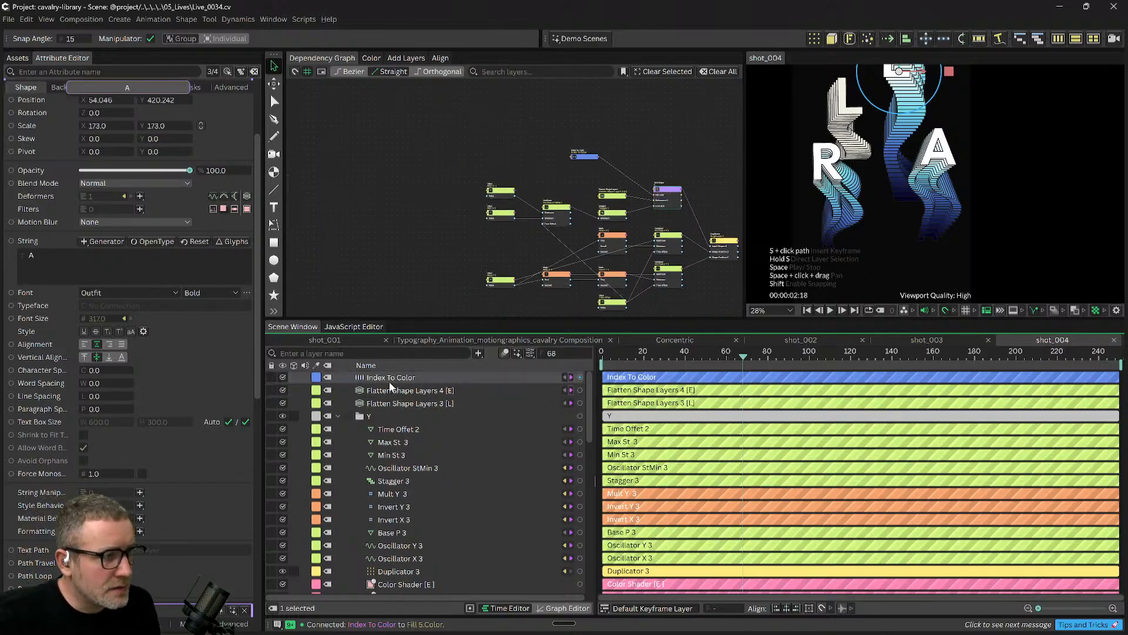
Clear the Dependency Graph and load Index To Color plus the node network of Duplicator from group C, which holds letter L.
{"action": "left_click", "coordinate": [717, 71]}
{"action": "left_click_drag", "start_coordinate": [400, 376], "coordinate": [492, 225]}
{"action": "scroll", "coordinate": [432, 511], "scroll_direction": "down", "scroll_amount": 5}
{"action": "scroll", "coordinate": [413, 581], "scroll_direction": "down", "scroll_amount": 10}
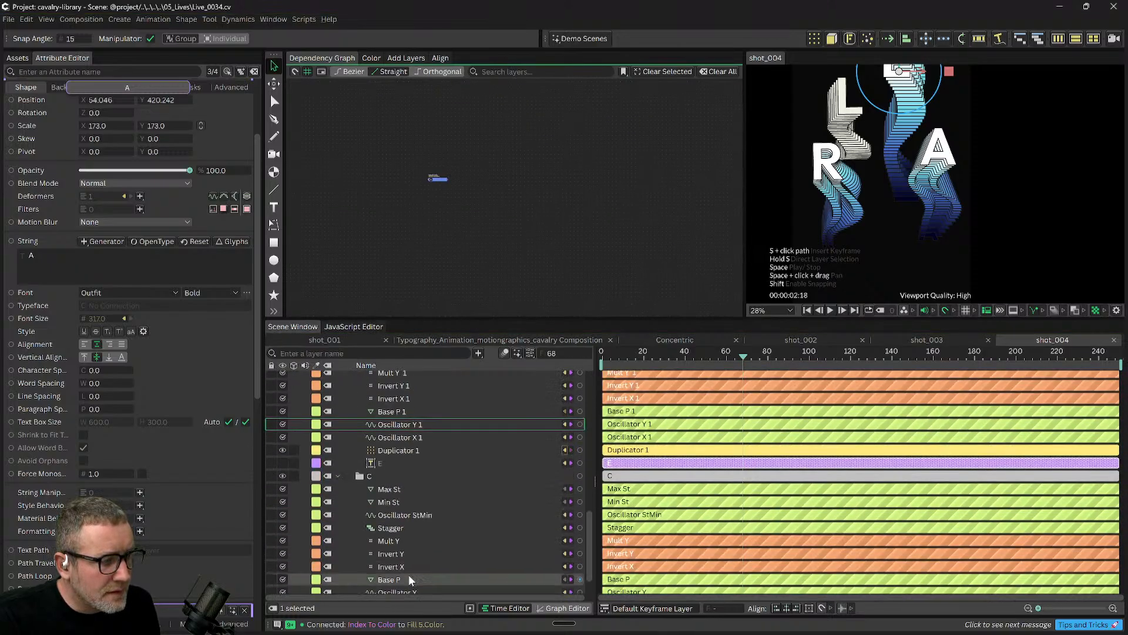
{"action": "left_click_drag", "start_coordinate": [404, 576], "coordinate": [520, 209]}
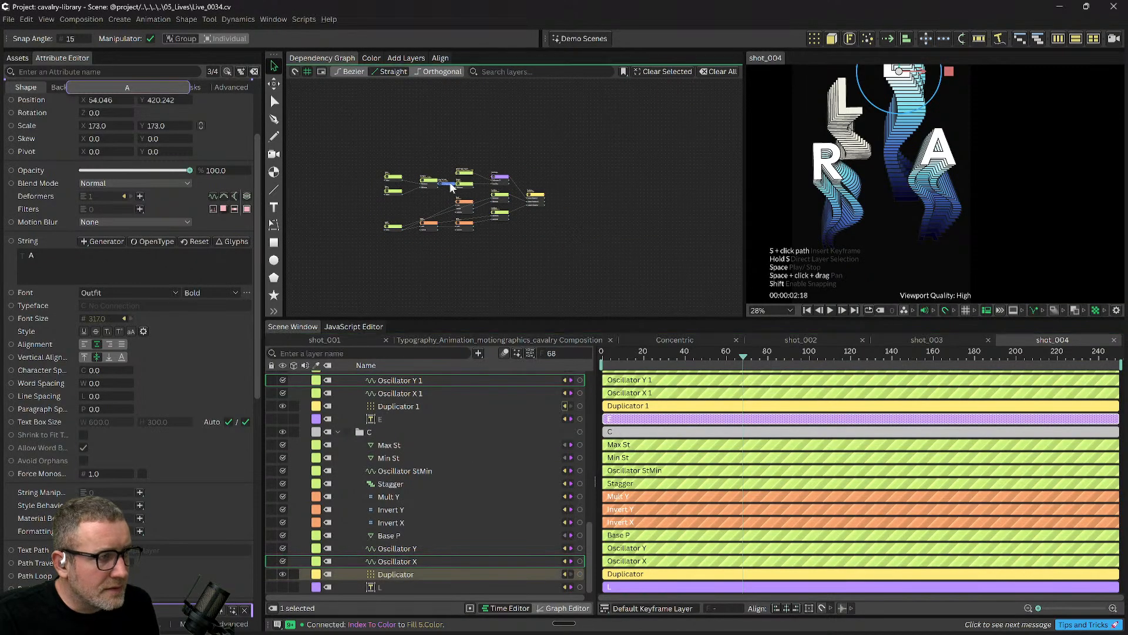
Move the Index To Color node clear of the network, connect it to letter L's Fill Color, and scrub to frame 61.
{"action": "scroll", "coordinate": [449, 187], "scroll_direction": "up", "scroll_amount": 5}
{"action": "left_click_drag", "start_coordinate": [453, 187], "coordinate": [435, 102]}
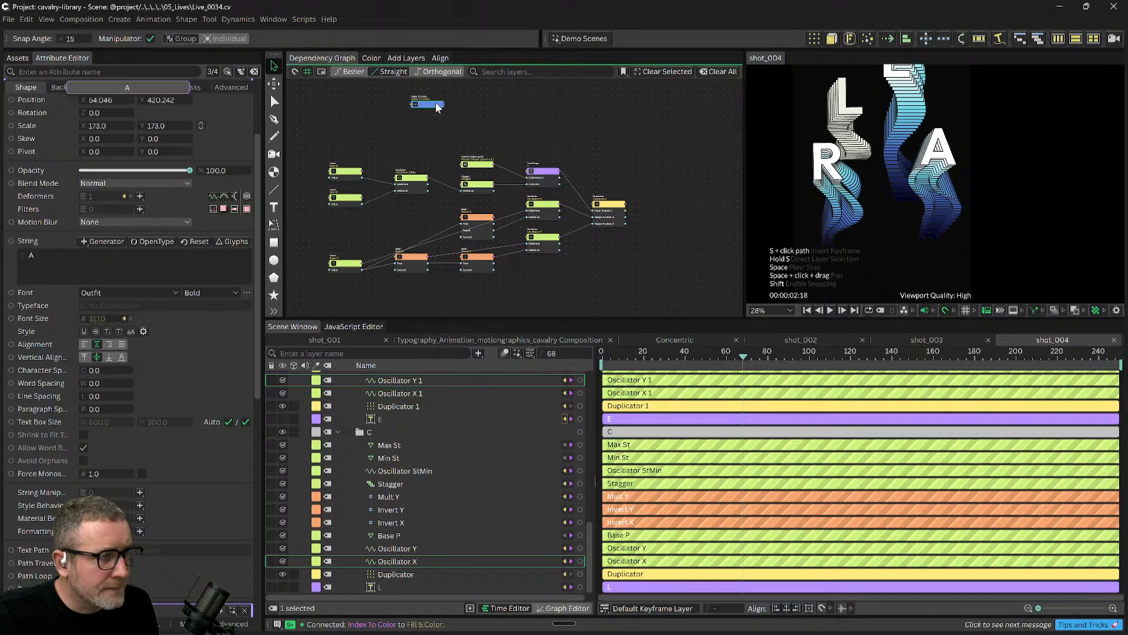
{"action": "scroll", "coordinate": [441, 103], "scroll_direction": "up", "scroll_amount": 2}
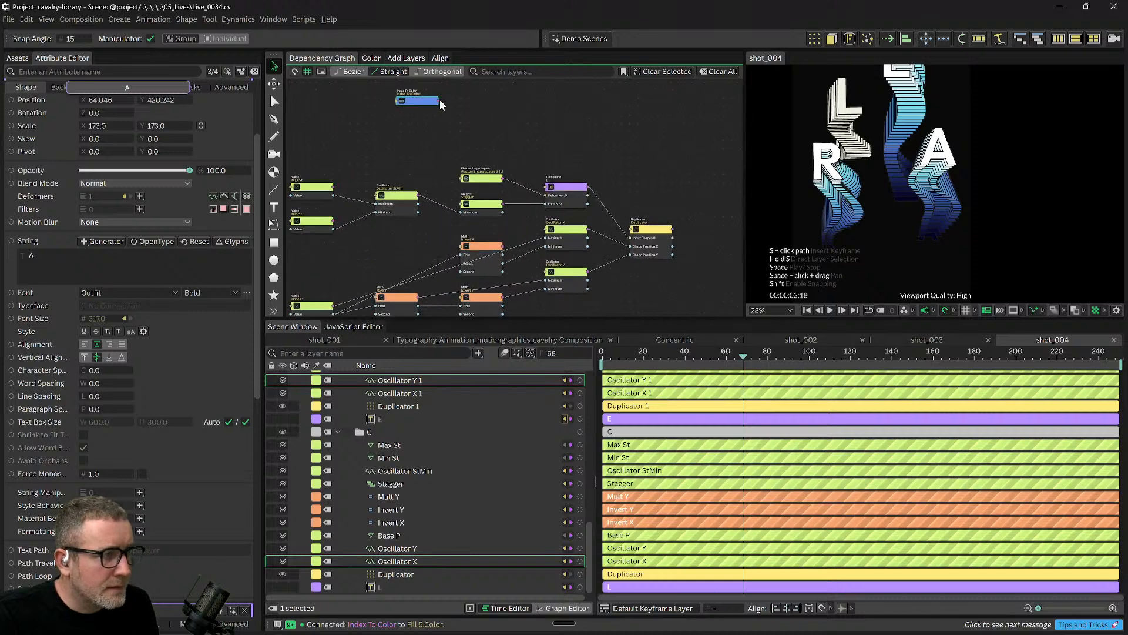
{"action": "mouse_move", "coordinate": [438, 101]}
{"action": "left_mouse_down"}
{"action": "mouse_move", "coordinate": [563, 196]}
{"action": "mouse_move", "coordinate": [545, 188]}
{"action": "left_mouse_up"}
{"action": "left_click", "coordinate": [566, 219]}
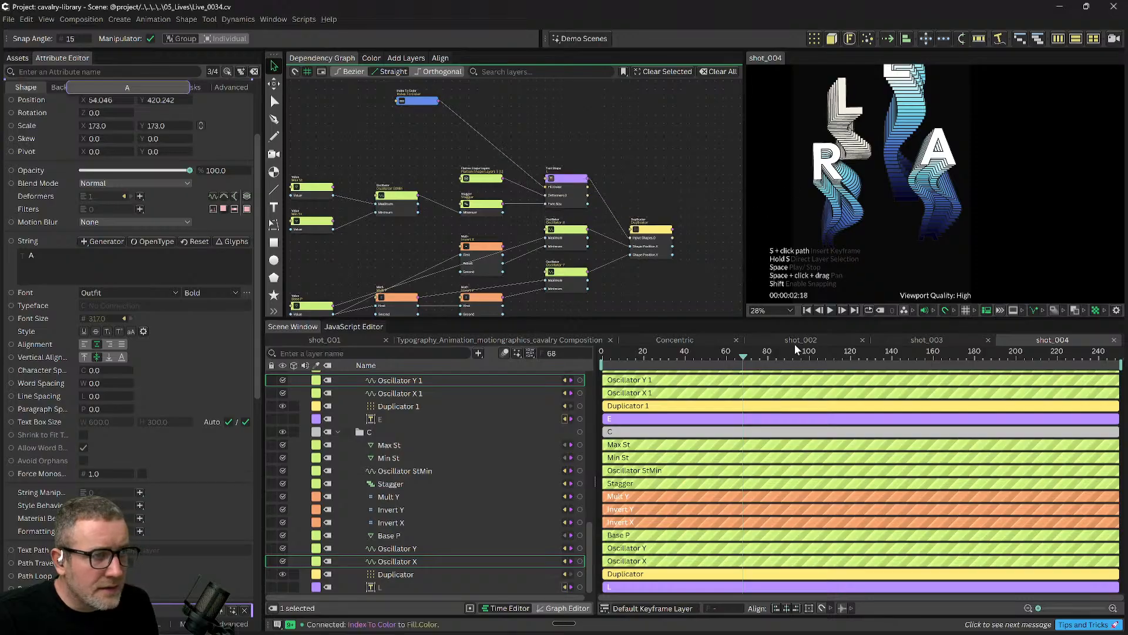
{"action": "left_click_drag", "start_coordinate": [746, 359], "coordinate": [729, 354]}
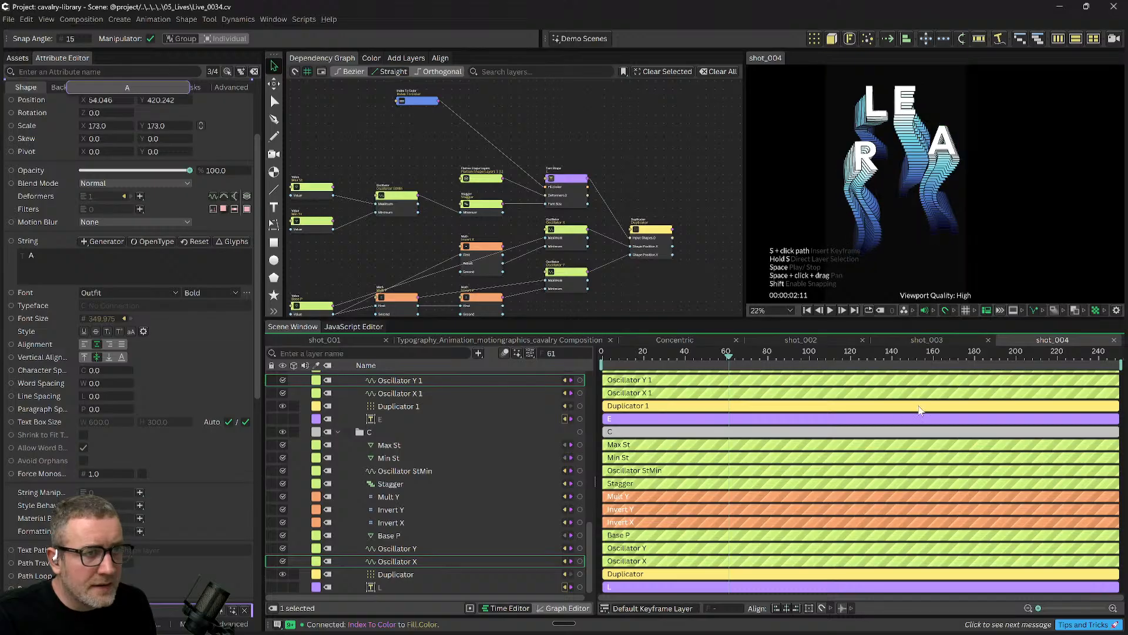
{"action": "scroll", "coordinate": [931, 205], "scroll_direction": "down", "scroll_amount": 1}
{"action": "left_click_drag", "start_coordinate": [927, 226], "coordinate": [921, 169]}
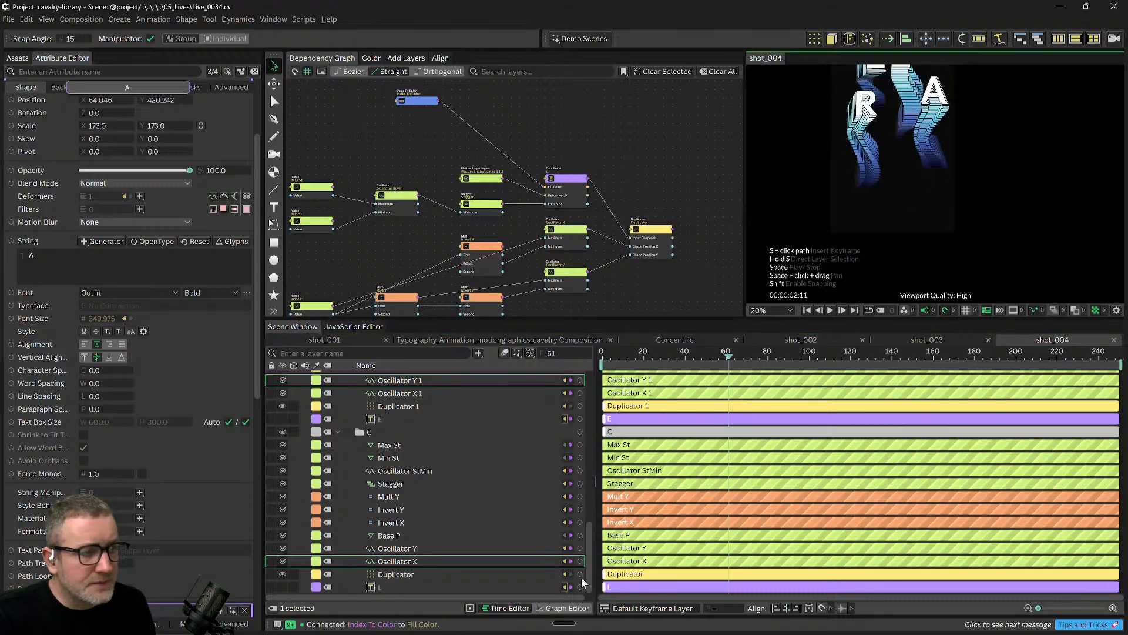
Collapse the groups Y, P, O and C in the layer list.
{"action": "scroll", "coordinate": [435, 577], "scroll_direction": "up", "scroll_amount": 10}
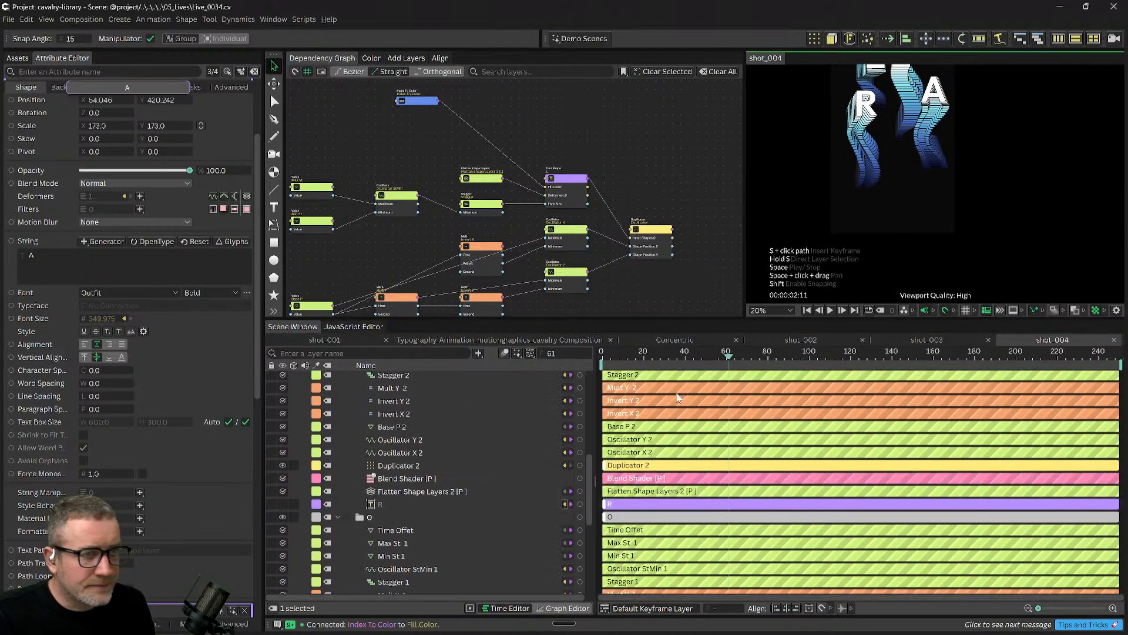
{"action": "scroll", "coordinate": [372, 483], "scroll_direction": "up", "scroll_amount": 7}
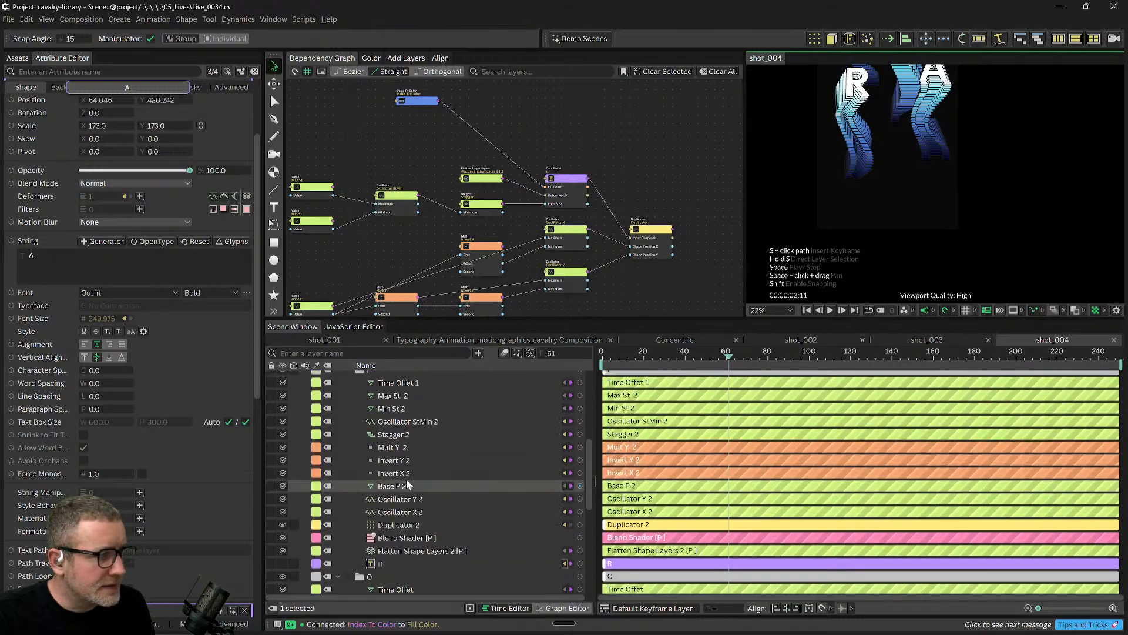
{"action": "scroll", "coordinate": [399, 463], "scroll_direction": "up", "scroll_amount": 6}
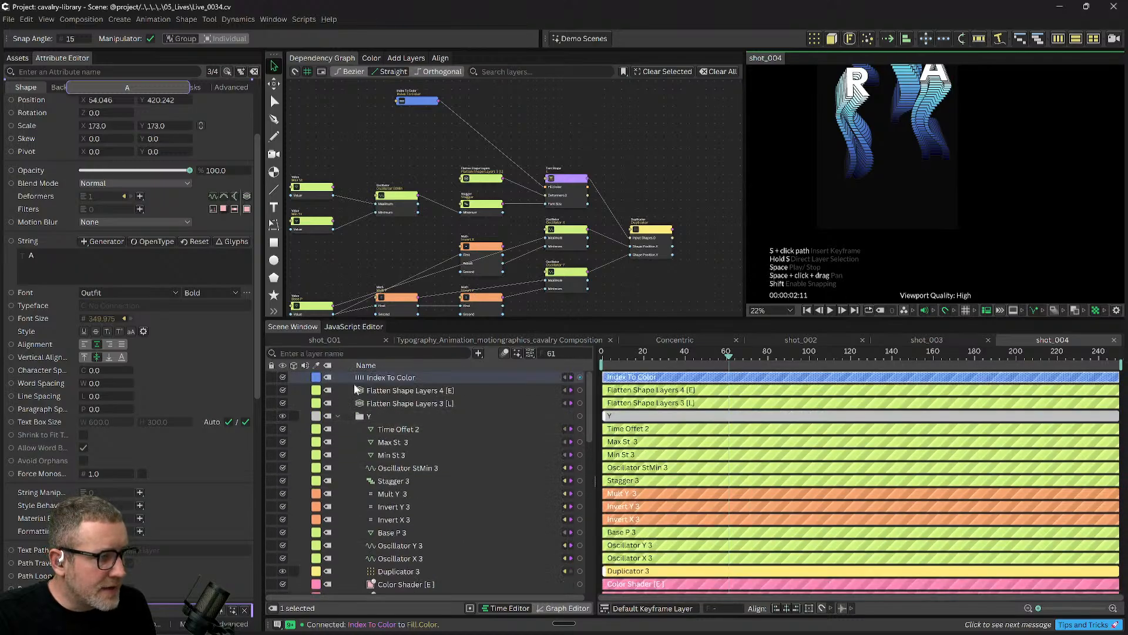
{"action": "left_click", "coordinate": [338, 417]}
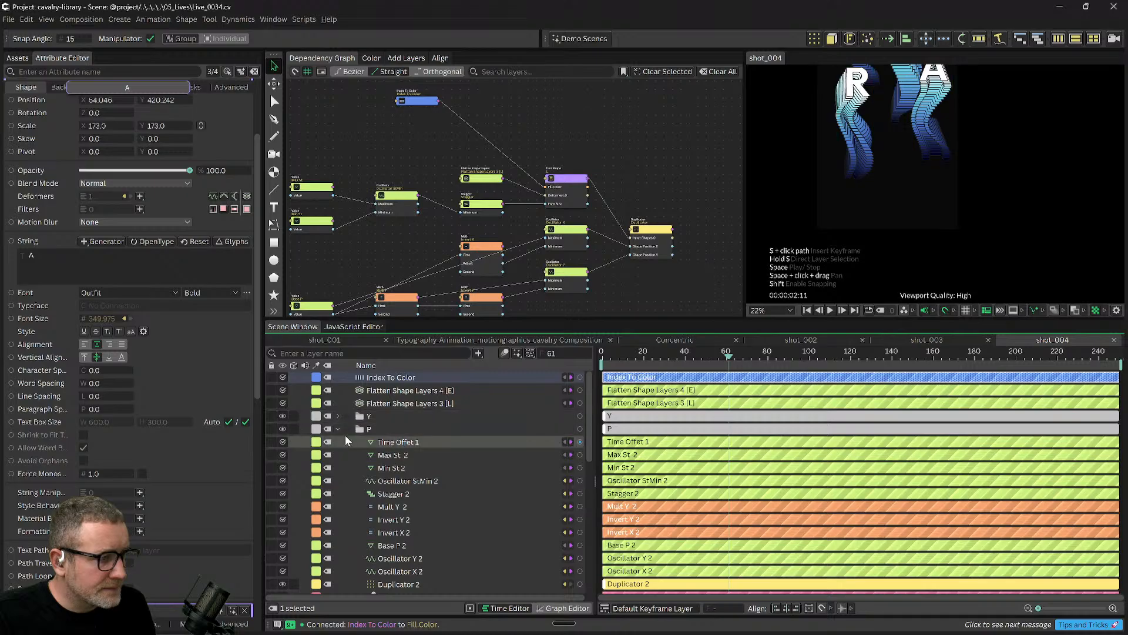
{"action": "left_click", "coordinate": [338, 429]}
{"action": "left_click", "coordinate": [337, 442]}
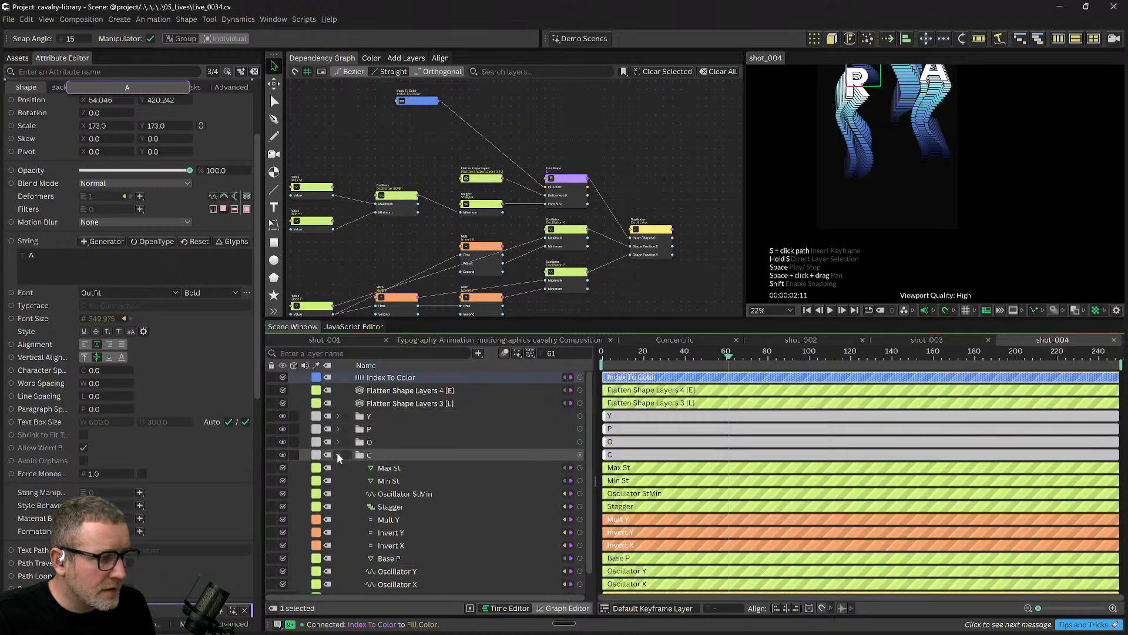
{"action": "left_click", "coordinate": [337, 455]}
Scrub the animation to frame 116 and examine which letter each of the groups C, O, Y and P holds.
{"action": "left_click", "coordinate": [352, 484]}
{"action": "left_click", "coordinate": [358, 456]}
{"action": "left_click", "coordinate": [365, 417]}
{"action": "scroll", "coordinate": [881, 257], "scroll_direction": "down", "scroll_amount": 2}
{"action": "left_click_drag", "start_coordinate": [947, 257], "coordinate": [970, 315]}
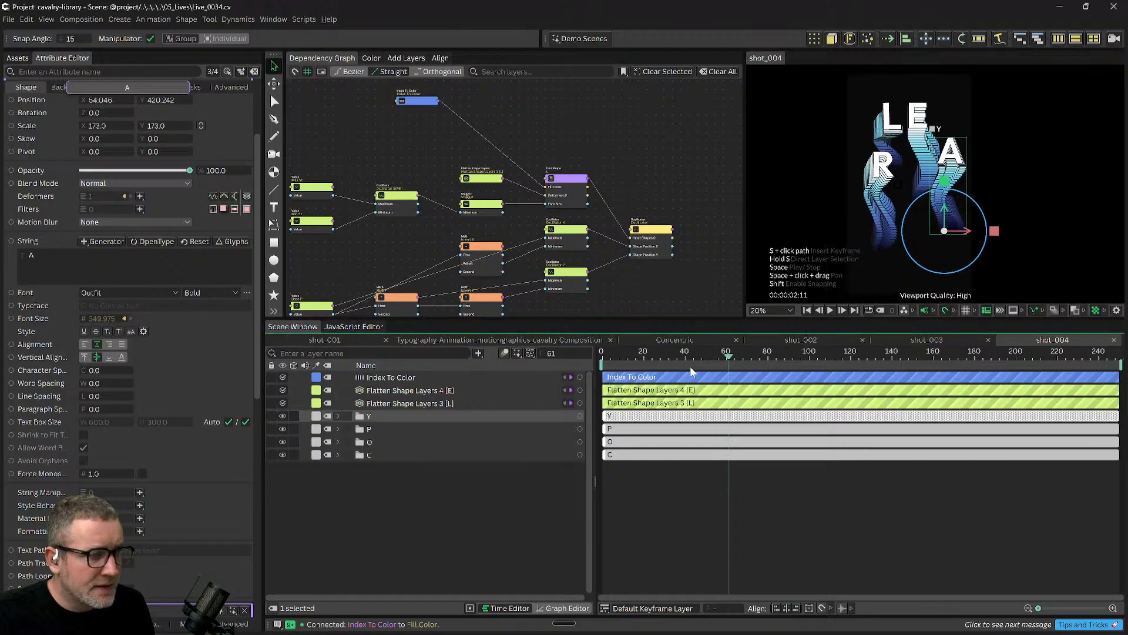
{"action": "left_click_drag", "start_coordinate": [671, 357], "coordinate": [842, 360]}
{"action": "left_click", "coordinate": [413, 455]}
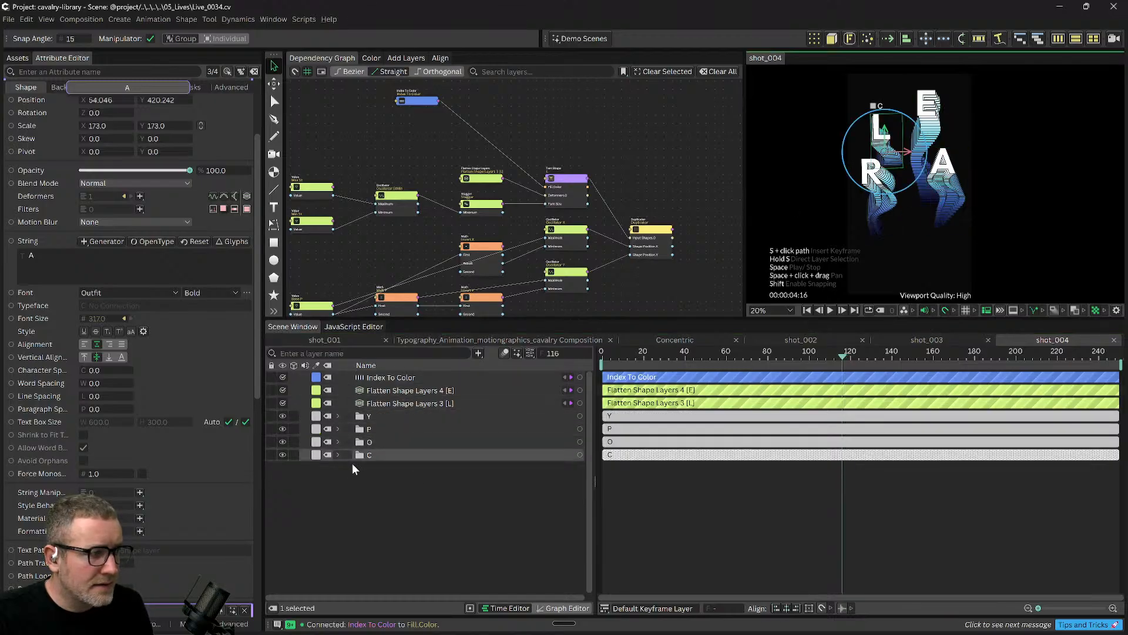
{"action": "left_click", "coordinate": [365, 442]}
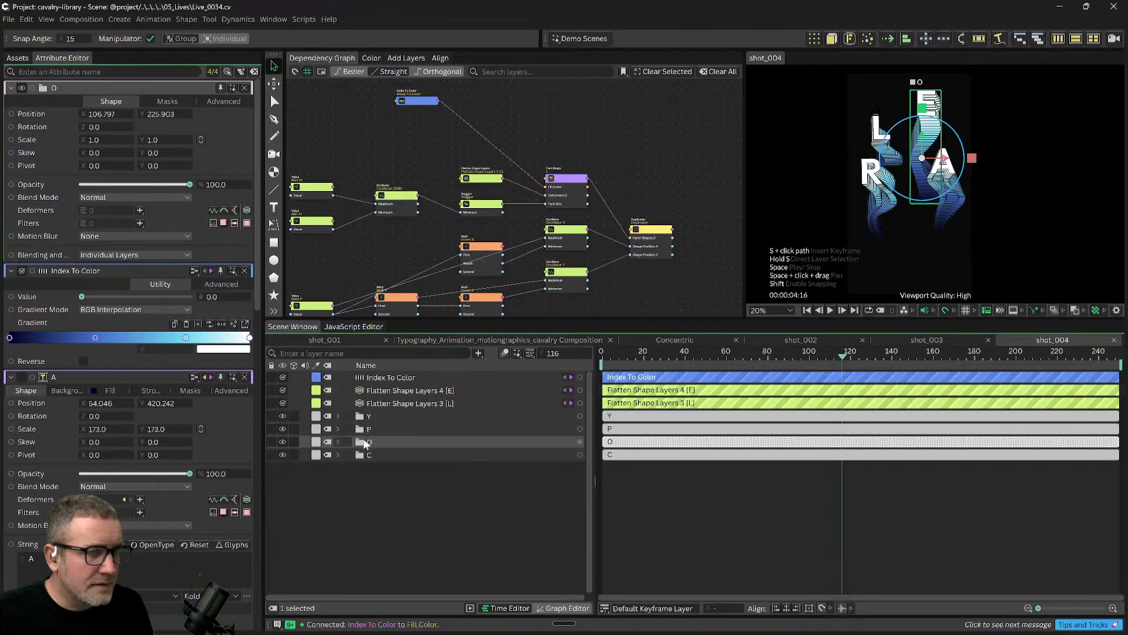
{"action": "left_click", "coordinate": [365, 417]}
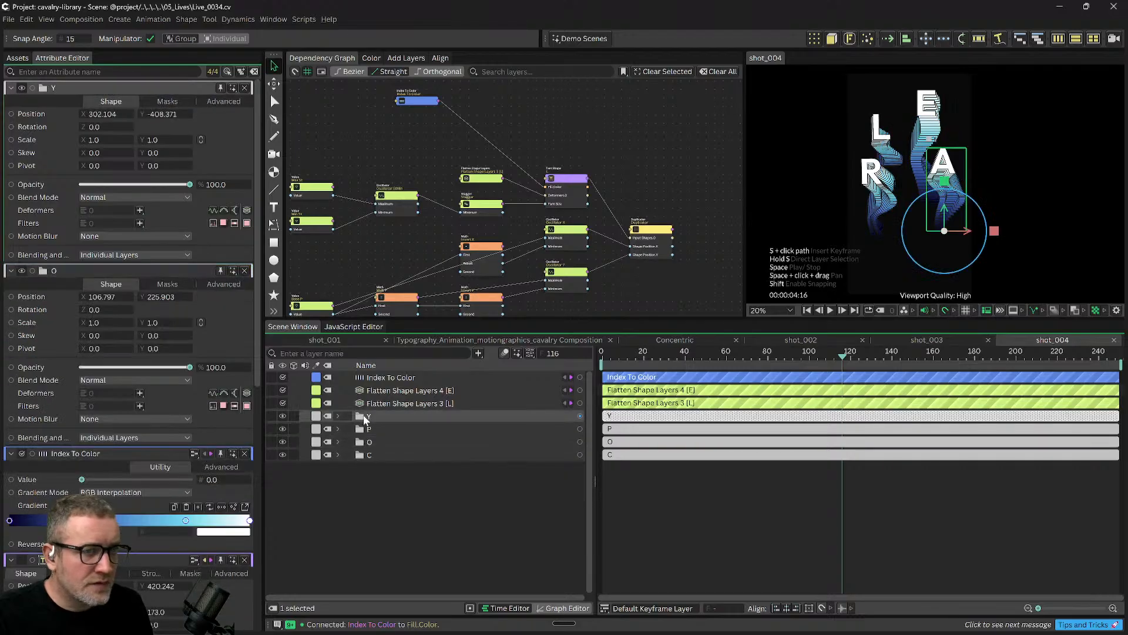
{"action": "left_click", "coordinate": [365, 429]}
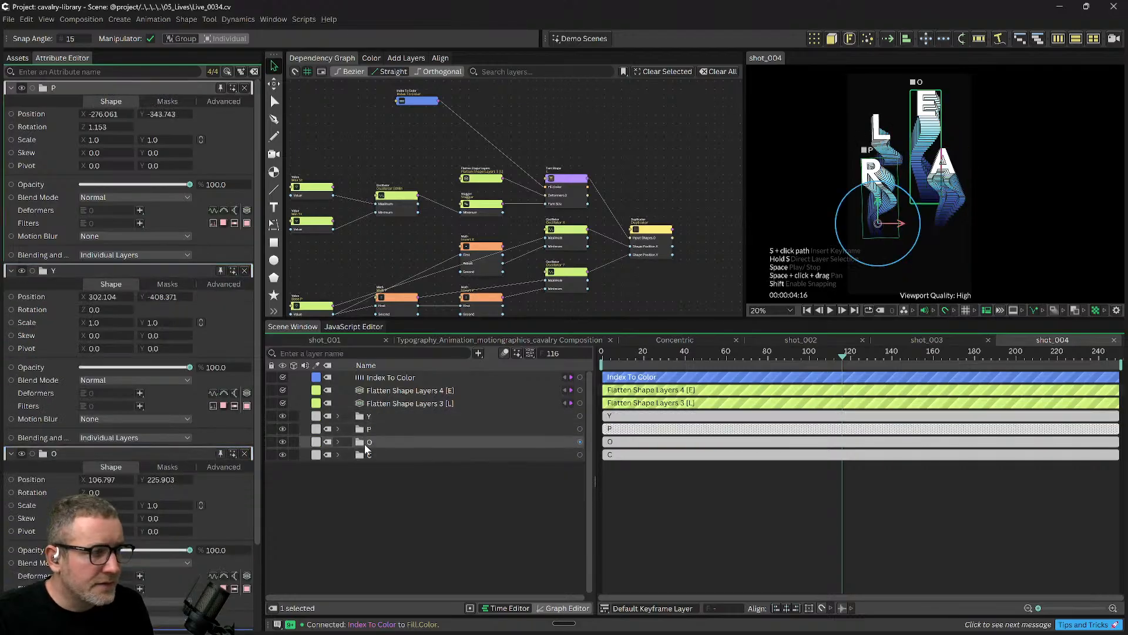
Duplicate group O, which holds letter E, and keep the copy above group Y in the layer order.
{"action": "left_click", "coordinate": [365, 443]}
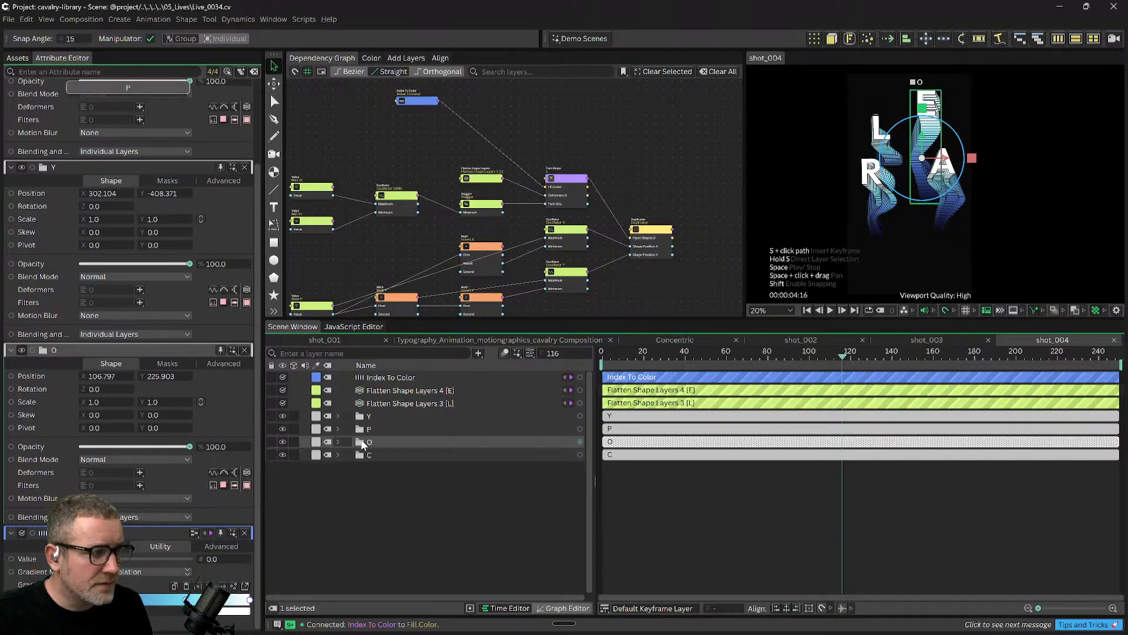
{"action": "key", "text": "ctrl+d"}
{"action": "left_click_drag", "start_coordinate": [362, 445], "coordinate": [365, 409]}
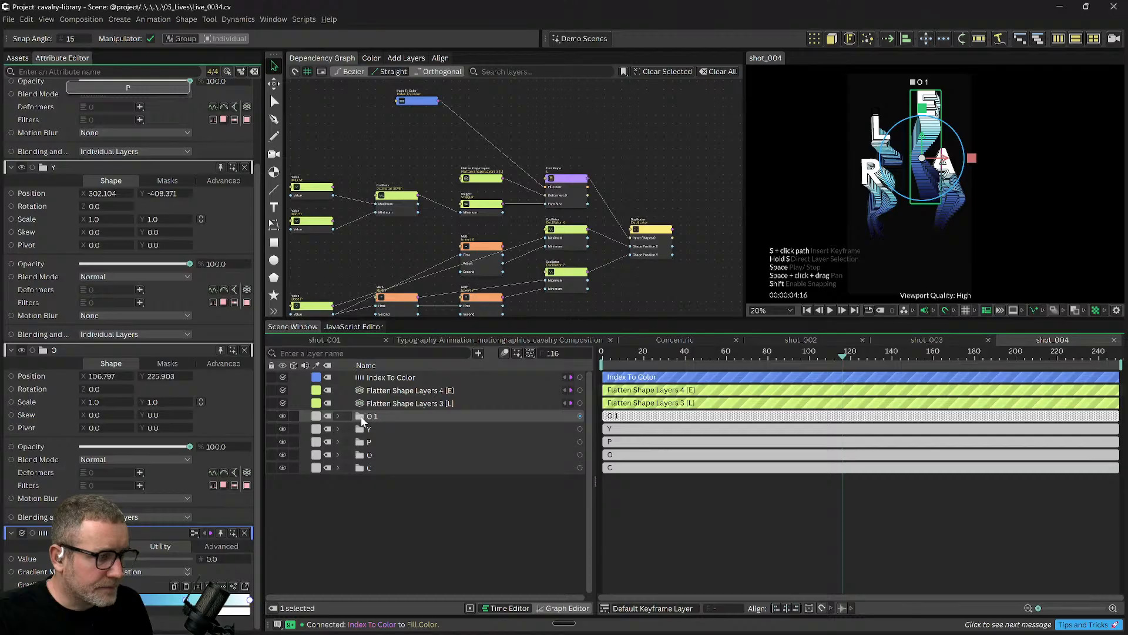
Expand the duplicated group and change its text shape's string to N.
{"action": "left_click", "coordinate": [338, 416]}
{"action": "scroll", "coordinate": [466, 423], "scroll_direction": "down", "scroll_amount": 3}
{"action": "left_click", "coordinate": [379, 536]}
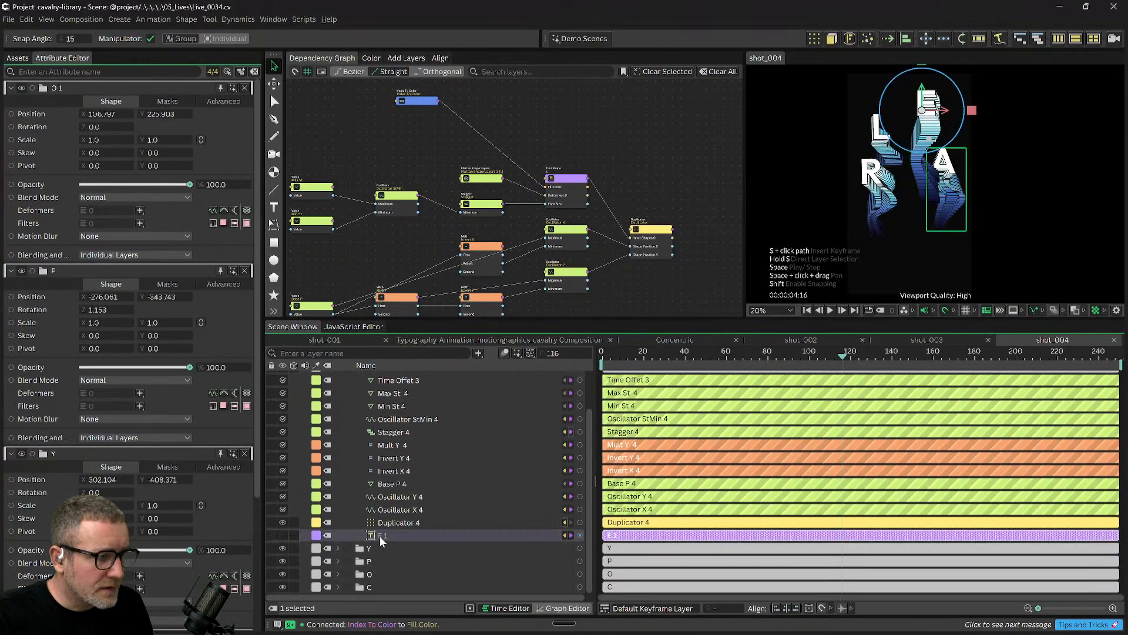
{"action": "left_click", "coordinate": [119, 294]}
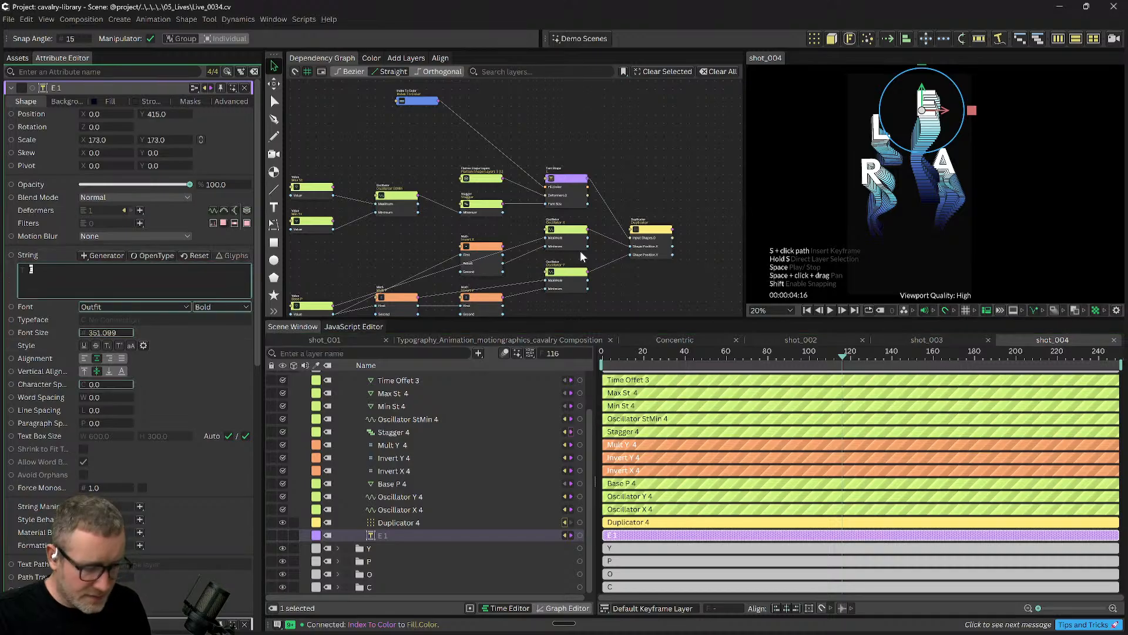
{"action": "type", "text": "N"}
{"action": "key", "text": "Return"}
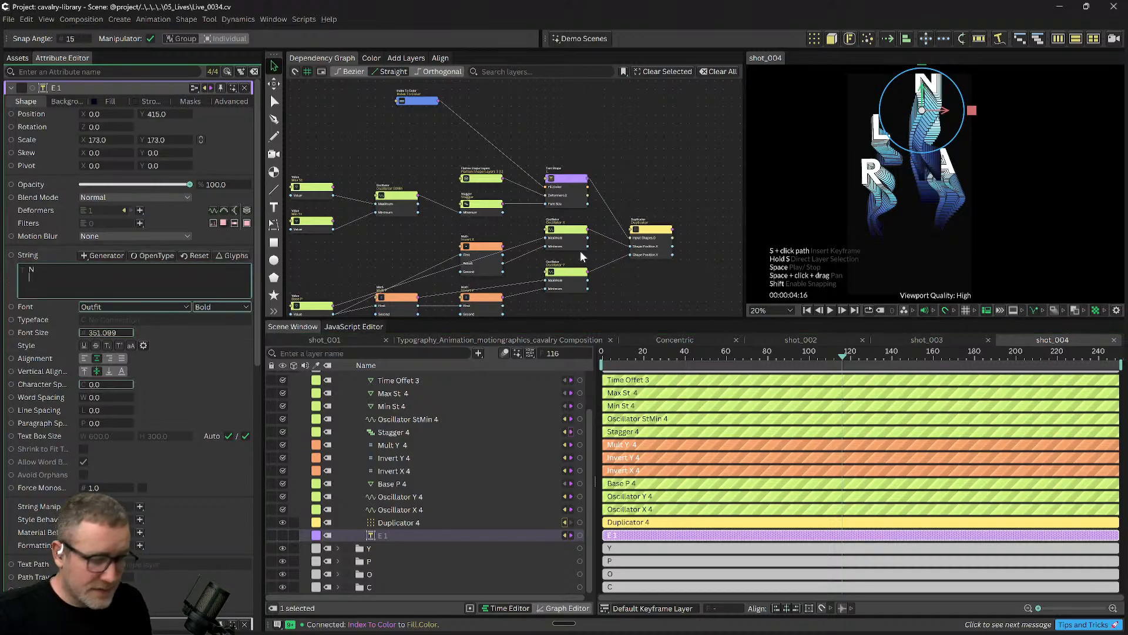
{"action": "key", "text": "BackSpace"}
{"action": "left_click", "coordinate": [639, 155]}
{"action": "scroll", "coordinate": [639, 155], "scroll_direction": "down", "scroll_amount": 2}
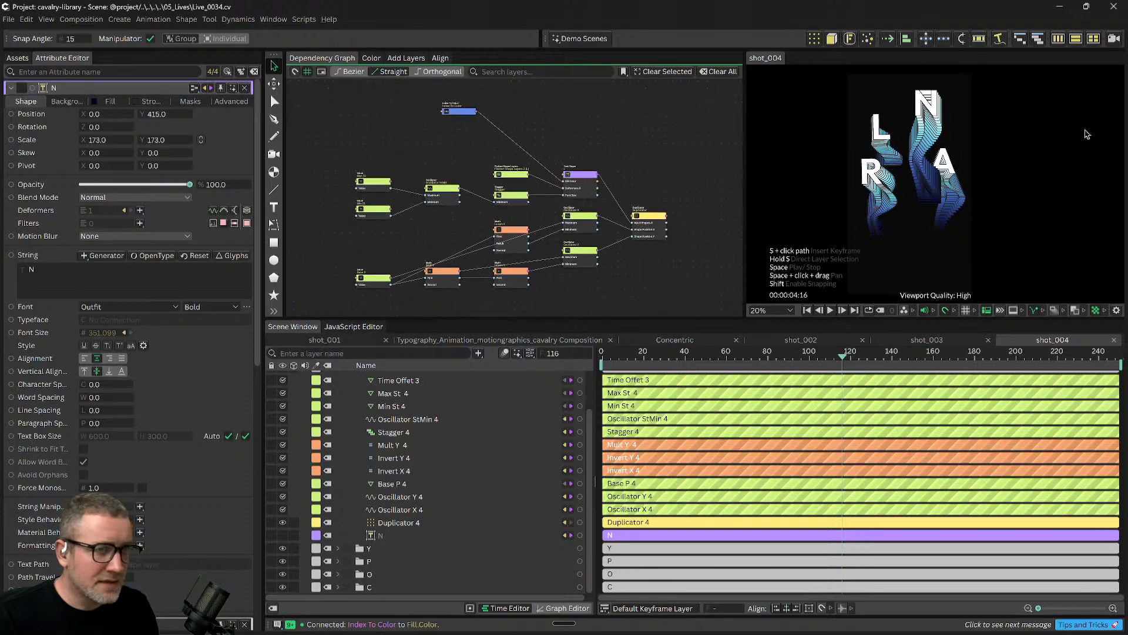
Move the group holding letter N down below letters R and A, and scrub the animation to frame 141.
{"action": "scroll", "coordinate": [1046, 140], "scroll_direction": "down", "scroll_amount": 1}
{"action": "left_click", "coordinate": [937, 116]}
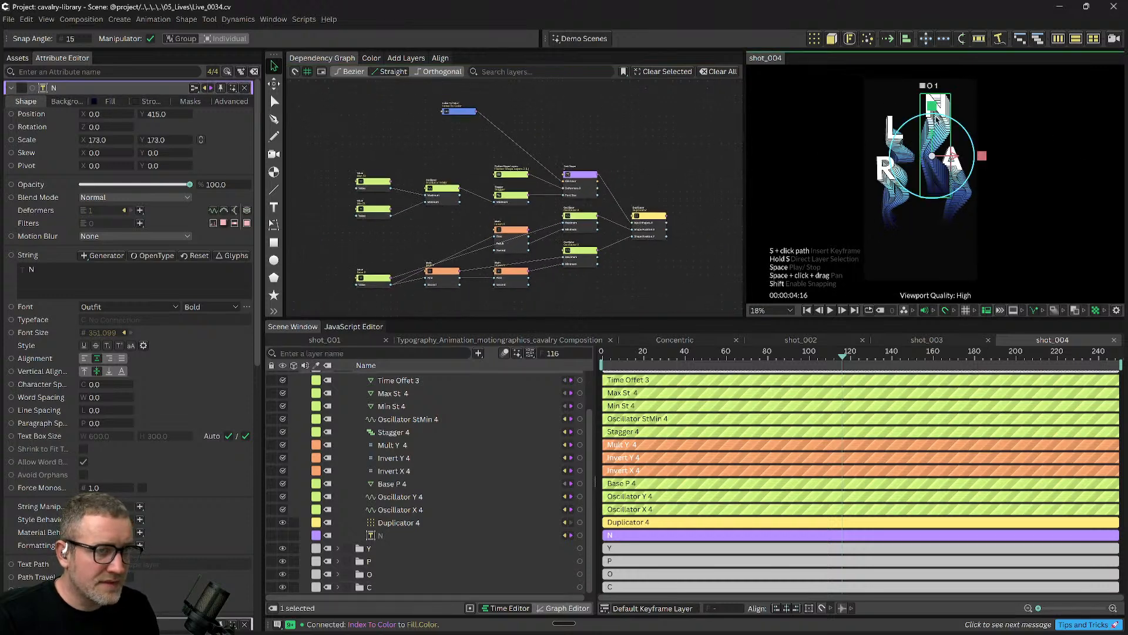
{"action": "left_click_drag", "start_coordinate": [938, 152], "coordinate": [921, 258]}
{"action": "left_click_drag", "start_coordinate": [1009, 231], "coordinate": [981, 224]}
{"action": "left_click_drag", "start_coordinate": [655, 365], "coordinate": [894, 365]}
{"action": "scroll", "coordinate": [432, 397], "scroll_direction": "up", "scroll_amount": 2}
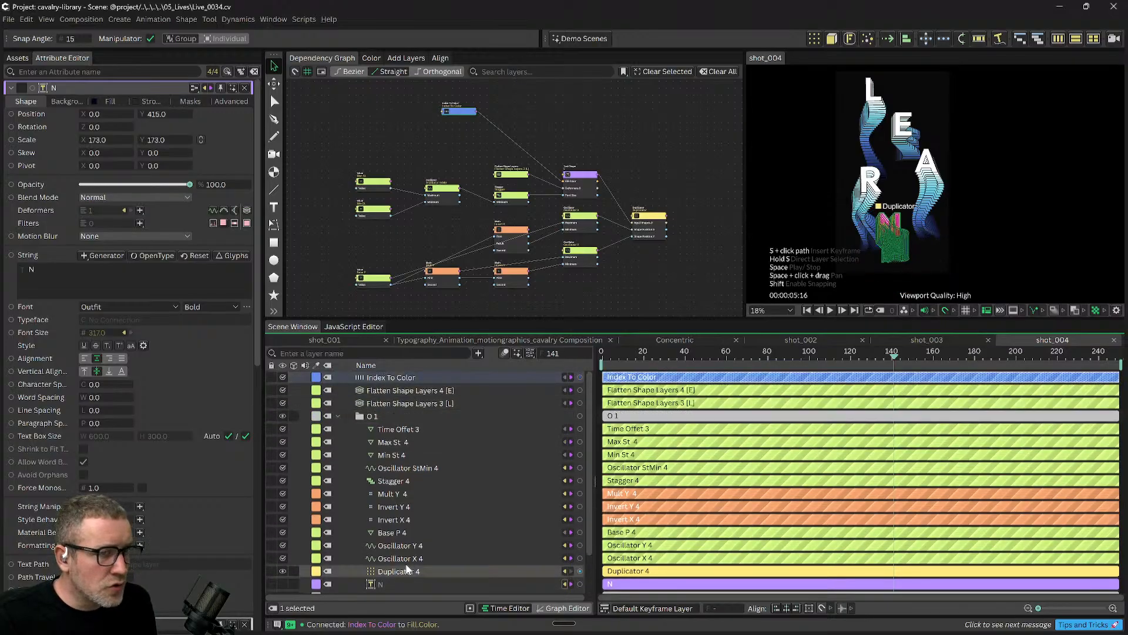
{"action": "scroll", "coordinate": [388, 569], "scroll_direction": "down", "scroll_amount": 1}
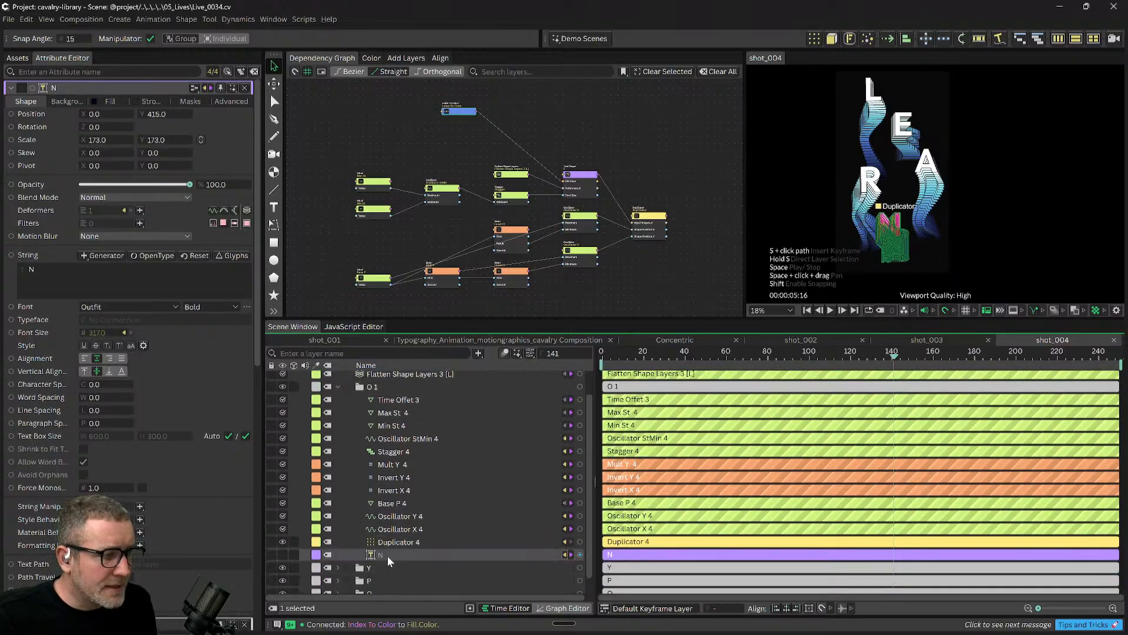
{"action": "left_click", "coordinate": [387, 556]}
{"action": "right_click", "coordinate": [388, 556]}
{"action": "key", "text": "Escape"}
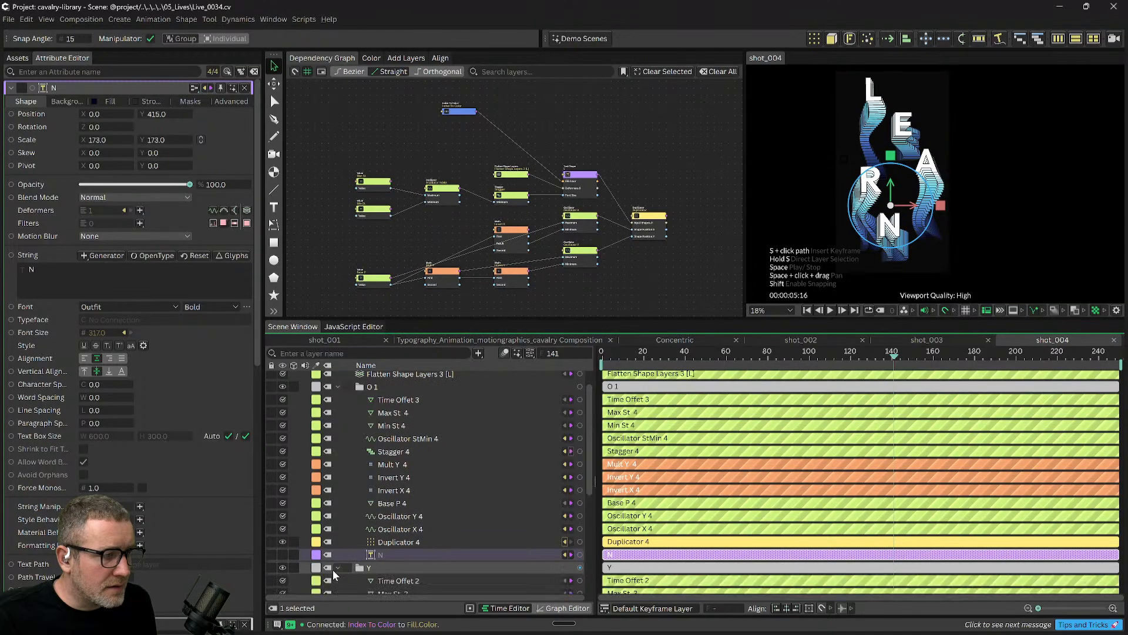
Select all the text shapes in shot_004 by layer type.
{"action": "left_click", "coordinate": [335, 568]}
{"action": "scroll", "coordinate": [355, 559], "scroll_direction": "down", "scroll_amount": 8}
{"action": "scroll", "coordinate": [349, 555], "scroll_direction": "down", "scroll_amount": 1}
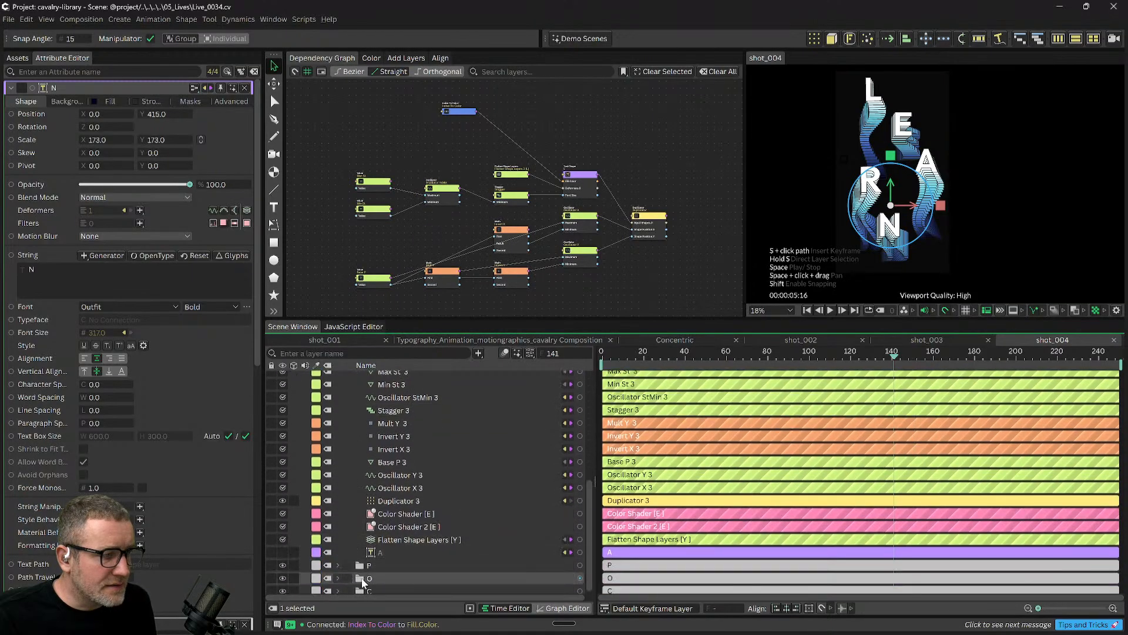
{"action": "left_click", "coordinate": [355, 578], "text": "shift"}
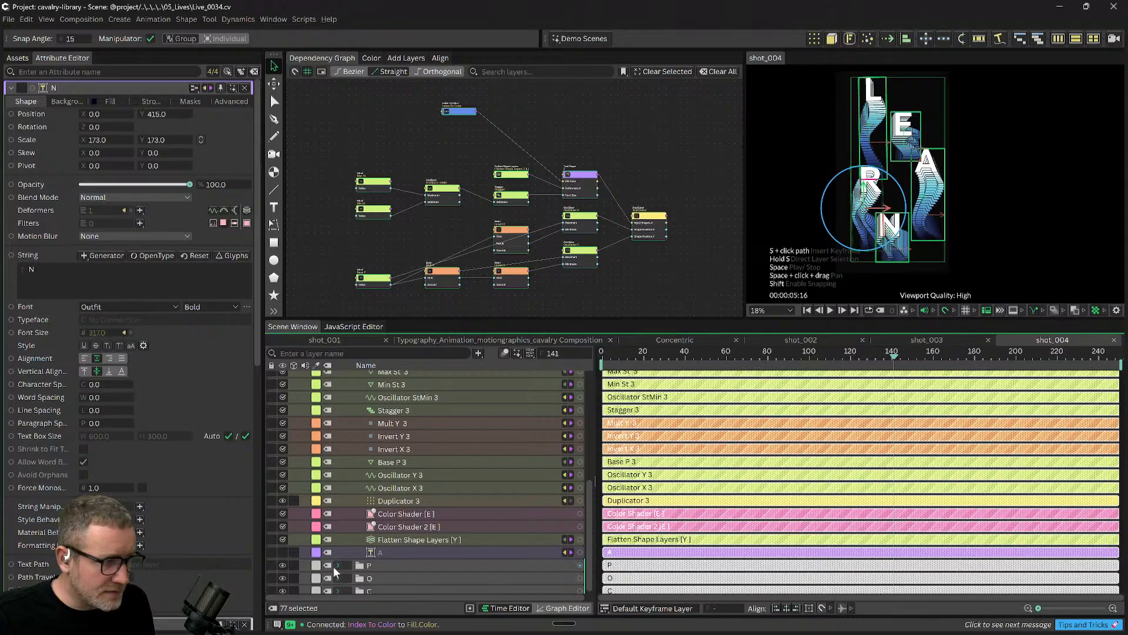
{"action": "left_click", "coordinate": [338, 566]}
{"action": "scroll", "coordinate": [340, 566], "scroll_direction": "down", "scroll_amount": 5}
{"action": "left_click", "coordinate": [380, 493]}
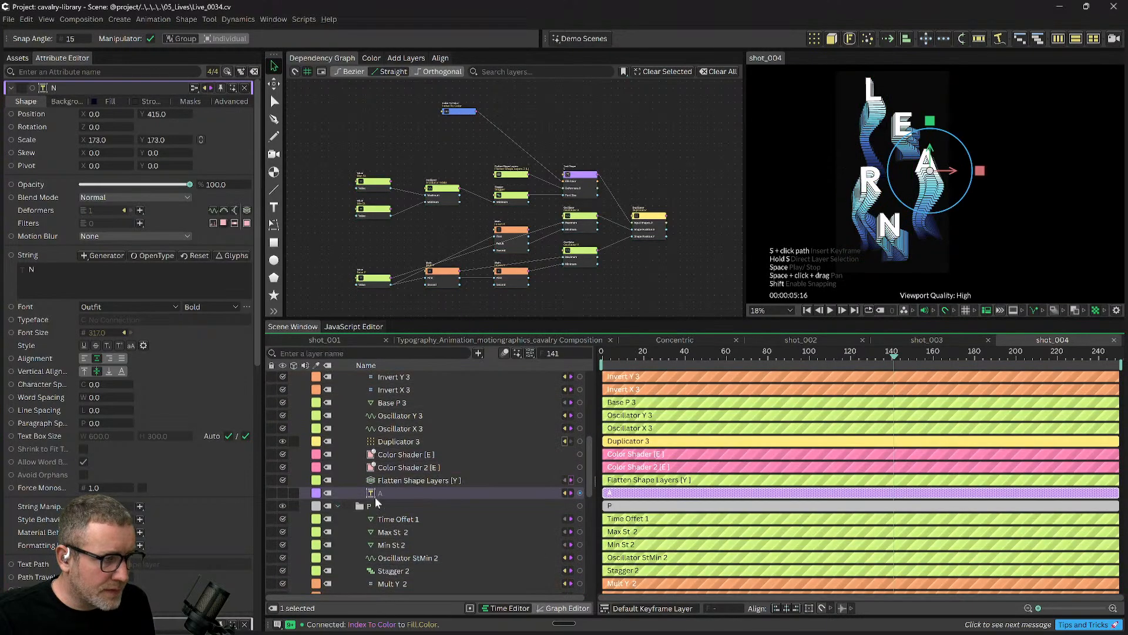
{"action": "right_click", "coordinate": [375, 493]}
{"action": "mouse_move", "coordinate": [444, 449]}
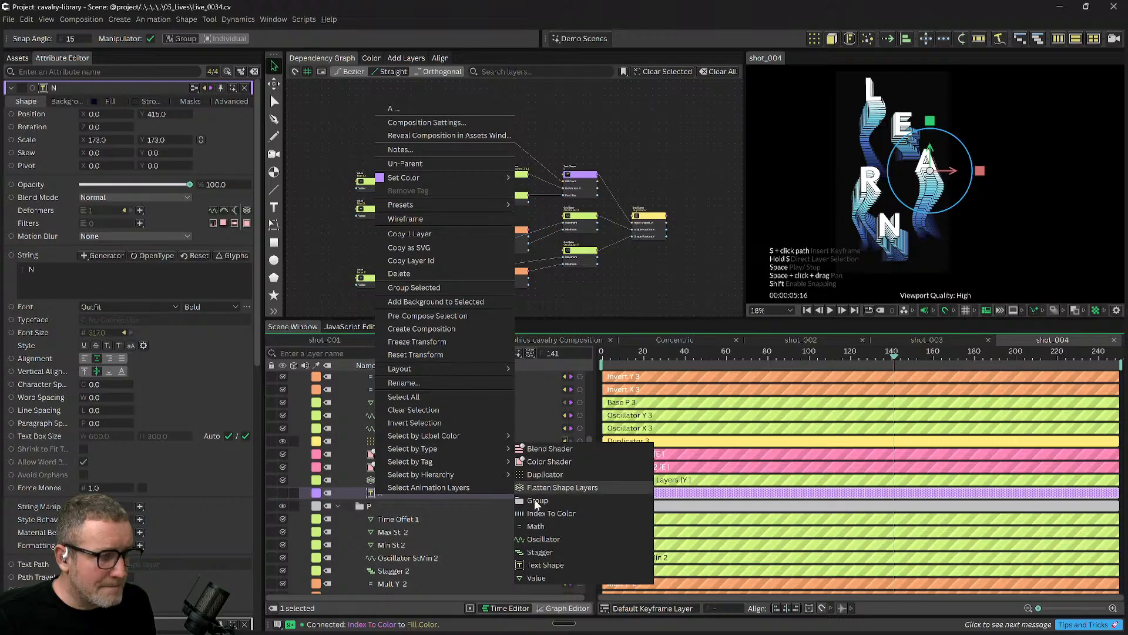
{"action": "left_click", "coordinate": [542, 565]}
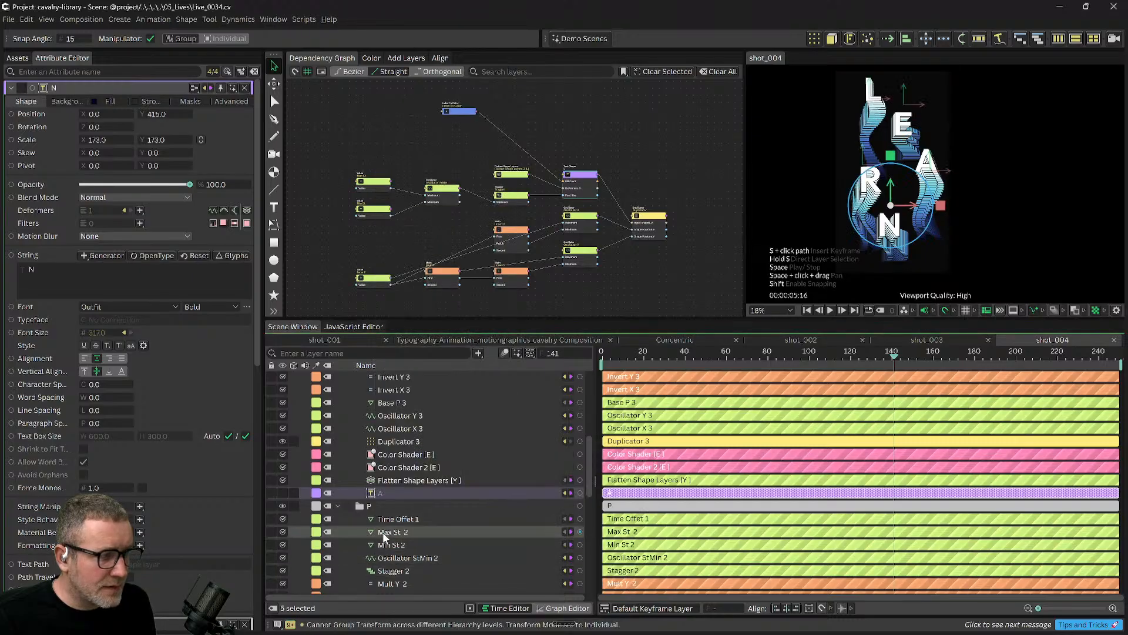
Limit the layer list to the selected text shapes and open the stroke settings of letter N.
{"action": "left_click", "coordinate": [470, 609]}
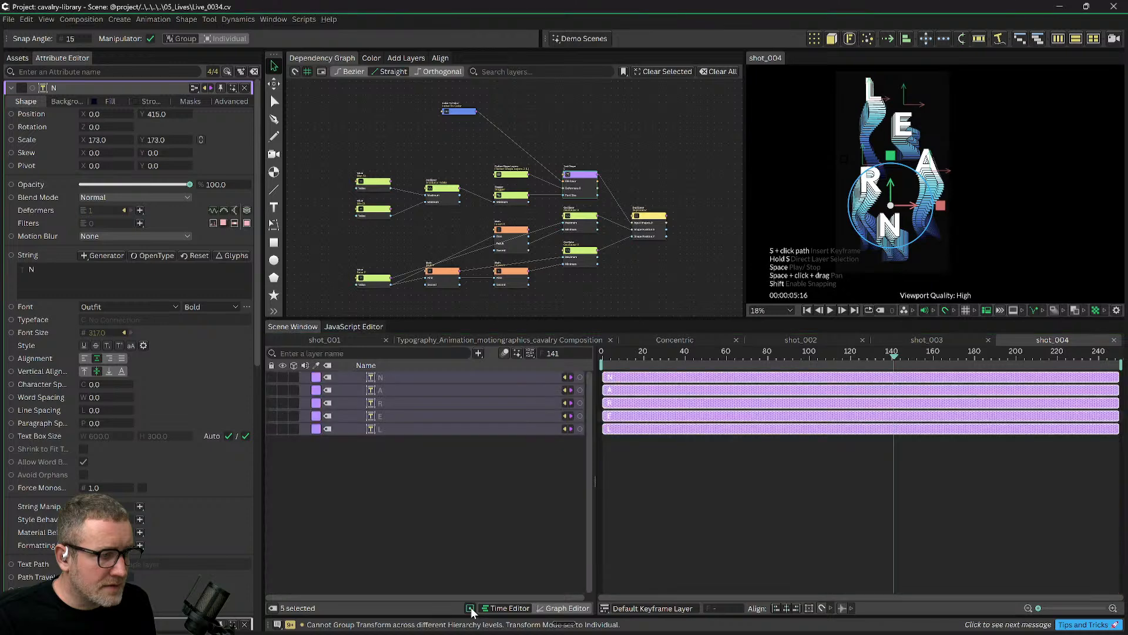
{"action": "left_click", "coordinate": [418, 511]}
{"action": "left_click", "coordinate": [394, 379]}
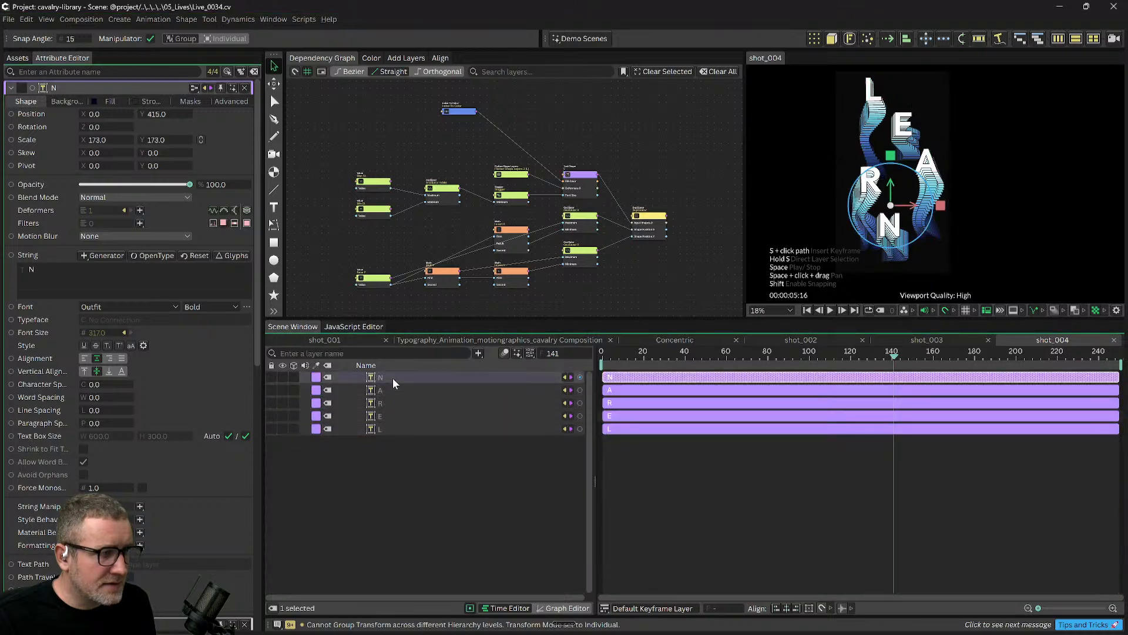
{"action": "left_click", "coordinate": [143, 101]}
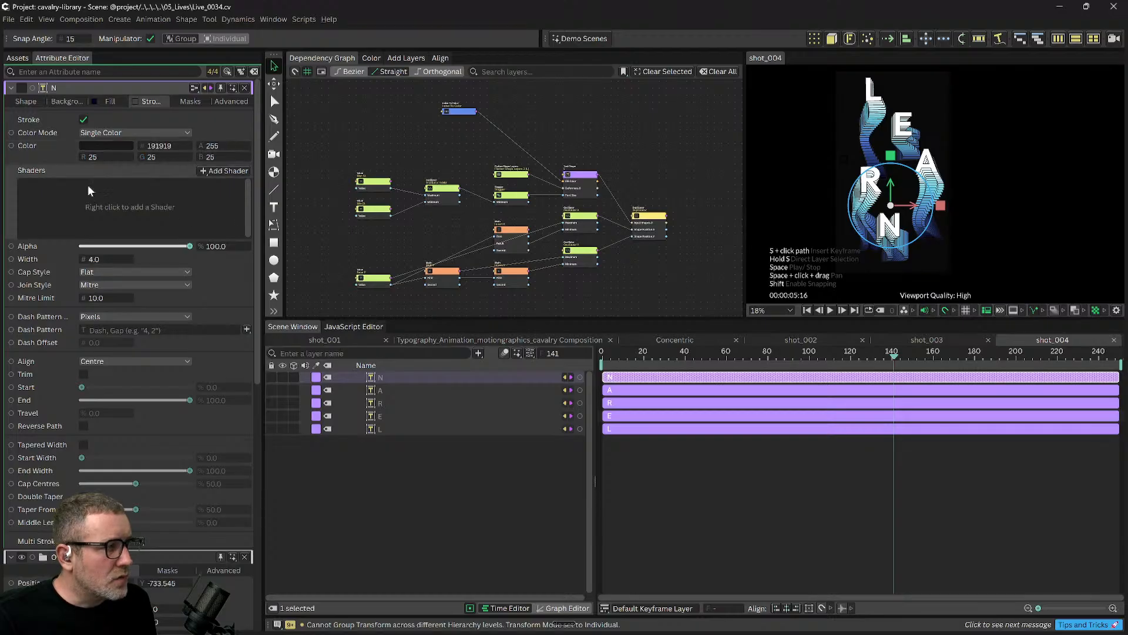
{"action": "right_click", "coordinate": [376, 500]}
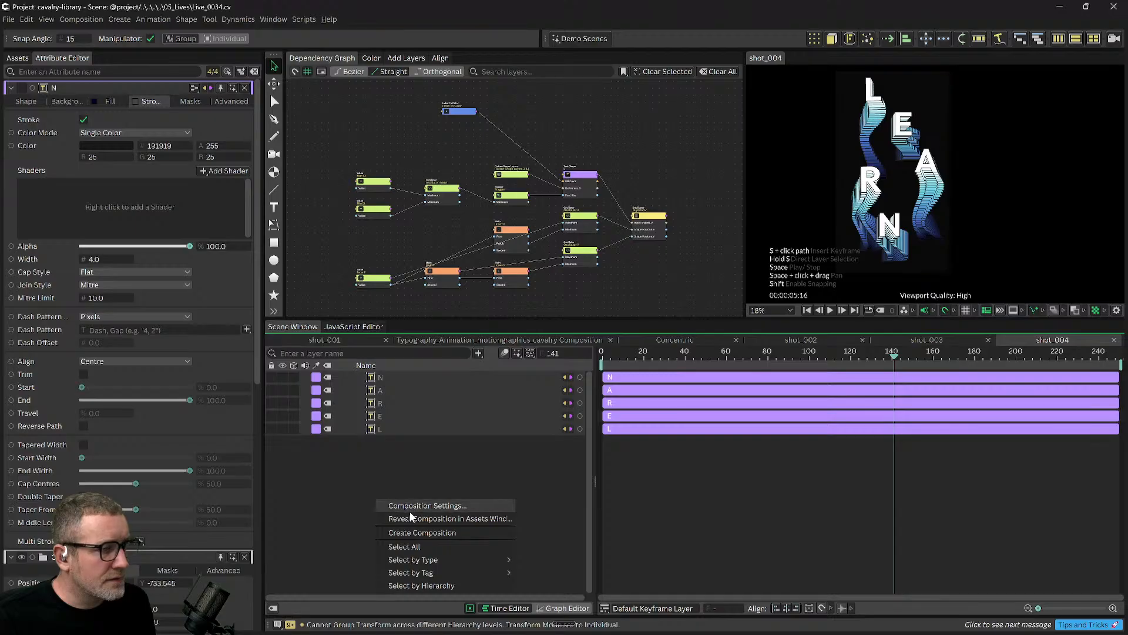
{"action": "left_click", "coordinate": [369, 478]}
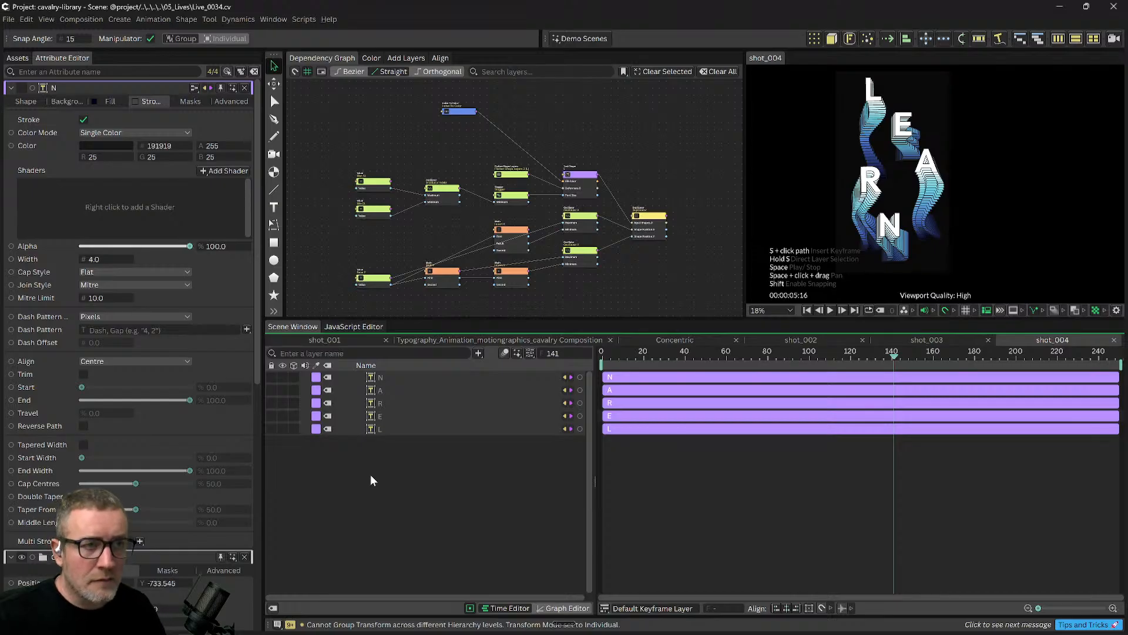
{"action": "right_click", "coordinate": [386, 462]}
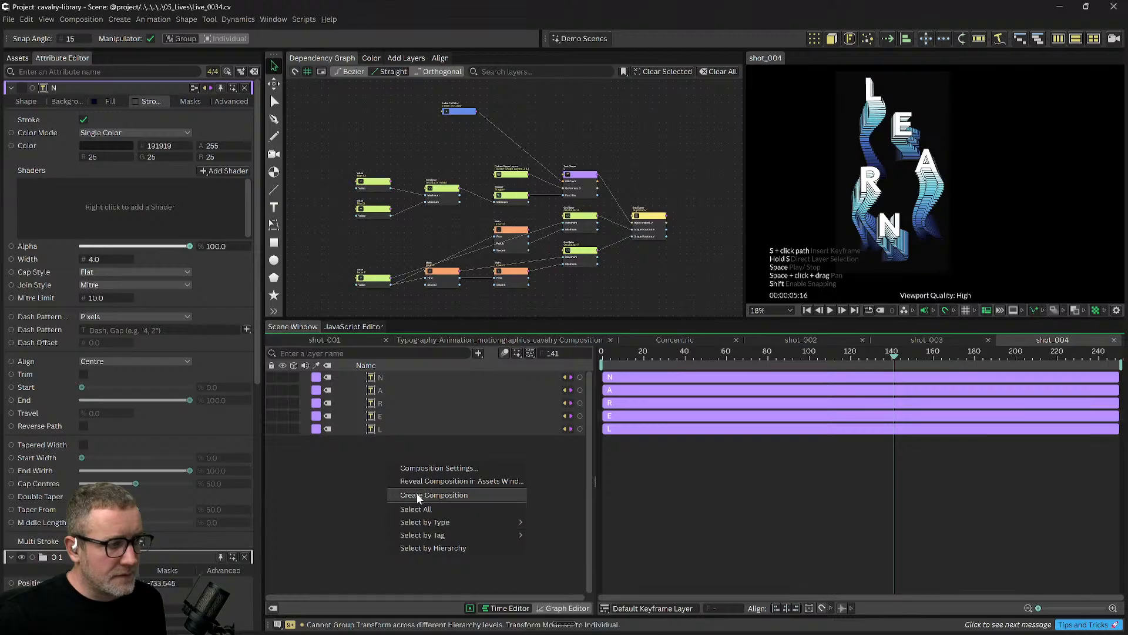
{"action": "left_click", "coordinate": [340, 476]}
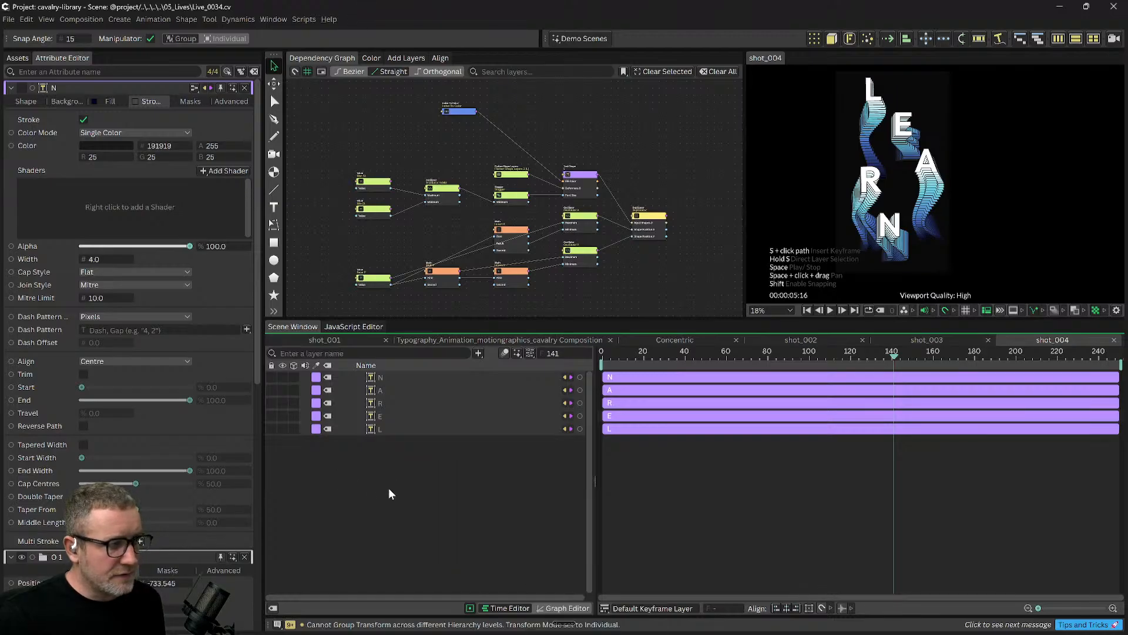
{"action": "right_click", "coordinate": [356, 490]}
{"action": "left_click", "coordinate": [386, 455]}
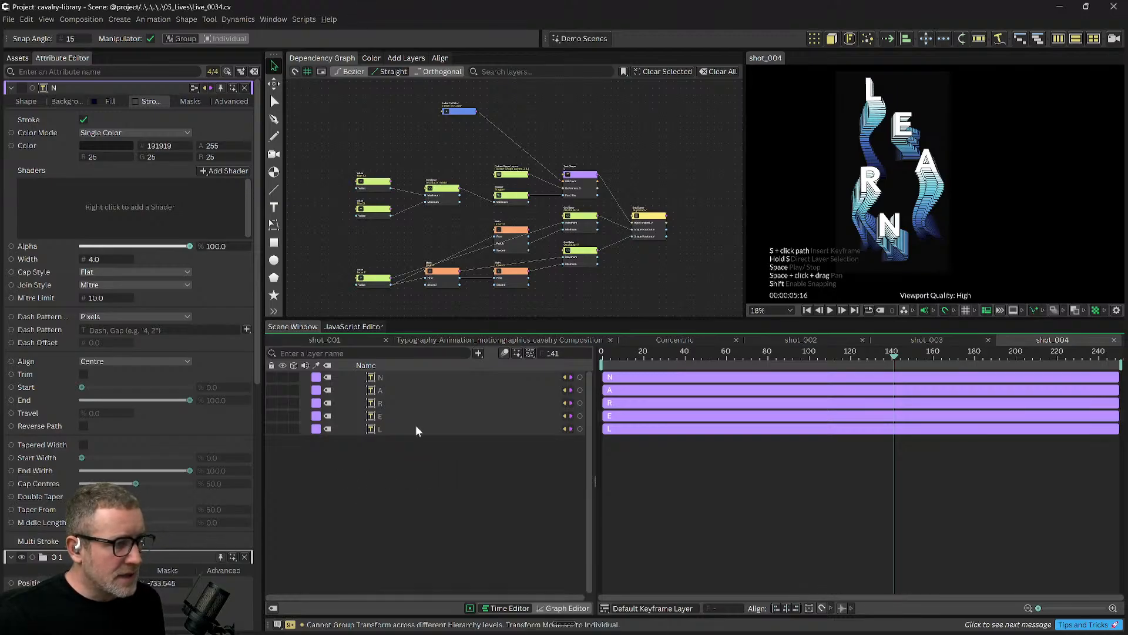
Add a Value layer set to 1 and connect it to the stroke width of letter N.
{"action": "left_click", "coordinate": [479, 352]}
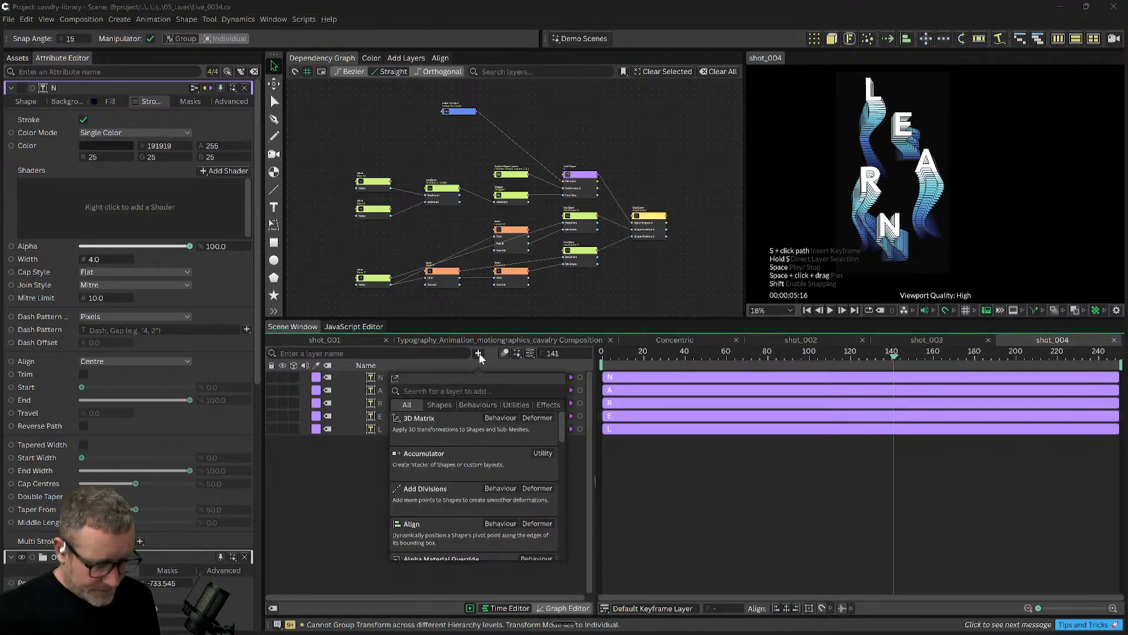
{"action": "type", "text": "valu"}
{"action": "key", "text": "Return"}
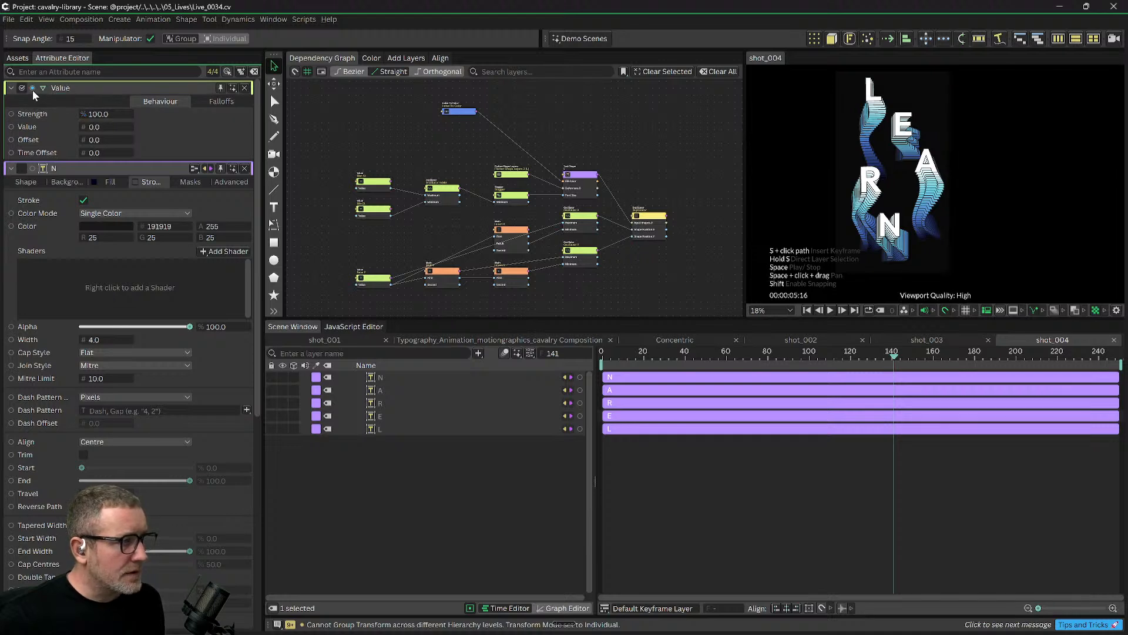
{"action": "left_click", "coordinate": [94, 127]}
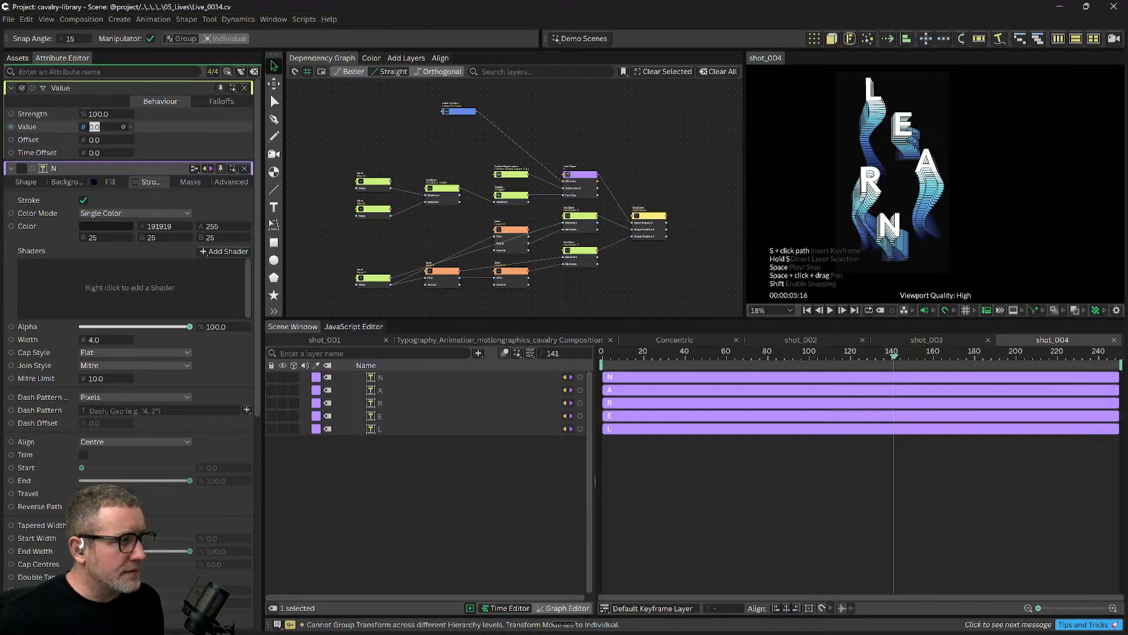
{"action": "key", "text": "Return"}
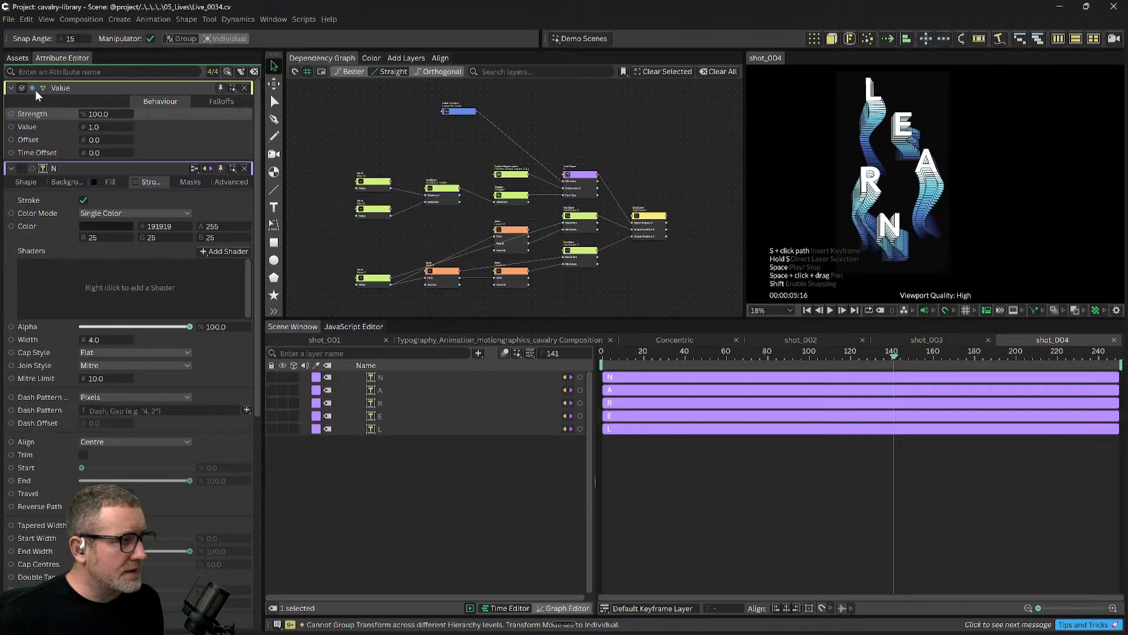
{"action": "mouse_move", "coordinate": [32, 87]}
{"action": "left_mouse_down"}
{"action": "mouse_move", "coordinate": [88, 326]}
{"action": "mouse_move", "coordinate": [28, 326]}
{"action": "mouse_move", "coordinate": [52, 356]}
{"action": "mouse_move", "coordinate": [61, 345]}
{"action": "mouse_move", "coordinate": [12, 340]}
{"action": "left_mouse_up"}
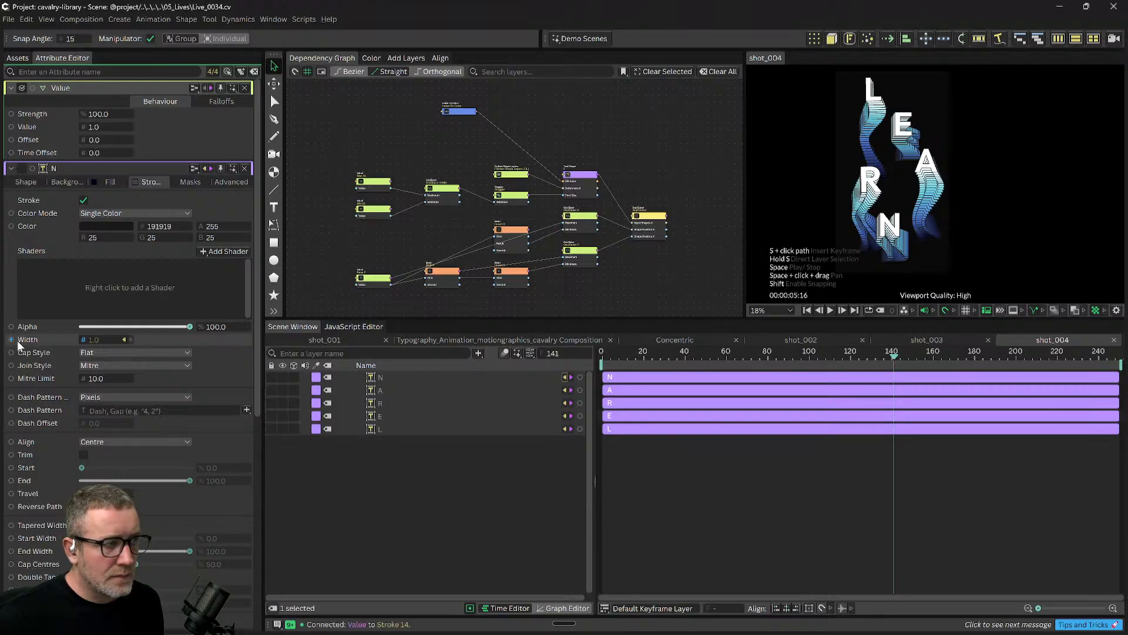
{"action": "left_click", "coordinate": [817, 360]}
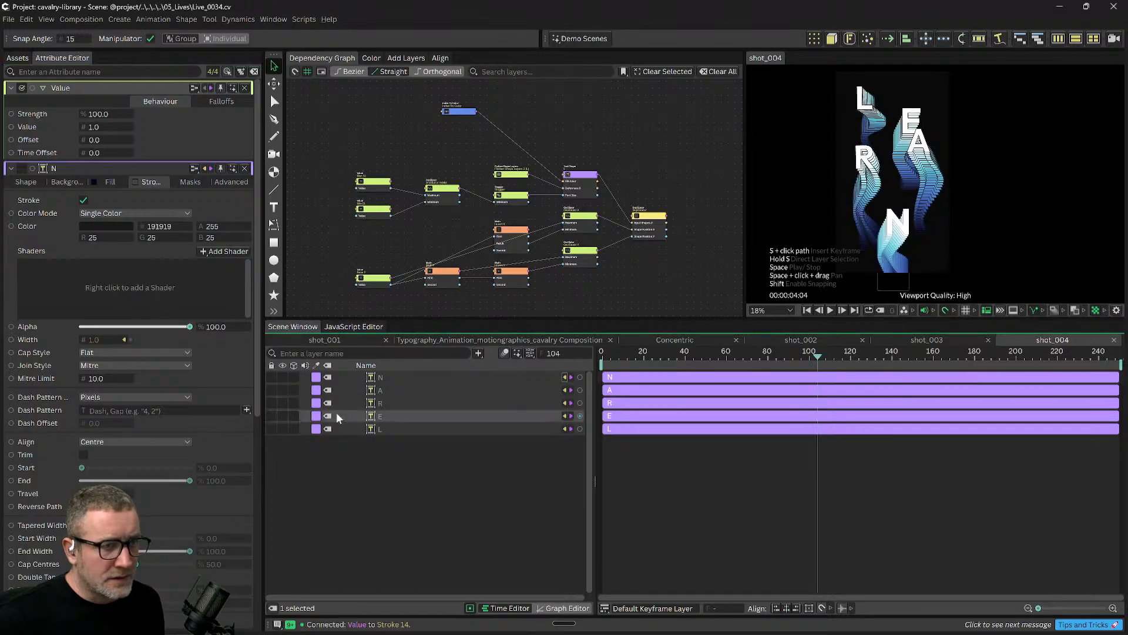
Restore the full layer list and add the new Value layer to the Dependency Graph above the other nodes.
{"action": "left_click", "coordinate": [380, 390]}
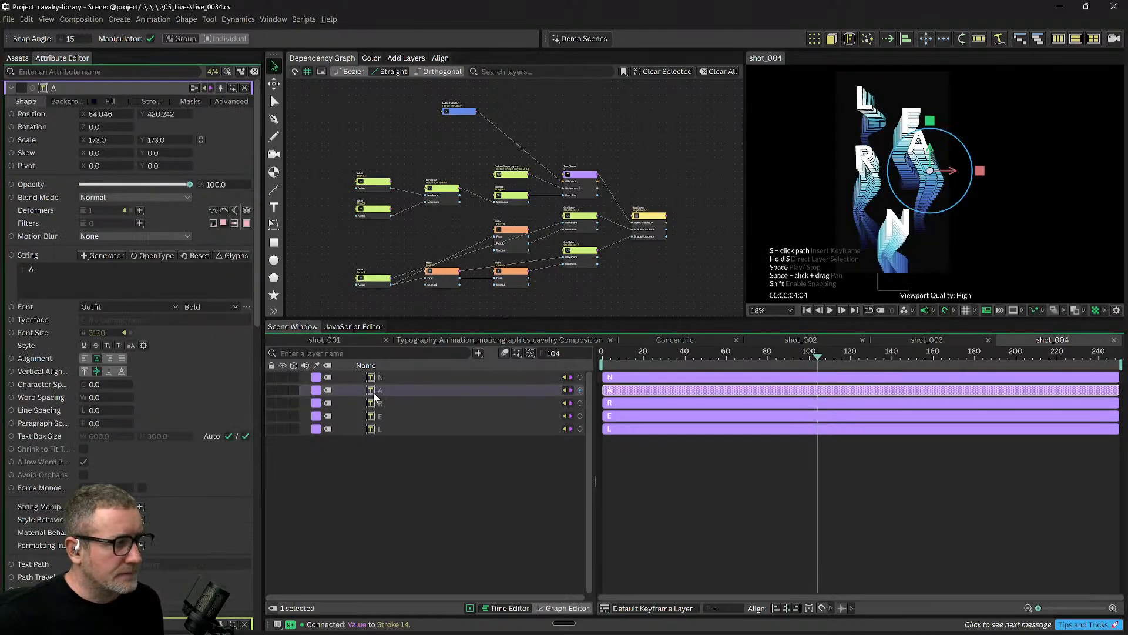
{"action": "left_click", "coordinate": [147, 101]}
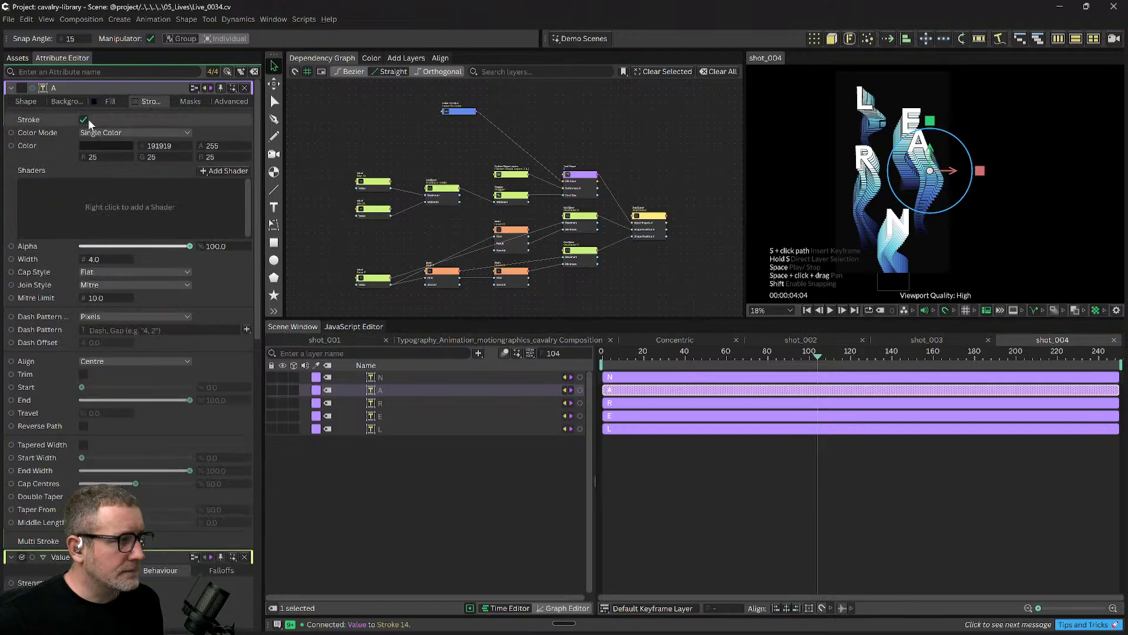
{"action": "left_click", "coordinate": [454, 111]}
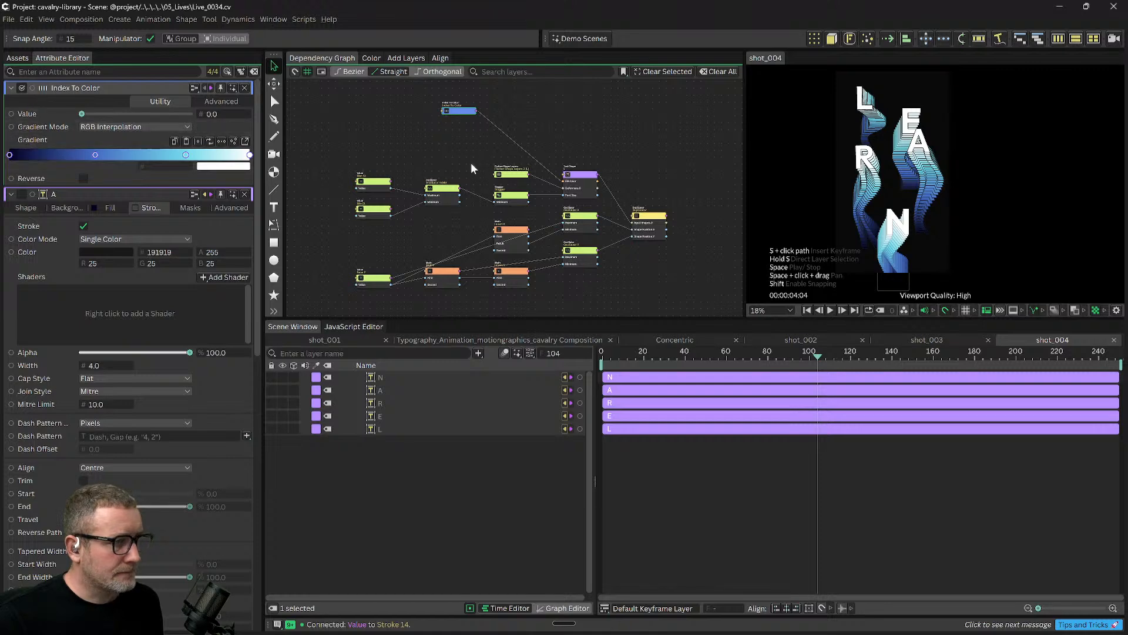
{"action": "scroll", "coordinate": [153, 419], "scroll_direction": "down", "scroll_amount": 6}
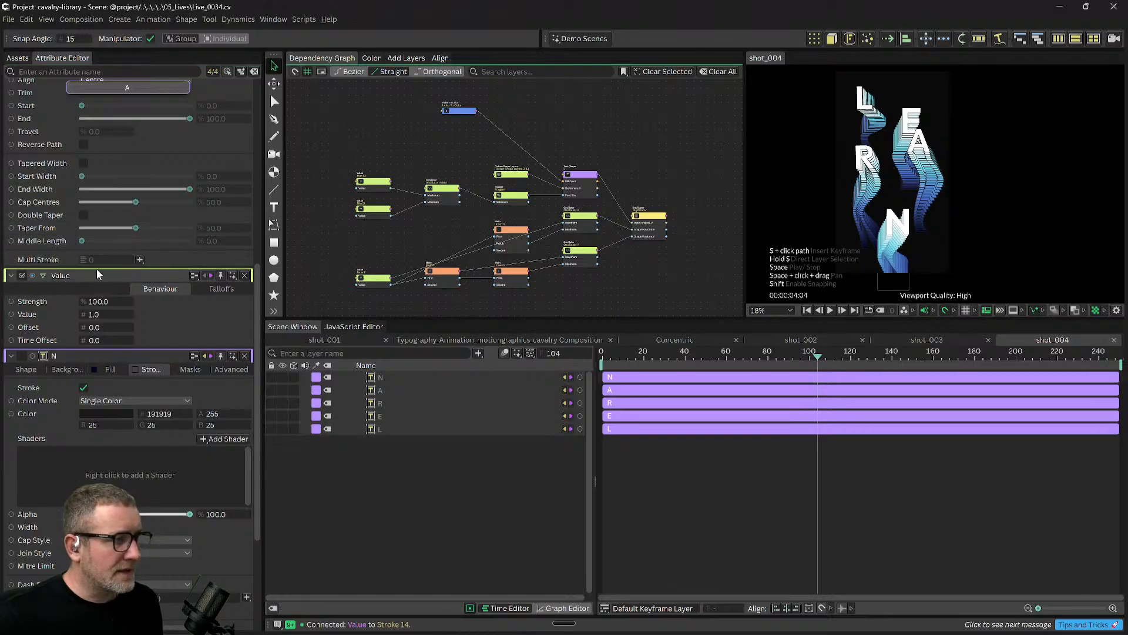
{"action": "left_click", "coordinate": [69, 274]}
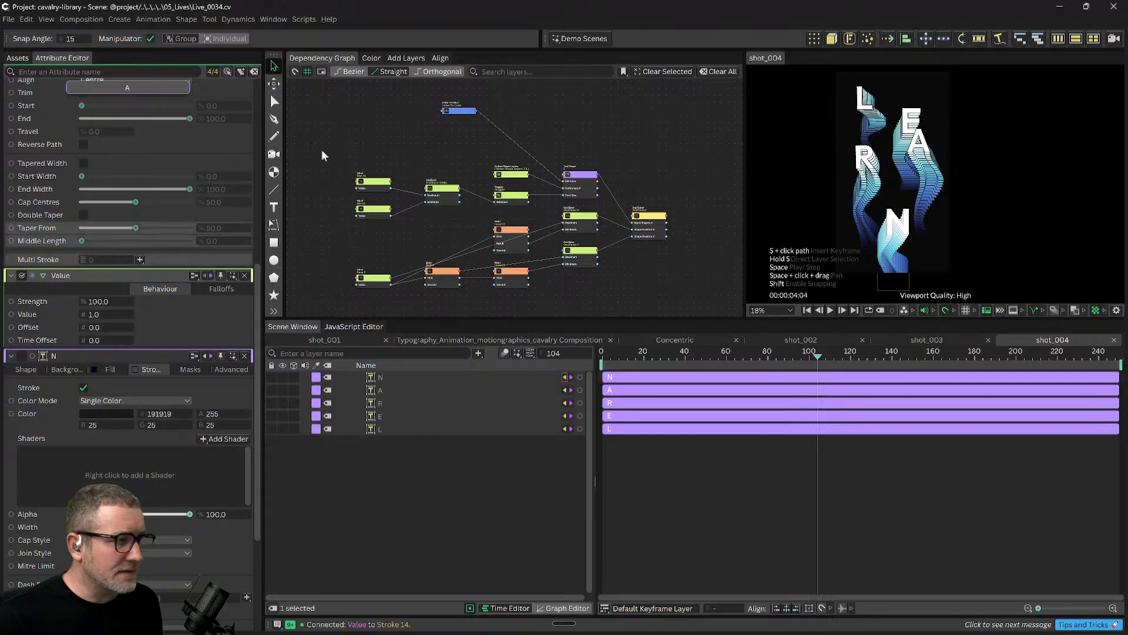
{"action": "left_click", "coordinate": [471, 607]}
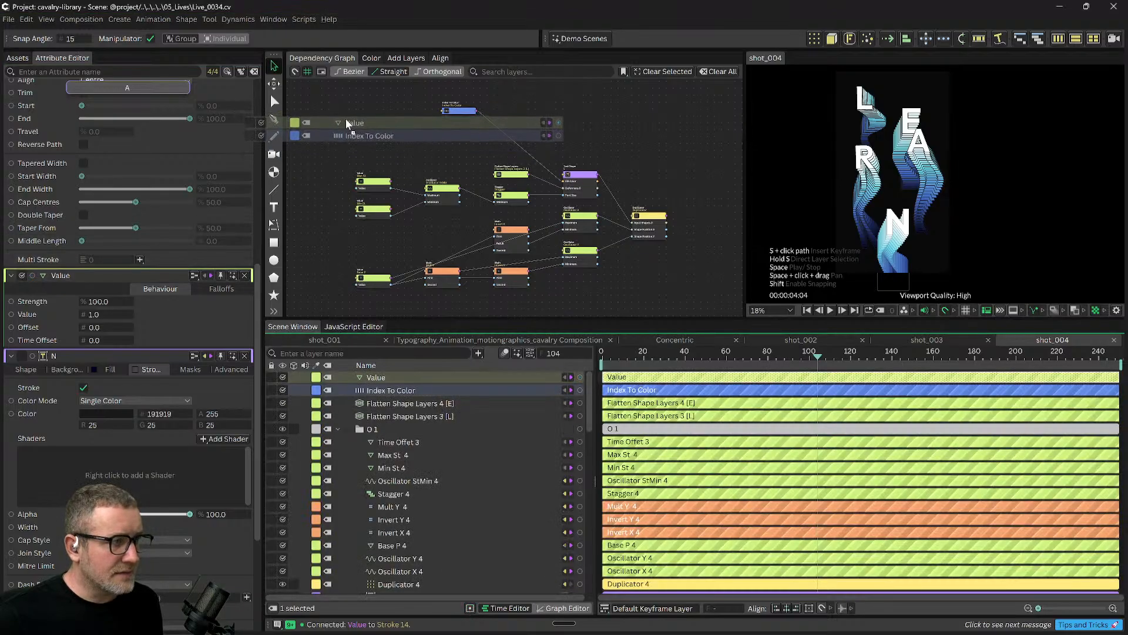
{"action": "left_click_drag", "start_coordinate": [371, 377], "coordinate": [348, 126]}
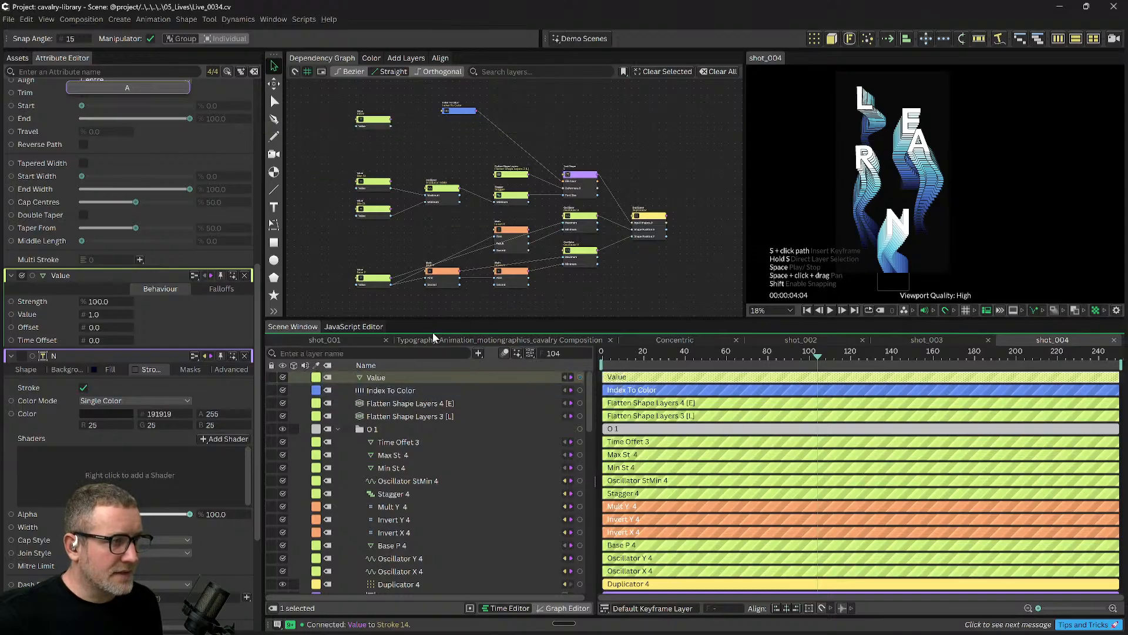
Reselect all text shapes by layer type and show only them in the layer list.
{"action": "left_click", "coordinate": [470, 608]}
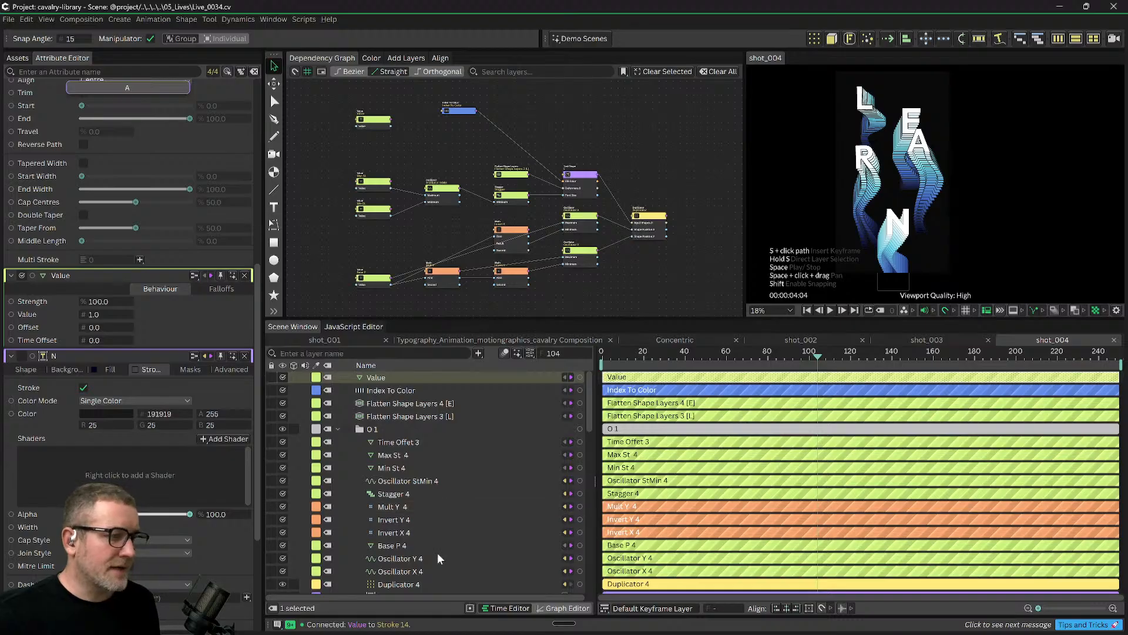
{"action": "scroll", "coordinate": [412, 564], "scroll_direction": "down", "scroll_amount": 1}
{"action": "right_click", "coordinate": [387, 569]}
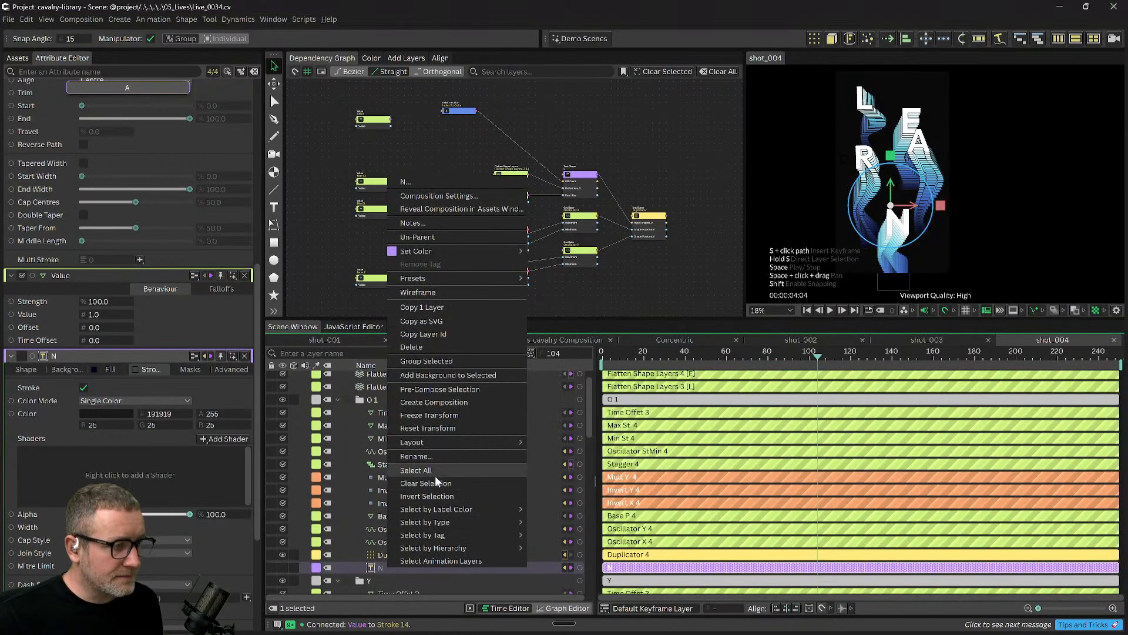
{"action": "mouse_move", "coordinate": [438, 525]}
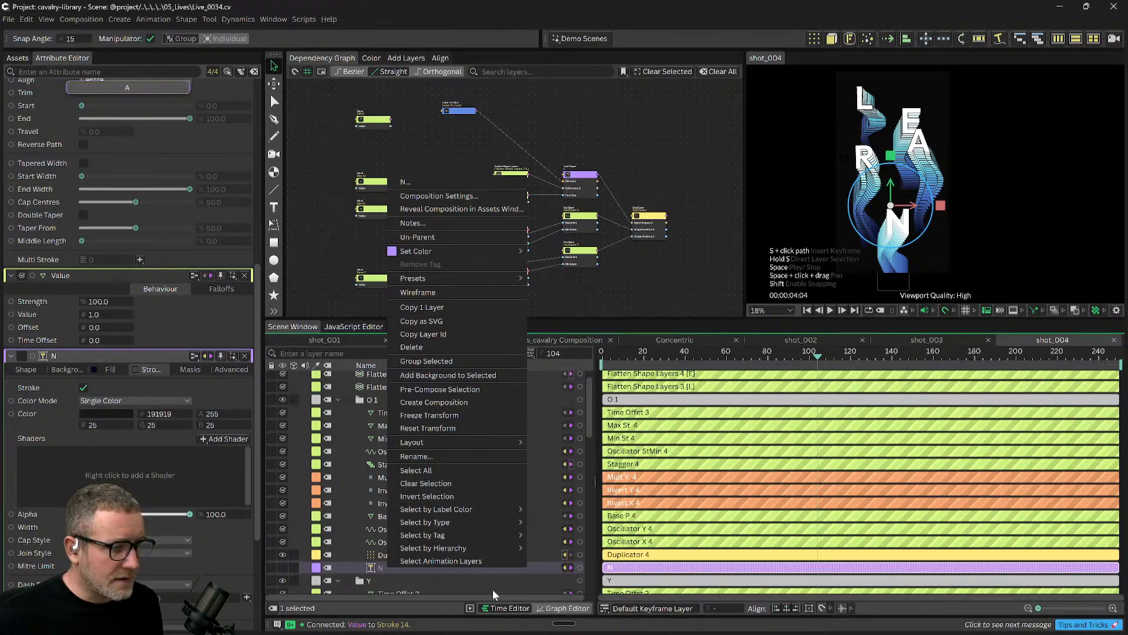
{"action": "mouse_move", "coordinate": [484, 539]}
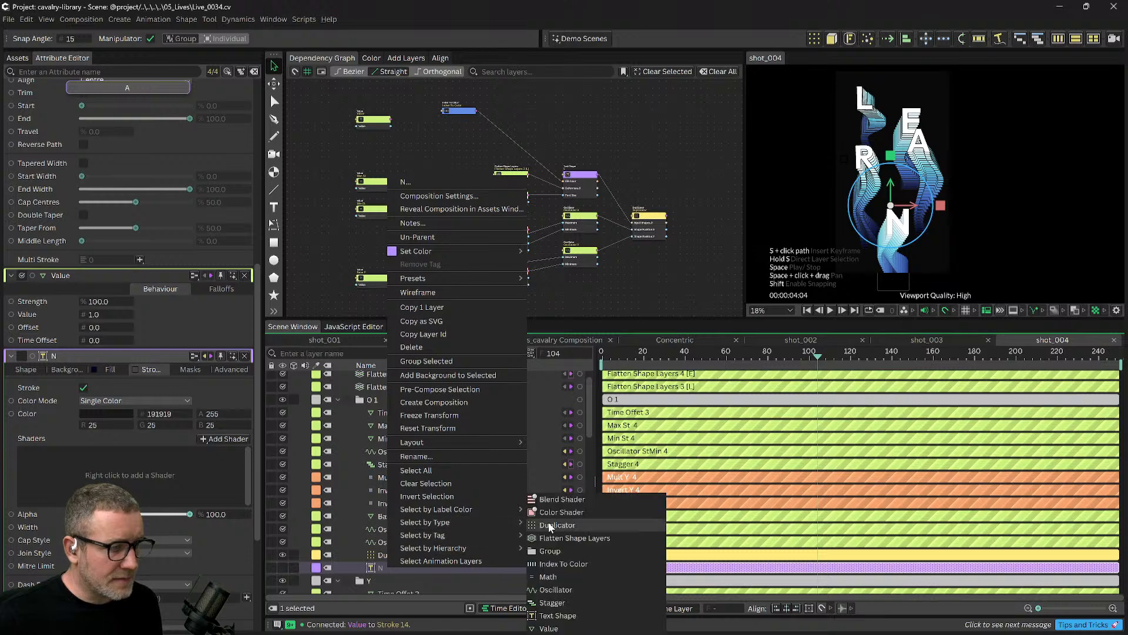
{"action": "left_click", "coordinate": [549, 628]}
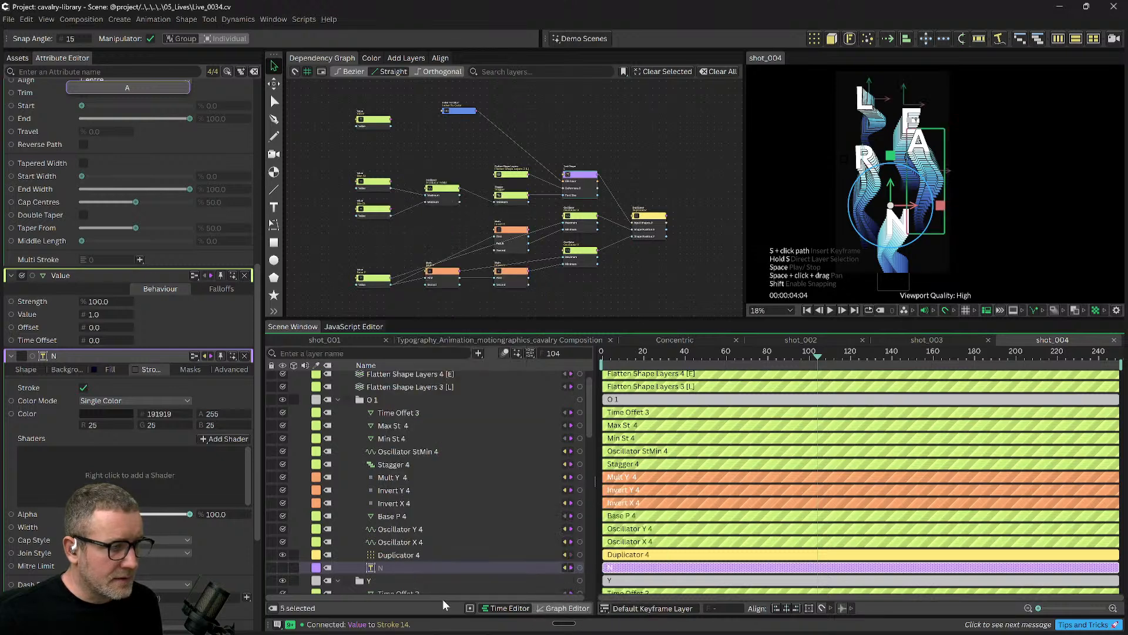
{"action": "left_click", "coordinate": [470, 608]}
{"action": "left_click", "coordinate": [368, 502]}
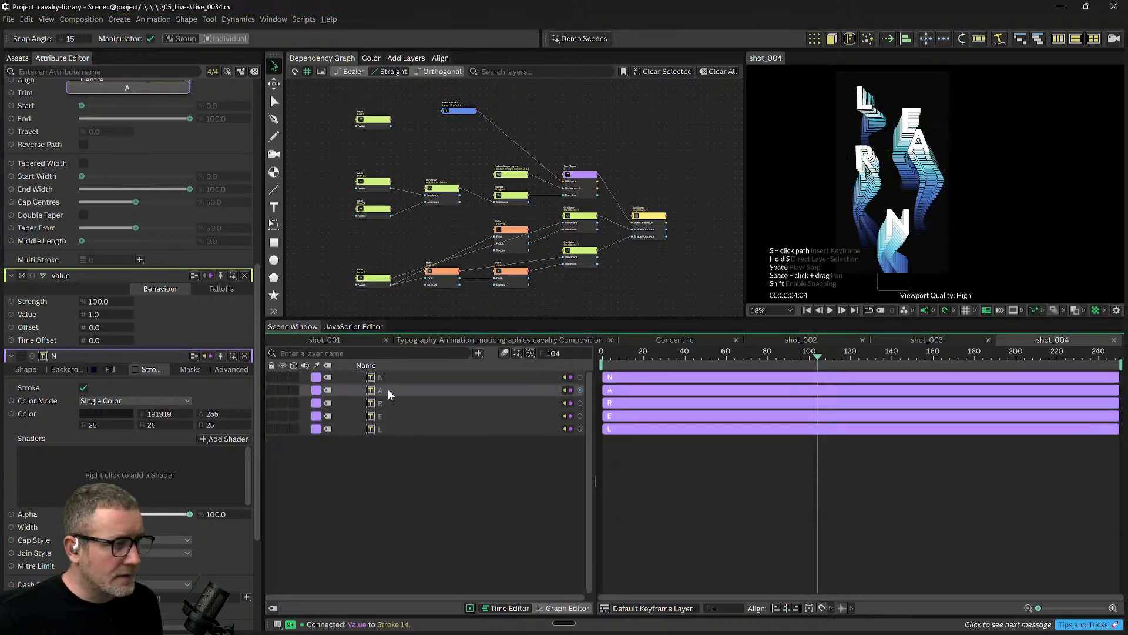
Connect the Value layer to the stroke width of letter A.
{"action": "left_click", "coordinate": [387, 393]}
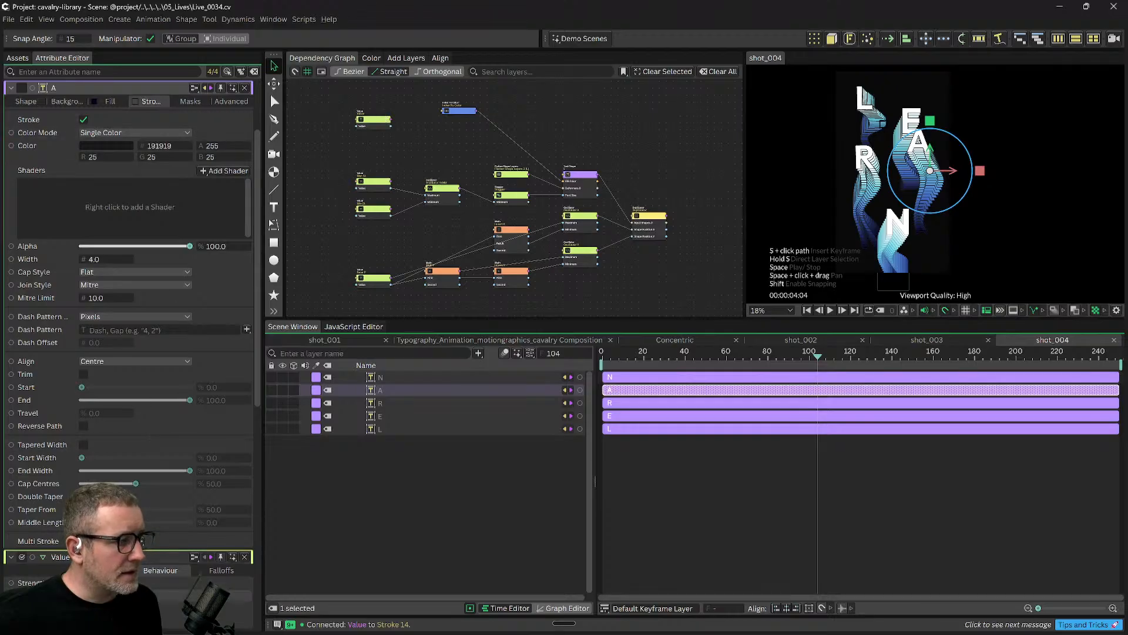
{"action": "mouse_move", "coordinate": [14, 594]}
{"action": "left_mouse_down"}
{"action": "mouse_move", "coordinate": [123, 223]}
{"action": "mouse_move", "coordinate": [37, 143]}
{"action": "mouse_move", "coordinate": [27, 261]}
{"action": "left_mouse_up"}
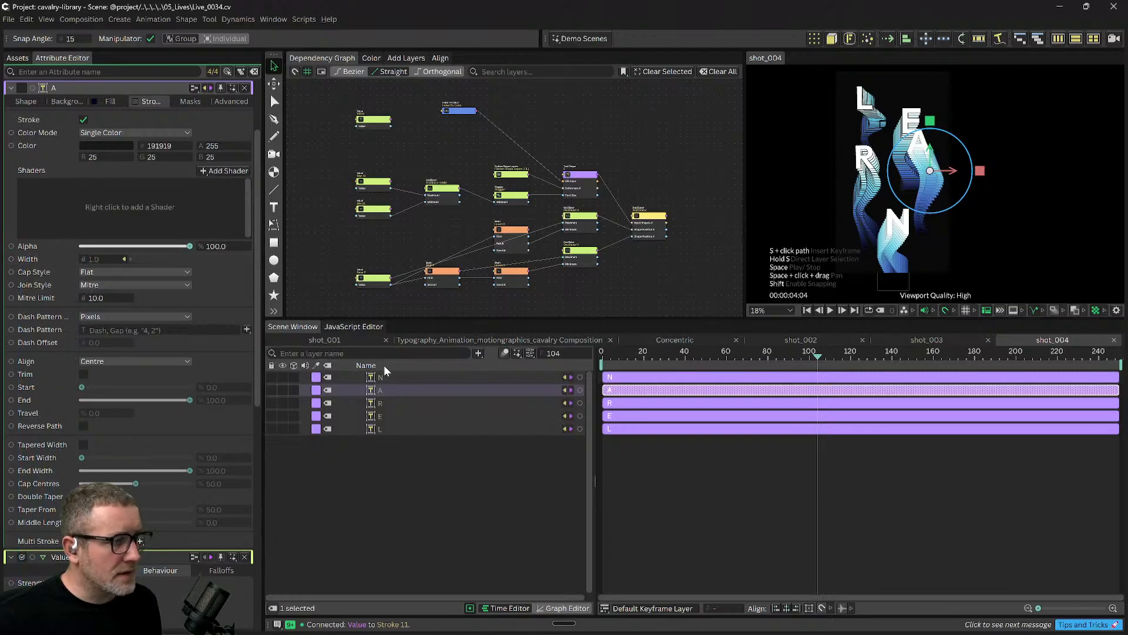
Connect the Value layer's value to the stroke width of letter R.
{"action": "left_click", "coordinate": [384, 404]}
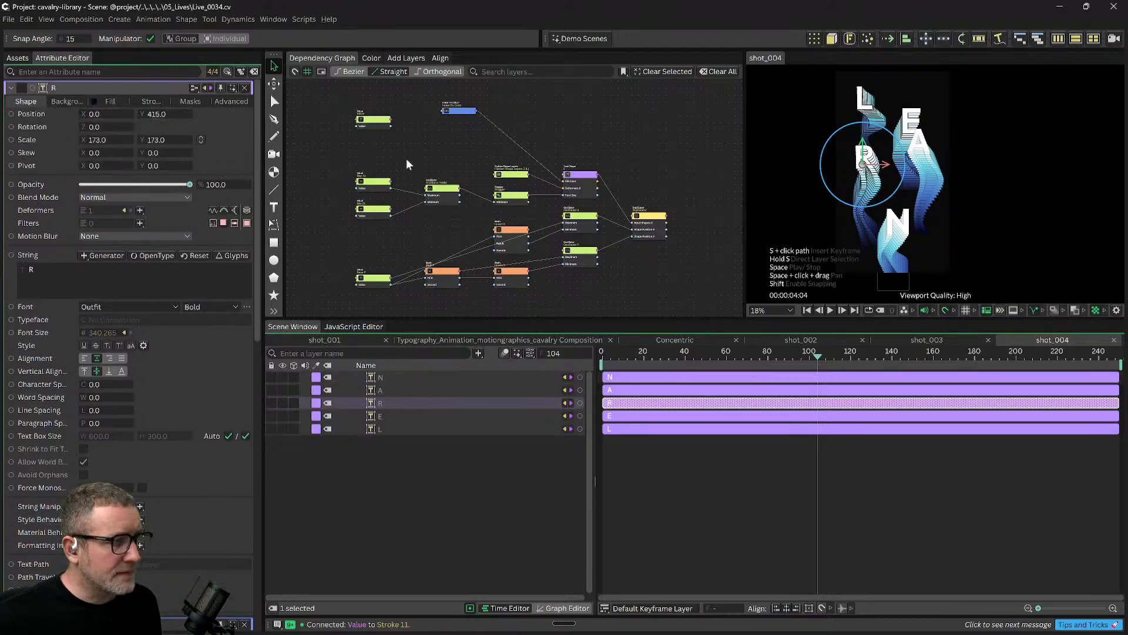
{"action": "left_click", "coordinate": [365, 127]}
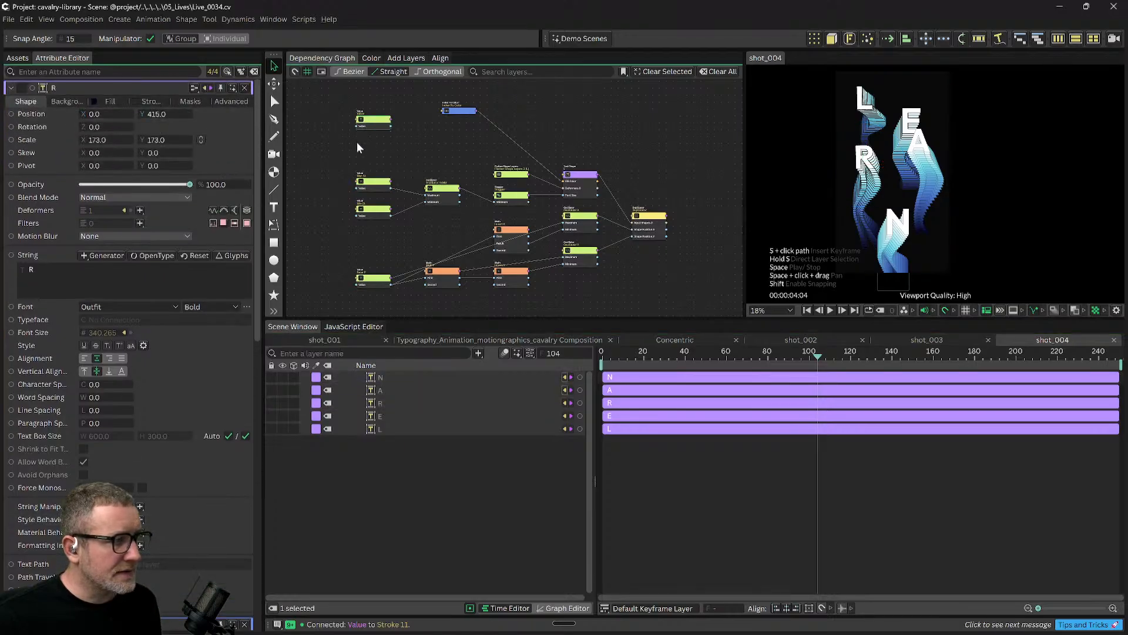
{"action": "double_click", "coordinate": [372, 121]}
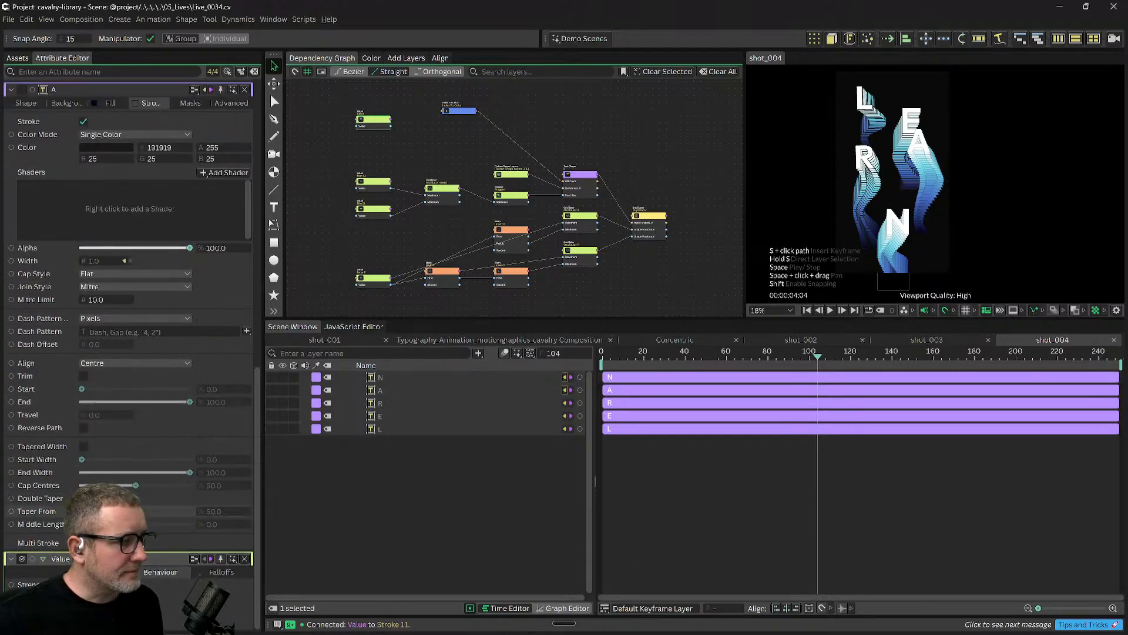
{"action": "left_click_drag", "start_coordinate": [10, 597], "coordinate": [379, 407]}
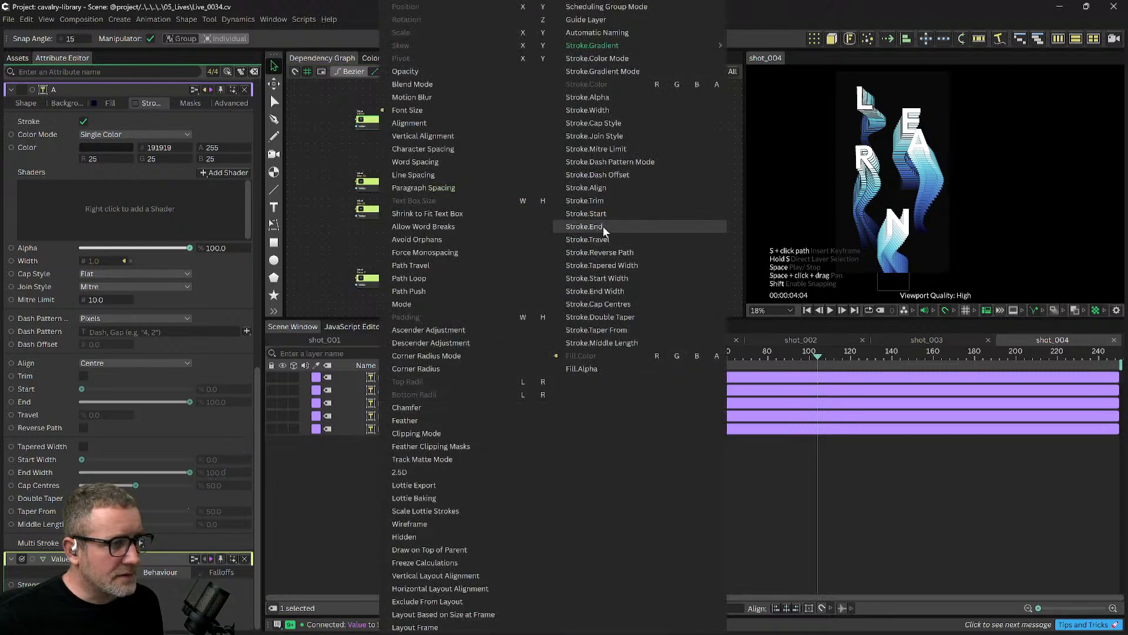
{"action": "left_click", "coordinate": [588, 110]}
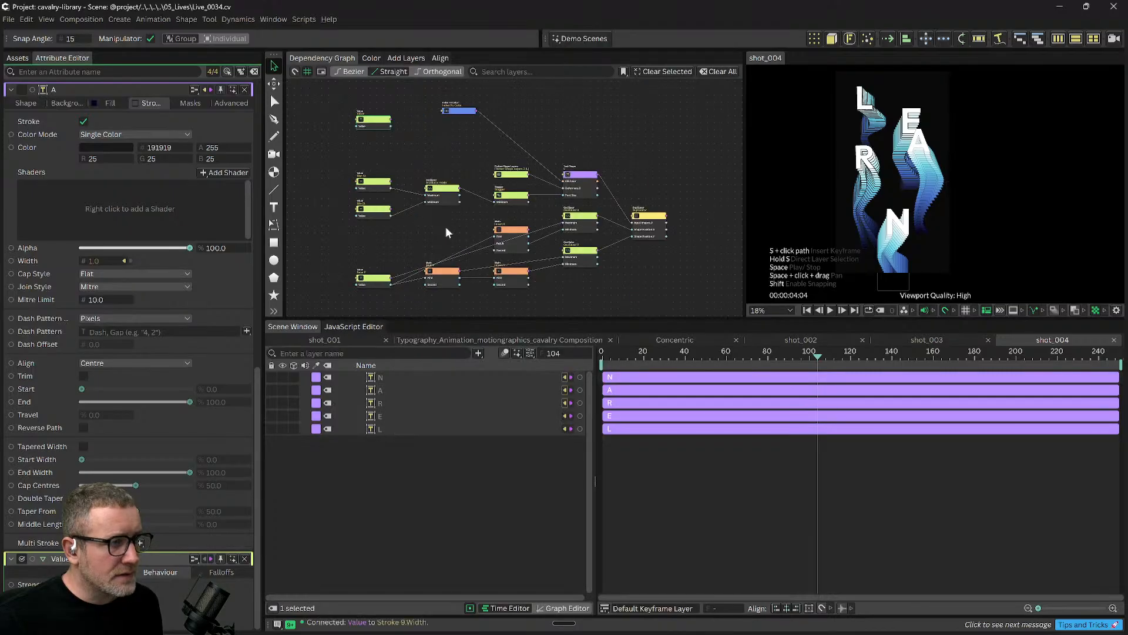
Connect the same Value layer's value to the stroke widths of letters E and L.
{"action": "left_click", "coordinate": [372, 418]}
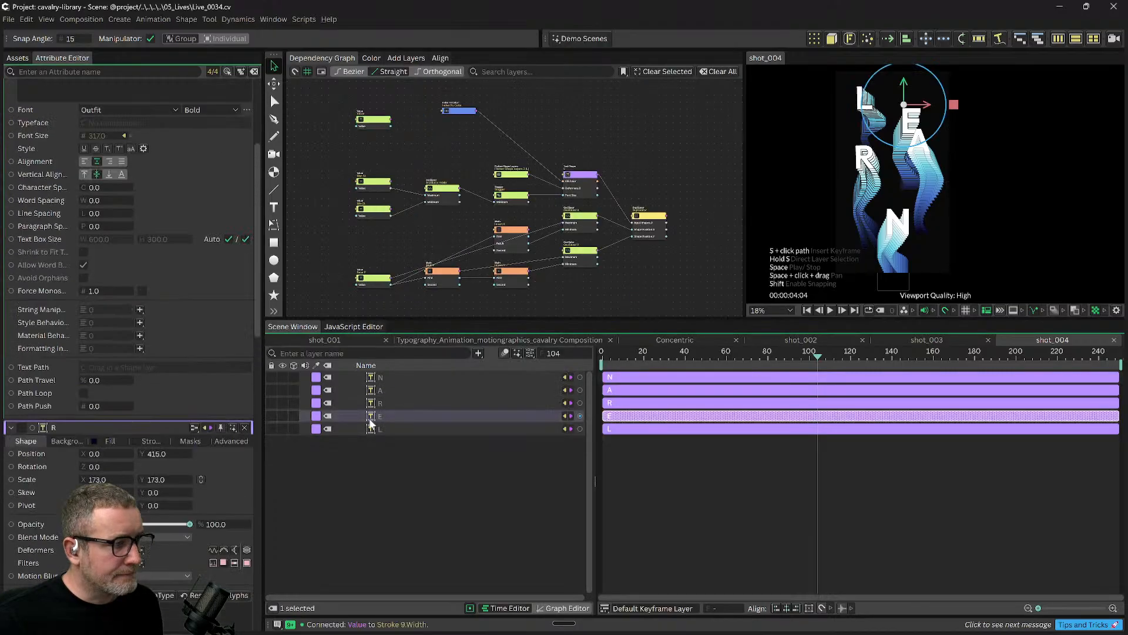
{"action": "scroll", "coordinate": [161, 489], "scroll_direction": "down", "scroll_amount": 5}
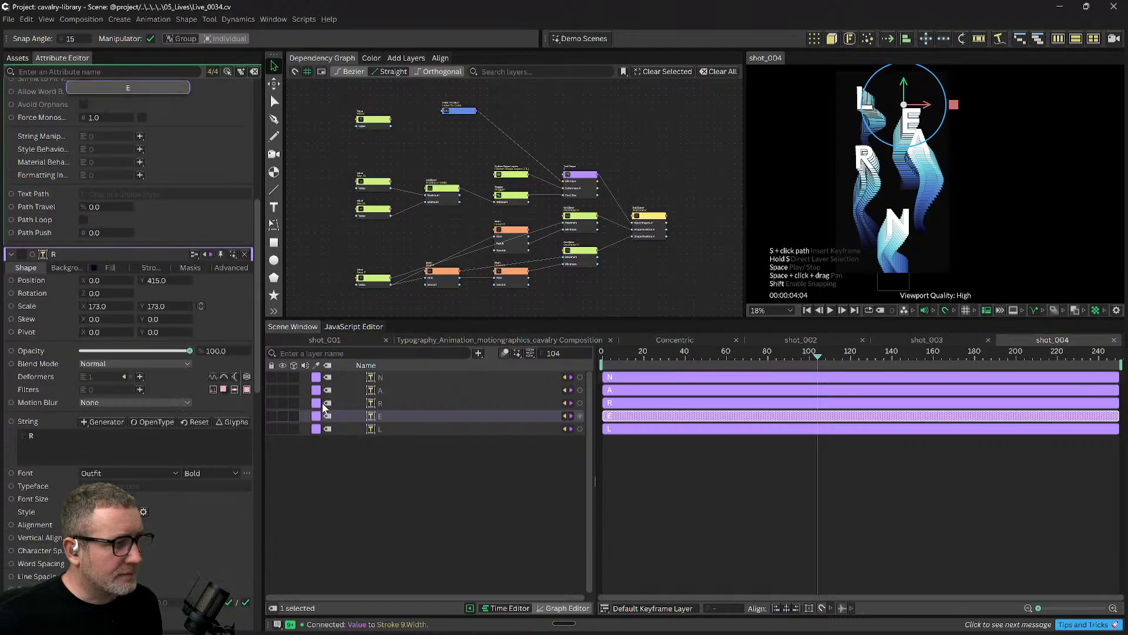
{"action": "left_click", "coordinate": [369, 120]}
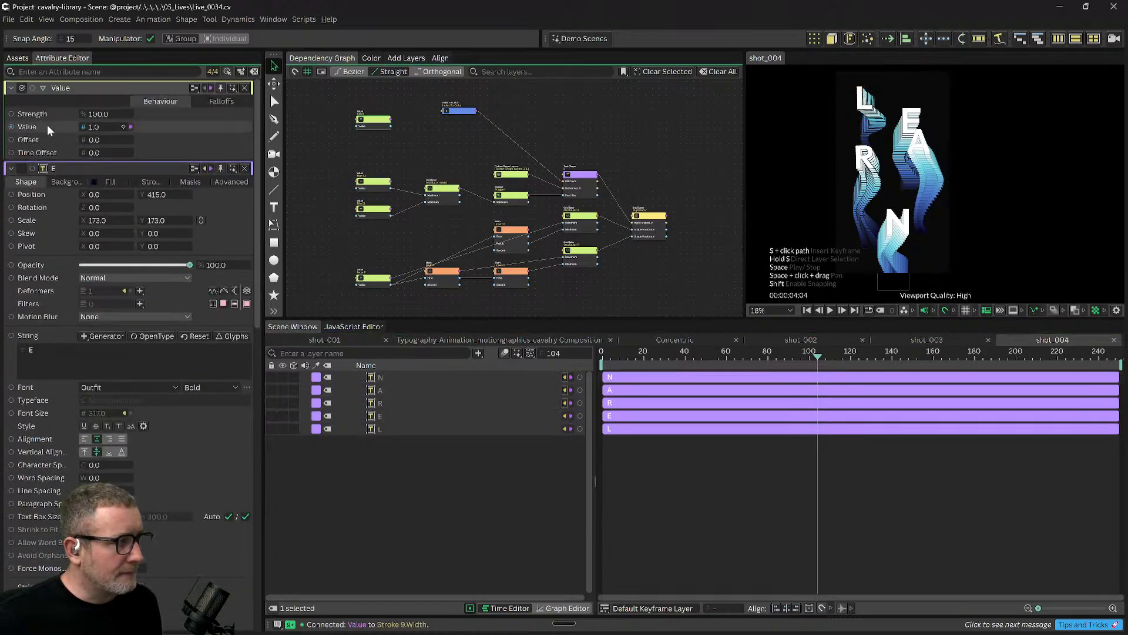
{"action": "mouse_move", "coordinate": [11, 127]}
{"action": "left_mouse_down"}
{"action": "mouse_move", "coordinate": [197, 228]}
{"action": "mouse_move", "coordinate": [481, 276]}
{"action": "mouse_move", "coordinate": [334, 401]}
{"action": "mouse_move", "coordinate": [382, 421]}
{"action": "left_mouse_up"}
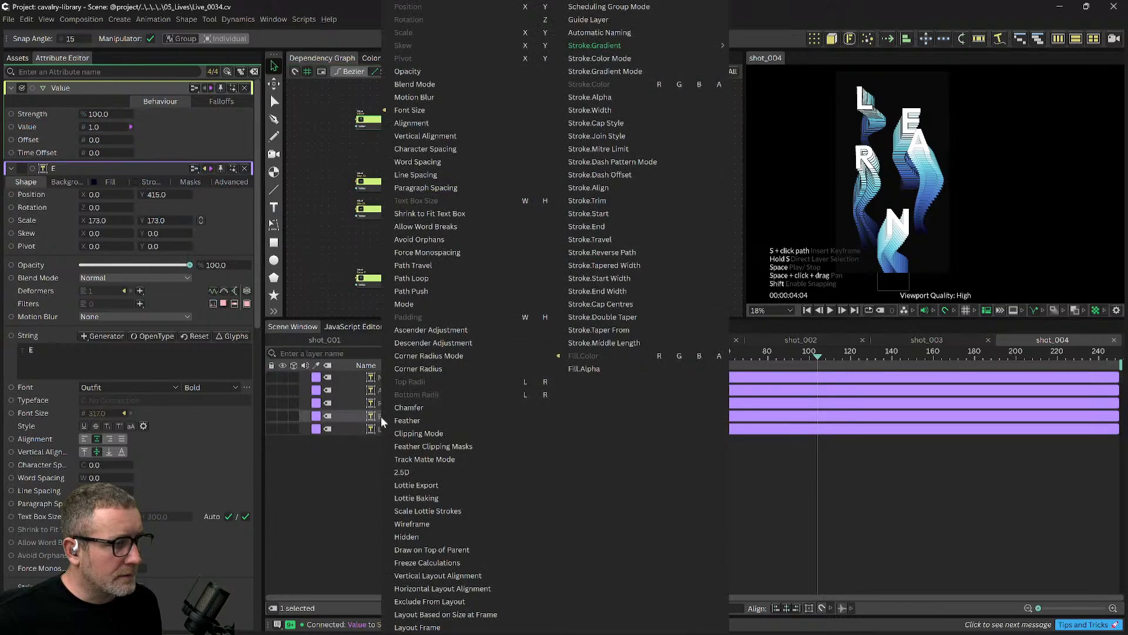
{"action": "left_click", "coordinate": [611, 110]}
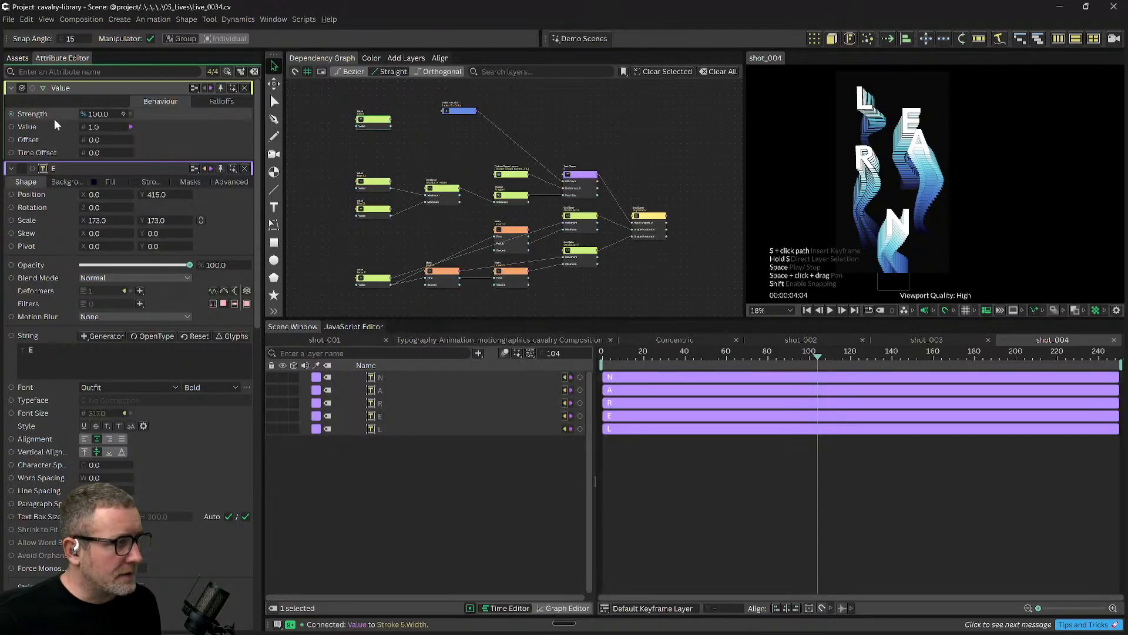
{"action": "left_click_drag", "start_coordinate": [12, 129], "coordinate": [379, 416]}
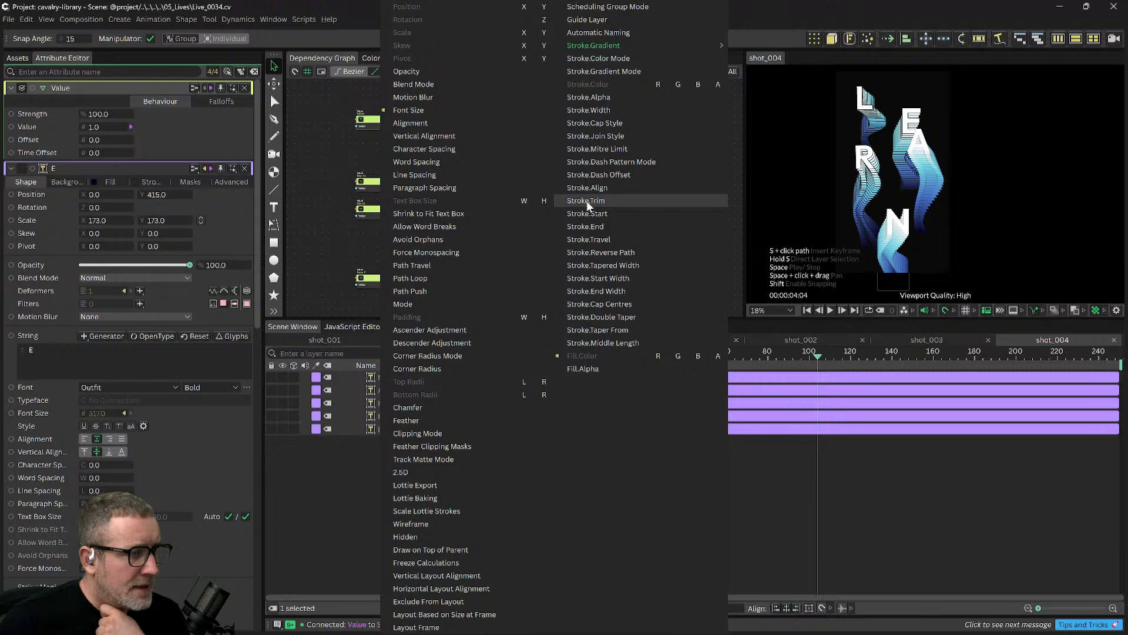
{"action": "left_click", "coordinate": [588, 110]}
Inspect the extruded letters' outlines around frame 115 and set the shared stroke-width Value to 0.5.
{"action": "left_click_drag", "start_coordinate": [721, 366], "coordinate": [842, 368]}
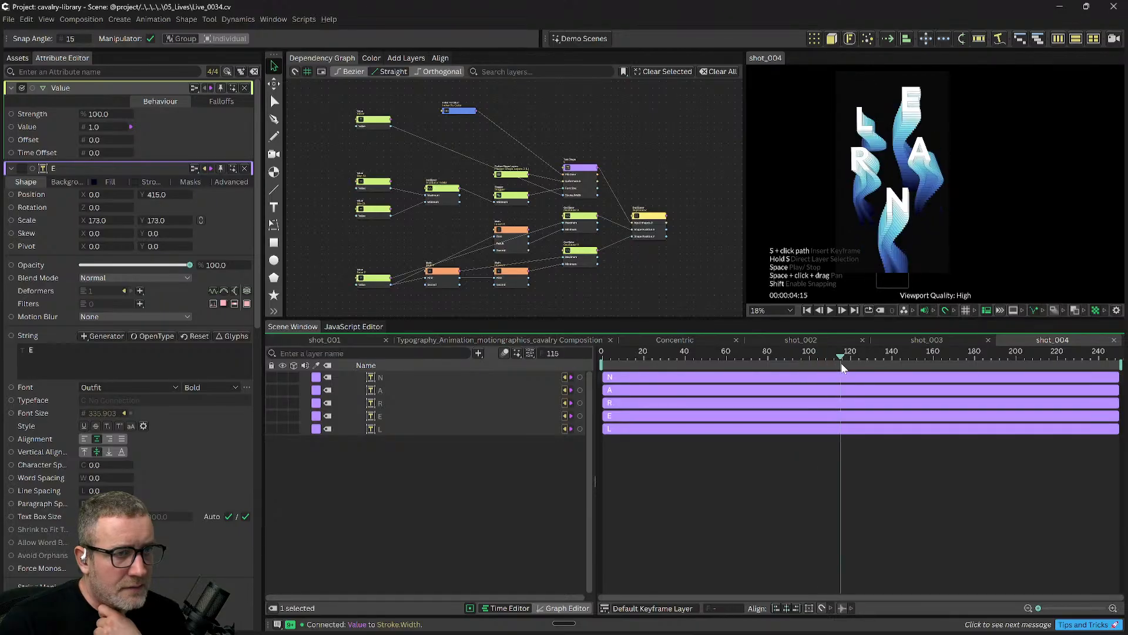
{"action": "scroll", "coordinate": [880, 223], "scroll_direction": "up", "scroll_amount": 4}
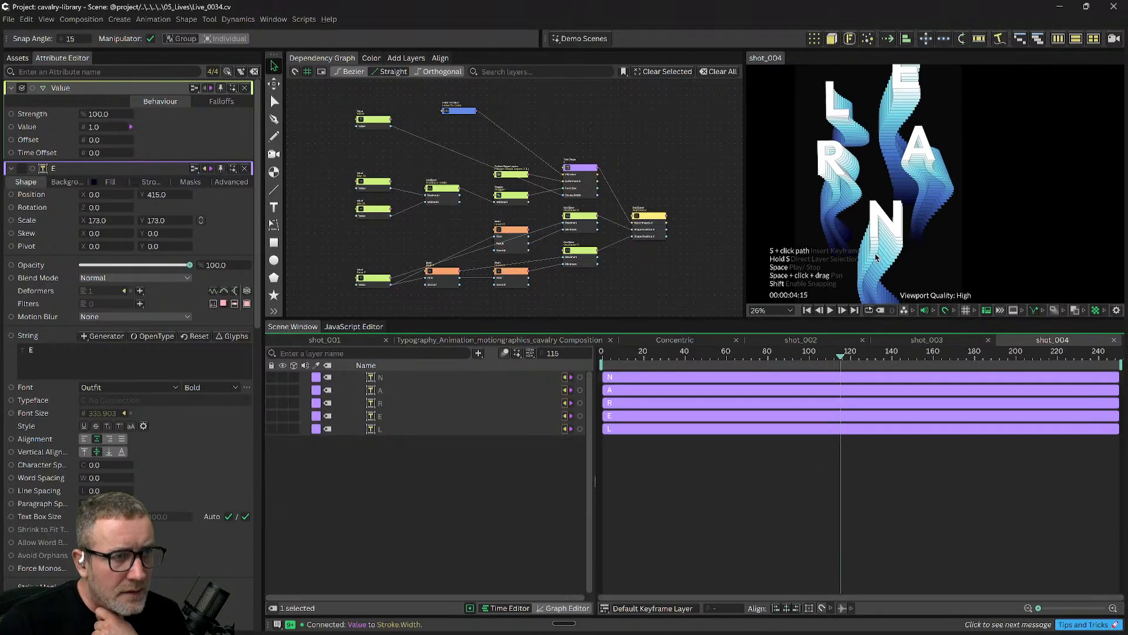
{"action": "scroll", "coordinate": [880, 224], "scroll_direction": "up", "scroll_amount": 5}
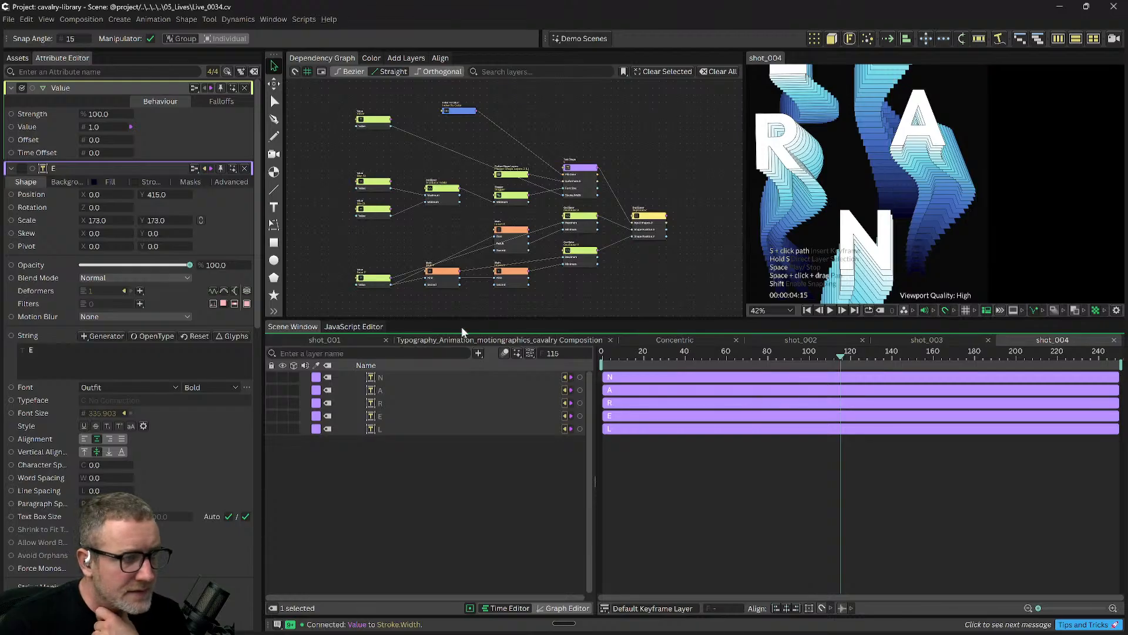
{"action": "double_click", "coordinate": [94, 127]}
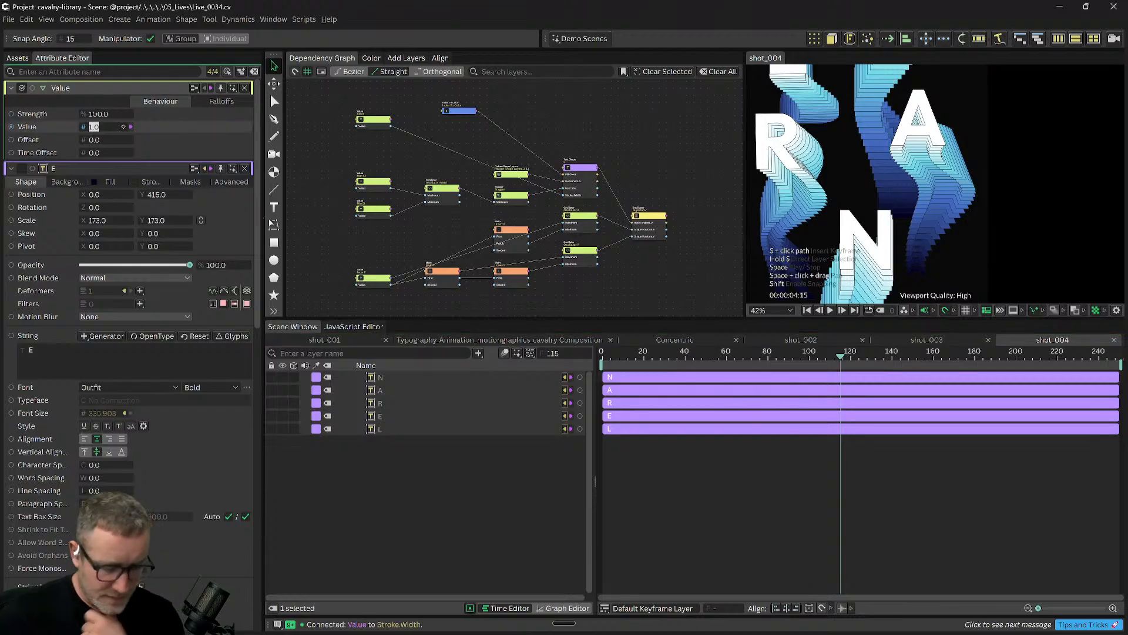
{"action": "type", "text": "0.5"}
{"action": "key", "text": "Return"}
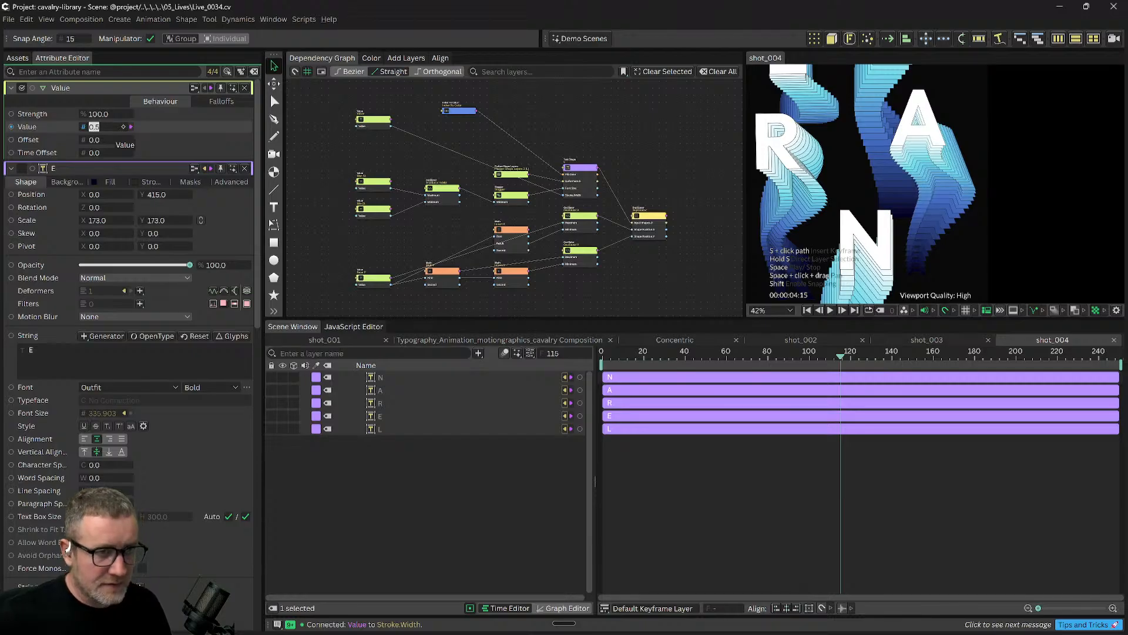
Play and scrub through shot_004 to review the extruded letters with the thinner stroke, and open shot_002.
{"action": "left_click", "coordinate": [771, 533]}
{"action": "left_click_drag", "start_coordinate": [777, 360], "coordinate": [707, 361]}
{"action": "key", "text": "space"}
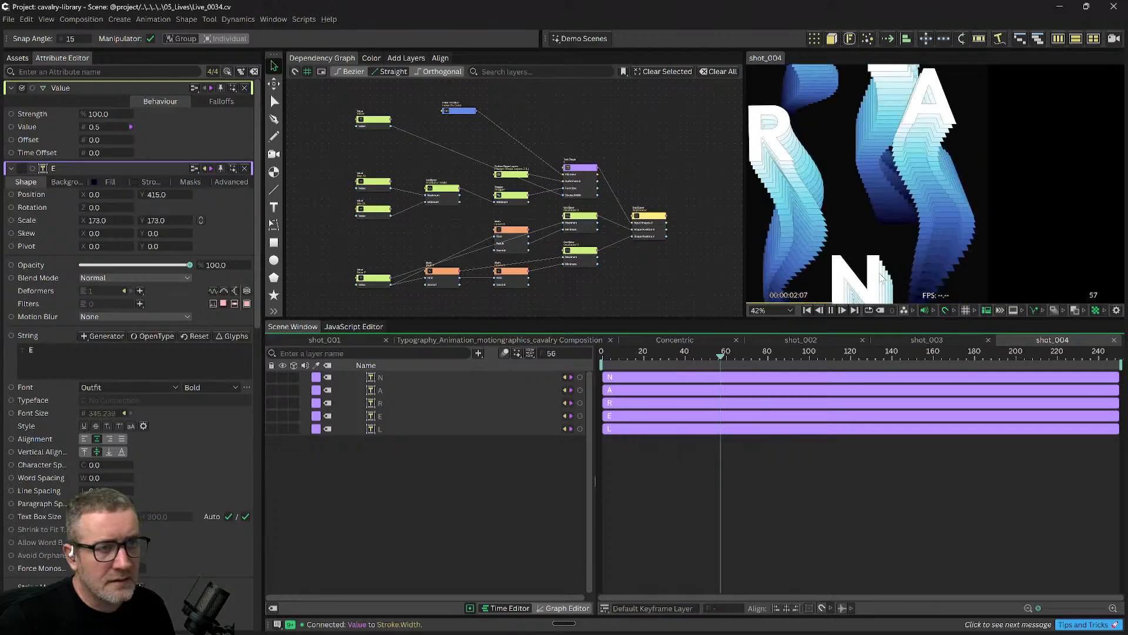
{"action": "scroll", "coordinate": [962, 197], "scroll_direction": "down", "scroll_amount": 2}
{"action": "scroll", "coordinate": [976, 152], "scroll_direction": "down", "scroll_amount": 1}
{"action": "left_click_drag", "start_coordinate": [787, 357], "coordinate": [877, 362]}
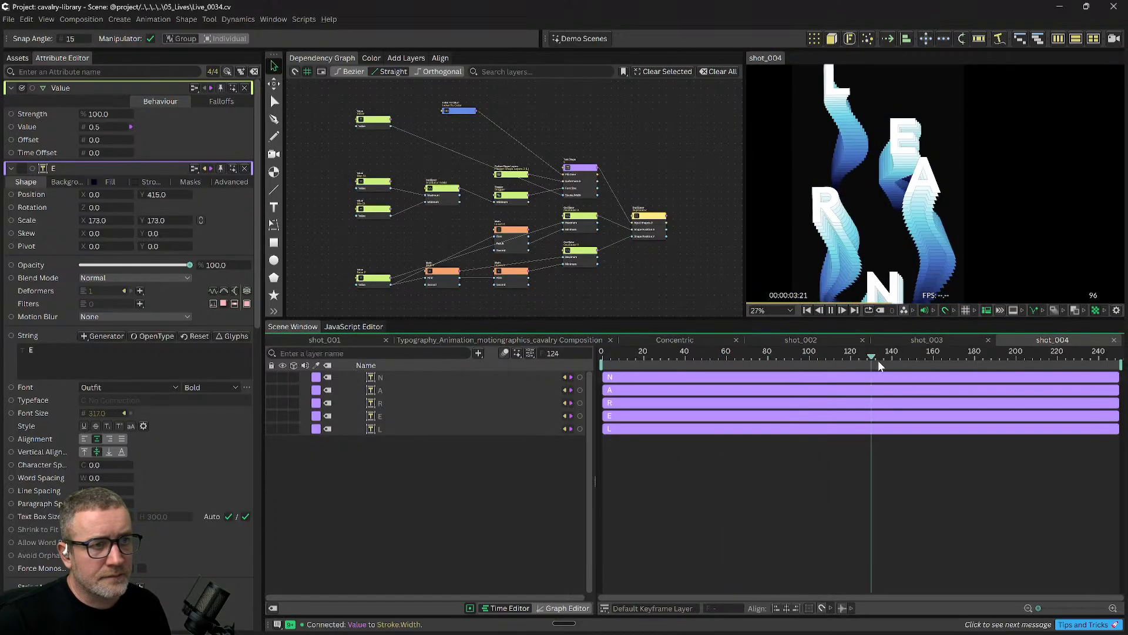
{"action": "scroll", "coordinate": [921, 206], "scroll_direction": "down", "scroll_amount": 2}
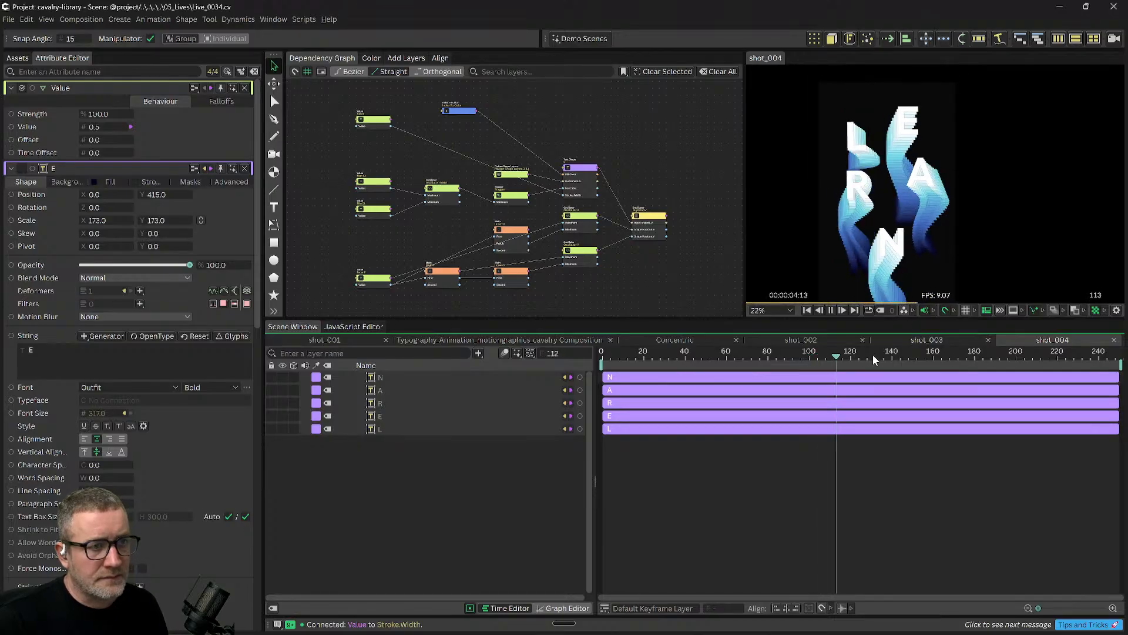
{"action": "key", "text": "space"}
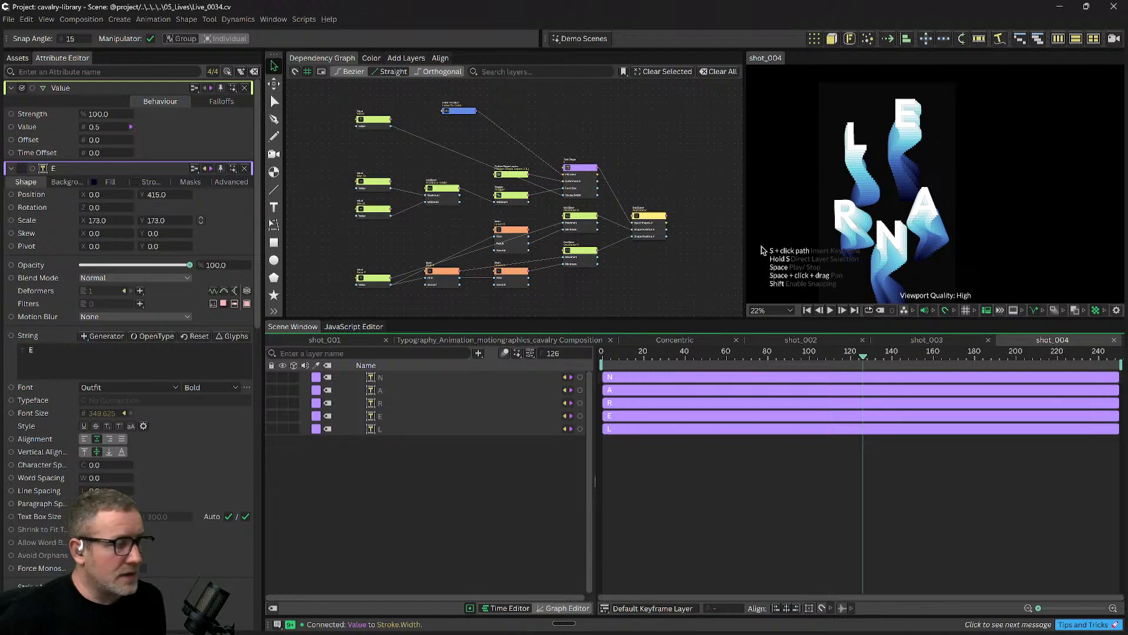
{"action": "scroll", "coordinate": [857, 188], "scroll_direction": "down", "scroll_amount": 1}
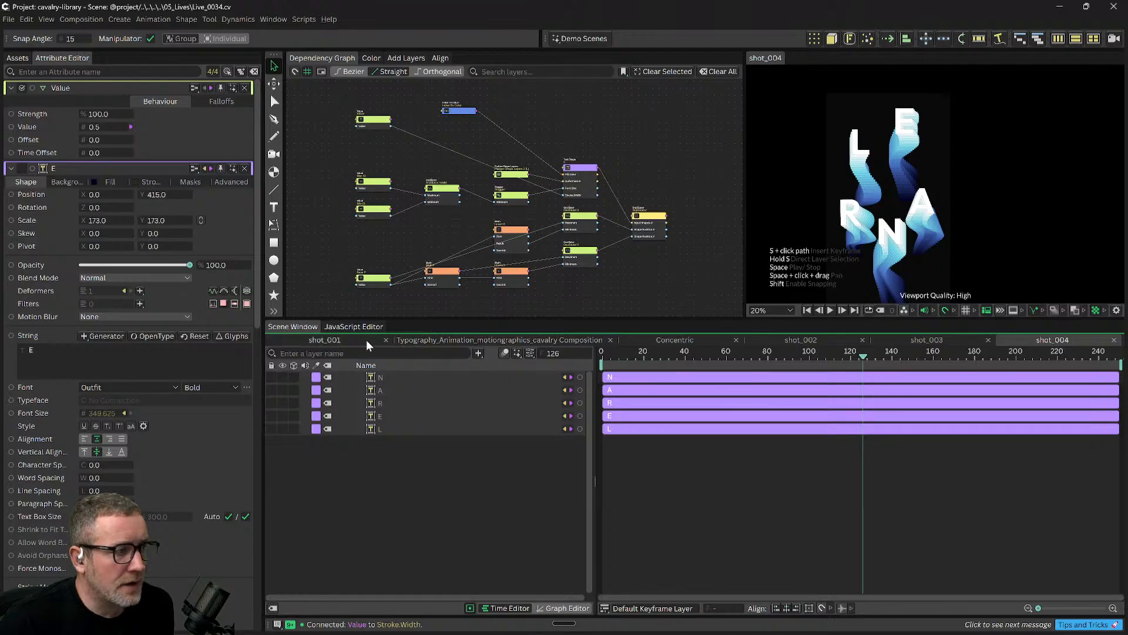
{"action": "left_click", "coordinate": [801, 340]}
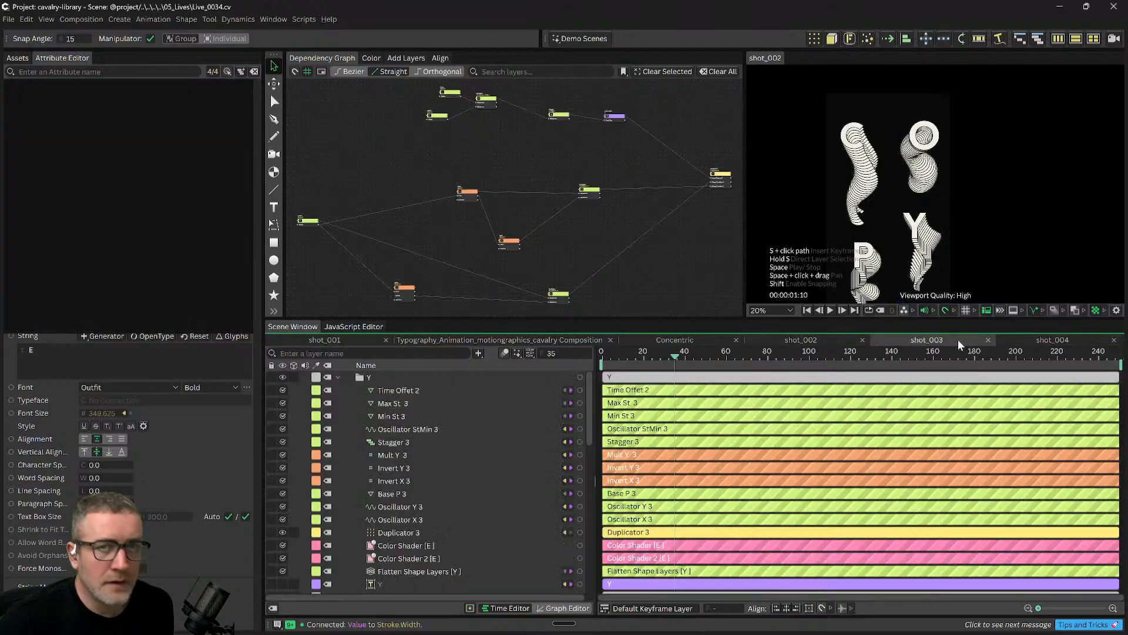
{"action": "key", "text": "alt+Tab"}
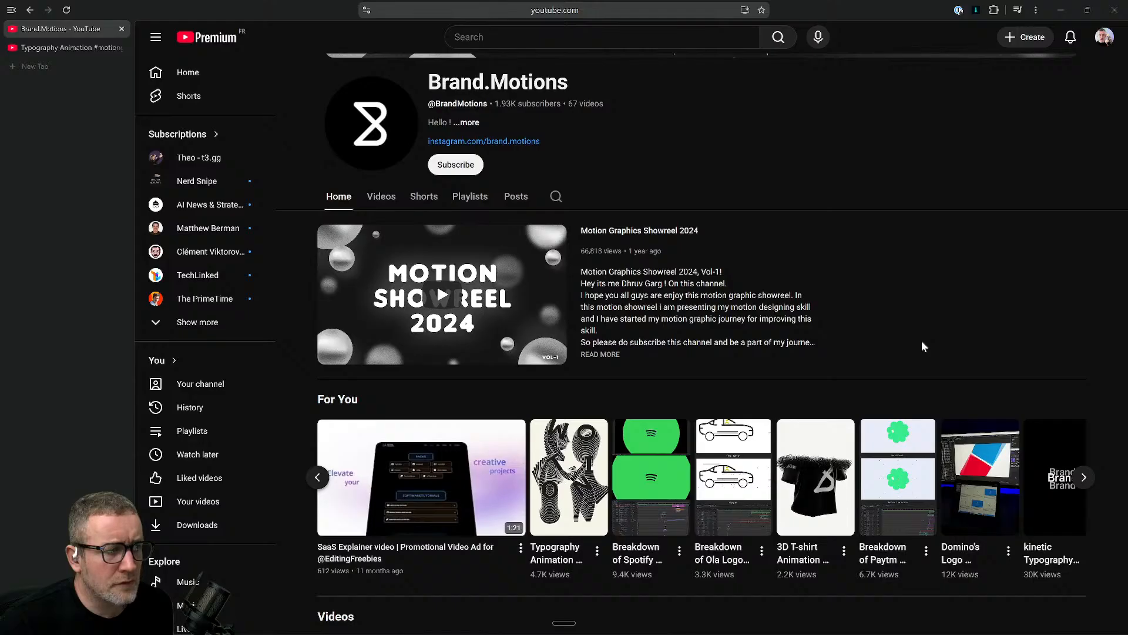
{"action": "key", "text": "ctrl+super+Right"}
{"action": "key", "text": "ctrl+super+Left"}
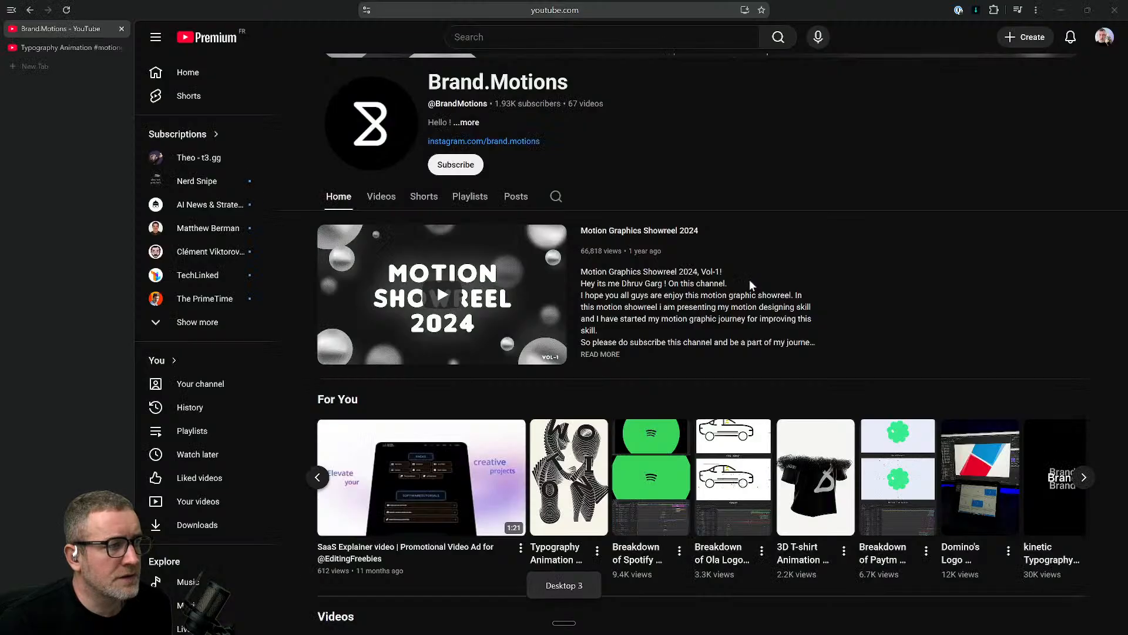
{"action": "key", "text": "alt+Tab"}
{"action": "key", "text": "ctrl+super+Right"}
{"action": "key", "text": "ctrl+super+Left"}
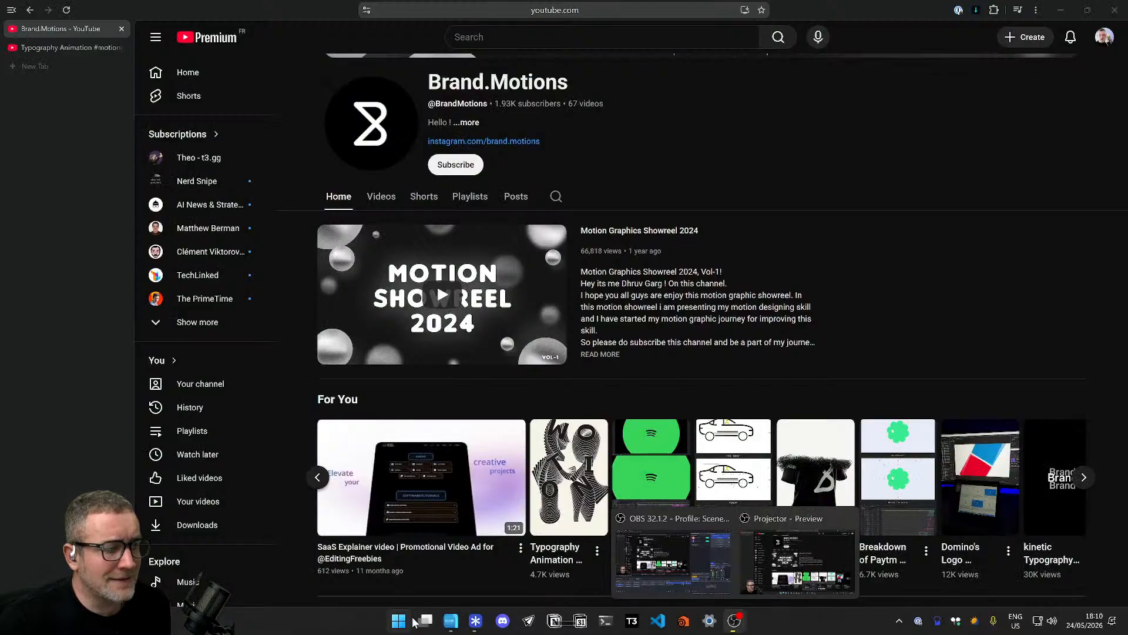
Relaunch Cavalry and reopen the Live_0034.cv scene.
{"action": "left_click", "coordinate": [402, 623]}
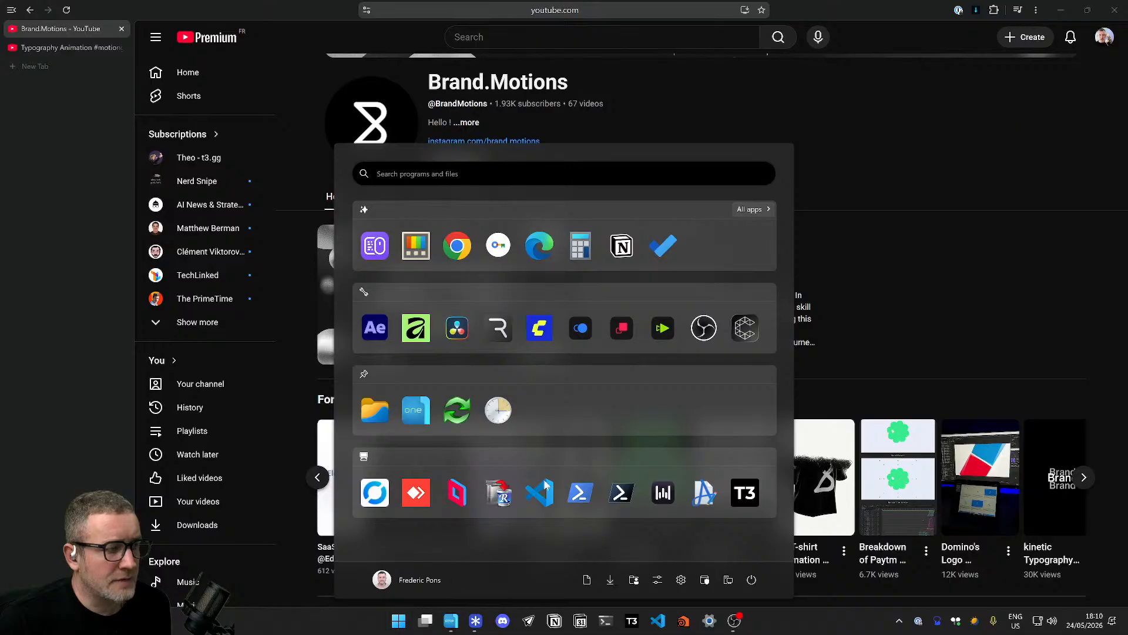
{"action": "left_click", "coordinate": [718, 344]}
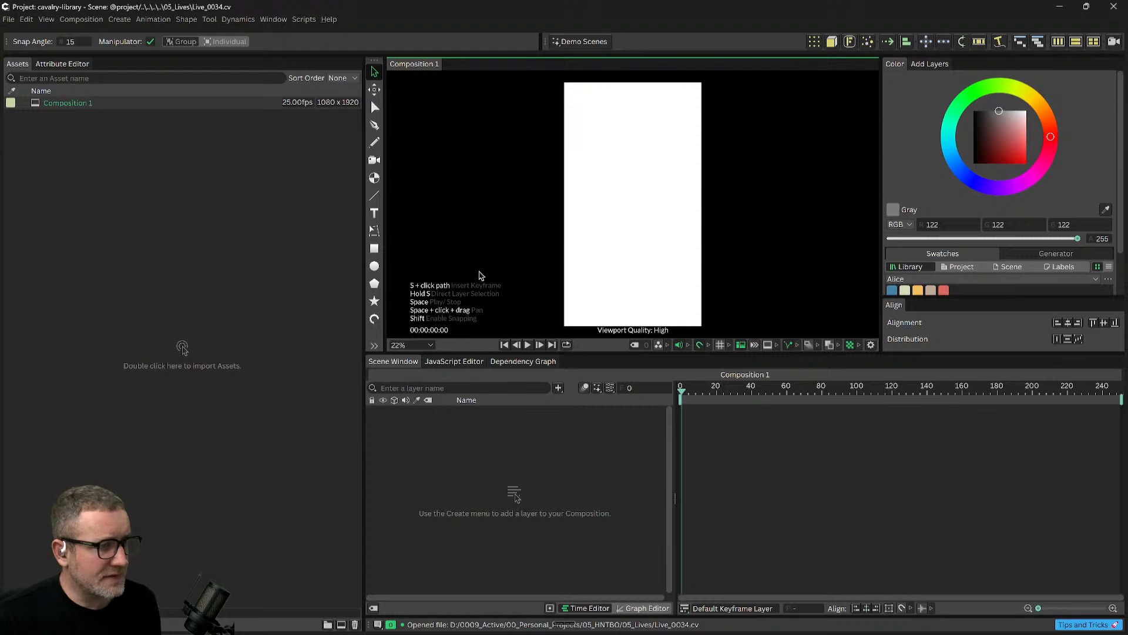
Check the reopened scene's file commands and scrub through Composition 1's timeline, ending at frame 0.
{"action": "left_click", "coordinate": [9, 19]}
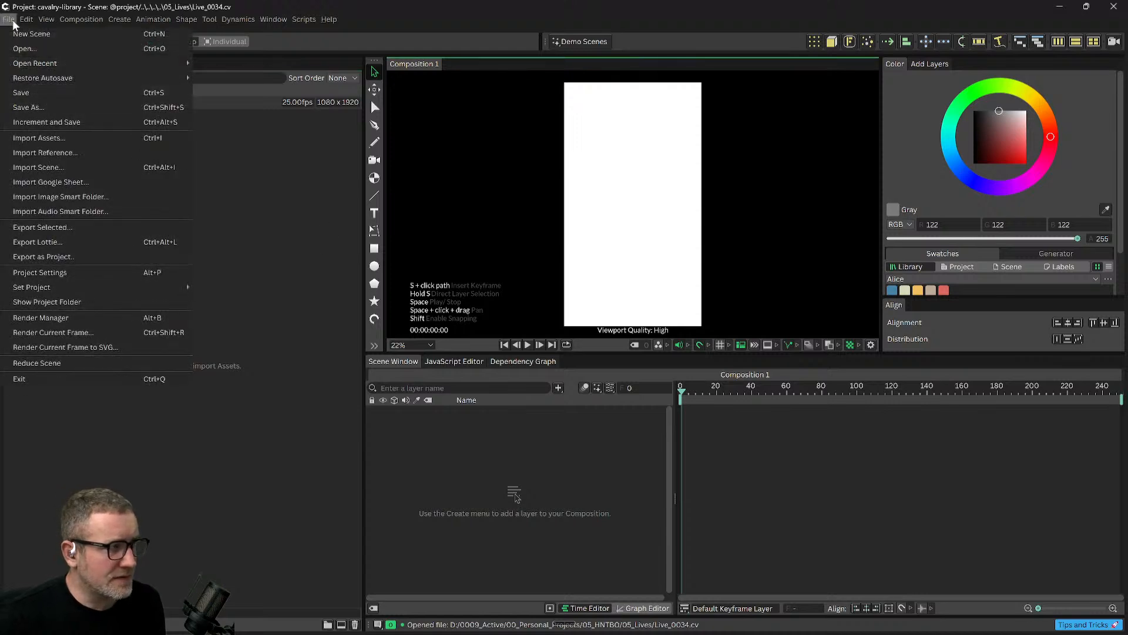
{"action": "mouse_move", "coordinate": [154, 62]}
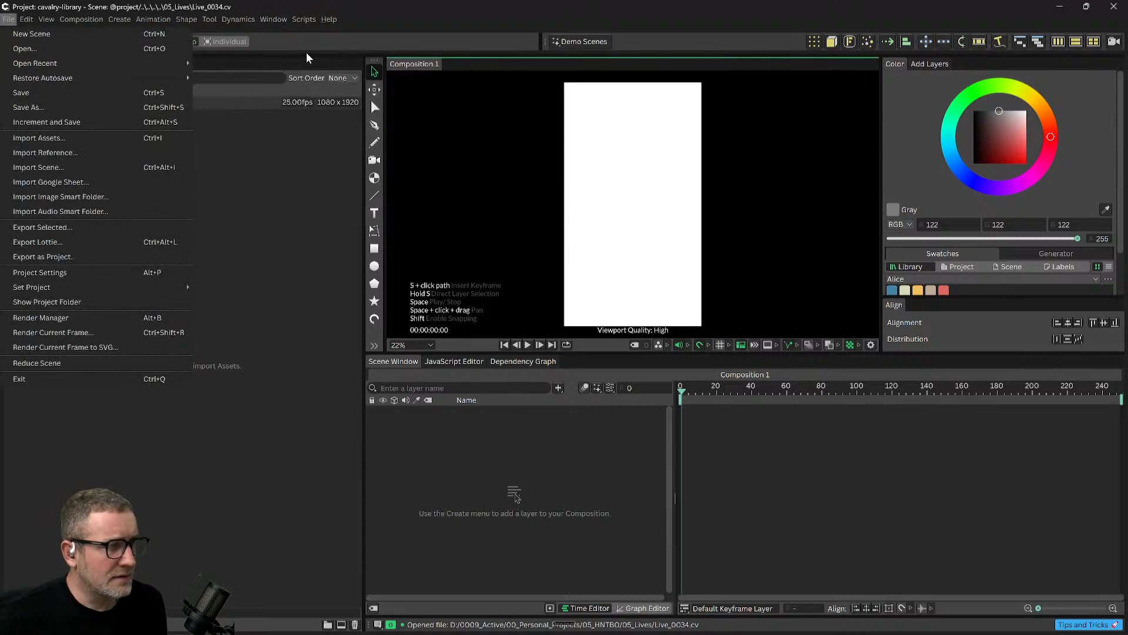
{"action": "left_click", "coordinate": [269, 66]}
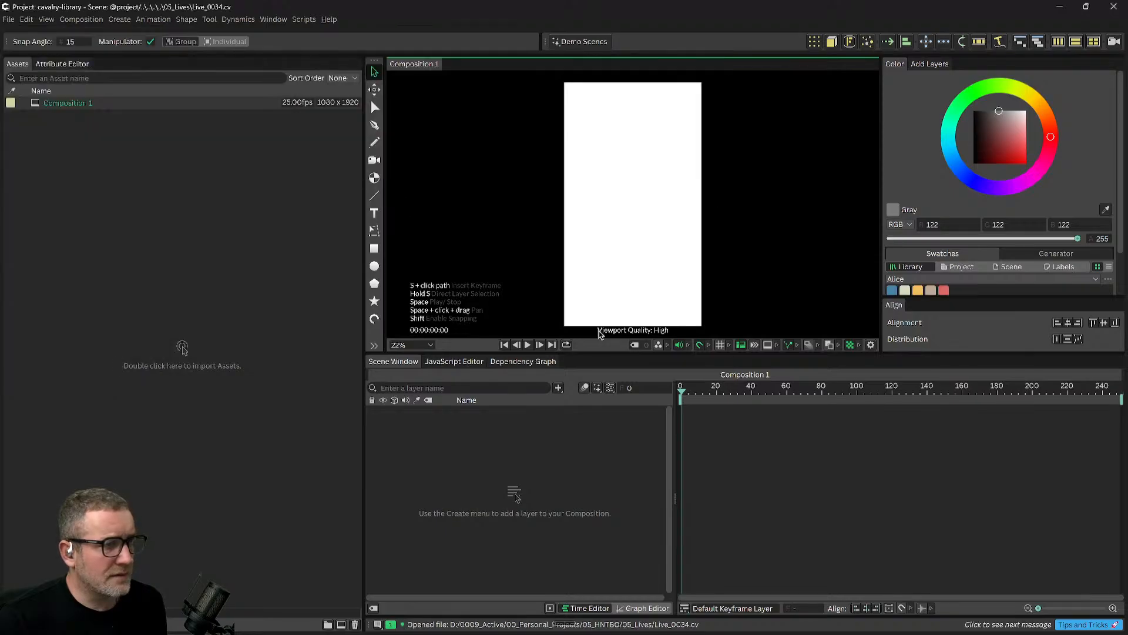
{"action": "left_click_drag", "start_coordinate": [822, 393], "coordinate": [909, 415]}
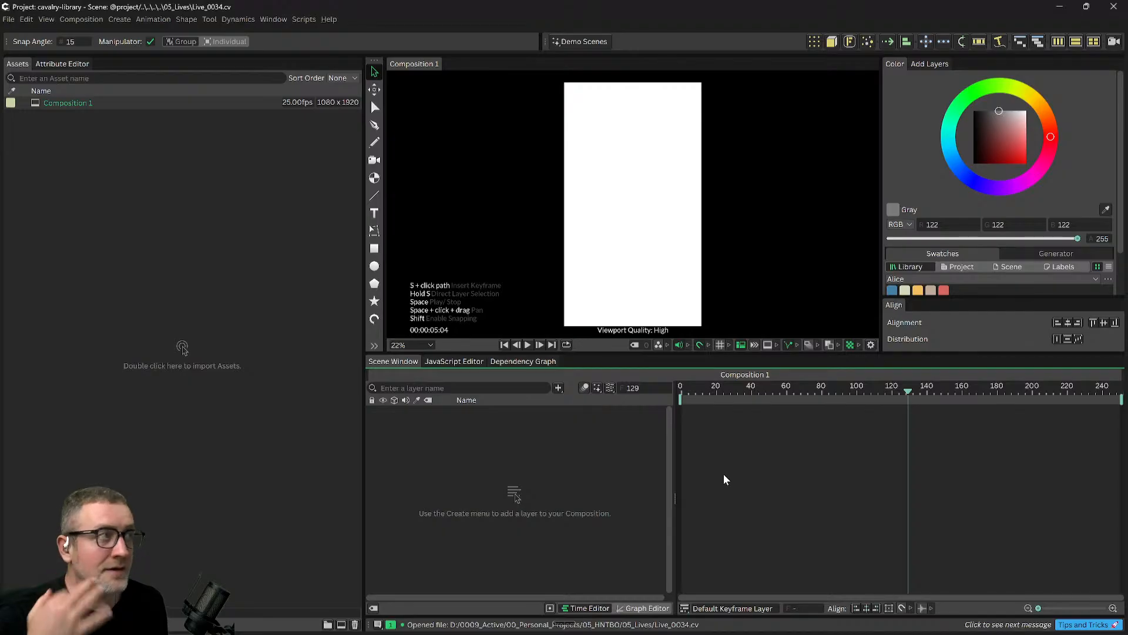
{"action": "left_click", "coordinate": [887, 393]}
{"action": "left_click_drag", "start_coordinate": [886, 395], "coordinate": [567, 405]}
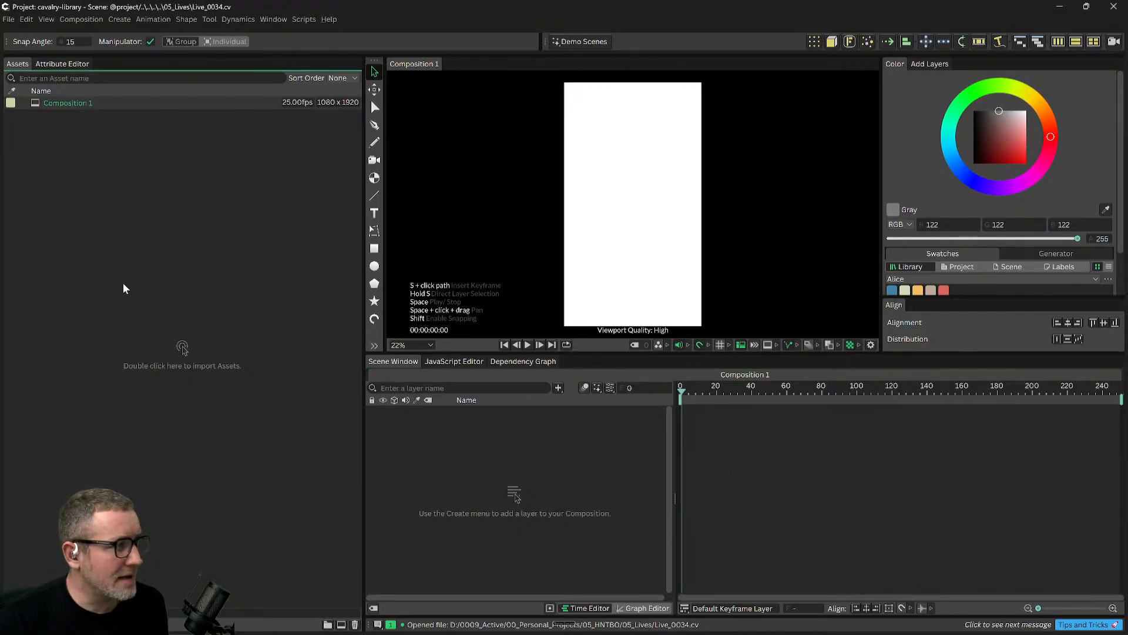
Switch to OneCommander, view the contents of the 0034 source folder, and return to Cavalry.
{"action": "key", "text": "alt+Tab"}
{"action": "key", "text": "ctrl+super+Right"}
{"action": "key", "text": "super+e"}
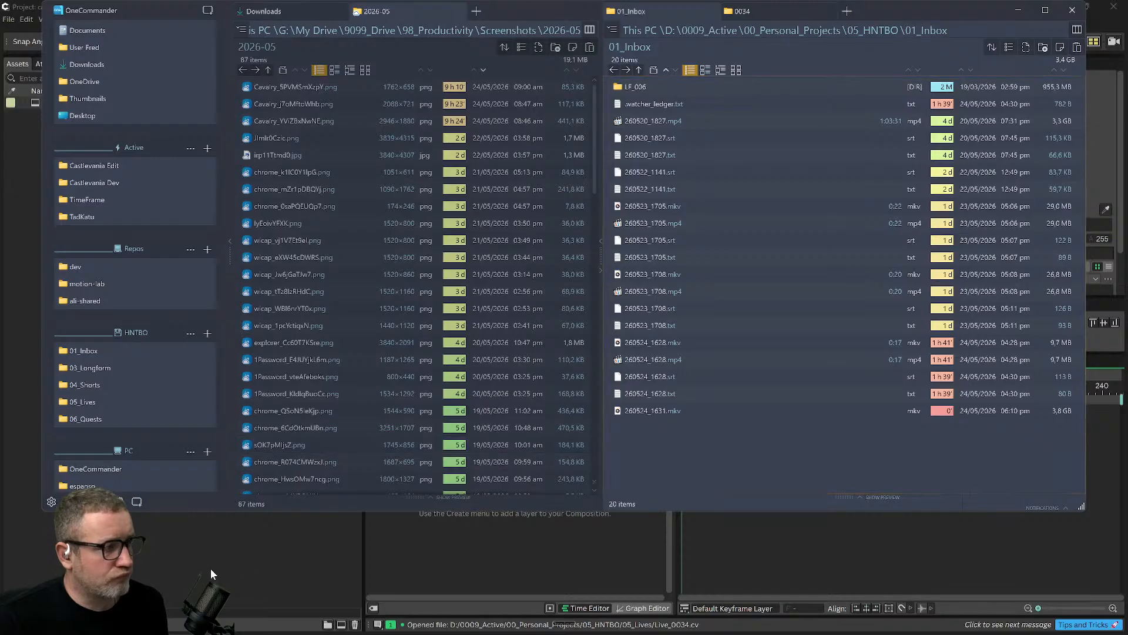
{"action": "left_click", "coordinate": [784, 11]}
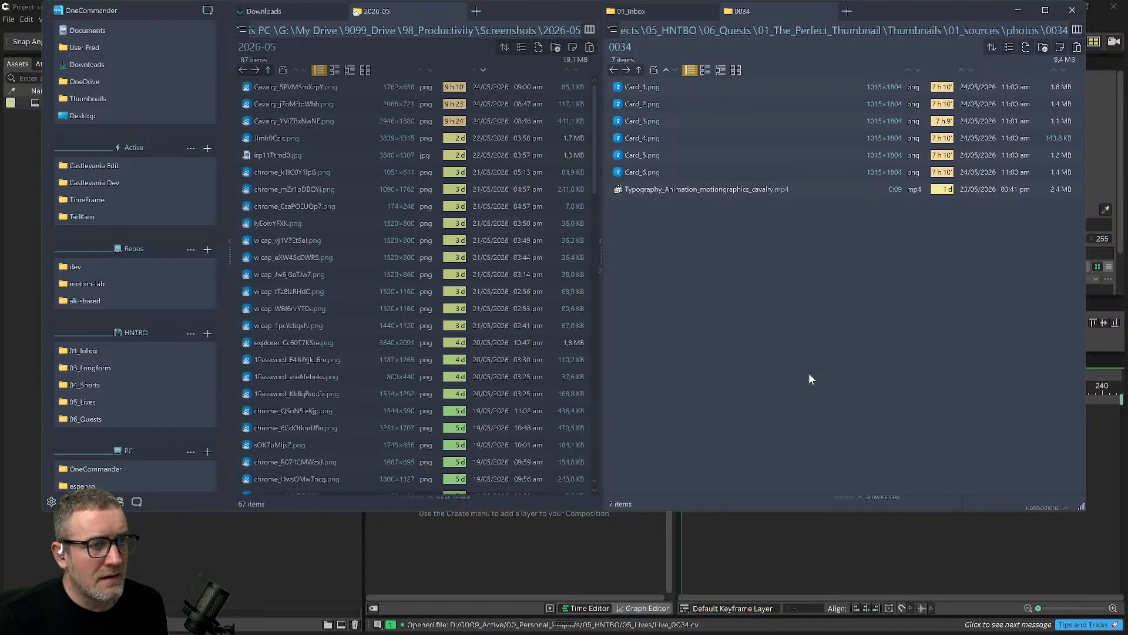
{"action": "left_click", "coordinate": [645, 564]}
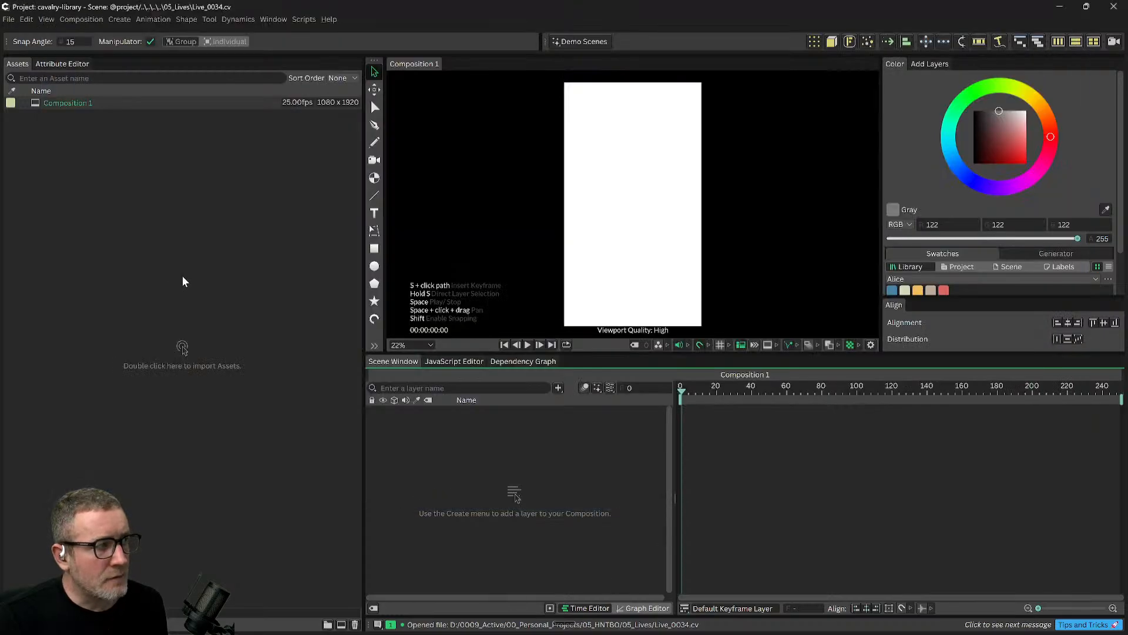
{"action": "left_click", "coordinate": [239, 269]}
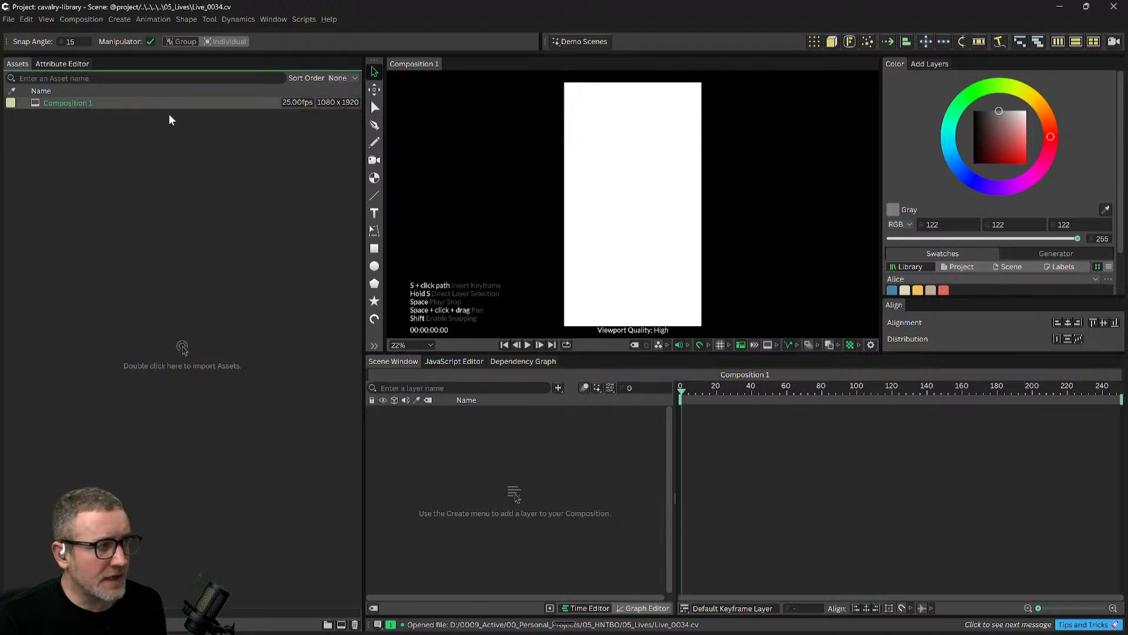
{"action": "left_click", "coordinate": [9, 20]}
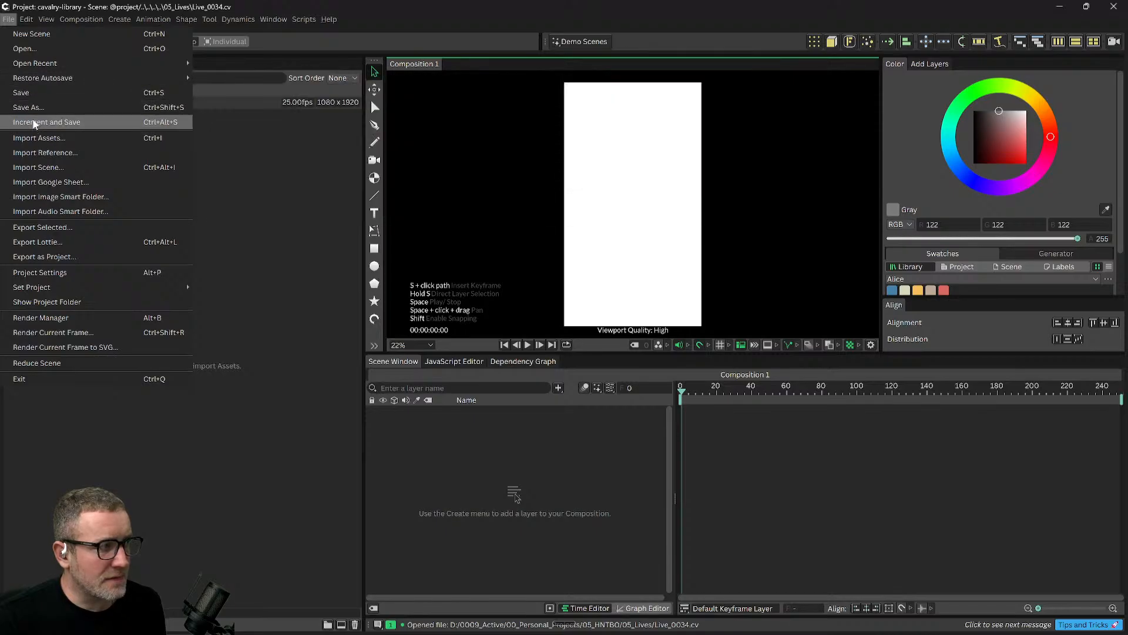
{"action": "left_click", "coordinate": [291, 135]}
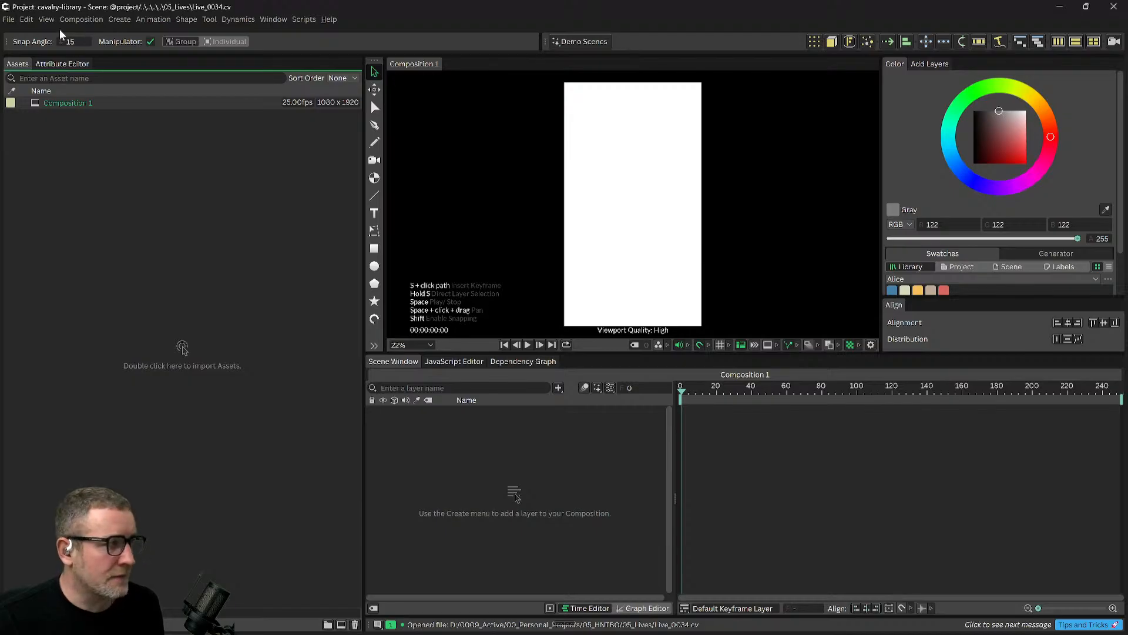
{"action": "left_click", "coordinate": [8, 19]}
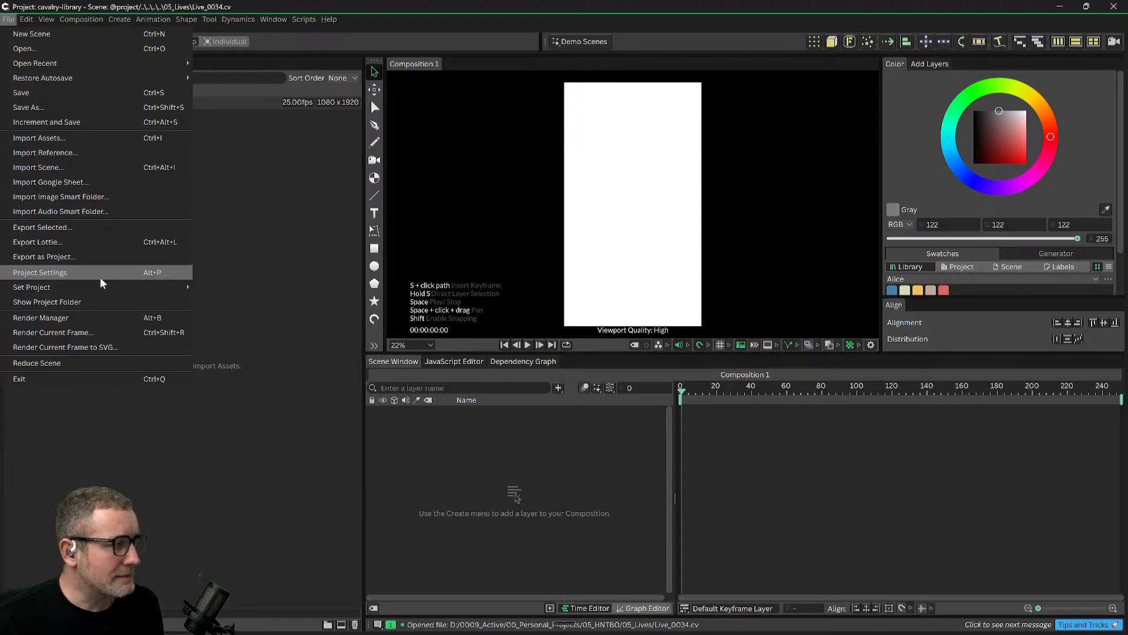
{"action": "mouse_move", "coordinate": [82, 289]}
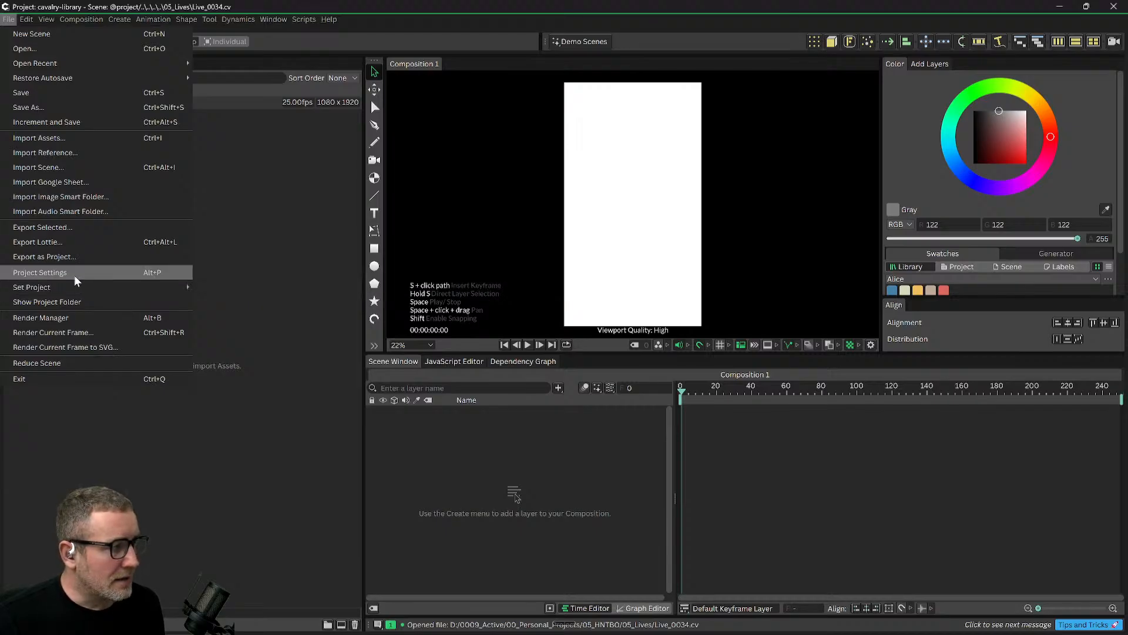
{"action": "mouse_move", "coordinate": [54, 75]}
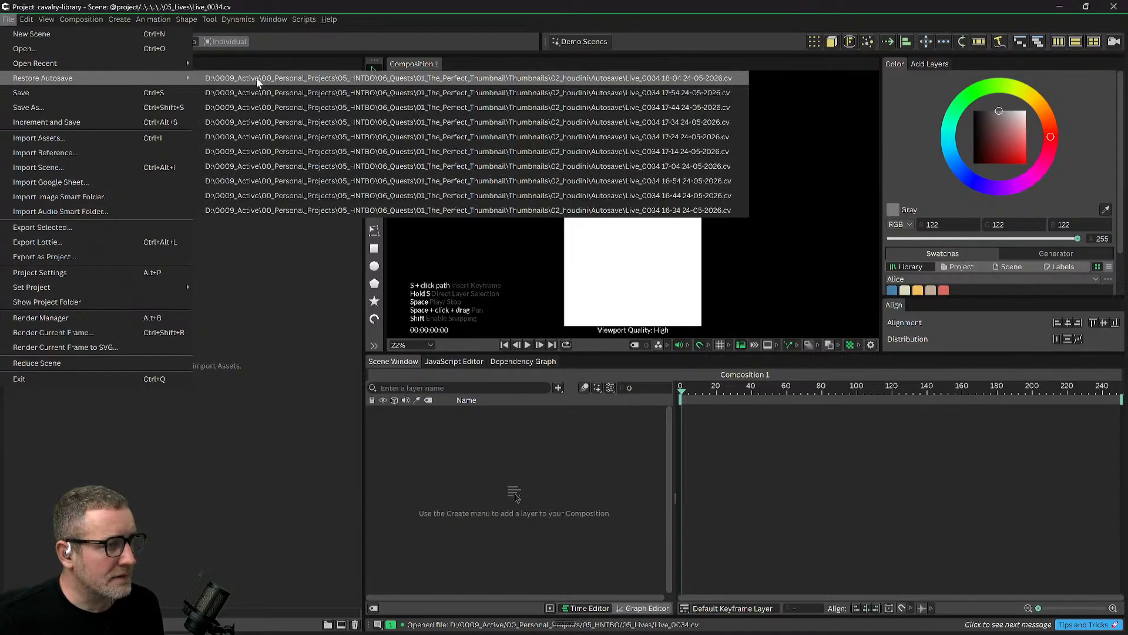
{"action": "left_click", "coordinate": [256, 78]}
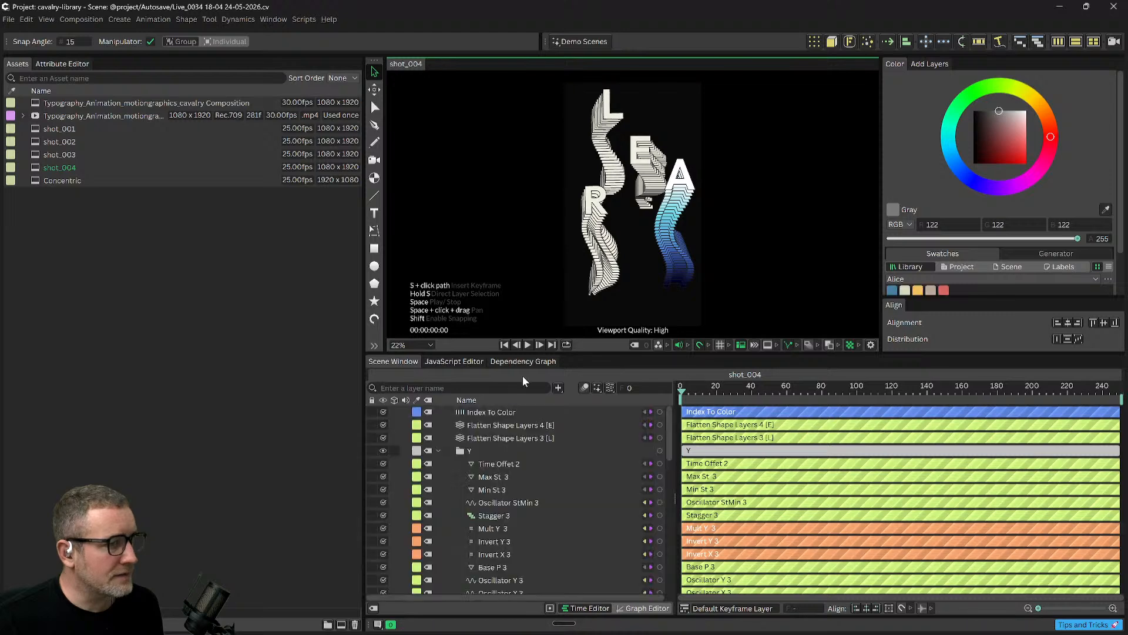
{"action": "key", "text": "space"}
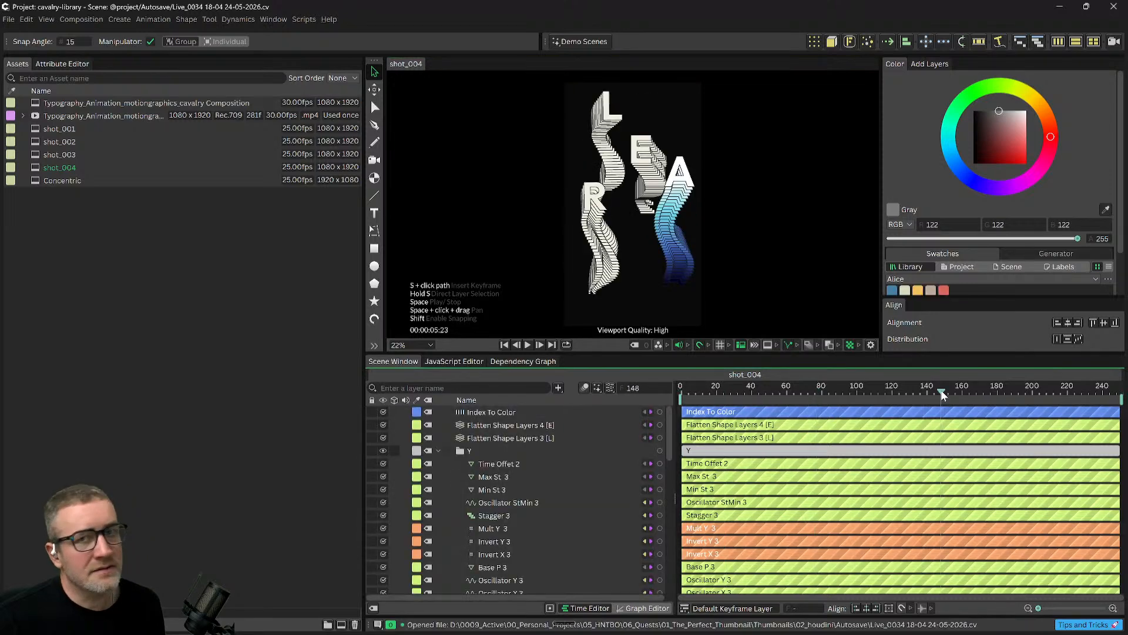
{"action": "left_click", "coordinate": [695, 394]}
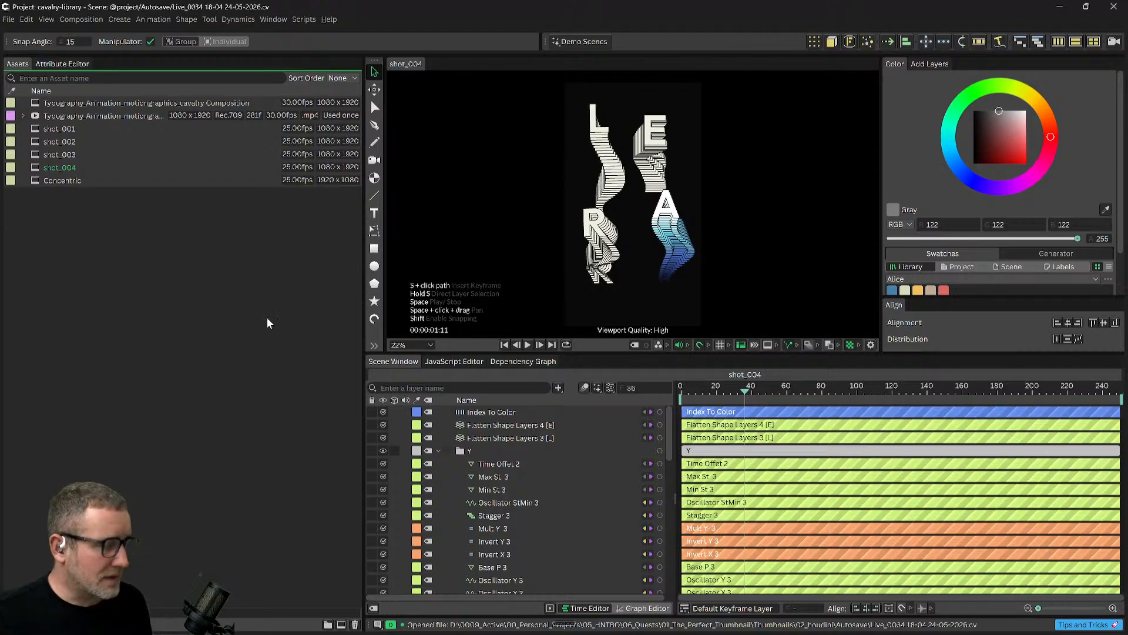
{"action": "key", "text": "ctrl+shift+s"}
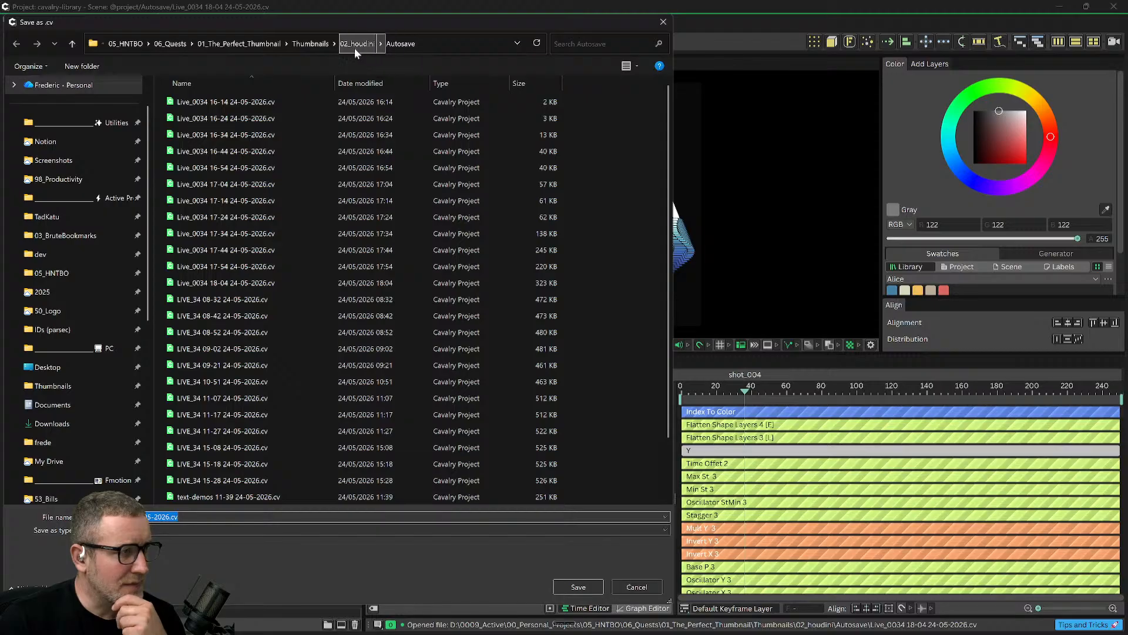
{"action": "left_click", "coordinate": [357, 45]}
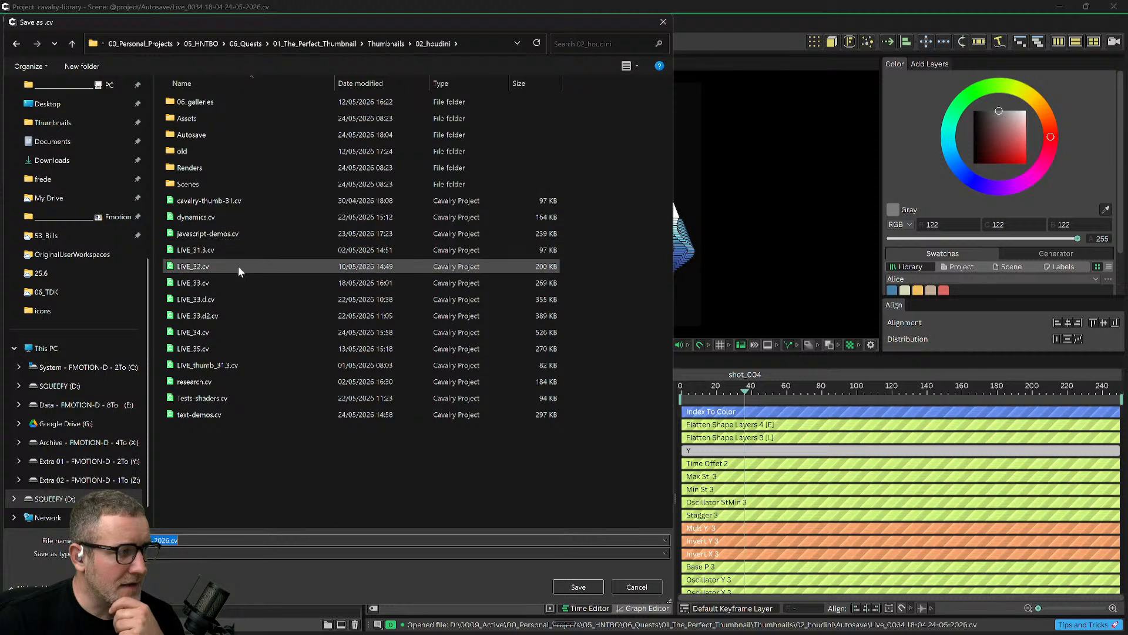
{"action": "scroll", "coordinate": [83, 400], "scroll_direction": "down", "scroll_amount": 1}
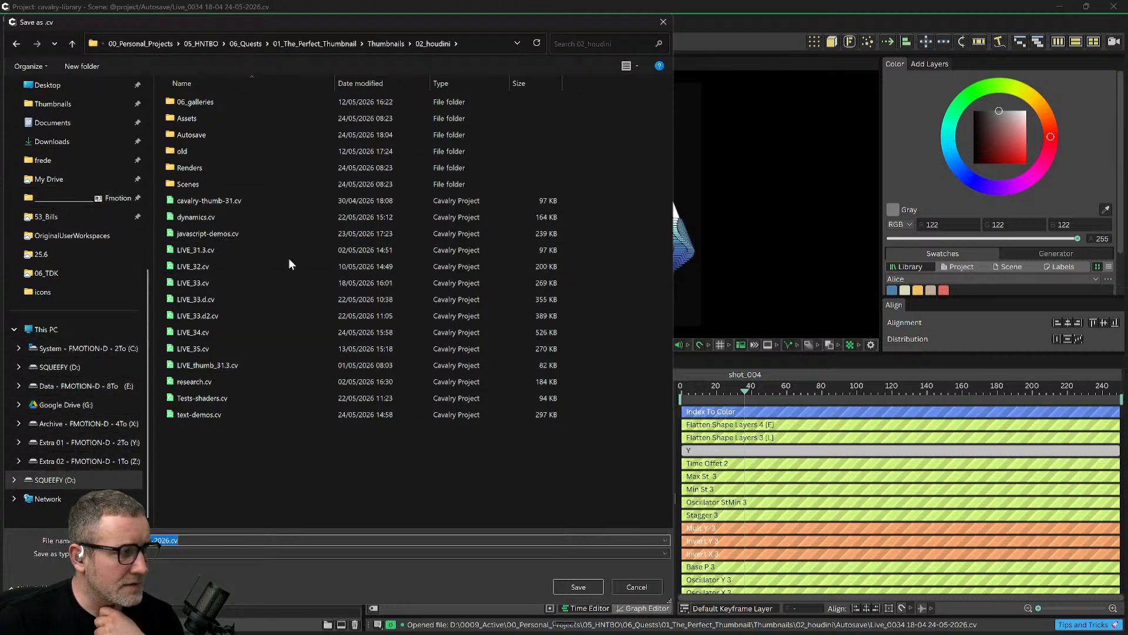
{"action": "left_click", "coordinate": [305, 454]}
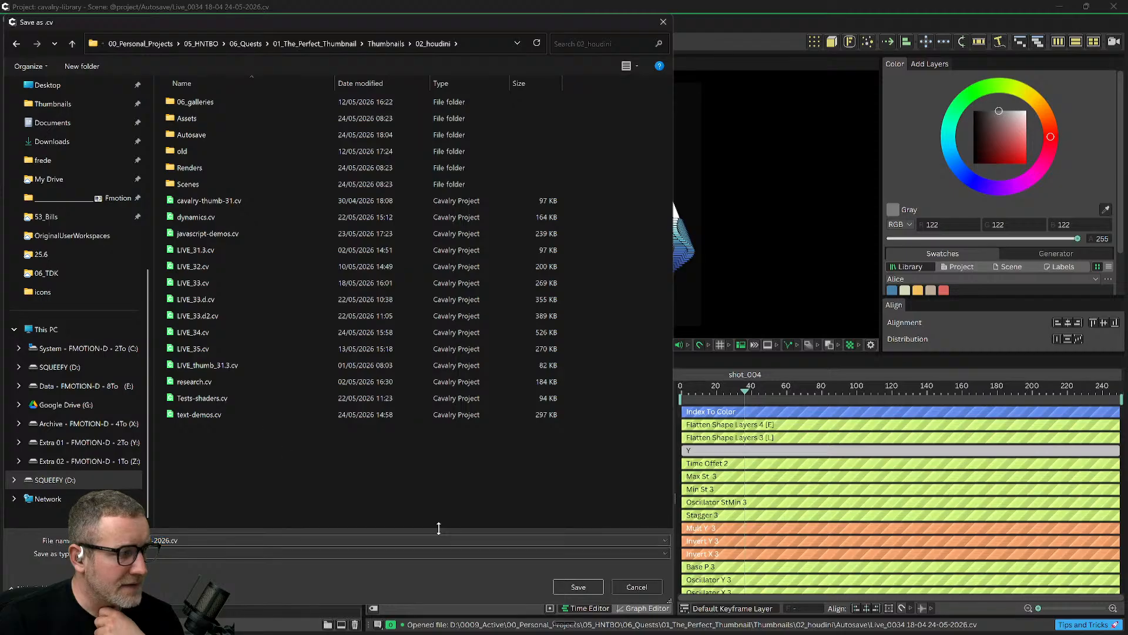
{"action": "left_click", "coordinate": [636, 587]}
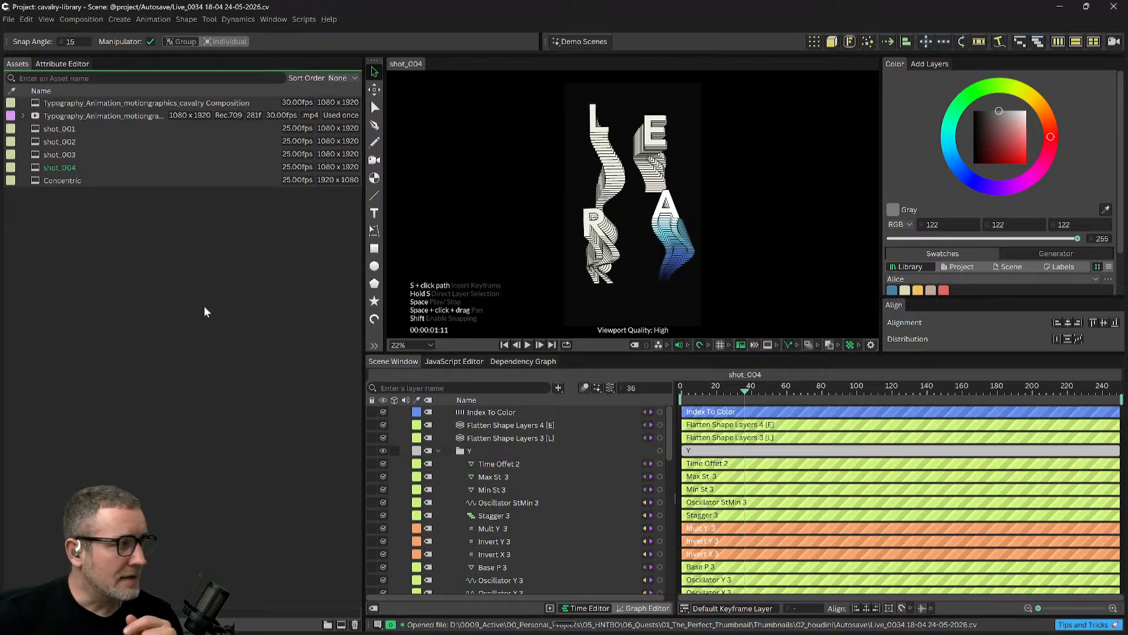
Create a new composition from the shot_002, shot_003 and shot_004 assets, with each shot as a layer.
{"action": "left_click_drag", "start_coordinate": [786, 393], "coordinate": [898, 397]}
{"action": "scroll", "coordinate": [691, 220], "scroll_direction": "up", "scroll_amount": 1}
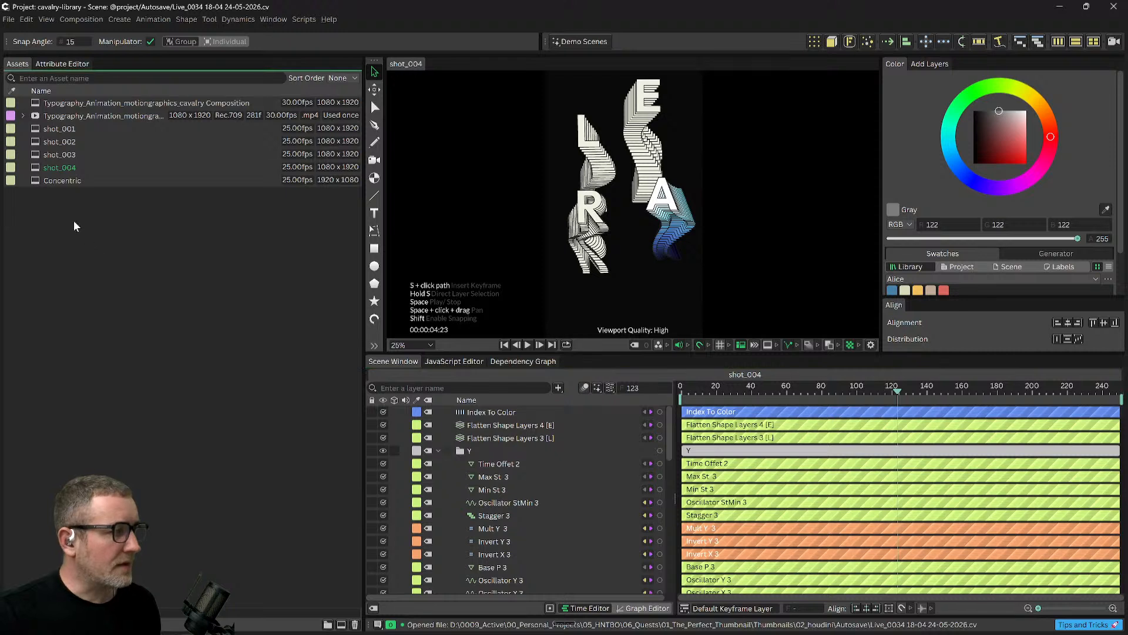
{"action": "left_click", "coordinate": [60, 142]}
{"action": "left_click", "coordinate": [62, 162], "text": "shift"}
{"action": "left_click_drag", "start_coordinate": [59, 143], "coordinate": [340, 624]}
{"action": "left_click_drag", "start_coordinate": [727, 391], "coordinate": [722, 392]}
{"action": "scroll", "coordinate": [733, 210], "scroll_direction": "down", "scroll_amount": 2}
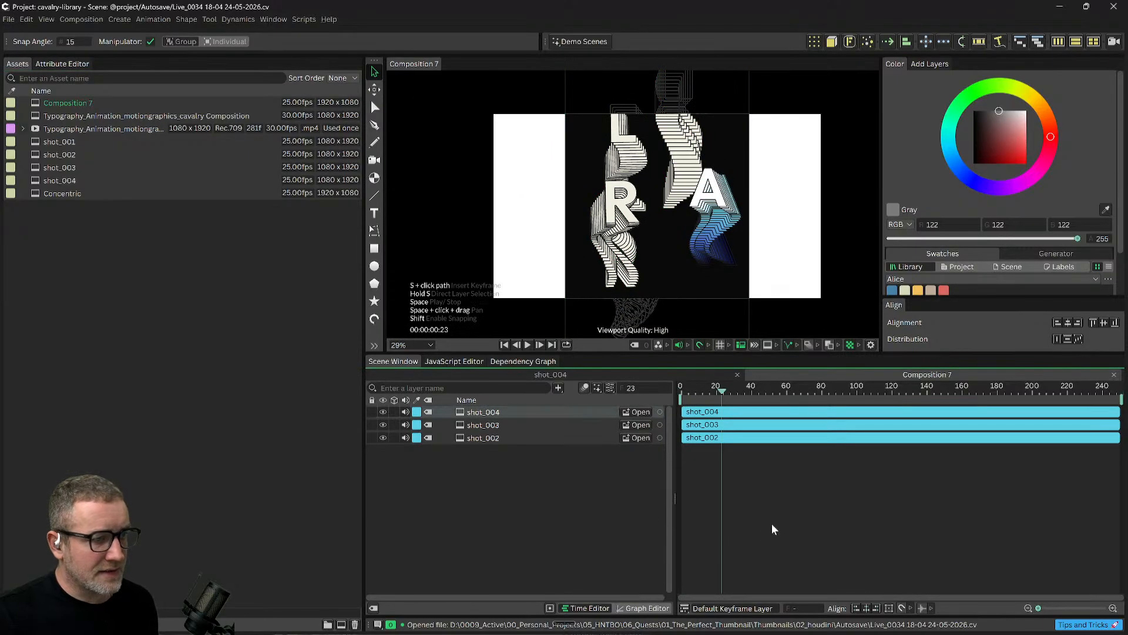
Set the new composition's resolution to 1080 x 1920.
{"action": "key", "text": "ctrl+k"}
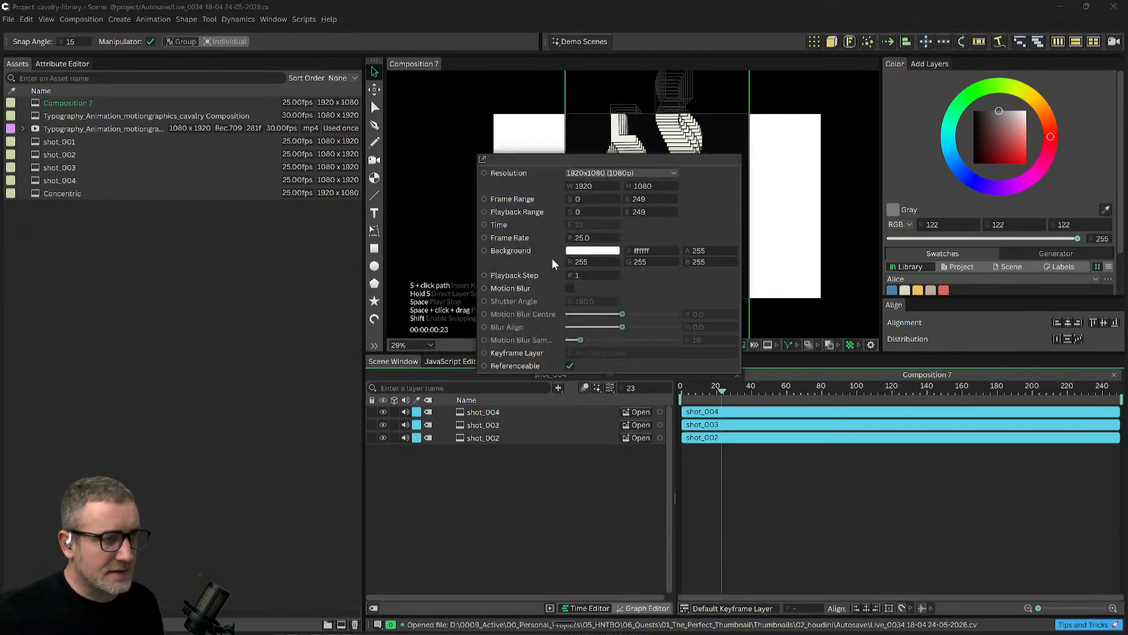
{"action": "left_click", "coordinate": [588, 185]}
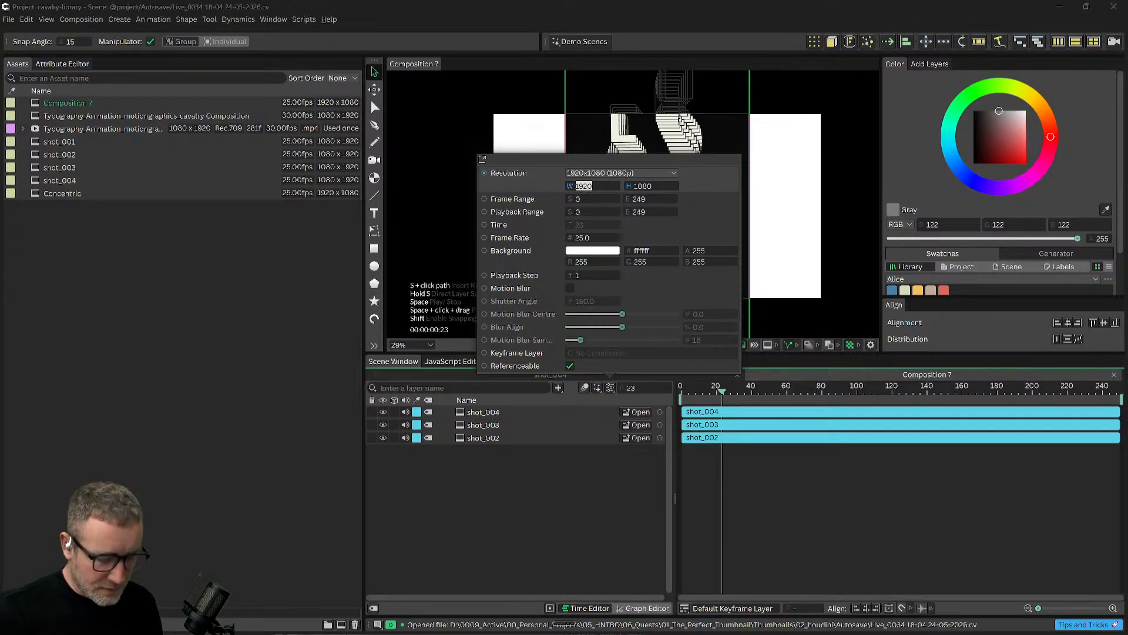
{"action": "type", "text": "10"}
{"action": "key", "text": "Tab"}
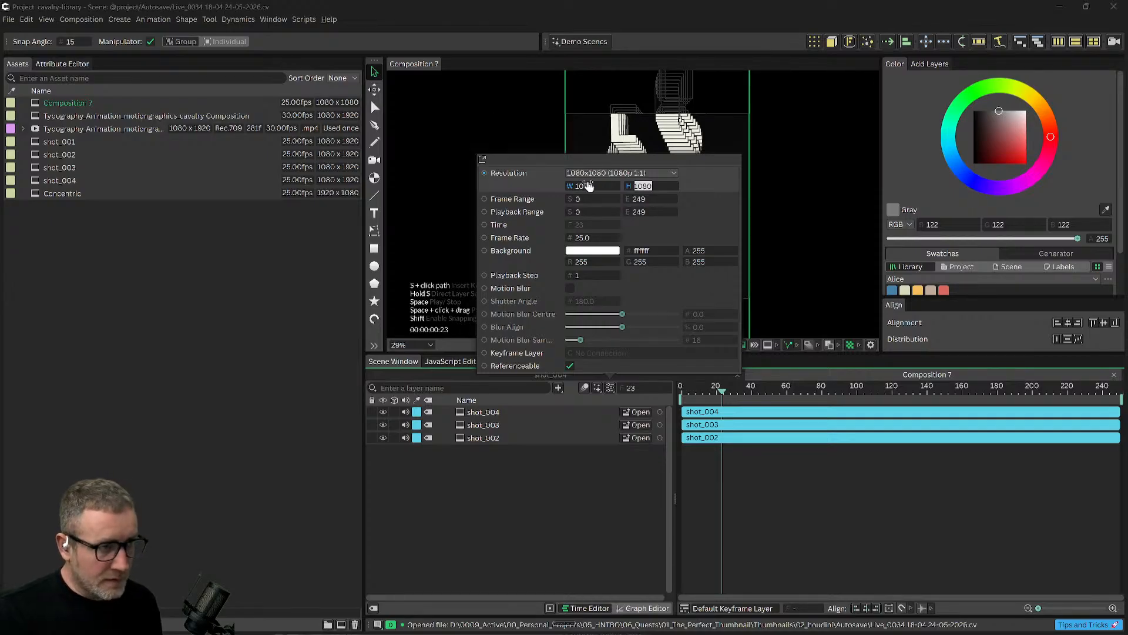
{"action": "type", "text": "1920"}
{"action": "key", "text": "Return"}
{"action": "left_click", "coordinate": [866, 474]}
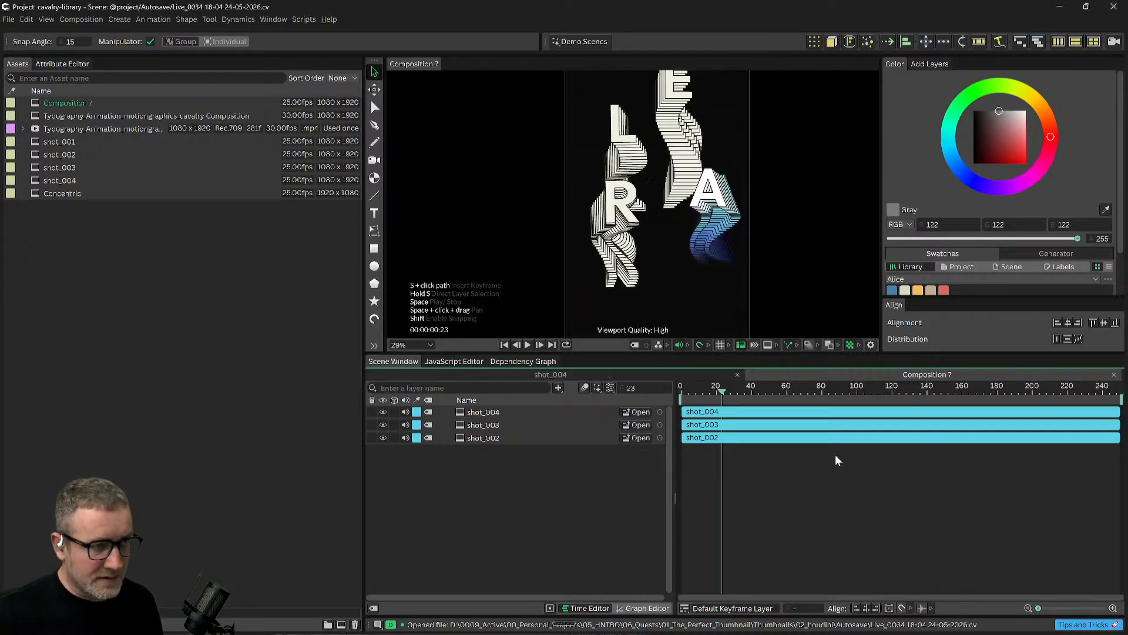
Try to shift the shot layers to a later start in the composition's timeline, and undo the moves.
{"action": "left_click", "coordinate": [694, 418]}
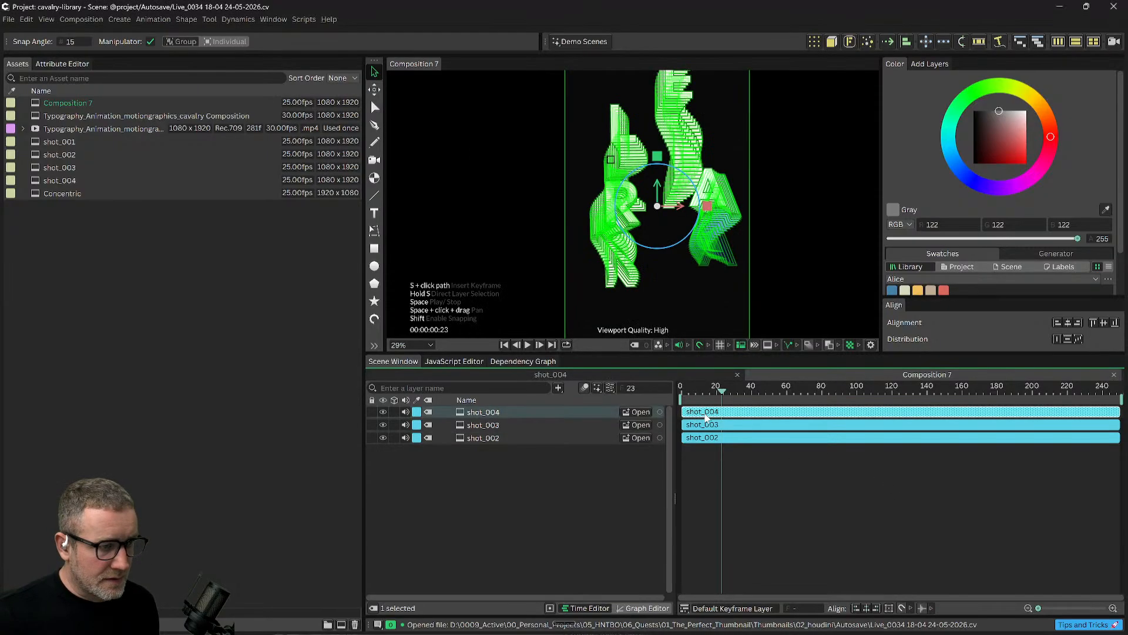
{"action": "left_click_drag", "start_coordinate": [683, 413], "coordinate": [732, 419]}
{"action": "left_click", "coordinate": [771, 466]}
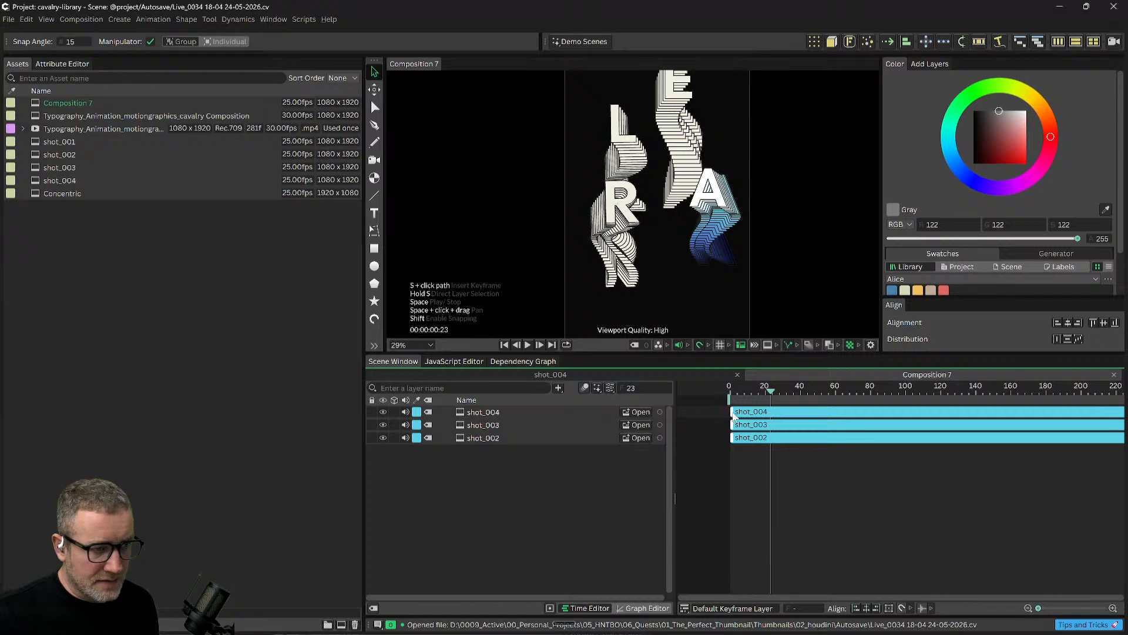
{"action": "left_click", "coordinate": [798, 412]}
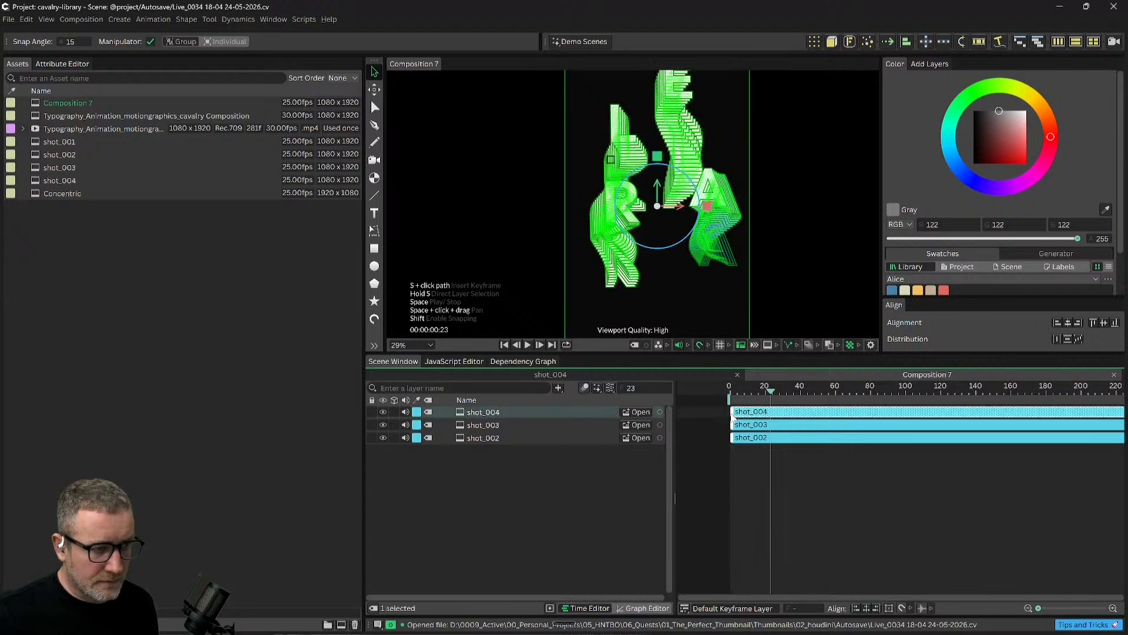
{"action": "left_click_drag", "start_coordinate": [758, 415], "coordinate": [846, 415]}
{"action": "left_click", "coordinate": [834, 489]}
{"action": "key", "text": "ctrl+a"}
{"action": "key", "text": "ctrl+z"}
{"action": "key", "text": "ctrl+z"}
{"action": "key", "text": "ctrl+z"}
{"action": "key", "text": "ctrl+z"}
{"action": "key", "text": "ctrl+z"}
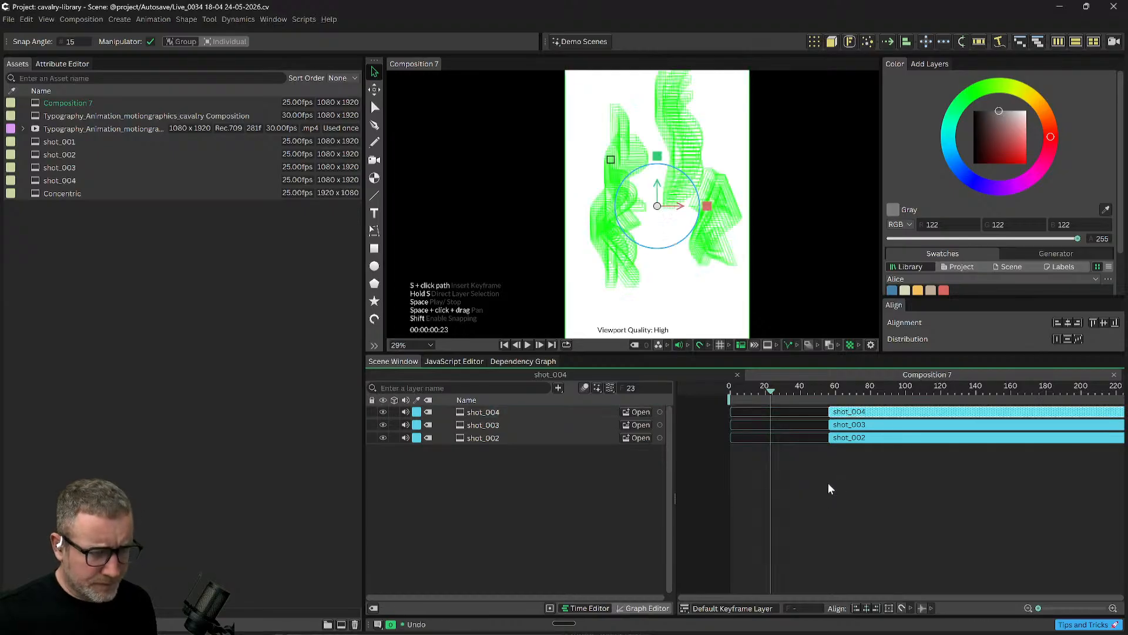
Stagger the shots by starting shot_003 at about frame 42 and shot_004 at about frame 88.
{"action": "left_click", "coordinate": [841, 412]}
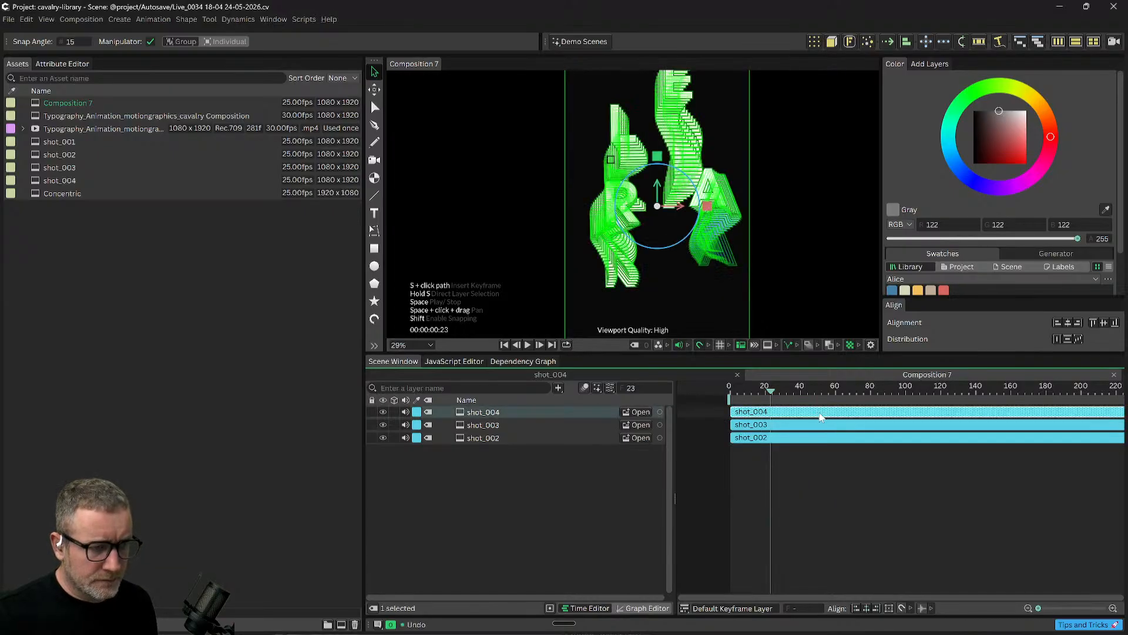
{"action": "left_click_drag", "start_coordinate": [822, 415], "coordinate": [976, 412]}
{"action": "left_click", "coordinate": [814, 424]}
{"action": "left_click_drag", "start_coordinate": [814, 425], "coordinate": [886, 424]}
End the composition's playback range at frame 128 and play the assembled shots from the start.
{"action": "left_click", "coordinate": [939, 390]}
{"action": "left_click_drag", "start_coordinate": [947, 393], "coordinate": [955, 390]}
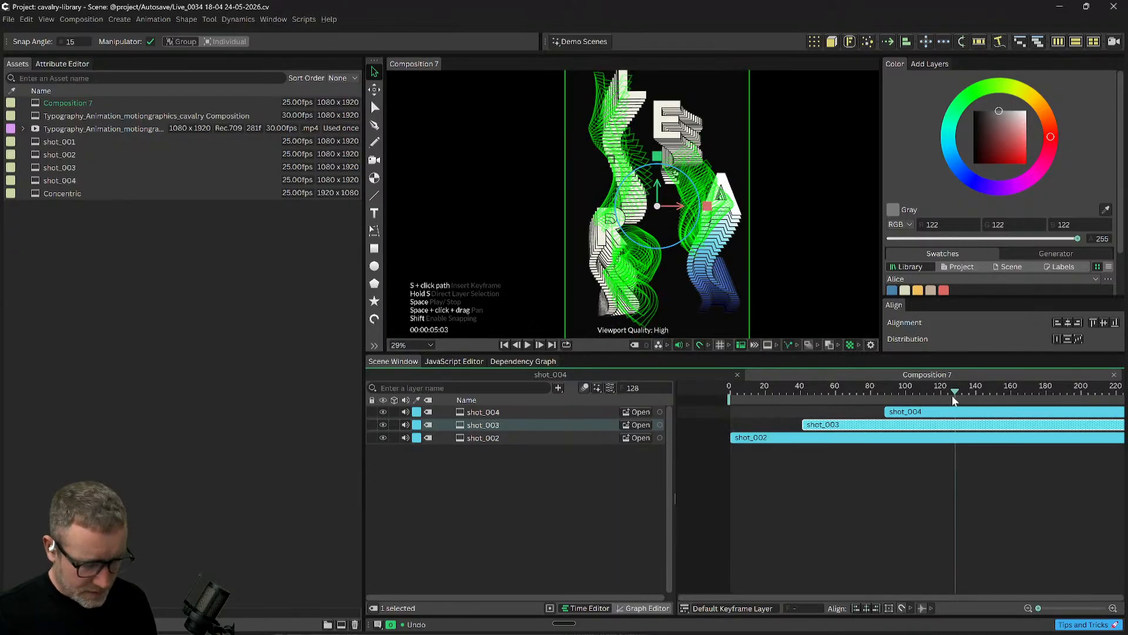
{"action": "key", "text": "n"}
{"action": "left_click", "coordinate": [905, 464]}
{"action": "left_click_drag", "start_coordinate": [858, 396], "coordinate": [718, 404]}
{"action": "scroll", "coordinate": [759, 281], "scroll_direction": "up", "scroll_amount": 2}
{"action": "scroll", "coordinate": [764, 282], "scroll_direction": "down", "scroll_amount": 3}
{"action": "key", "text": "space"}
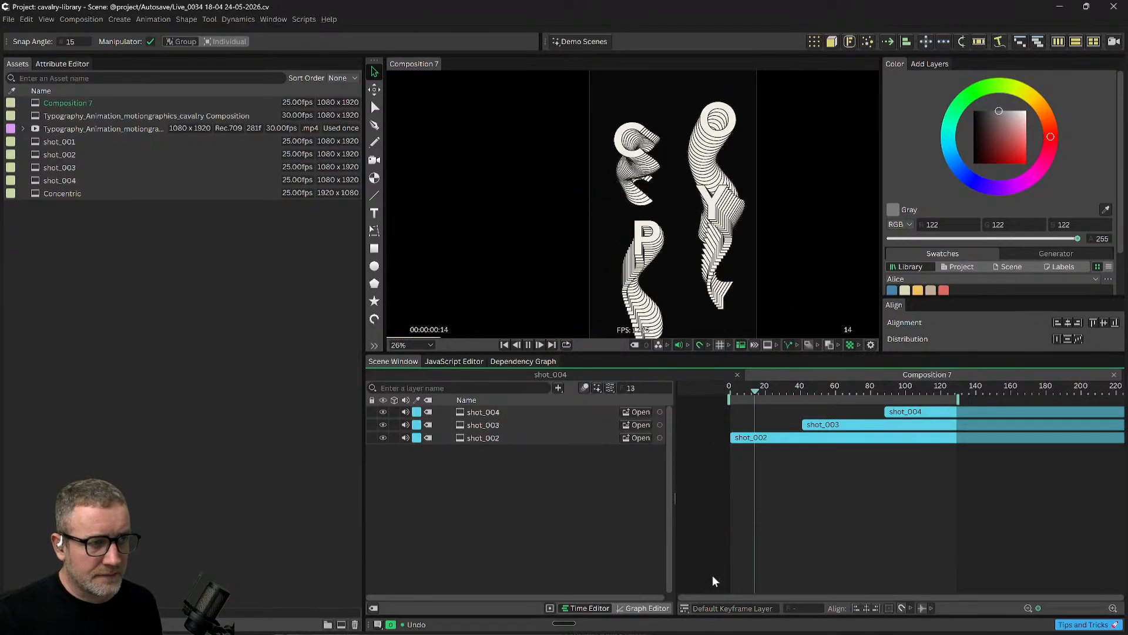
{"action": "scroll", "coordinate": [687, 265], "scroll_direction": "down", "scroll_amount": 1}
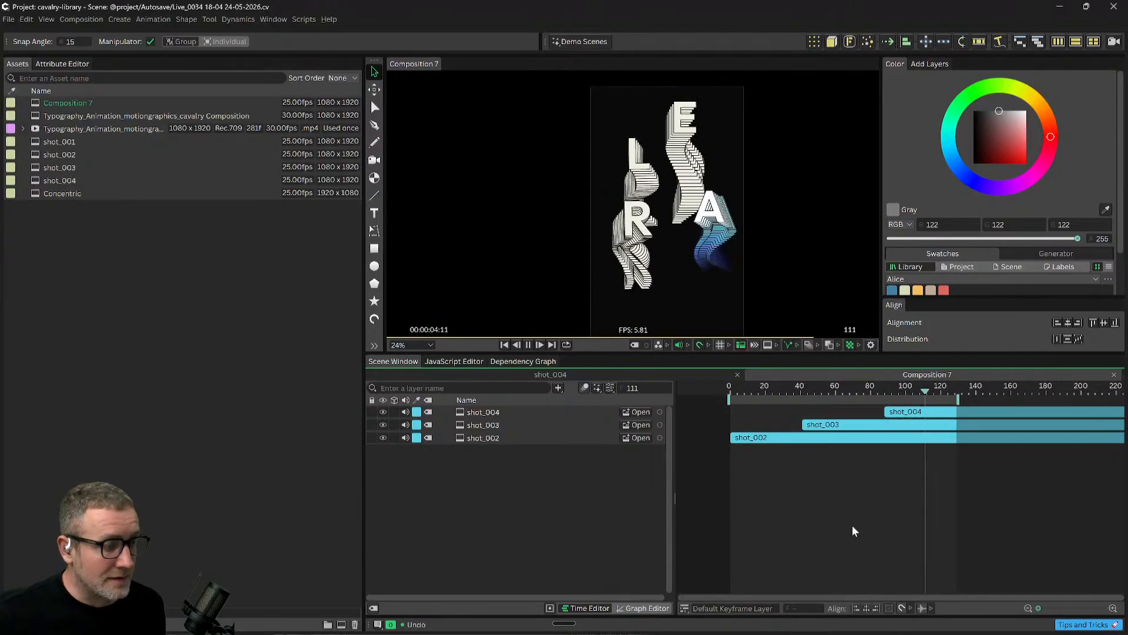
Switch to the Helium browser, show the YouTube page, and return to Cavalry.
{"action": "key", "text": "ctrl+super+Right"}
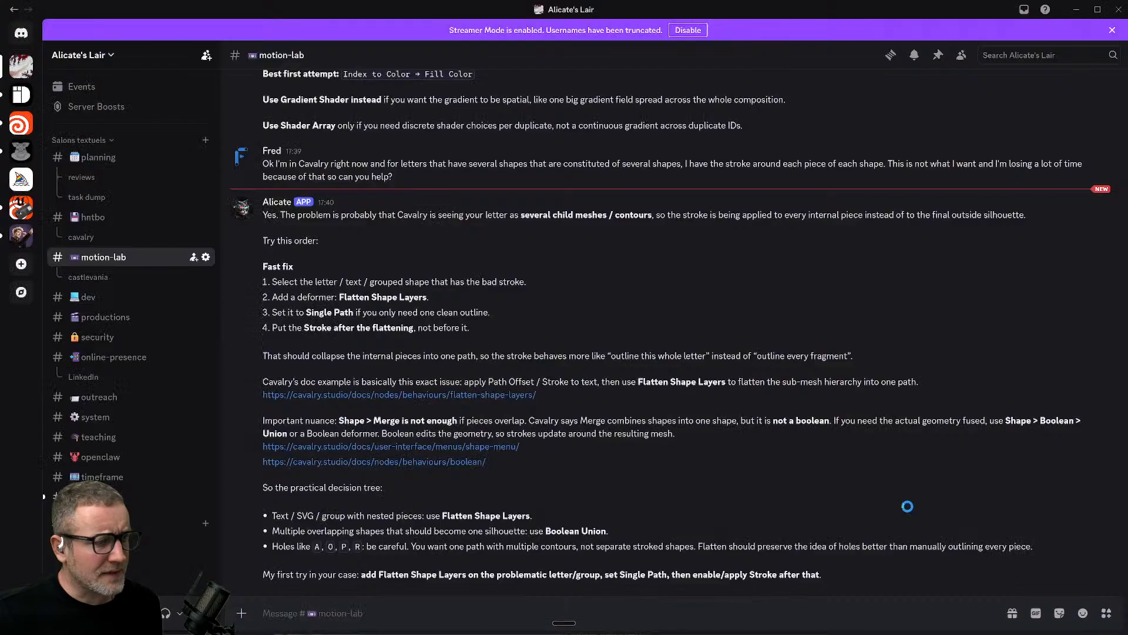
{"action": "key", "text": "alt+Tab"}
{"action": "key", "text": "alt+Tab"}
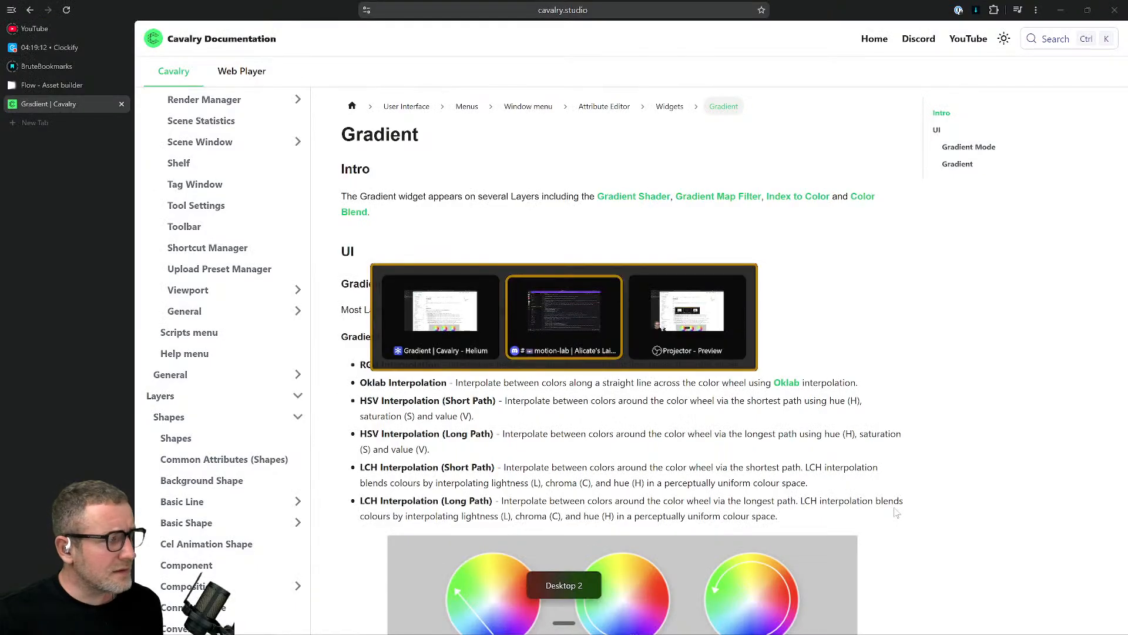
{"action": "key", "text": "alt+Tab"}
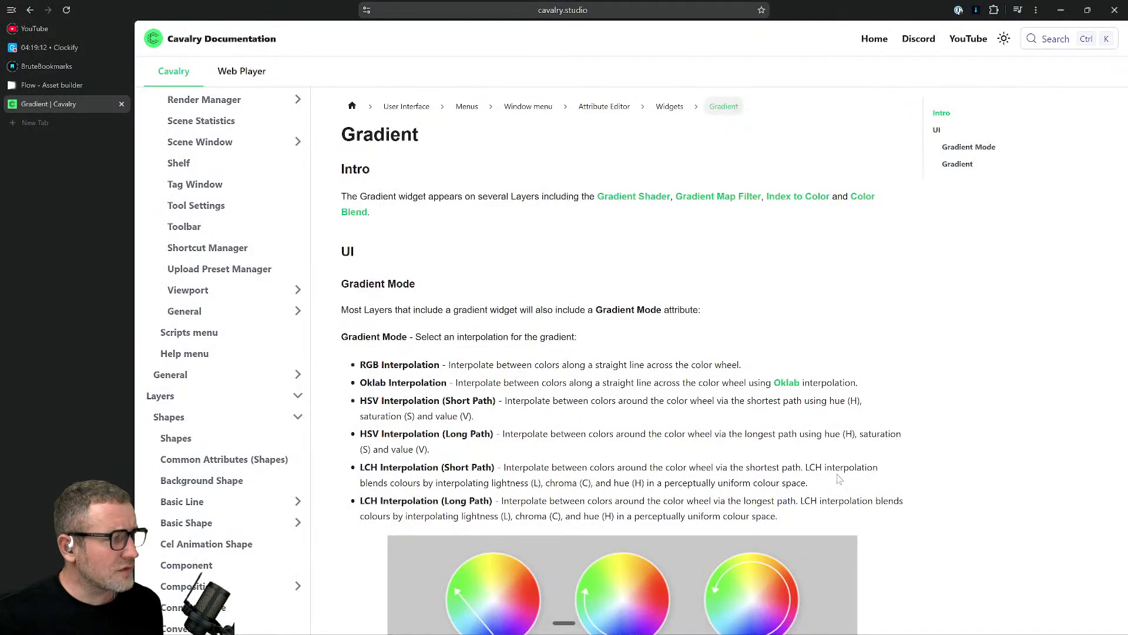
{"action": "left_click", "coordinate": [30, 29]}
{"action": "key", "text": "ctrl+super+Left"}
{"action": "key", "text": "ctrl+super+Right"}
{"action": "key", "text": "ctrl+super+Left"}
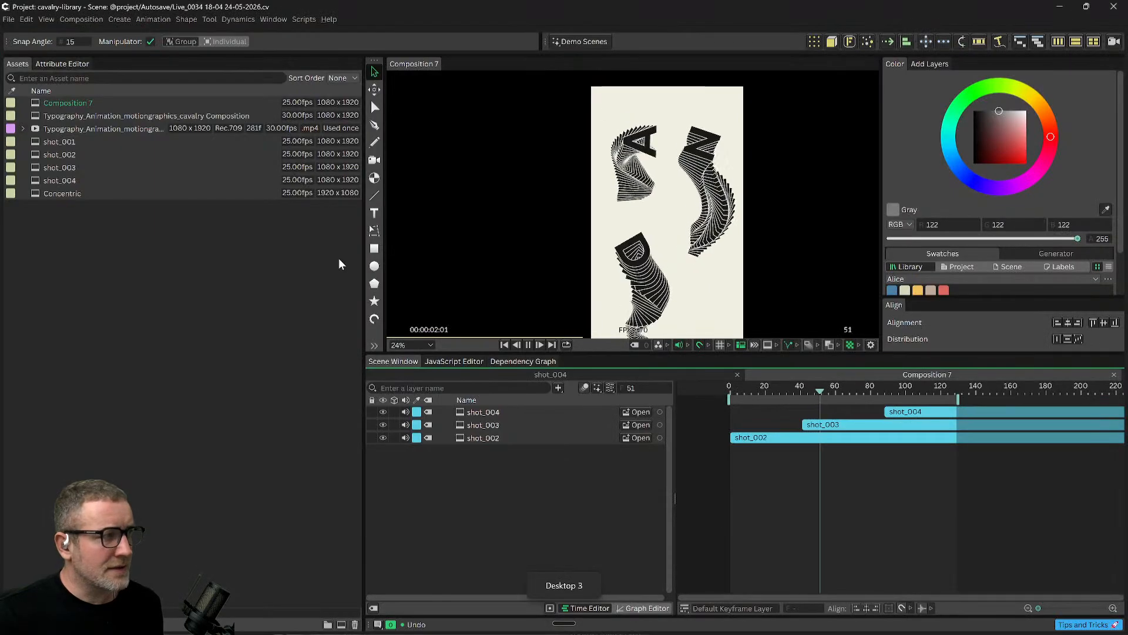
Switch back to the browser, look through the YouTube home feed, and return to the playing composition in Cavalry.
{"action": "key", "text": "ctrl+super+Right"}
{"action": "scroll", "coordinate": [523, 402], "scroll_direction": "down", "scroll_amount": 2}
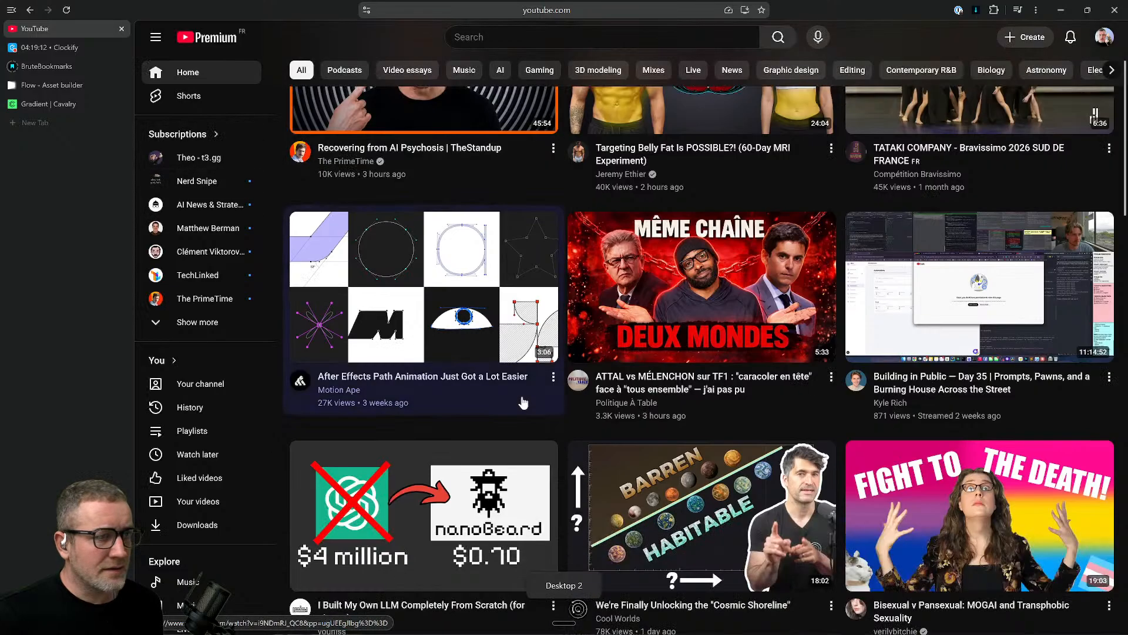
{"action": "scroll", "coordinate": [523, 403], "scroll_direction": "down", "scroll_amount": 2}
{"action": "scroll", "coordinate": [224, 194], "scroll_direction": "down", "scroll_amount": 3}
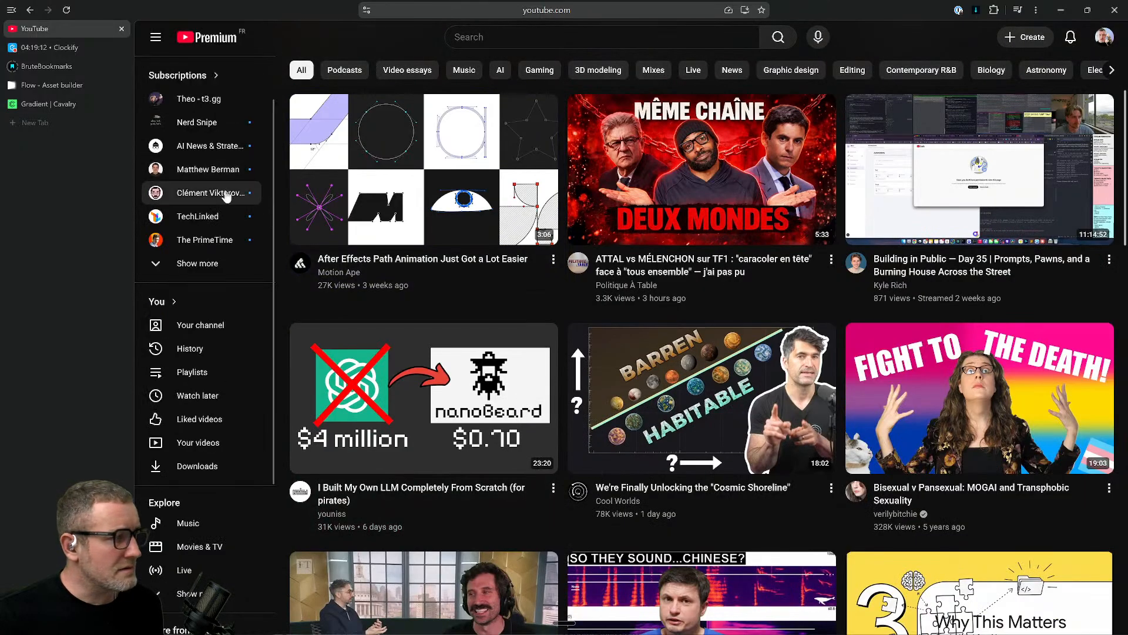
{"action": "key", "text": "ctrl+super+Left"}
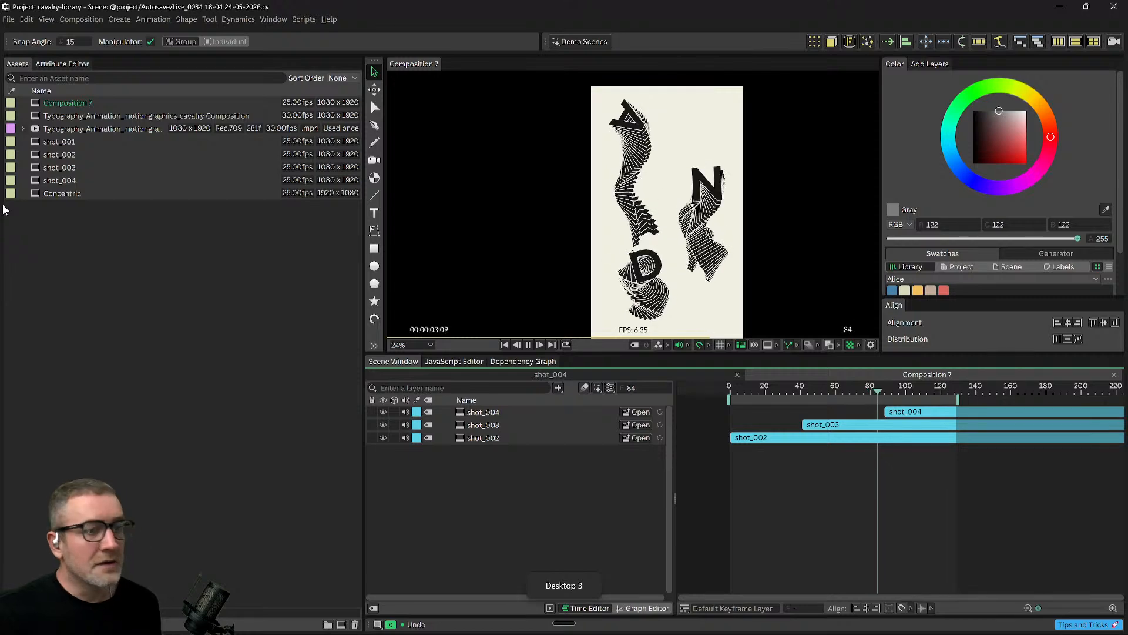